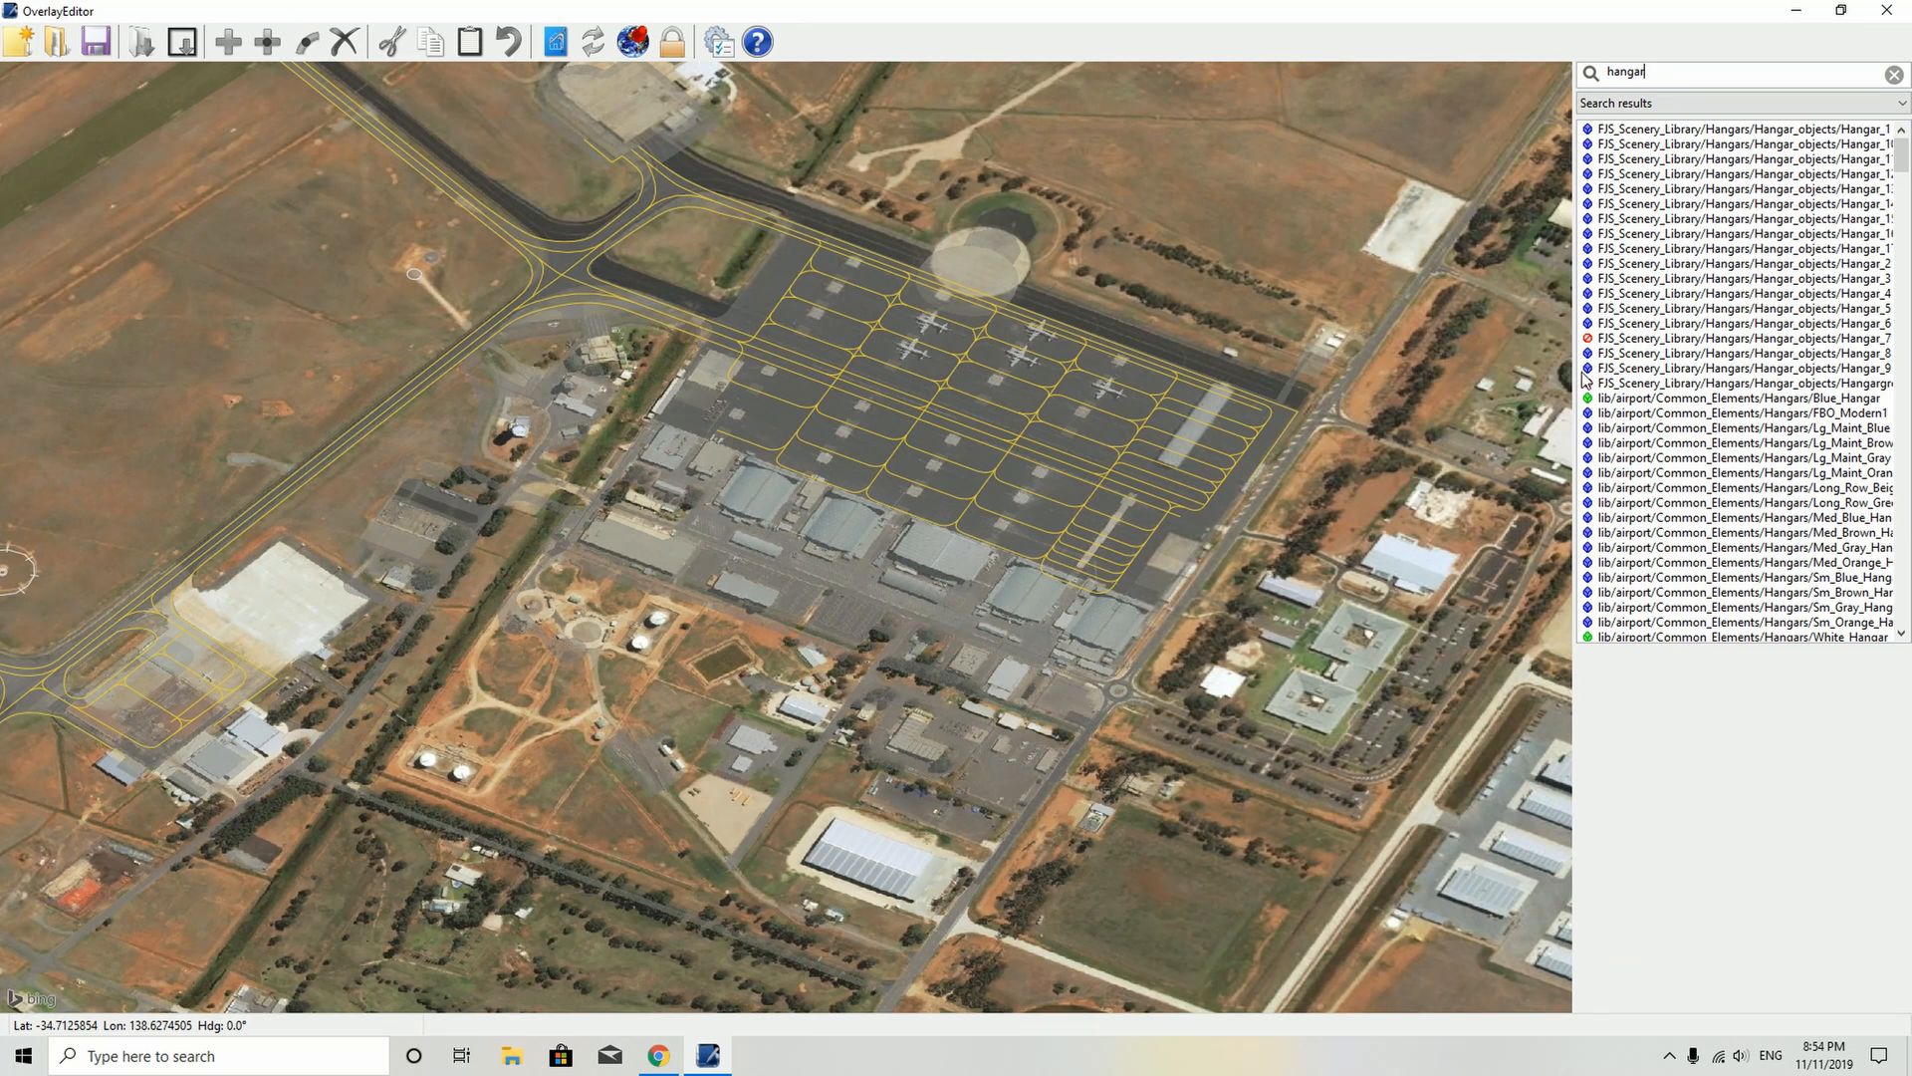
- Widen the library list so the full object names fit, and preview the Hangar_17 model
drag(1574, 388, 1452, 395)
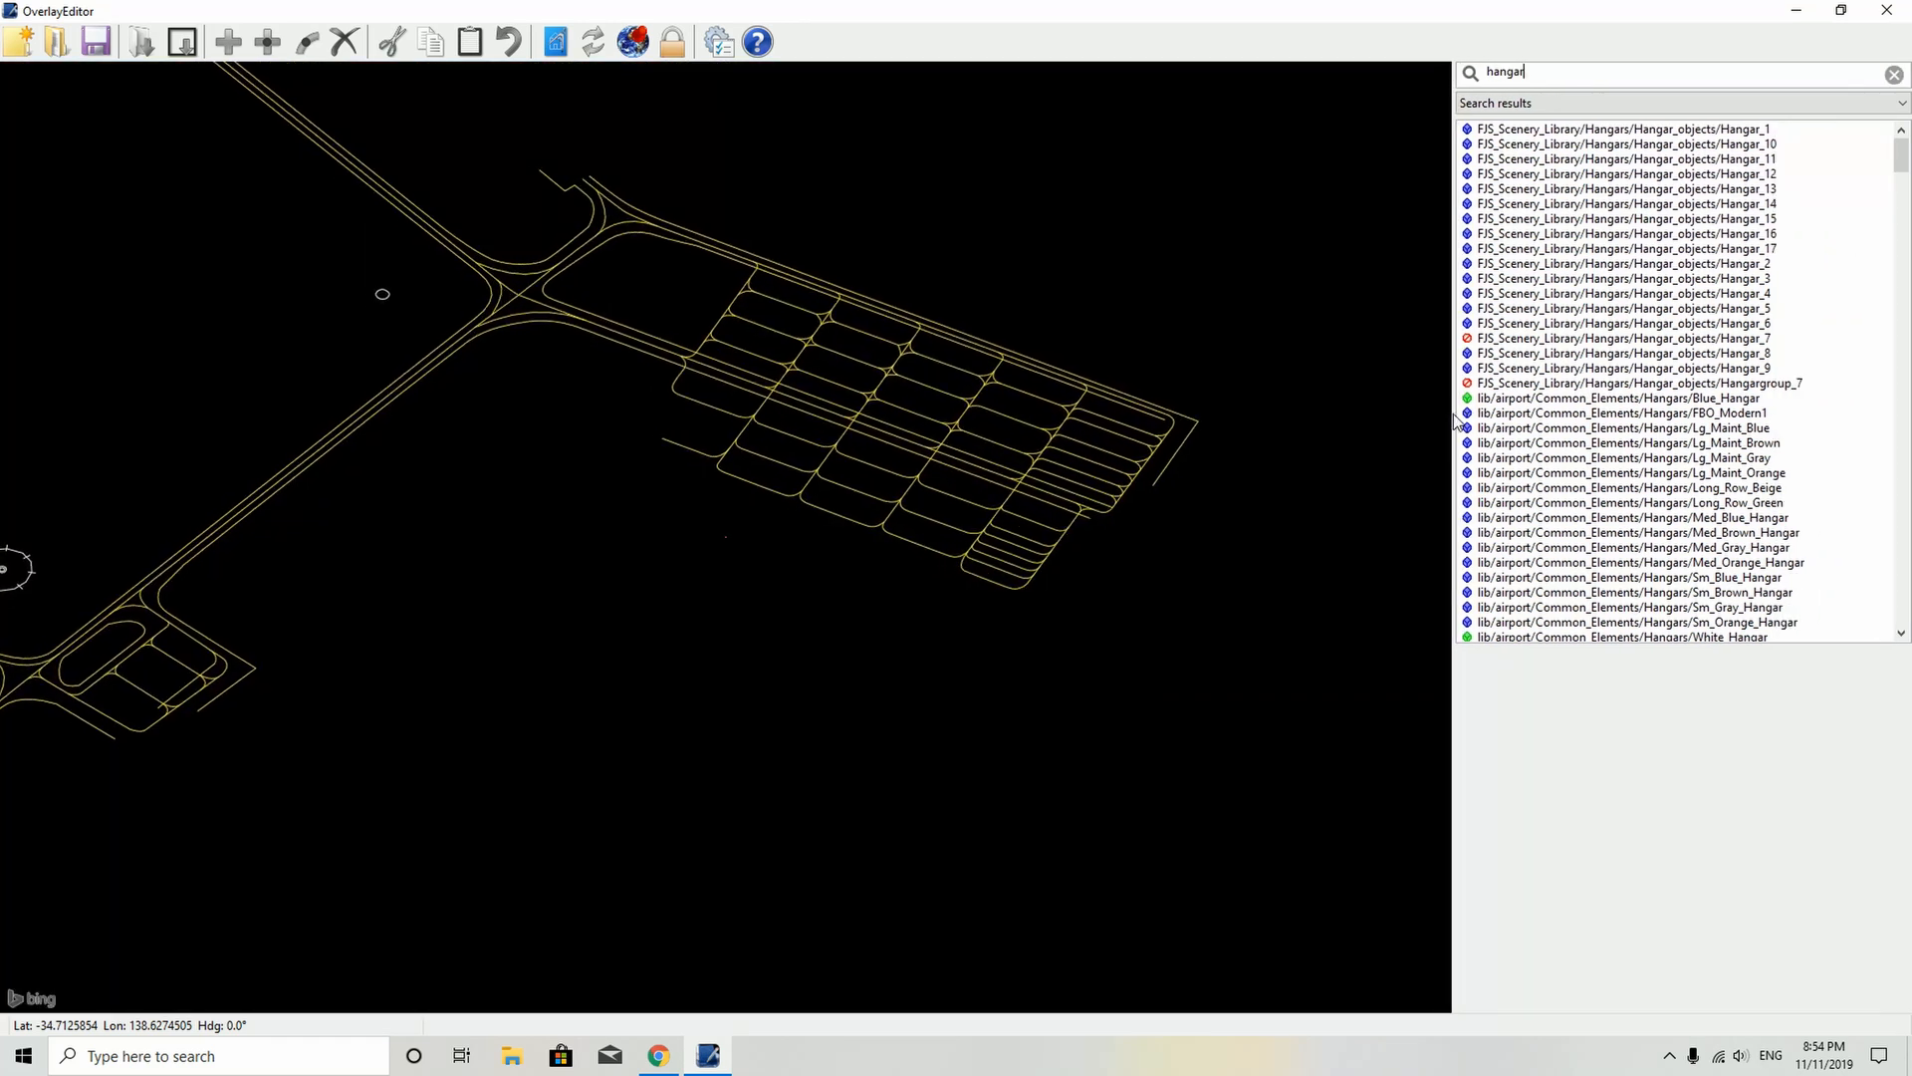
click(1587, 340)
click(1613, 249)
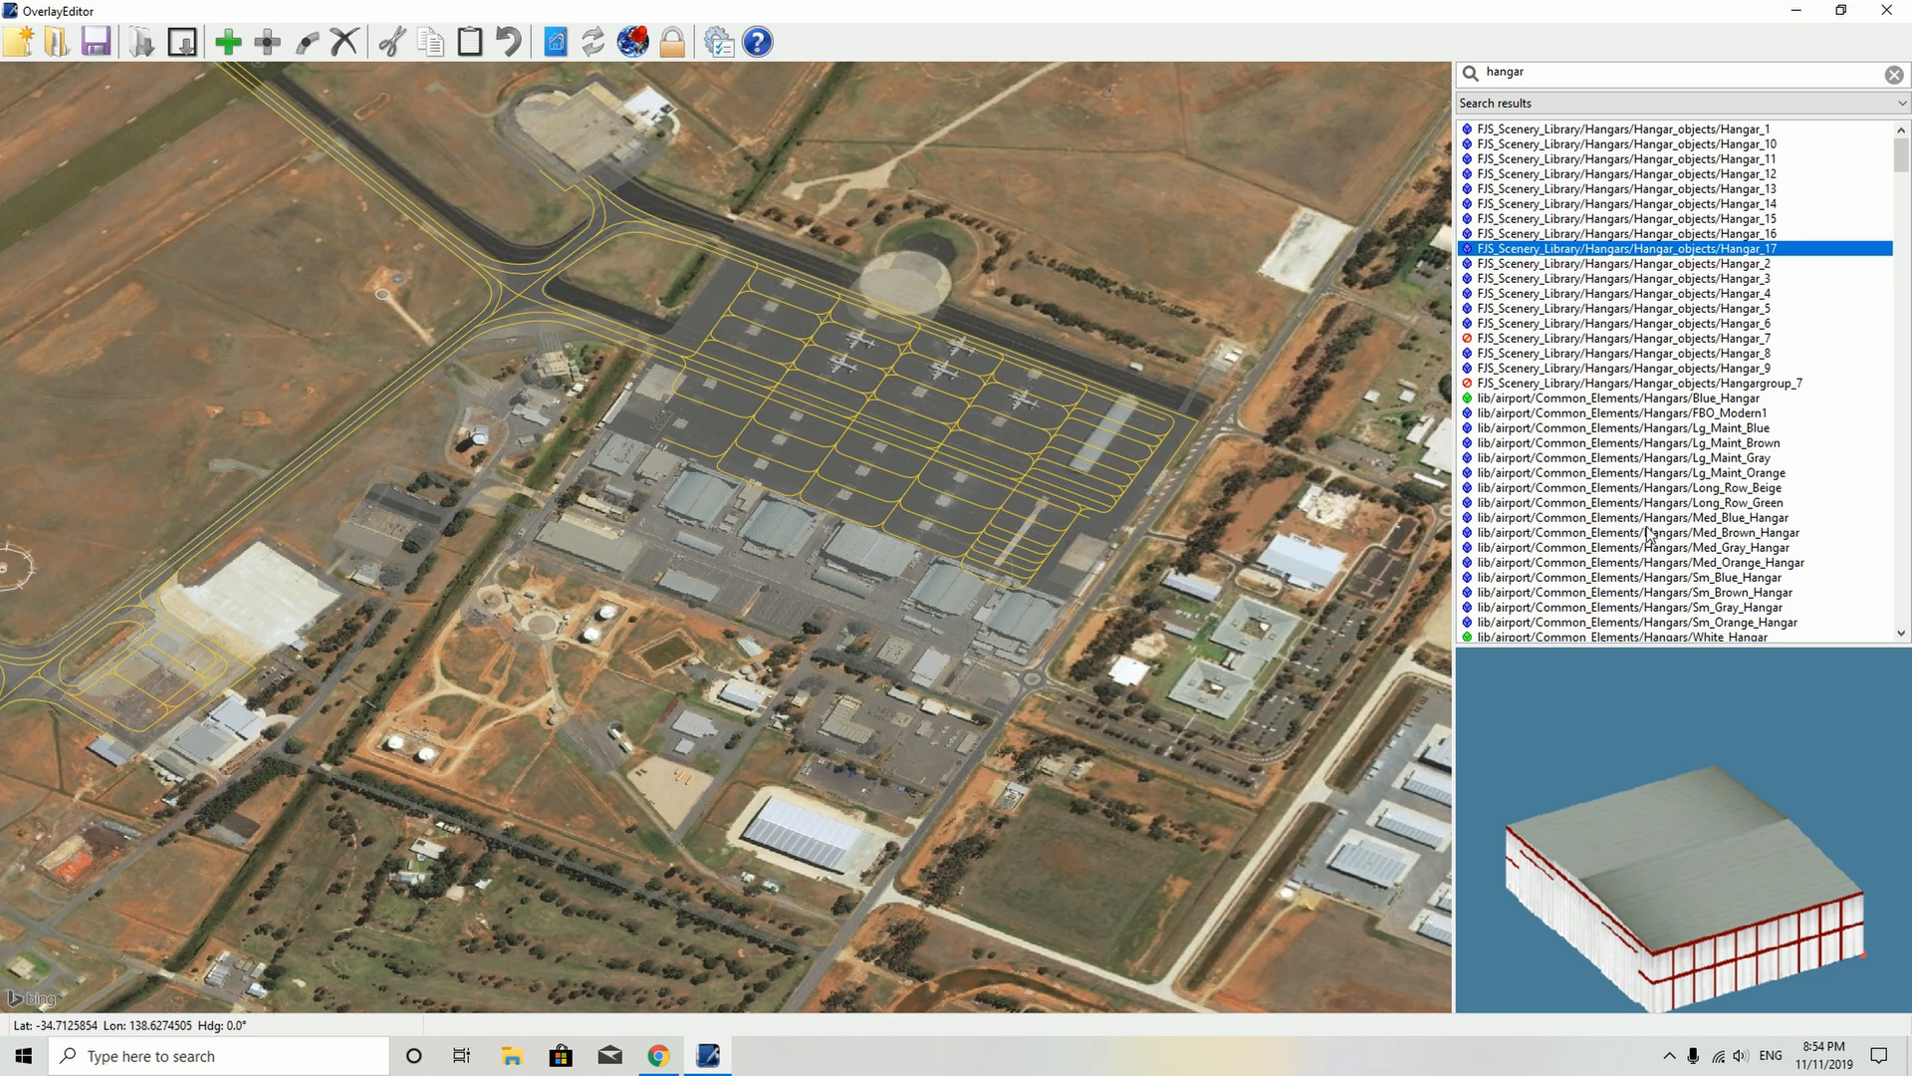
click(1672, 549)
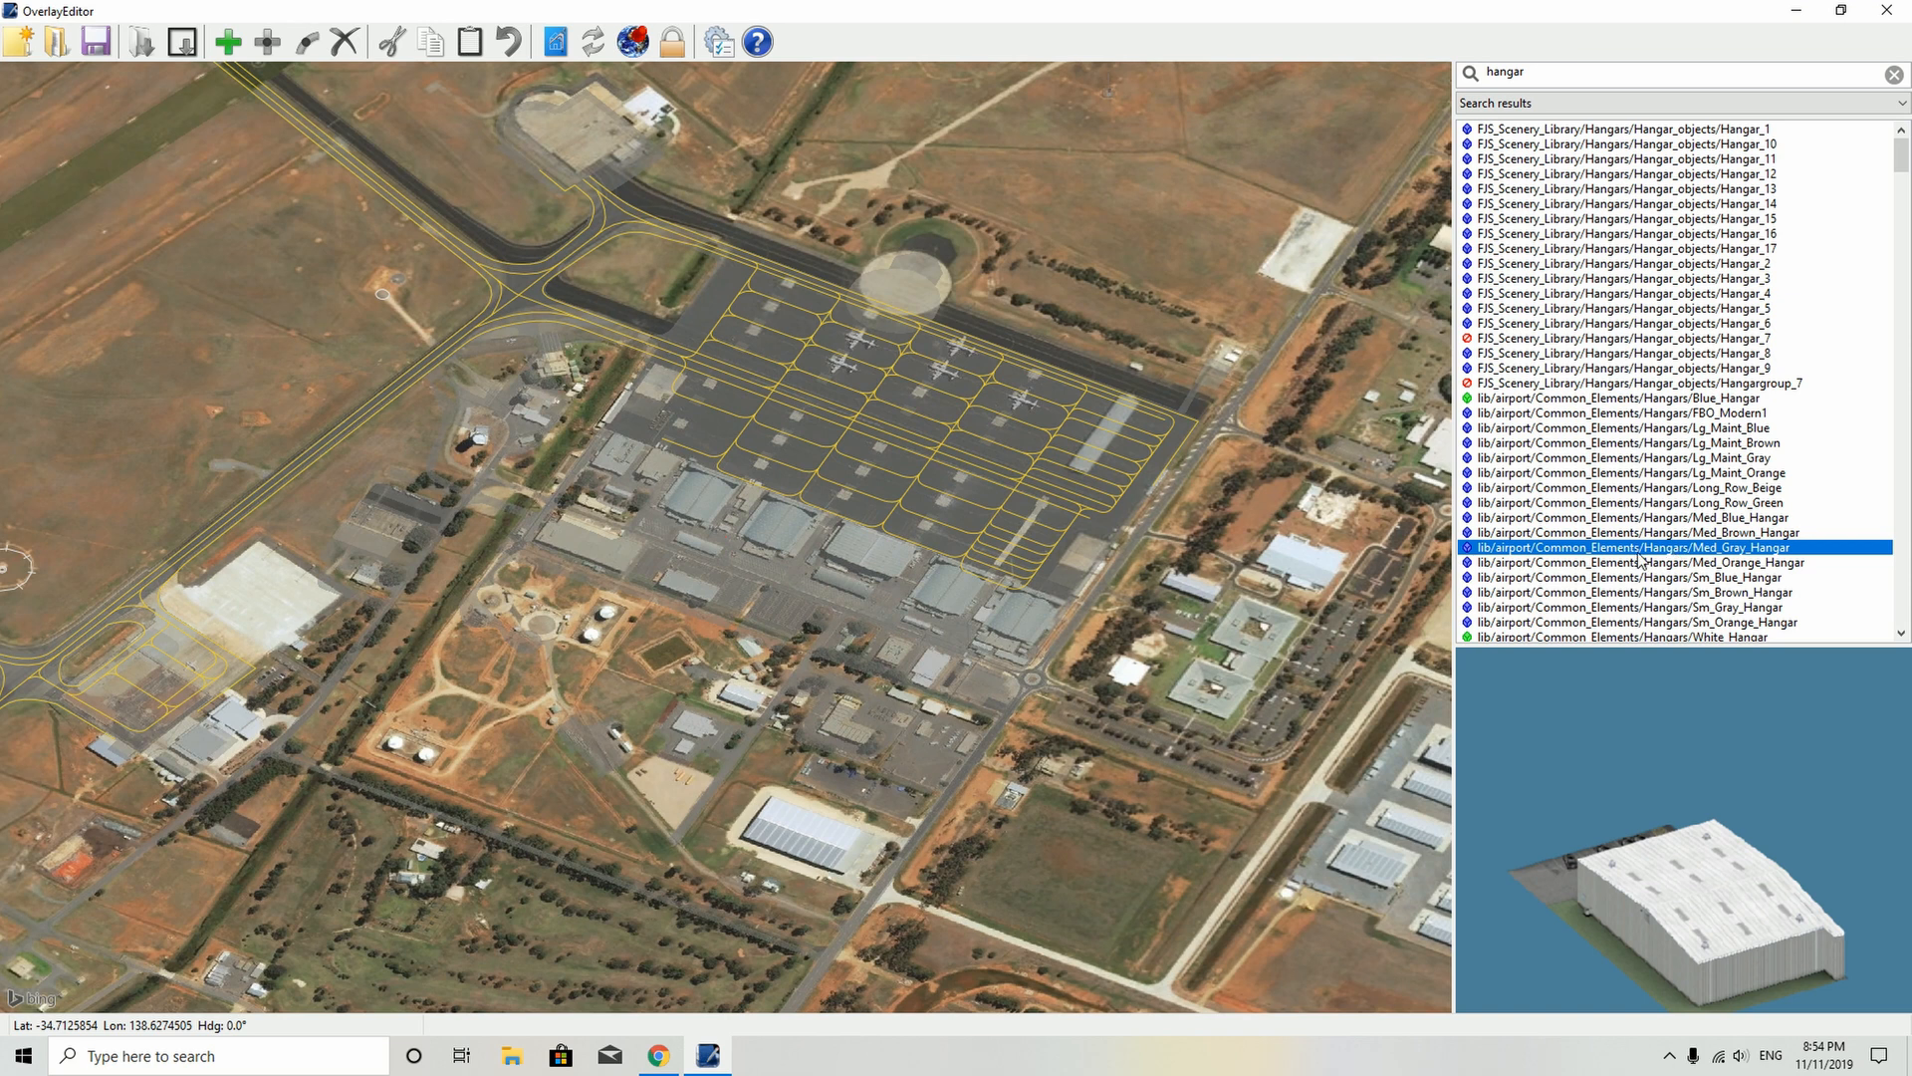
click(229, 40)
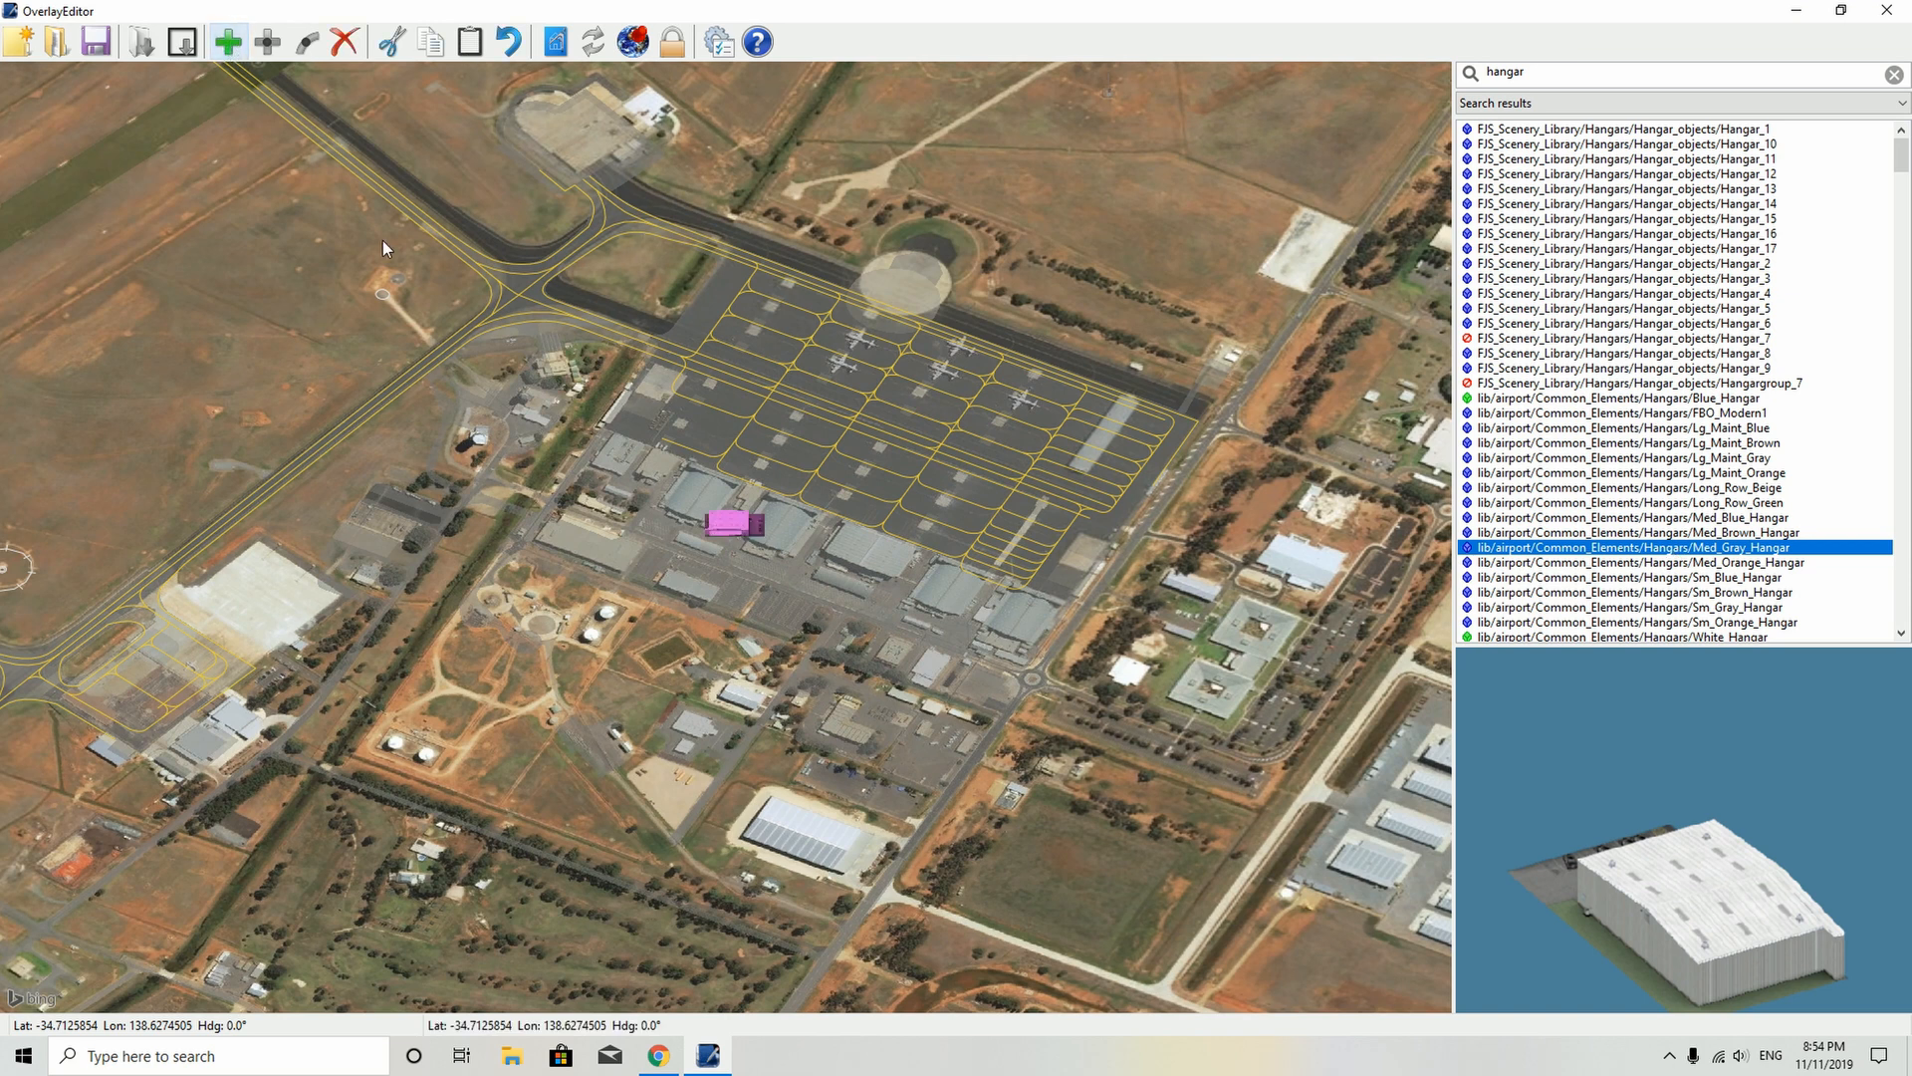
key(q)
key(q)
key(q)
key(q)
key(q)
key(q)
key(q)
key(q)
key(q)
key(q)
key(q)
key(q)
key(q)
key(q)
key(q)
key(q)
key(q)
key(q)
key(q)
key(q)
key(q)
key(q)
key(q)
key(q)
key(q)
key(q)
key(q)
key(q)
key(q)
key(q)
key(q)
key(q)
key(q)
key(q)
key(q)
key(q)
key(q)
key(q)
key(q)
key(q)
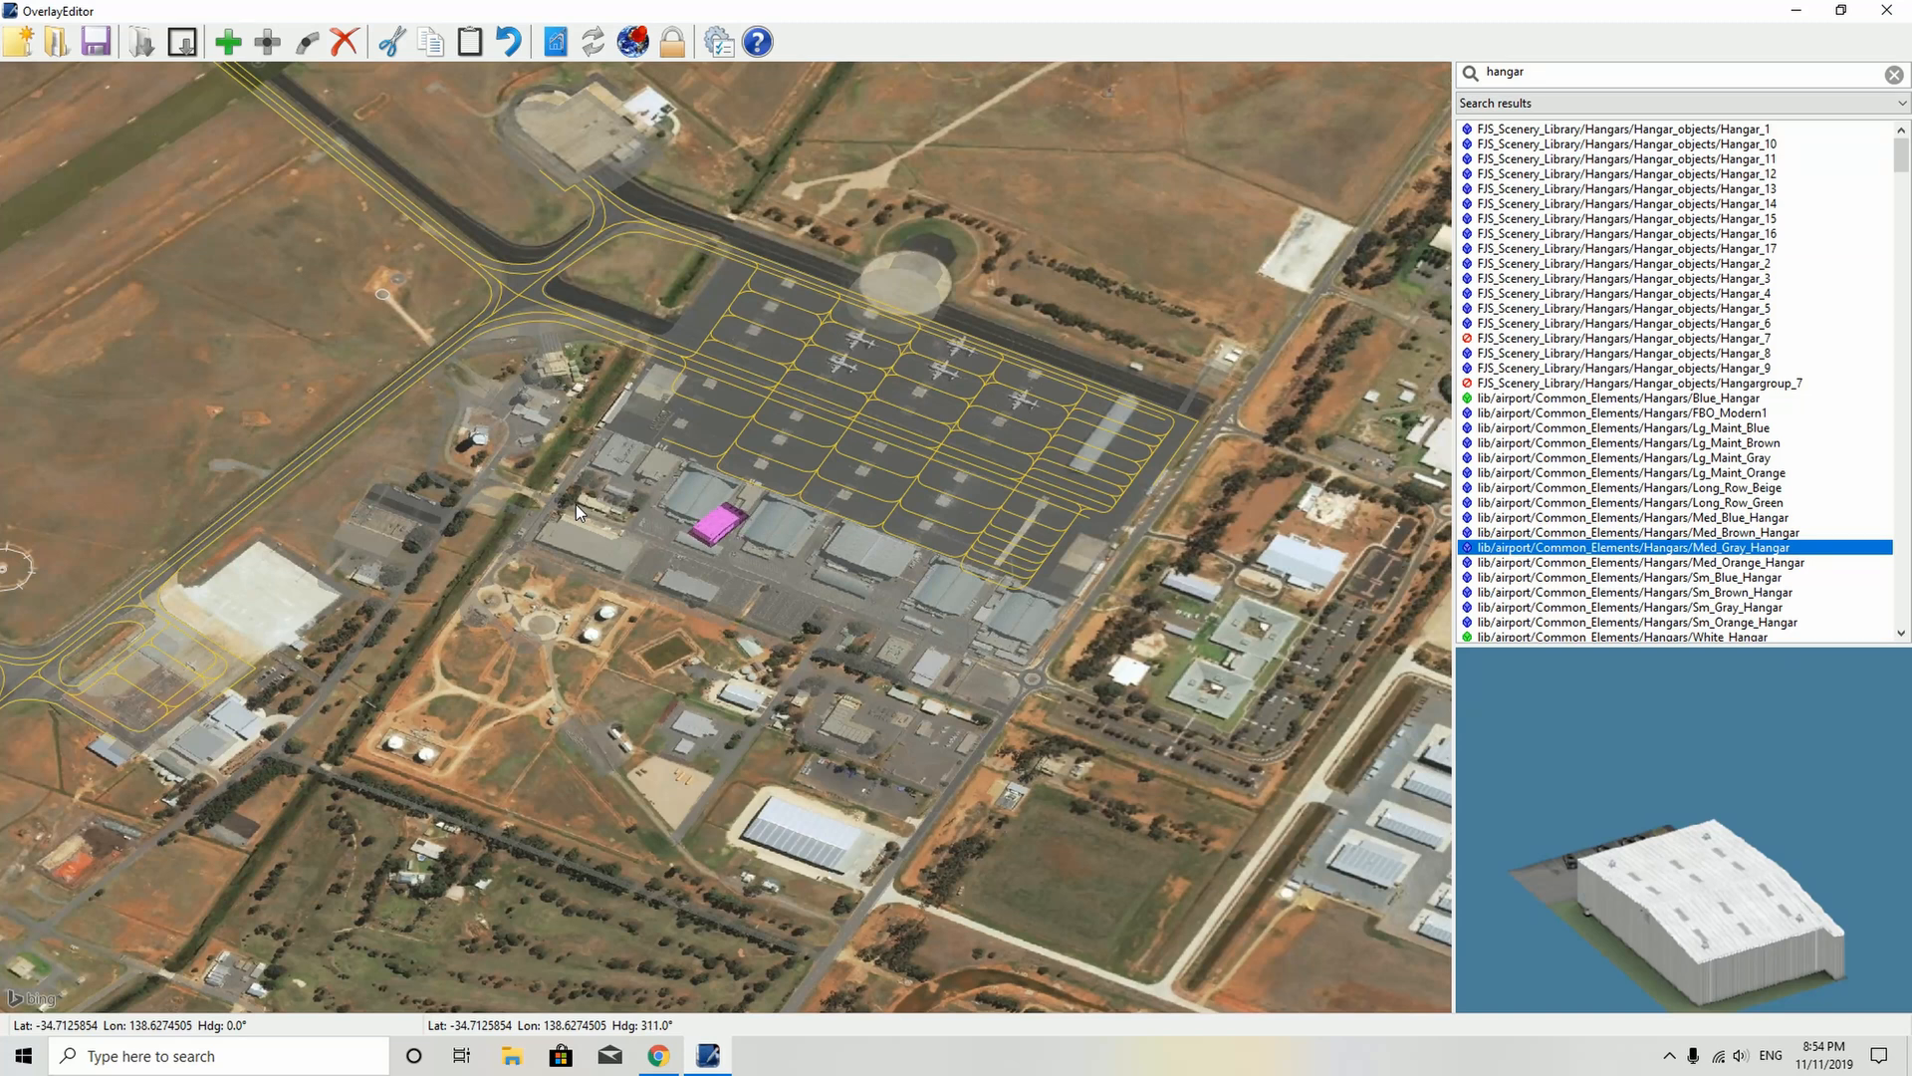
key(q)
key(q)
key(q)
key(q)
key(q)
key(q)
key(q)
key(q)
key(q)
key(q)
key(q)
key(q)
key(q)
key(q)
key(q)
key(q)
key(q)
key(q)
key(q)
key(q)
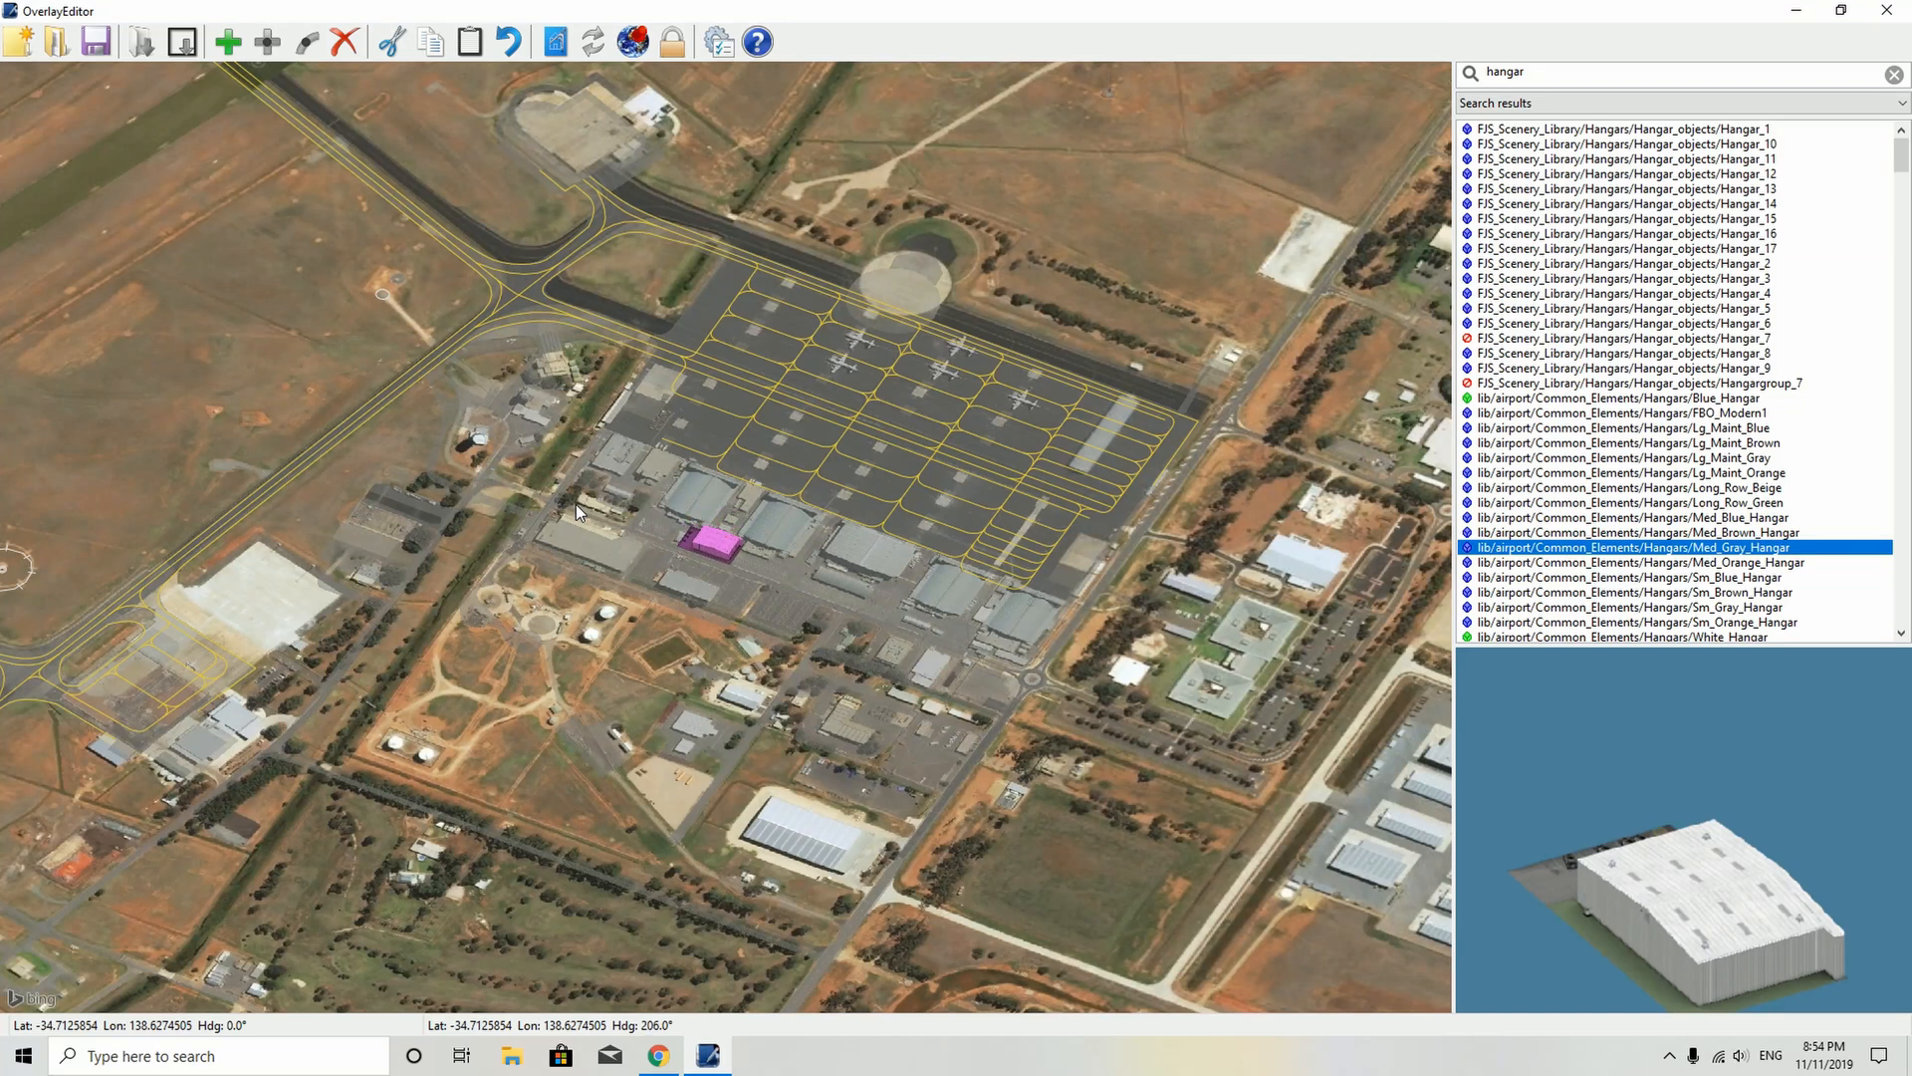
click(575, 504)
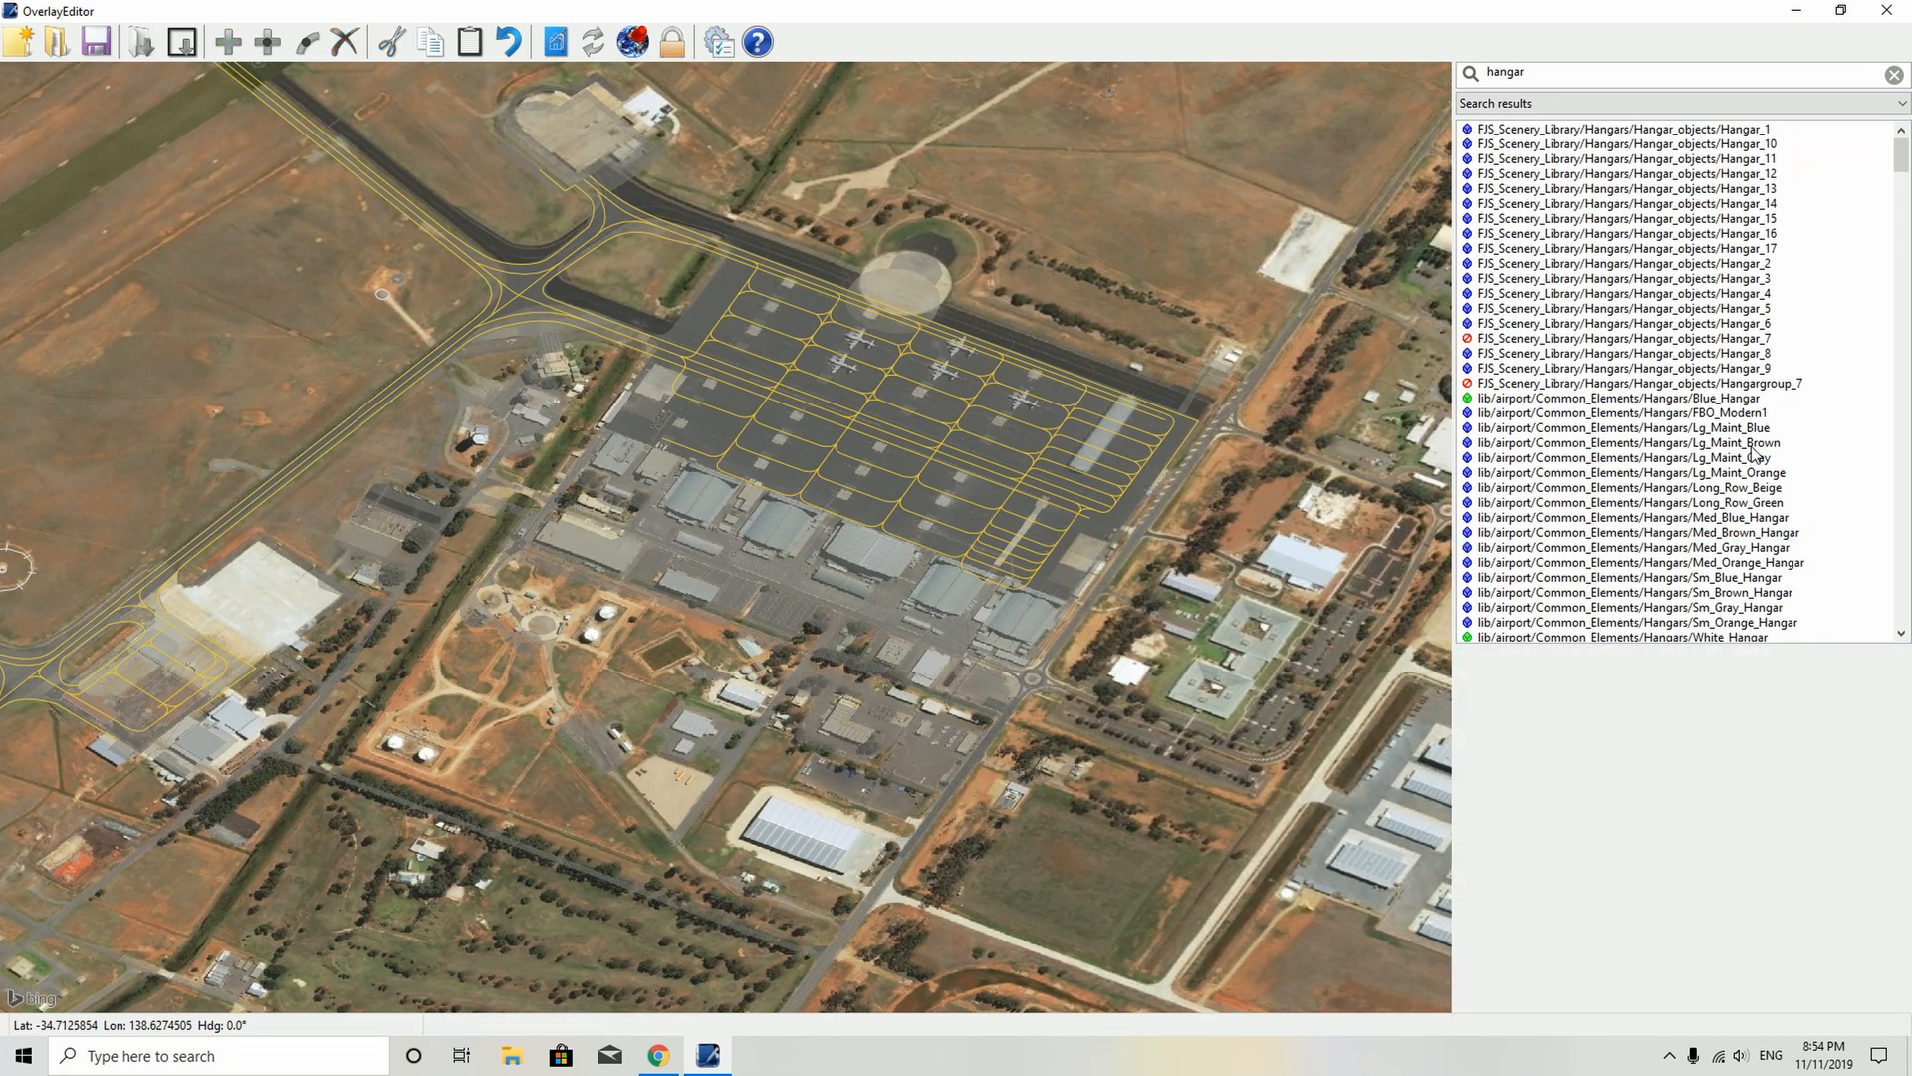
- Preview hangar models from the FJS_Scenery_Library and Common_Elements results, including Hangar_8, Sm_Gray_Hangar and Sm_Brown_Hangar
click(1723, 399)
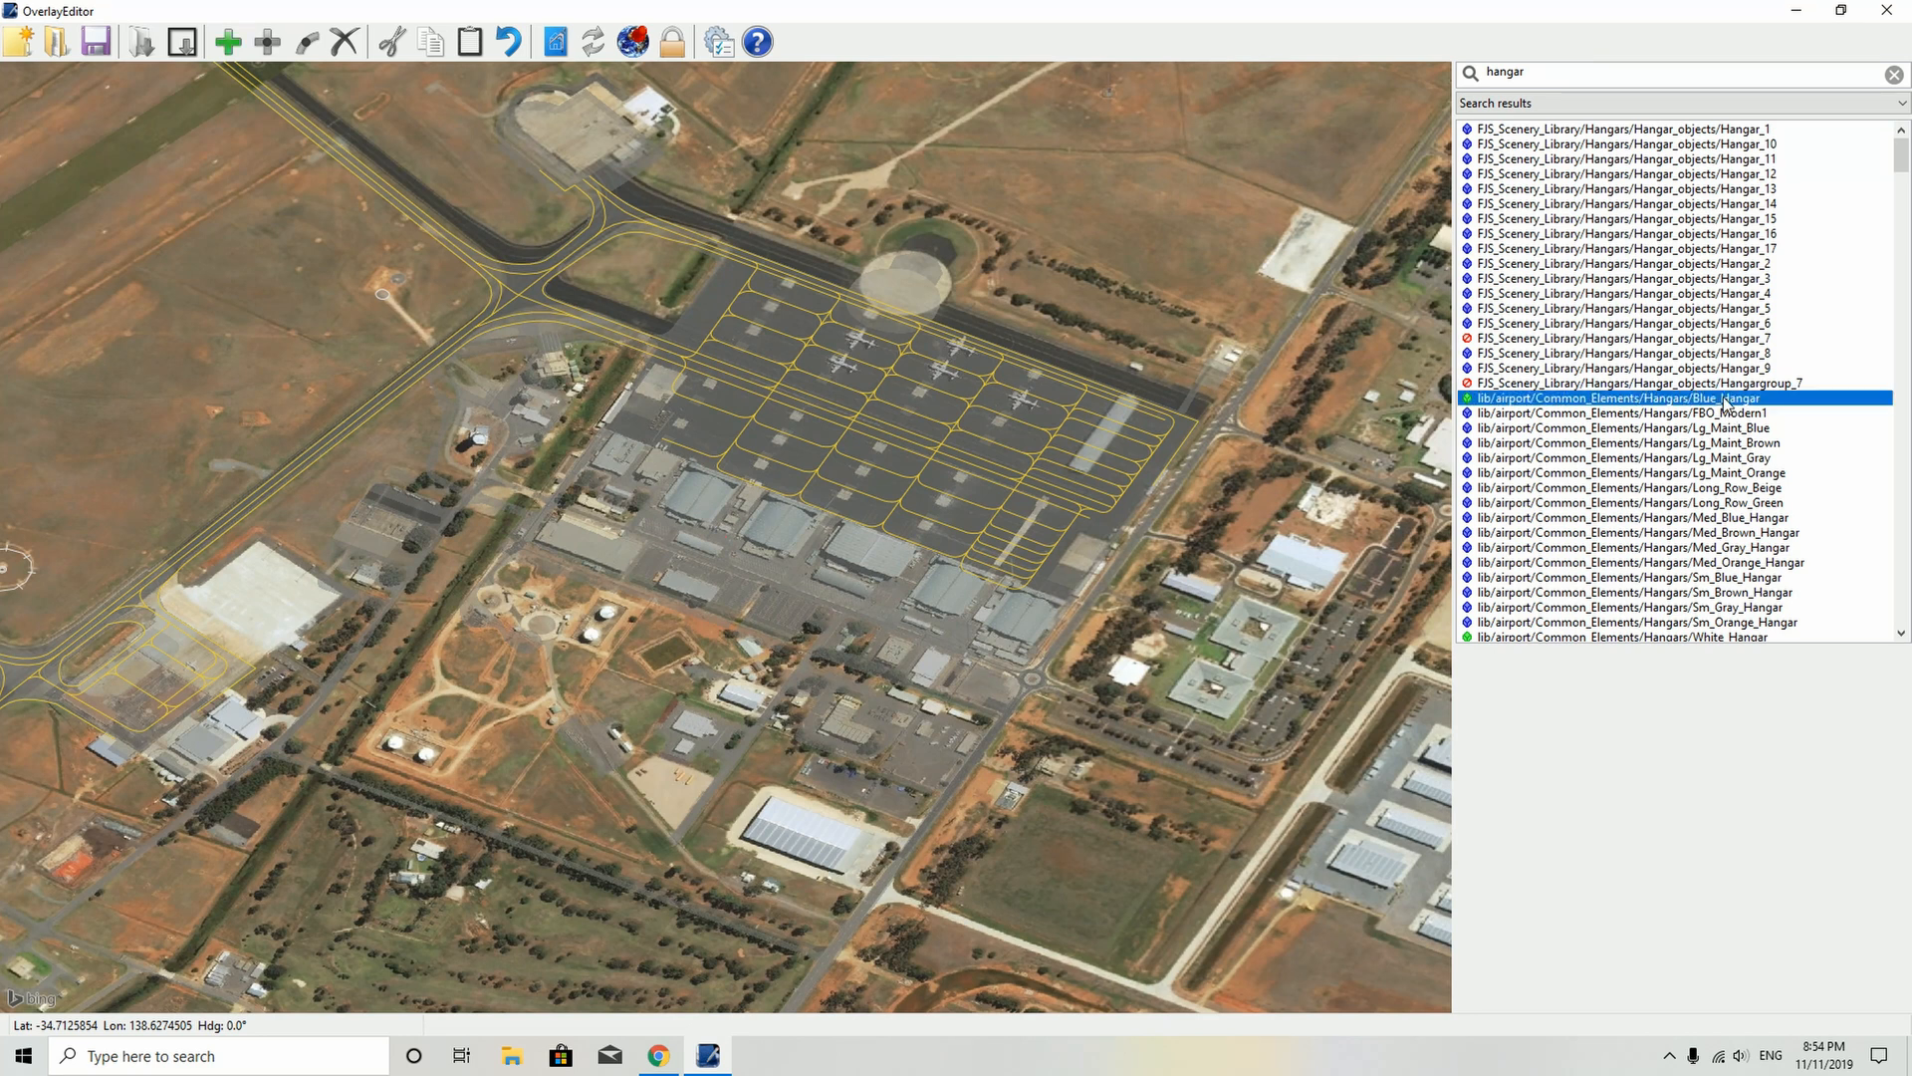
click(1699, 385)
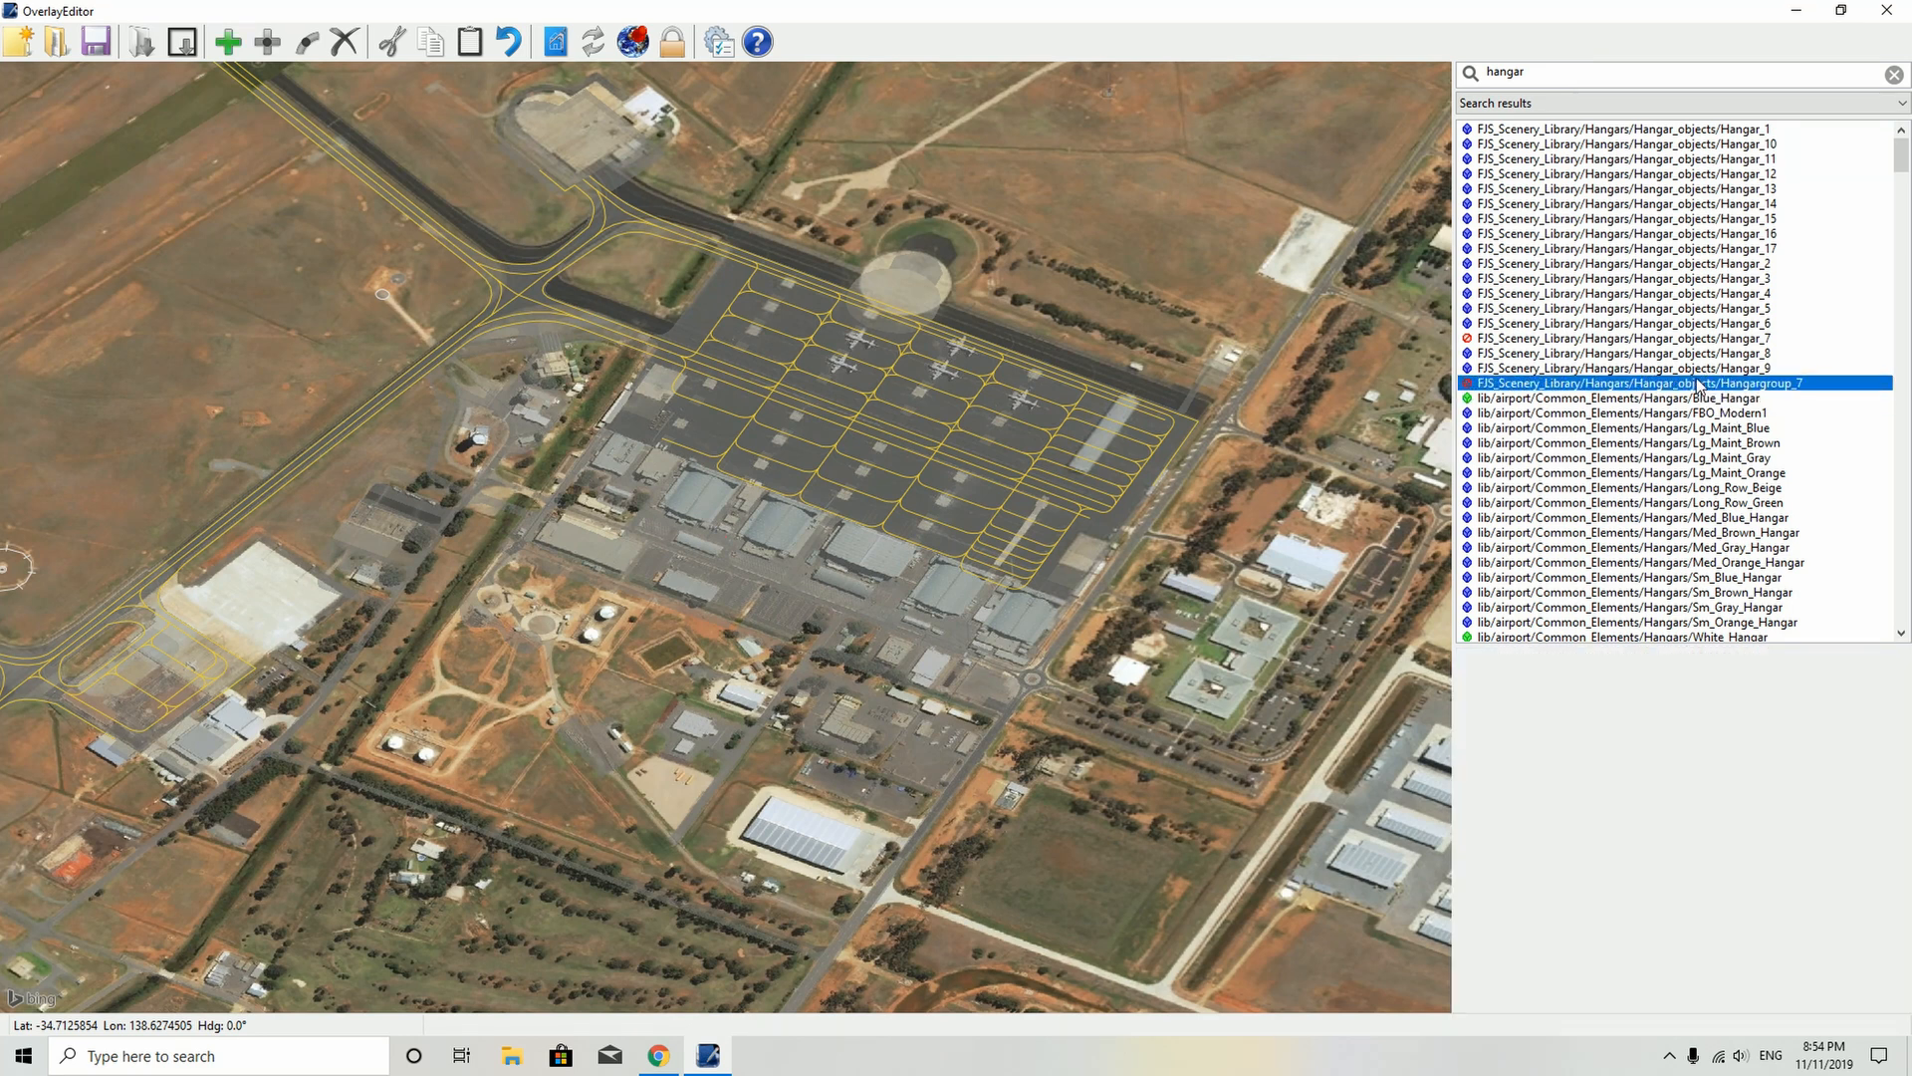
click(1682, 355)
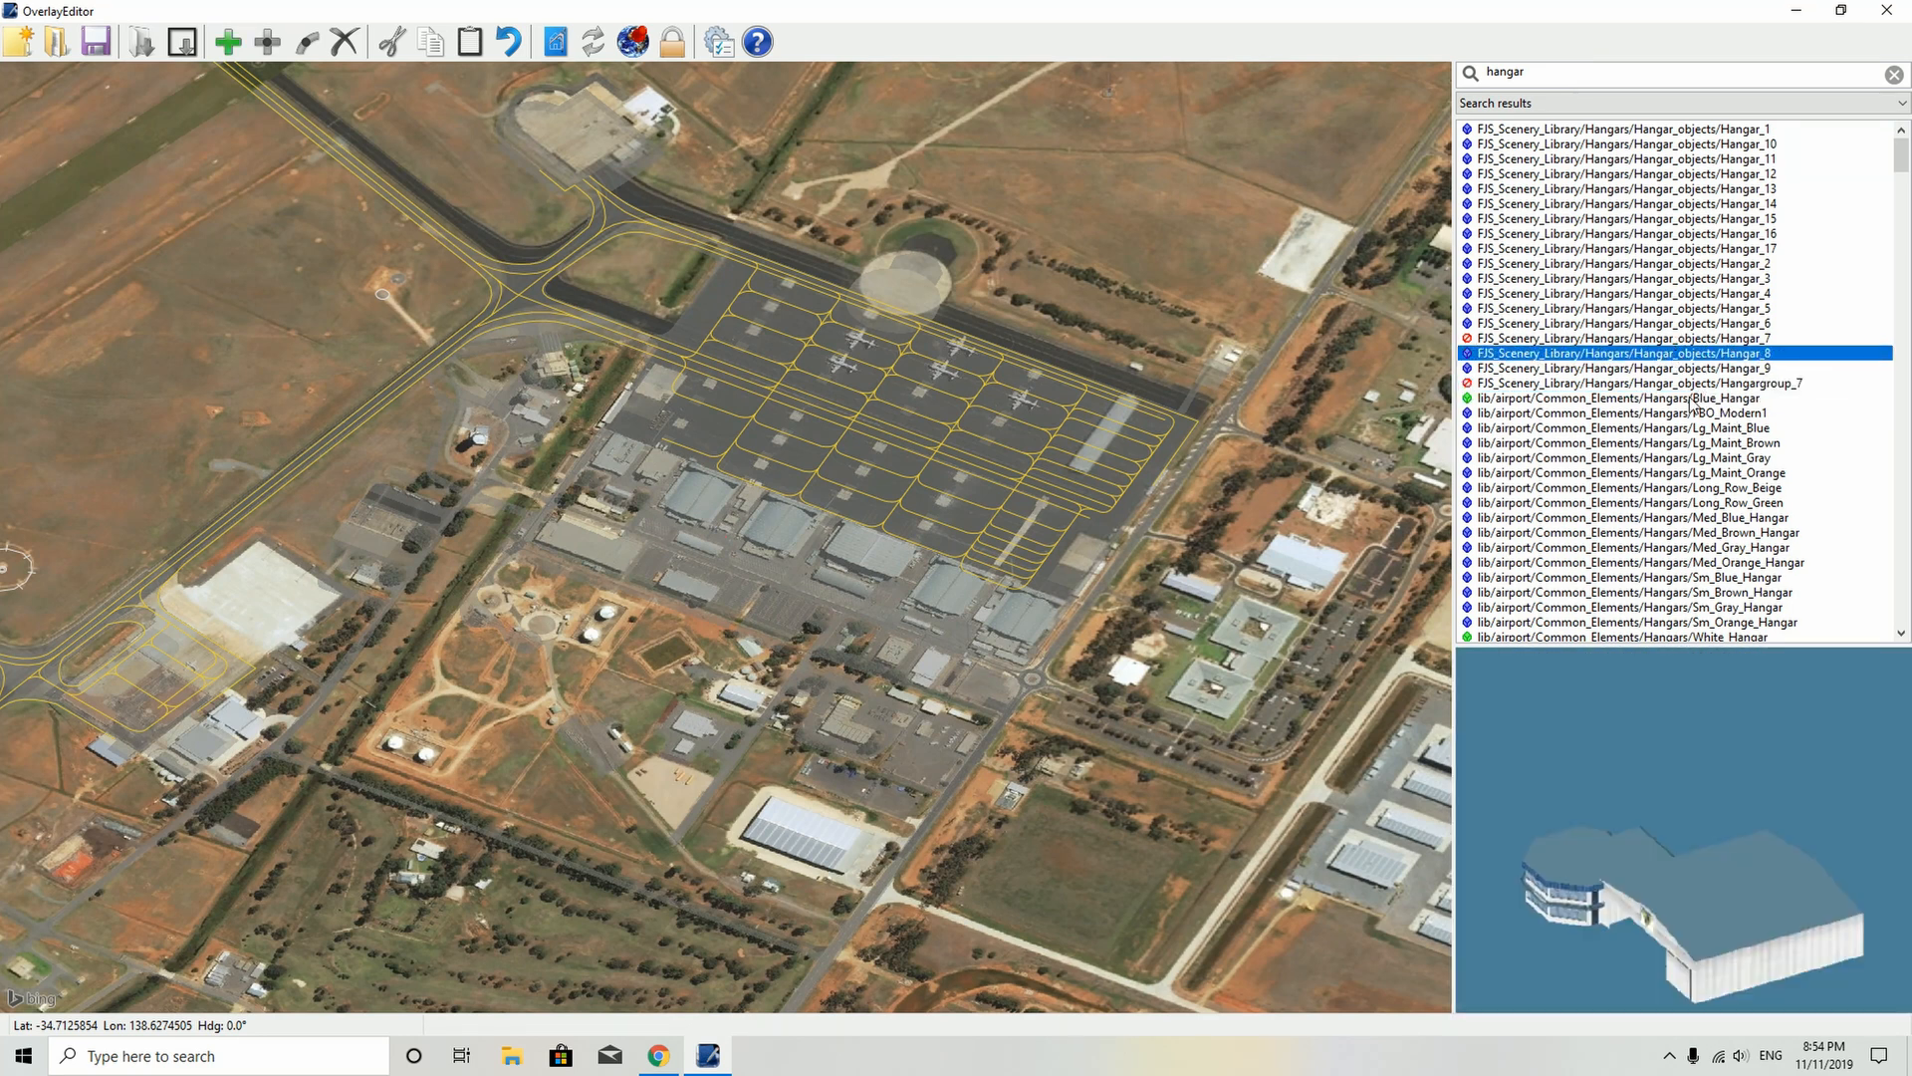
click(1701, 609)
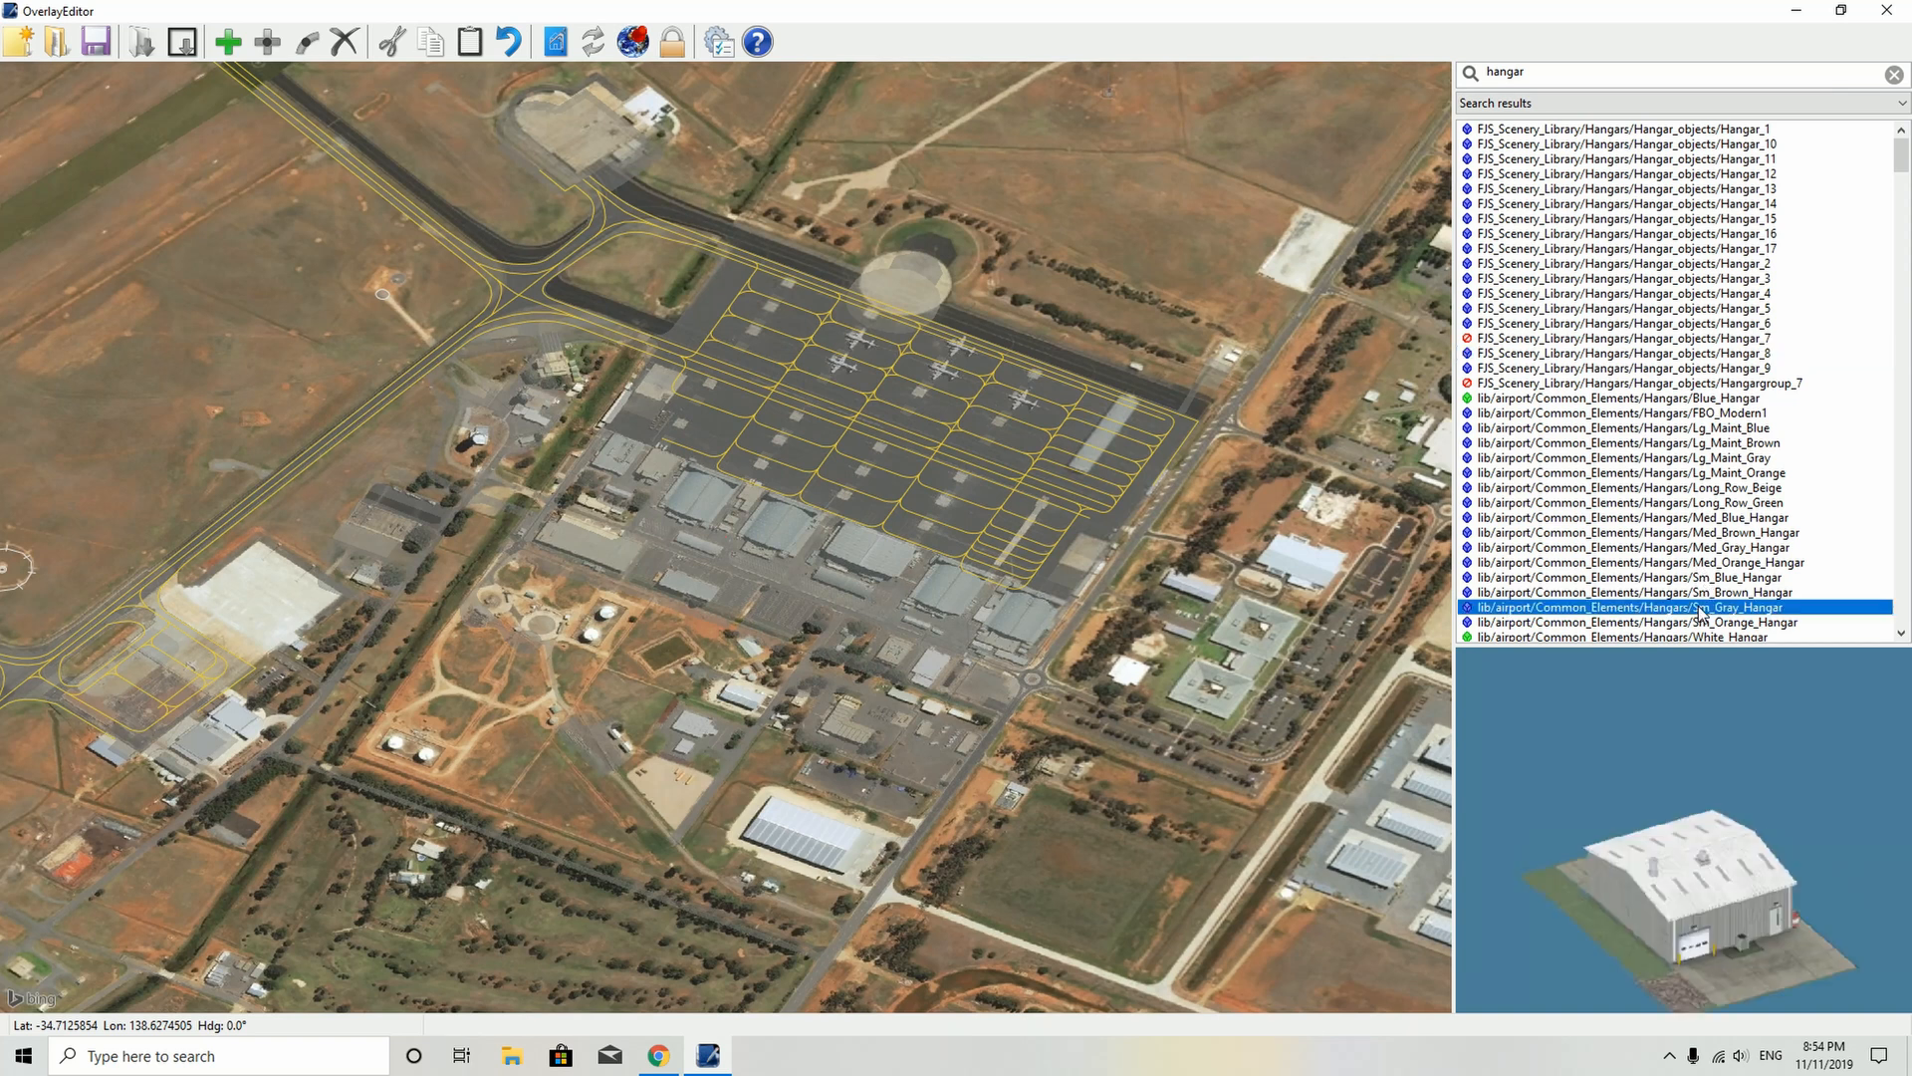
click(1689, 596)
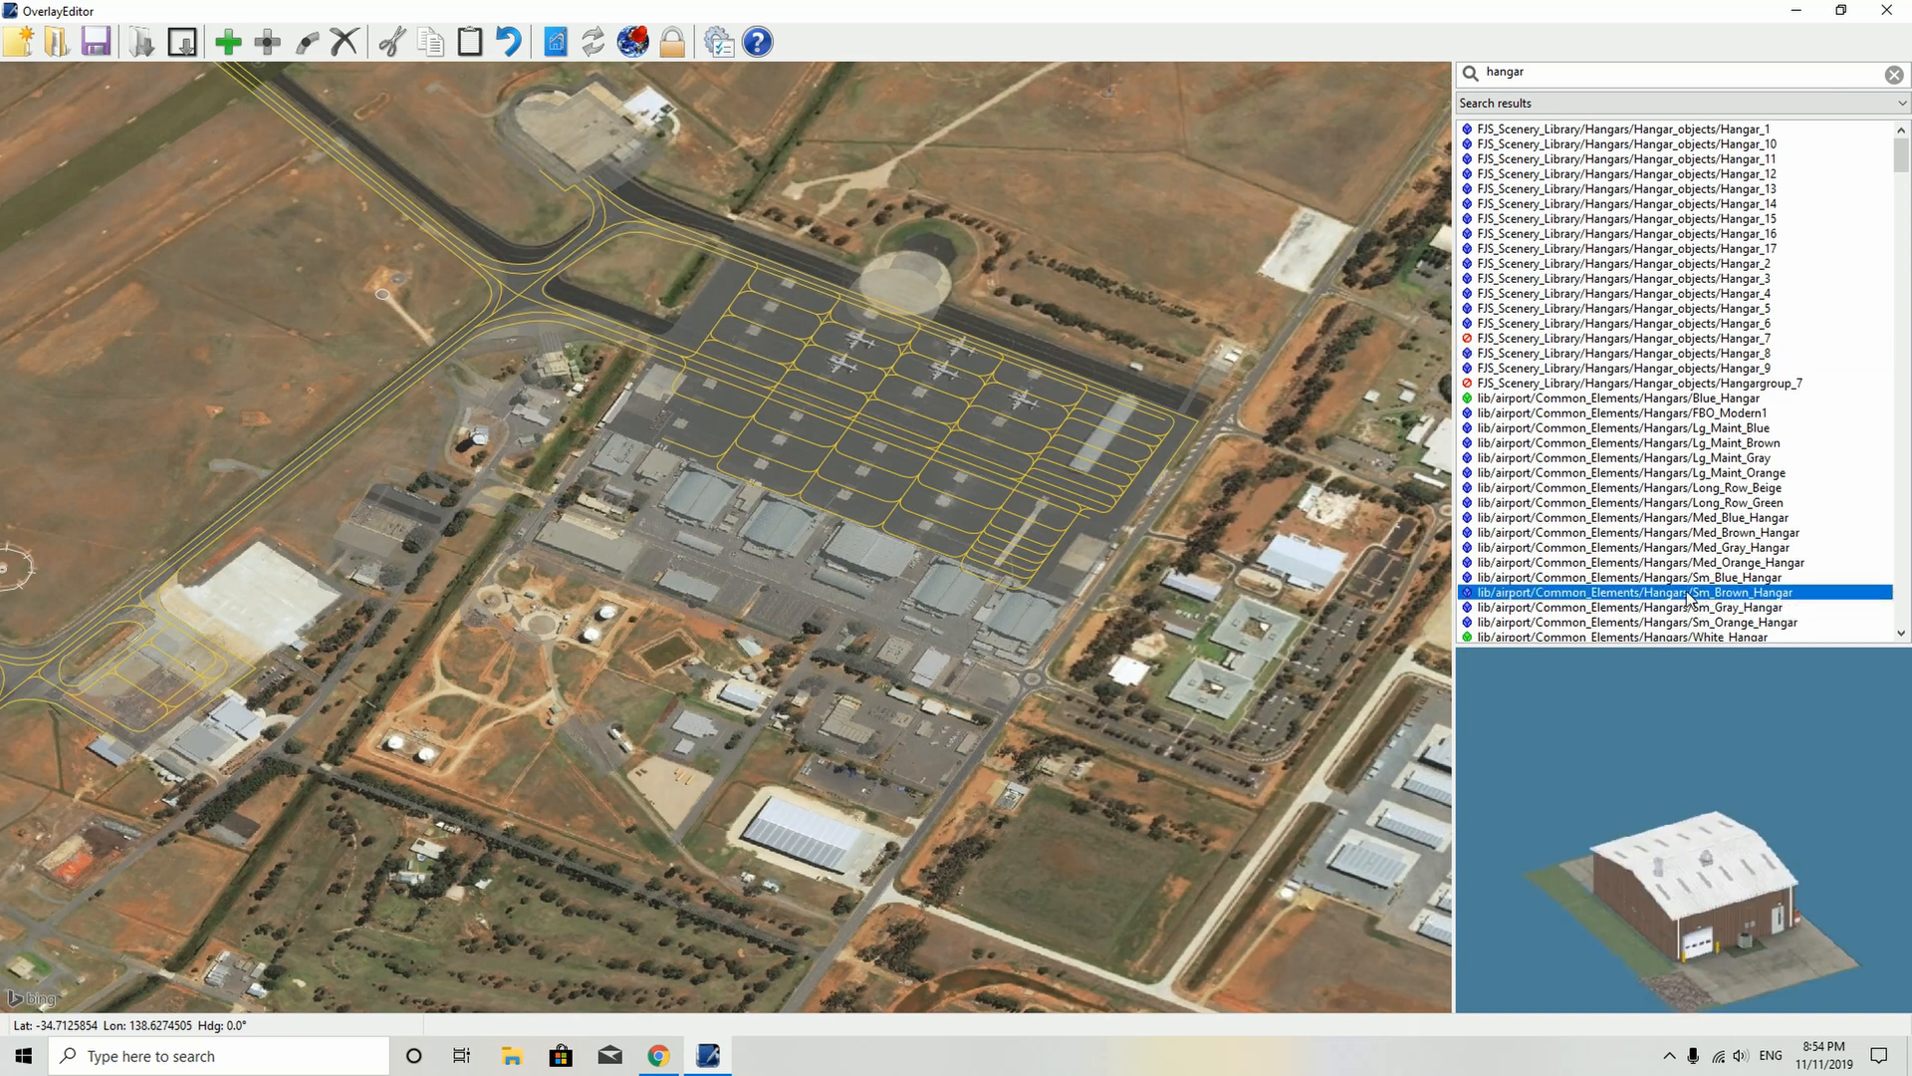
scroll(1689, 596, down, 7)
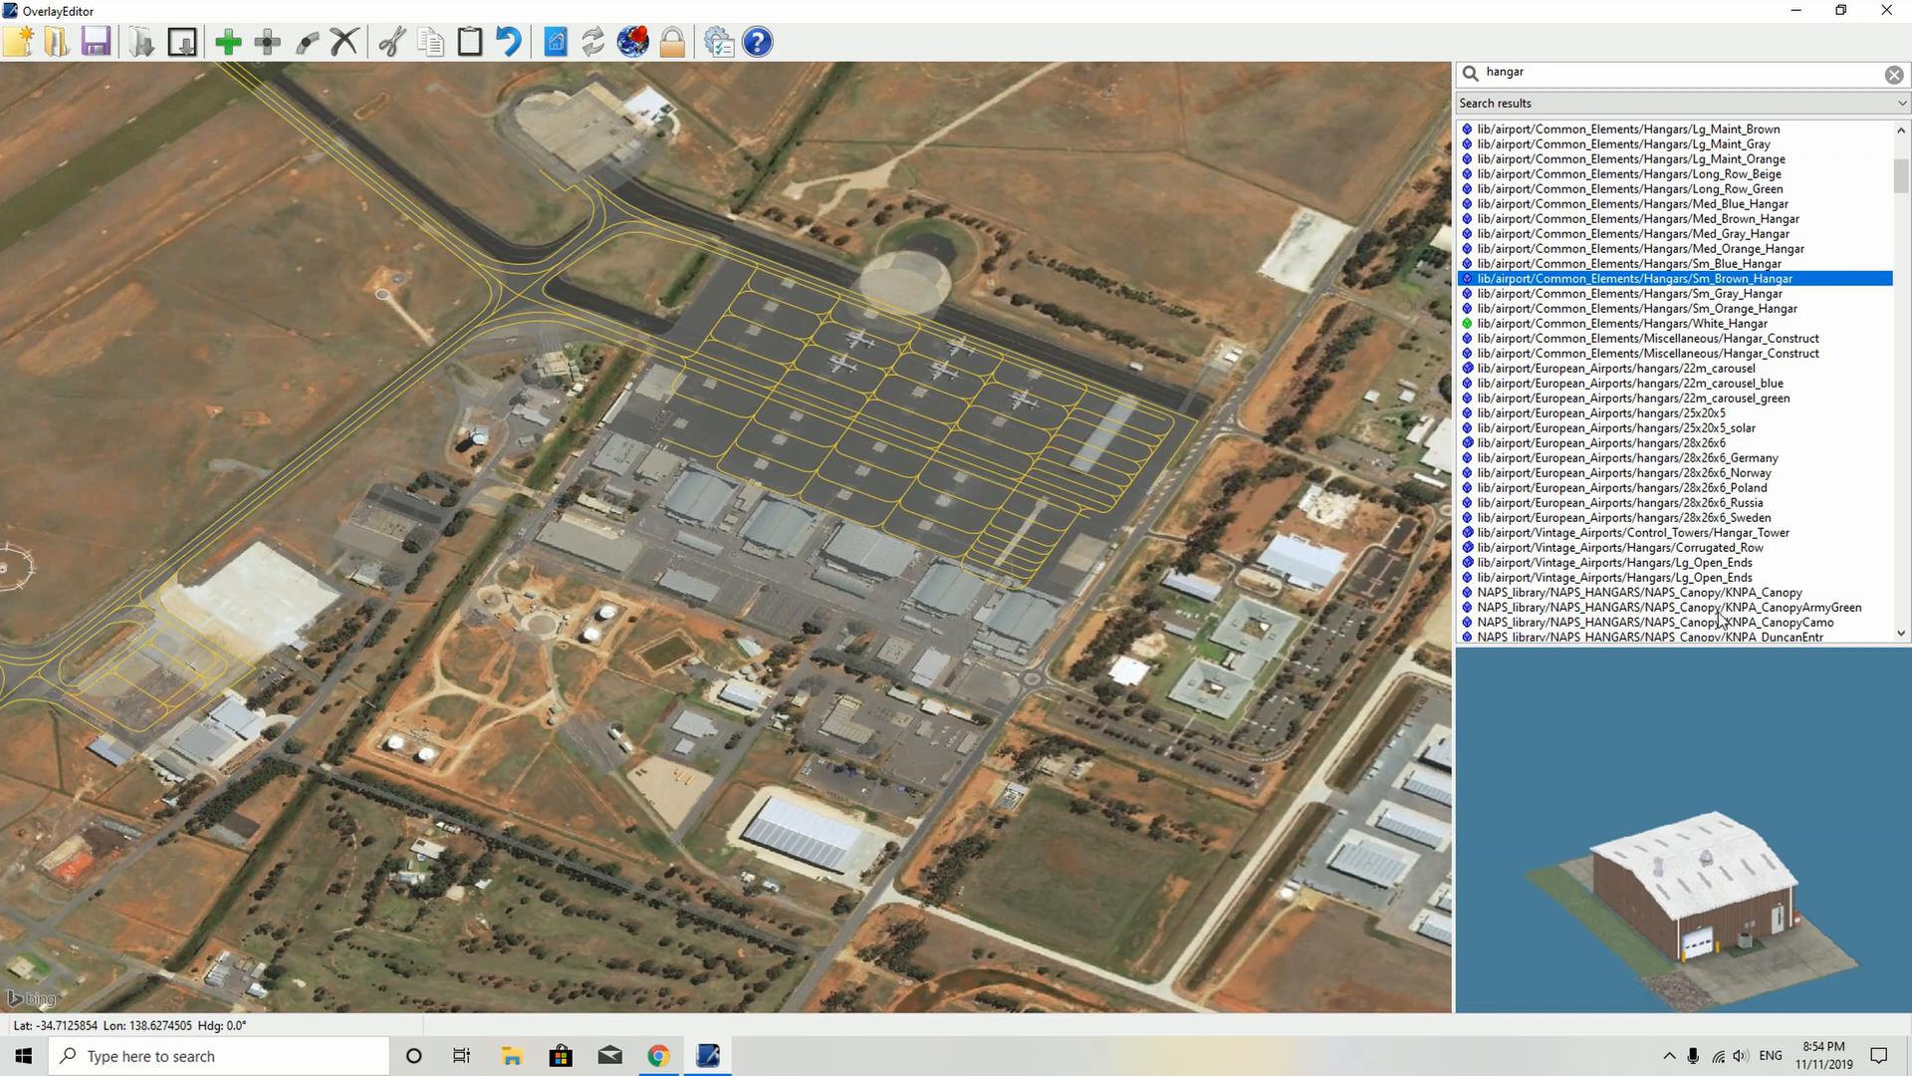
- Preview the NAPS_library models, including KNPA_Canopy, EBLG_AgustaWestland, EBLG_Hangar100 and EBLG_Hangar26, for a match to the imagery
click(1707, 593)
scroll(1704, 594, down, 5)
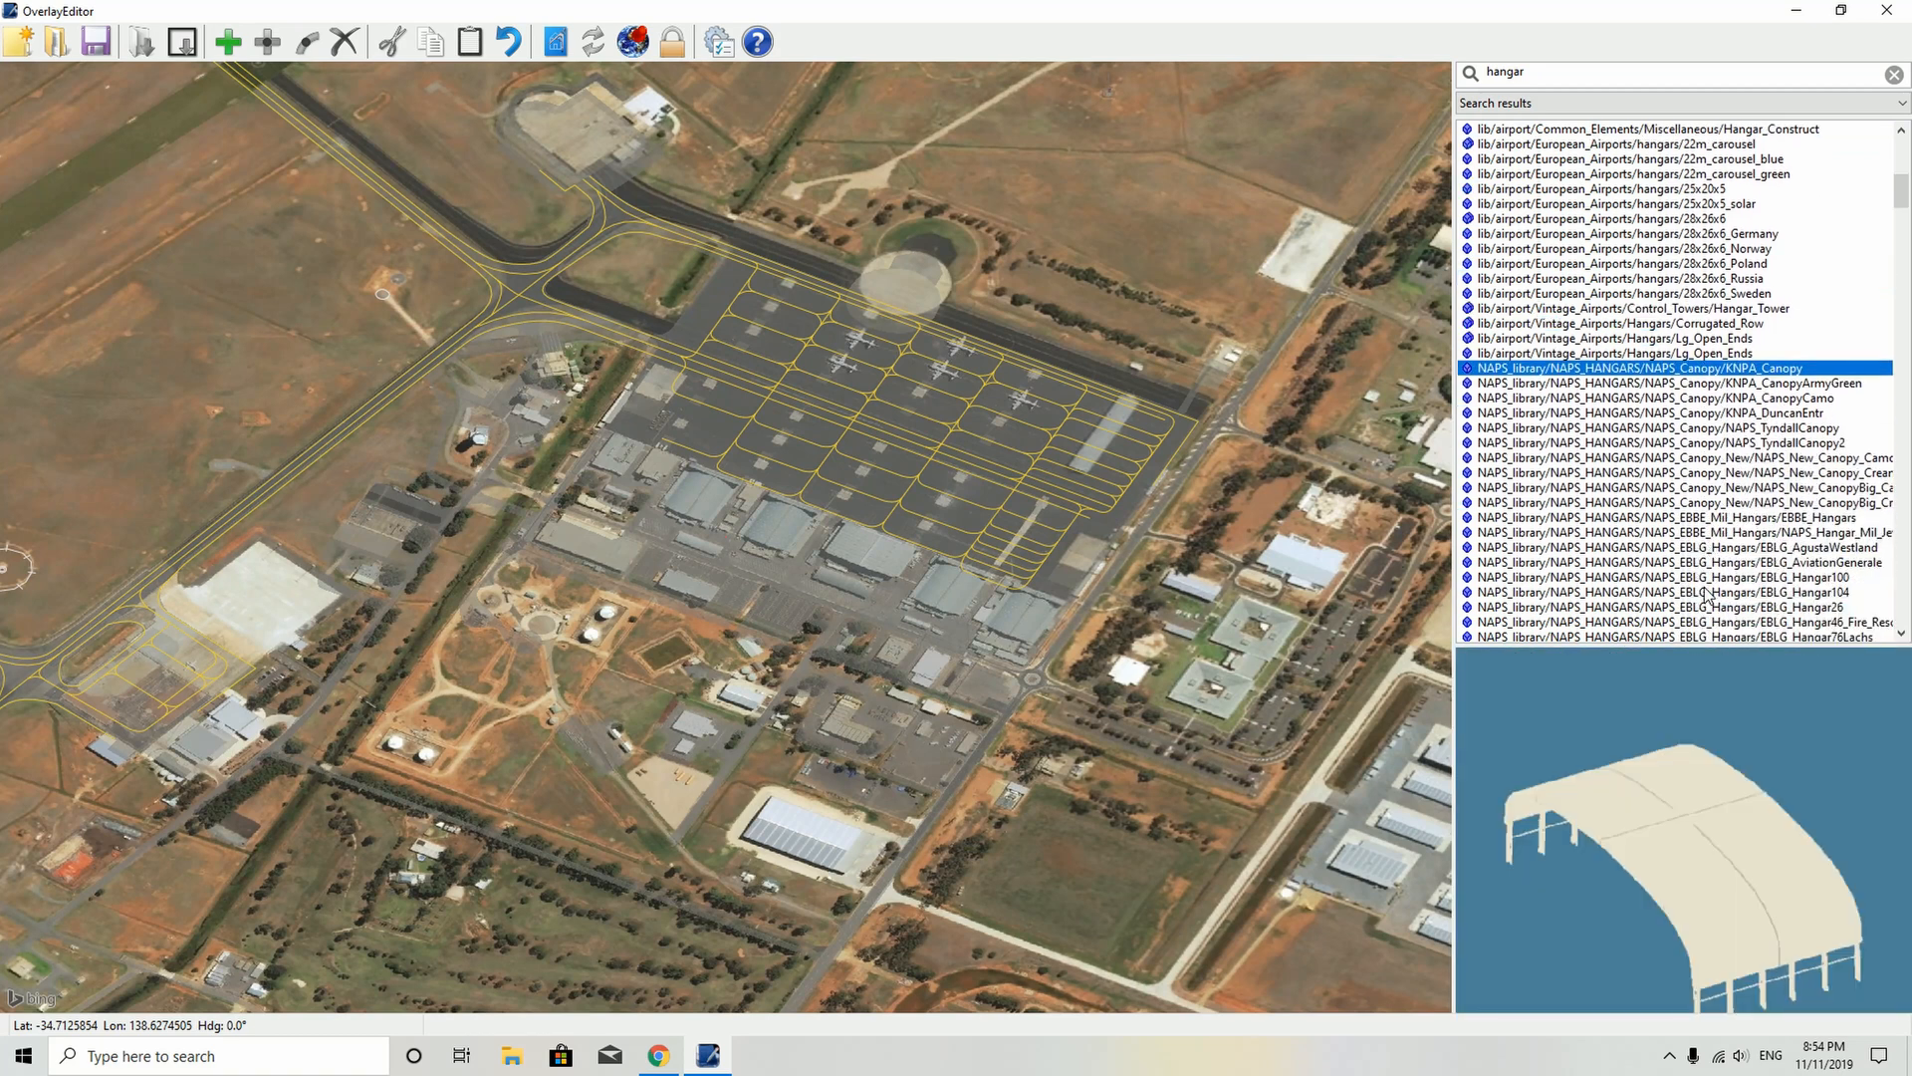
click(1723, 547)
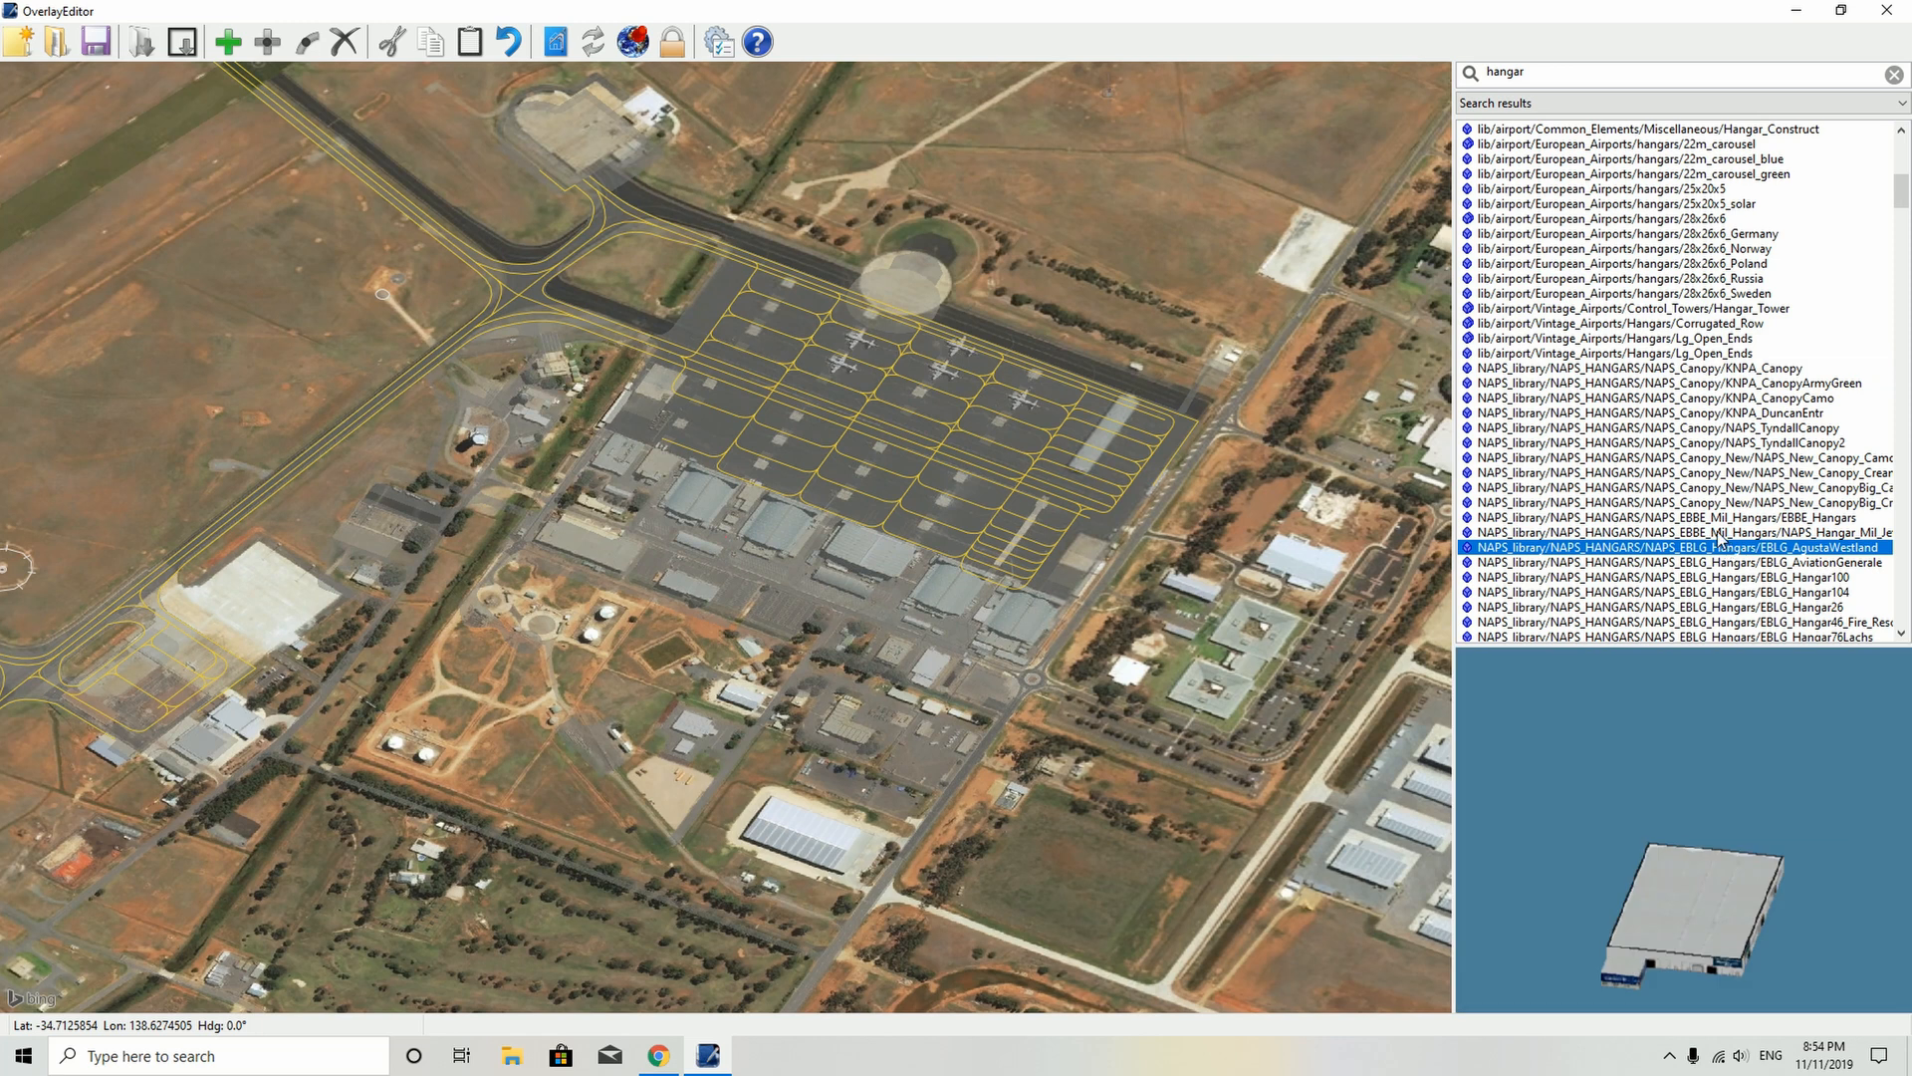
click(1721, 534)
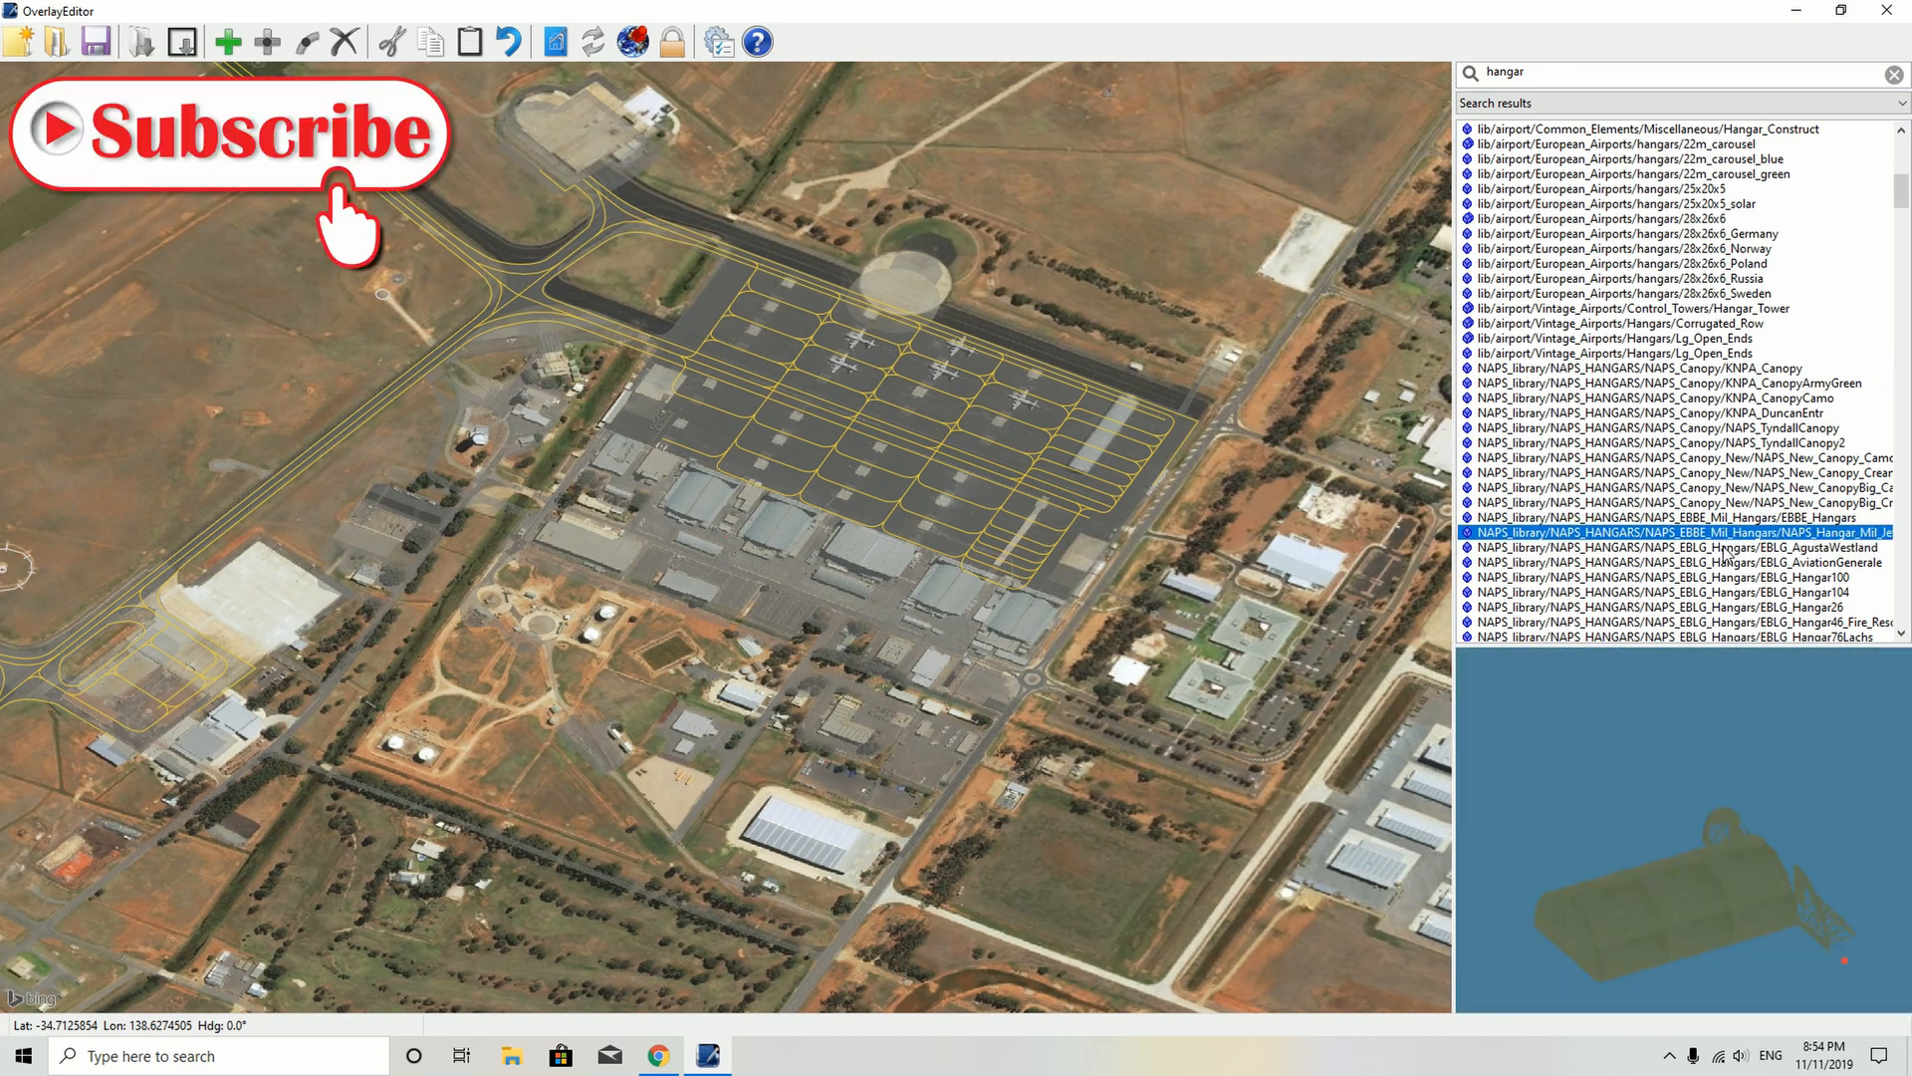
click(1726, 547)
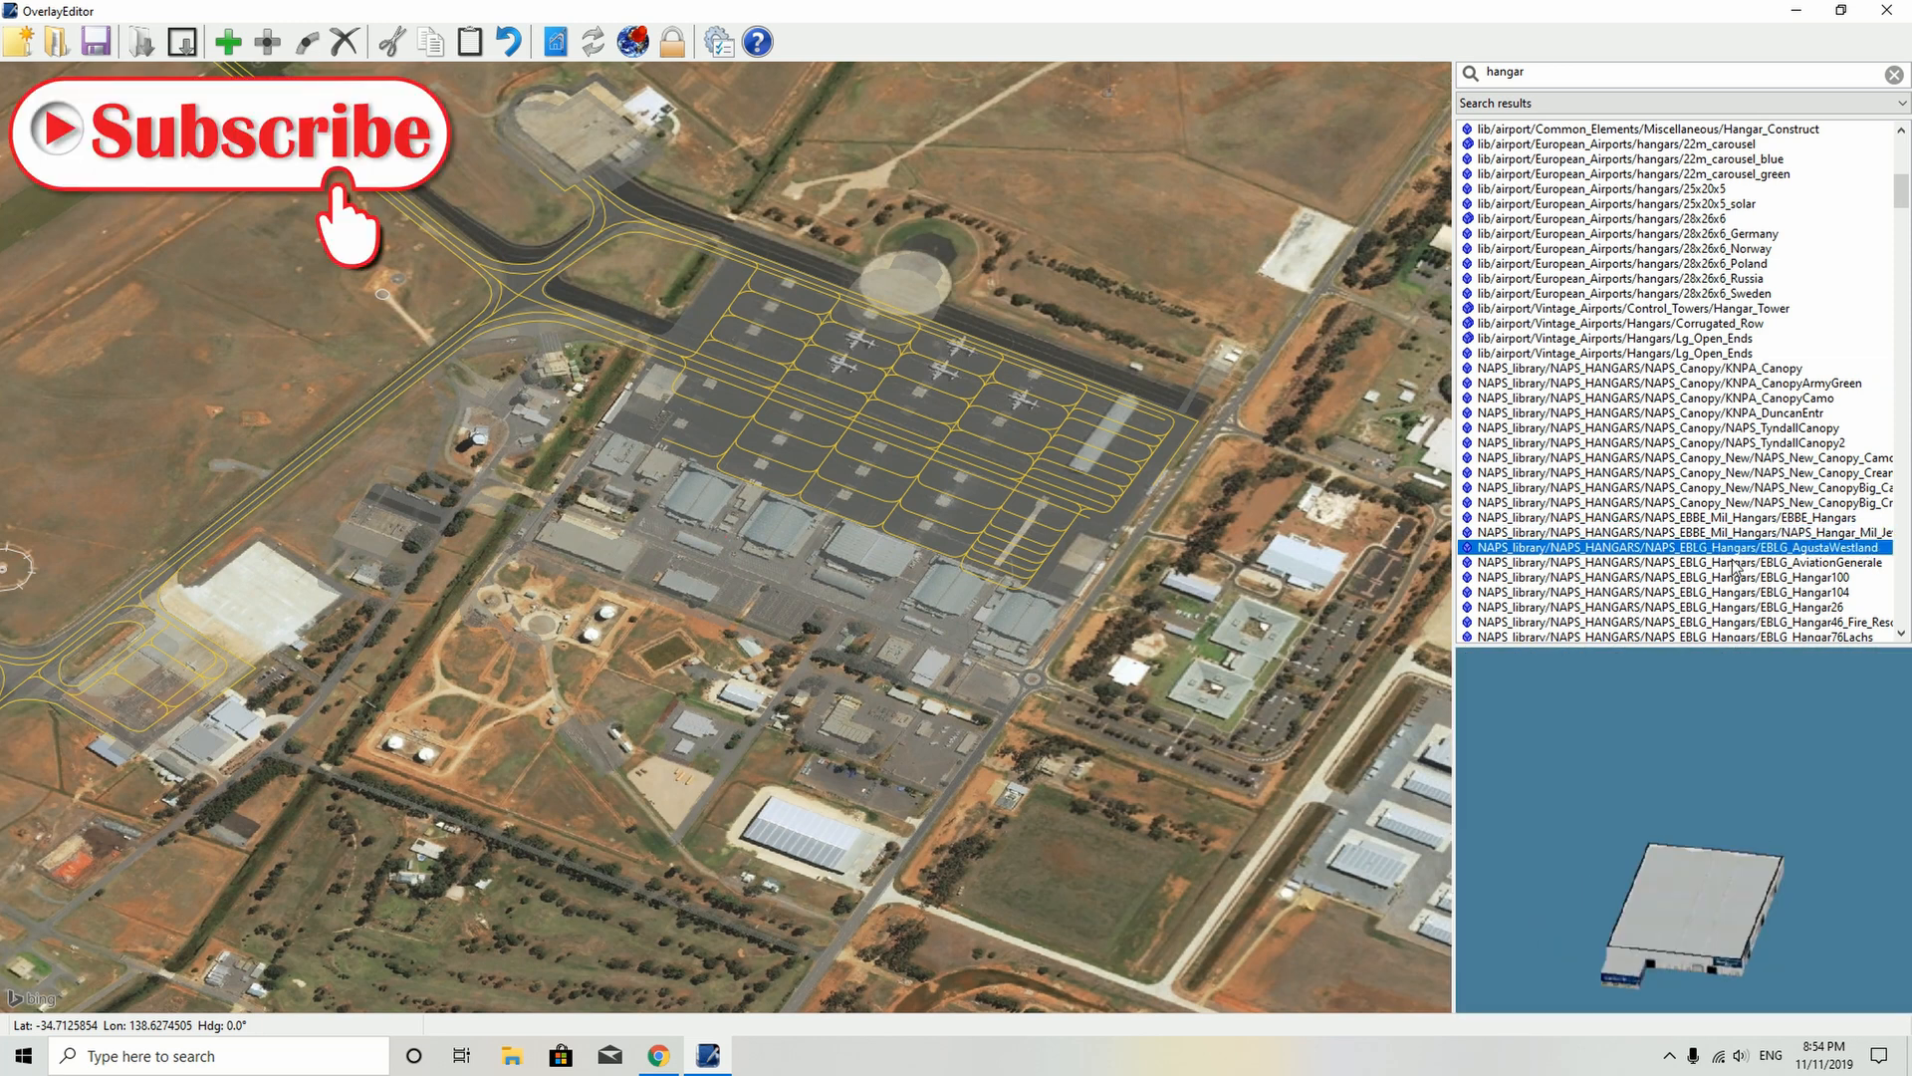
click(1733, 563)
click(1735, 577)
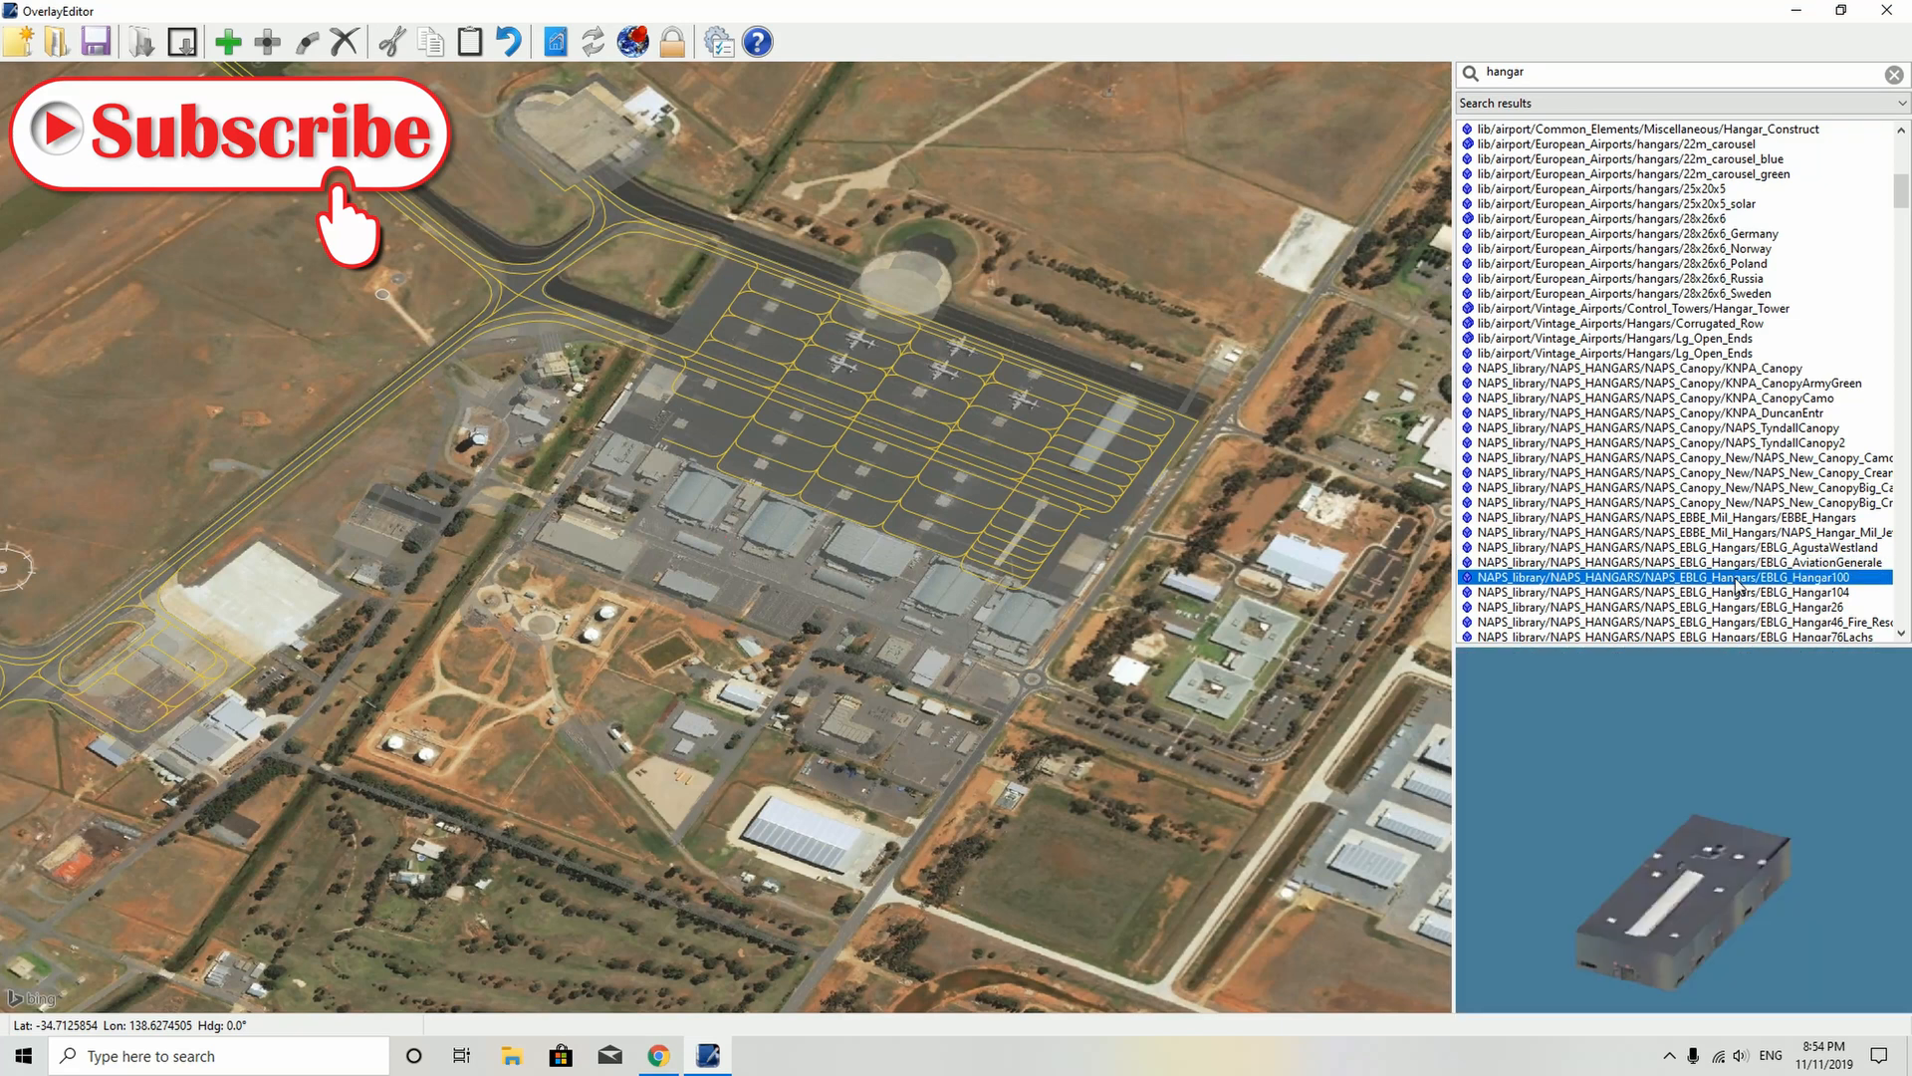
click(1738, 607)
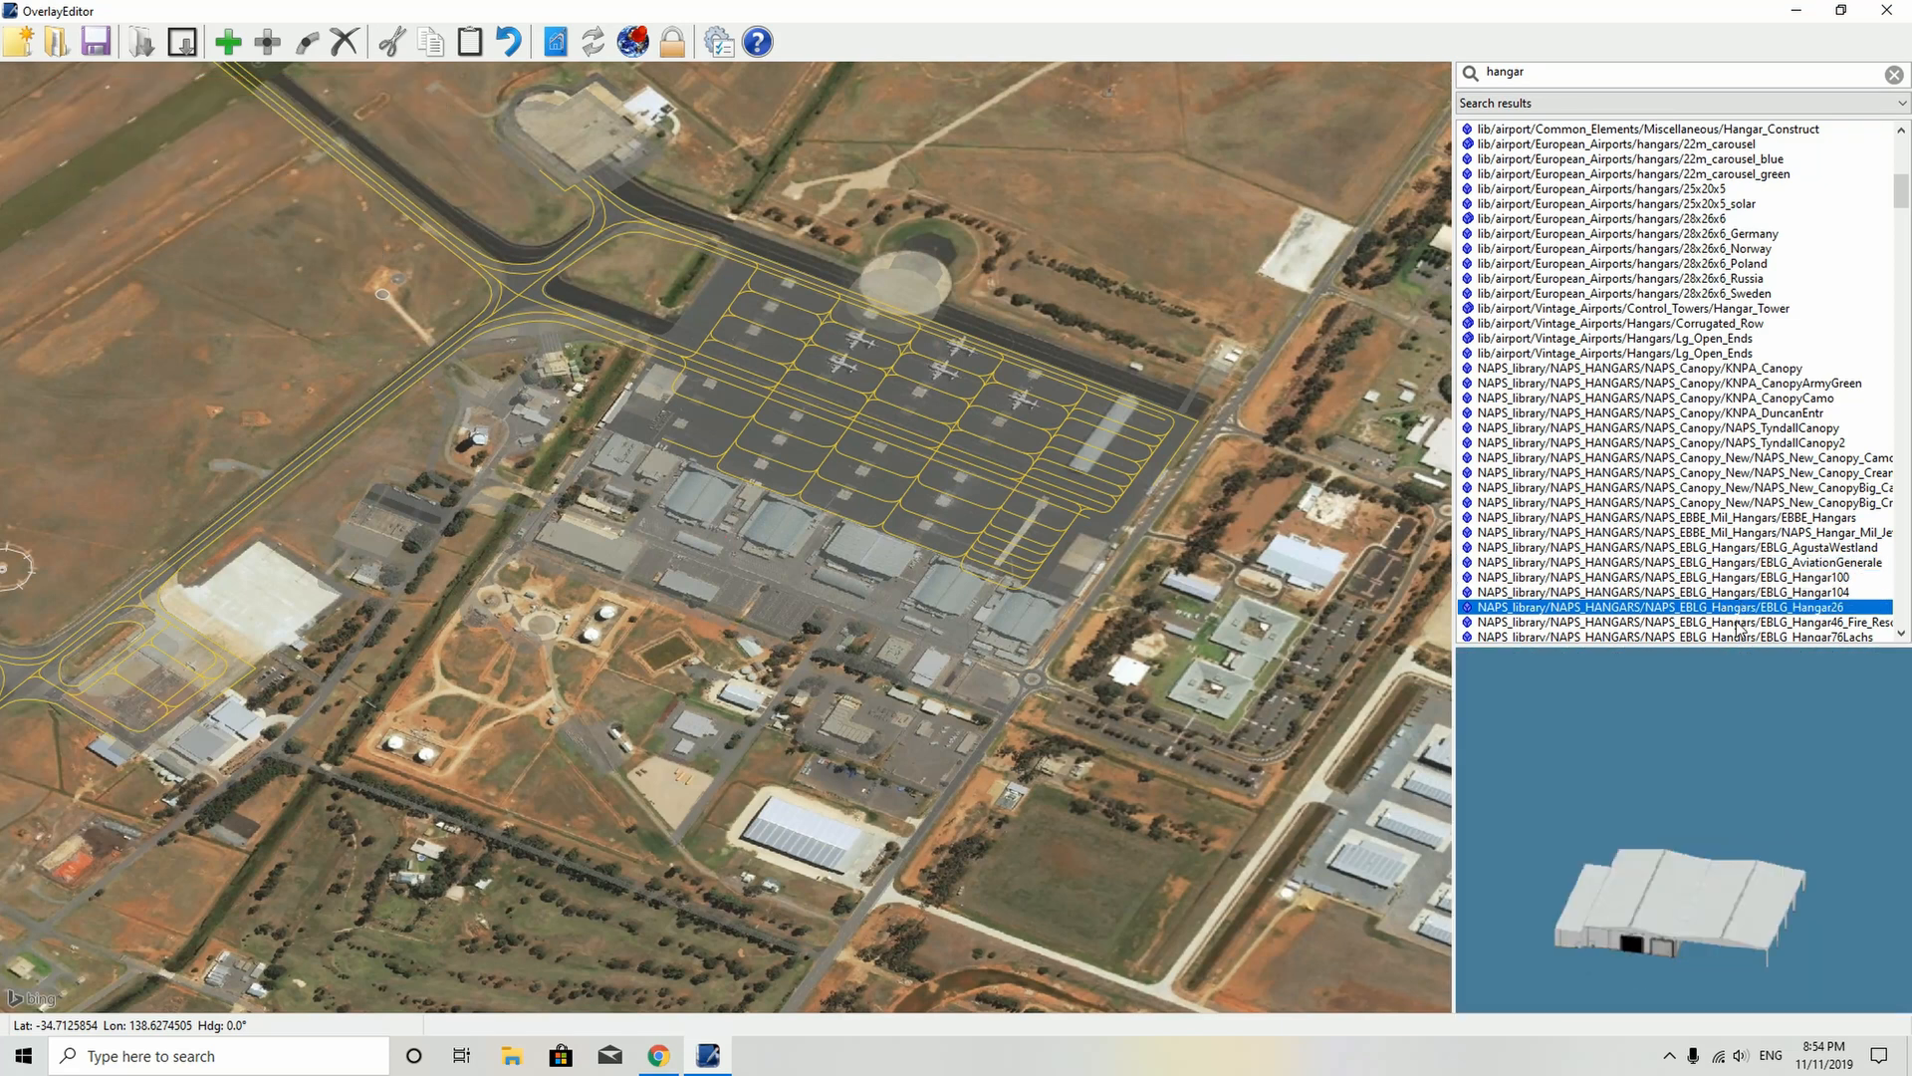
click(1738, 624)
- Find the KBKVamAviSW hangar under NAPS_KBKV_American_Aviation and add it to the scenery beside the apron
scroll(1615, 530, down, 2)
scroll(1615, 531, down, 5)
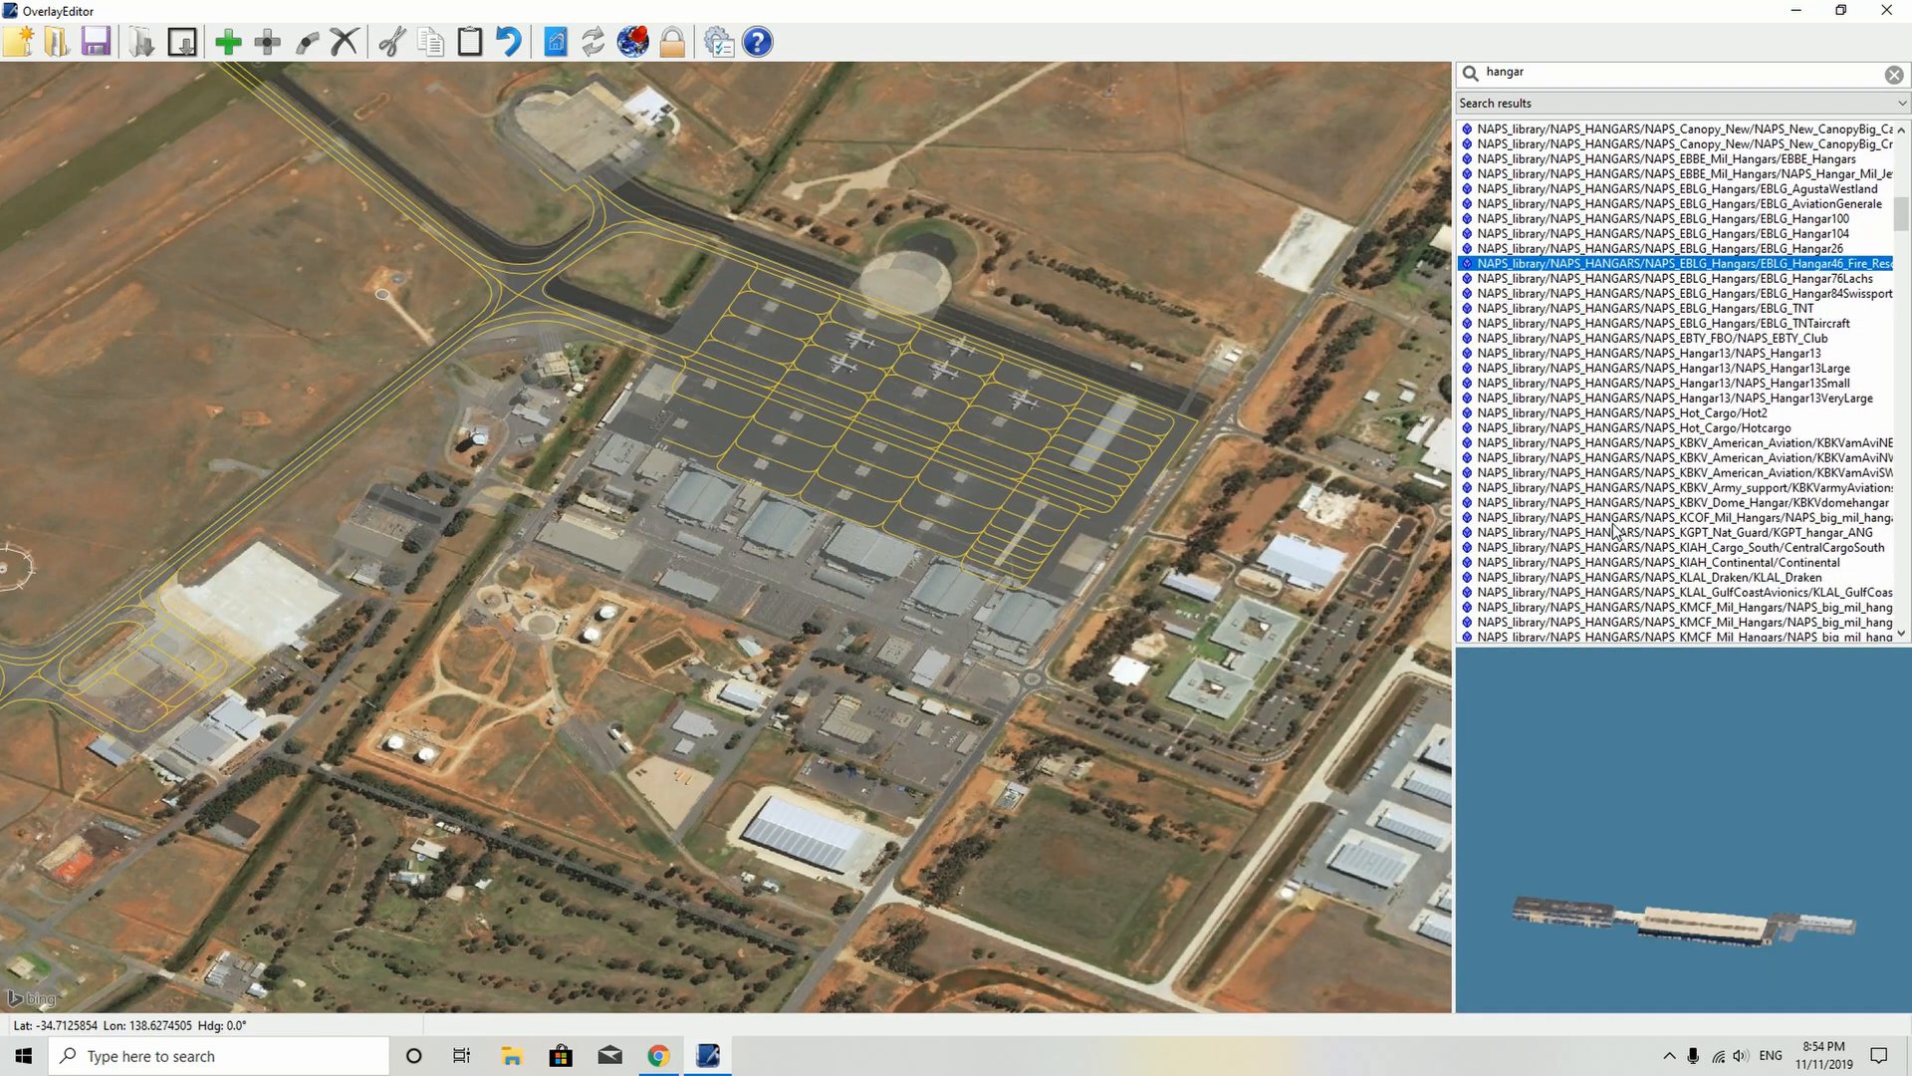
scroll(1615, 531, down, 2)
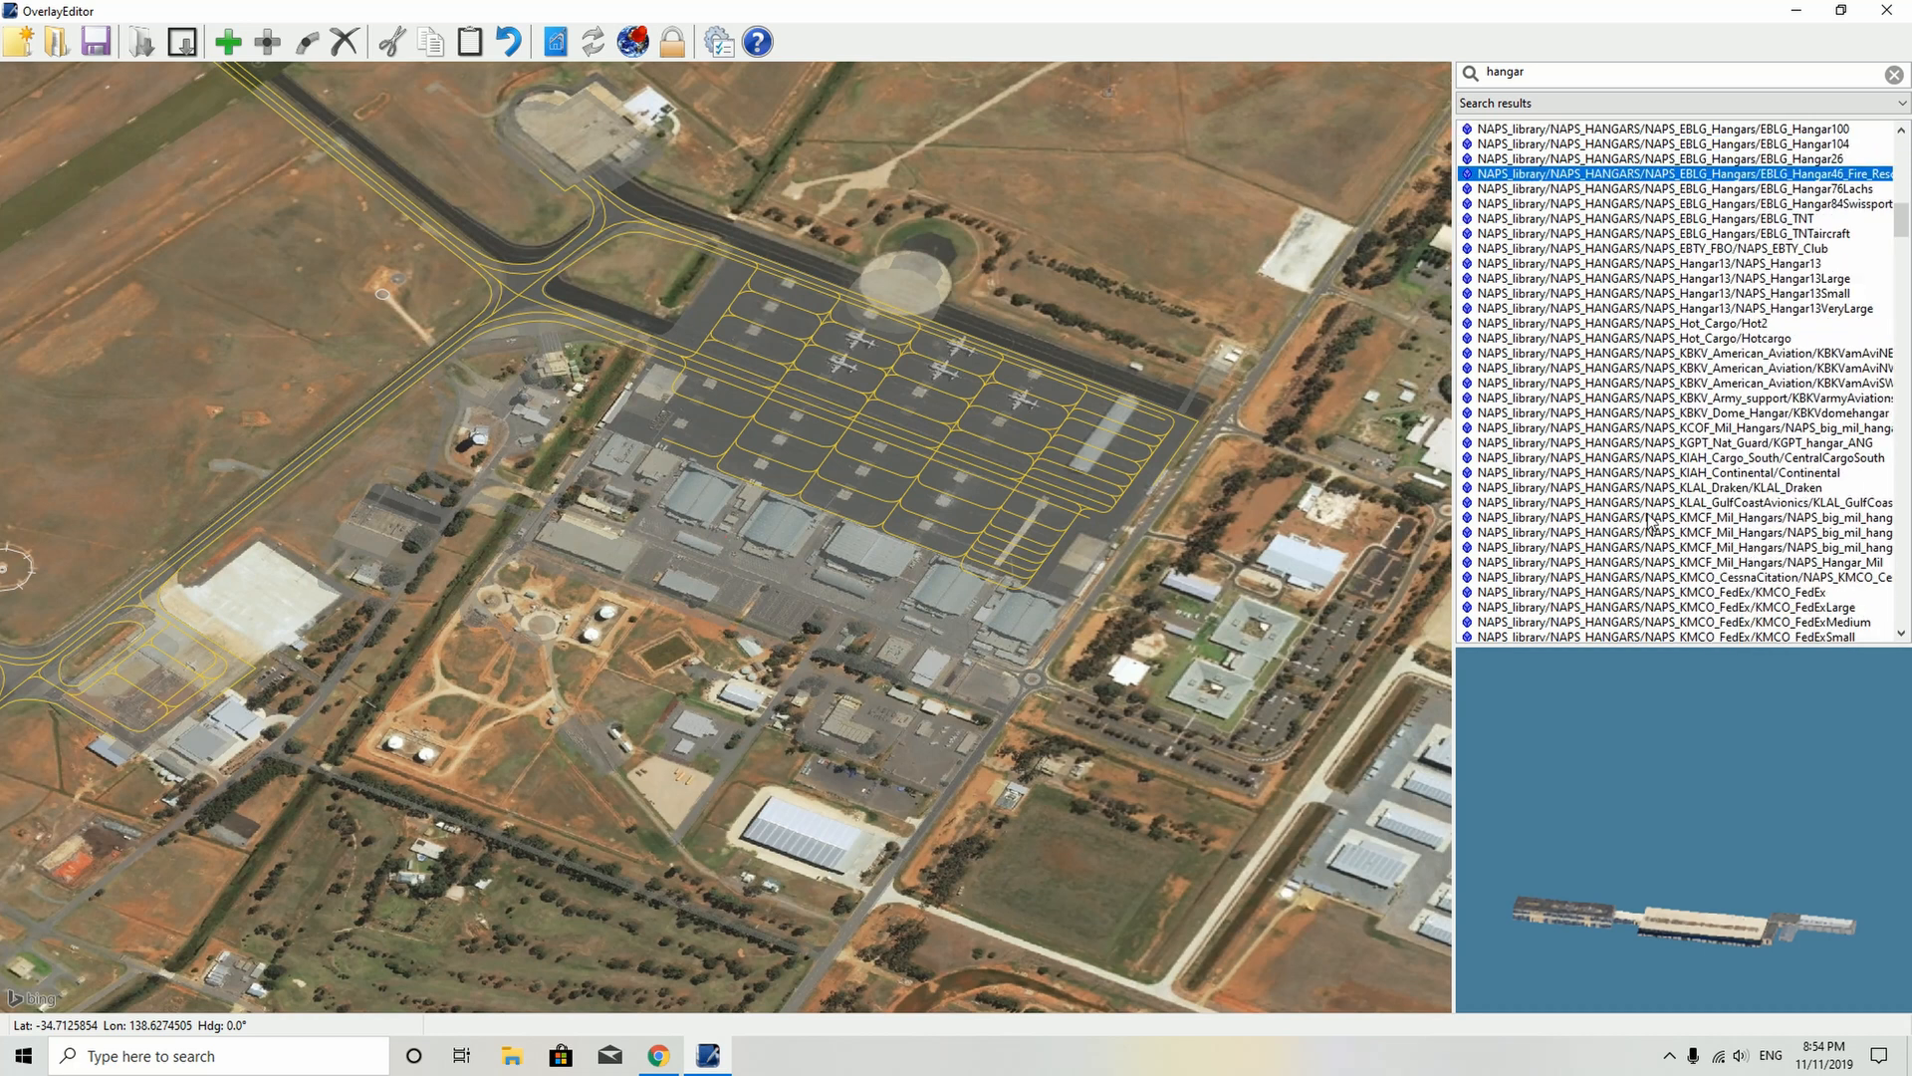
click(1770, 353)
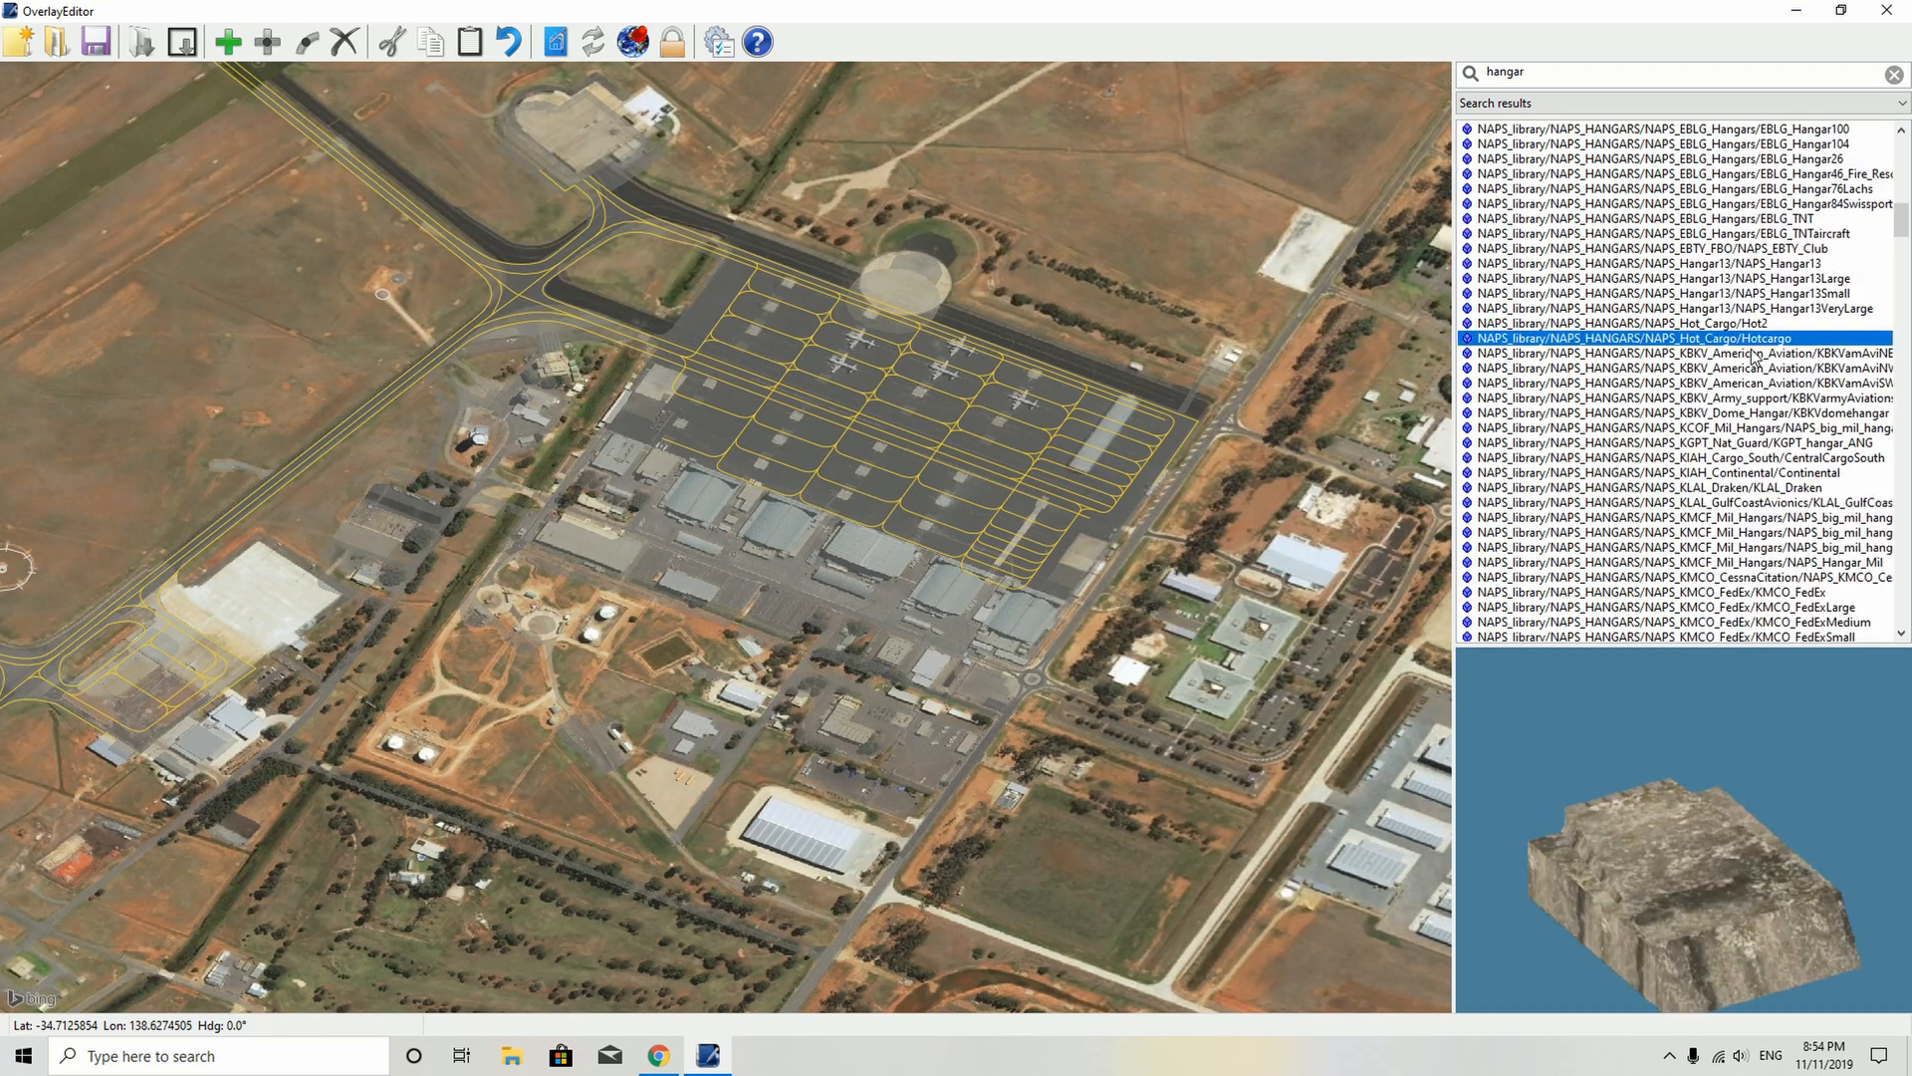
click(1756, 367)
click(1759, 412)
click(1755, 384)
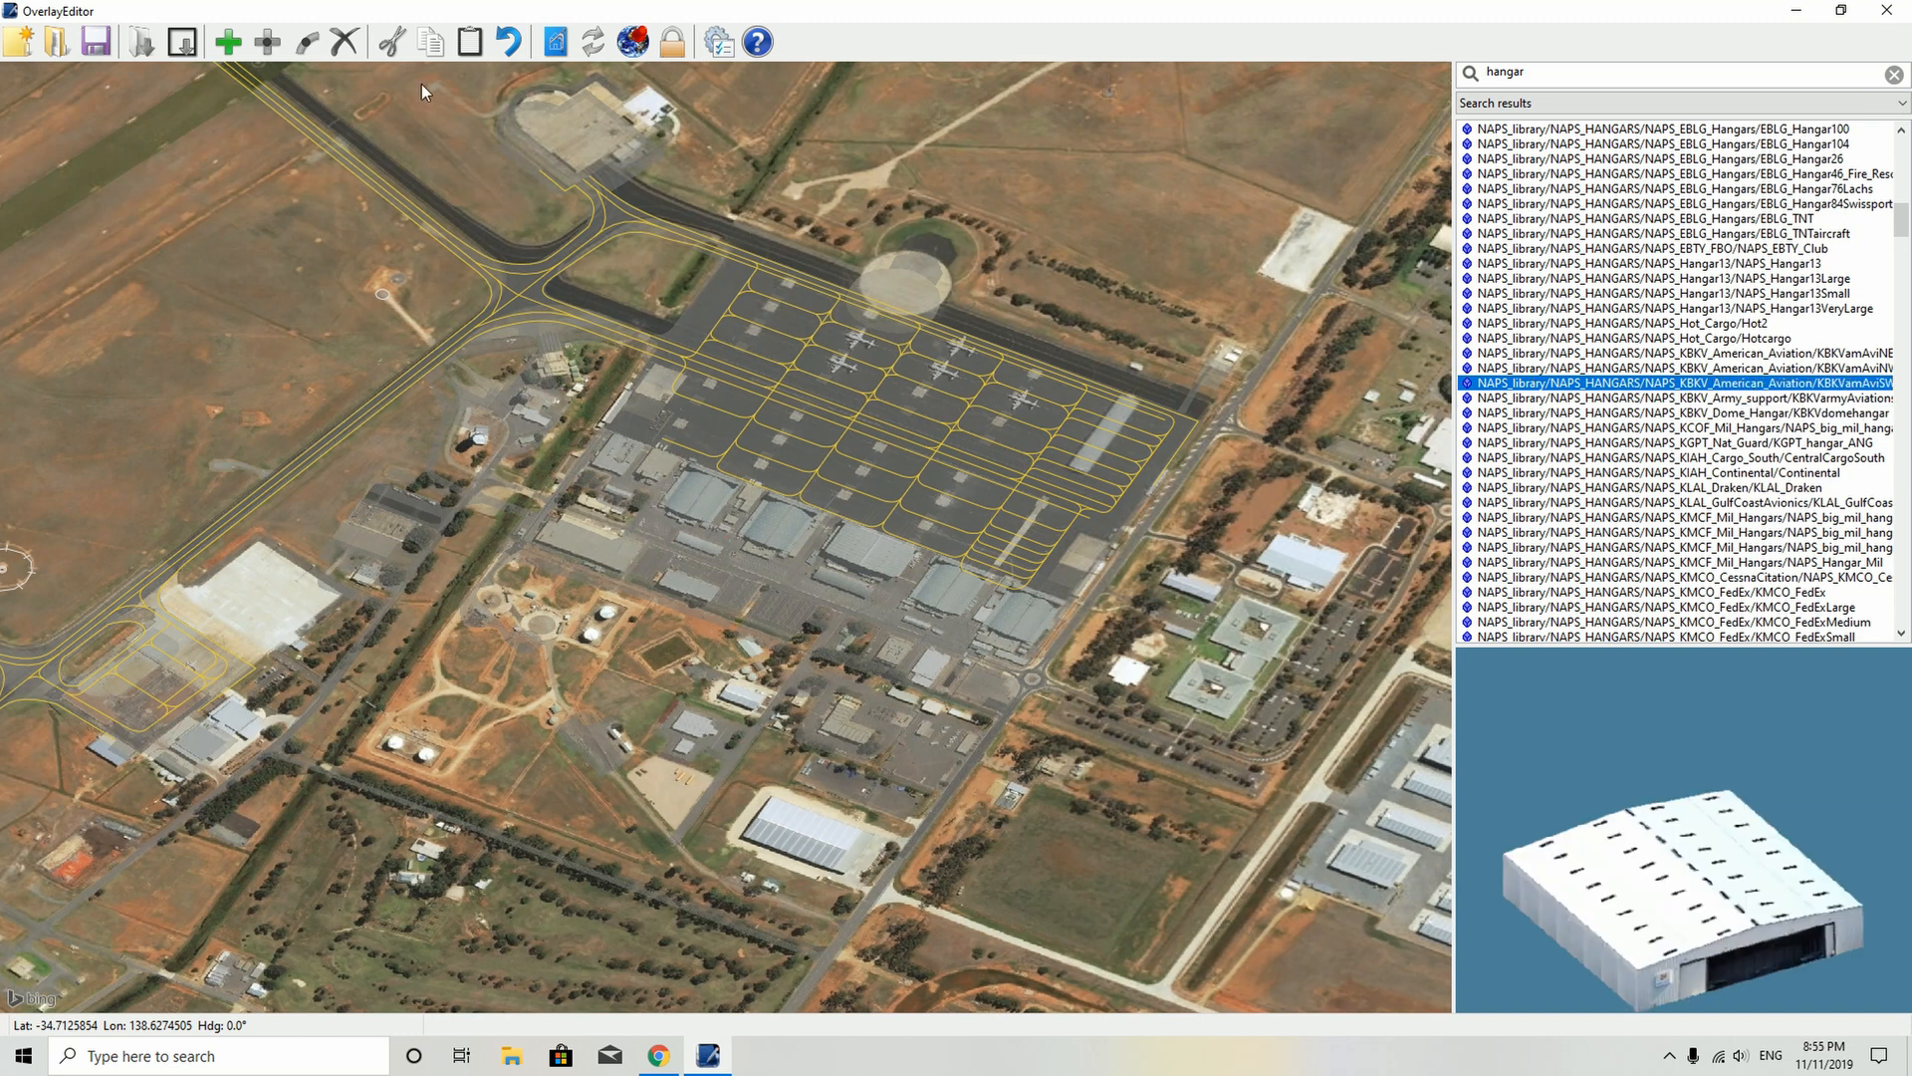
click(229, 40)
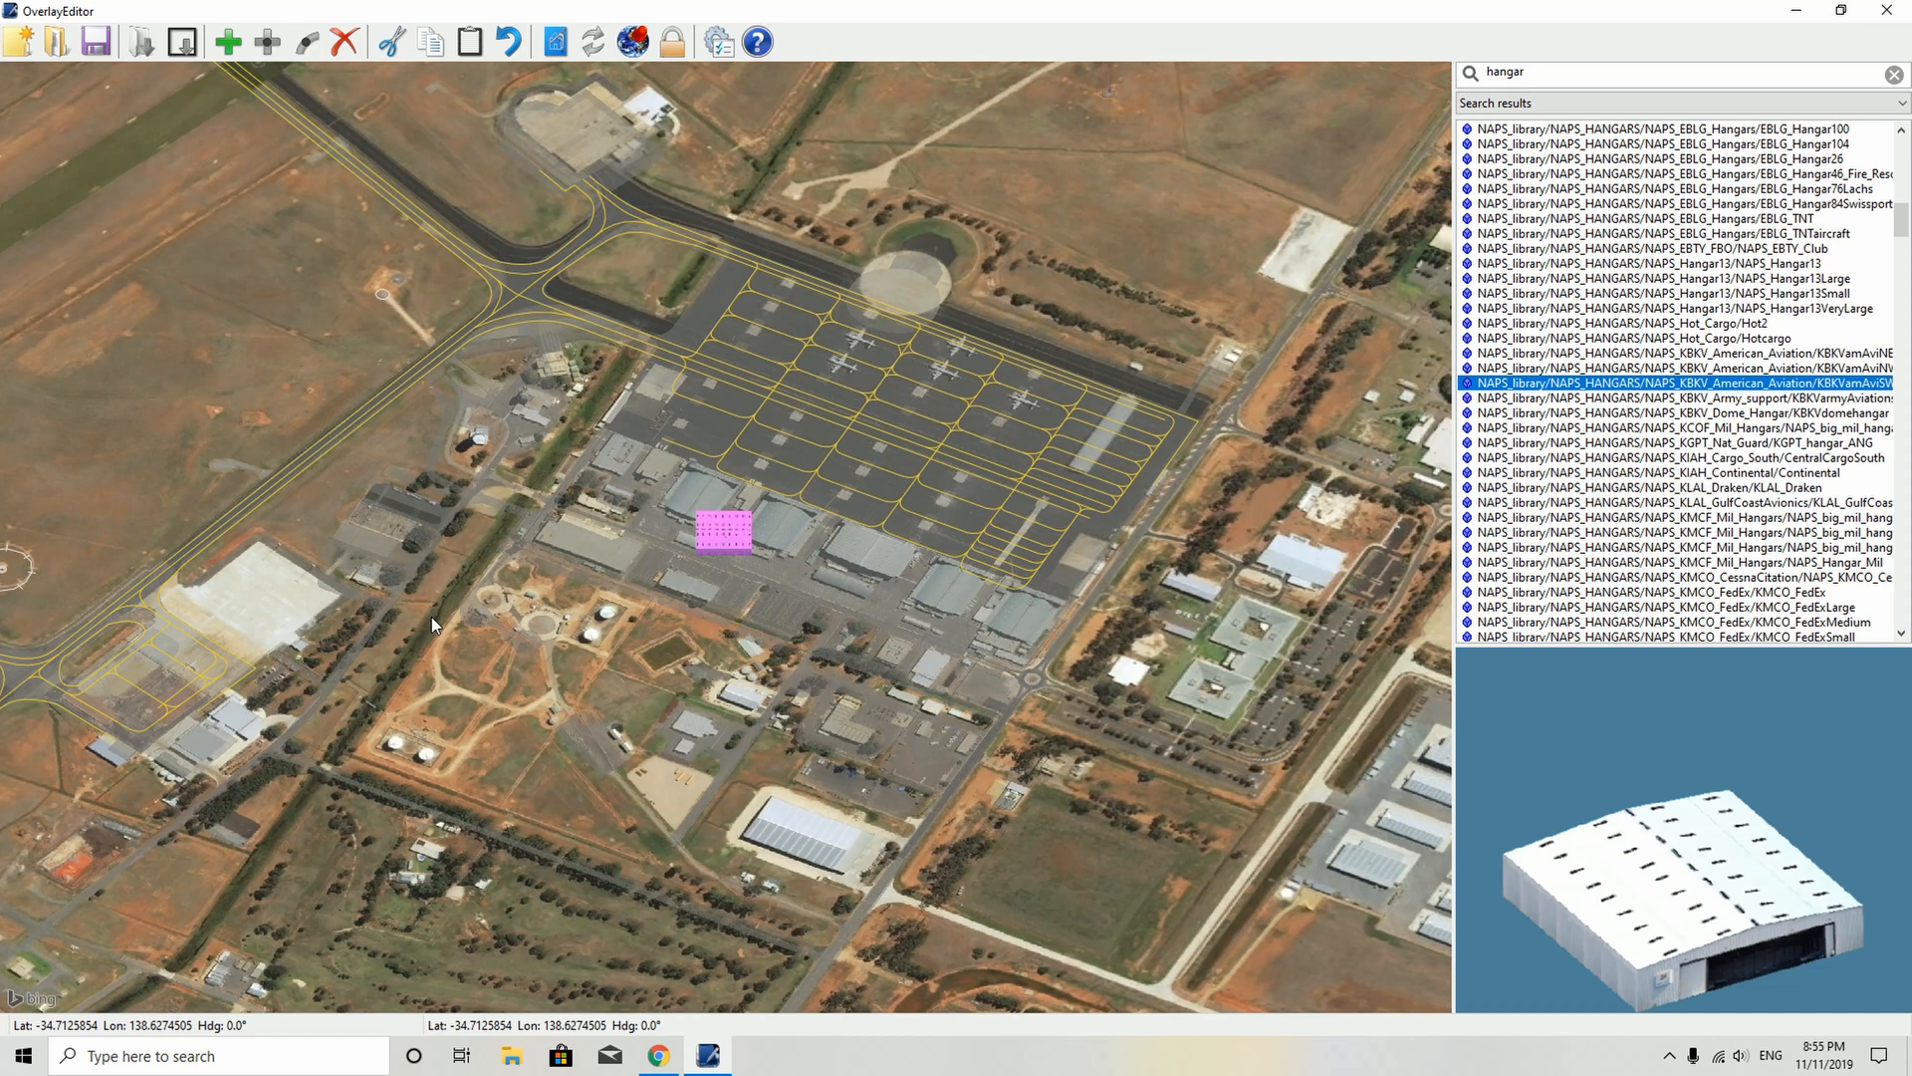
- Rotate the new hangar to a heading of 117° and move it onto the westernmost large arched-roof hangar in the imagery
key(q)
key(q)
key(q)
key(q)
key(q)
scroll(486, 753, up, 3)
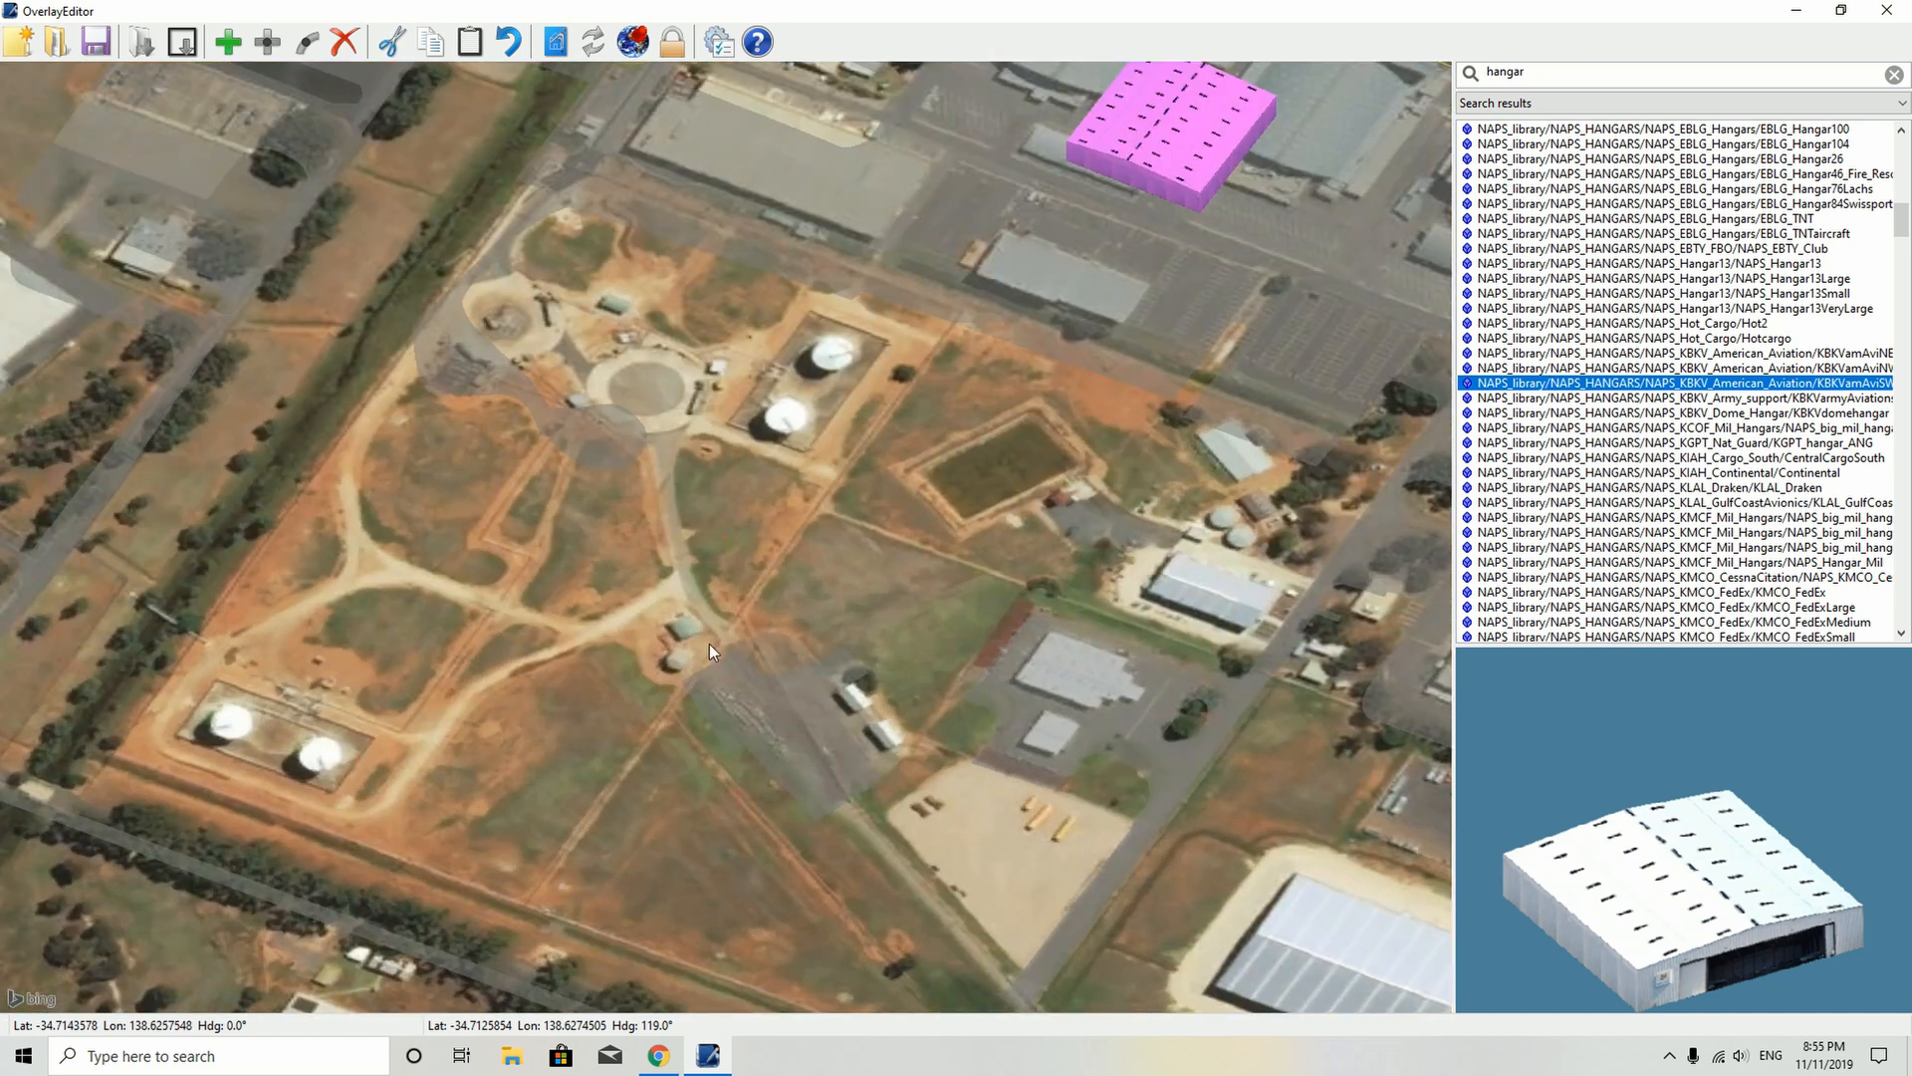
key(Up)
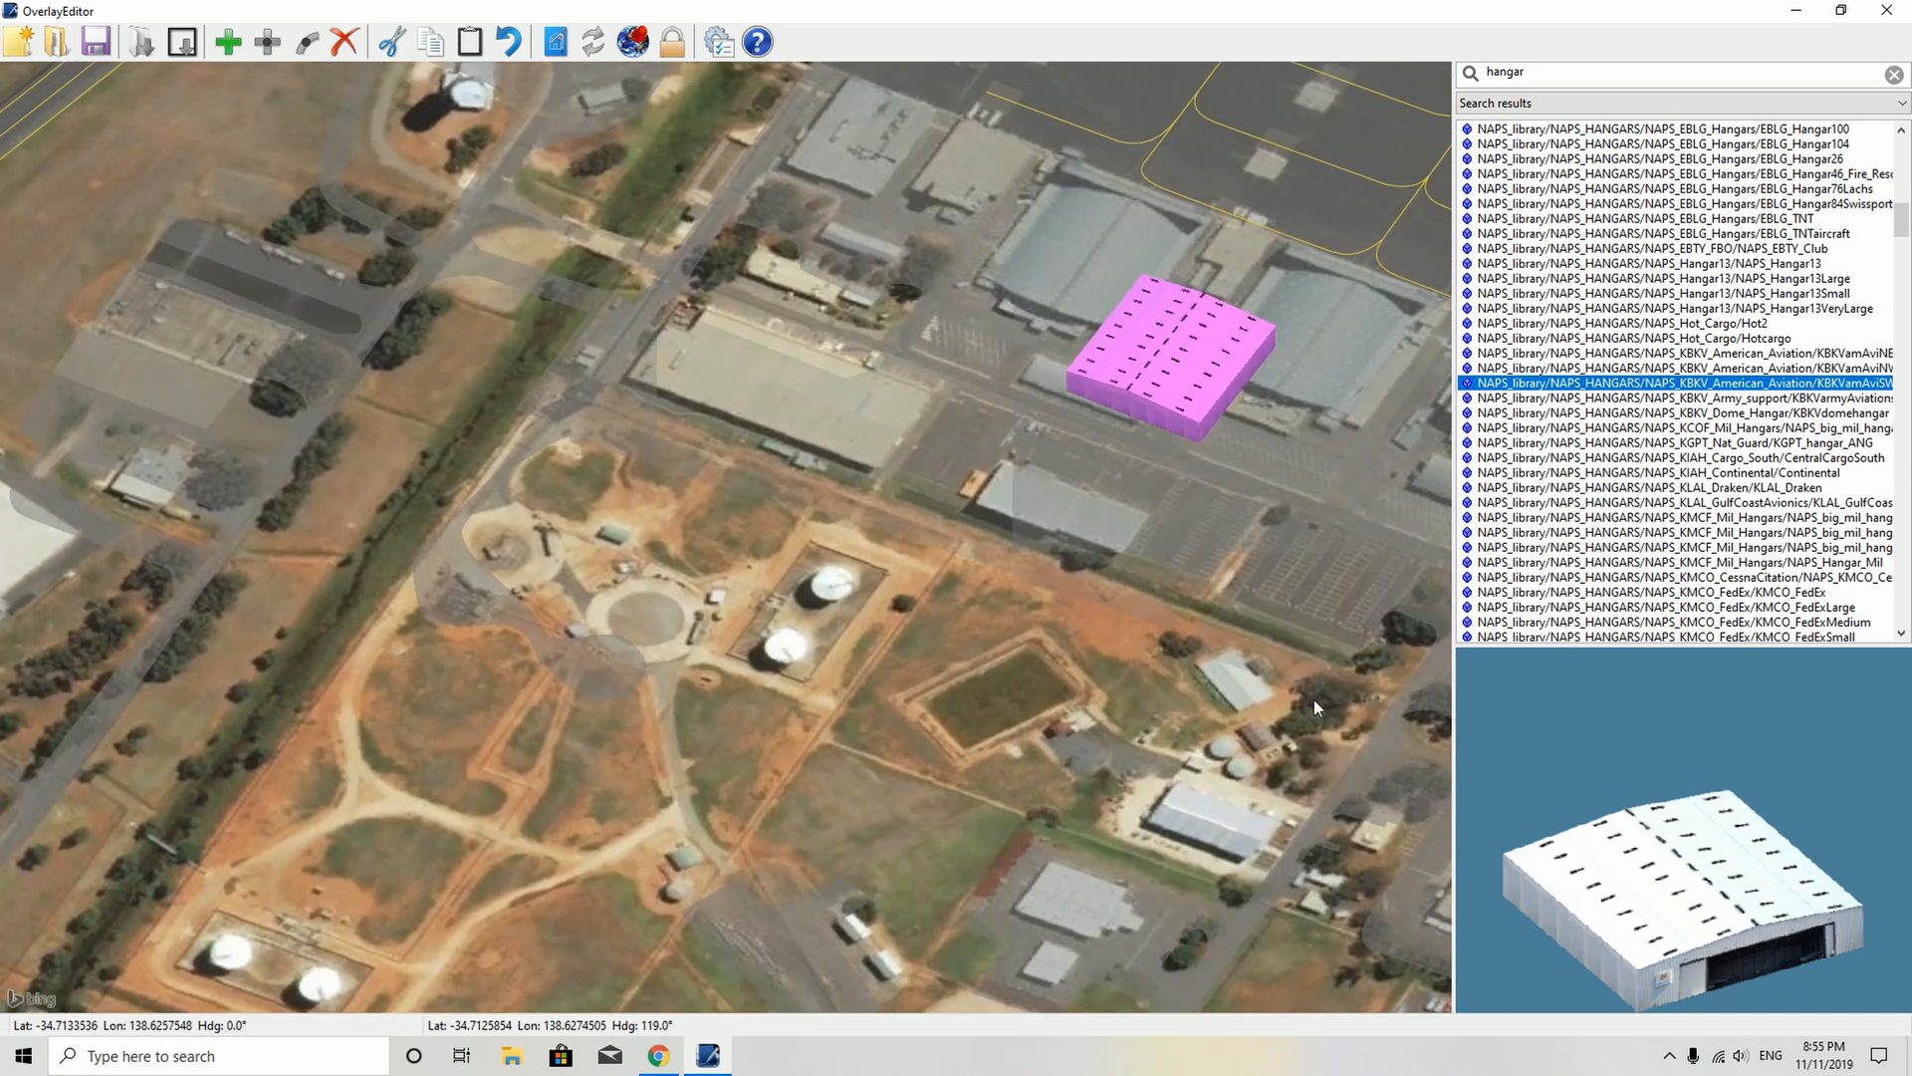
key(Up)
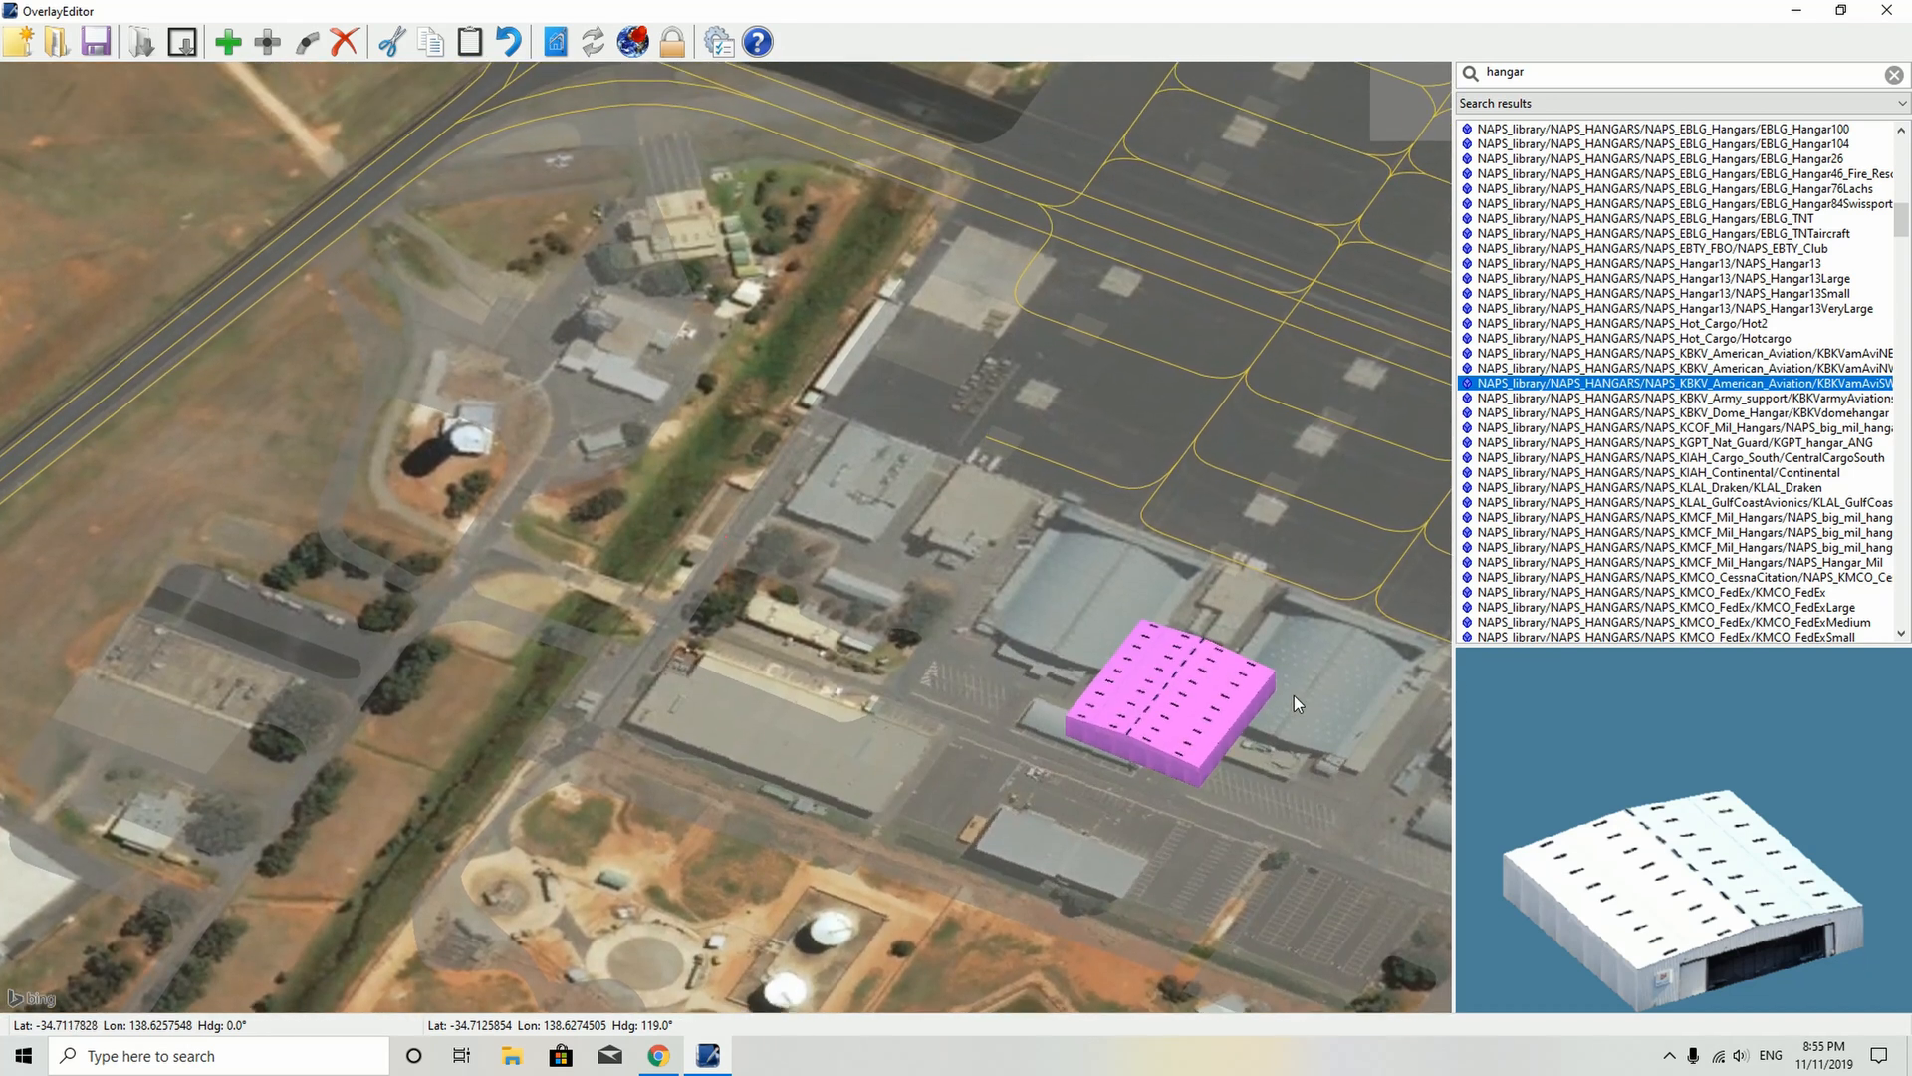
key(q)
key(q)
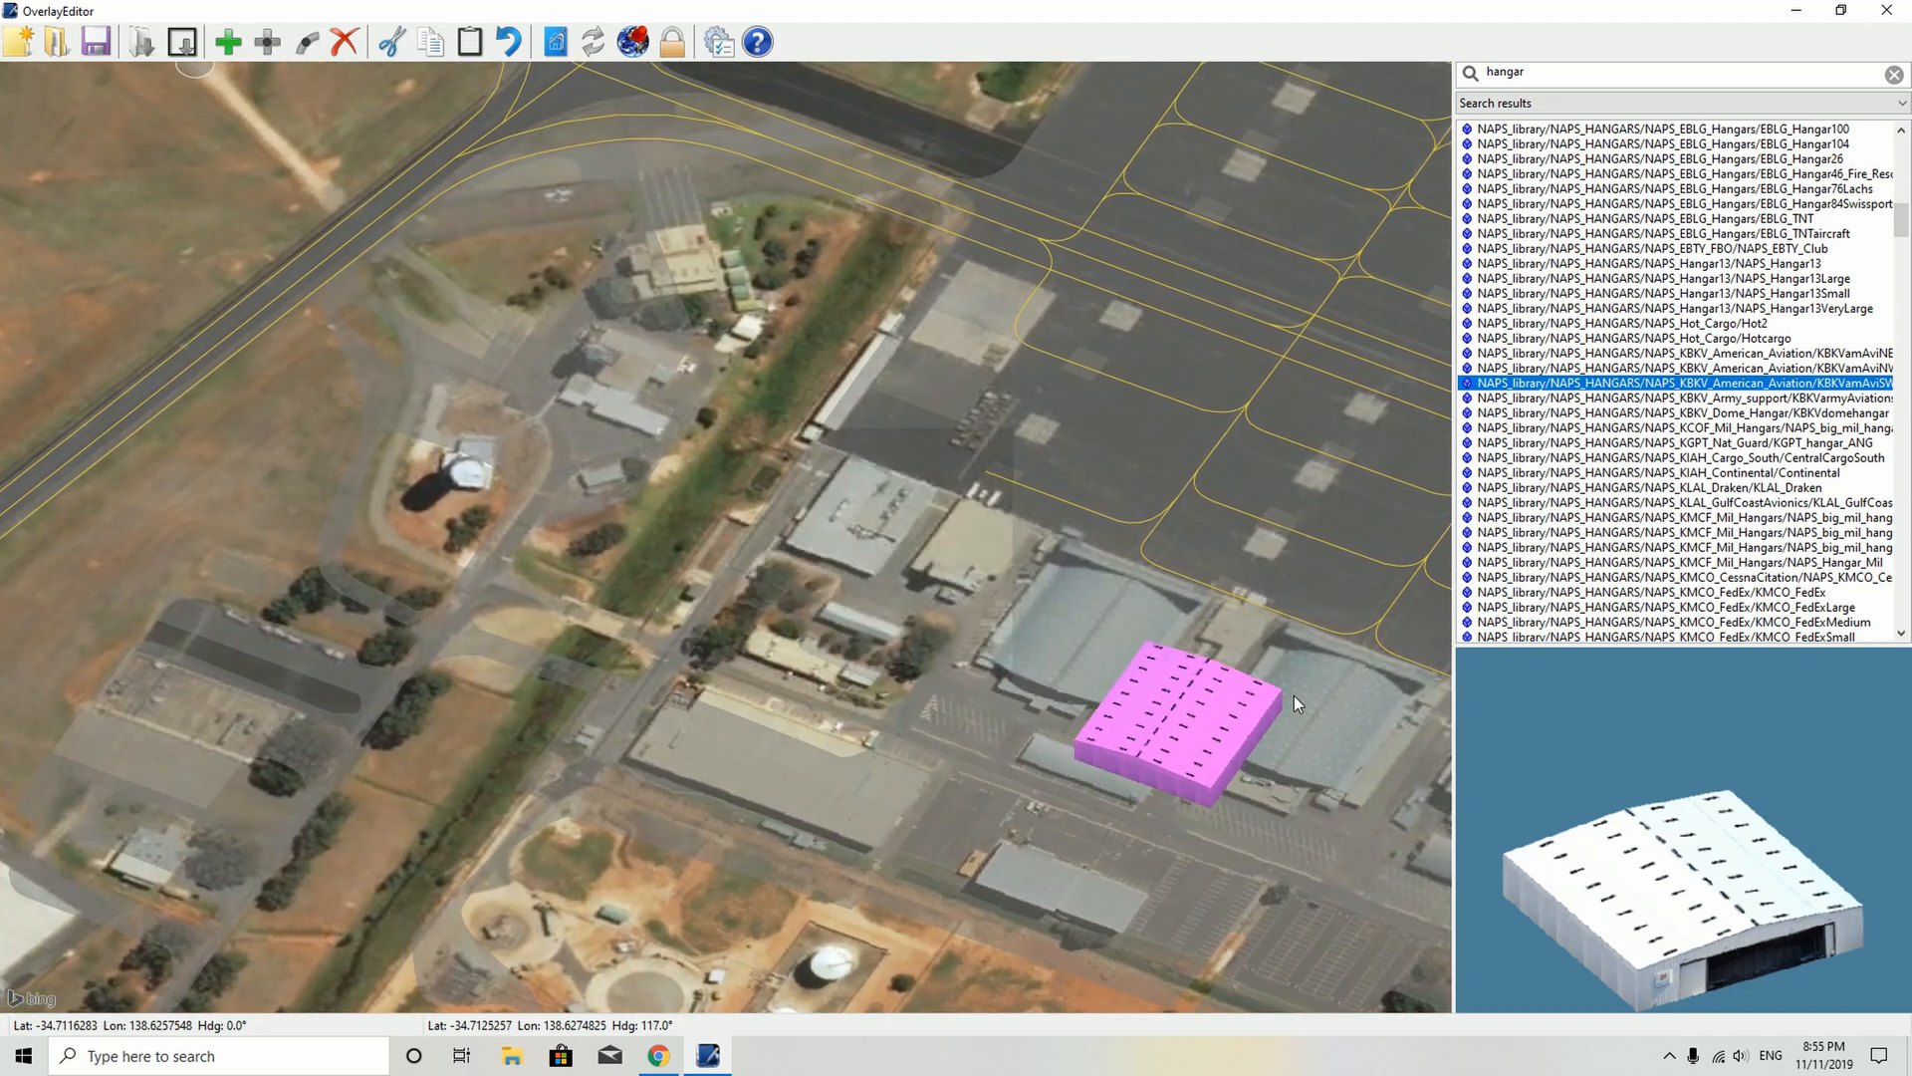
drag(1219, 721, 1129, 612)
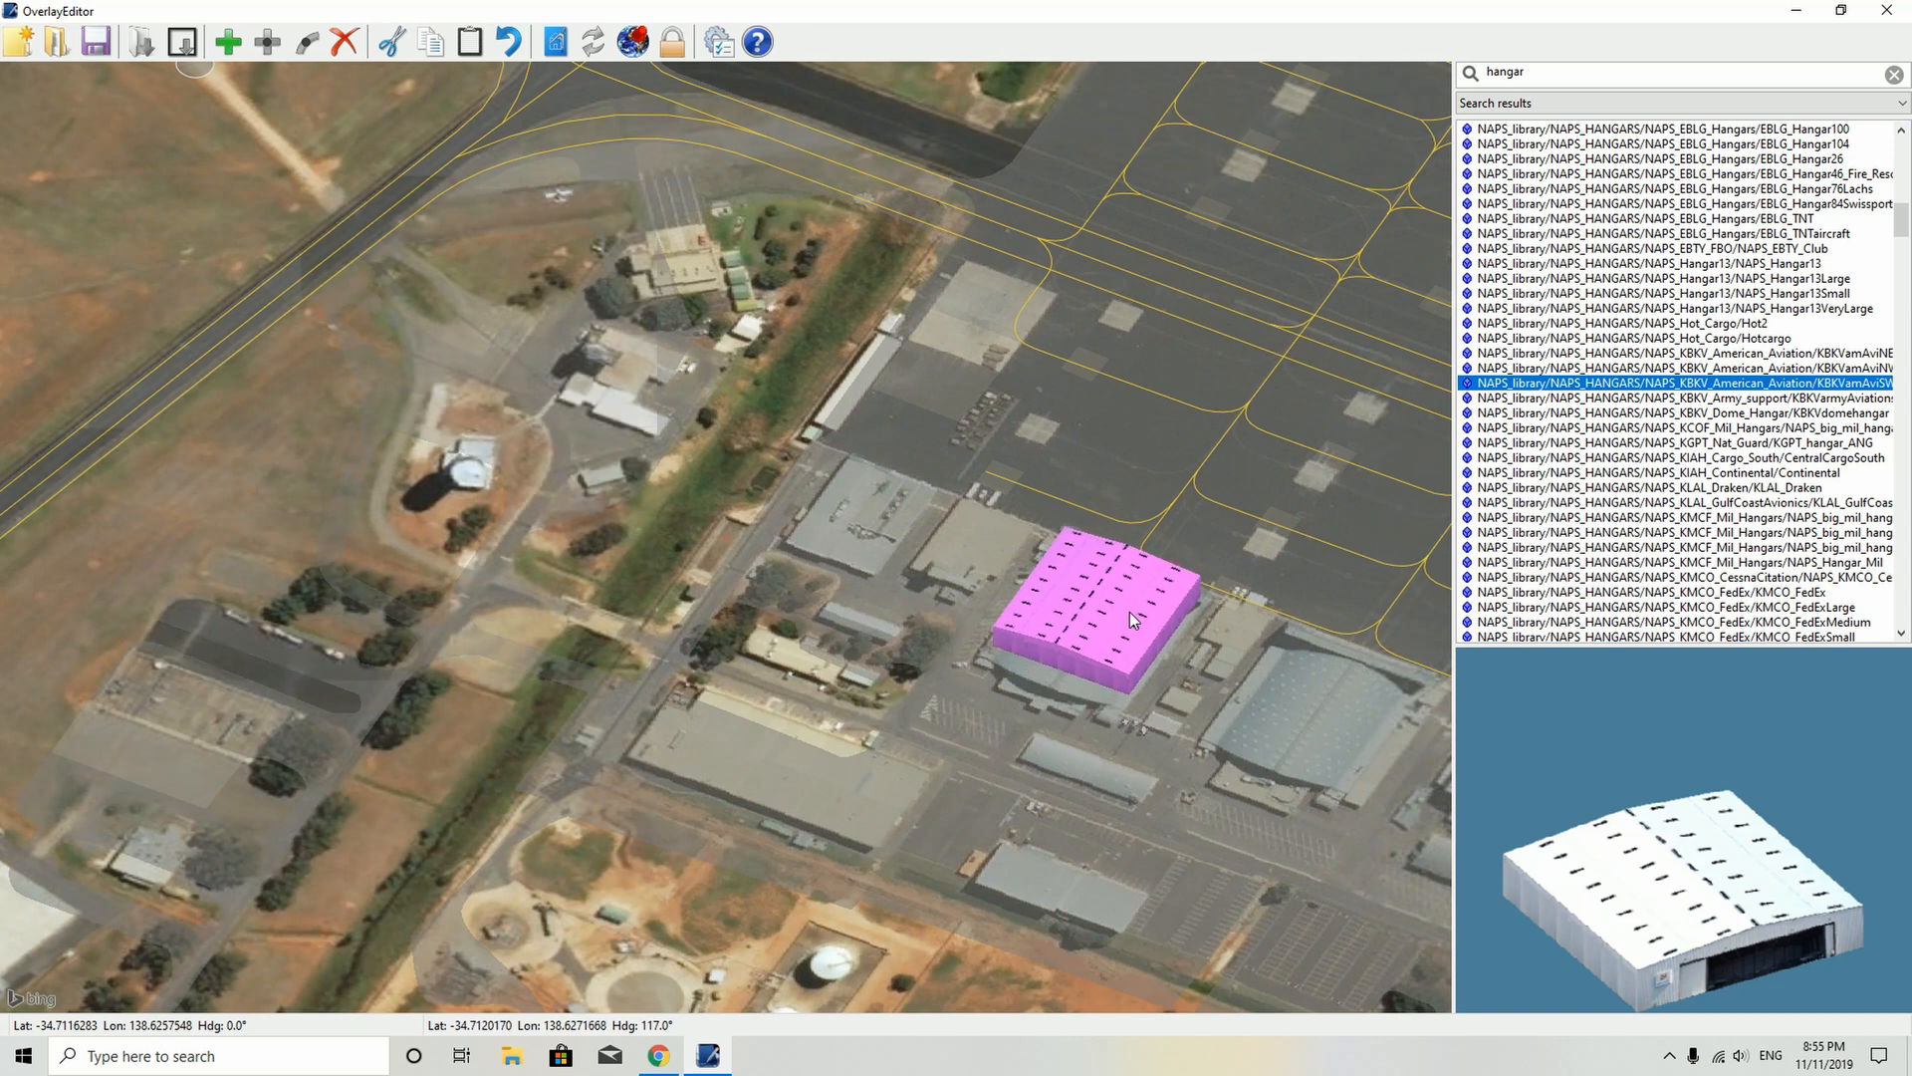
- Duplicate the hangar, overlap the two copies lengthwise to cover the arched roof in the imagery, and select both
key(Right)
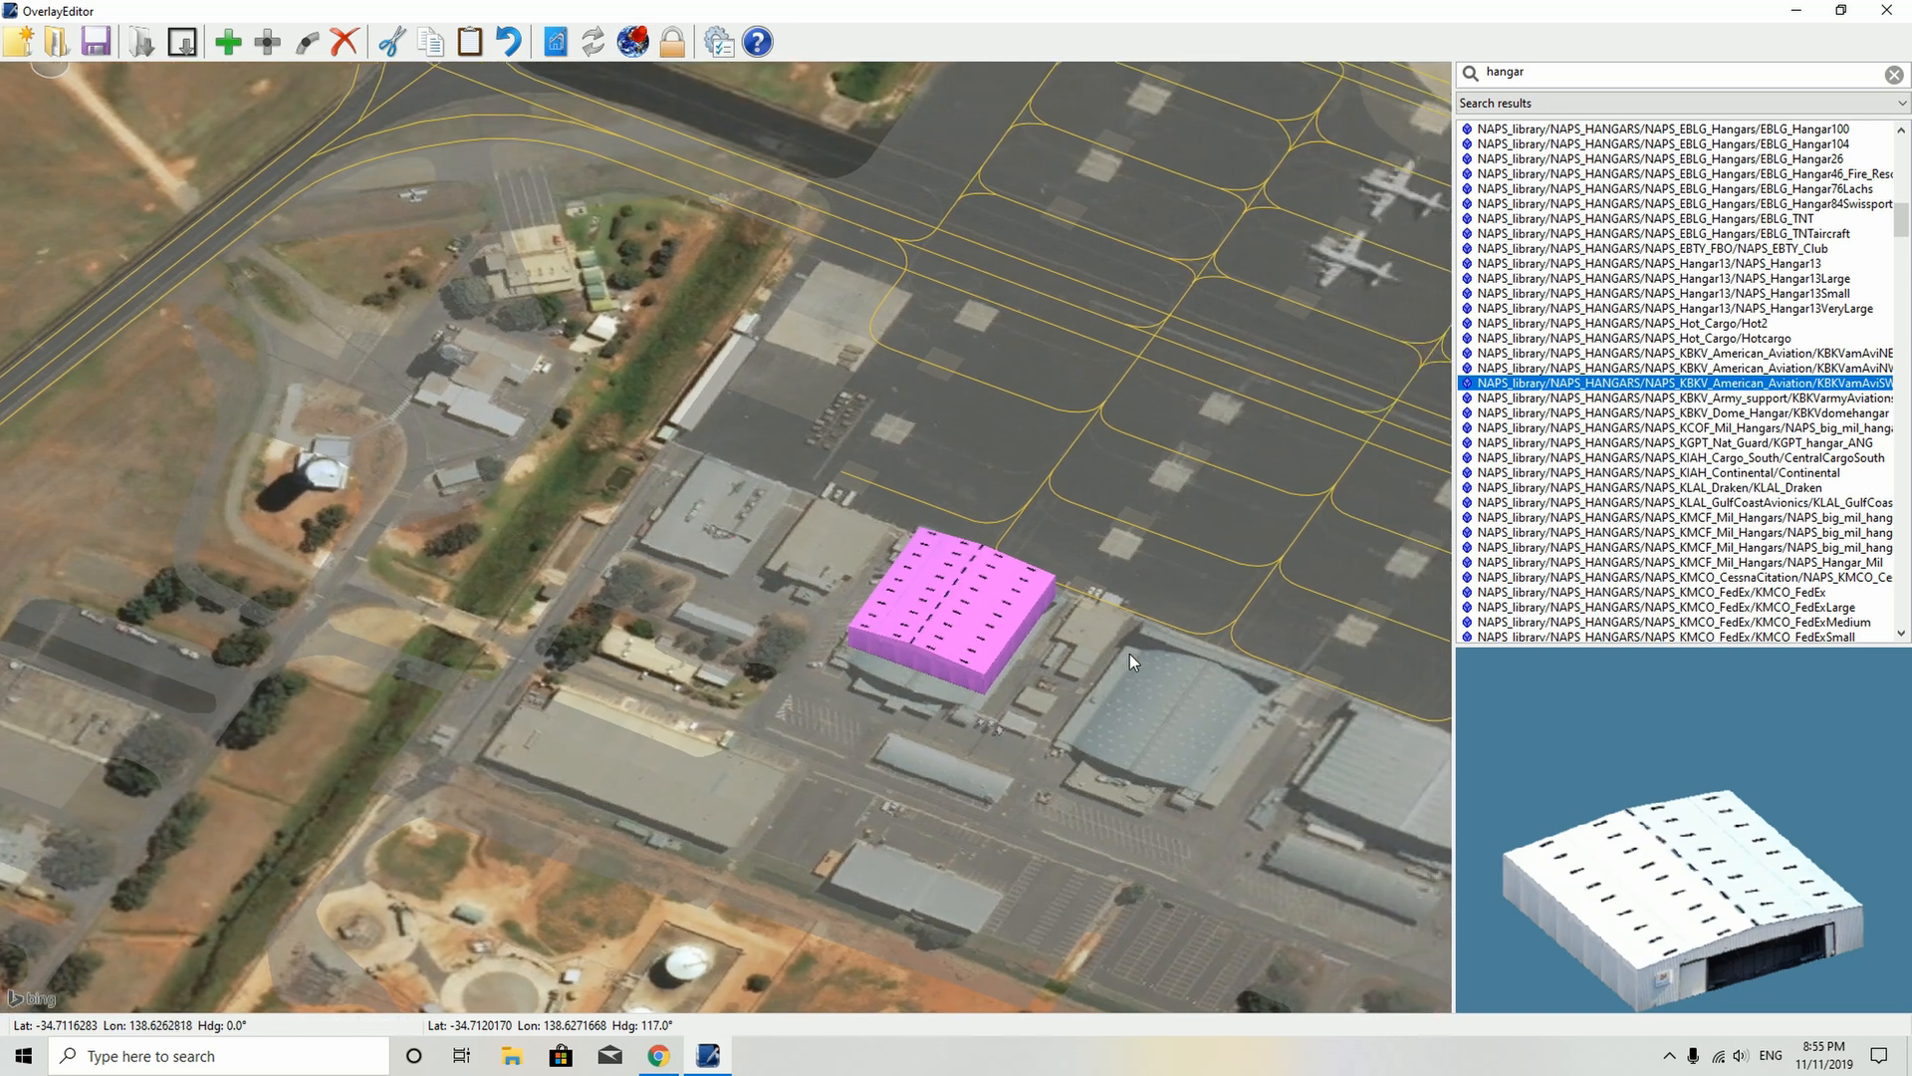
key(Right)
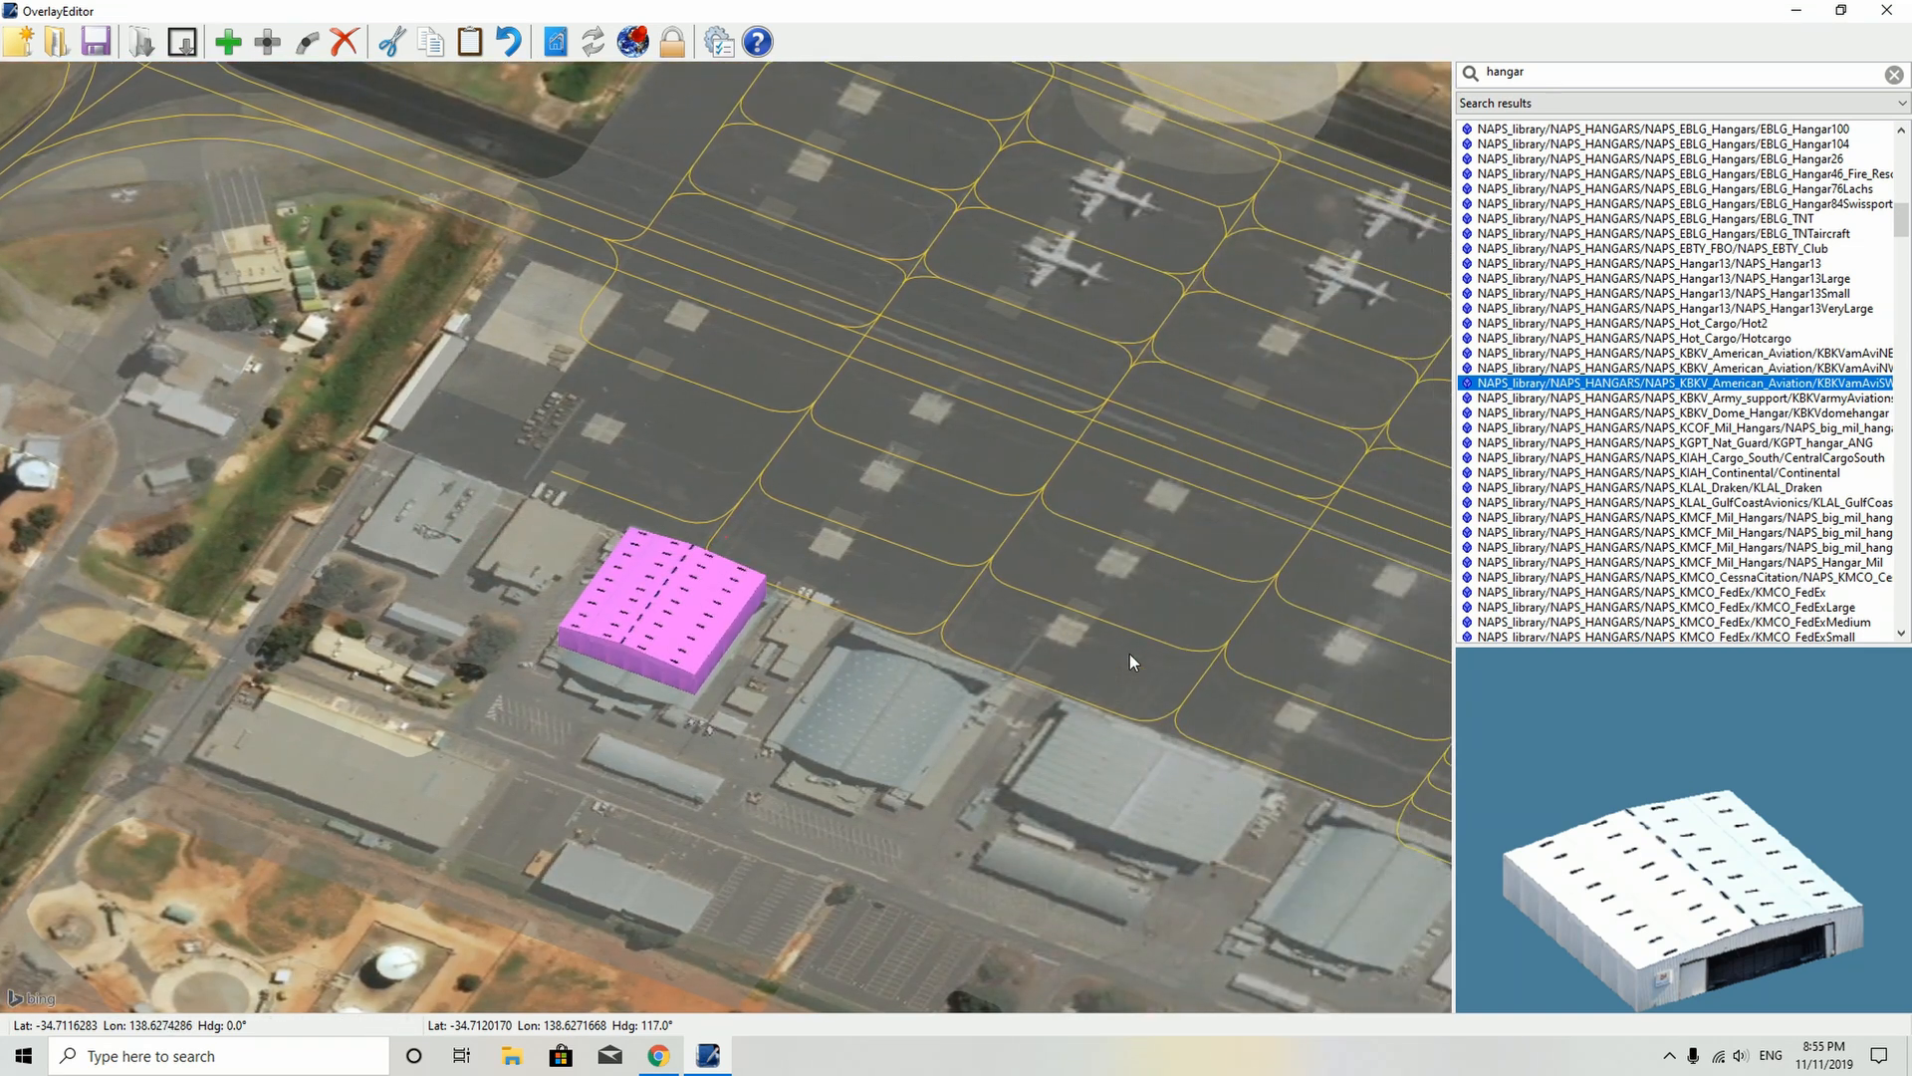
key(ctrl+v)
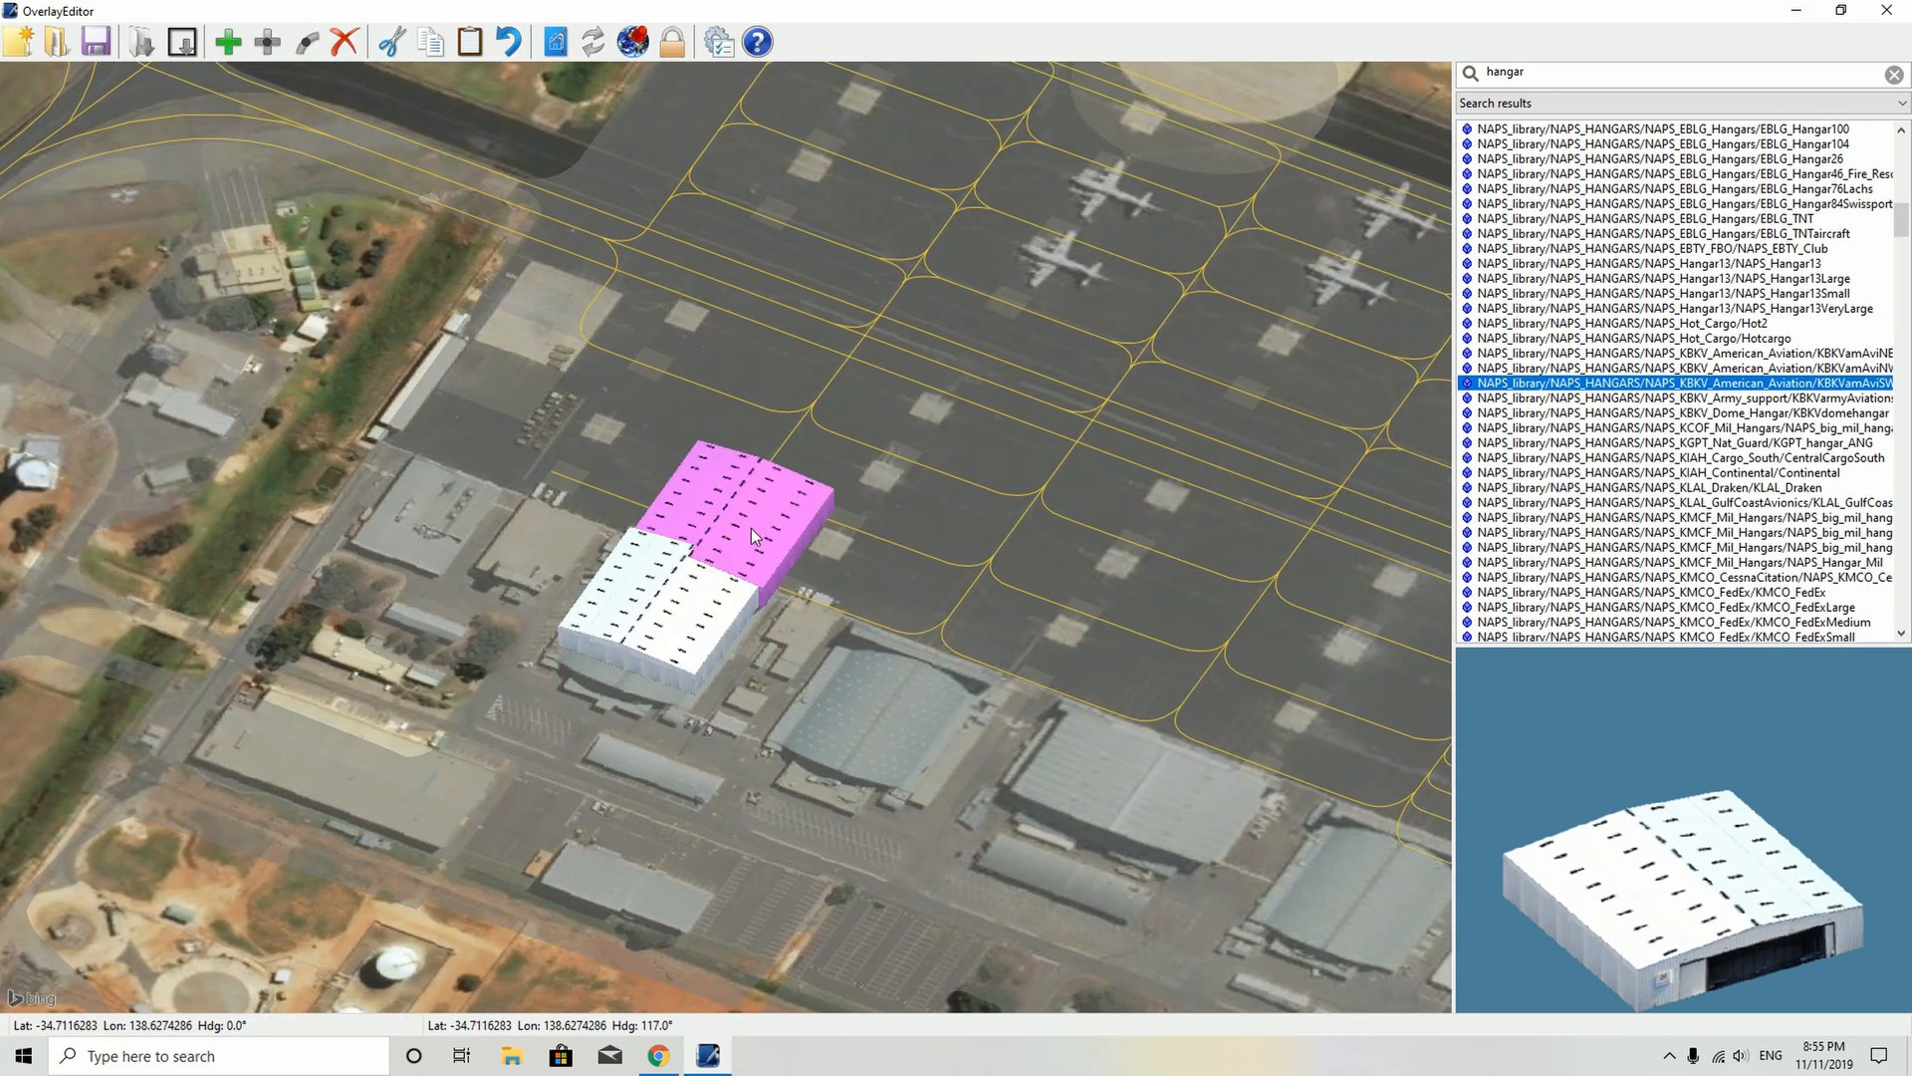
drag(749, 514, 655, 637)
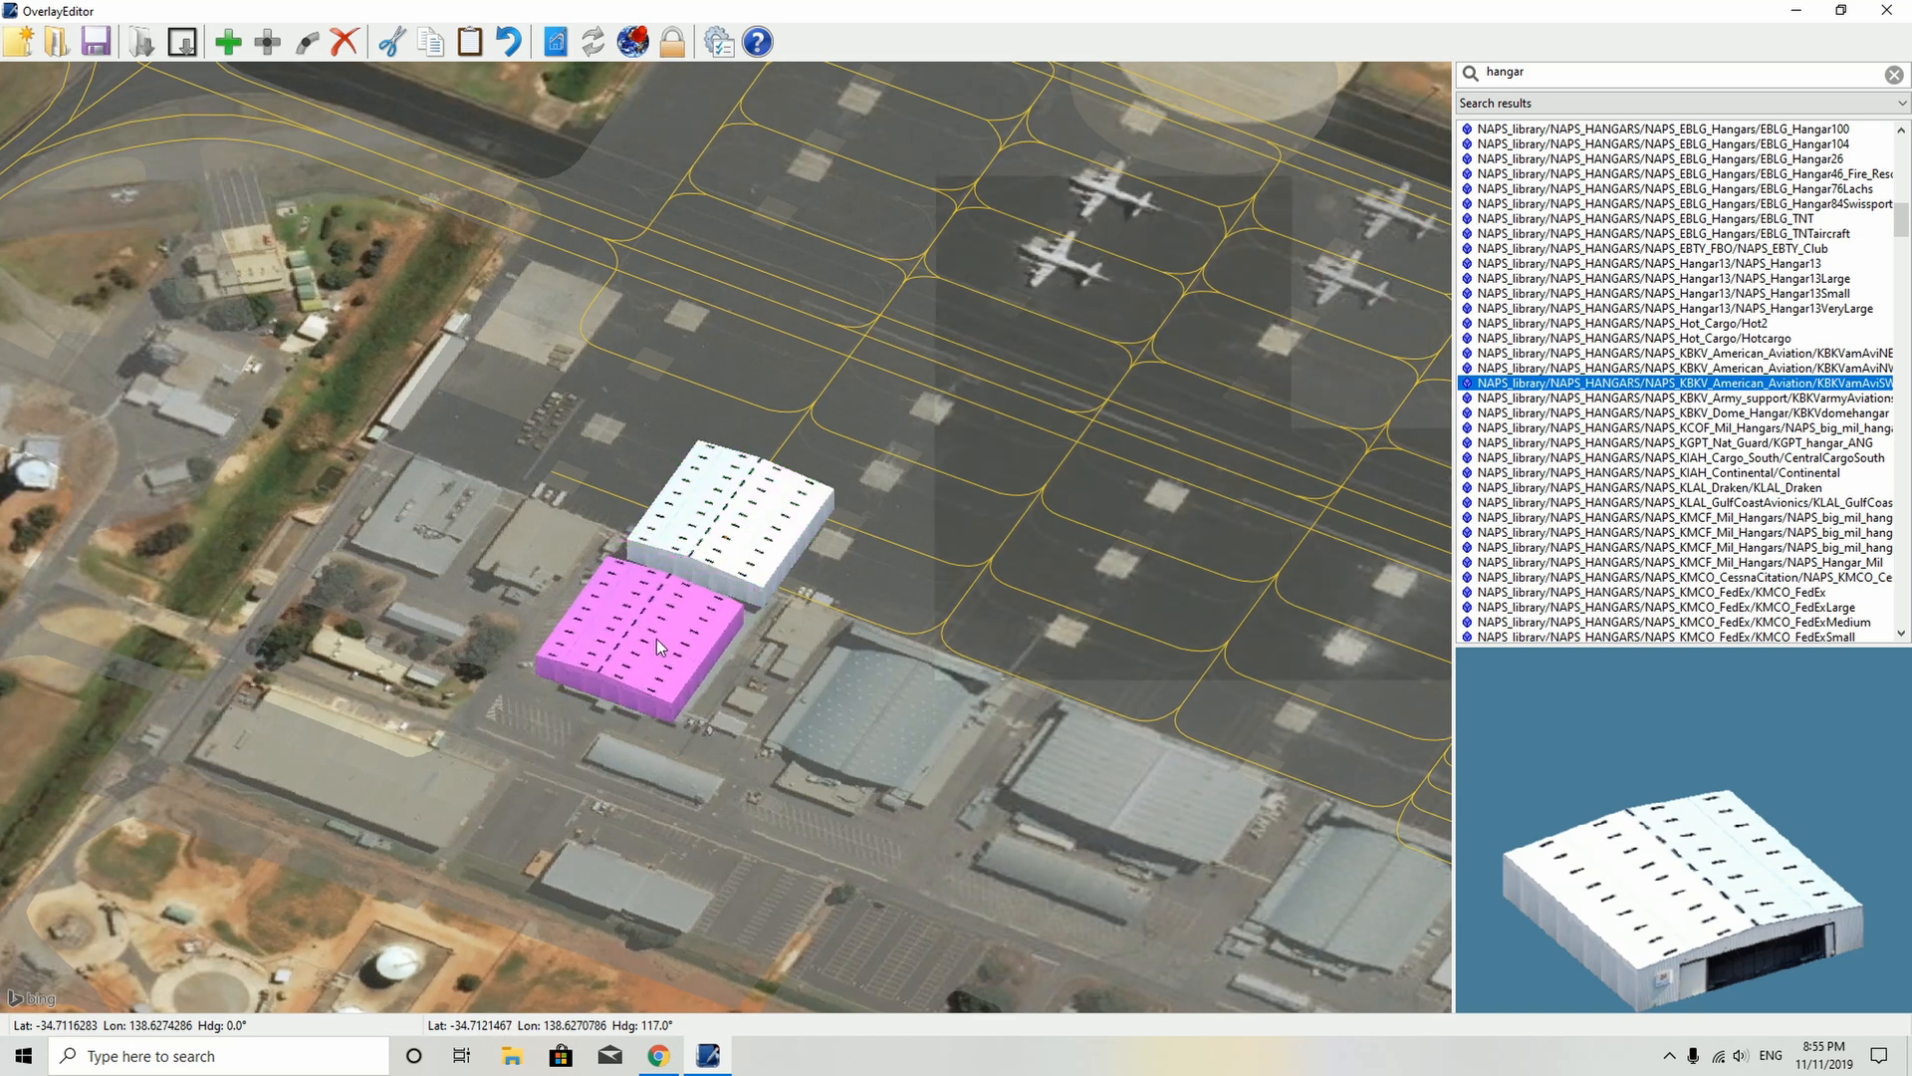
drag(708, 517, 643, 604)
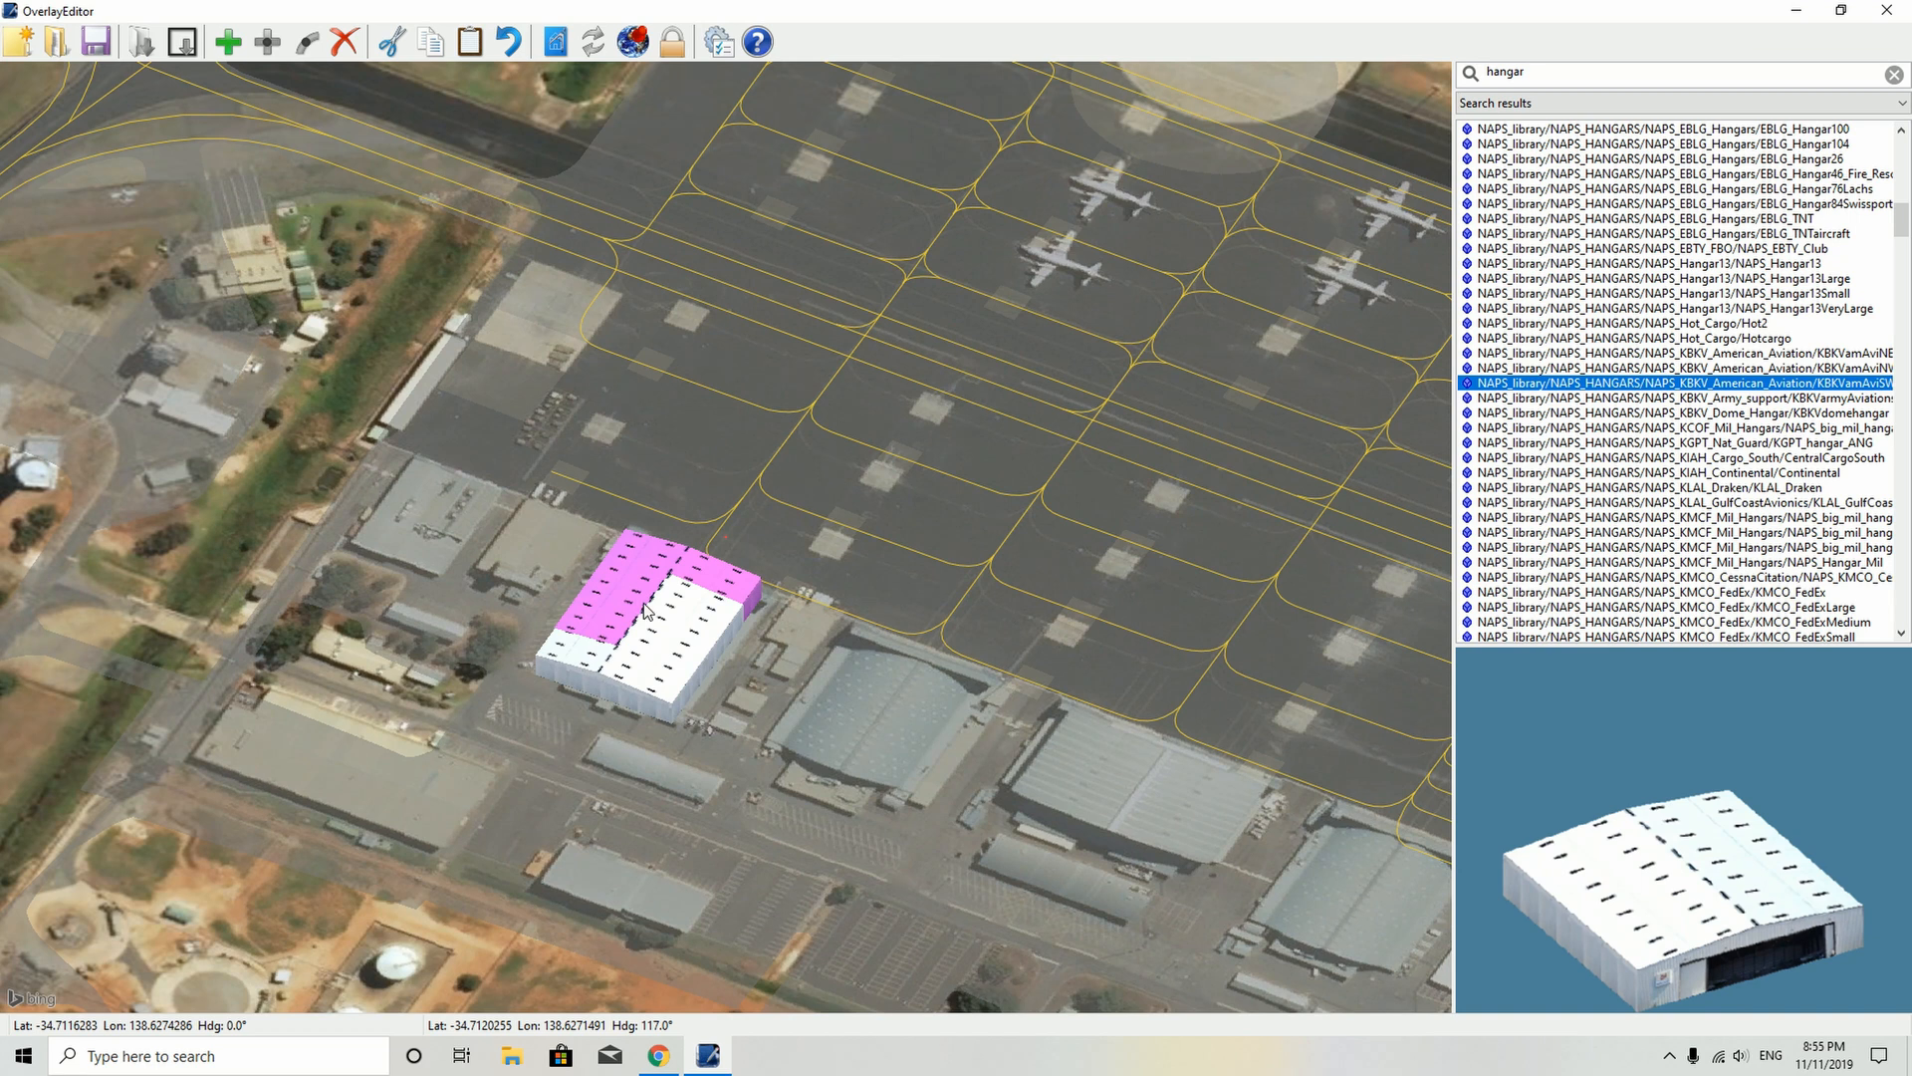
ctrl+click(676, 652)
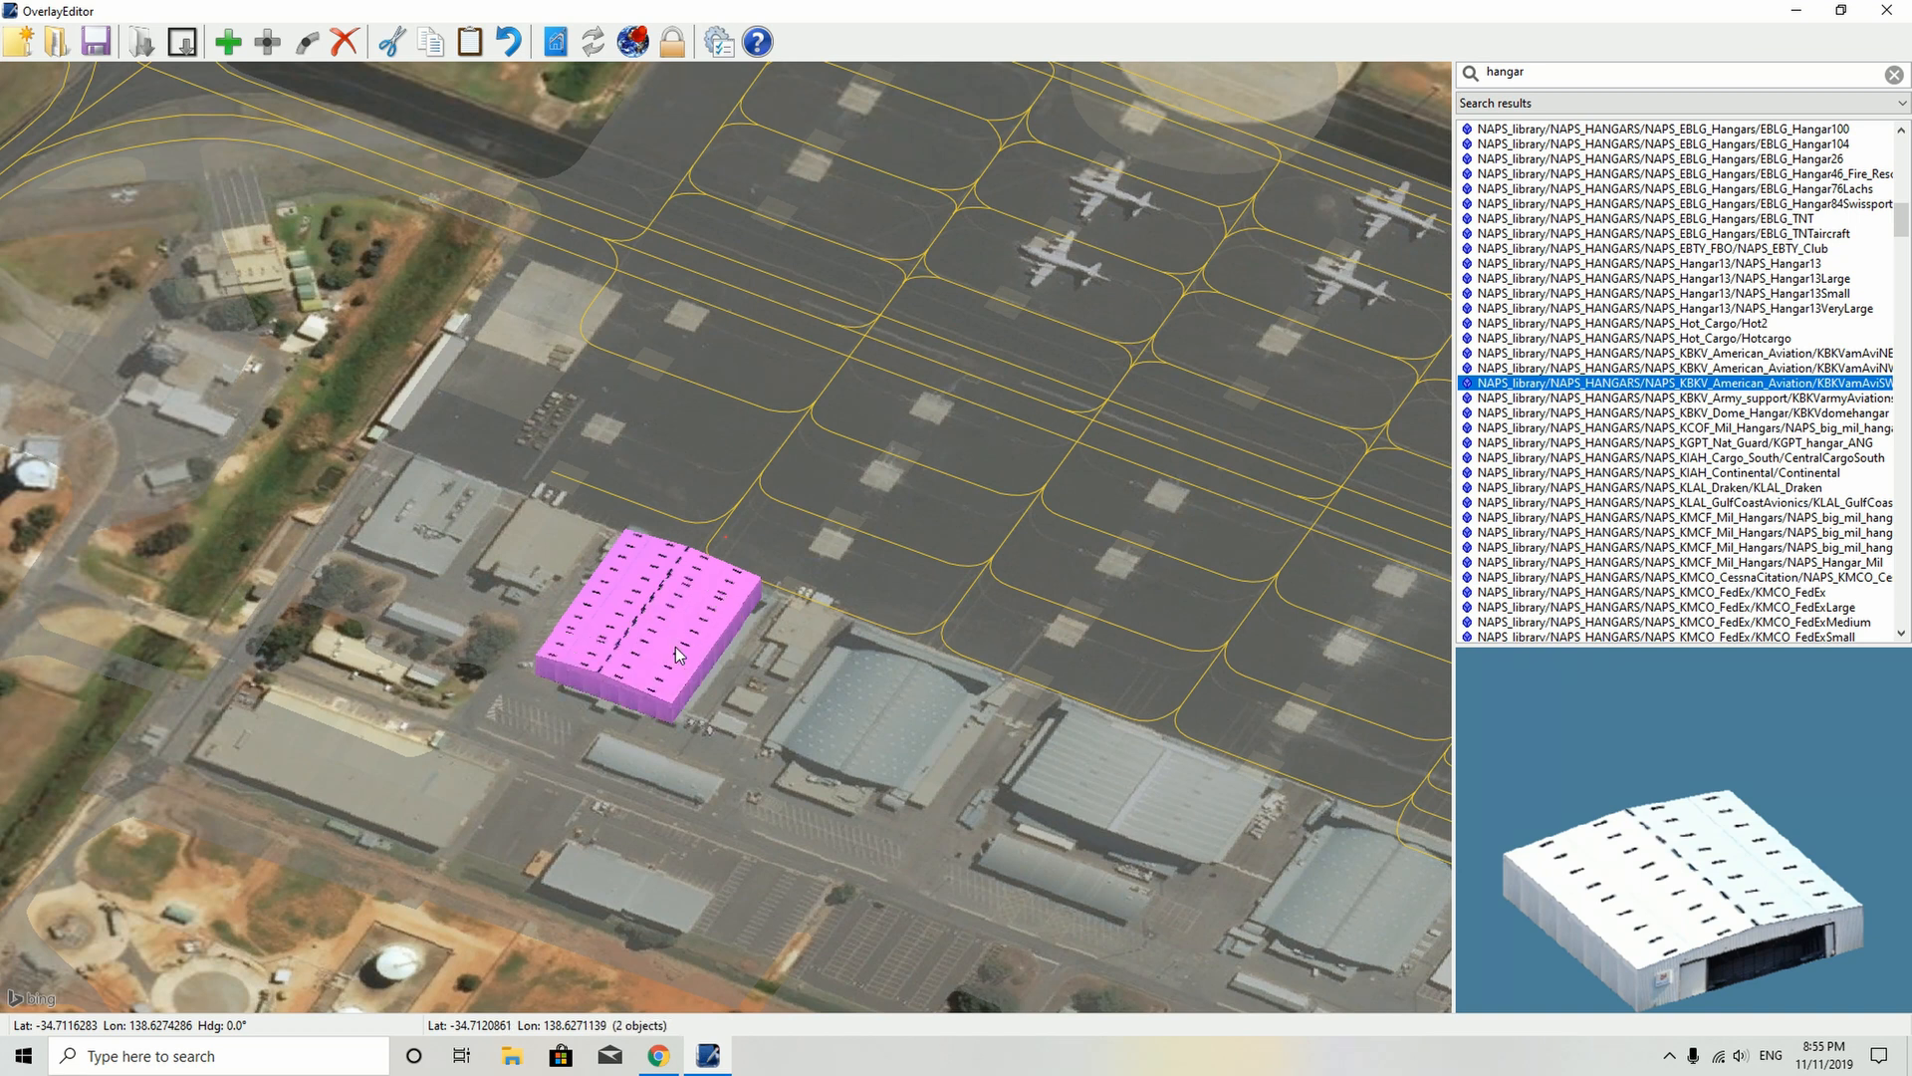
- Paste a copy of the overlapped hangar pair onto the next arched-roof hangar along the apron and align it with the imagery
key(Right)
key(Right)
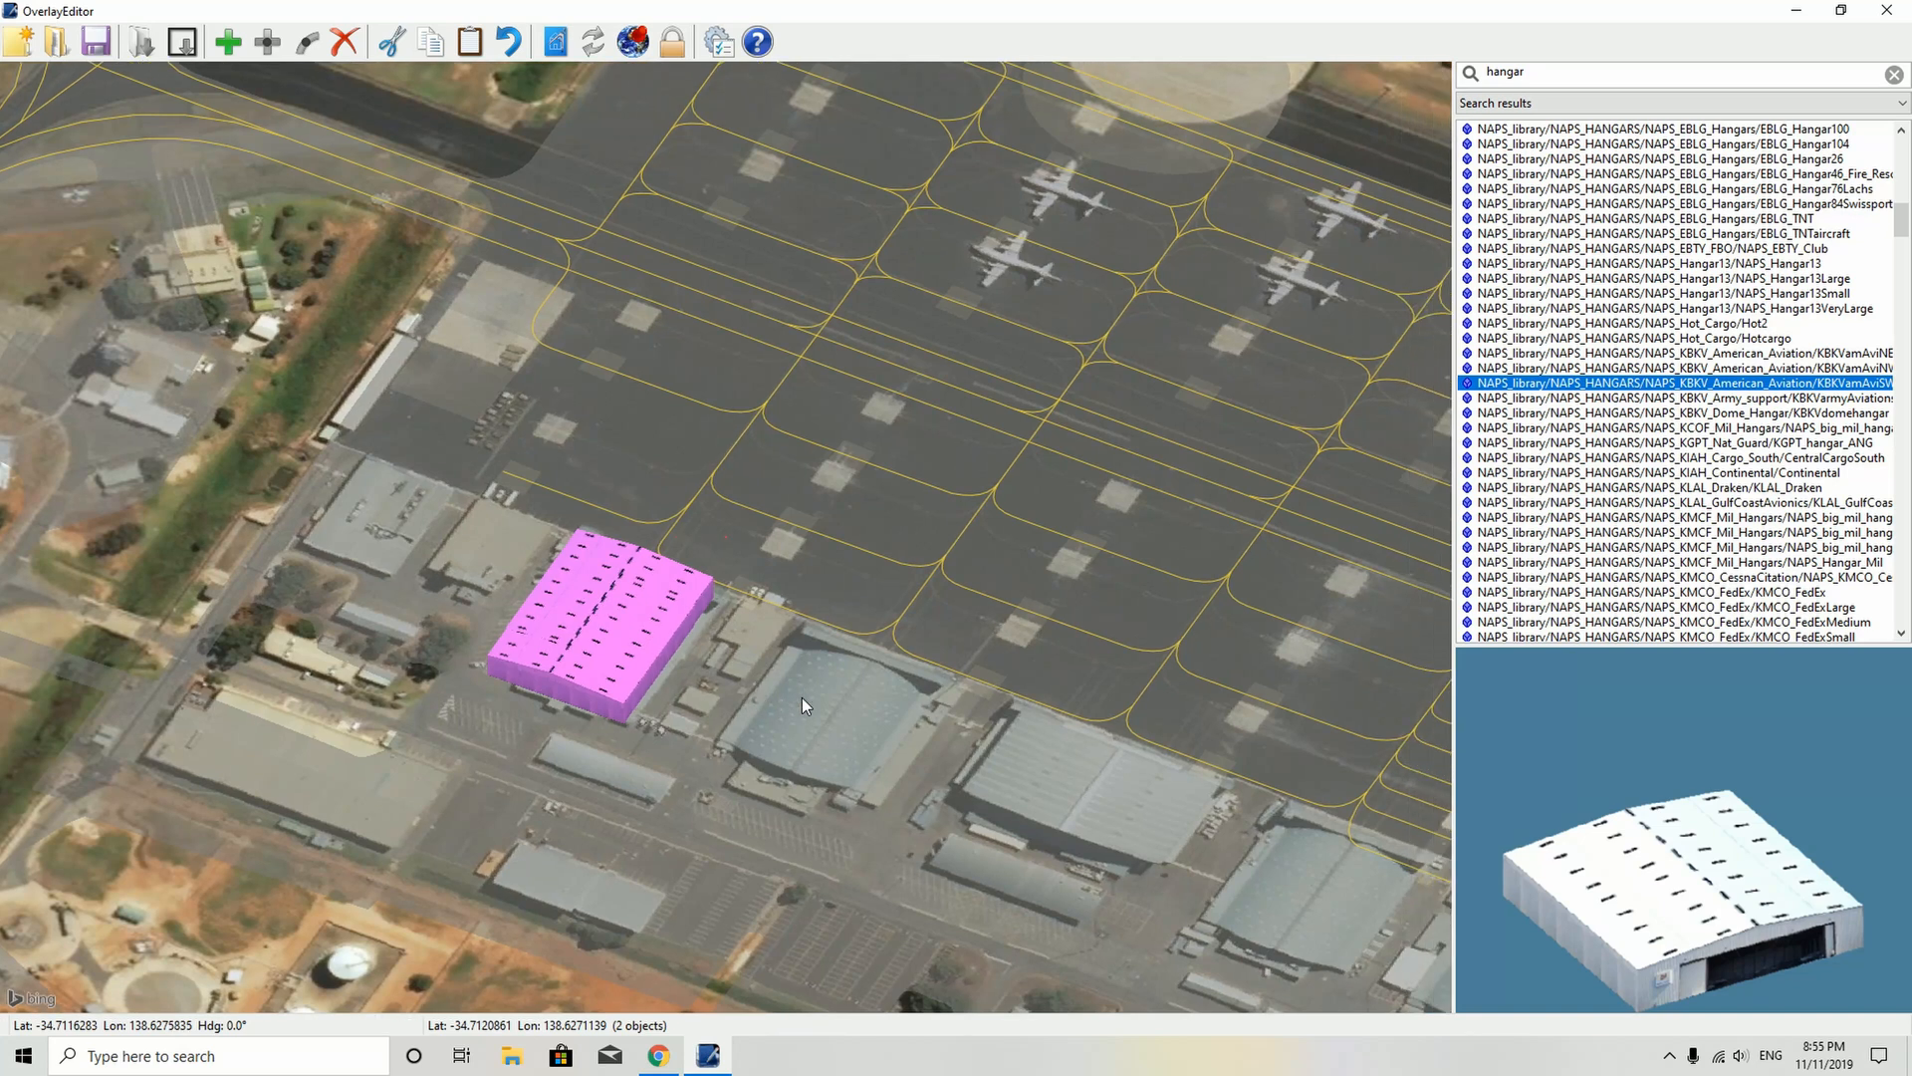
key(Down)
key(Down)
key(Down)
key(Down)
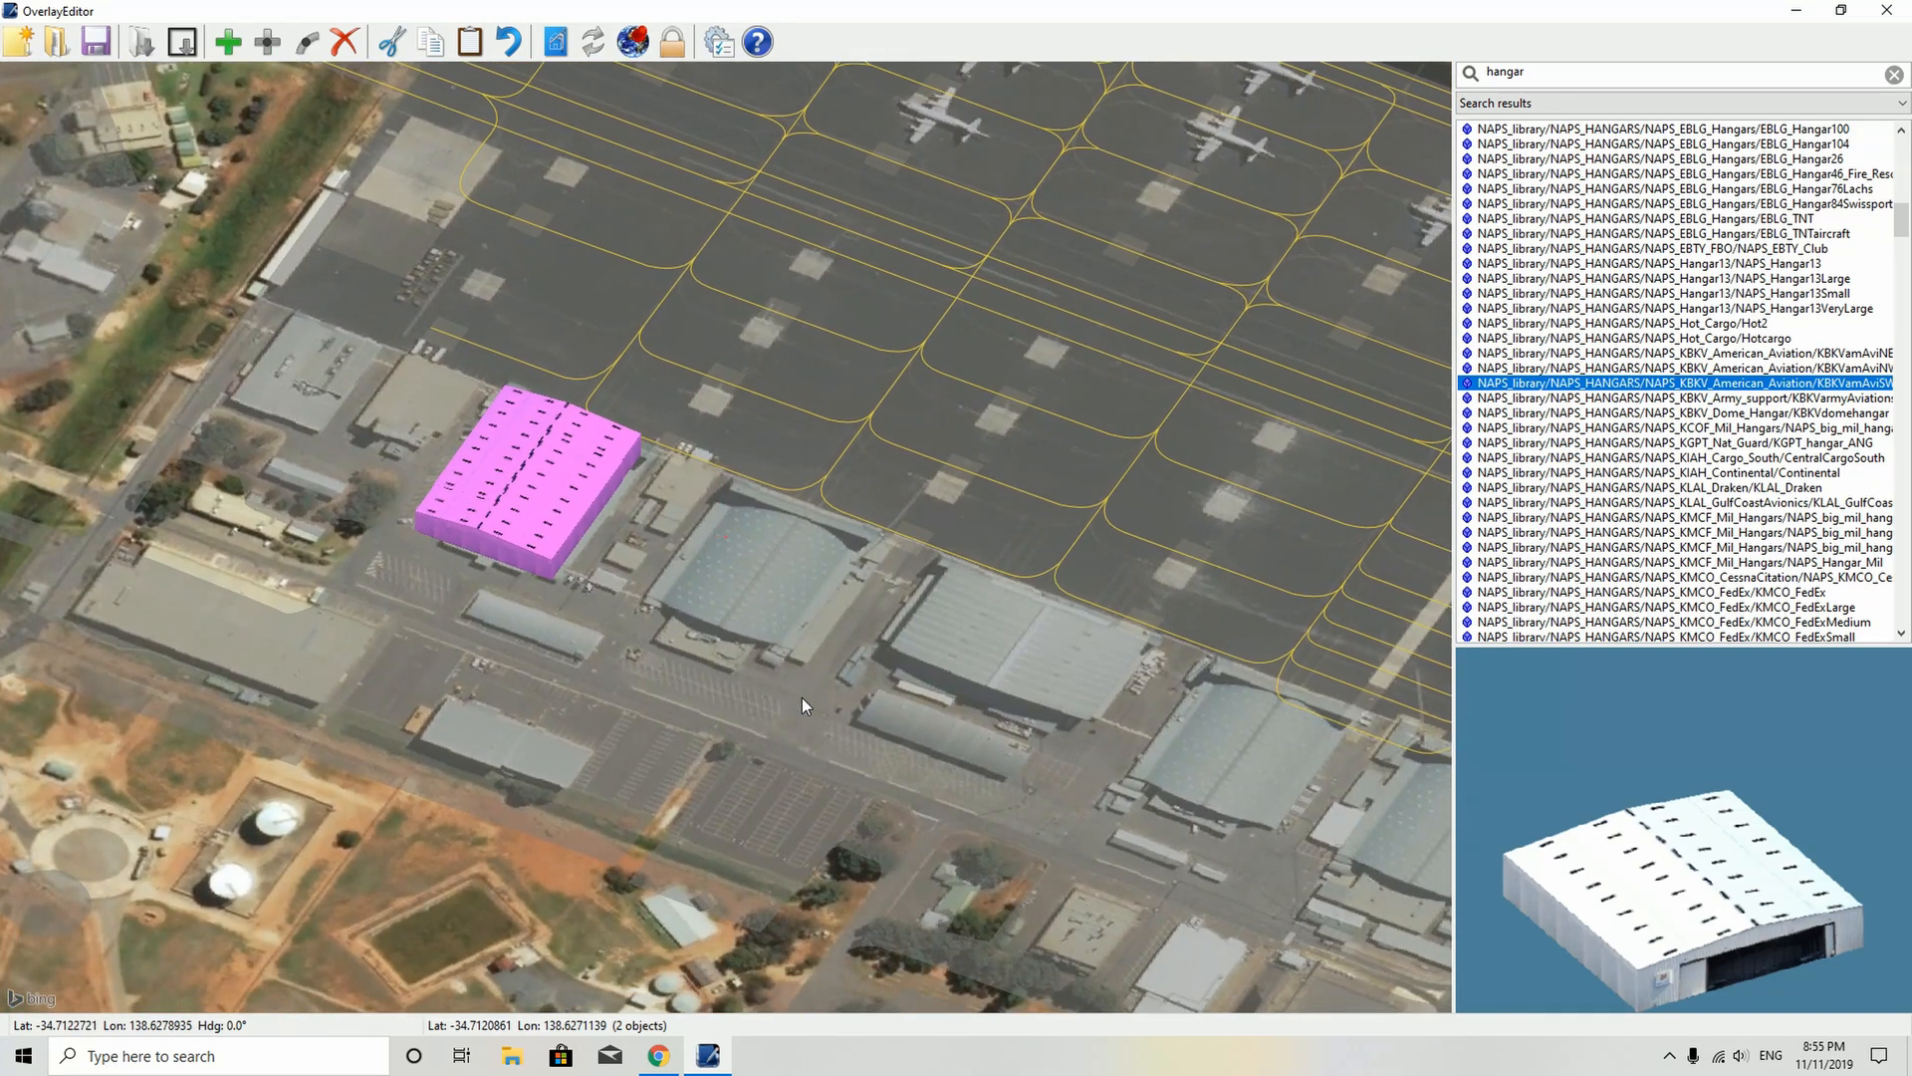
key(Right)
key(Down)
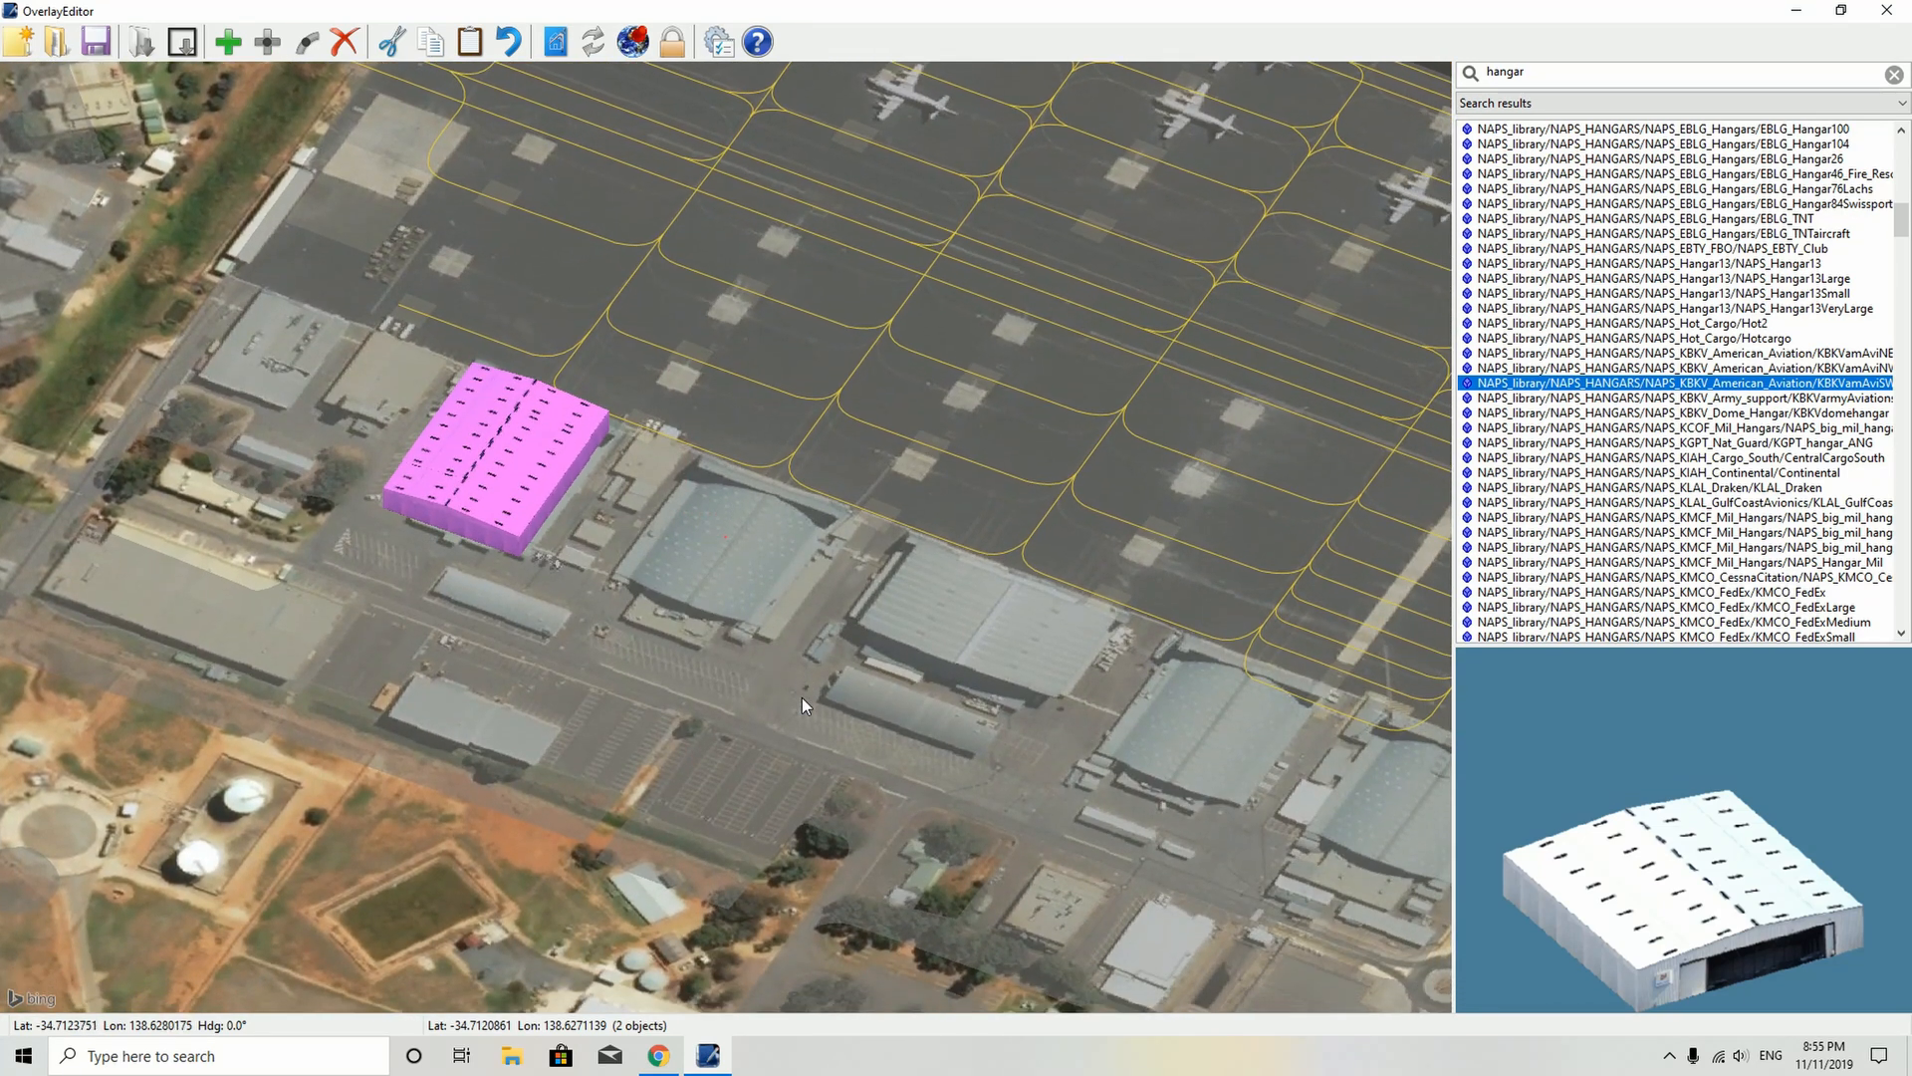
key(ctrl+v)
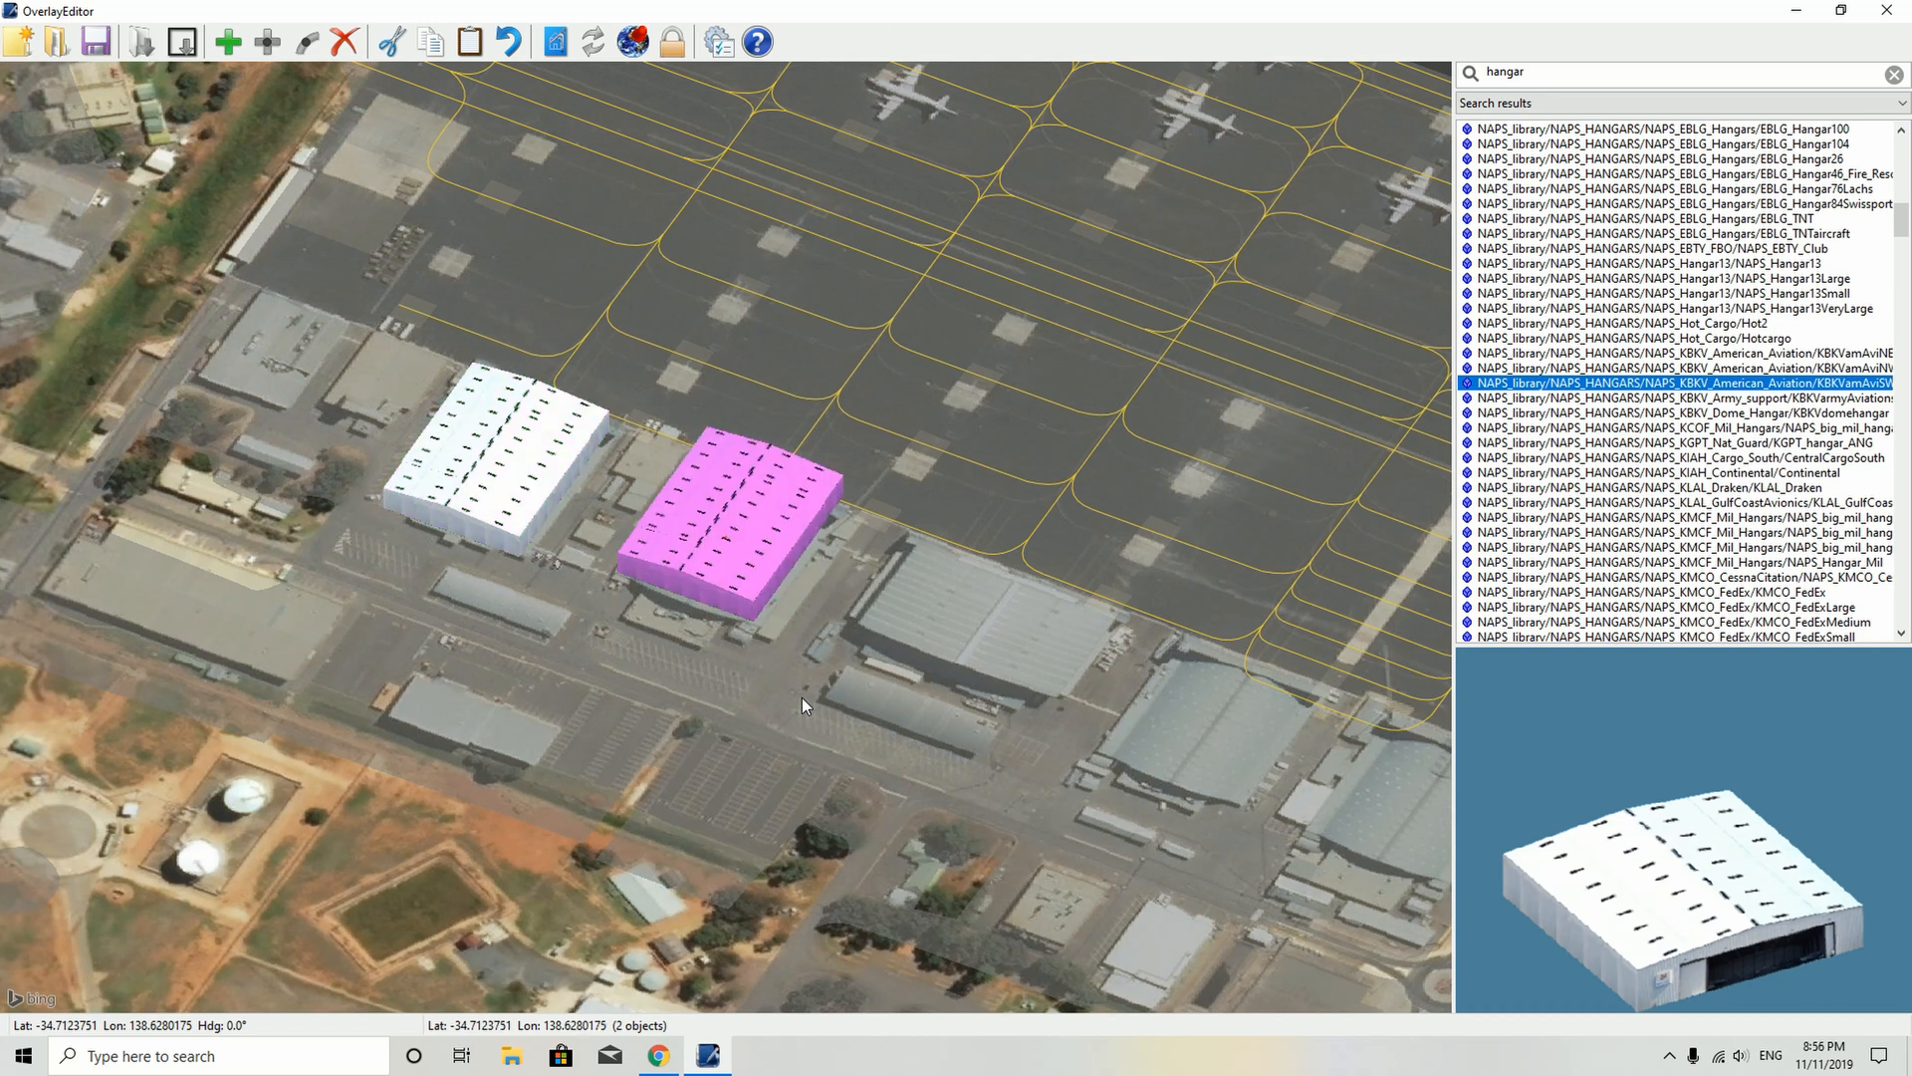
key(Down)
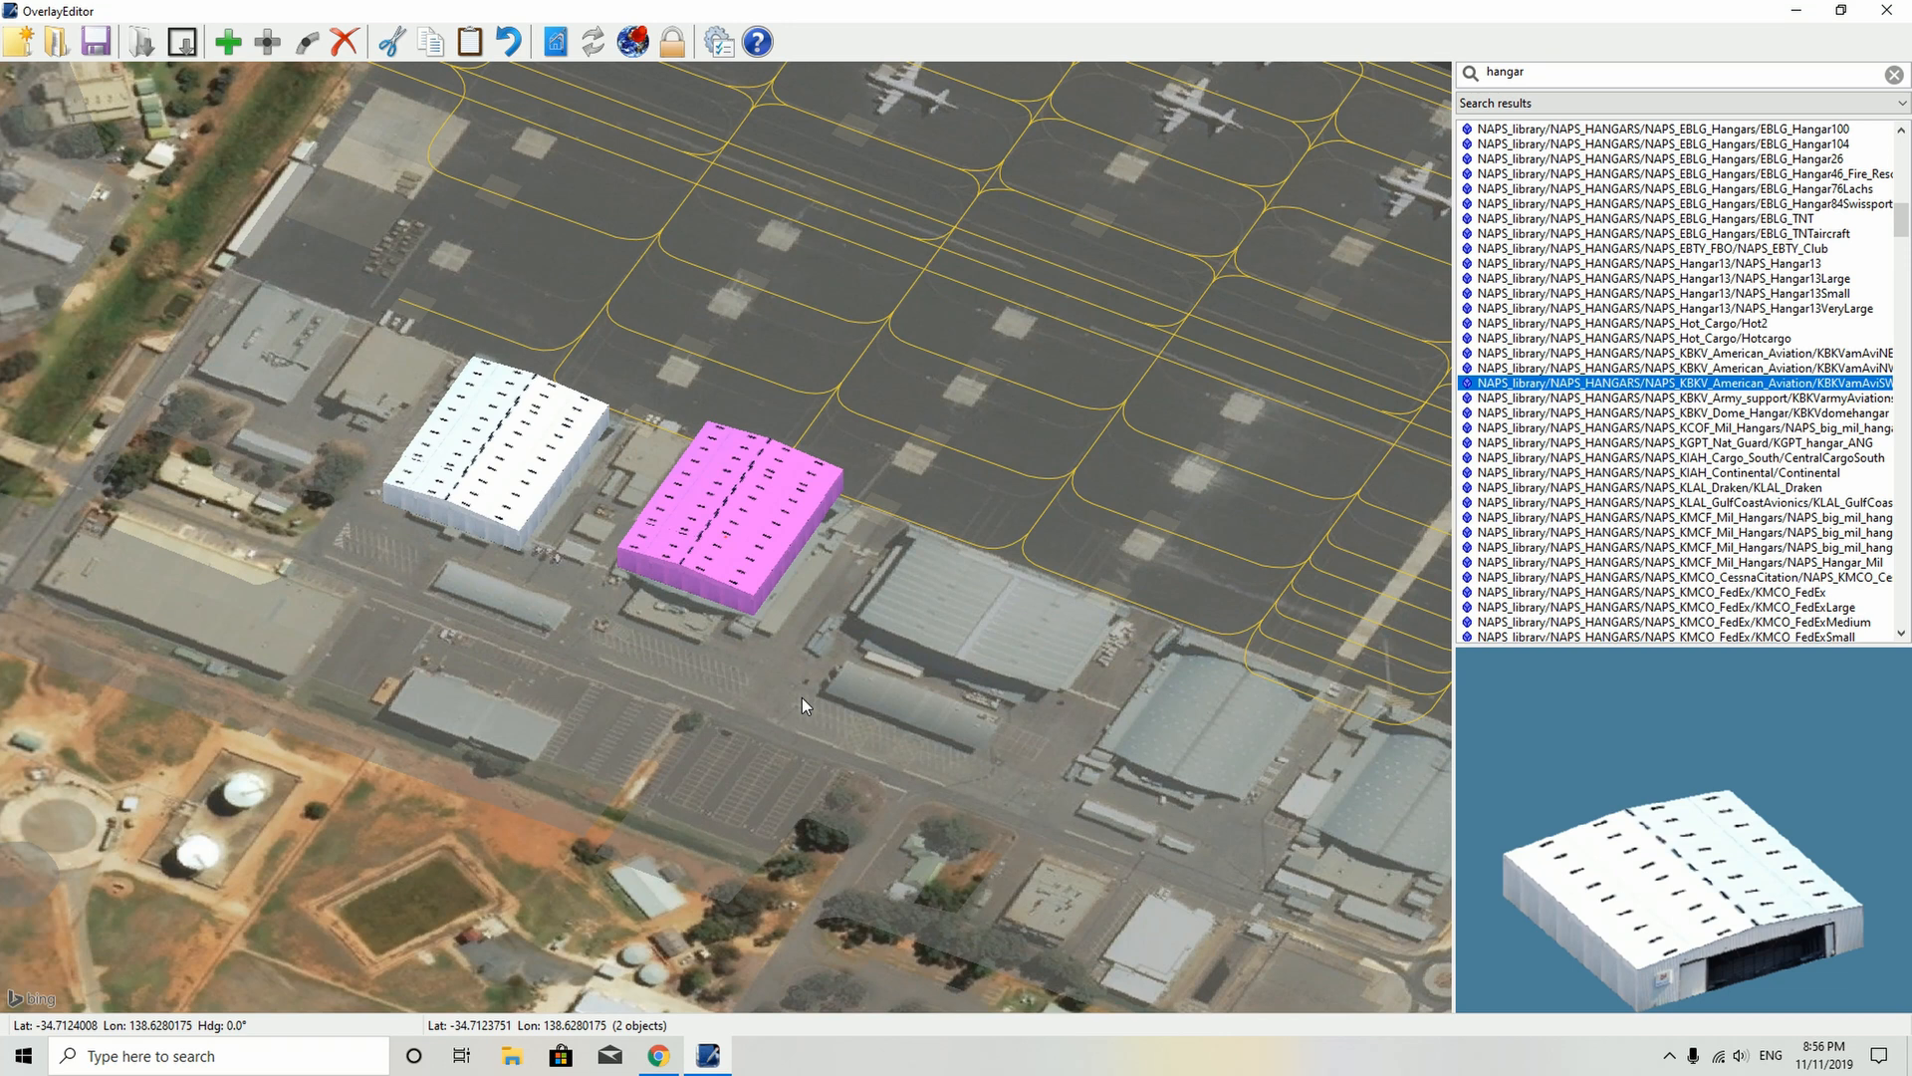
key(Down)
- Browse the NAPS_HANGARS models for a match to the widest hangar in the row and add CentralCargoSouth from NAPS_KIAH_Cargo_South
key(Right)
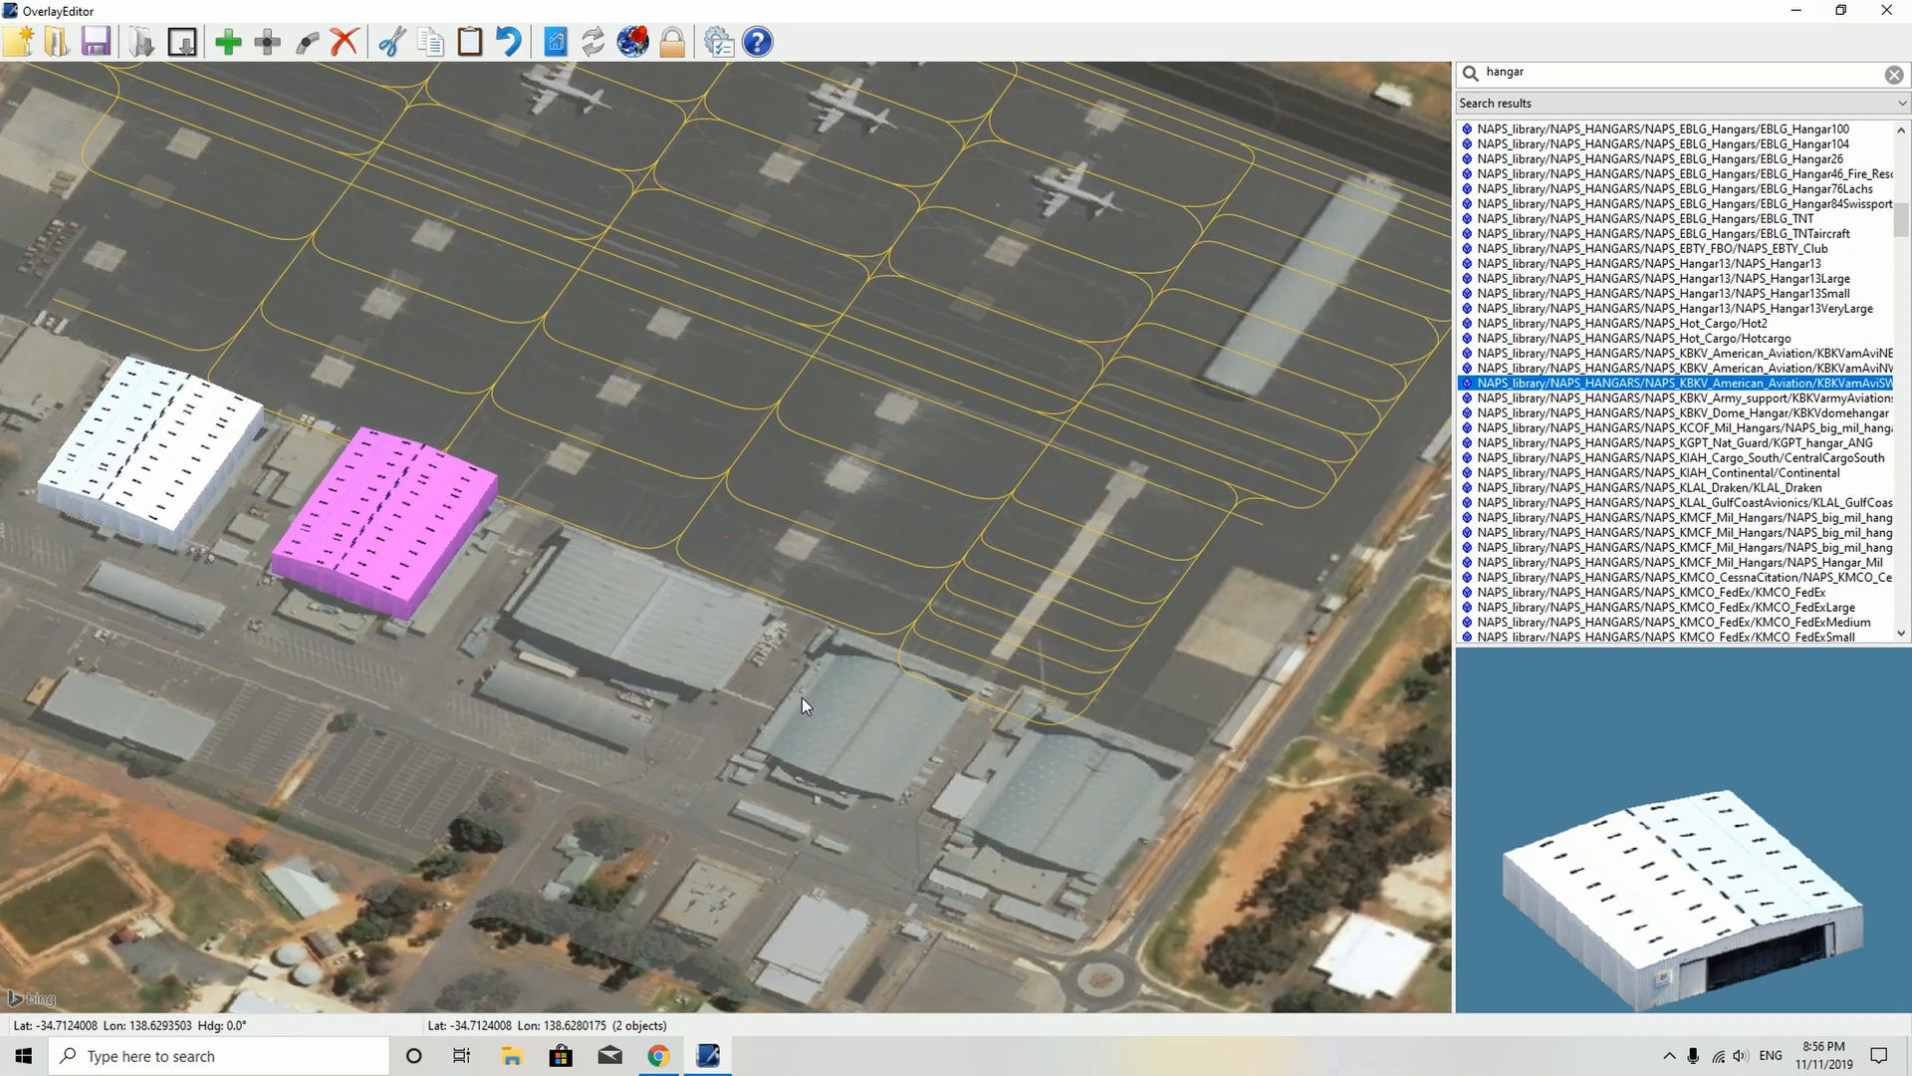
key(Down)
key(Down)
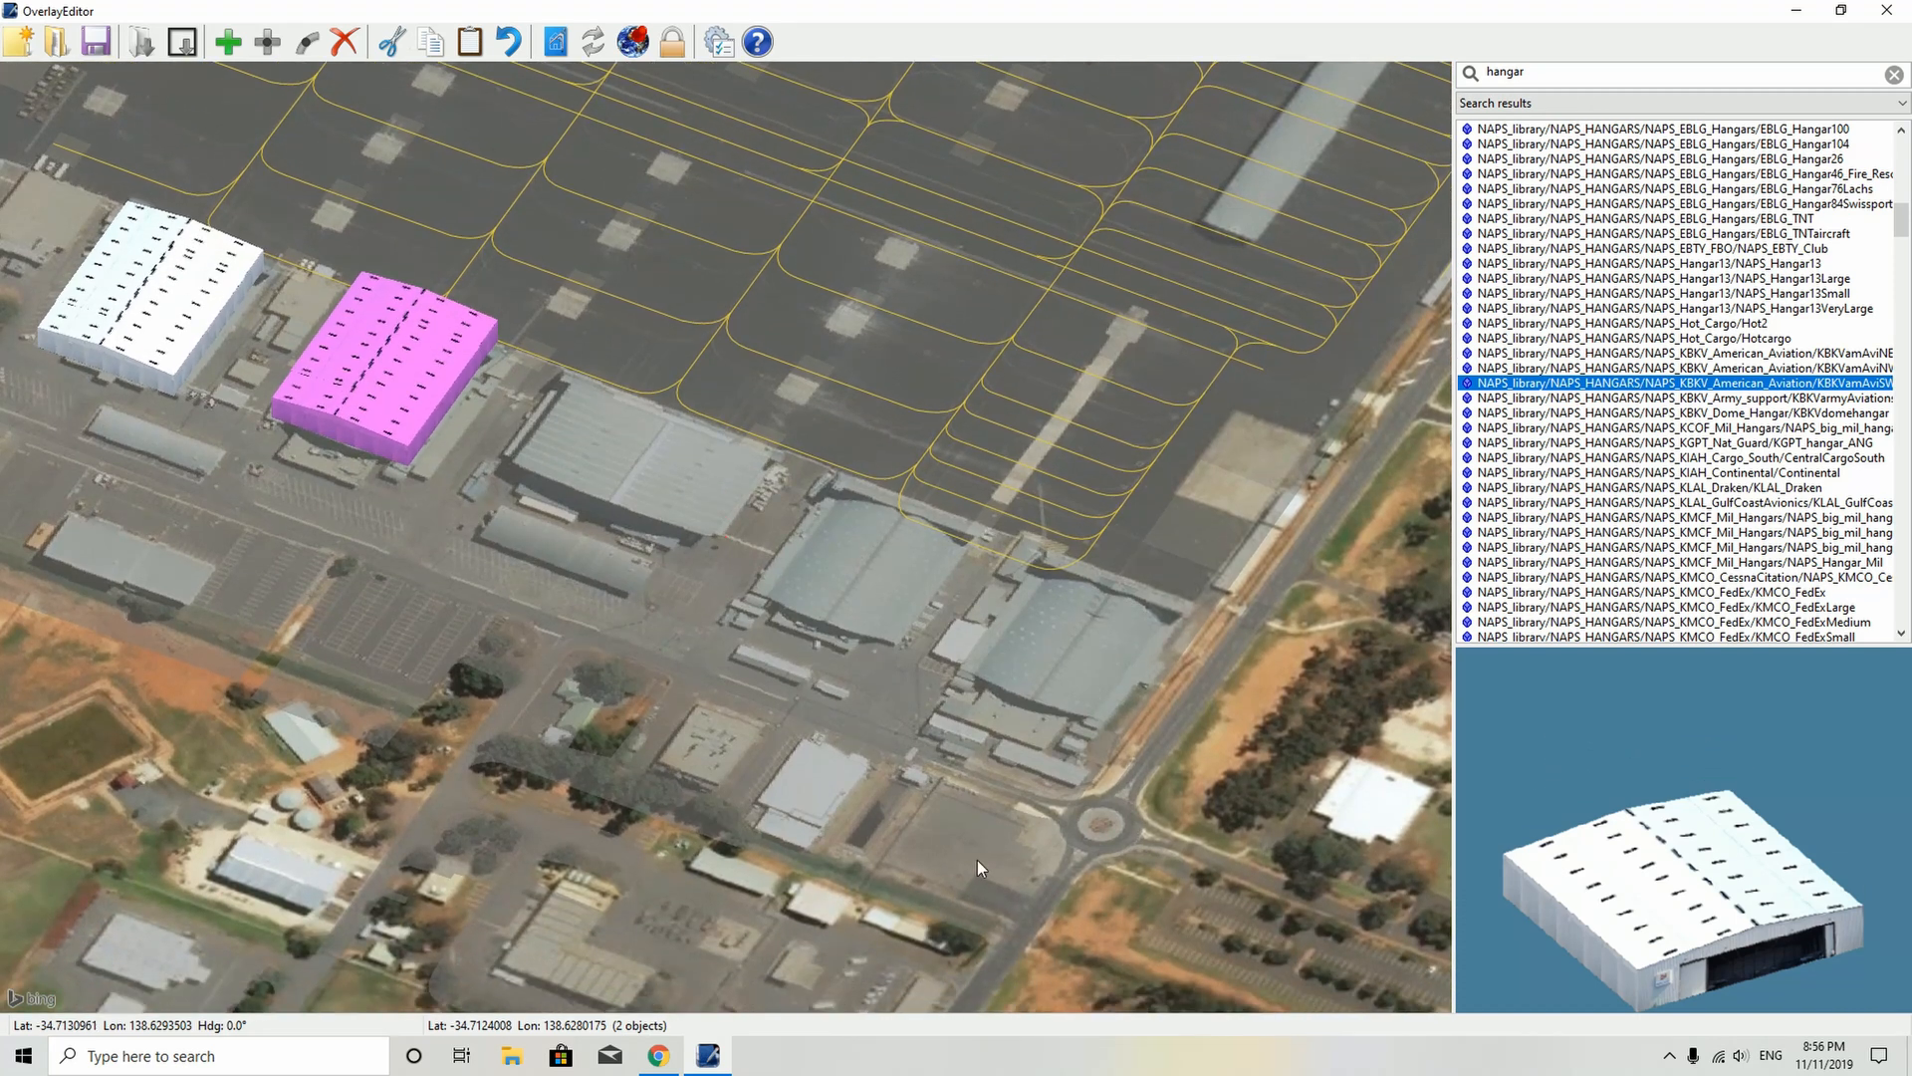
click(1743, 398)
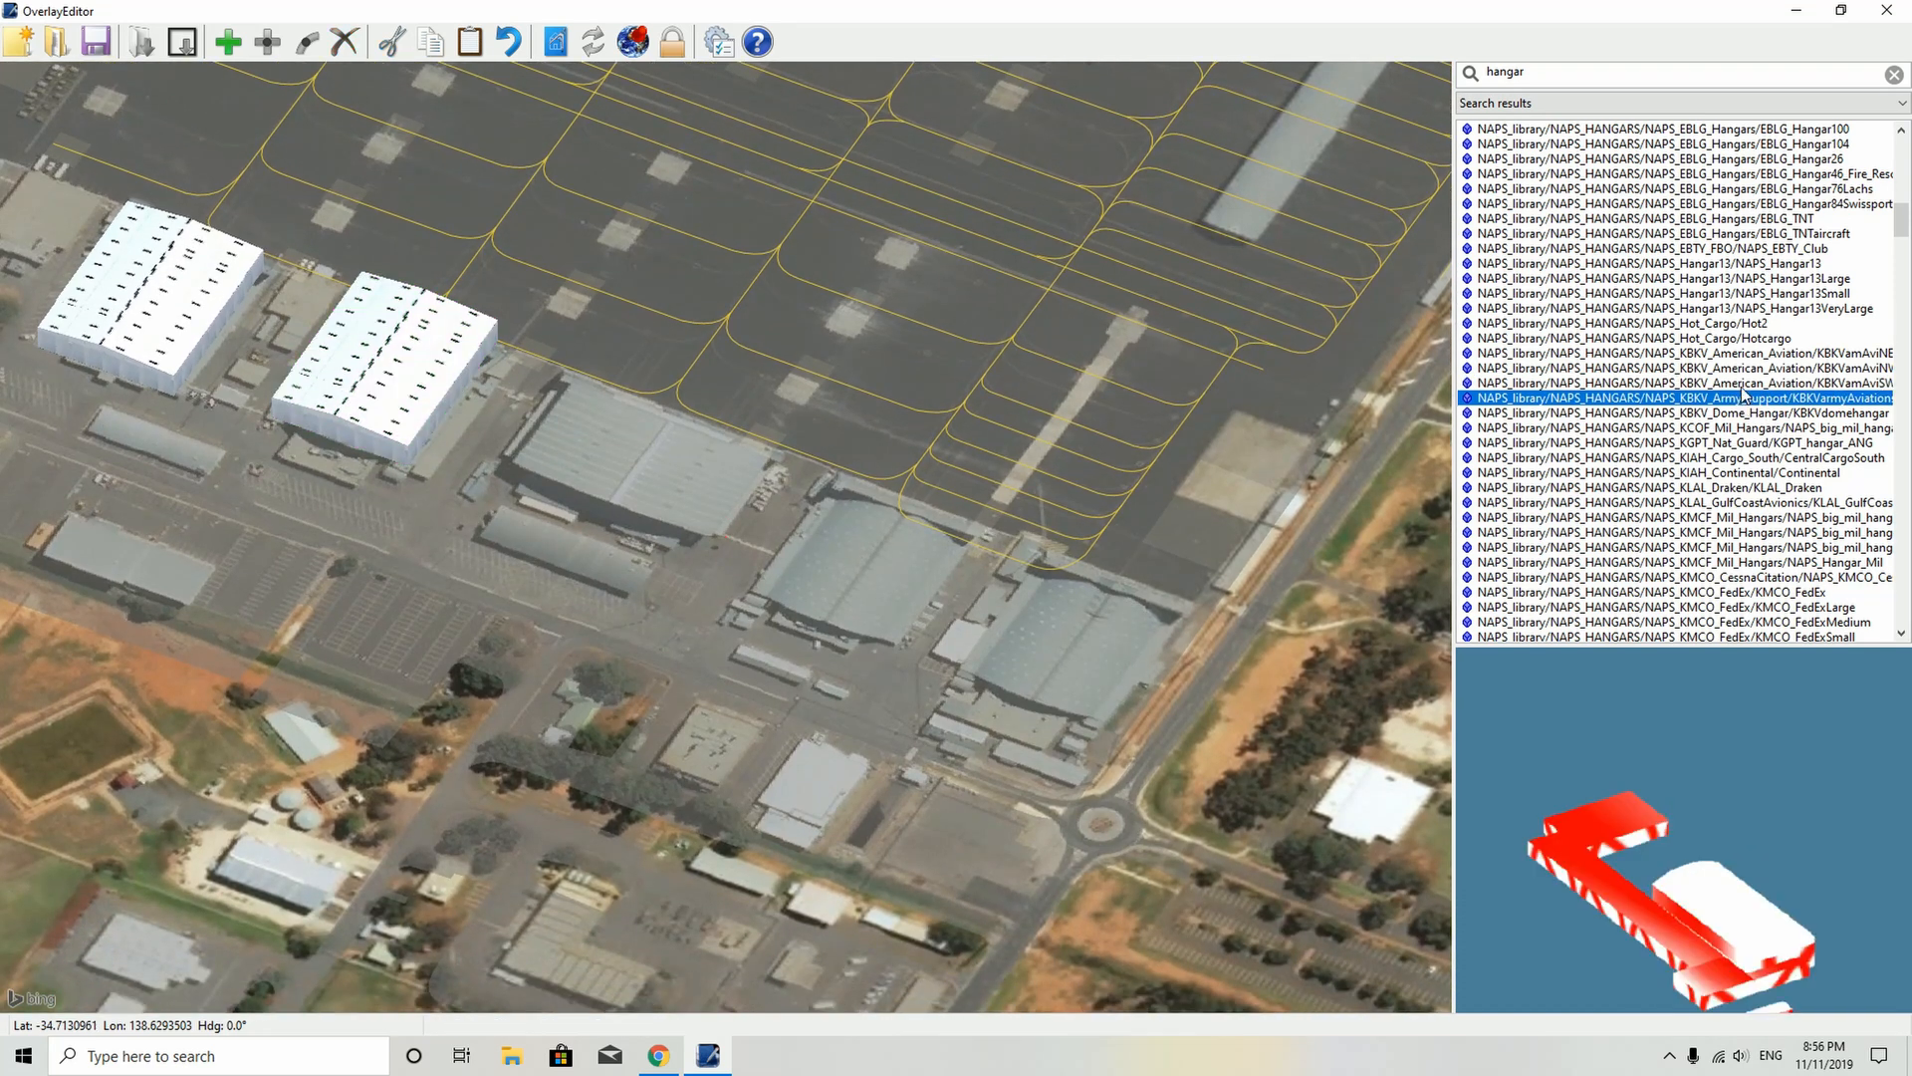
click(1744, 368)
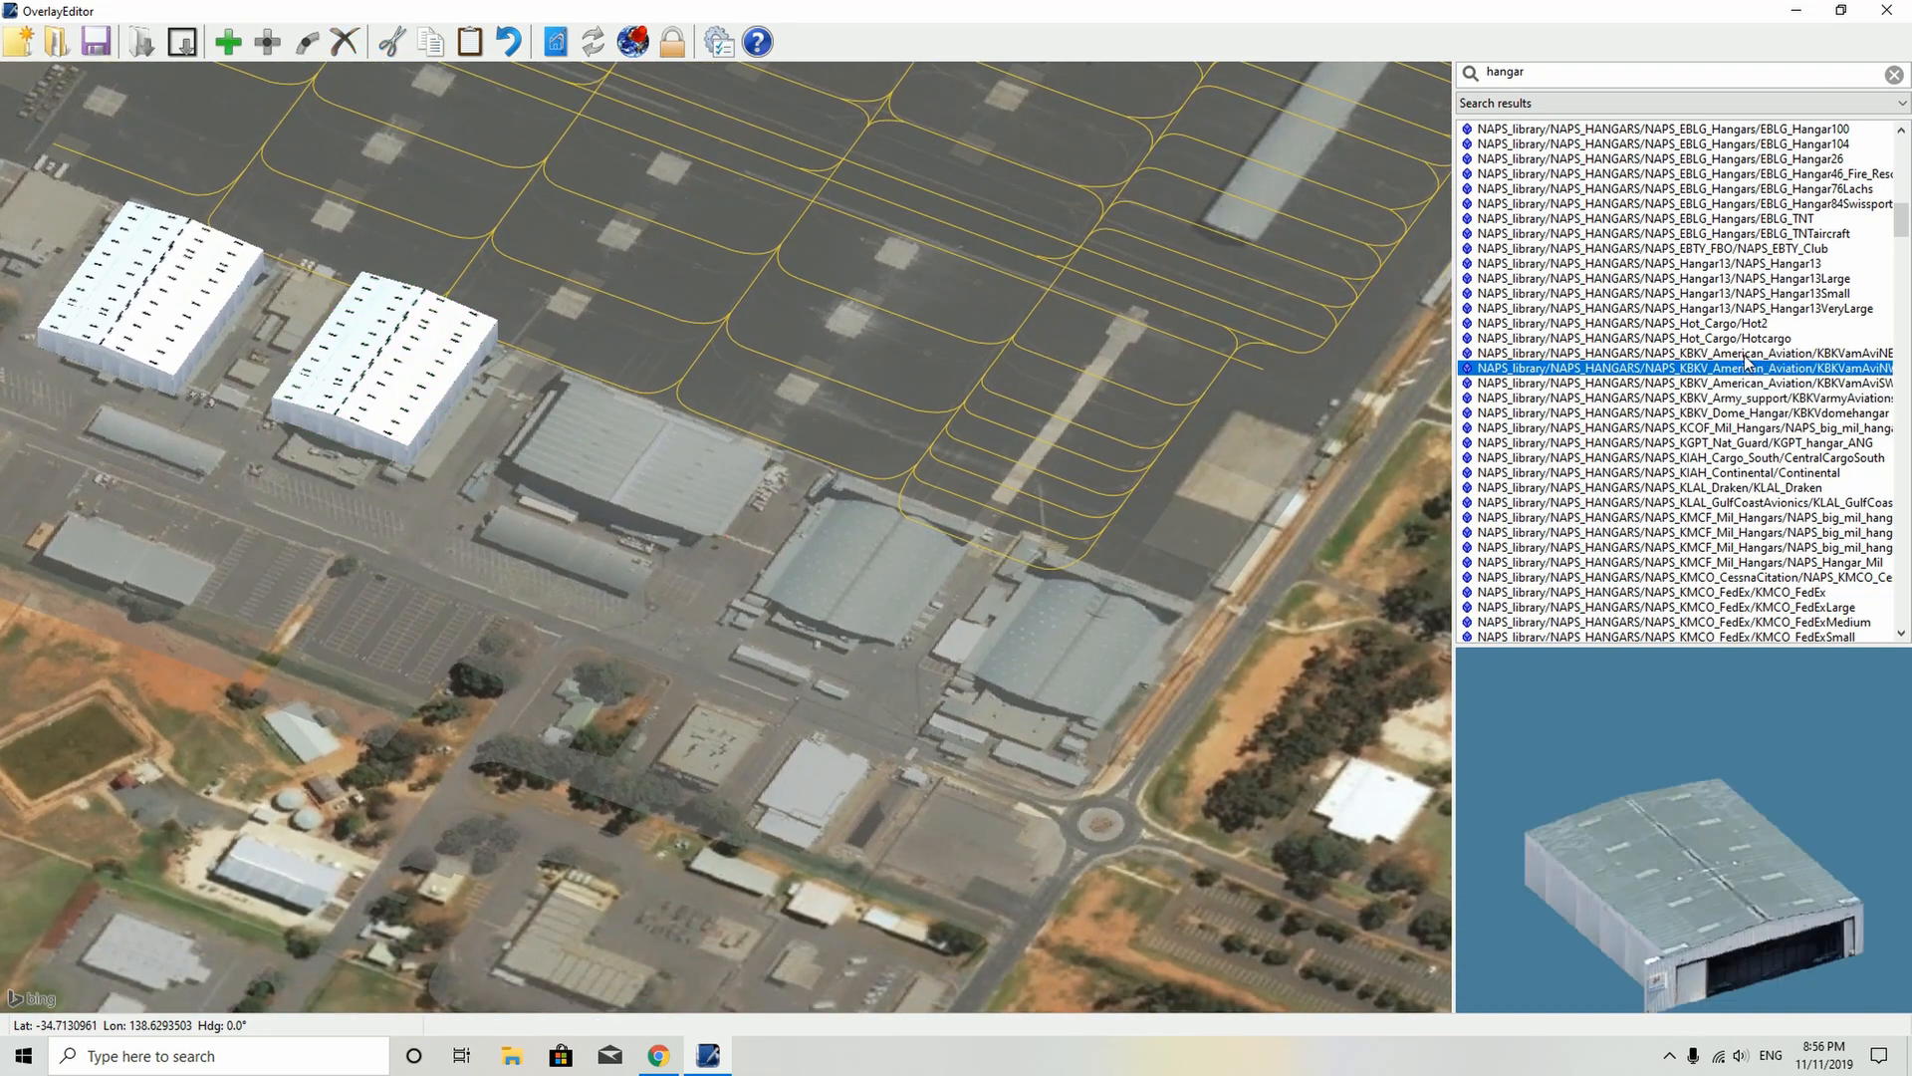
click(1744, 354)
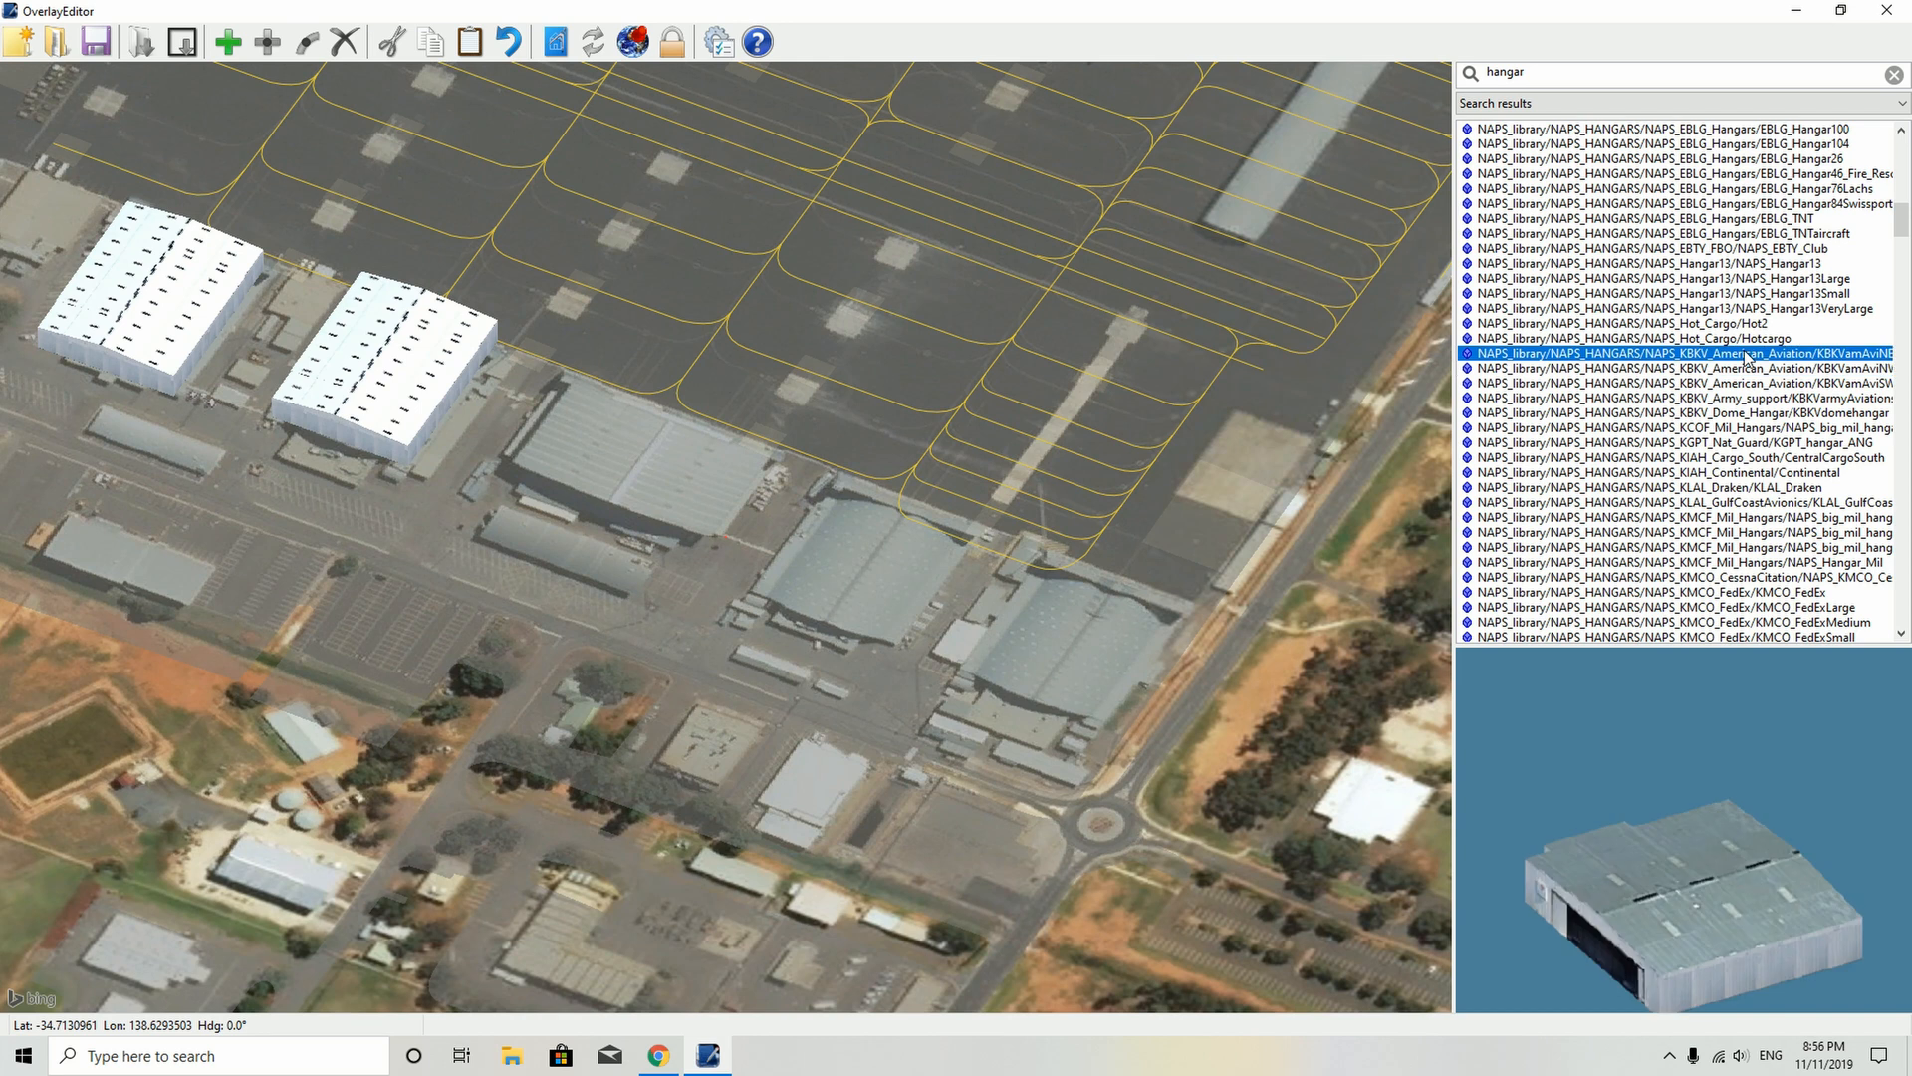
click(1743, 339)
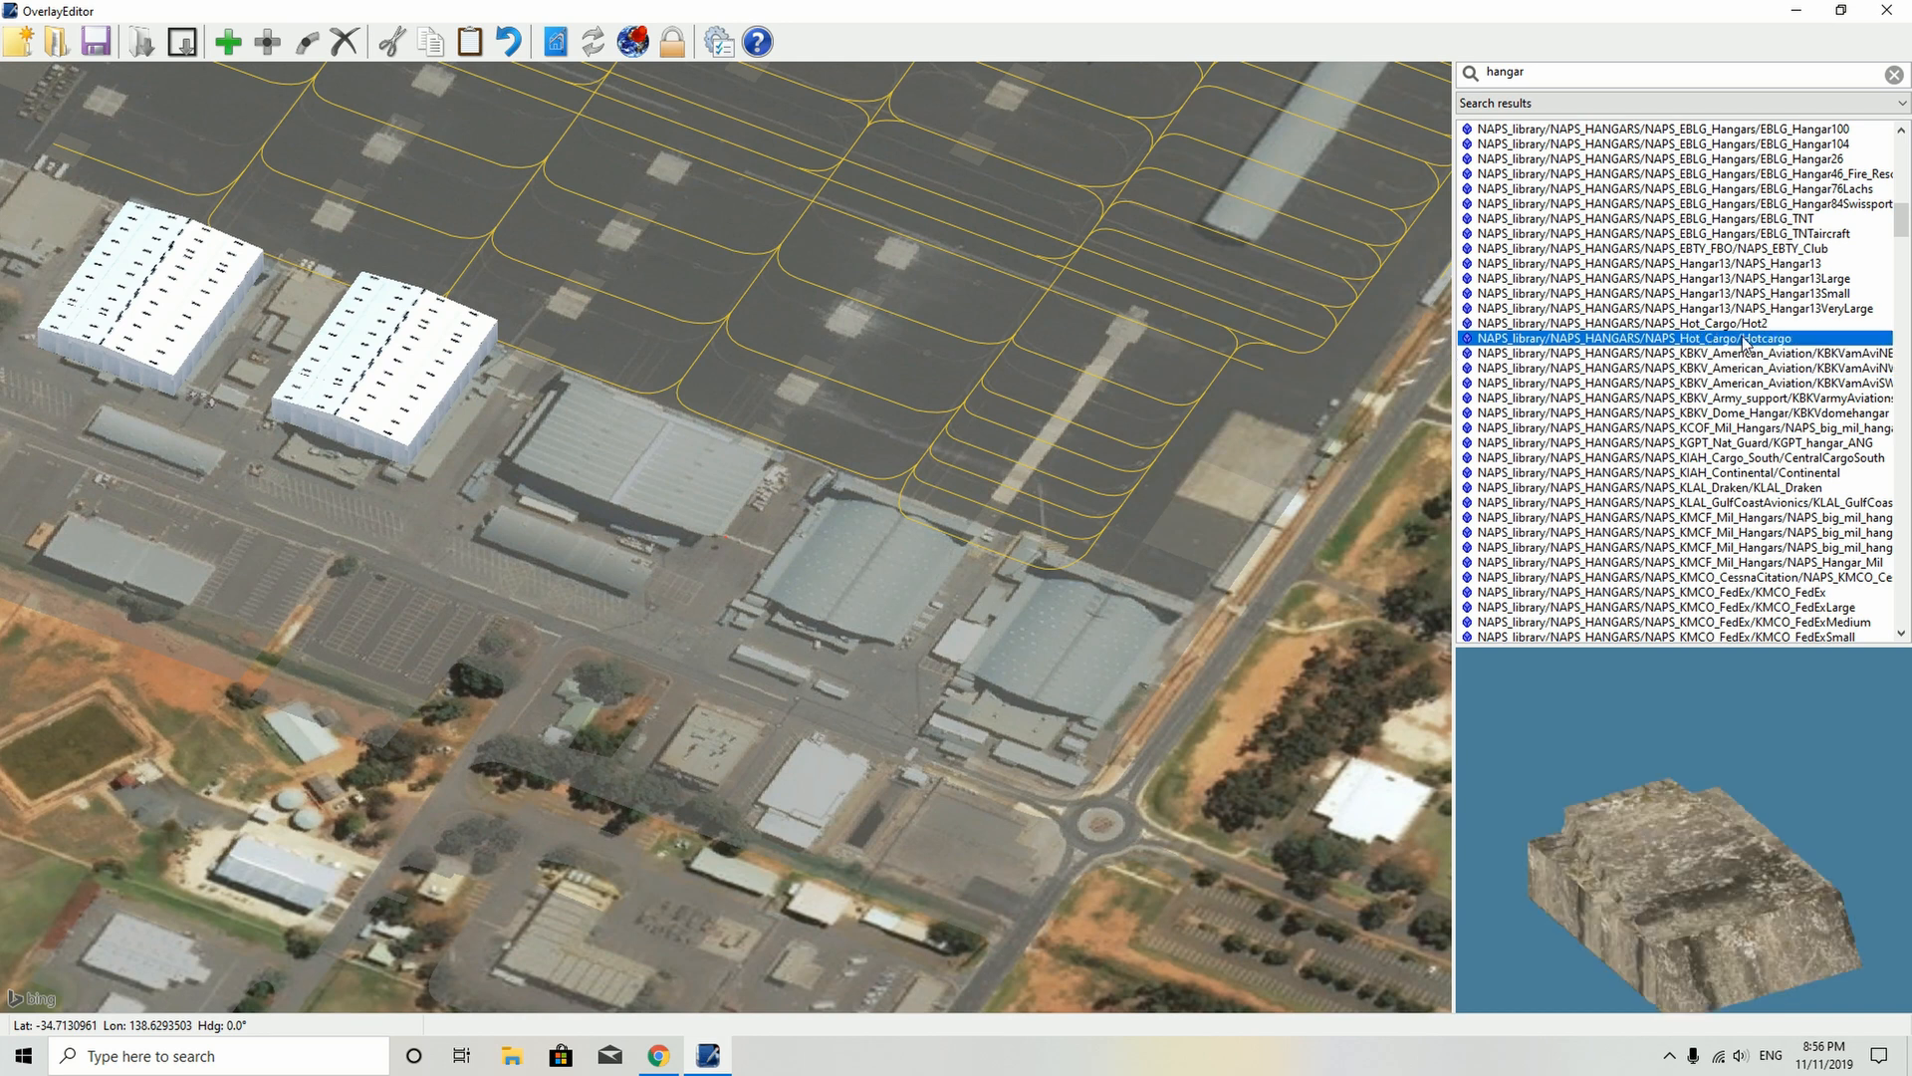
click(1749, 562)
click(1748, 547)
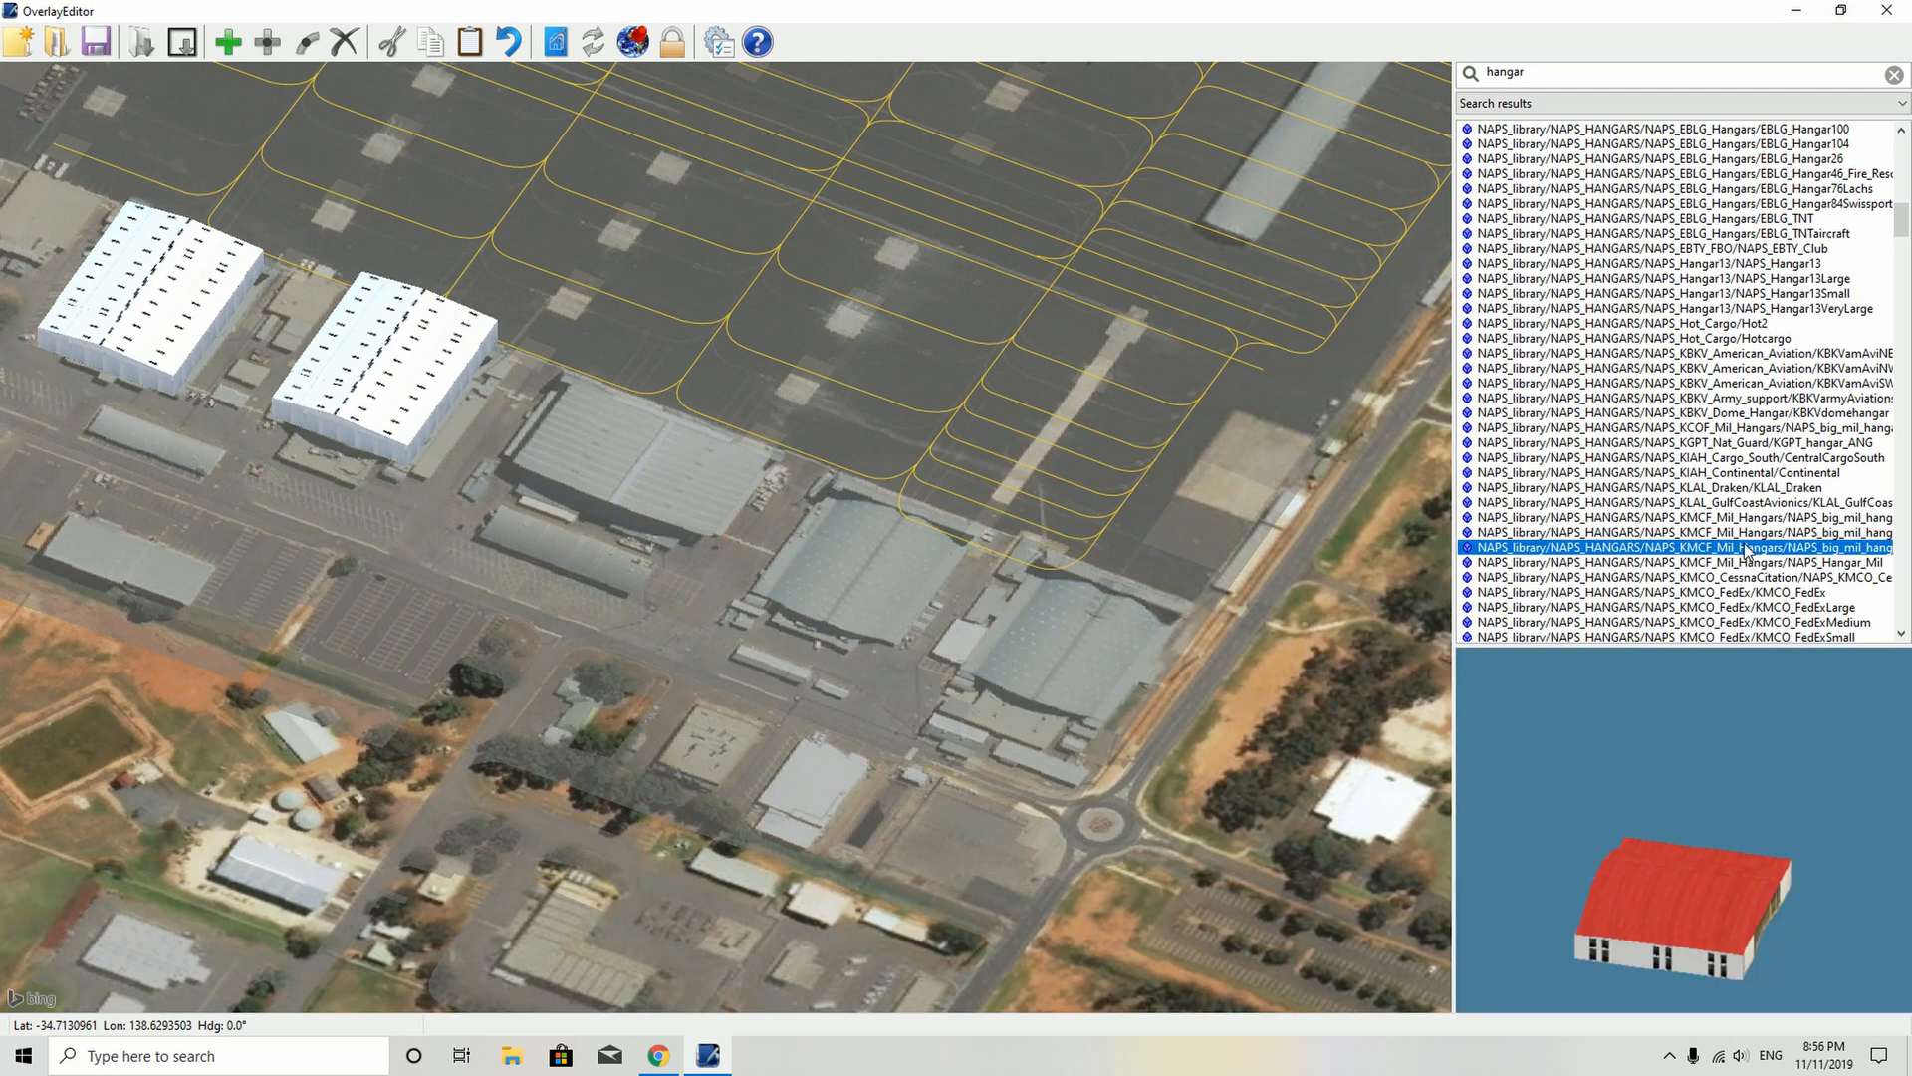
click(1741, 532)
key(Up)
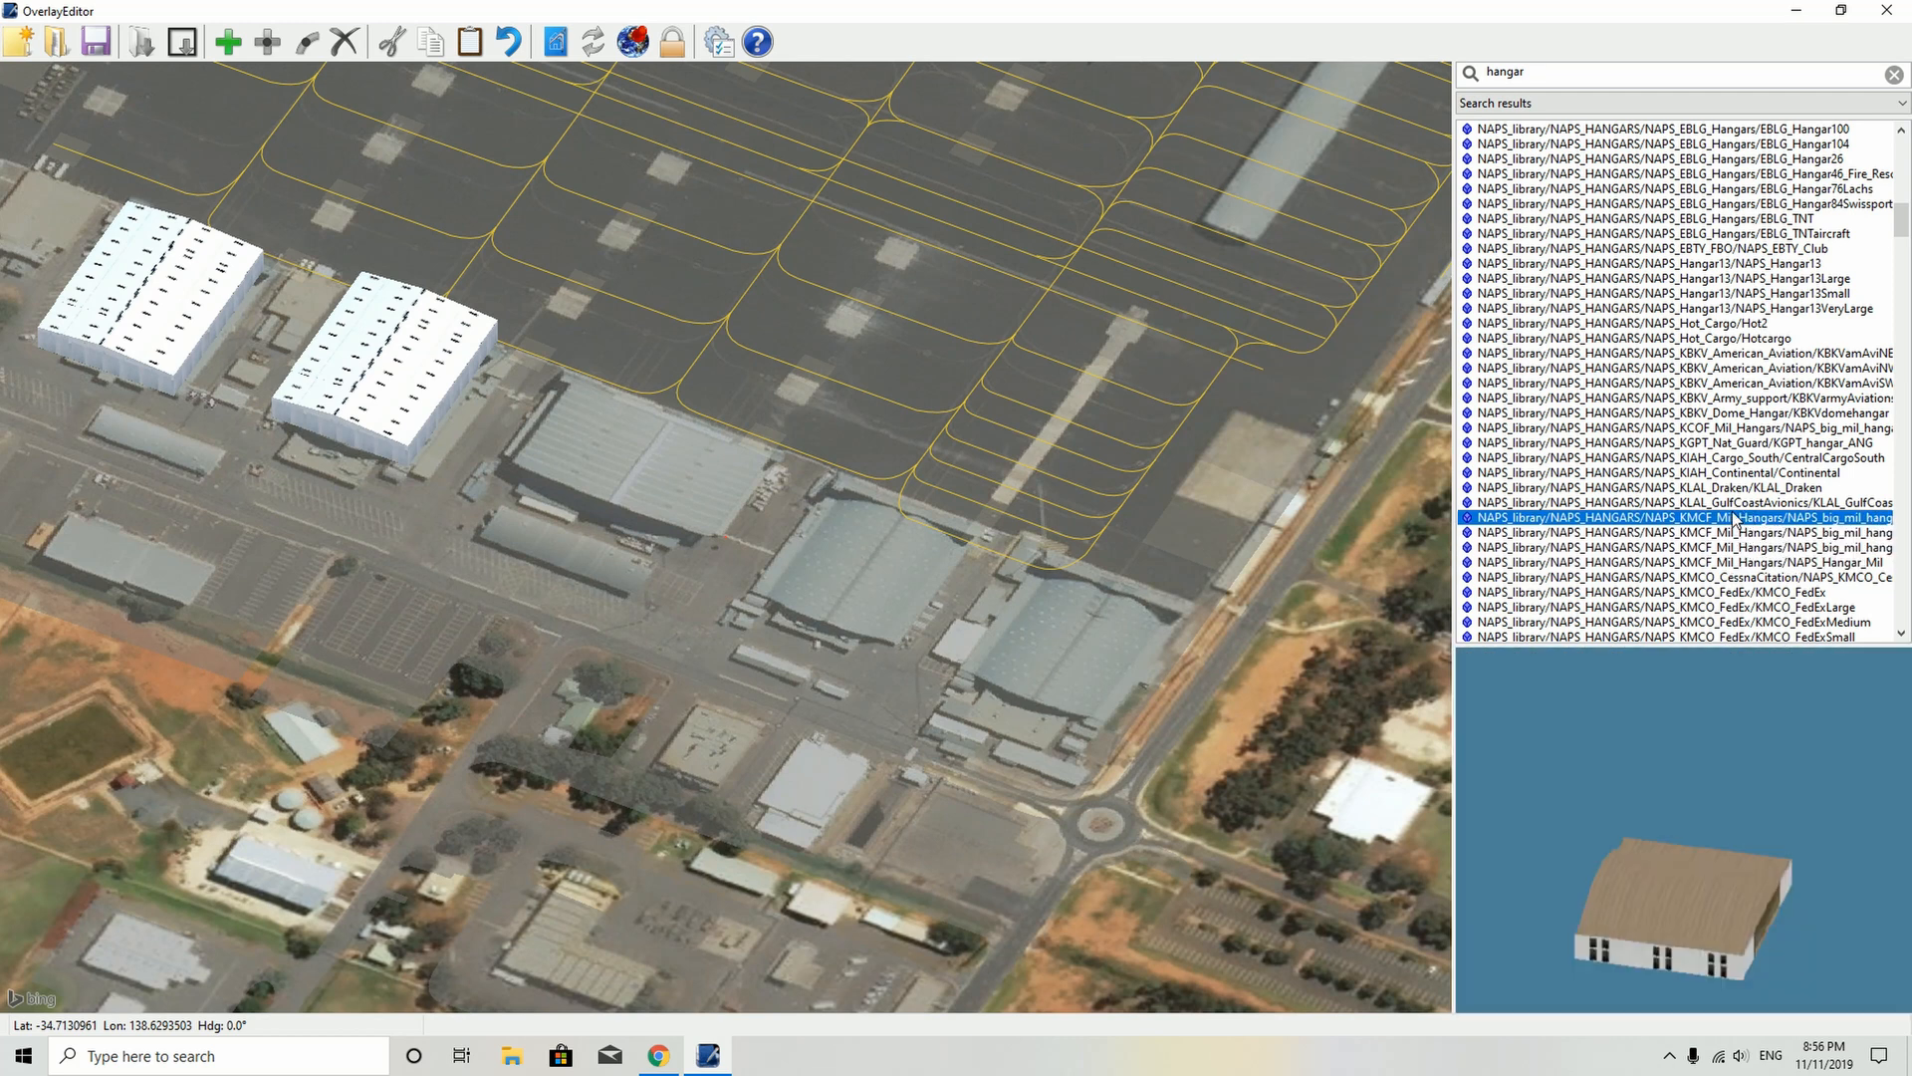
click(1731, 503)
click(1722, 488)
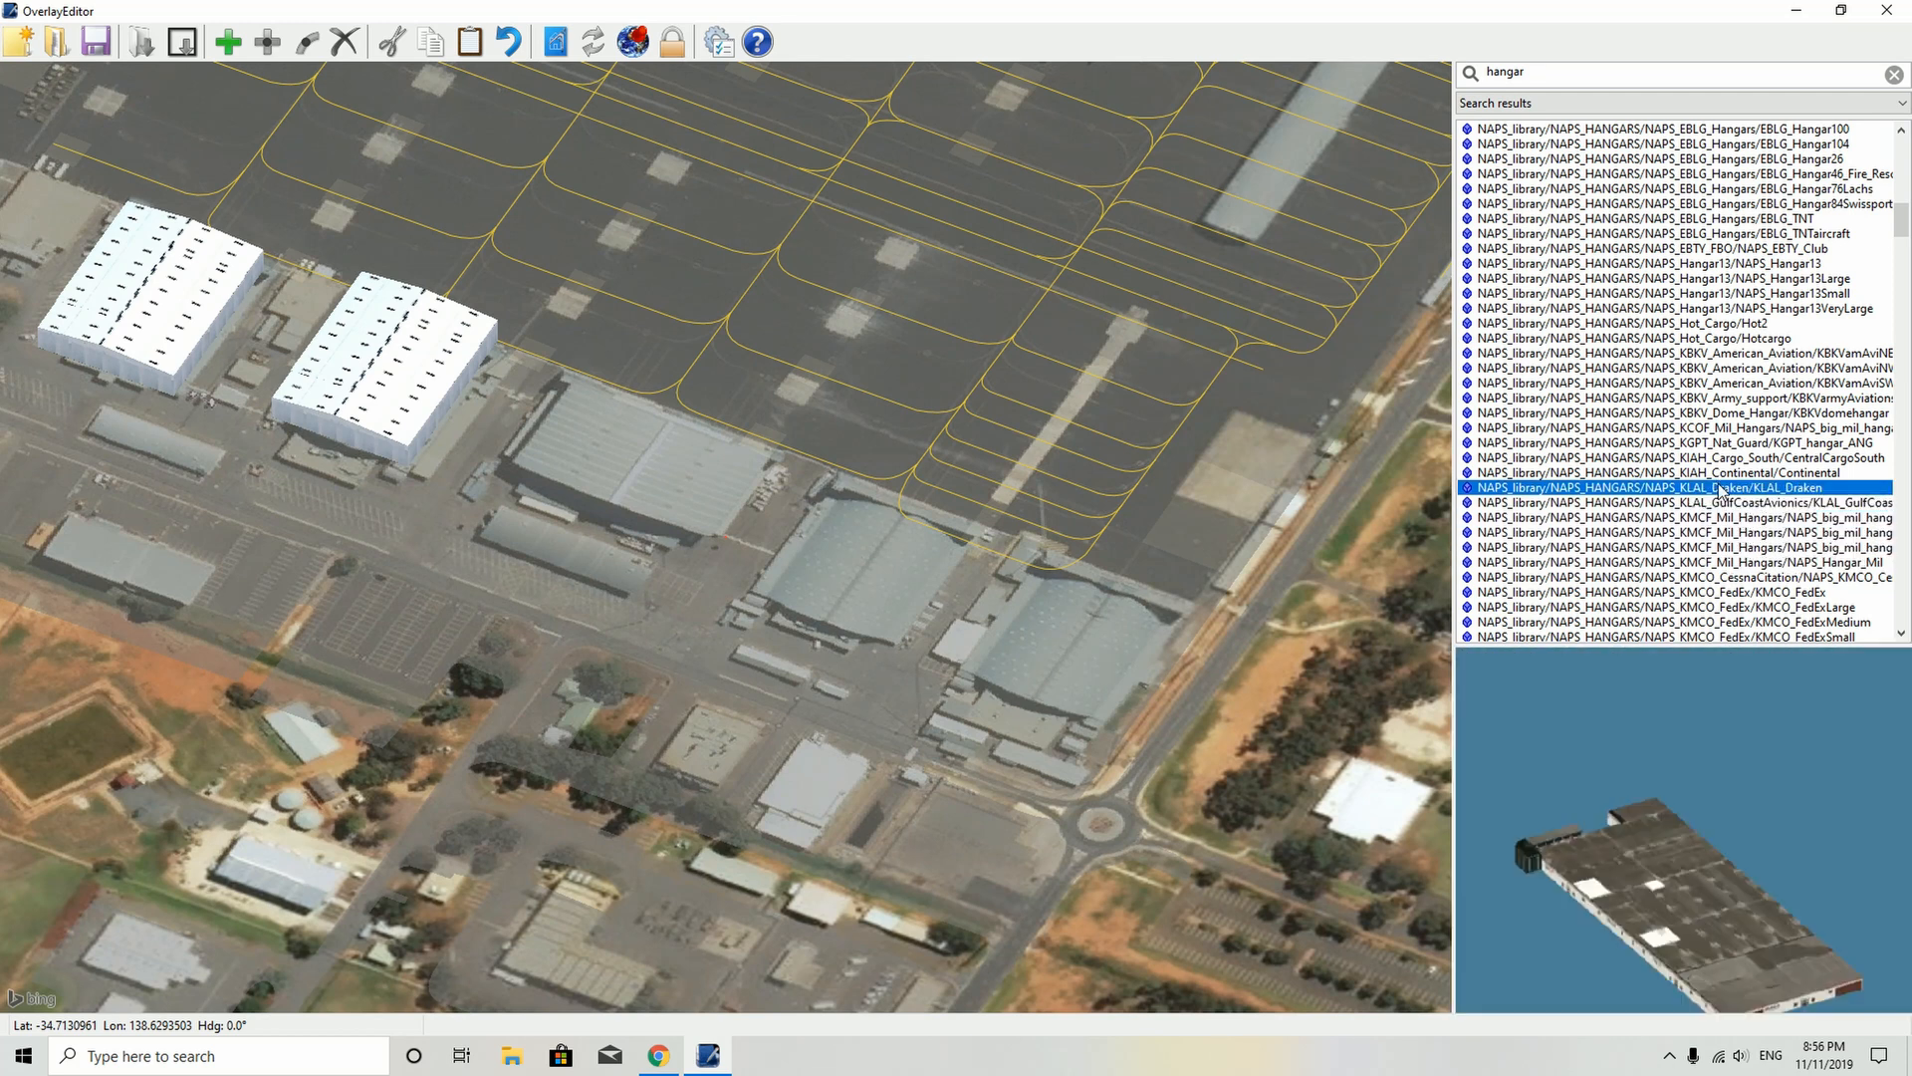
click(1722, 472)
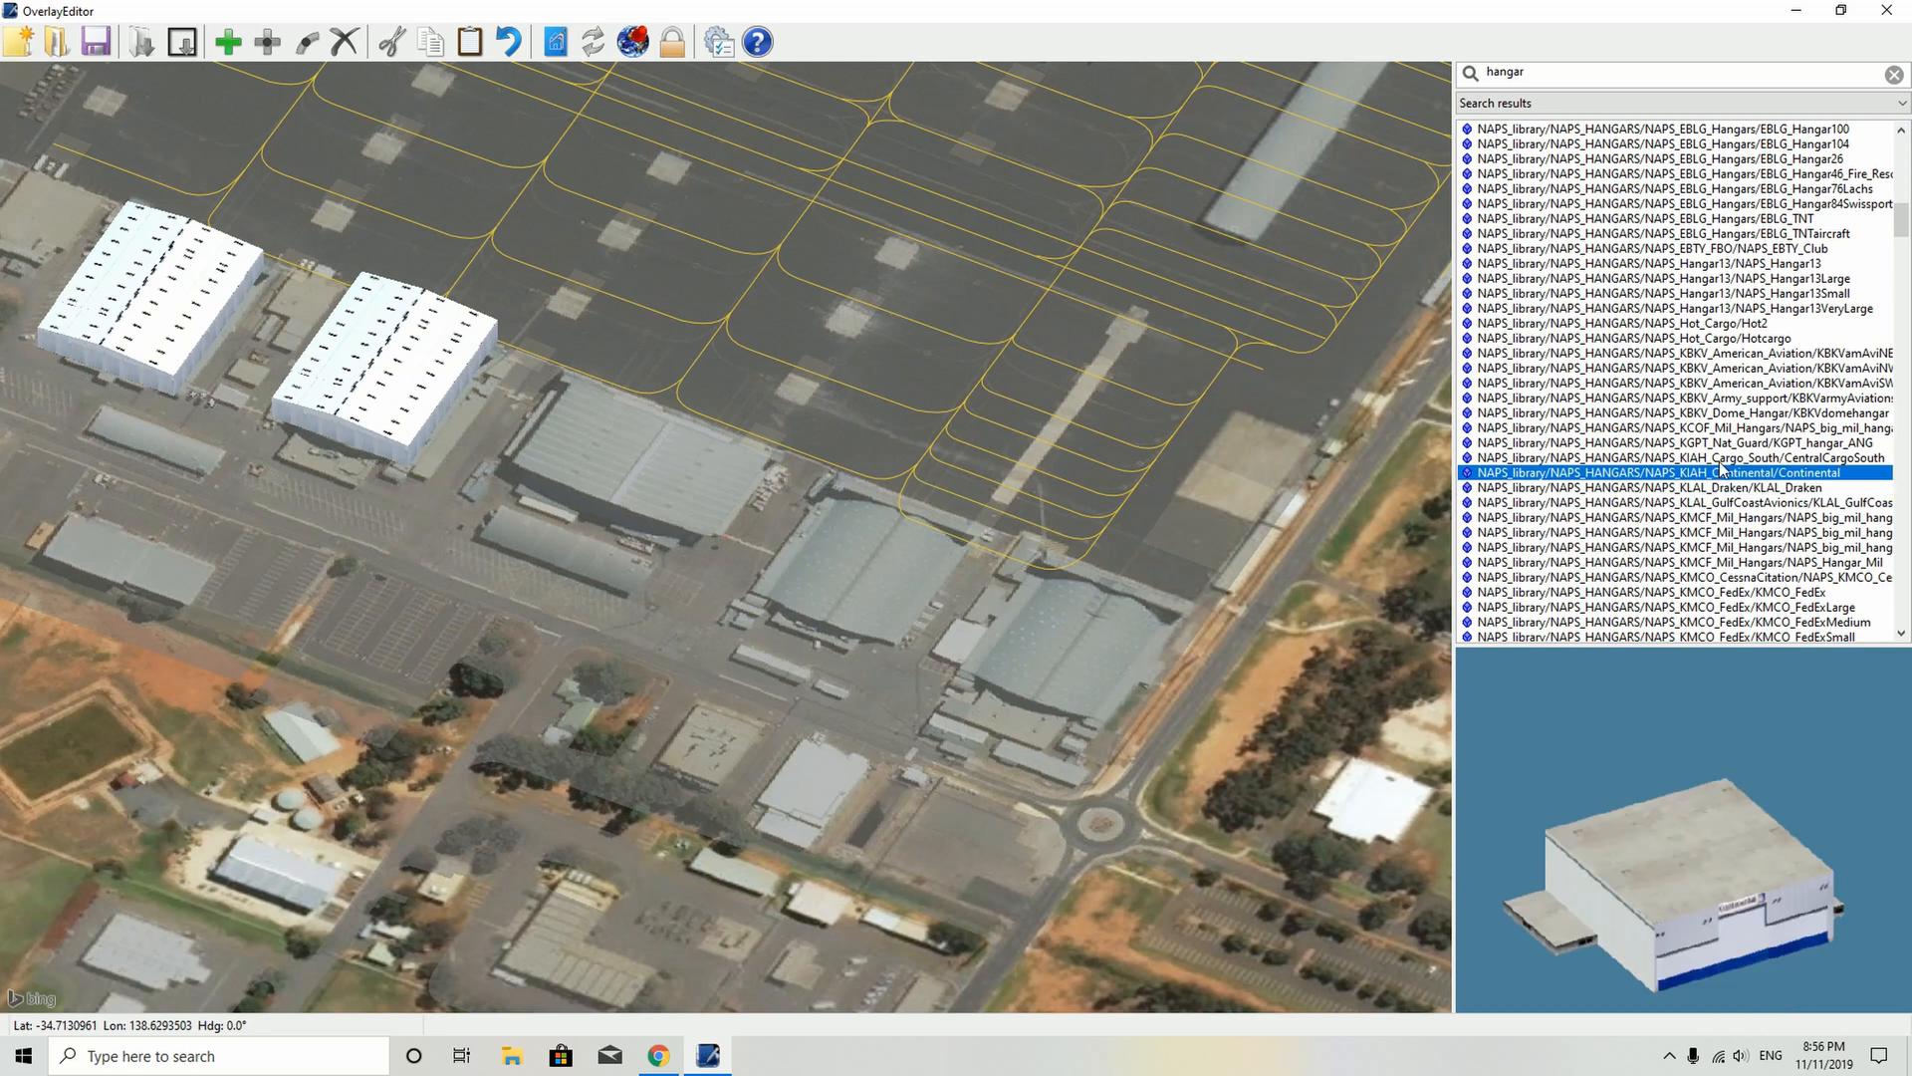
click(1724, 459)
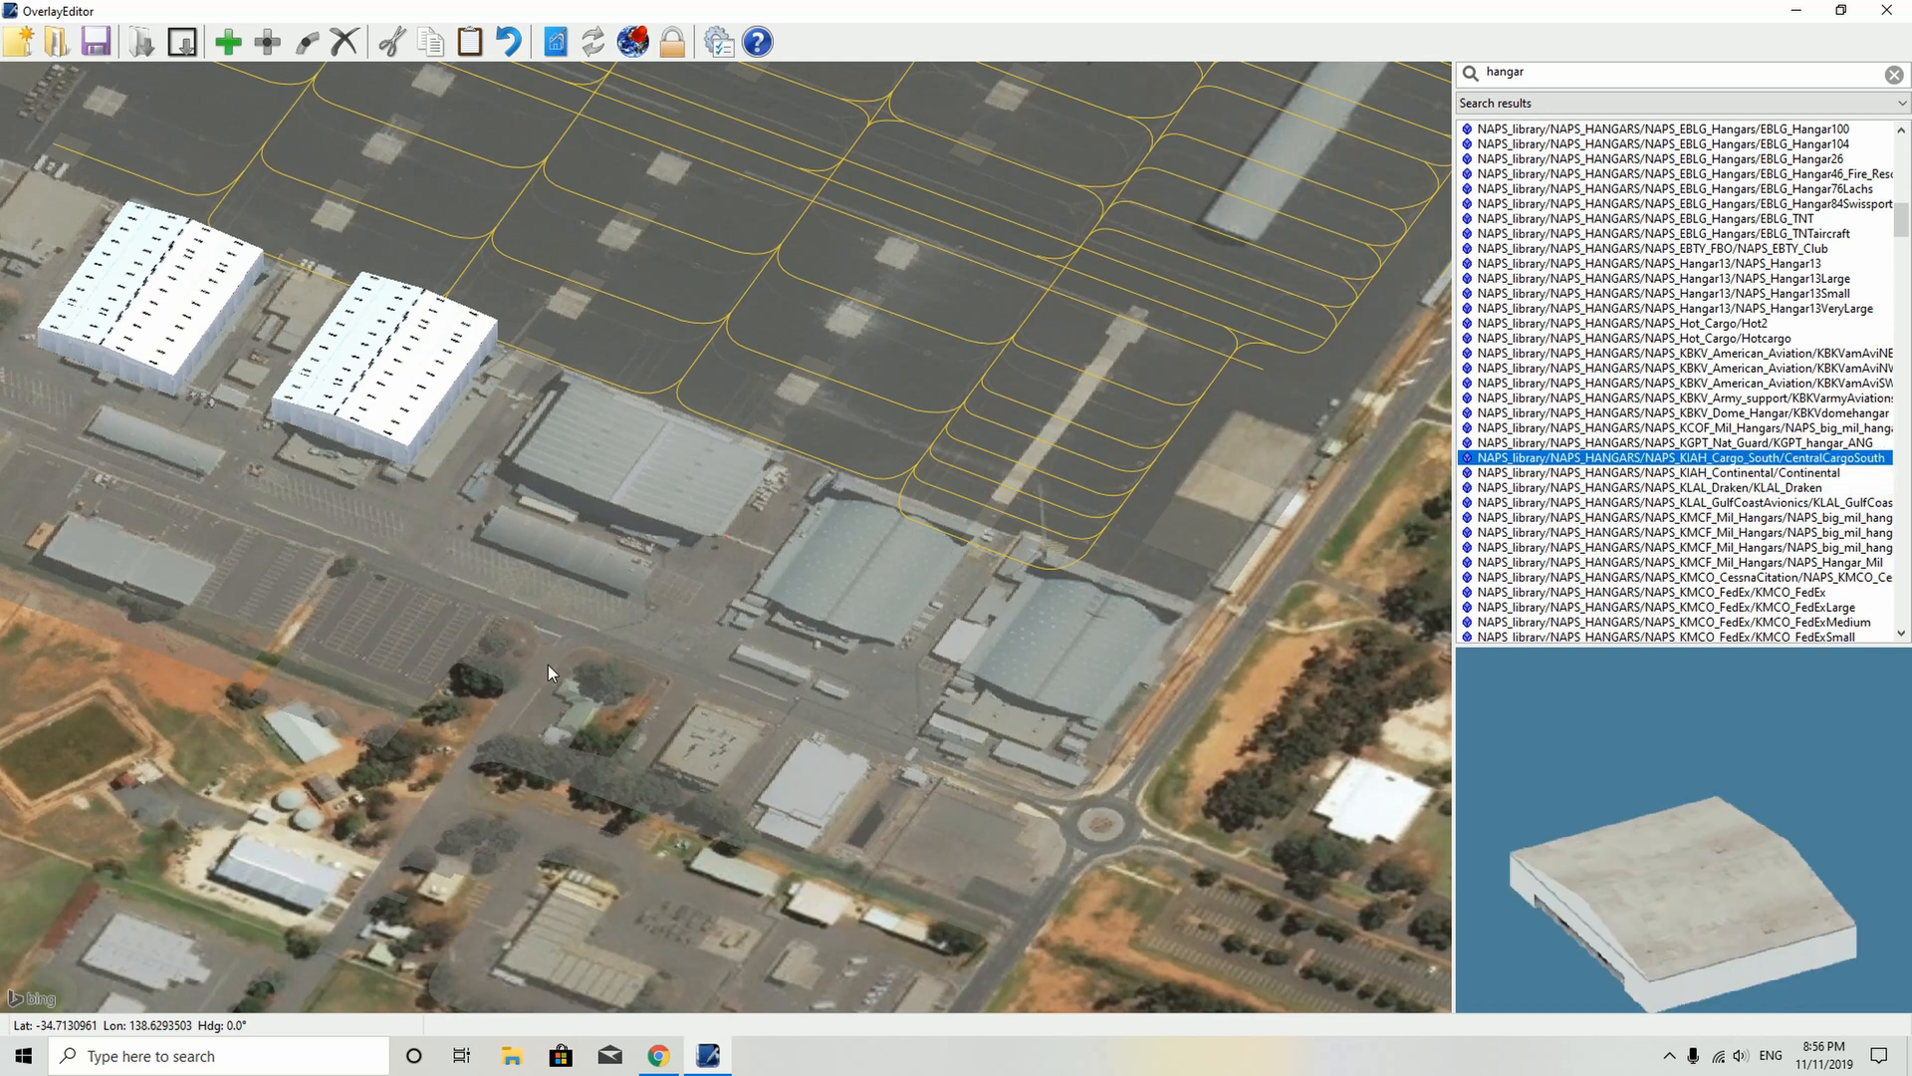
click(228, 41)
- Rotate the CentralCargoSouth hangar to a heading of 205° and move it onto the wide hangar beside the second white pair, then deselect it
key(q)
key(q)
key(q)
key(q)
key(q)
key(q)
key(q)
key(q)
key(q)
key(q)
key(q)
key(q)
key(q)
key(q)
key(q)
key(q)
key(q)
key(q)
key(q)
key(q)
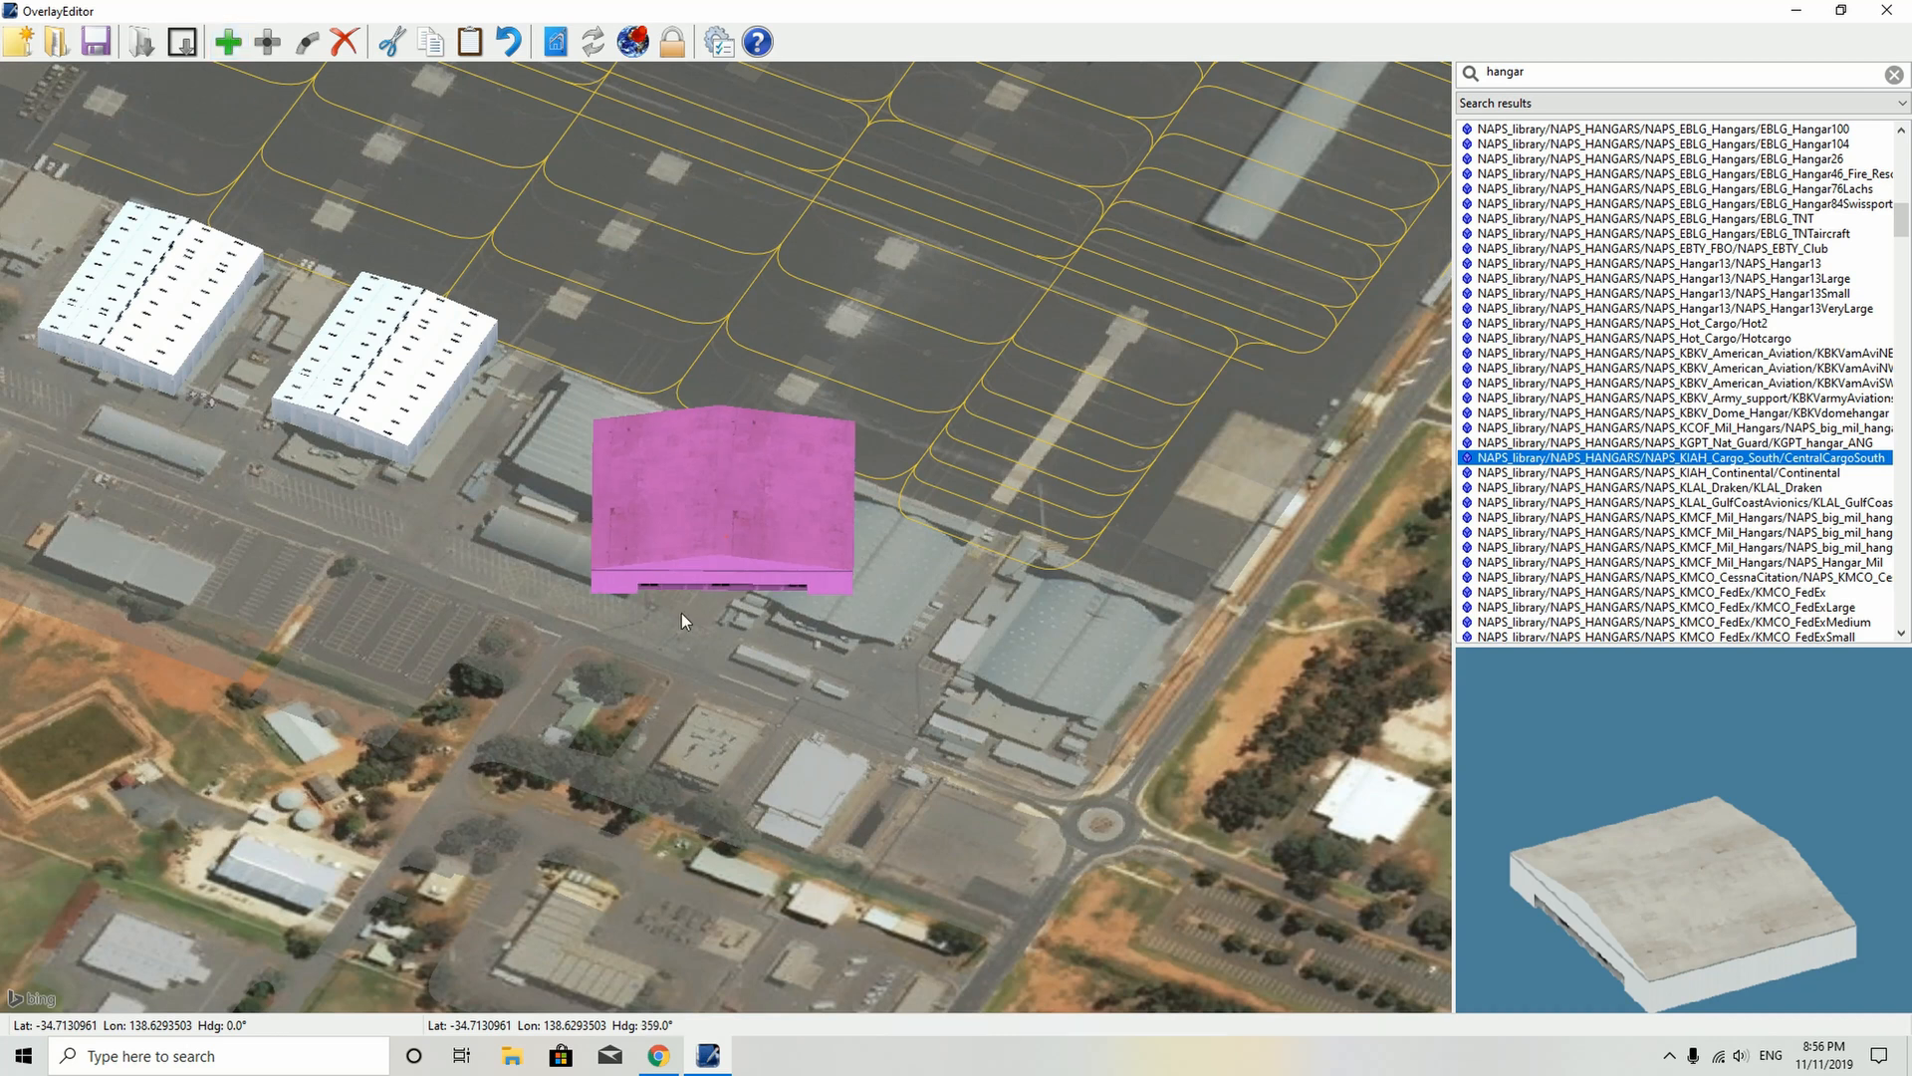
key(q)
key(q)
key(q)
key(q)
key(q)
key(q)
key(q)
key(q)
key(q)
key(q)
key(q)
key(q)
key(q)
key(q)
key(q)
key(q)
key(q)
key(q)
key(q)
key(q)
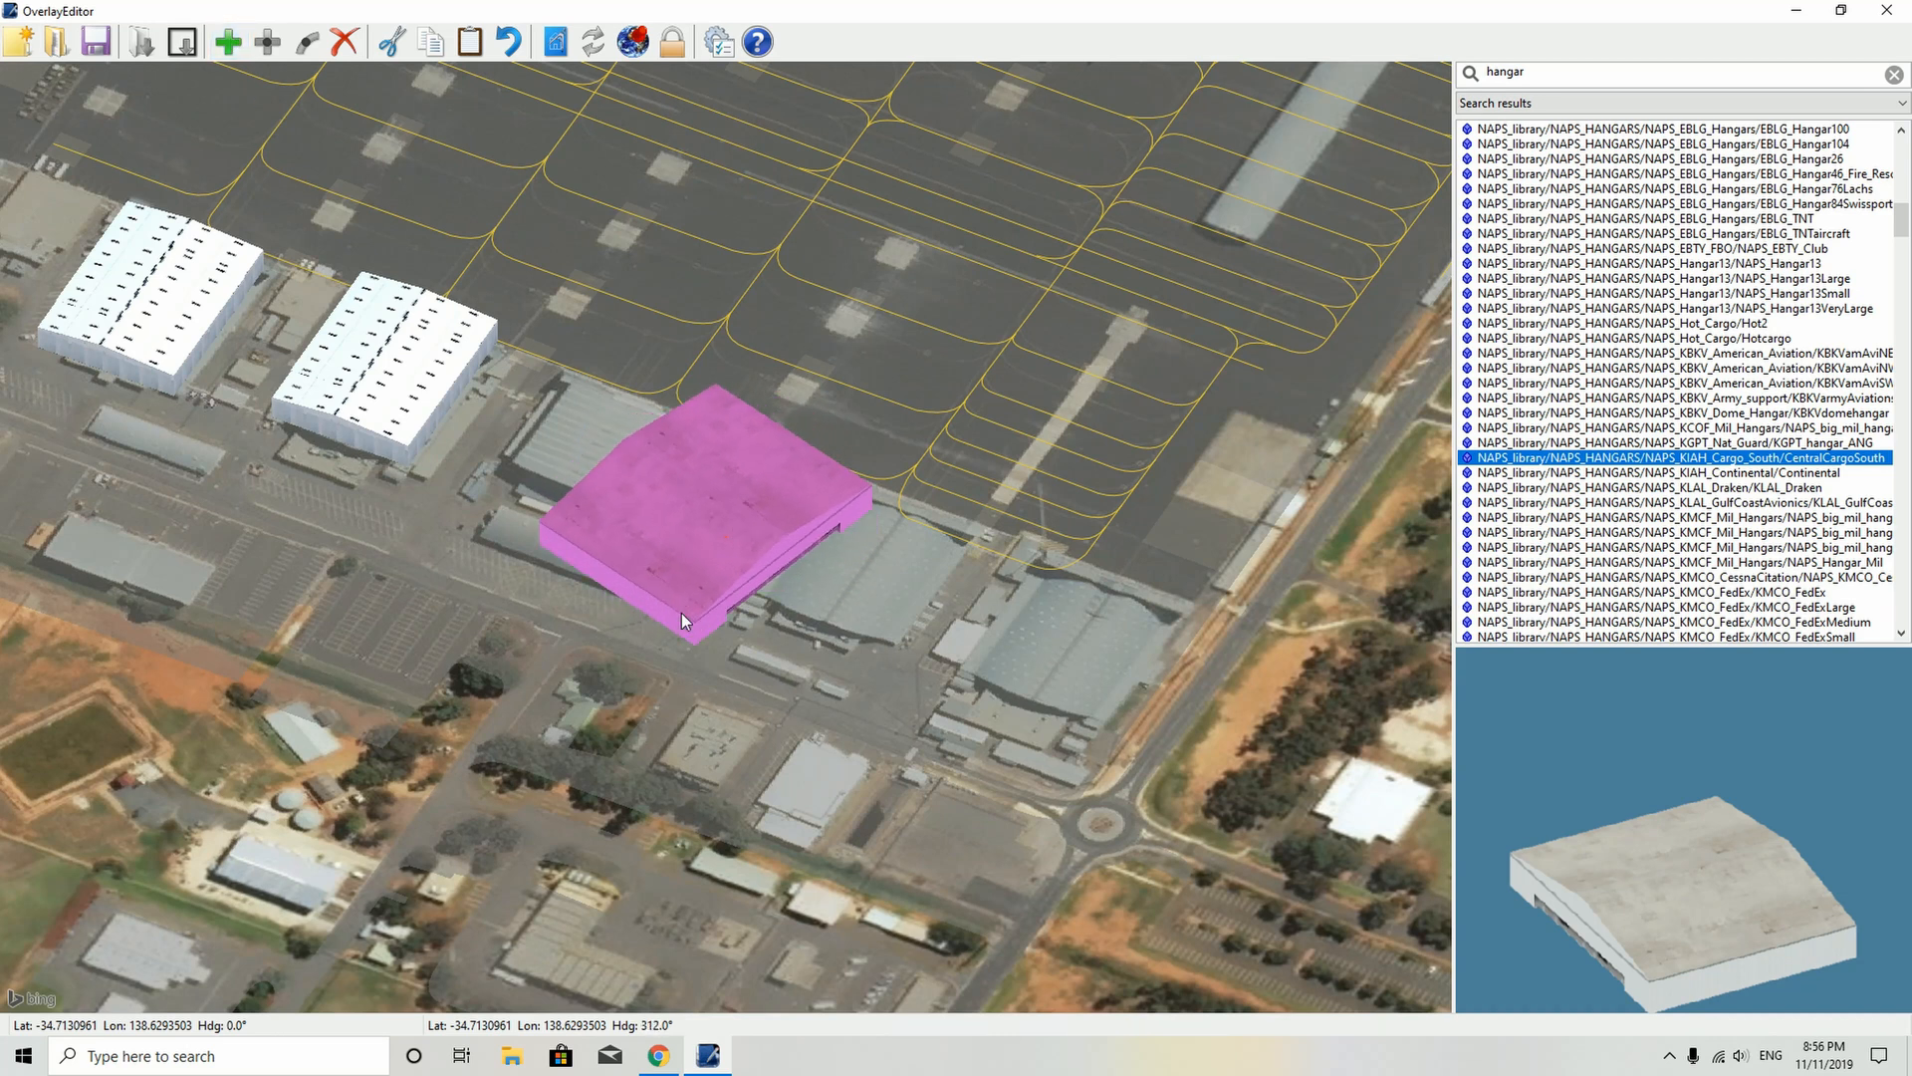
key(q)
key(q)
key(q)
key(q)
key(q)
key(q)
key(q)
key(q)
key(q)
key(q)
key(q)
key(q)
key(q)
key(q)
key(q)
key(q)
key(q)
key(q)
key(q)
key(q)
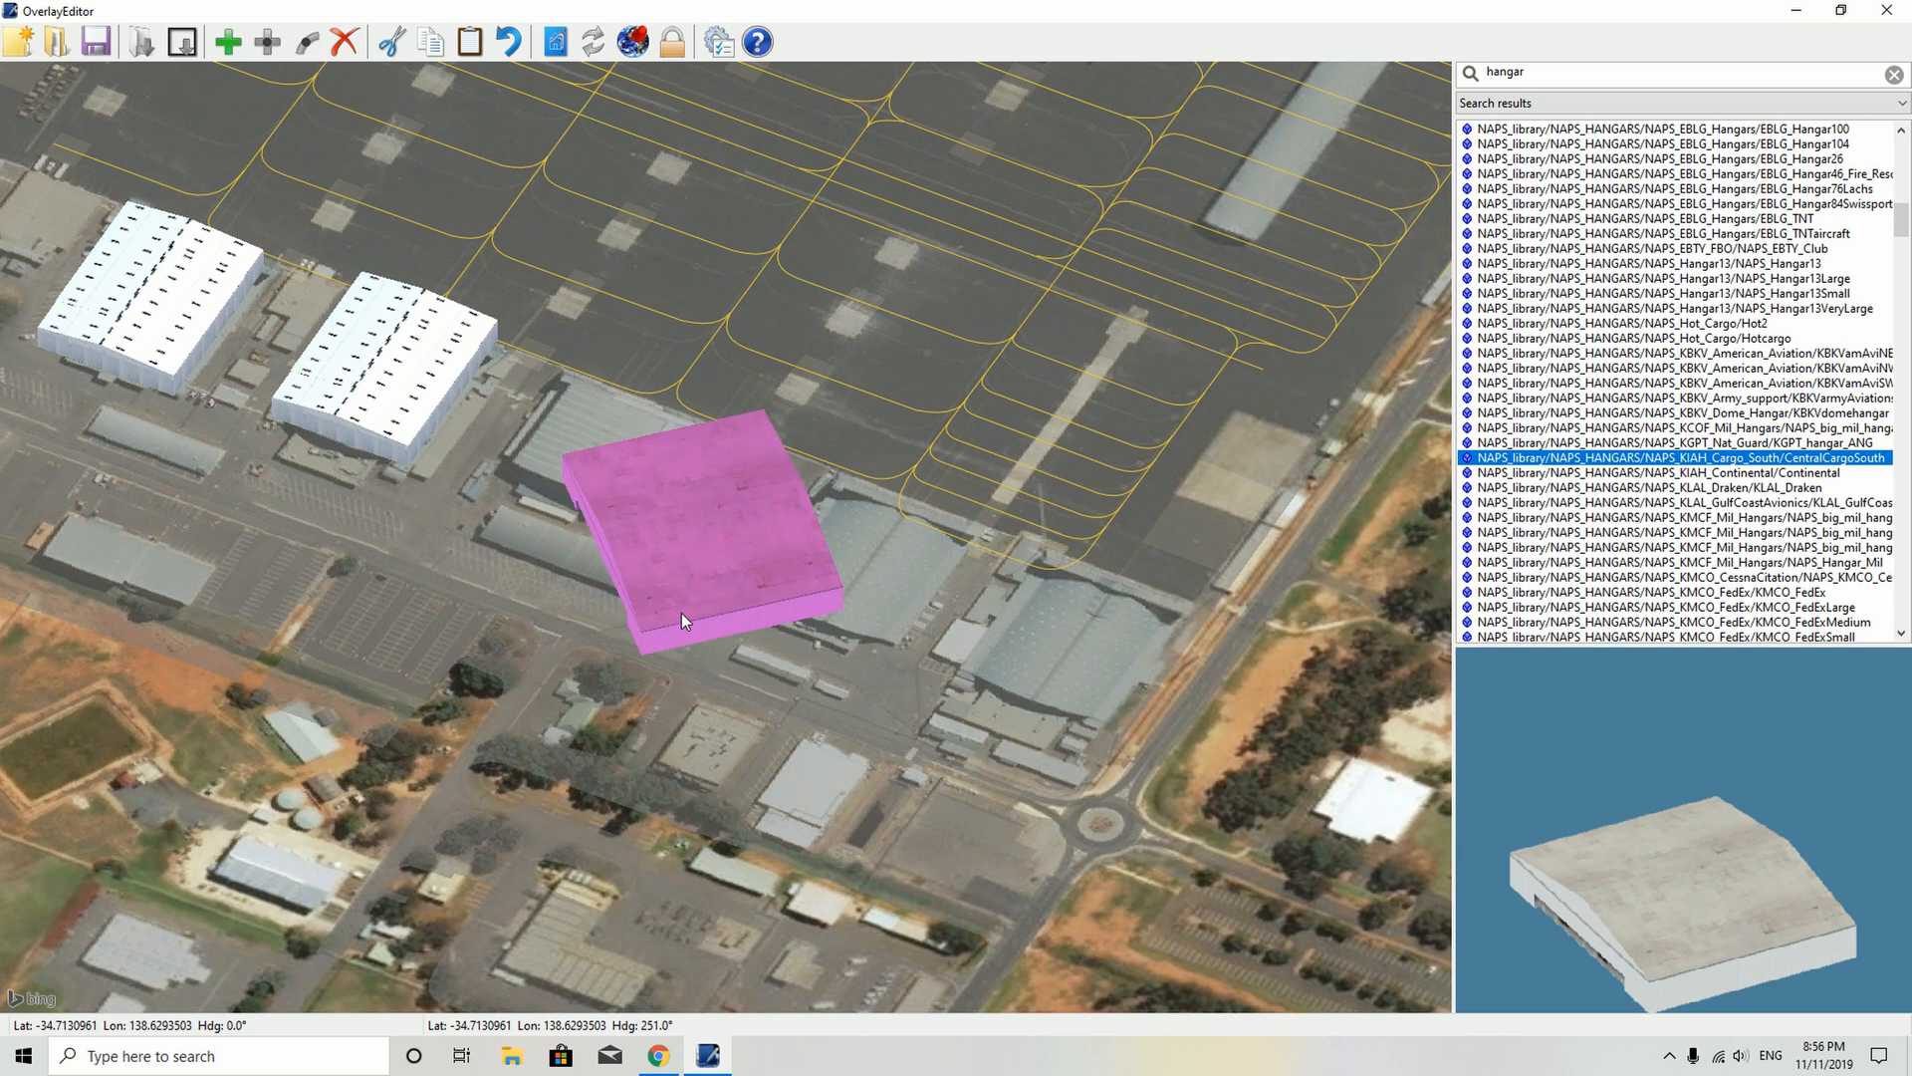
key(q)
key(q)
key(q)
key(q)
key(q)
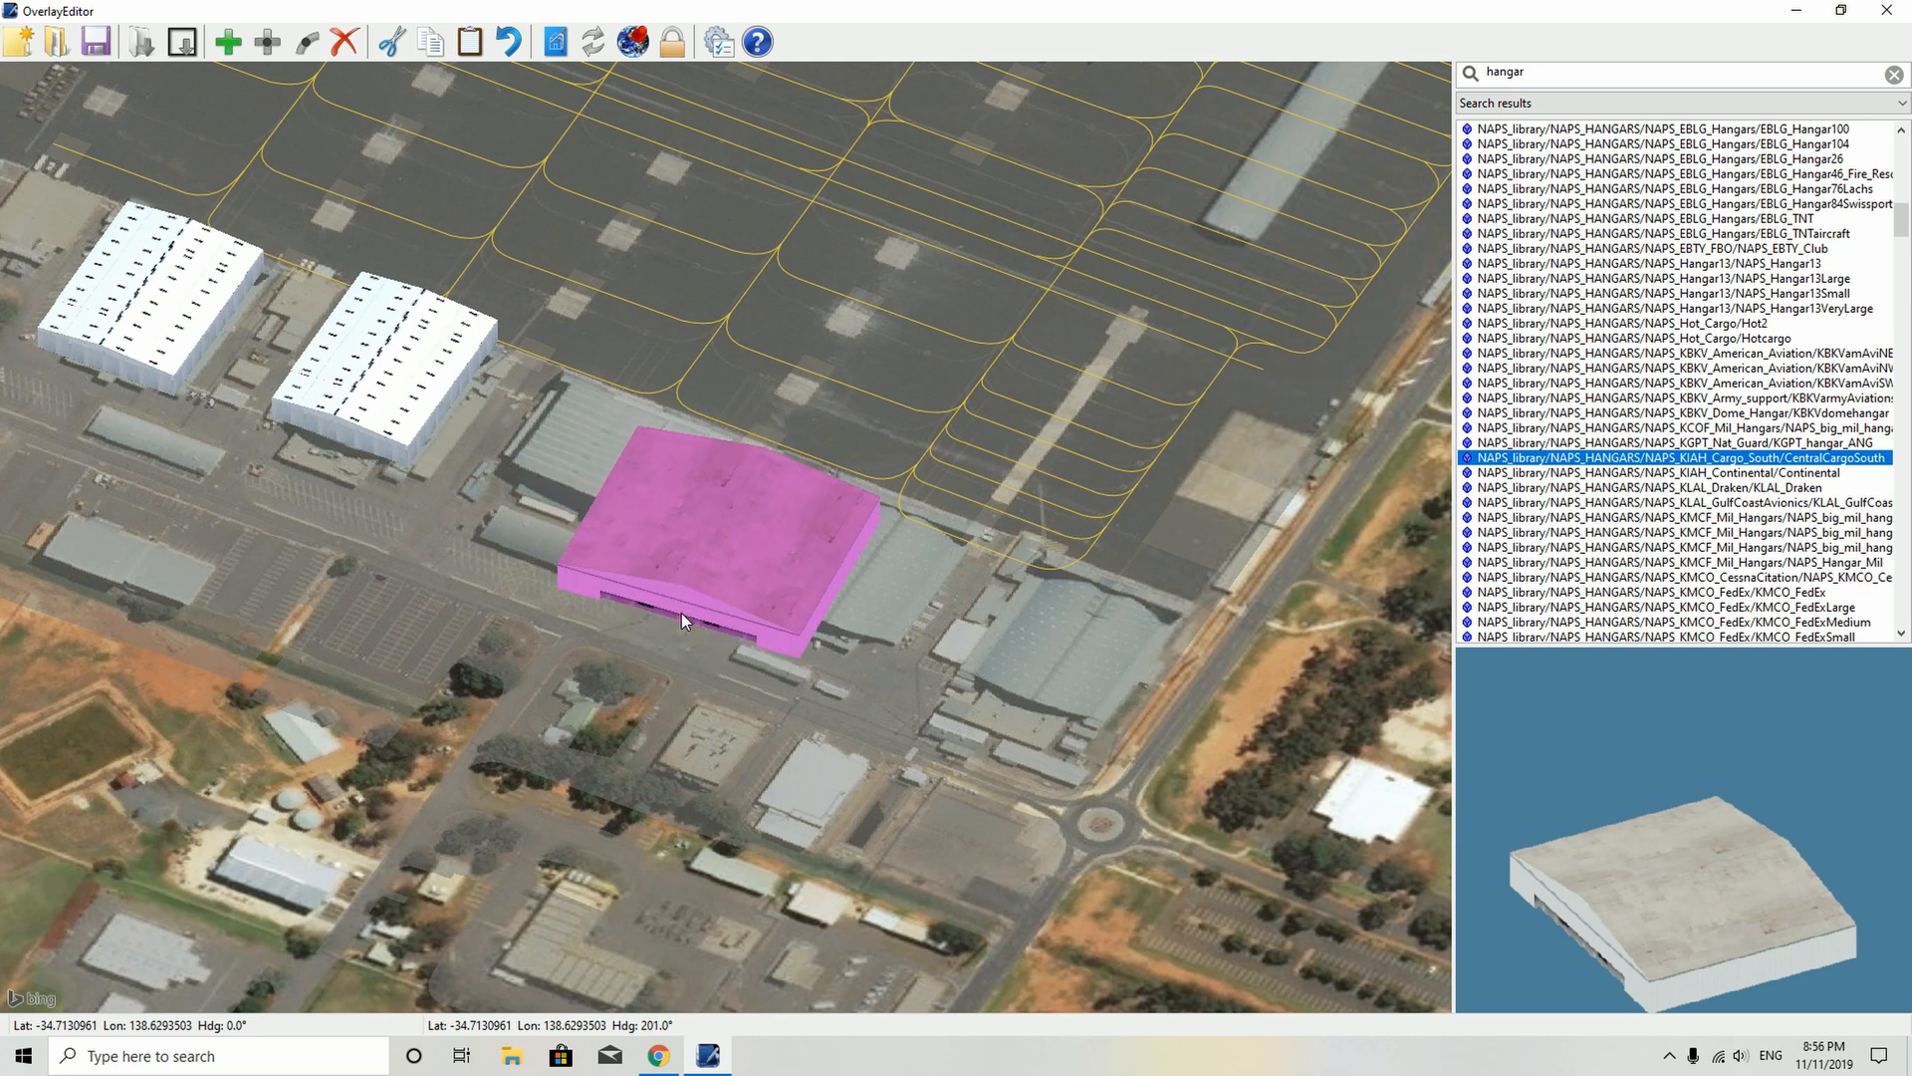
key(e)
key(e)
key(e)
key(e)
key(e)
key(e)
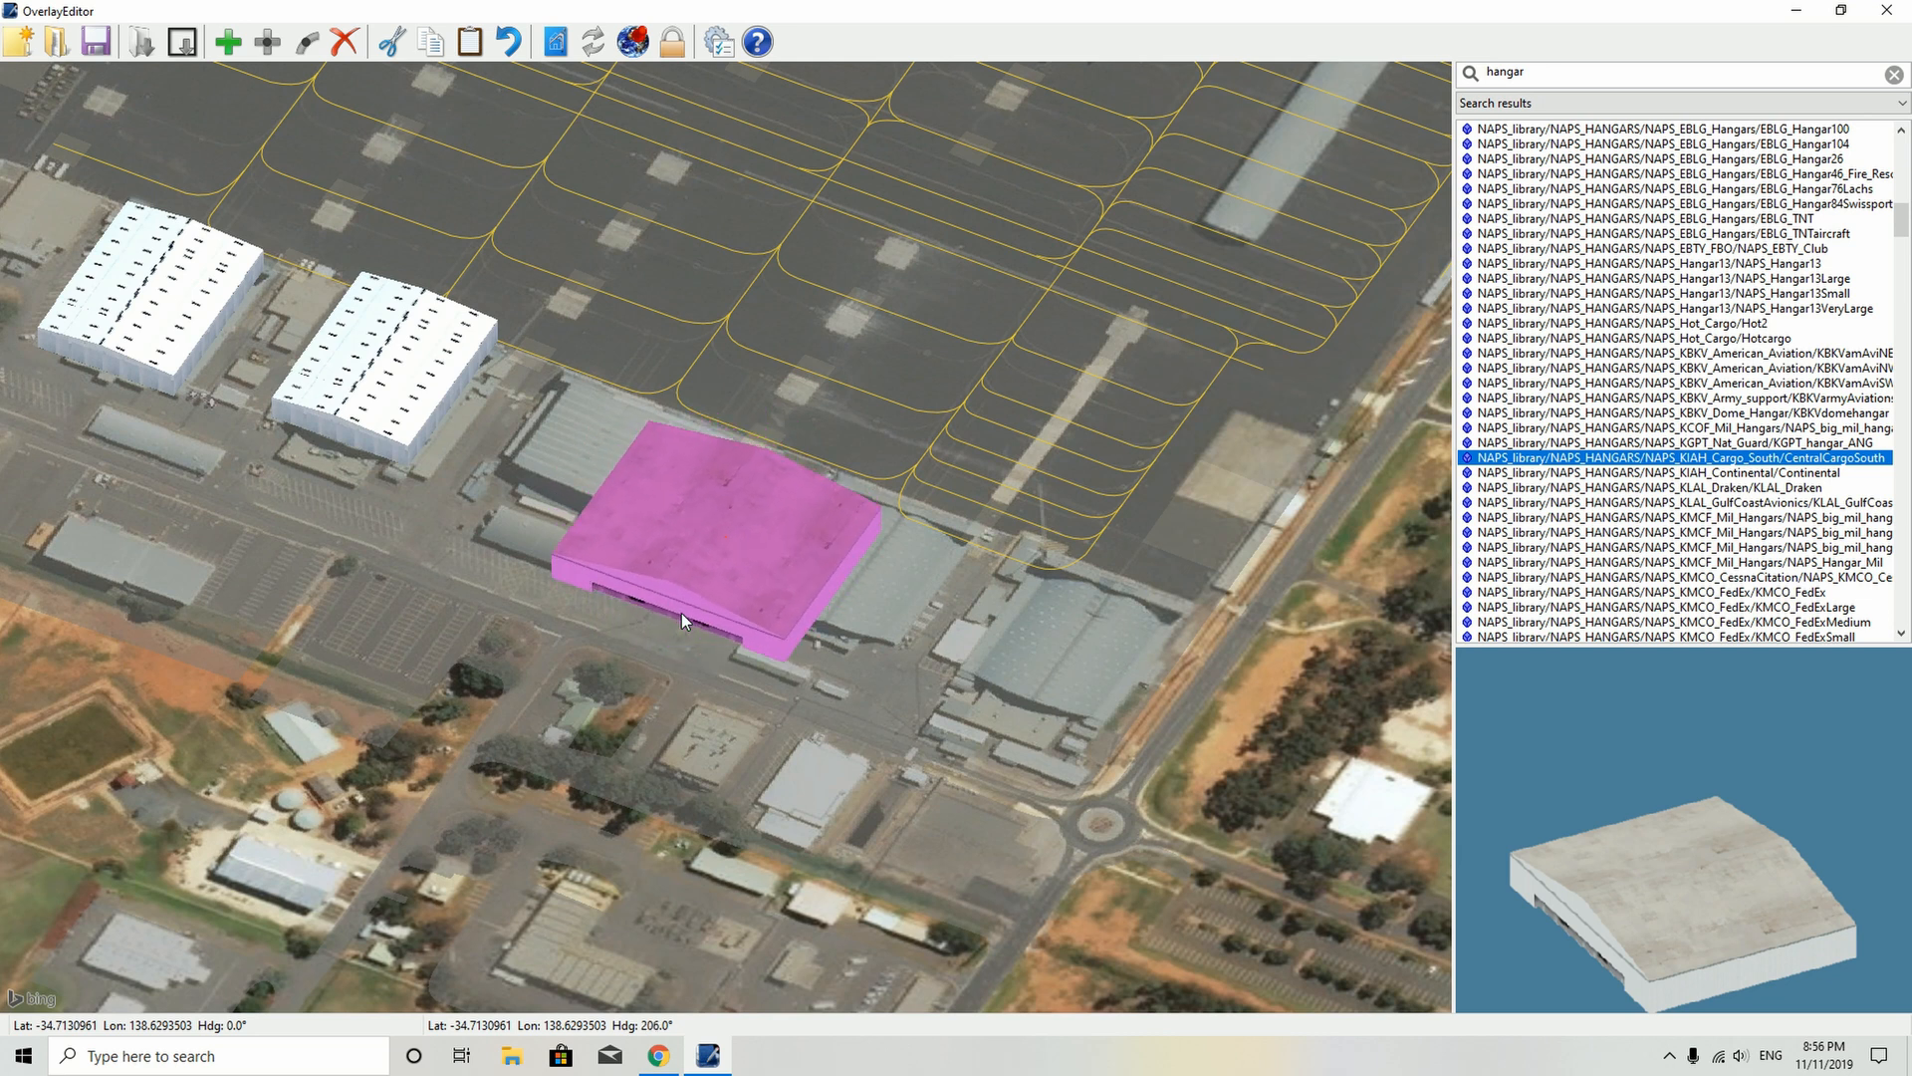
key(q)
key(q)
drag(737, 578, 632, 513)
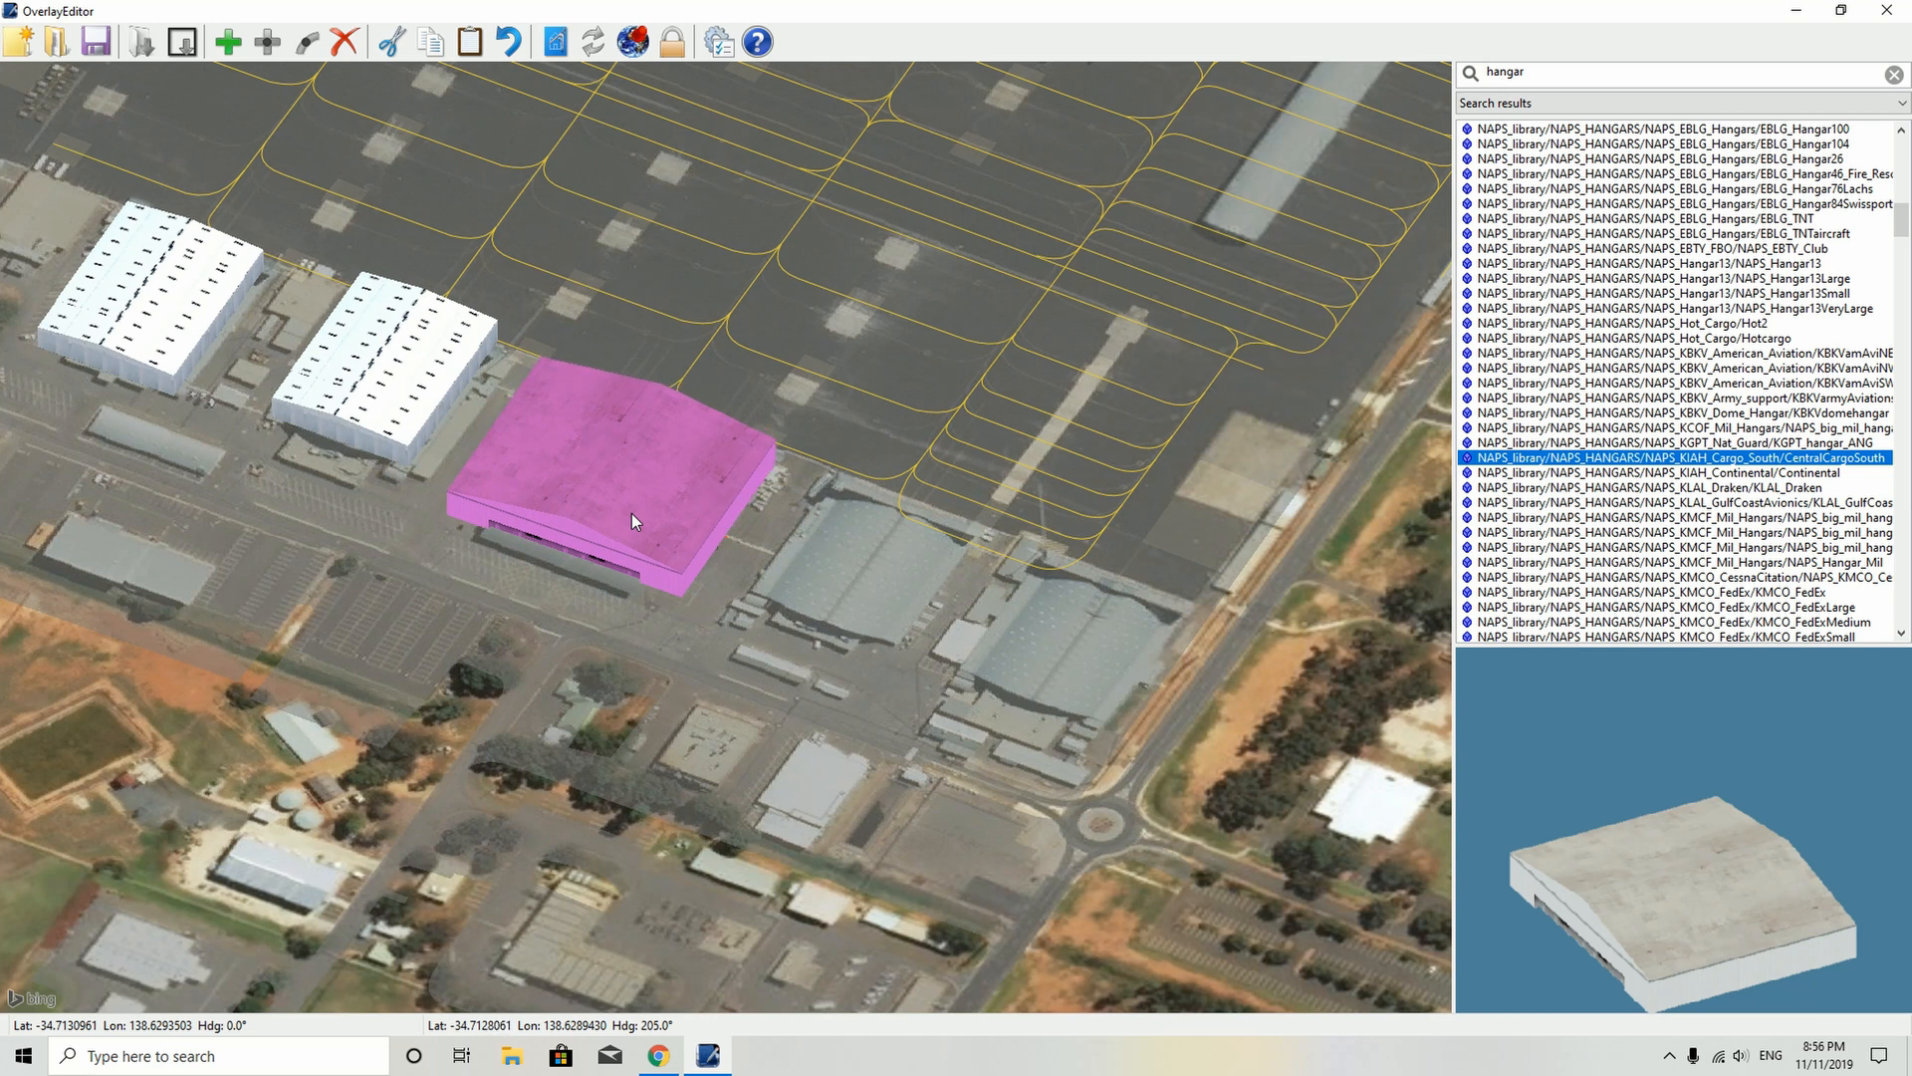
click(735, 570)
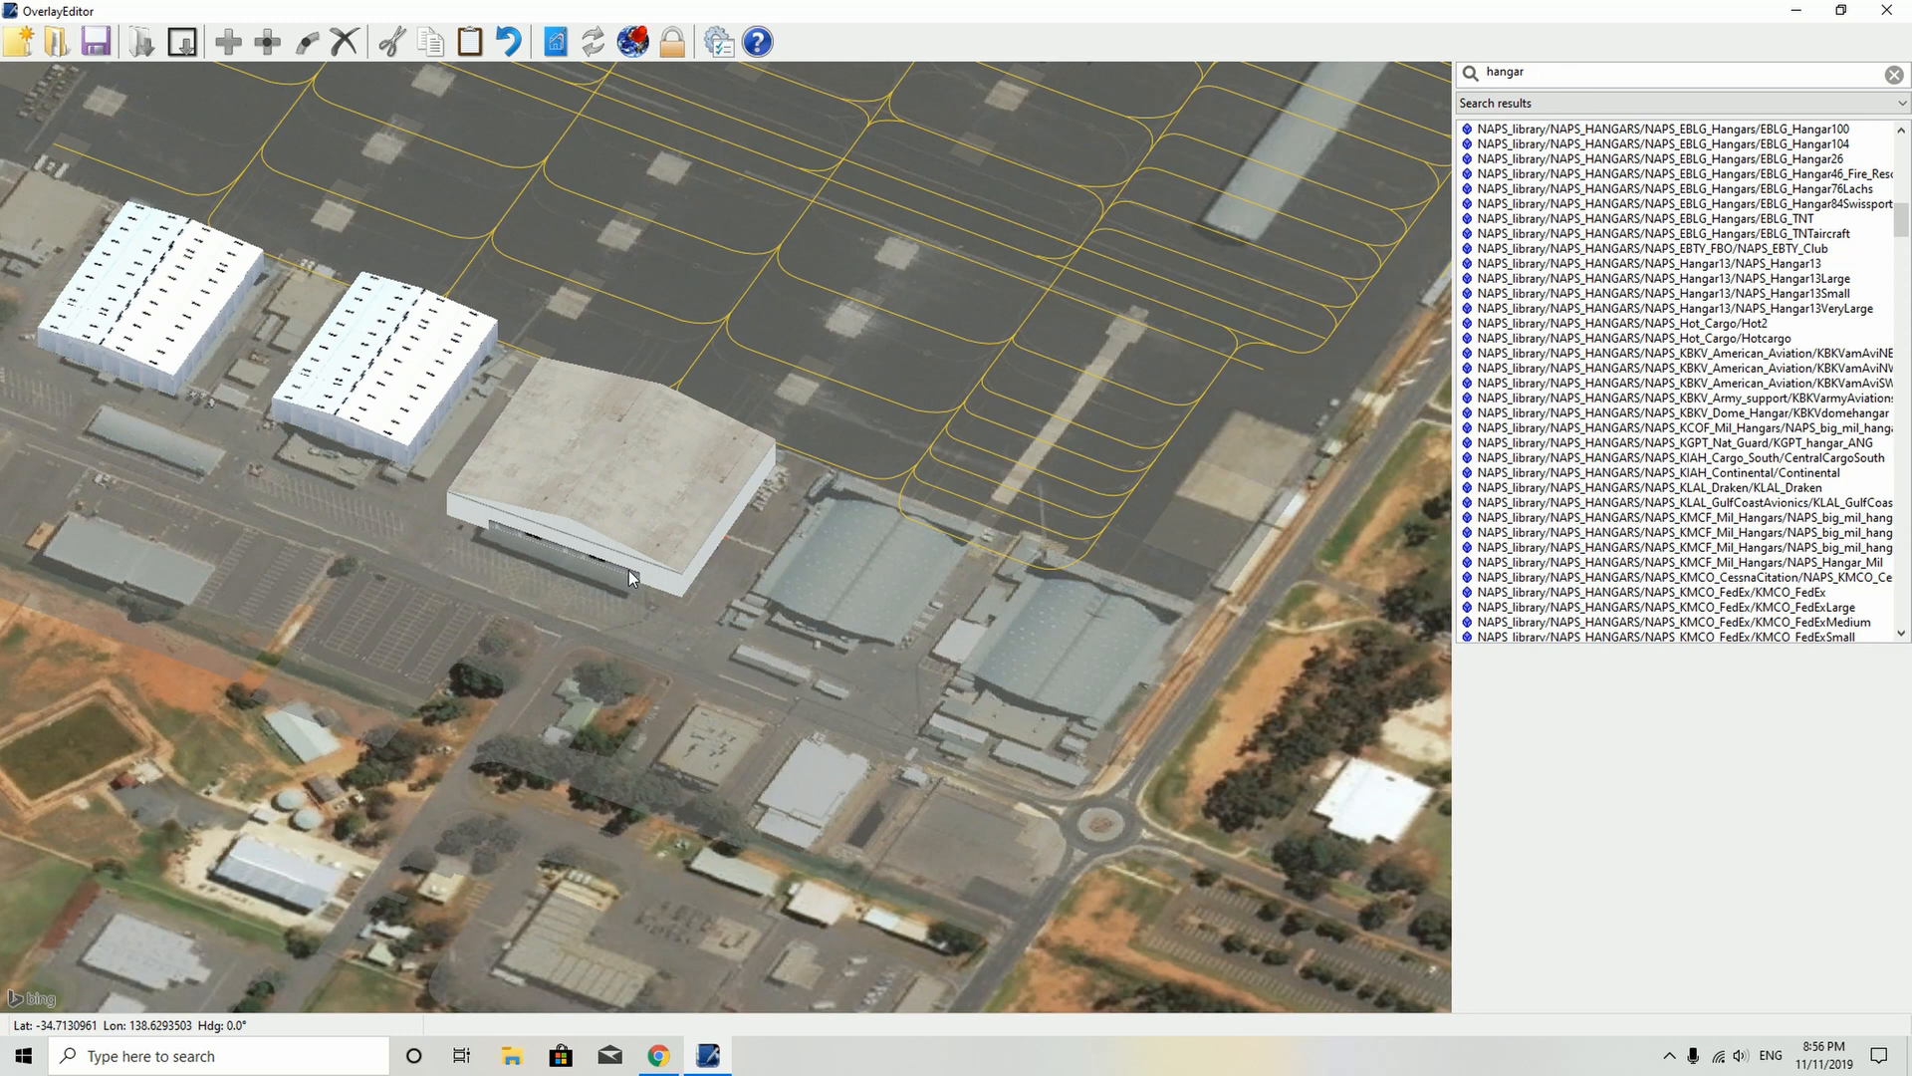
- Select both copies forming the white hangar beside CentralCargoSouth and shift them slightly back from the apron edge
key(Right)
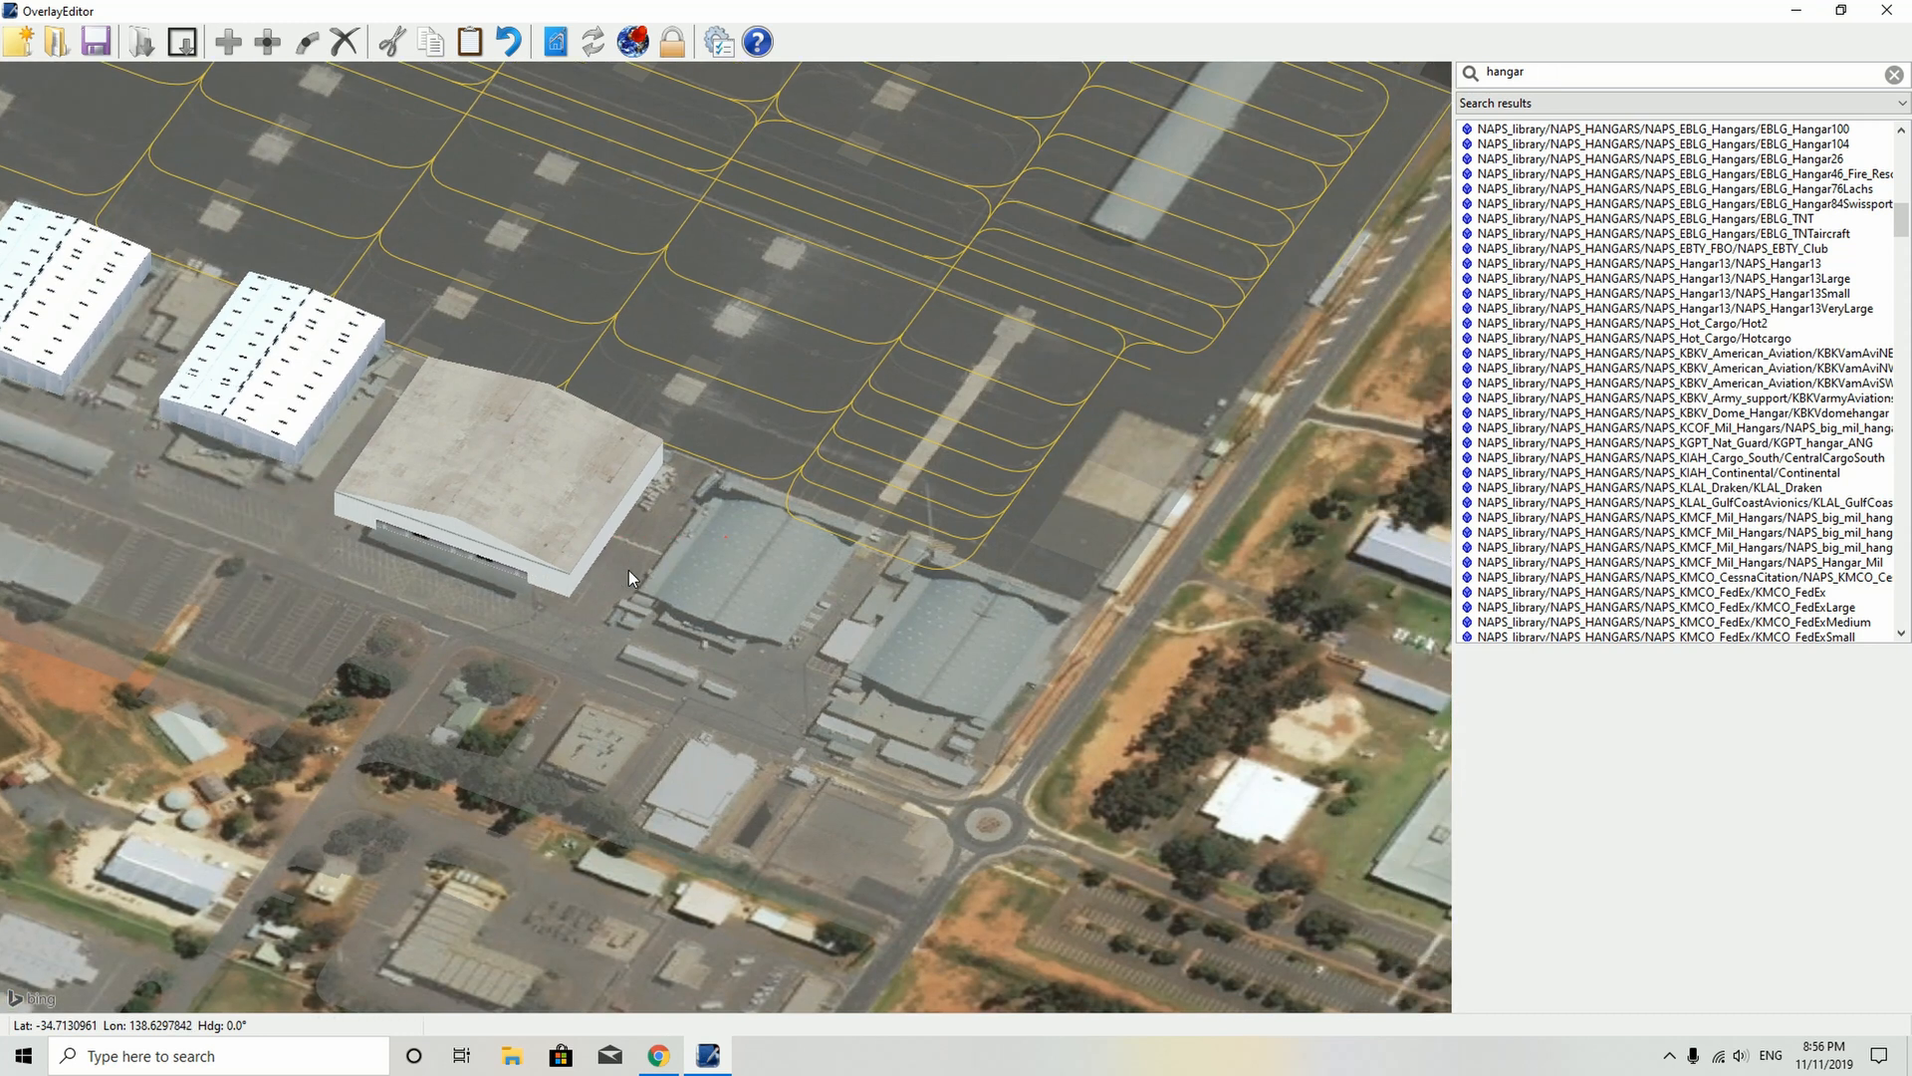
key(ctrl+Left)
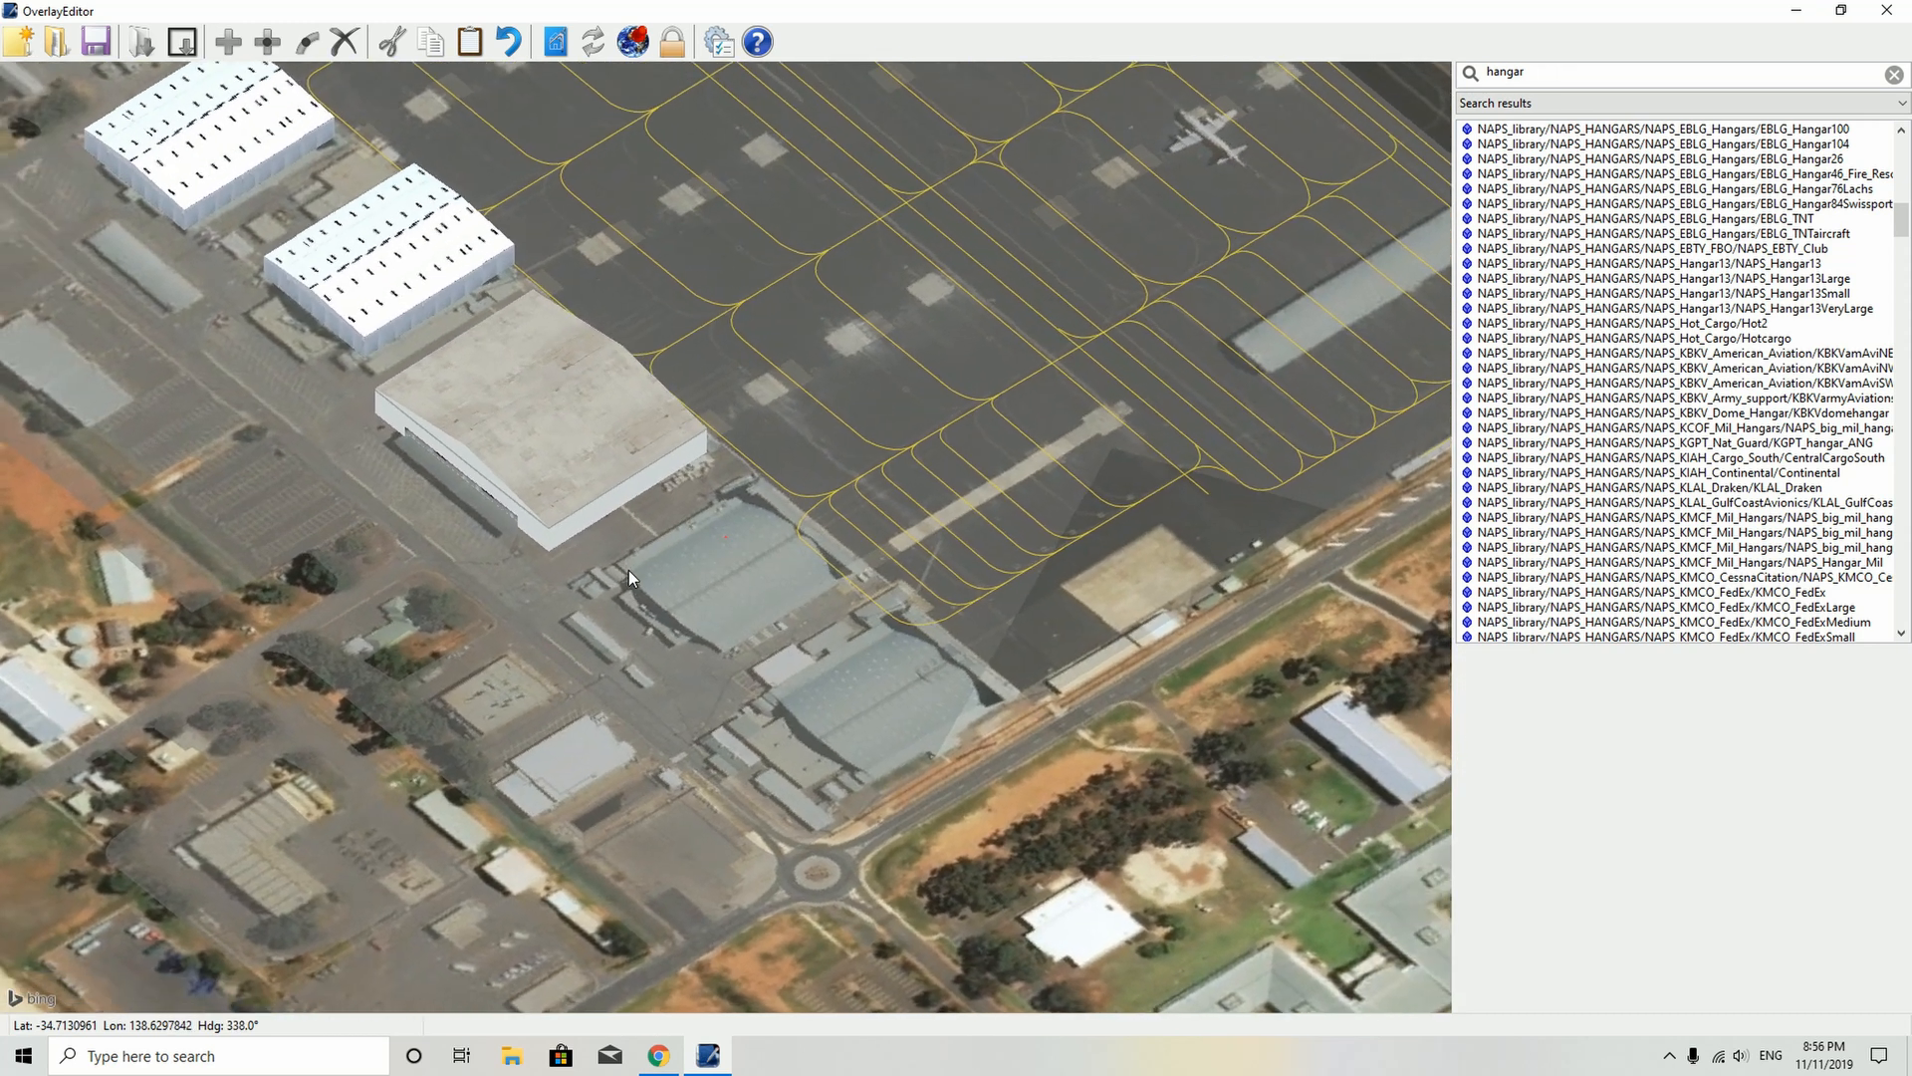
key(ctrl+Left)
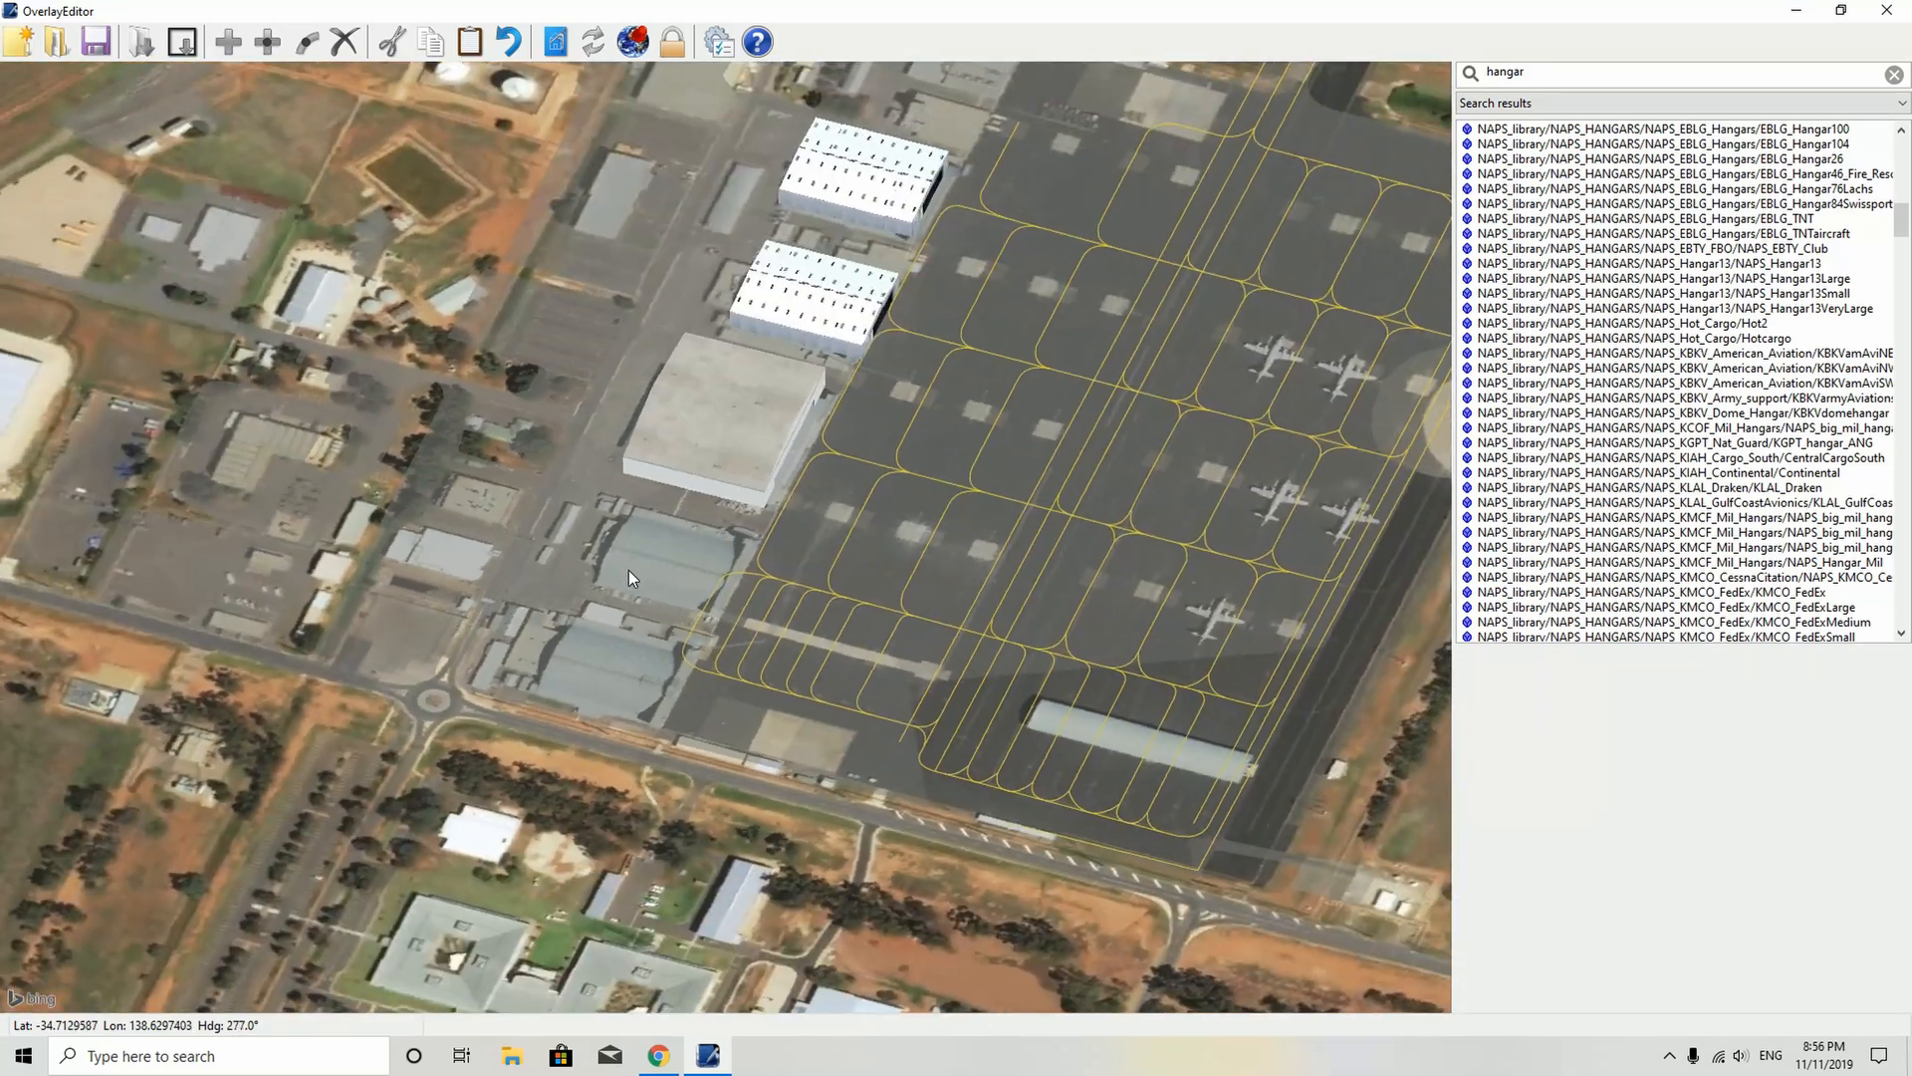
key(ctrl+Left)
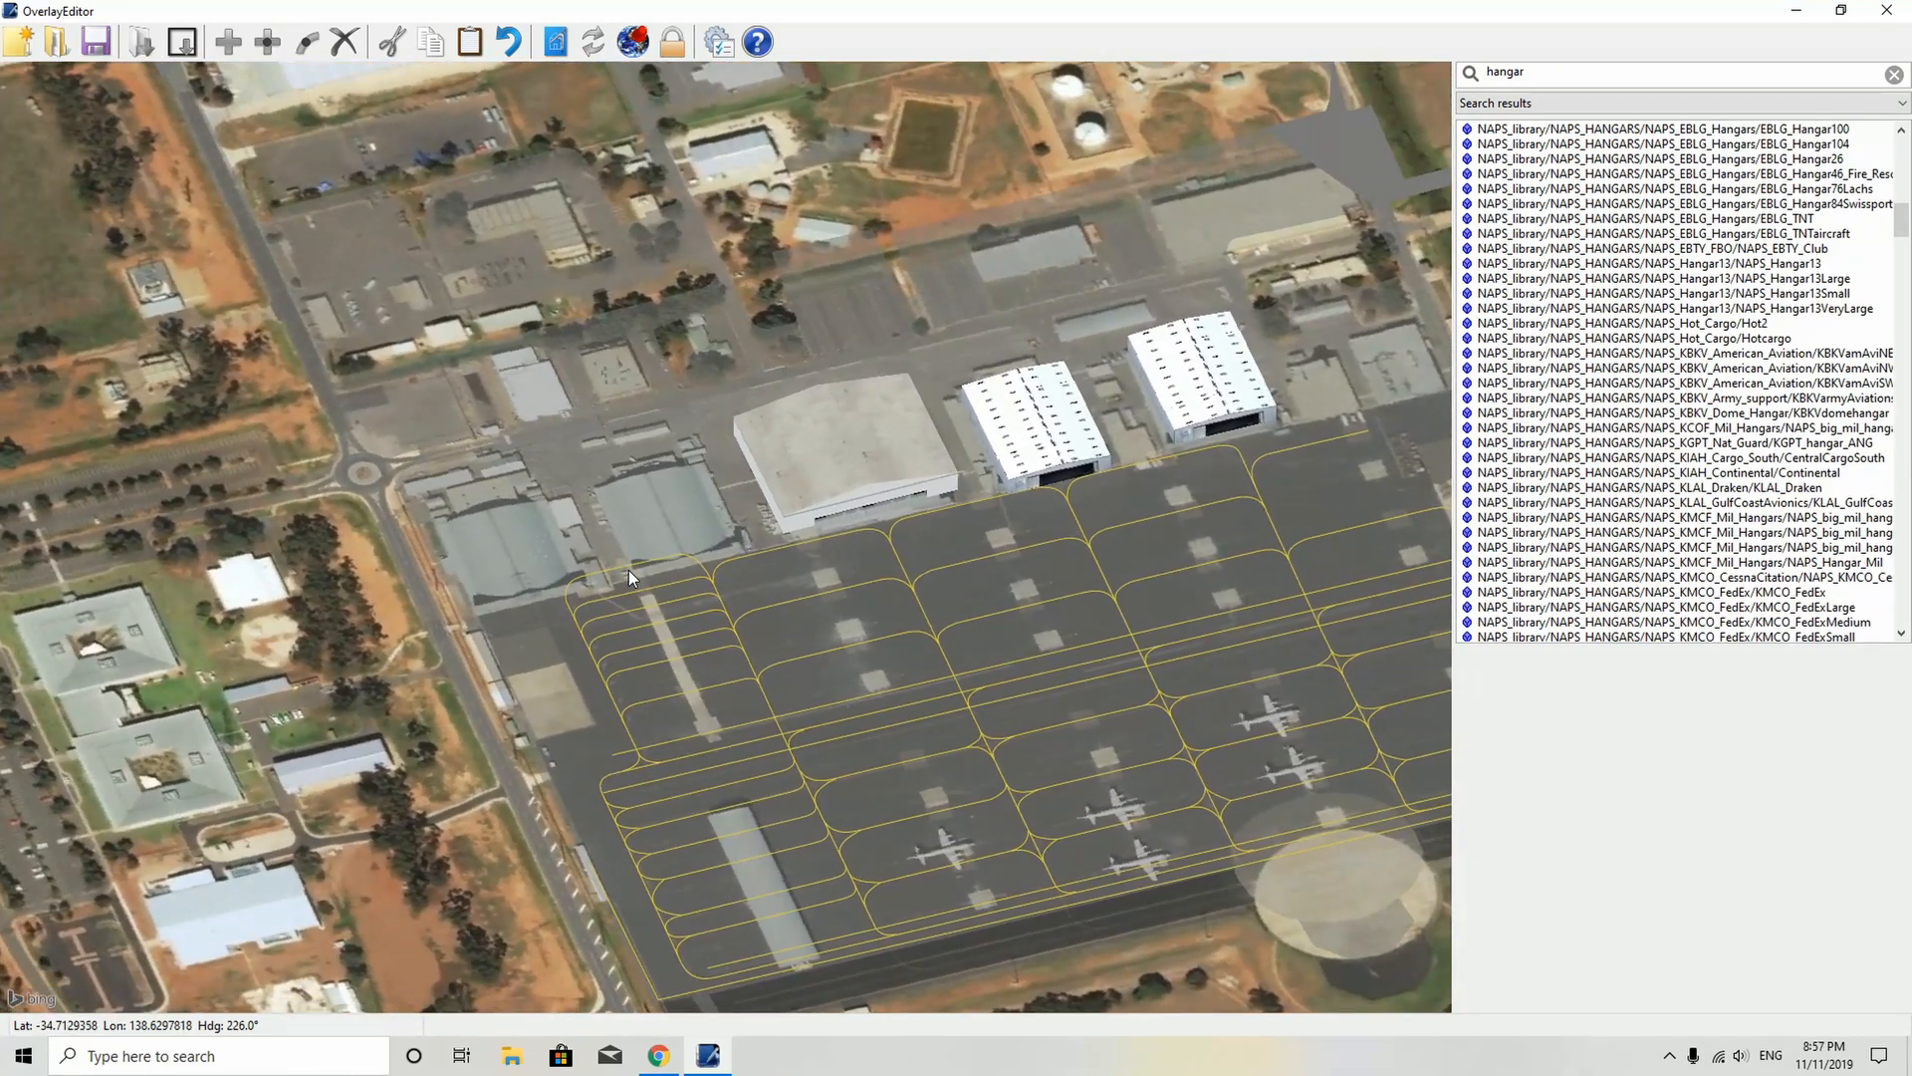
key(ctrl+Left)
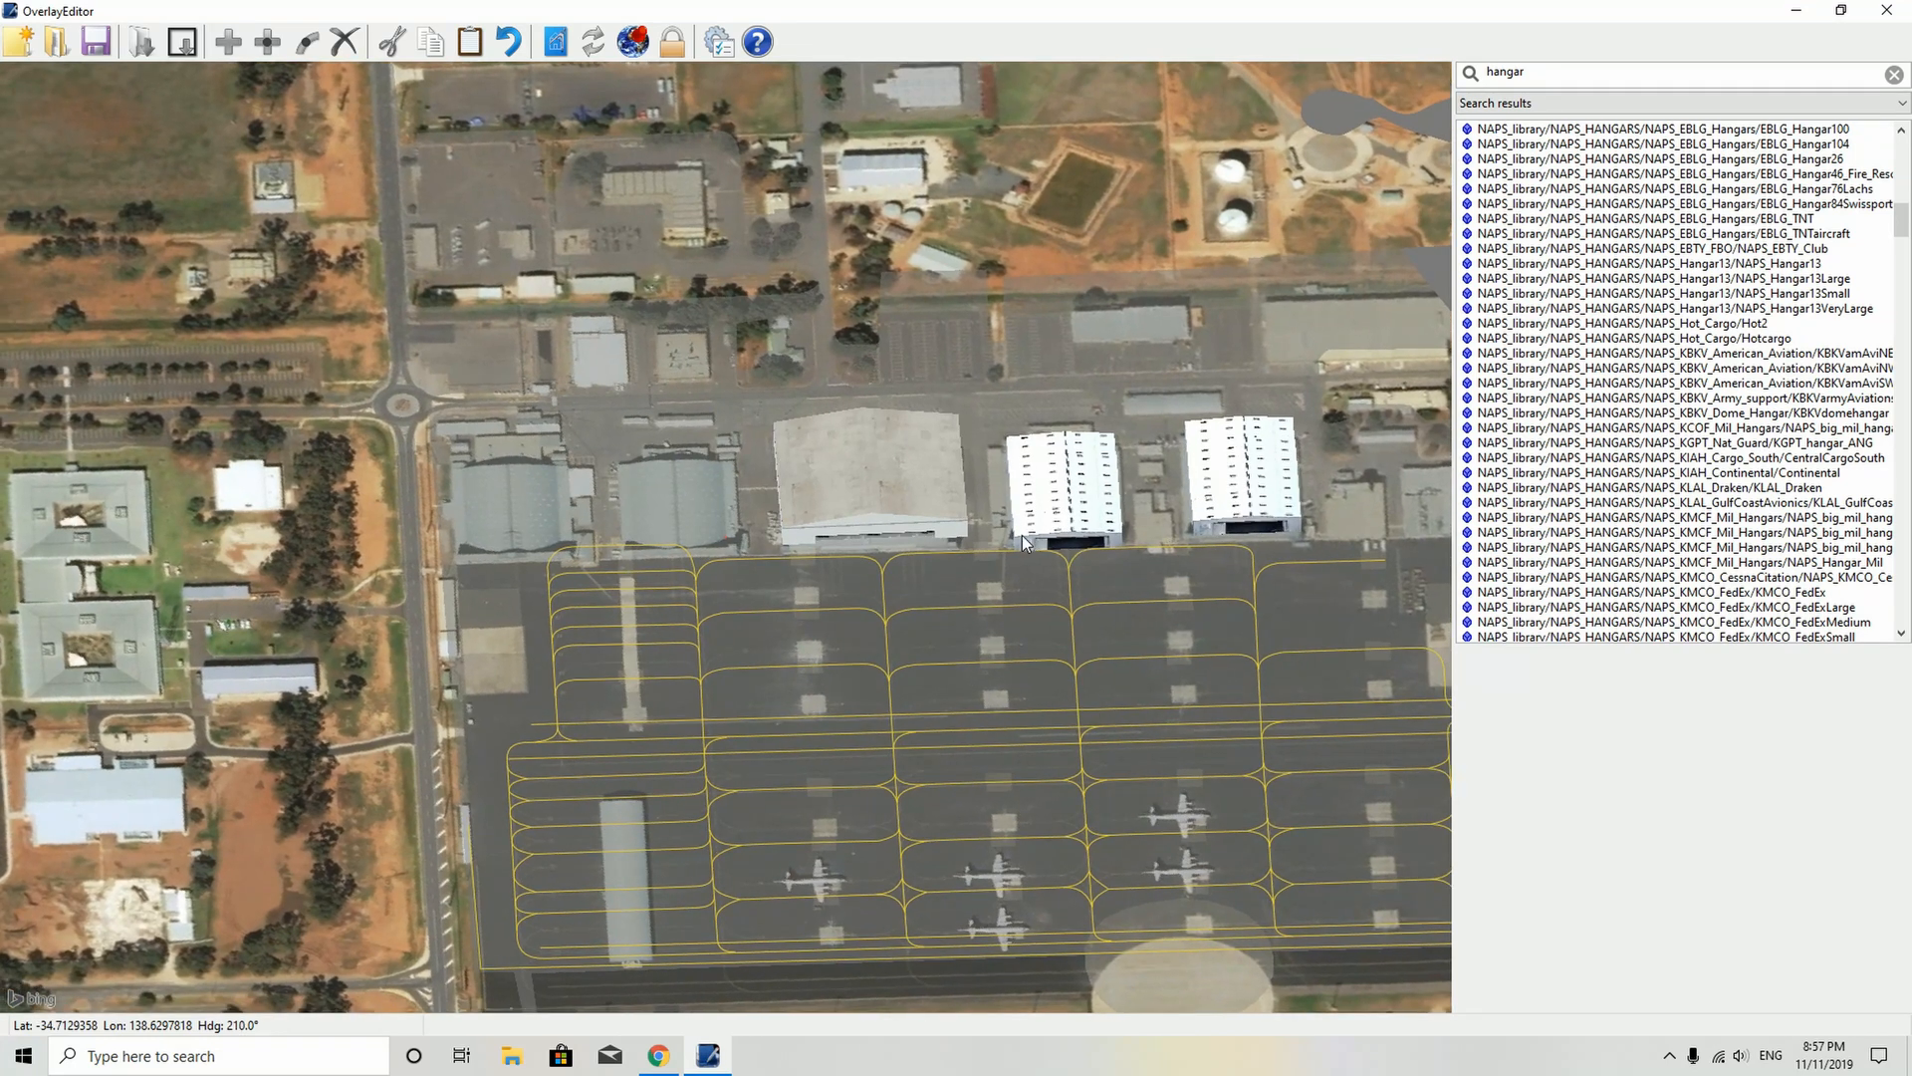
click(1056, 525)
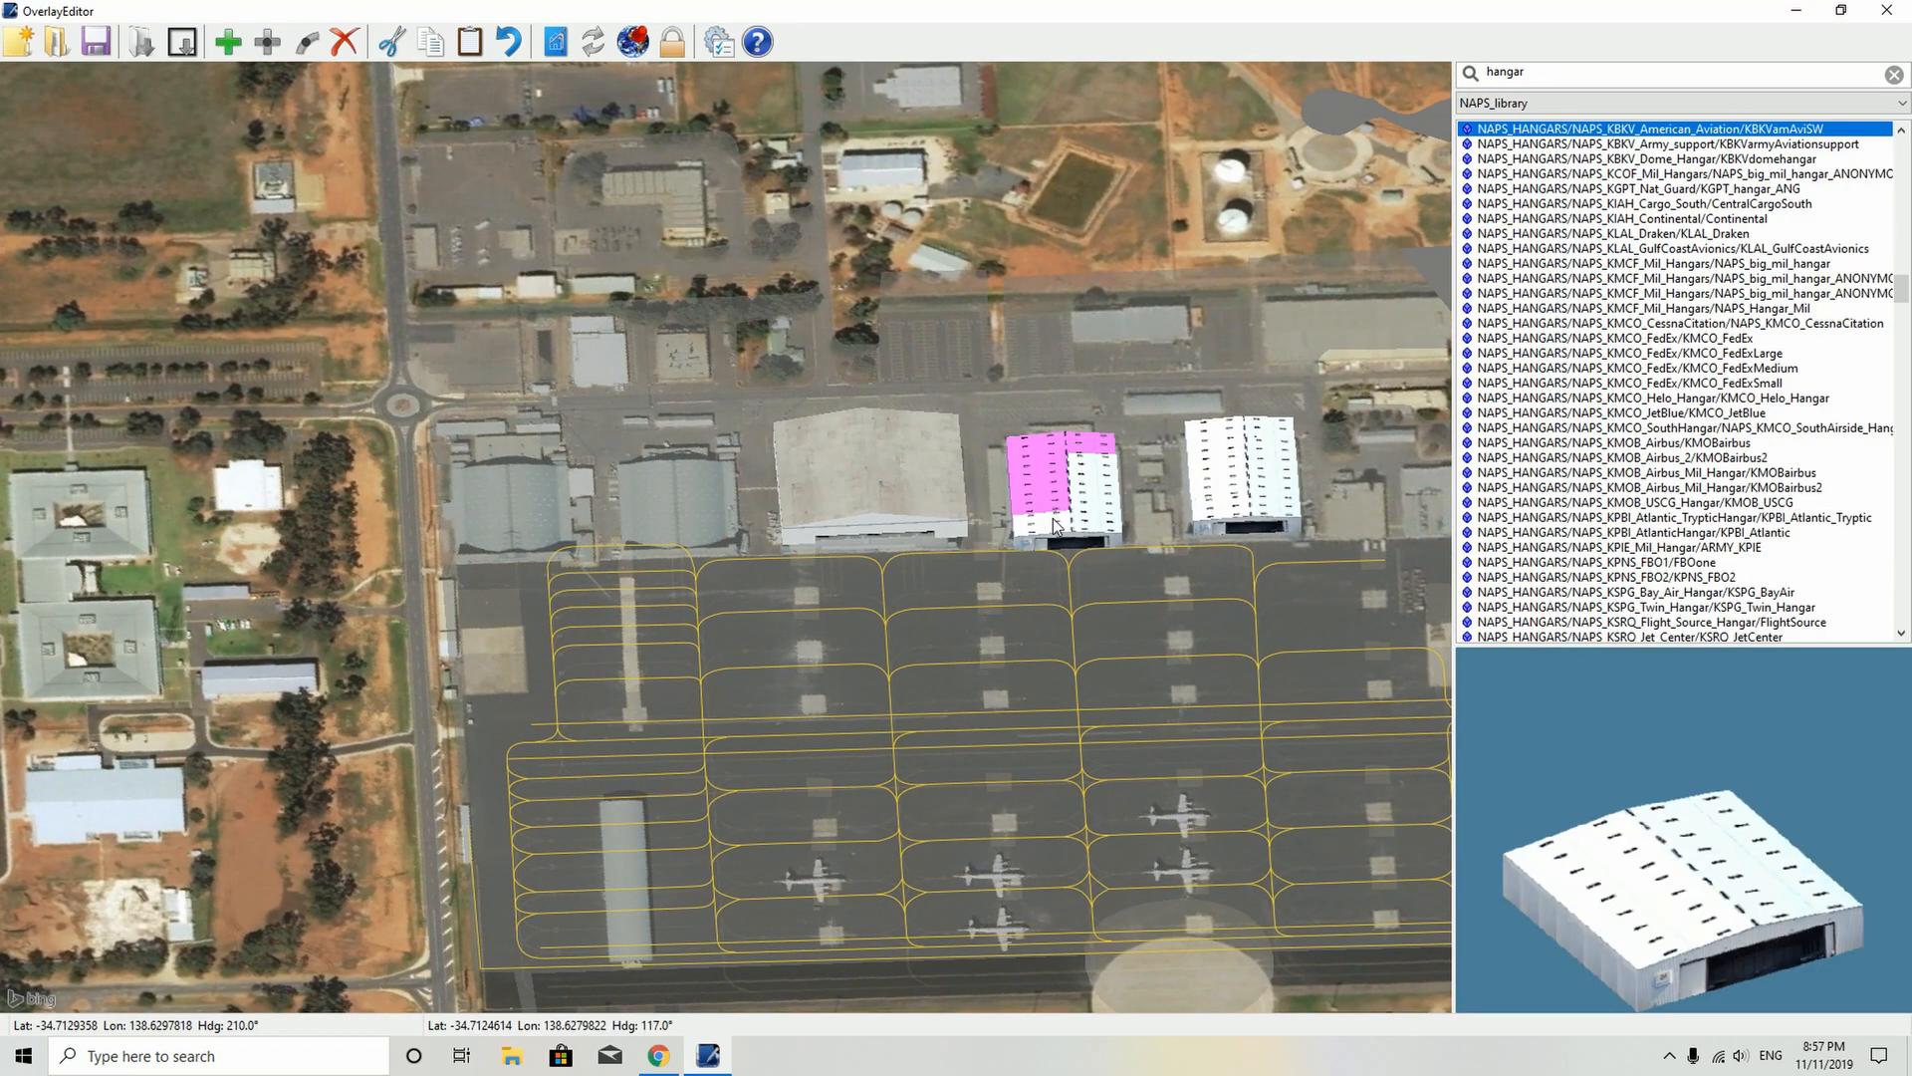
ctrl+click(1070, 532)
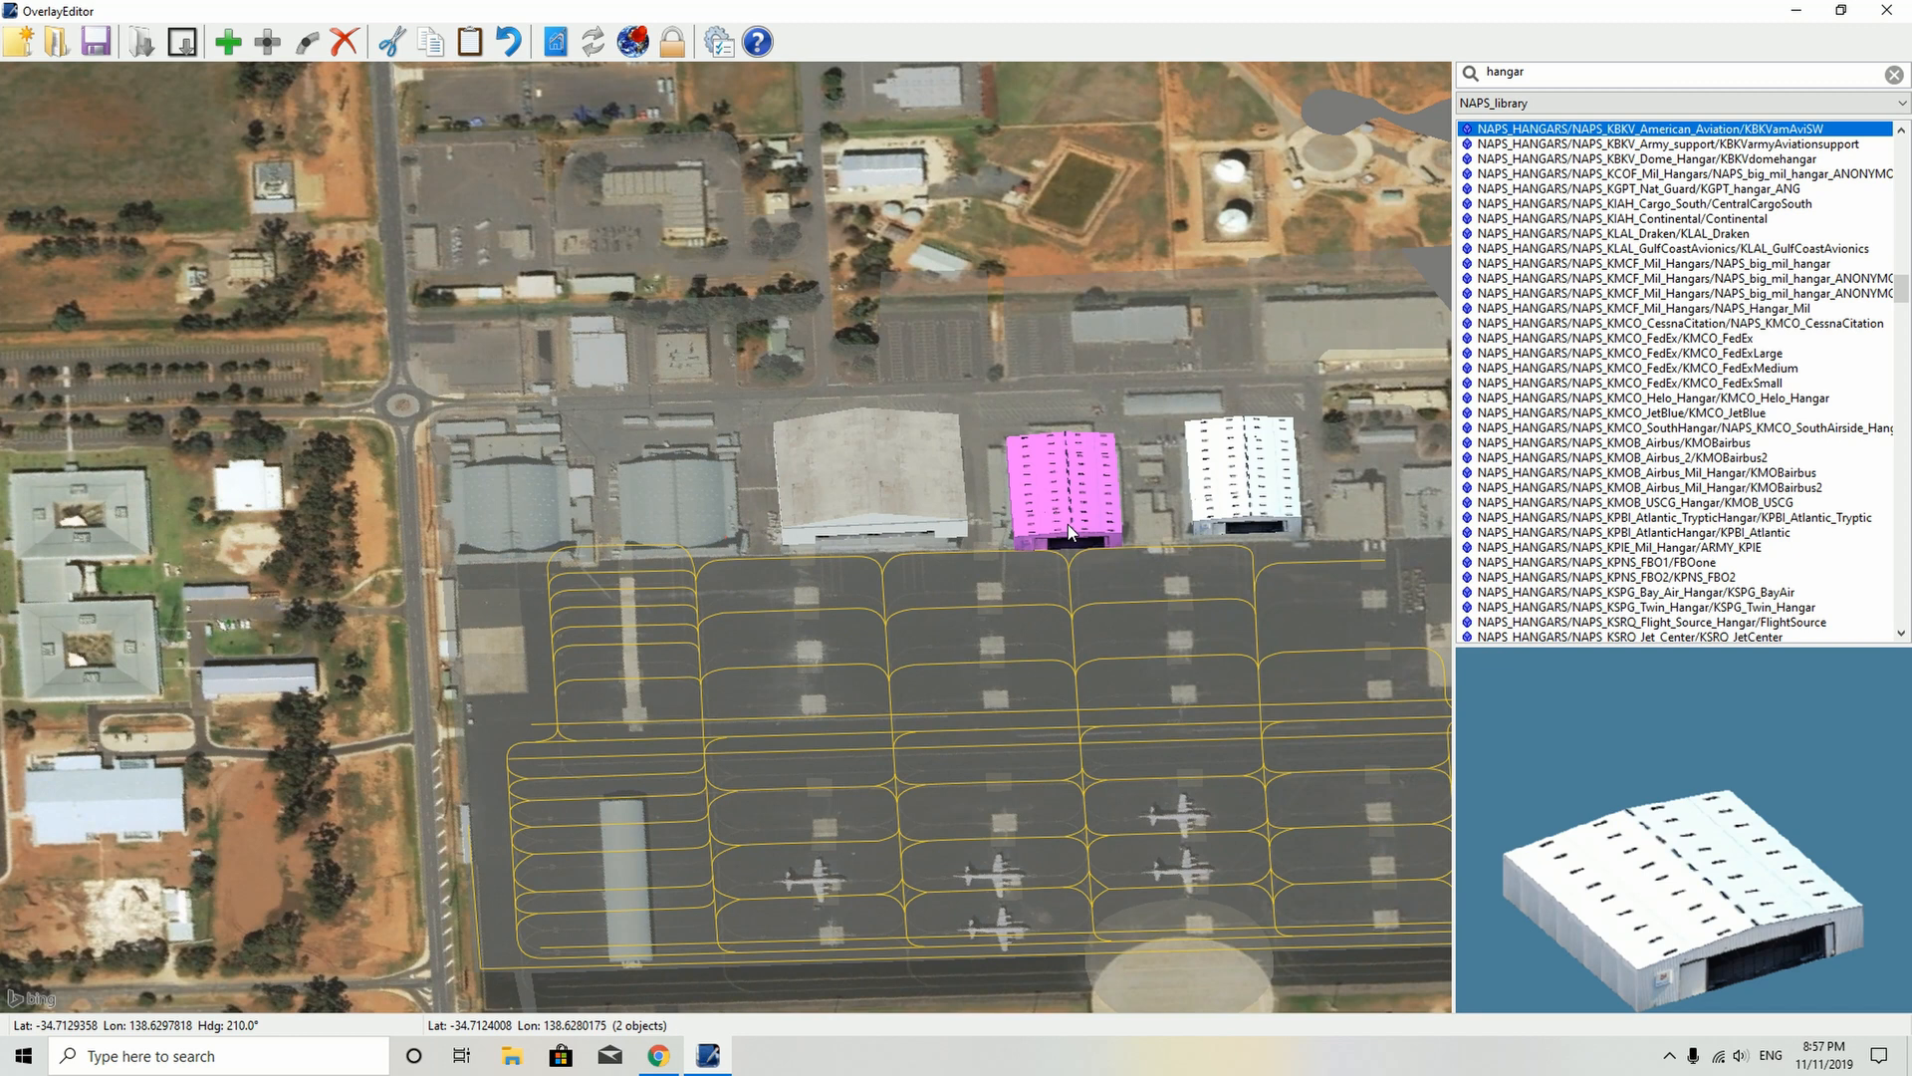
ctrl+click(1068, 523)
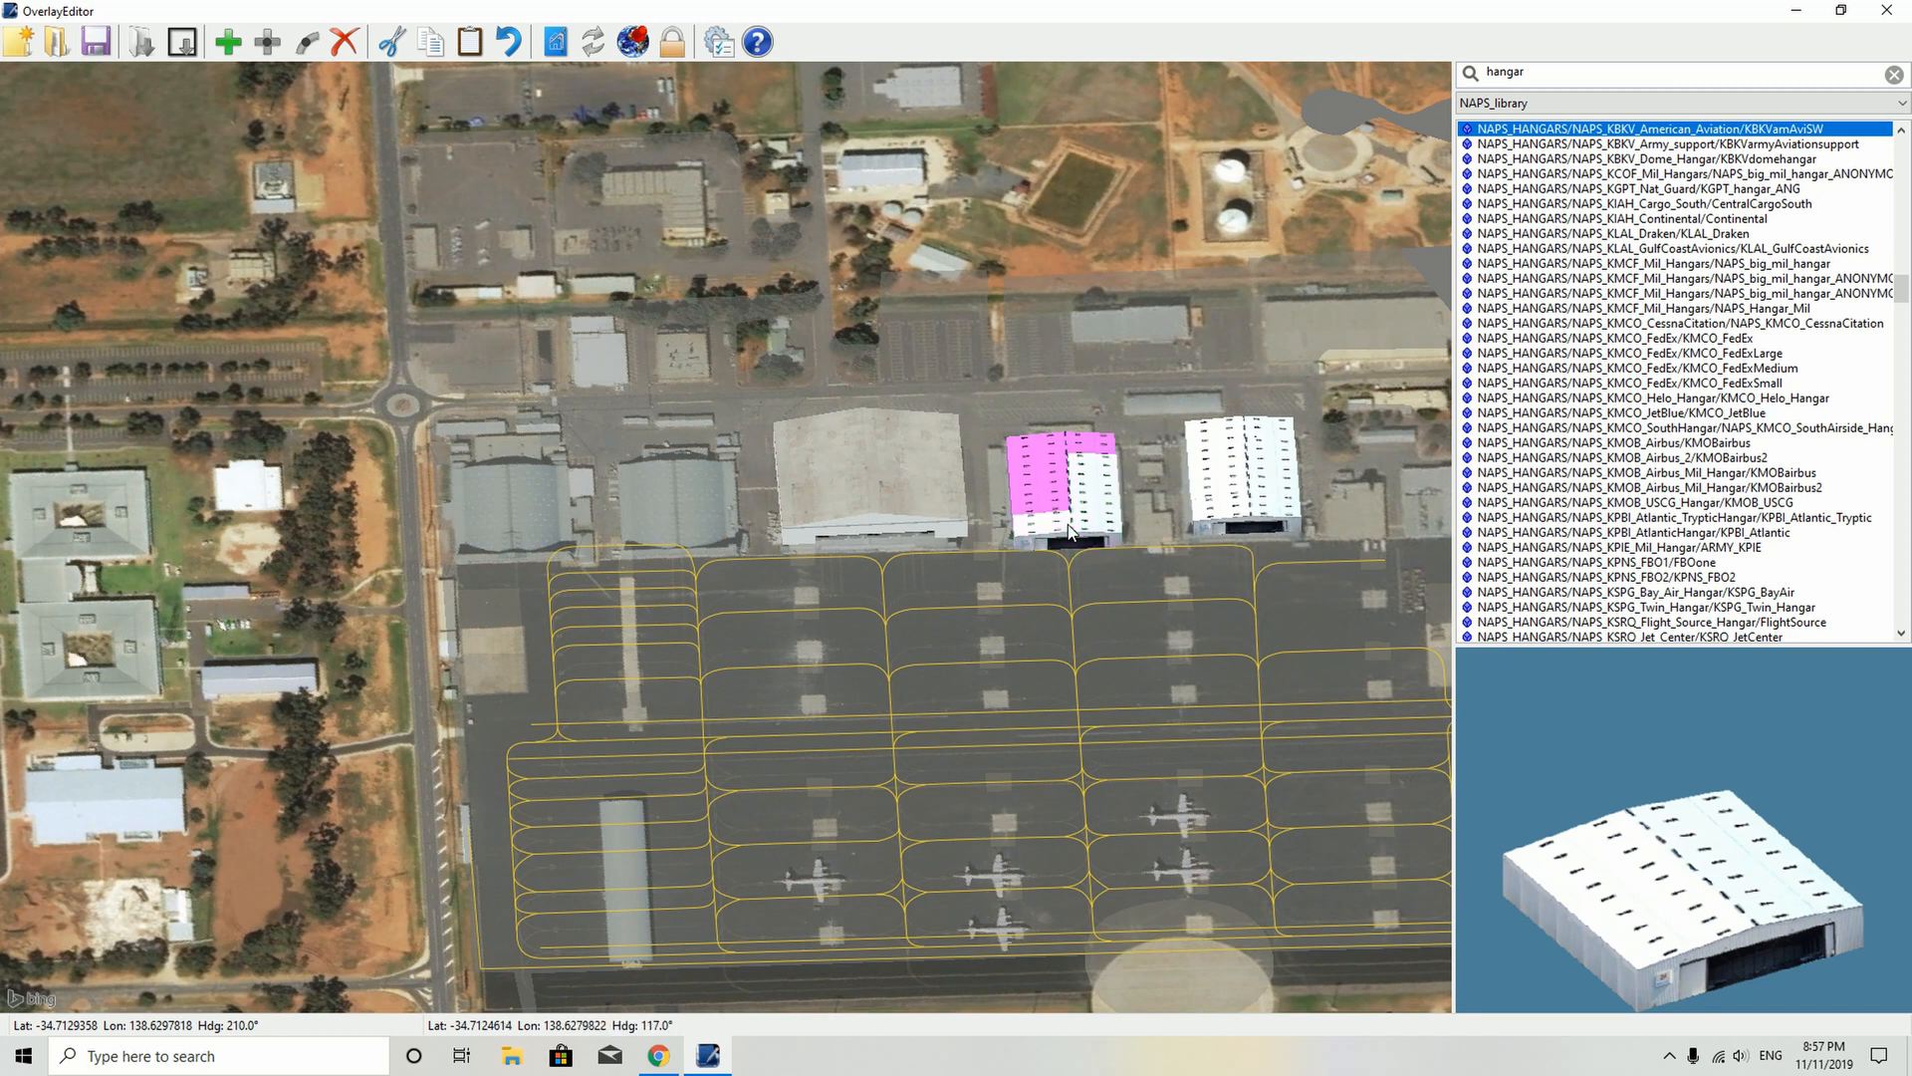
ctrl+click(1068, 523)
drag(1067, 523, 1057, 512)
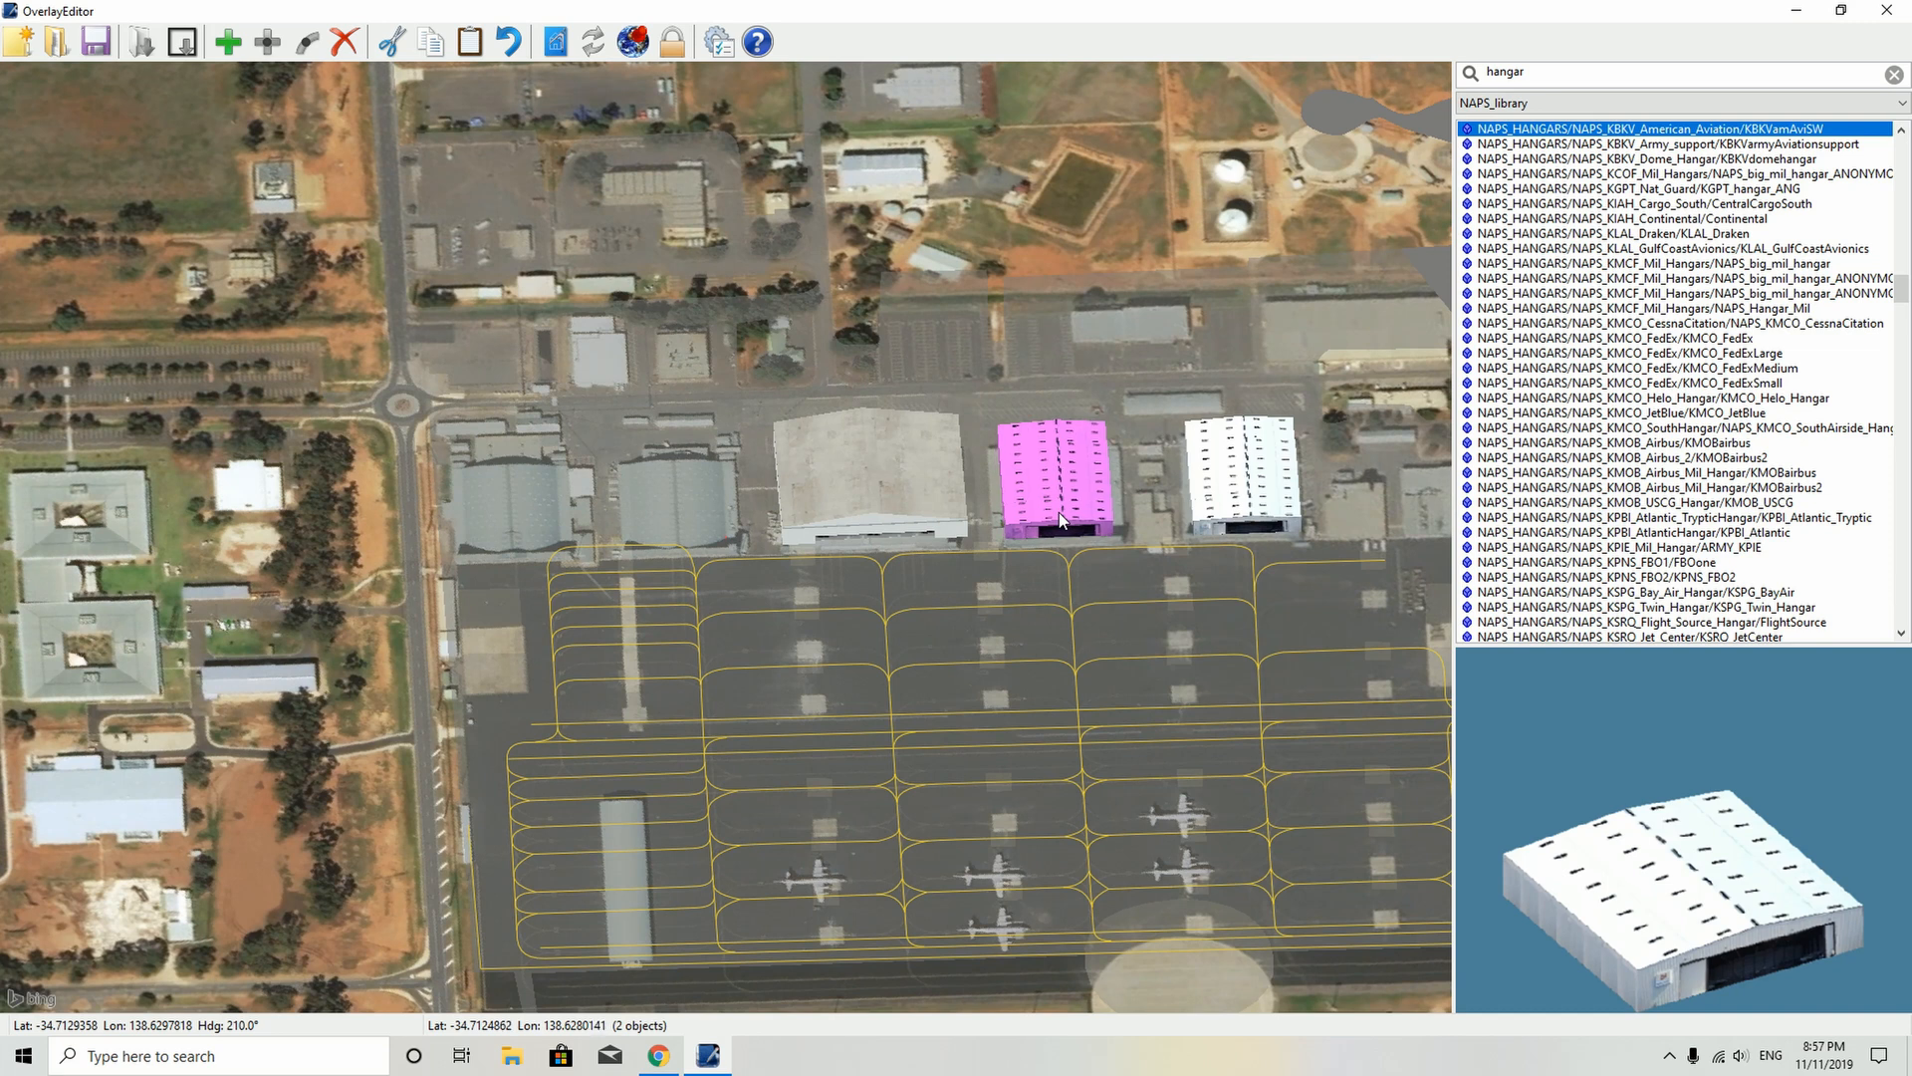
- Fine-tune the CentralCargoSouth hangar's heading and position to line up with the hangar row, then deselect it
click(881, 500)
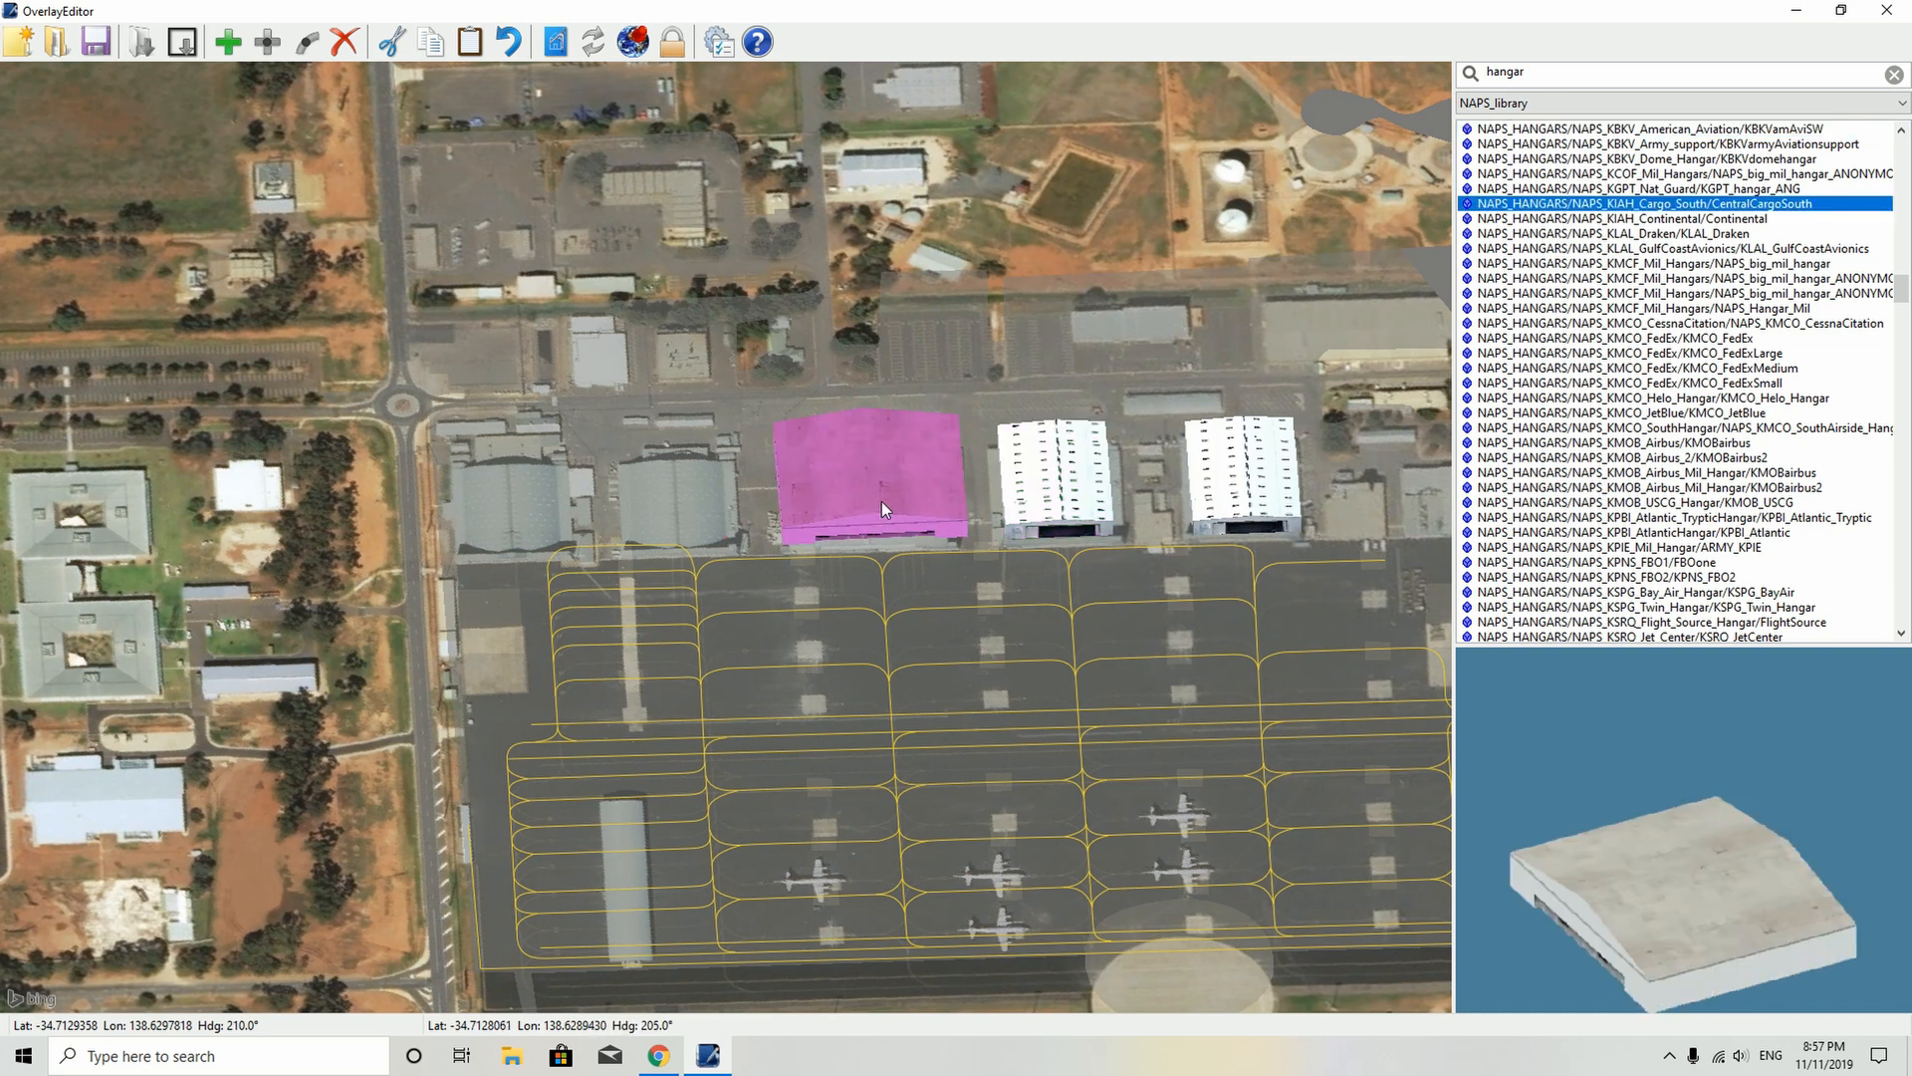
key(e)
key(e)
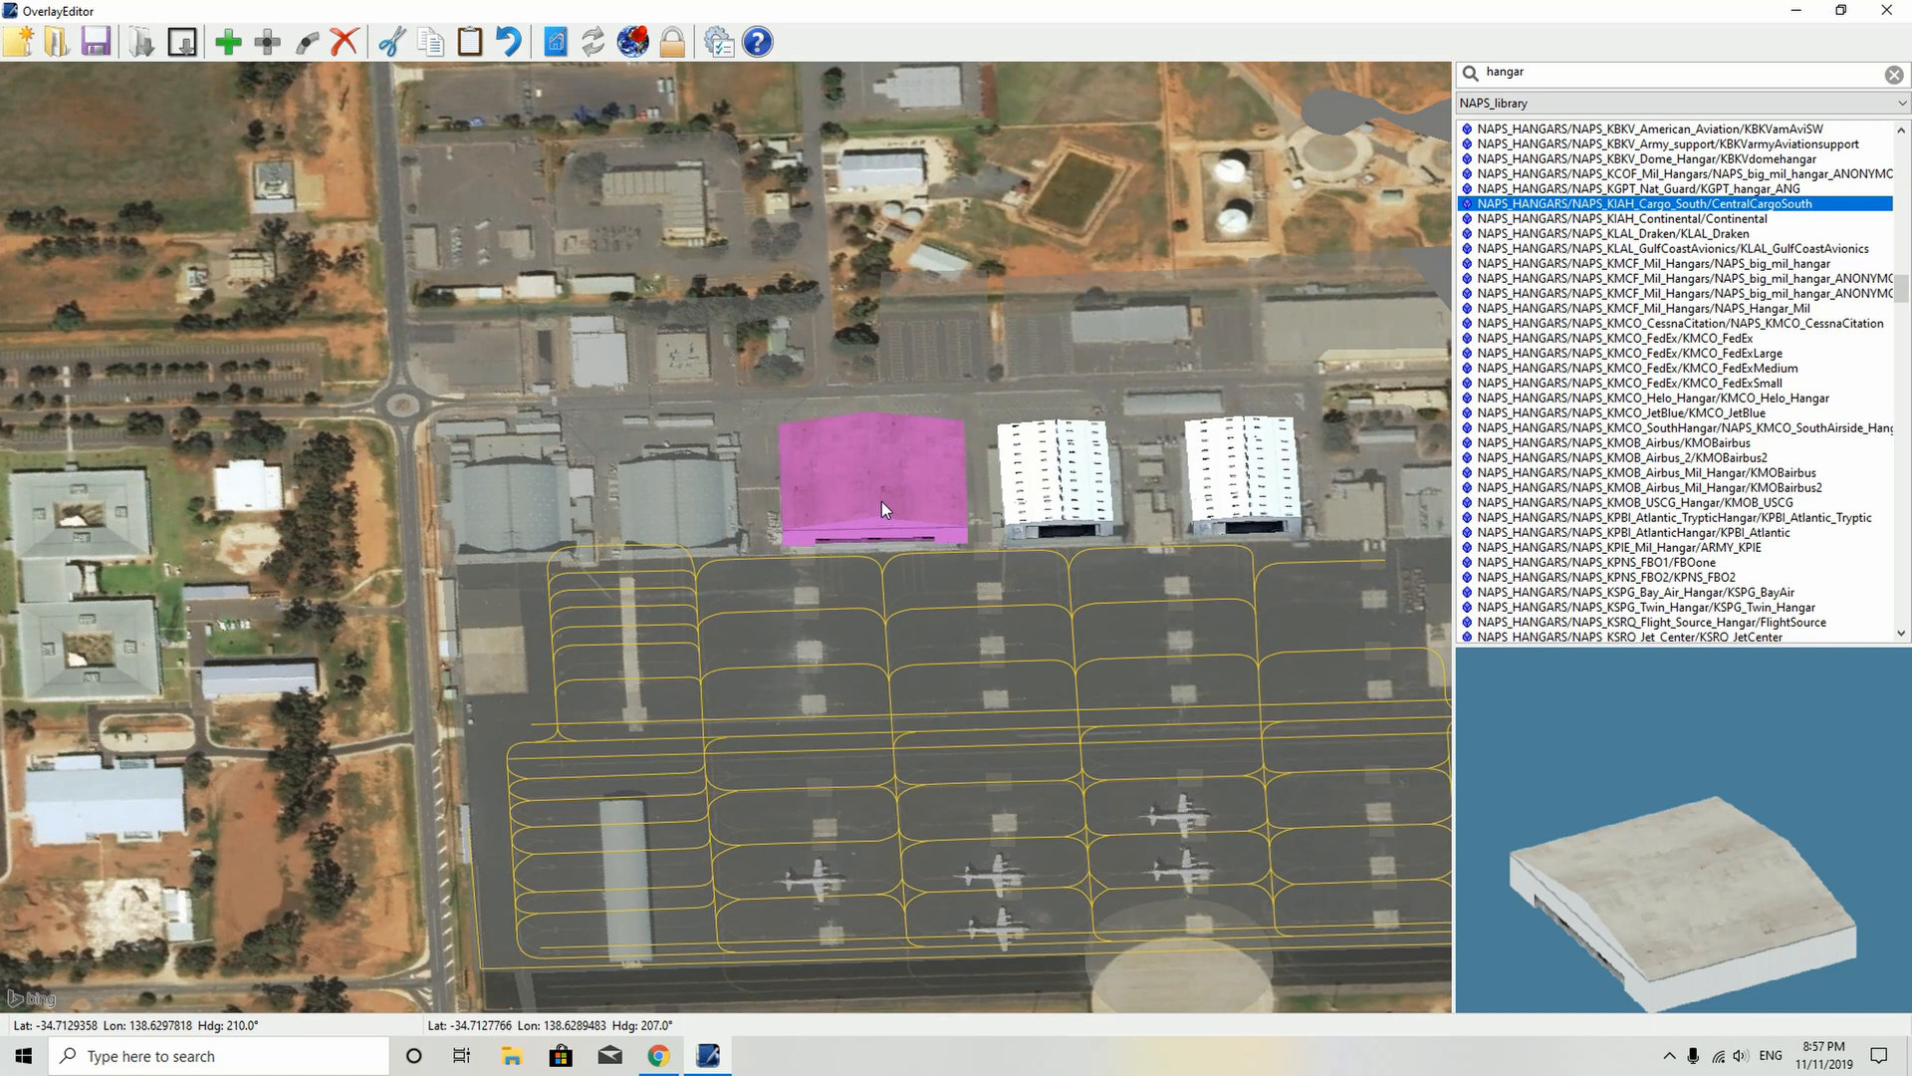
key(q)
key(Down)
click(689, 506)
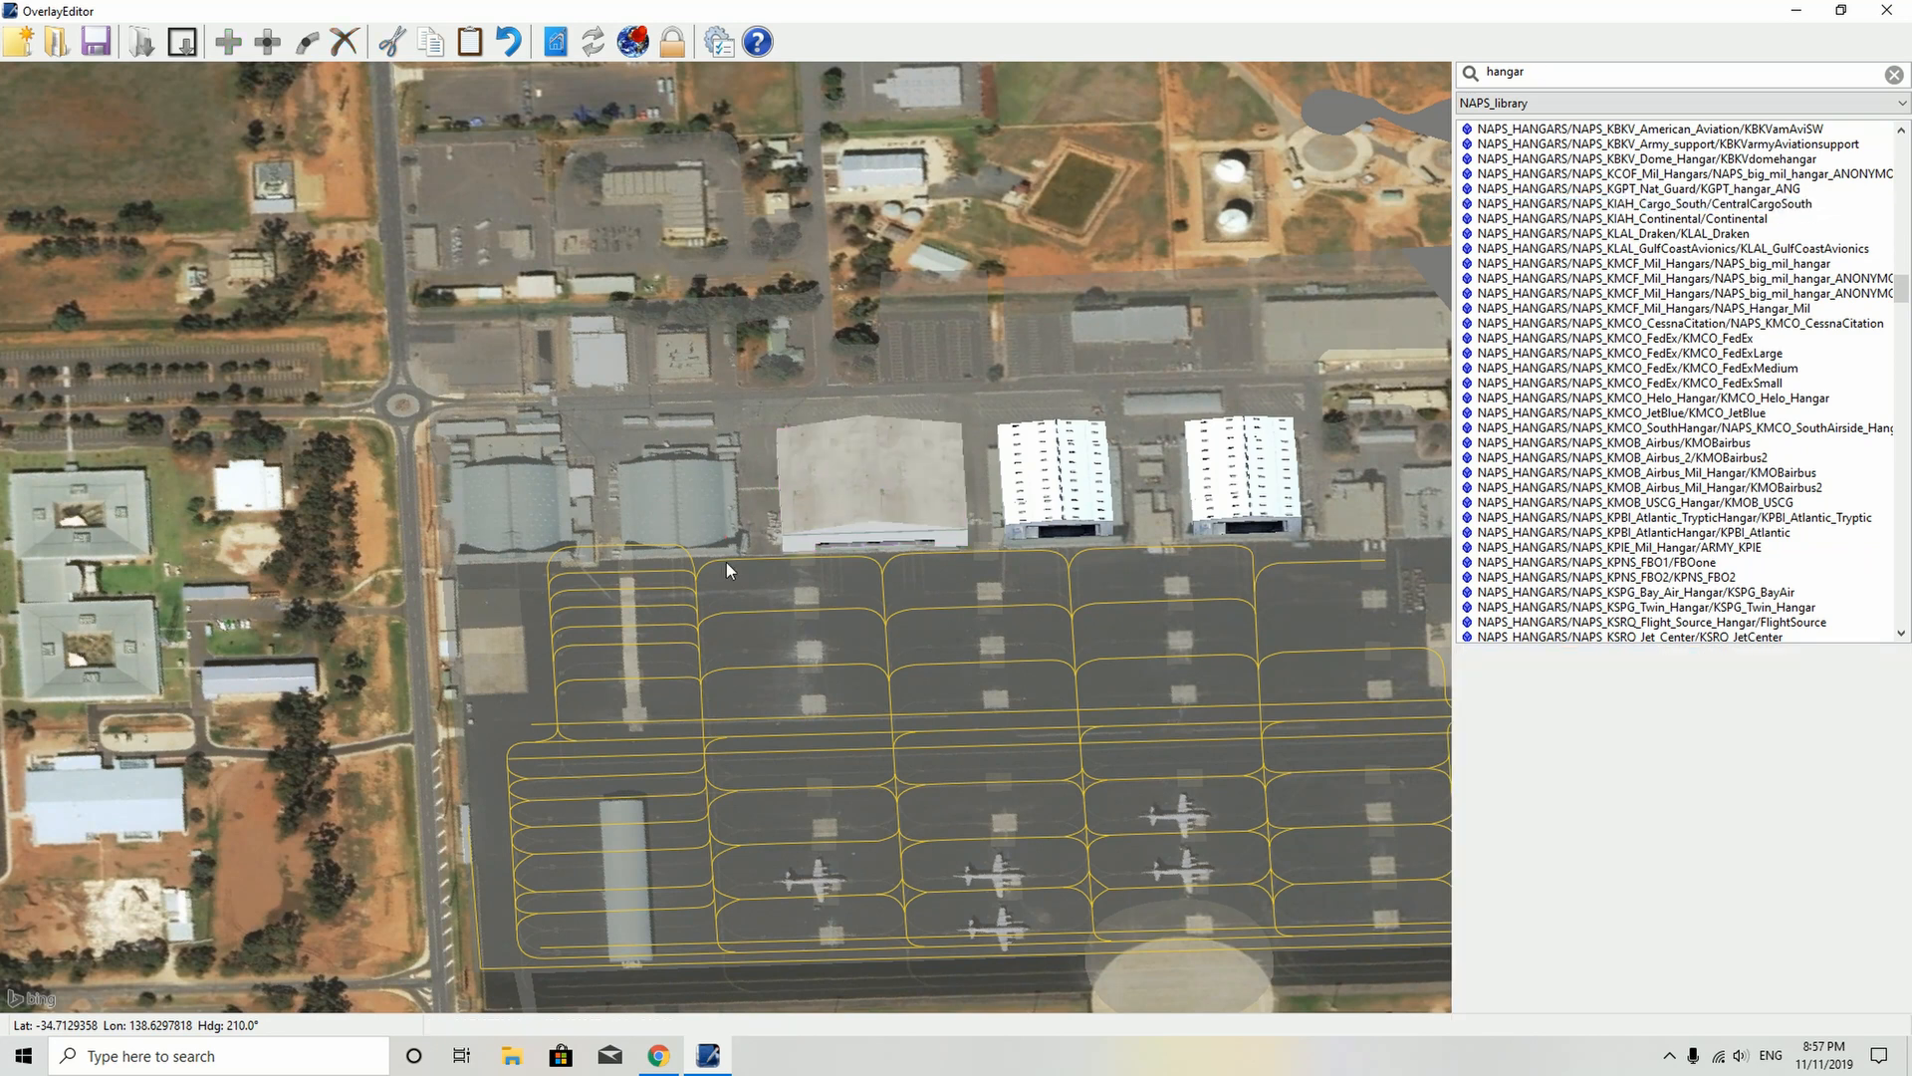
- Preview further NAPS_HANGARS models, including KMCO_FedExLarge and KPBI_Atlantic_Tryptic, as candidates for the remaining hangars
click(1660, 399)
click(1649, 356)
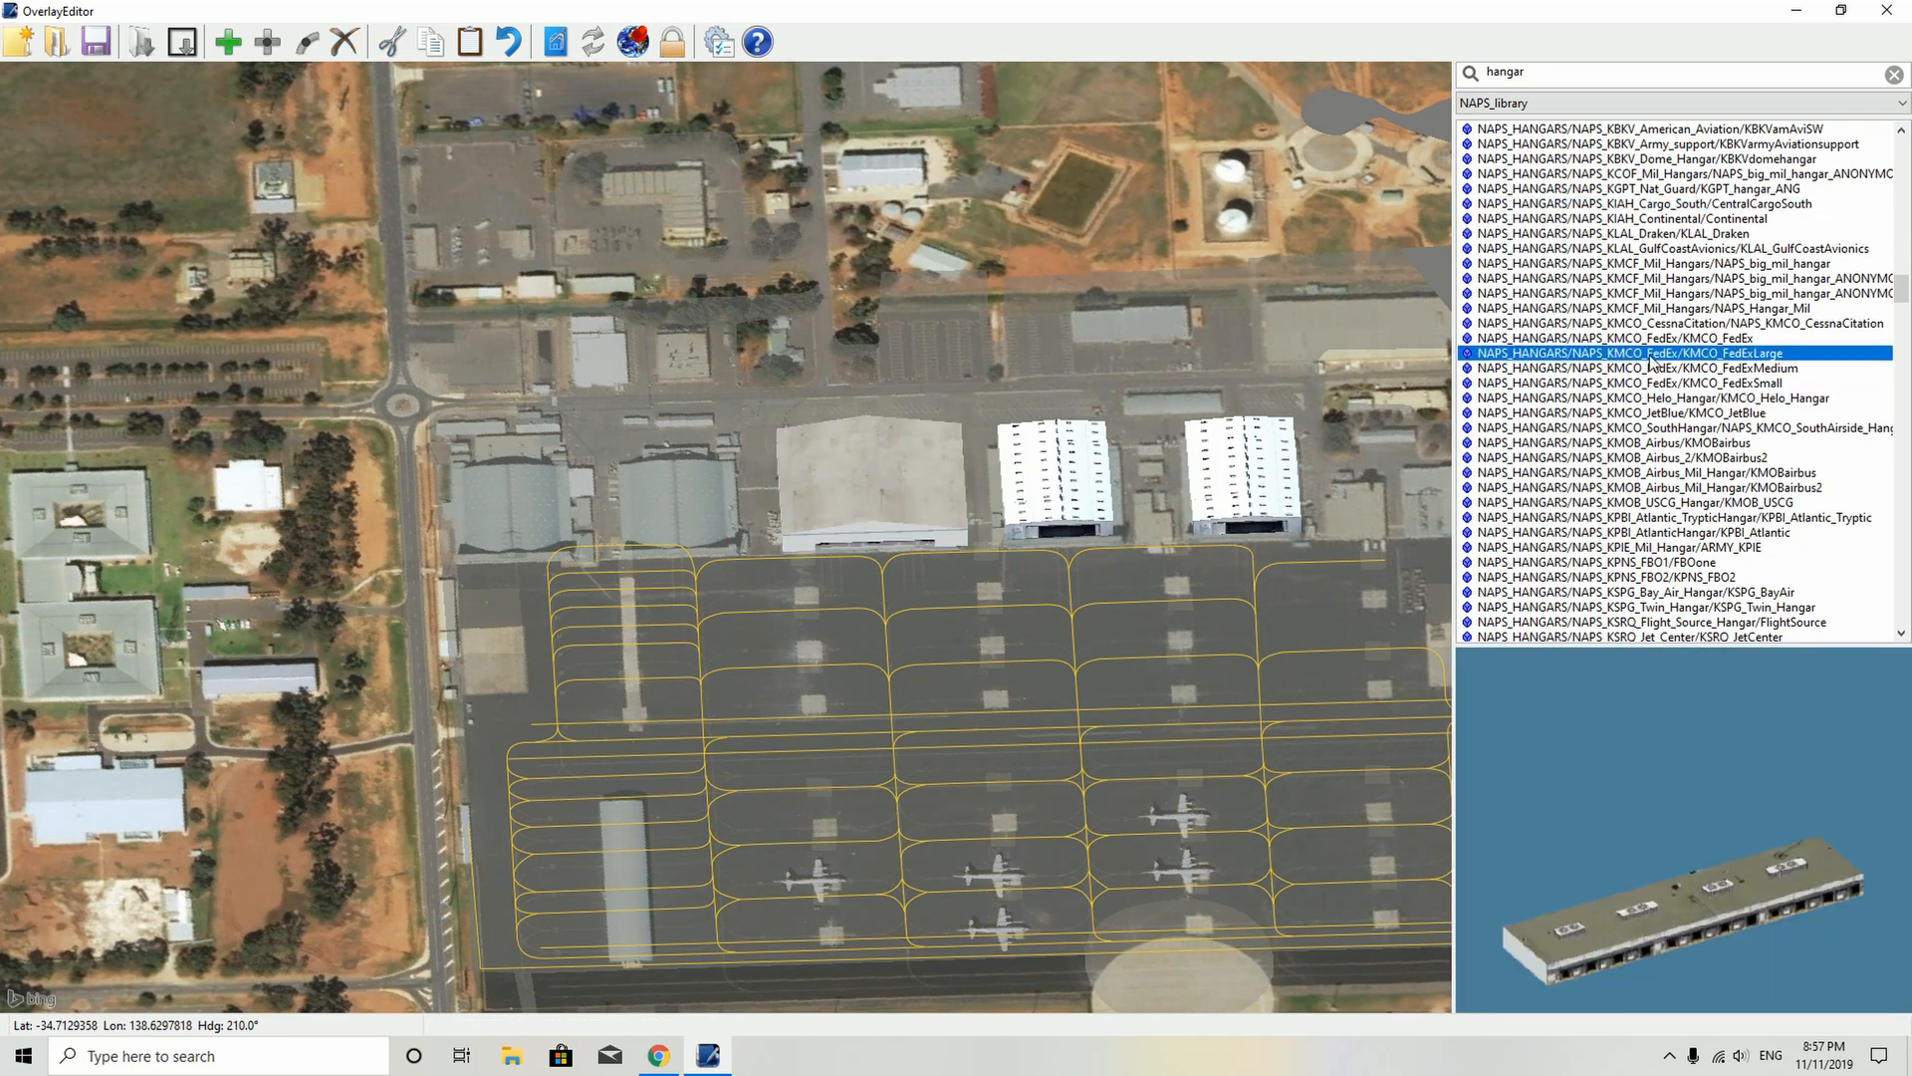
click(1651, 503)
scroll(1650, 510, down, 7)
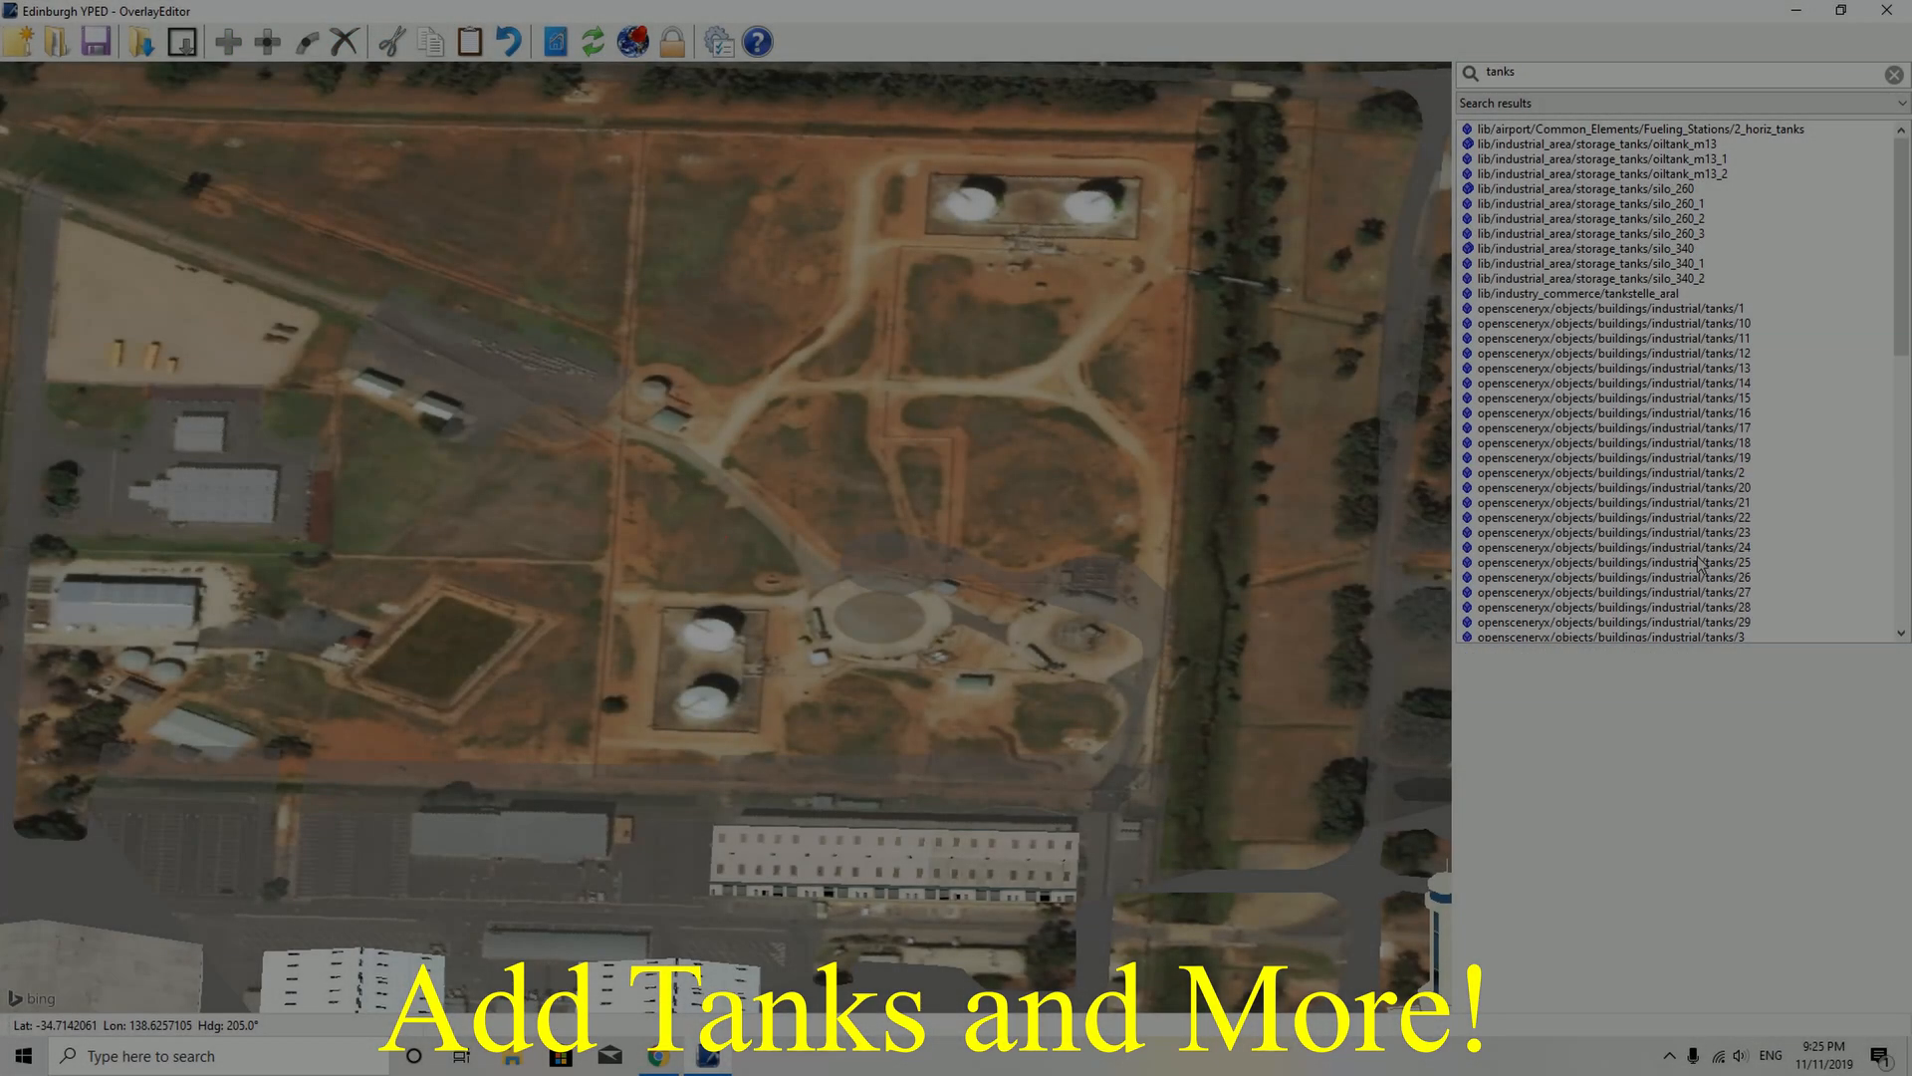
- Browse the tank models, add opensceneryx industrial tanks/6 and place it on the large circular pad in the fuel area
scroll(1693, 558, down, 10)
click(1619, 534)
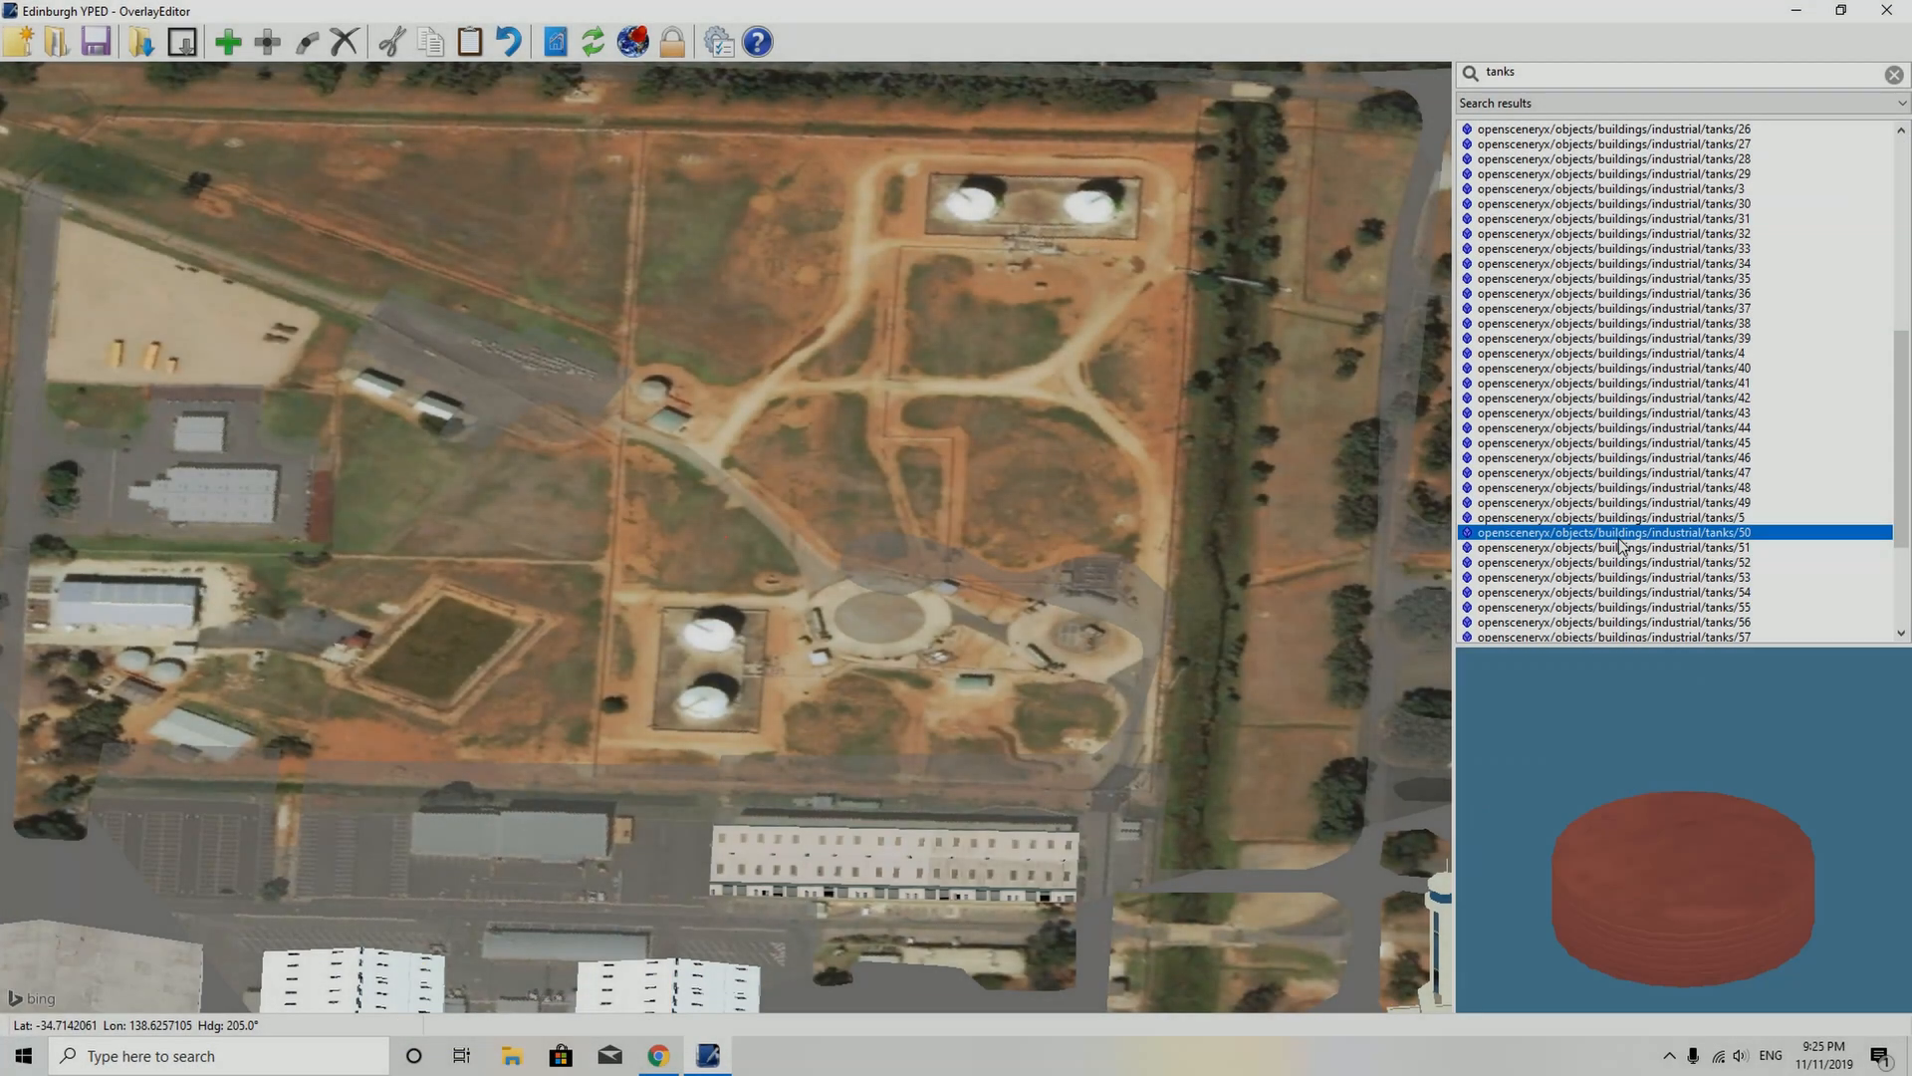
scroll(1620, 545, down, 4)
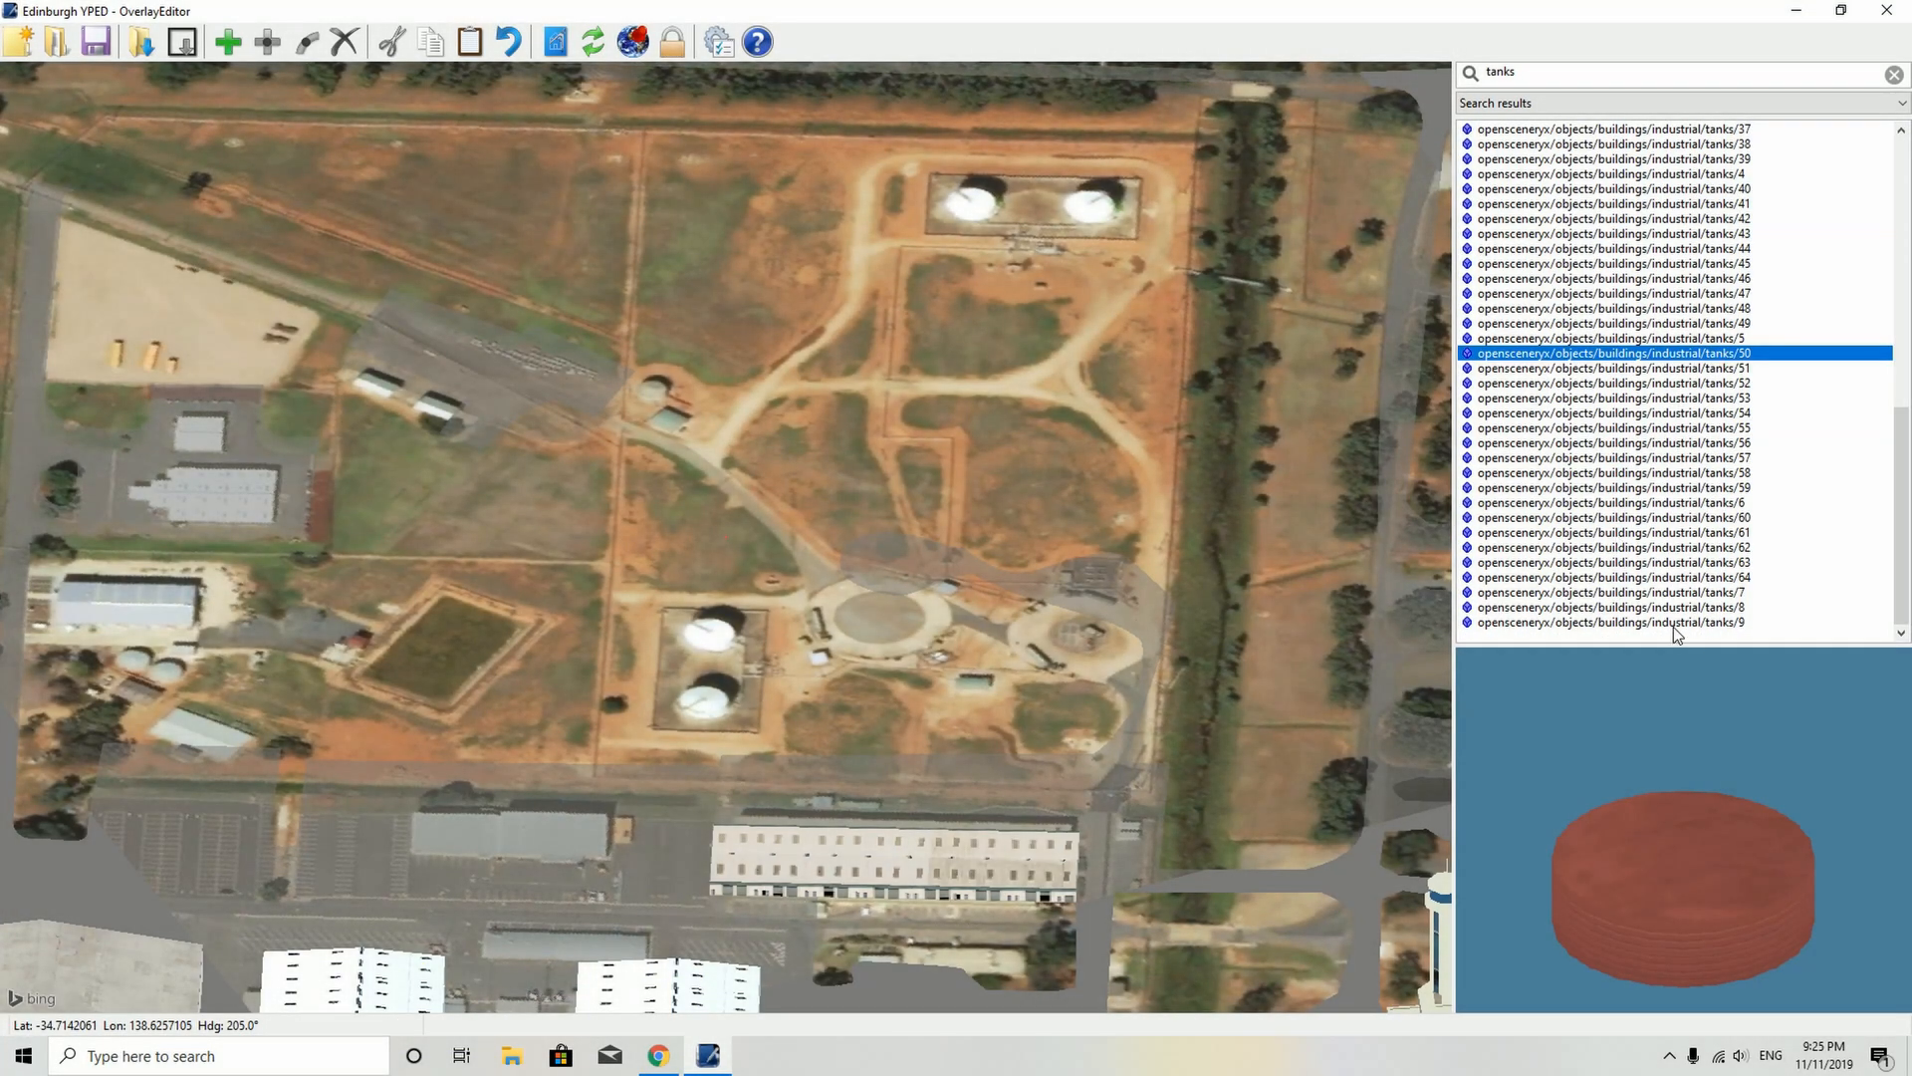
click(1673, 624)
click(1647, 501)
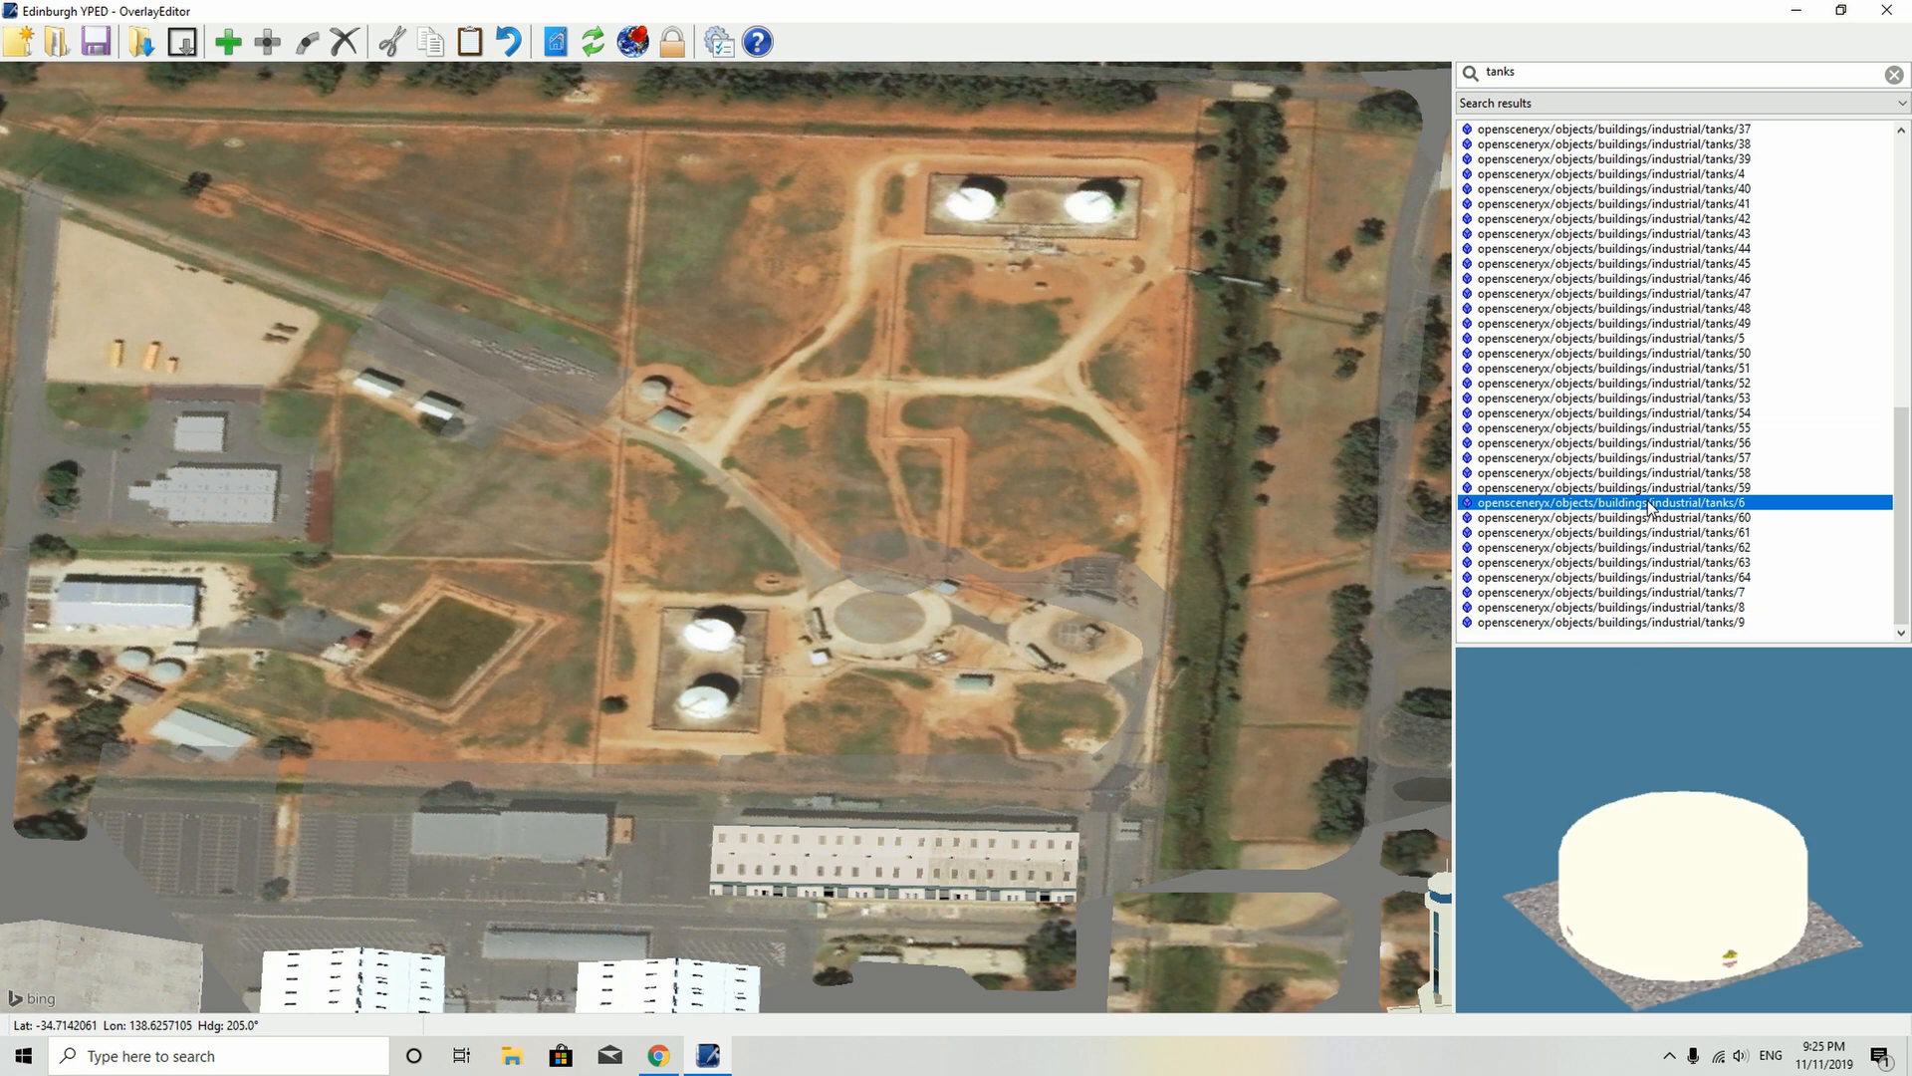
scroll(1647, 506, up, 10)
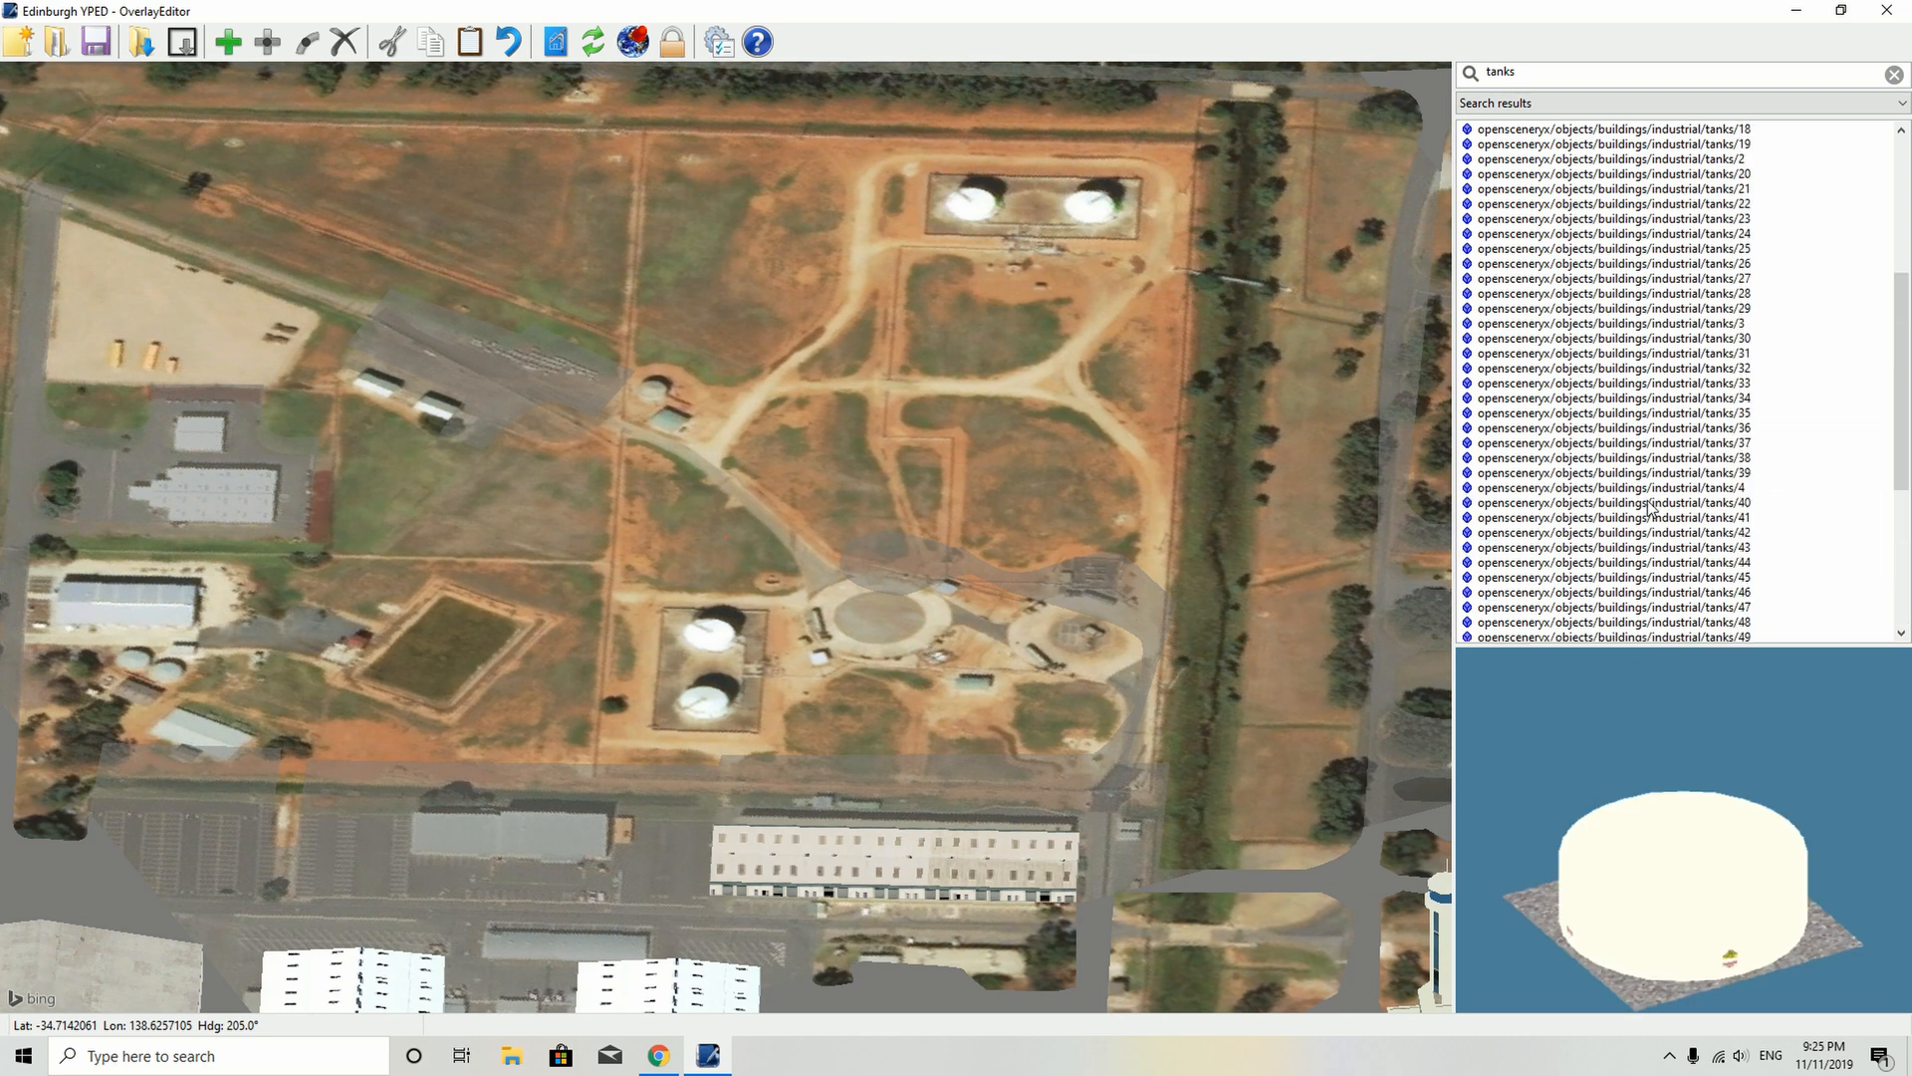
click(227, 34)
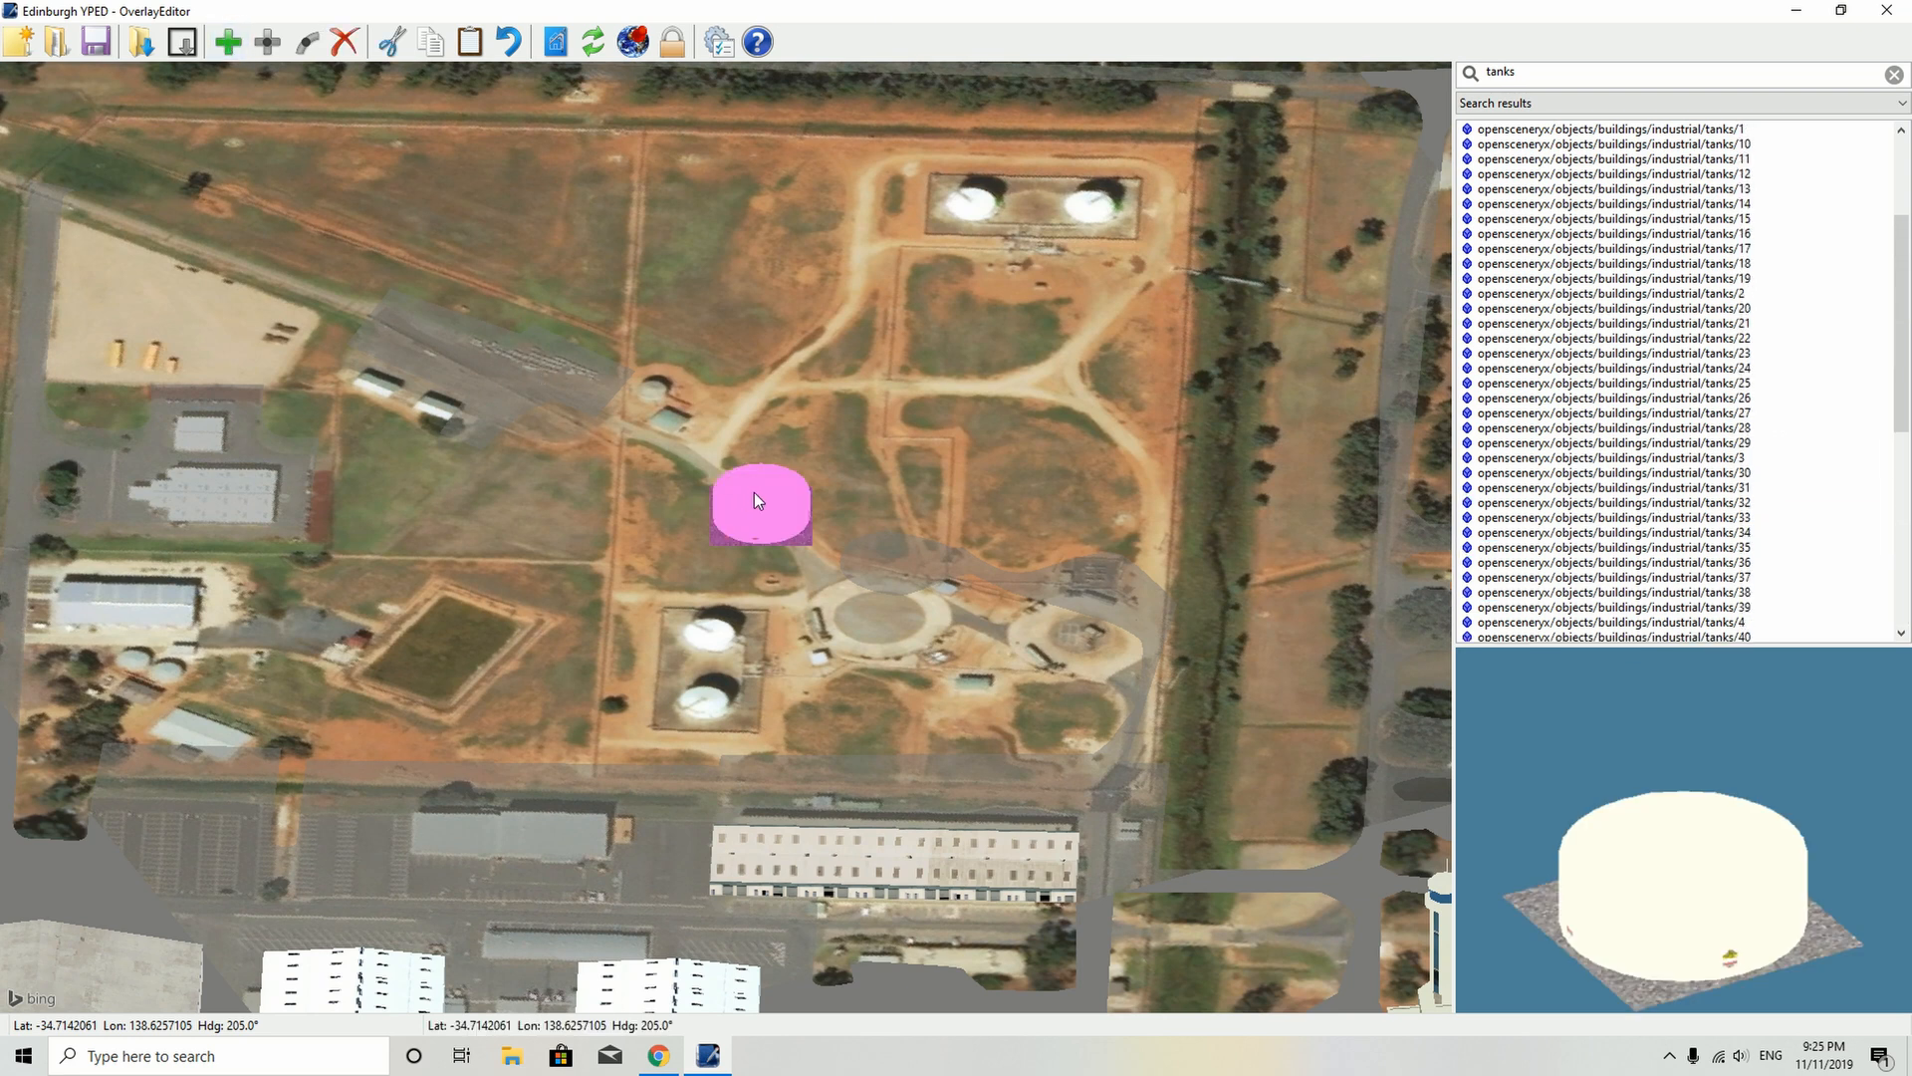
drag(757, 498, 878, 599)
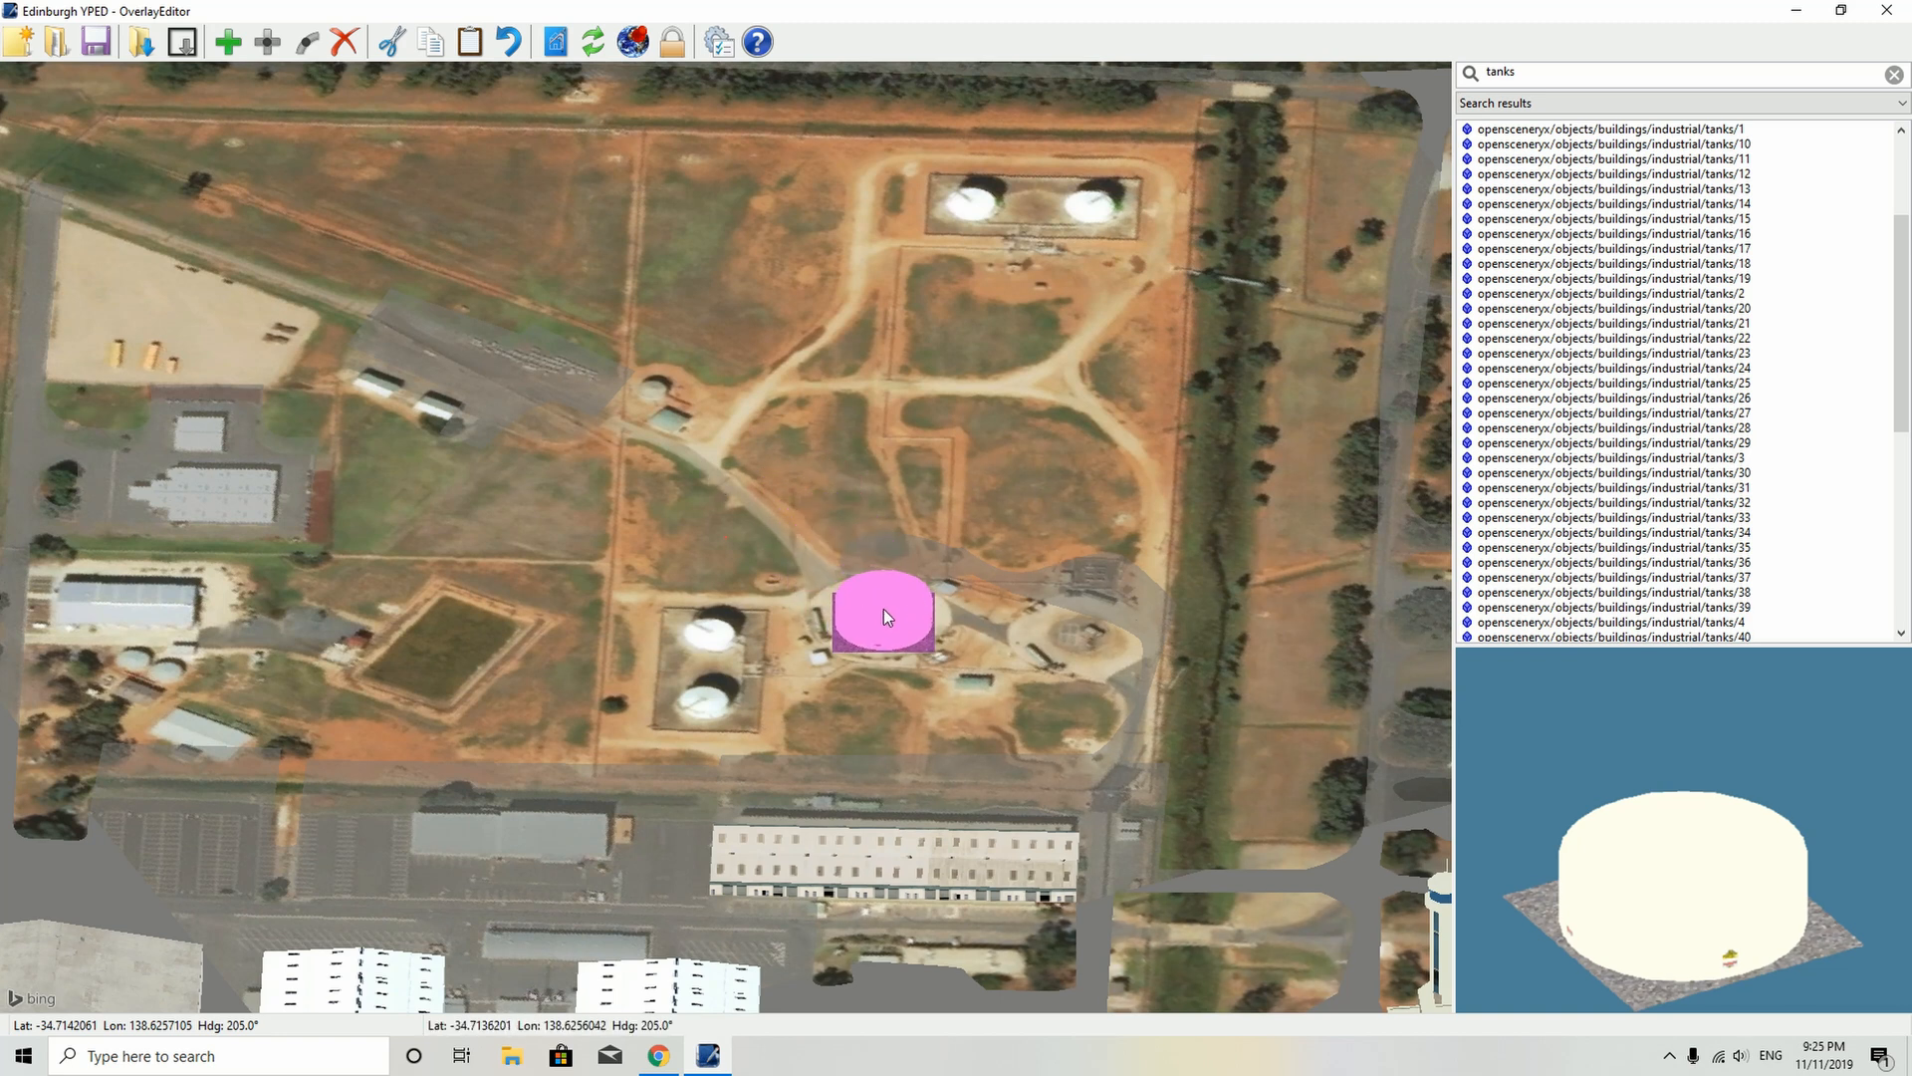
- Preview smaller tank models, add industrial tanks/49 and place it on the small round tank beside the dirt track junction
scroll(1751, 456, down, 10)
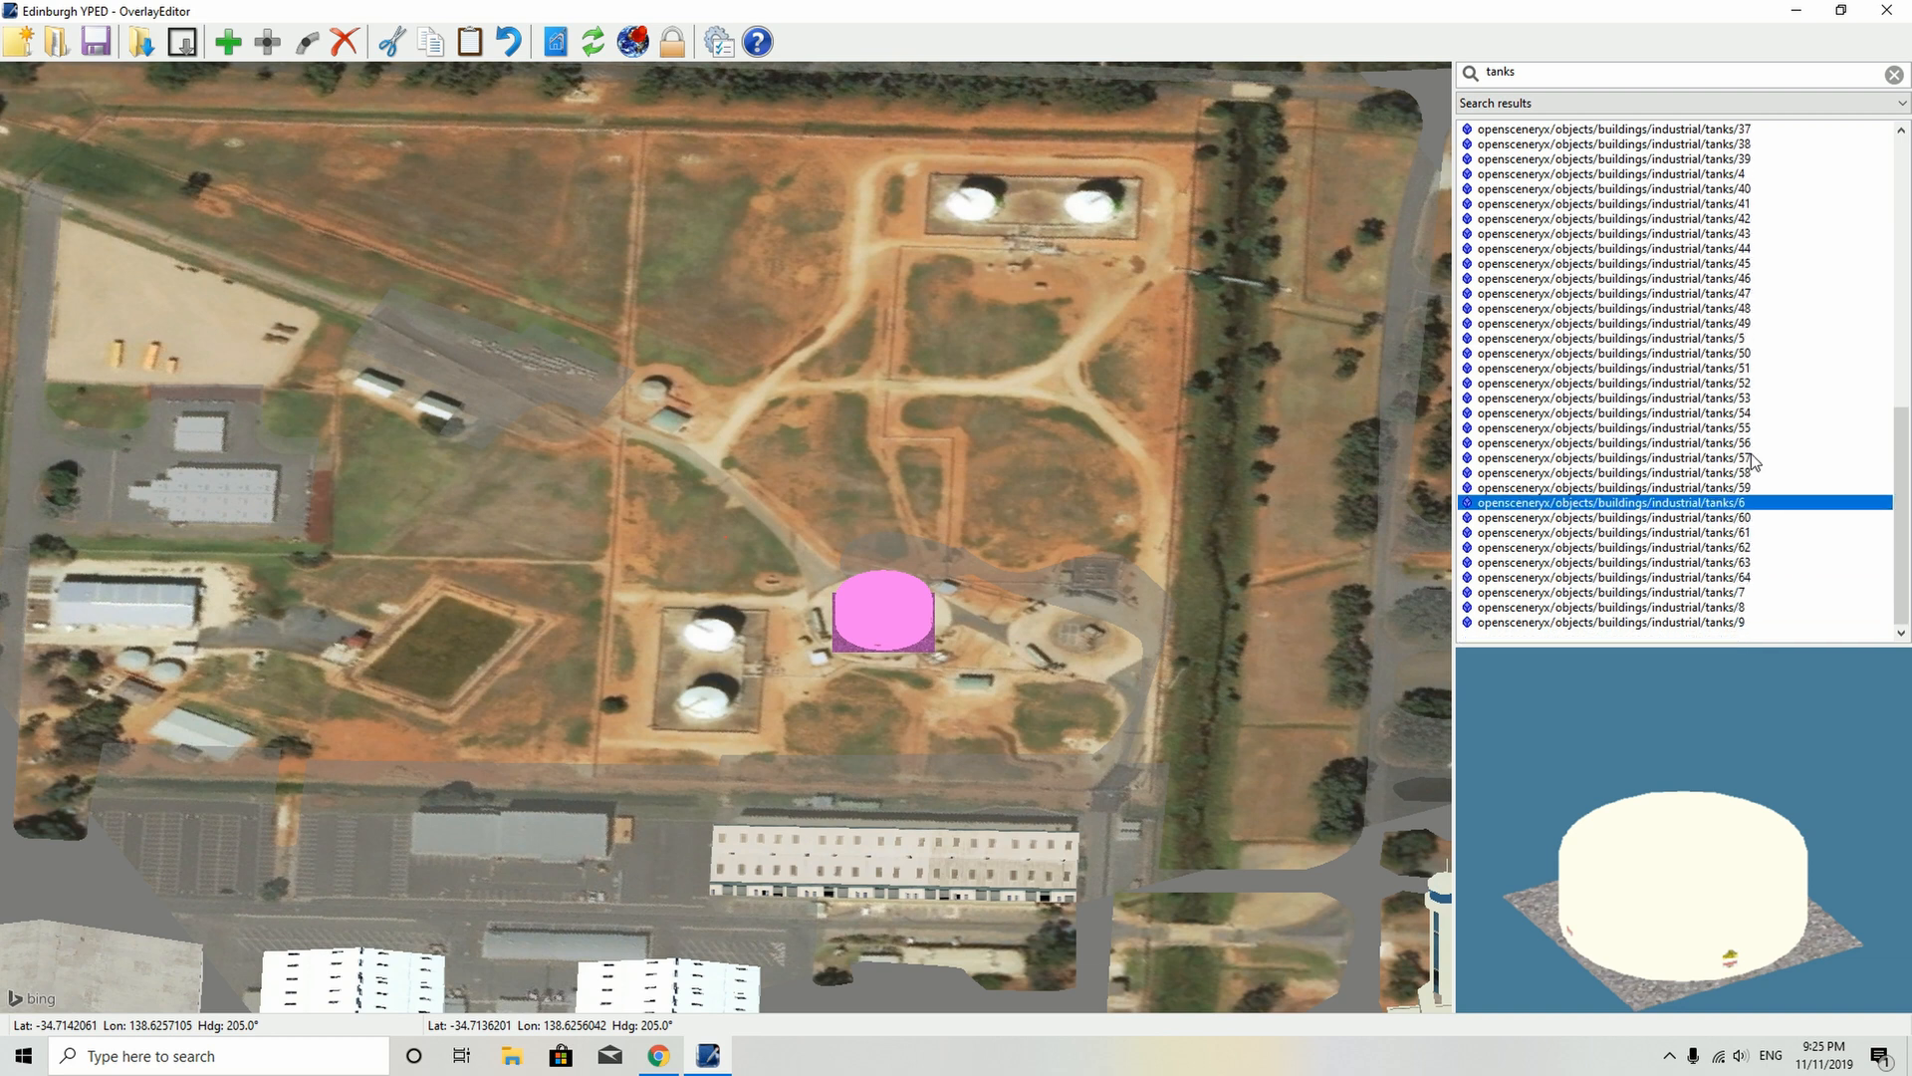
click(1655, 487)
click(1638, 472)
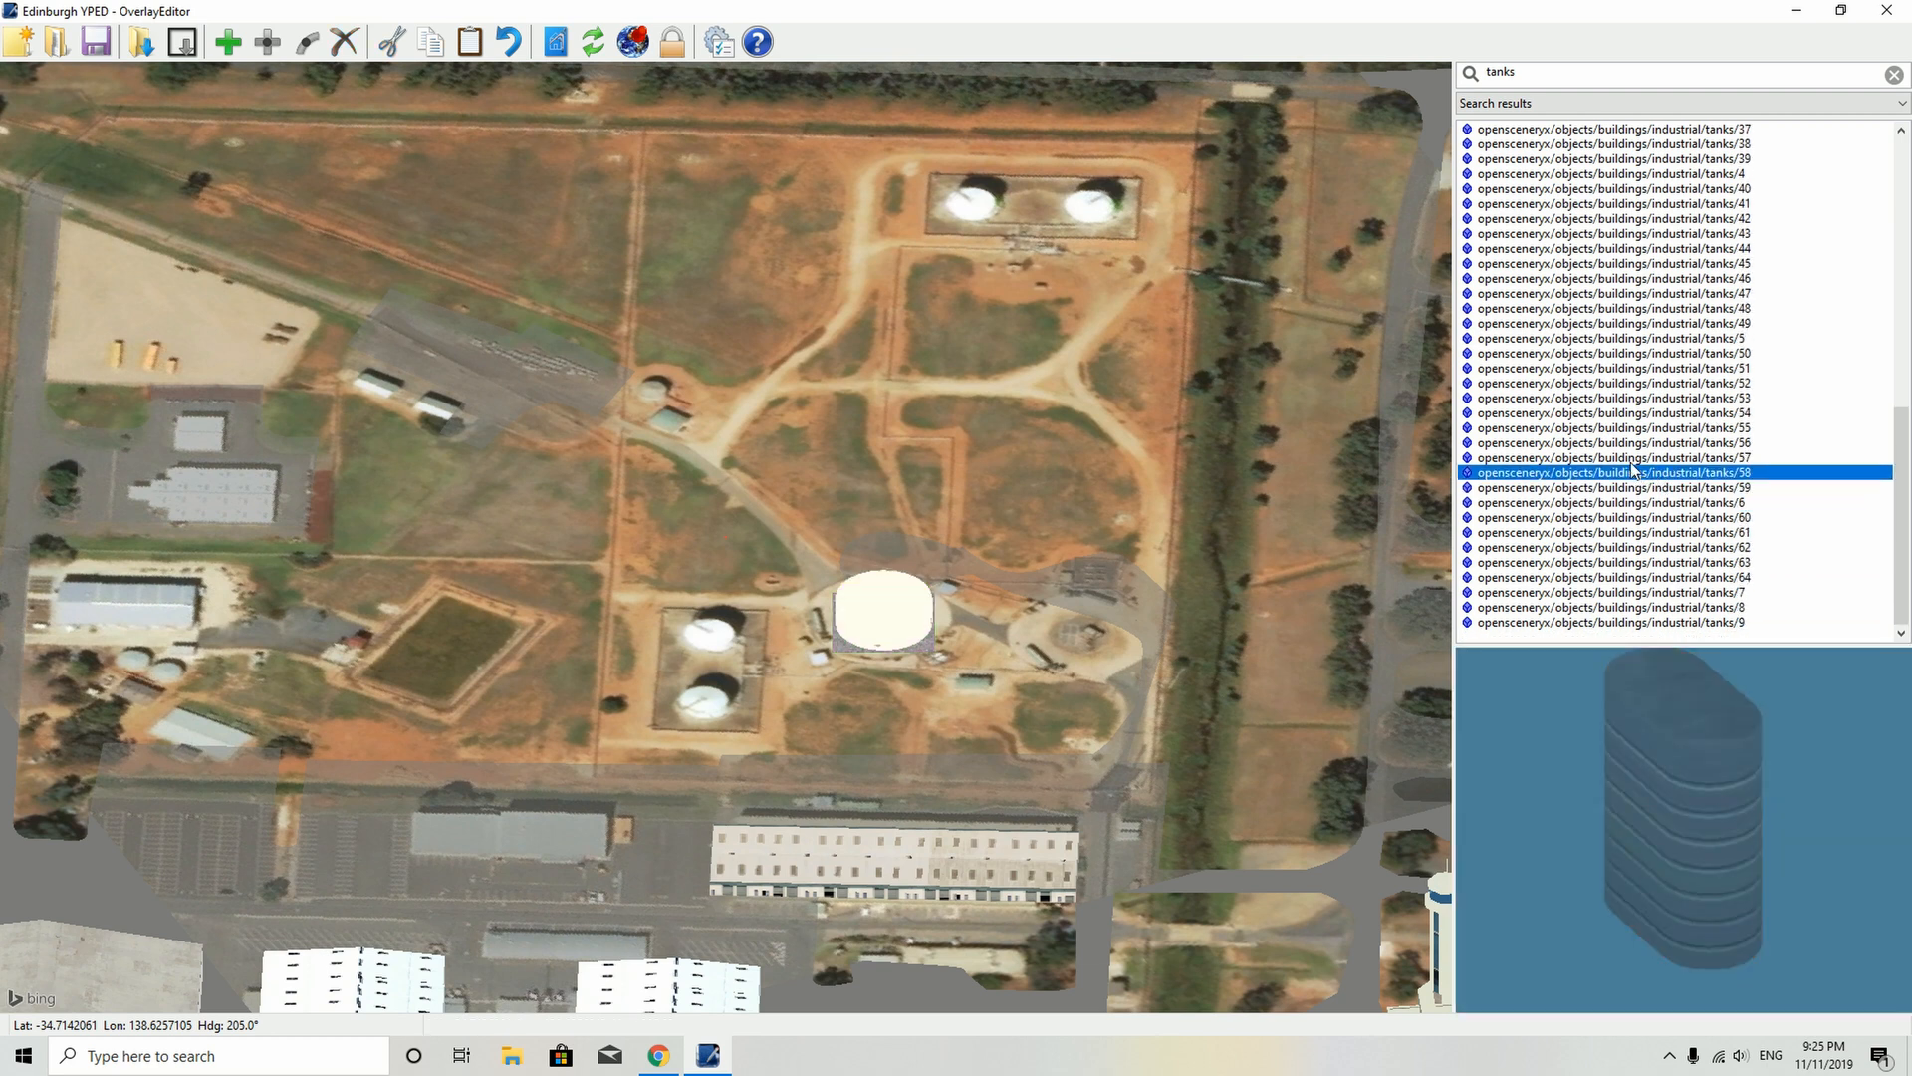
click(1628, 442)
click(1614, 412)
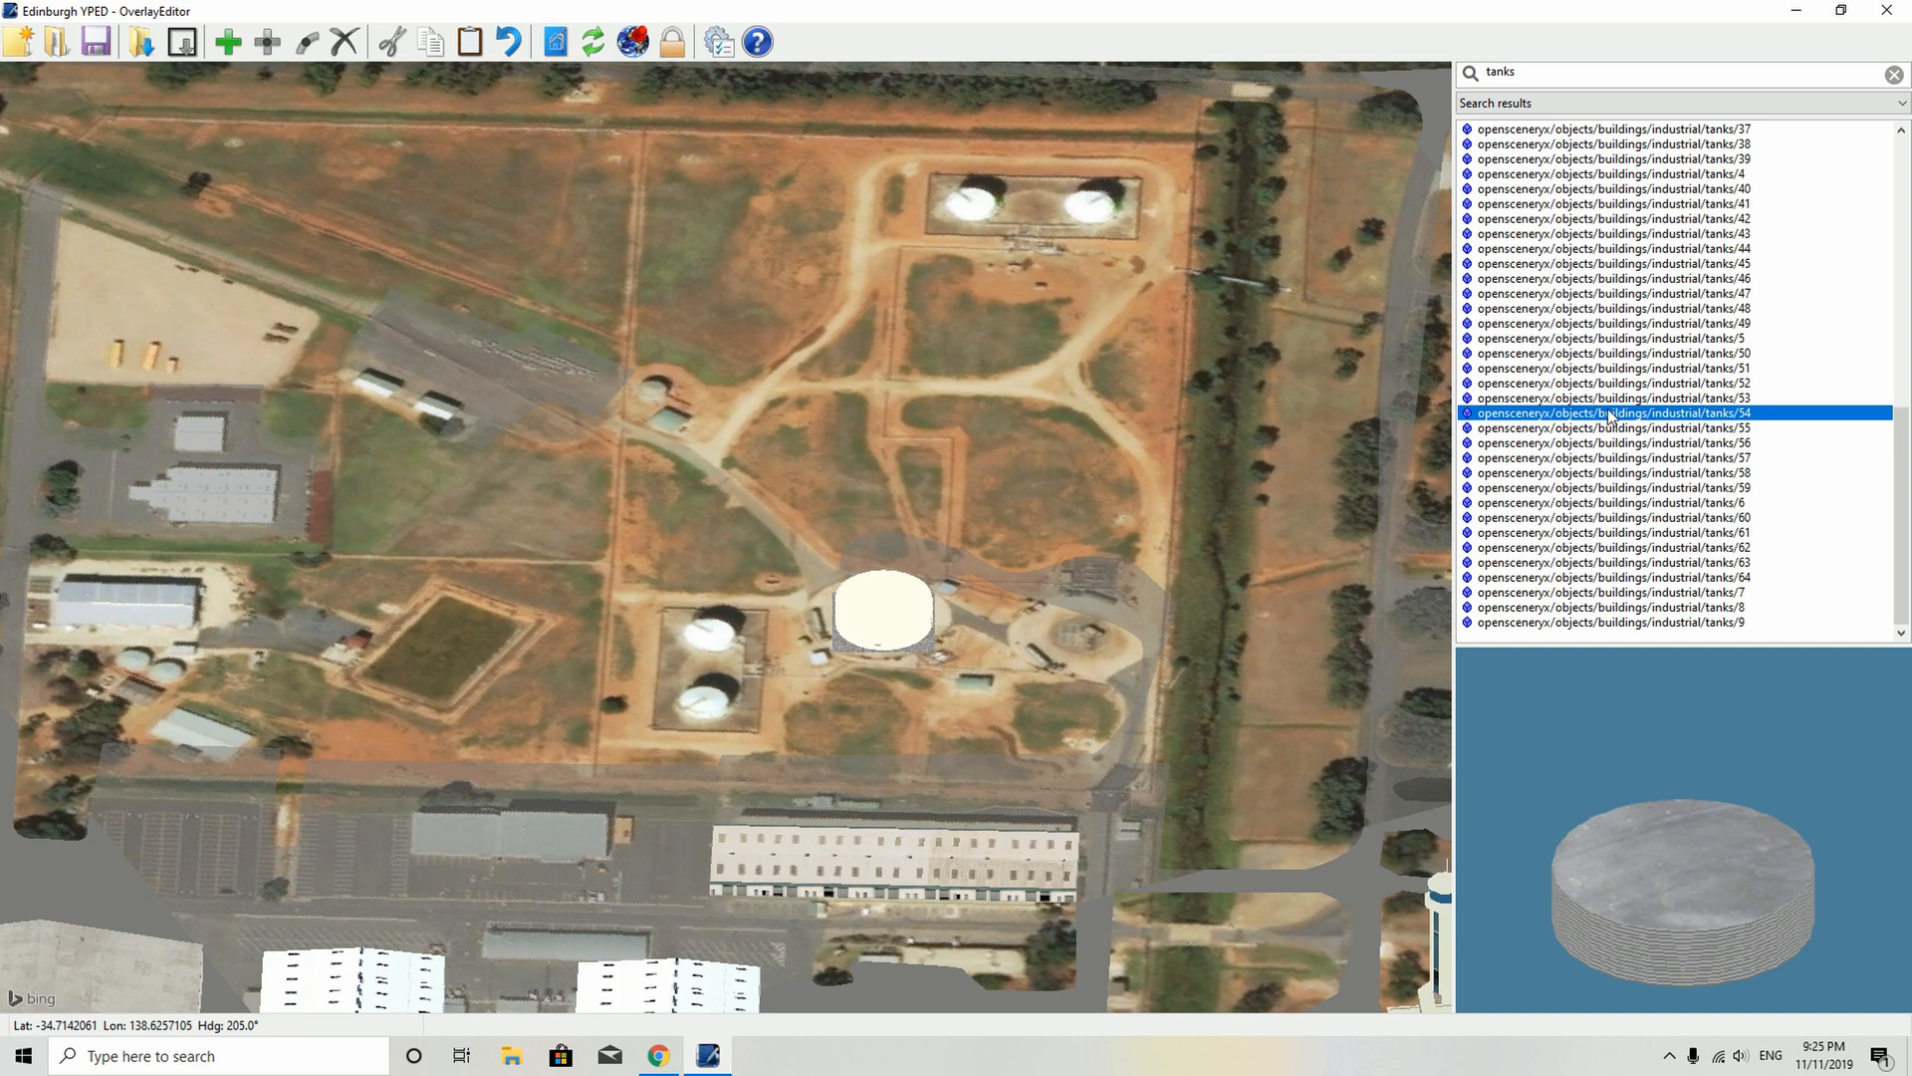
click(1638, 353)
click(1624, 325)
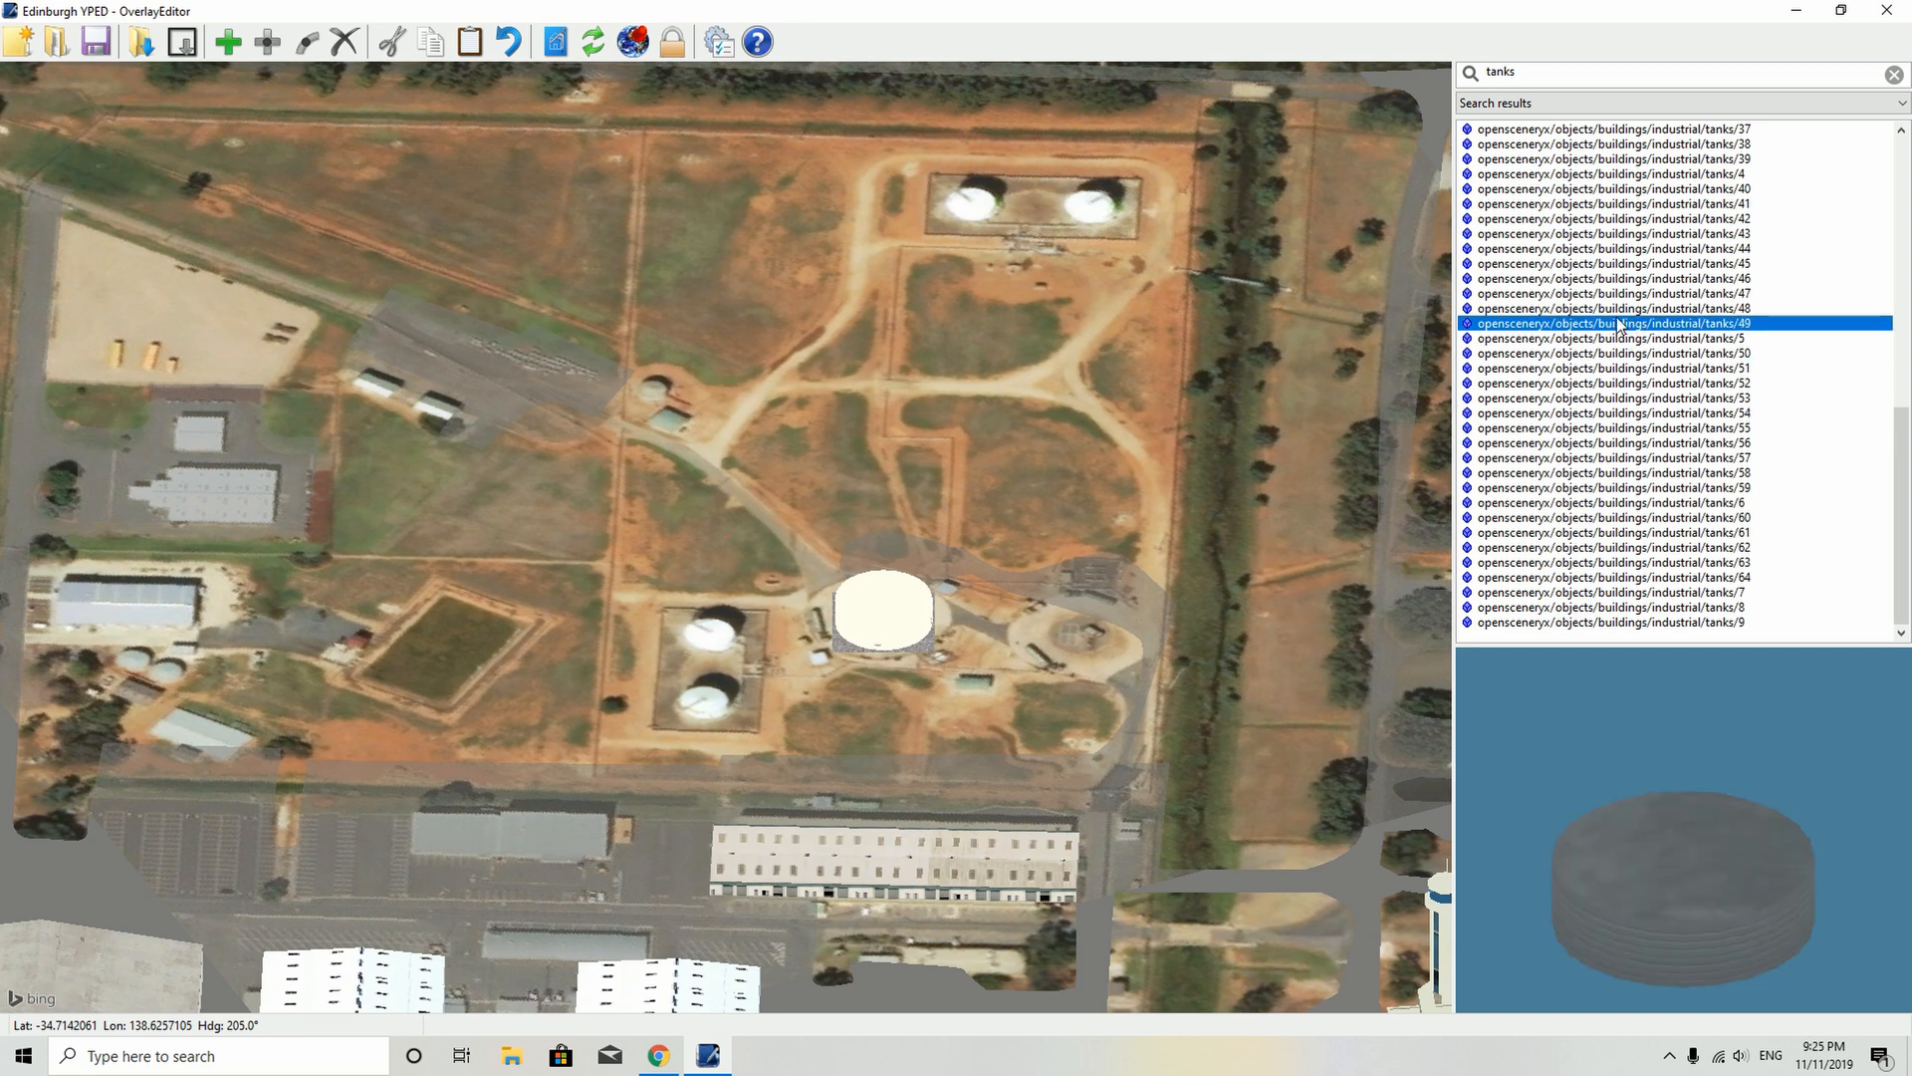
click(1619, 310)
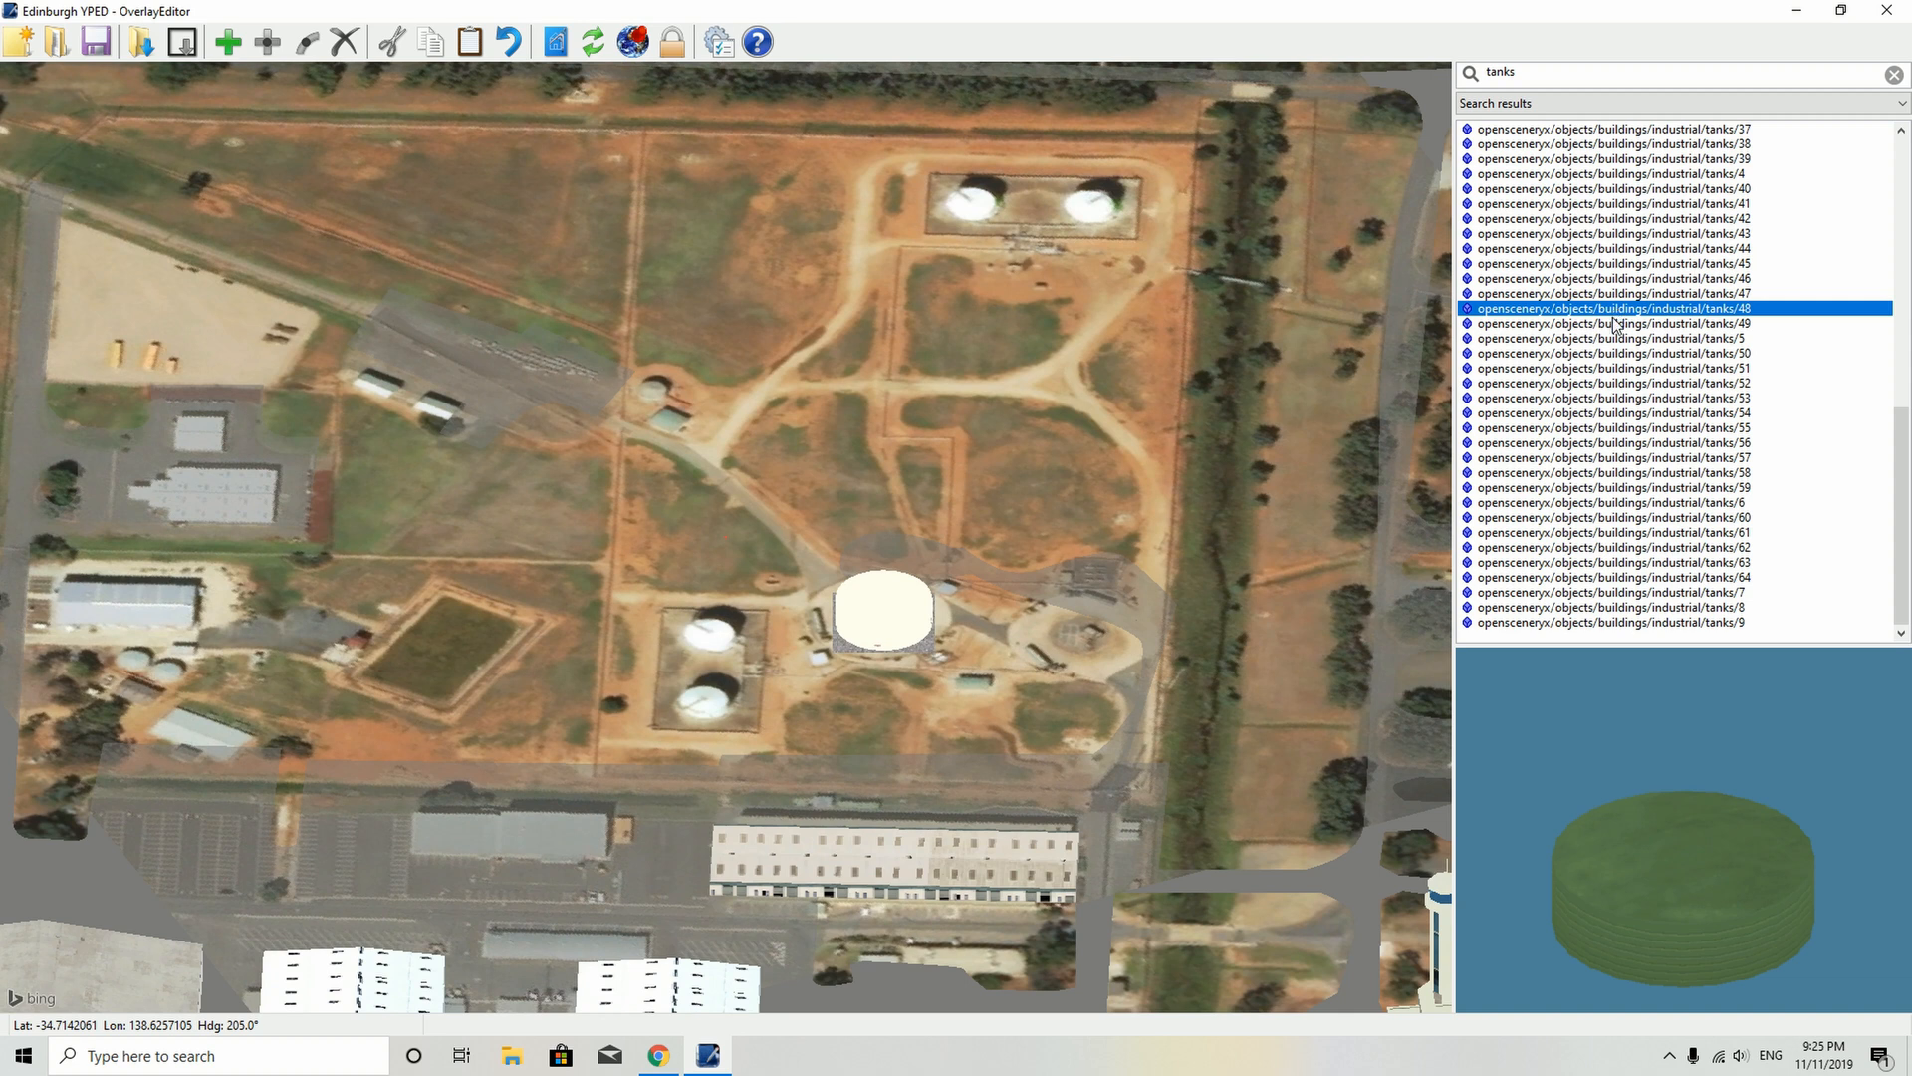
click(1617, 325)
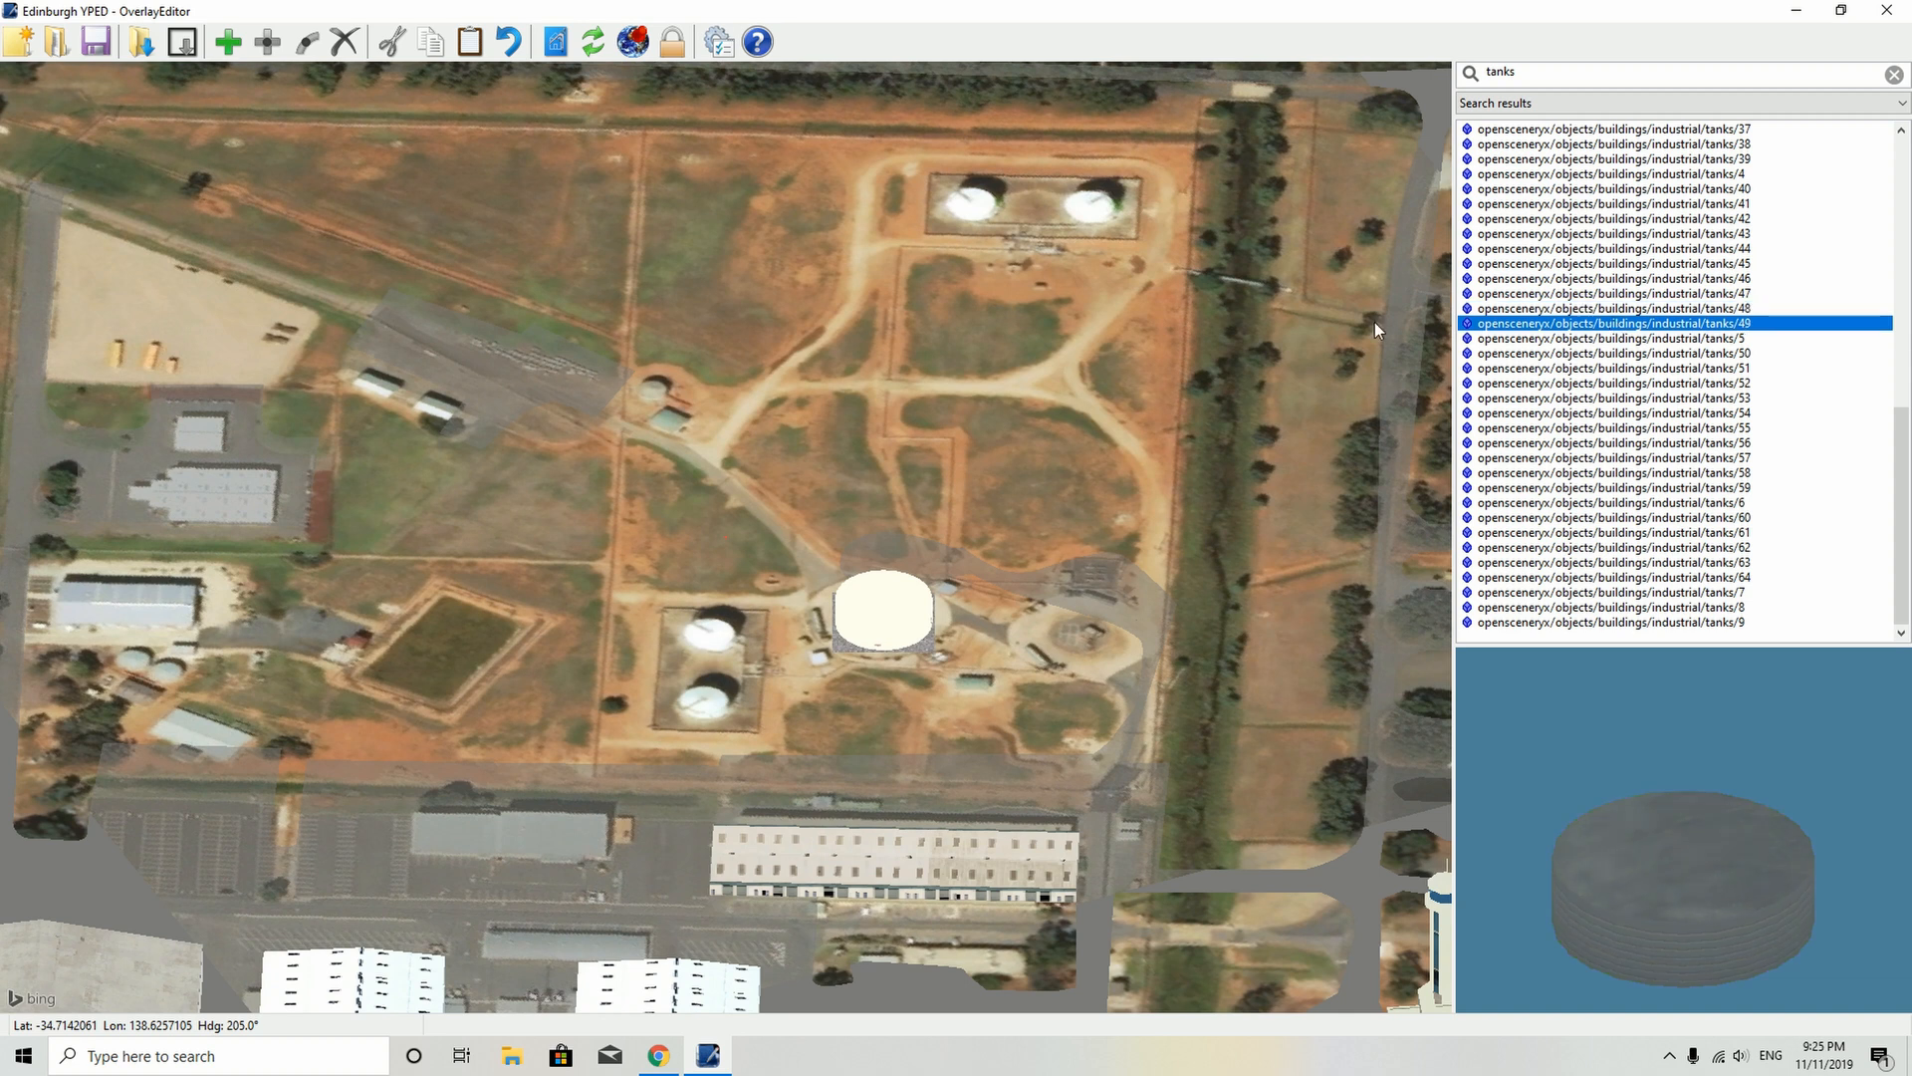
click(226, 38)
drag(725, 528, 653, 383)
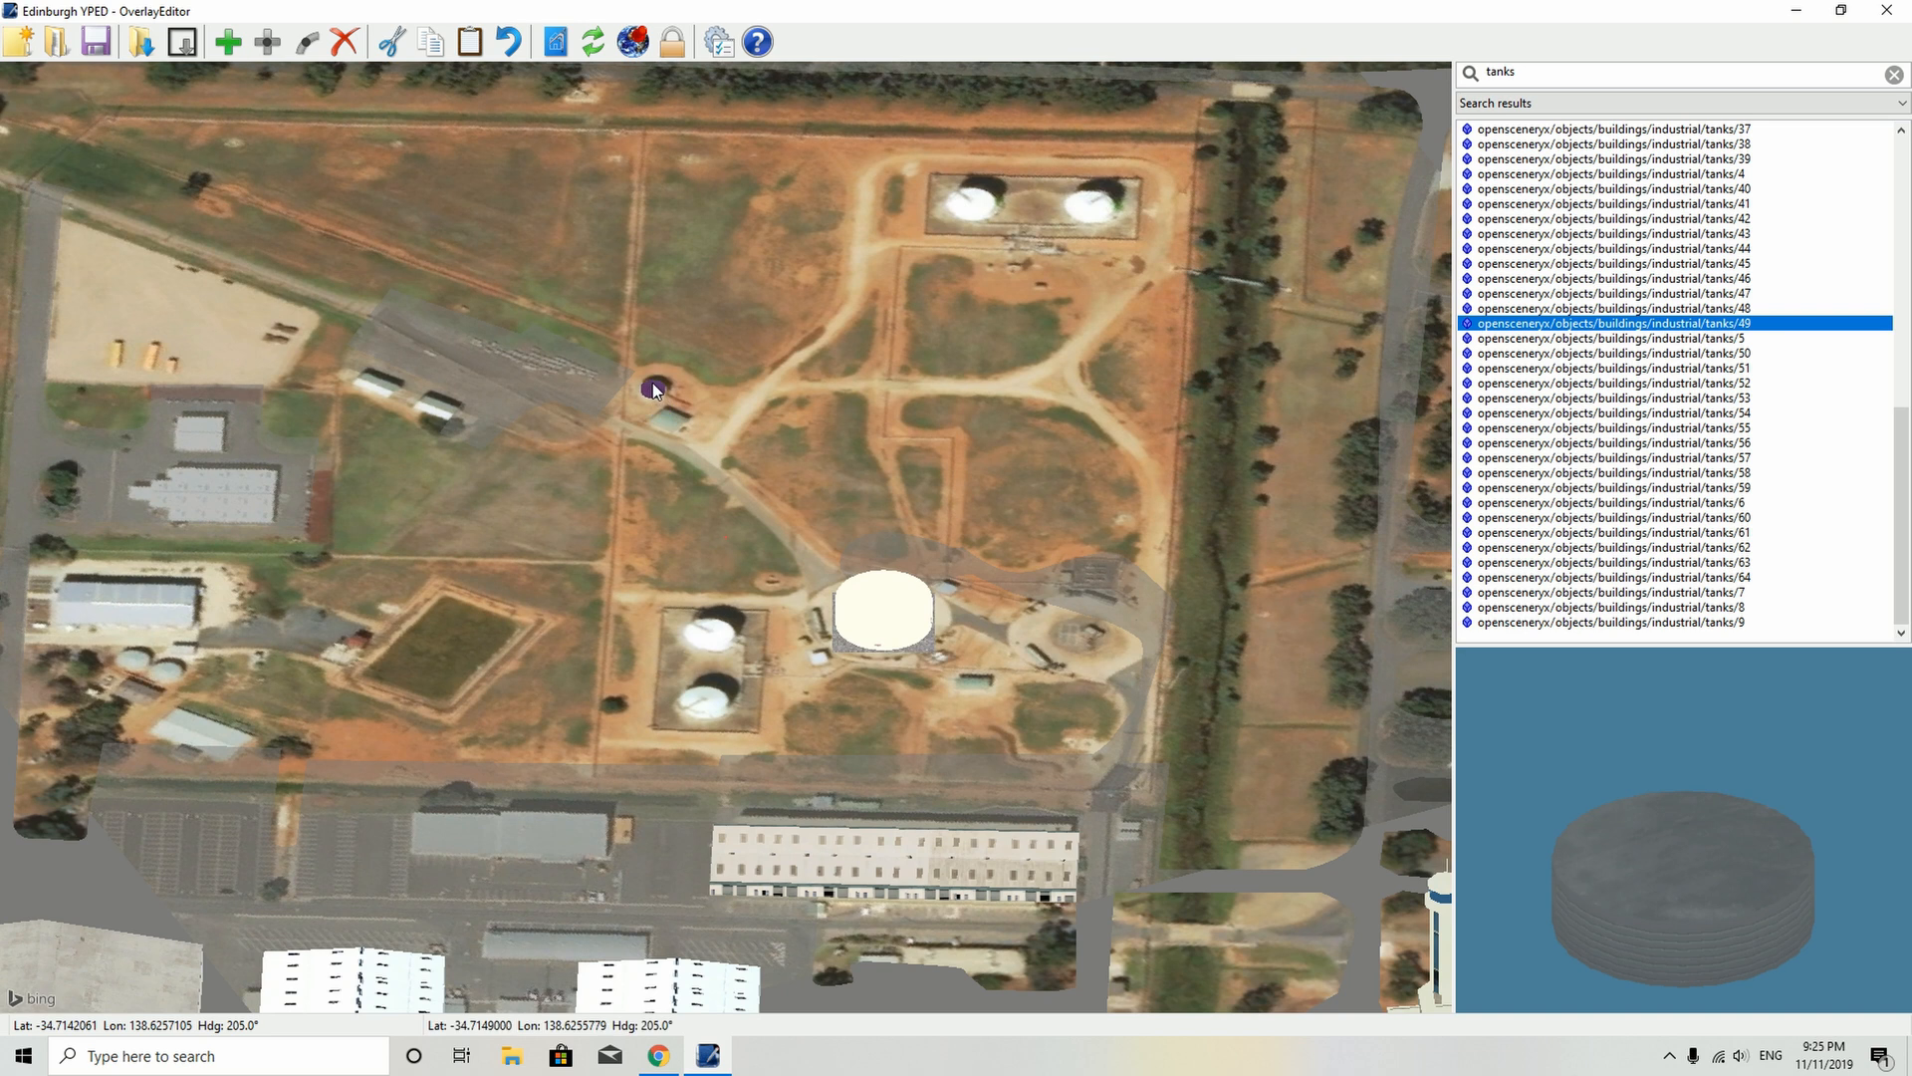
- Add industrial tanks/47 and place it on the eastern one of the two small round tanks below the long shed
click(1563, 308)
click(1564, 295)
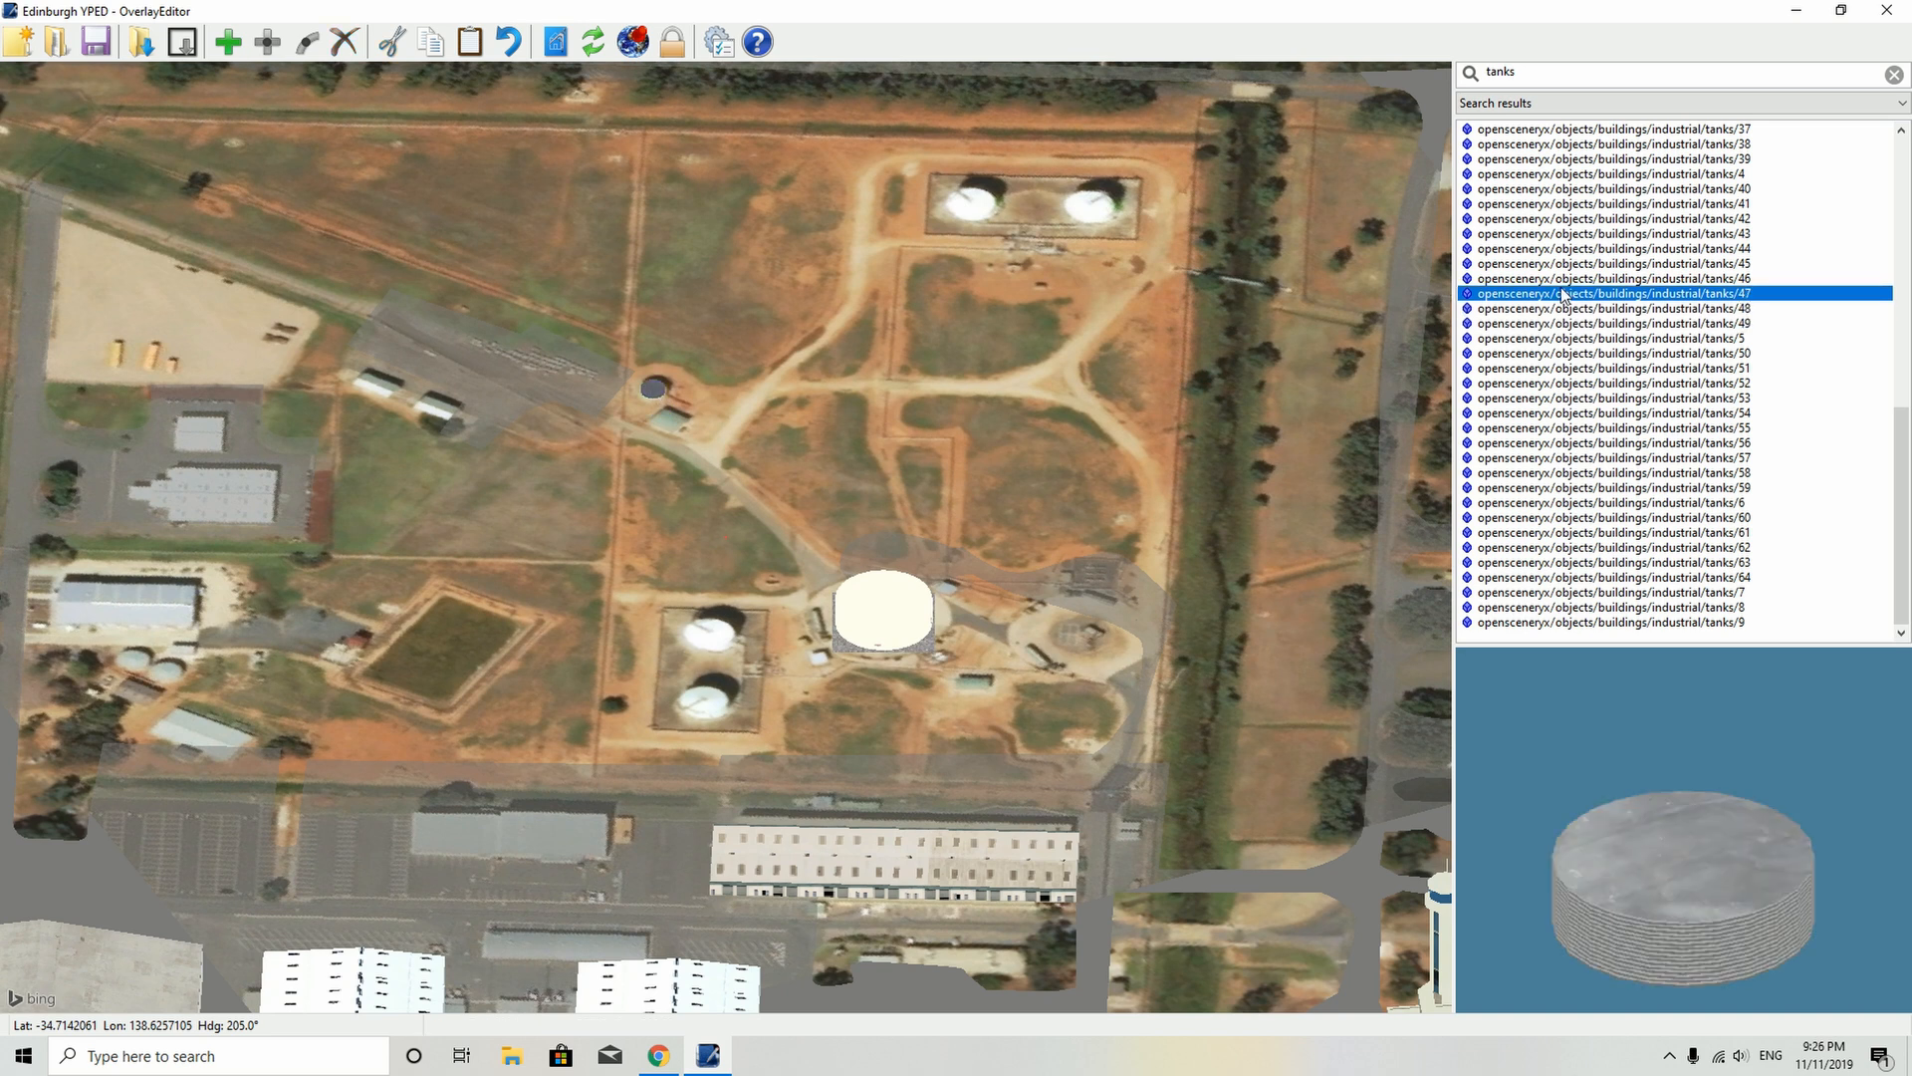
click(229, 38)
mouse_move(725, 535)
mouse_down()
mouse_move(981, 546)
mouse_move(996, 376)
mouse_move(719, 438)
mouse_move(648, 521)
mouse_up()
drag(165, 672, 166, 673)
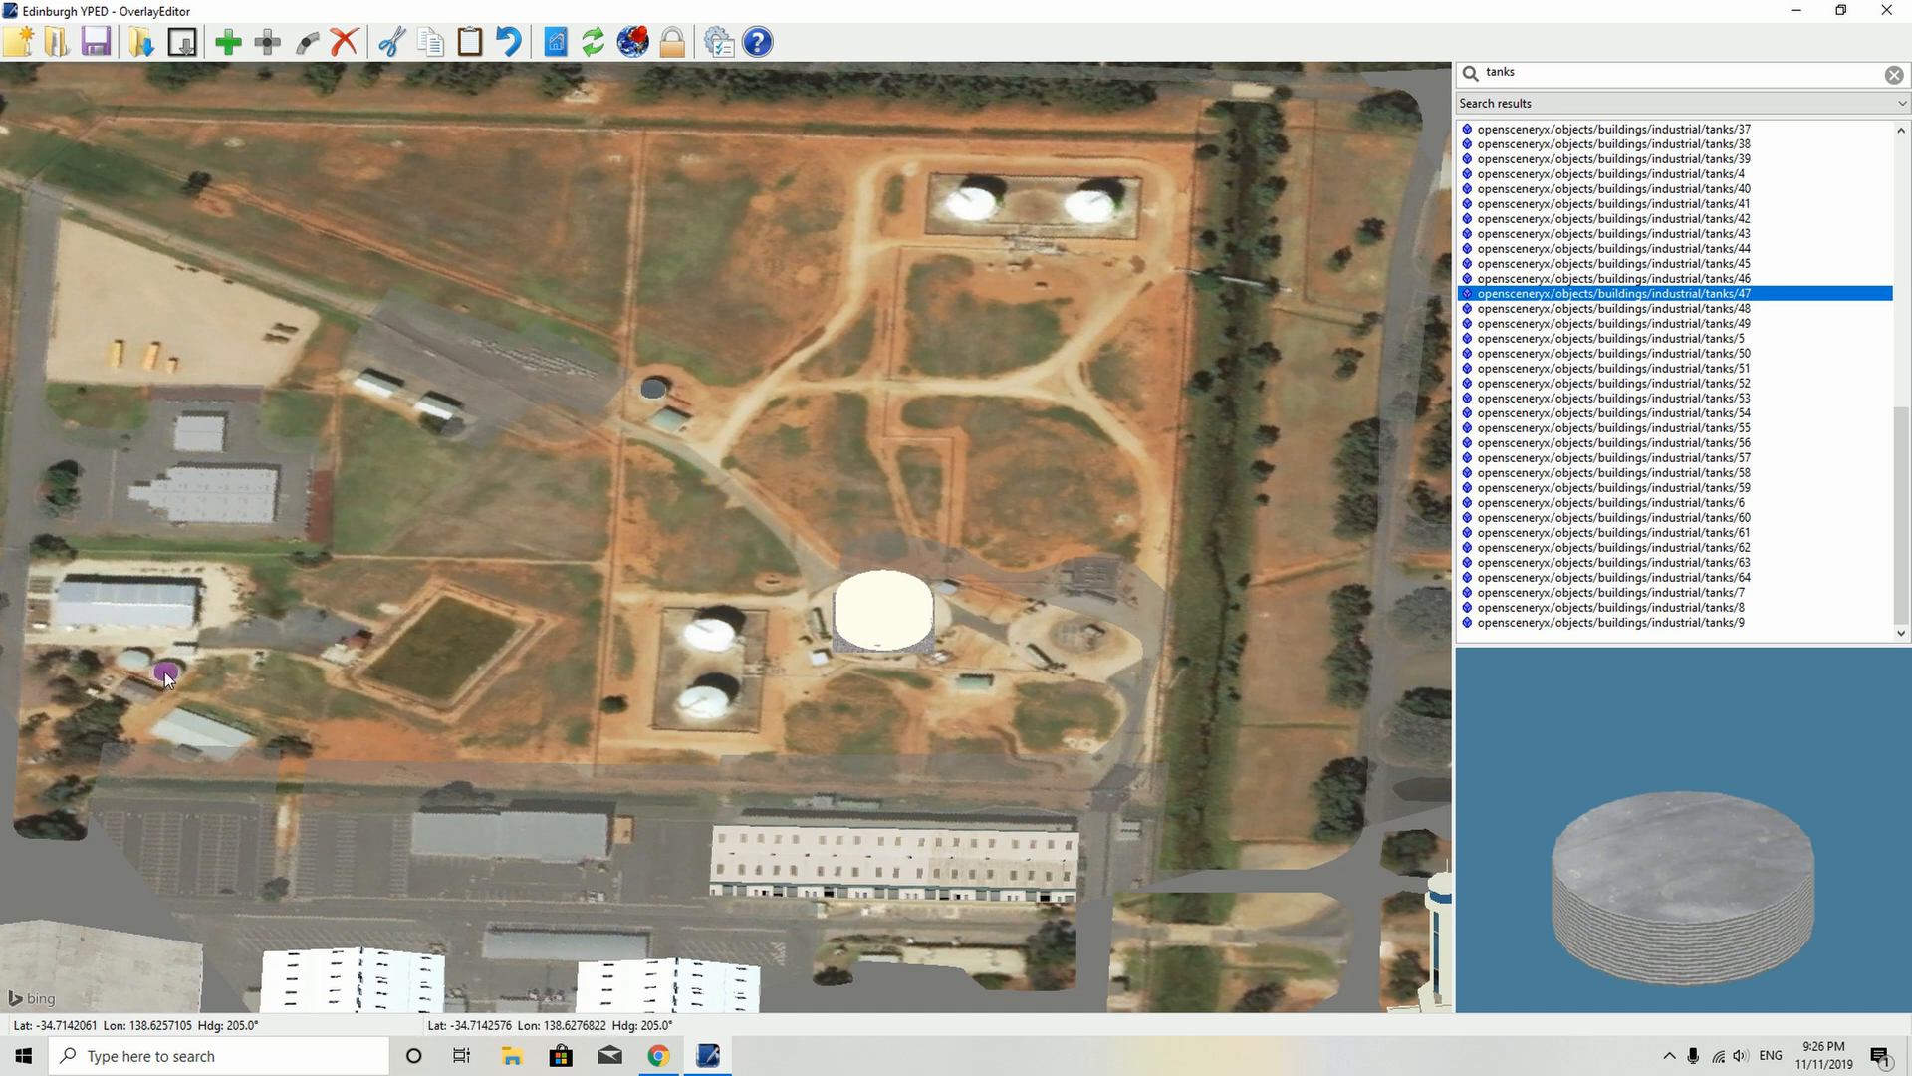
- Paste a FactA15x22 building and a copy of tanks/47, move the building aside and place the tank copy on the neighbouring small round tank
key(ctrl+v)
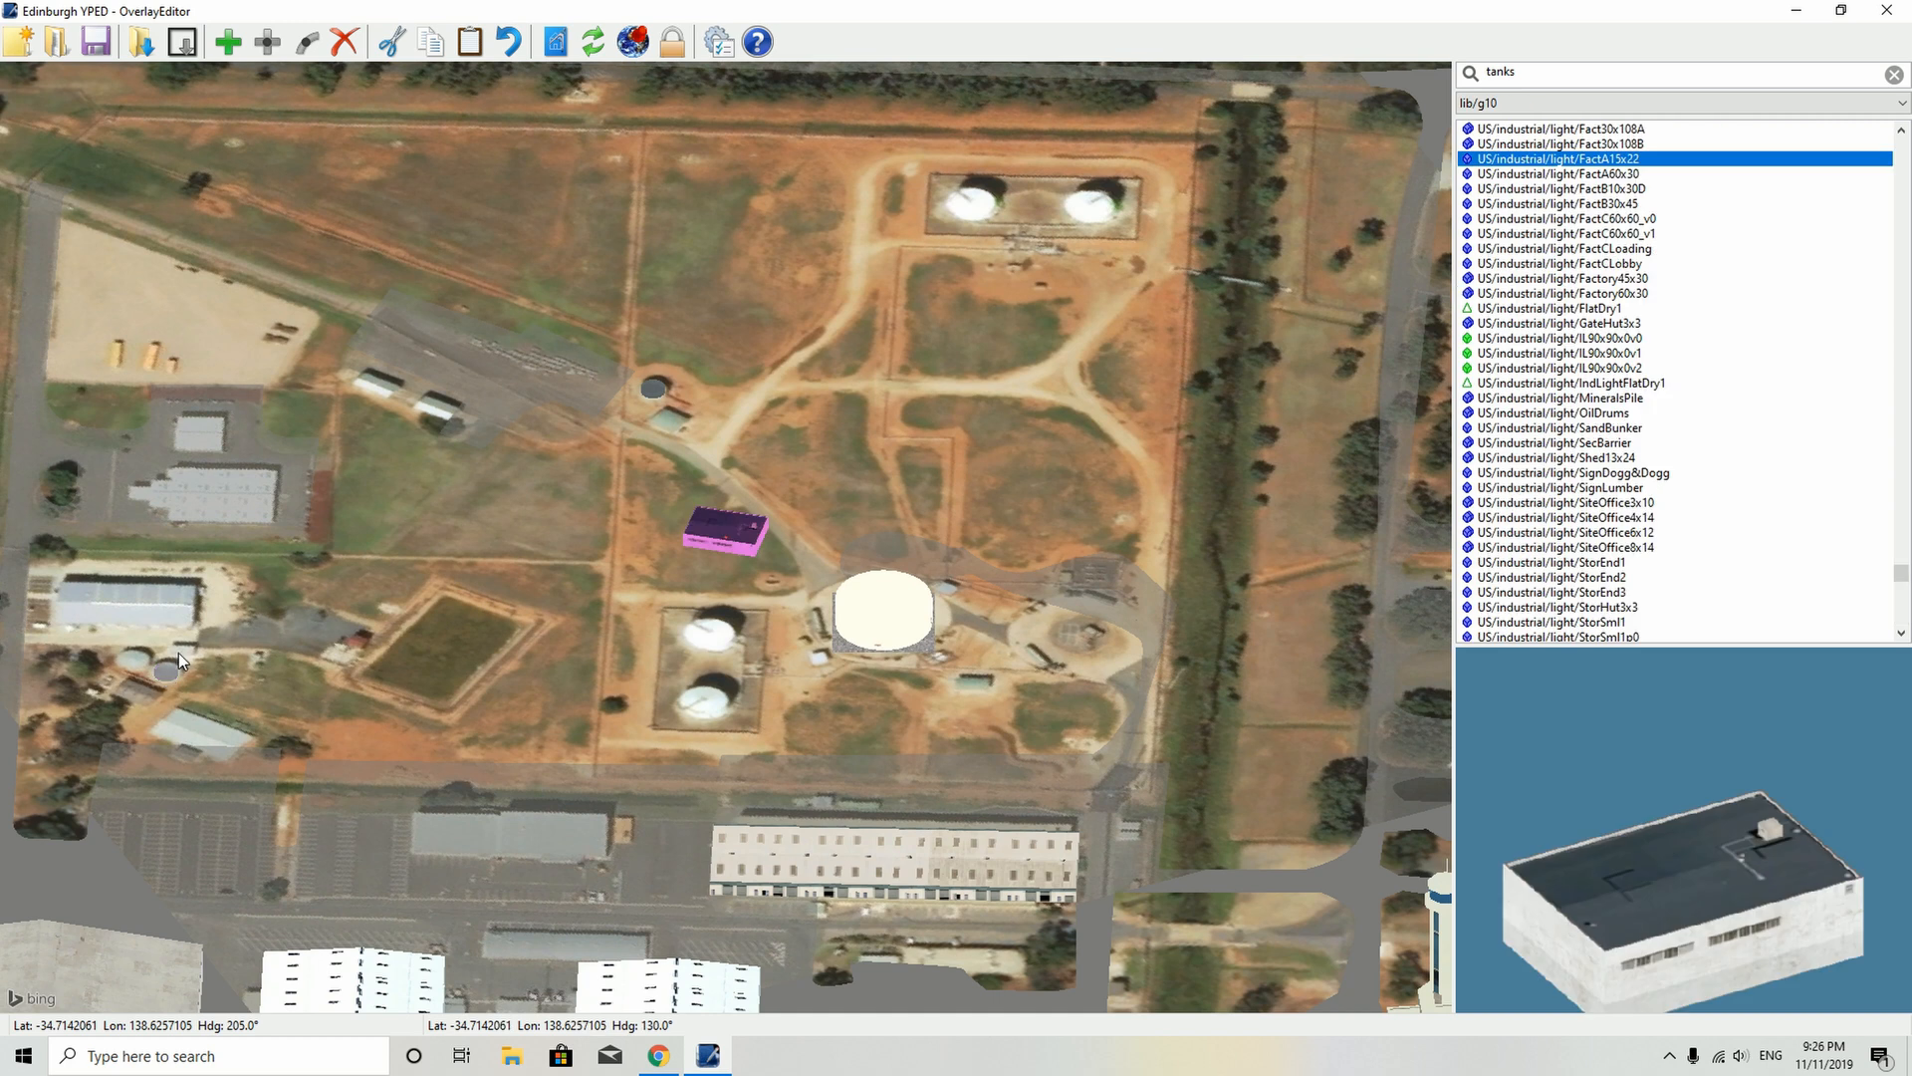
click(159, 671)
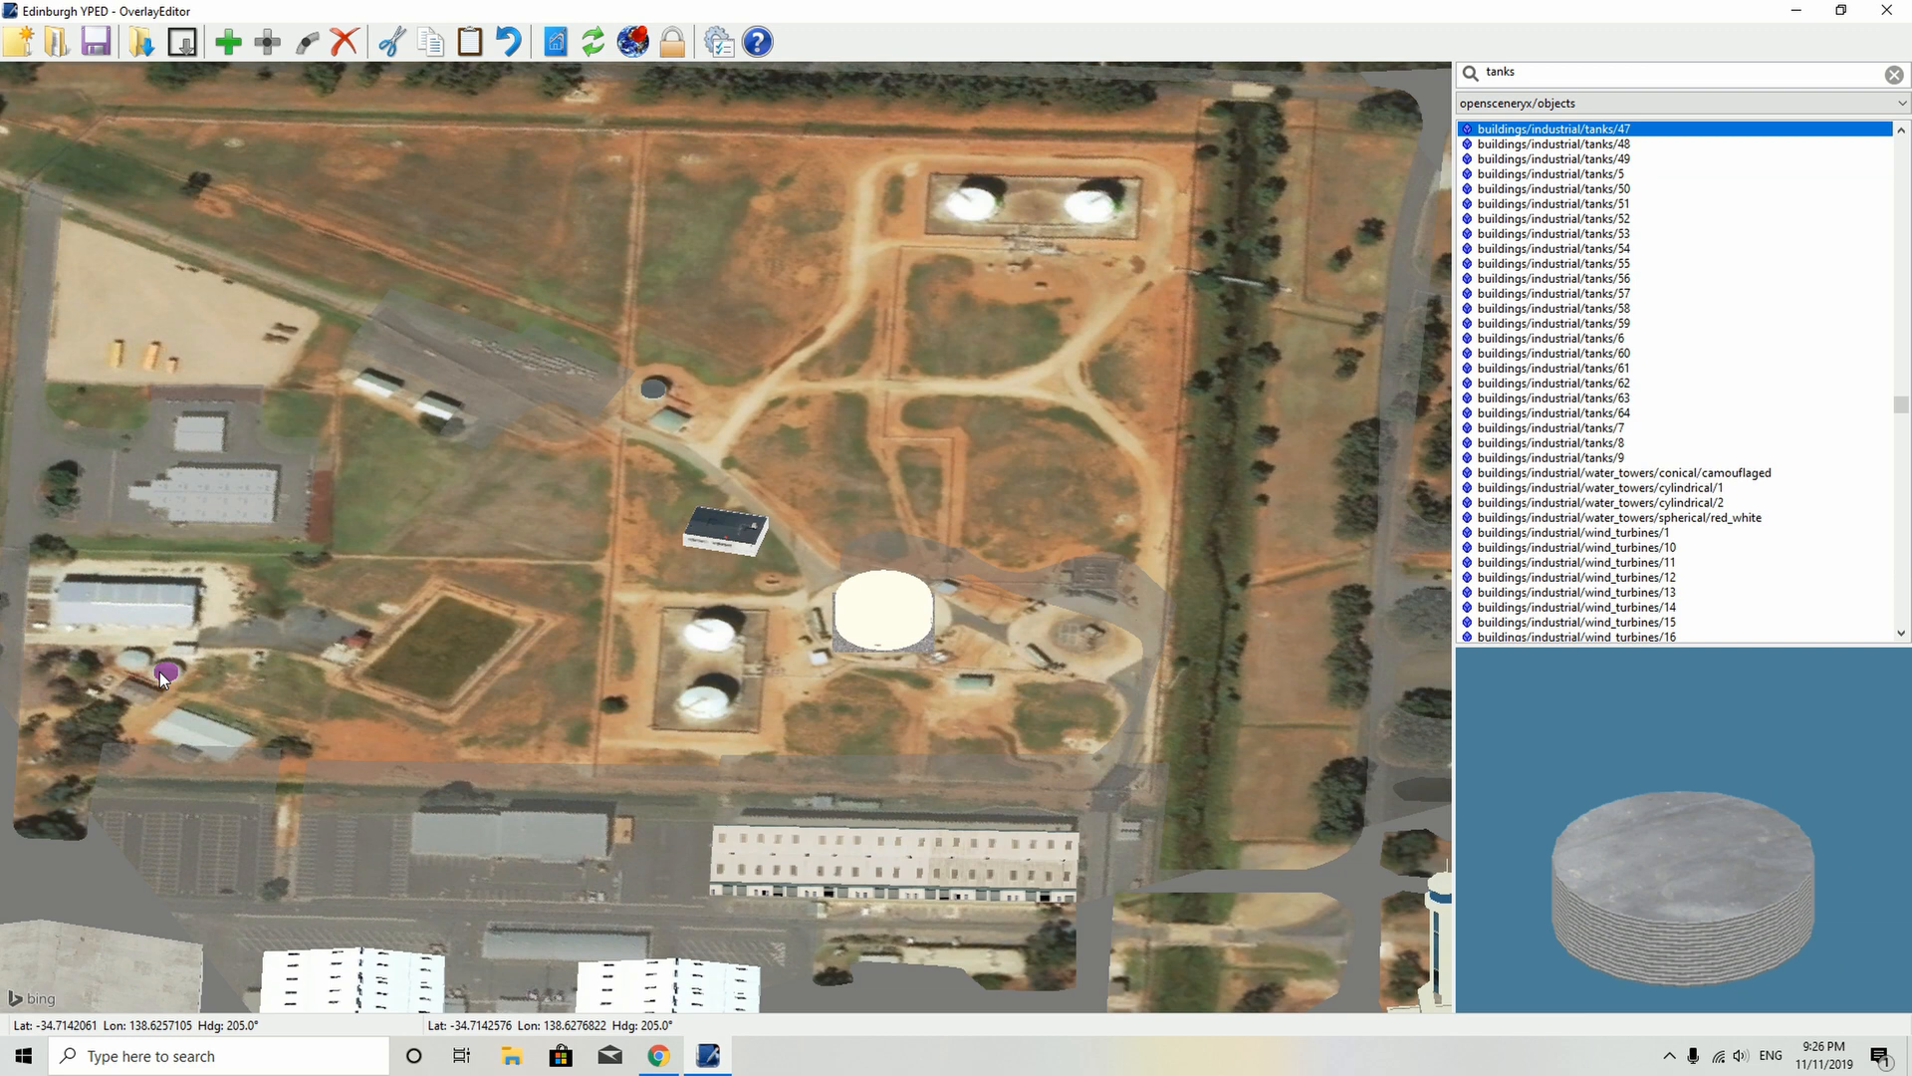
click(380, 594)
key(Right)
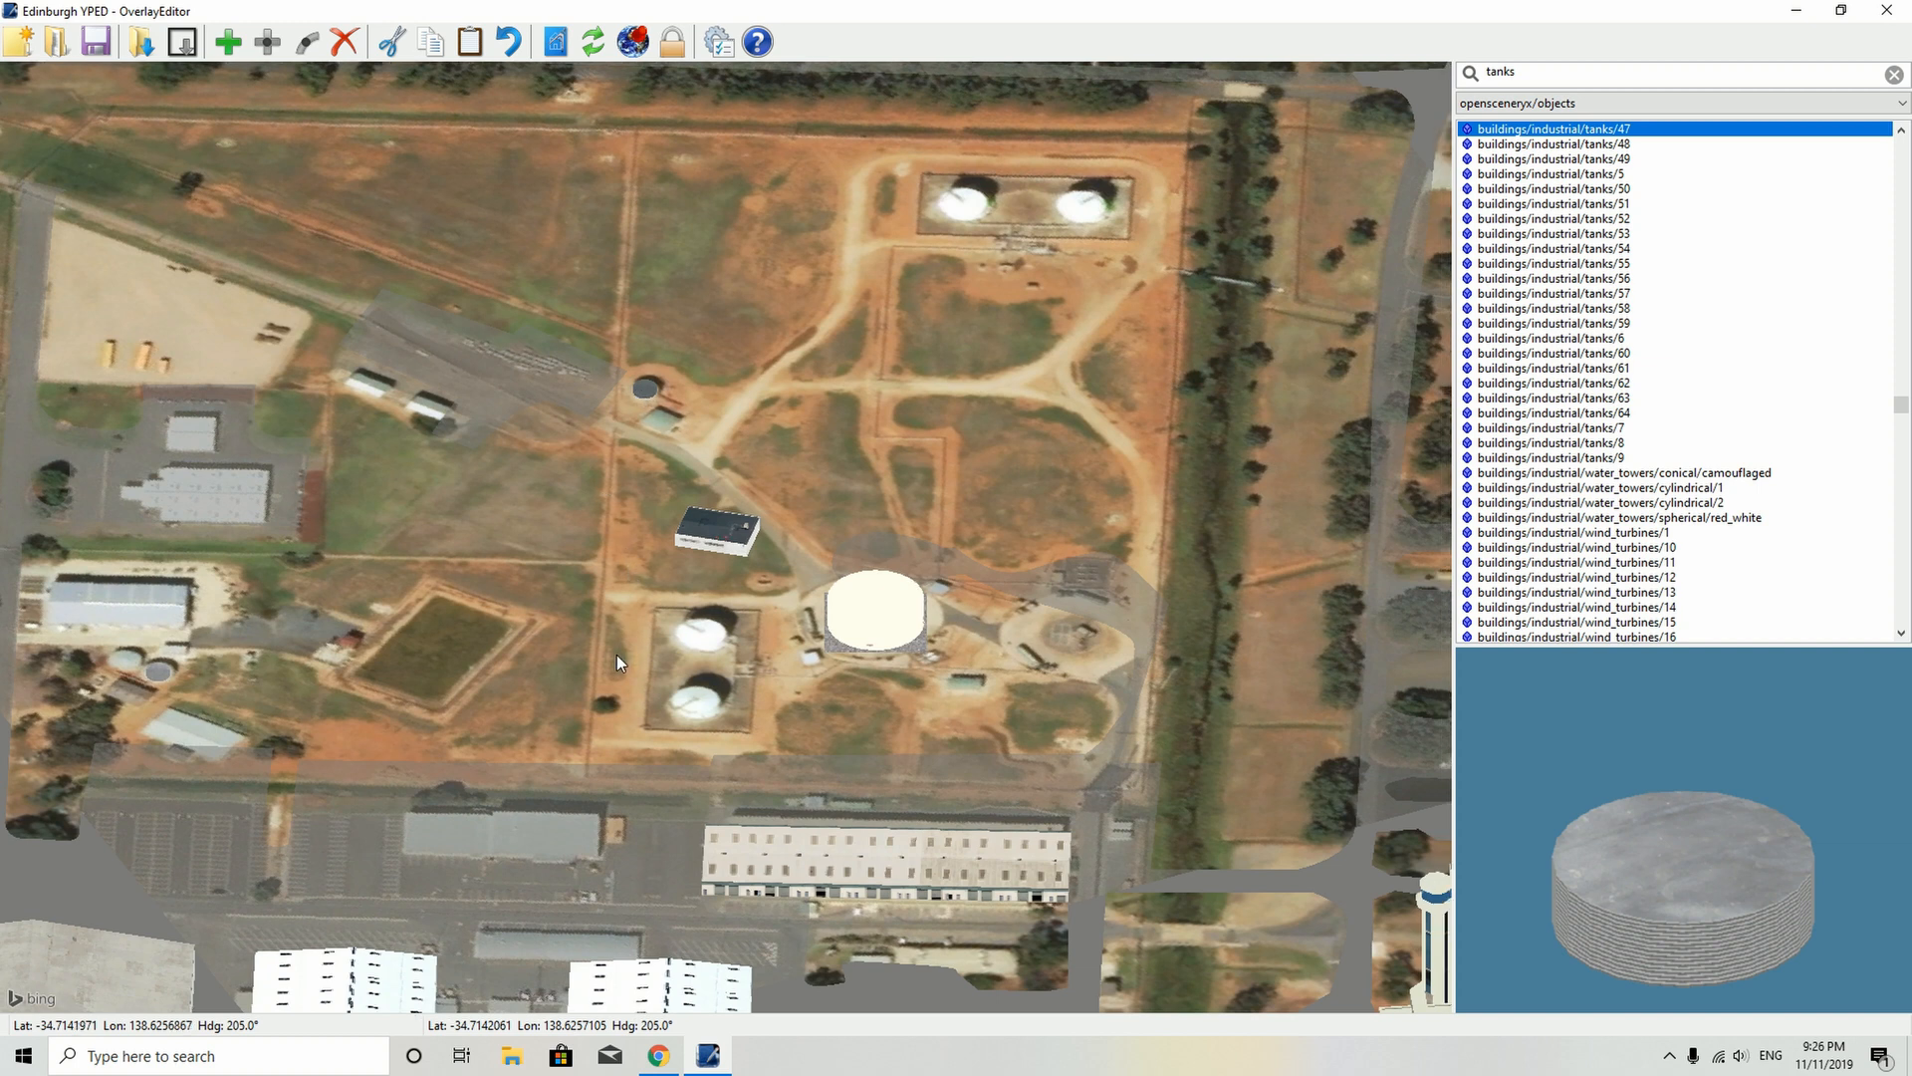
key(Left)
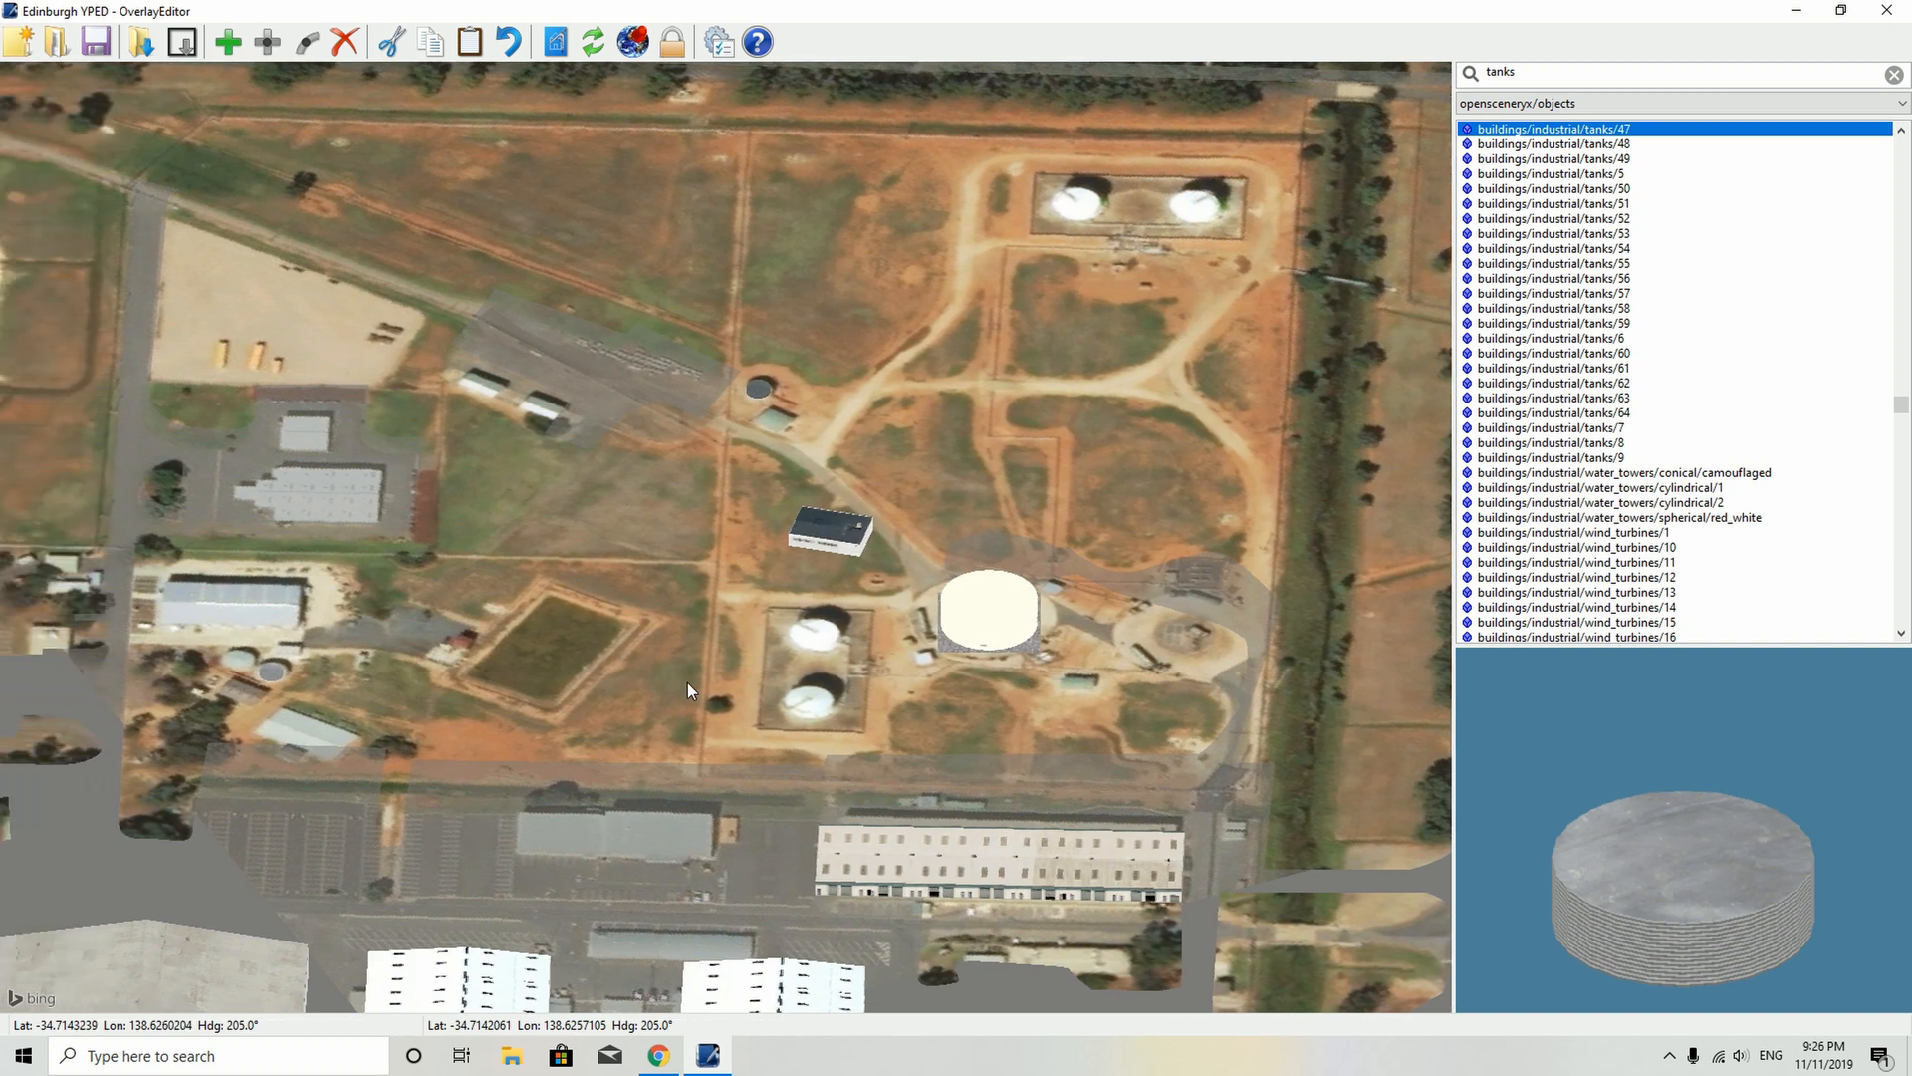
click(840, 528)
drag(841, 528, 696, 534)
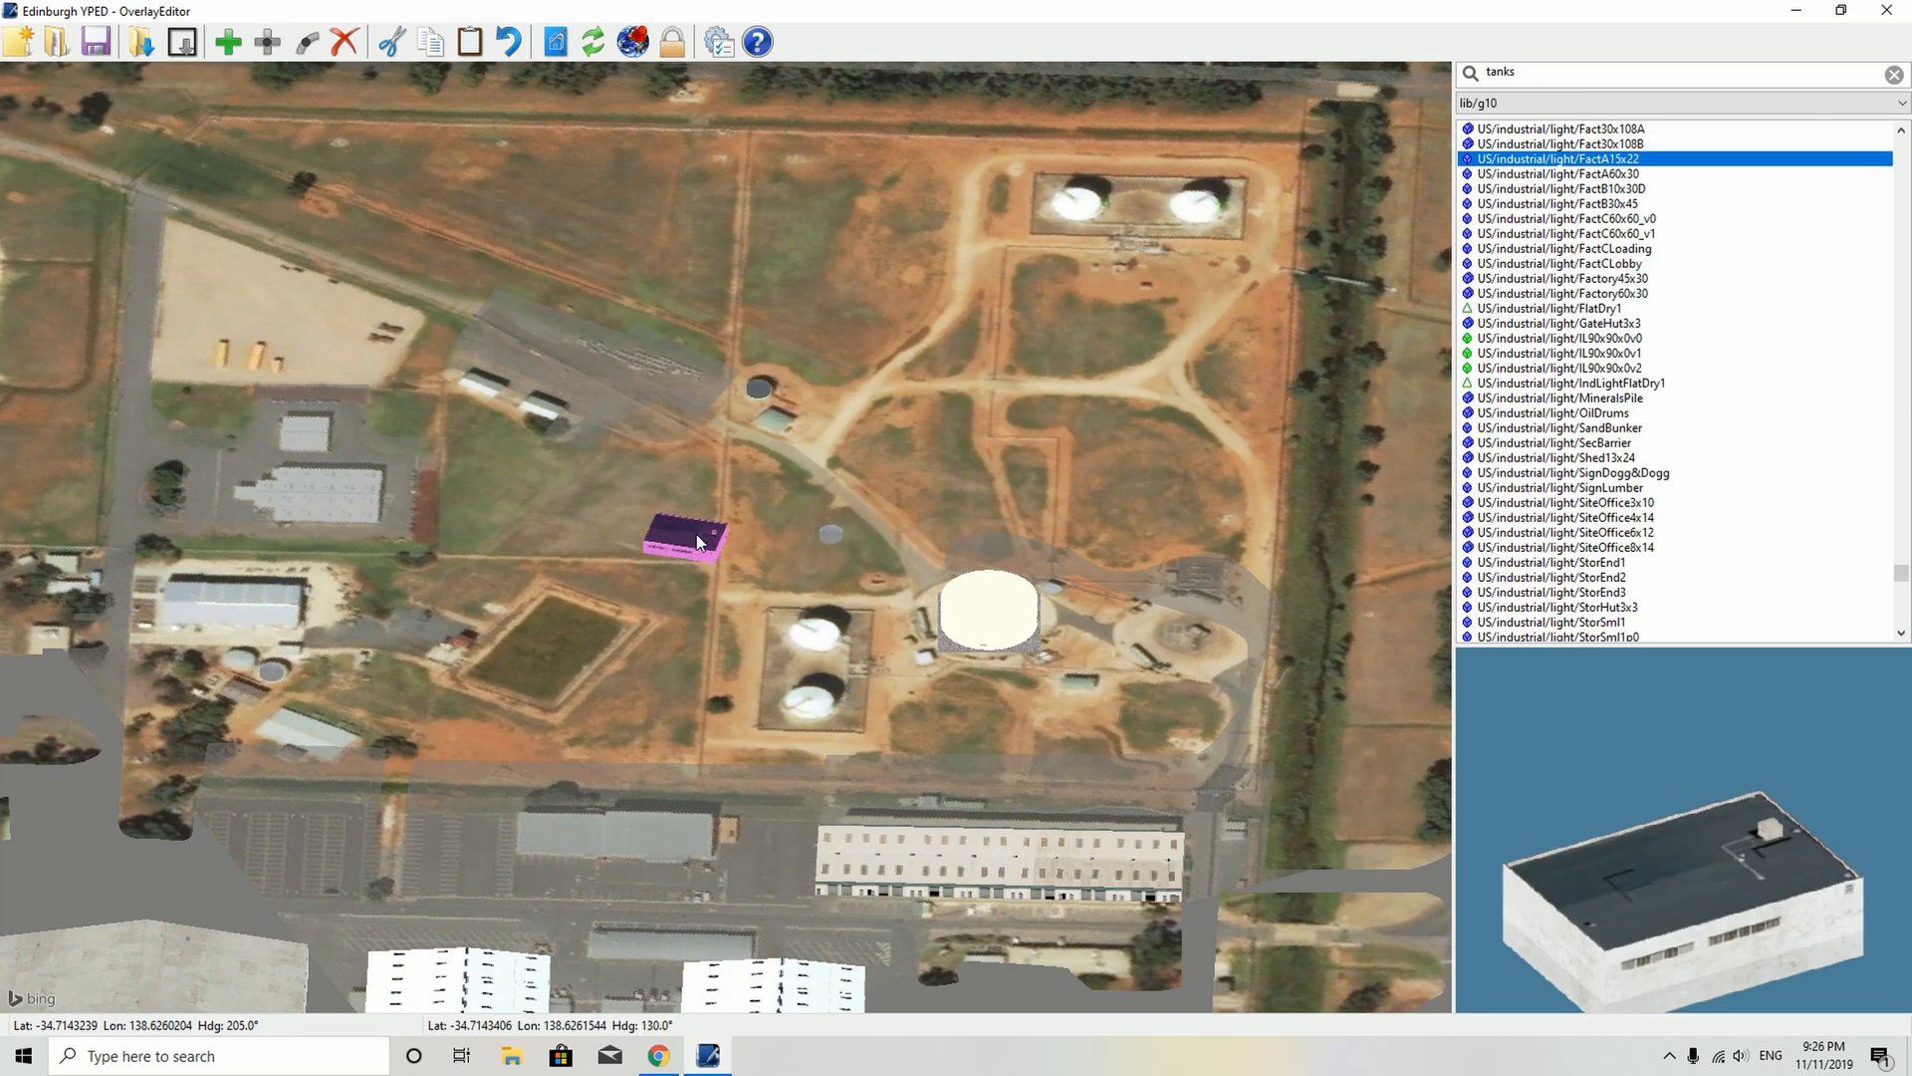
click(513, 650)
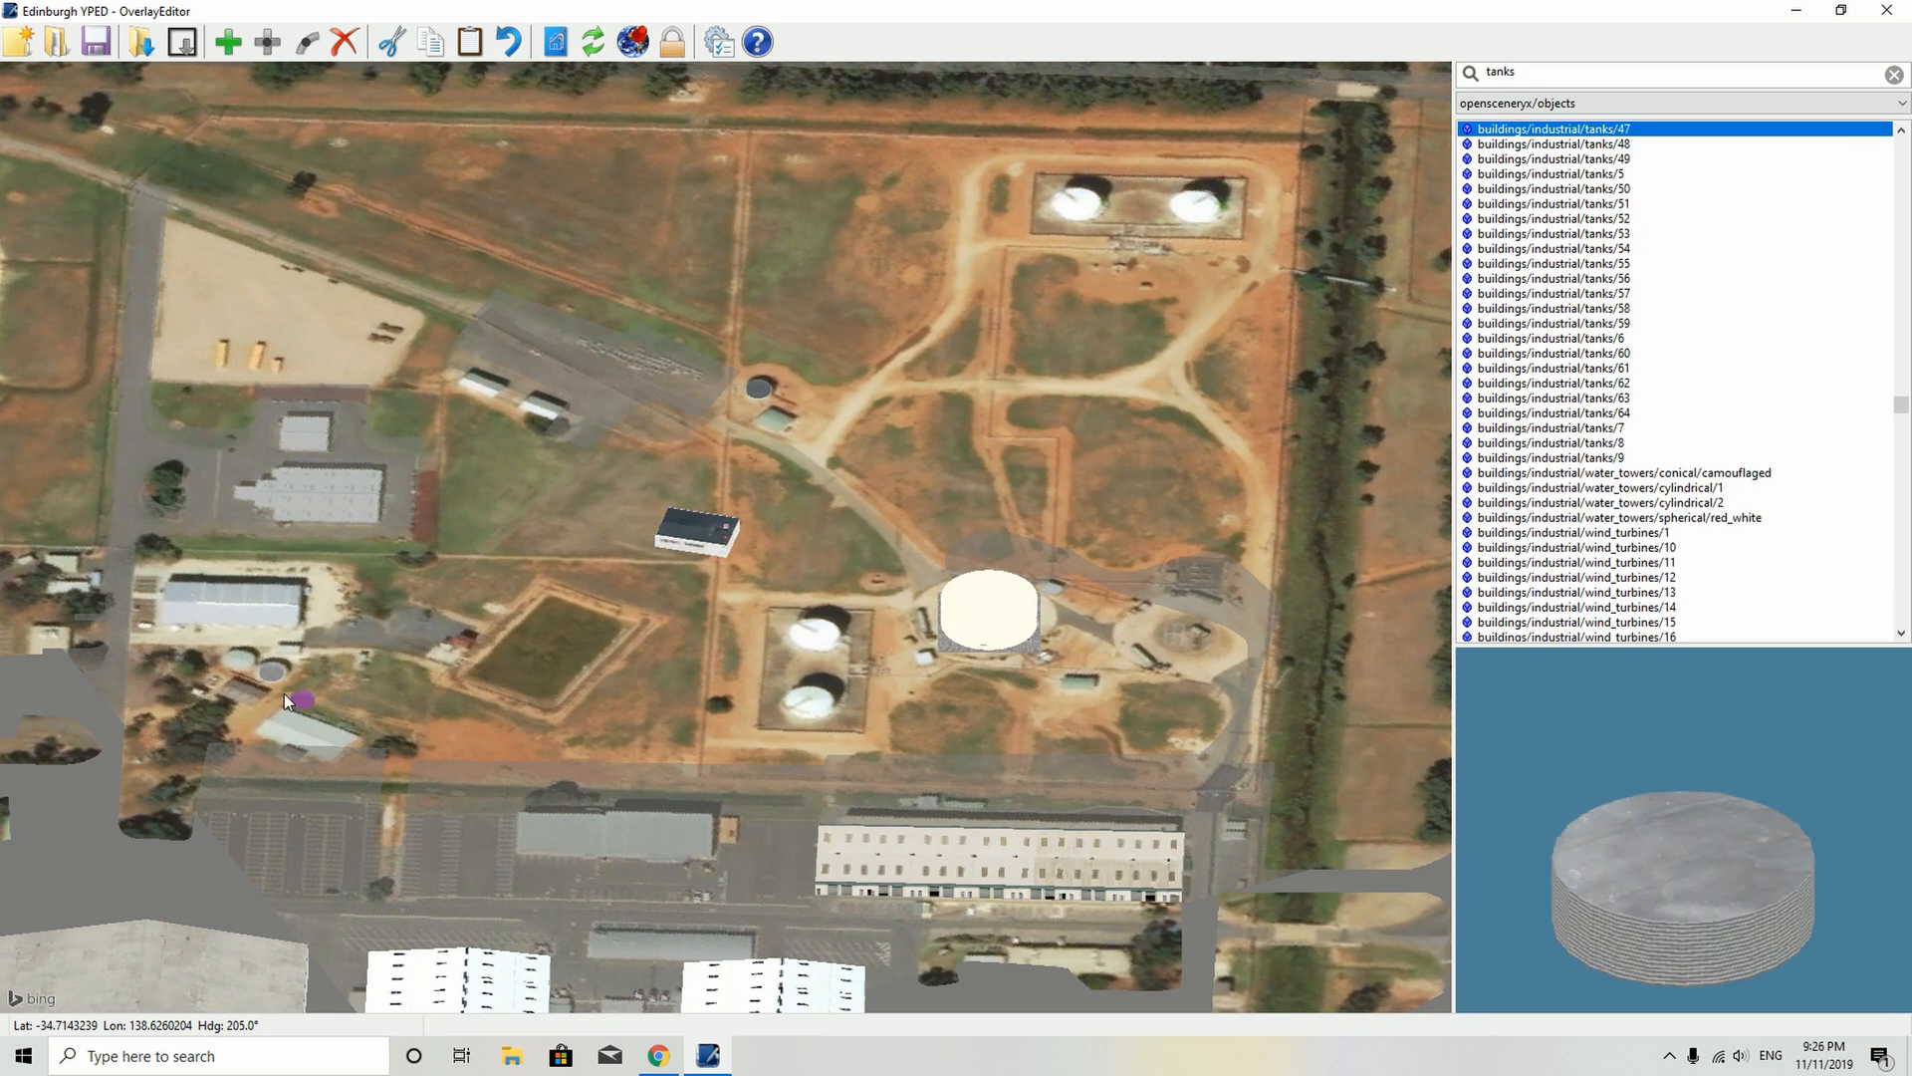
drag(283, 693, 235, 653)
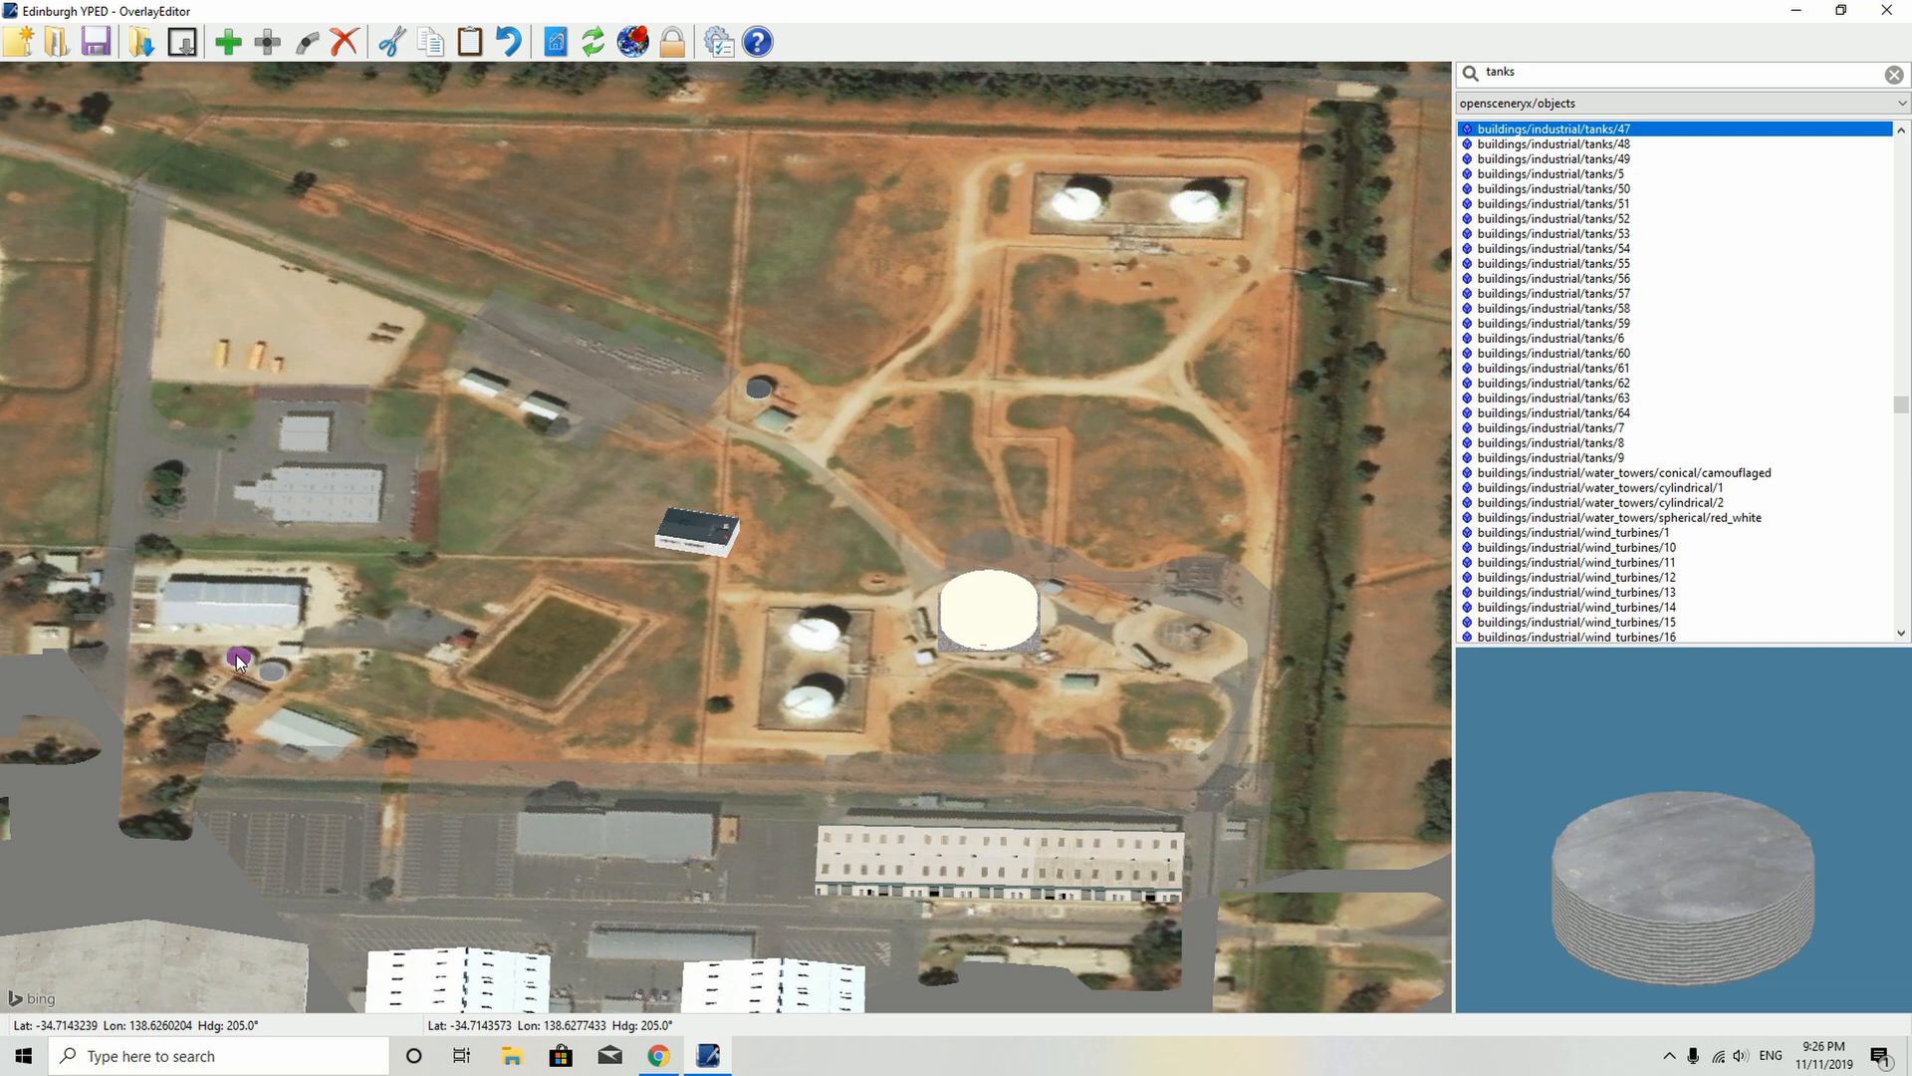
- Move the FactA15x22 building onto the stepped grey-roofed building north of the long shed and rotate it to a heading of 118°
click(705, 532)
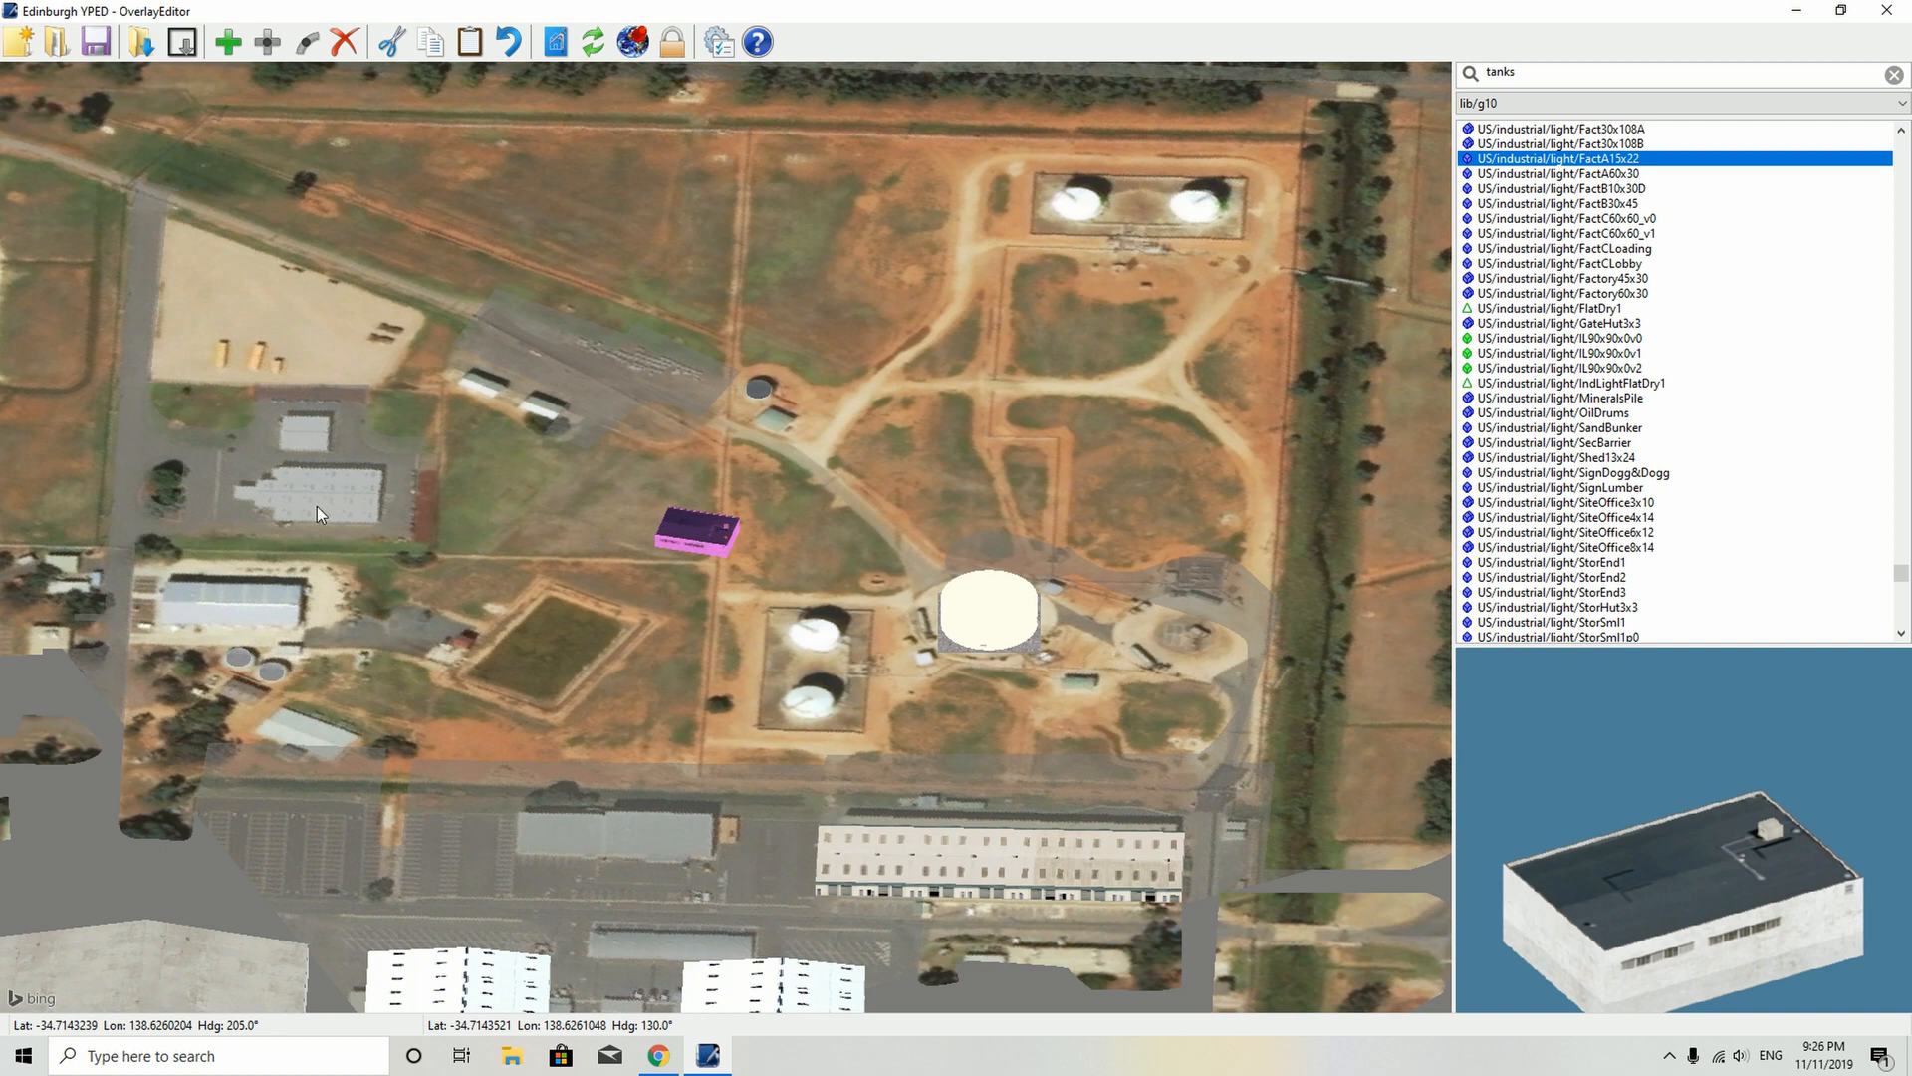
click(308, 477)
click(697, 524)
drag(697, 524, 344, 492)
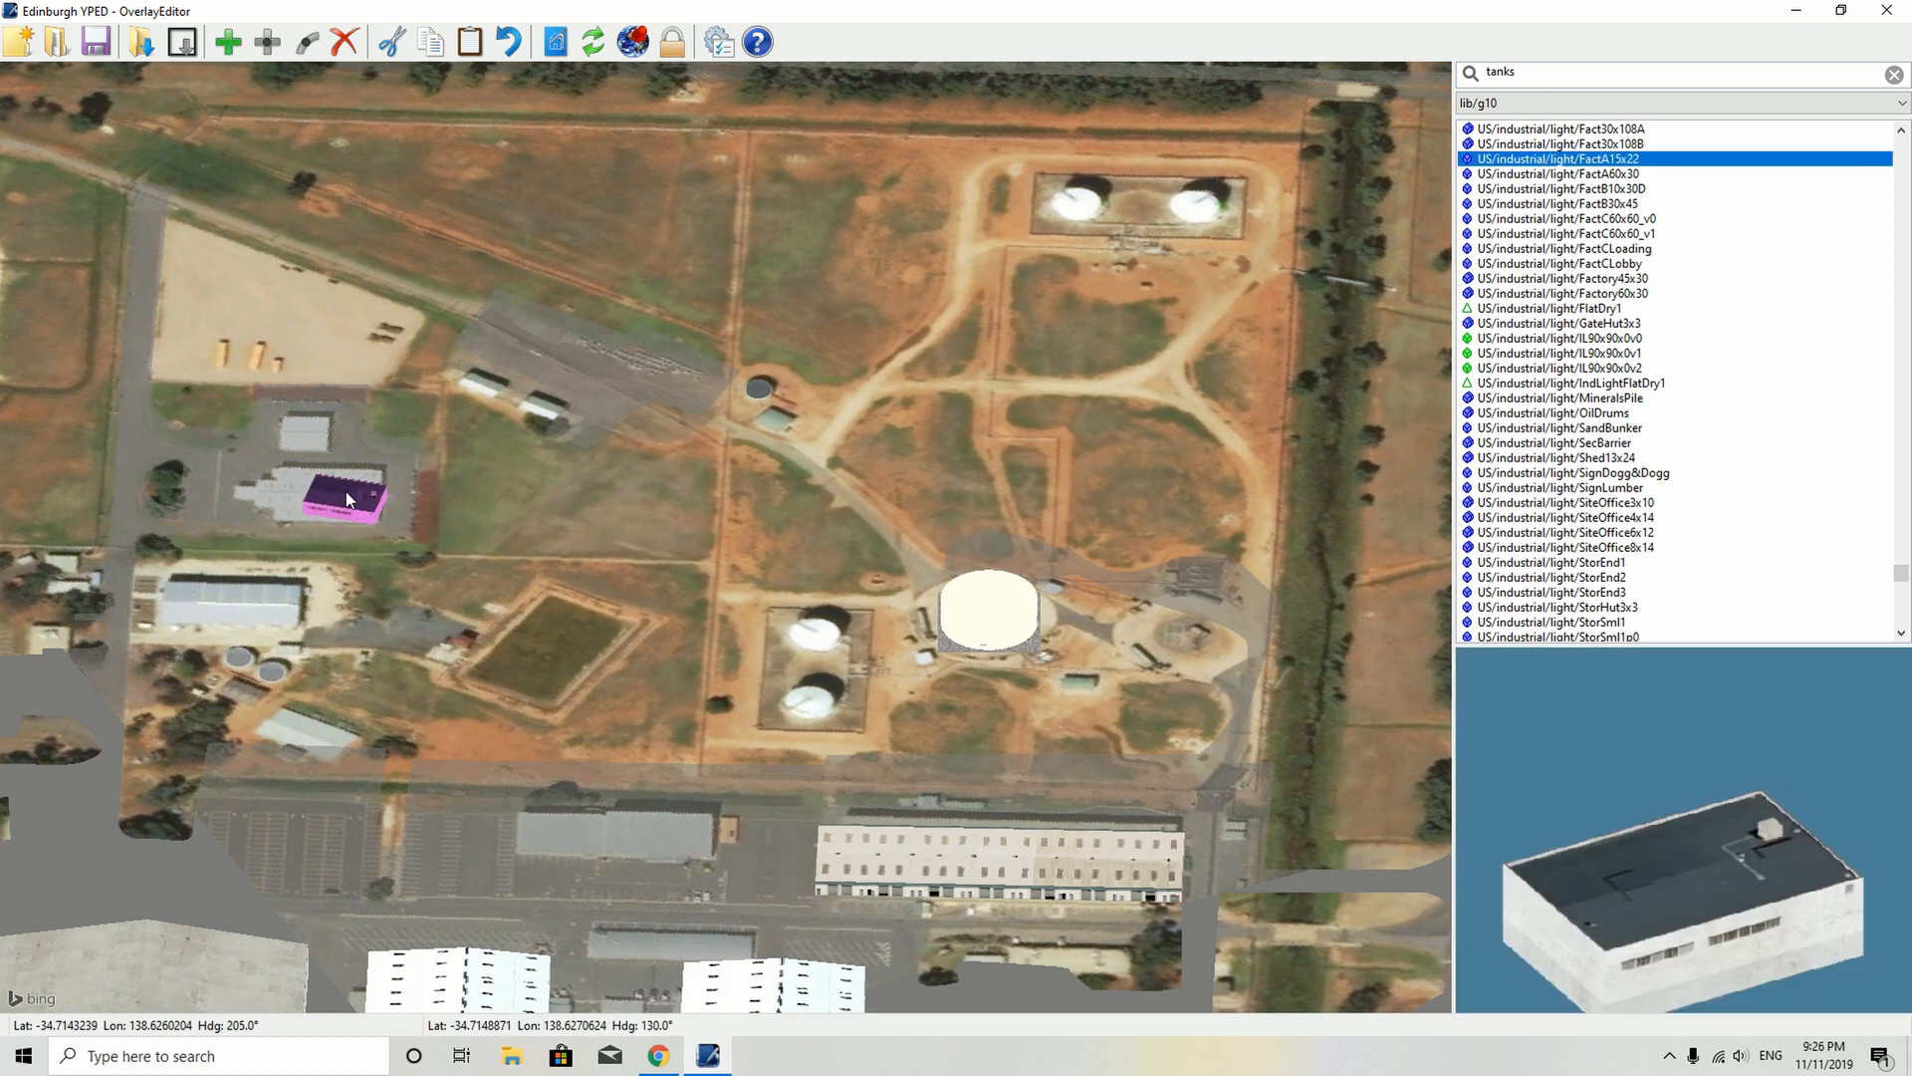
key(q)
key(q)
key(q)
key(q)
key(q)
key(q)
key(q)
key(q)
key(q)
key(q)
key(q)
key(q)
- Reposition the rotated FactA15x22 building over the southeast part of the stepped grey roof
key(d)
key(s)
key(s)
key(s)
key(s)
key(s)
key(s)
key(s)
key(s)
key(s)
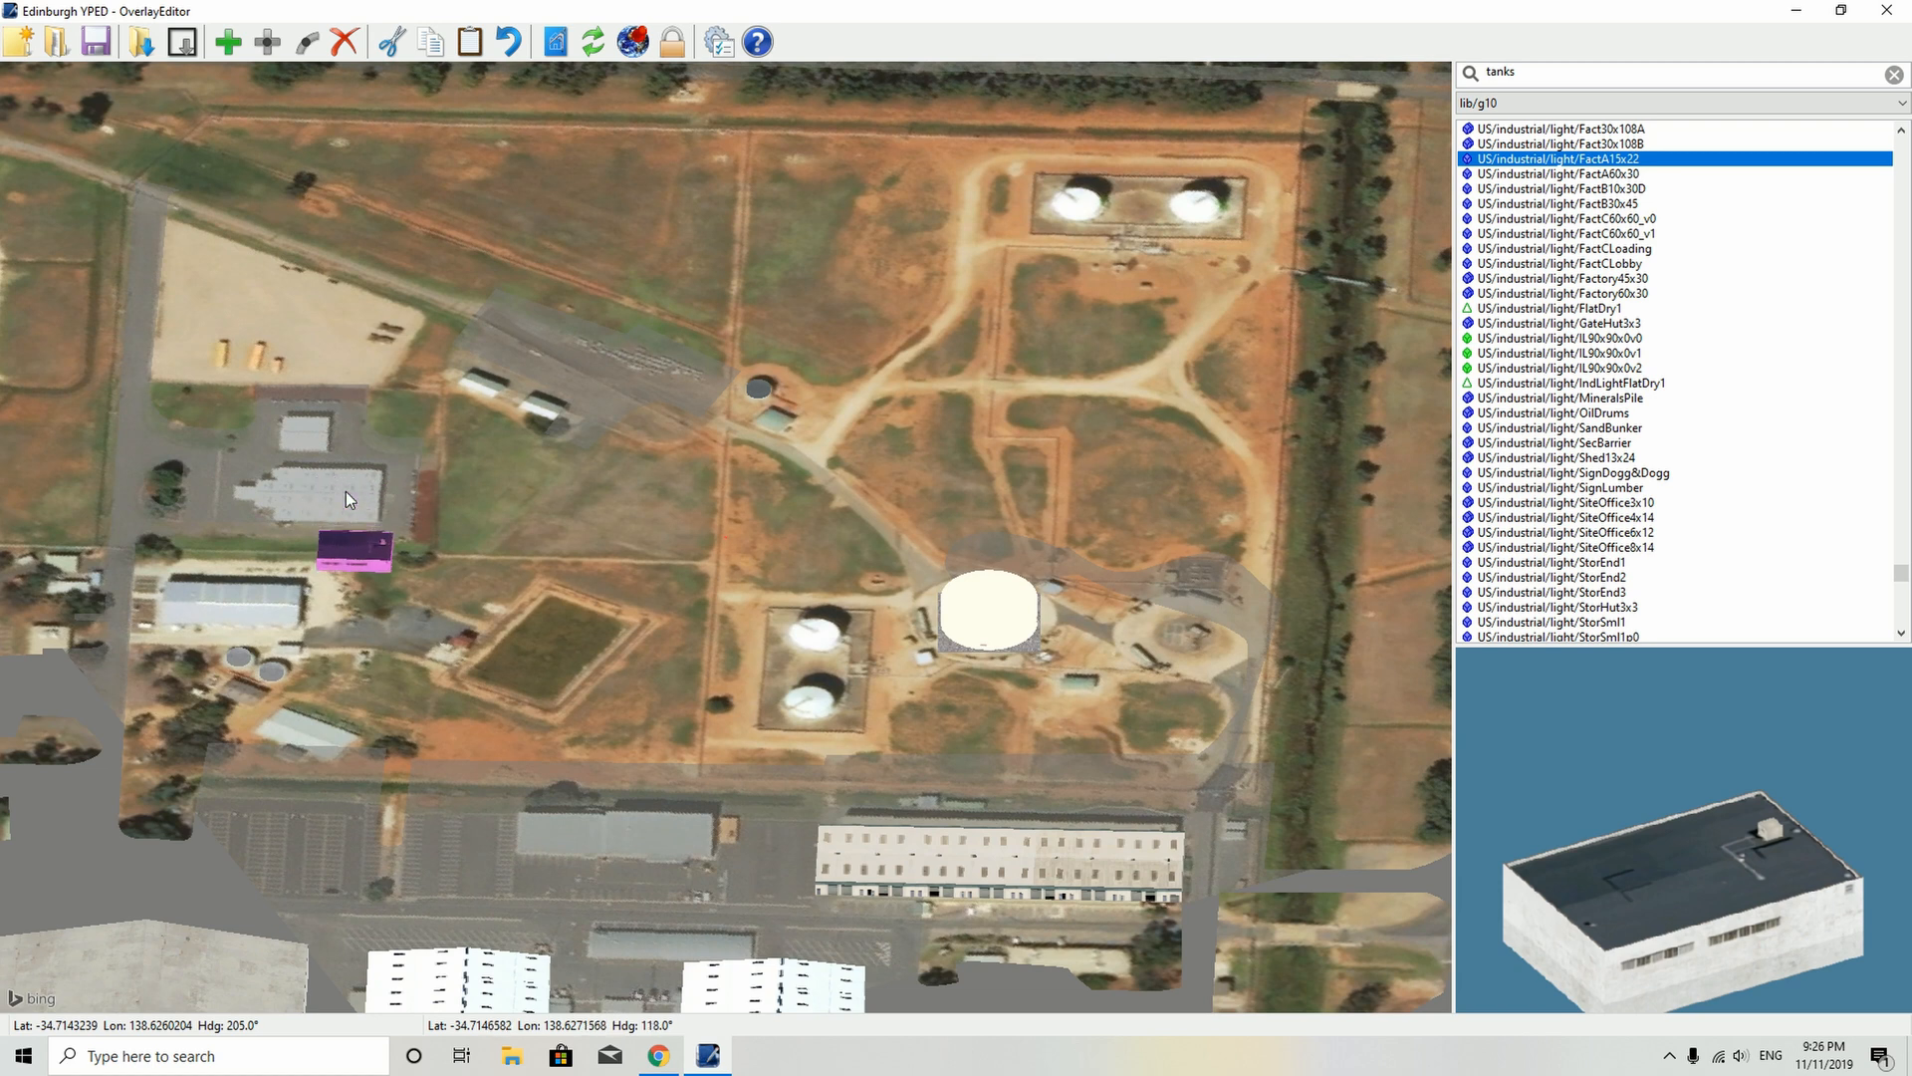
drag(351, 544, 341, 497)
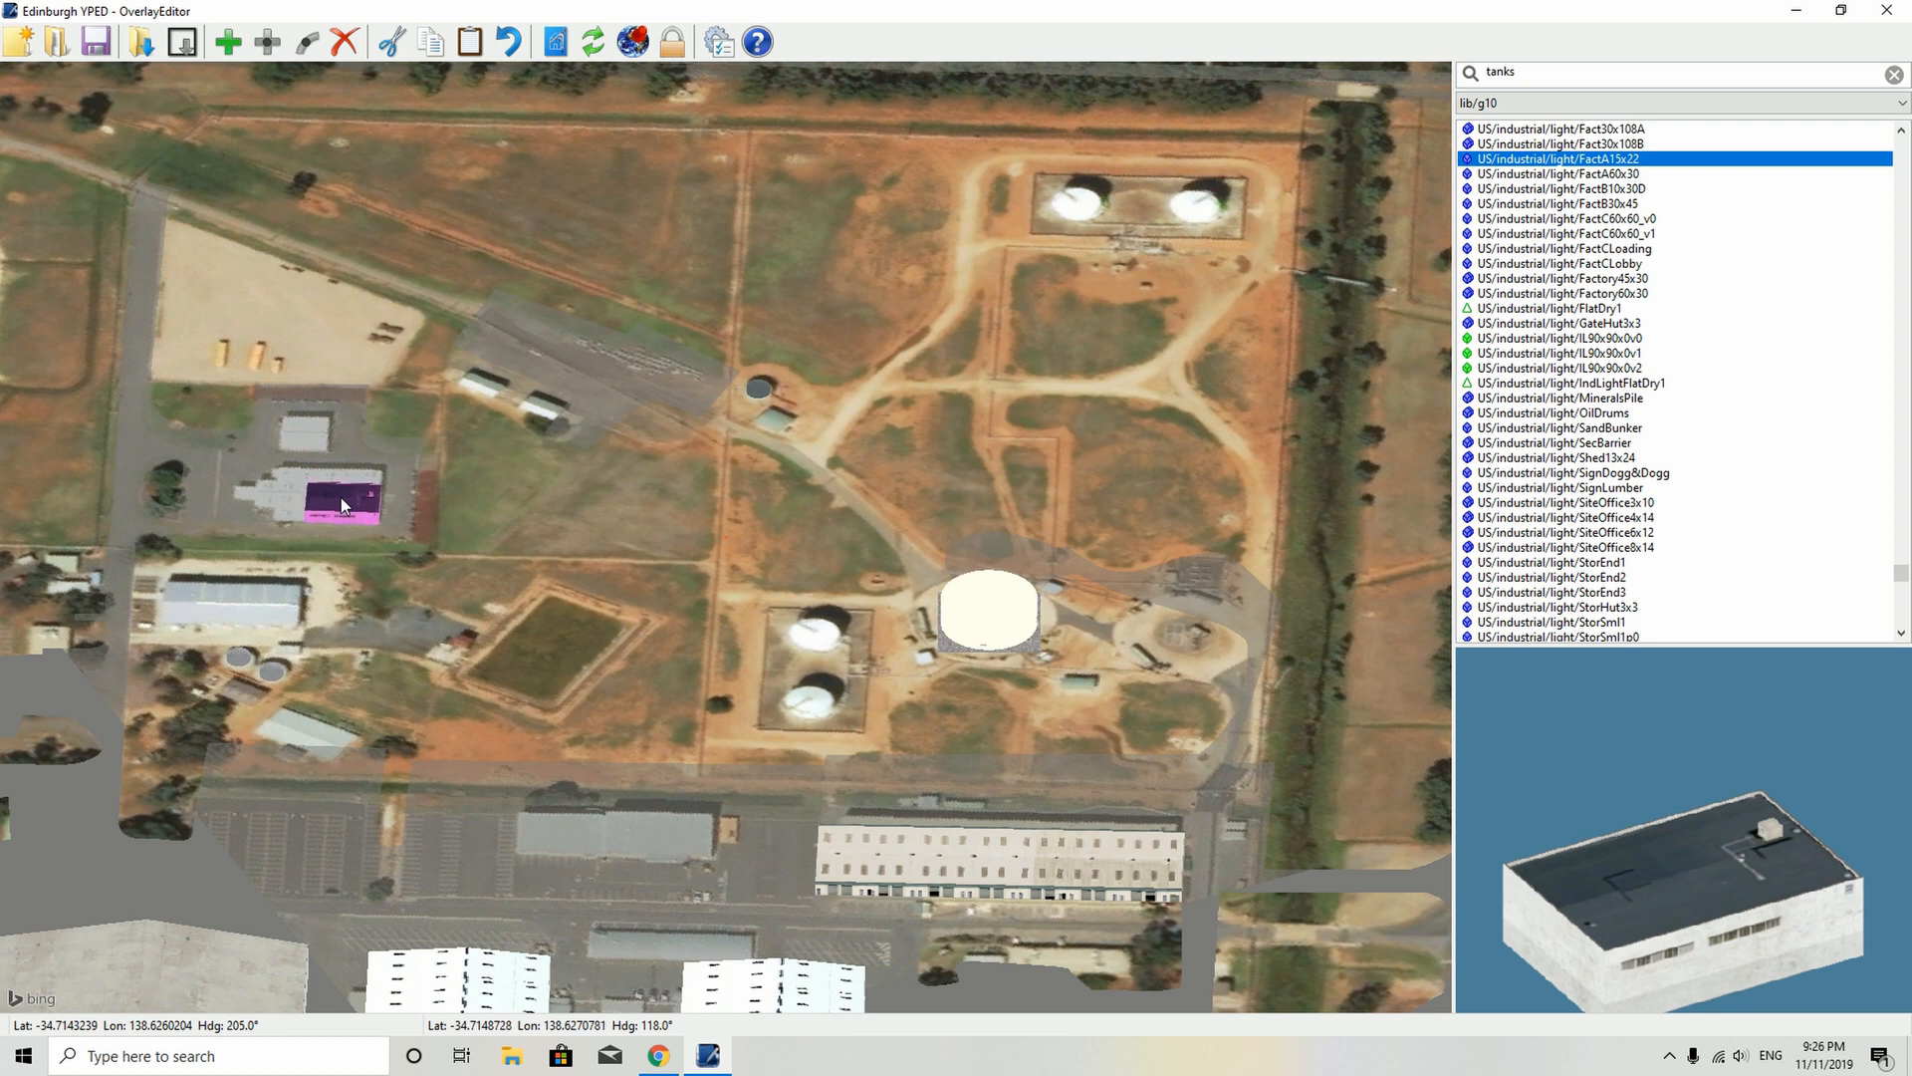
- Duplicate the FactA15x22 building and place the copy against its north side to cover the rest of the roof's eastern end
key(Up)
key(Up)
key(Up)
key(Up)
key(Up)
key(Up)
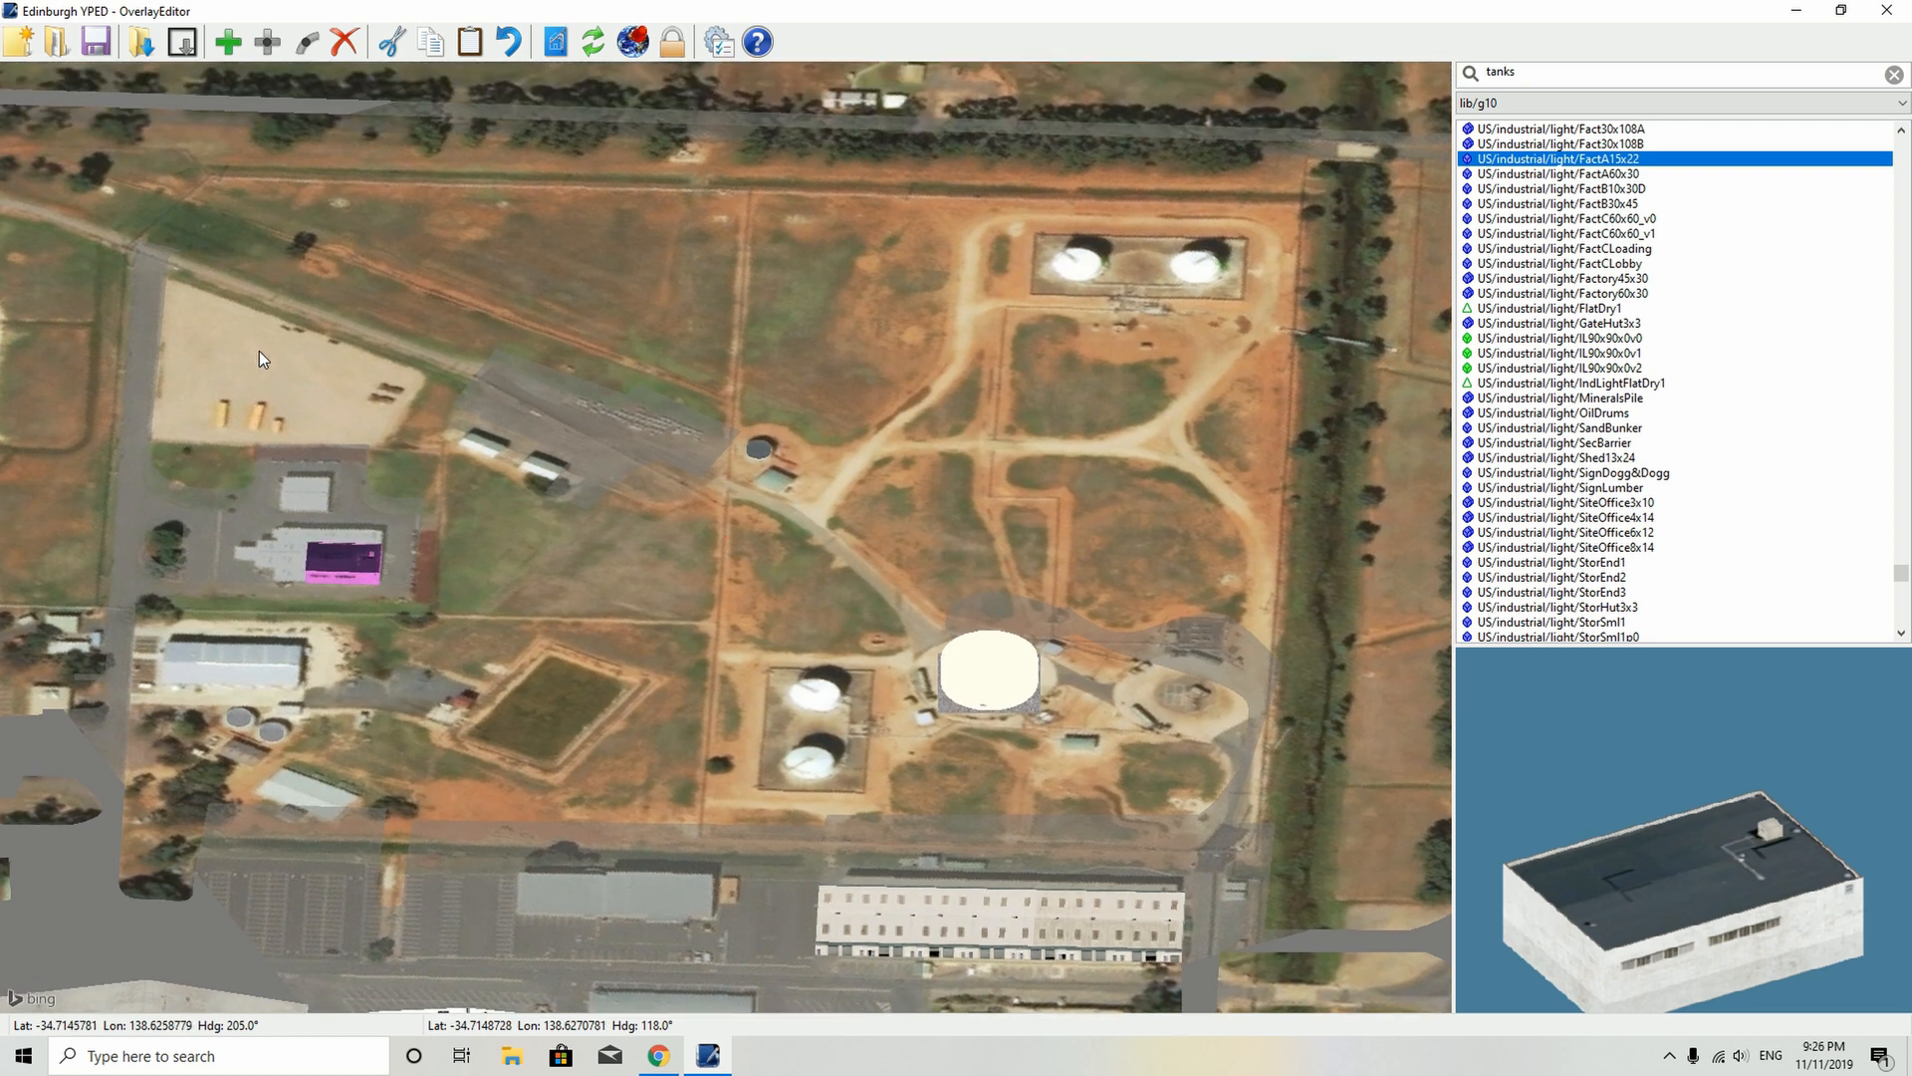
scroll(254, 619, up, 2)
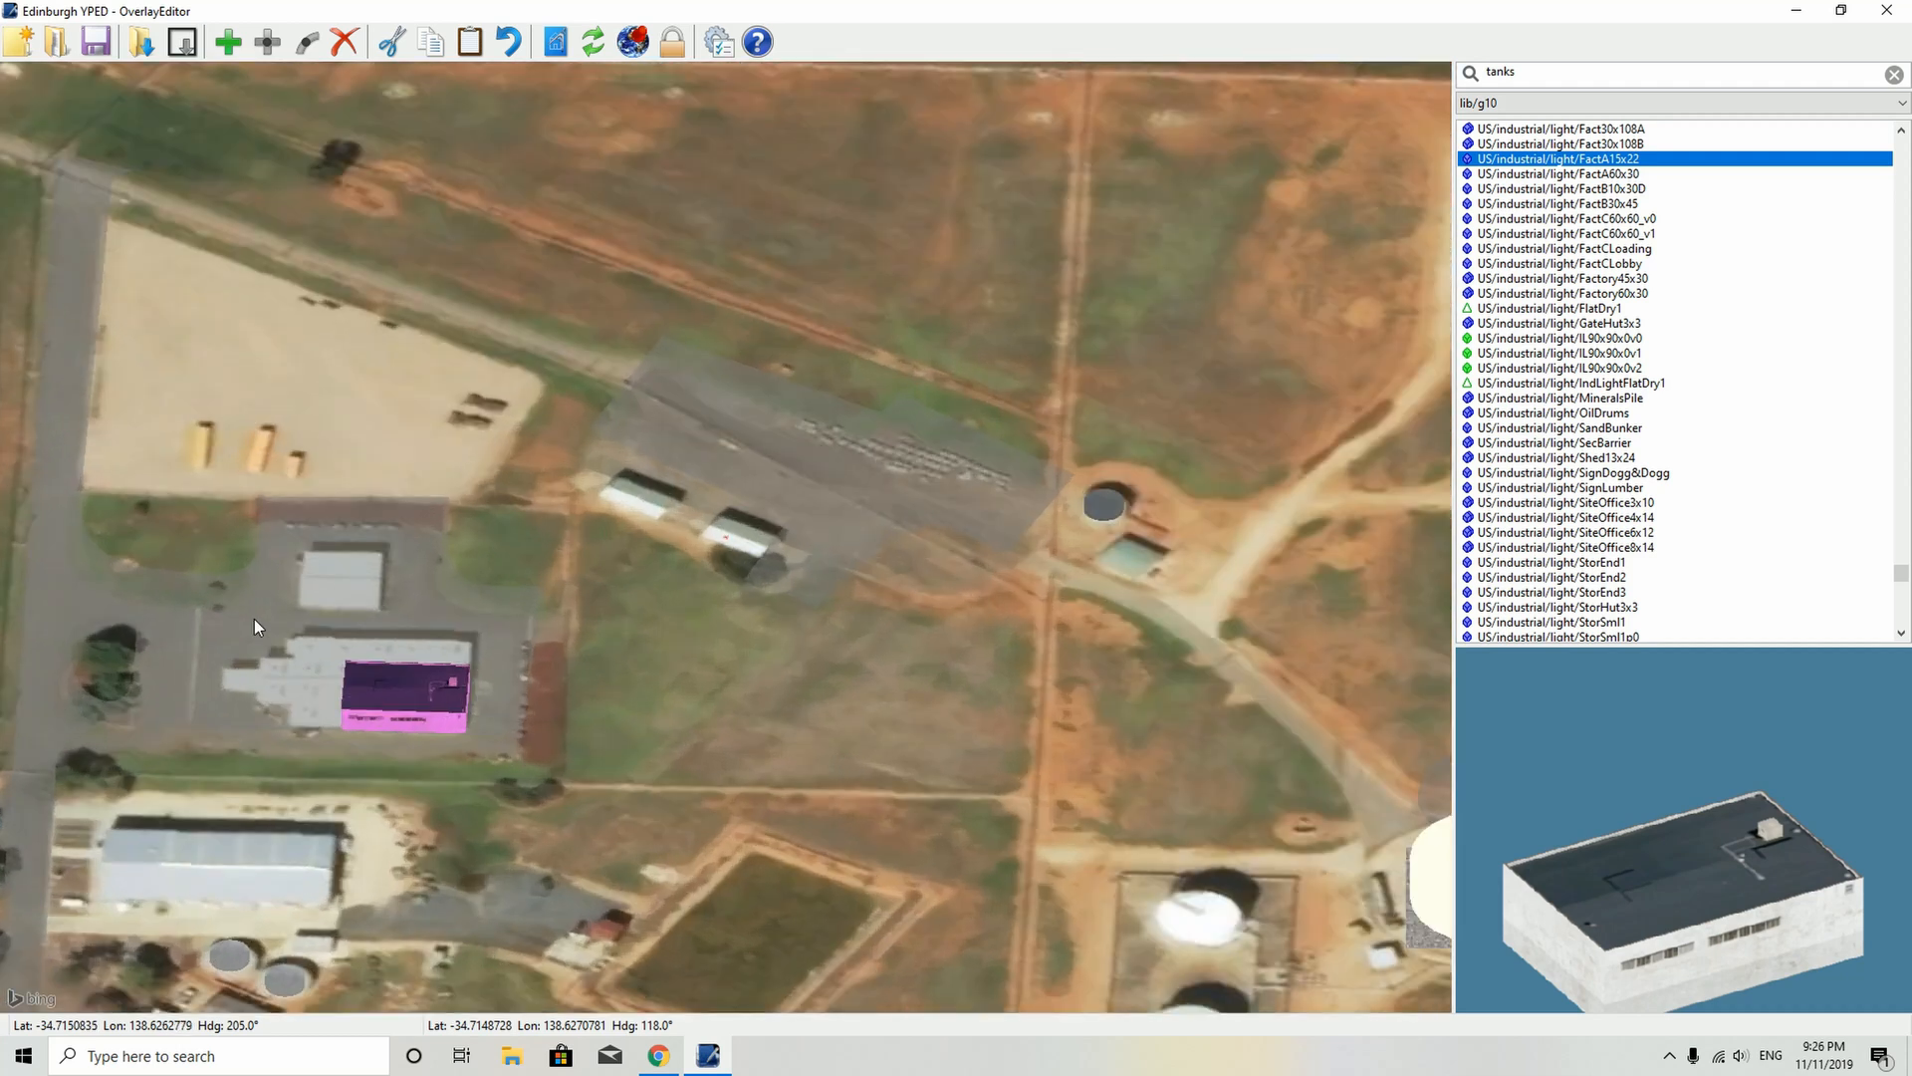
key(ctrl+v)
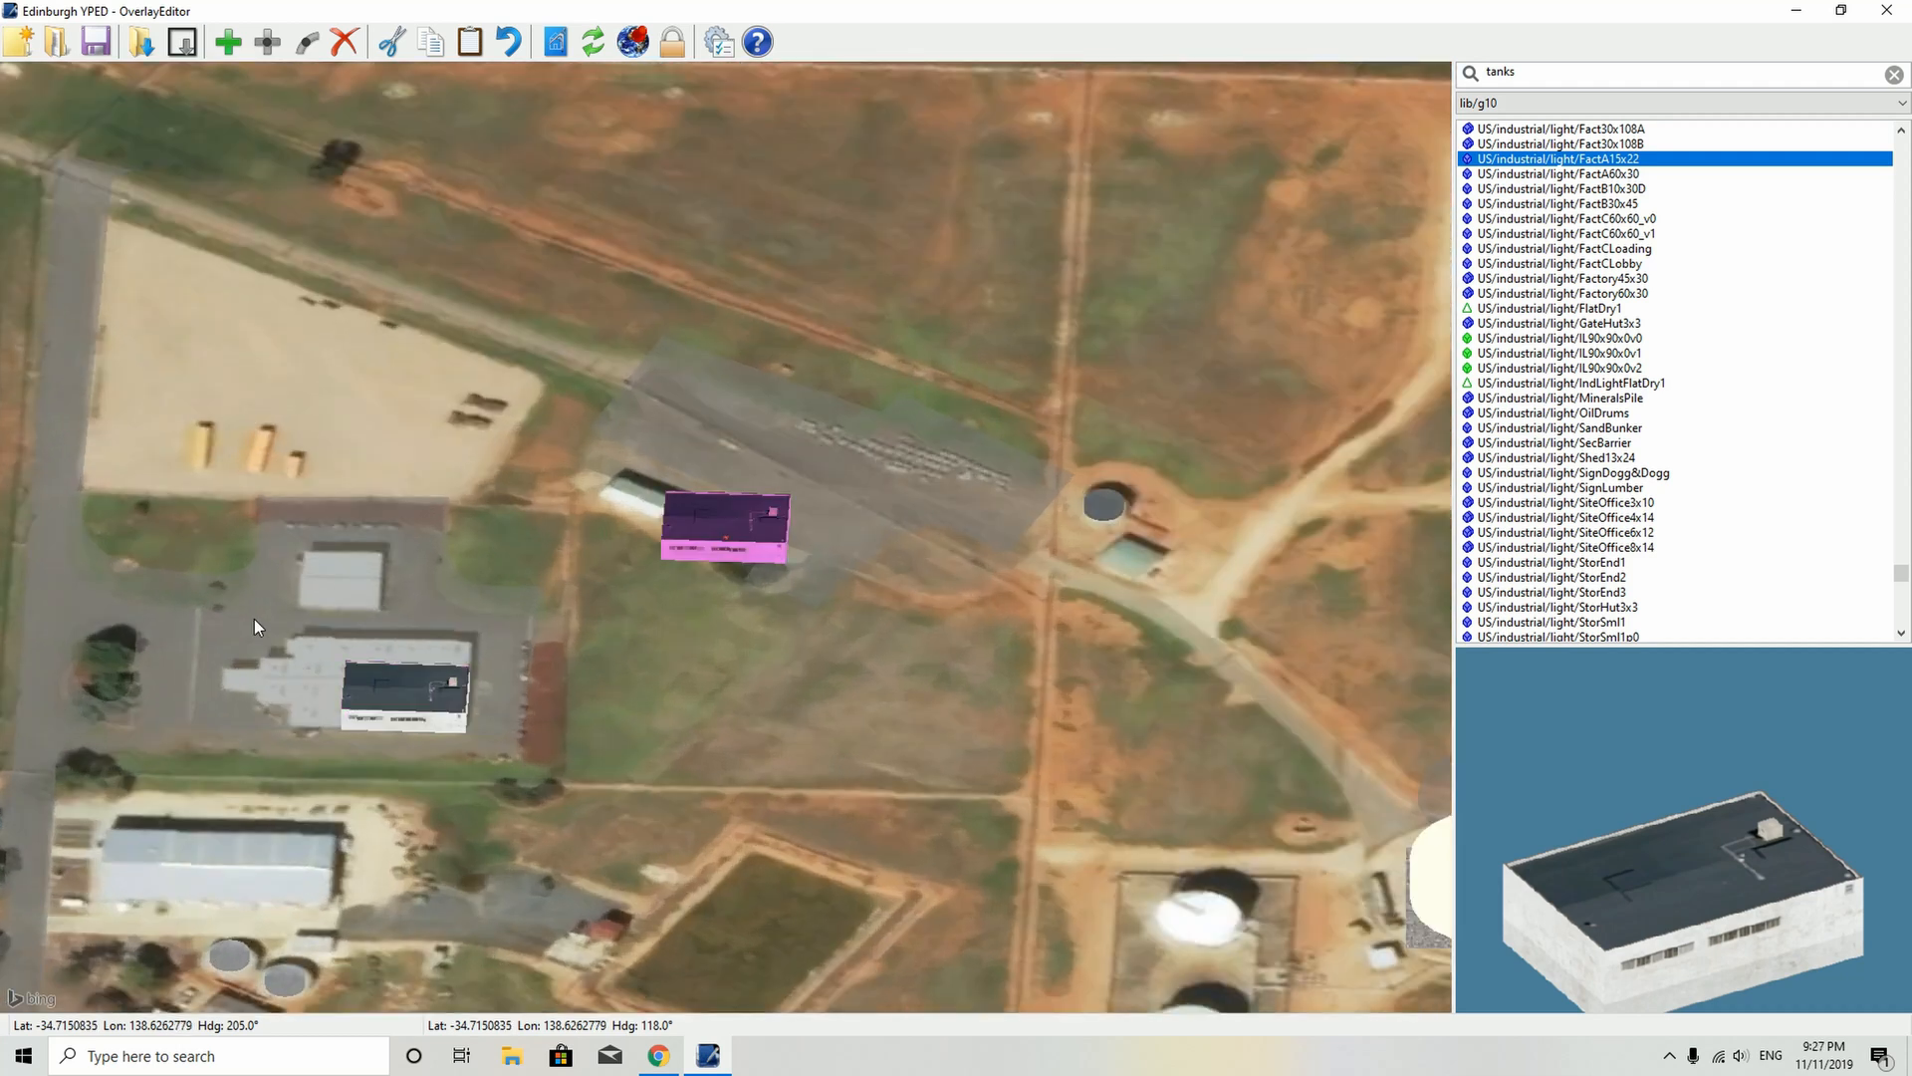
drag(674, 540, 416, 670)
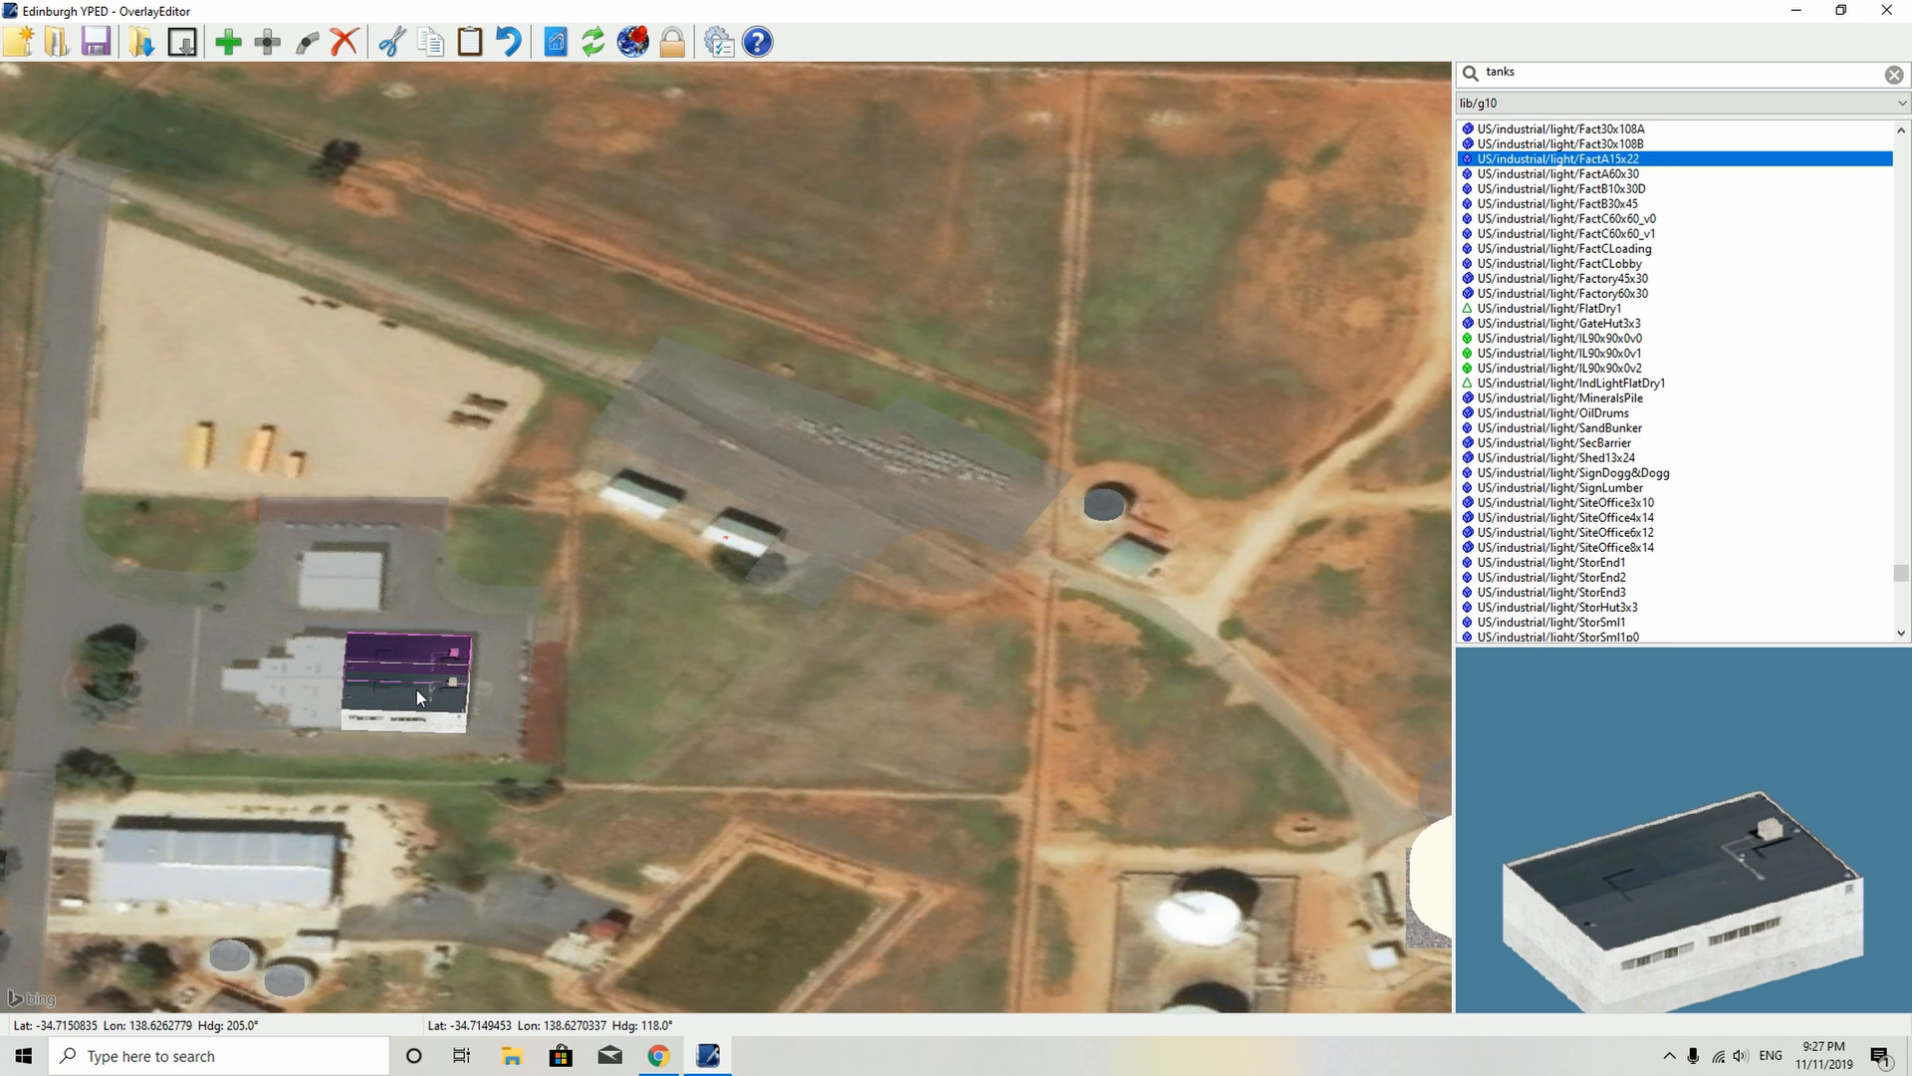
- Select both FactA15x22 buildings, delete them and undo the deletion
shift+click(416, 689)
key(Delete)
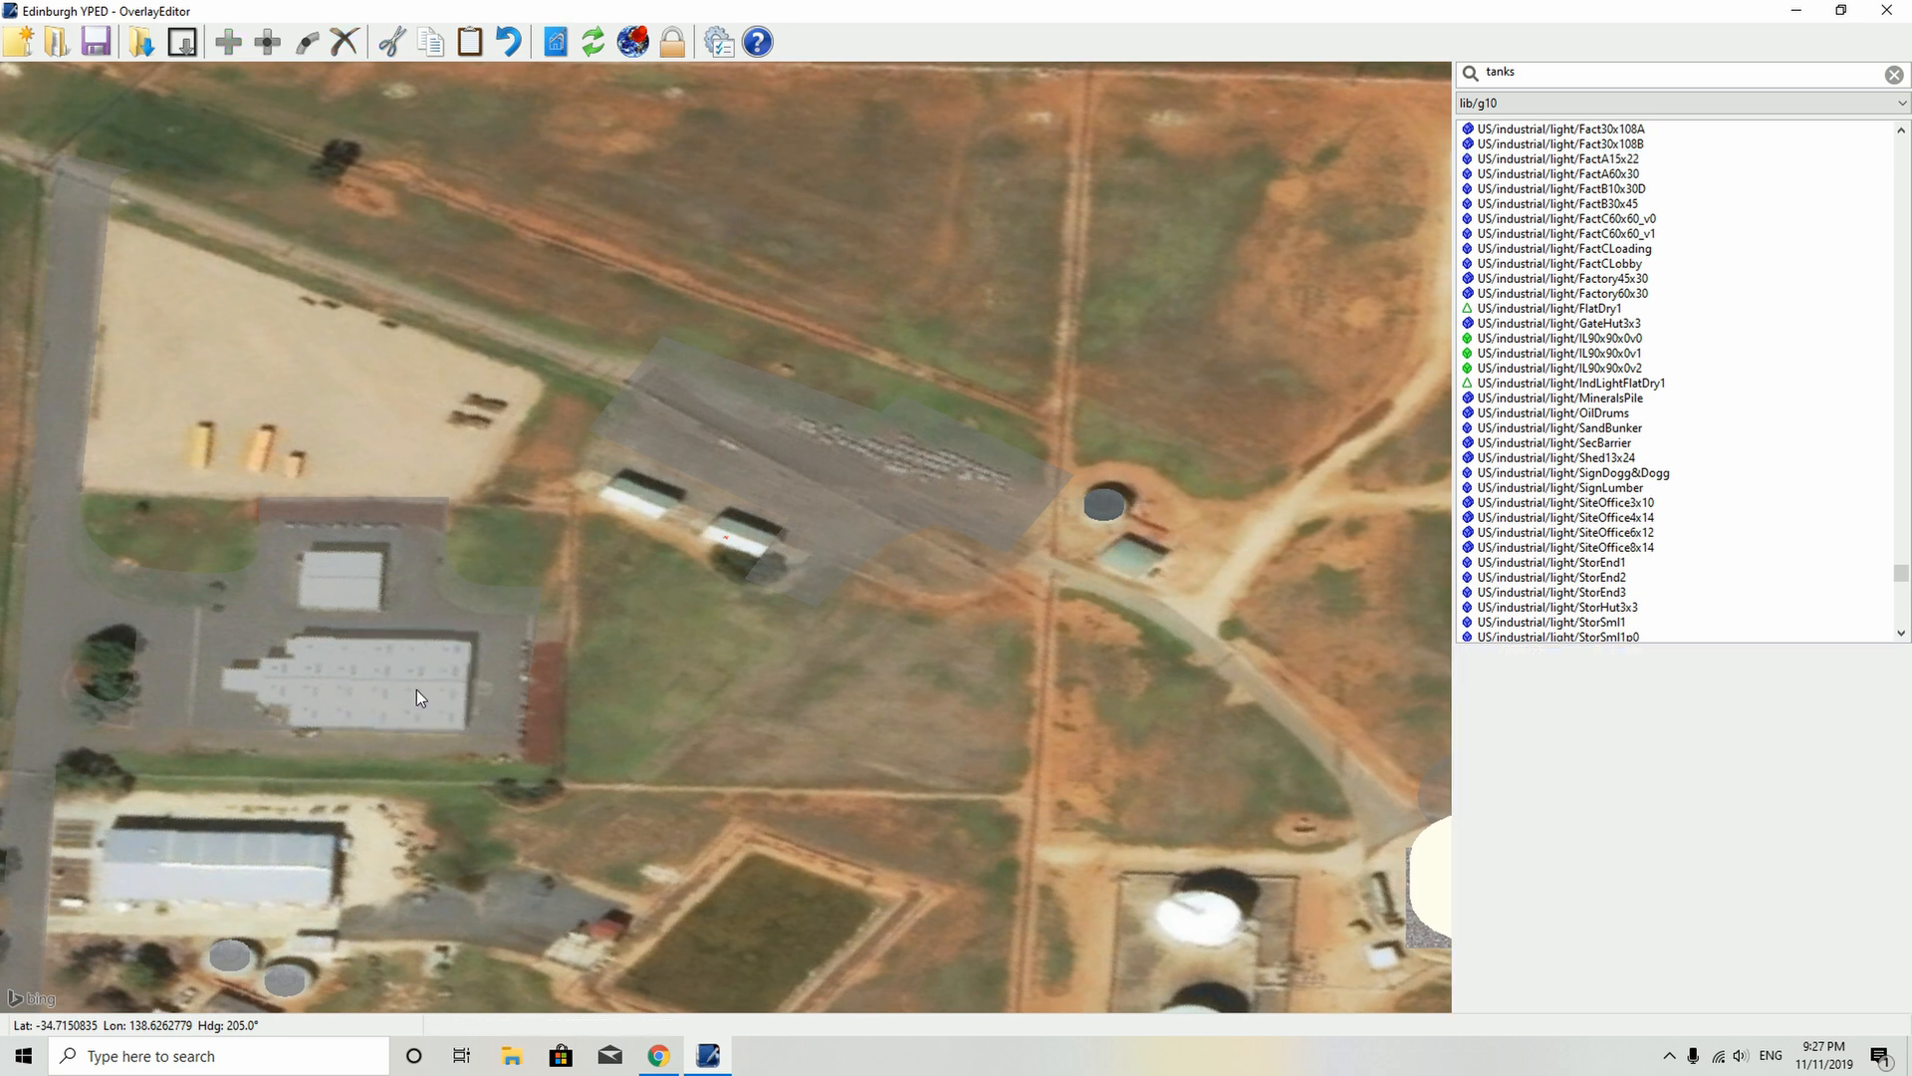
key(ctrl+z)
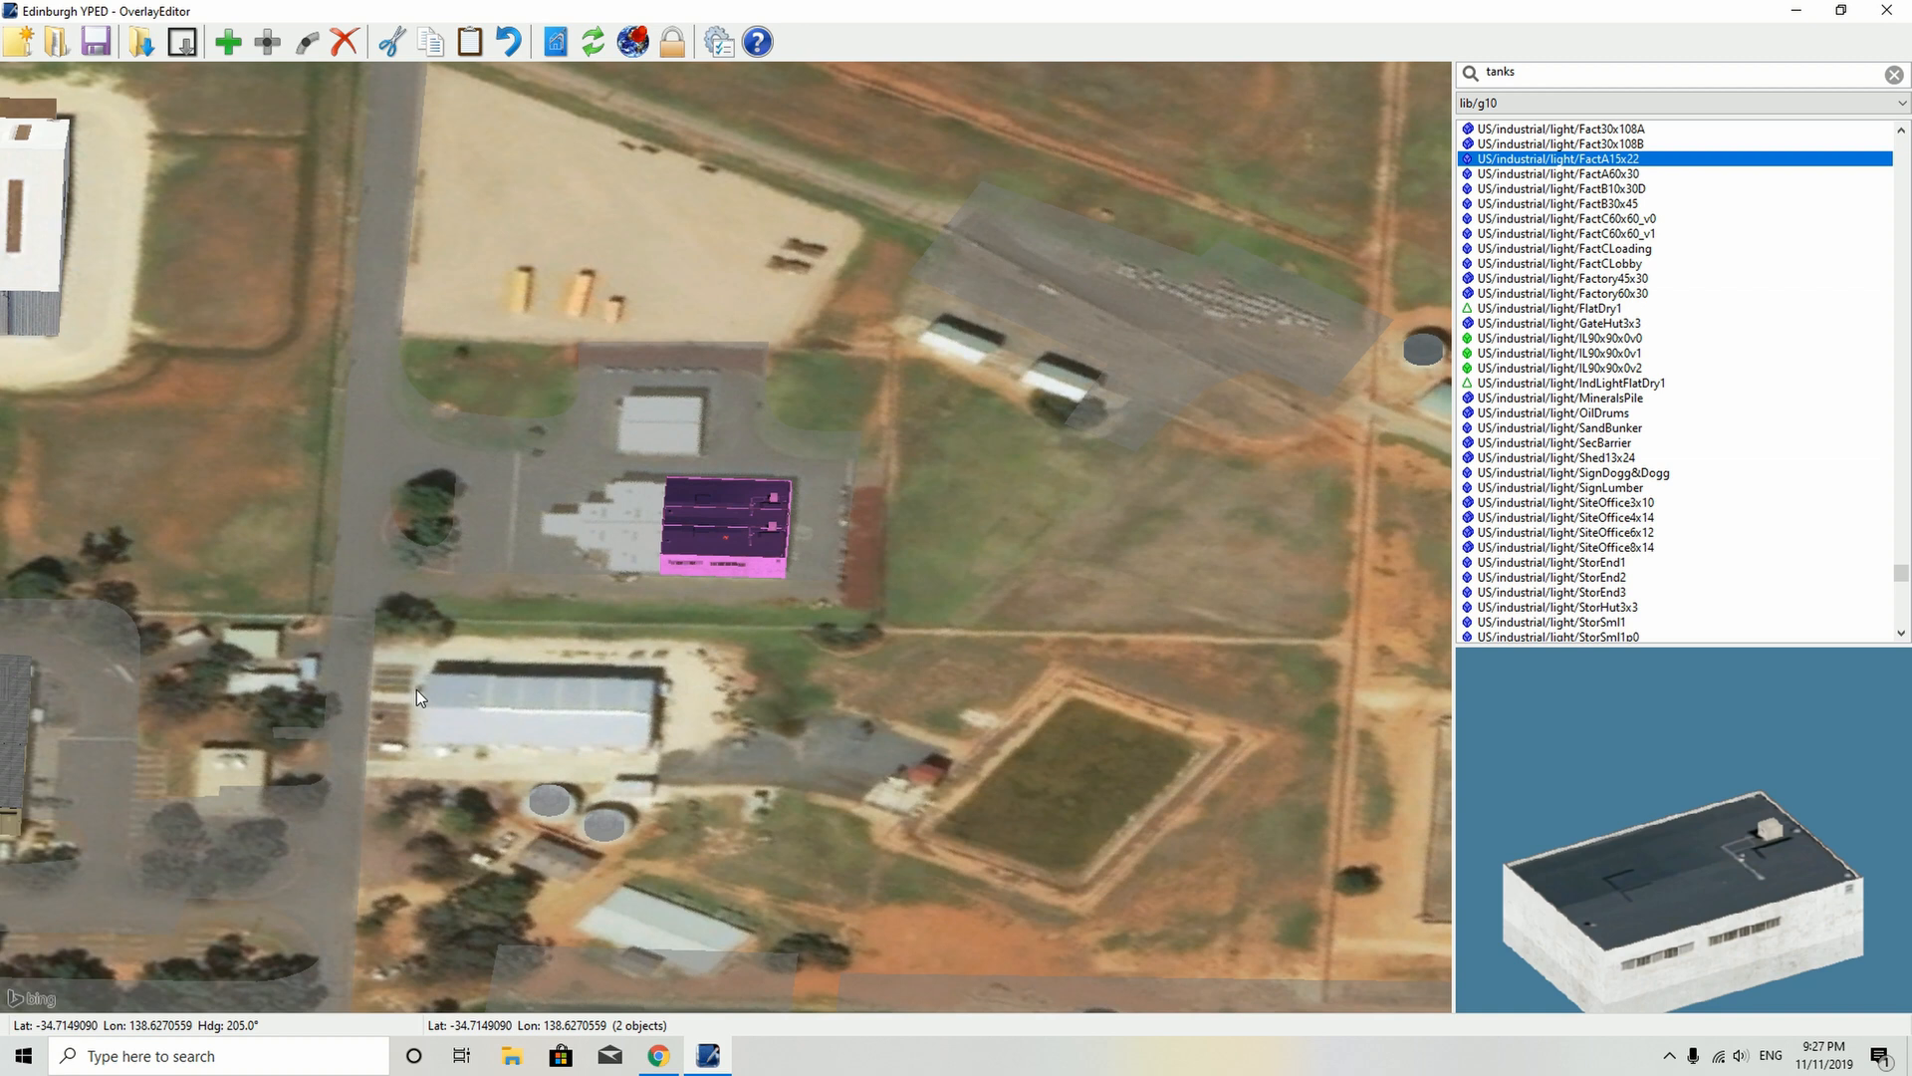
key(Left)
key(Left)
key(Left)
key(Left)
key(Left)
key(Left)
key(Left)
key(Left)
key(Left)
key(Left)
key(Left)
key(Left)
key(Left)
key(Left)
key(Left)
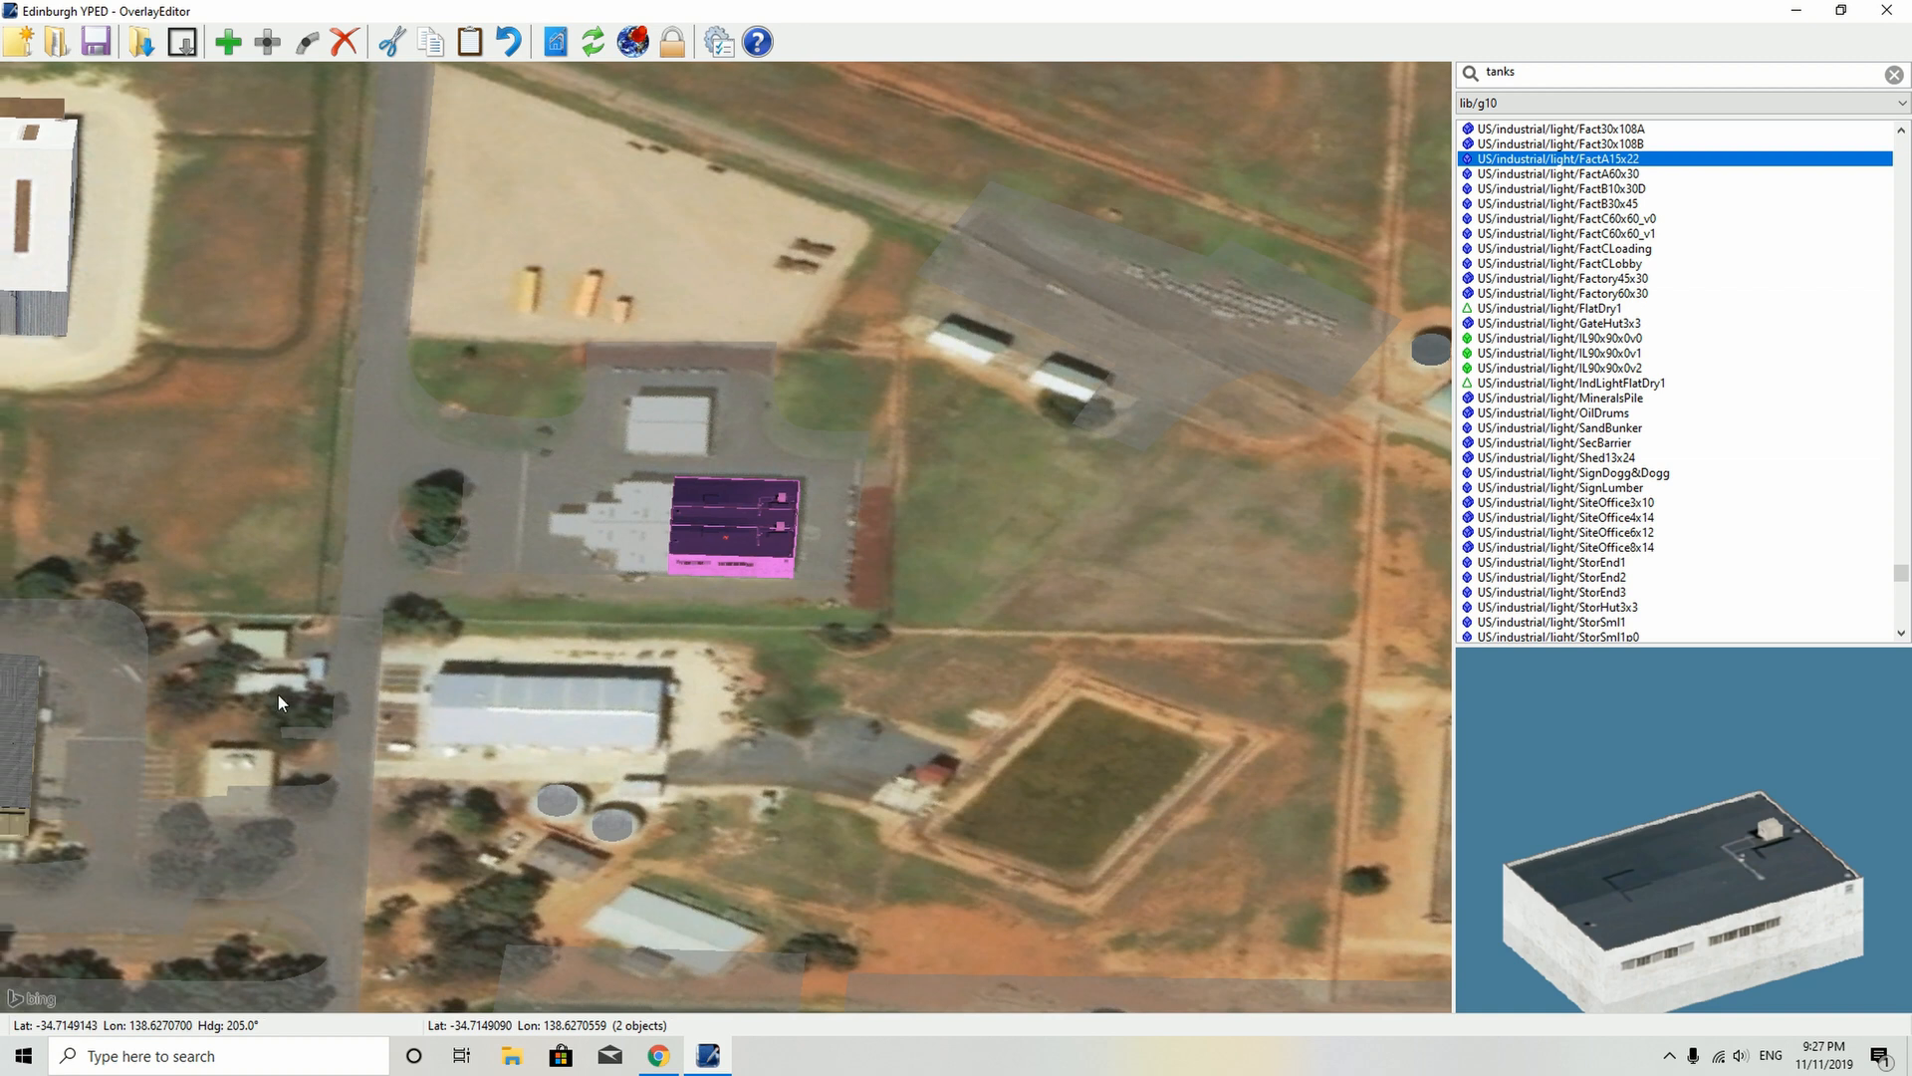
- Paste a copy of the two FactA15x22 buildings flush against the originals to cover the narrower stepped end of the grey roof
key(Right)
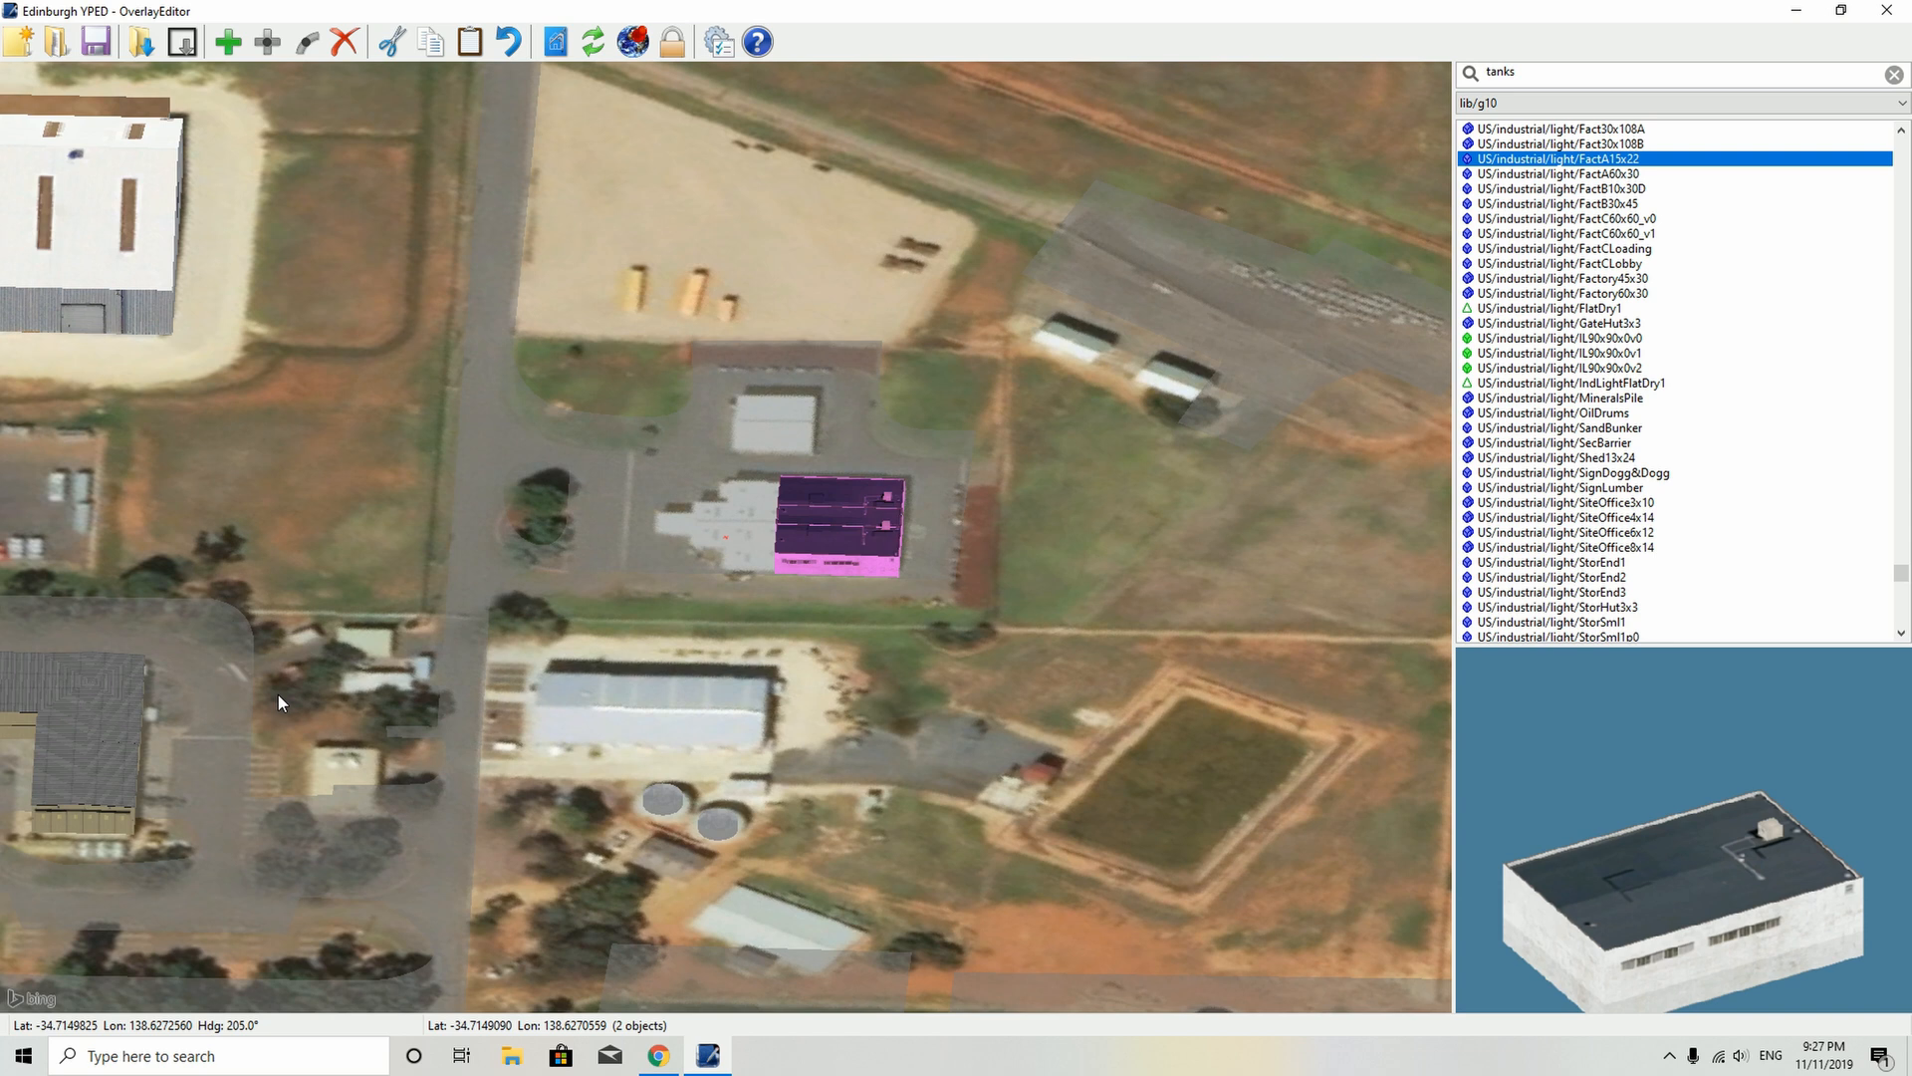
key(ctrl+v)
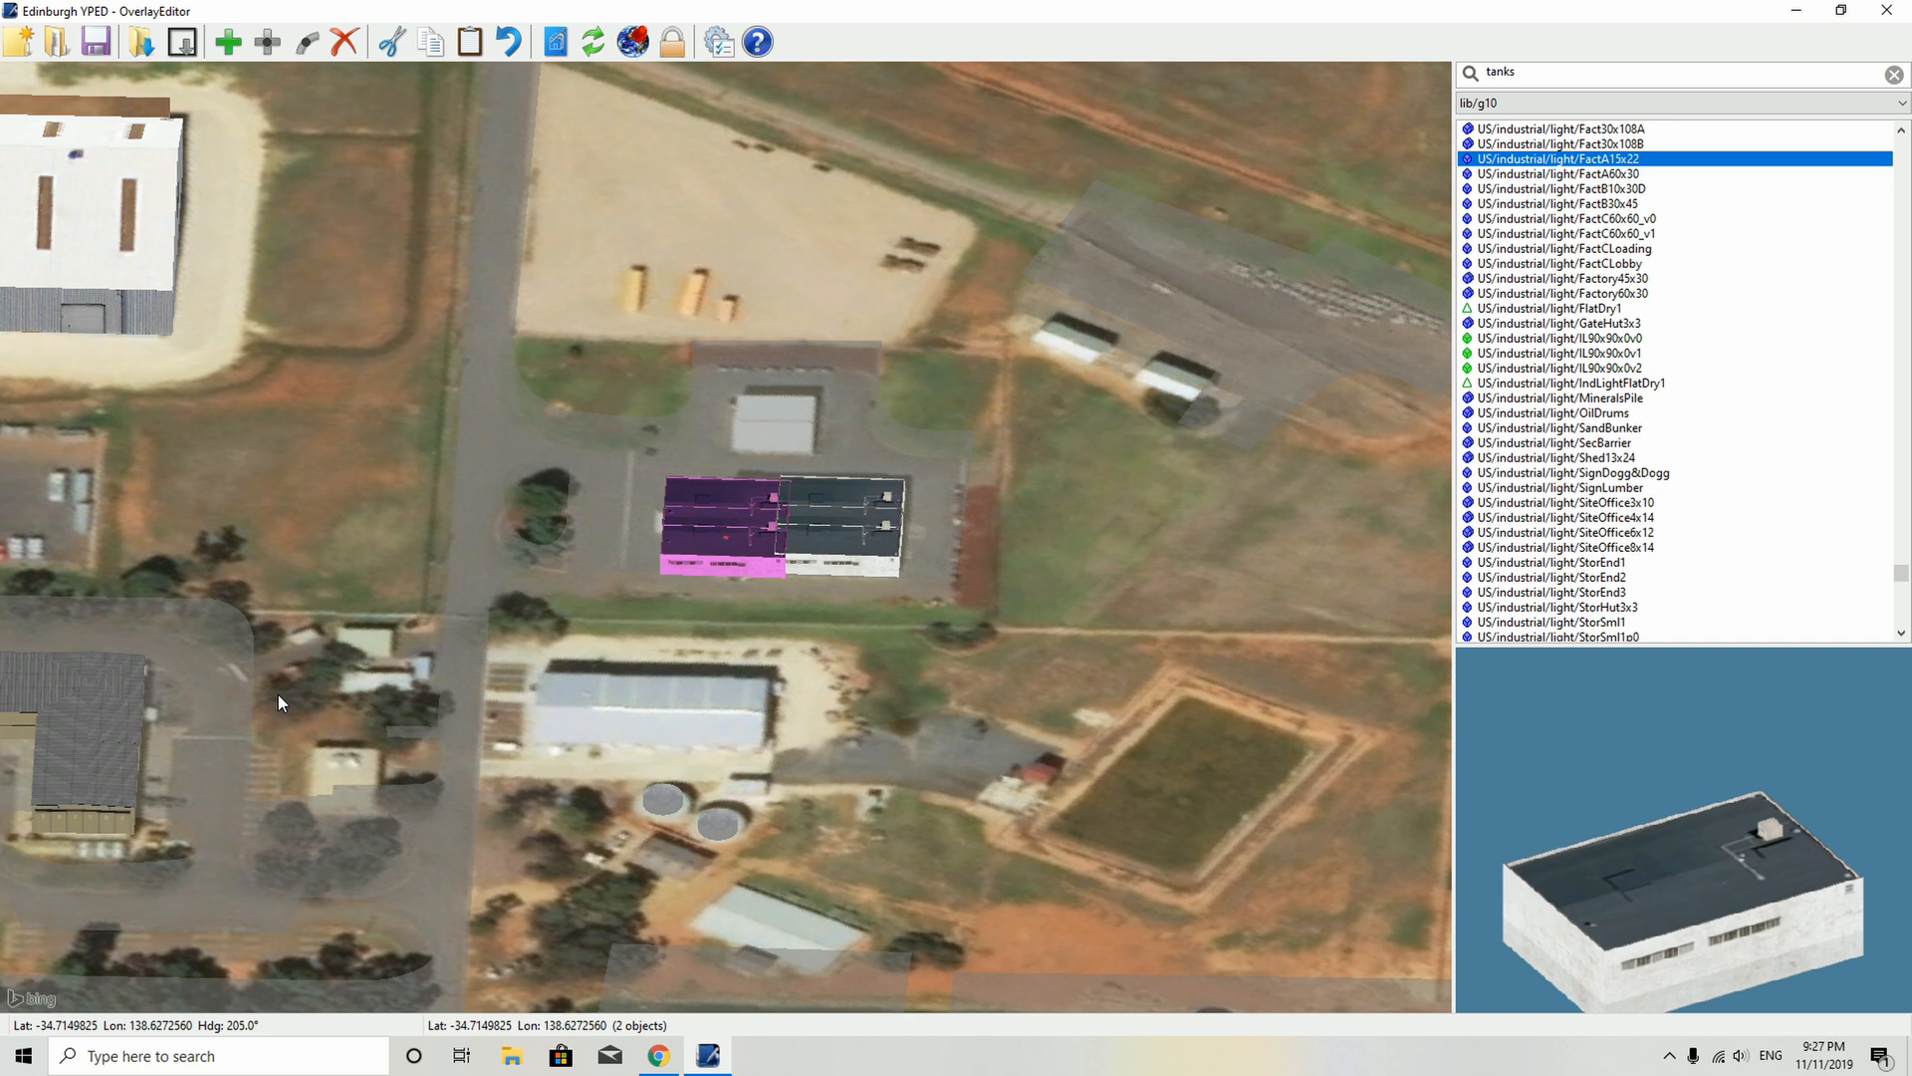
key(w)
scroll(278, 695, up, 2)
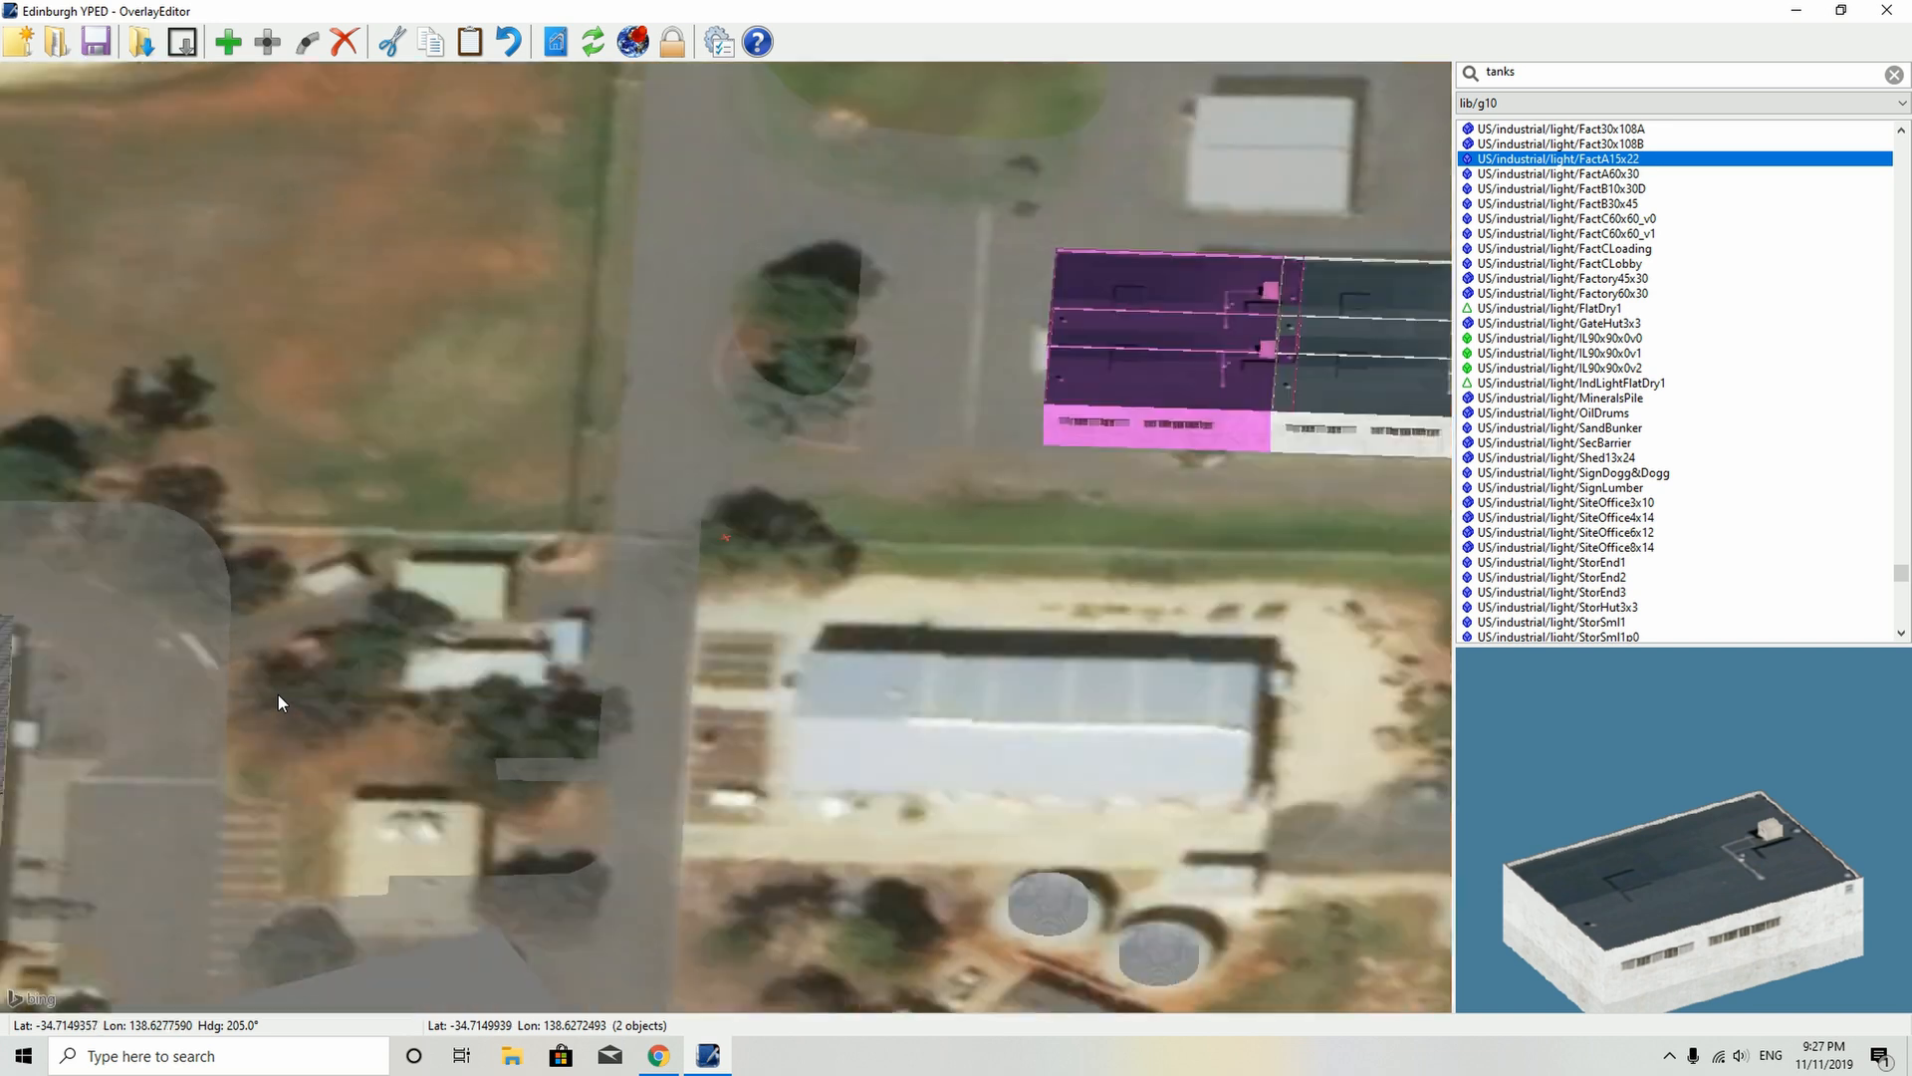
scroll(278, 695, up, 1)
scroll(1428, 303, up, 2)
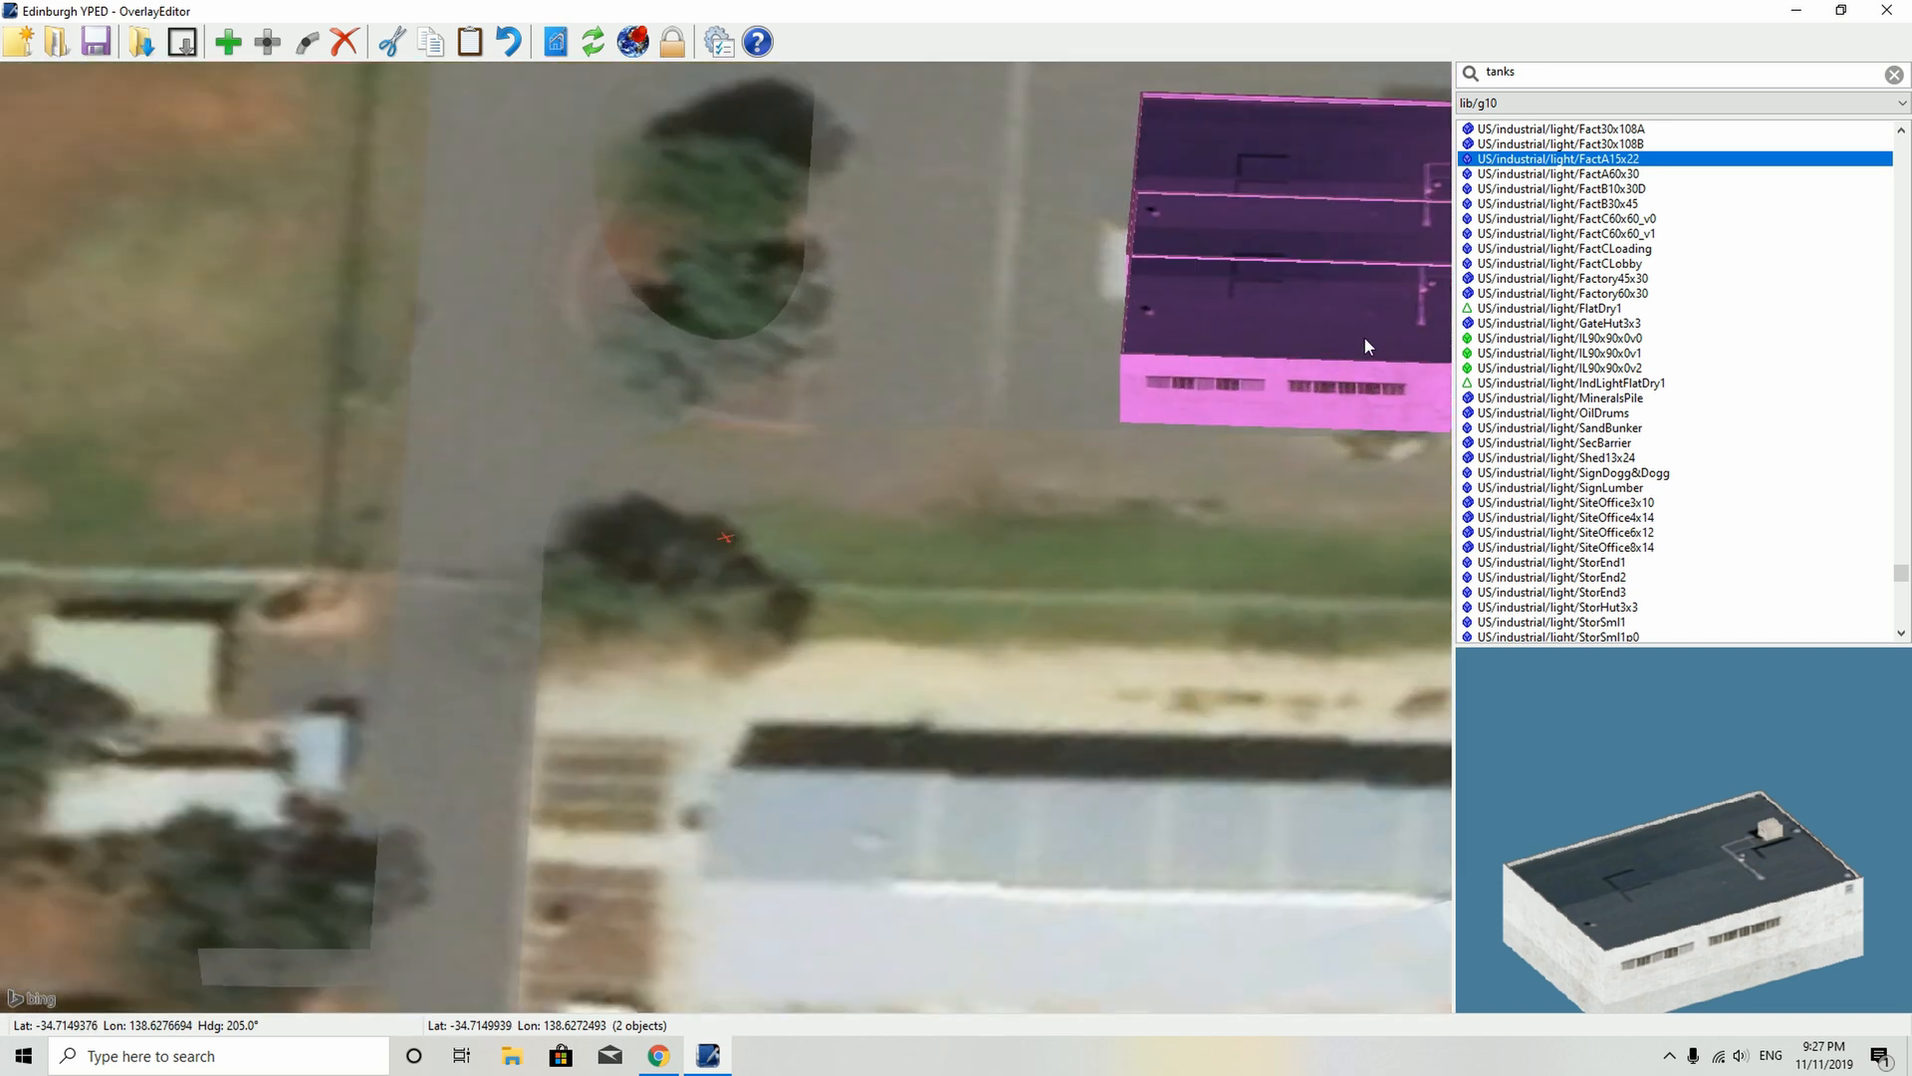
click(1245, 669)
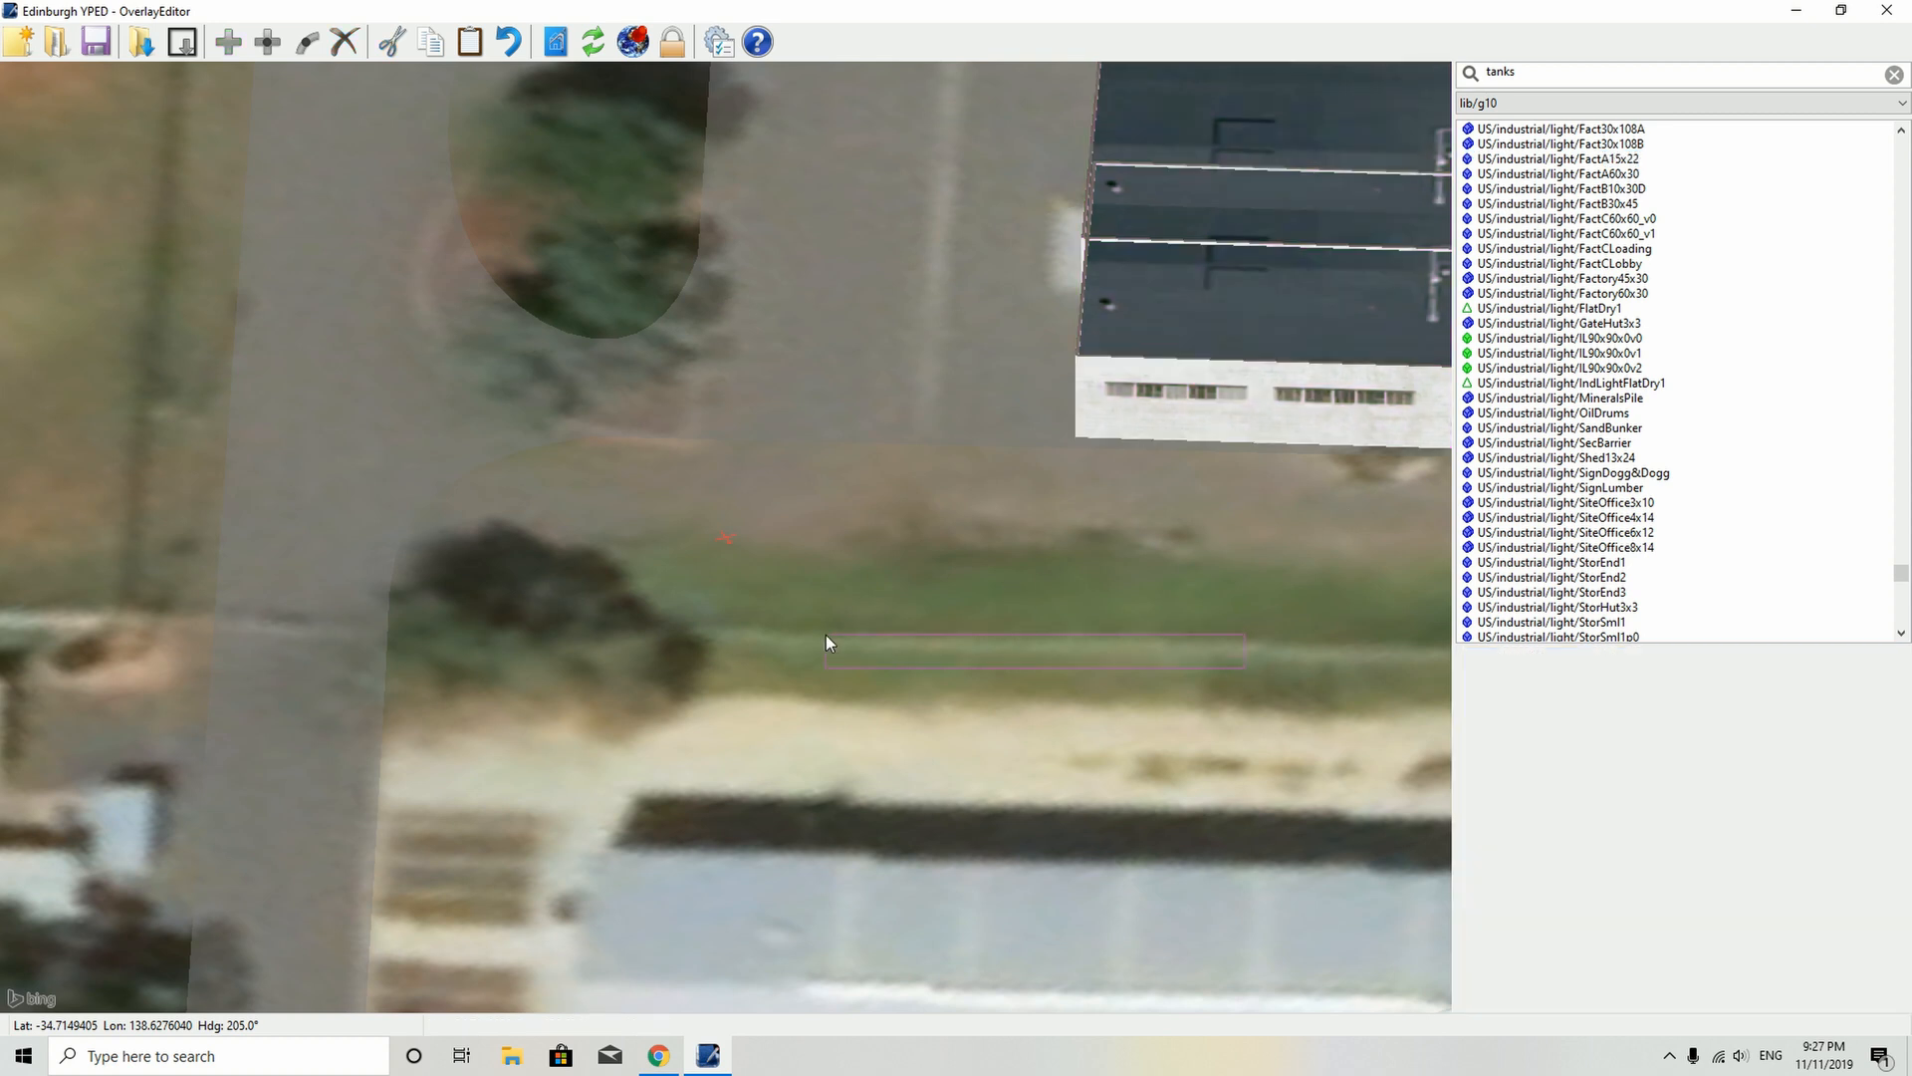
middle_drag(1358, 564, 627, 831)
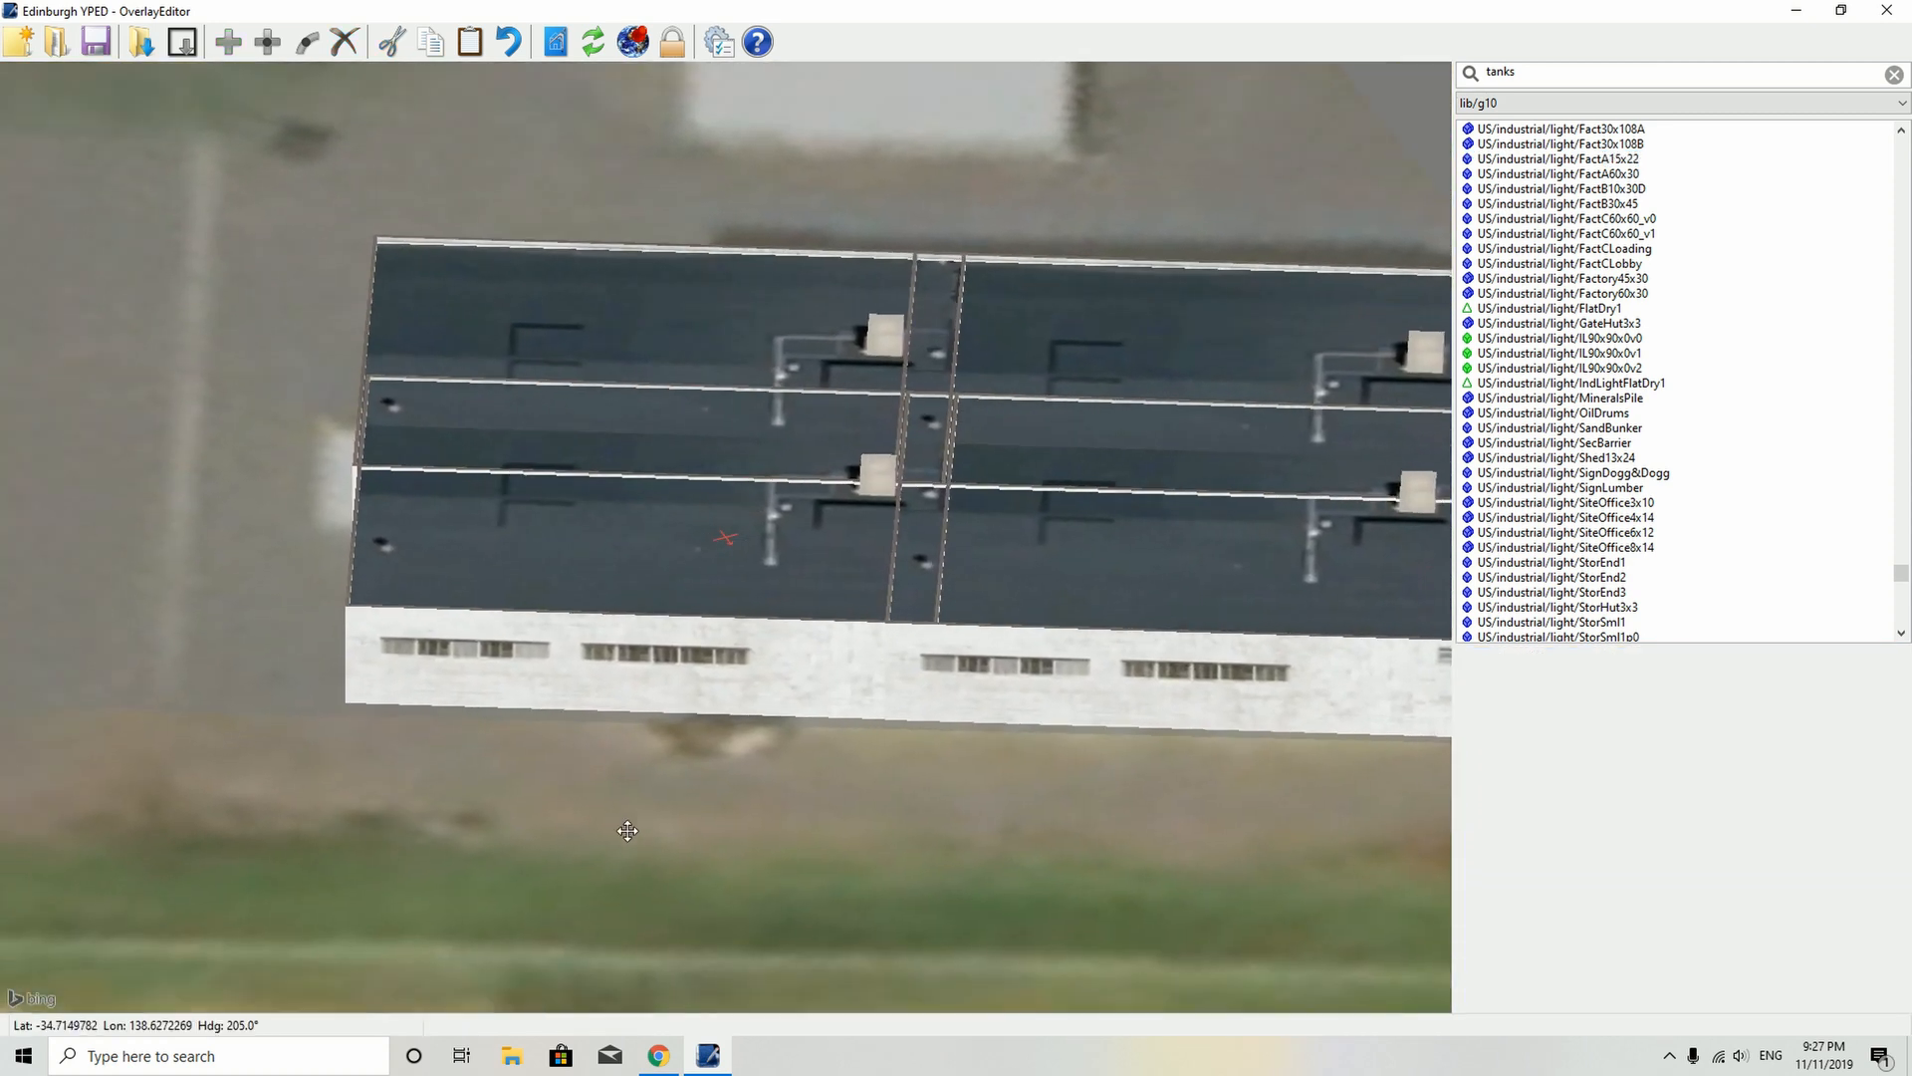
scroll(498, 810, down, 3)
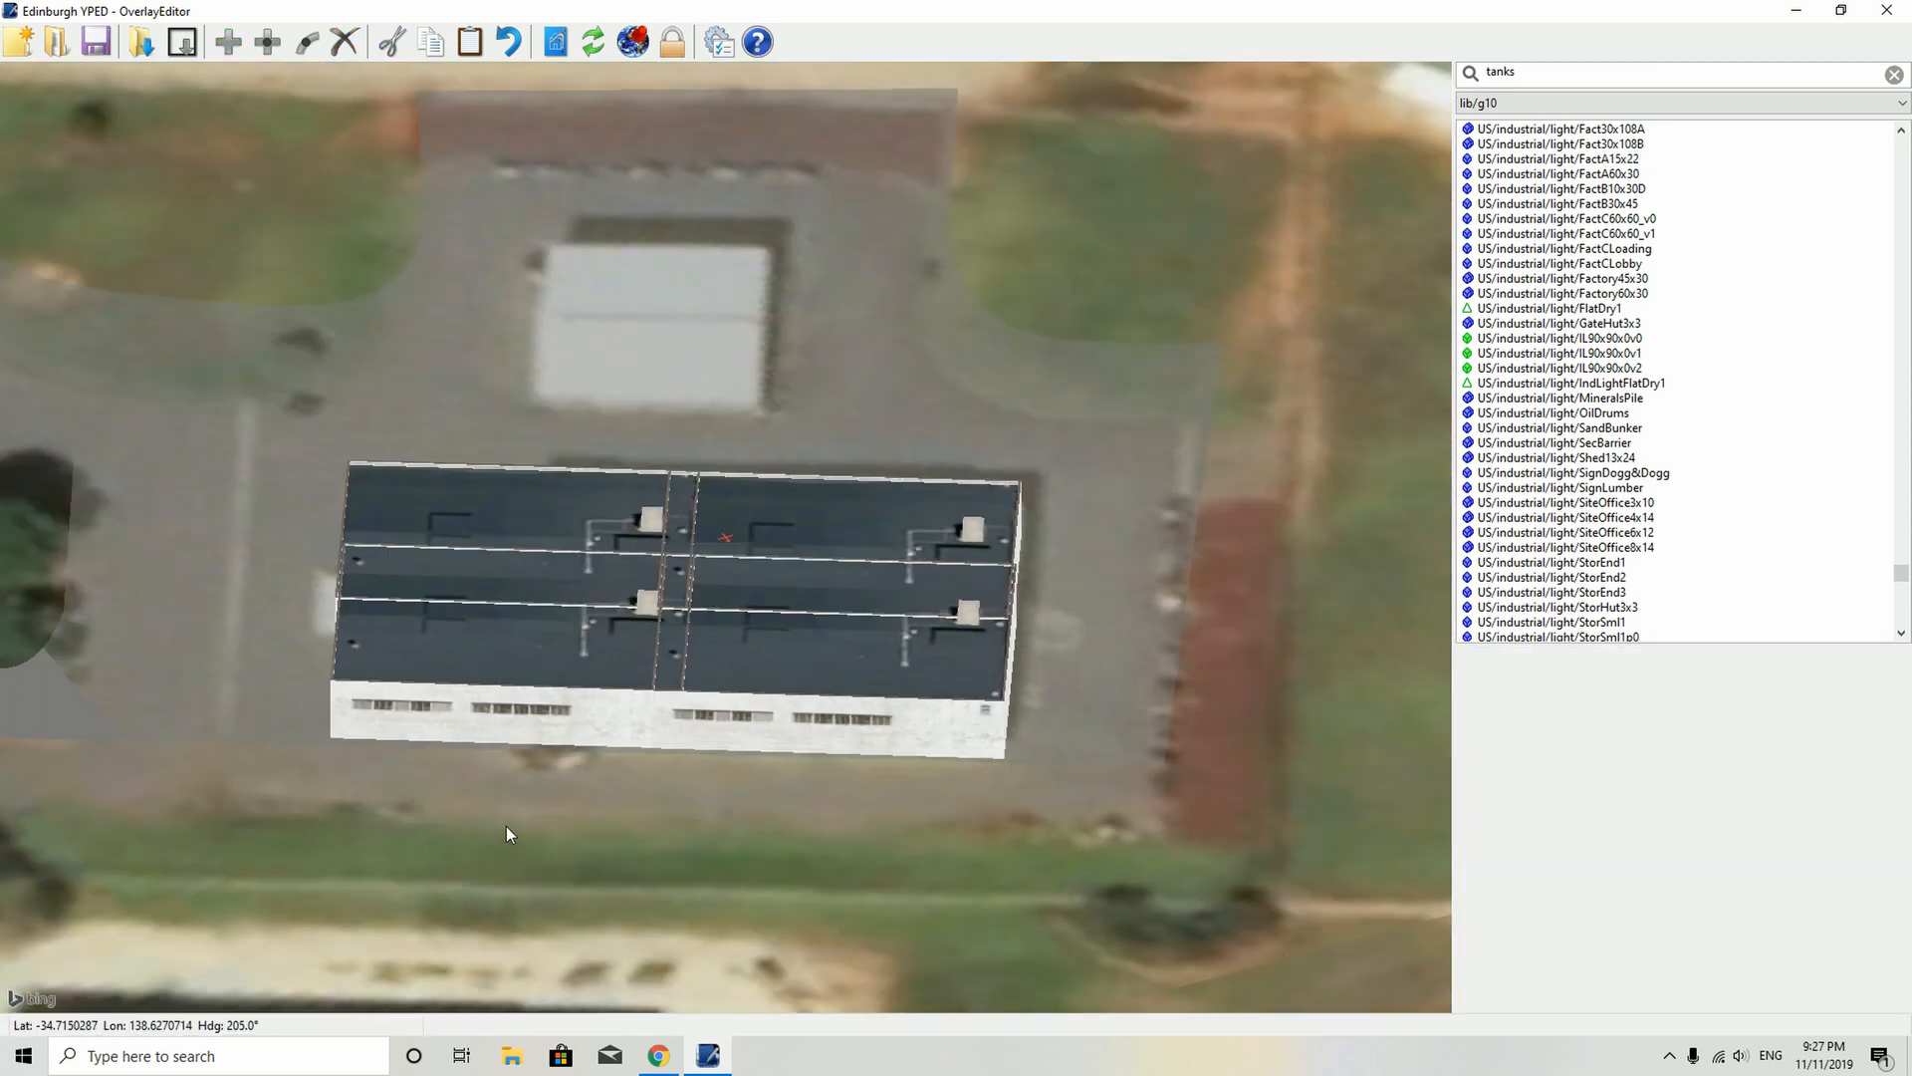
- Examine the block of joined FactA15x22 buildings from a lower viewing angle and from all sides against the imagery
key(Page_Down)
key(Page_Down)
key(Page_Down)
key(Page_Down)
key(Page_Down)
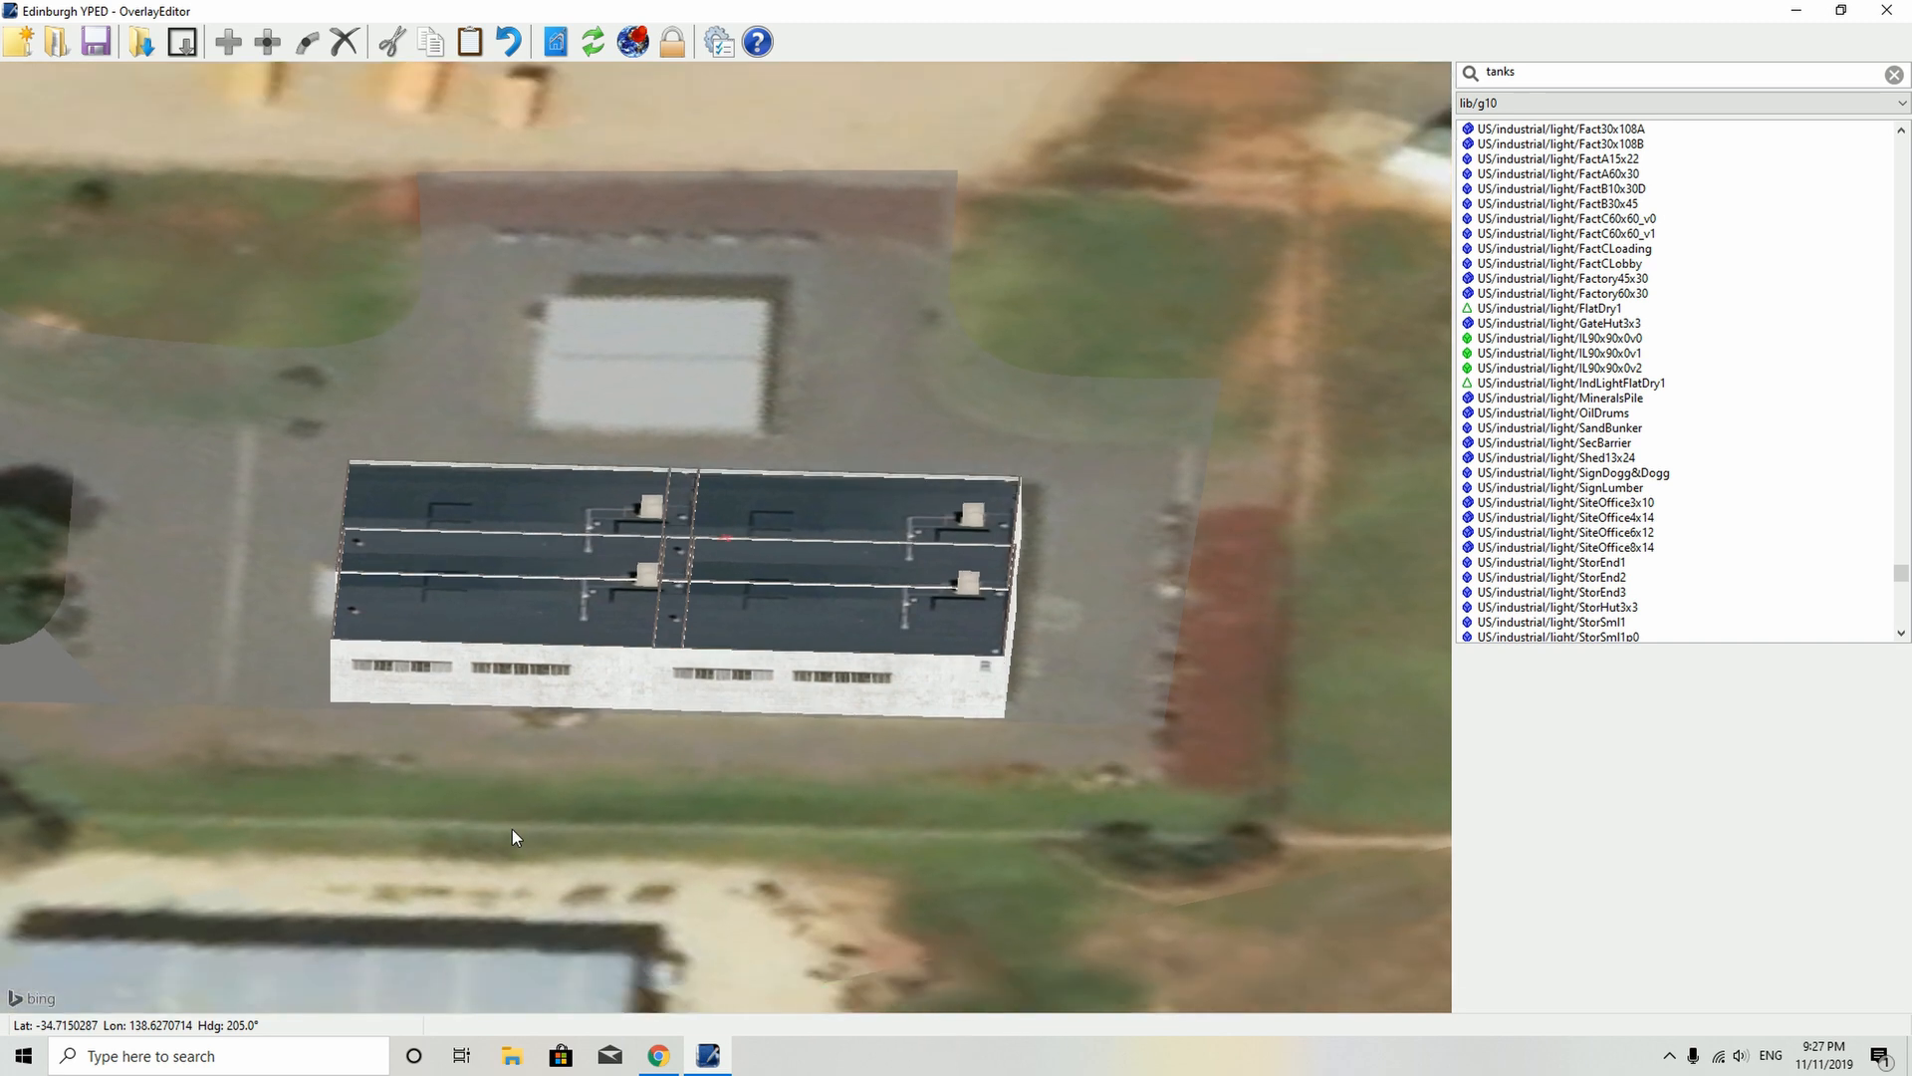
key(End)
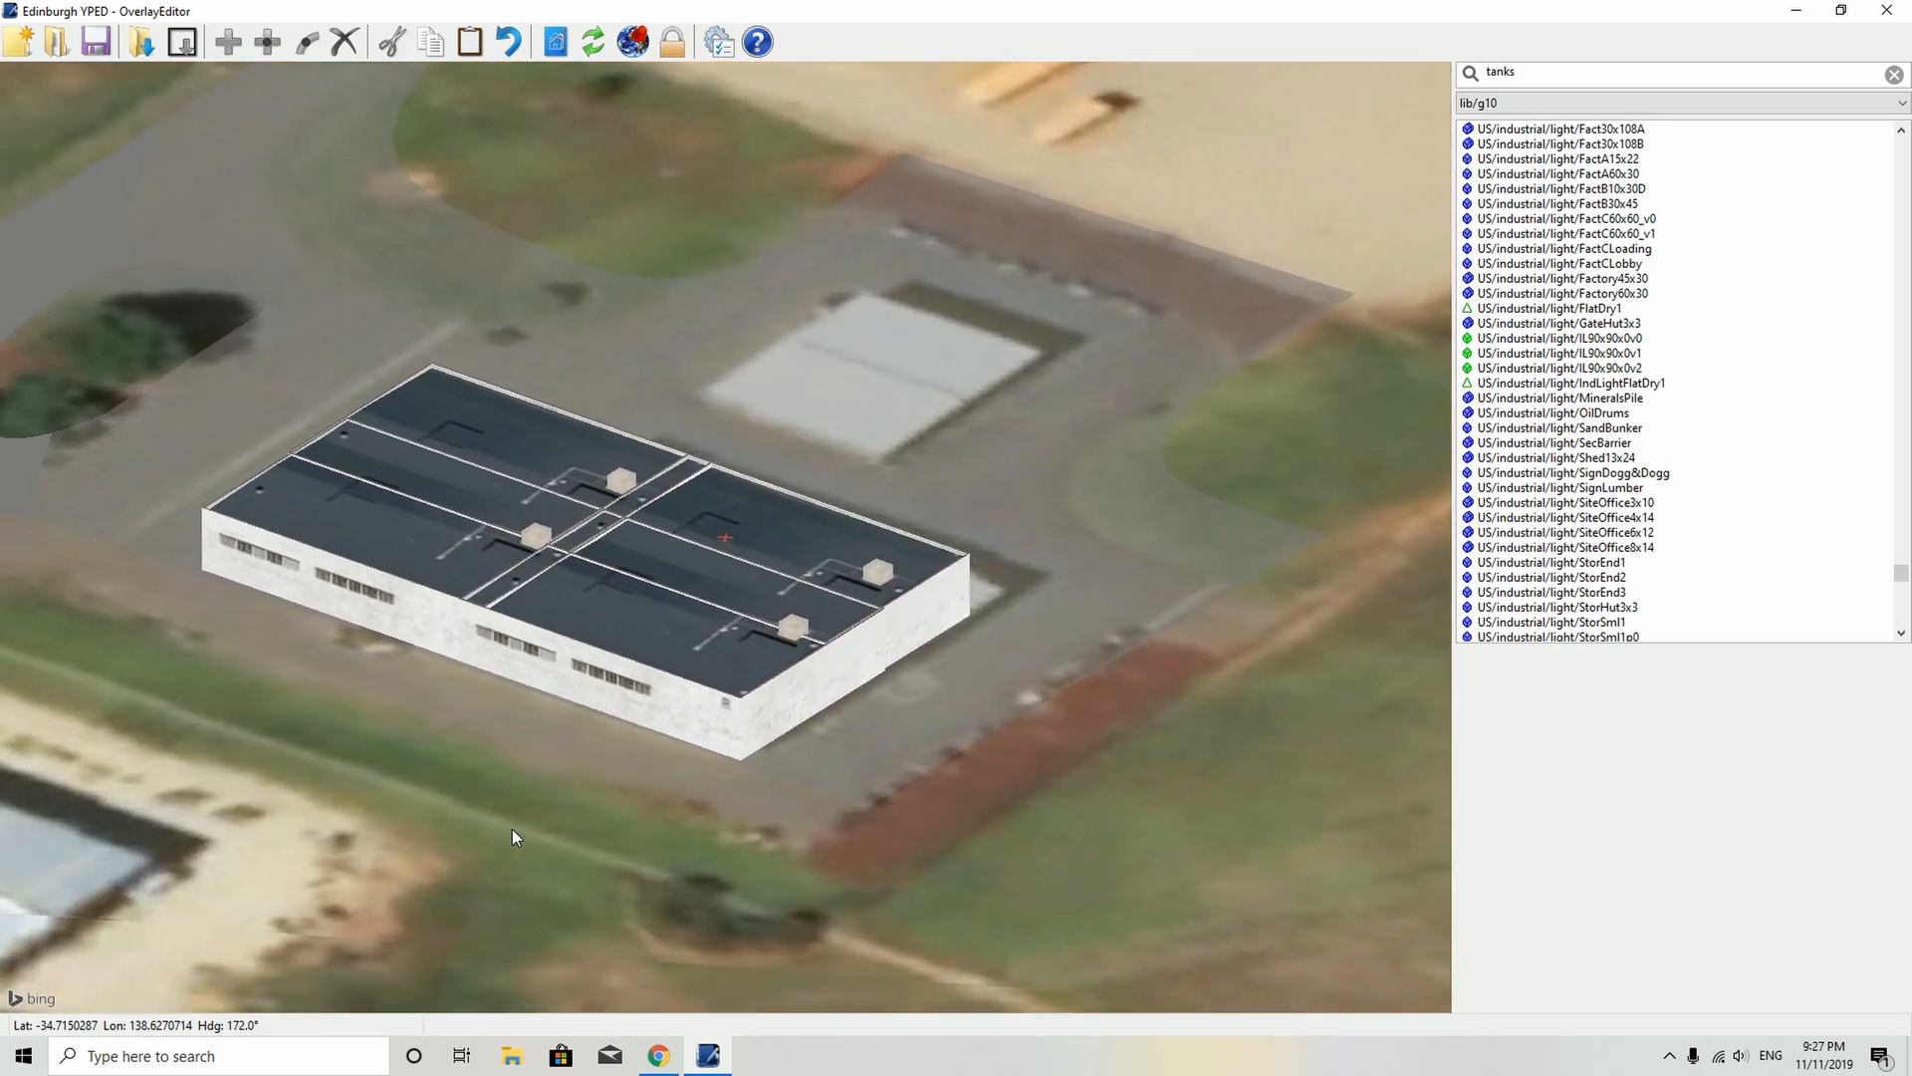
key(End)
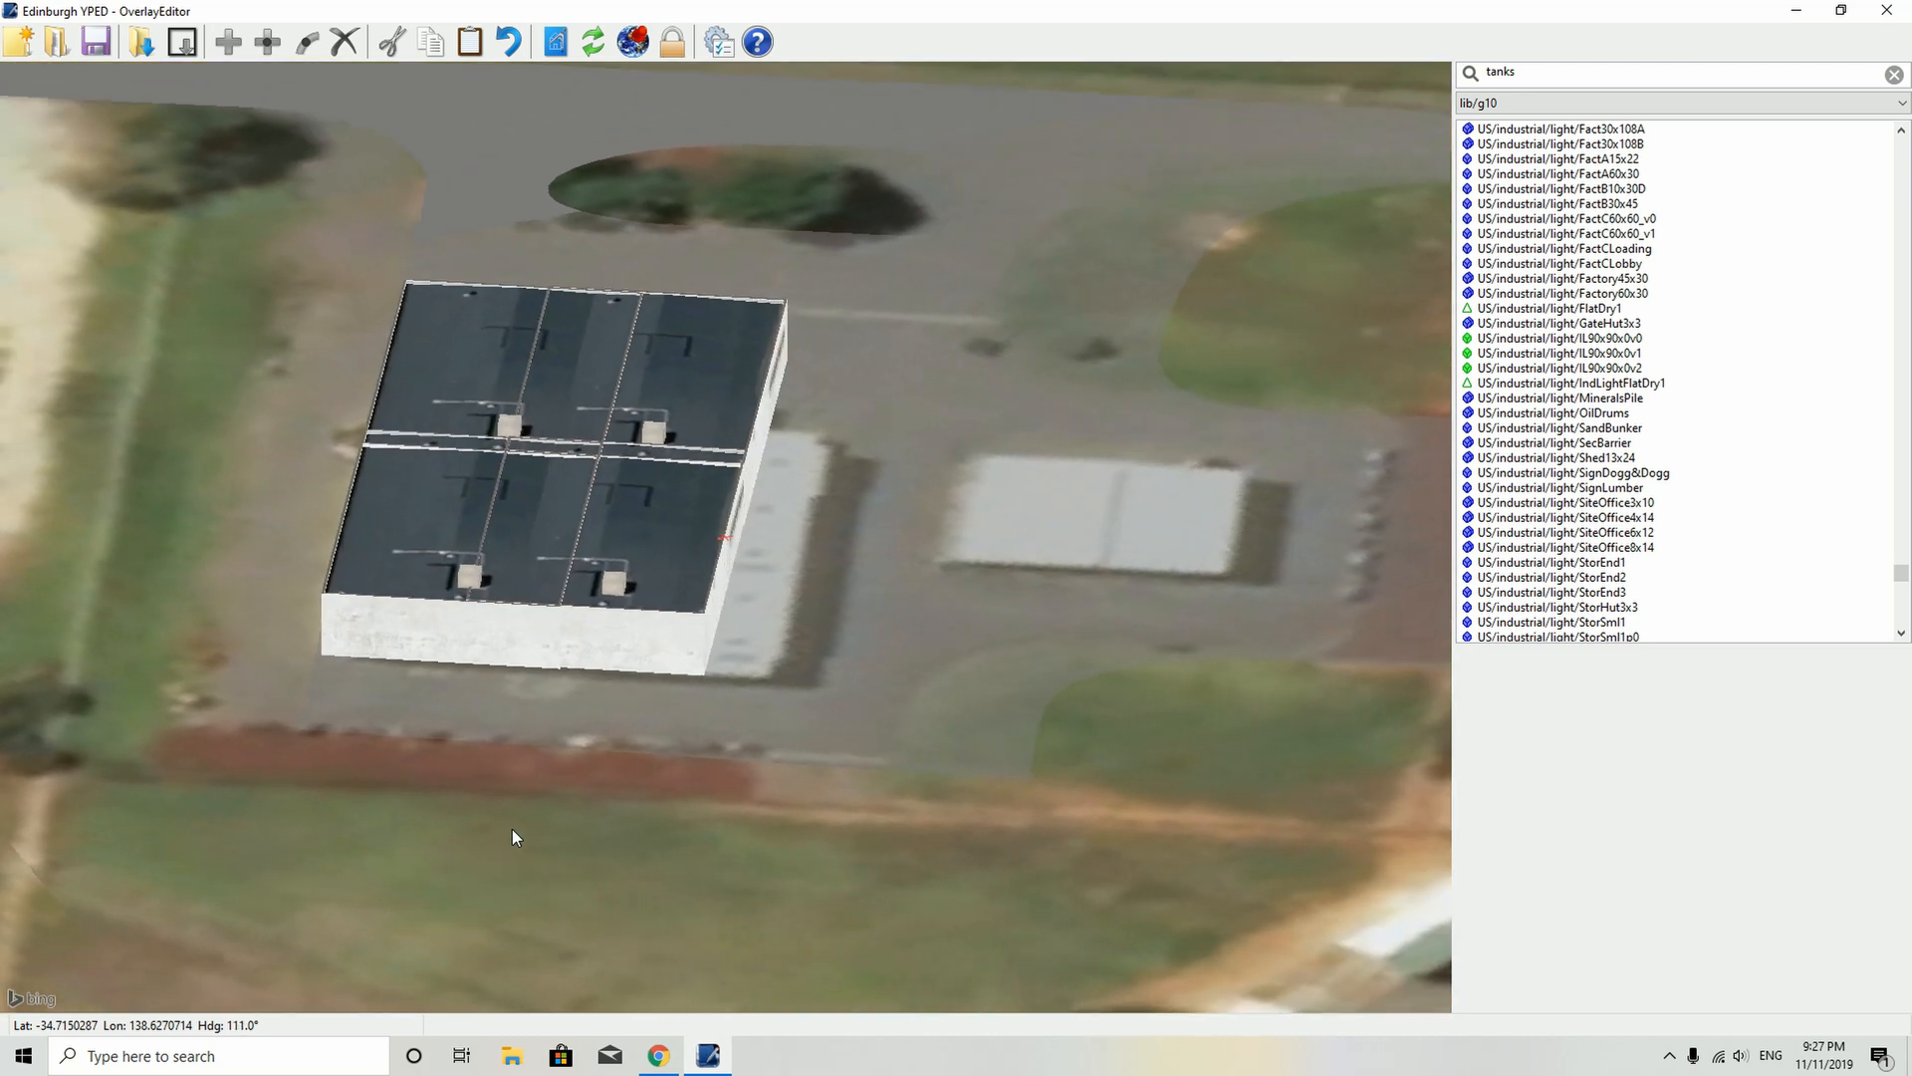
key(End)
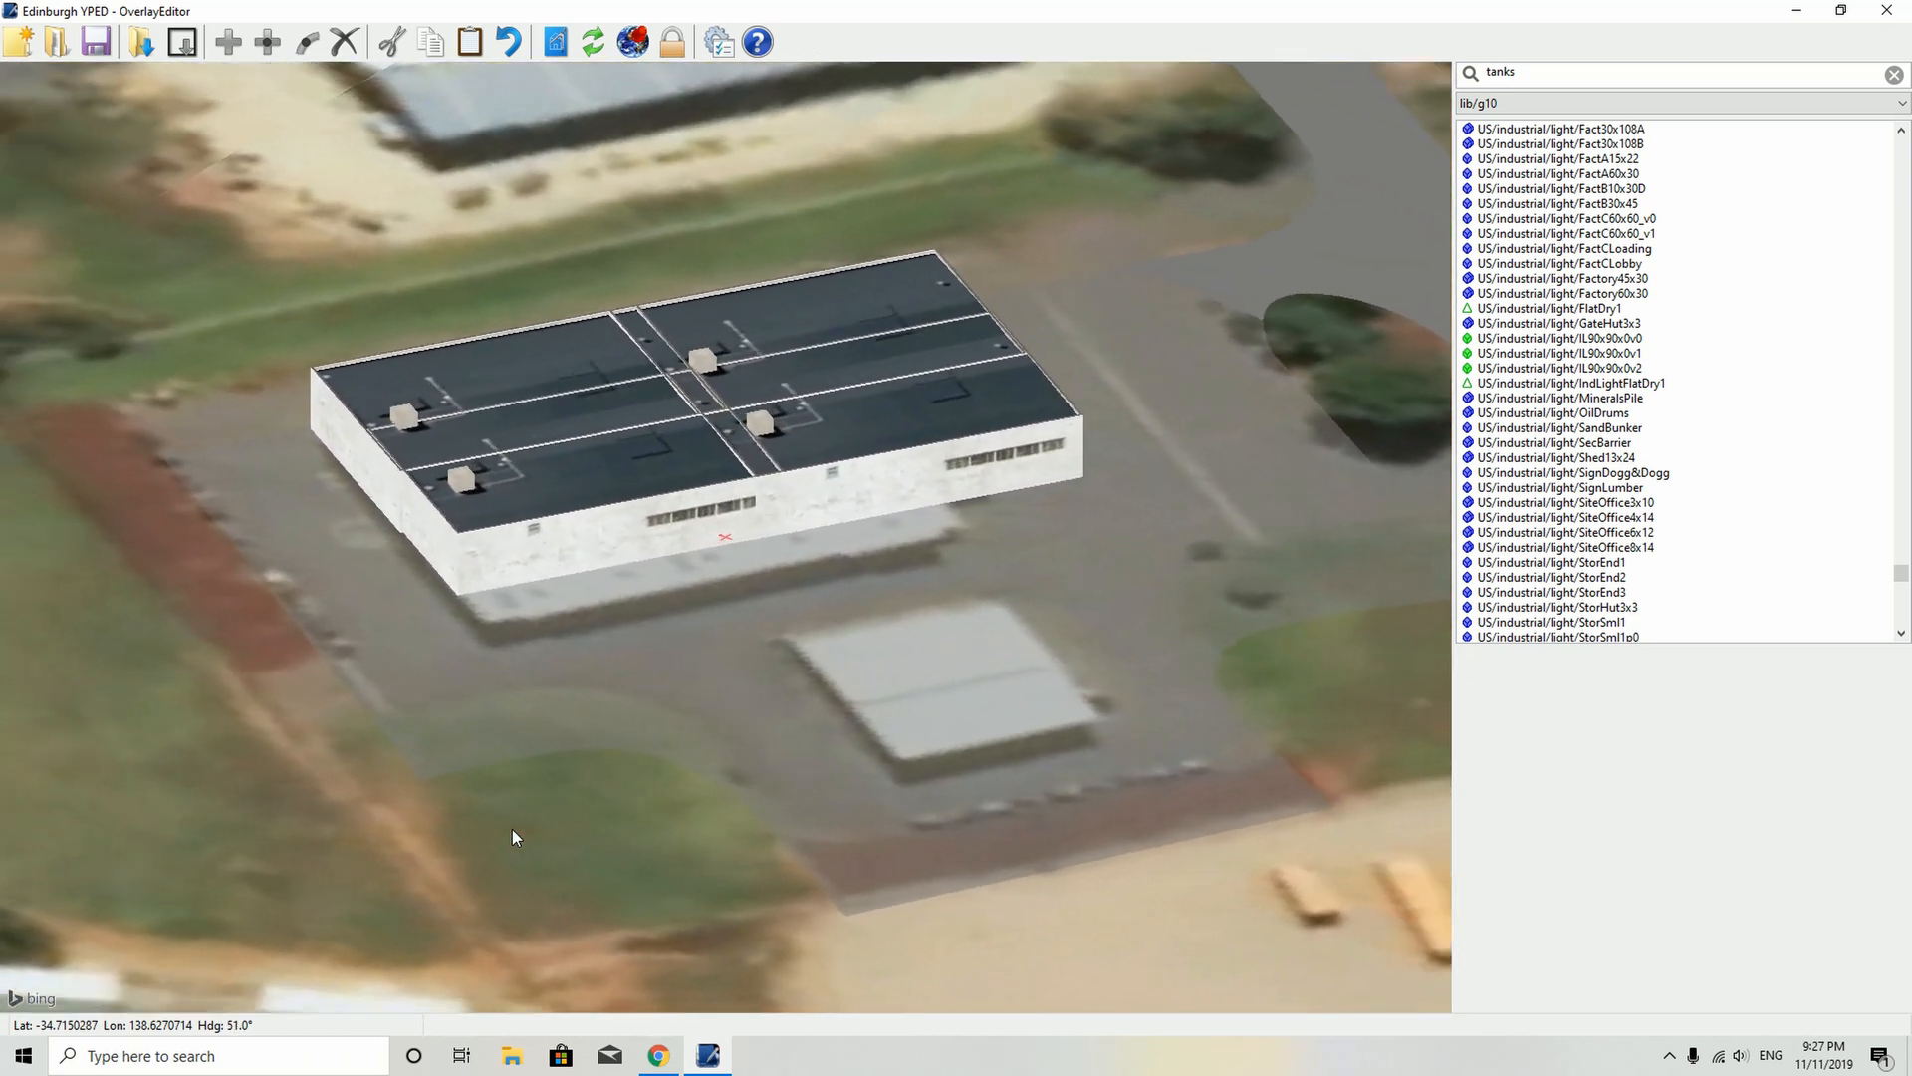
key(End)
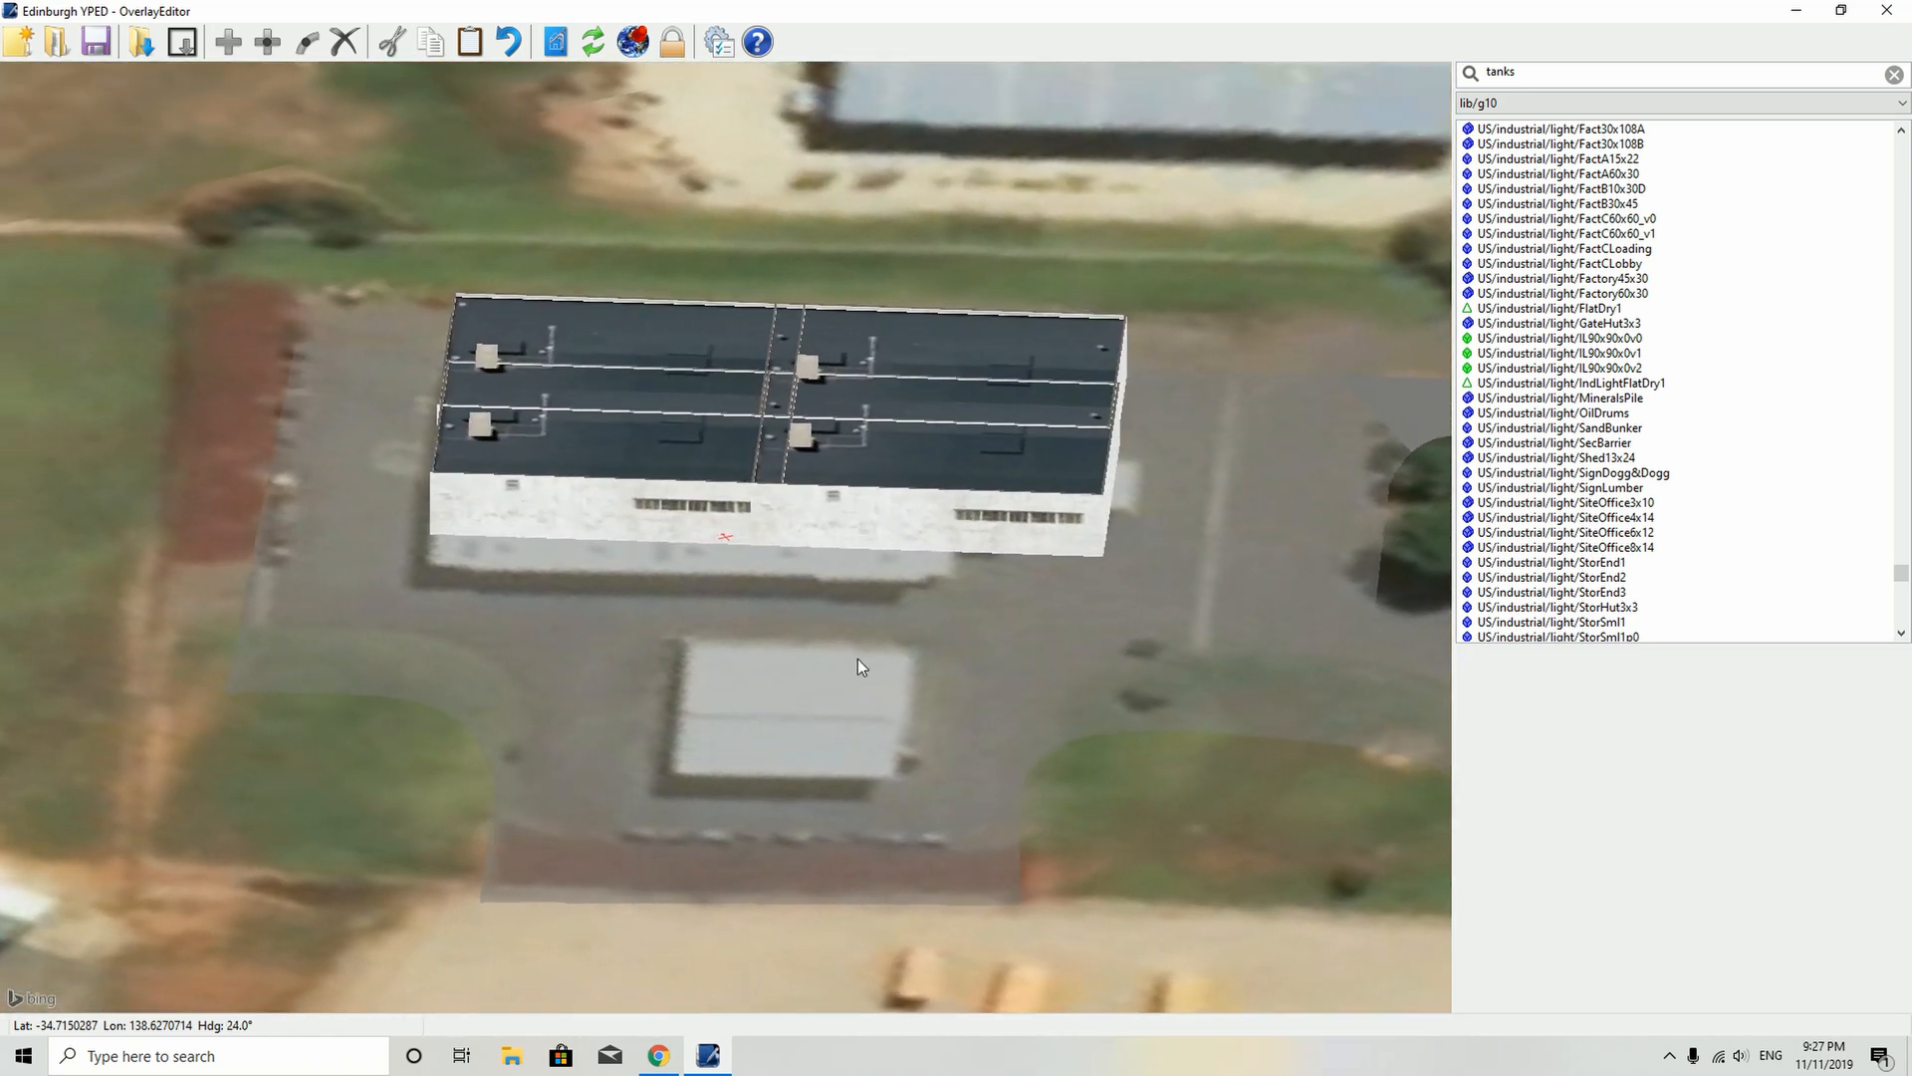
- Preview other light industrial objects in the library and add Factory45x30 over the stepped grey roof
click(1583, 518)
click(1575, 549)
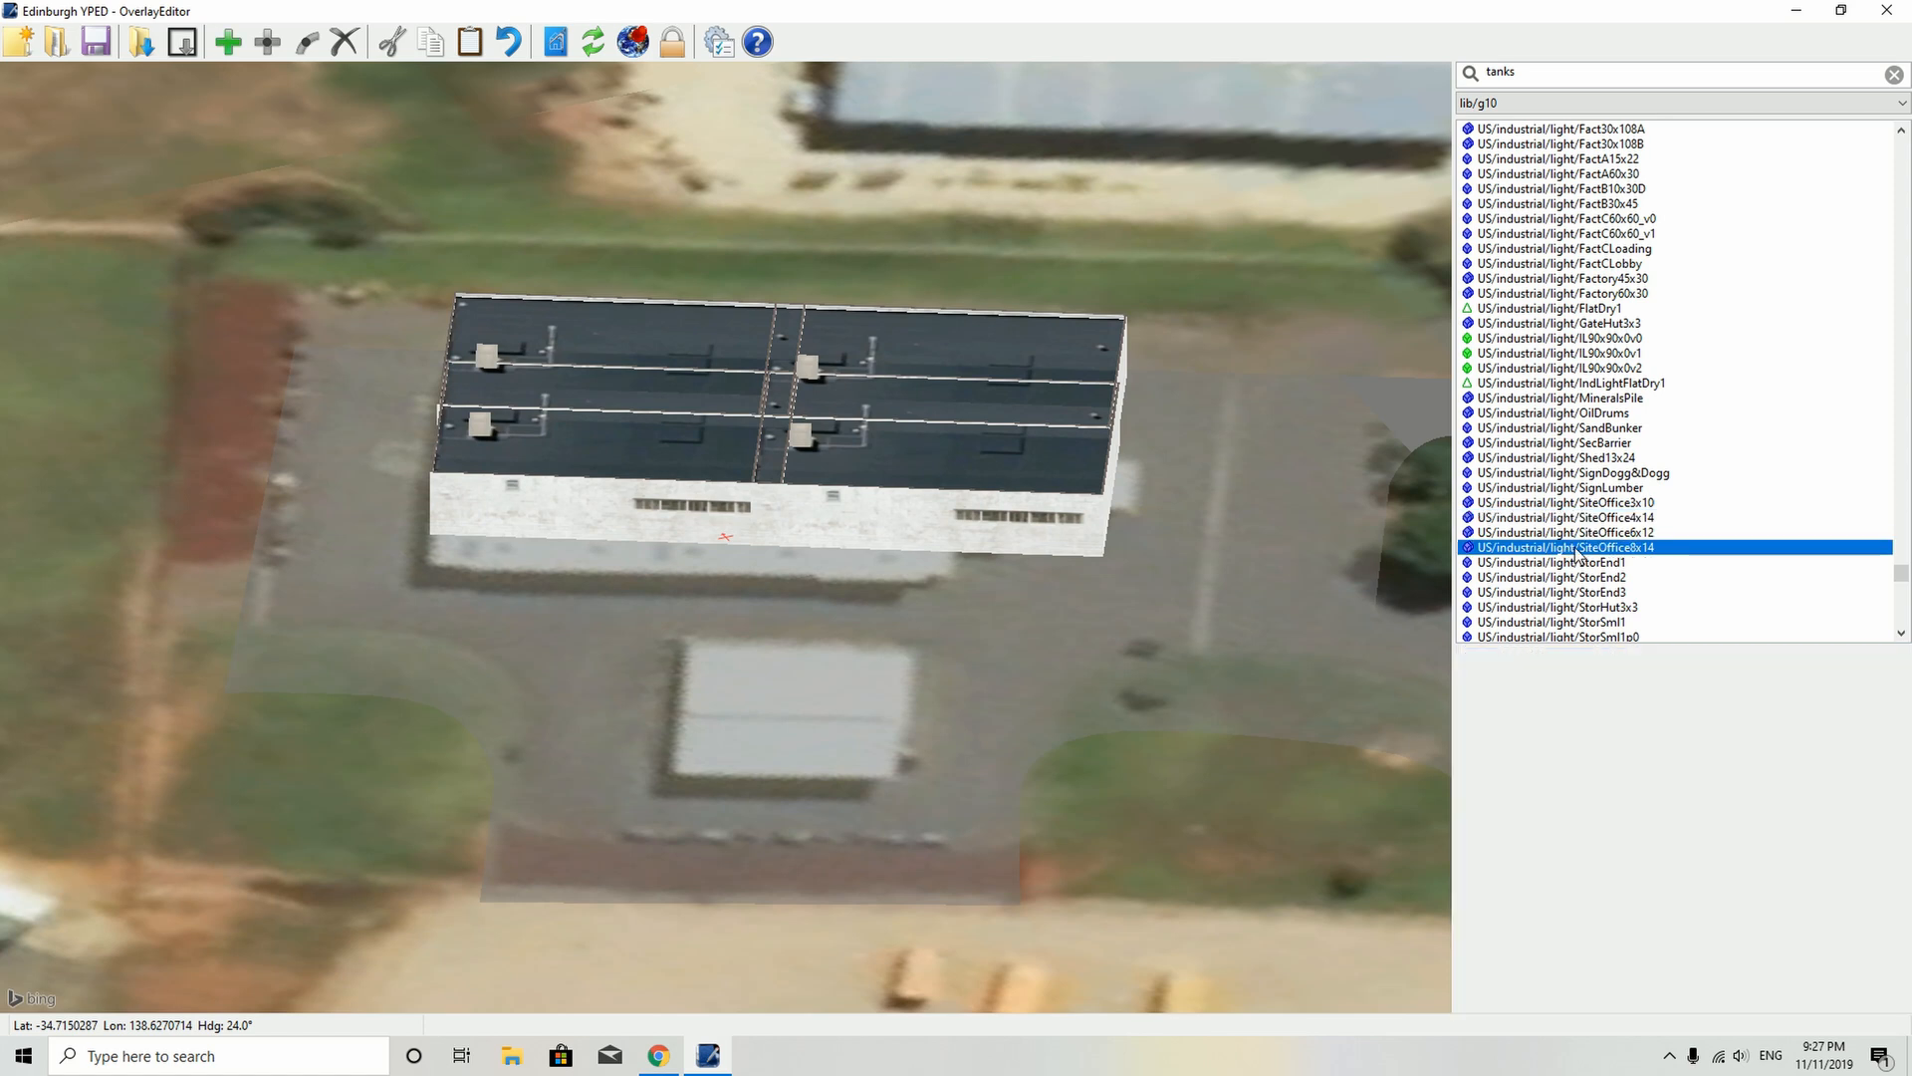
click(1571, 503)
click(1559, 473)
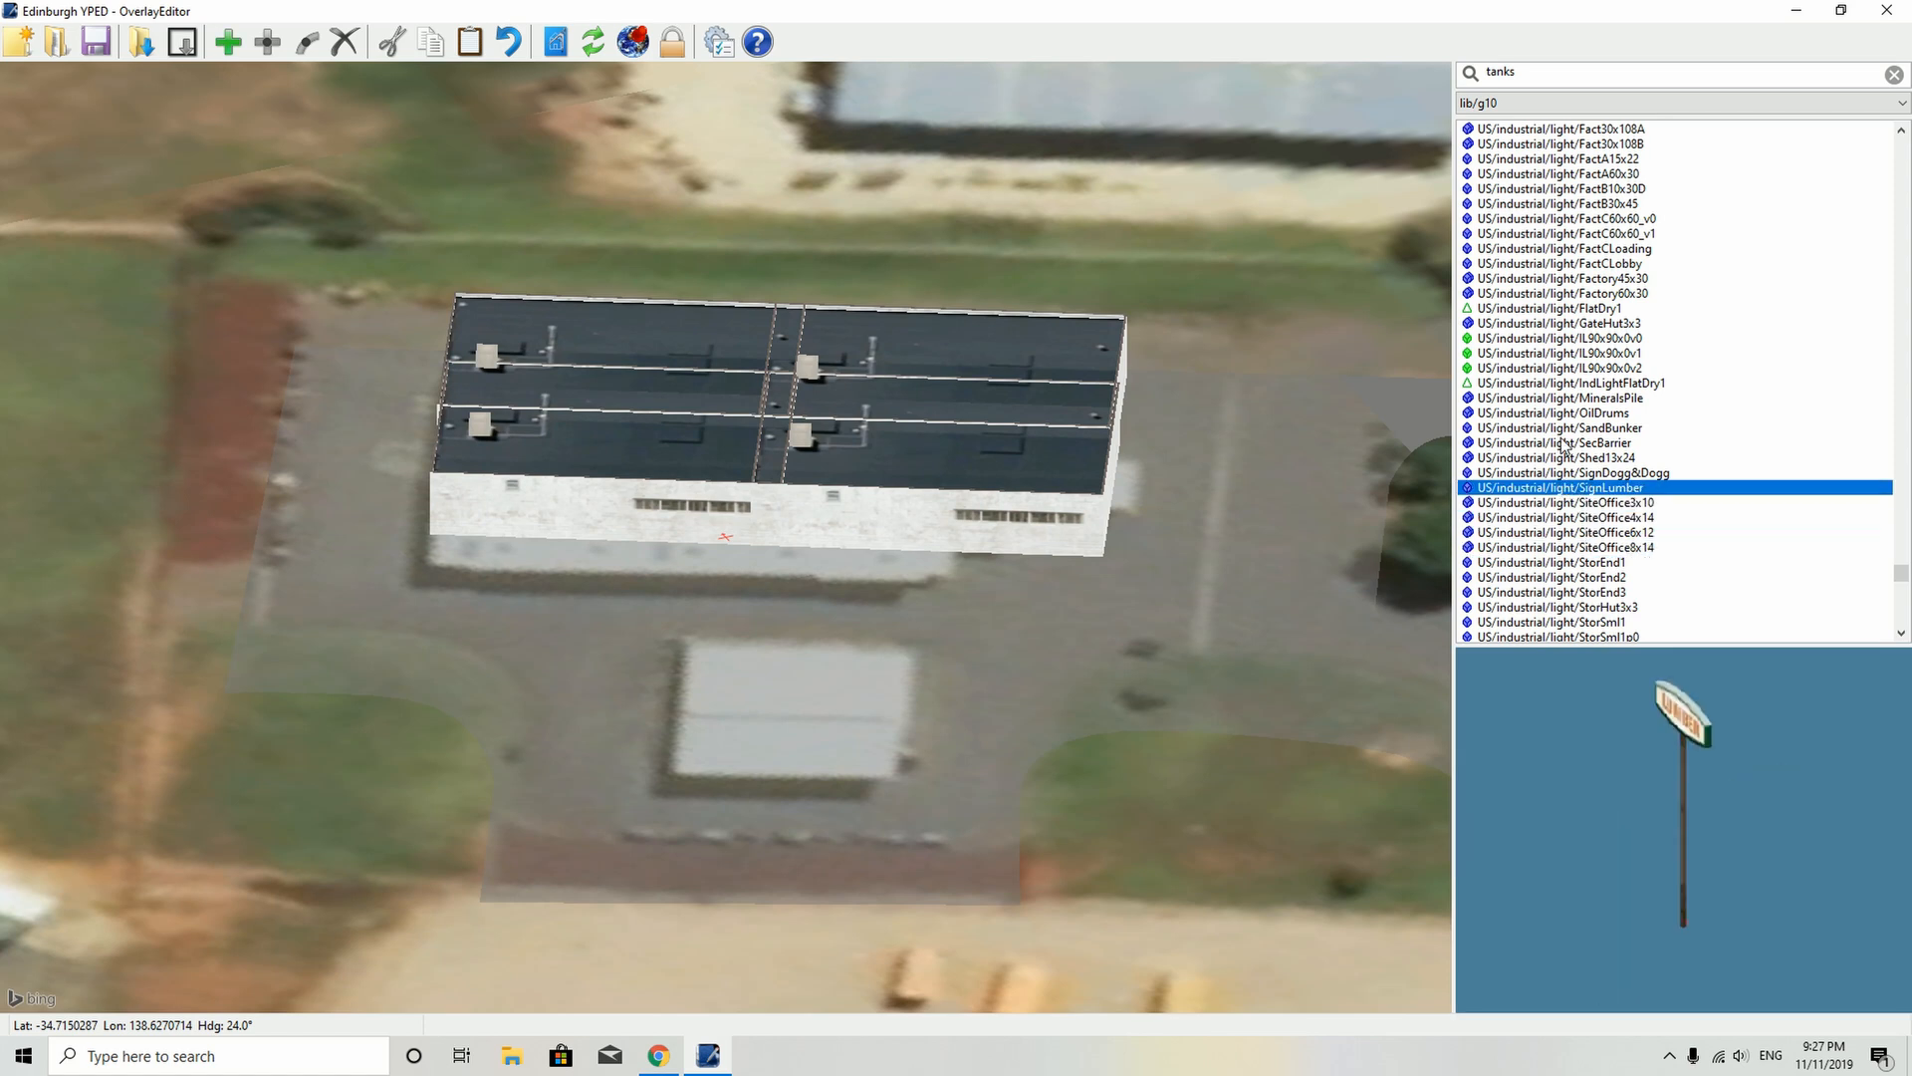
click(1564, 442)
click(1567, 389)
click(1579, 325)
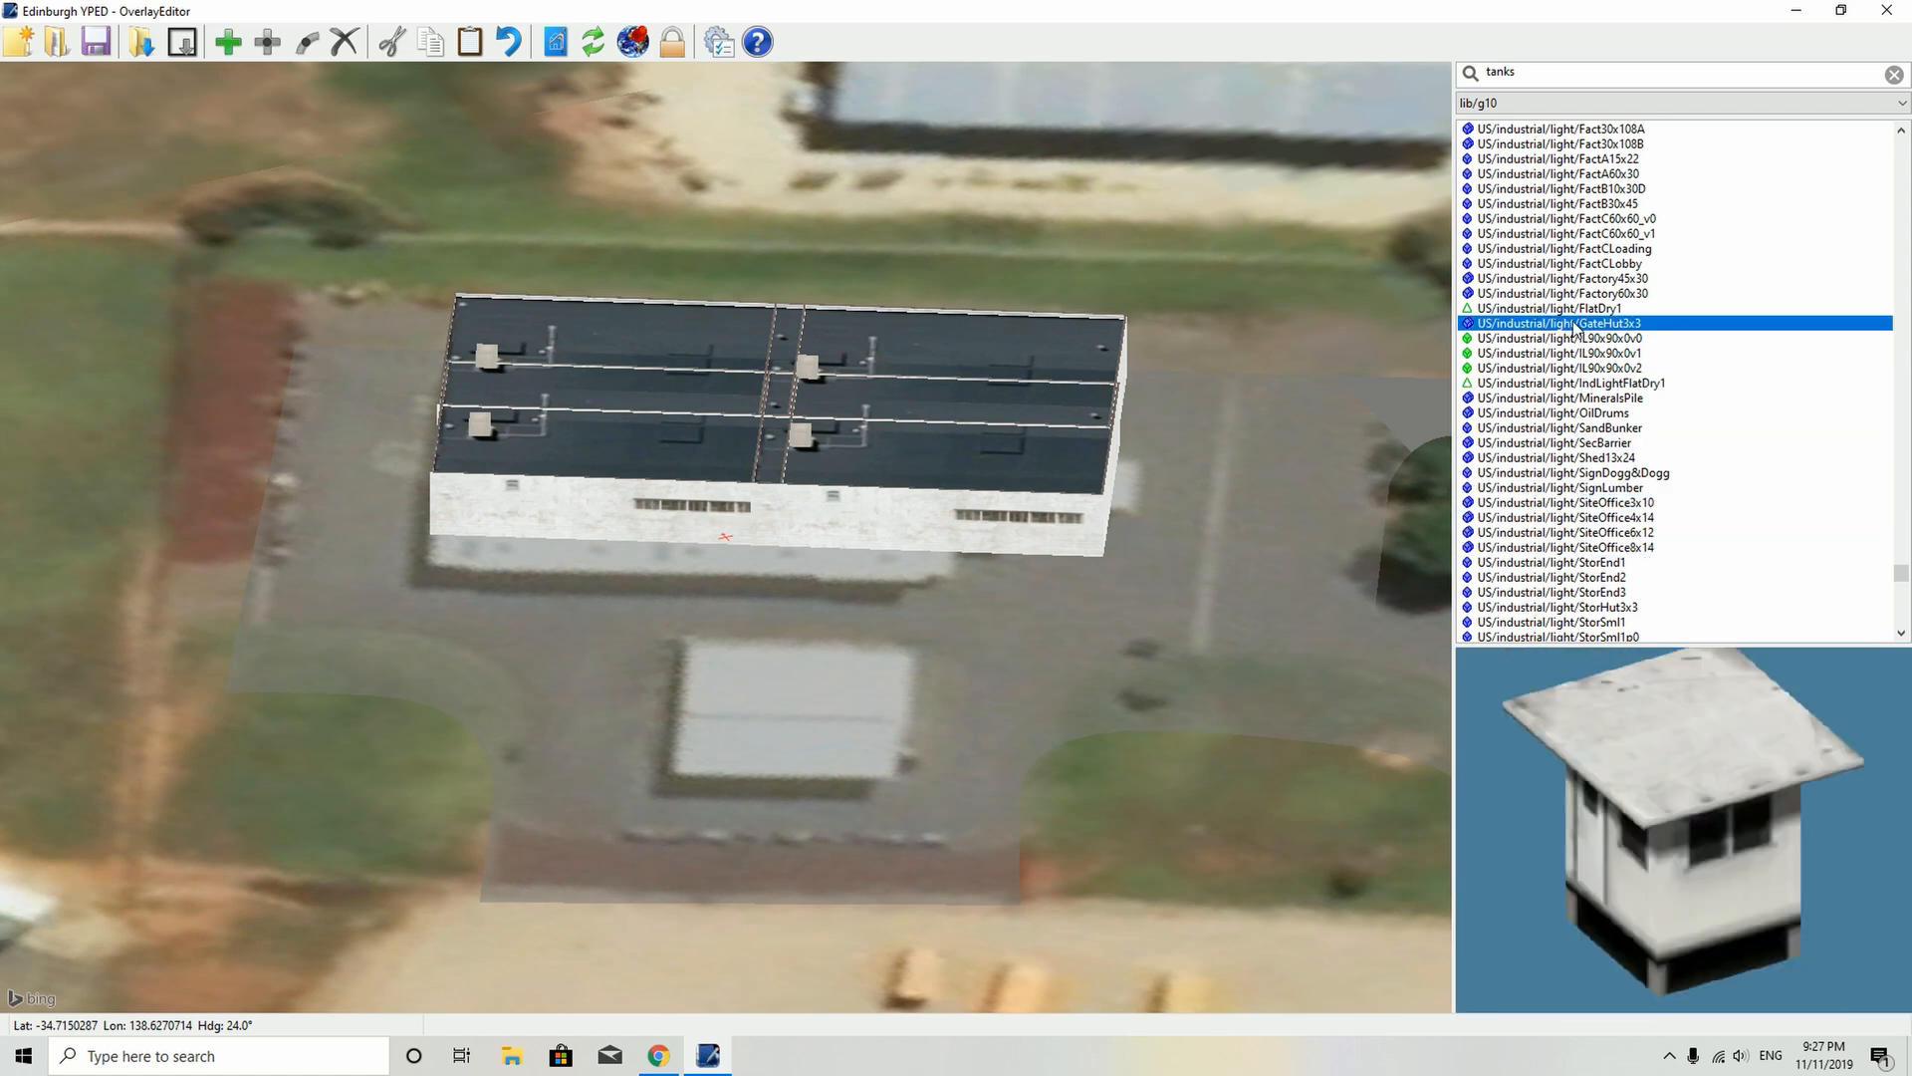
click(1560, 281)
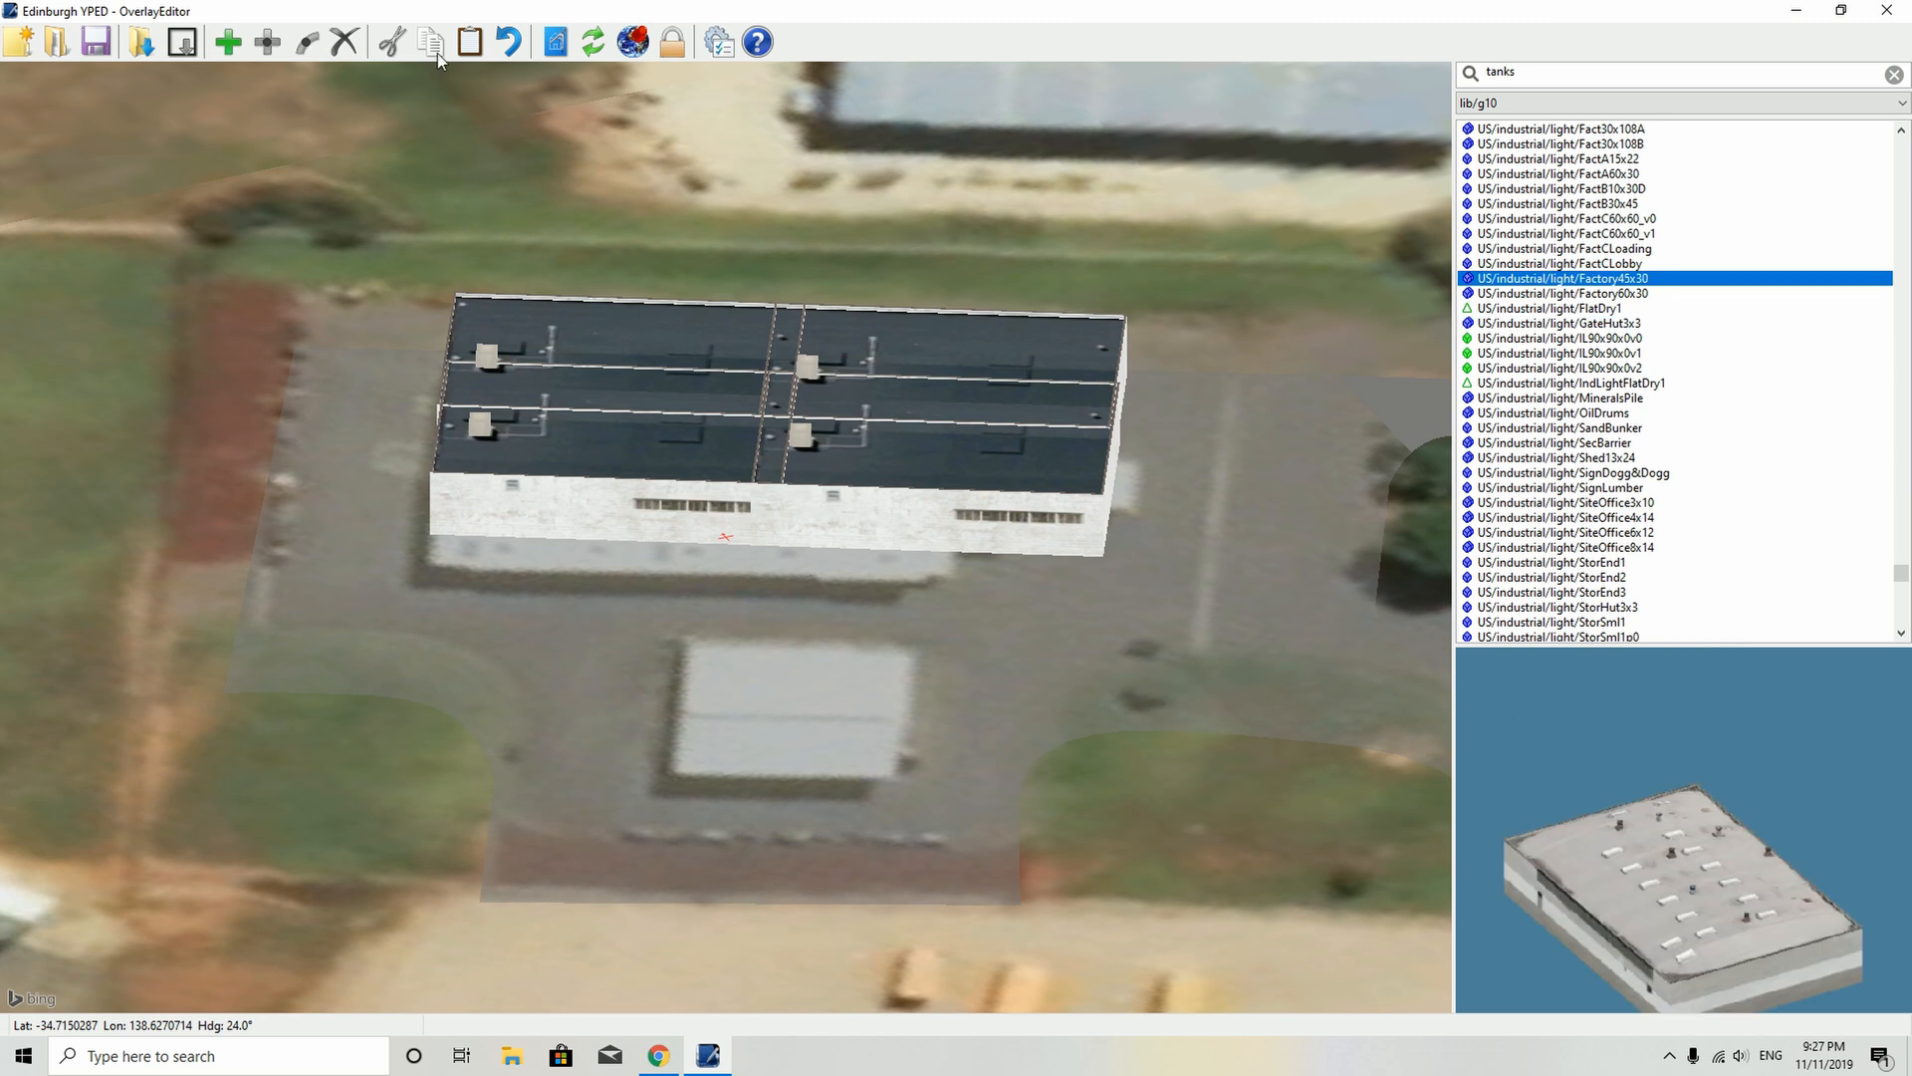
click(228, 44)
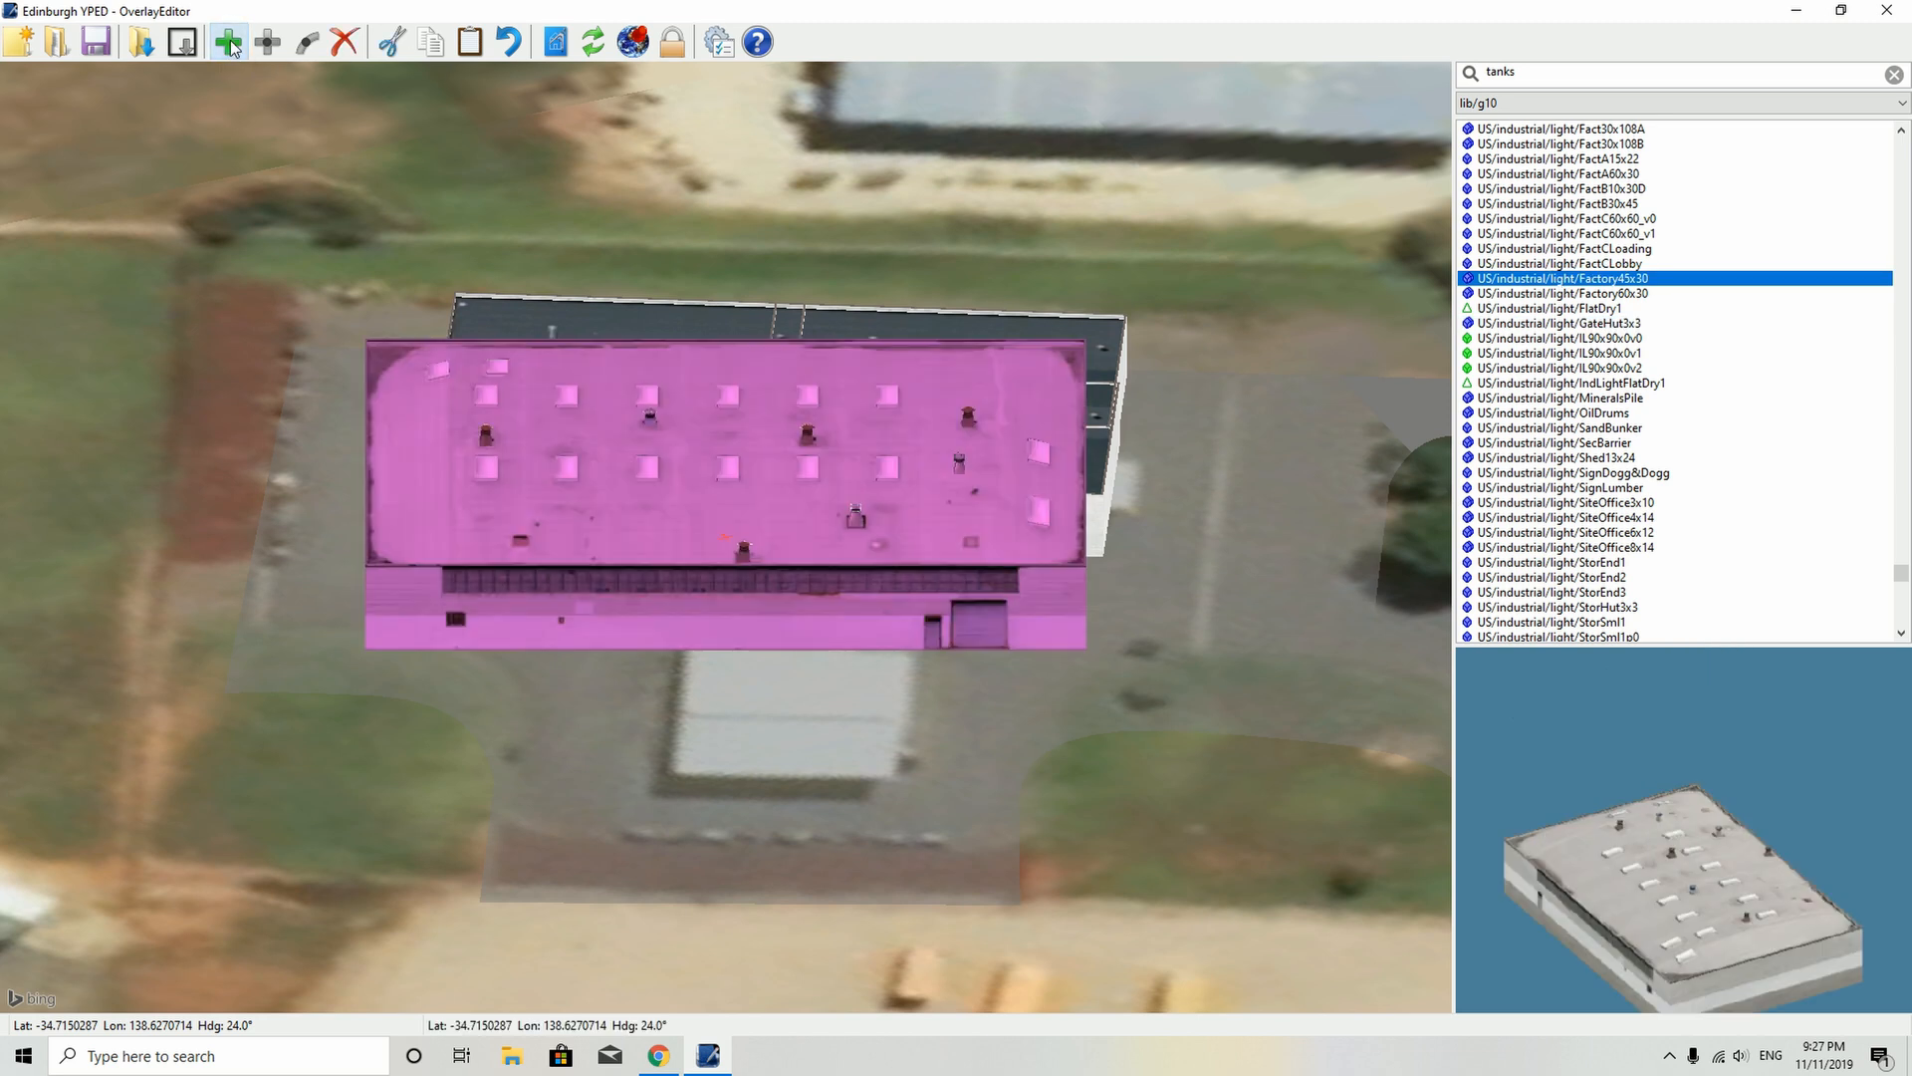
- Delete the FactA15x22 buildings from the stepped grey roof, moving the Factory45x30 aside to reach those underneath
click(725, 485)
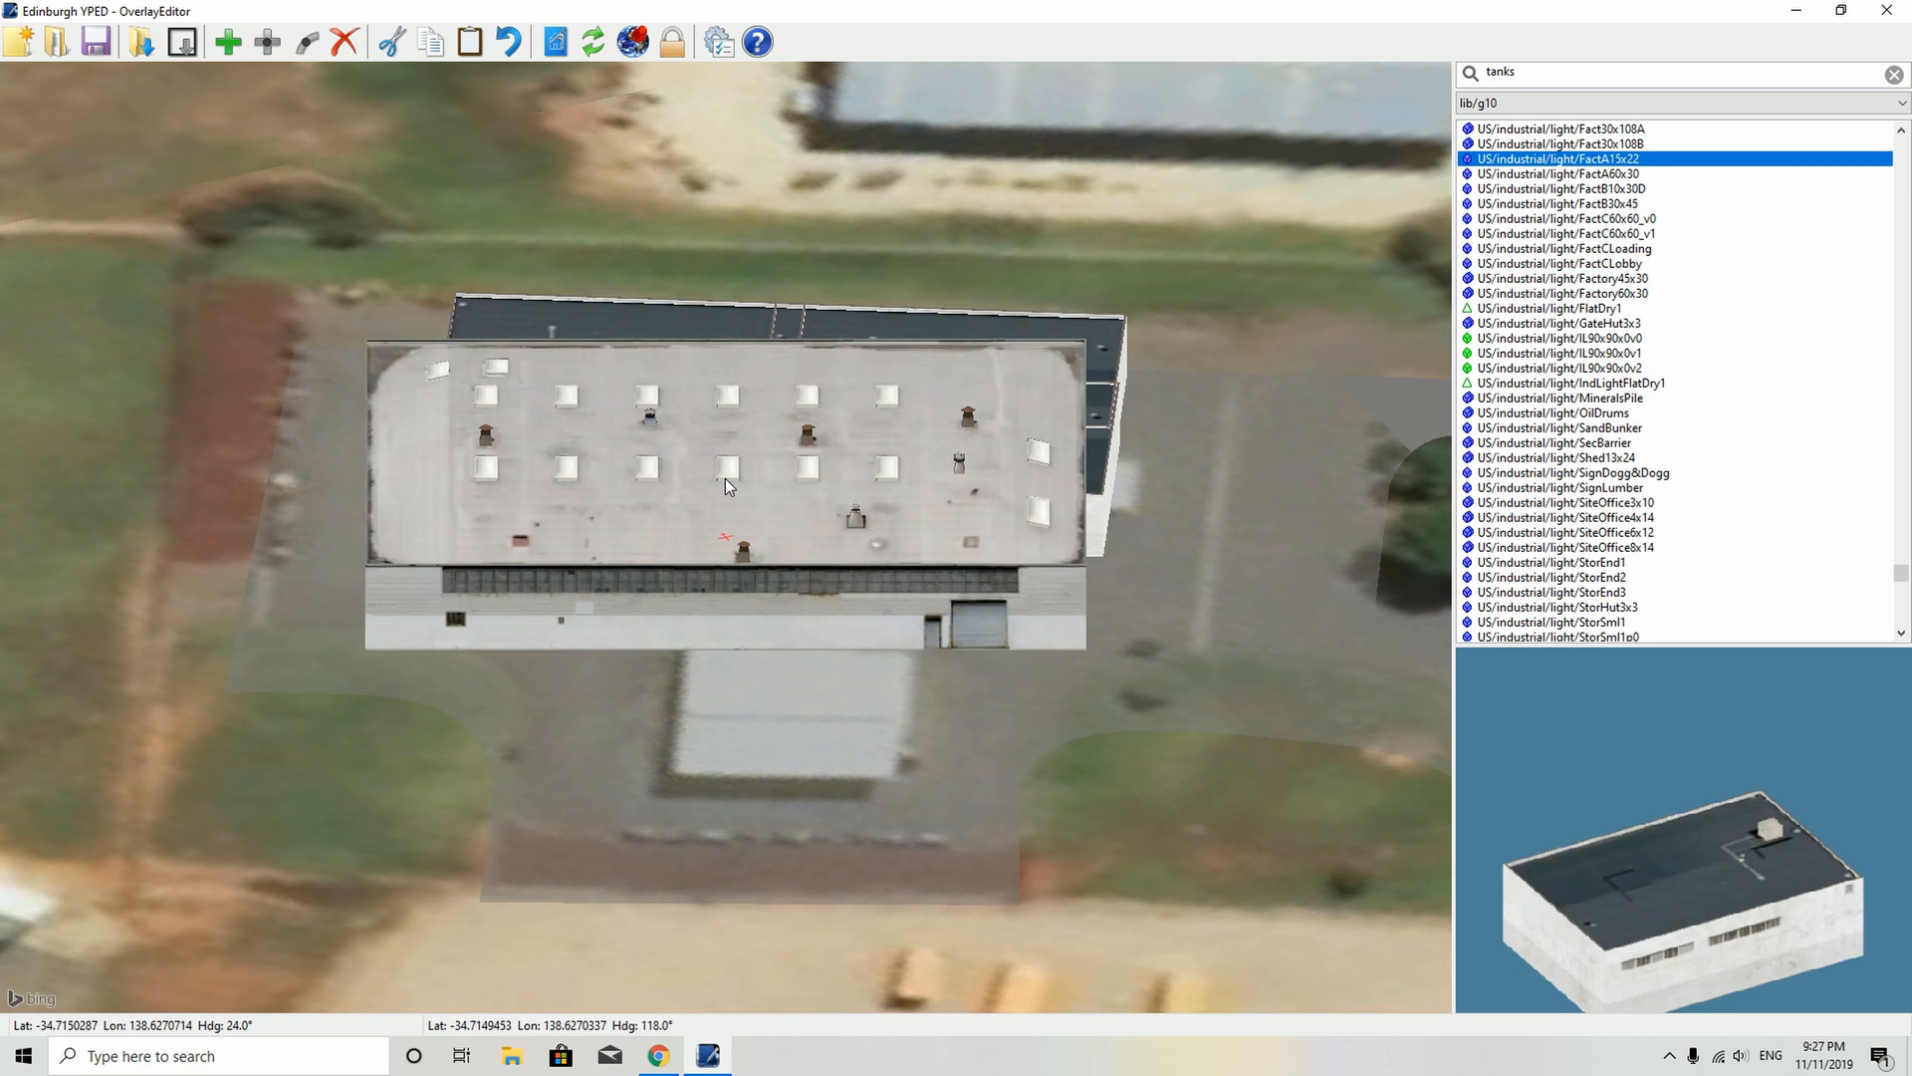
drag(743, 472, 747, 1051)
key(Delete)
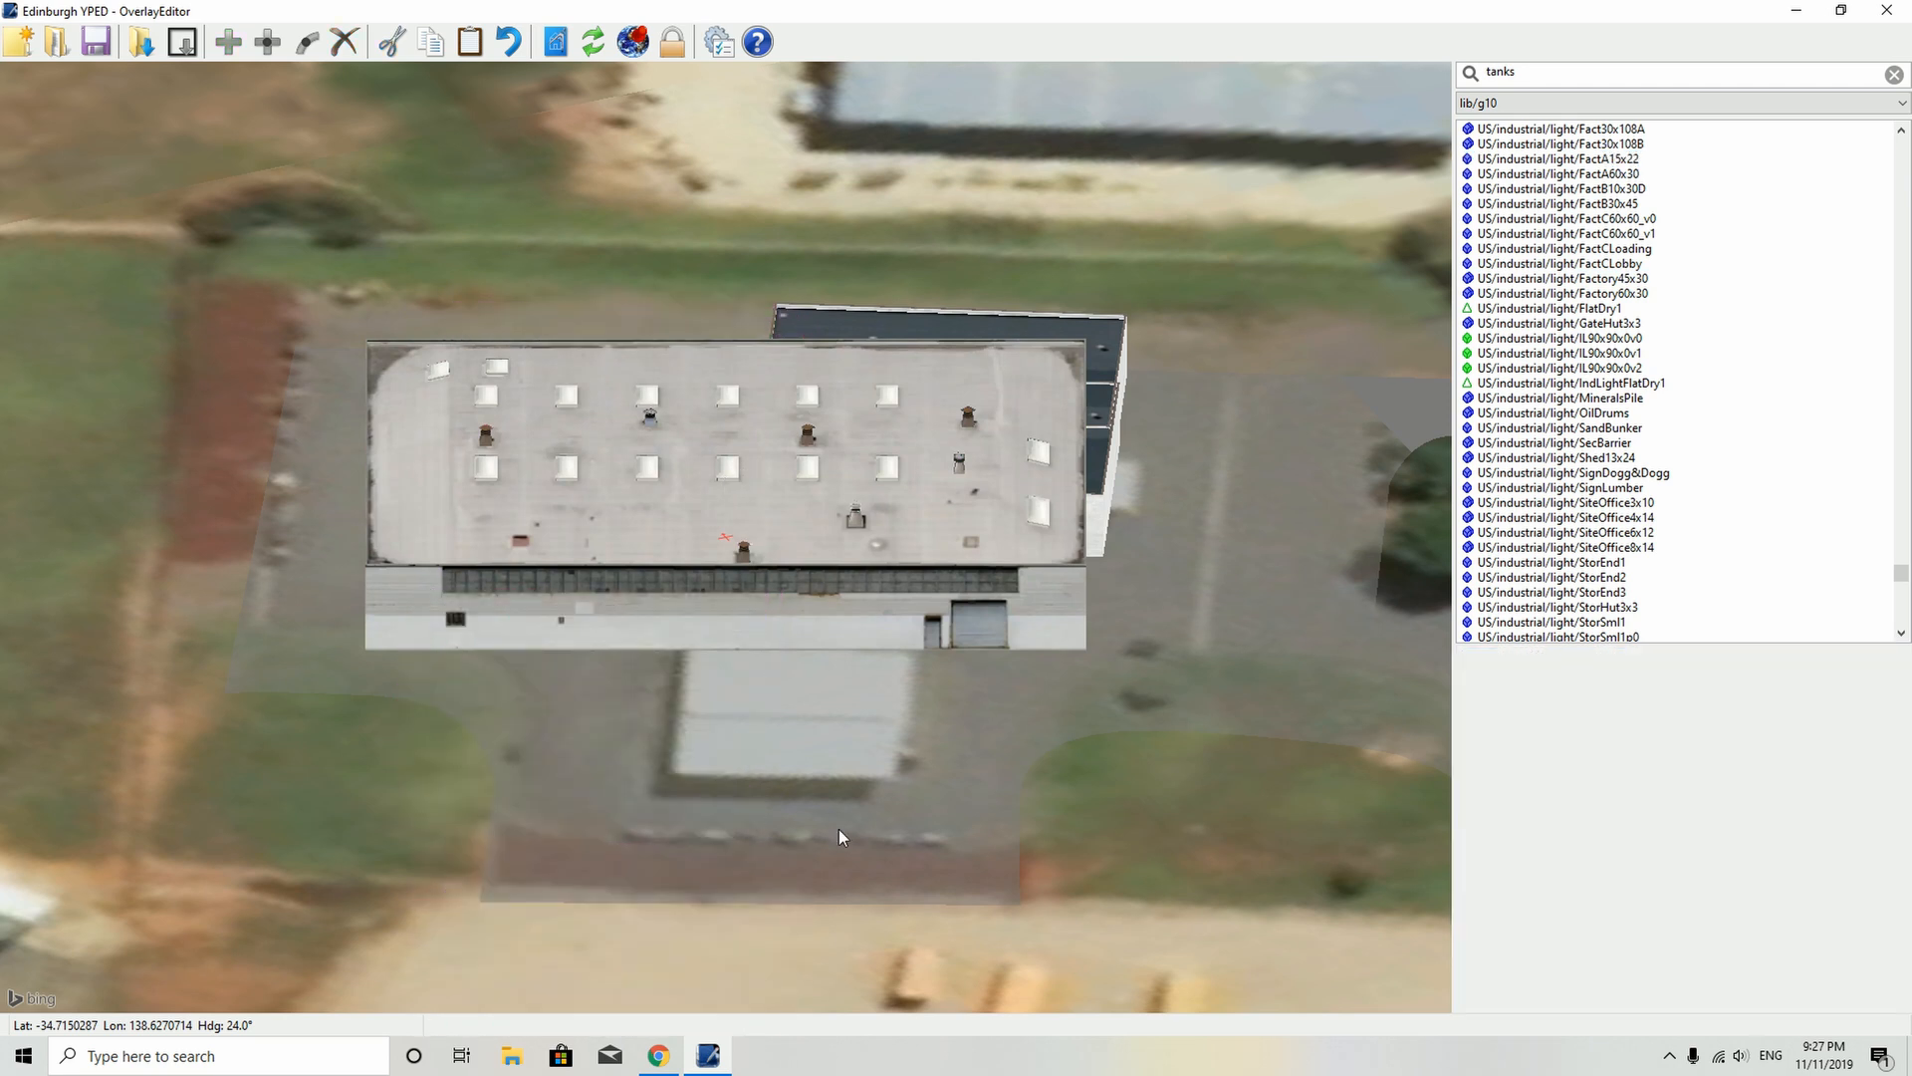
click(1120, 332)
key(Delete)
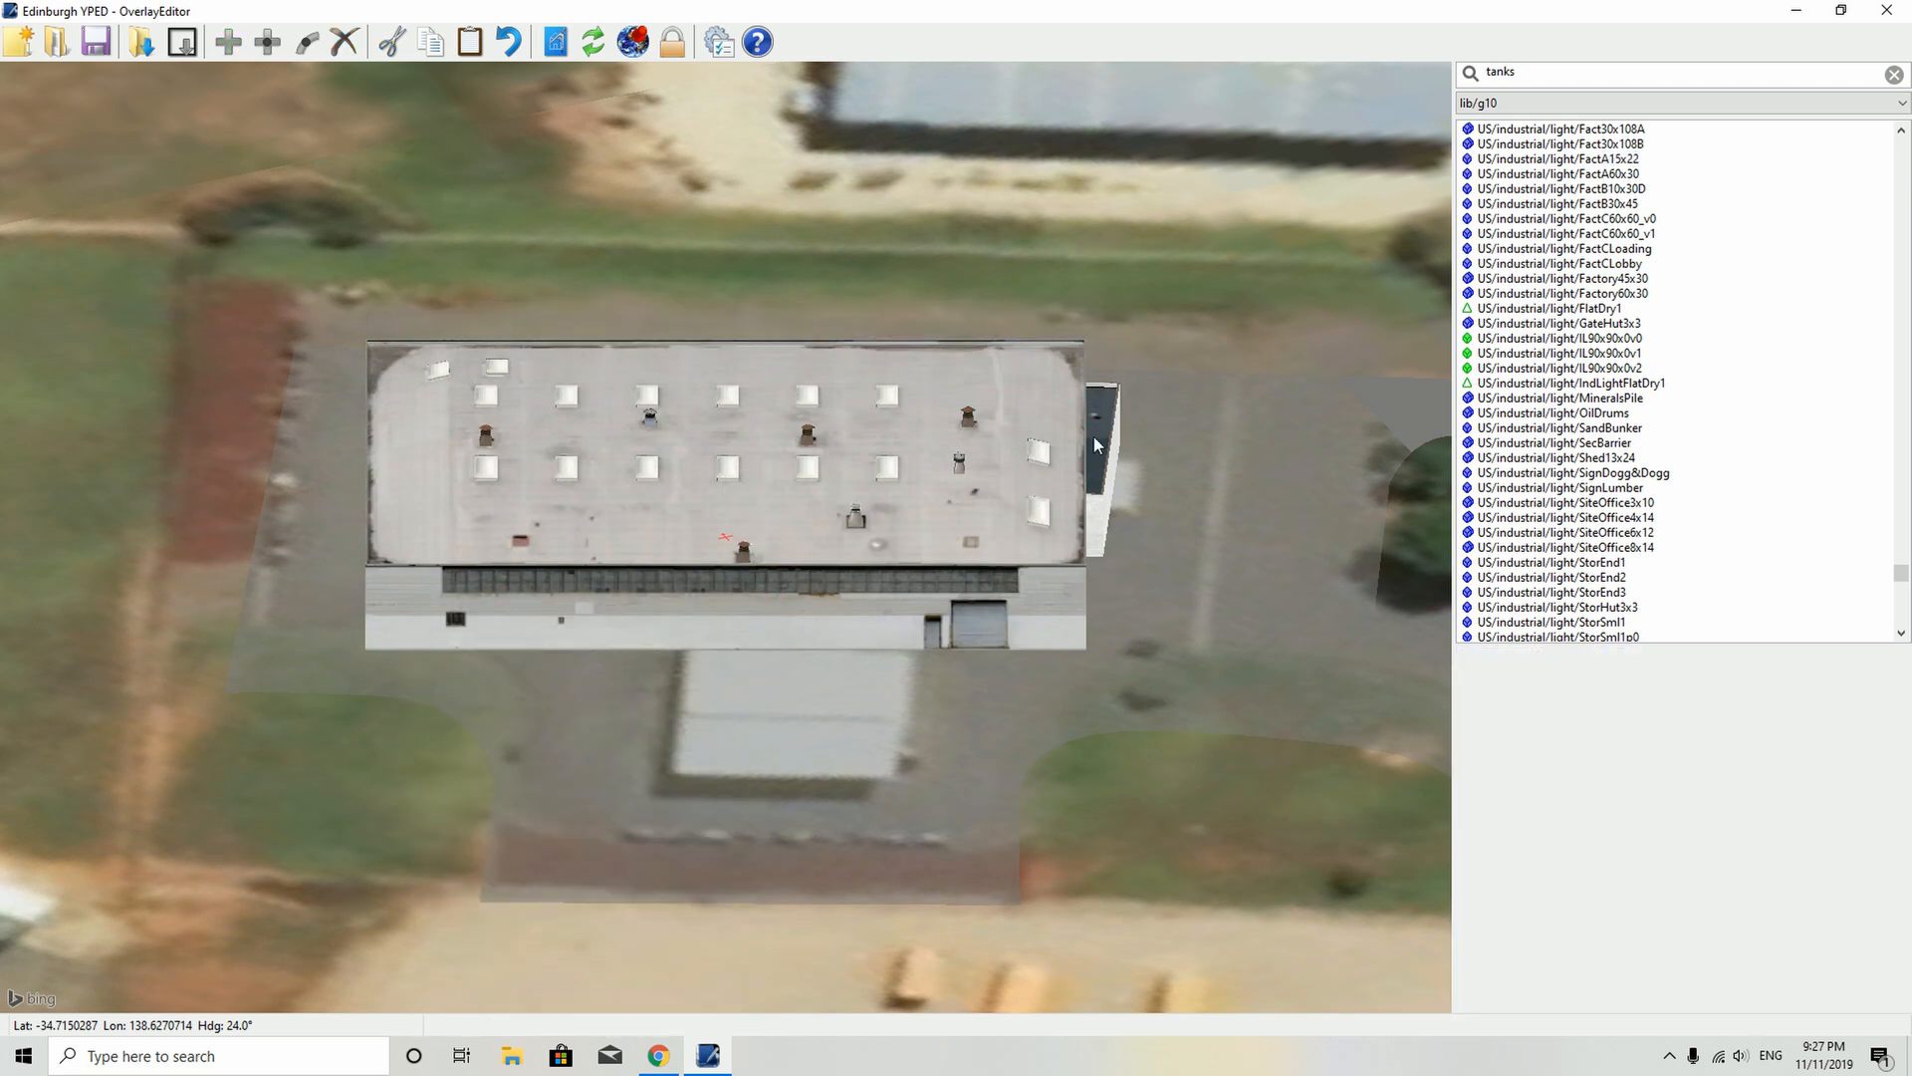
drag(959, 432, 901, 788)
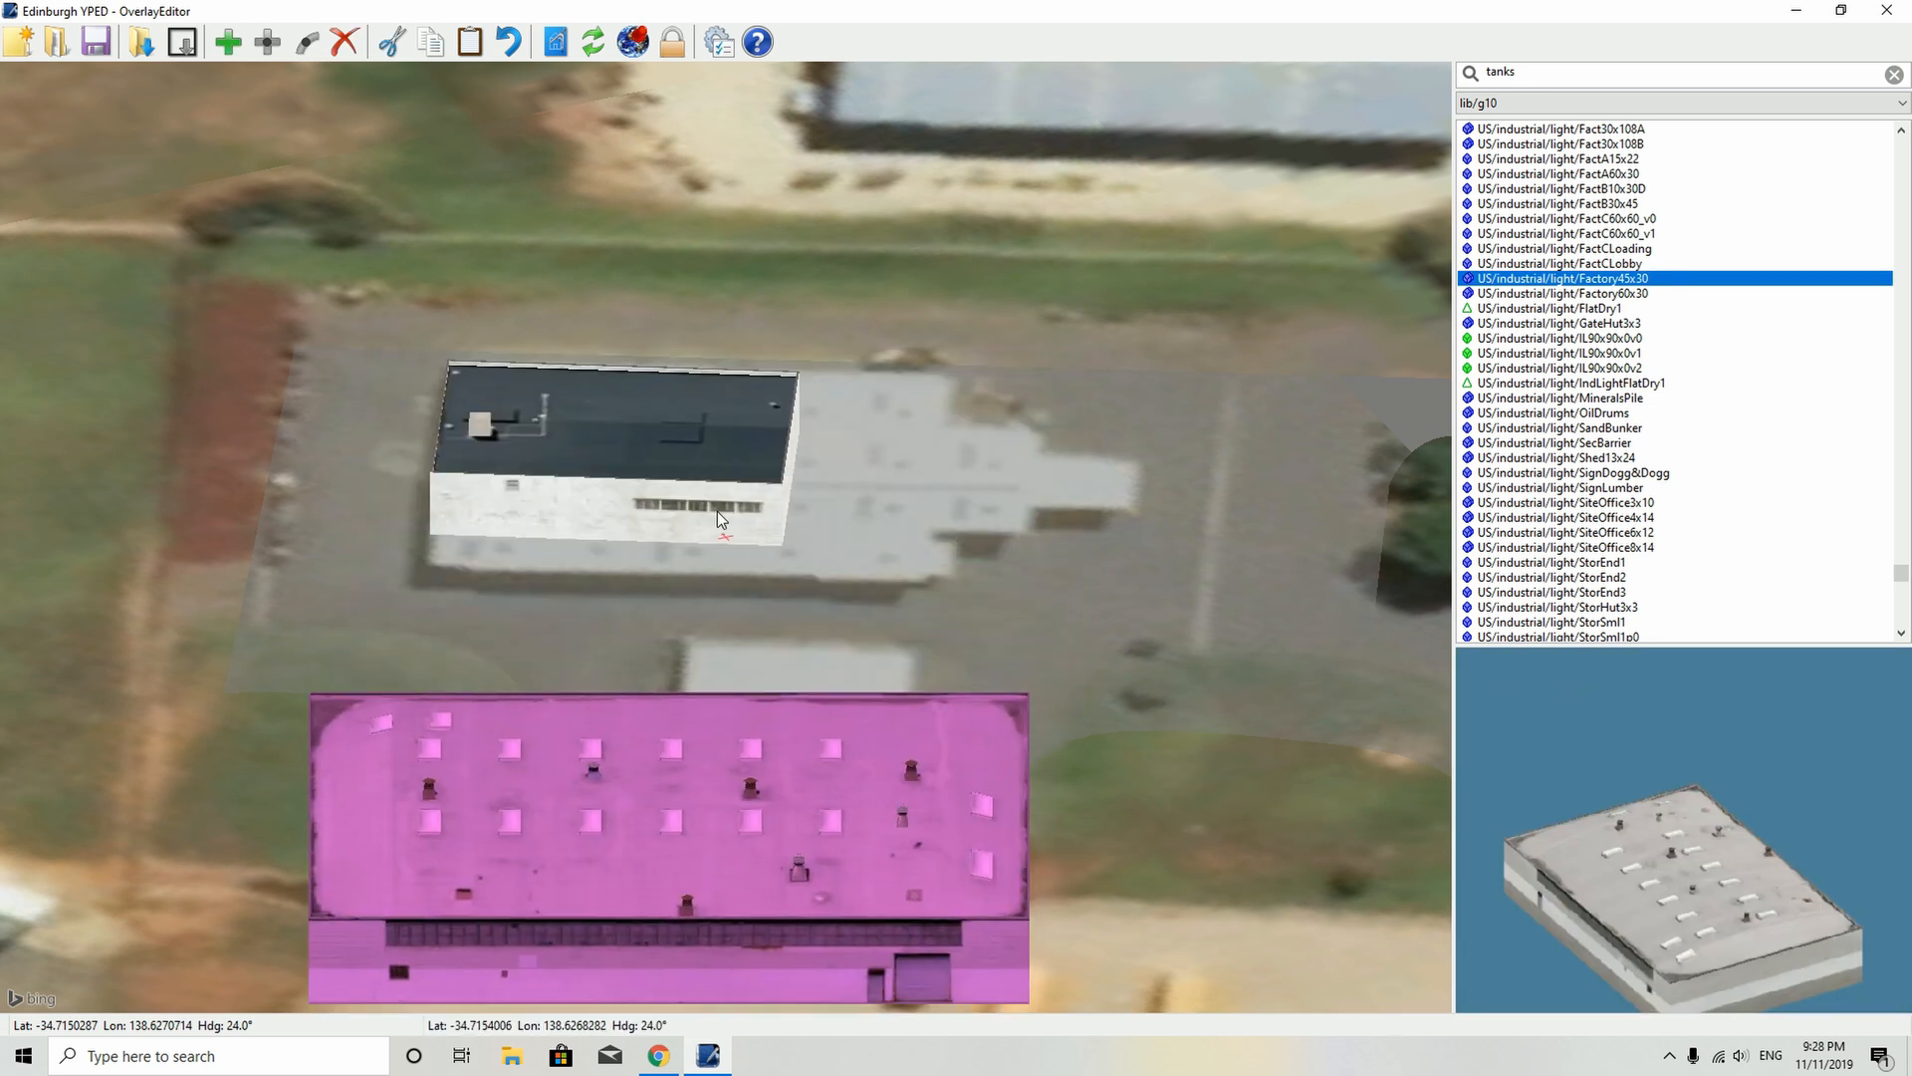
click(684, 475)
- Move the Factory45x30 building back over the stepped grey roof and rotate it to a heading of 29°
drag(675, 781, 727, 480)
scroll(727, 480, up, 5)
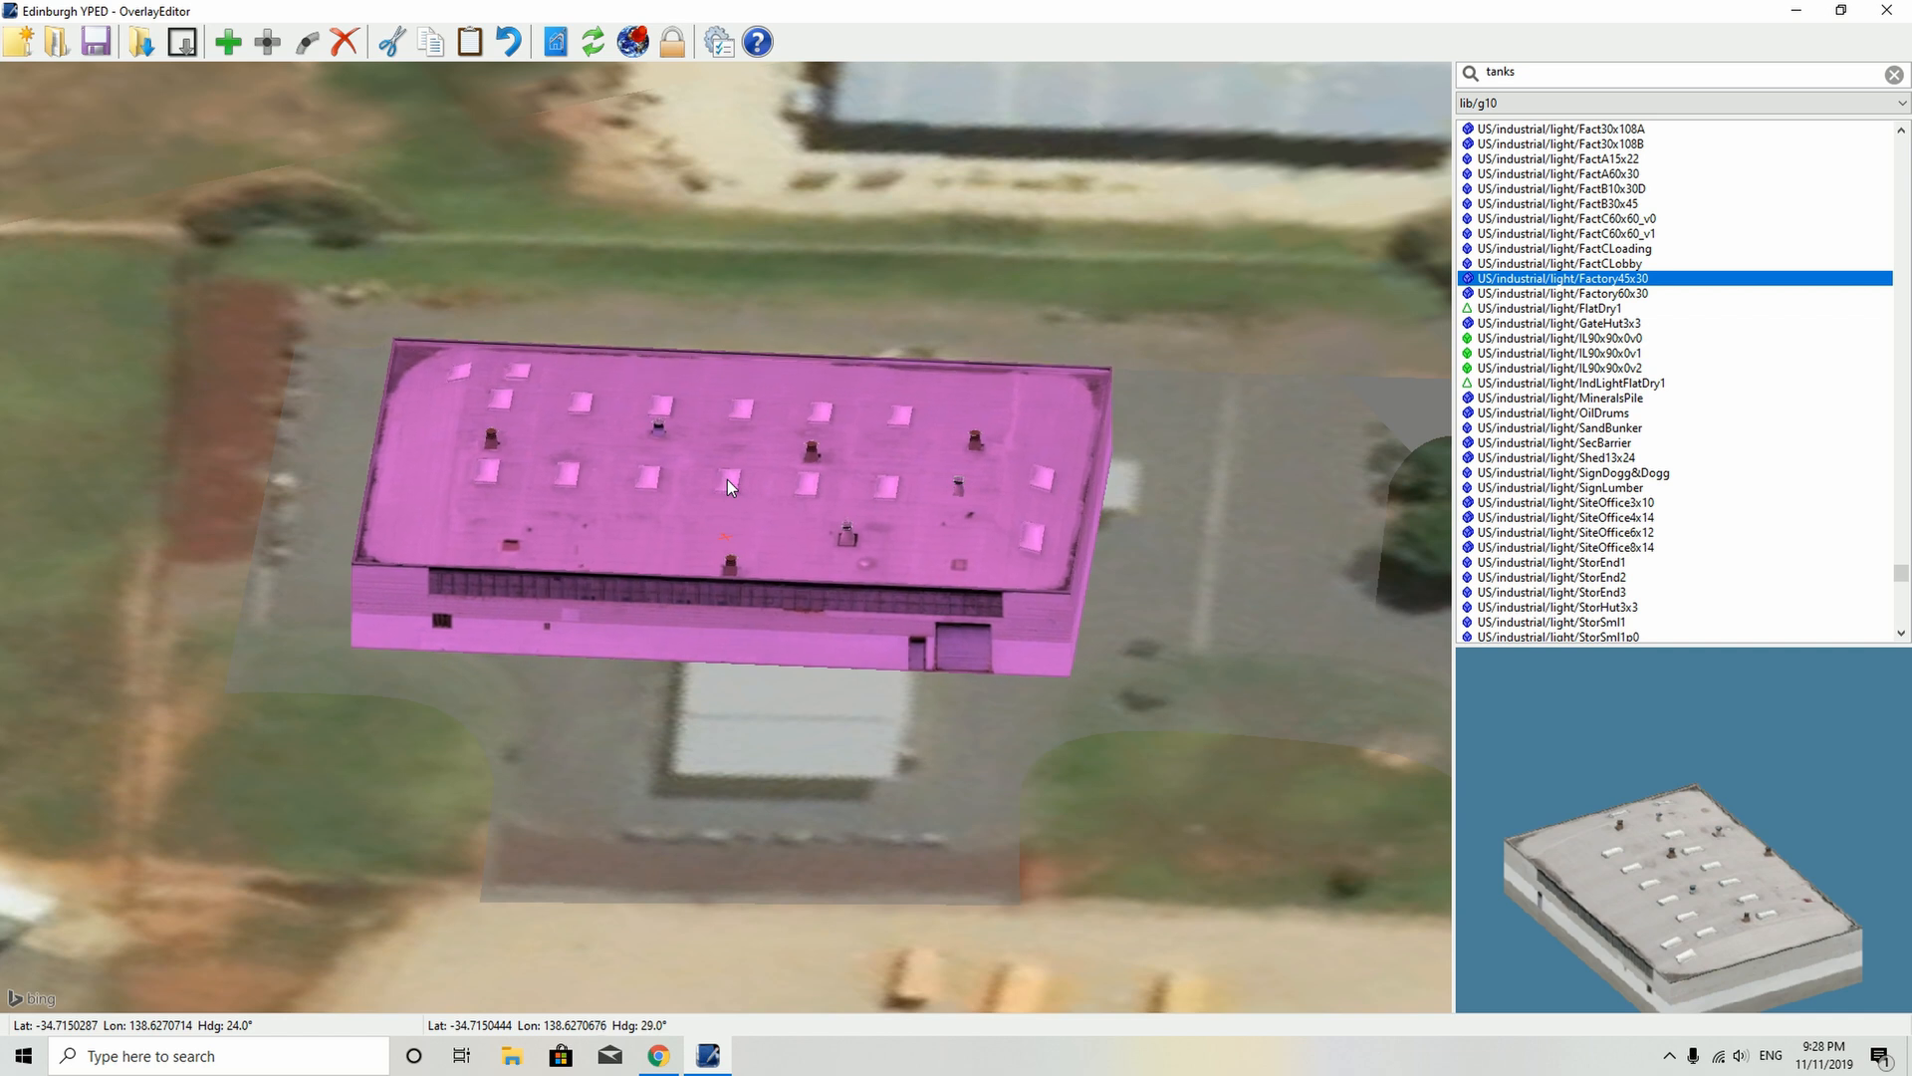
scroll(727, 480, down, 5)
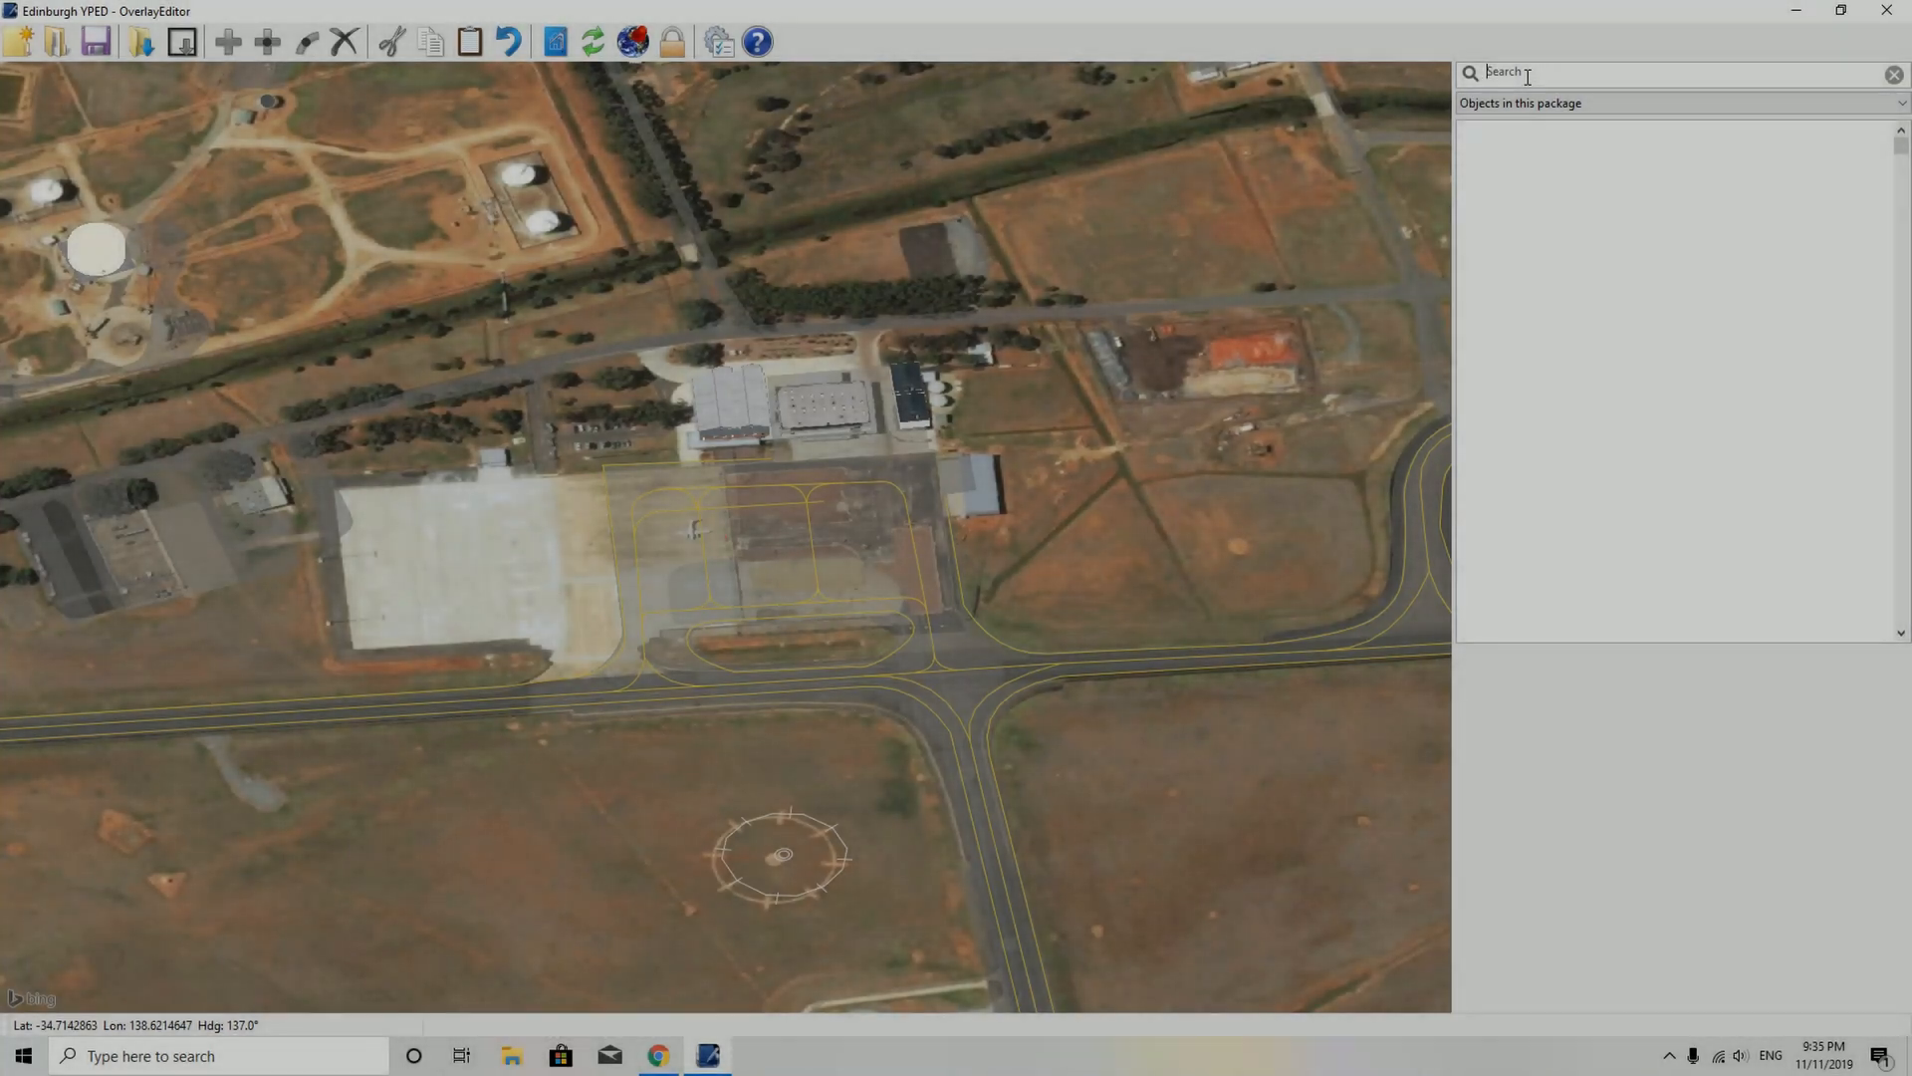
- Search the object library for "grand" and add opensceneryx/objects/buildings/recreational/grandstands/1 to the scenery
text(gran)
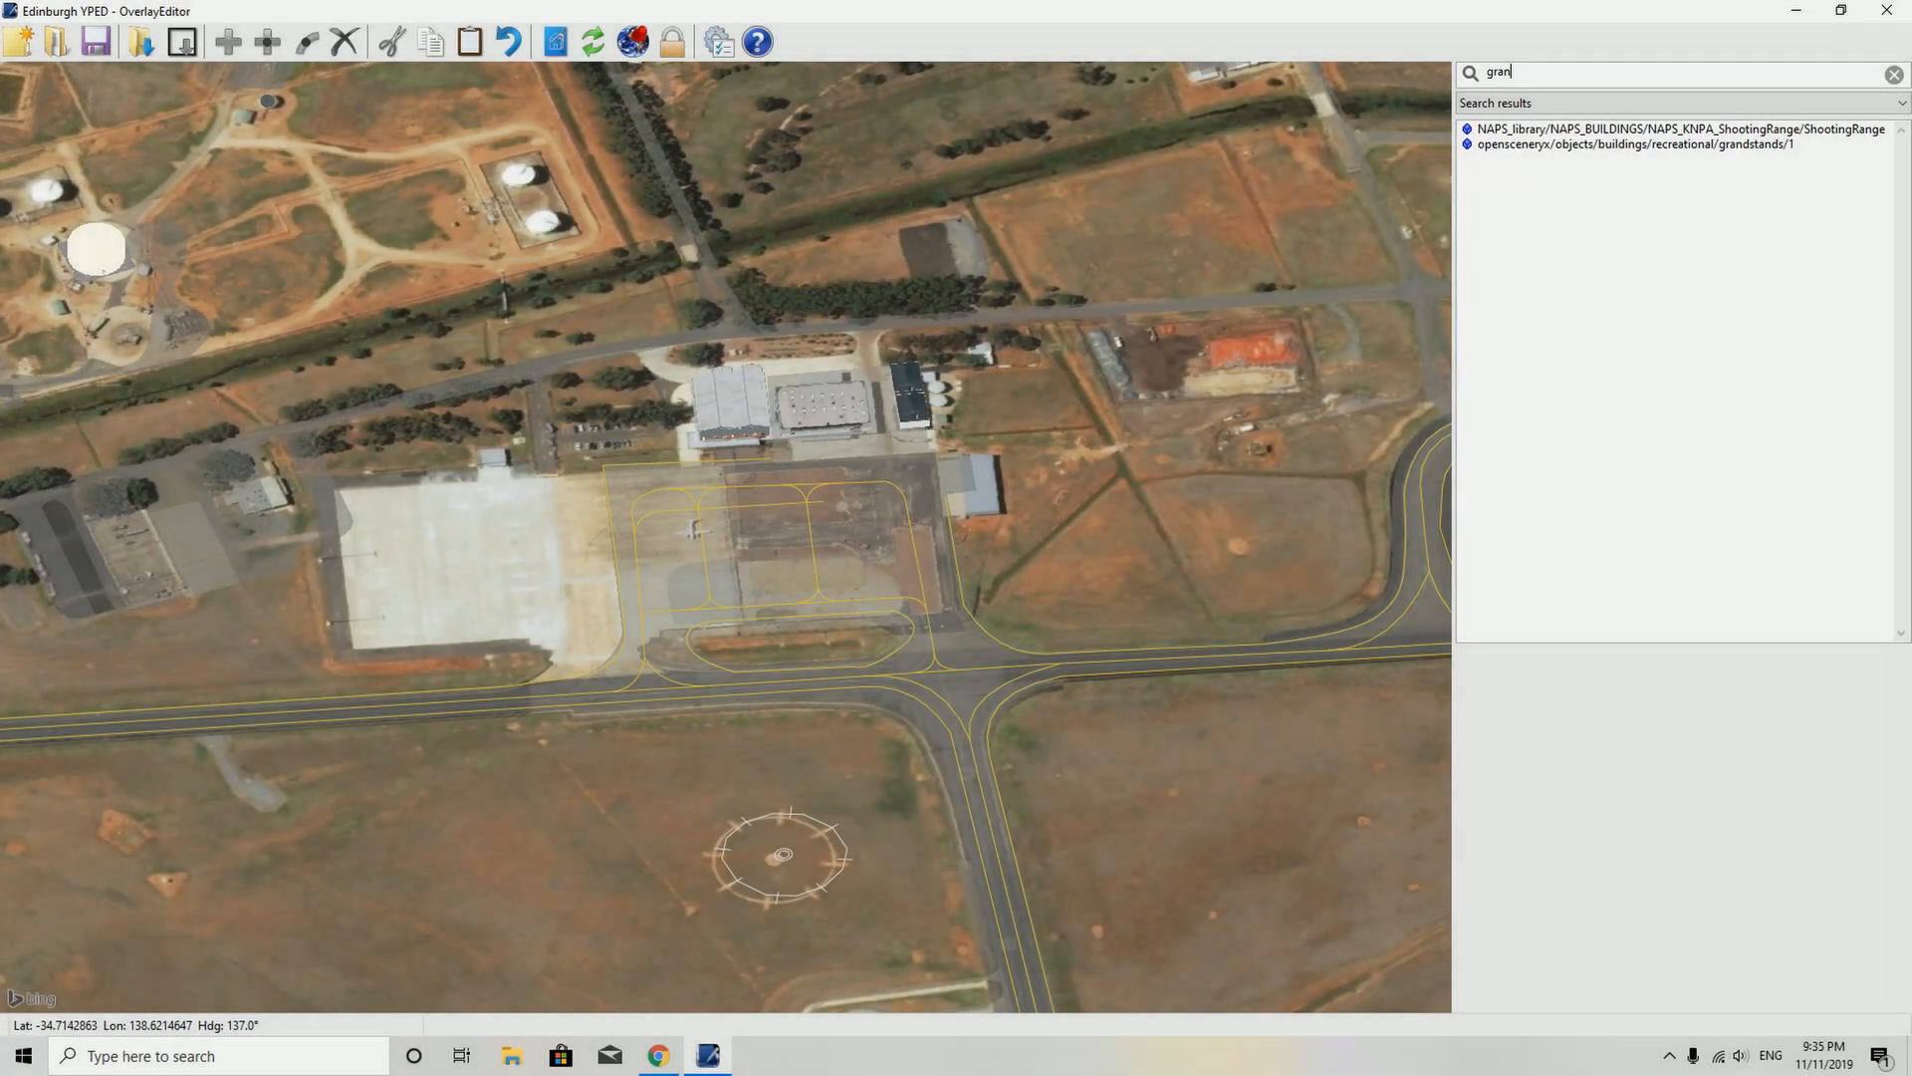
text(d)
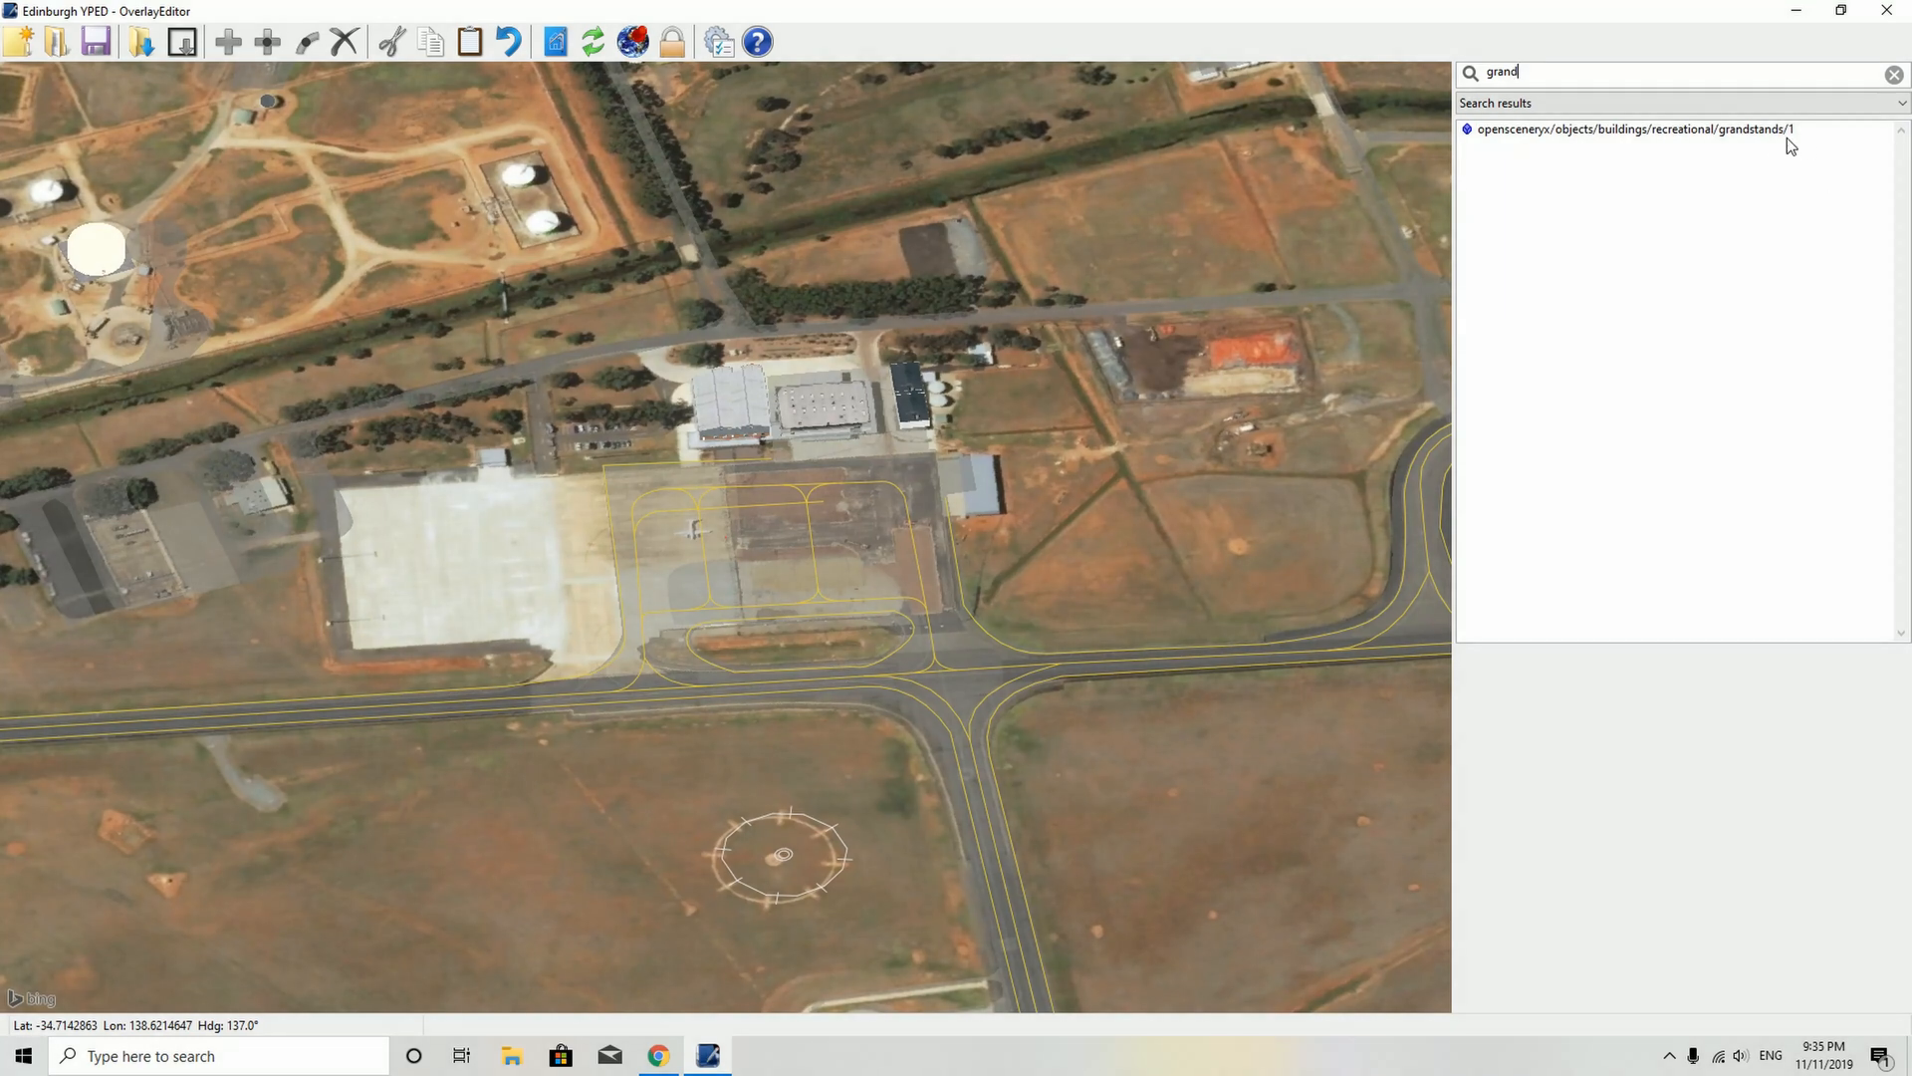
click(1754, 133)
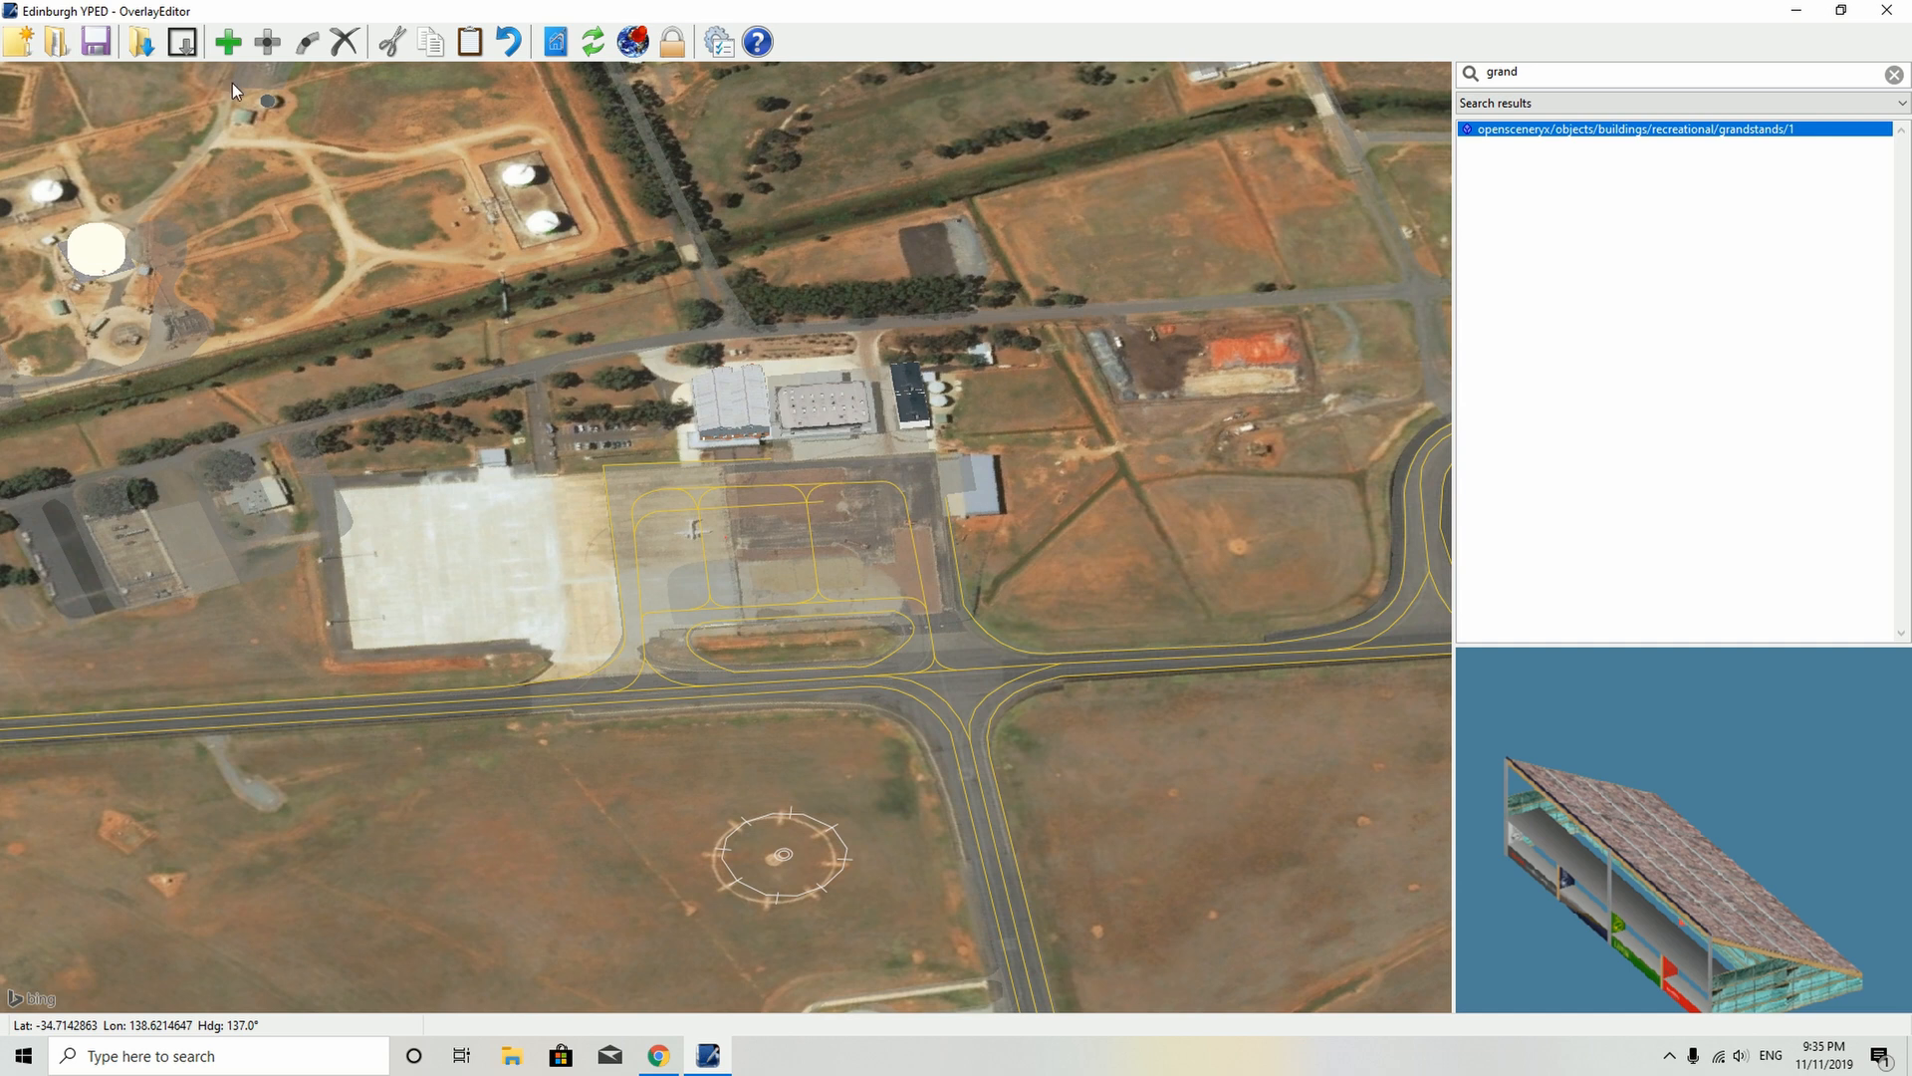
click(224, 37)
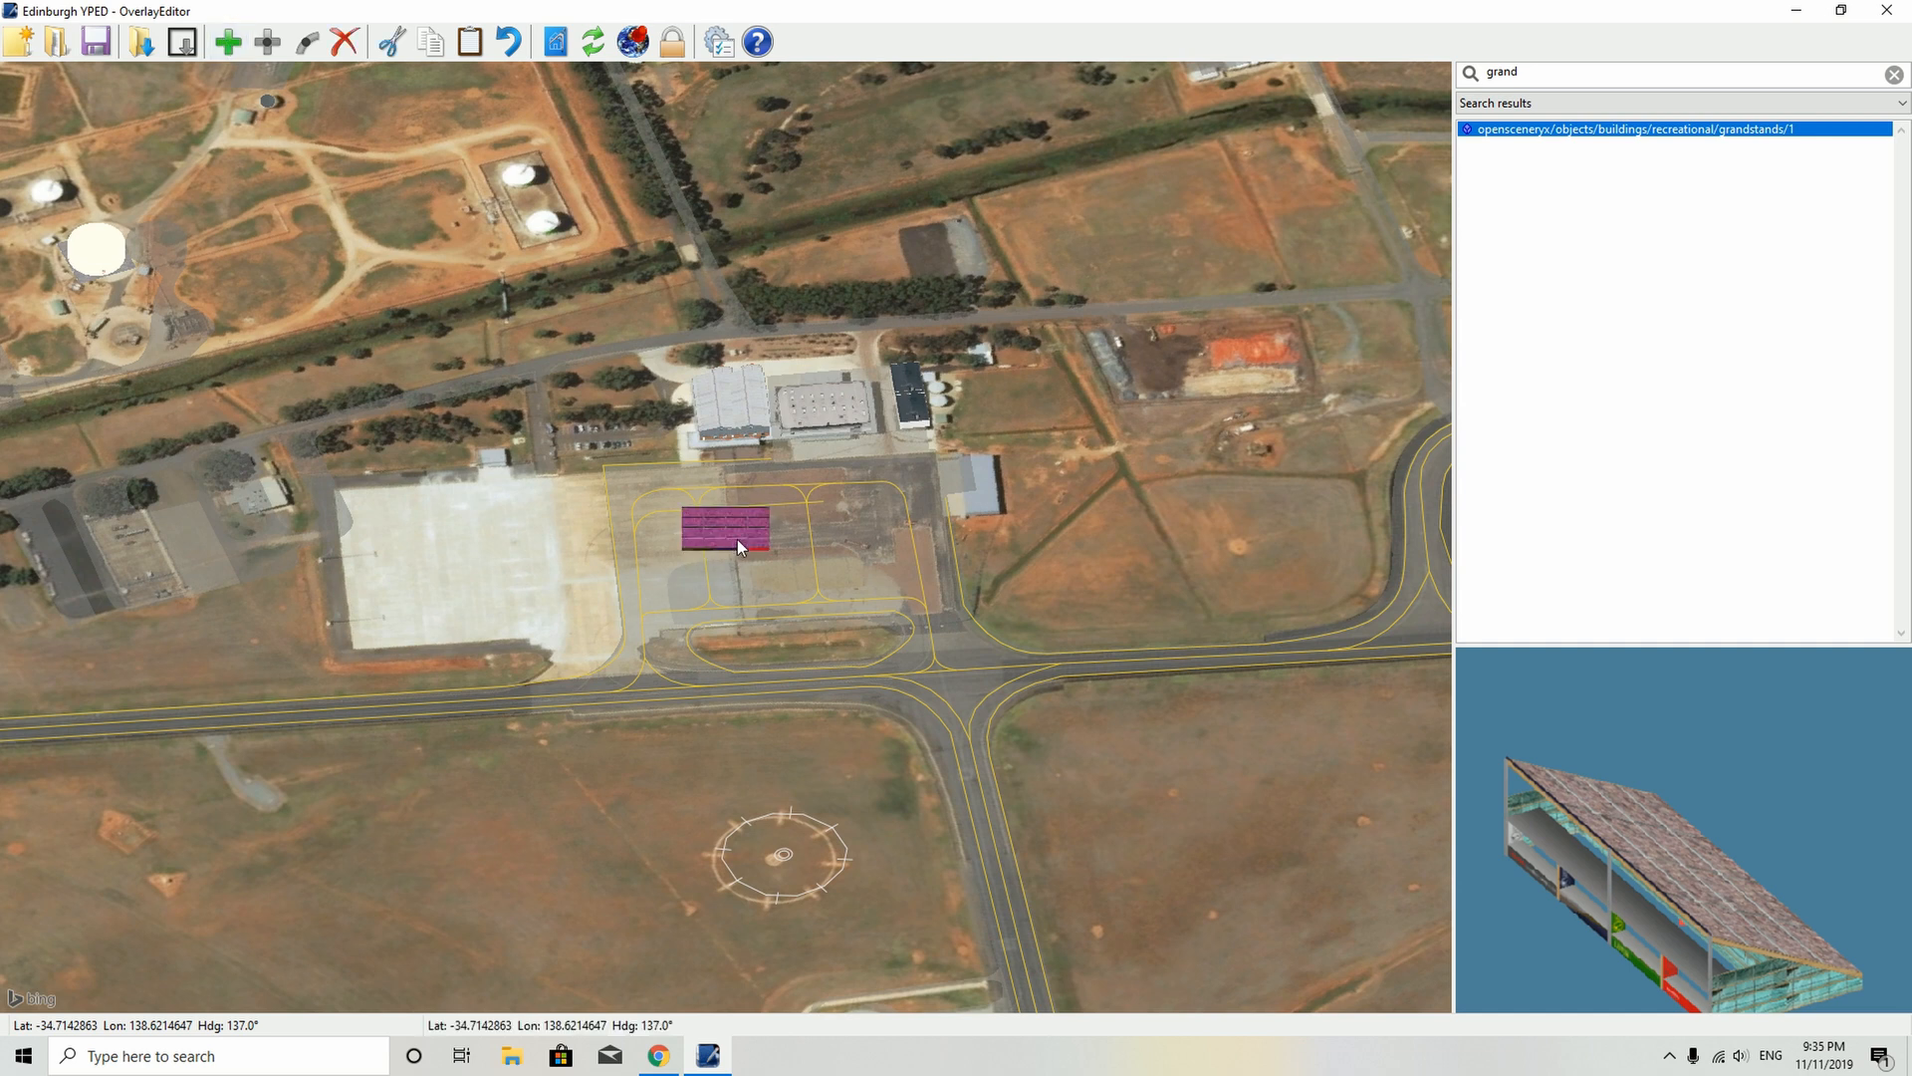
- Move the grandstand onto the white concrete apron and rotate it to a heading of 161°
drag(738, 544, 507, 642)
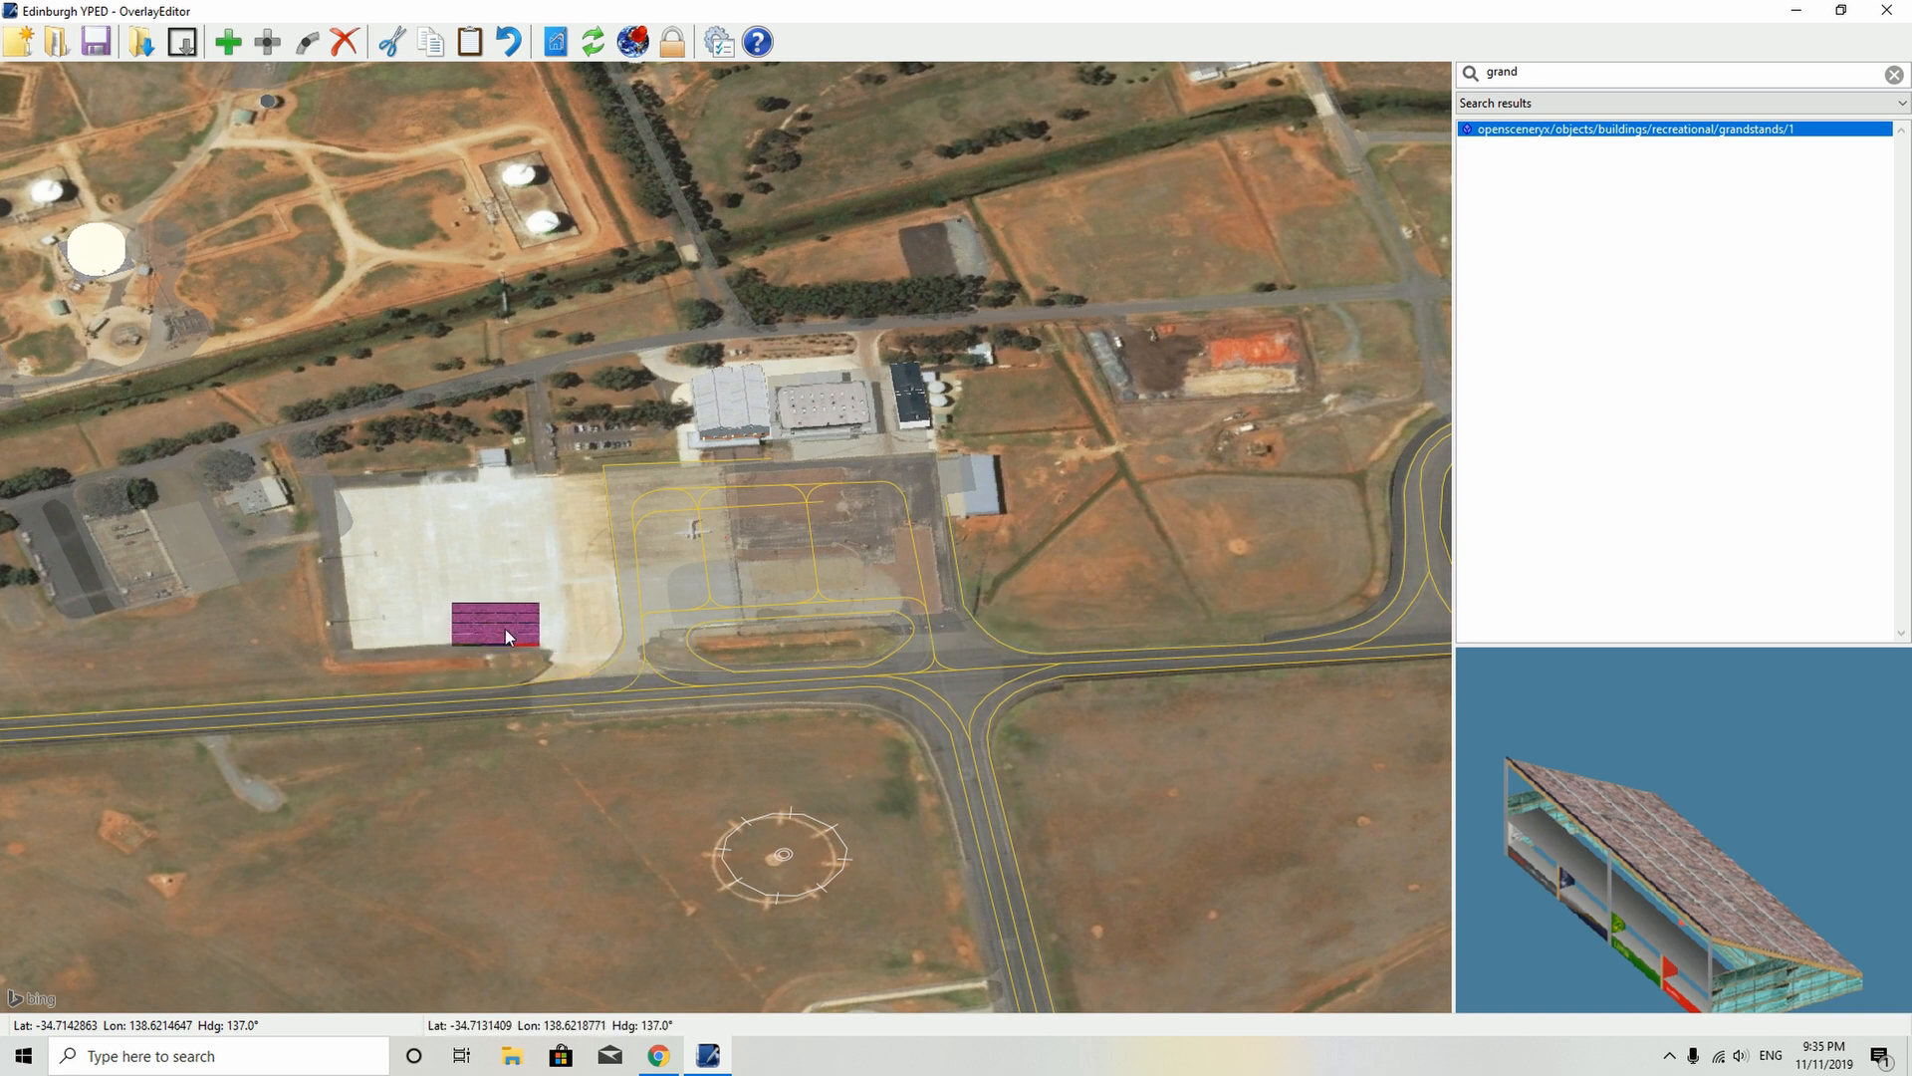
key(e)
key(e)
key(e)
key(e)
key(e)
key(e)
key(e)
key(e)
key(e)
key(e)
key(e)
key(e)
key(e)
key(e)
key(e)
key(e)
key(e)
key(e)
key(e)
key(e)
key(w)
key(w)
key(w)
key(w)
key(w)
key(w)
key(w)
key(w)
key(w)
key(w)
key(w)
key(w)
key(w)
key(w)
key(w)
key(w)
key(w)
key(w)
key(w)
key(w)
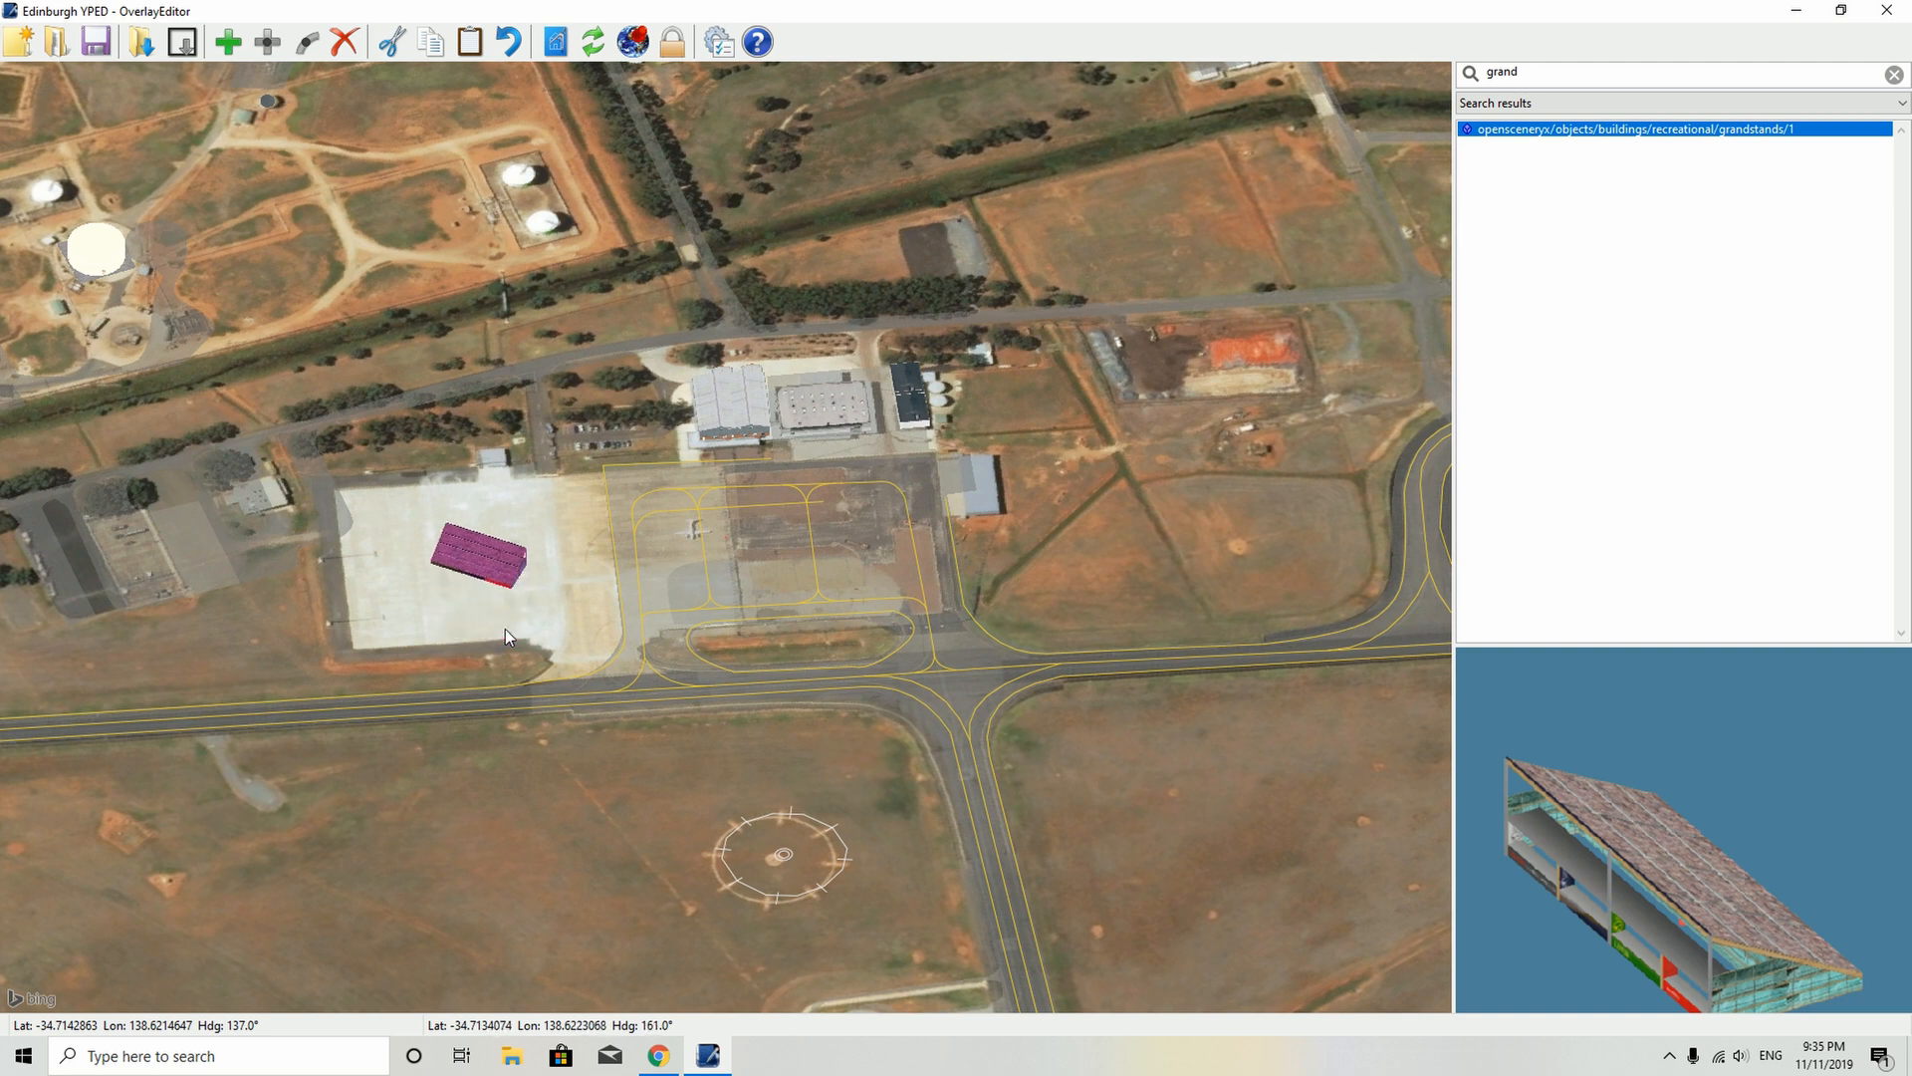
- Rotate the grandstand to a heading of 170° and place it on the open ground beside the taxiway curve near the blue-roofed hangar
drag(476, 553, 534, 619)
key(e)
key(e)
key(e)
key(e)
key(e)
key(e)
key(e)
key(e)
key(e)
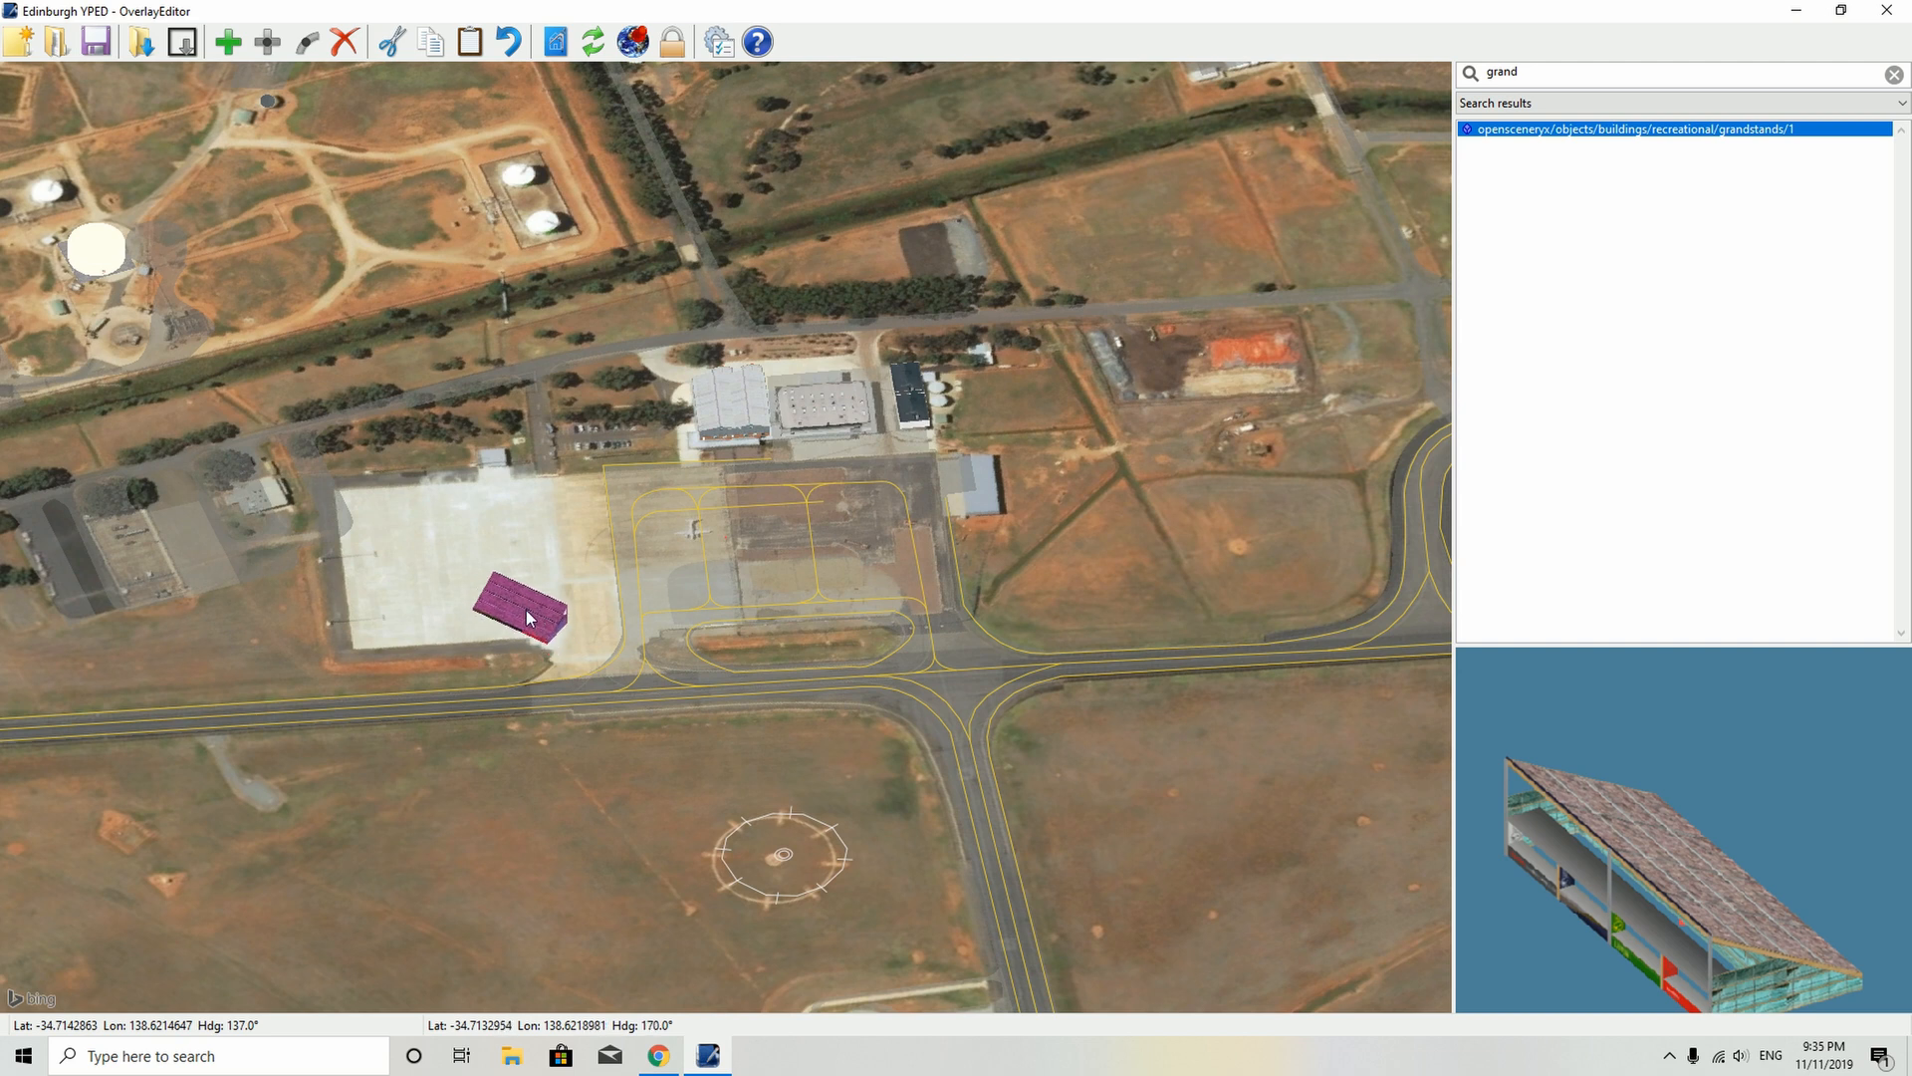
drag(526, 615, 1034, 617)
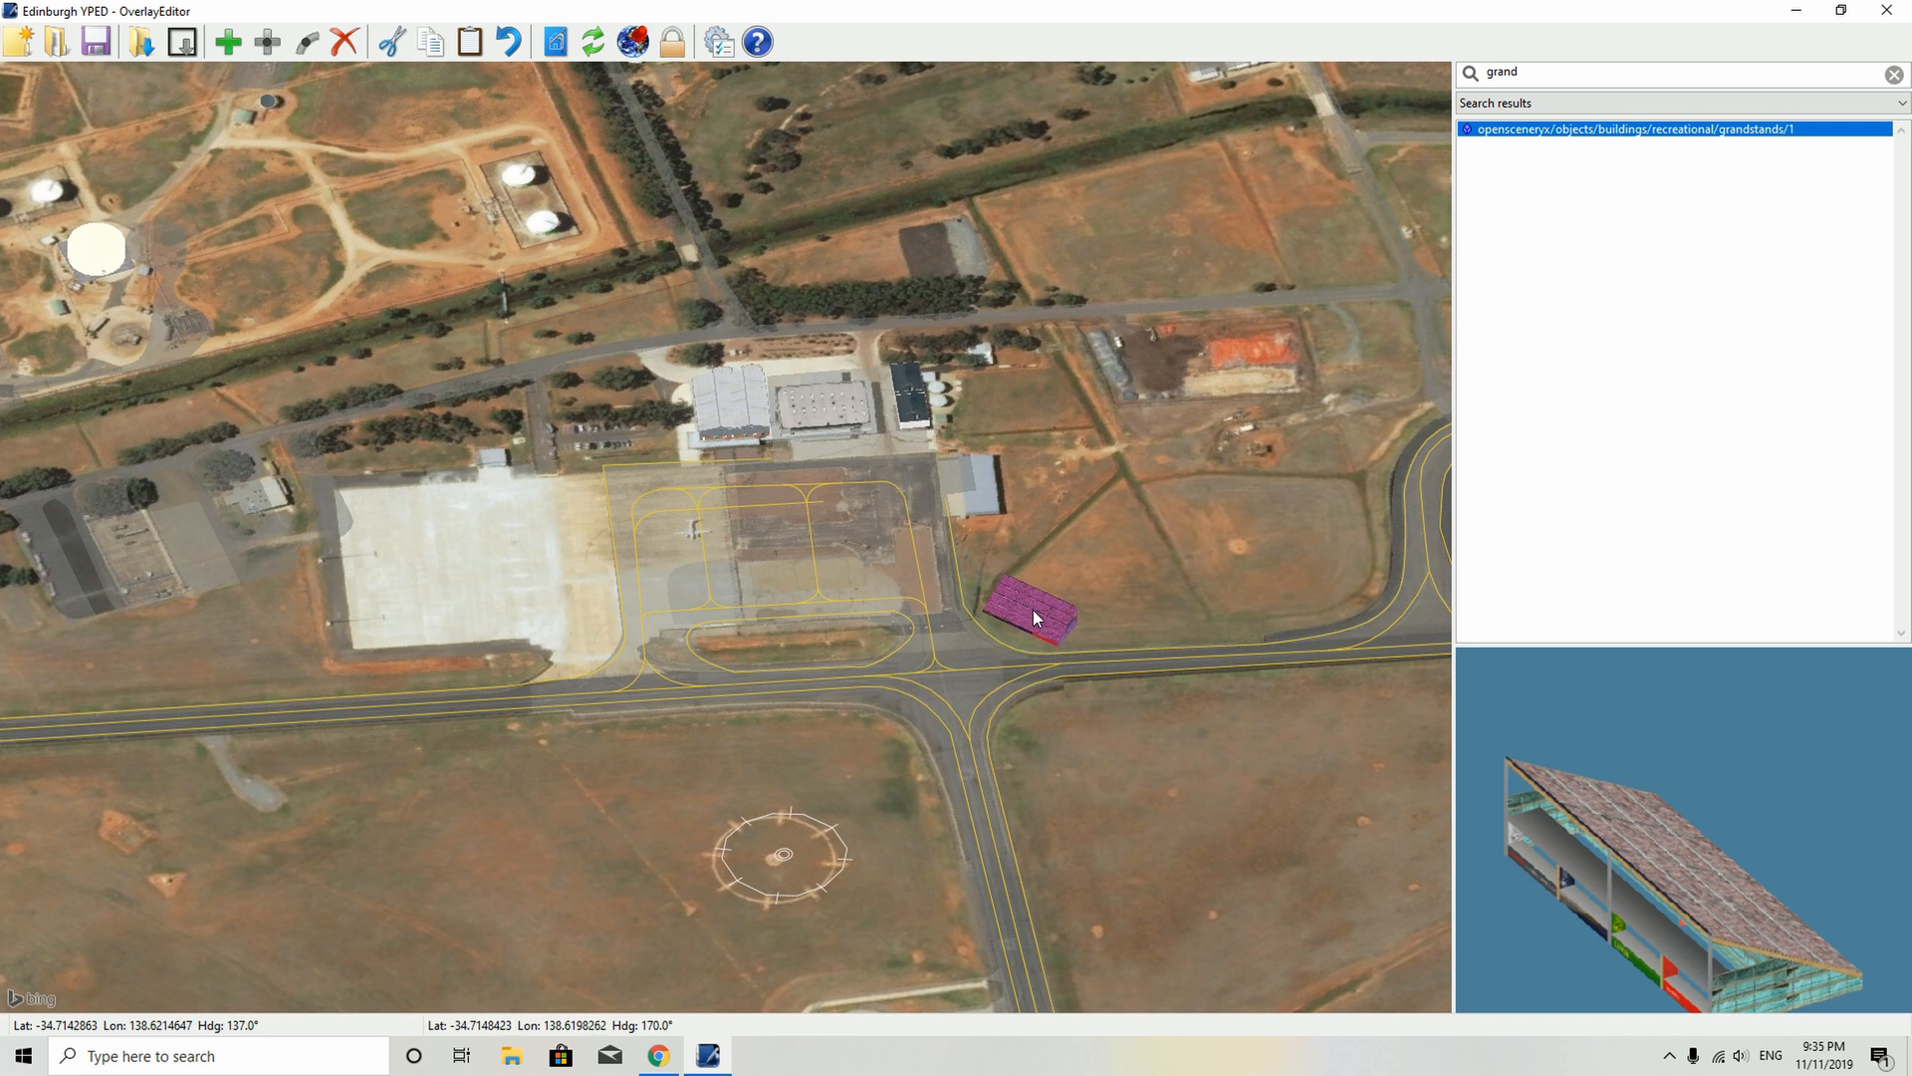
click(1196, 799)
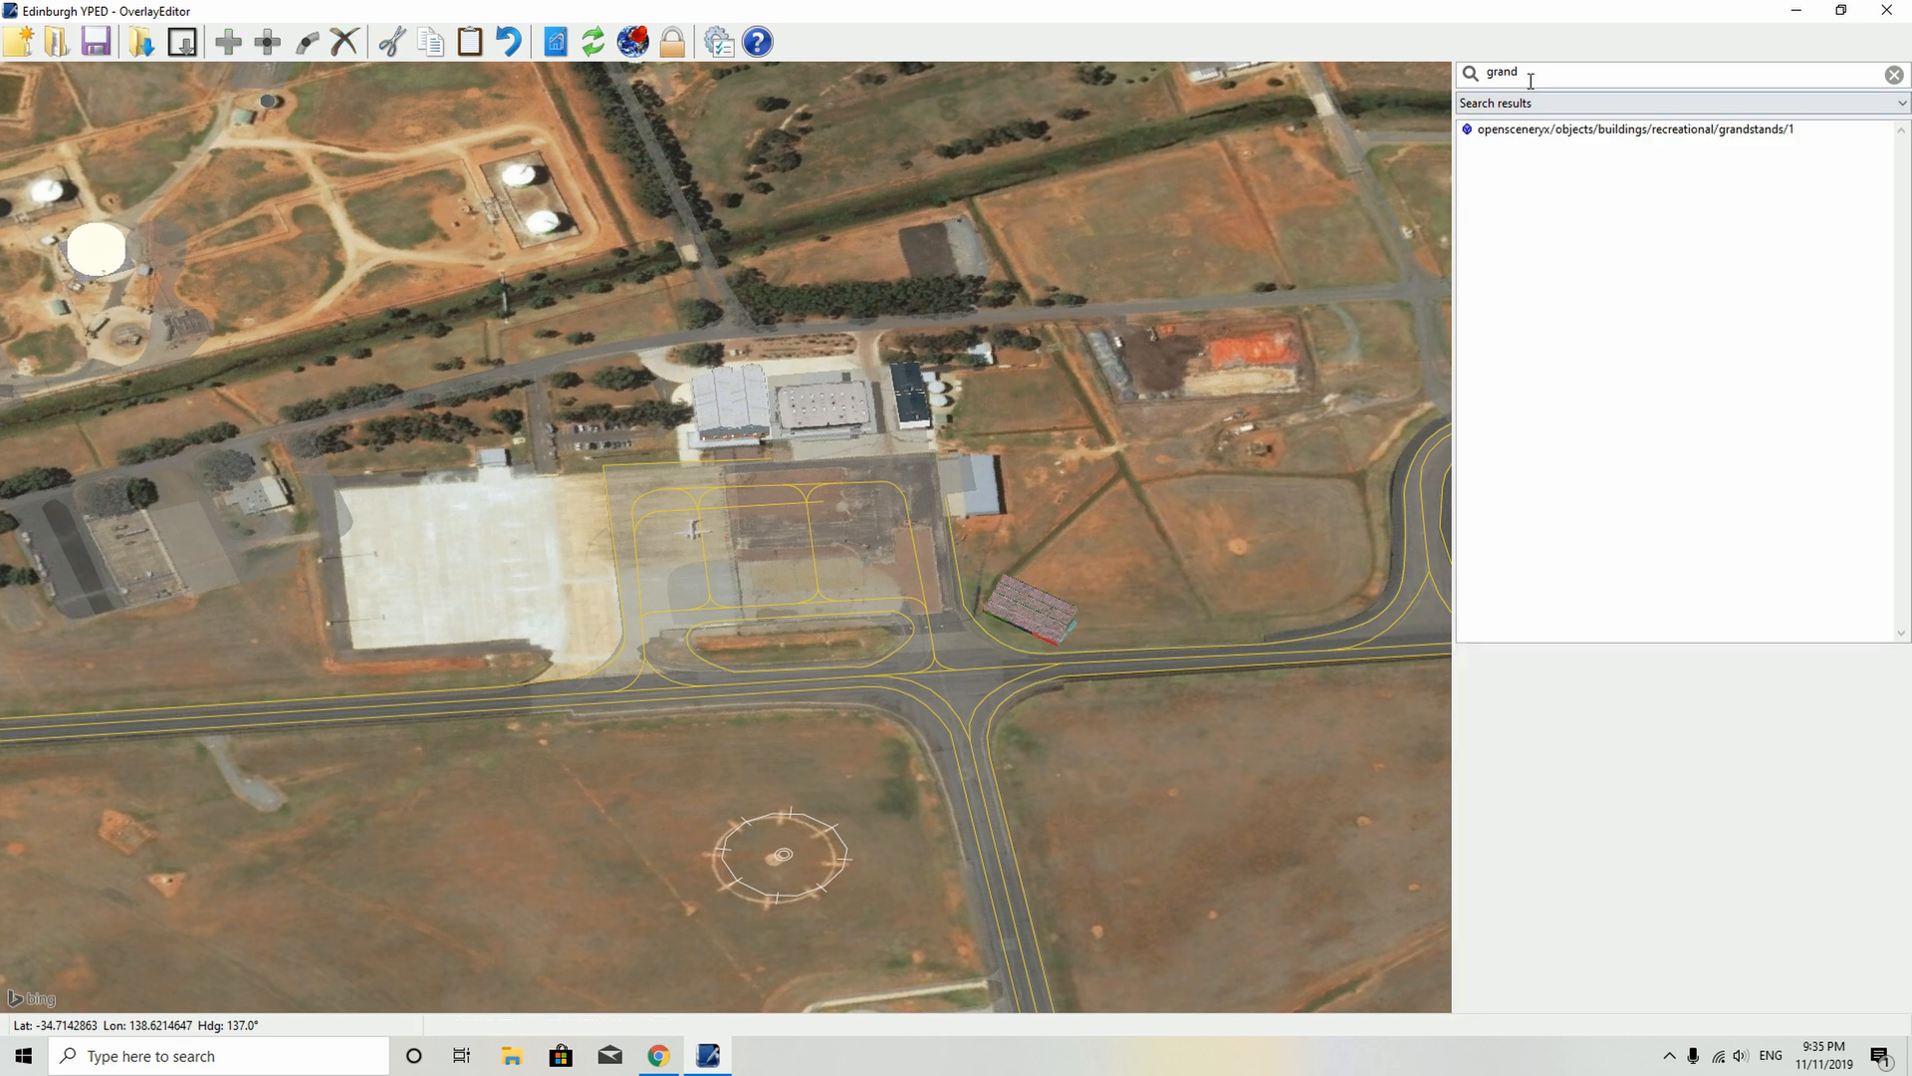
- Search the object library for "military" and add lib/airport/aircraft/military/heavy_d to the scenery
drag(1530, 74, 1486, 76)
key(BackSpace)
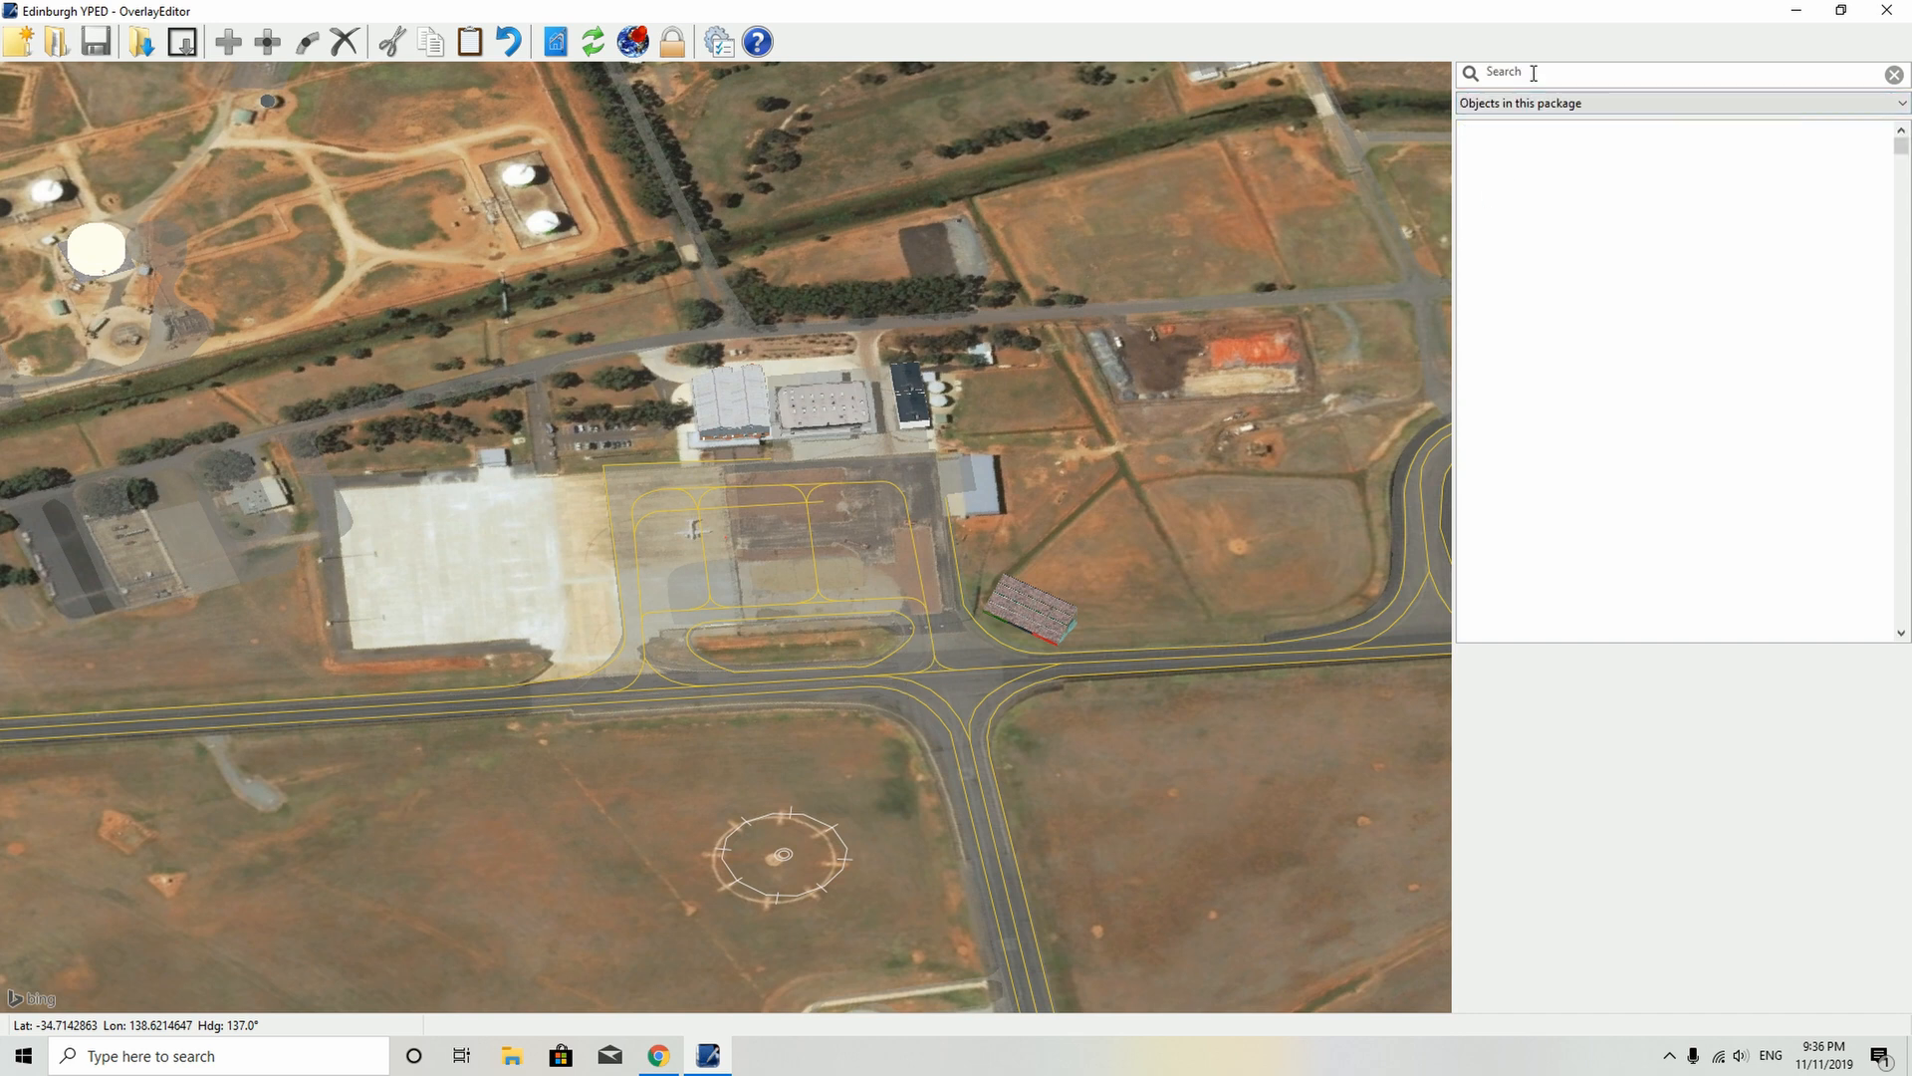
text(military)
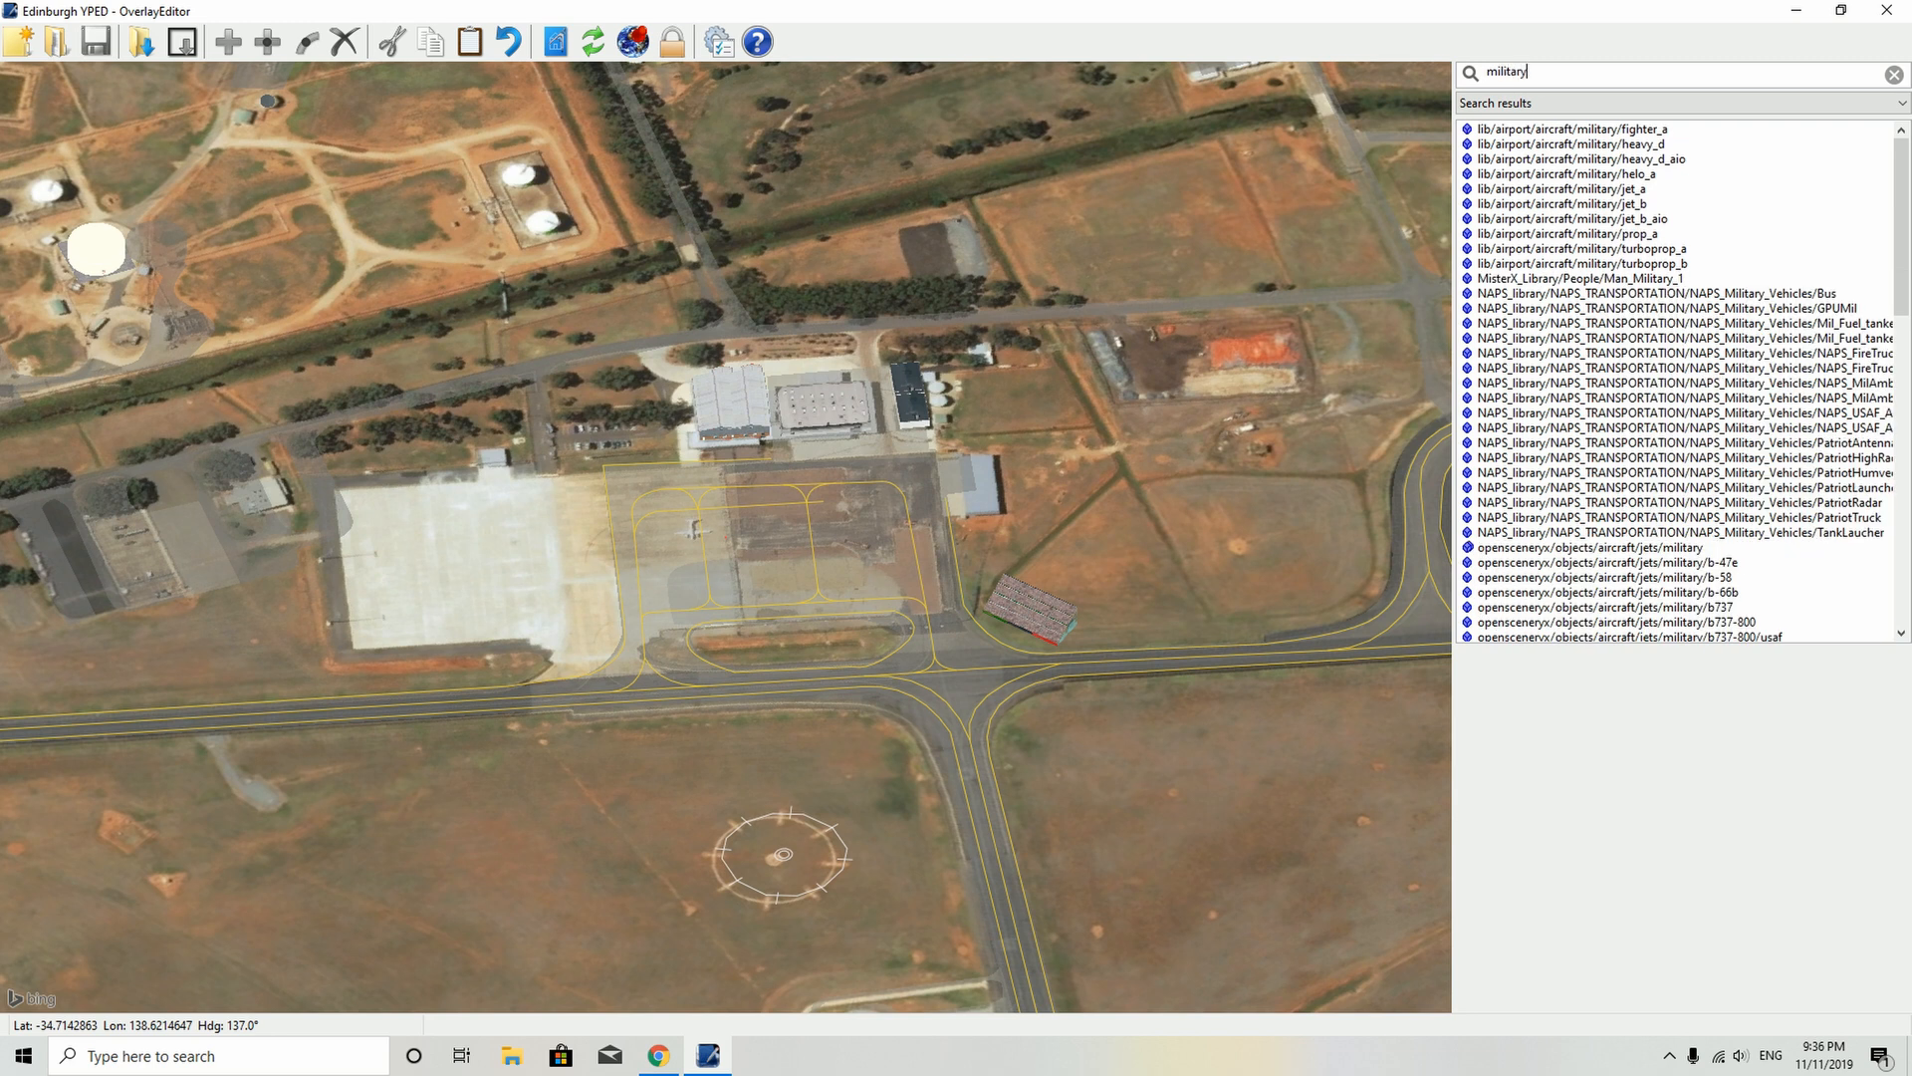
click(1563, 187)
click(1561, 175)
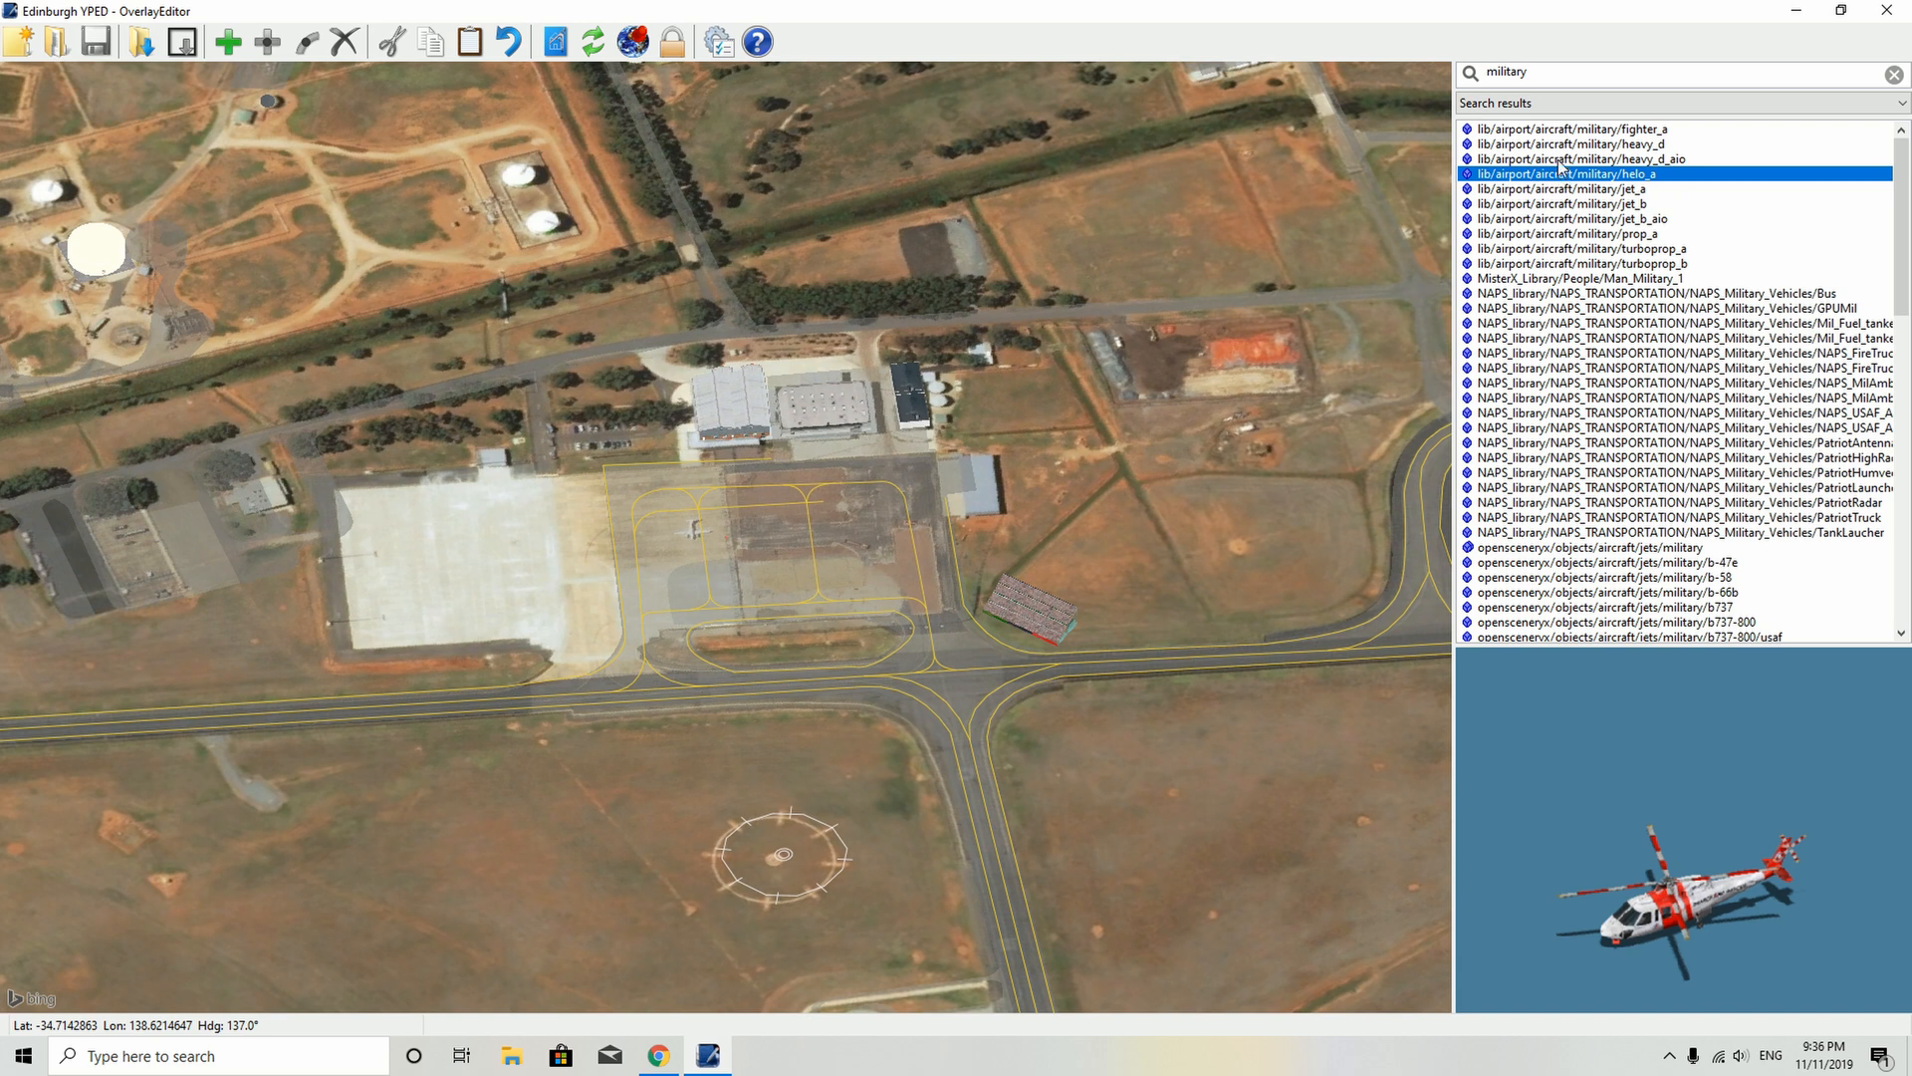
click(1560, 130)
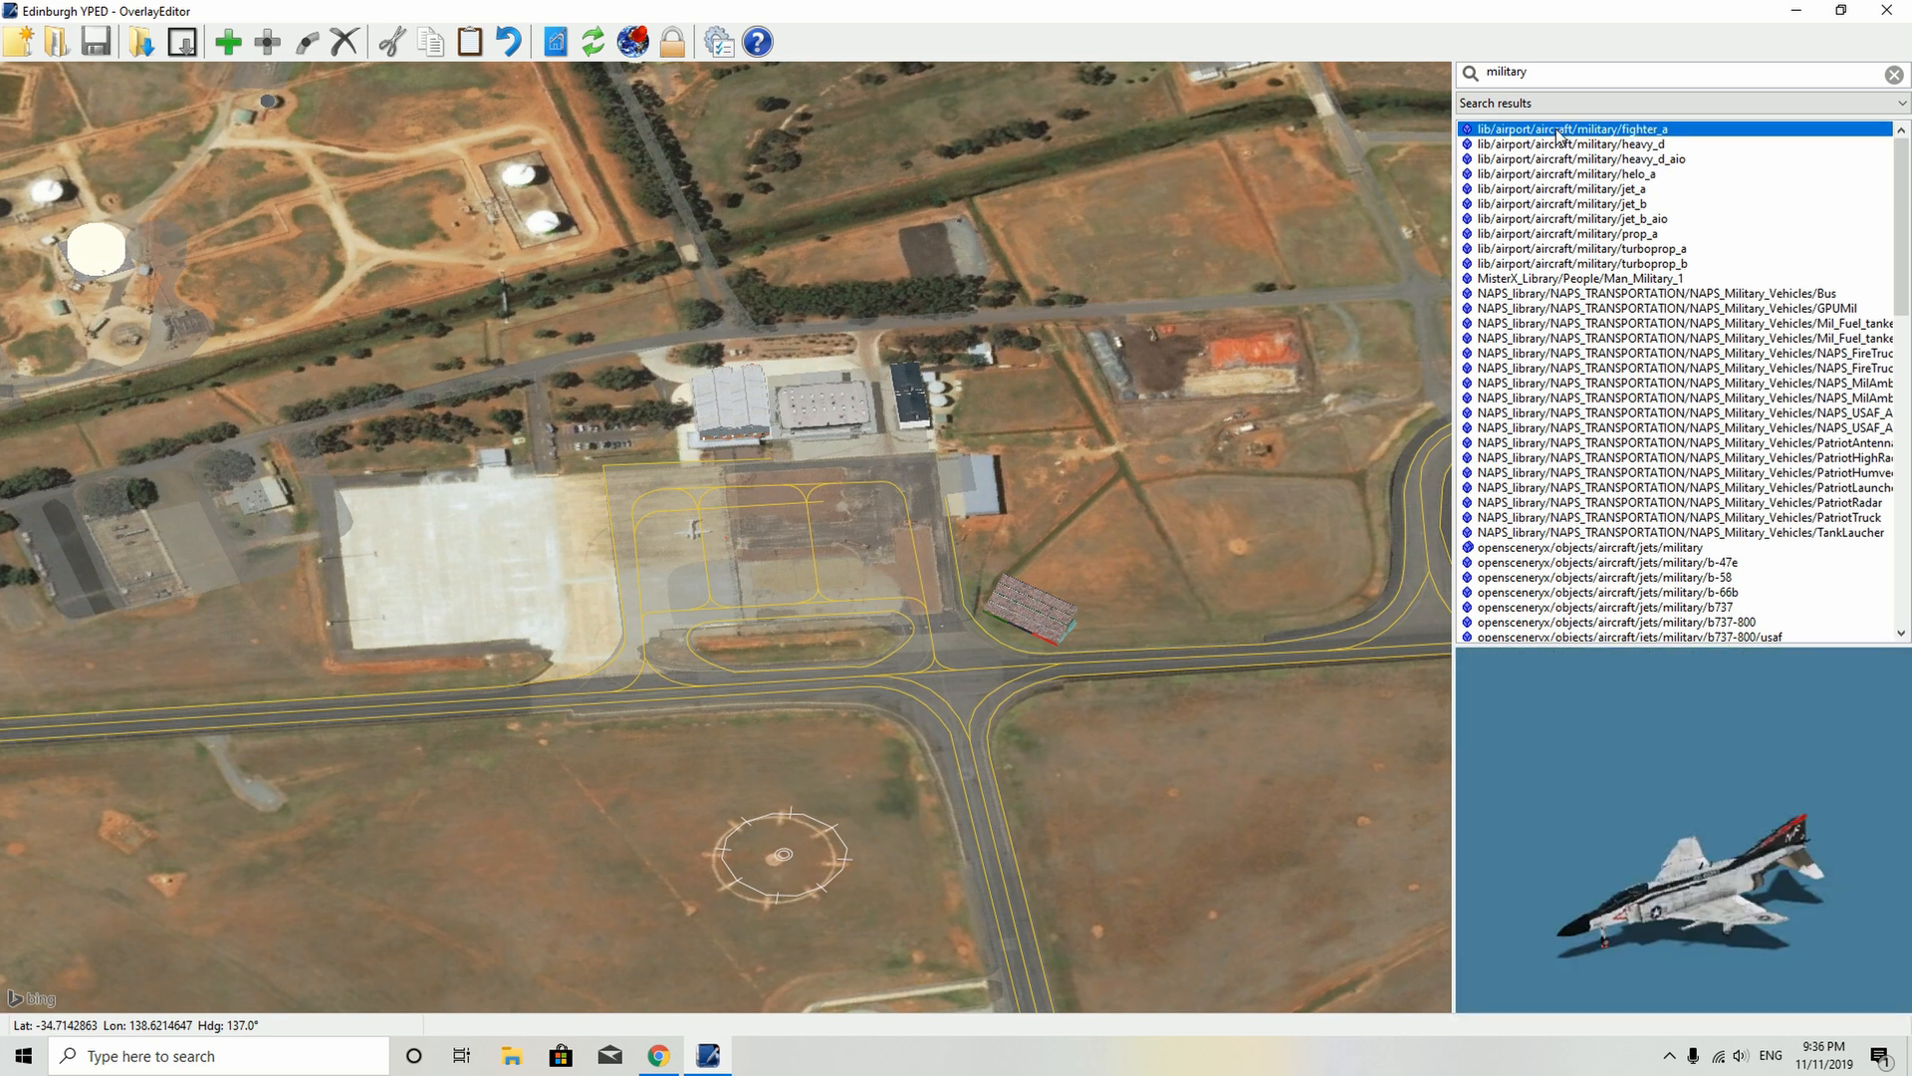
click(1560, 145)
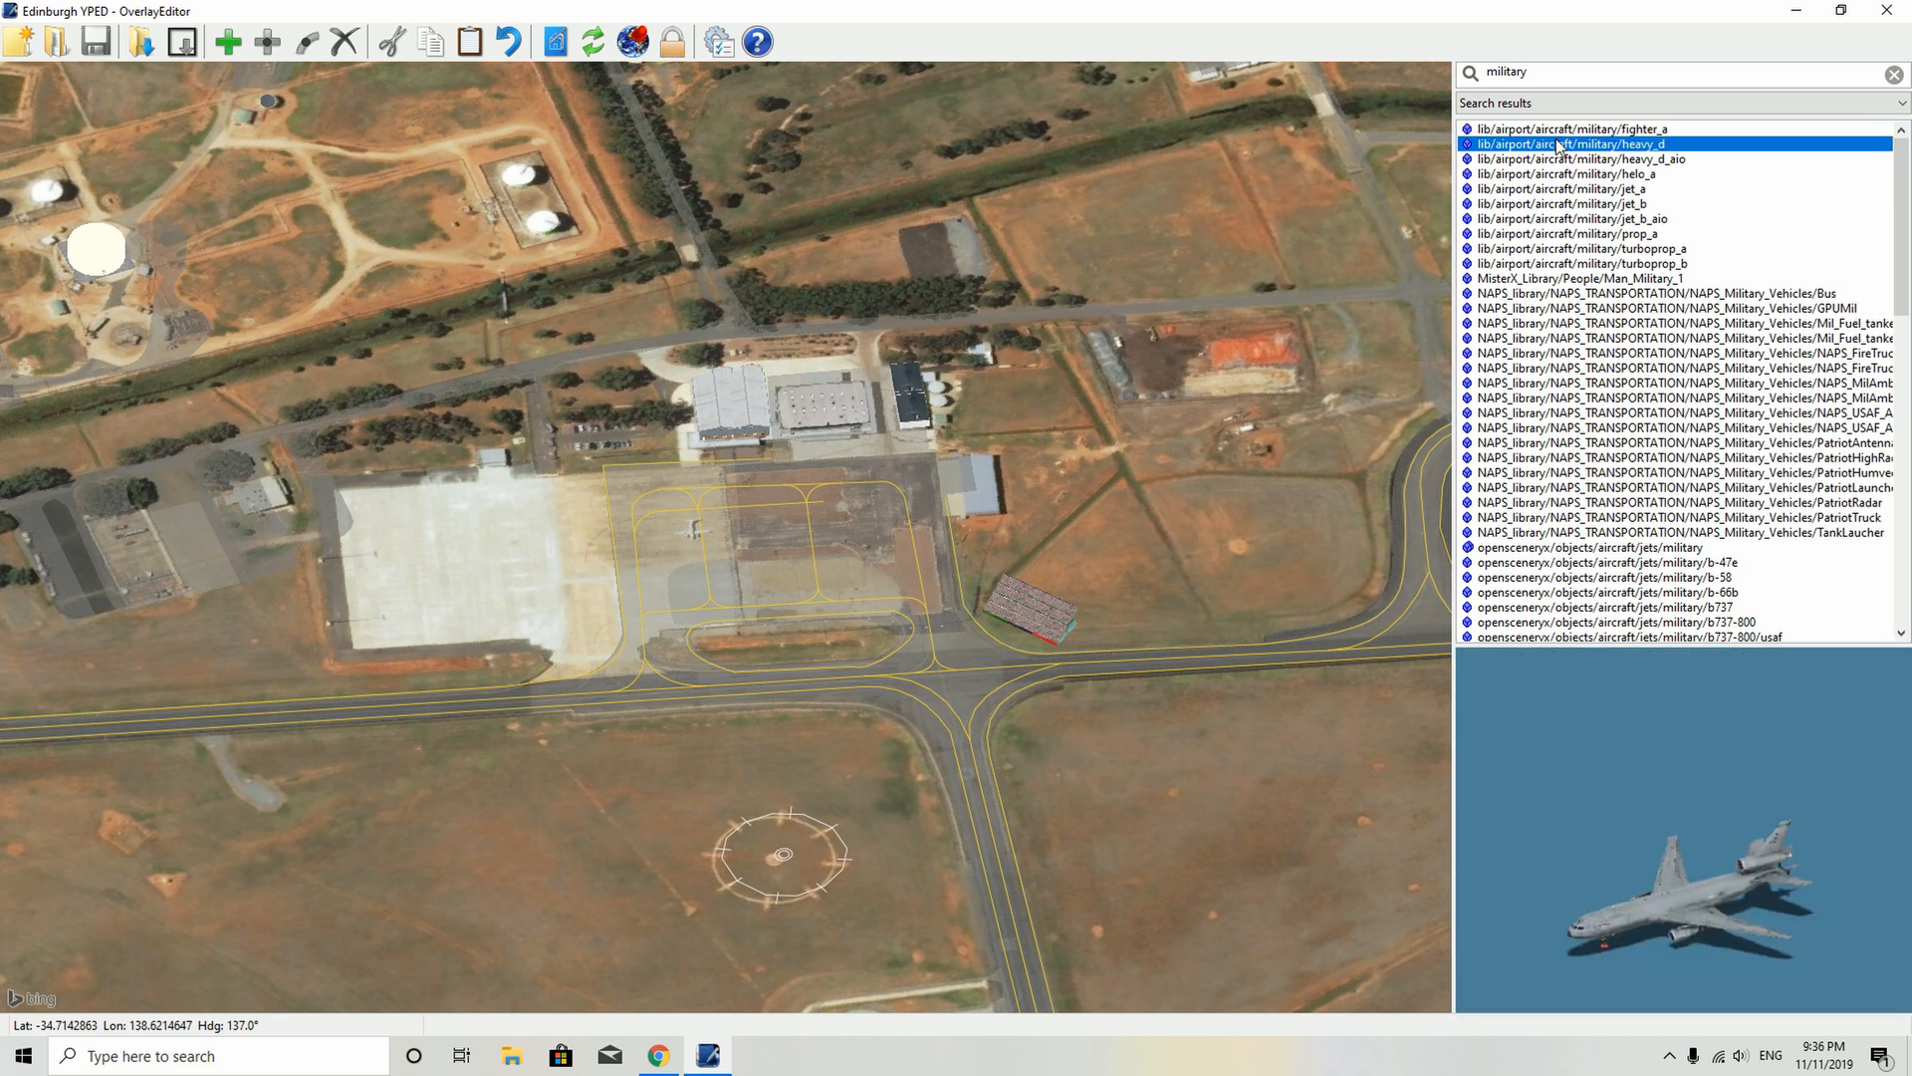
click(221, 40)
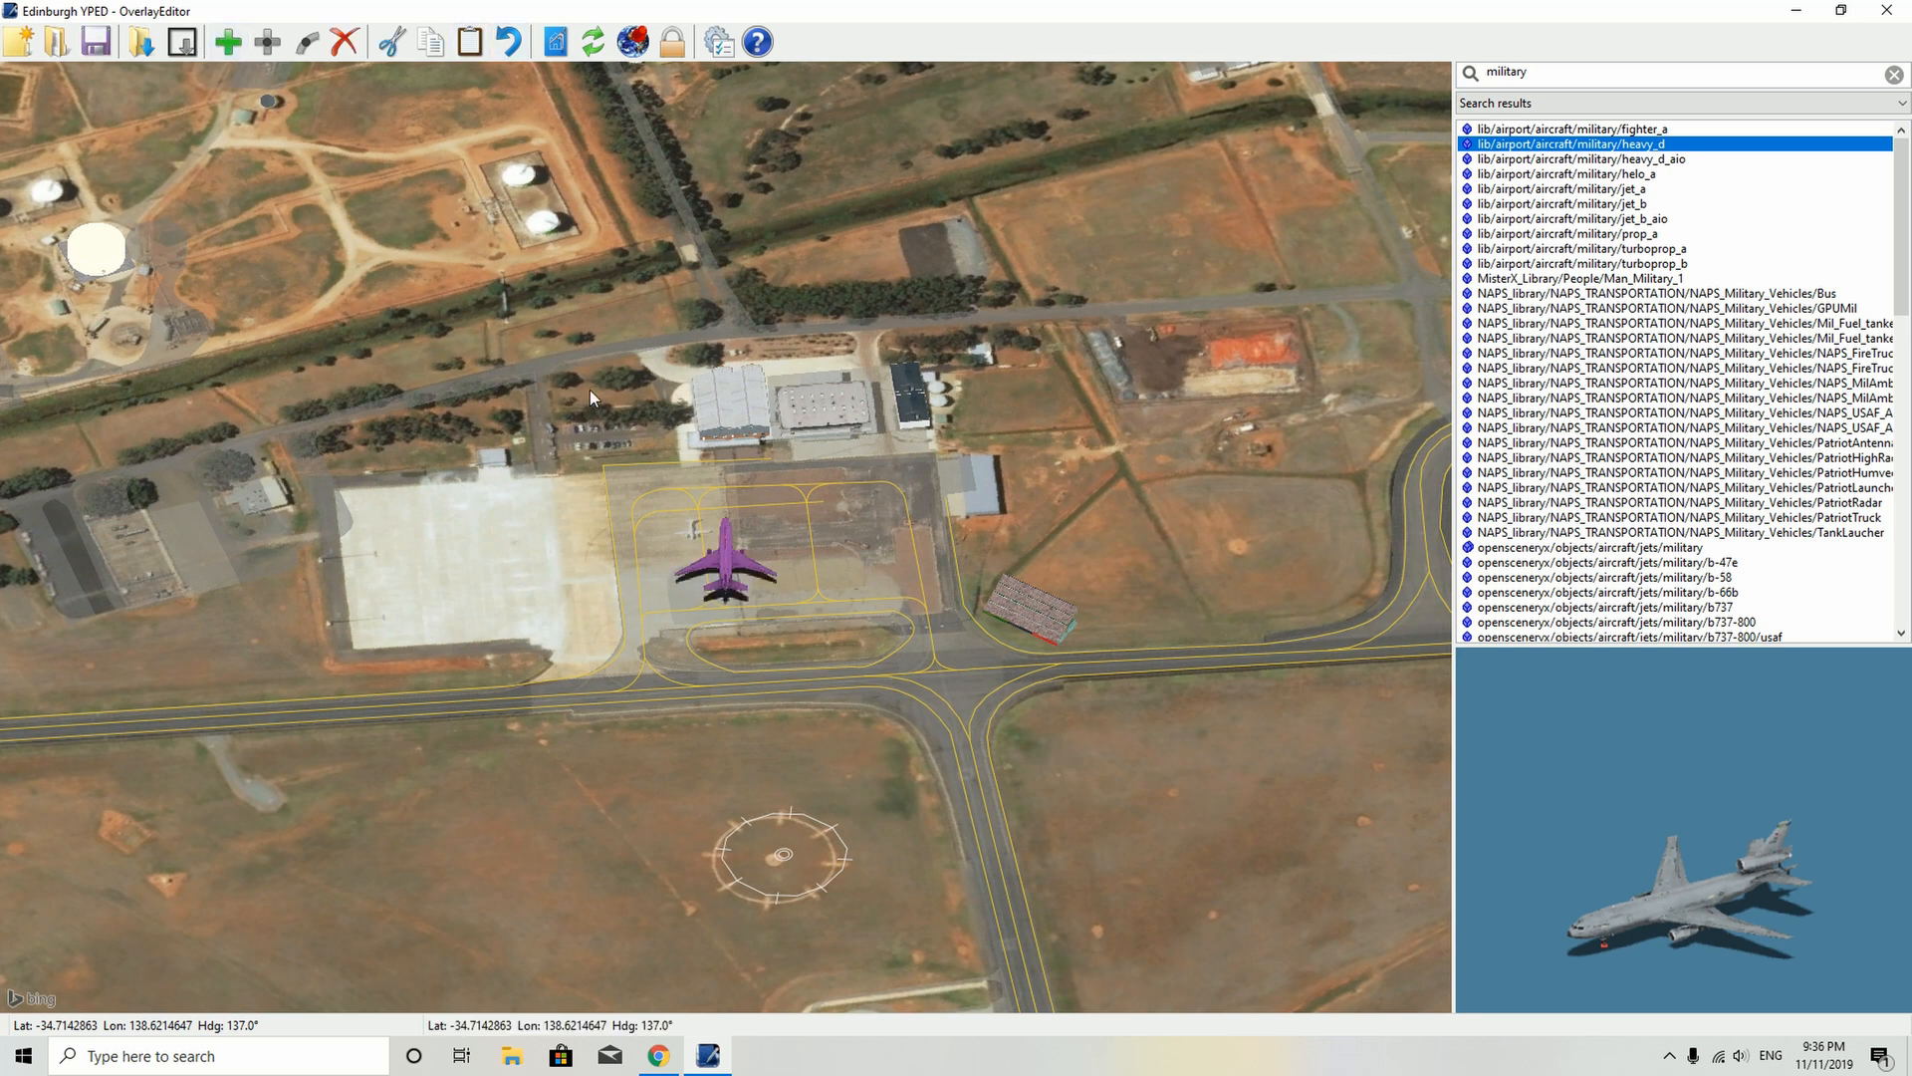
- Rotate the heavy_d aircraft to a heading of 347° and park it on the dark apron in front of the hangars
key(q)
key(q)
key(q)
key(q)
key(q)
key(q)
key(q)
key(q)
key(q)
key(q)
key(q)
key(q)
key(q)
key(q)
key(q)
key(q)
key(q)
key(q)
key(q)
key(q)
key(q)
key(q)
key(q)
key(q)
key(q)
key(q)
key(q)
key(q)
key(q)
key(q)
key(q)
key(q)
key(q)
key(q)
key(q)
key(q)
key(q)
key(q)
key(q)
key(q)
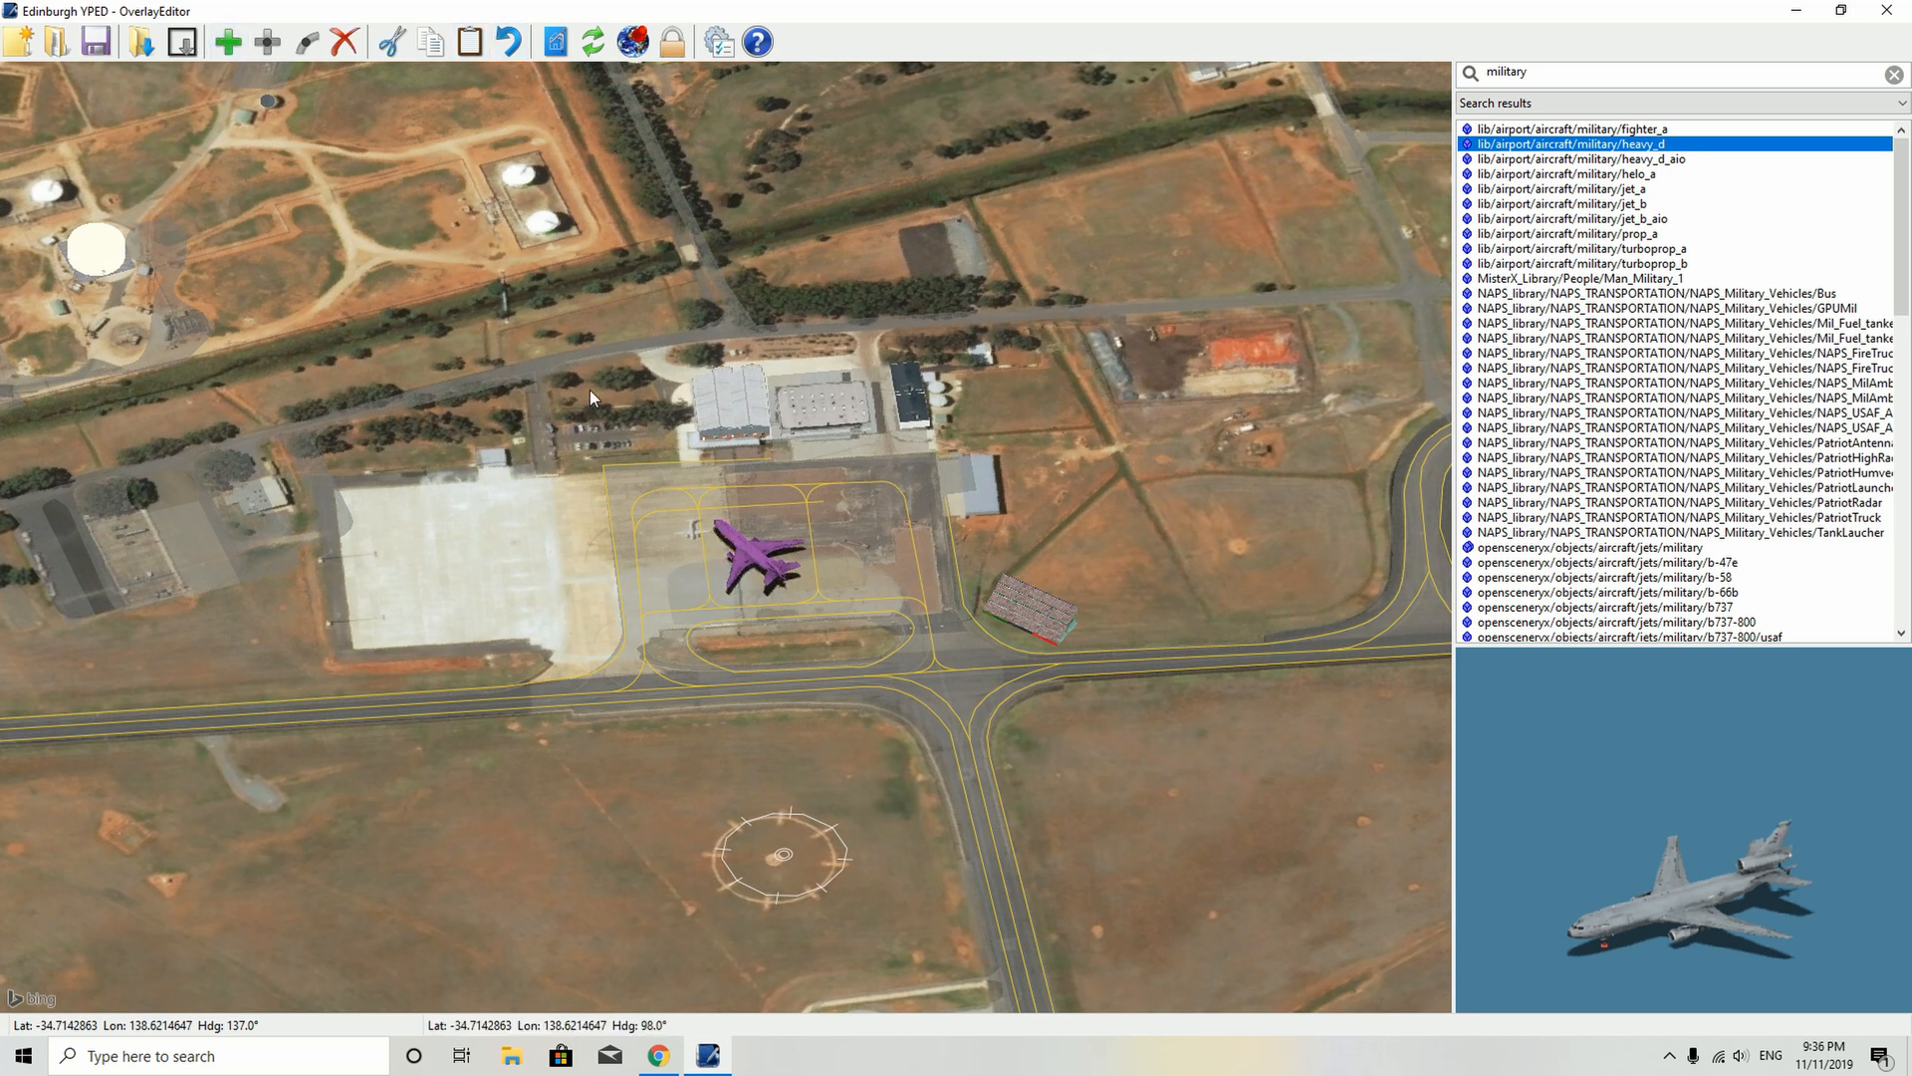
key(q)
key(q)
key(q)
key(q)
key(q)
key(q)
key(q)
key(q)
key(q)
key(q)
key(q)
key(q)
key(q)
key(q)
key(q)
key(q)
key(q)
key(q)
key(q)
key(q)
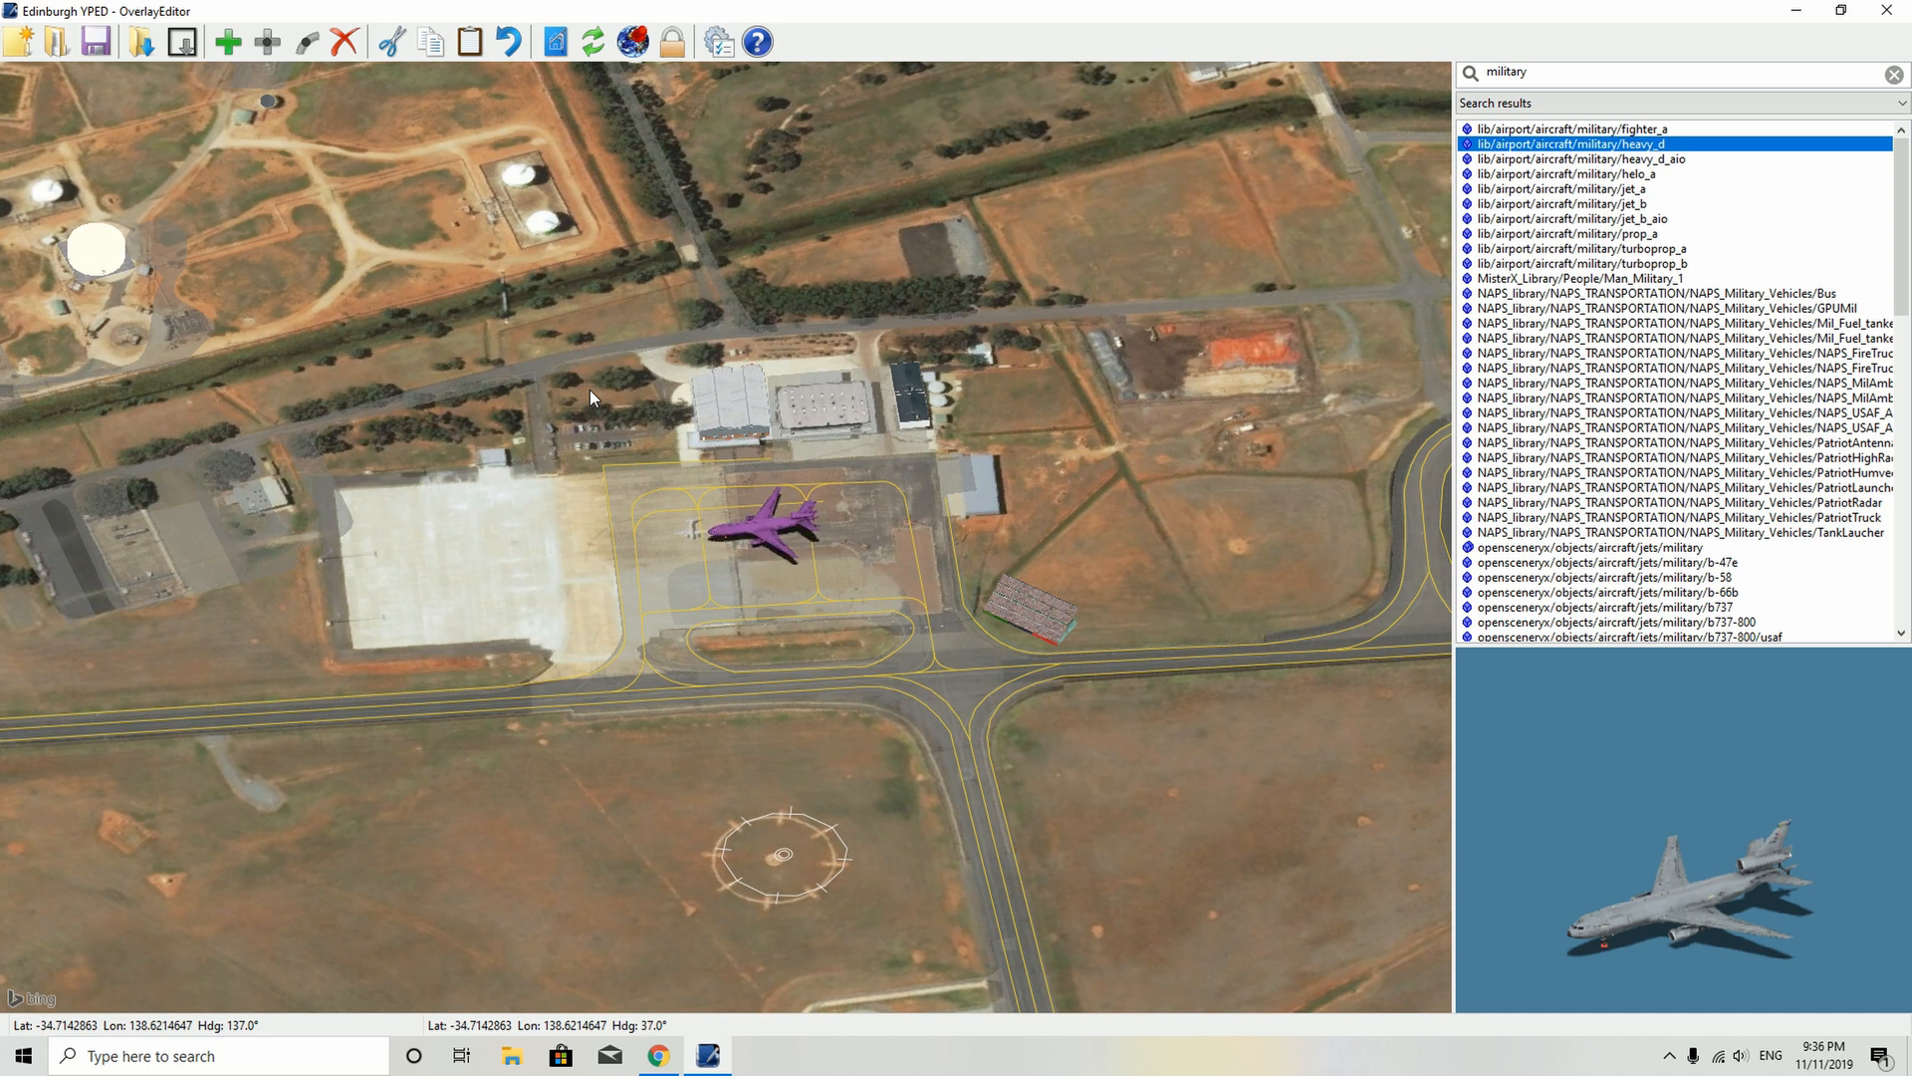
key(q)
key(q)
key(q)
key(q)
key(q)
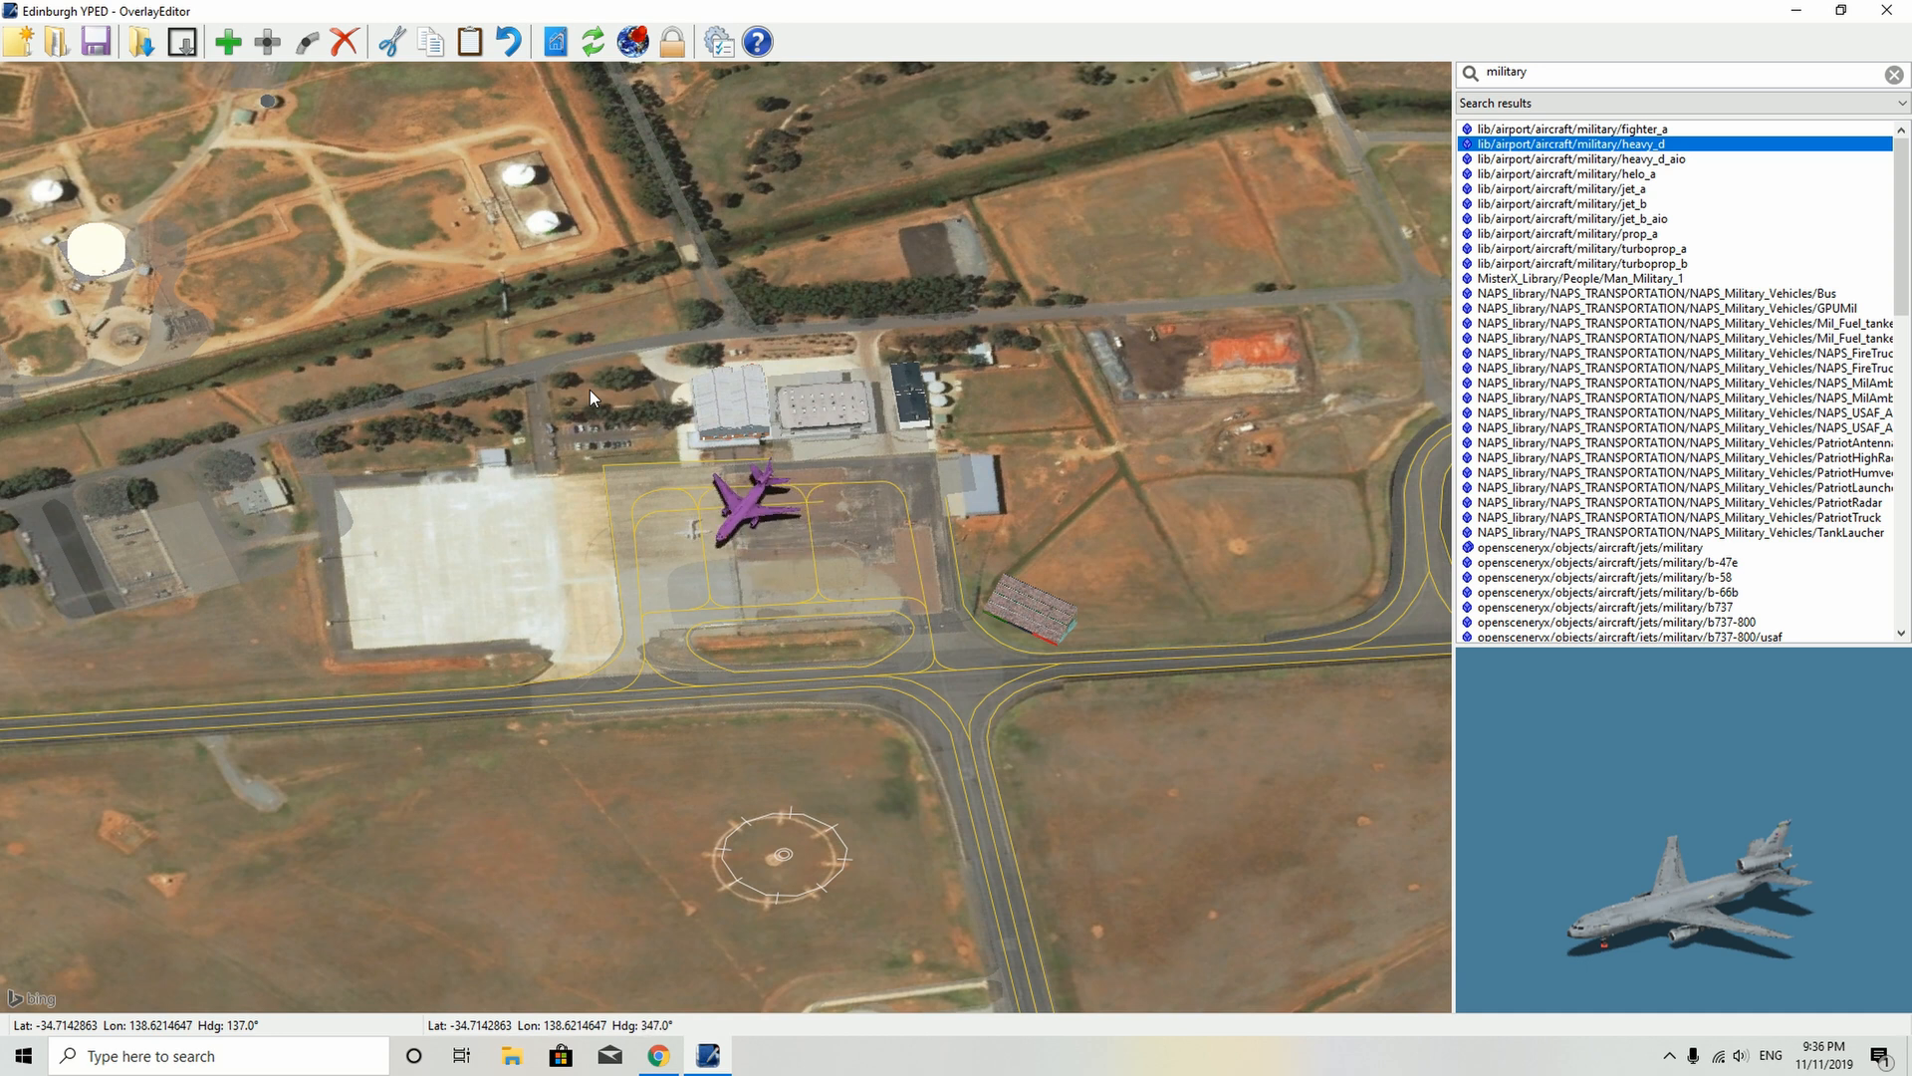
drag(743, 501, 833, 481)
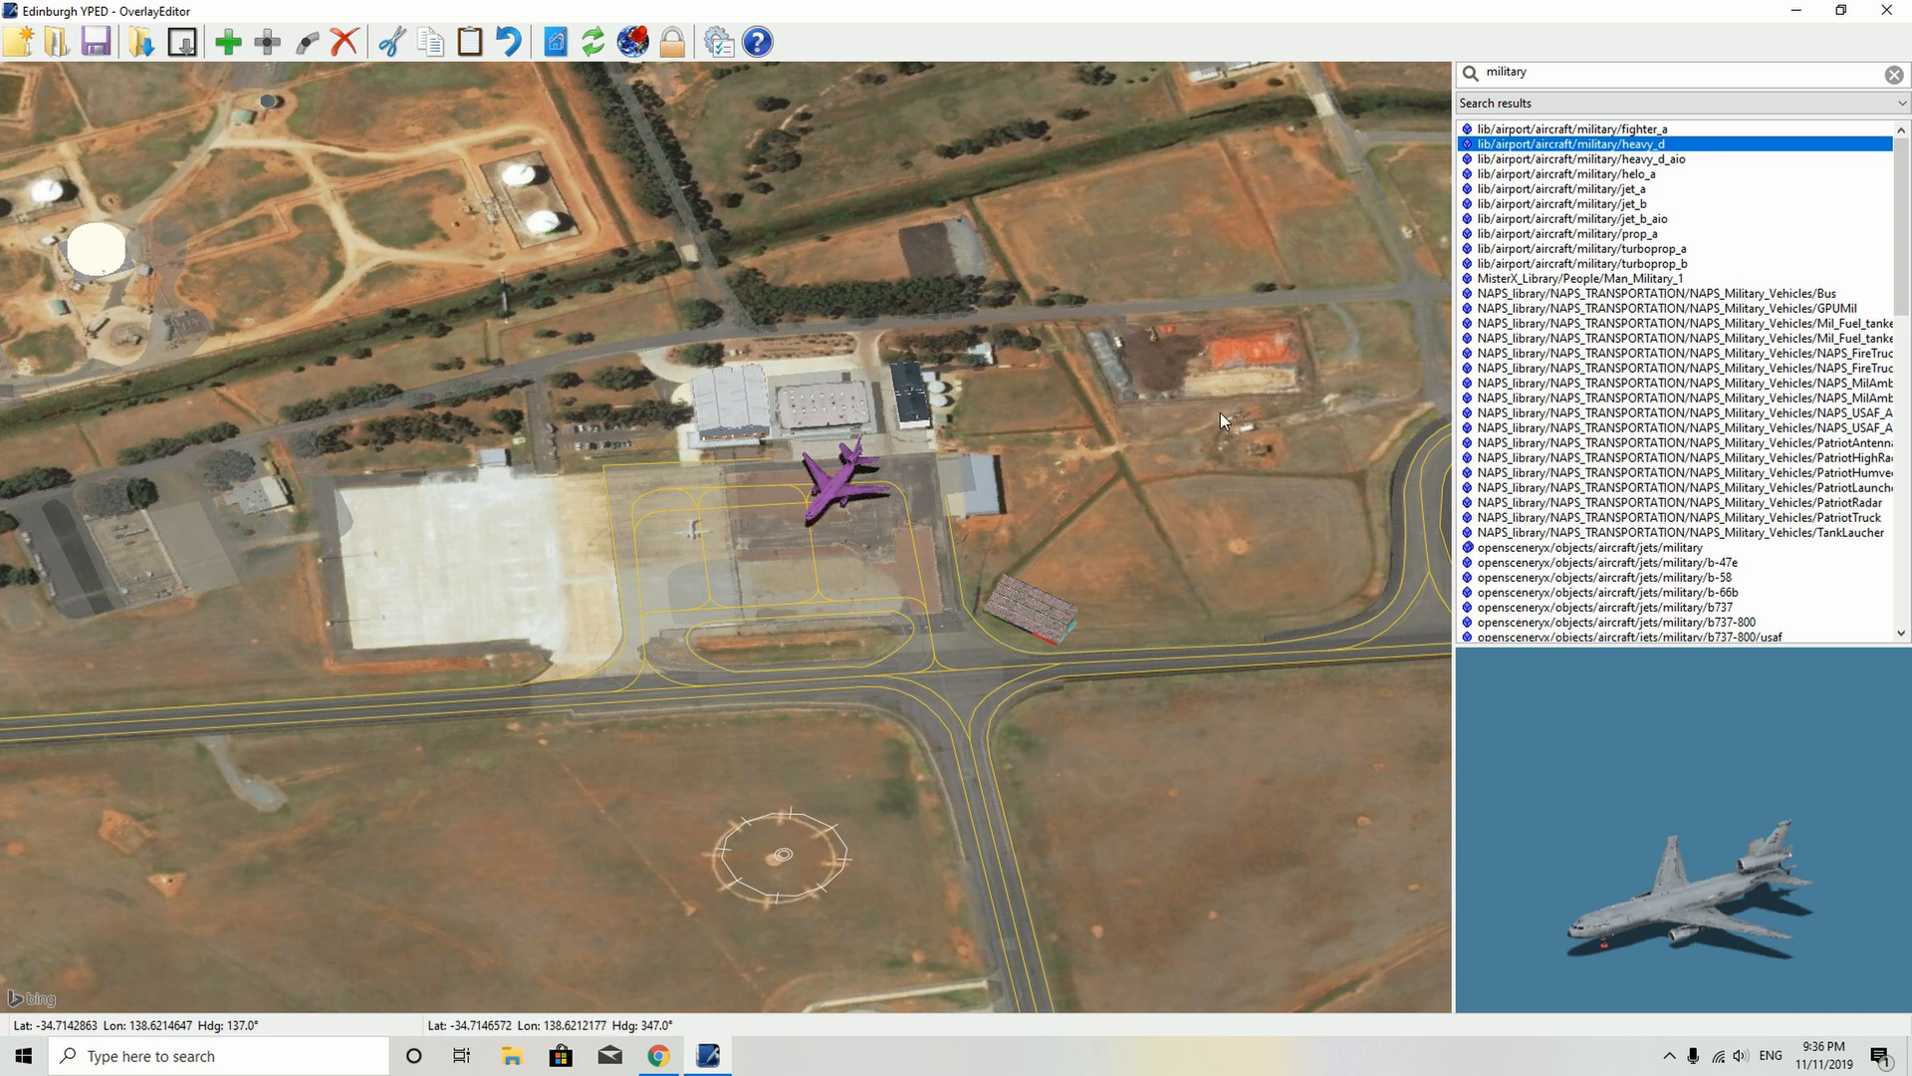
- Preview the neighbouring military aircraft and add lib/airport/aircraft/military/jet_b to the scenery
click(1529, 174)
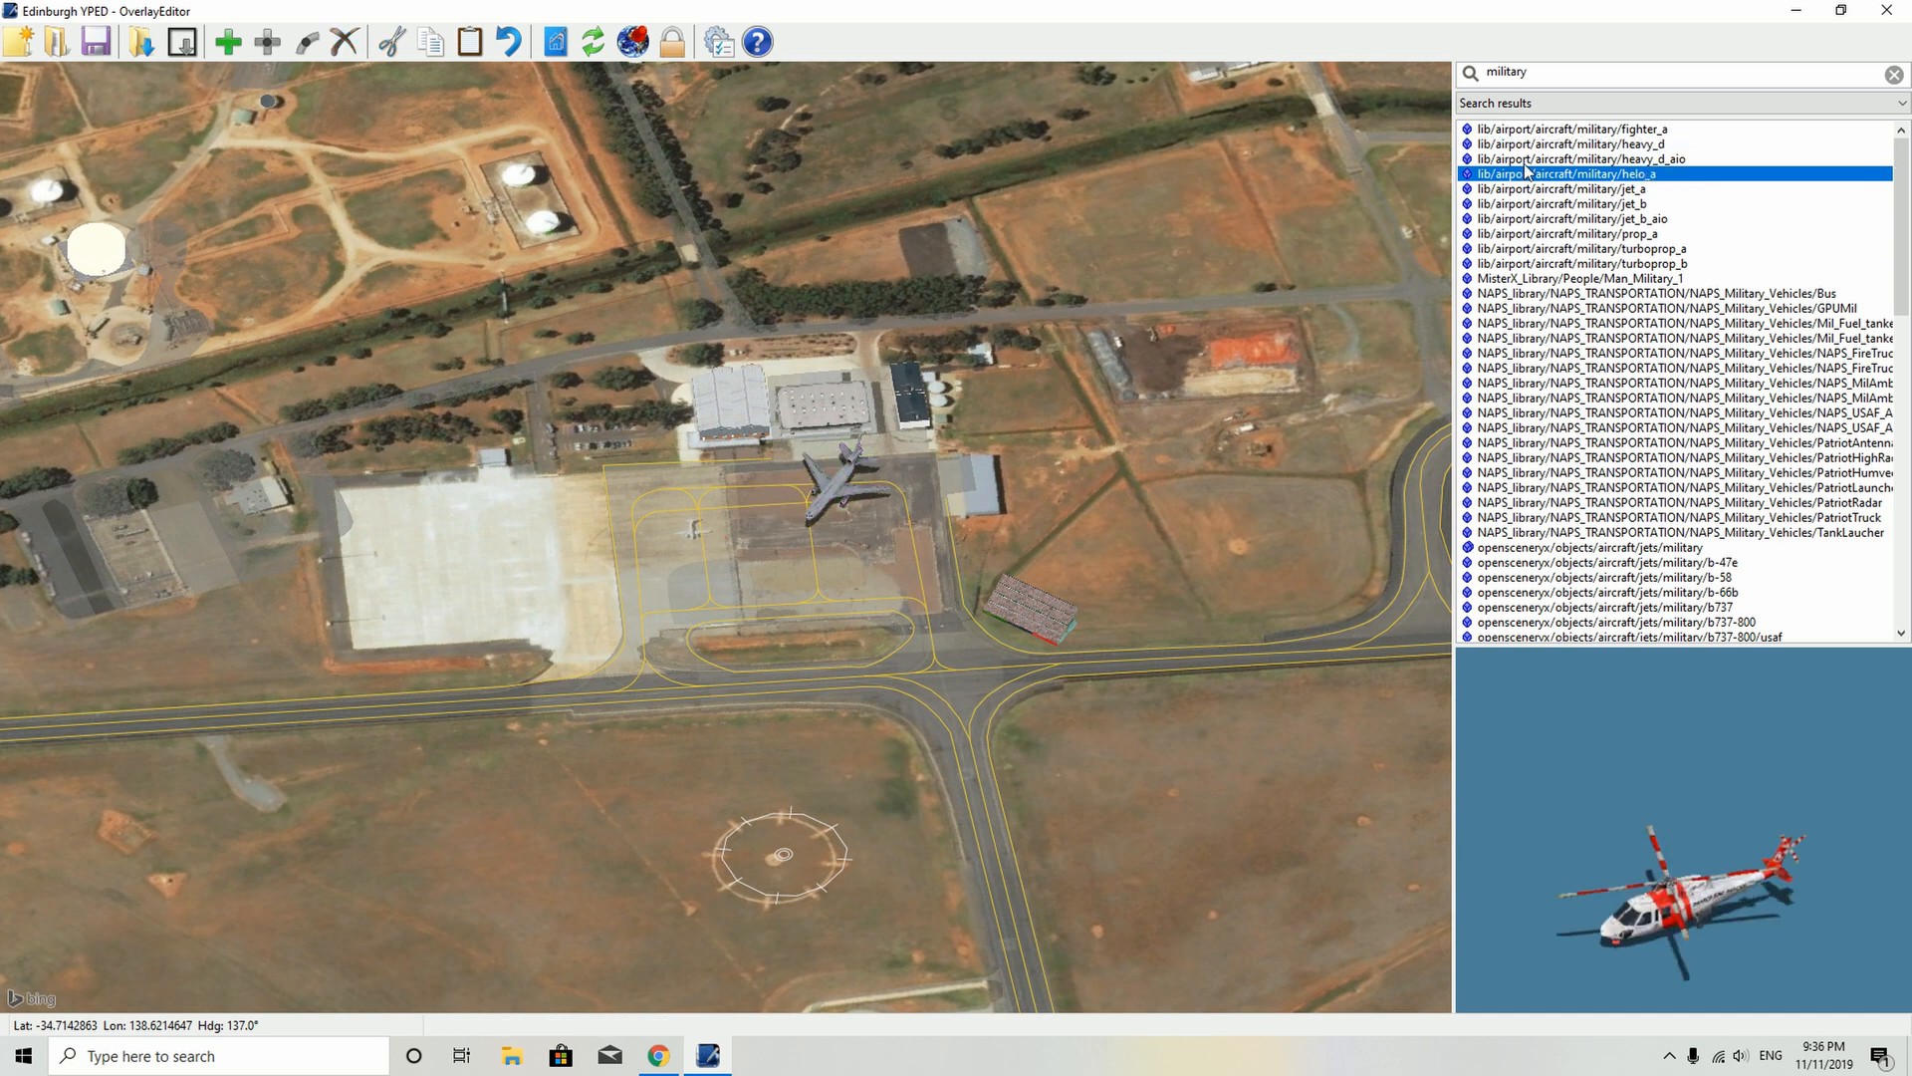
key(Up)
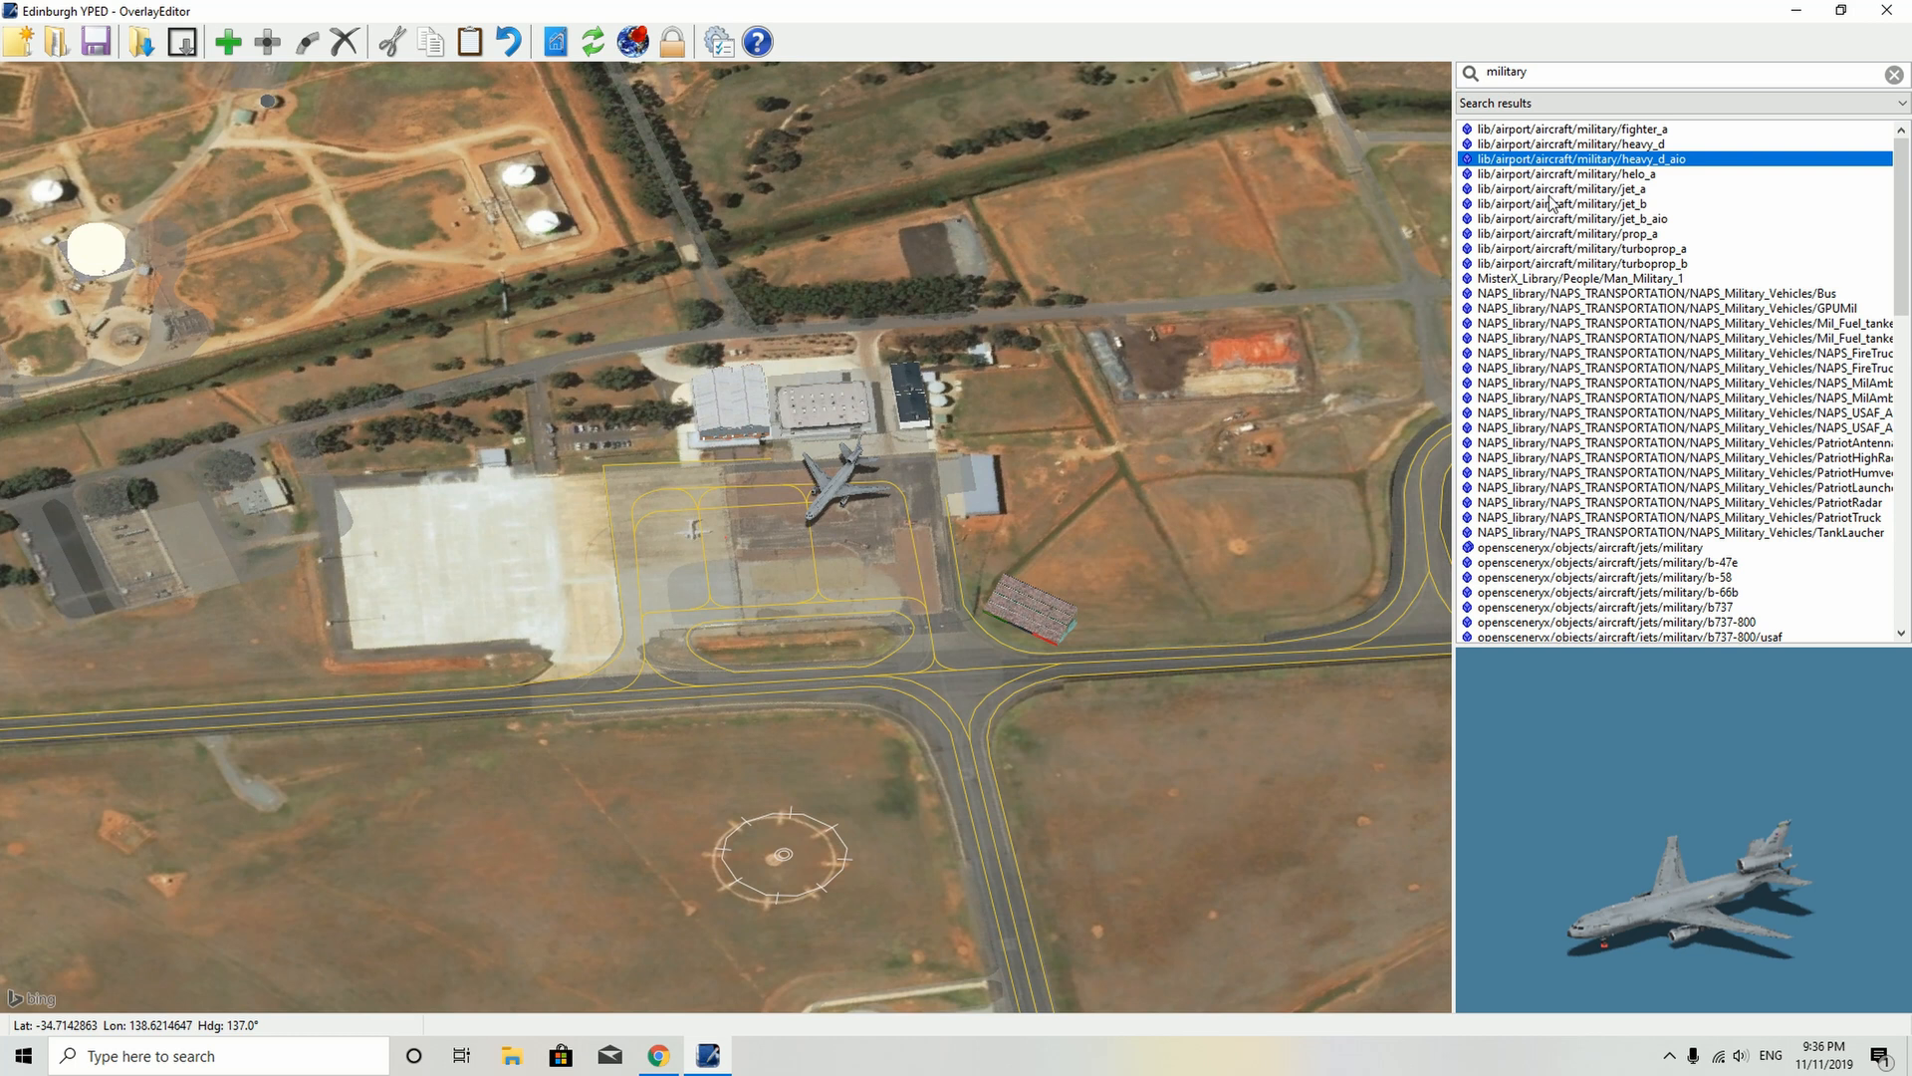
click(1550, 195)
click(1545, 209)
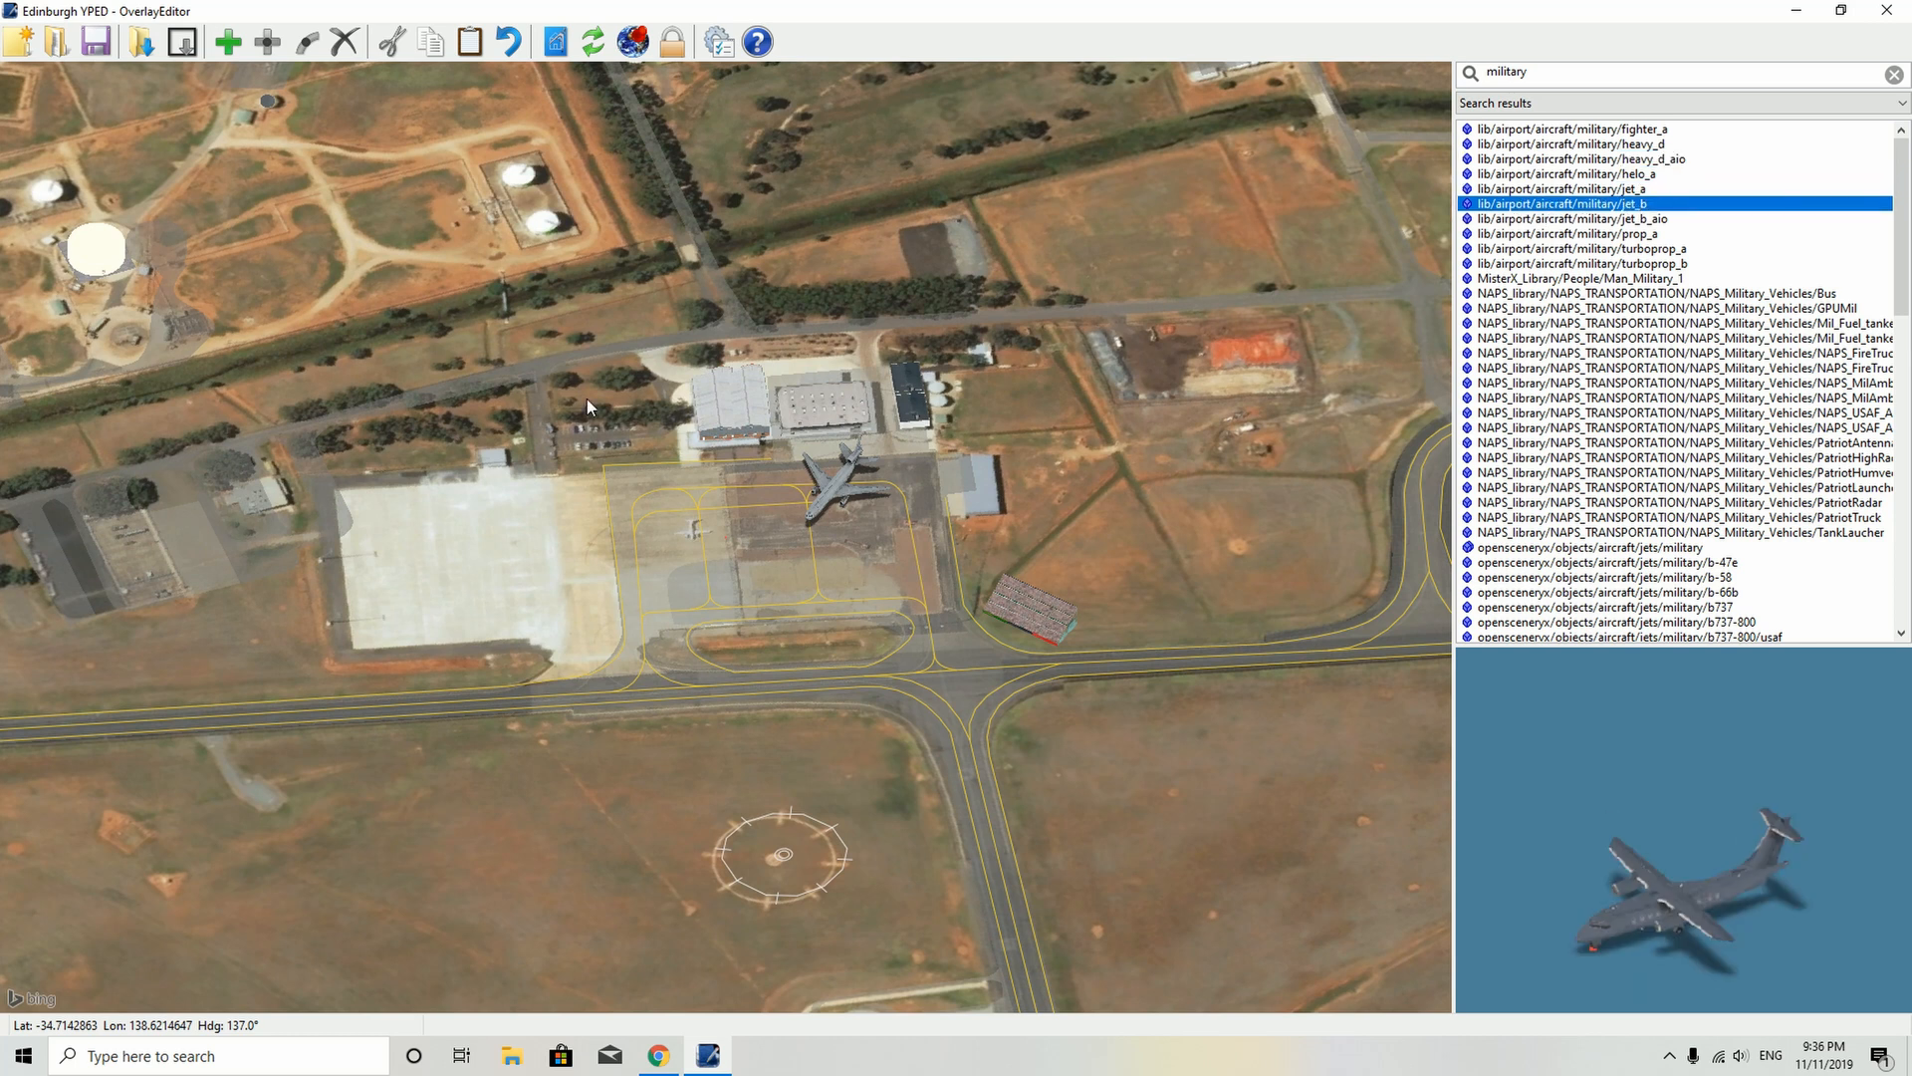
click(229, 39)
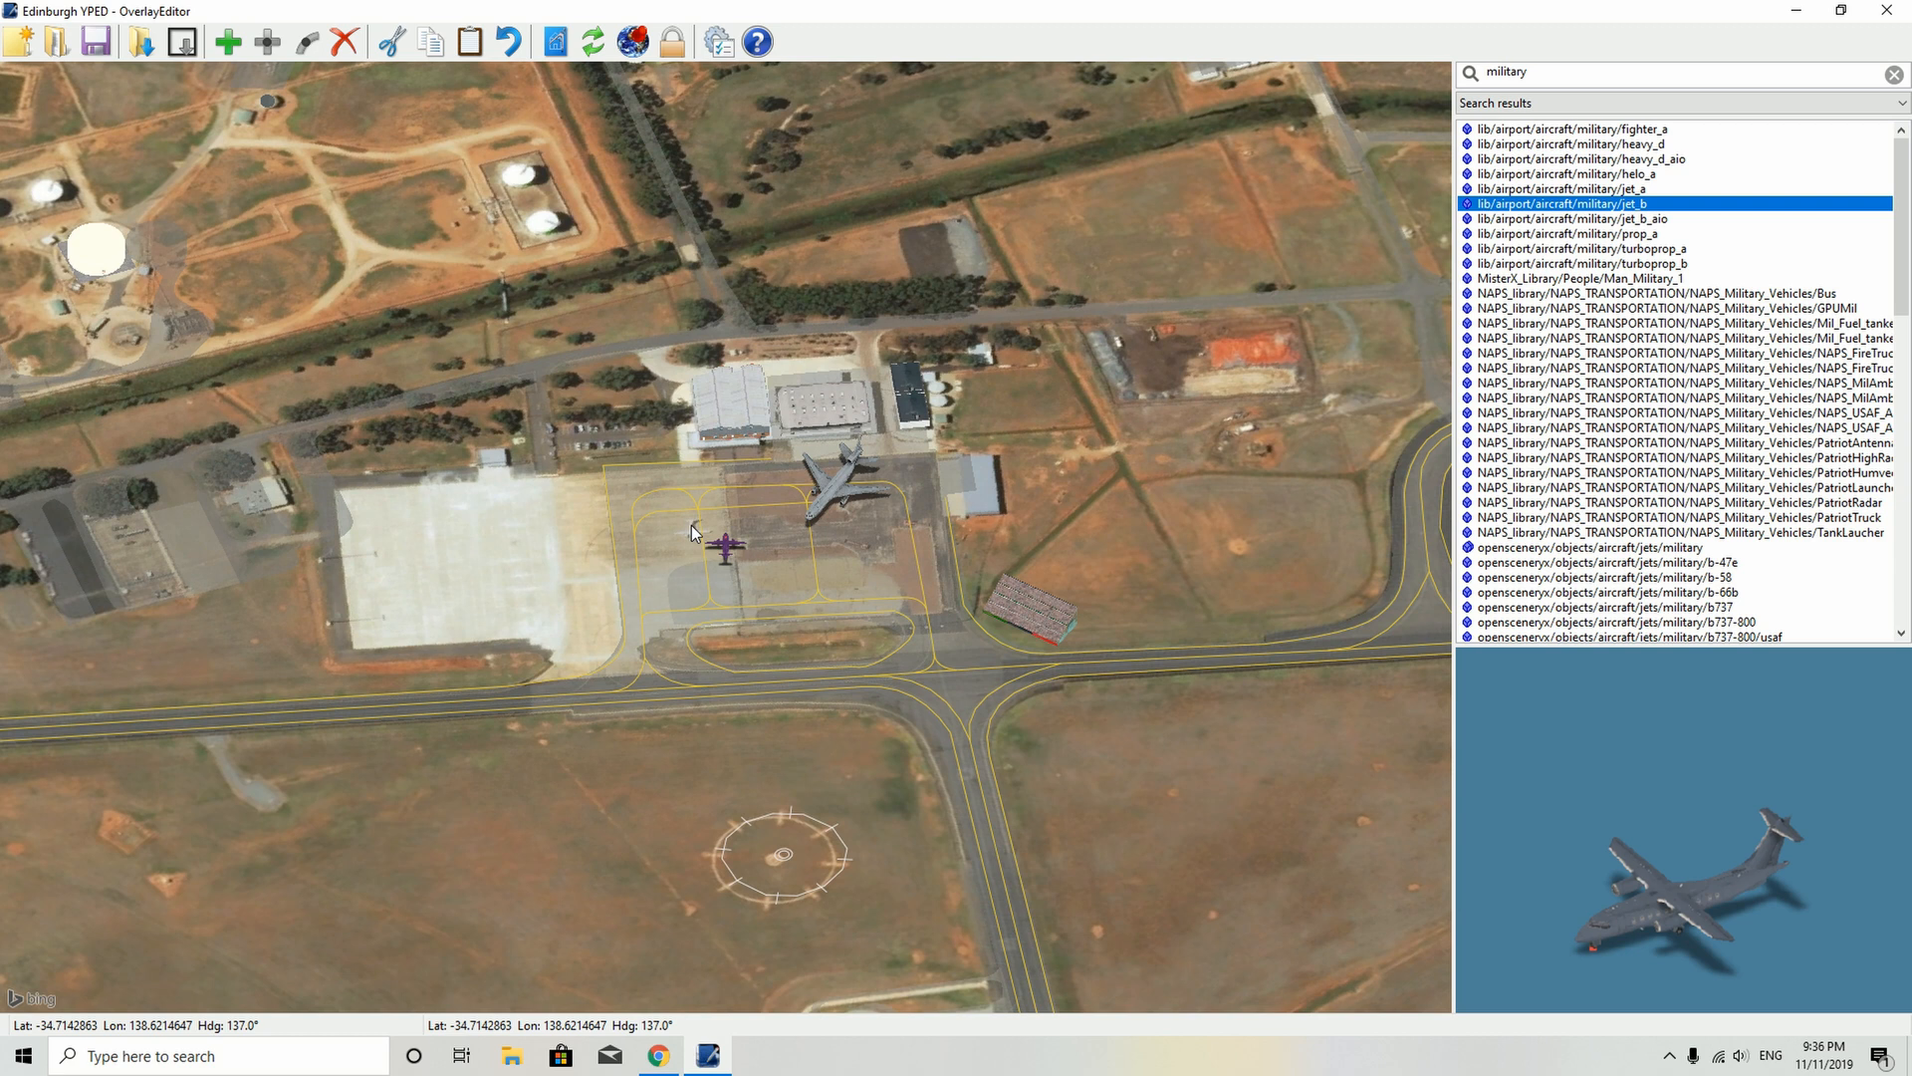
- Rotate the jet_b aircraft to face away from the hangars and park it on the apron beside the heavy_d aircraft
key(e)
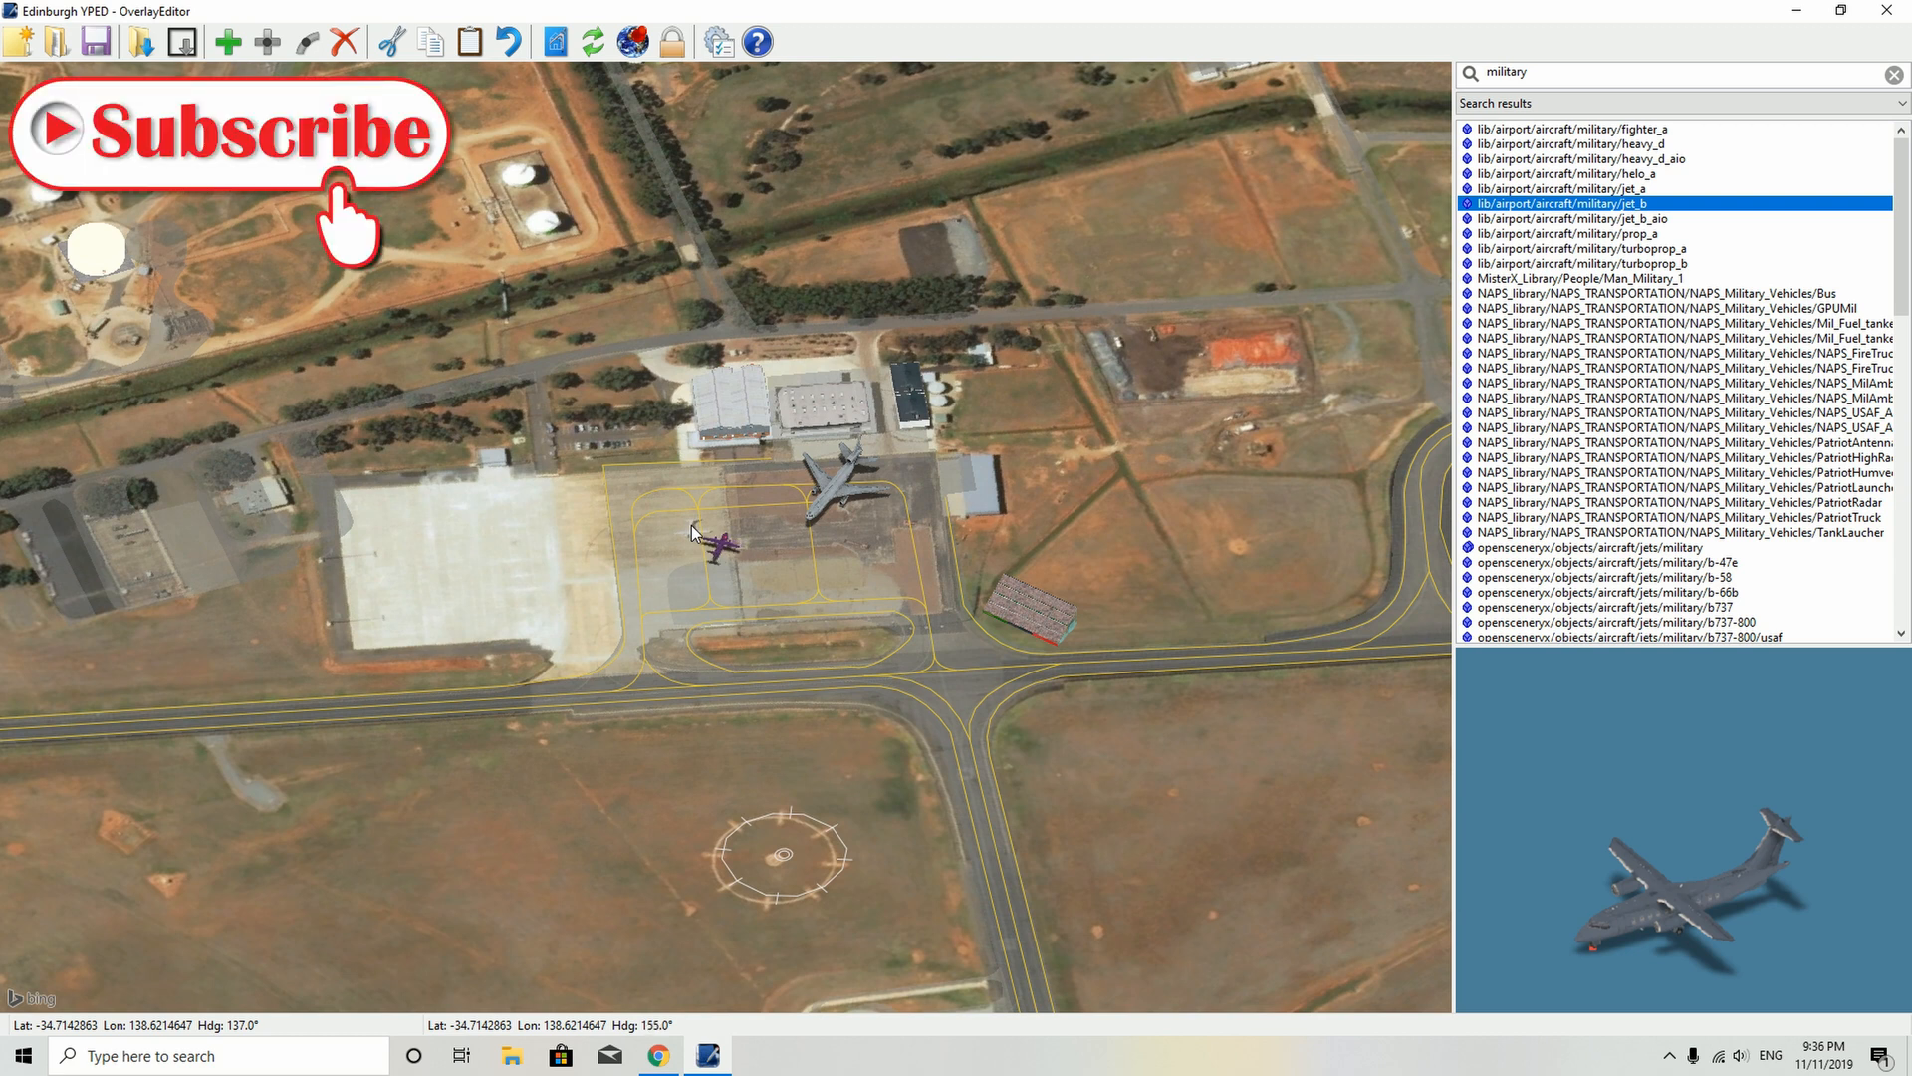
key(e)
key(e)
key(e)
key(e)
key(e)
key(e)
key(e)
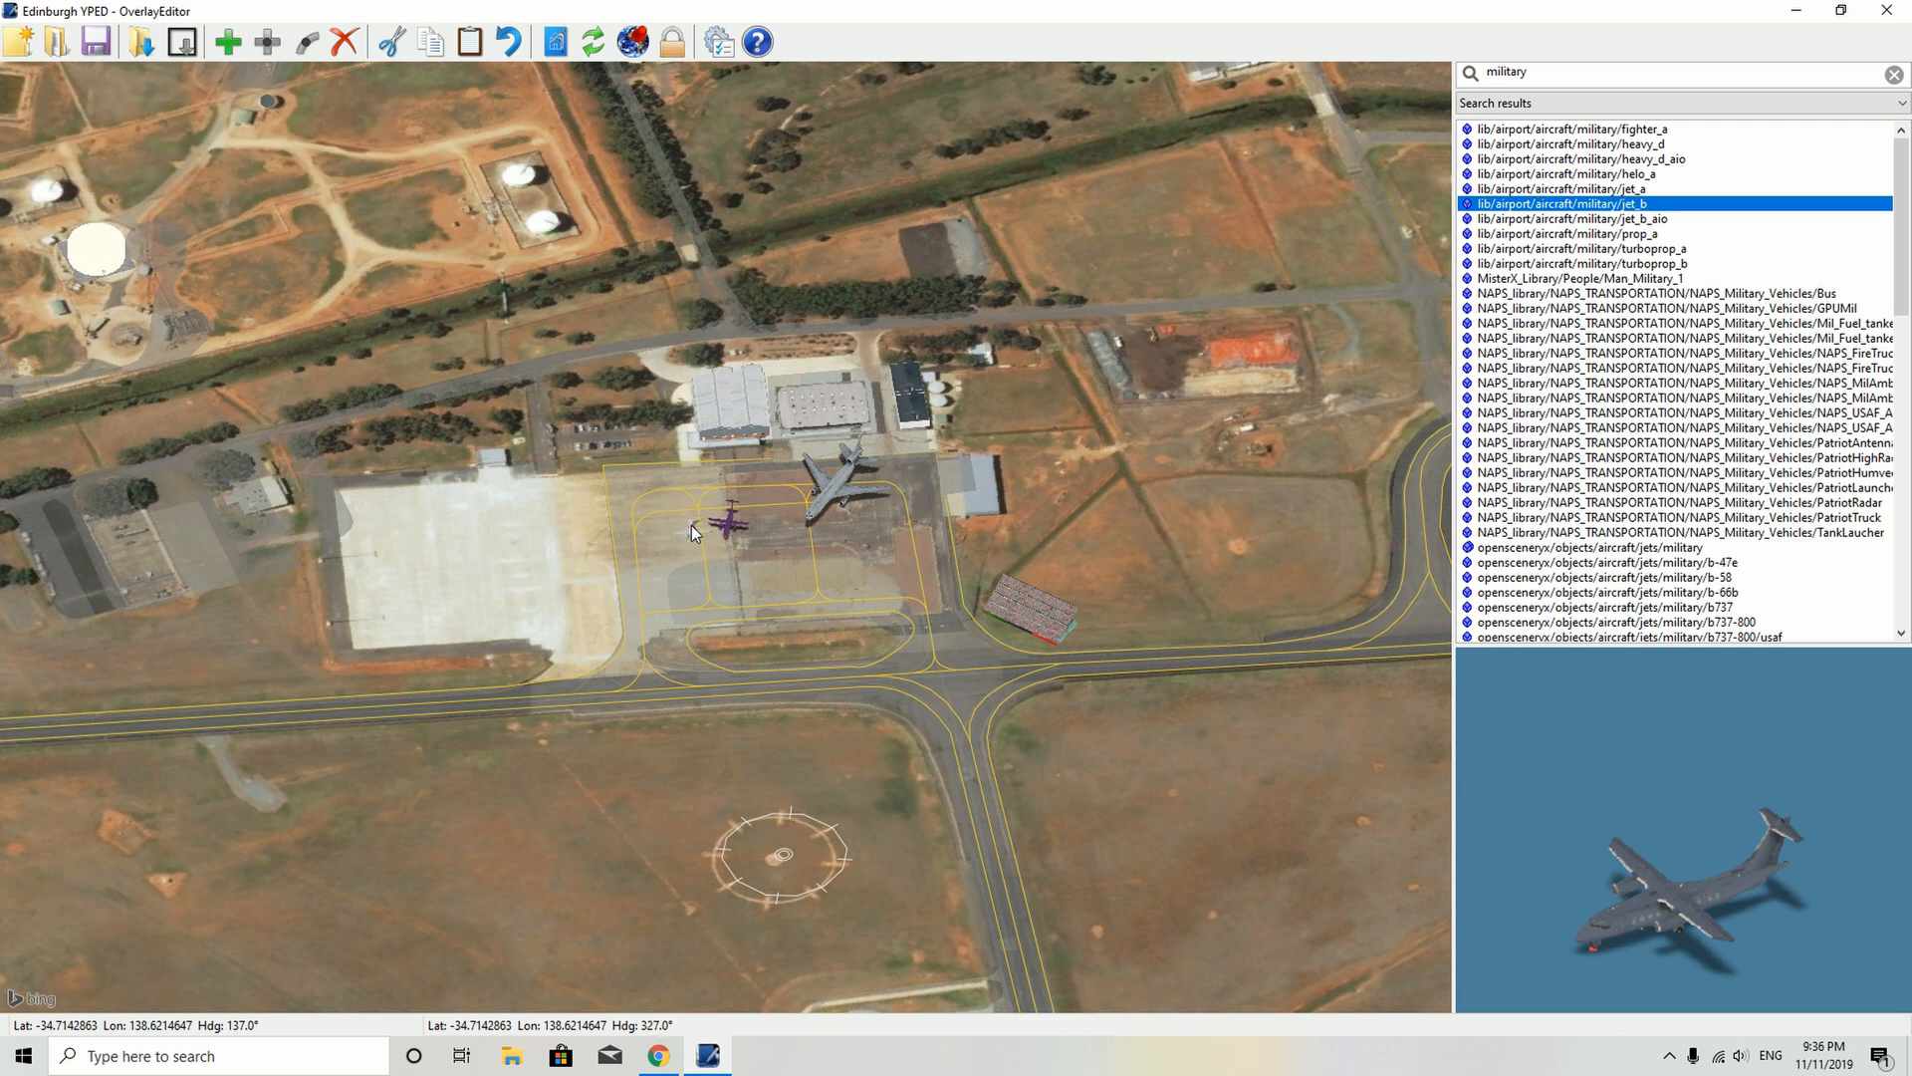
drag(719, 530, 769, 501)
key(e)
click(804, 548)
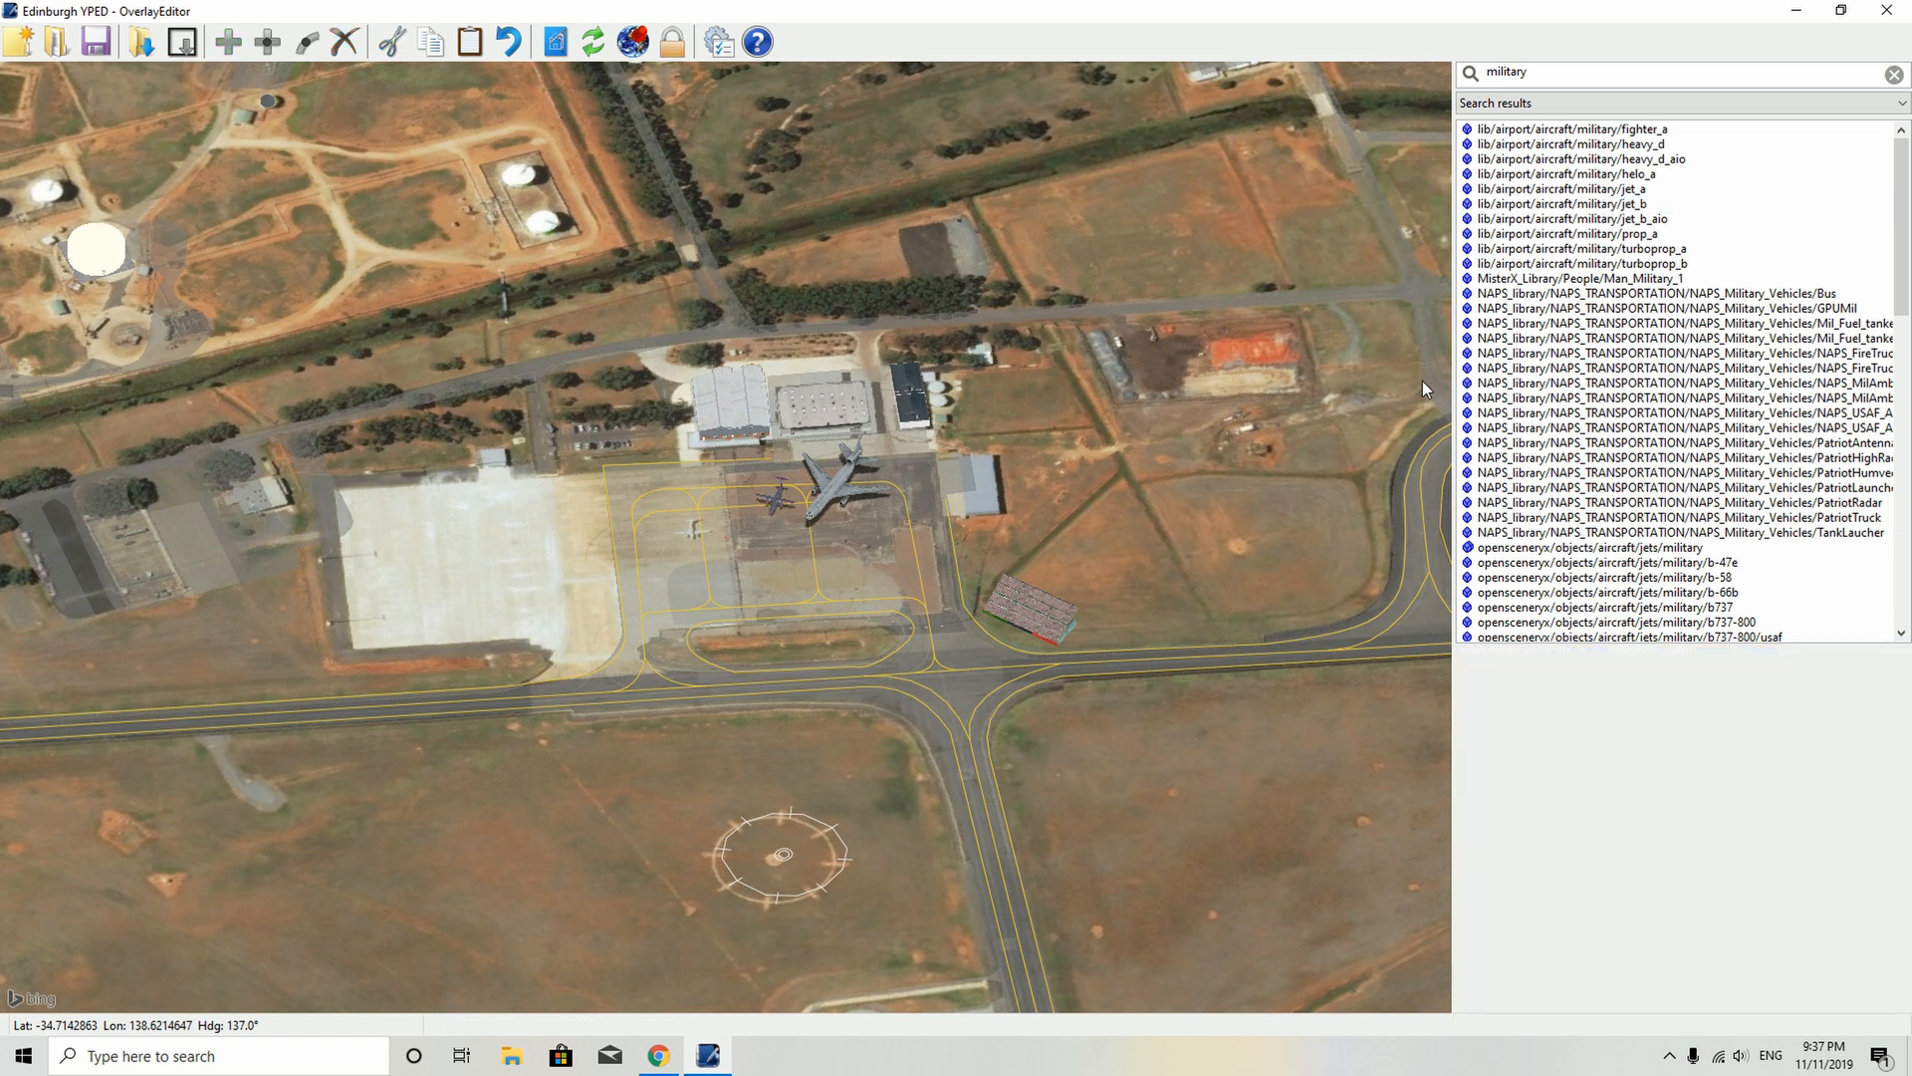
- Preview the turboprop, soldier, military vehicle and opensceneryx military jet models among the search results
click(1539, 250)
click(1540, 264)
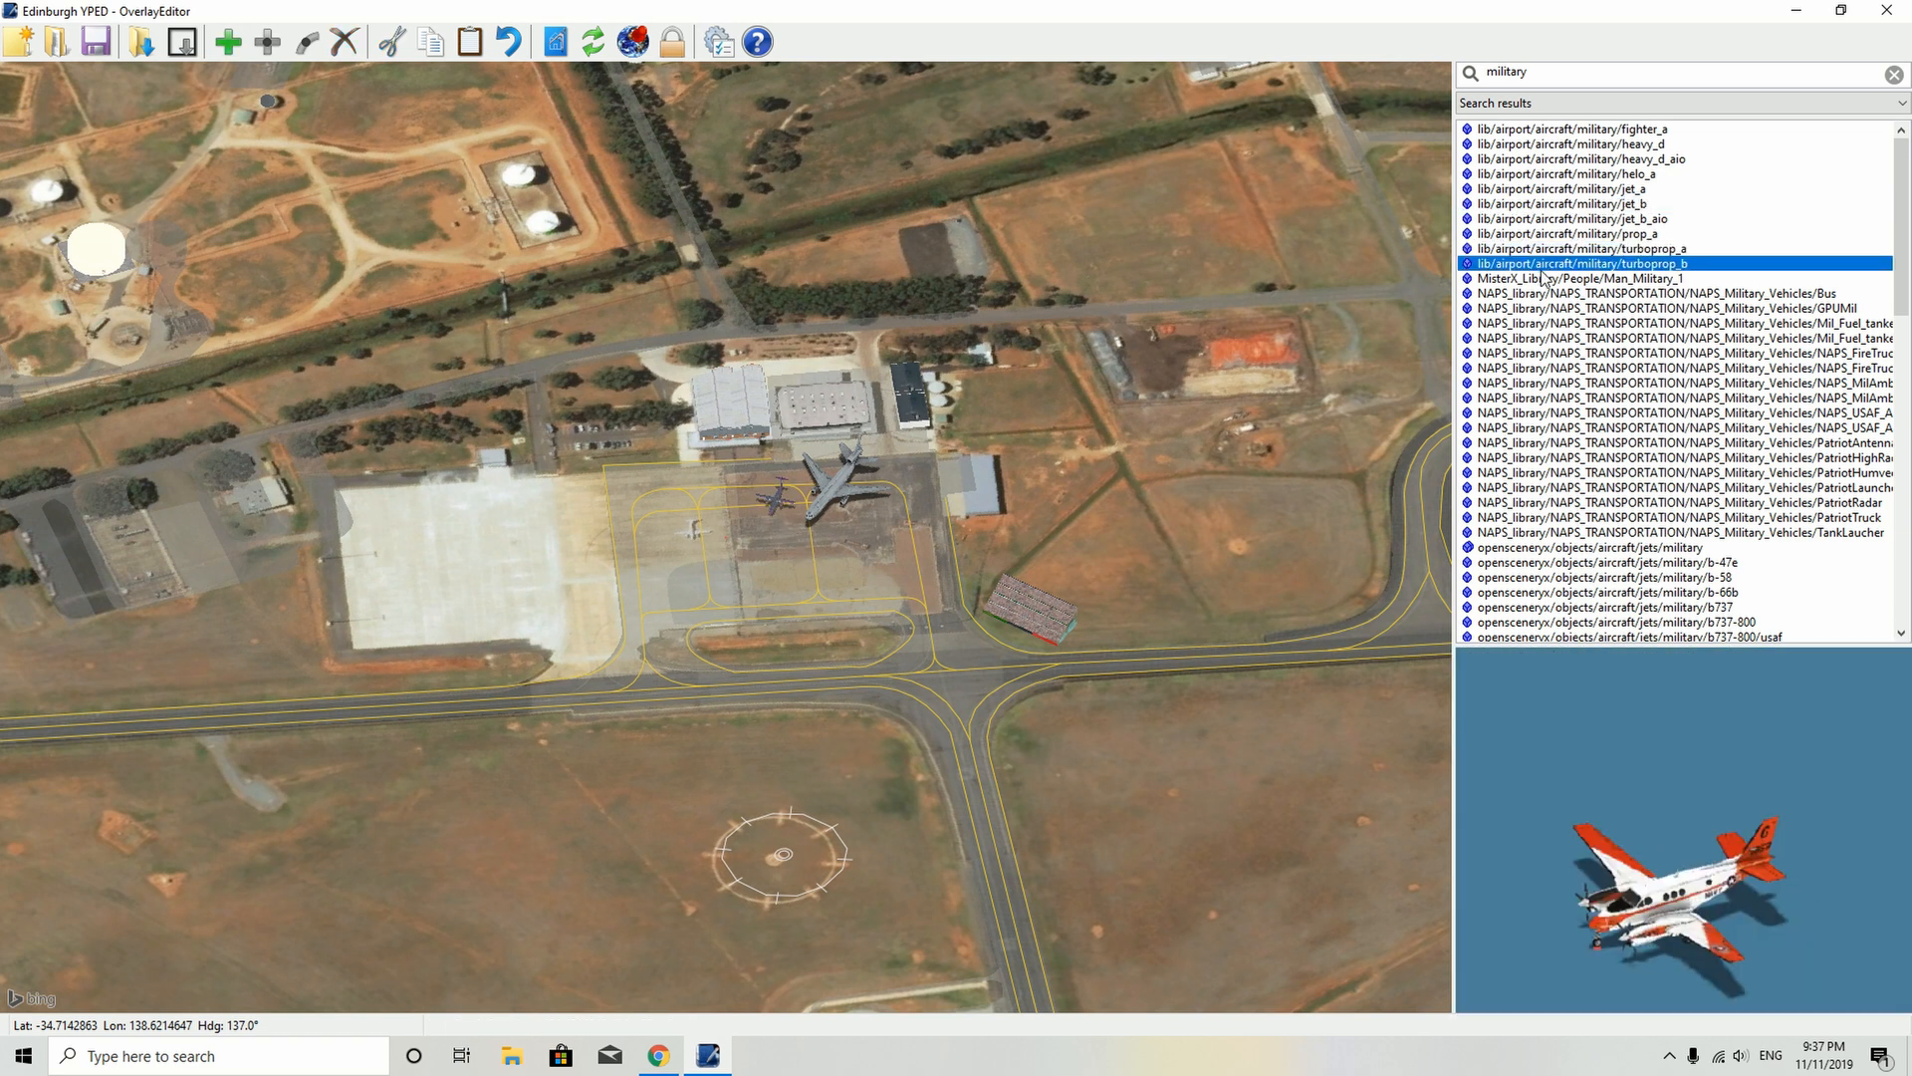
click(1543, 279)
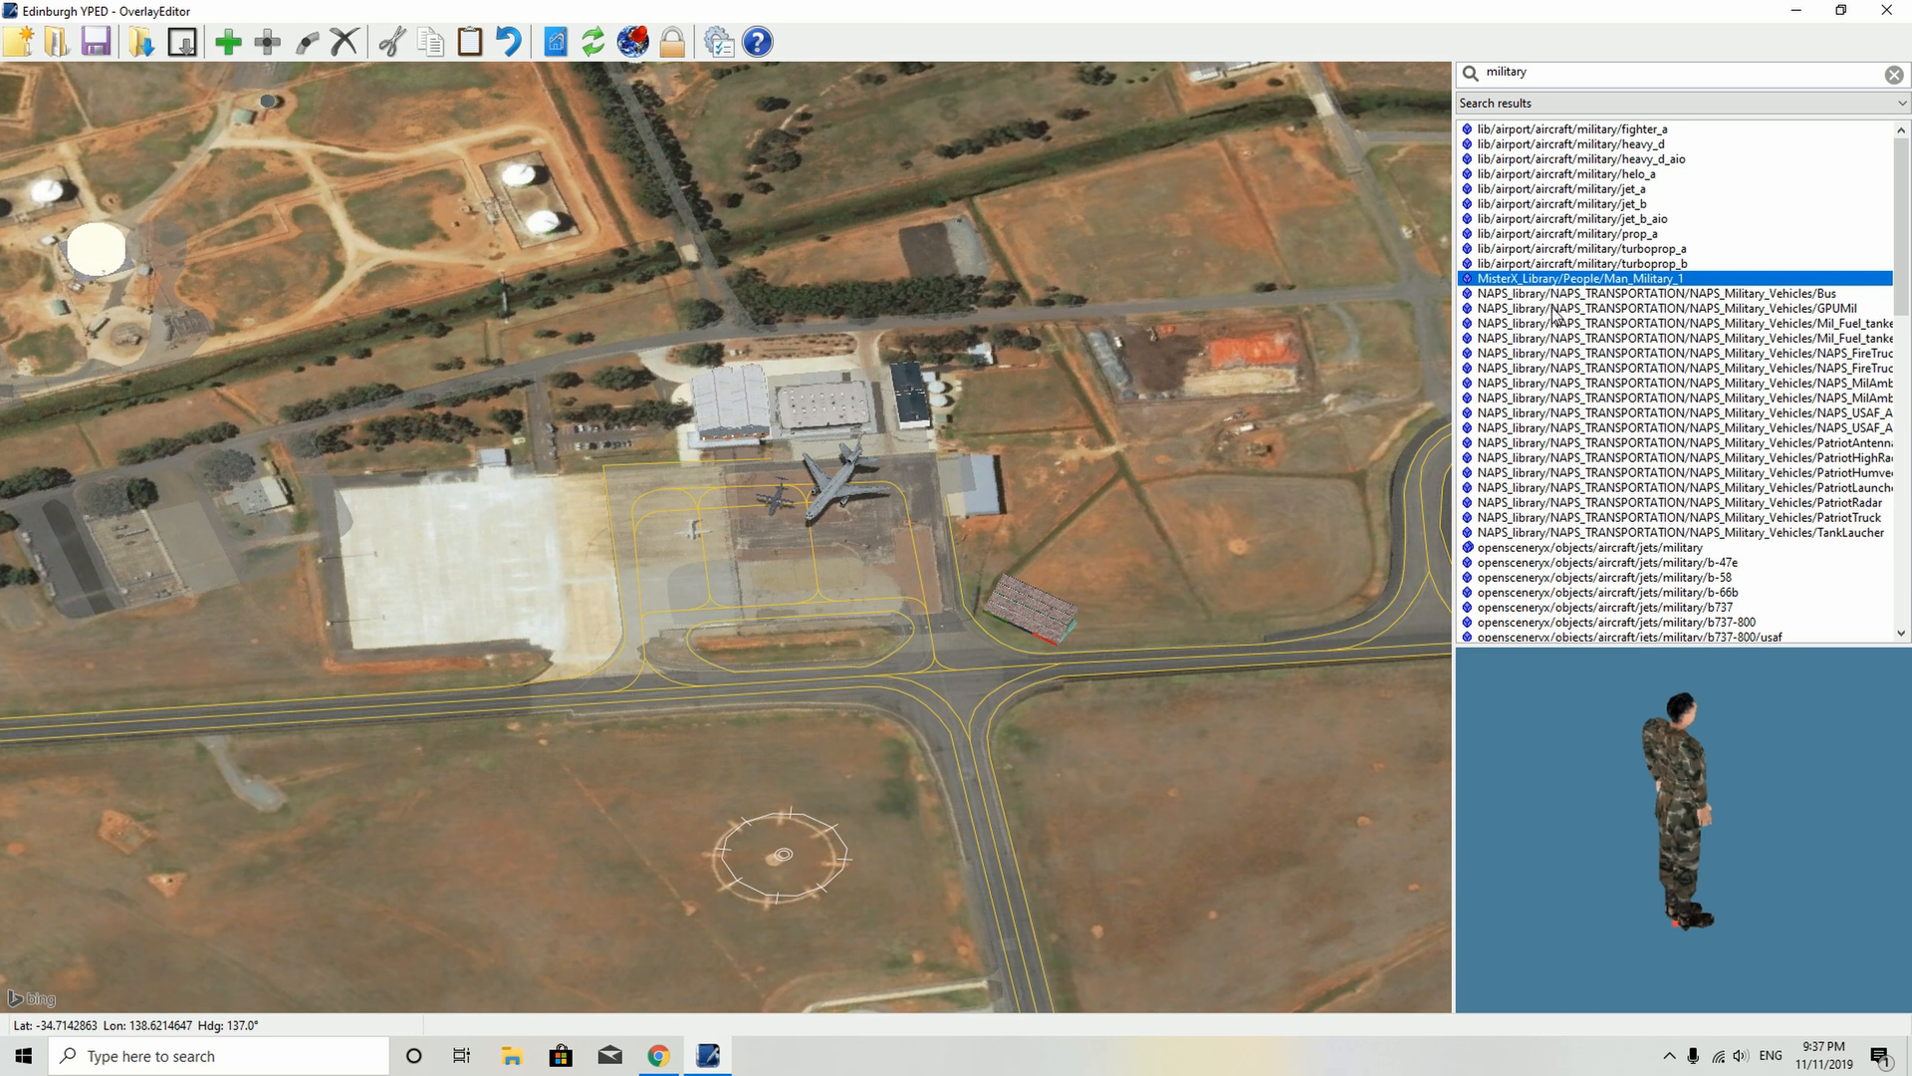
click(1551, 294)
click(1549, 323)
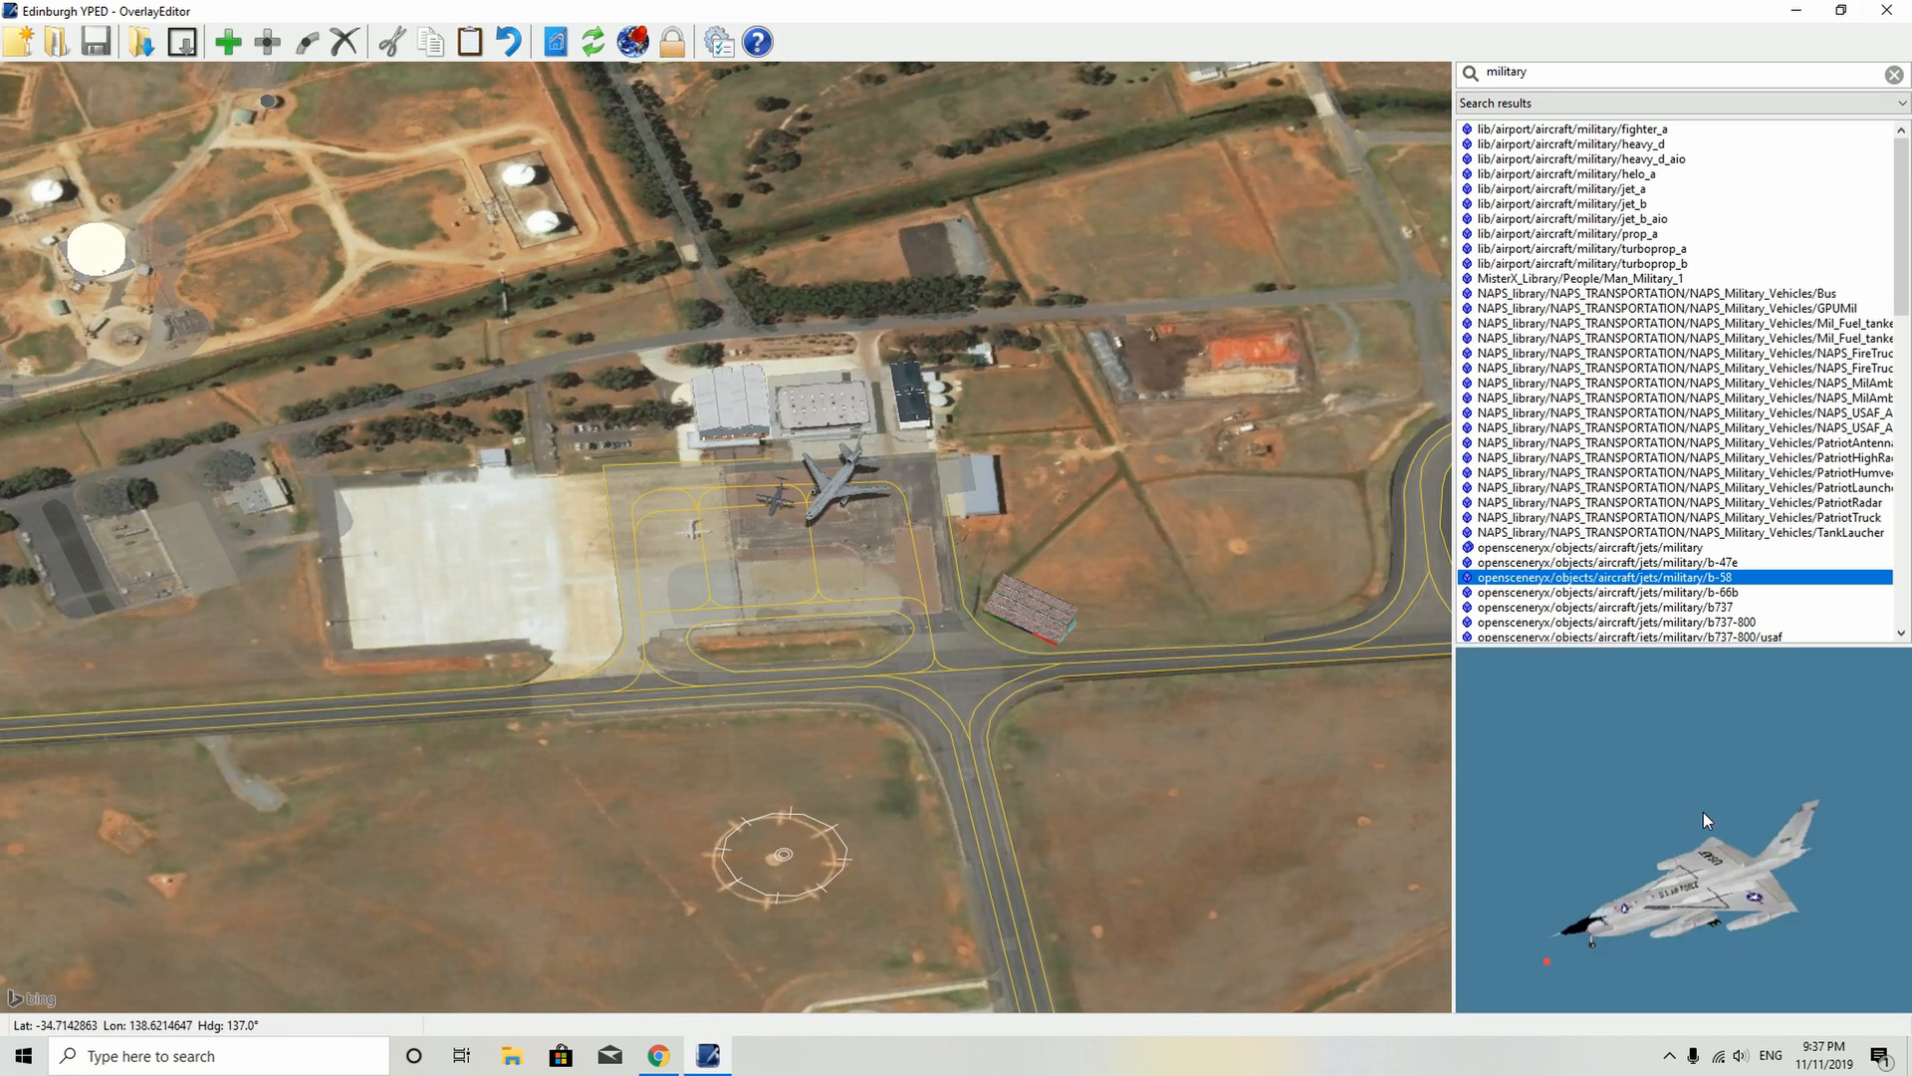
click(1633, 593)
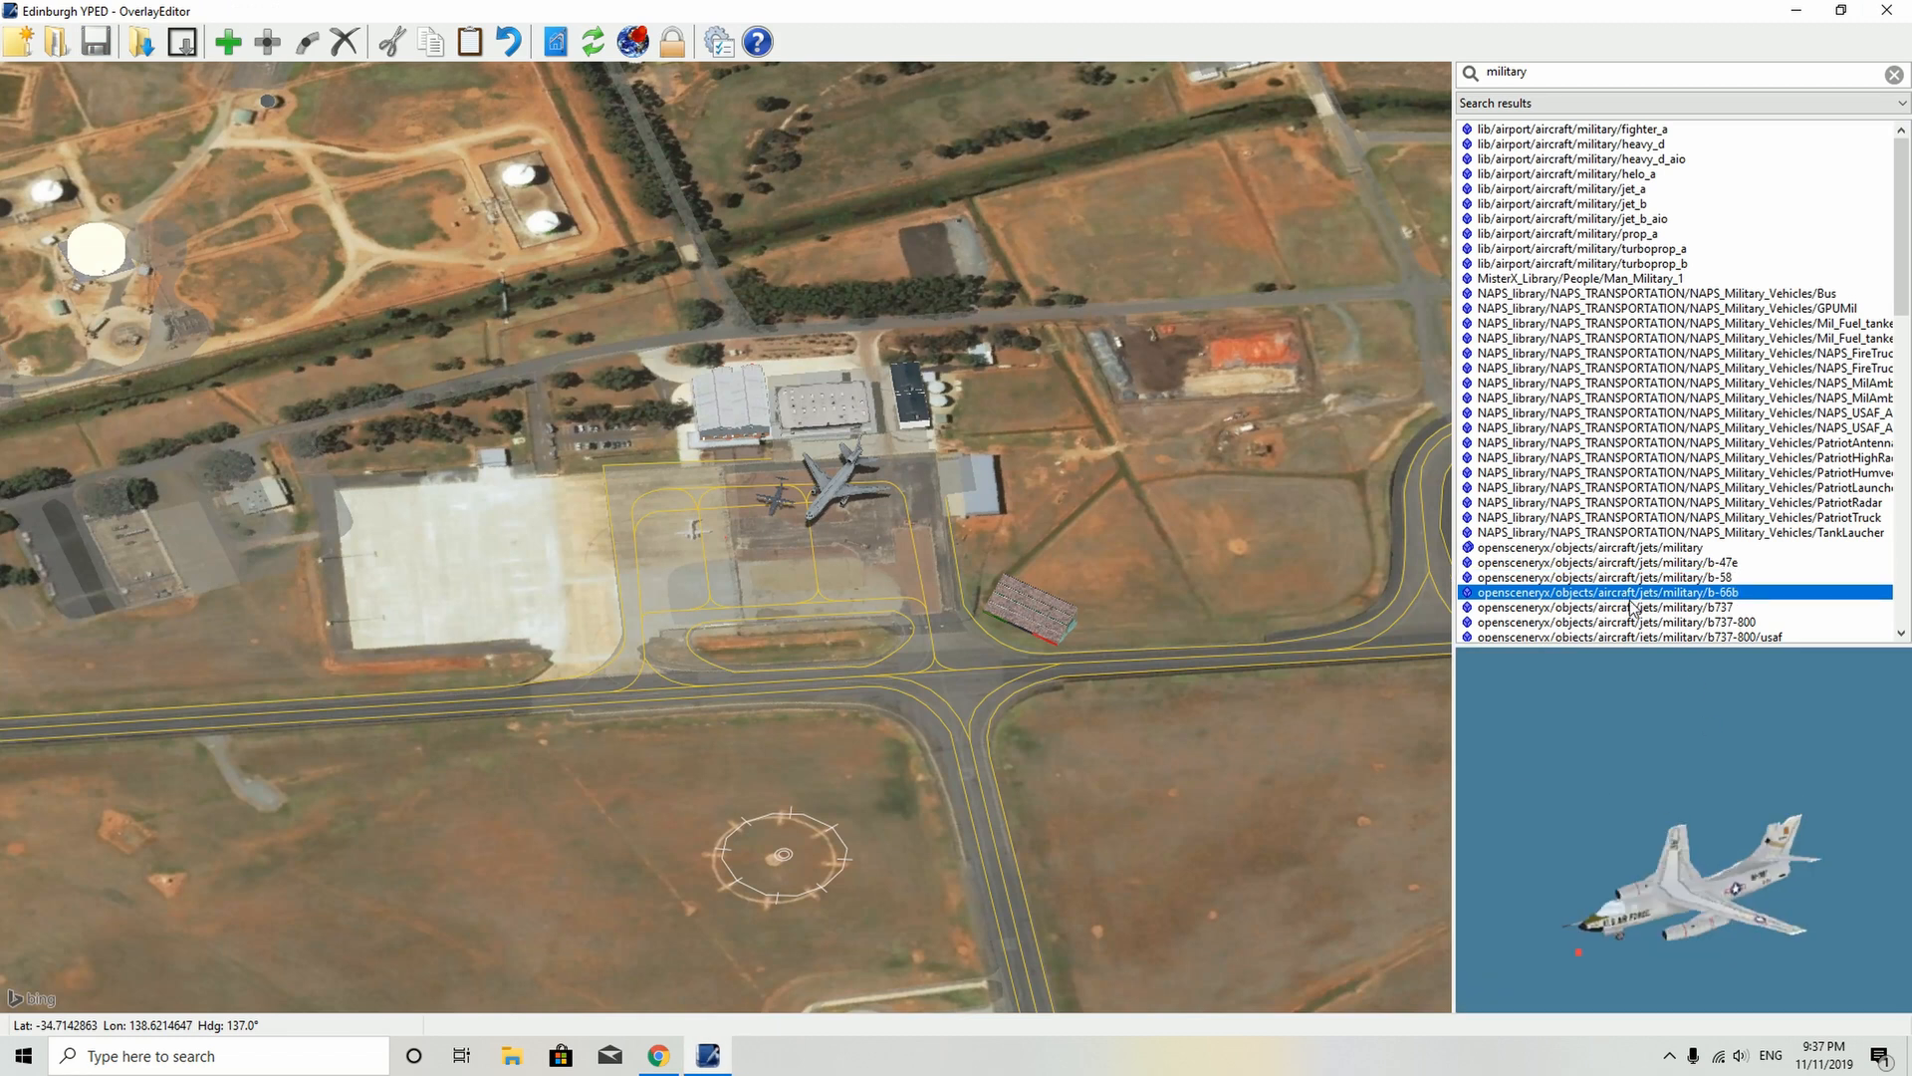
click(1632, 606)
click(1640, 622)
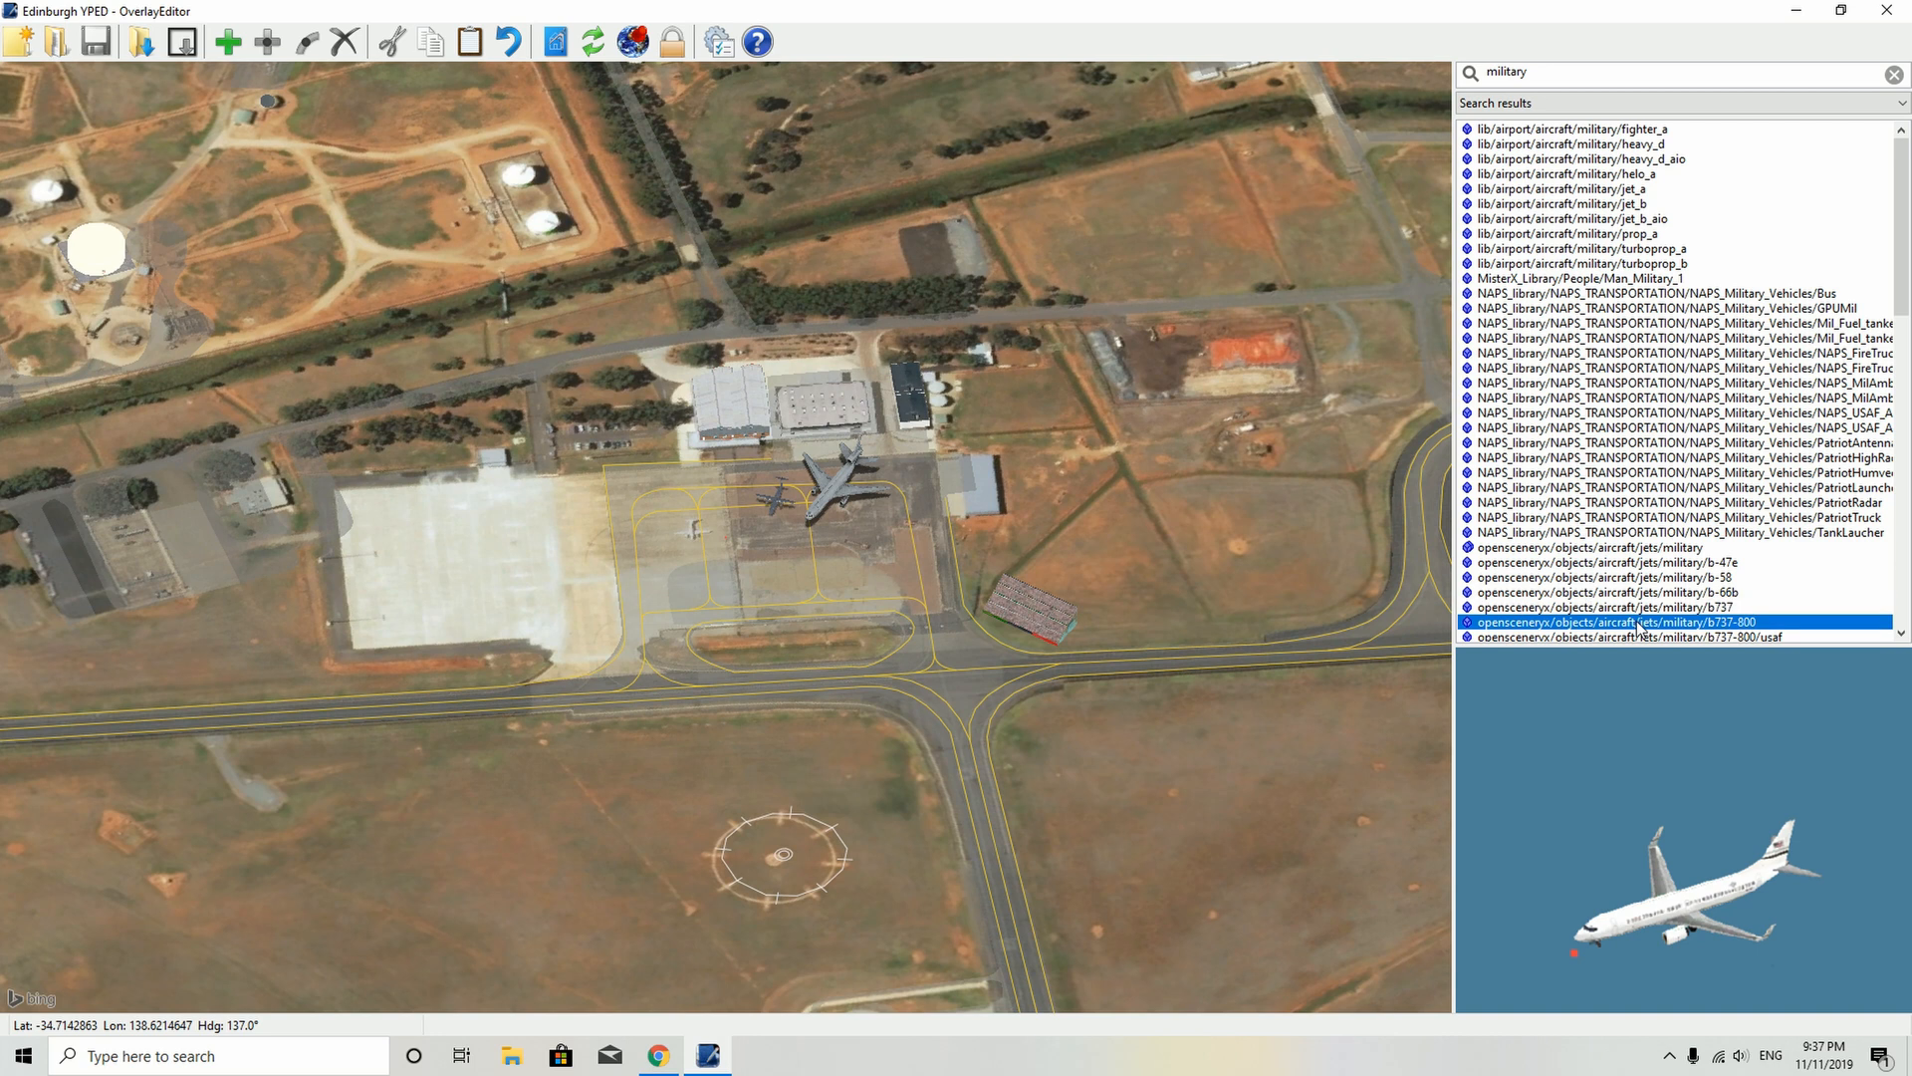
scroll(1629, 558, down, 4)
click(1623, 488)
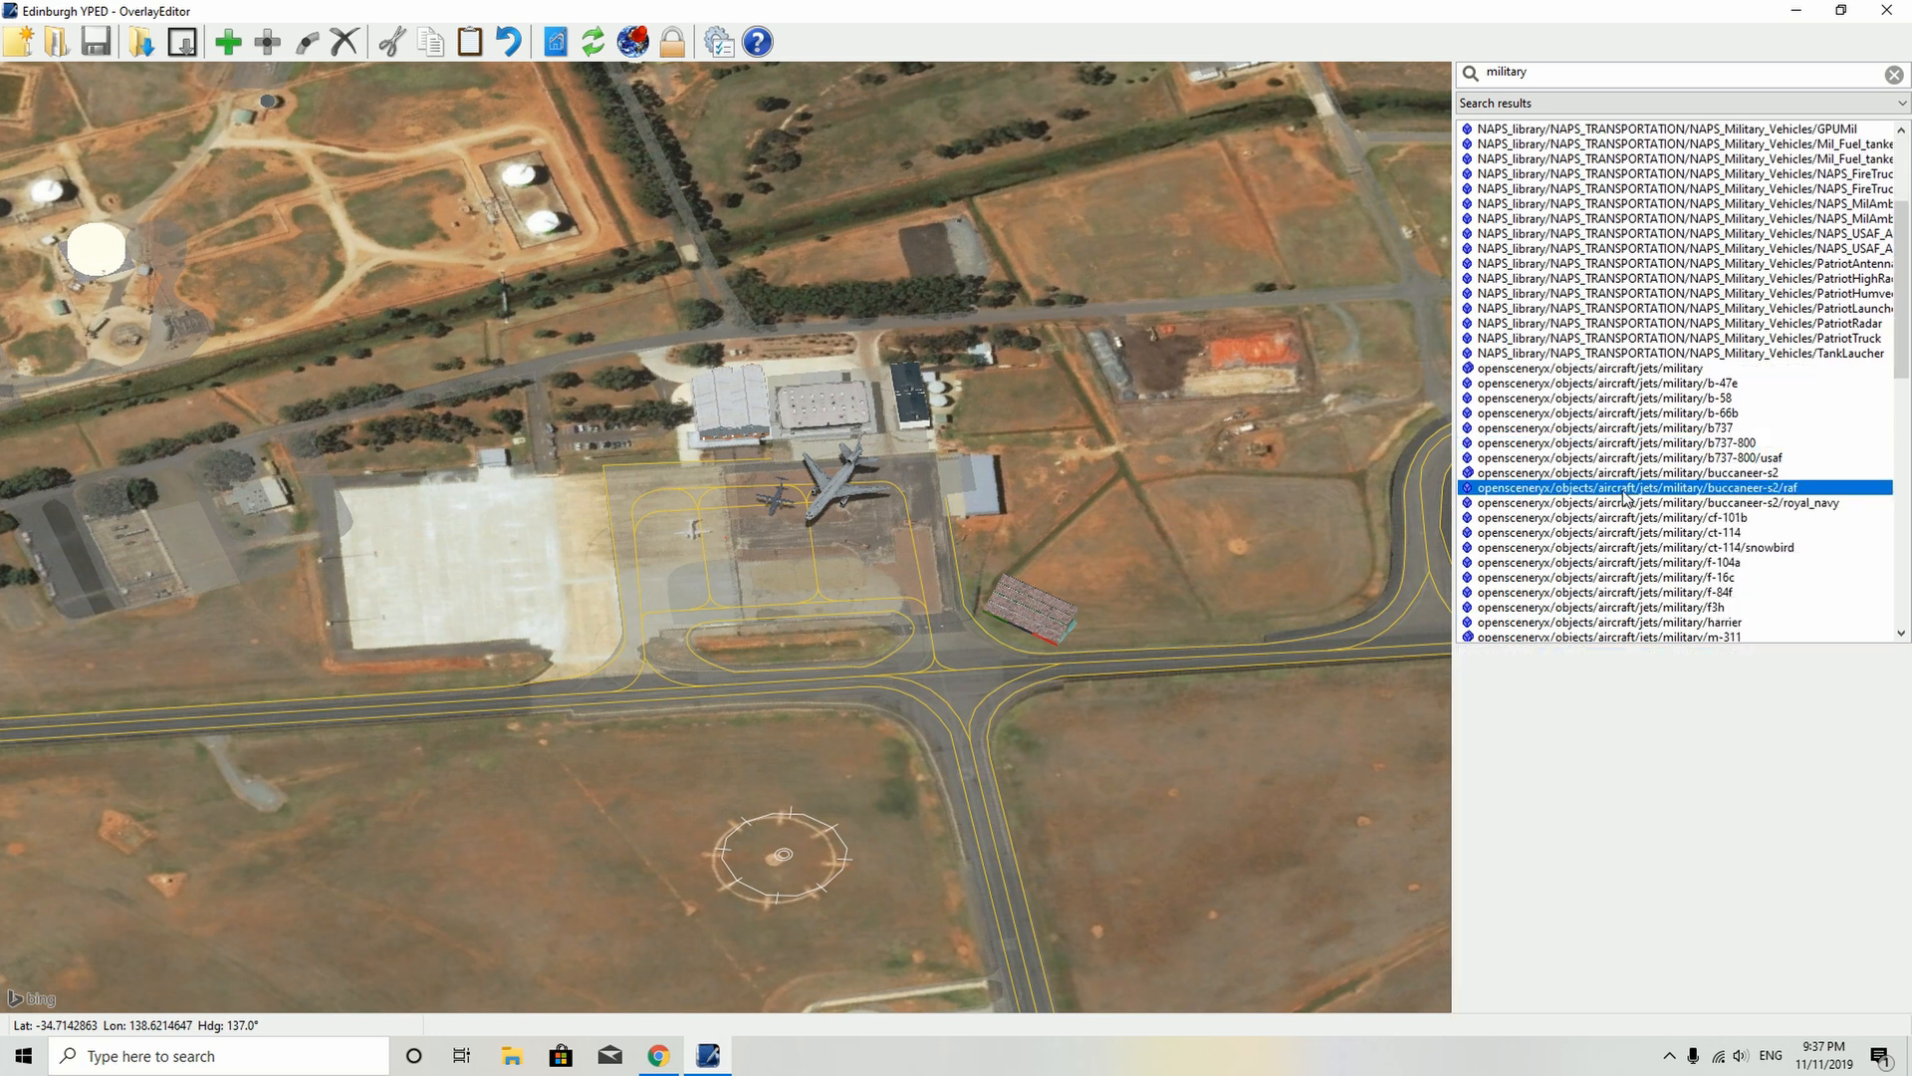
click(1622, 503)
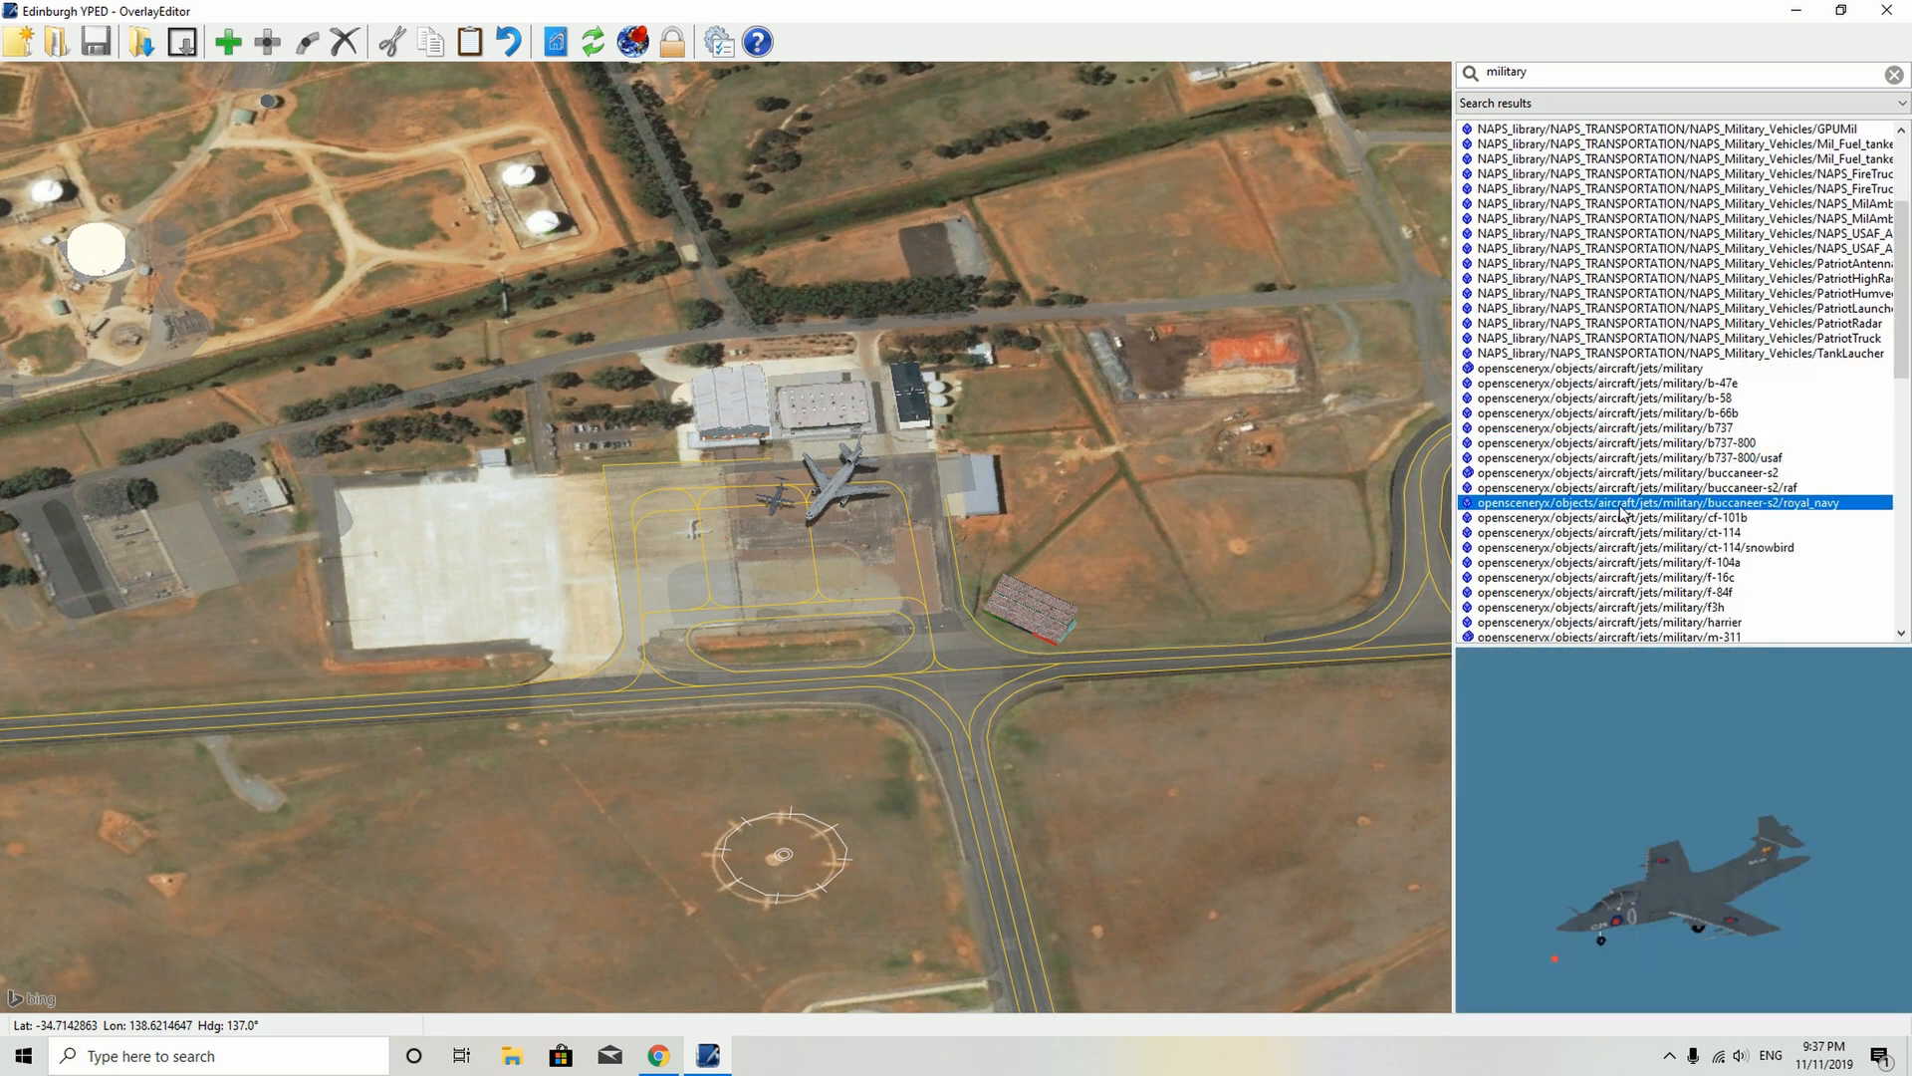
click(1625, 518)
click(1635, 550)
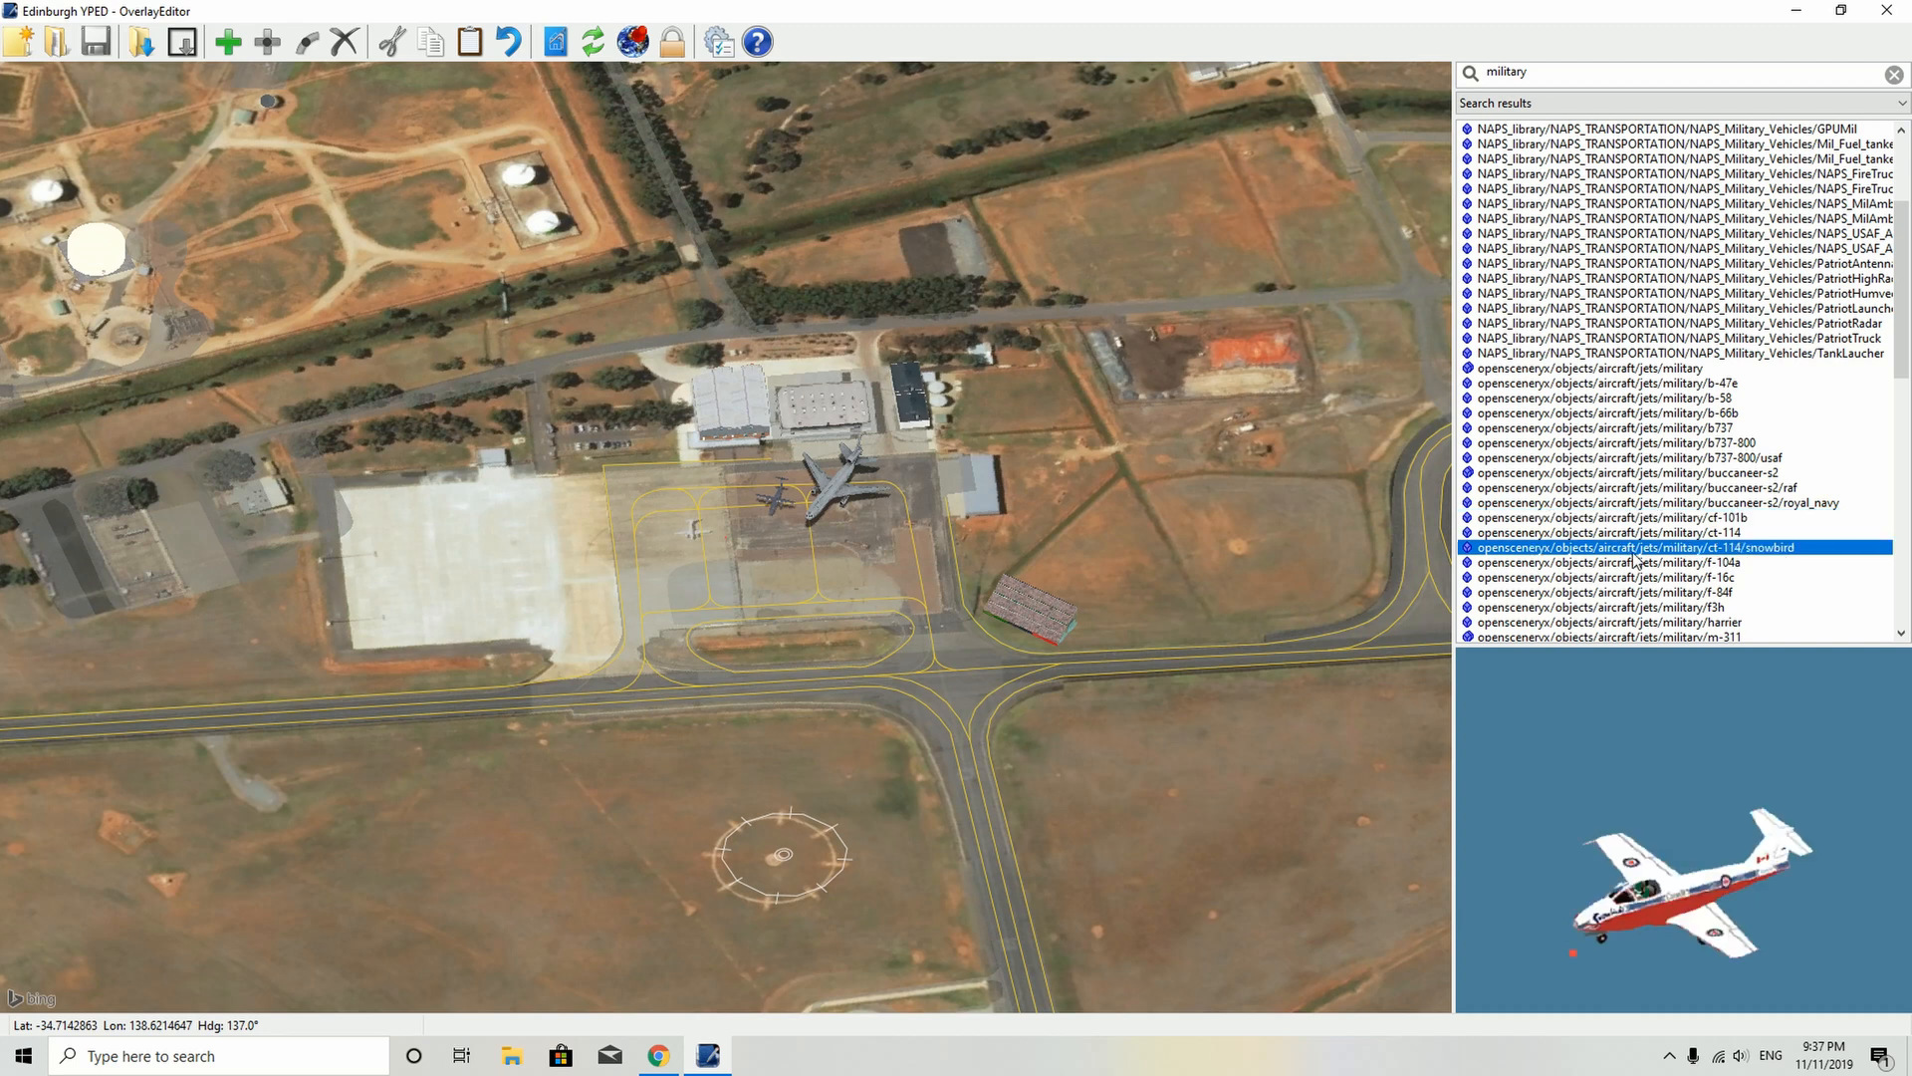
- Add opensceneryx/objects/aircraft/jets/military/f-16c and place it on the apron just above the grass island, near the taxi line junction
click(1642, 578)
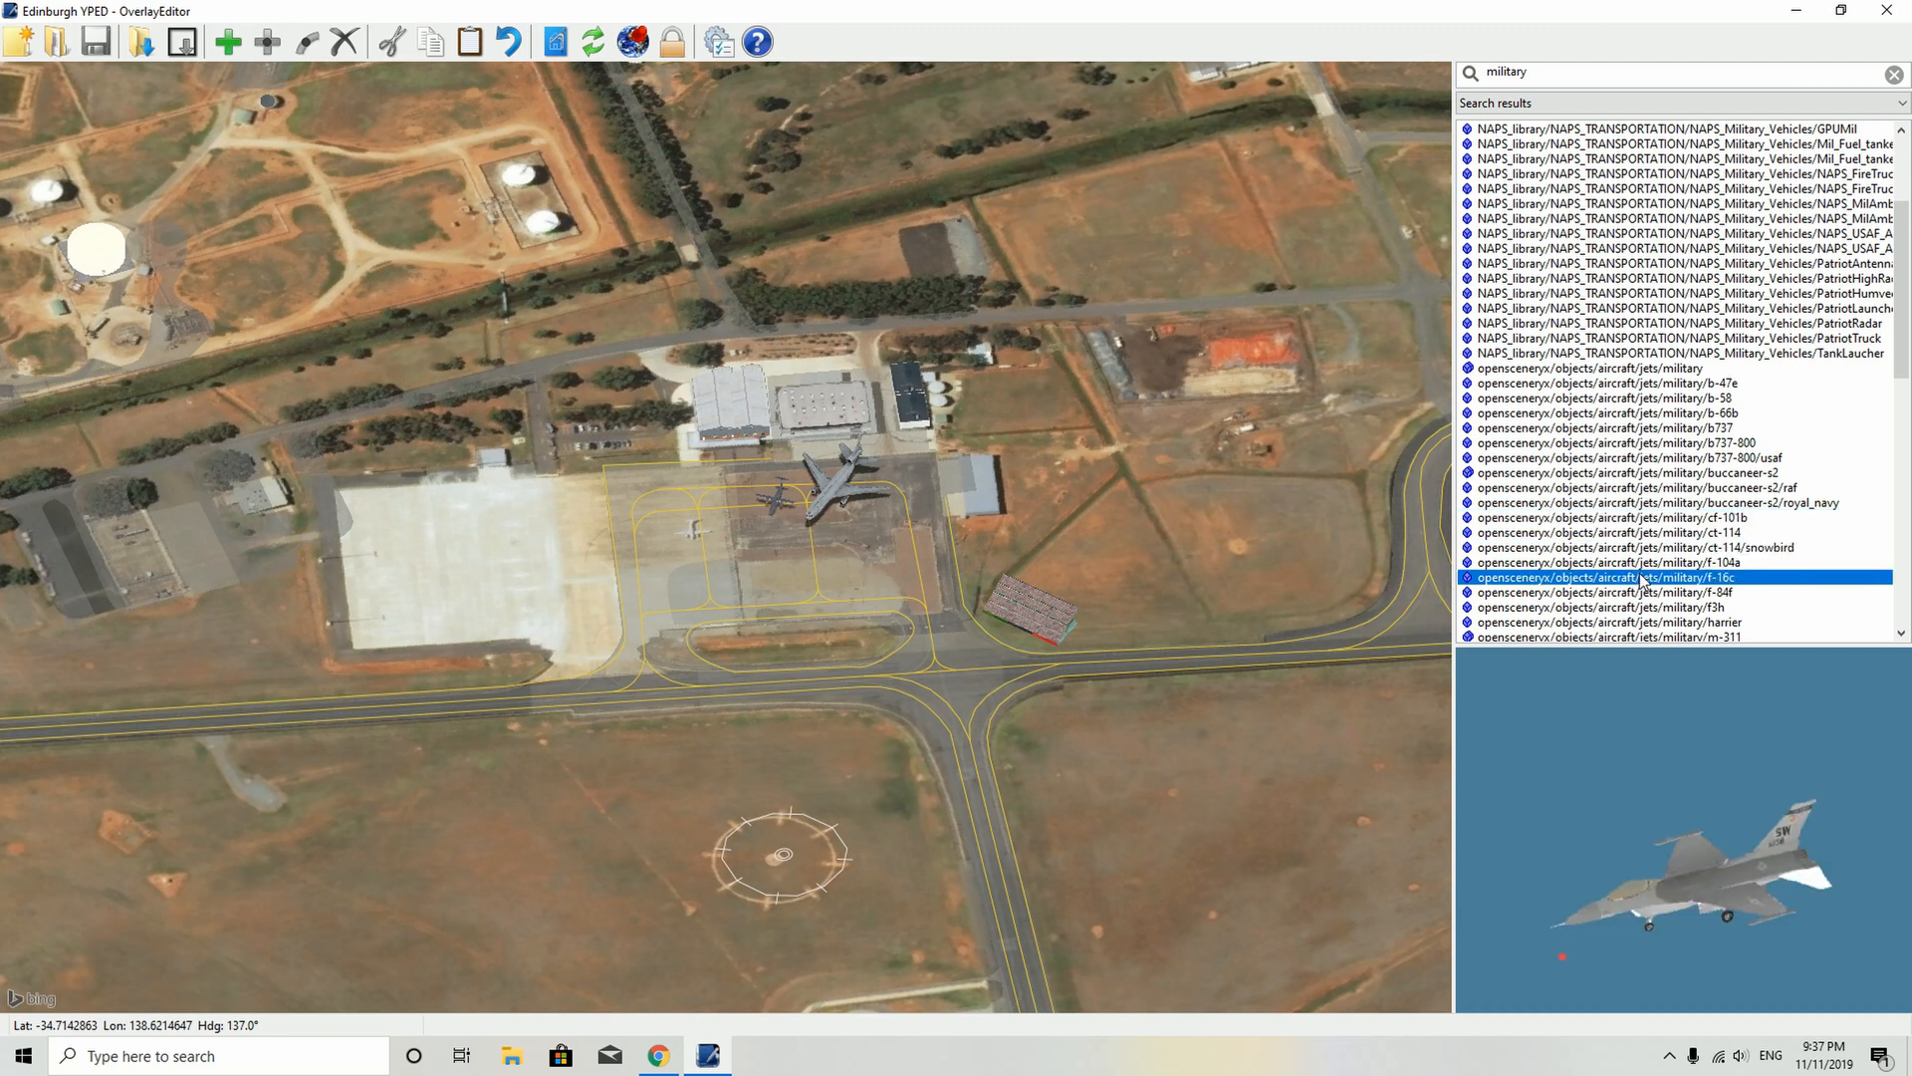
scroll(721, 588, up, 5)
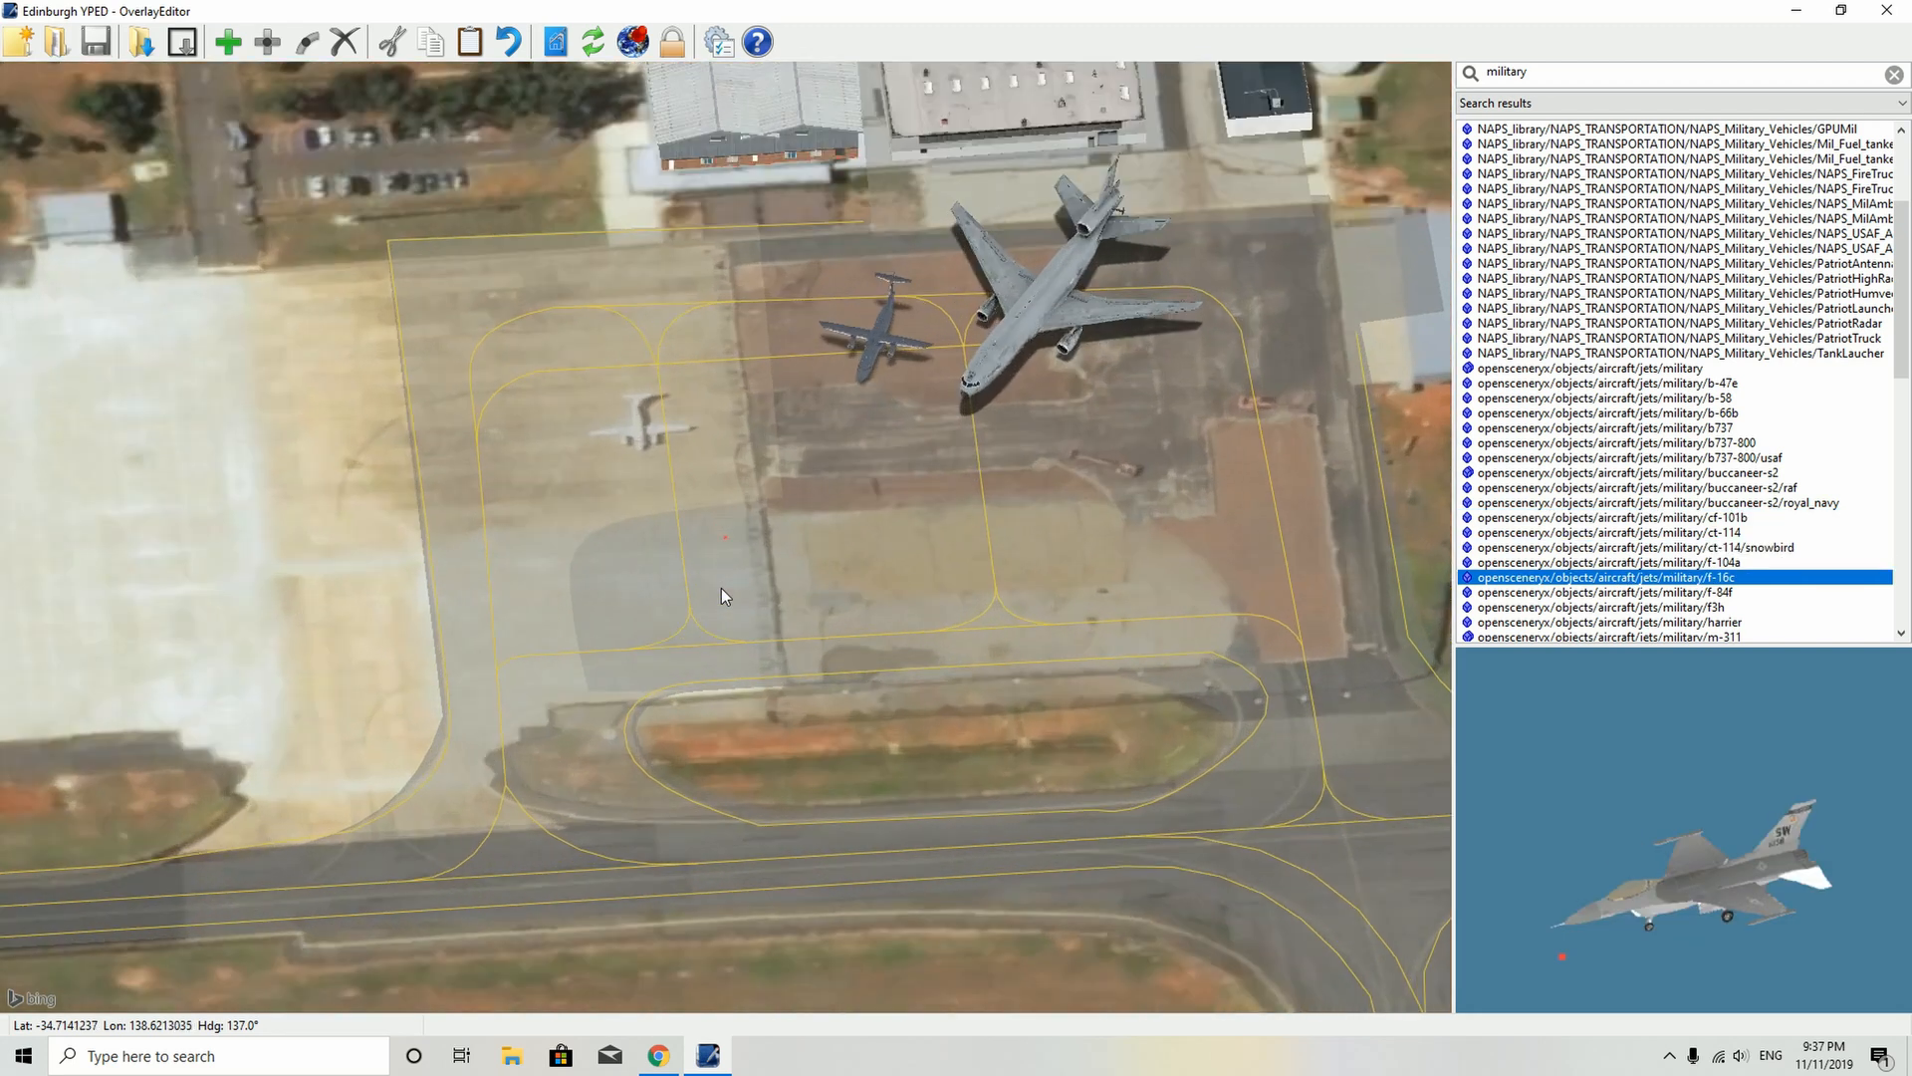
click(228, 42)
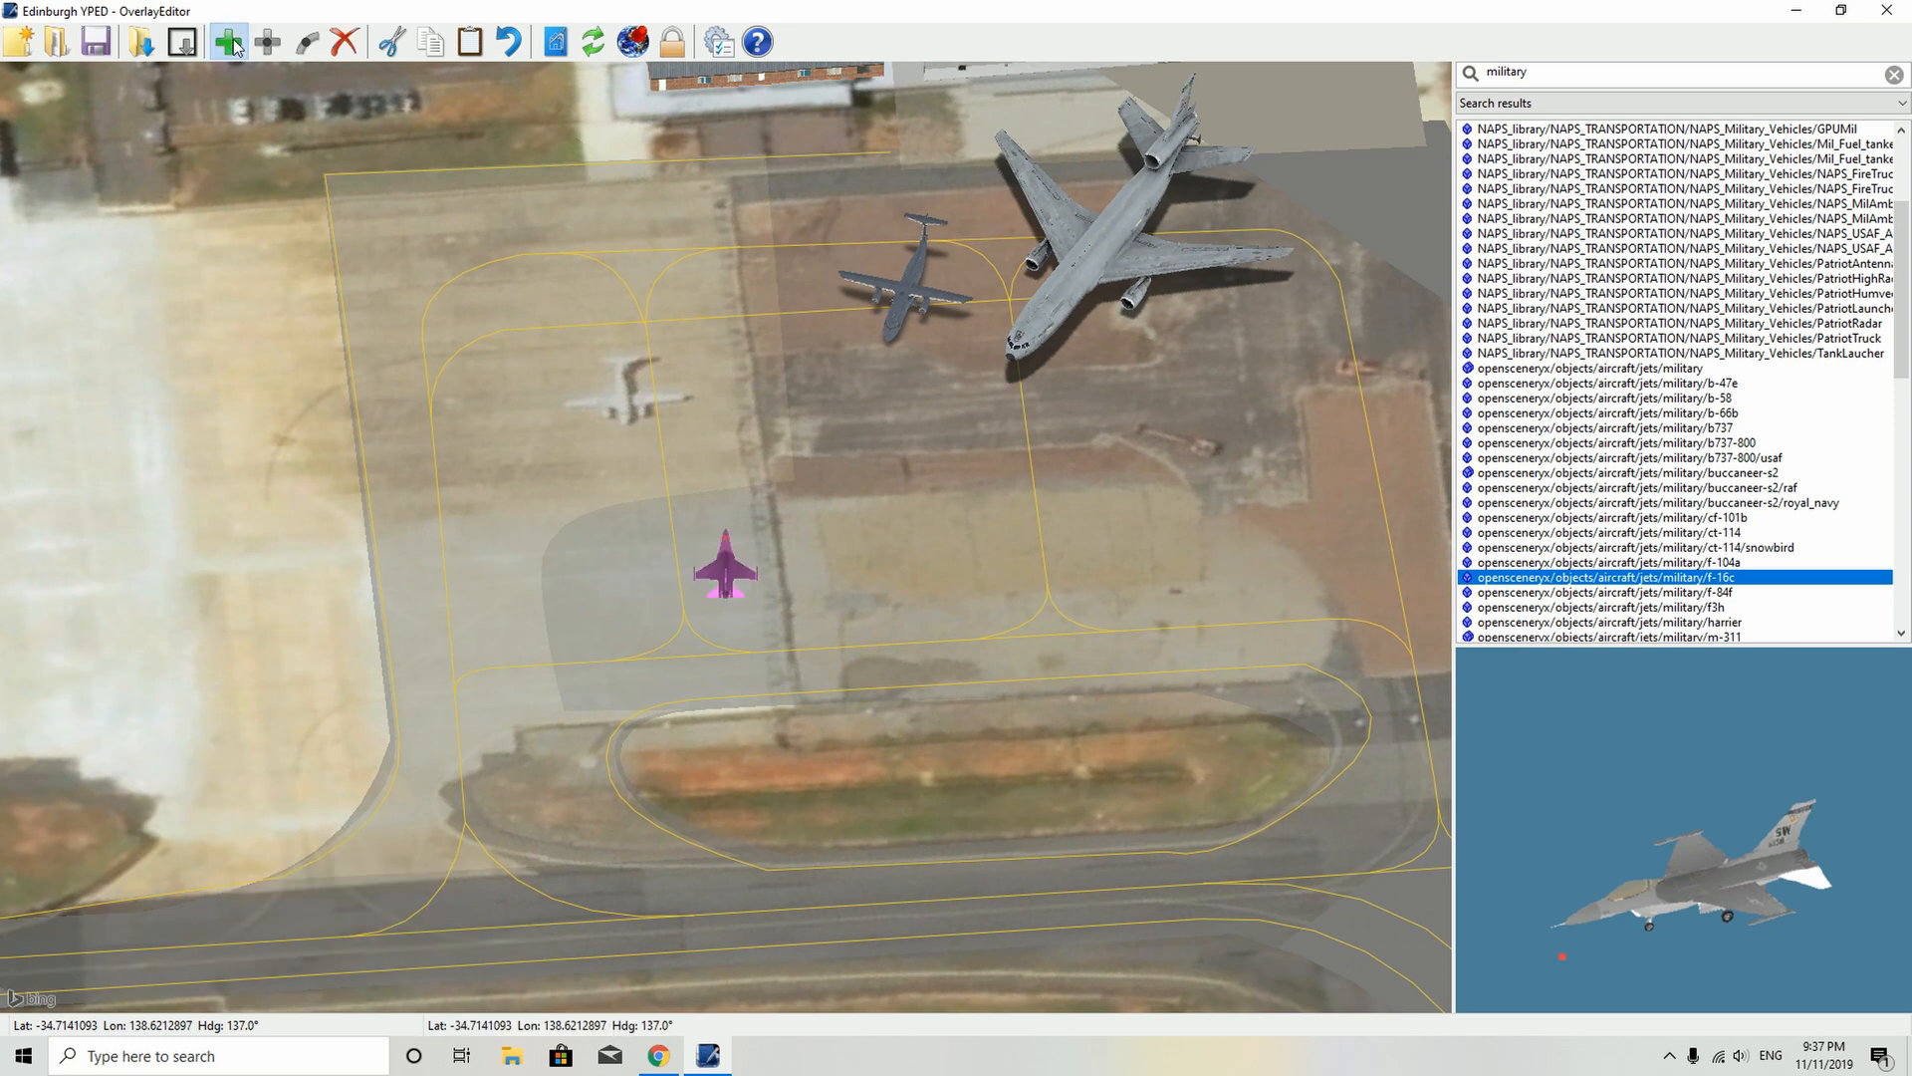
drag(745, 574, 984, 630)
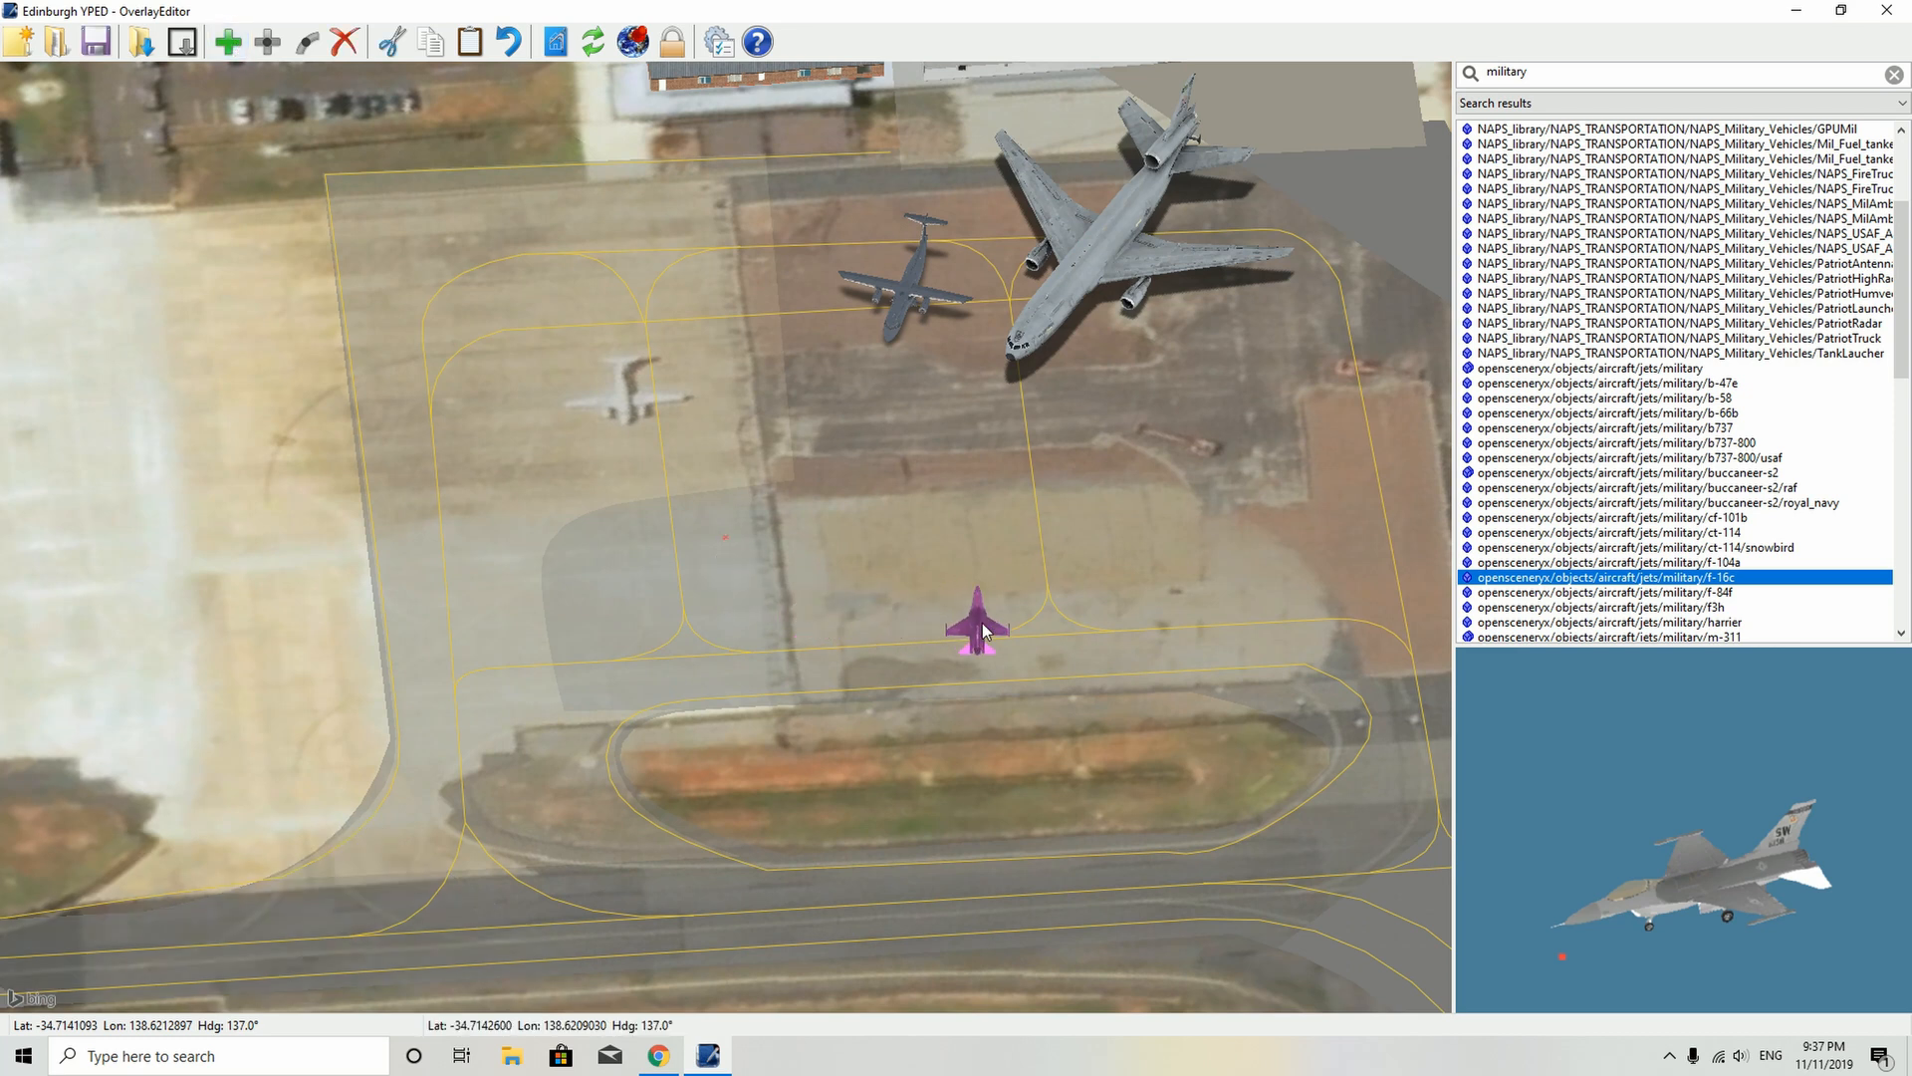
- Preview the opensceneryx military jets such as harrier and m-311, and the propeller aircraft b-17, b-29 and at-17
click(1563, 594)
click(1571, 621)
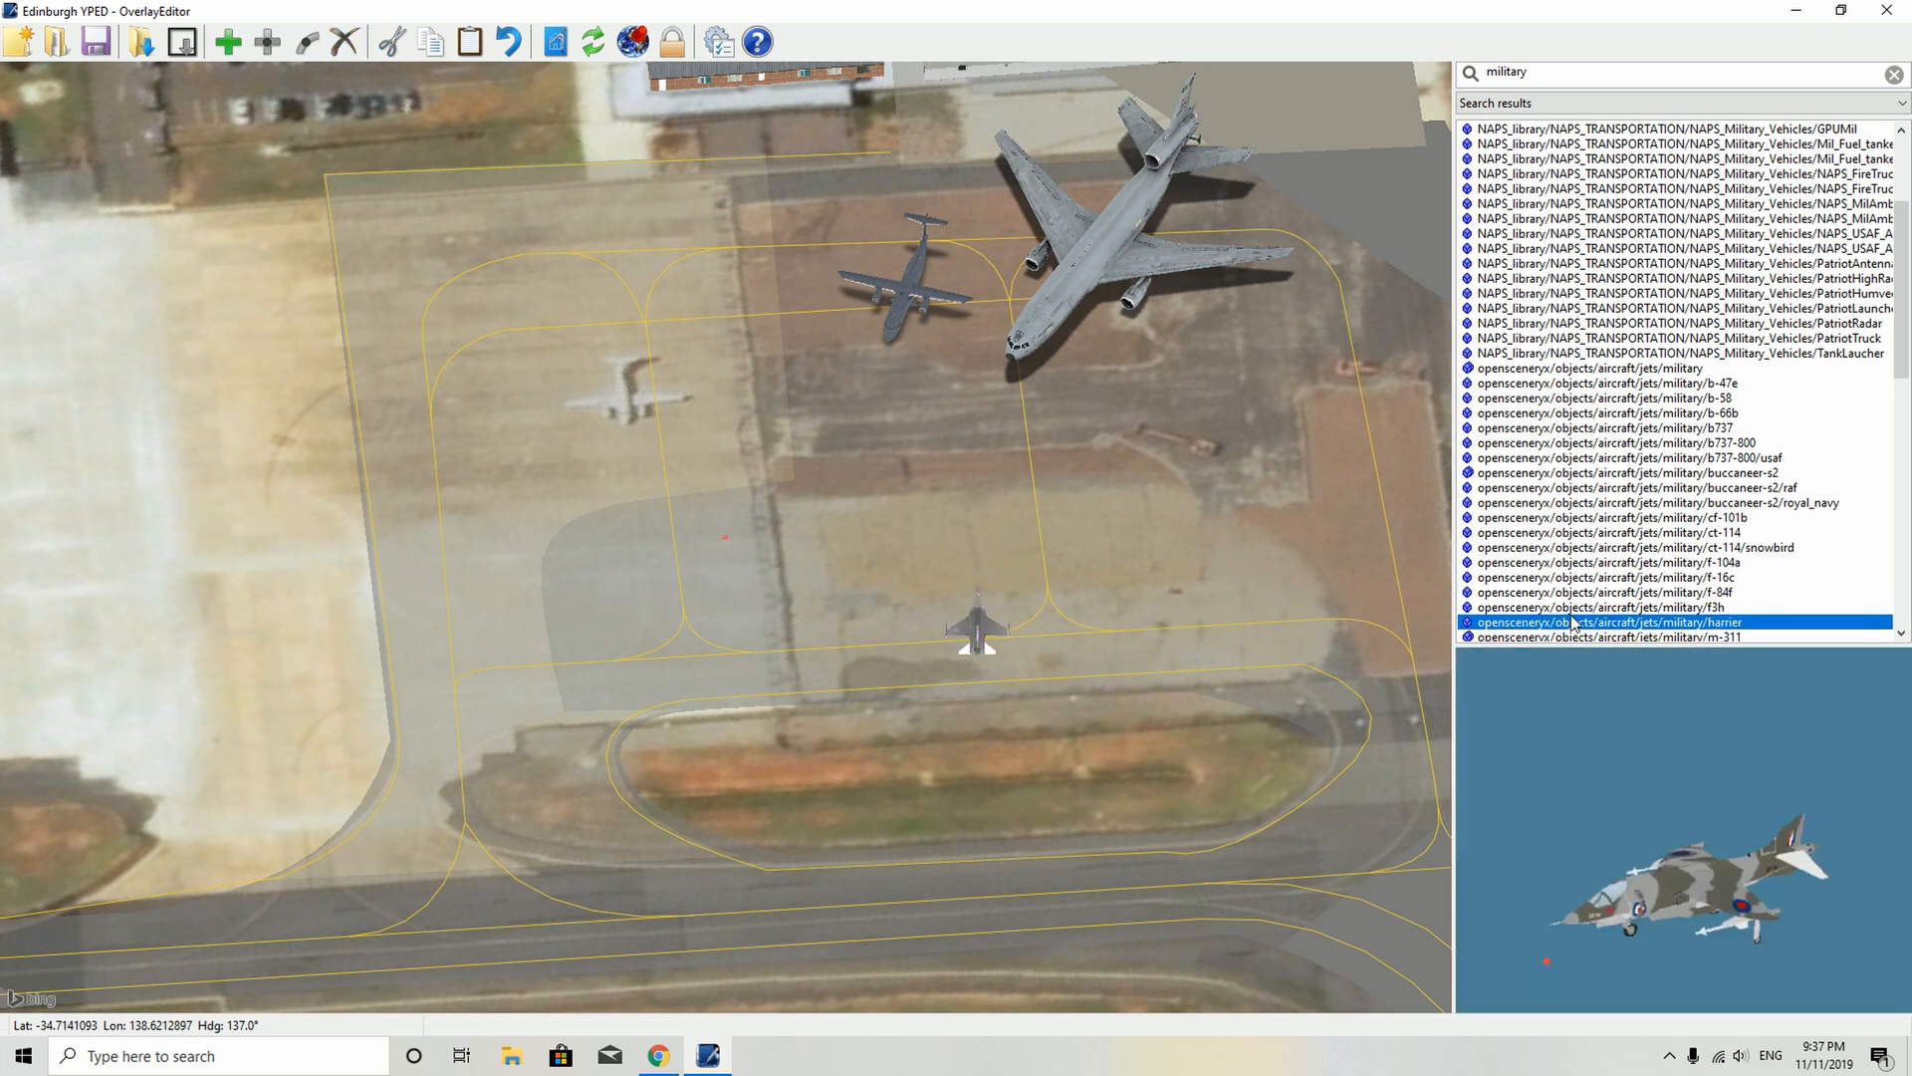
scroll(1572, 621, down, 3)
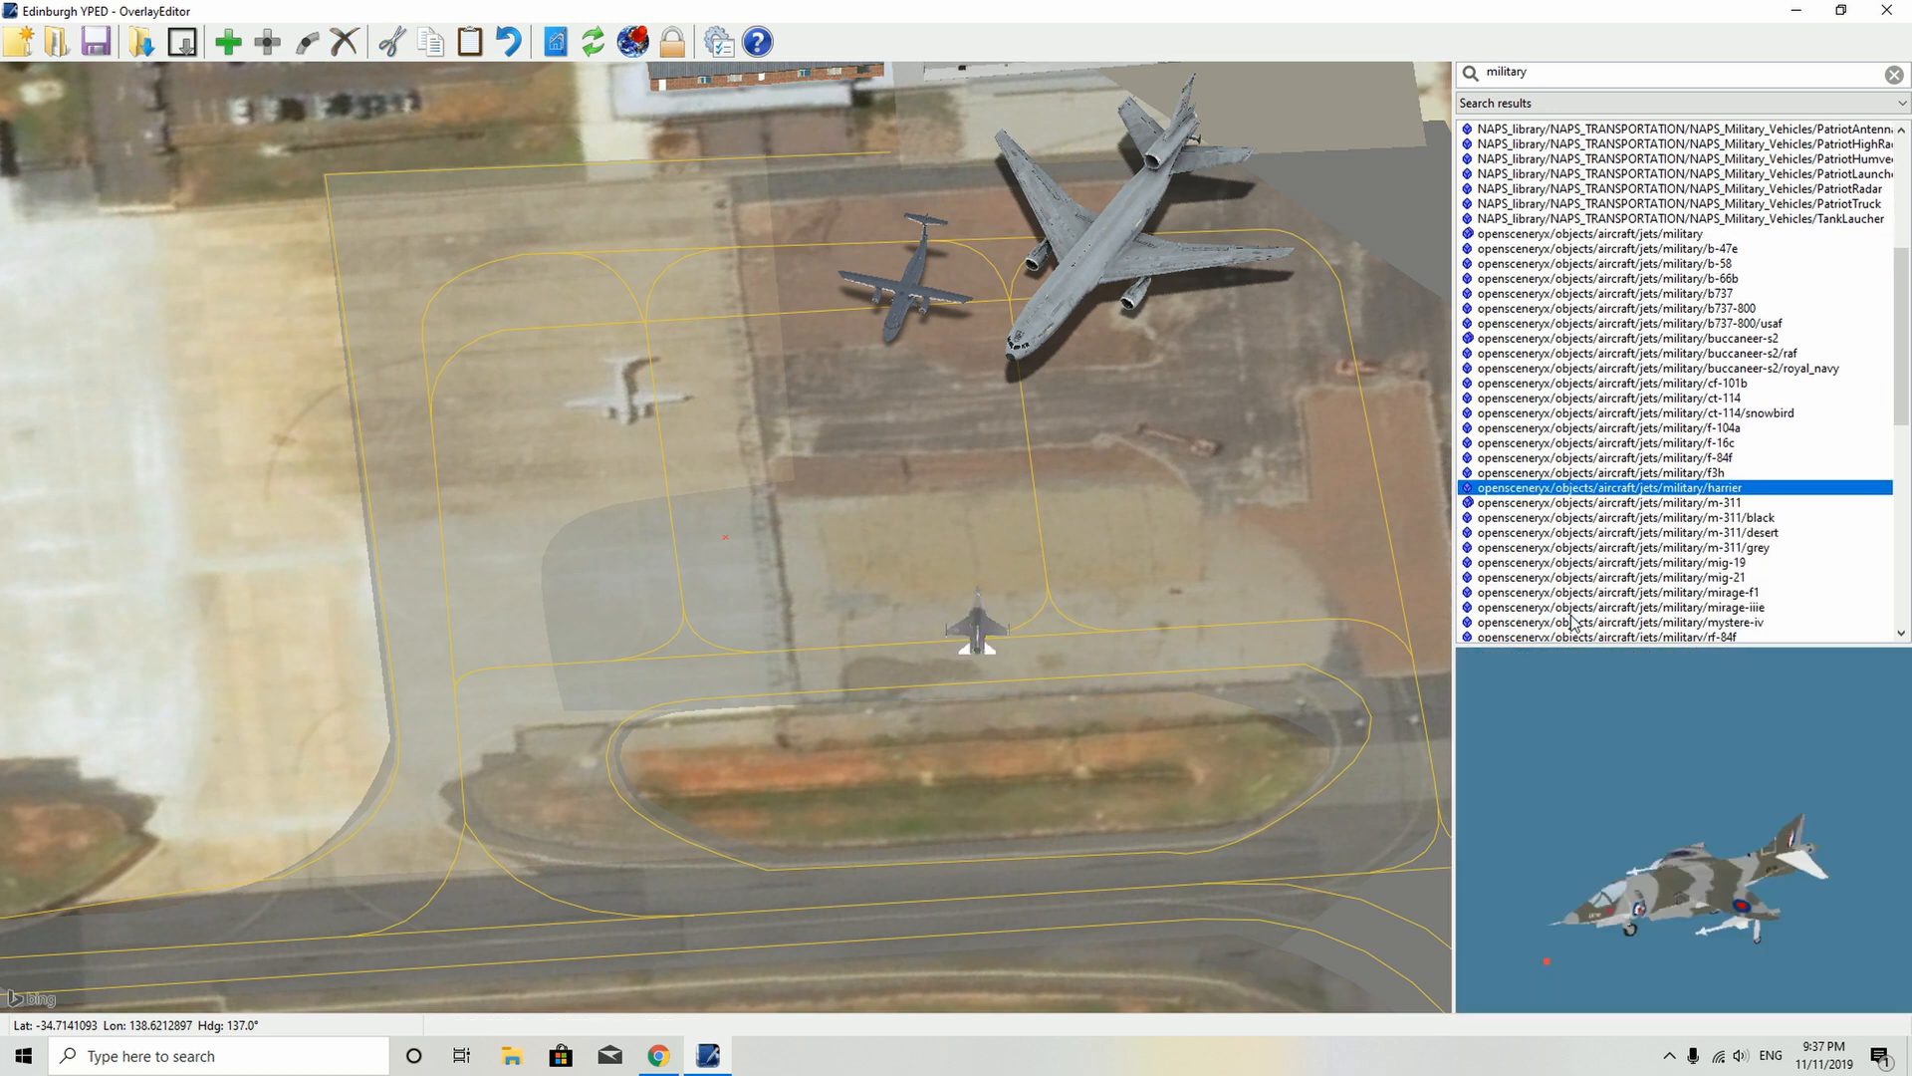
click(1596, 549)
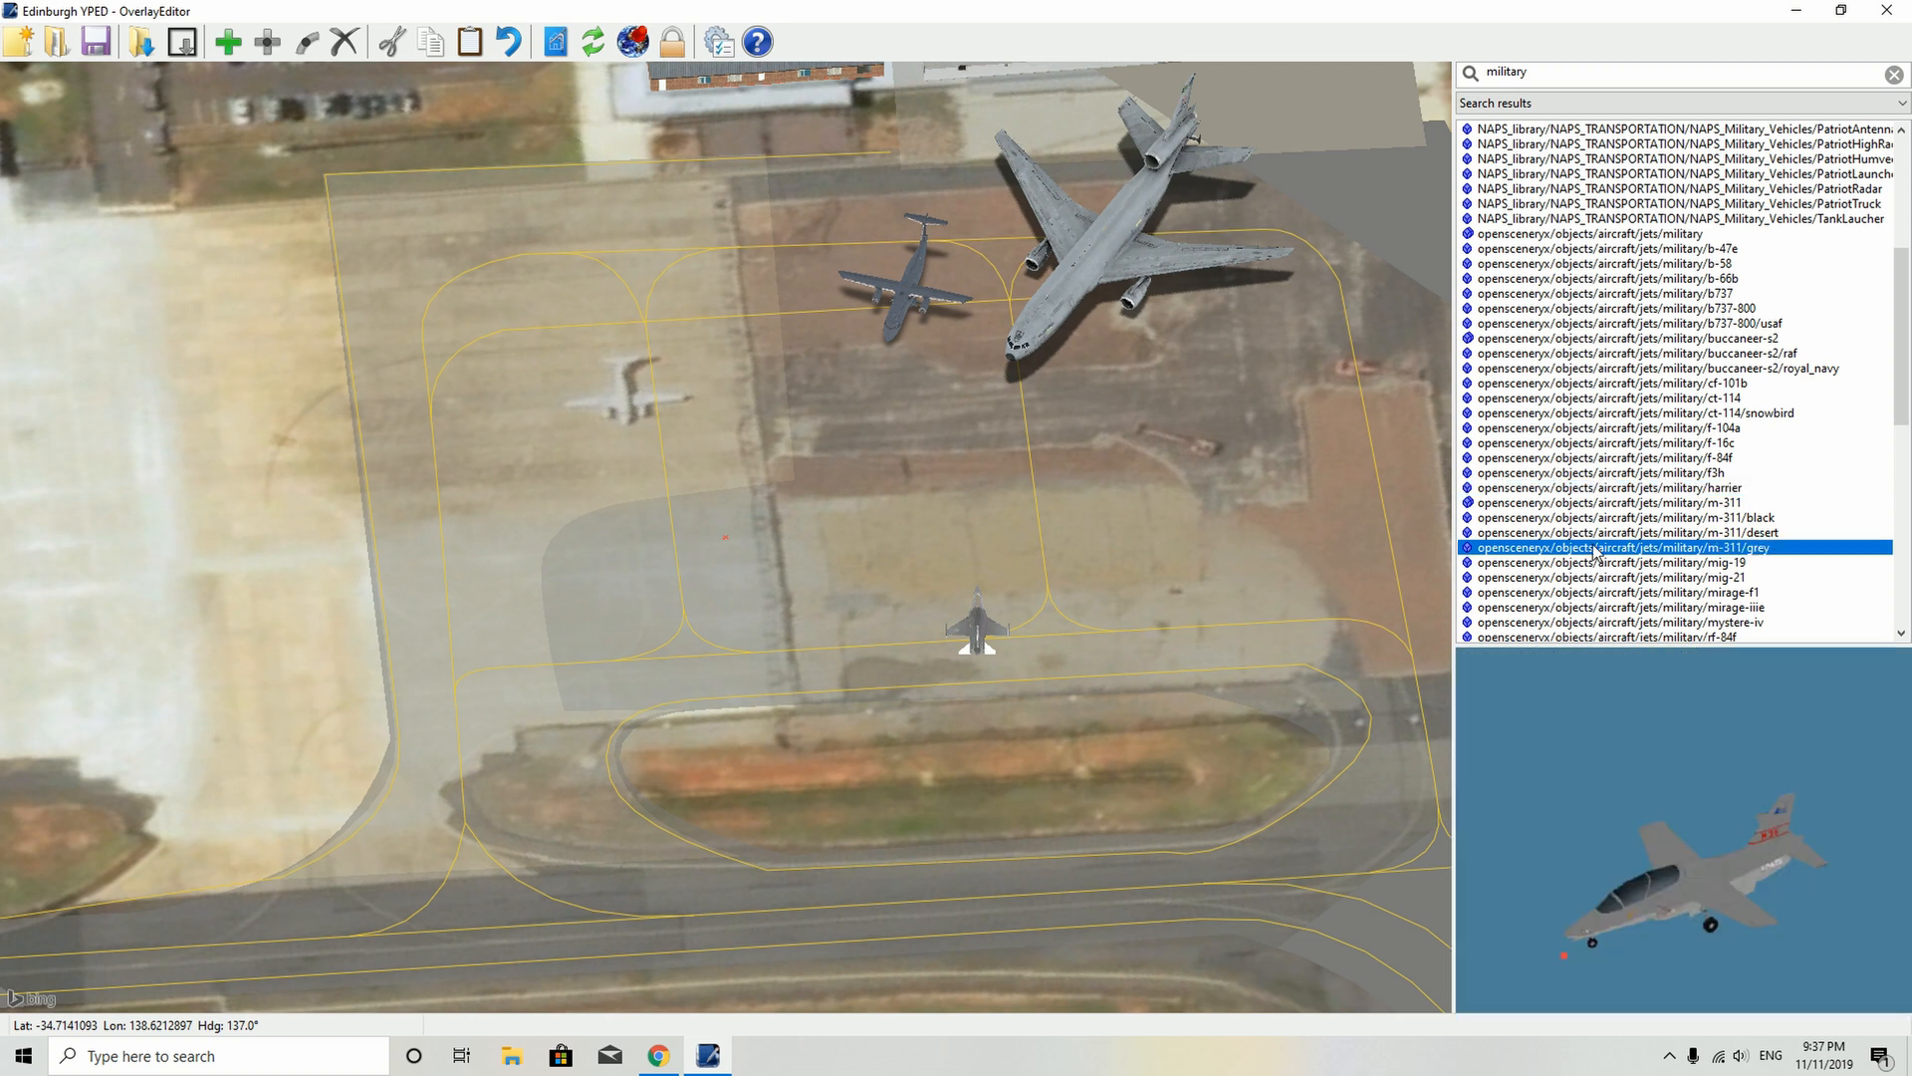
click(1590, 534)
scroll(1603, 601, down, 4)
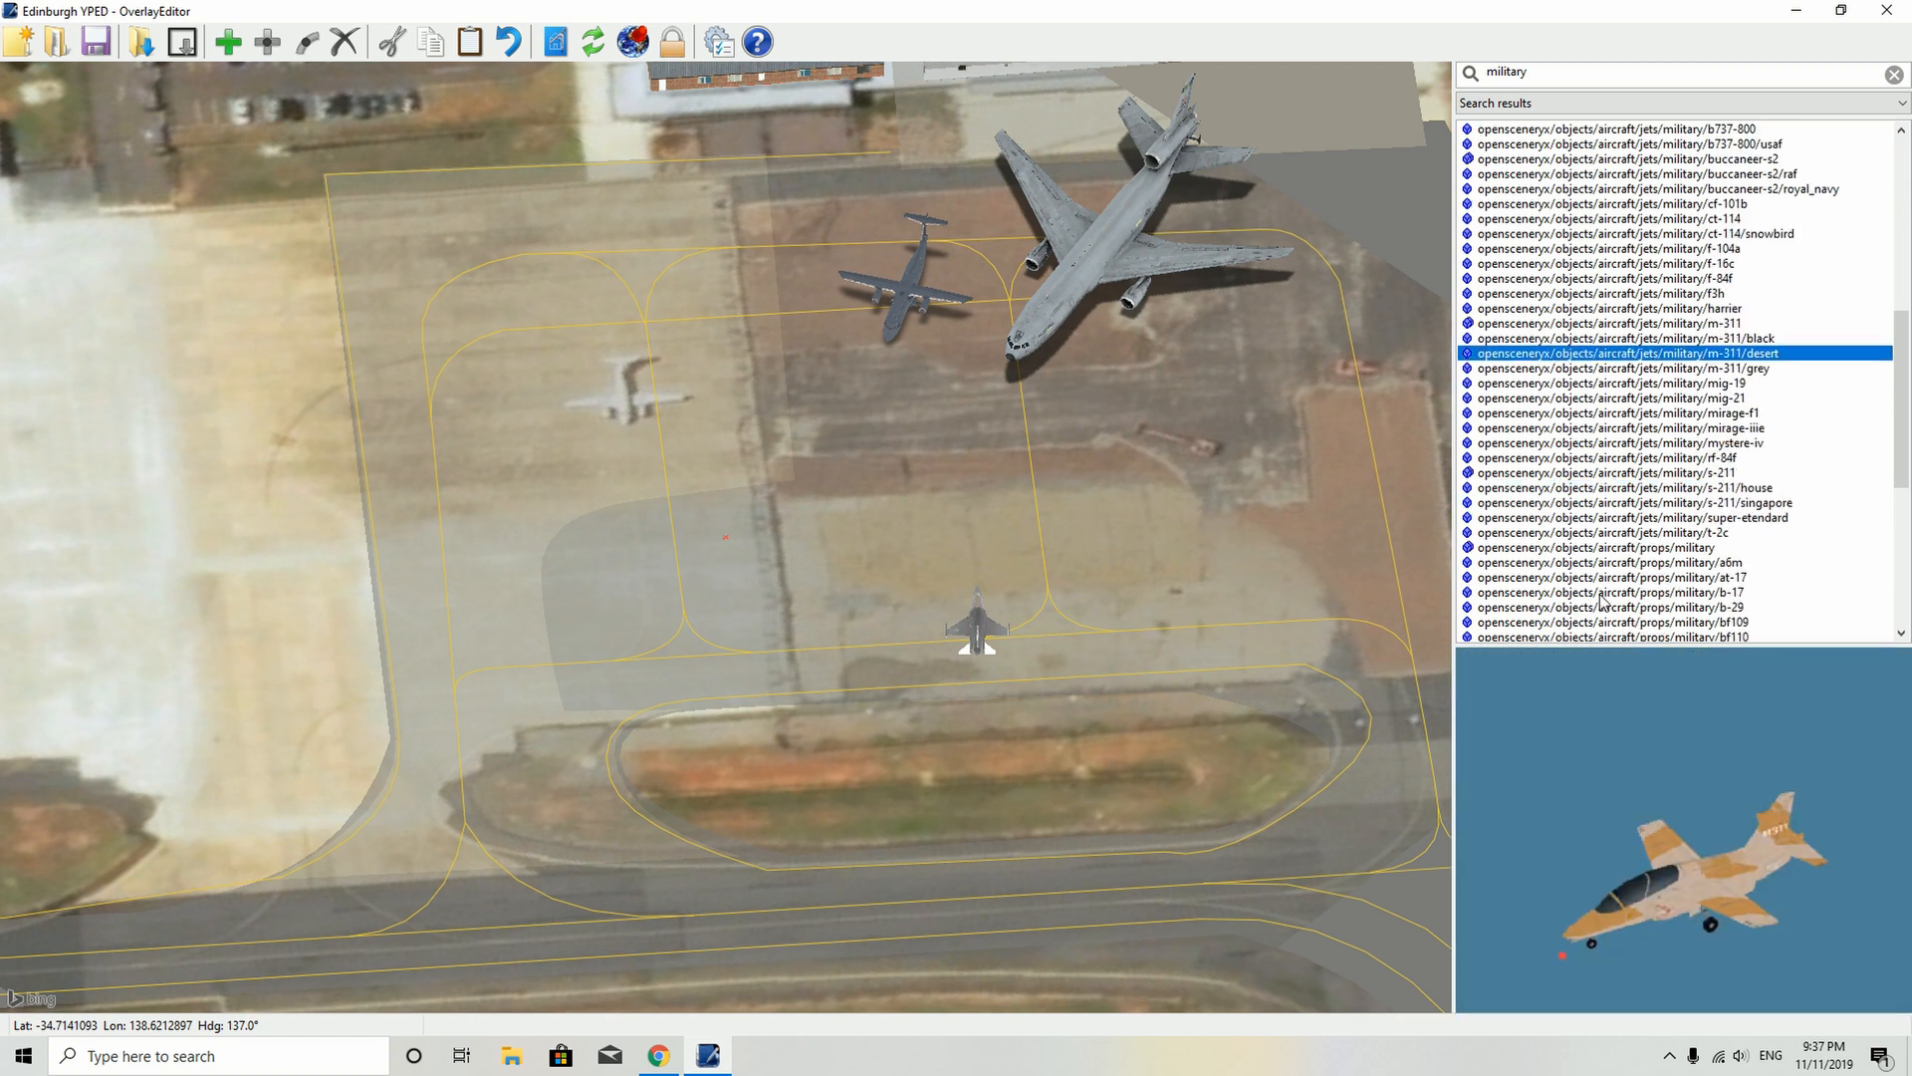
click(1602, 595)
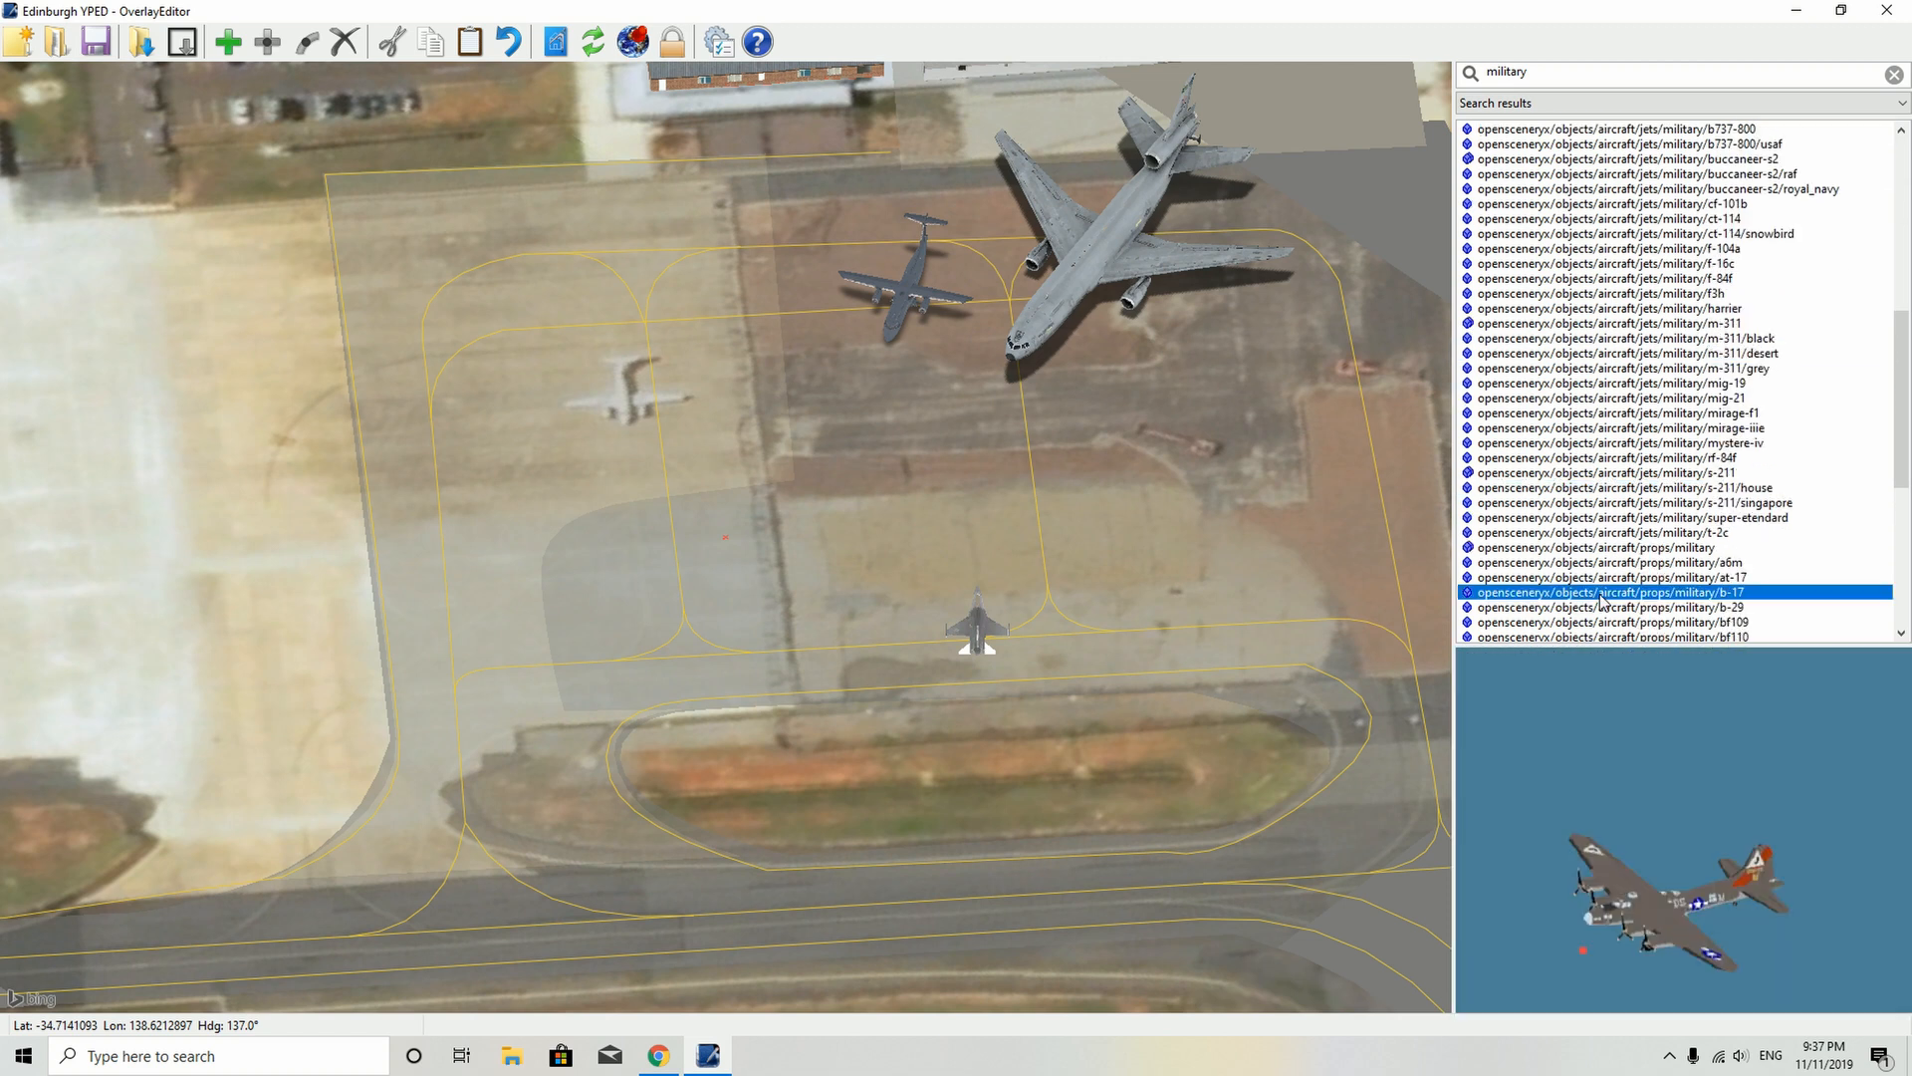
scroll(1601, 598, down, 3)
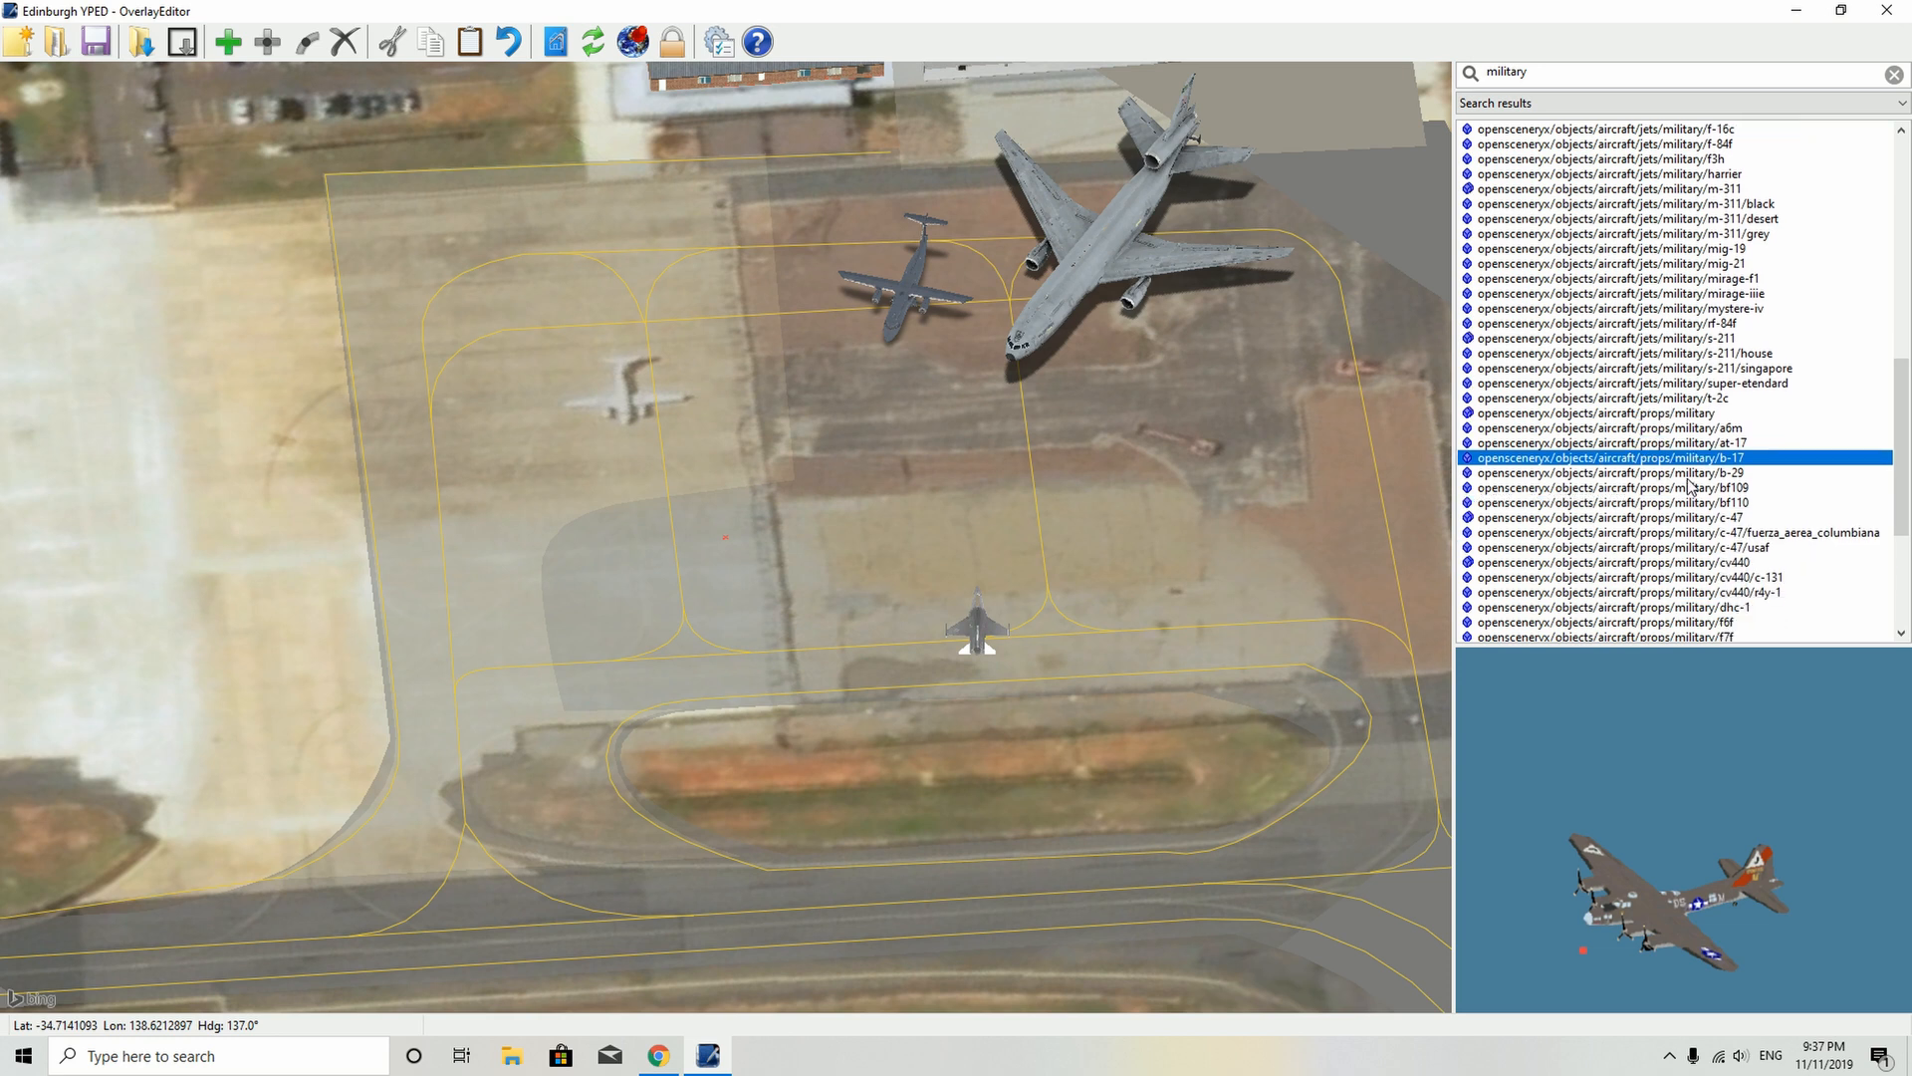
click(1690, 475)
click(1670, 444)
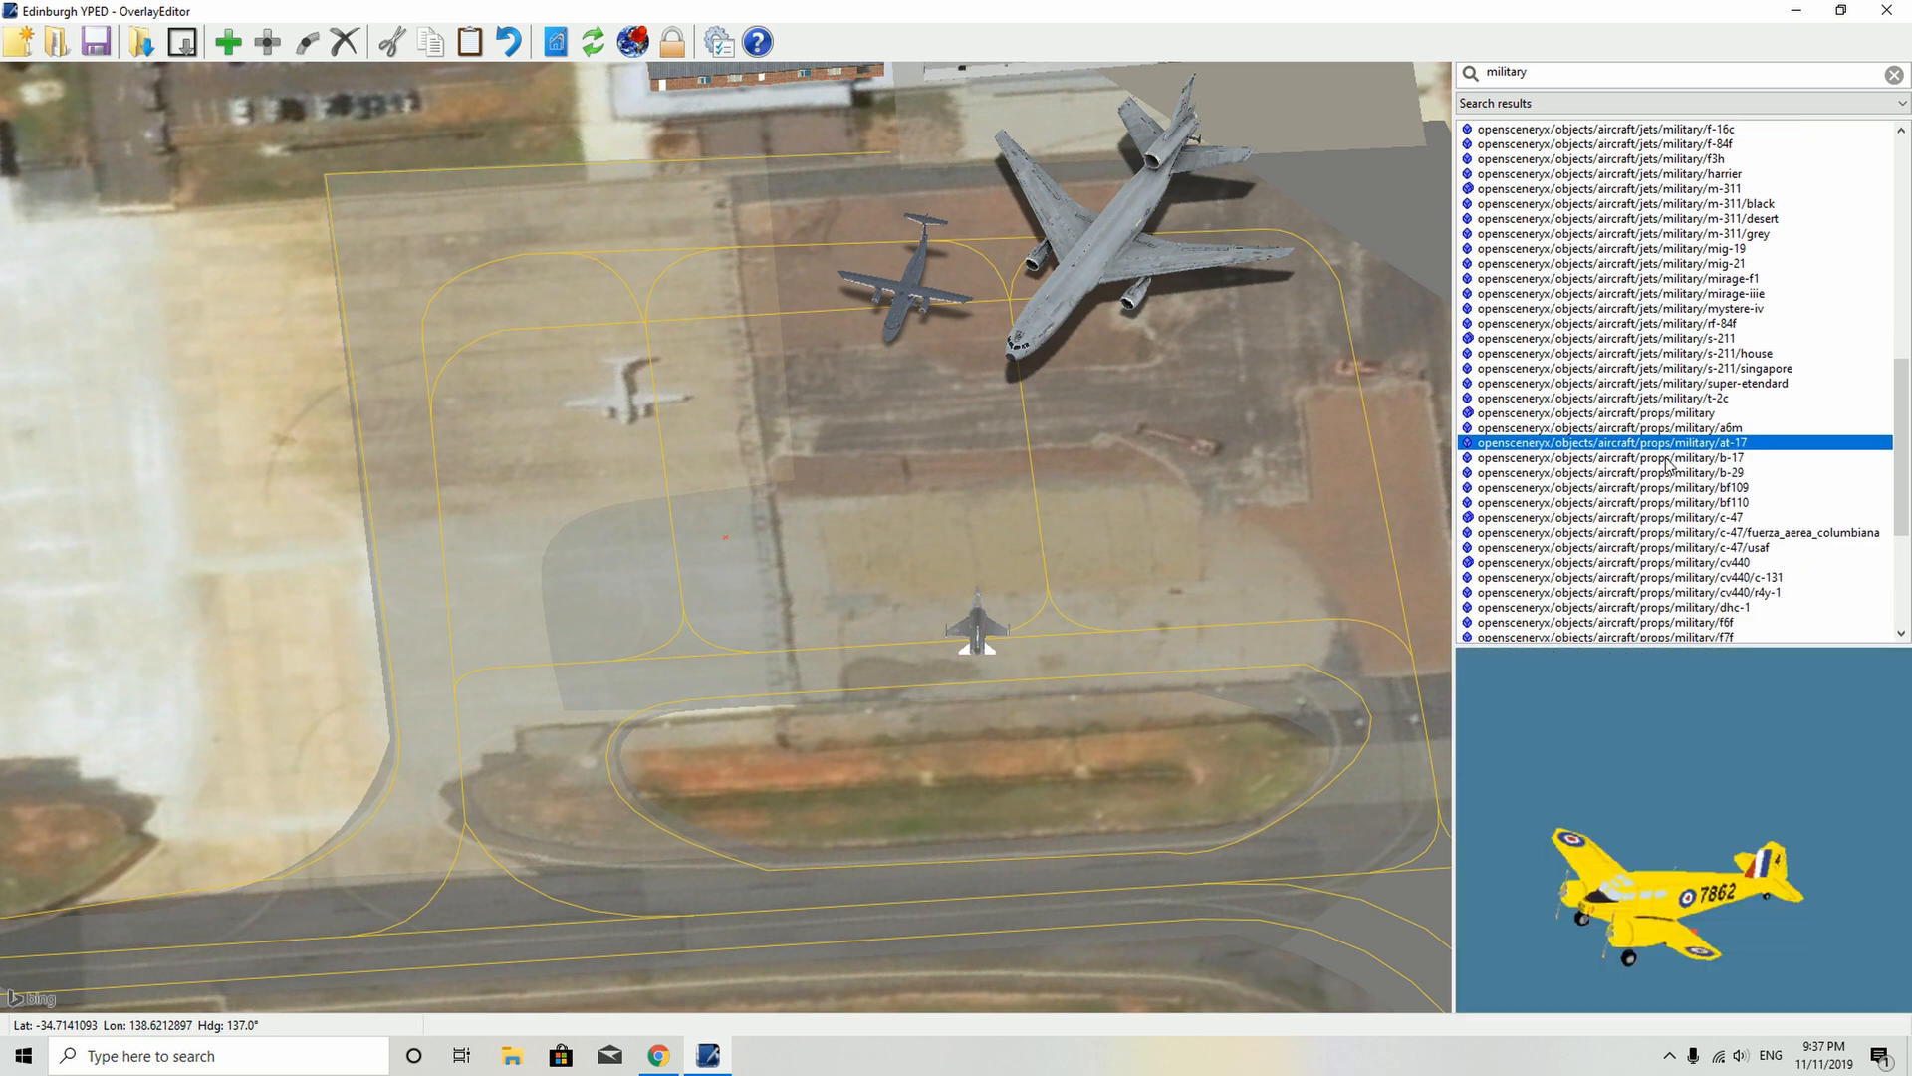
click(1668, 459)
click(1661, 445)
- Add opensceneryx/objects/aircraft/props/military/a6m to the apron west of the parked f-16c and rotate it to heading 224°
click(1660, 431)
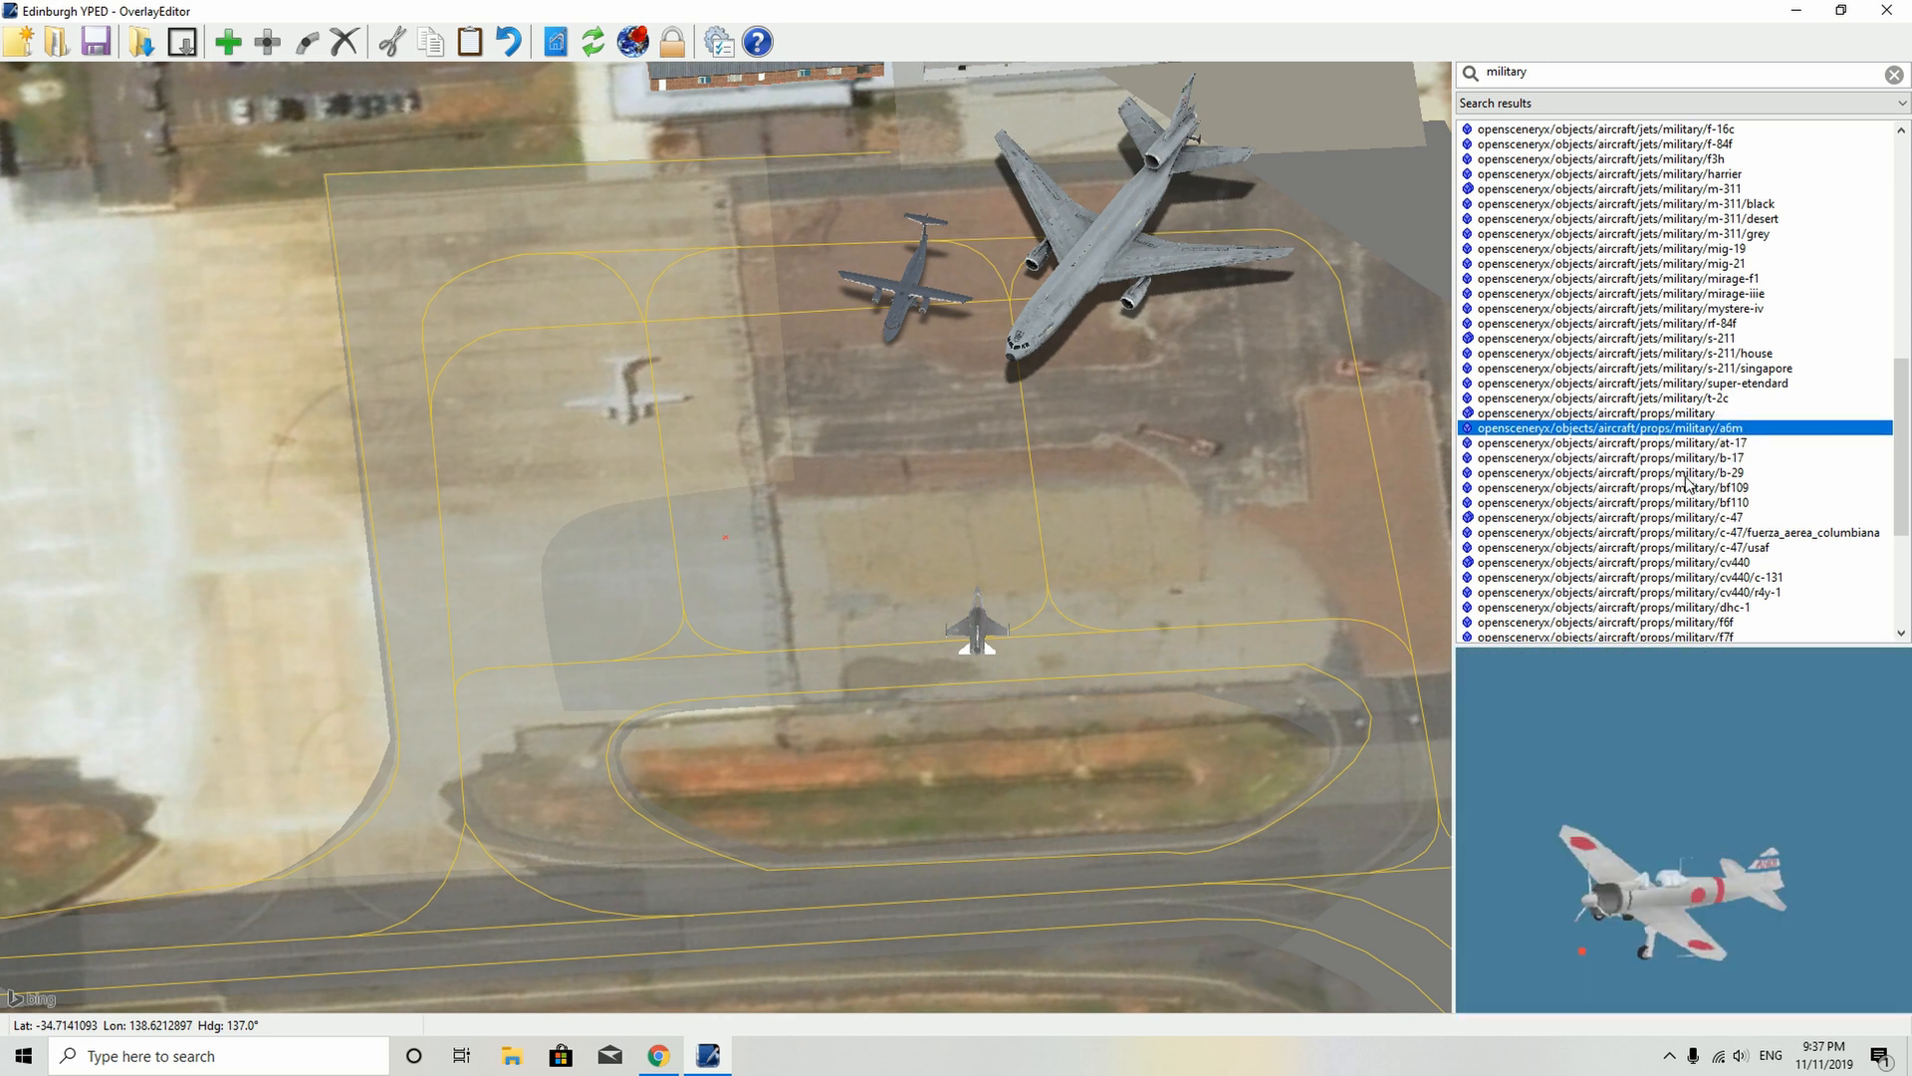
key(Left)
key(Left)
key(Left)
key(Left)
key(Left)
key(Left)
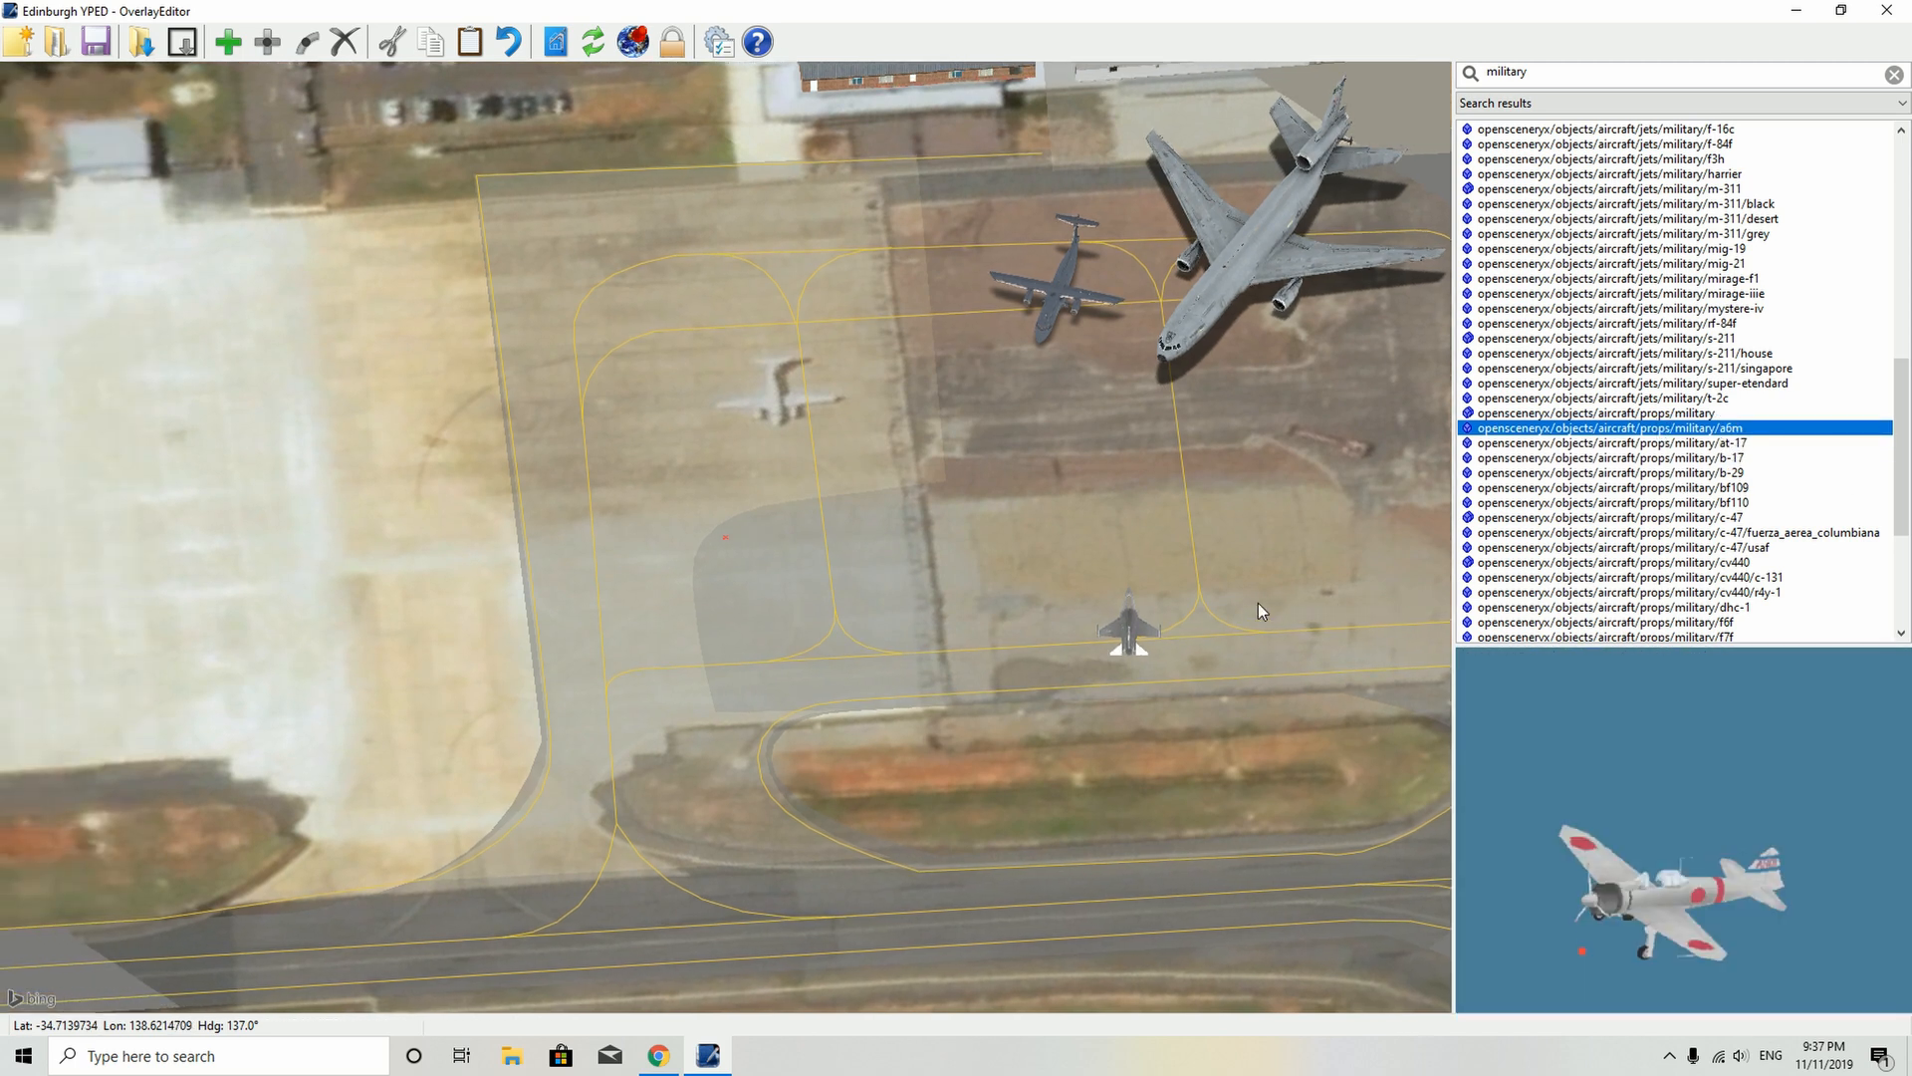
click(227, 43)
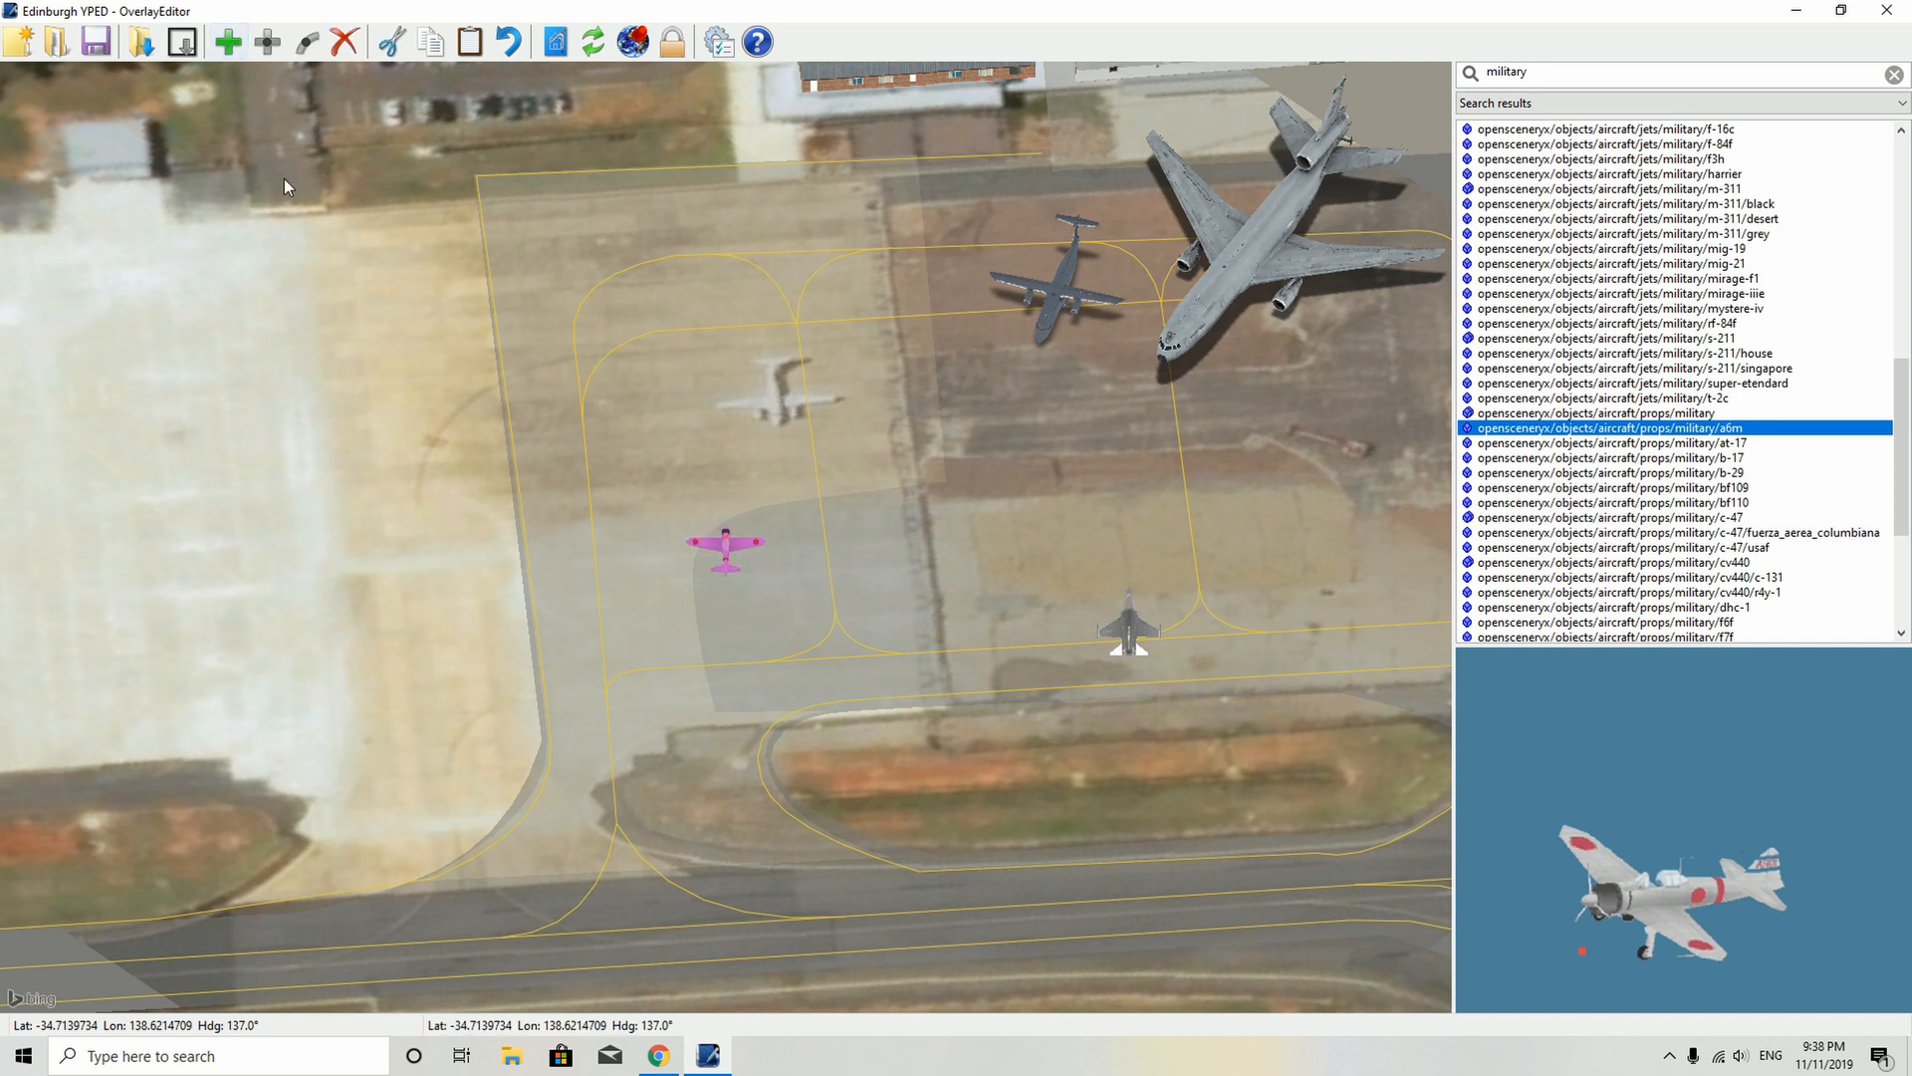
key(e)
key(e)
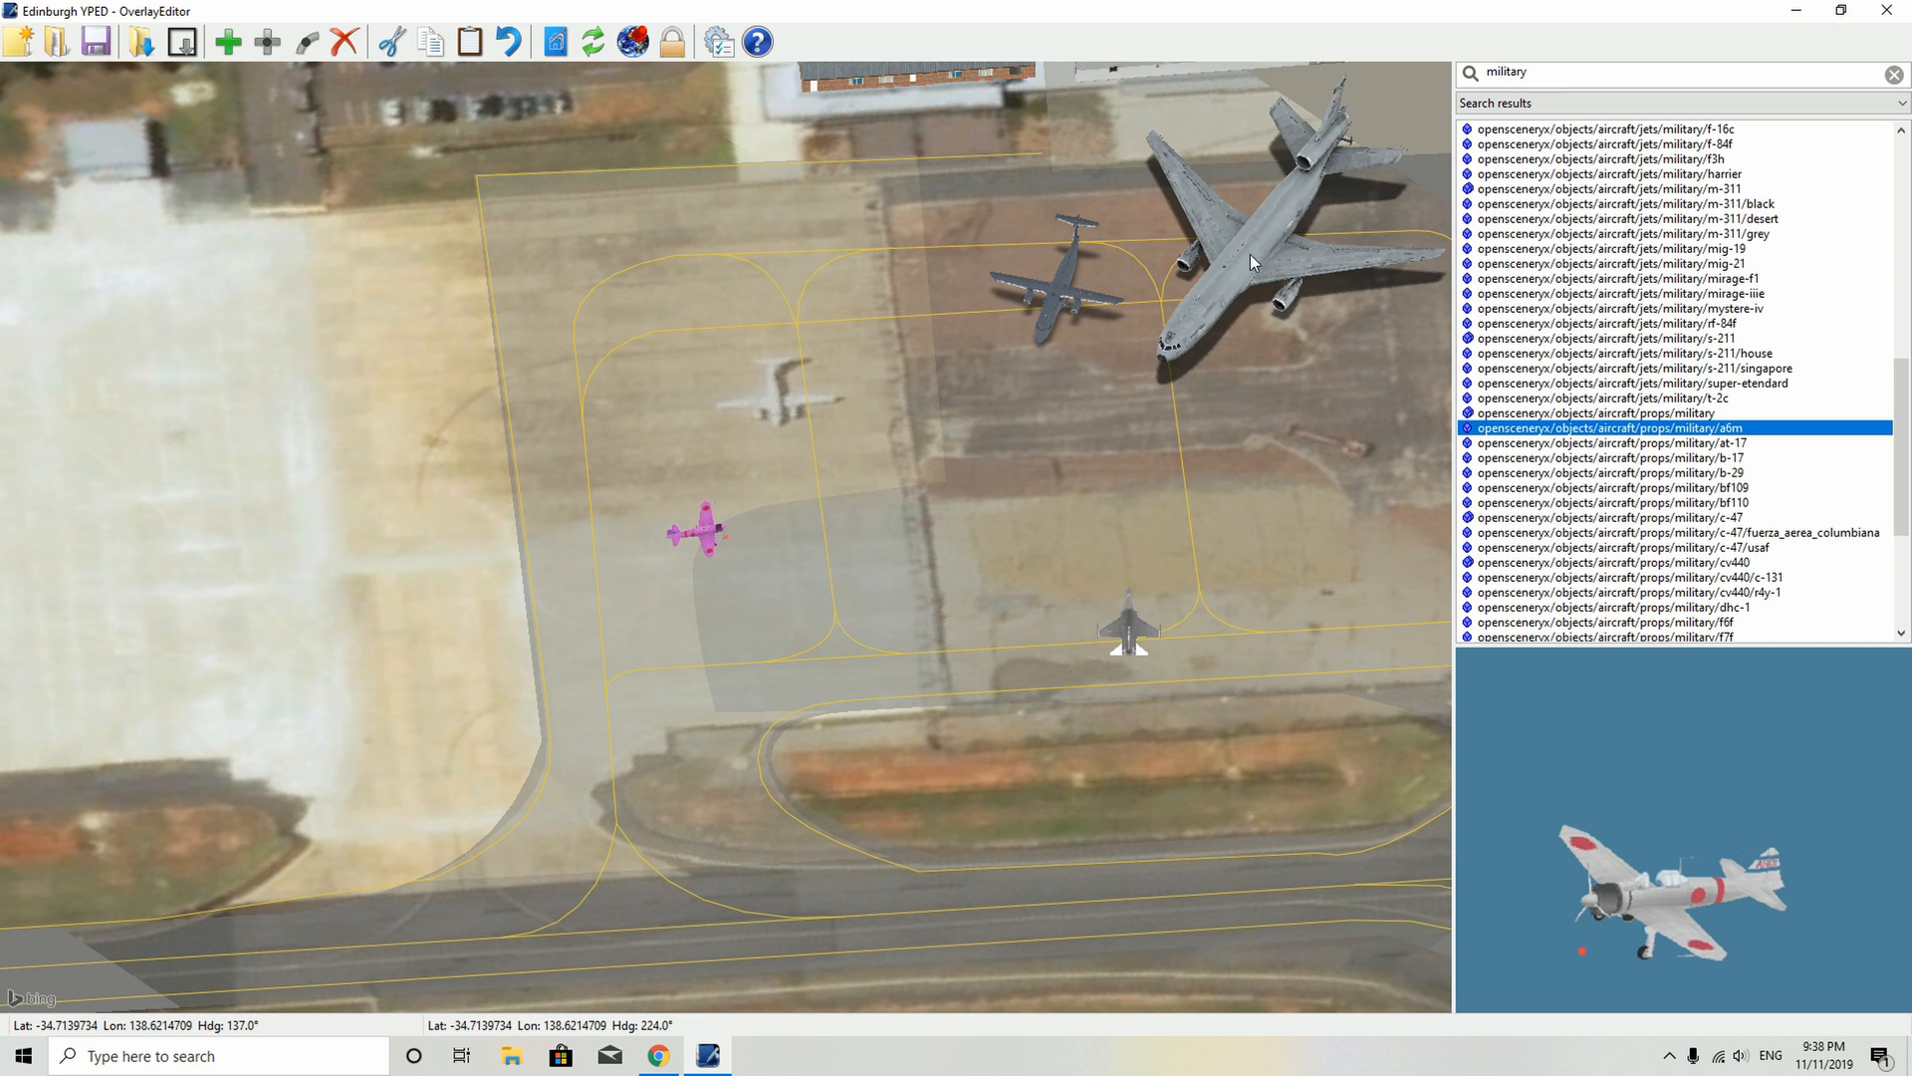
- Add the props/military/b-29 model, rotate it to heading 247° and move it to the apron's upper-left corner above the a6m
click(1600, 473)
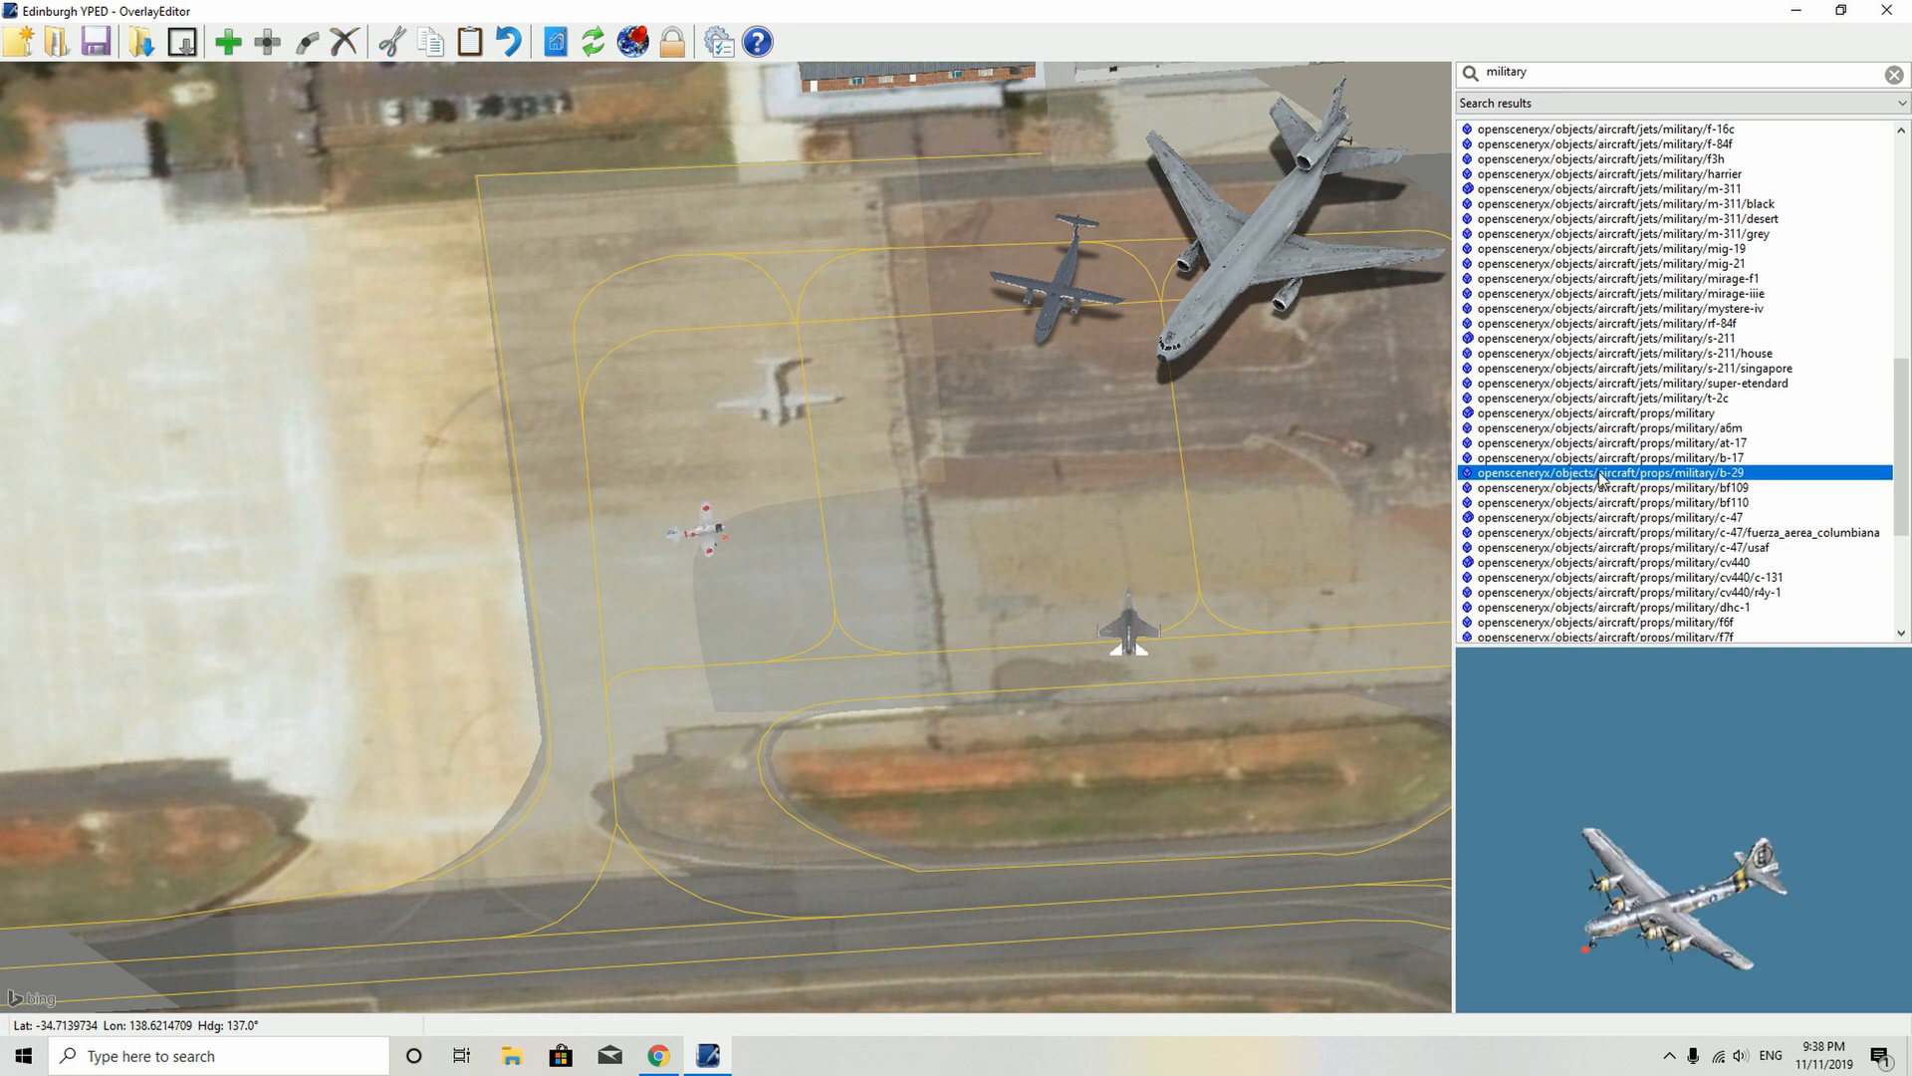
click(231, 42)
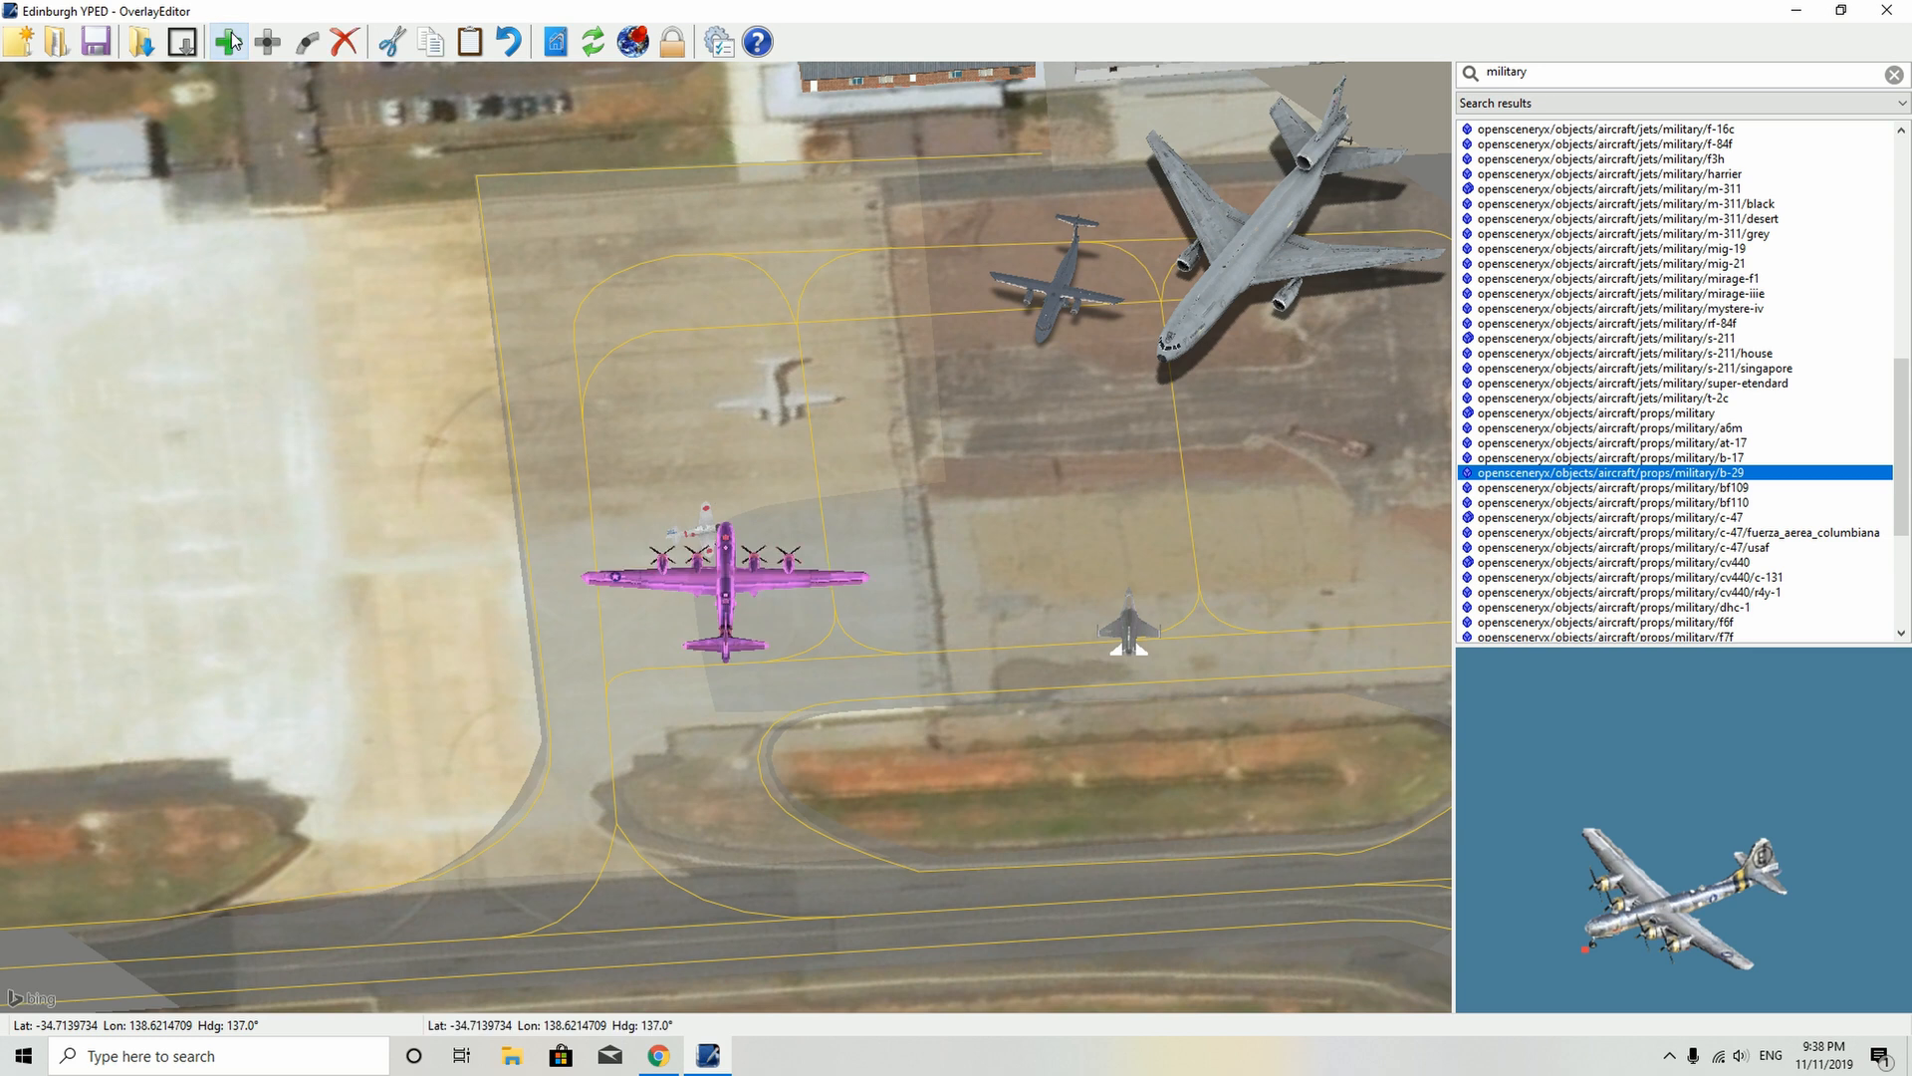
key(e)
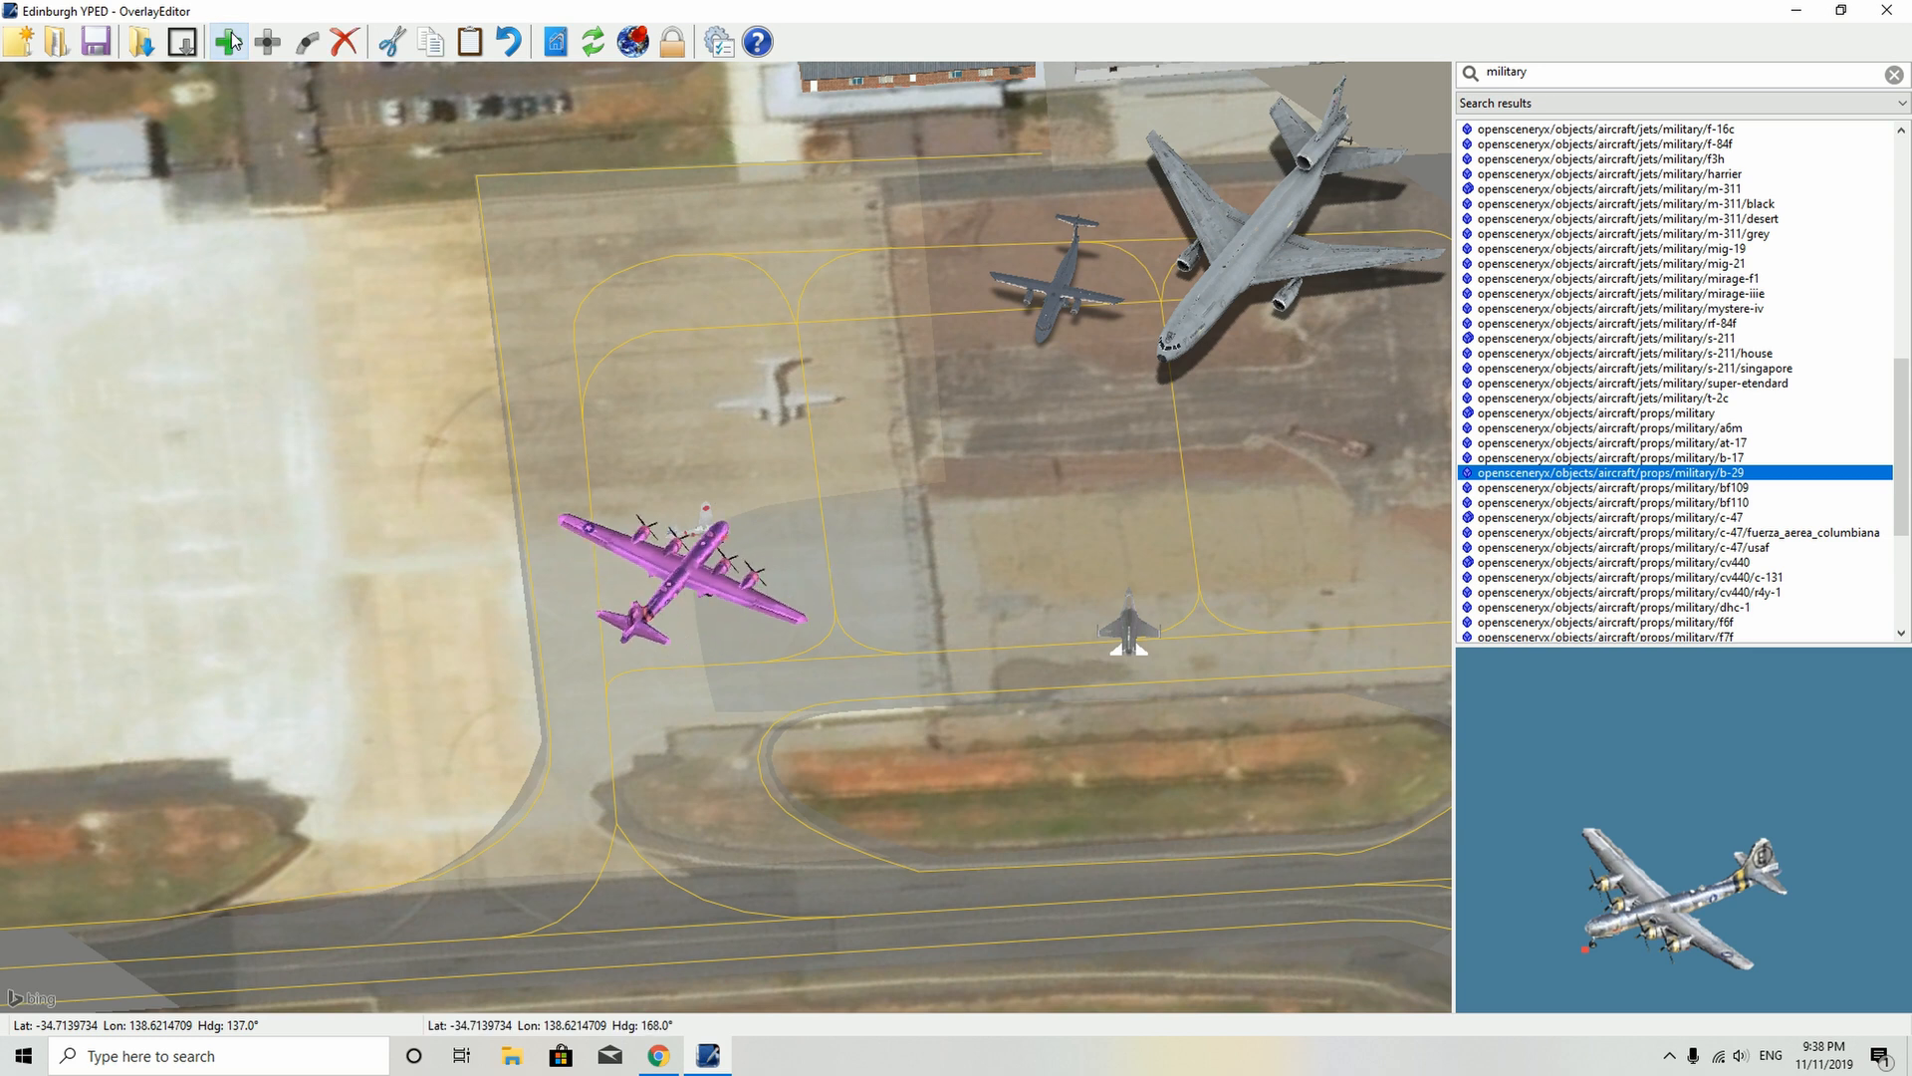
key(e)
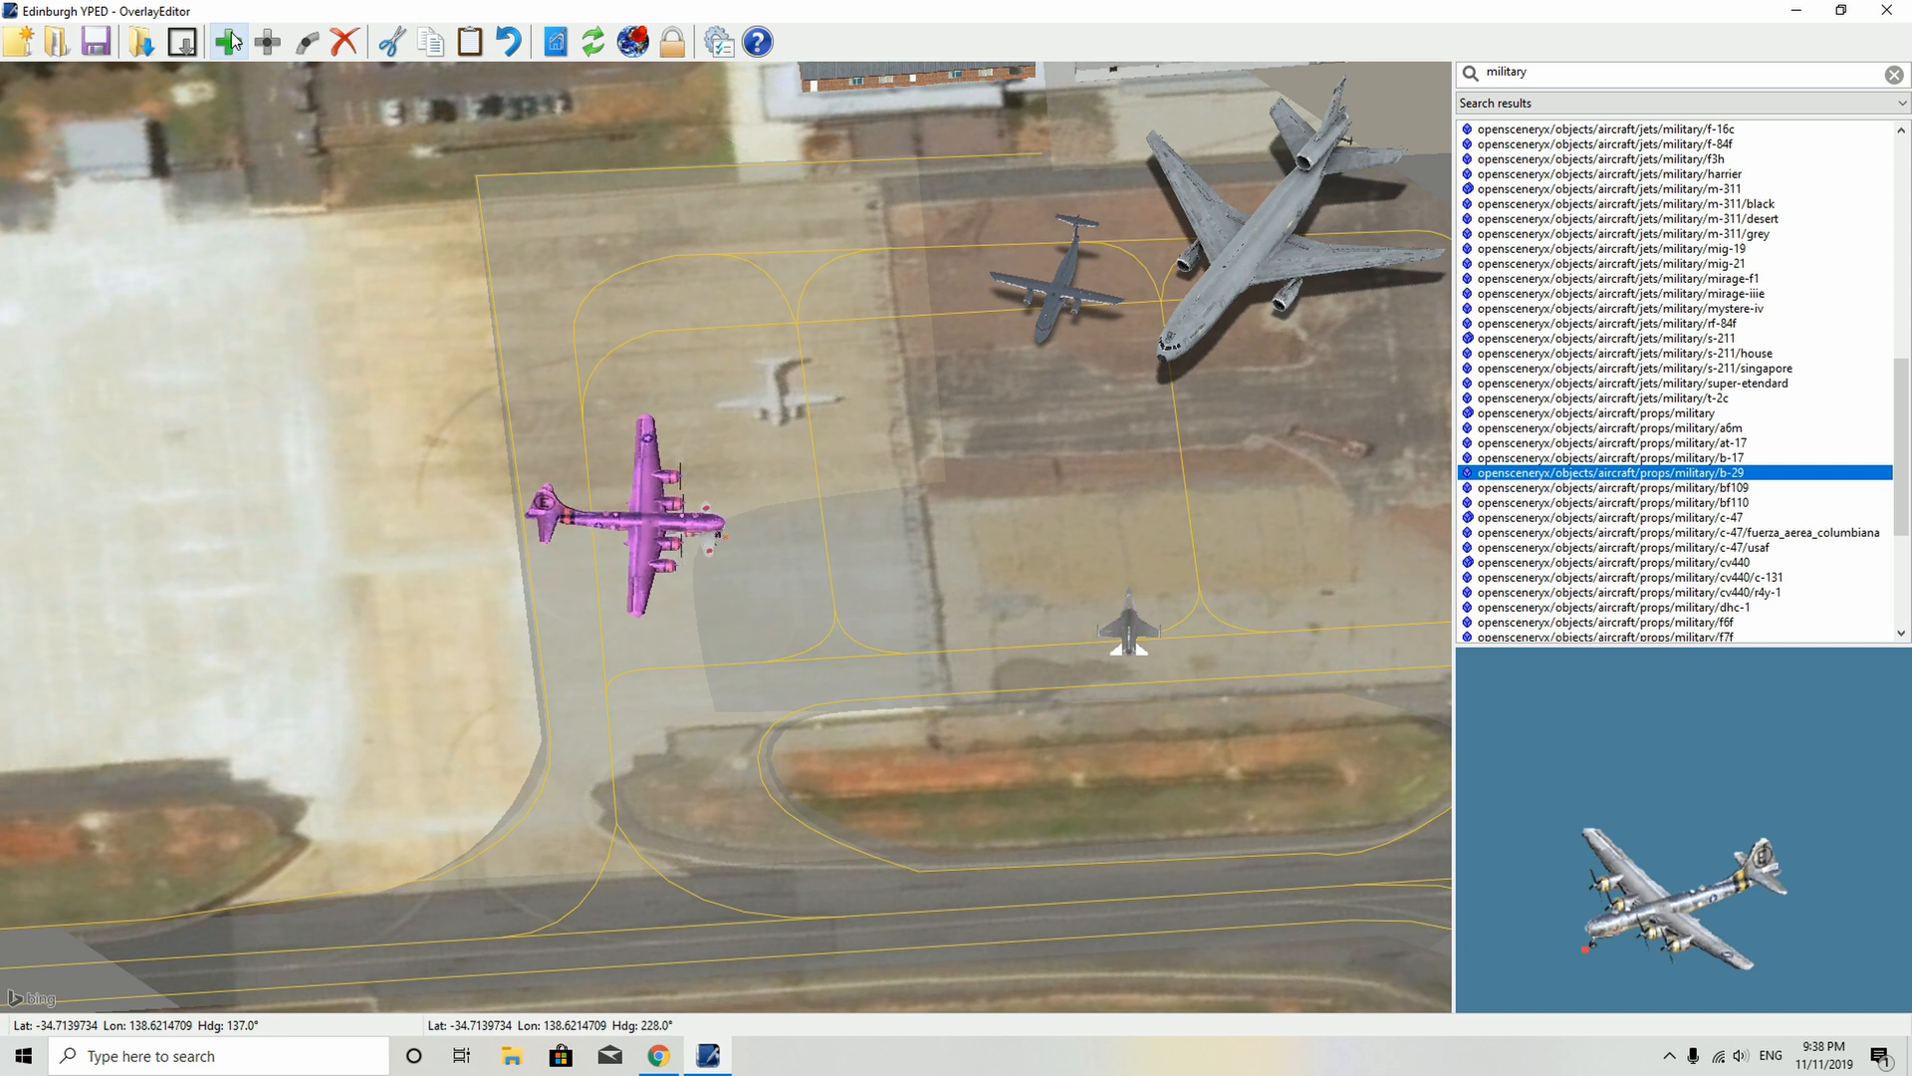
key(e)
key(w)
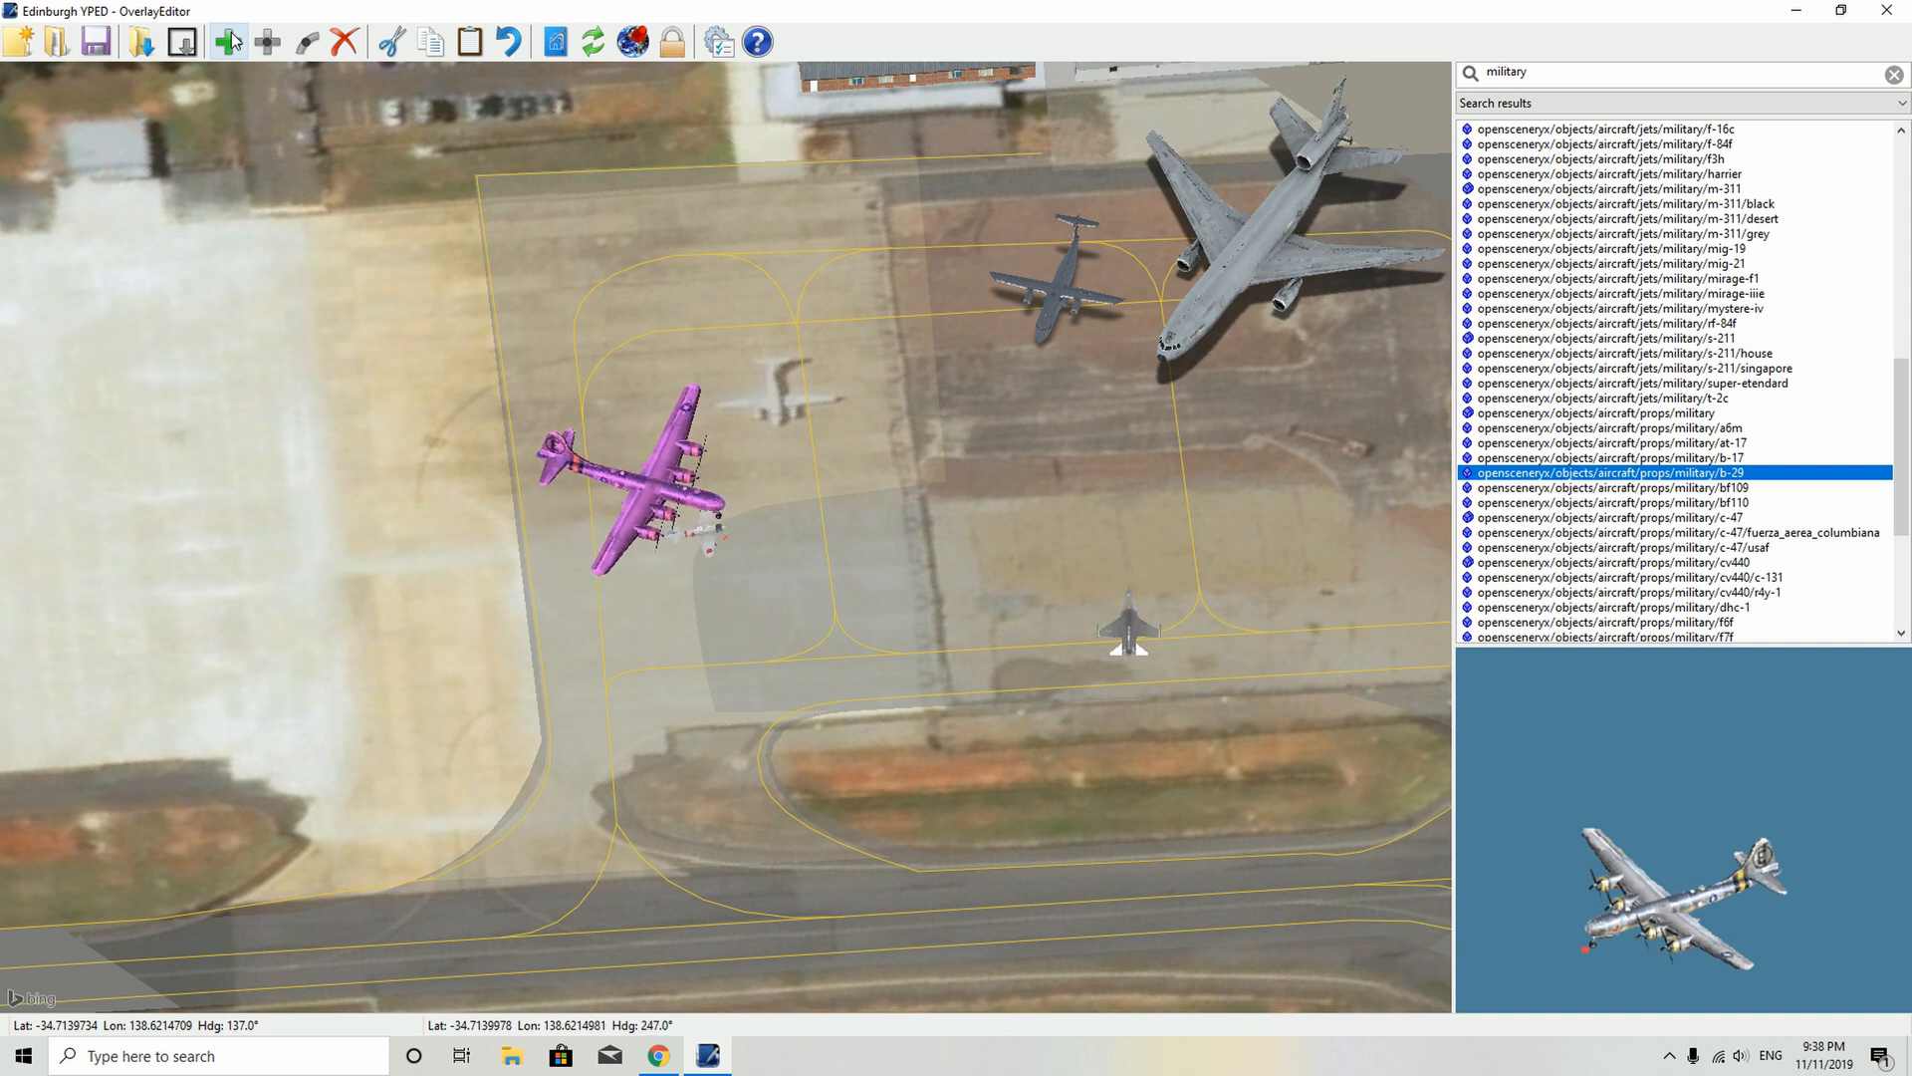
key(w)
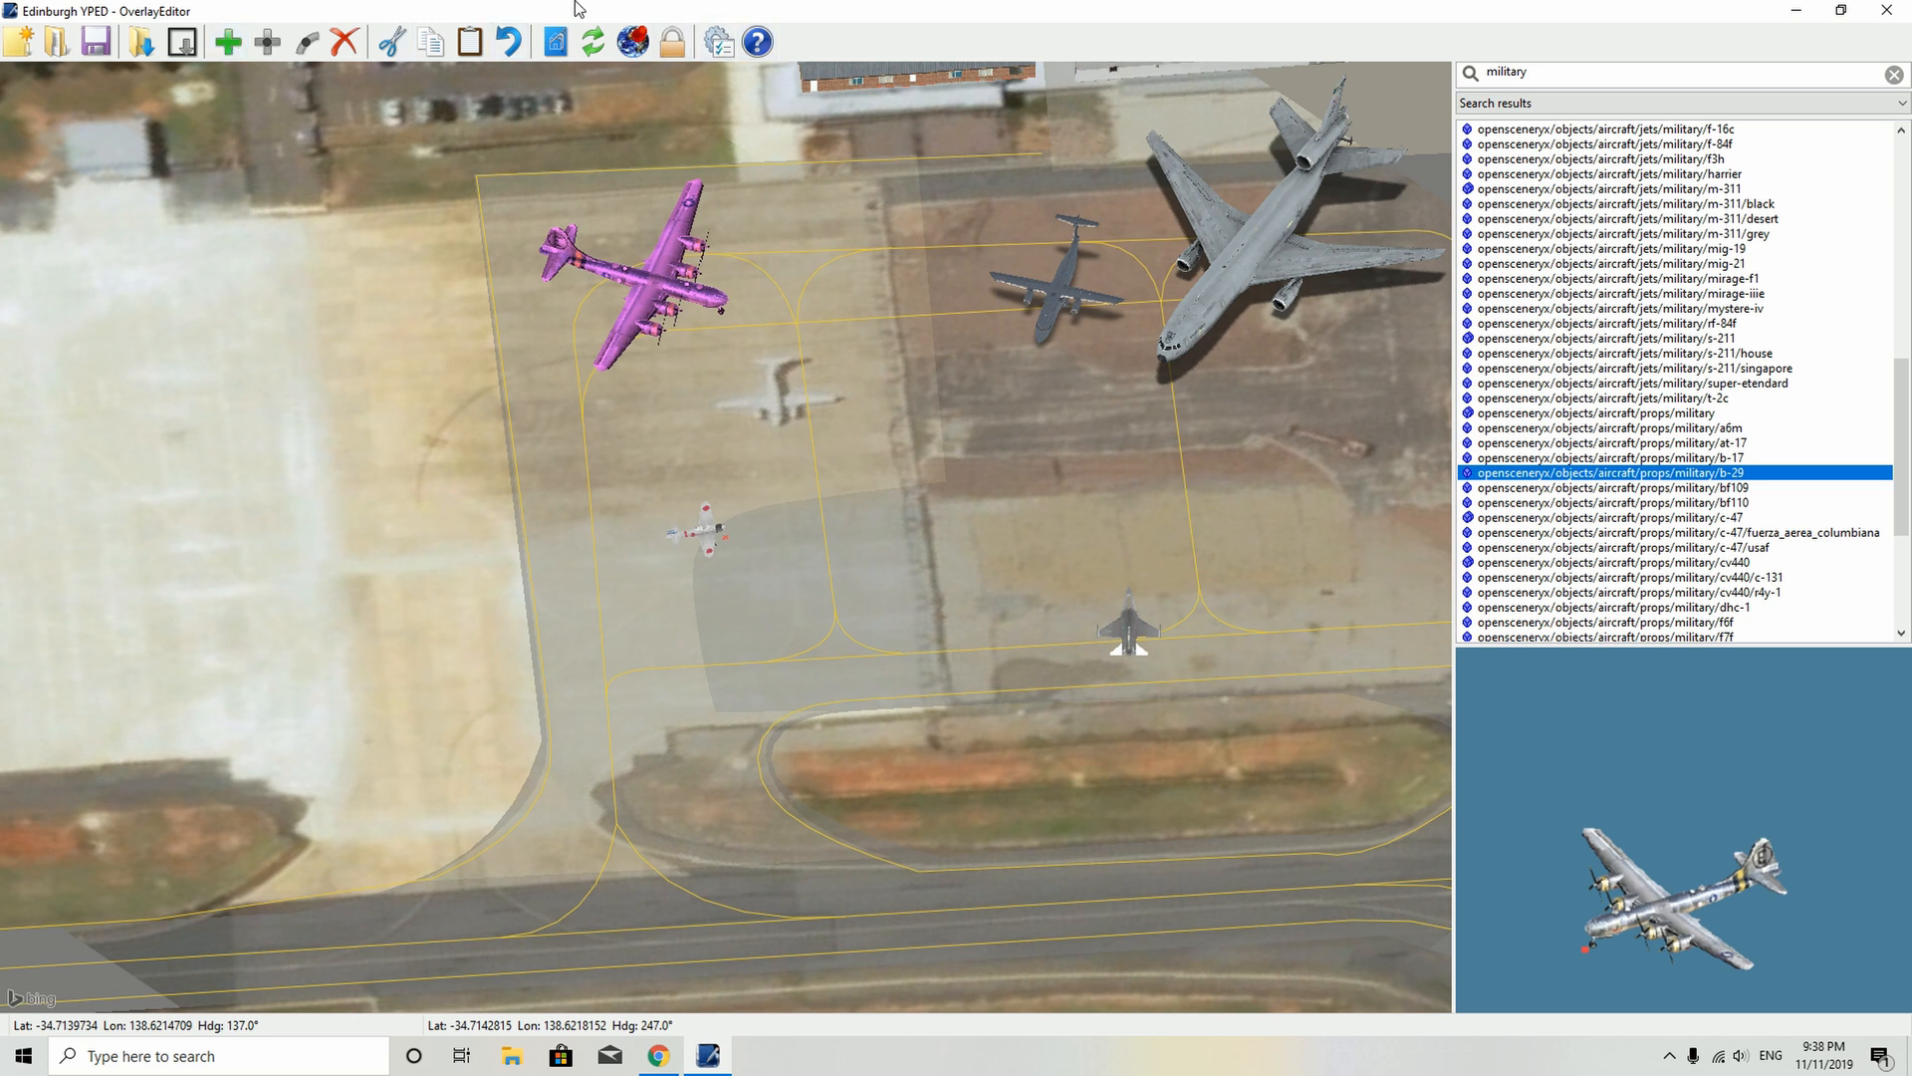
- Add the c-47/fuerza_aerea_columbiana aircraft and place it on the apron between the a6m and the f-16c
click(1695, 534)
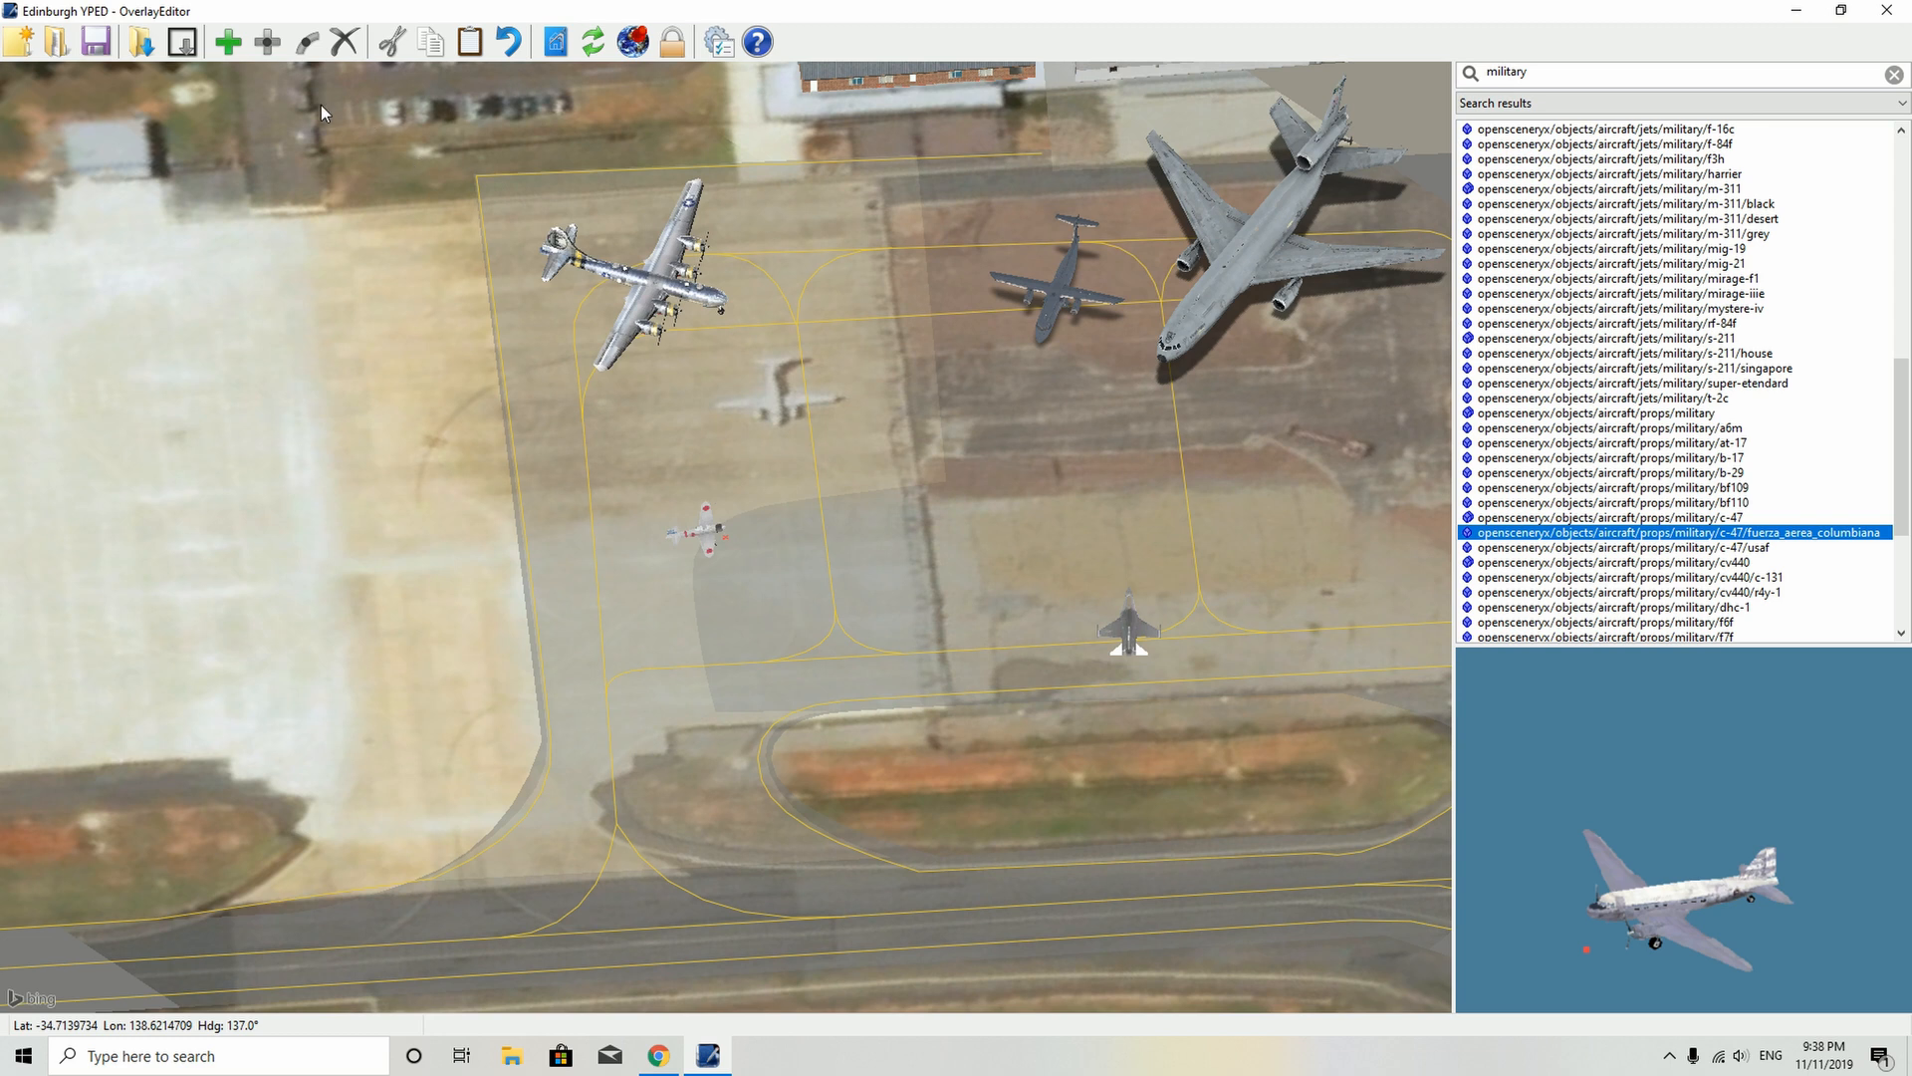
click(228, 42)
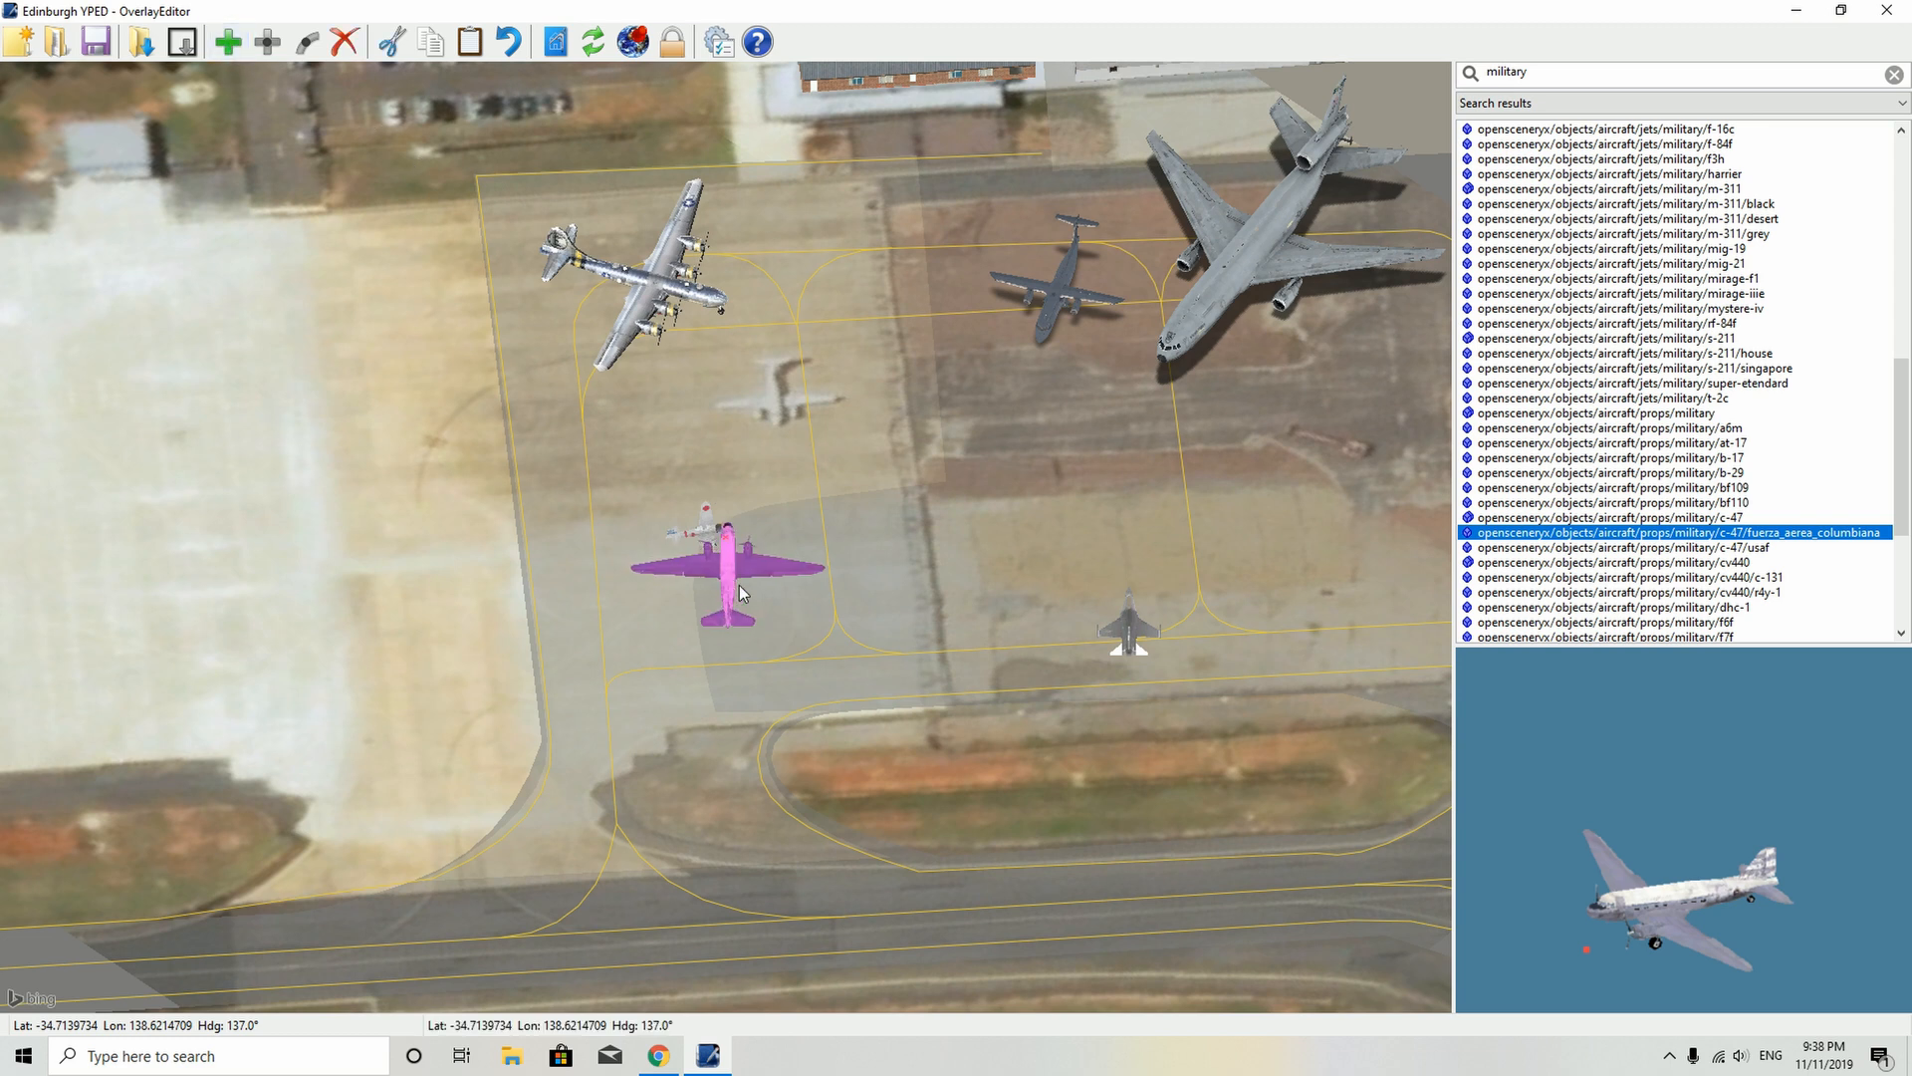
drag(726, 575, 835, 644)
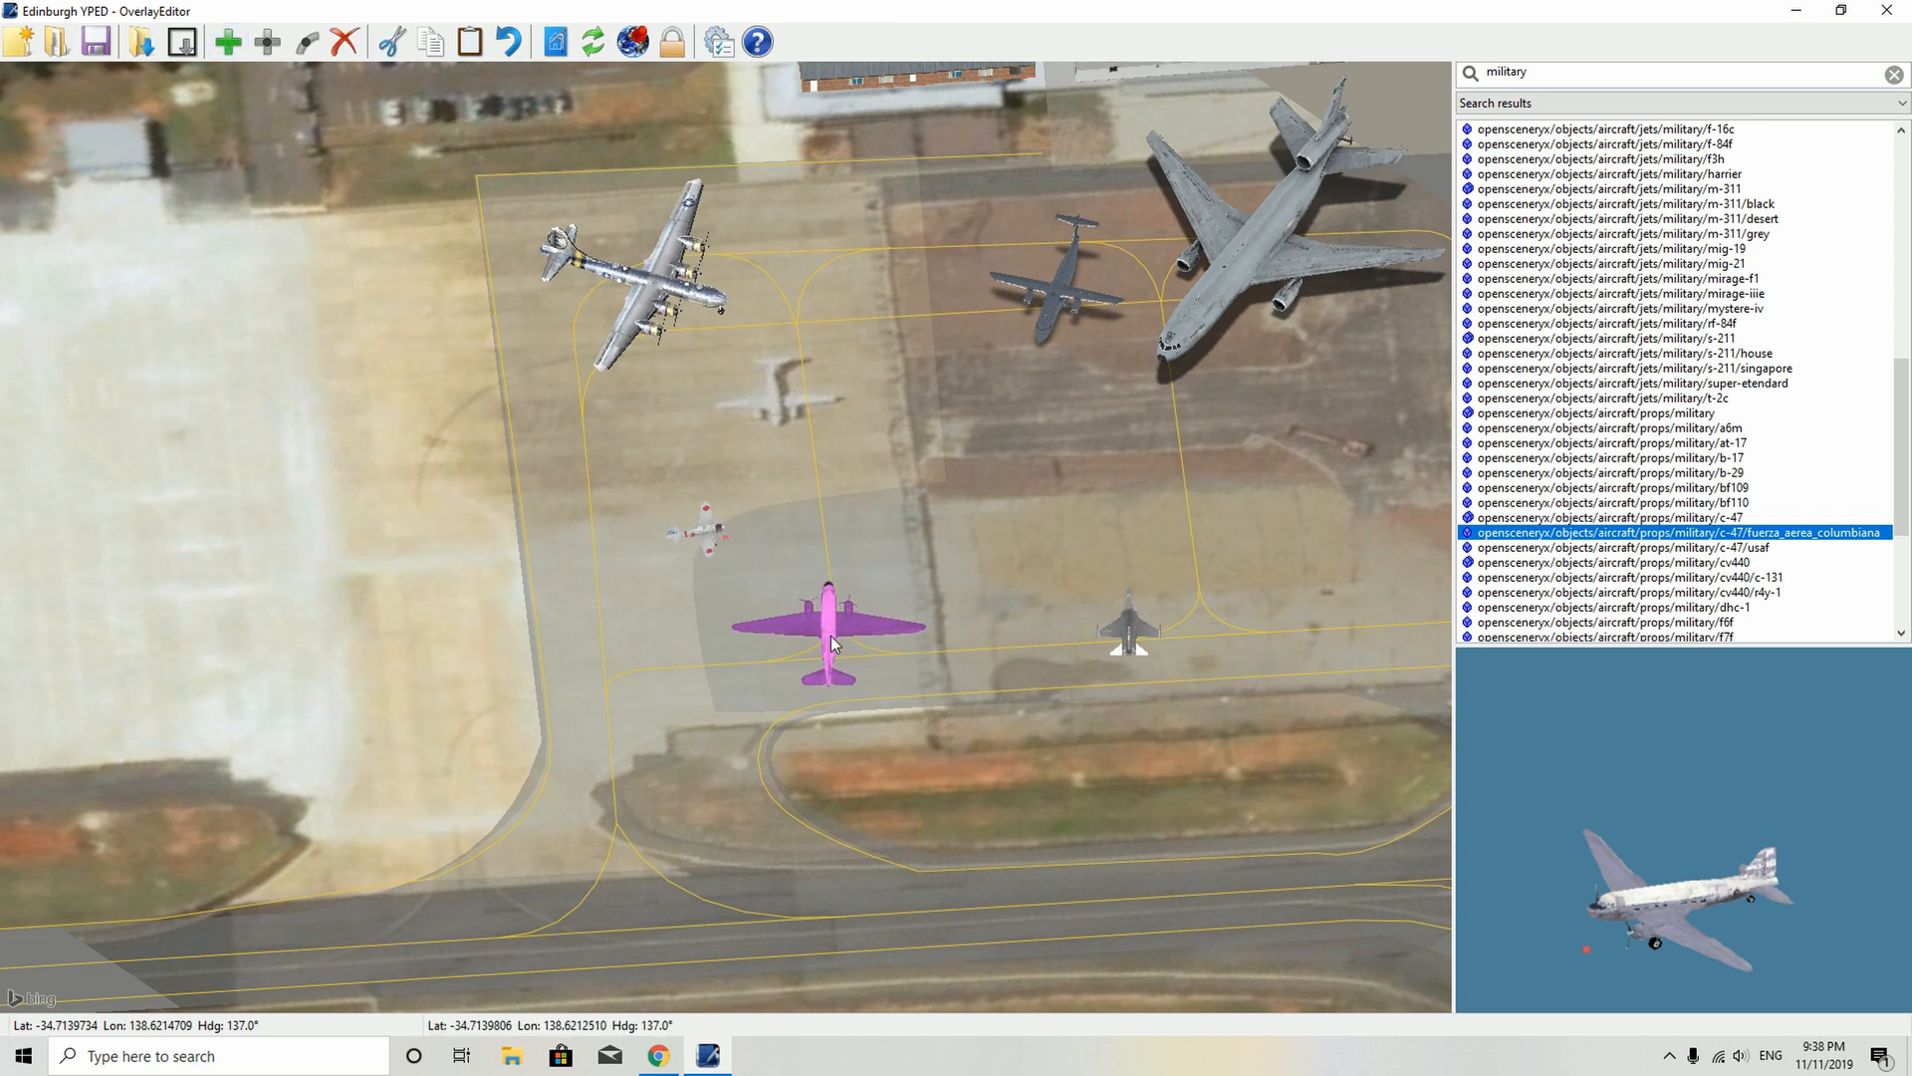
- Add the props/military/p-51 model on the west edge of the taxiway south of the grandstand, turned to face across the taxiway
click(1627, 578)
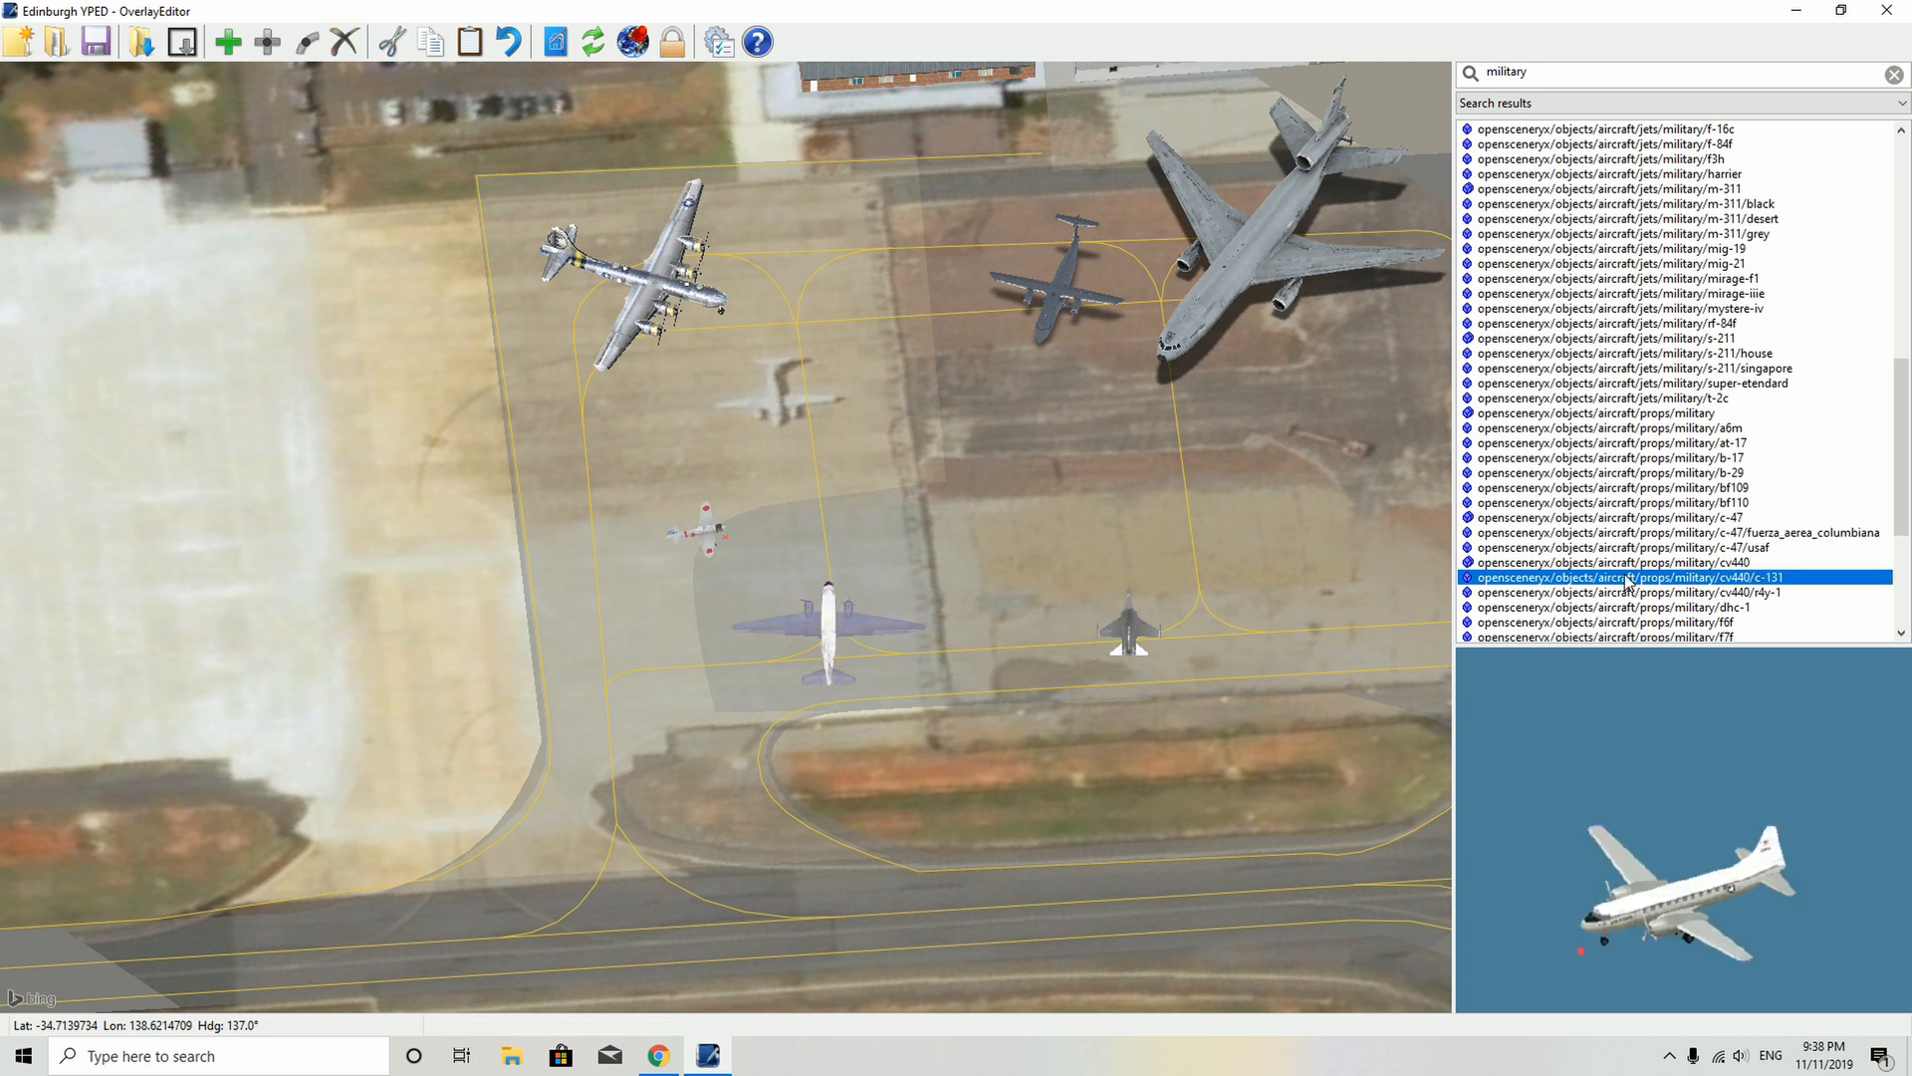
scroll(1626, 581, down, 4)
click(1628, 577)
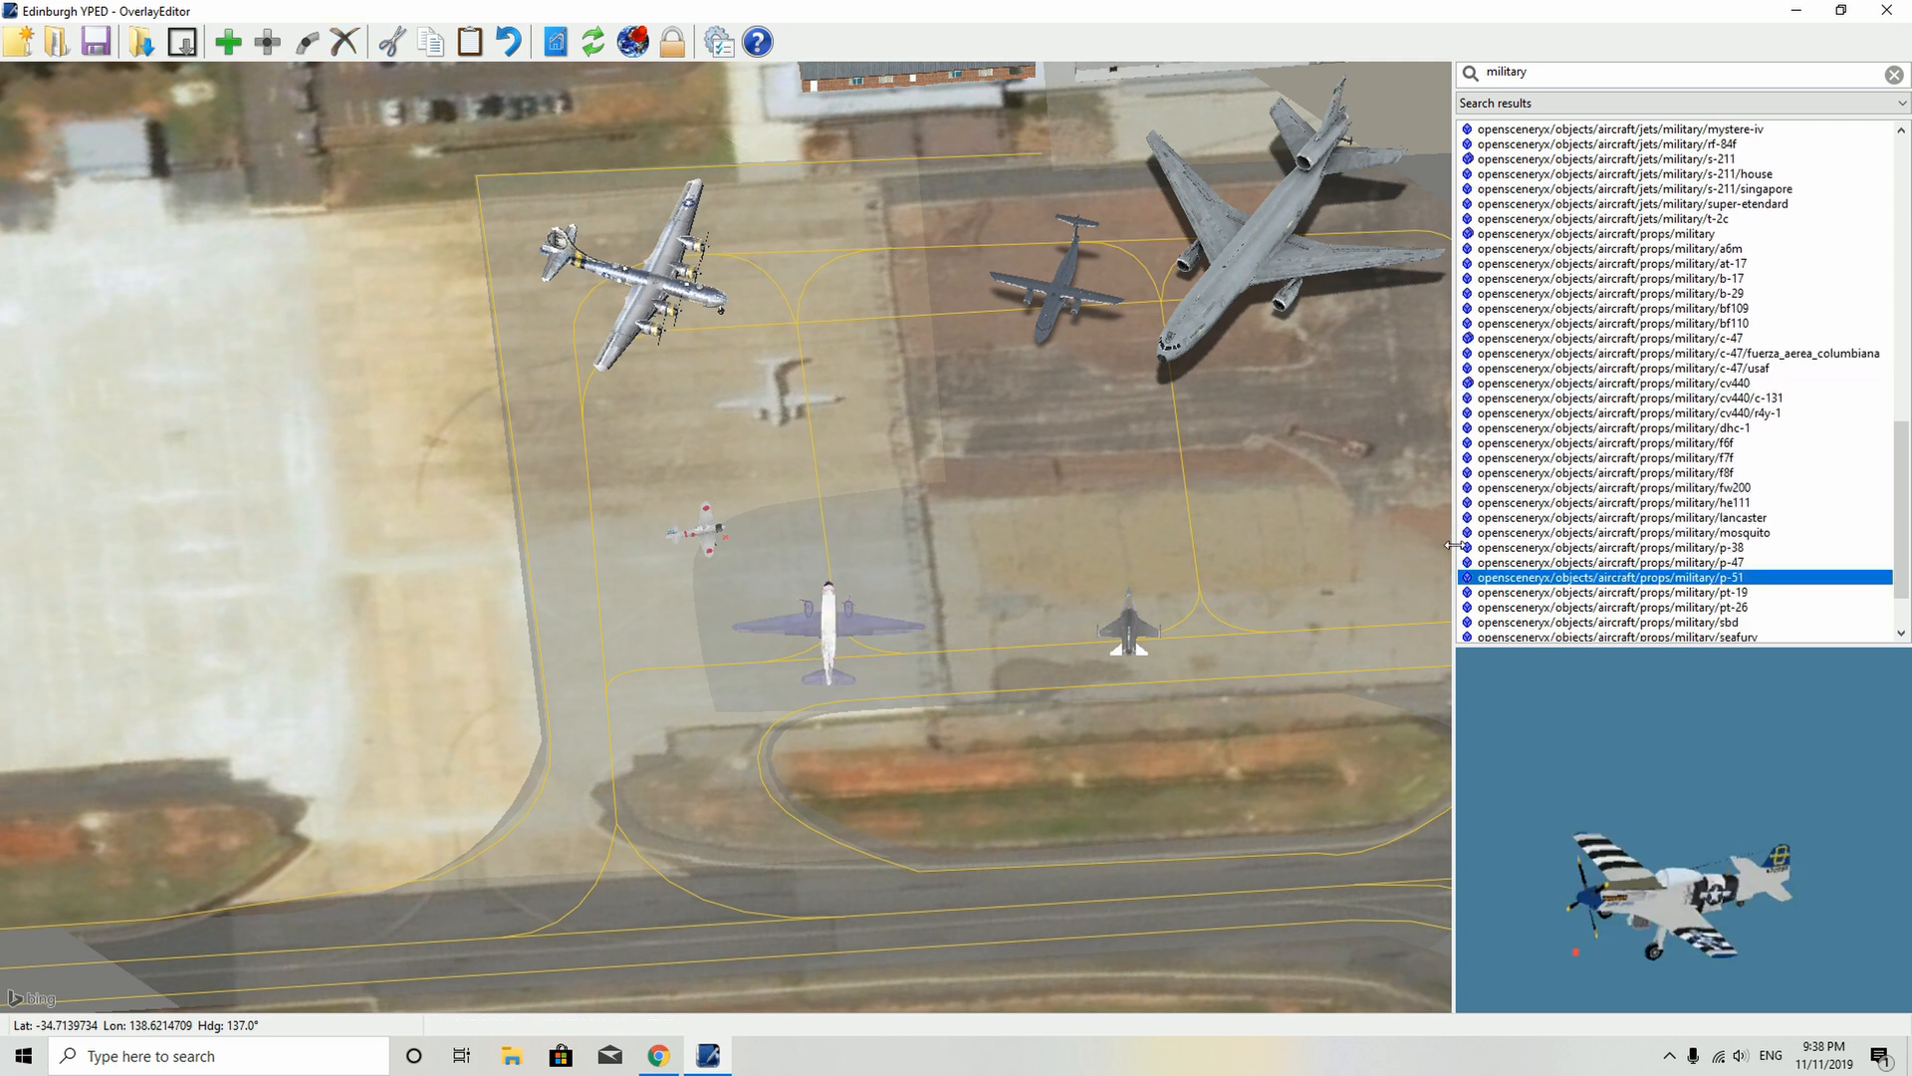
key(Right)
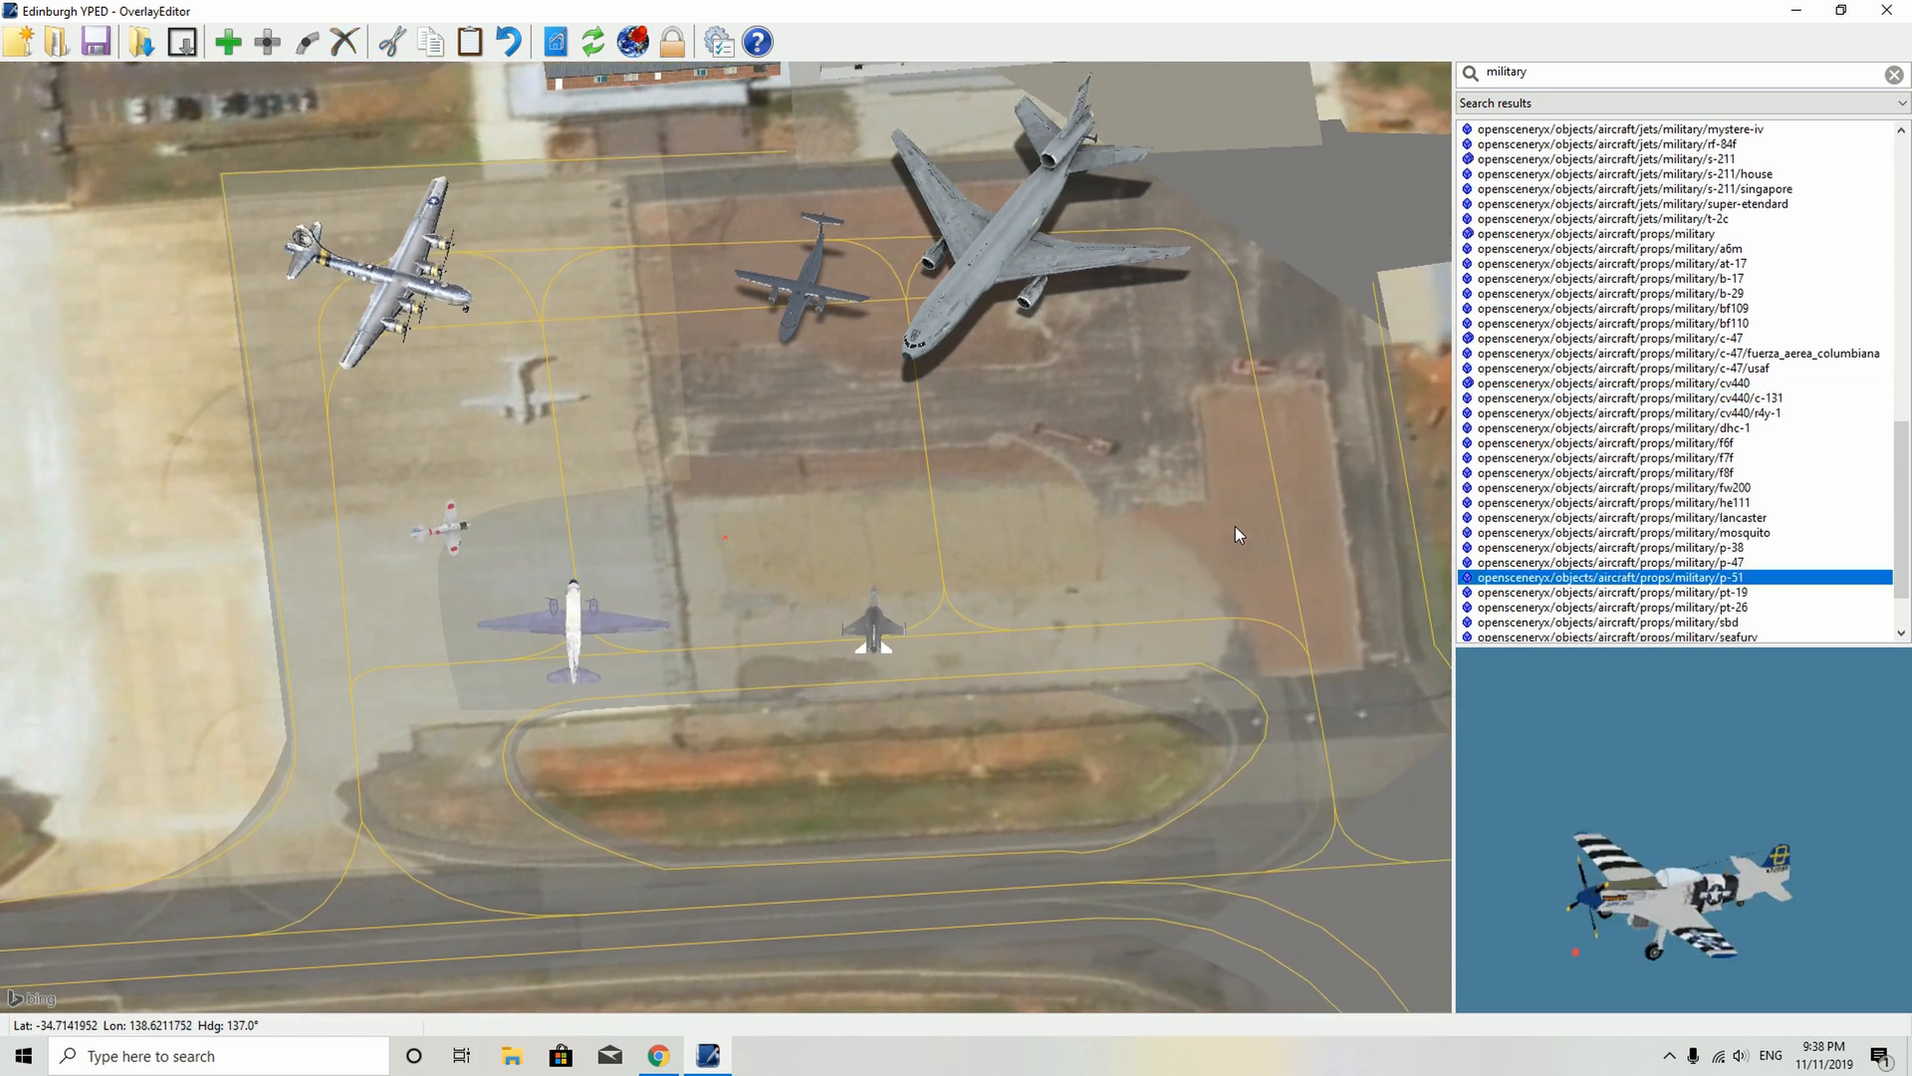
key(Right)
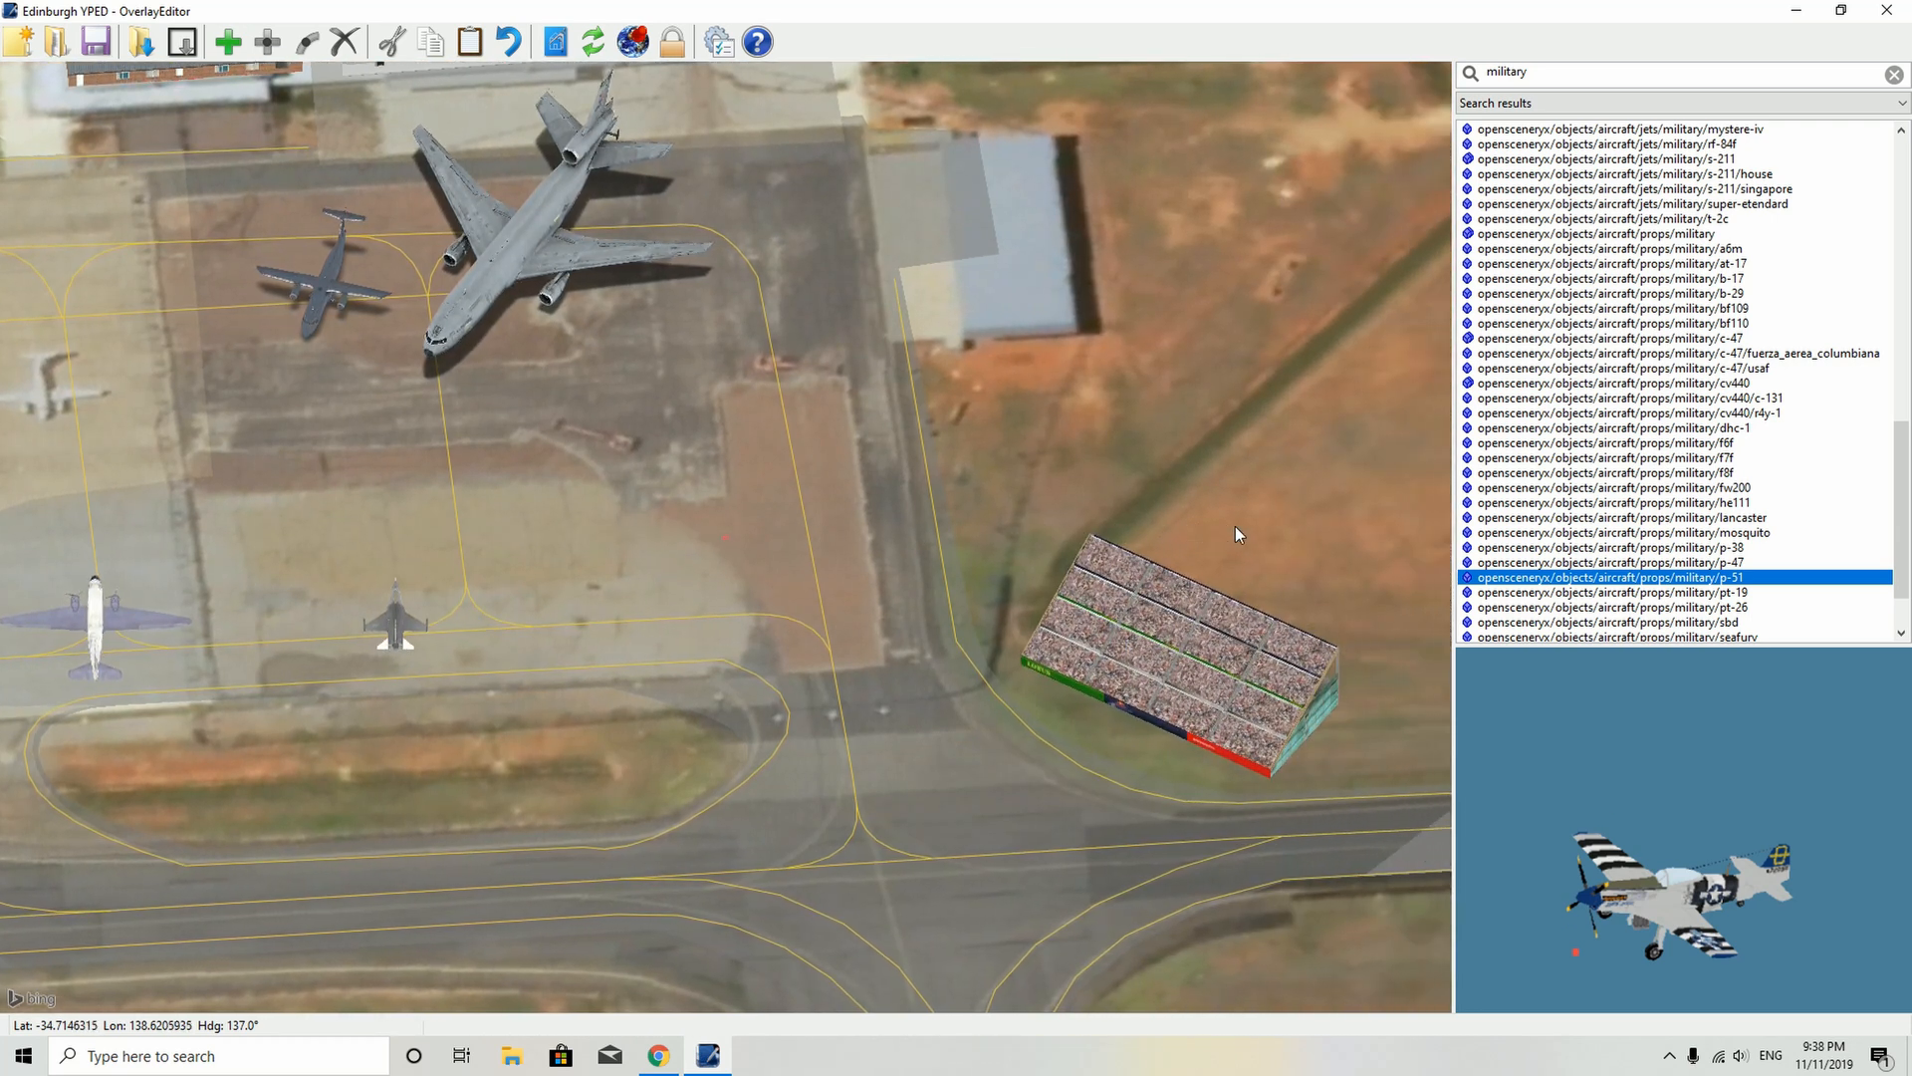
key(Down)
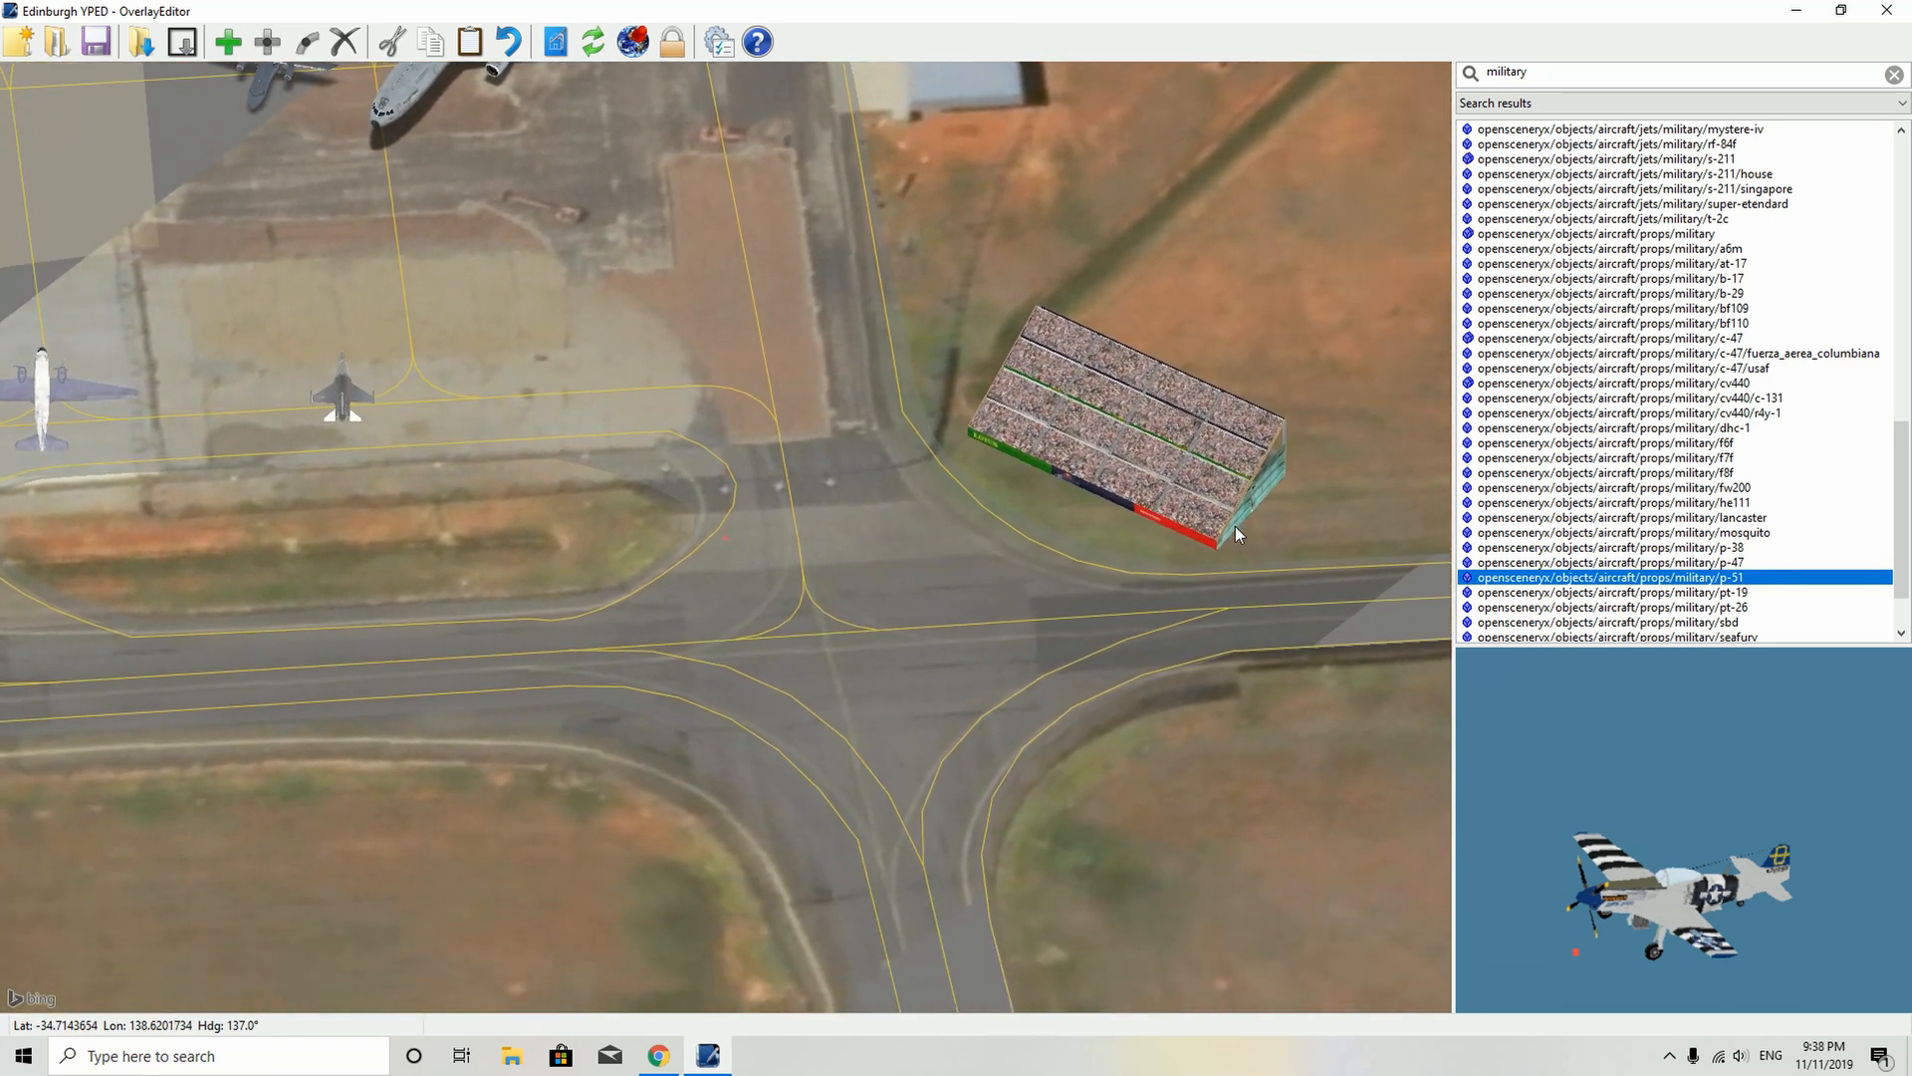
key(Down)
key(Right)
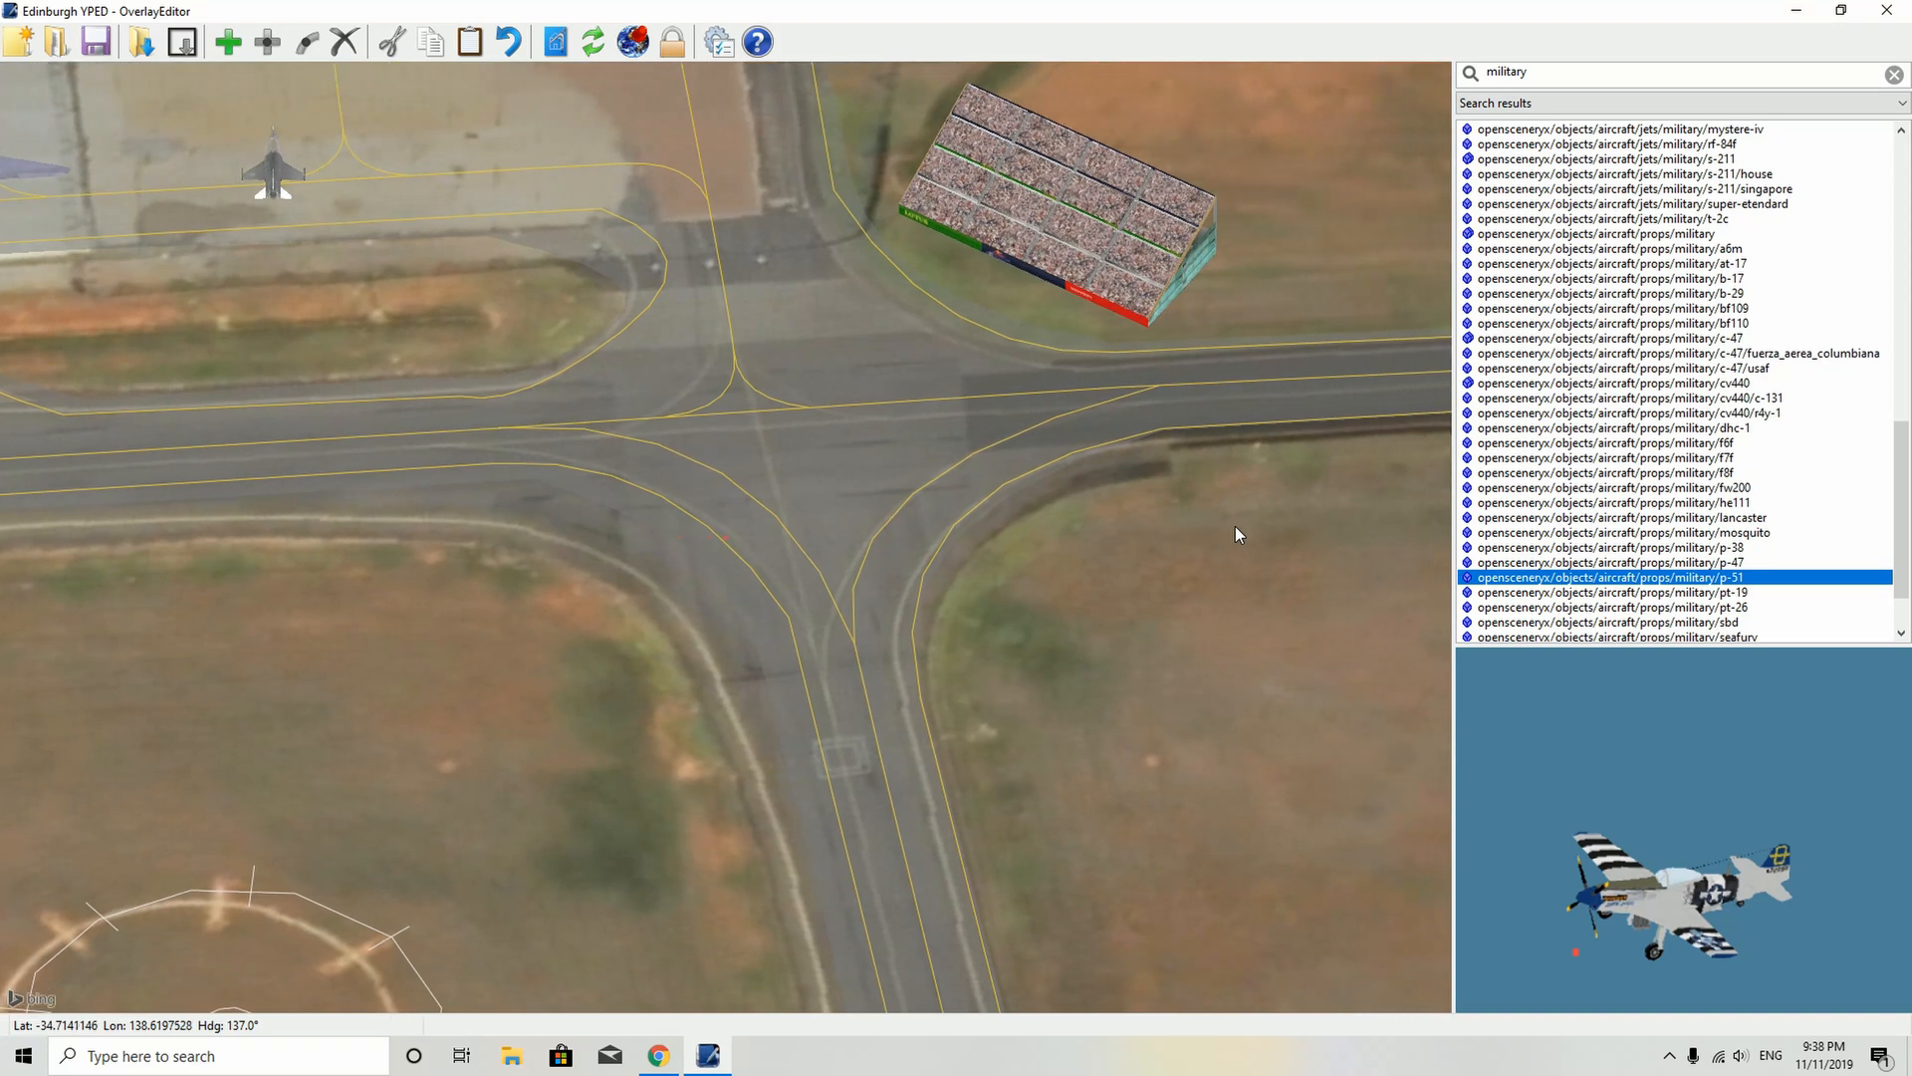
key(Down)
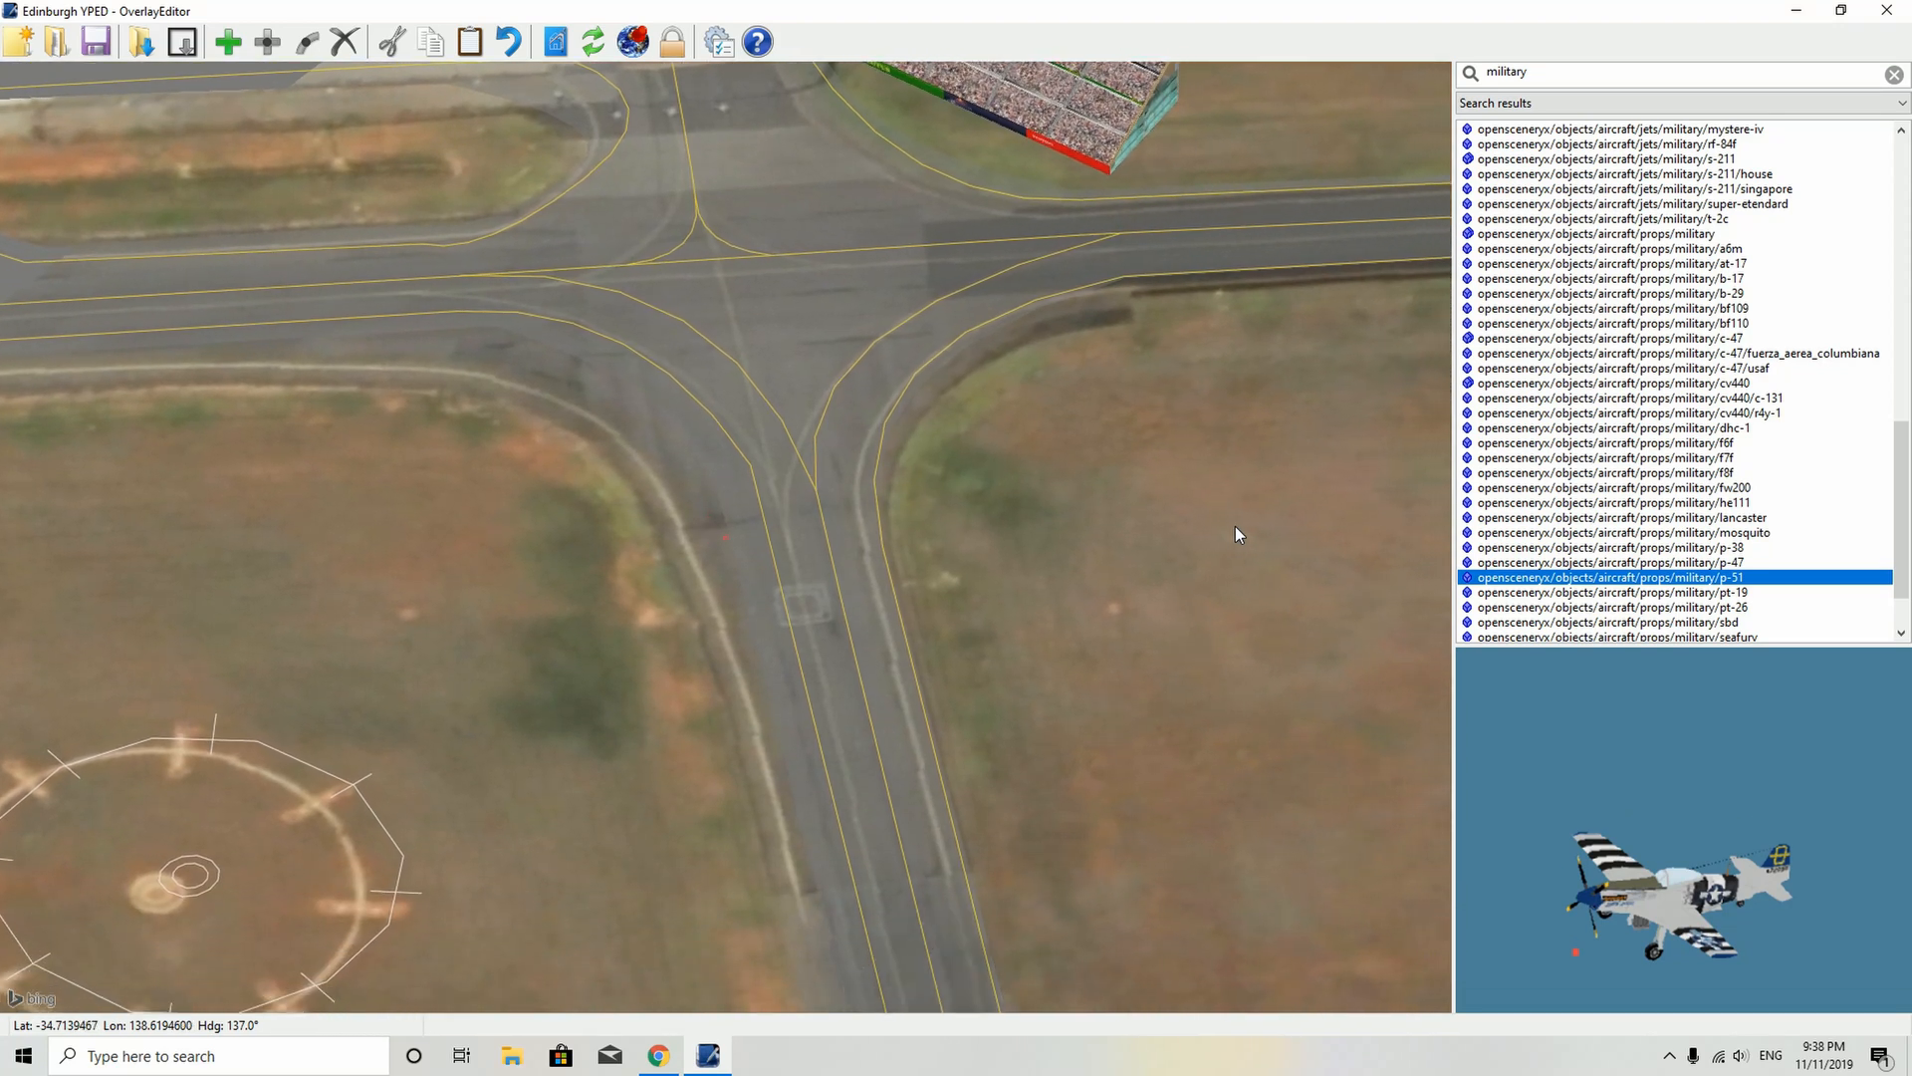
click(229, 43)
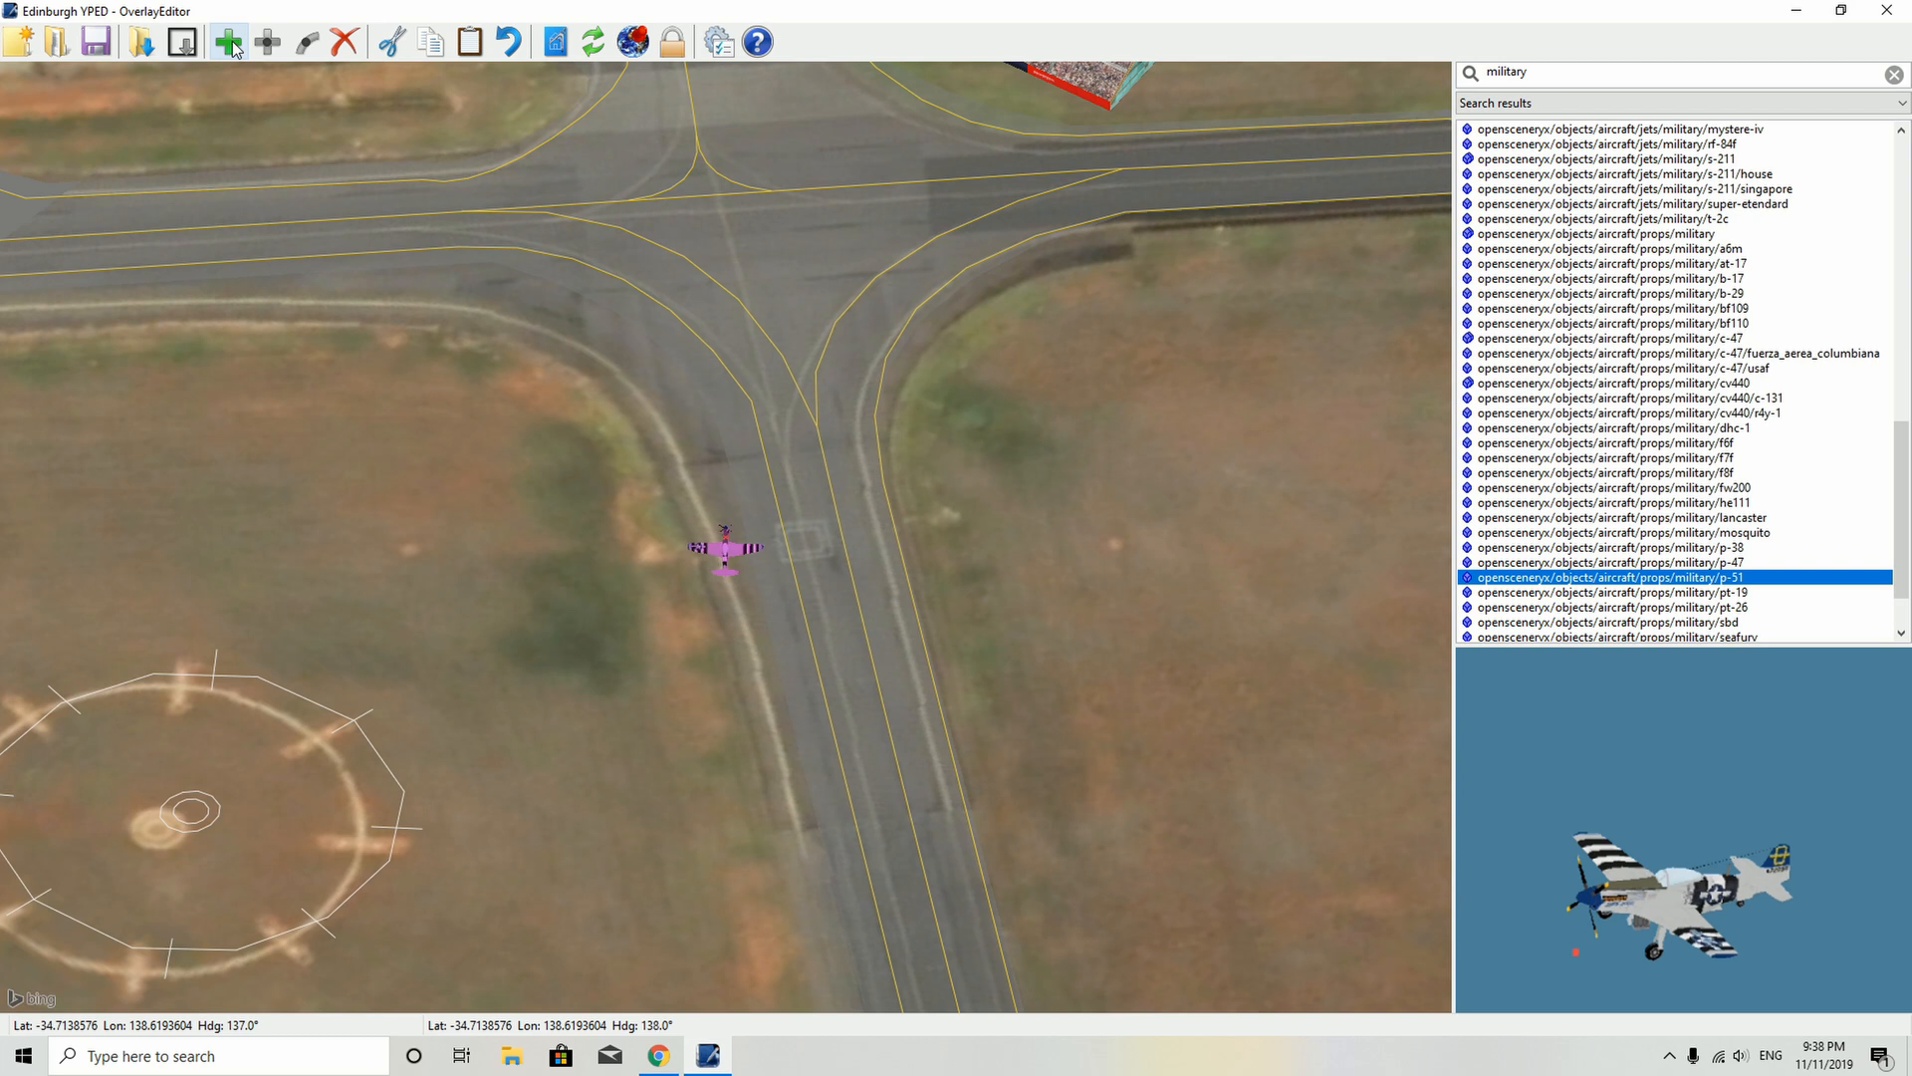
key(e)
key(e)
- Add the props/military/spitfire model at heading 53° and place it on the taxiway edge opposite the p-51
click(1610, 594)
click(1614, 608)
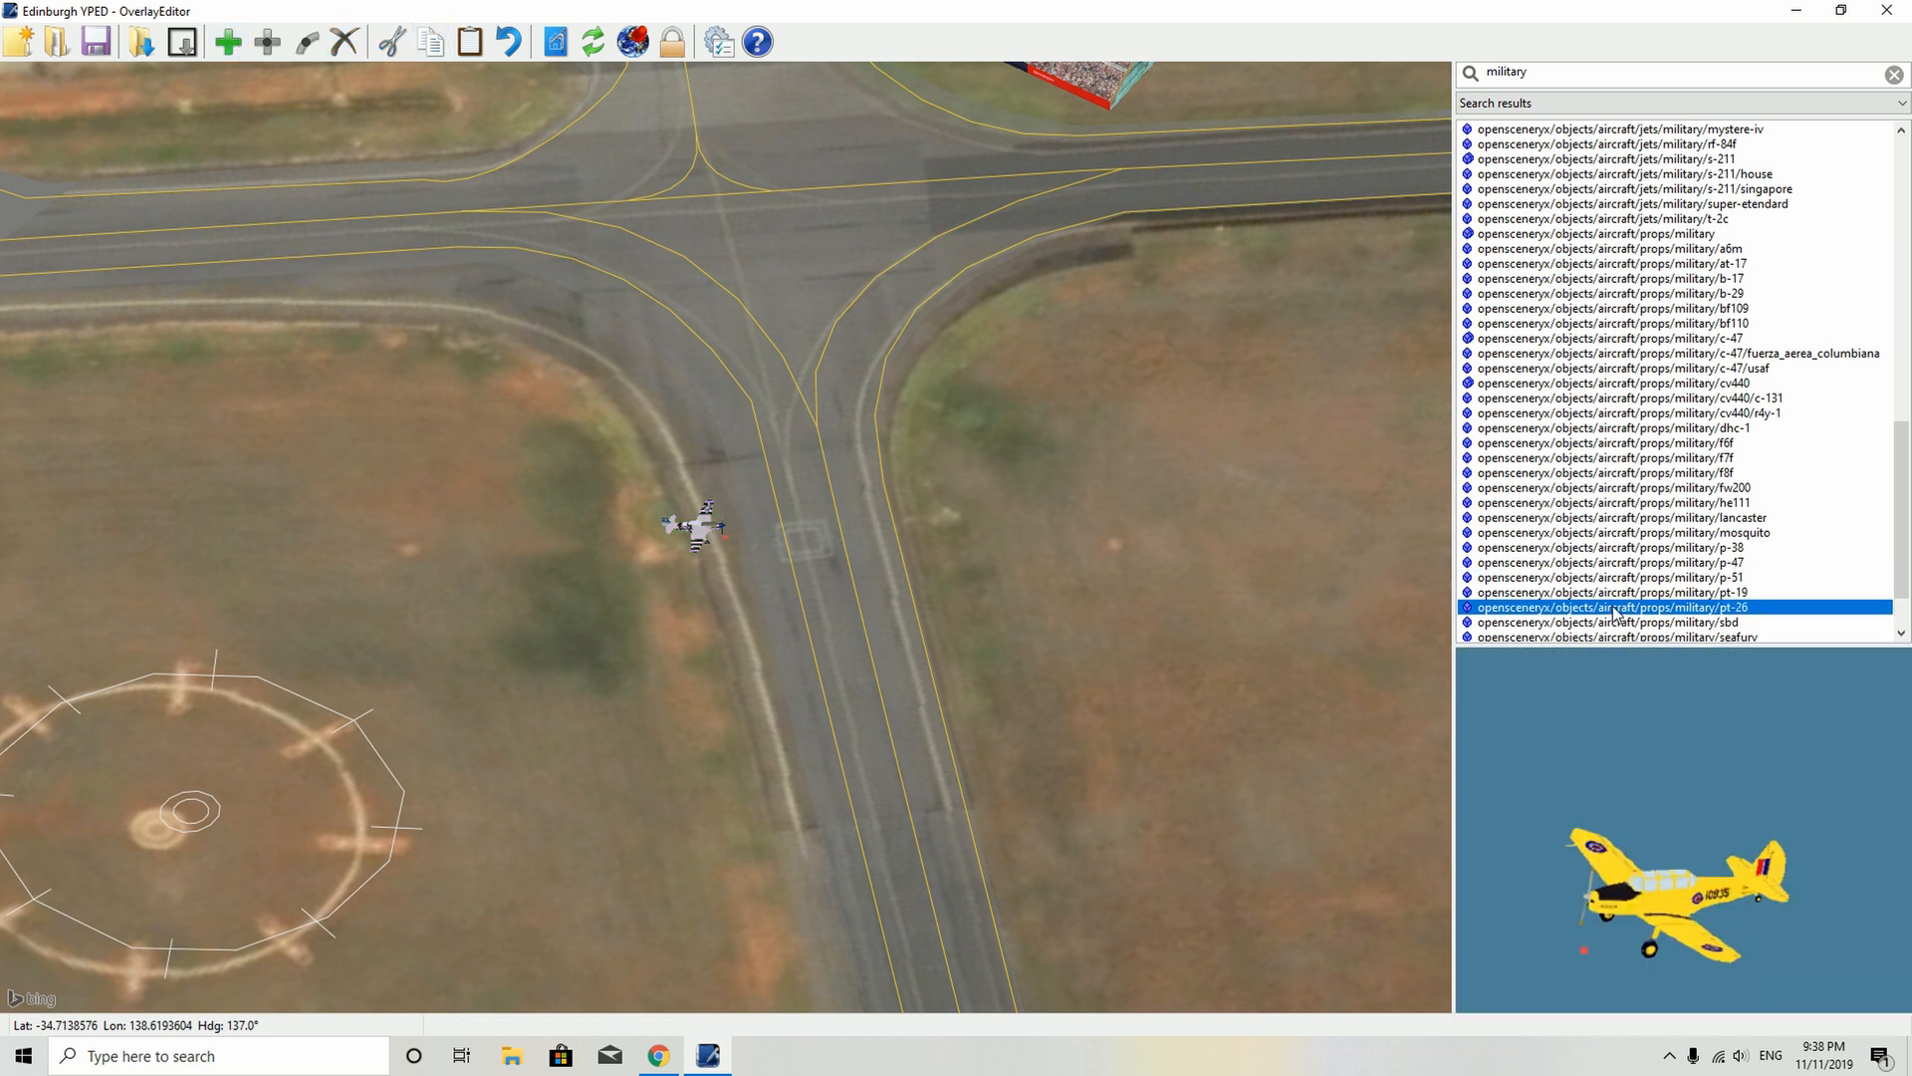
scroll(1615, 611, down, 2)
click(1621, 578)
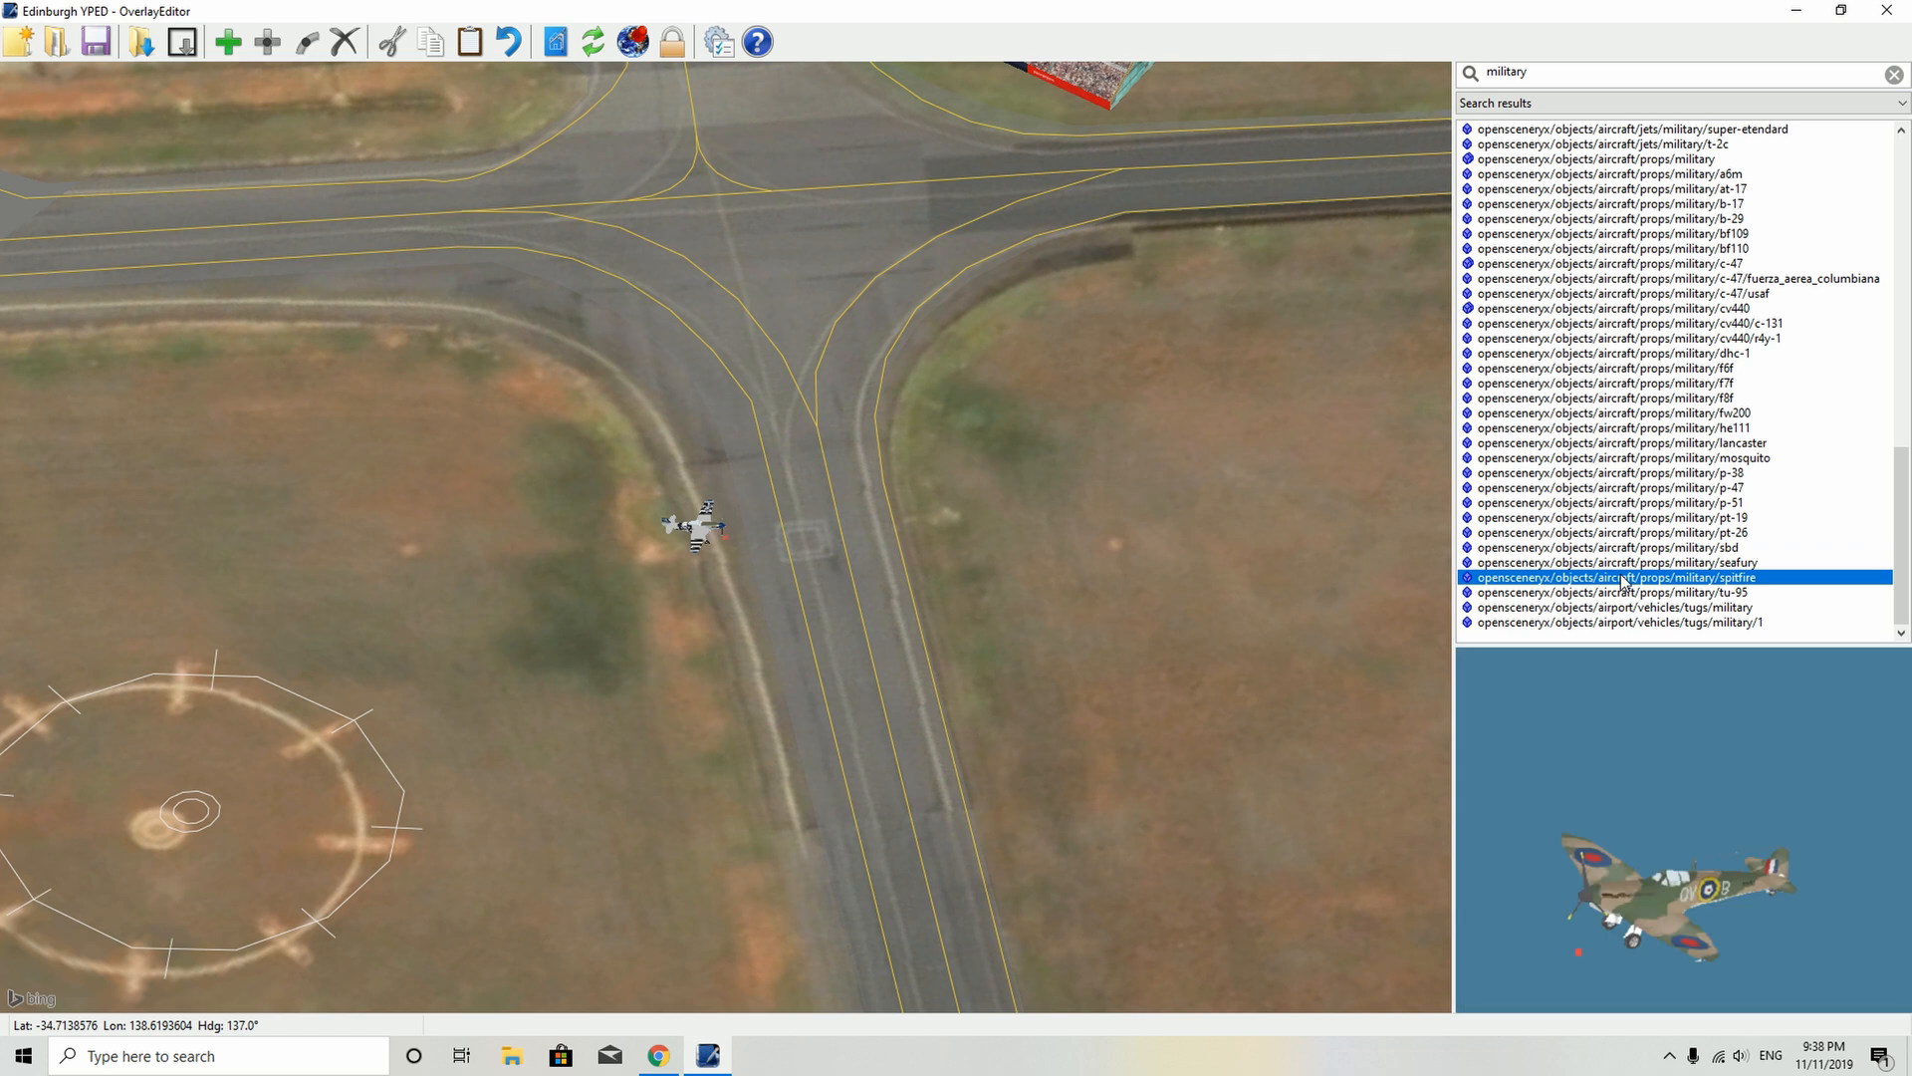
click(229, 41)
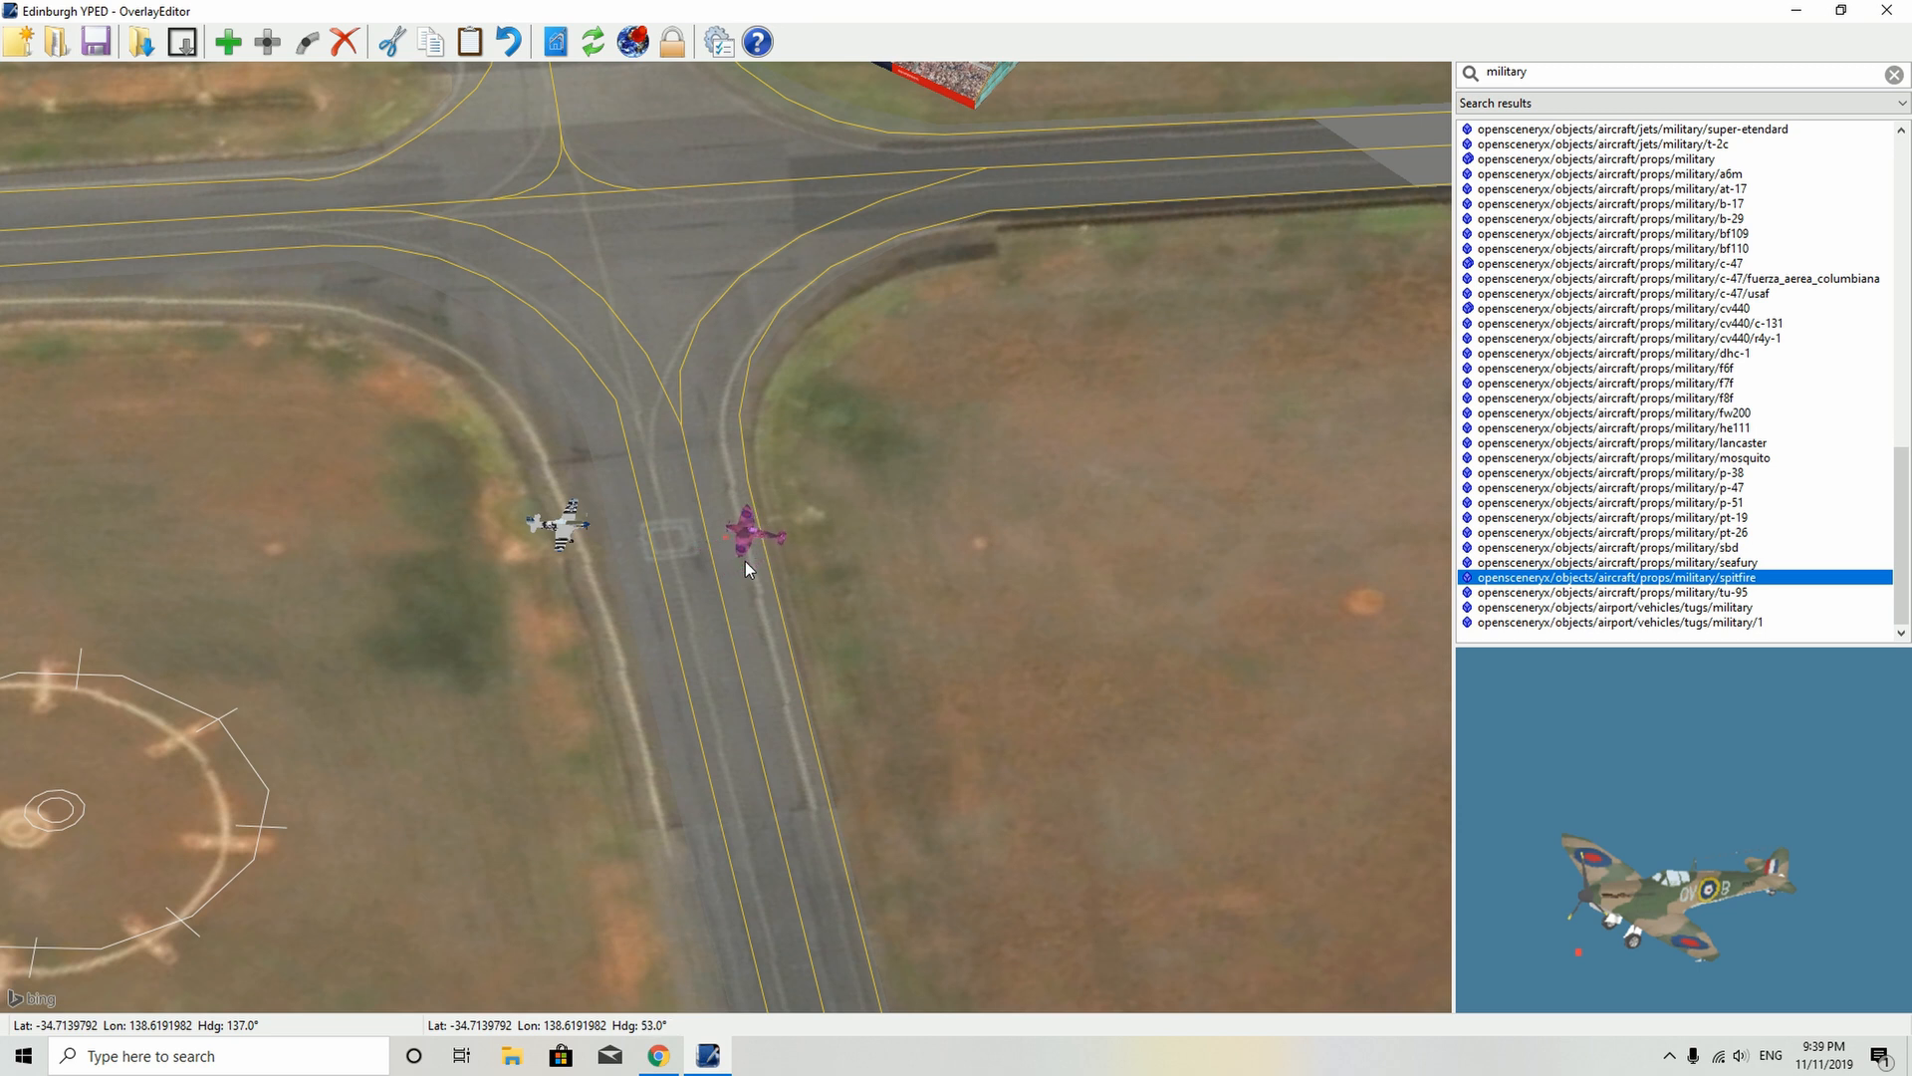
drag(744, 530, 741, 500)
- Add opensceneryx/objects/airport/vehicles/tugs/military on the grass east of the spitfire
click(1571, 593)
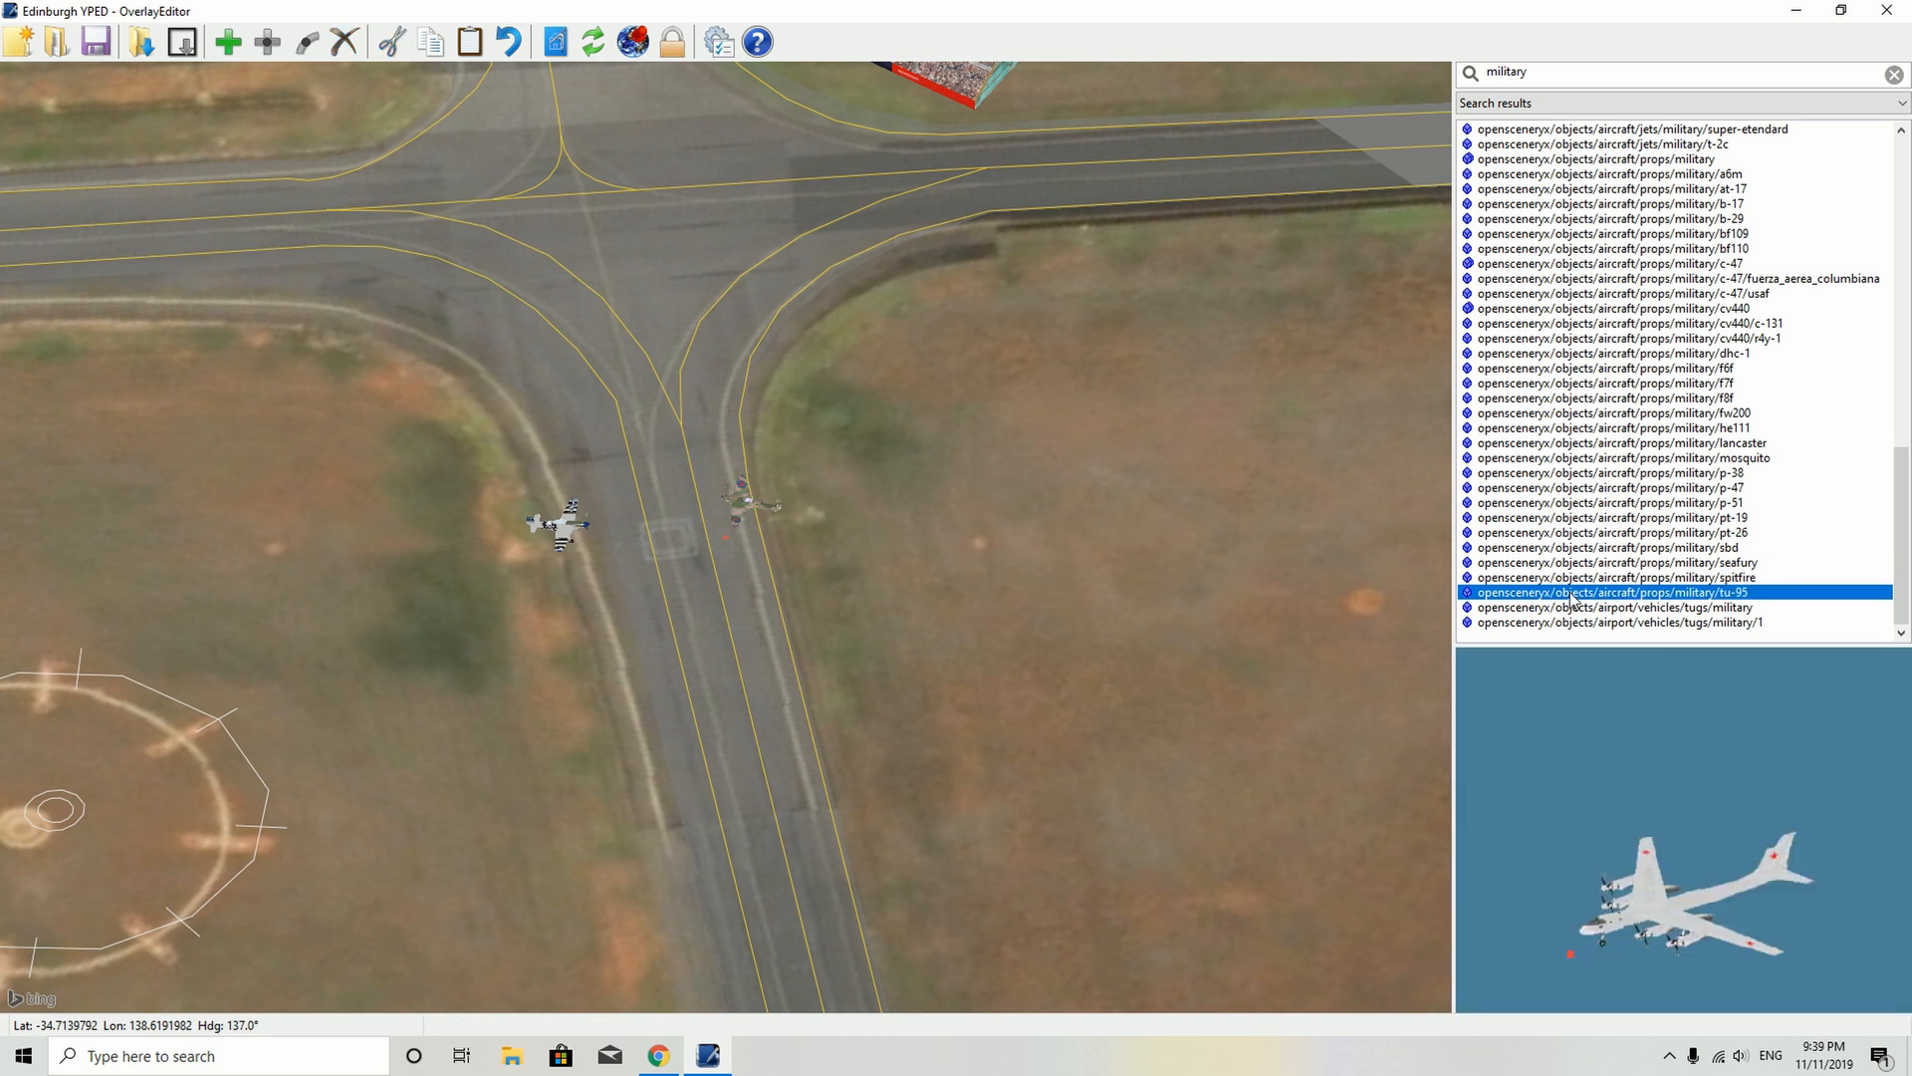
click(1578, 607)
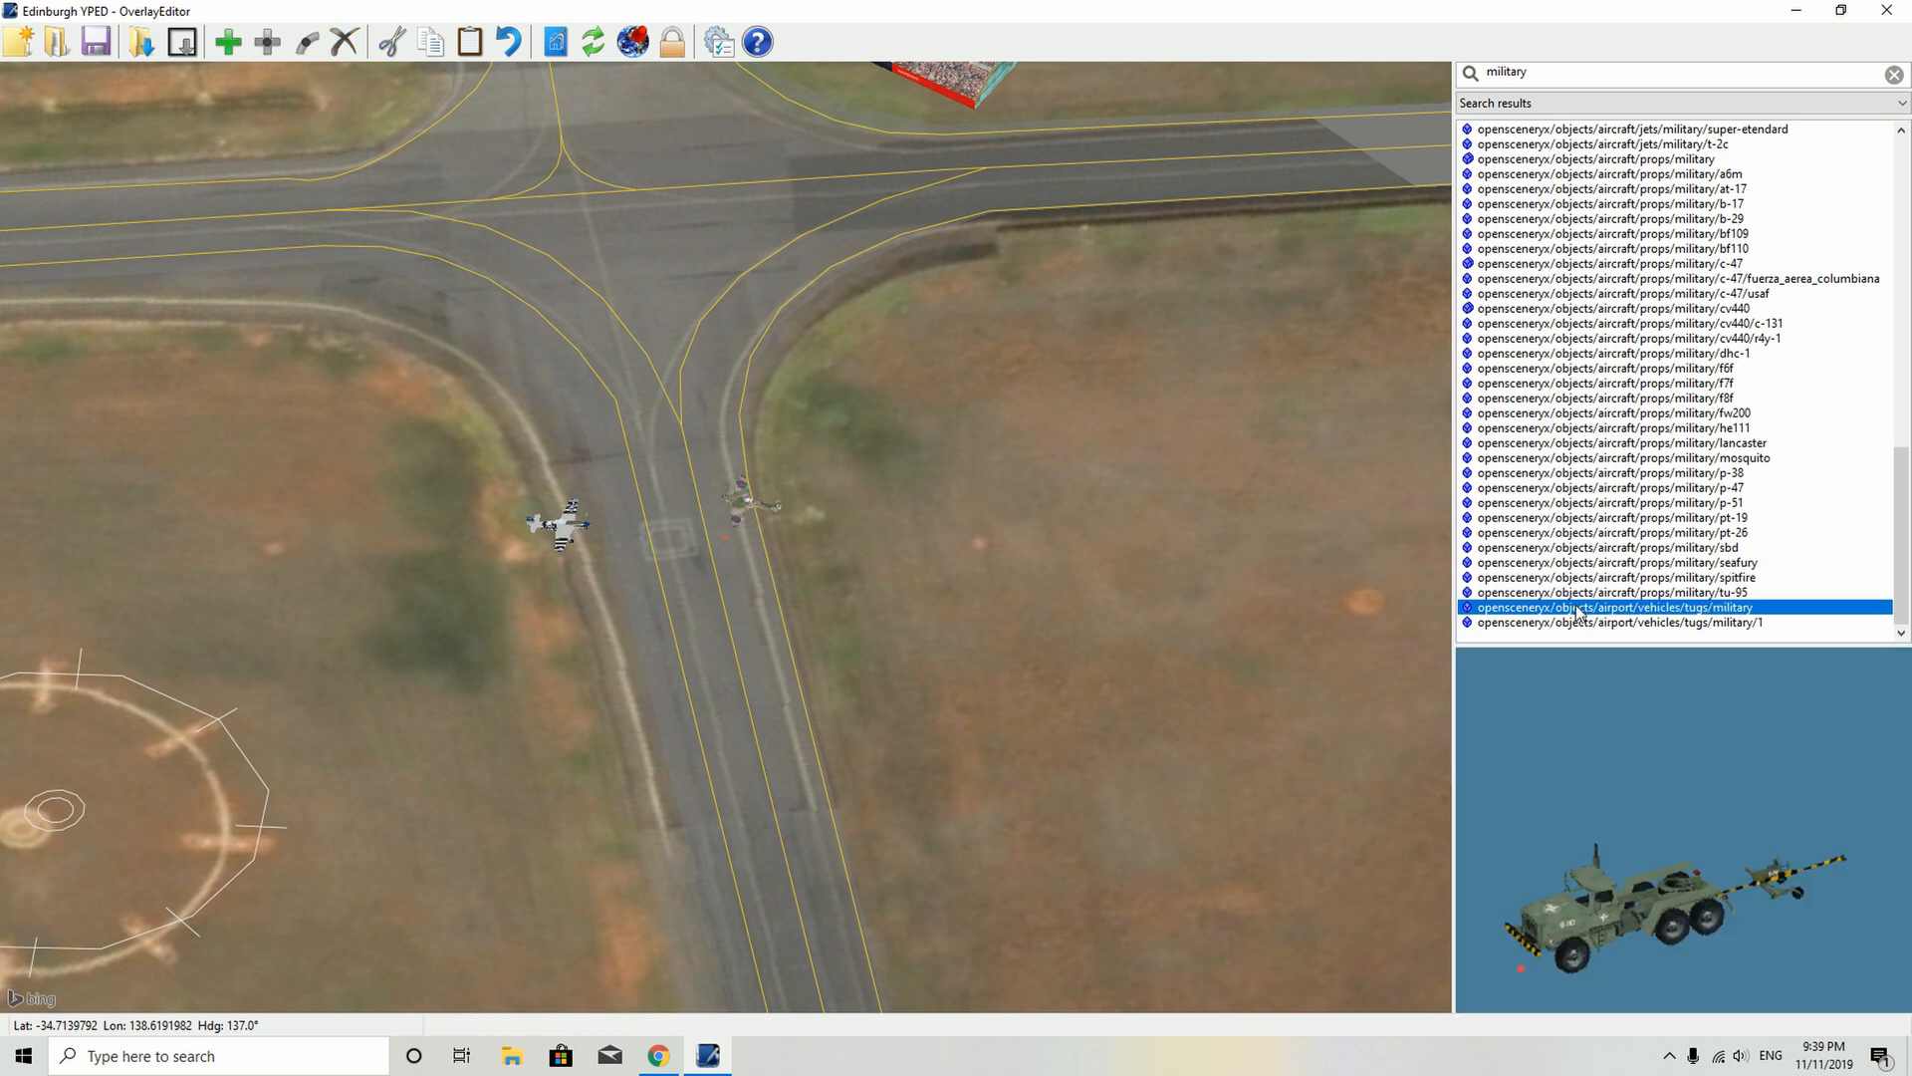
key(Right)
key(Right)
key(Right)
key(Right)
key(Right)
key(Right)
key(Right)
key(Right)
key(Right)
key(Right)
key(Right)
key(Right)
key(Right)
key(Right)
key(Right)
key(Right)
key(Right)
key(Right)
key(Right)
key(Right)
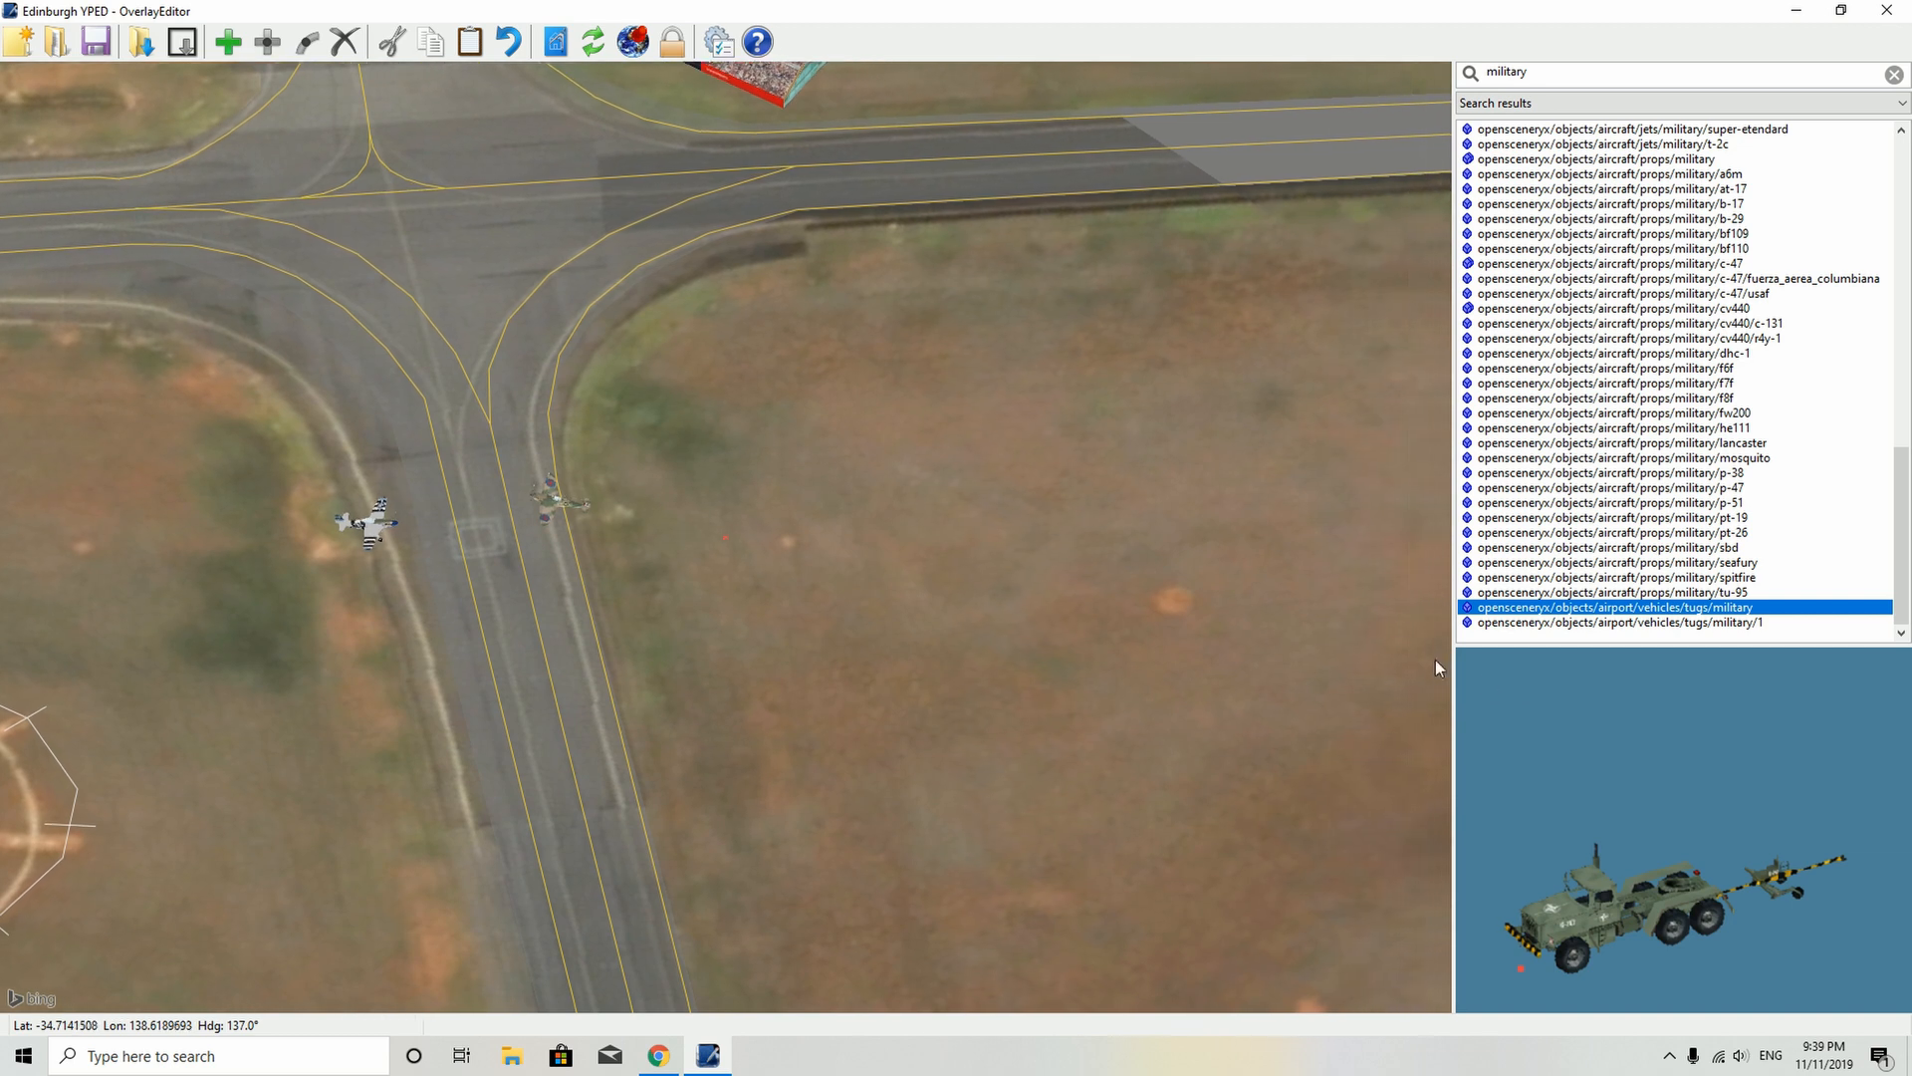
click(221, 44)
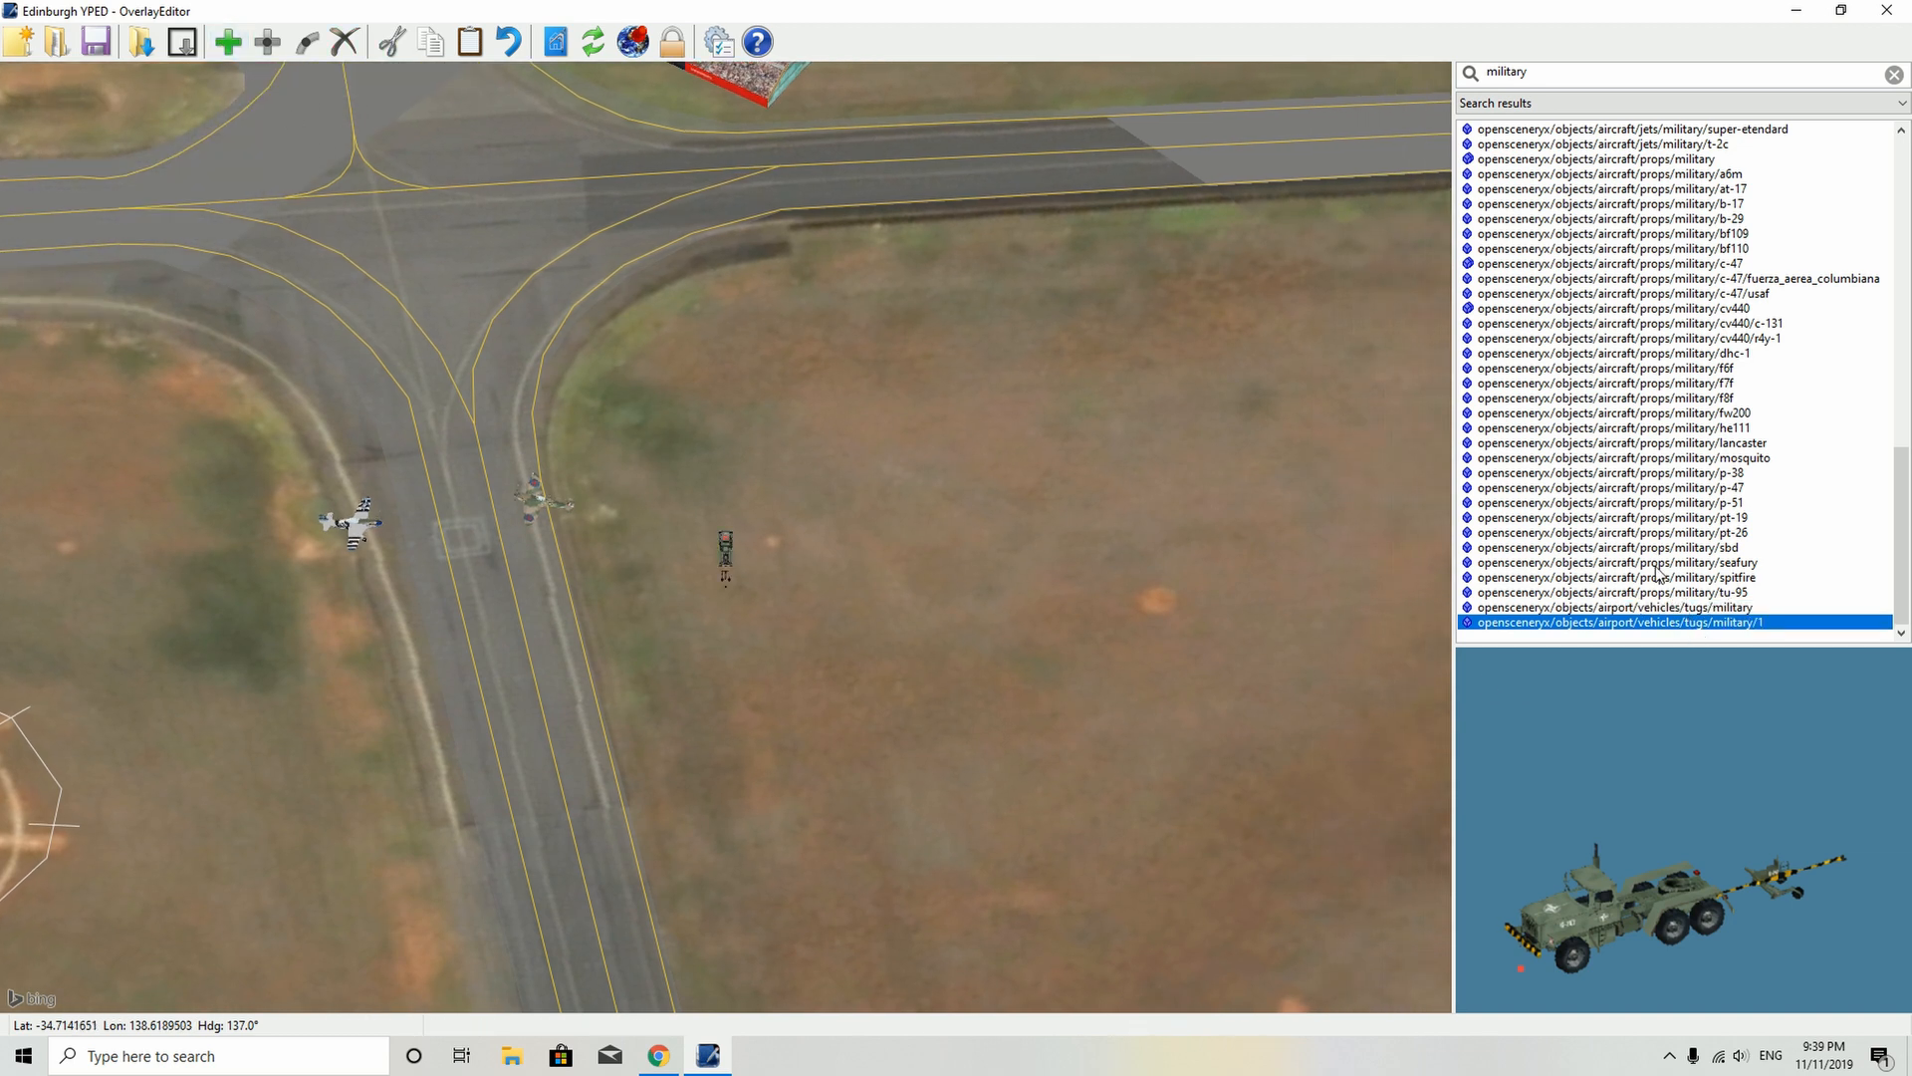
- Add the props/military/p-47 model on the taxiway's west edge just south of the p-51, turned to heading 231° to face across the taxiway
click(1619, 503)
click(1606, 488)
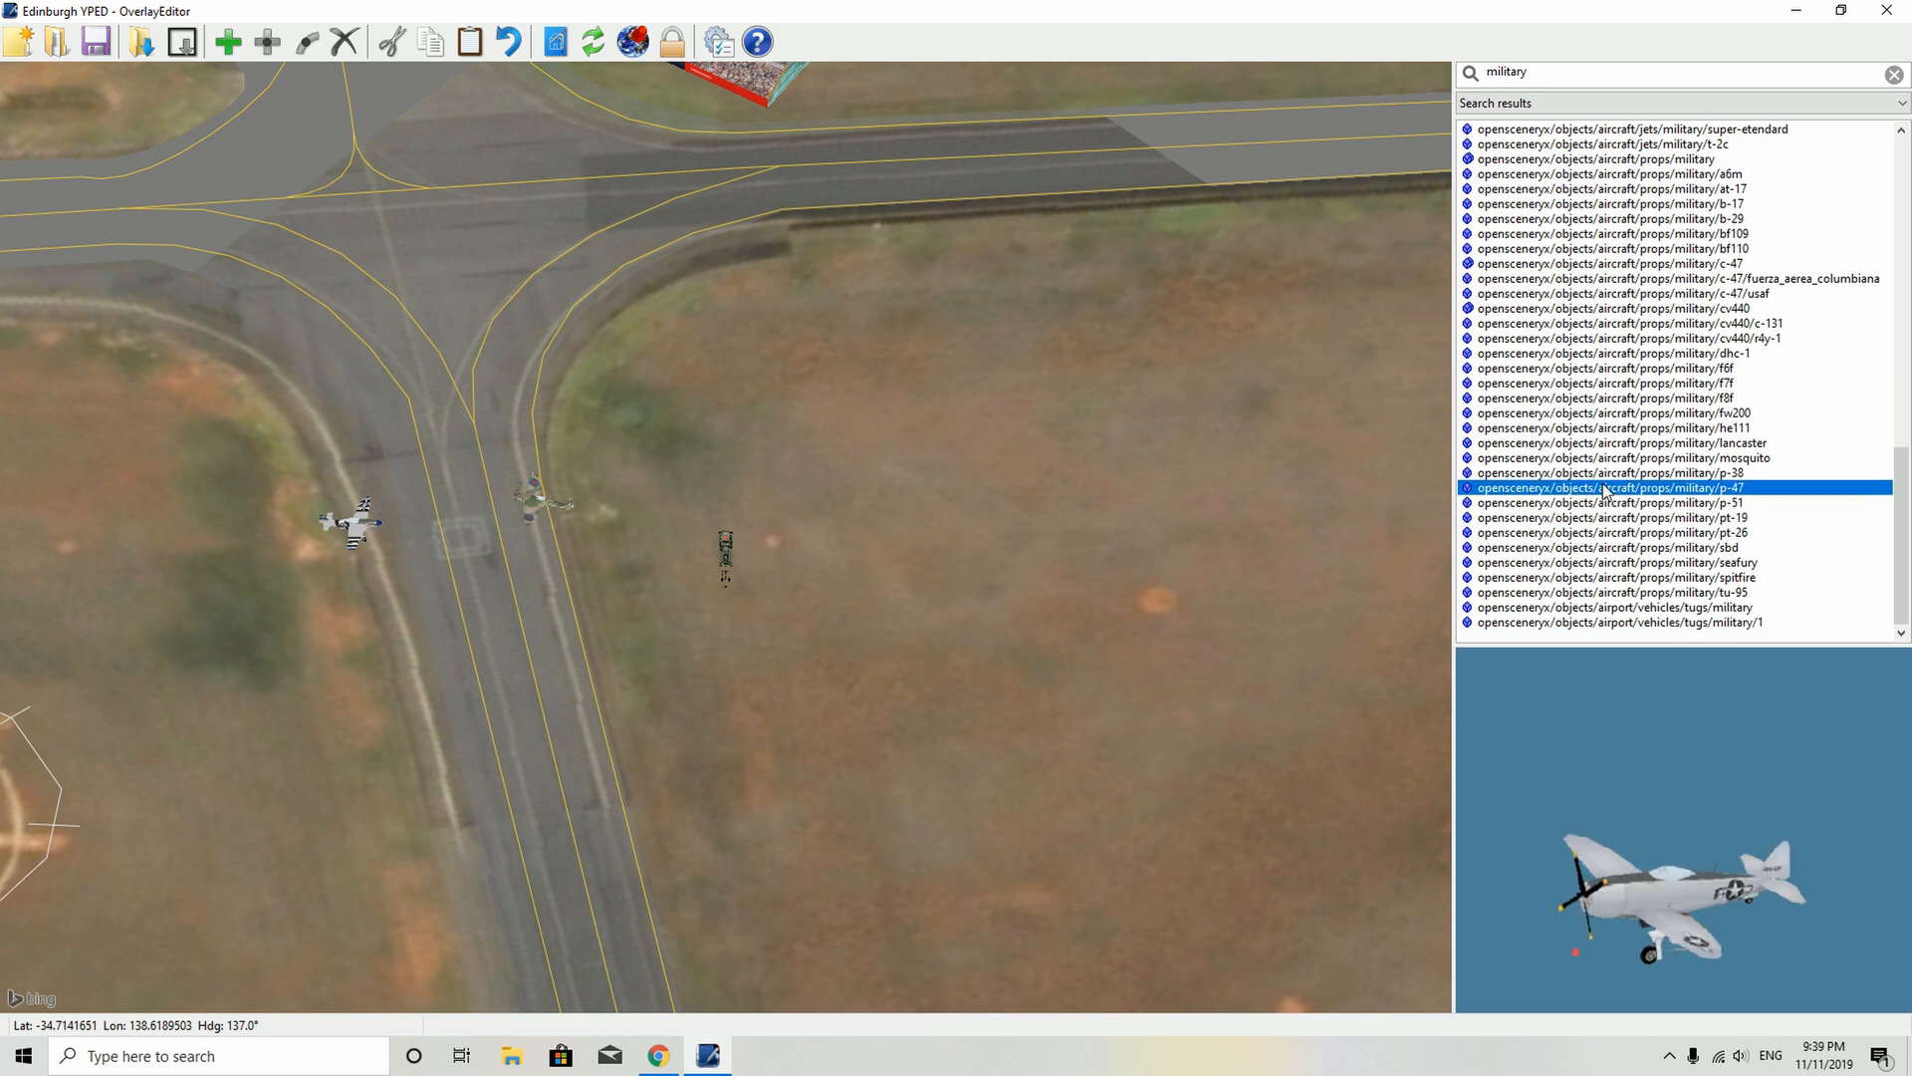
key(Left)
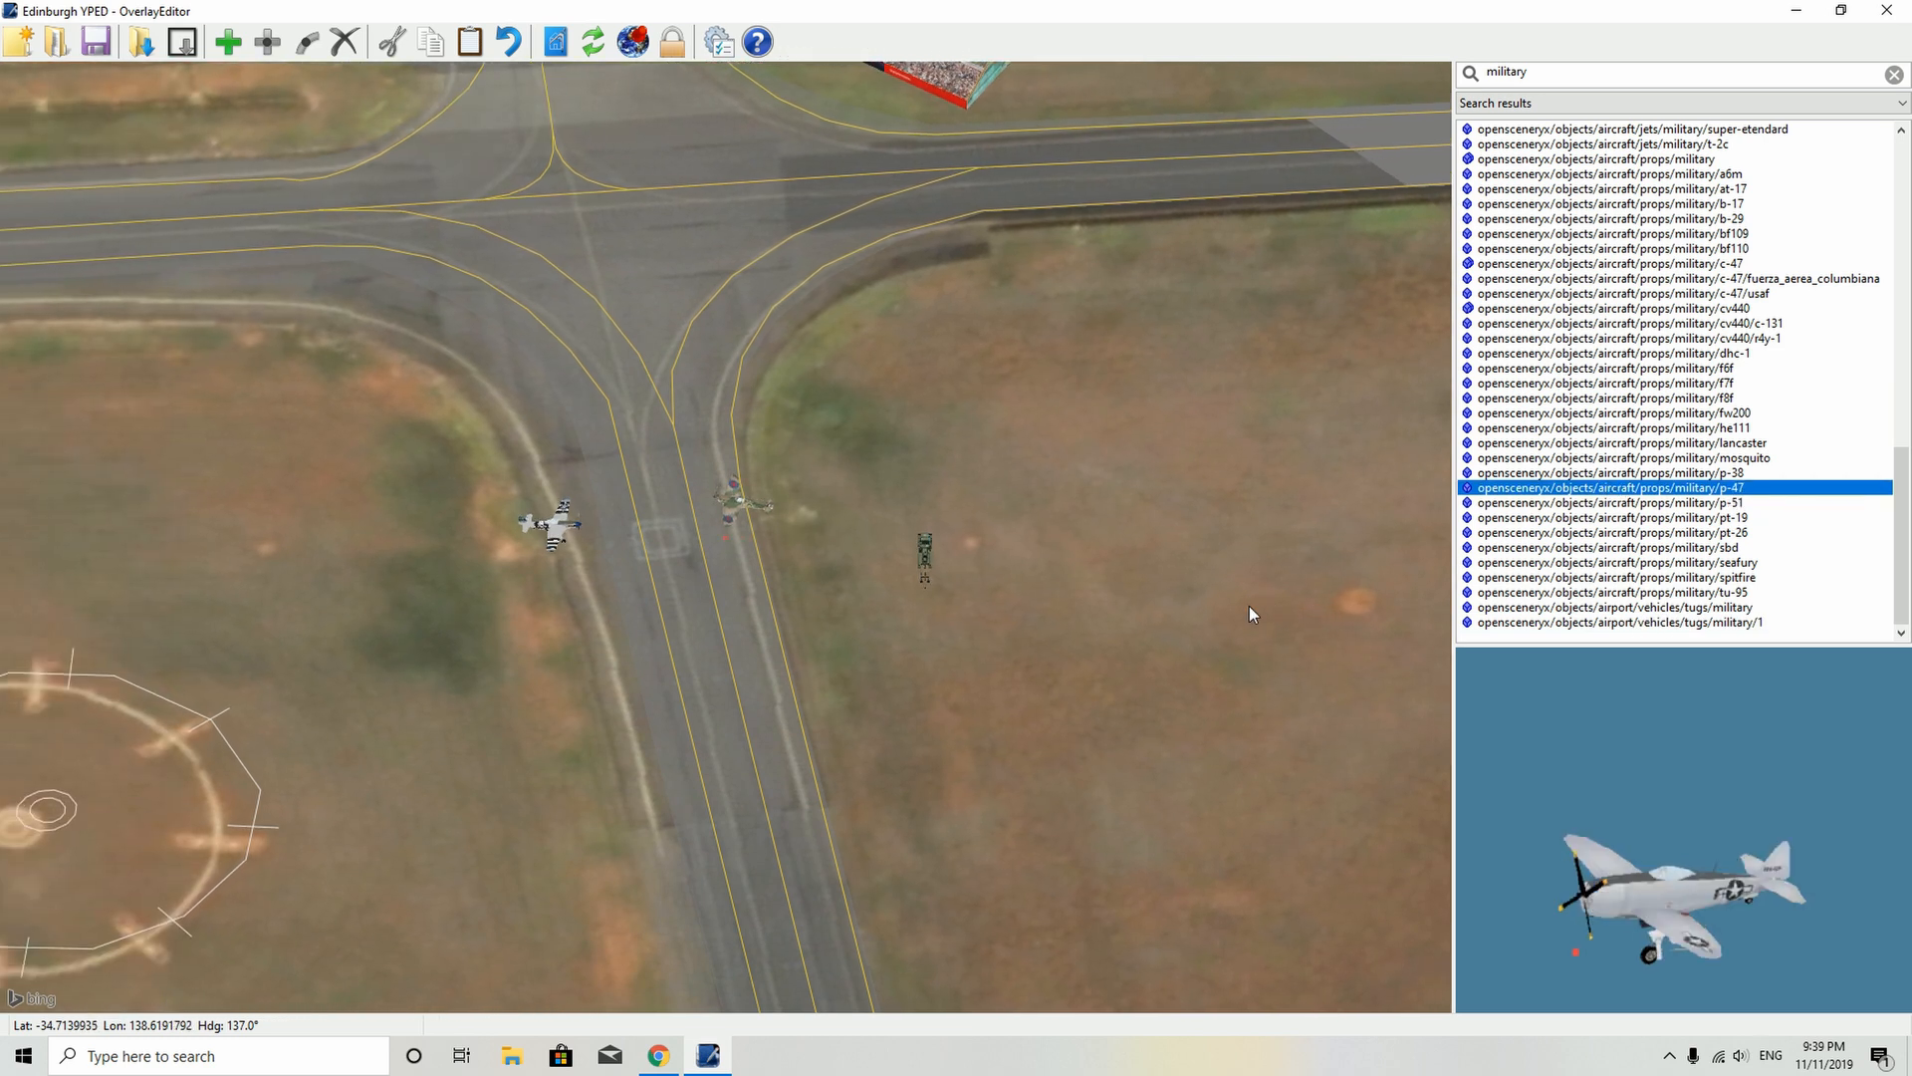
key(Down)
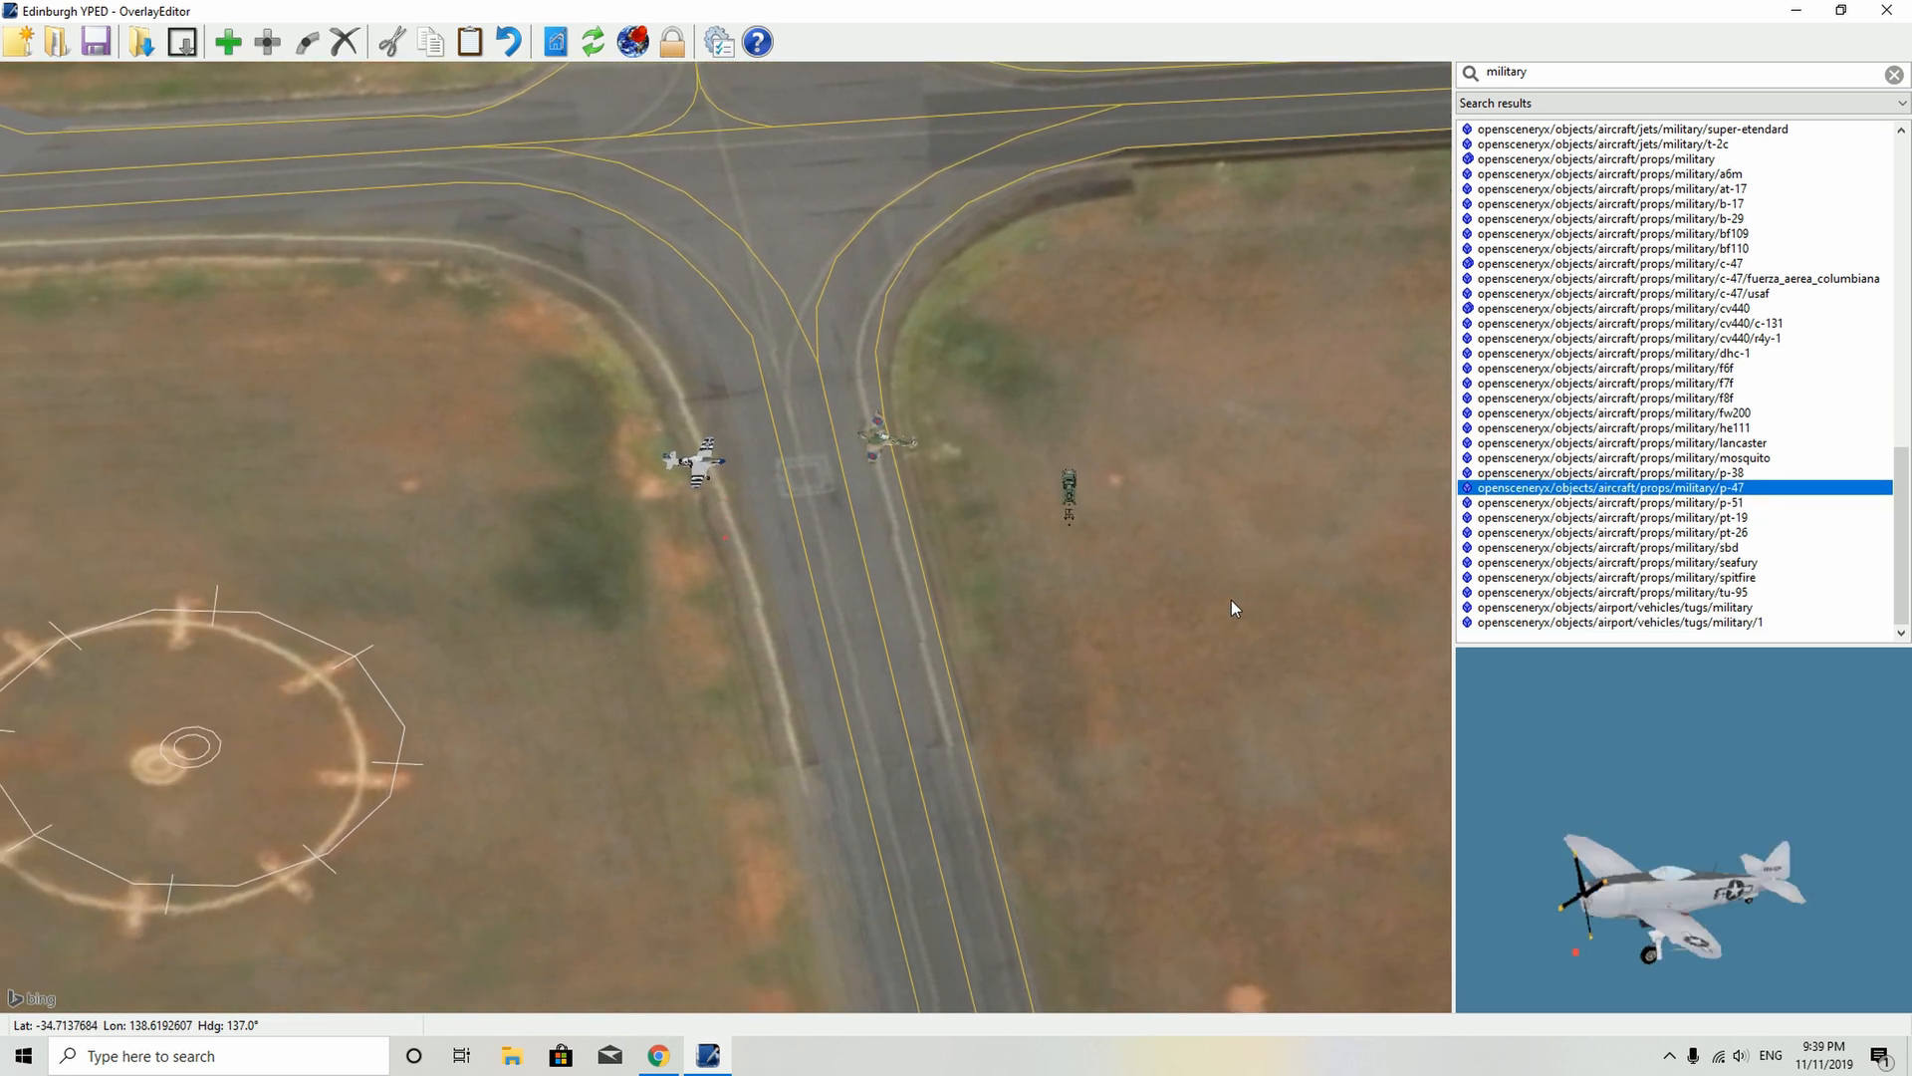
click(232, 46)
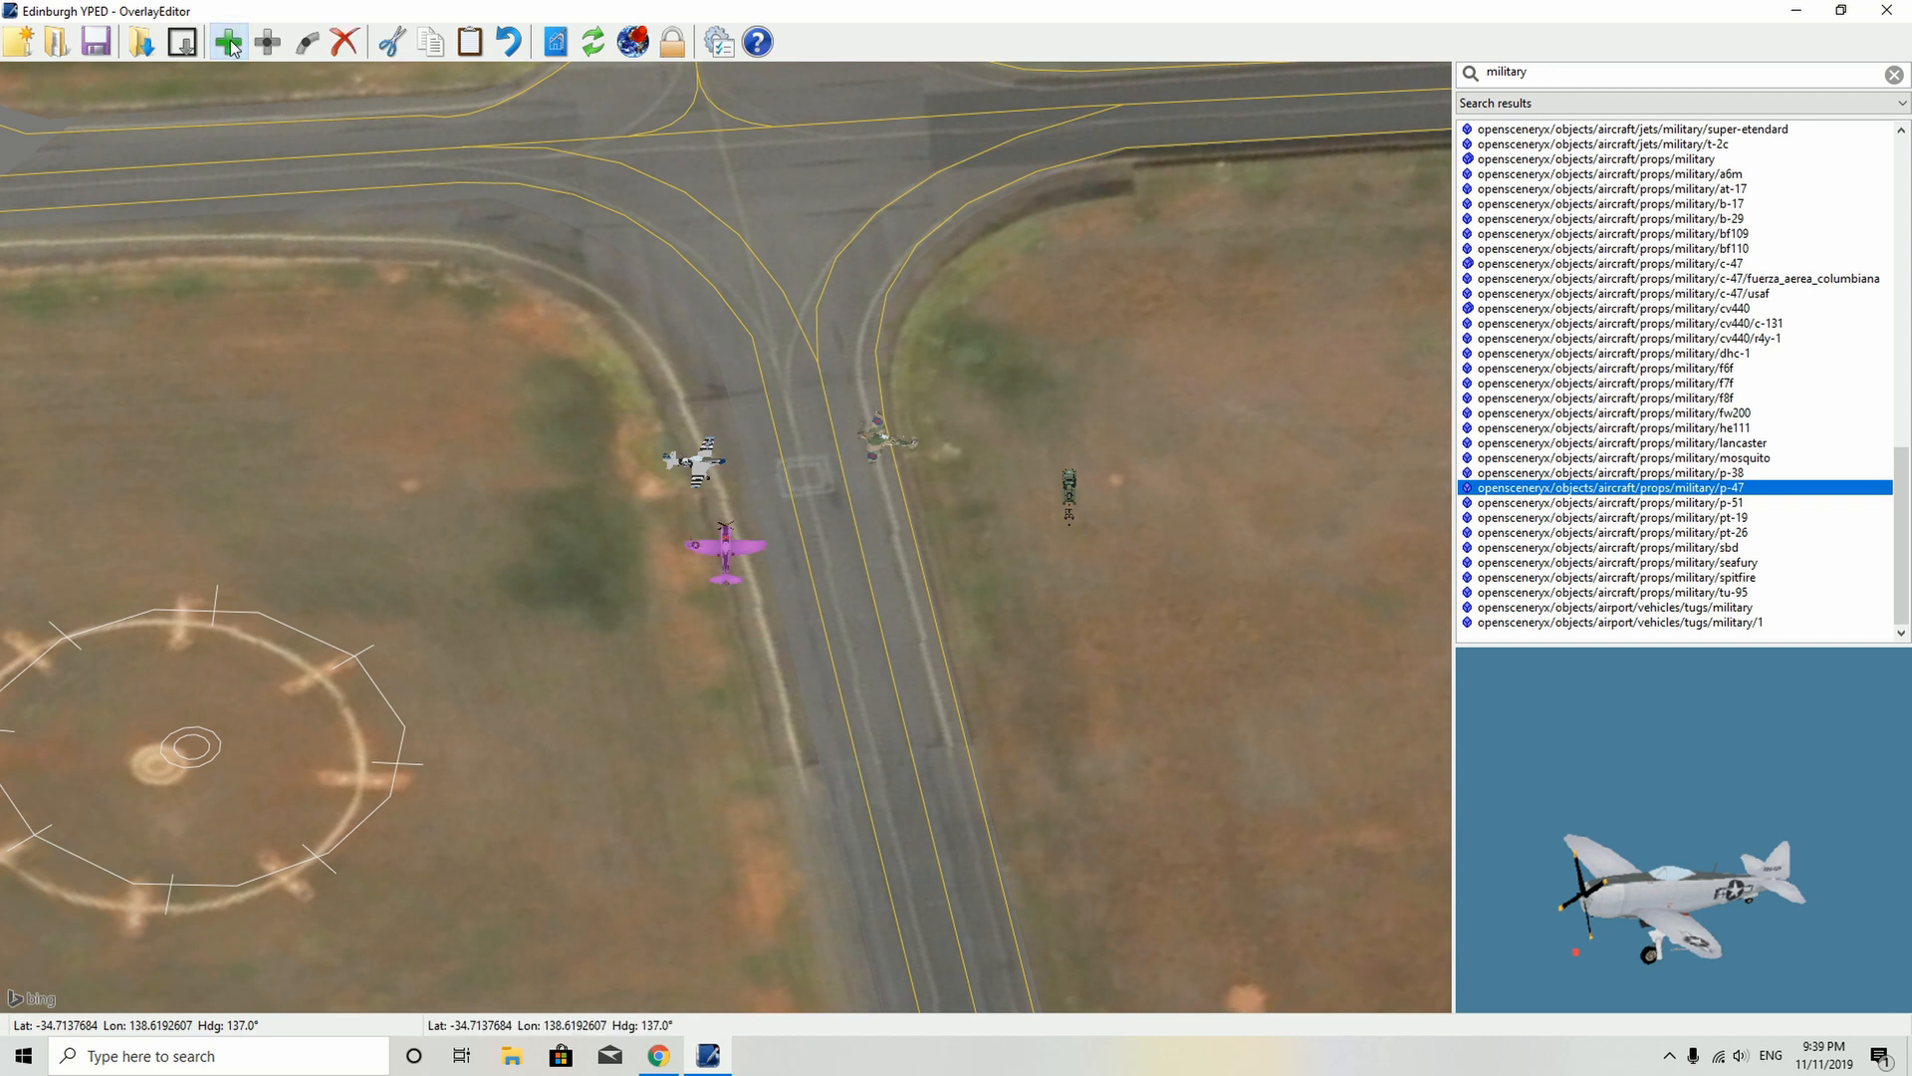
key(ctrl+e)
key(ctrl+e)
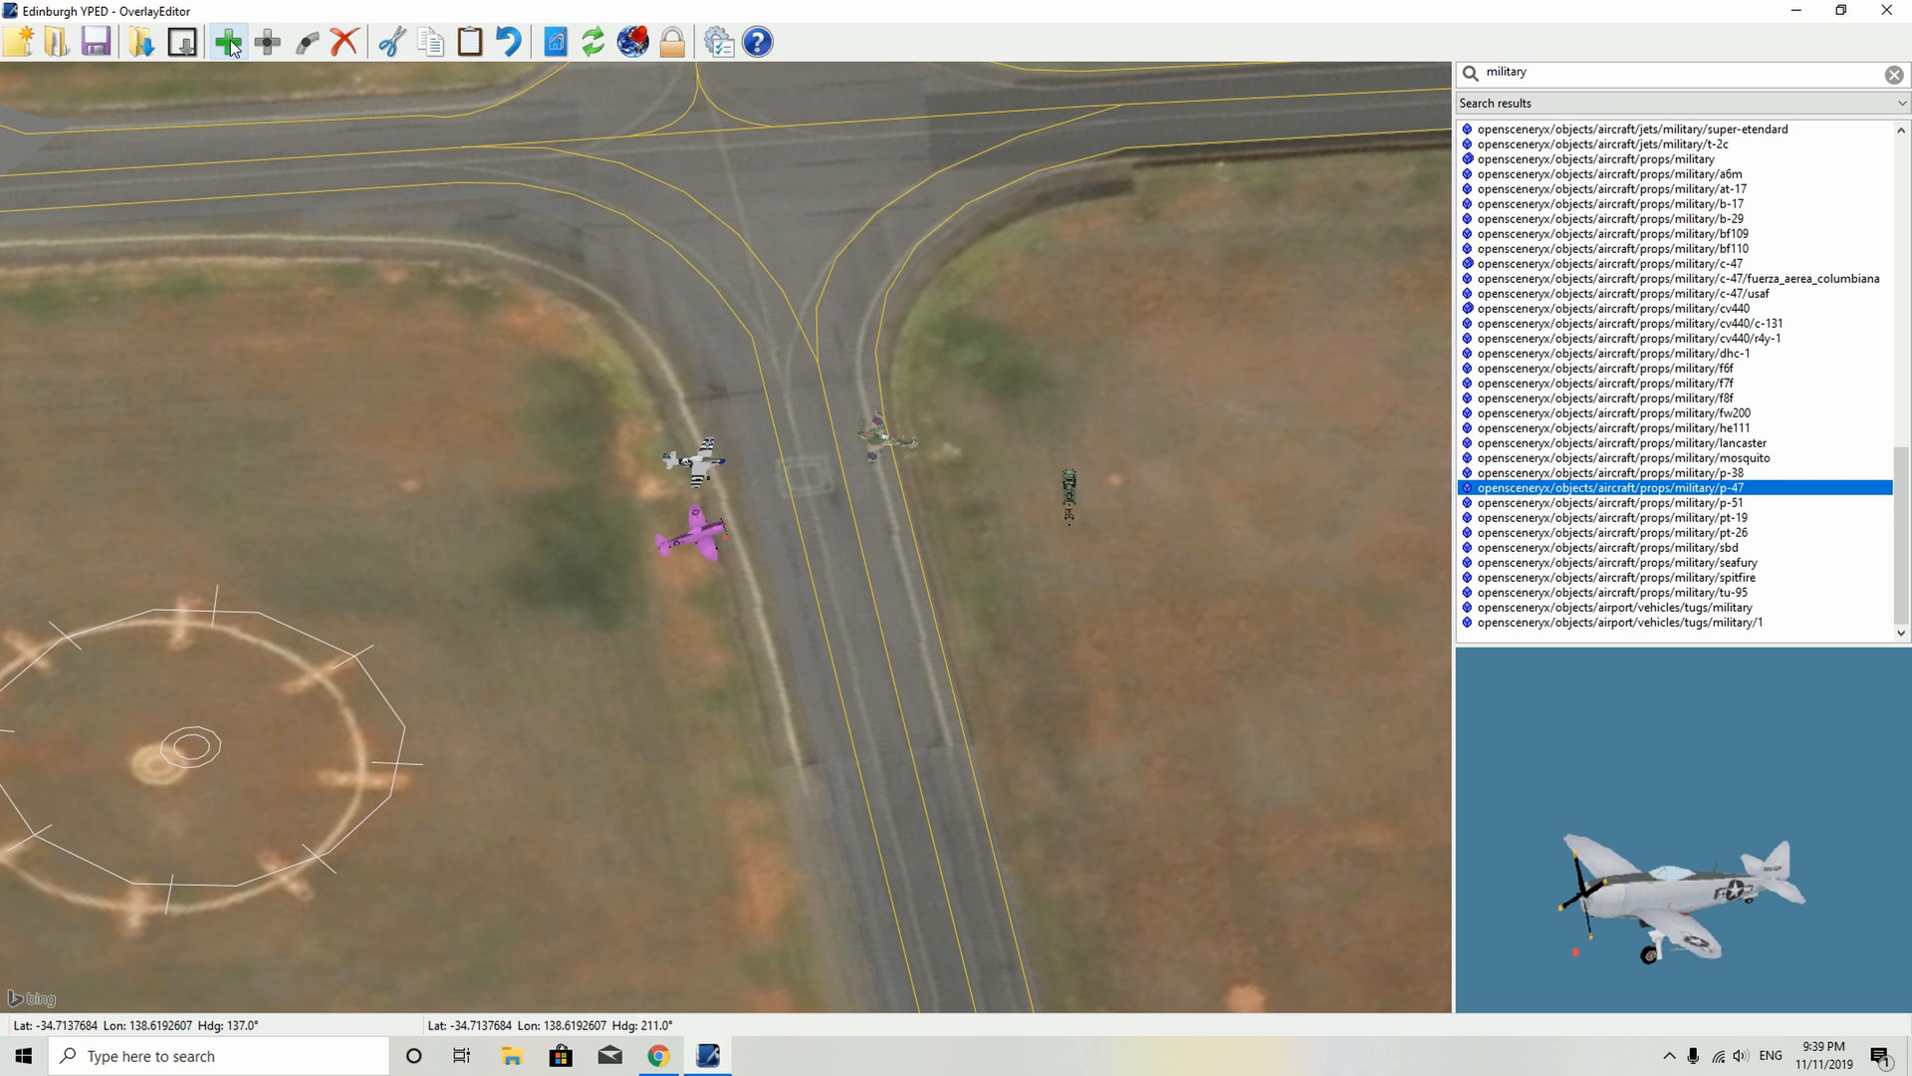
key(d)
key(d)
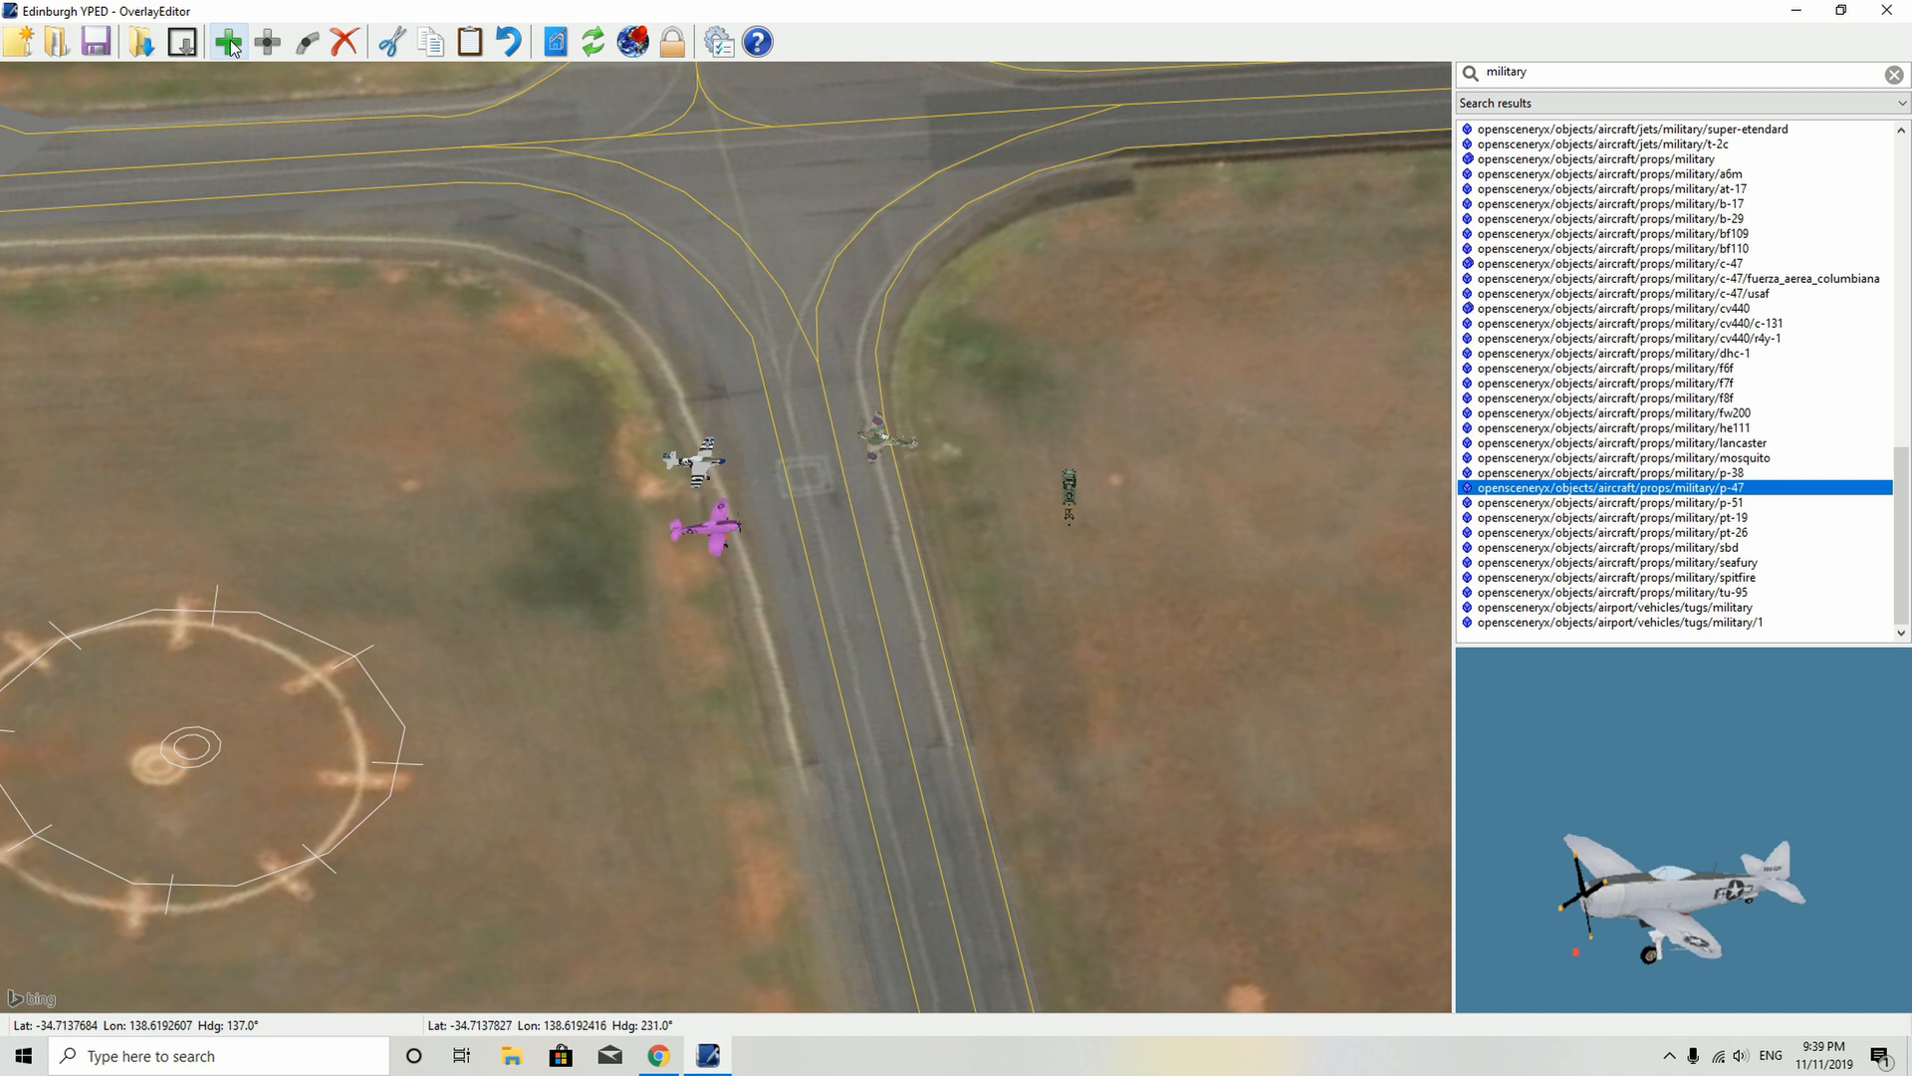
- Nudge the selected P-47 slightly farther down the taxiway edge, widening its gap from the striped aircraft
key(s)
key(s)
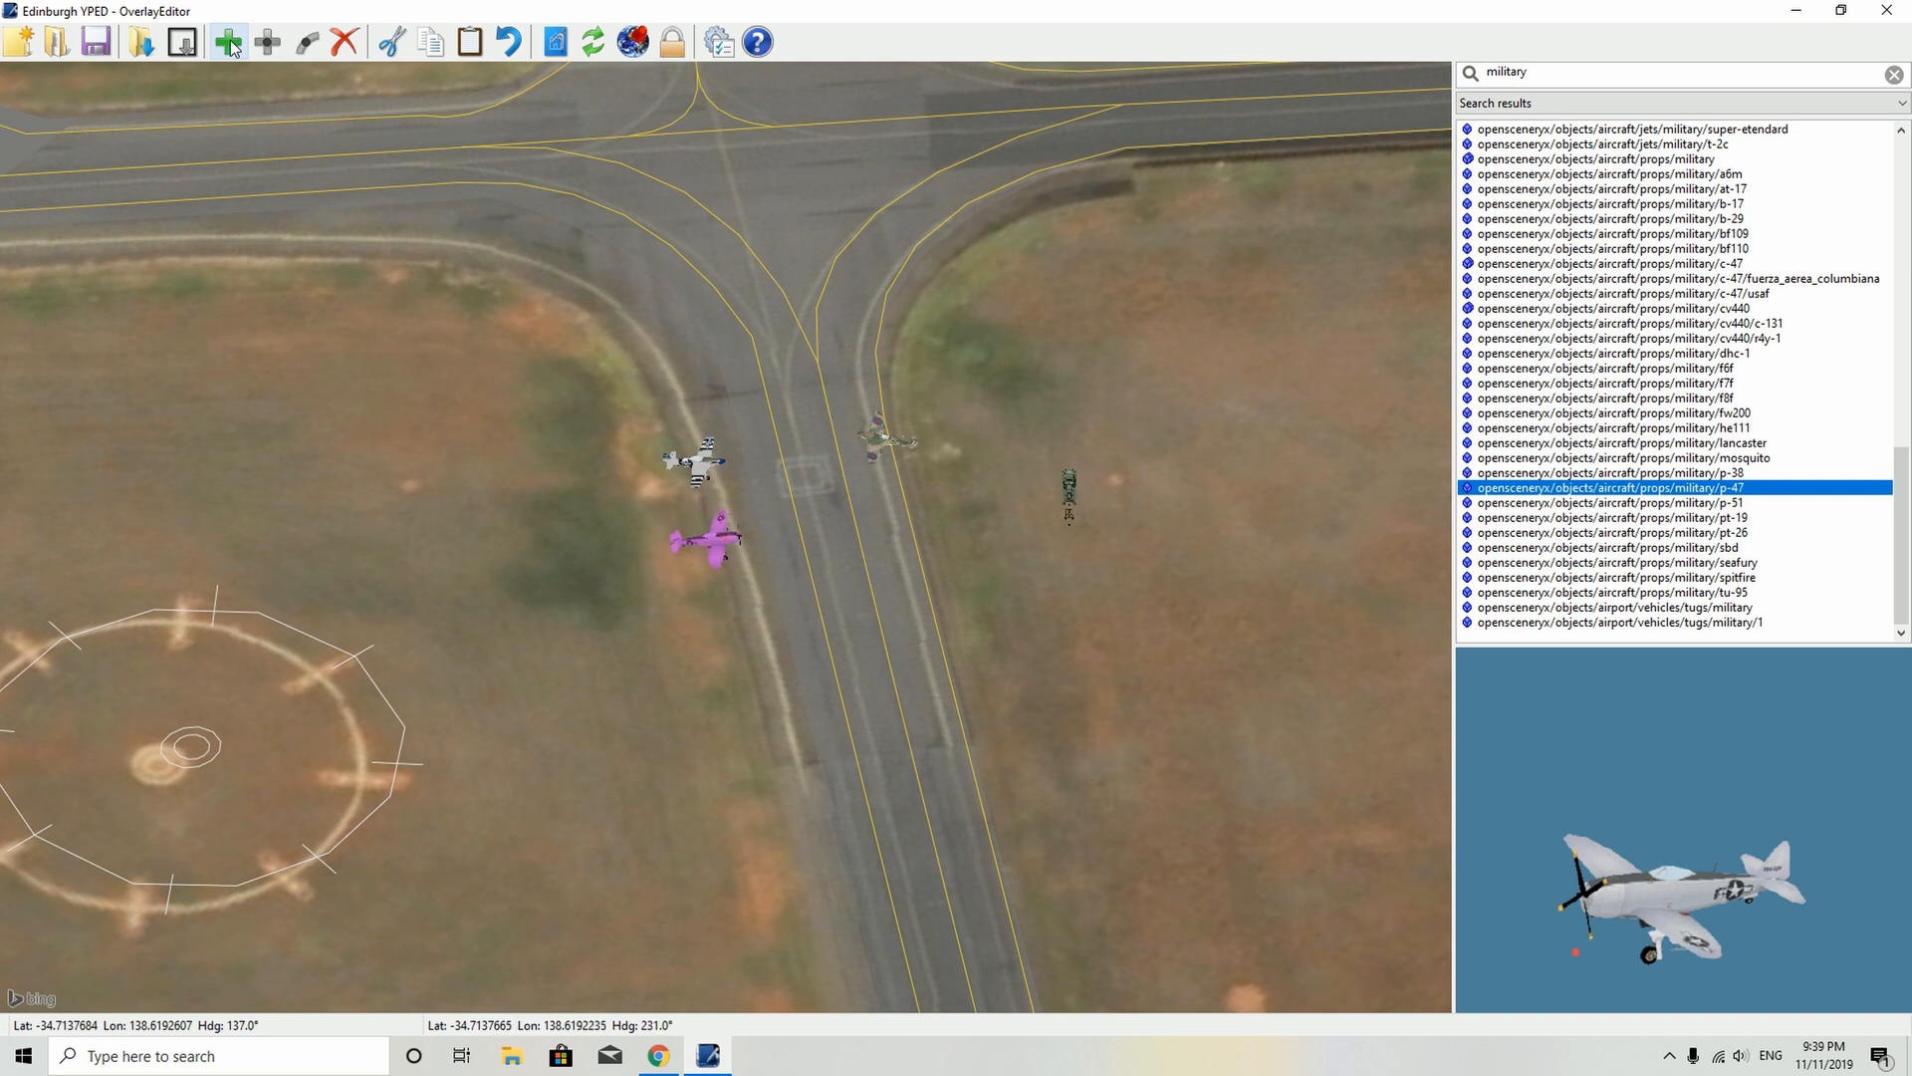
- Add the military p-38 prop aircraft, turn it to heading 44°, and place it on the right-hand taxiway edge opposite the P-47
click(1730, 476)
key(Right)
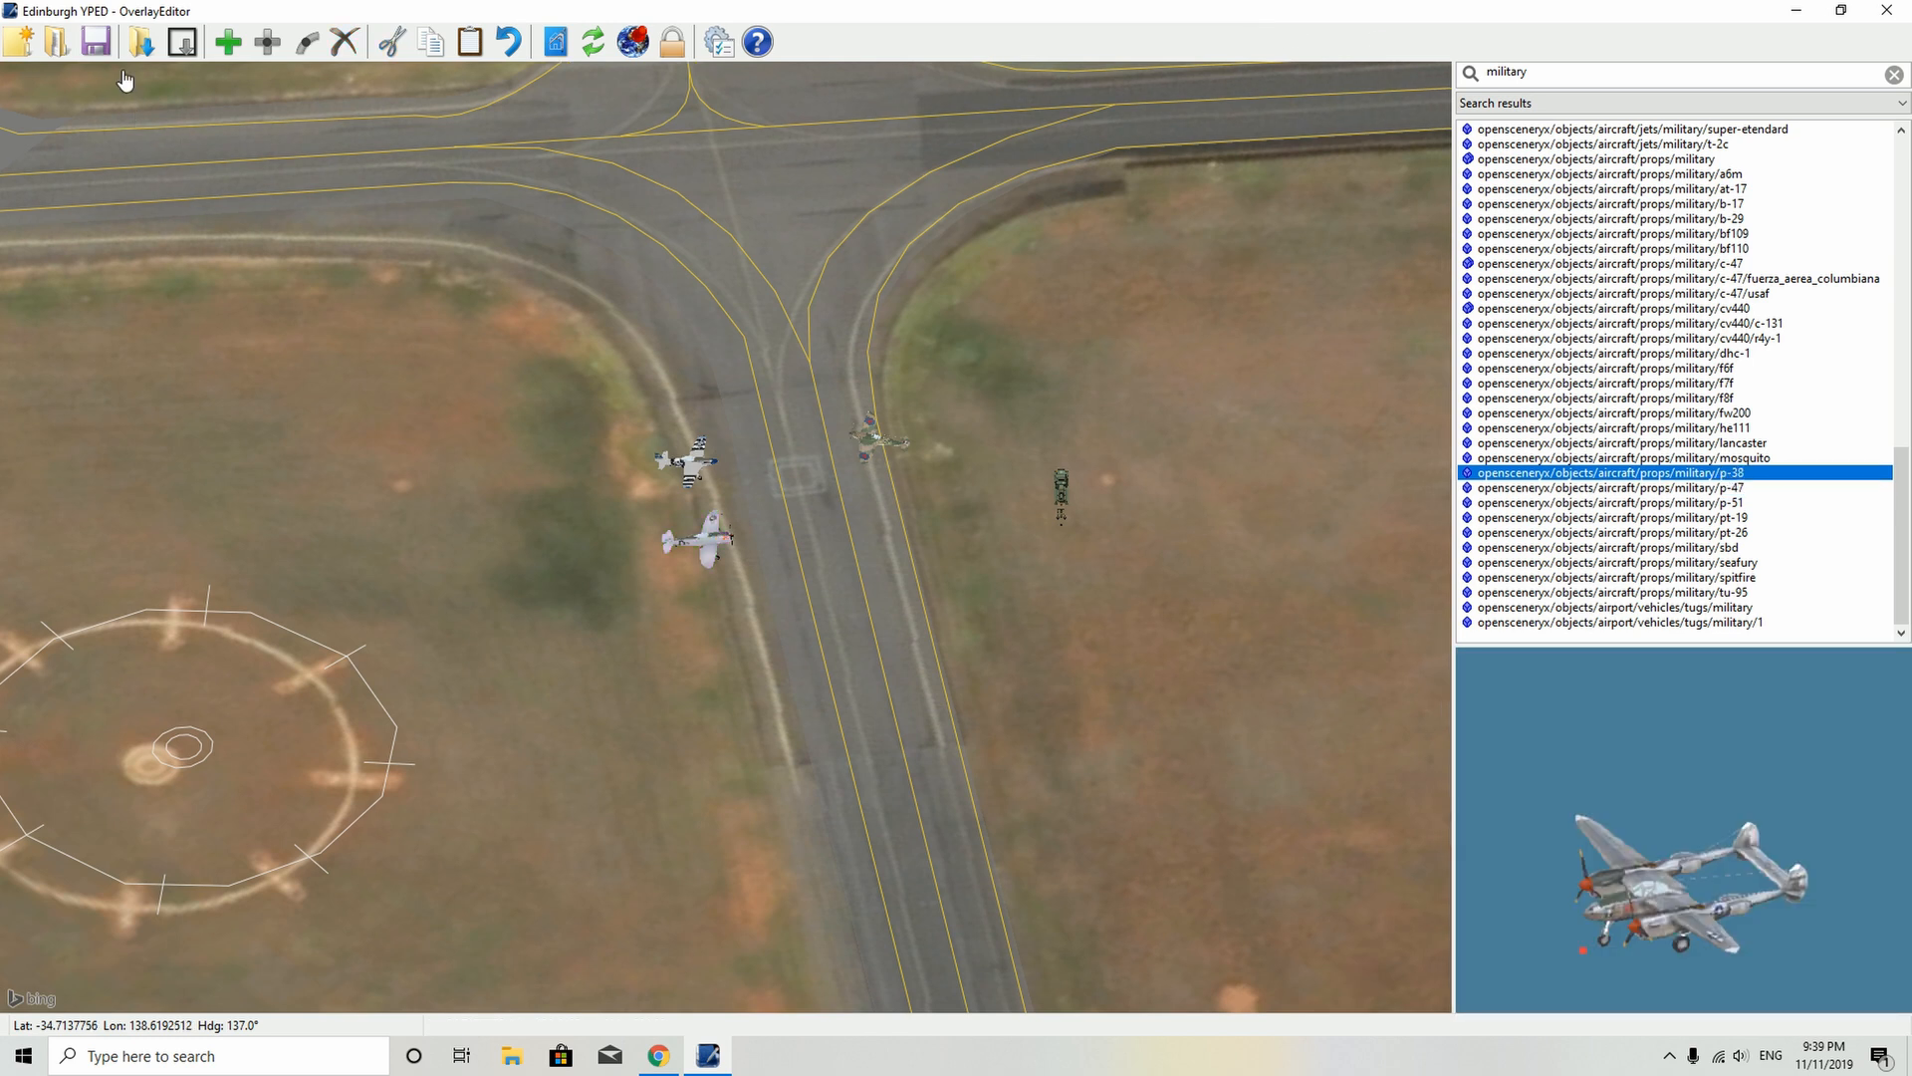
click(228, 43)
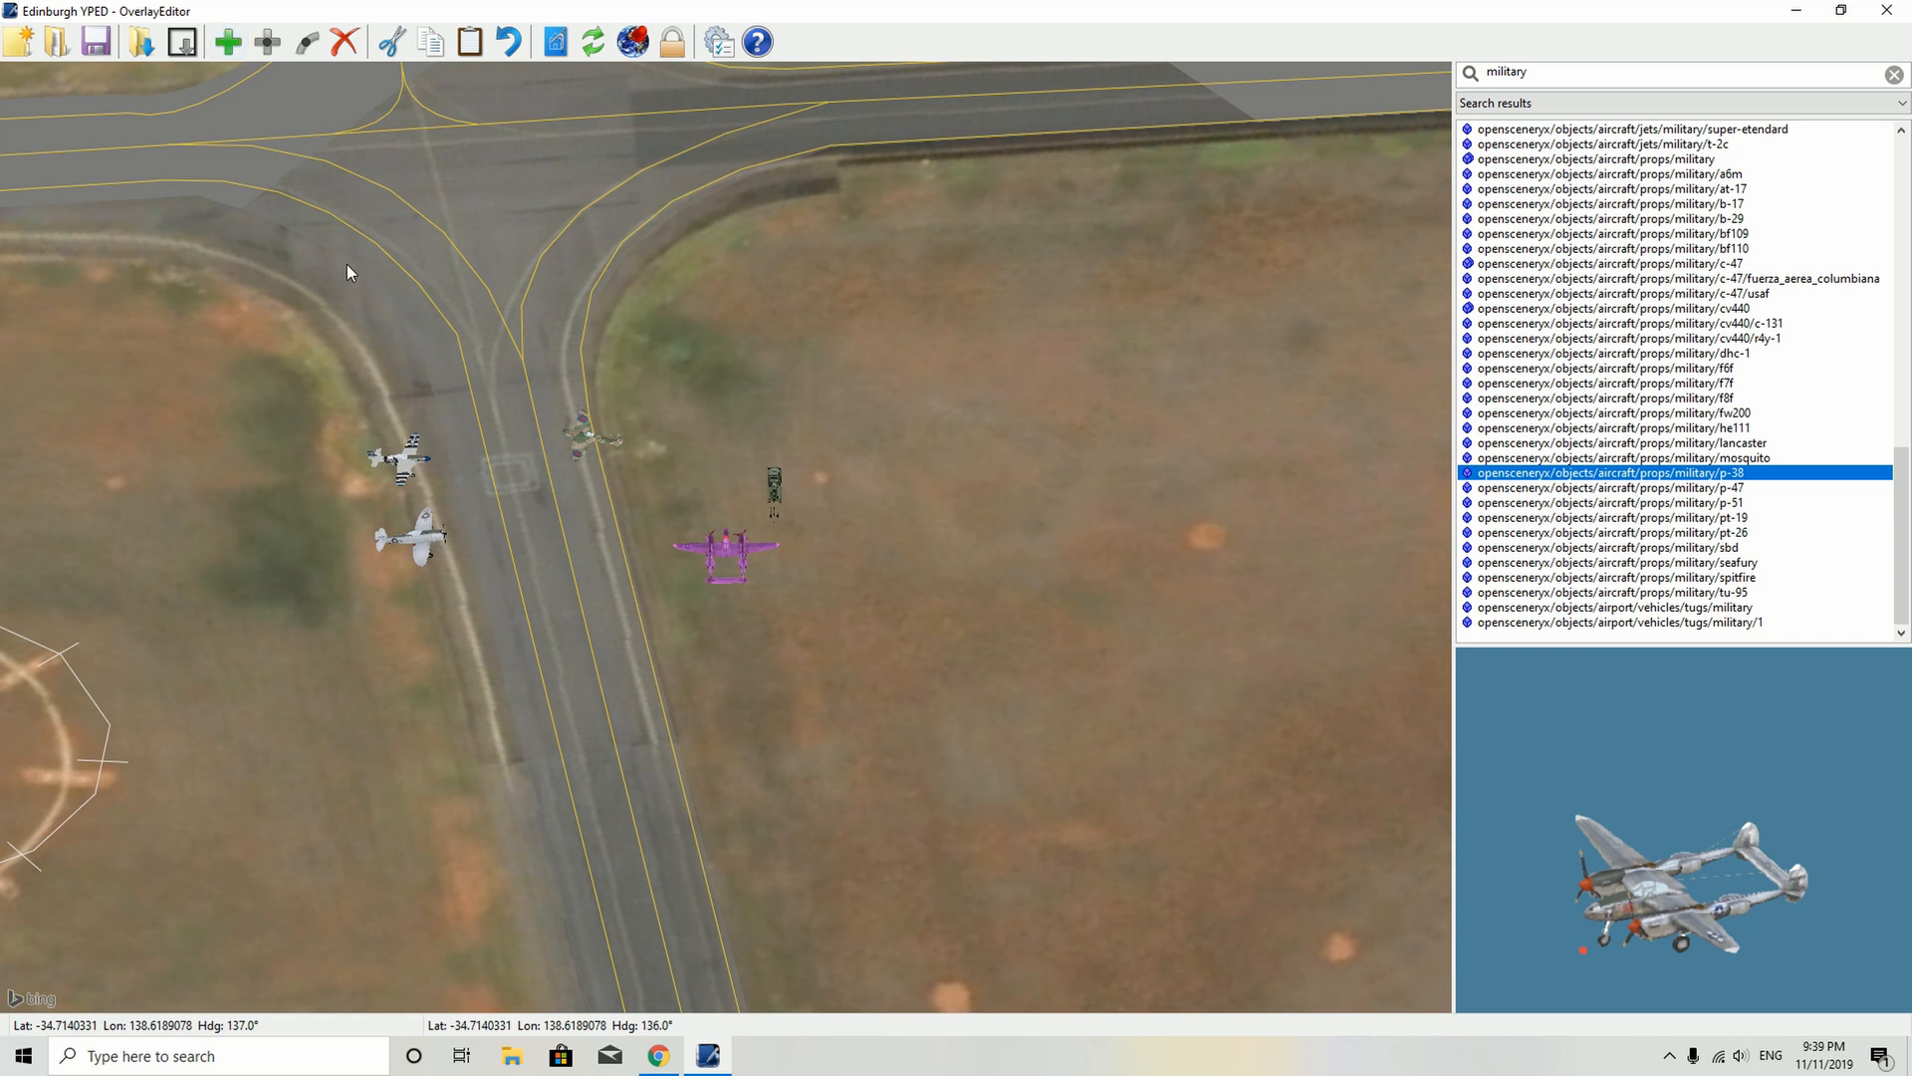
key(q)
key(q)
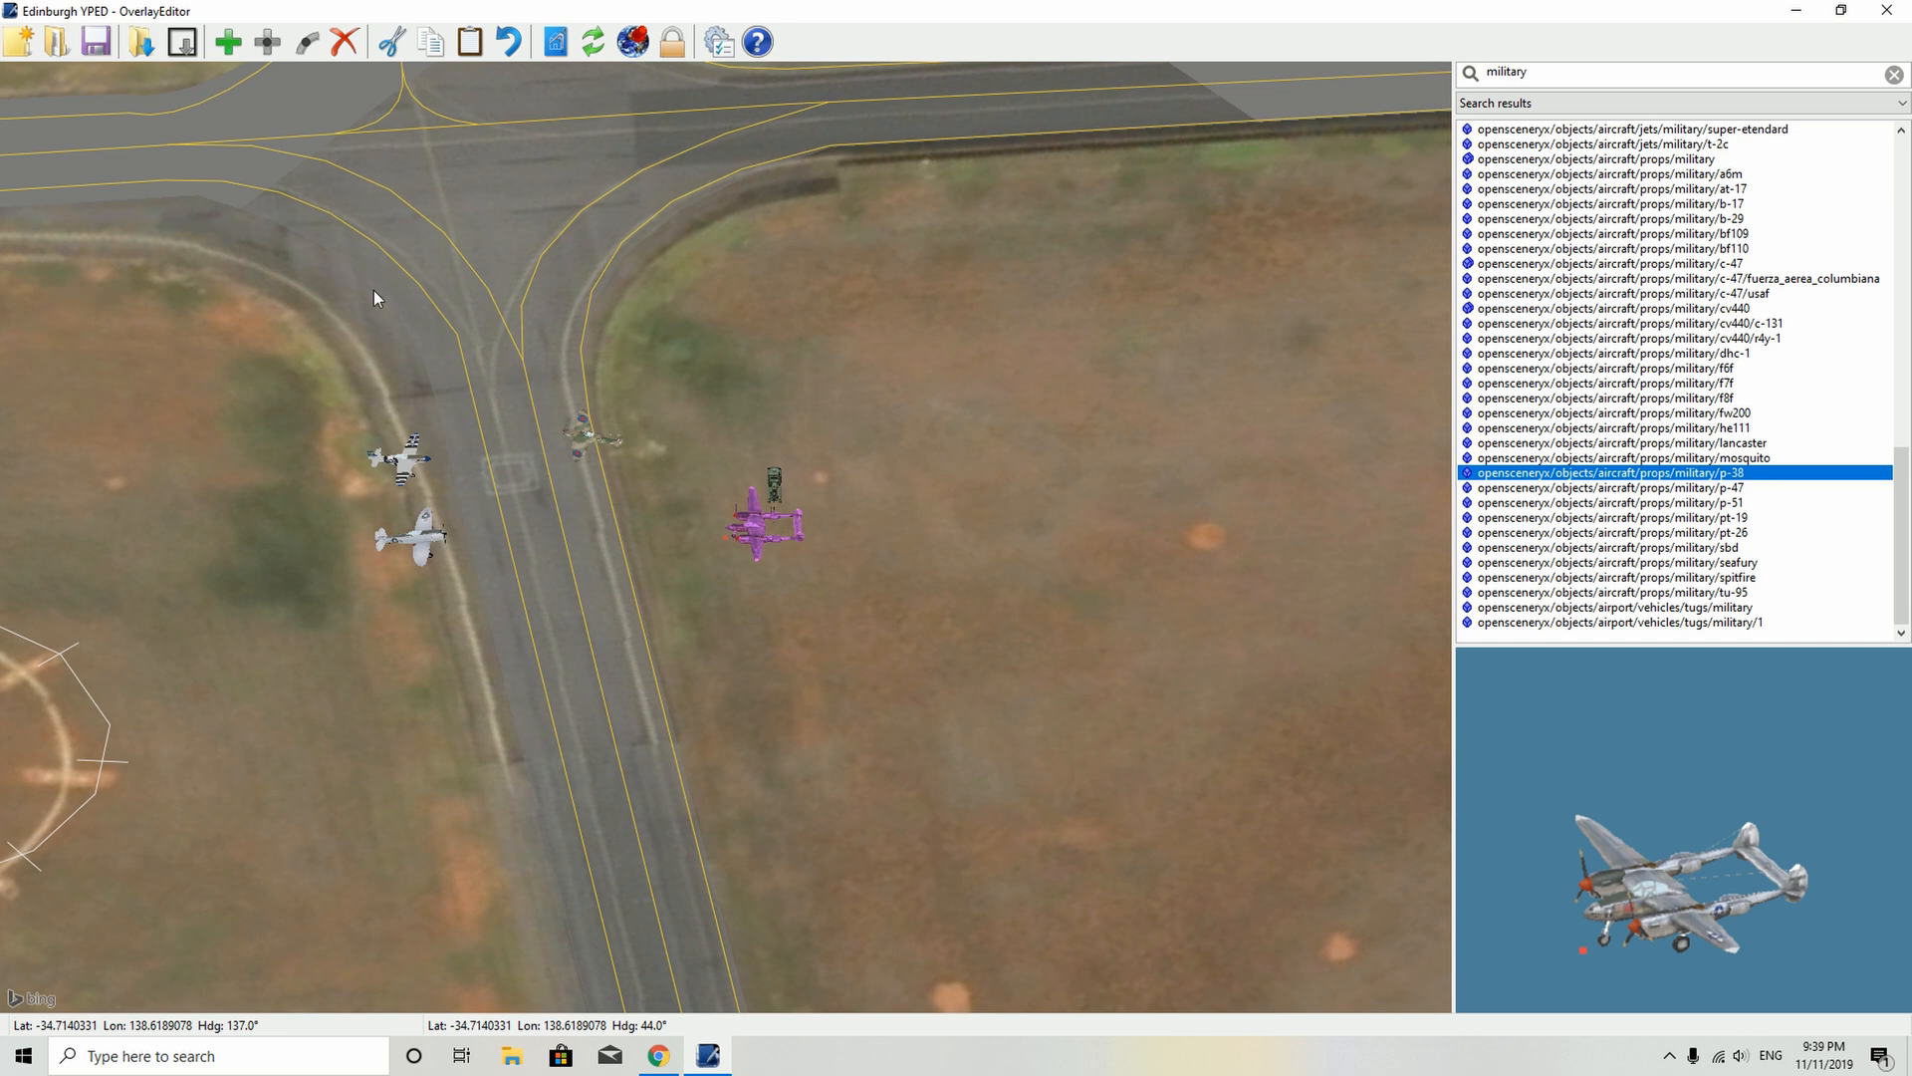
drag(757, 535, 630, 546)
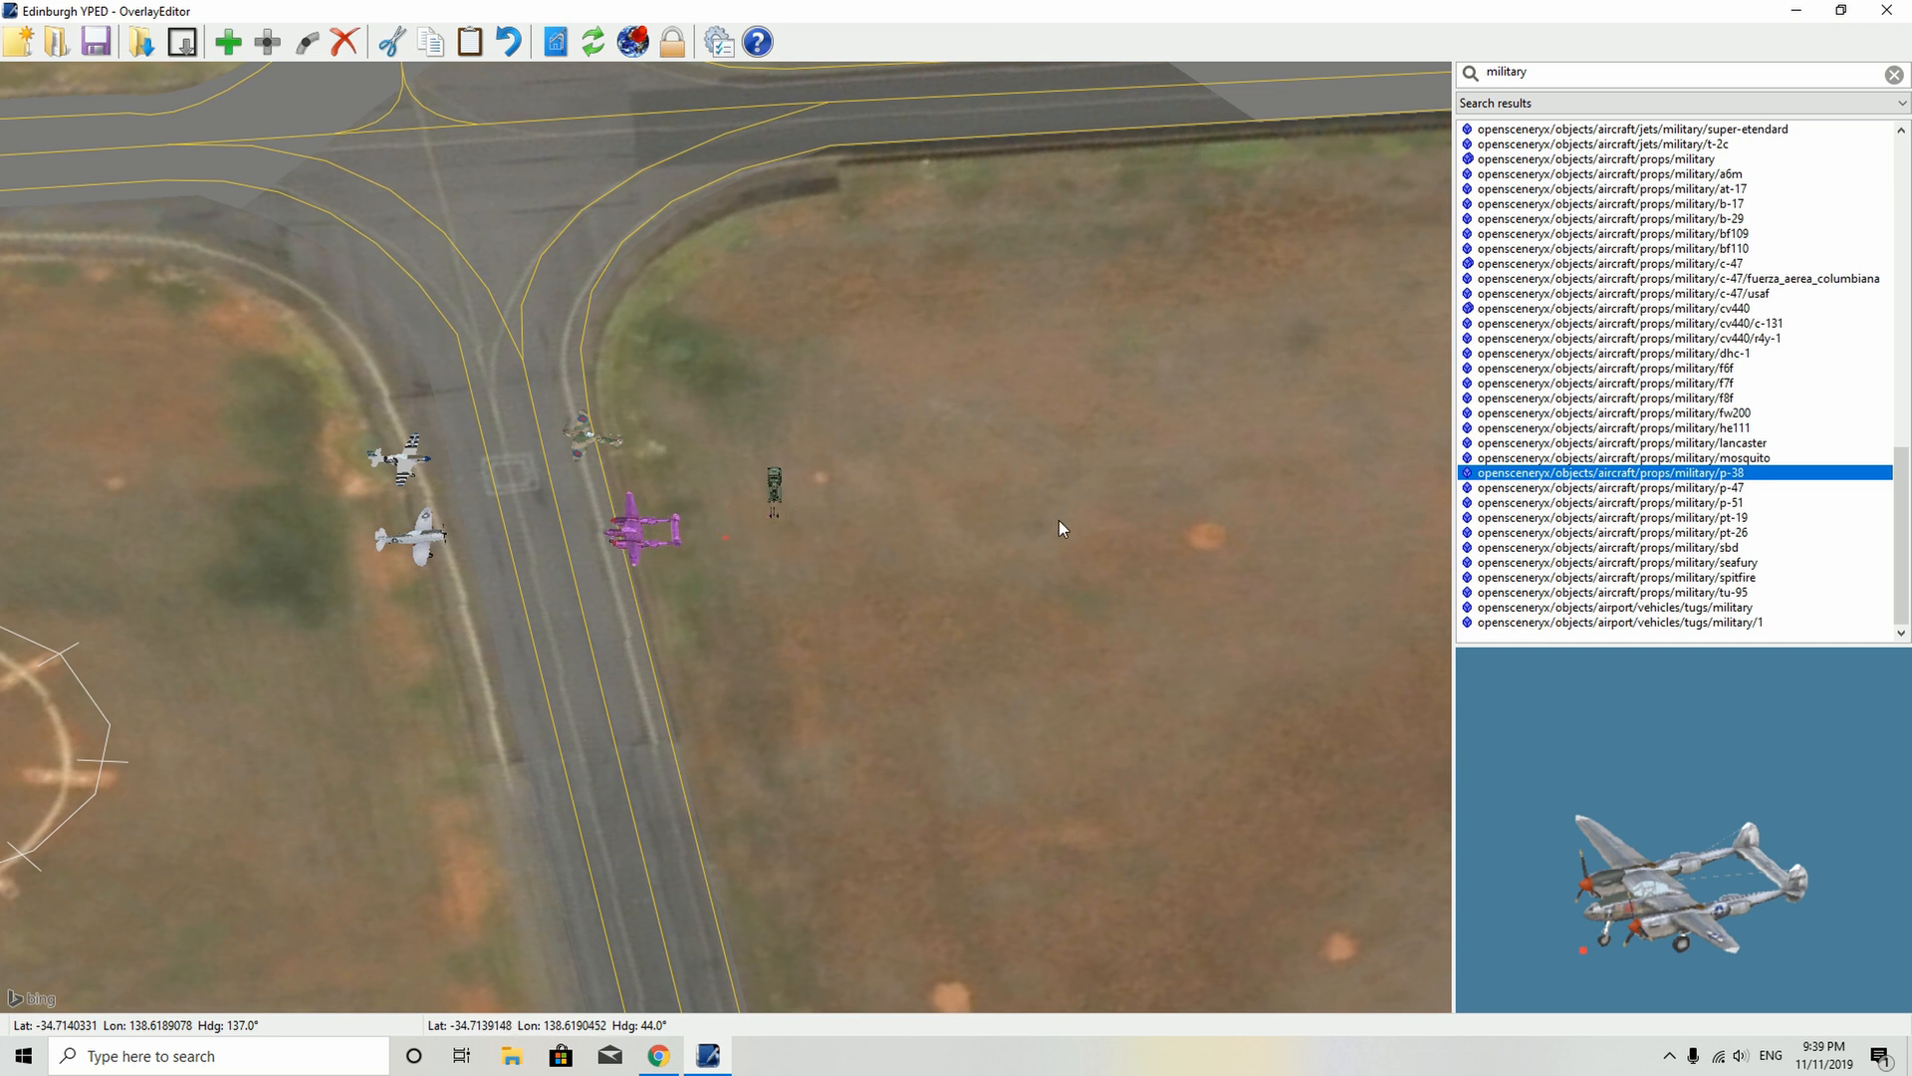
- Add the military mosquito prop aircraft and move it just below the P-38 beside the taxiway
click(1606, 458)
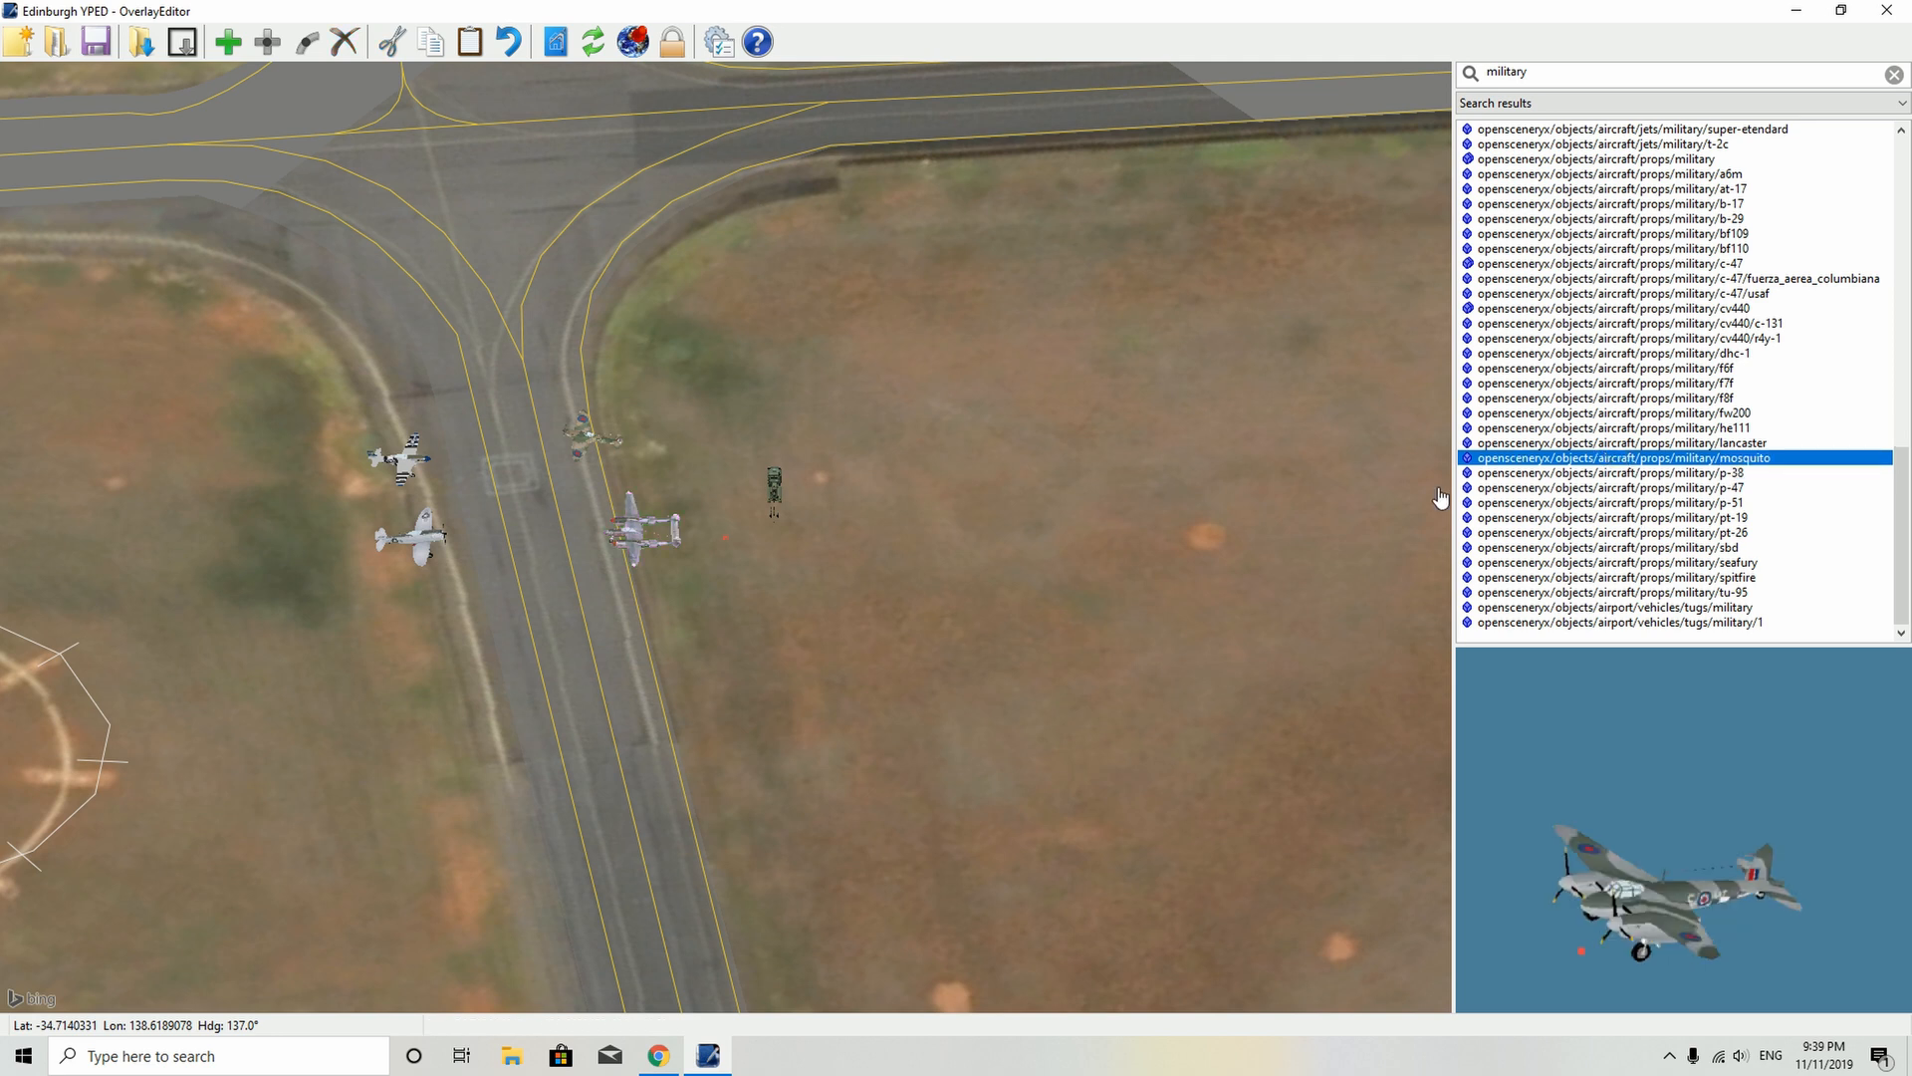
click(230, 47)
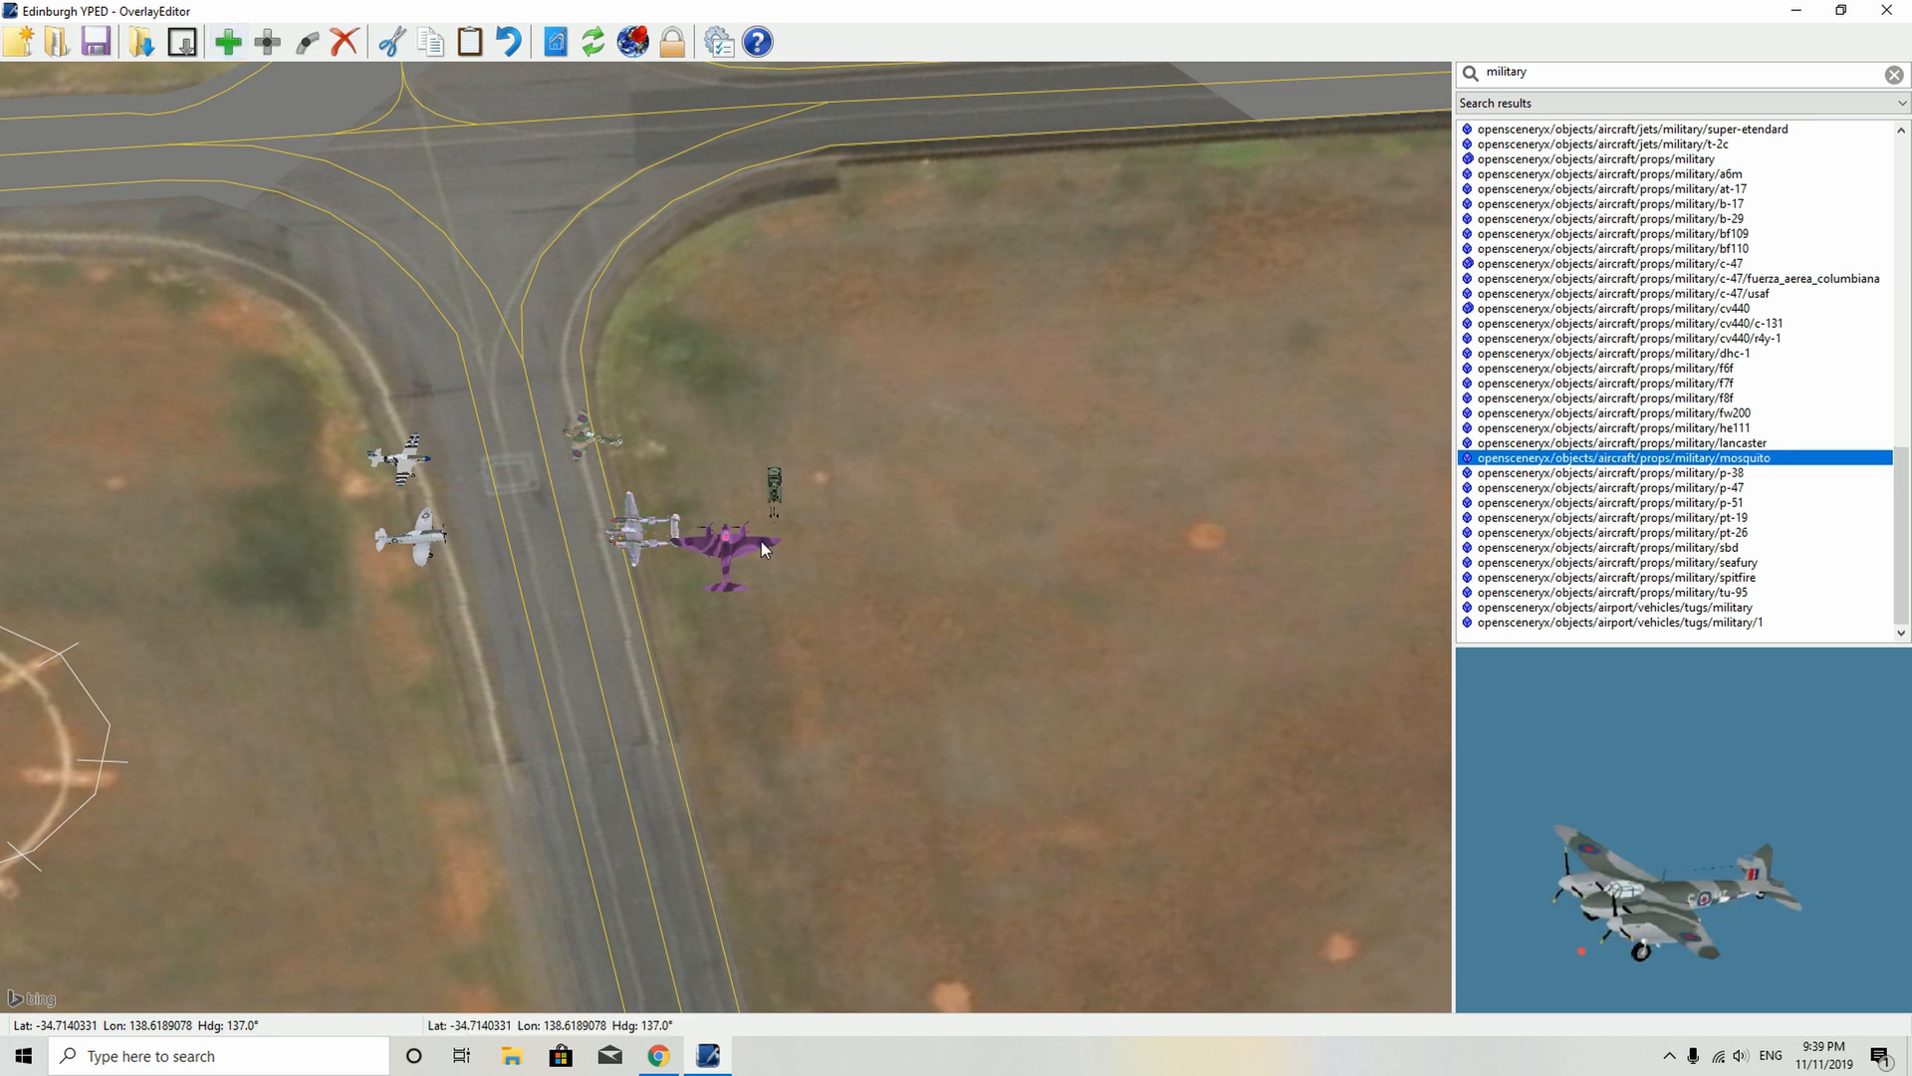
drag(731, 546, 684, 624)
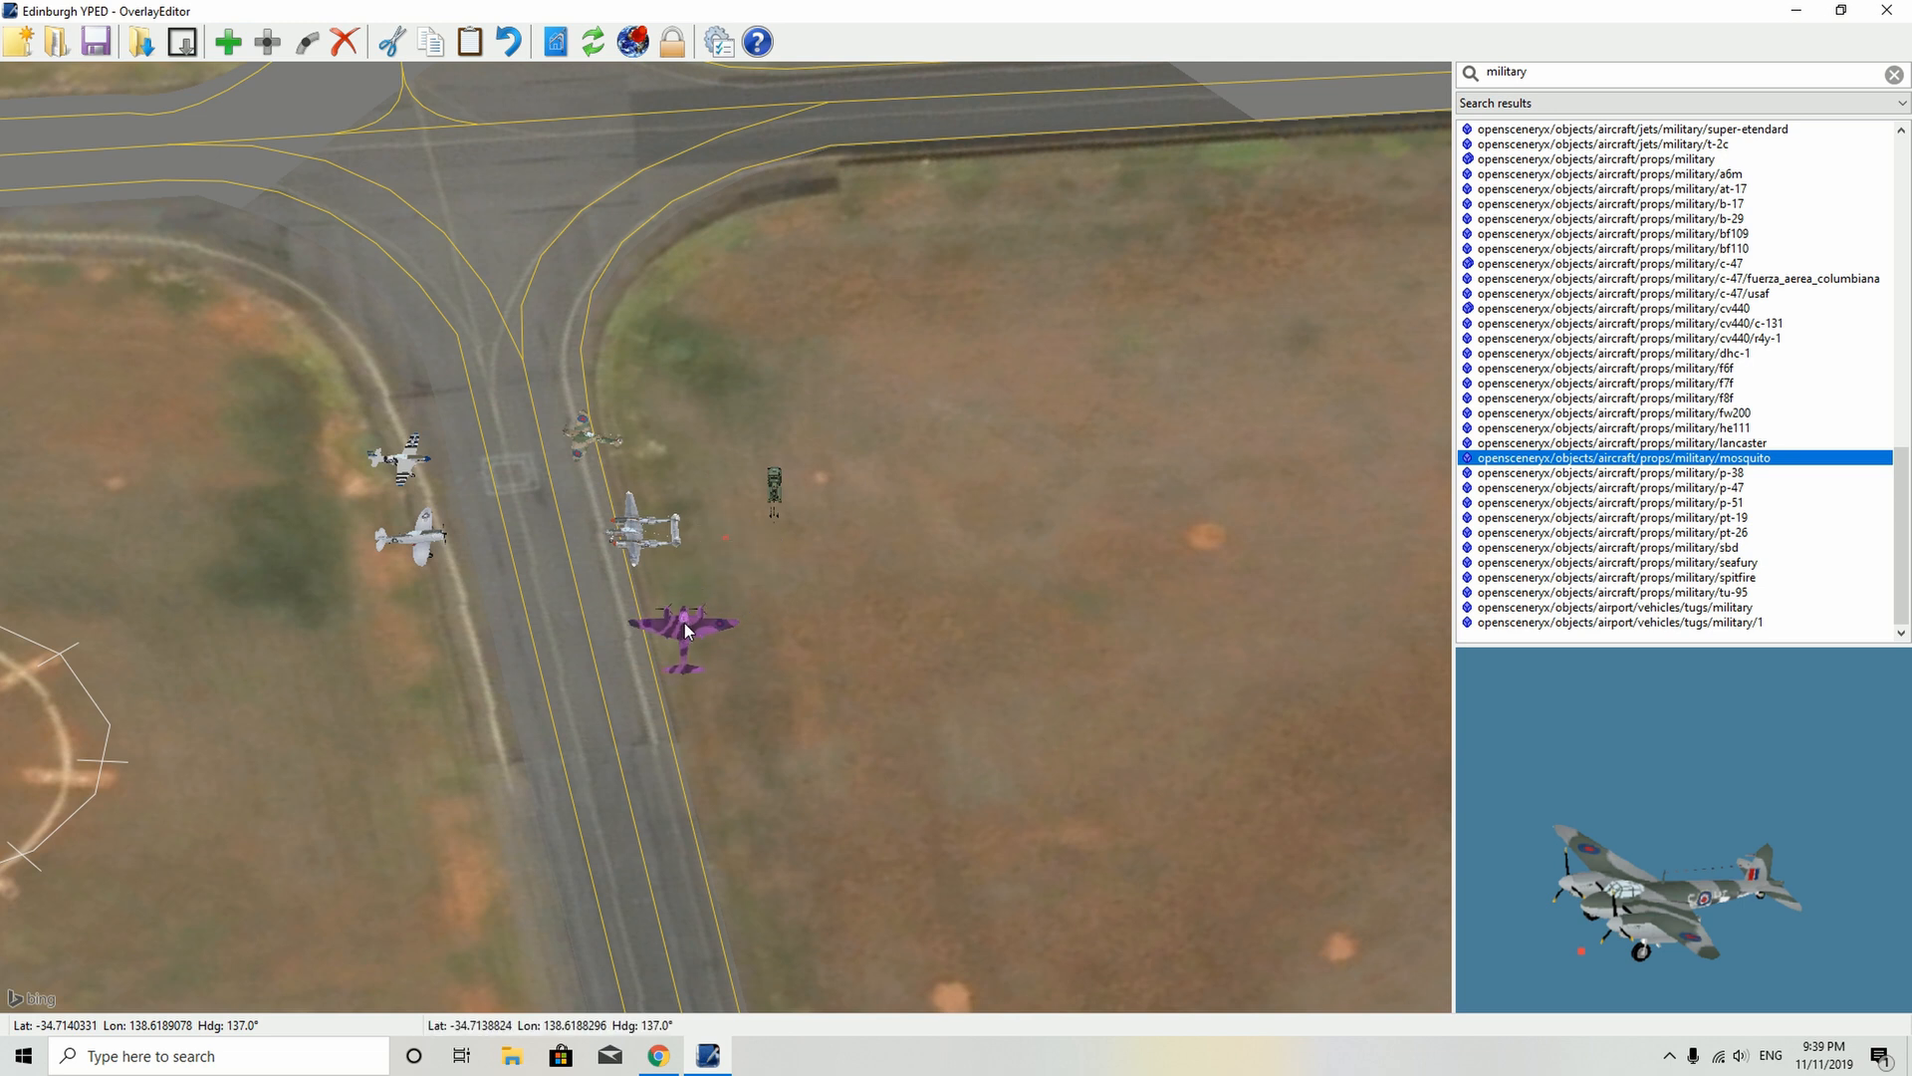
- Rotate the Mosquito to heading 34° and position its nose on the taxiway edge directly below the P-38
key(q)
key(q)
key(q)
key(q)
key(q)
key(q)
key(q)
key(q)
key(q)
key(q)
key(q)
key(q)
key(q)
key(q)
key(q)
key(q)
key(q)
key(q)
key(q)
key(q)
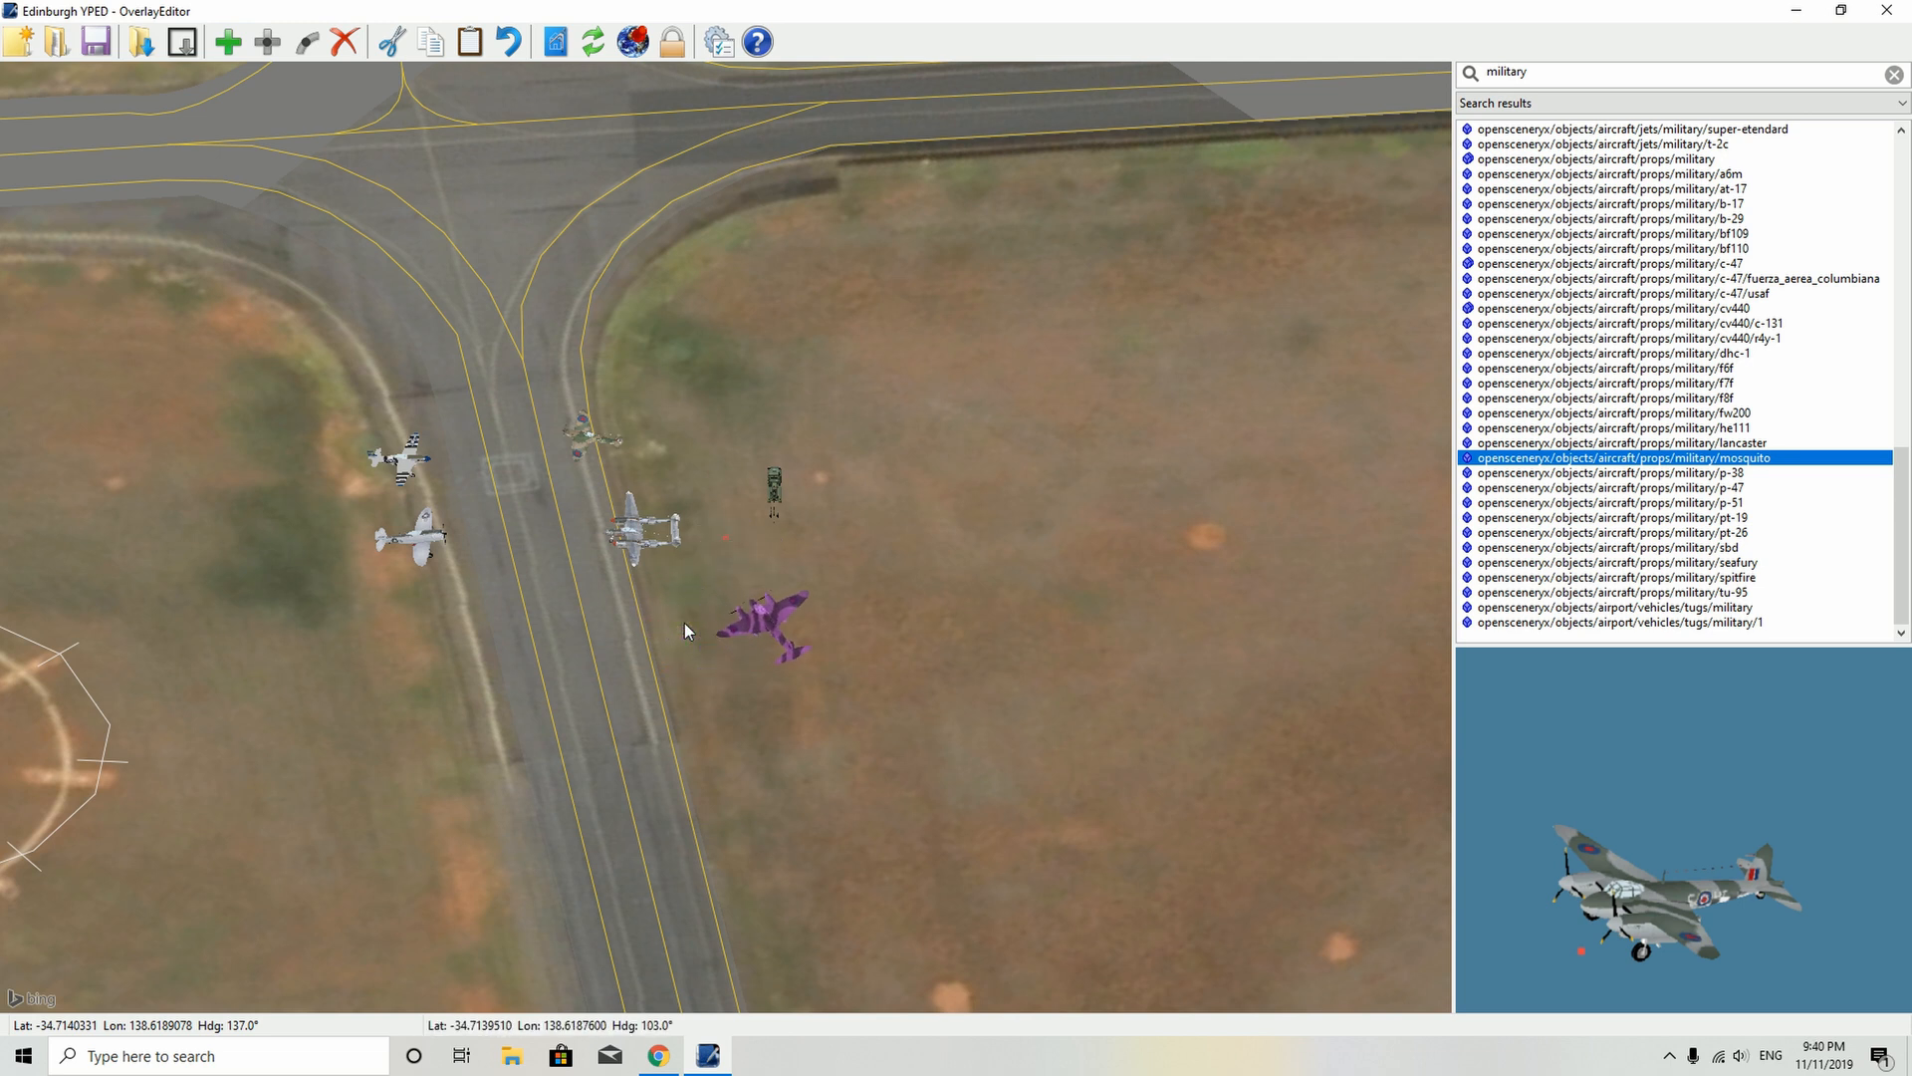
key(q)
key(q)
key(q)
key(q)
key(q)
key(q)
key(q)
key(q)
key(q)
key(q)
key(q)
key(q)
key(q)
key(q)
key(q)
key(q)
key(q)
key(q)
key(q)
key(q)
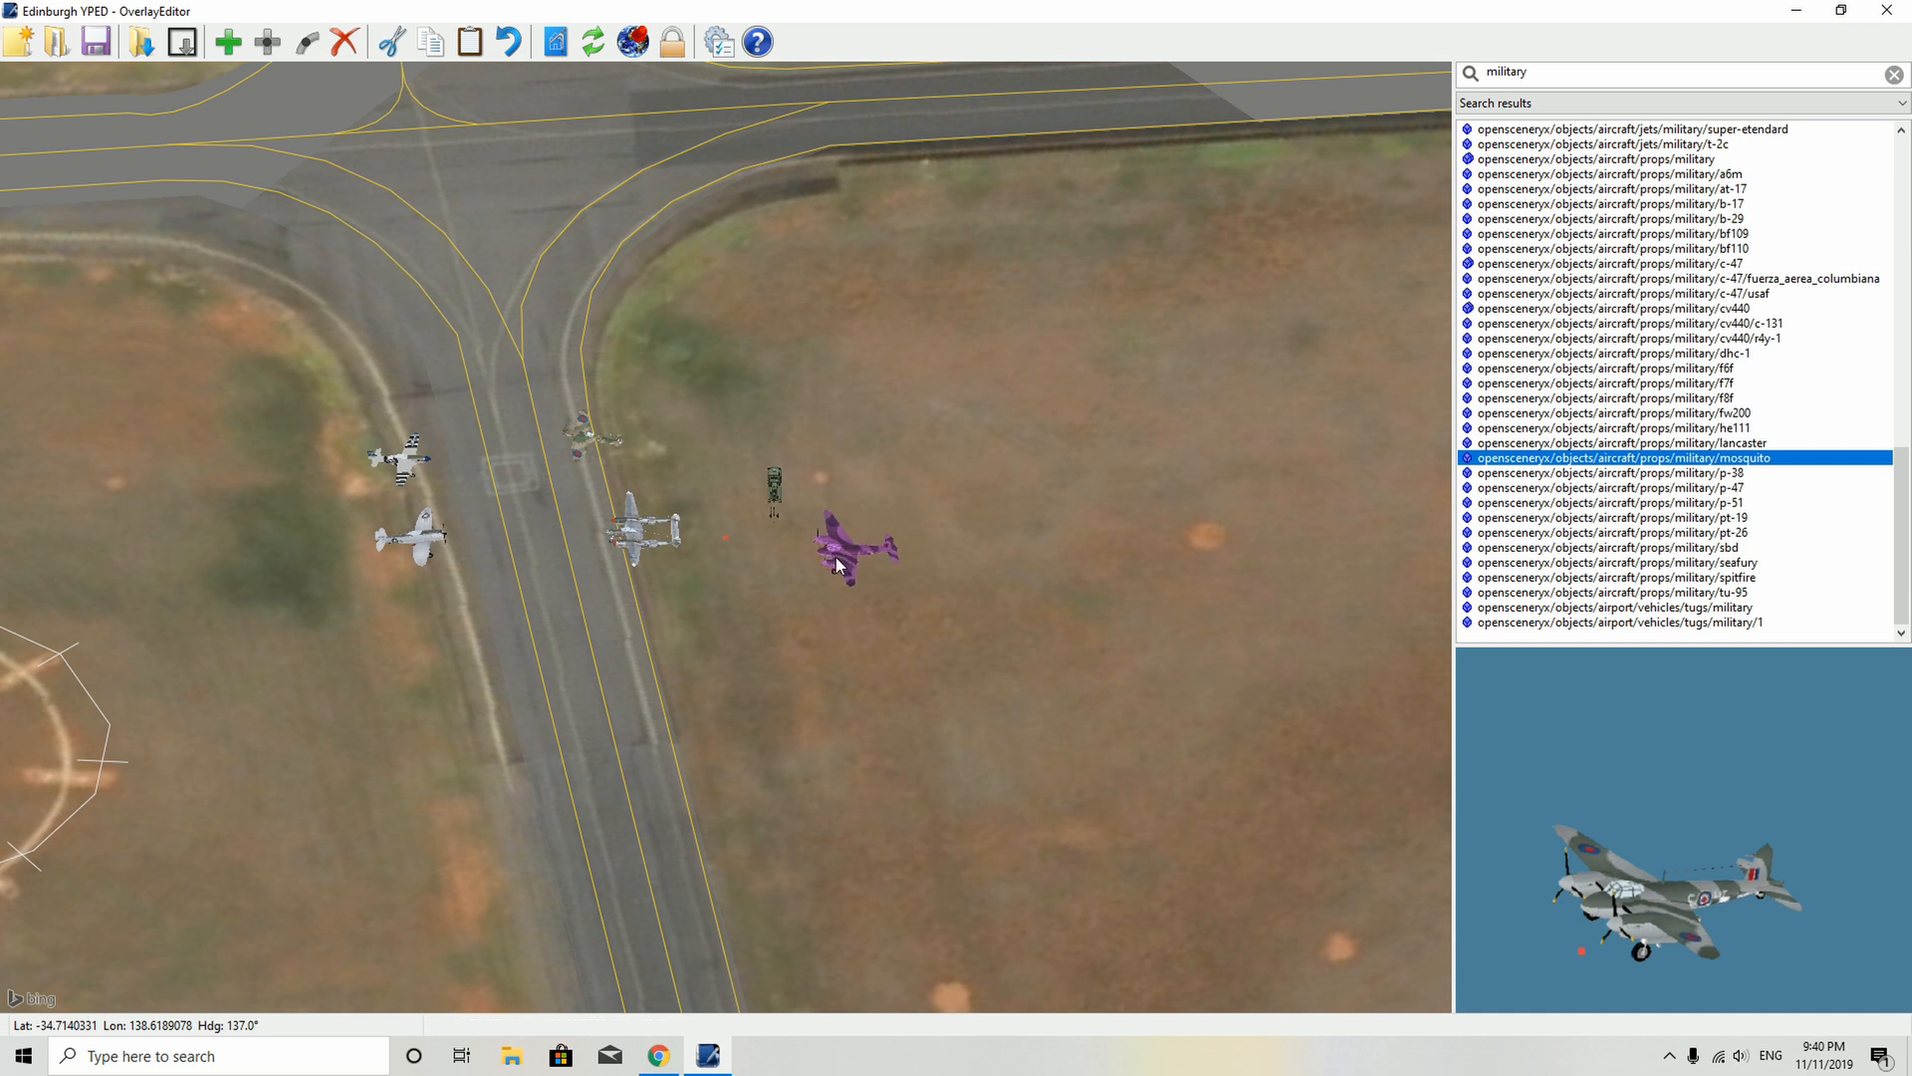
drag(856, 543, 658, 621)
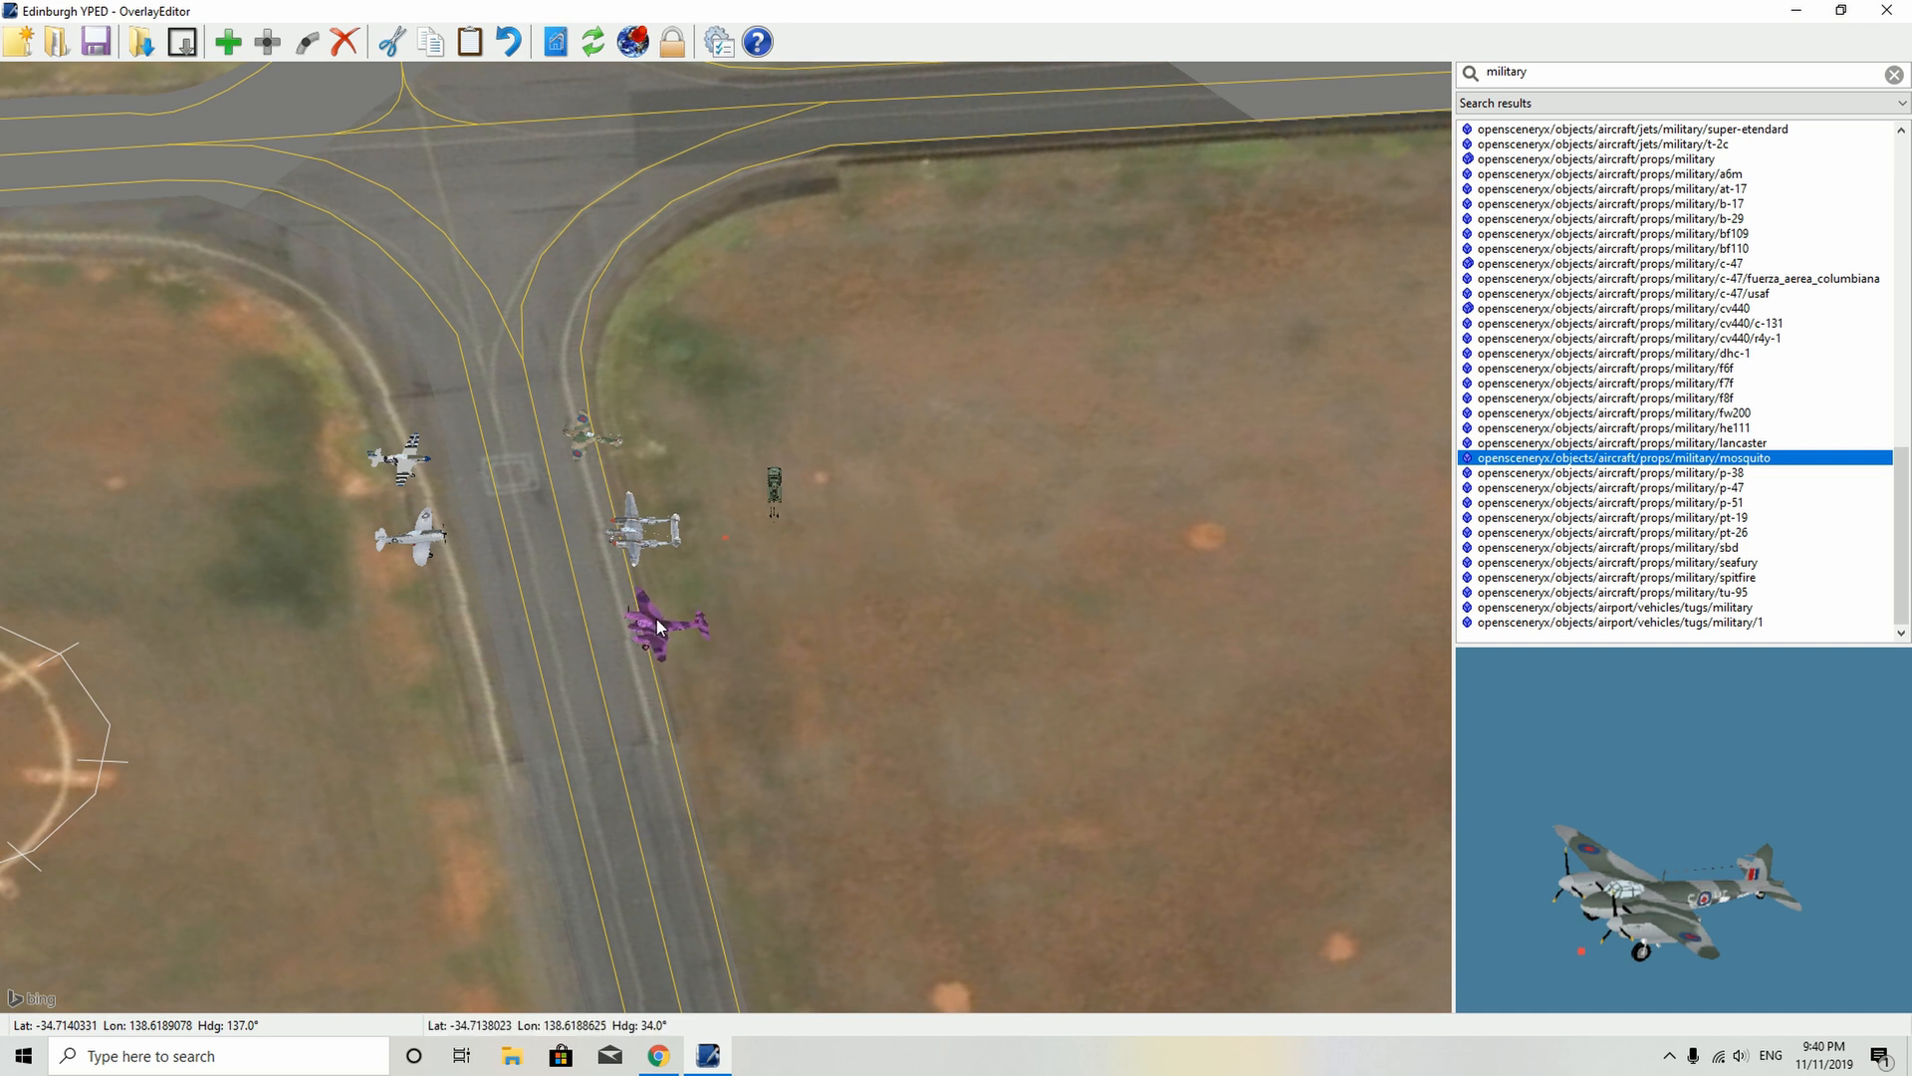
- Add the military lancaster prop aircraft below the P-47, near the left-hand taxiway edge
click(1631, 445)
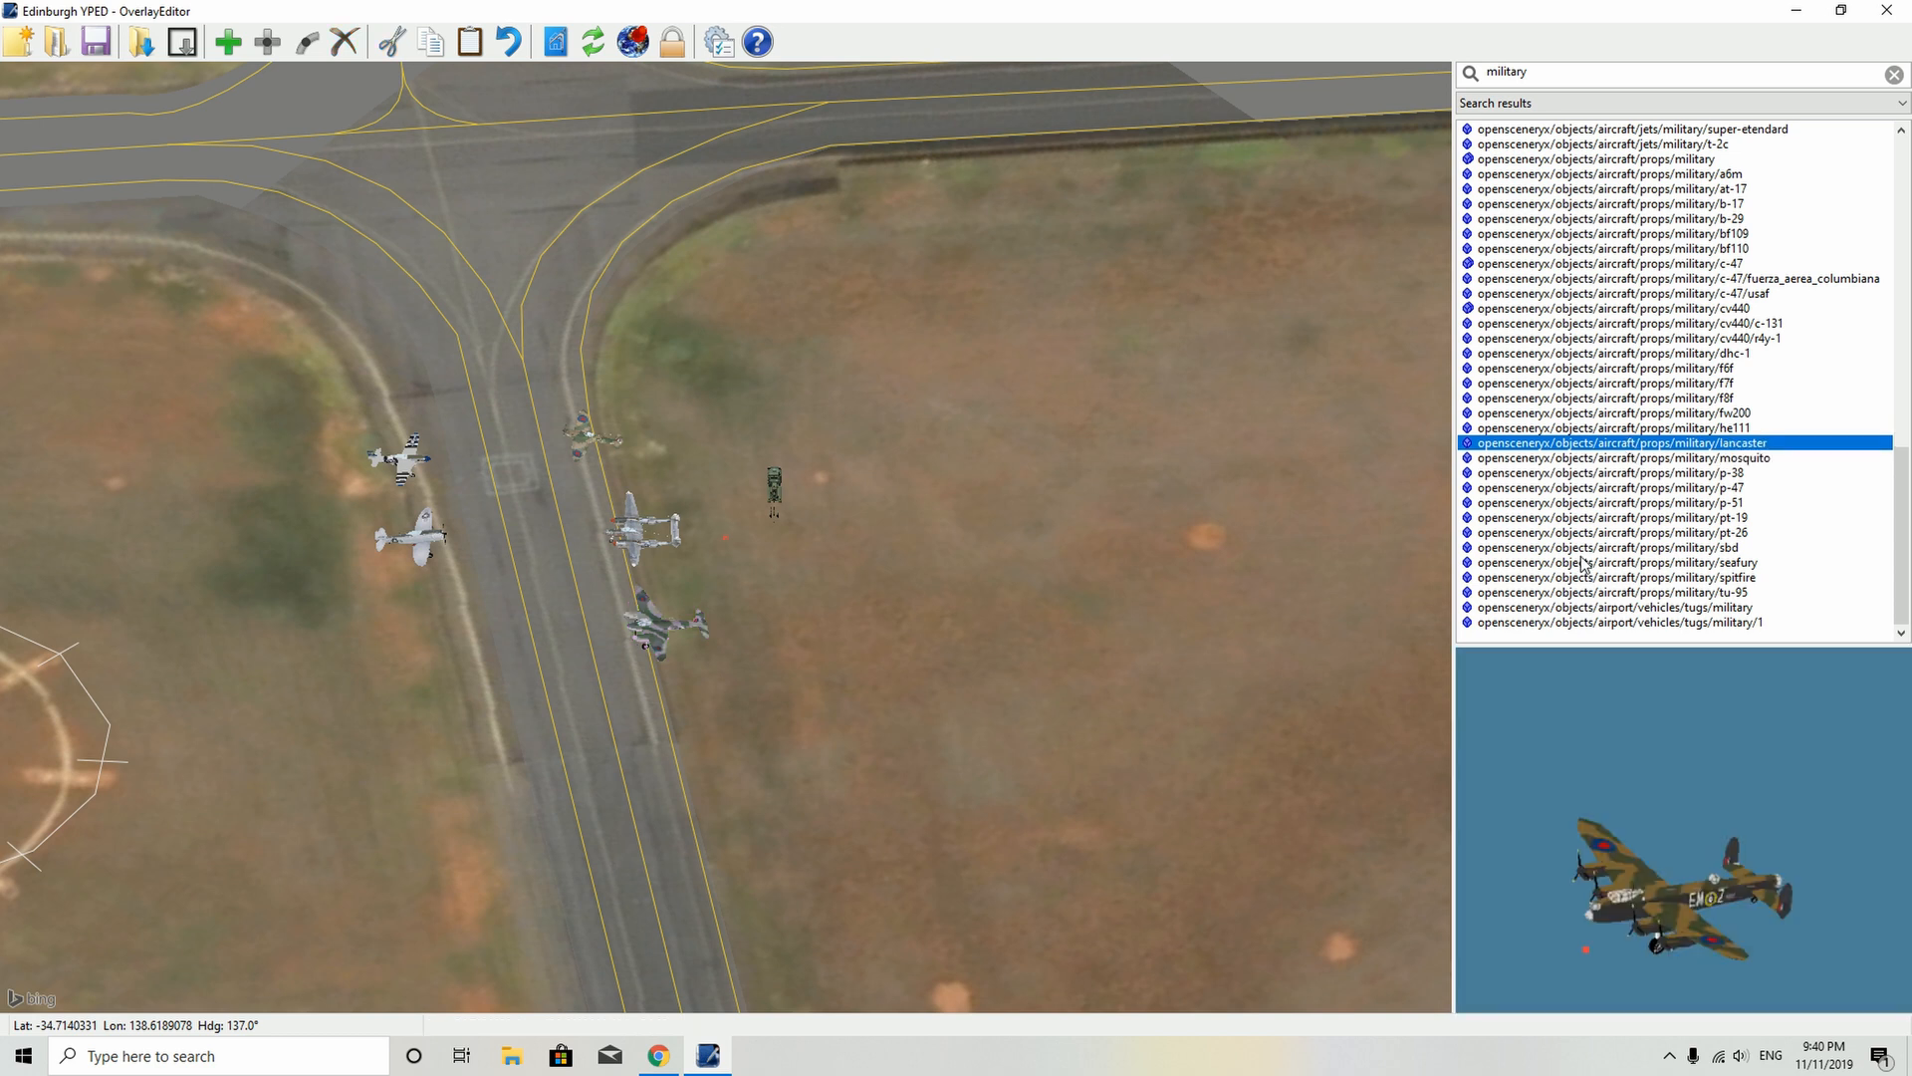
key(Left)
key(Left)
key(Left)
key(Left)
key(Left)
key(Left)
key(Left)
key(Left)
key(Left)
key(Left)
key(Left)
key(Left)
key(Left)
key(Left)
key(Left)
key(Left)
key(Left)
key(Left)
key(Left)
key(Left)
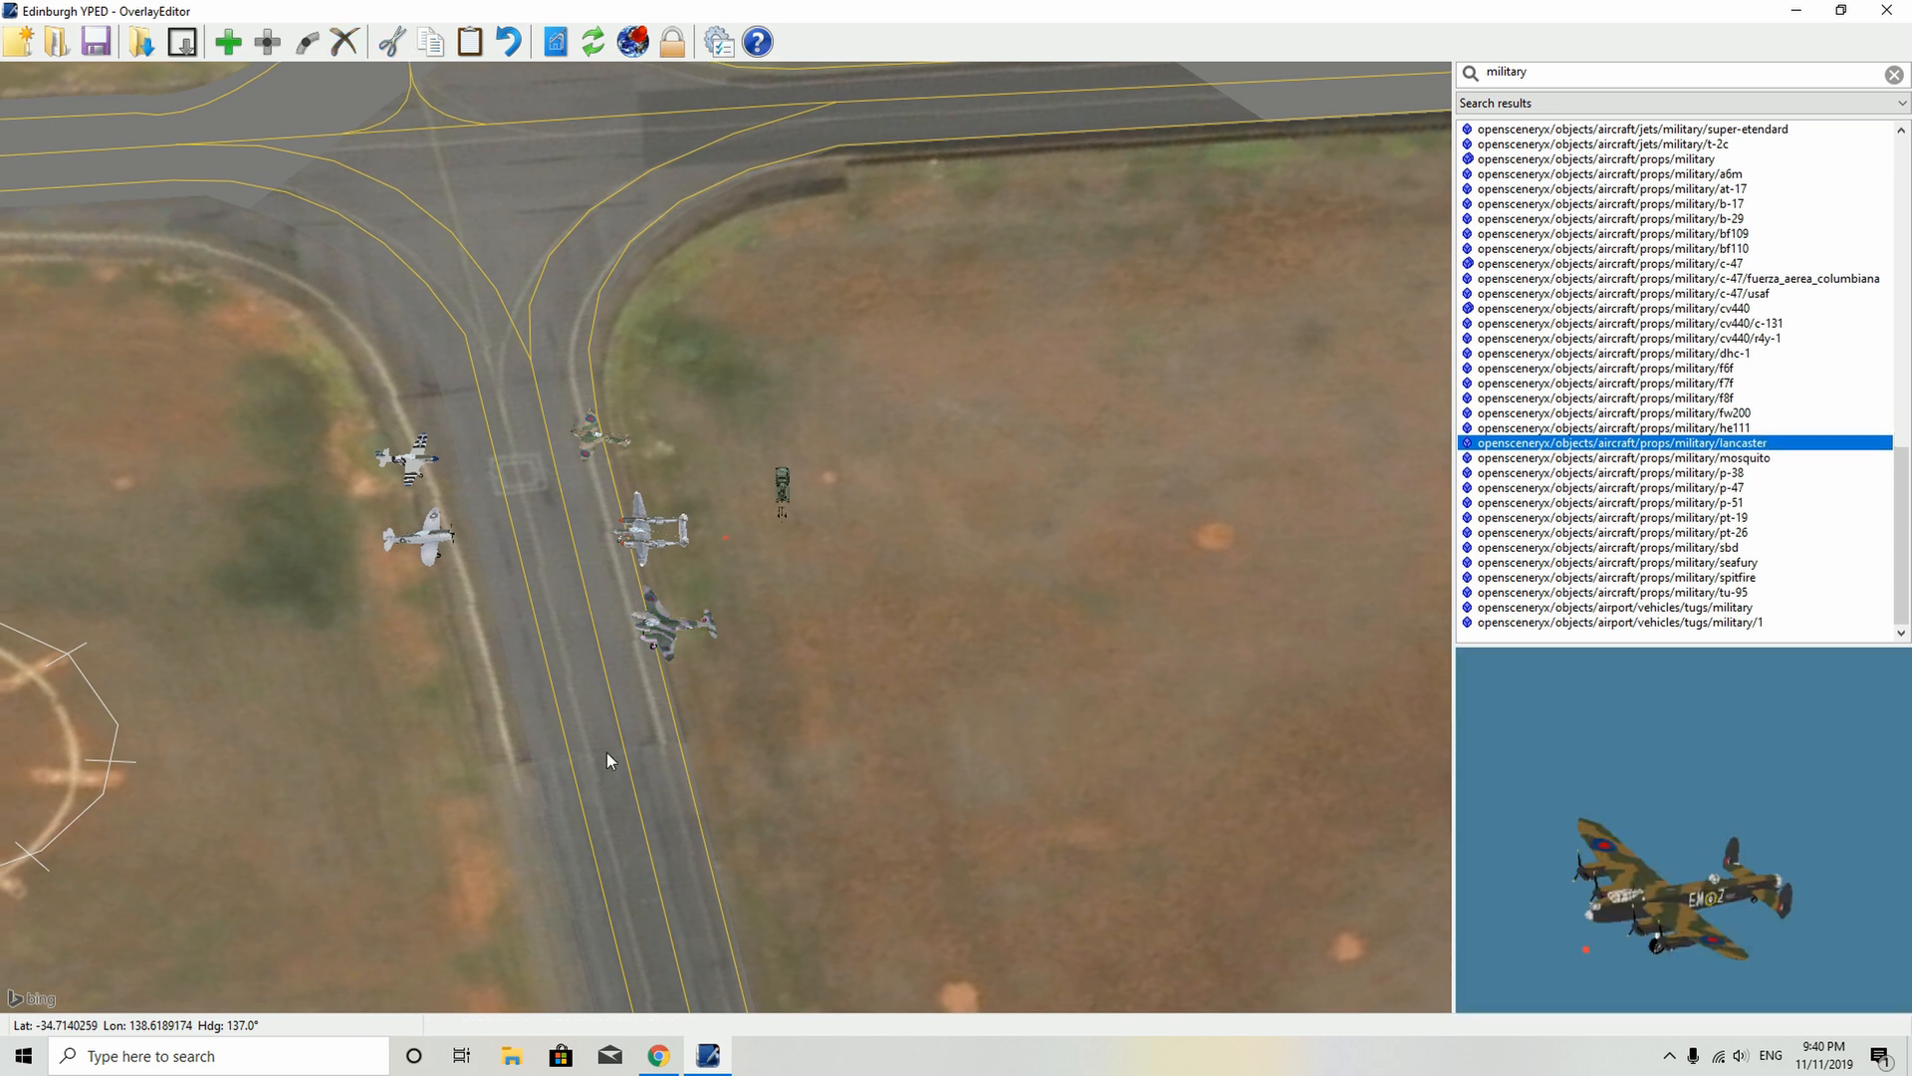
key(Left)
key(Left)
key(Left)
key(Left)
key(Left)
key(Left)
key(Left)
key(Left)
key(Left)
key(Left)
key(Down)
key(Down)
key(Down)
key(Down)
key(Down)
key(Down)
key(Down)
key(Down)
key(Down)
key(Down)
key(Down)
key(Down)
key(Down)
key(Down)
key(Down)
key(Down)
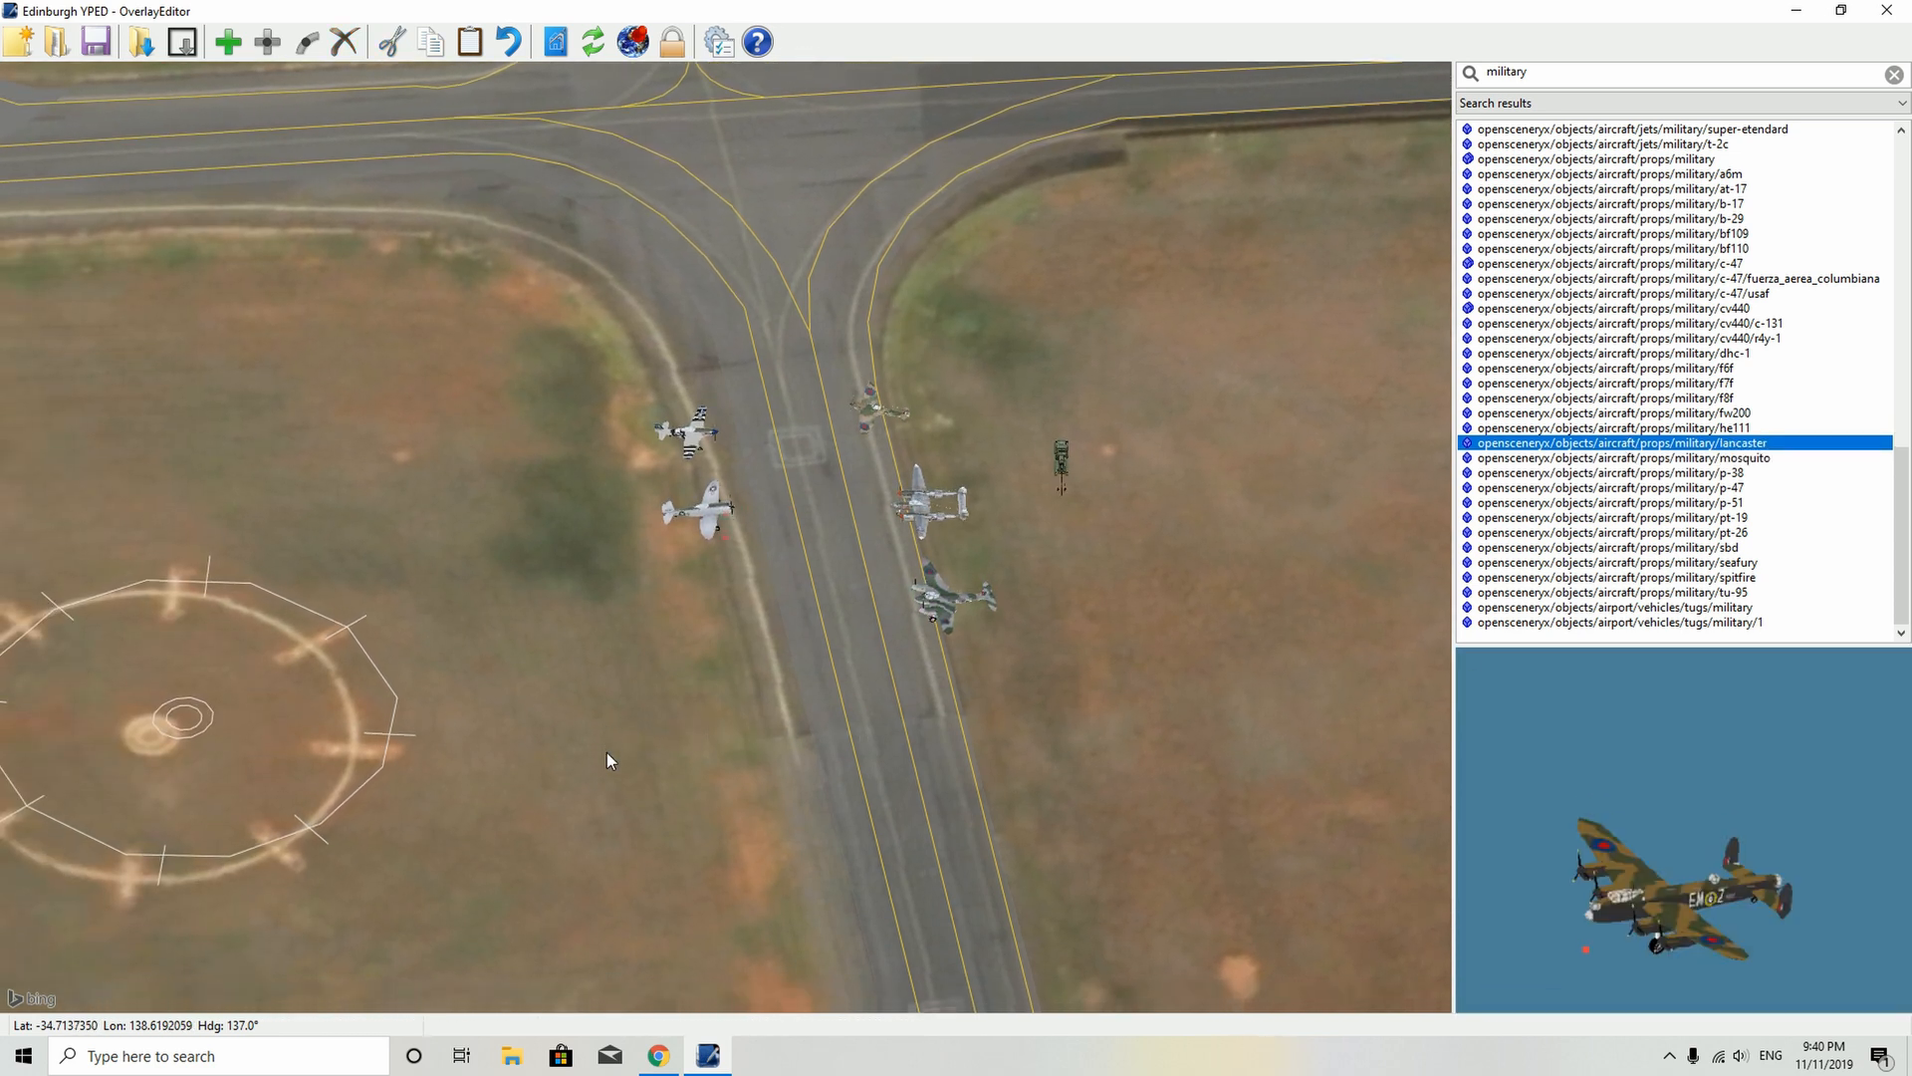
click(228, 42)
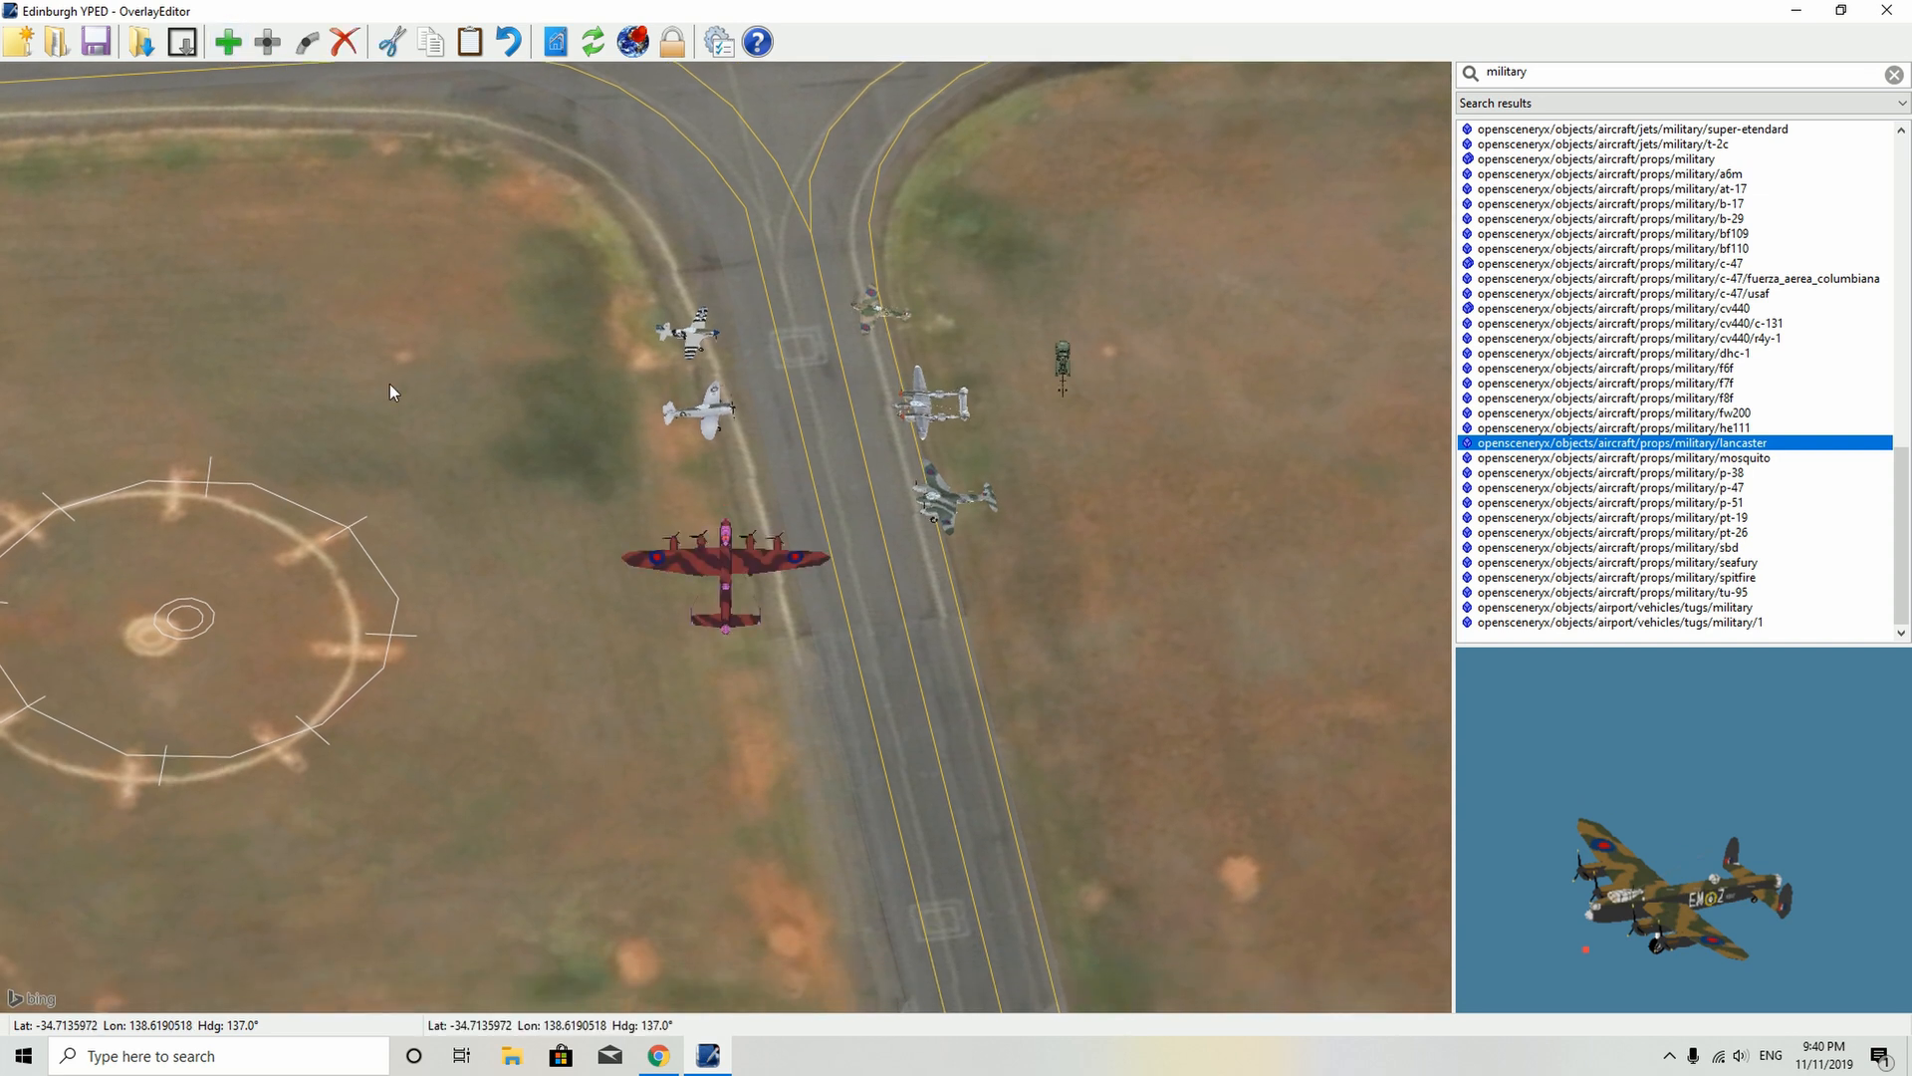
- Rotate the Lancaster to heading 227° to face the taxiway and nudge it slightly down, away from the P-47
key(e)
key(e)
key(e)
key(e)
key(e)
key(e)
key(e)
key(e)
key(e)
key(e)
key(e)
key(e)
key(e)
key(e)
key(e)
key(e)
key(e)
key(e)
key(e)
key(e)
key(e)
key(e)
key(e)
key(e)
key(e)
key(e)
key(e)
key(e)
key(e)
key(e)
key(e)
key(e)
key(e)
key(e)
key(e)
key(e)
key(e)
key(e)
key(e)
key(e)
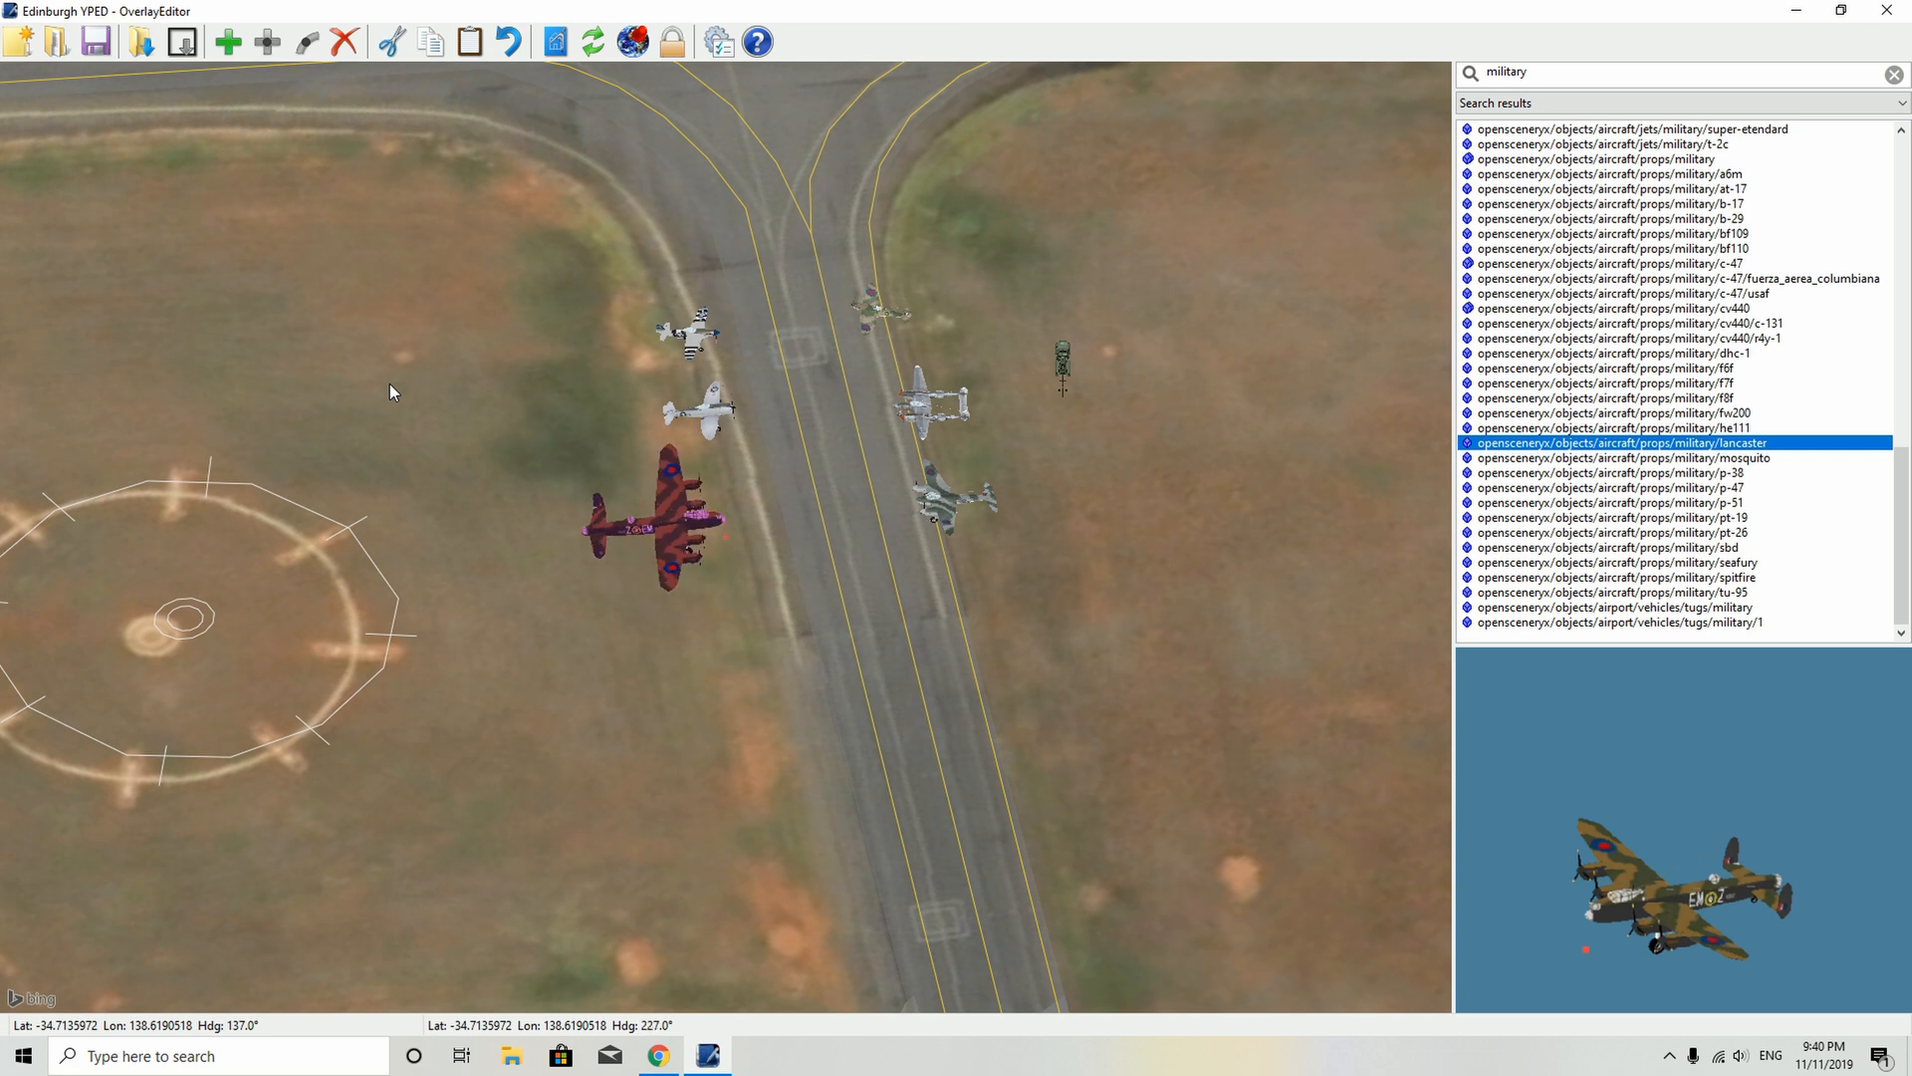
key(Down)
key(Down)
key(Down)
key(Down)
key(Down)
key(Down)
key(Down)
key(Down)
key(Down)
key(Down)
key(Down)
key(Down)
key(Down)
key(Down)
key(Down)
key(Down)
key(Down)
key(Down)
key(Down)
key(Down)
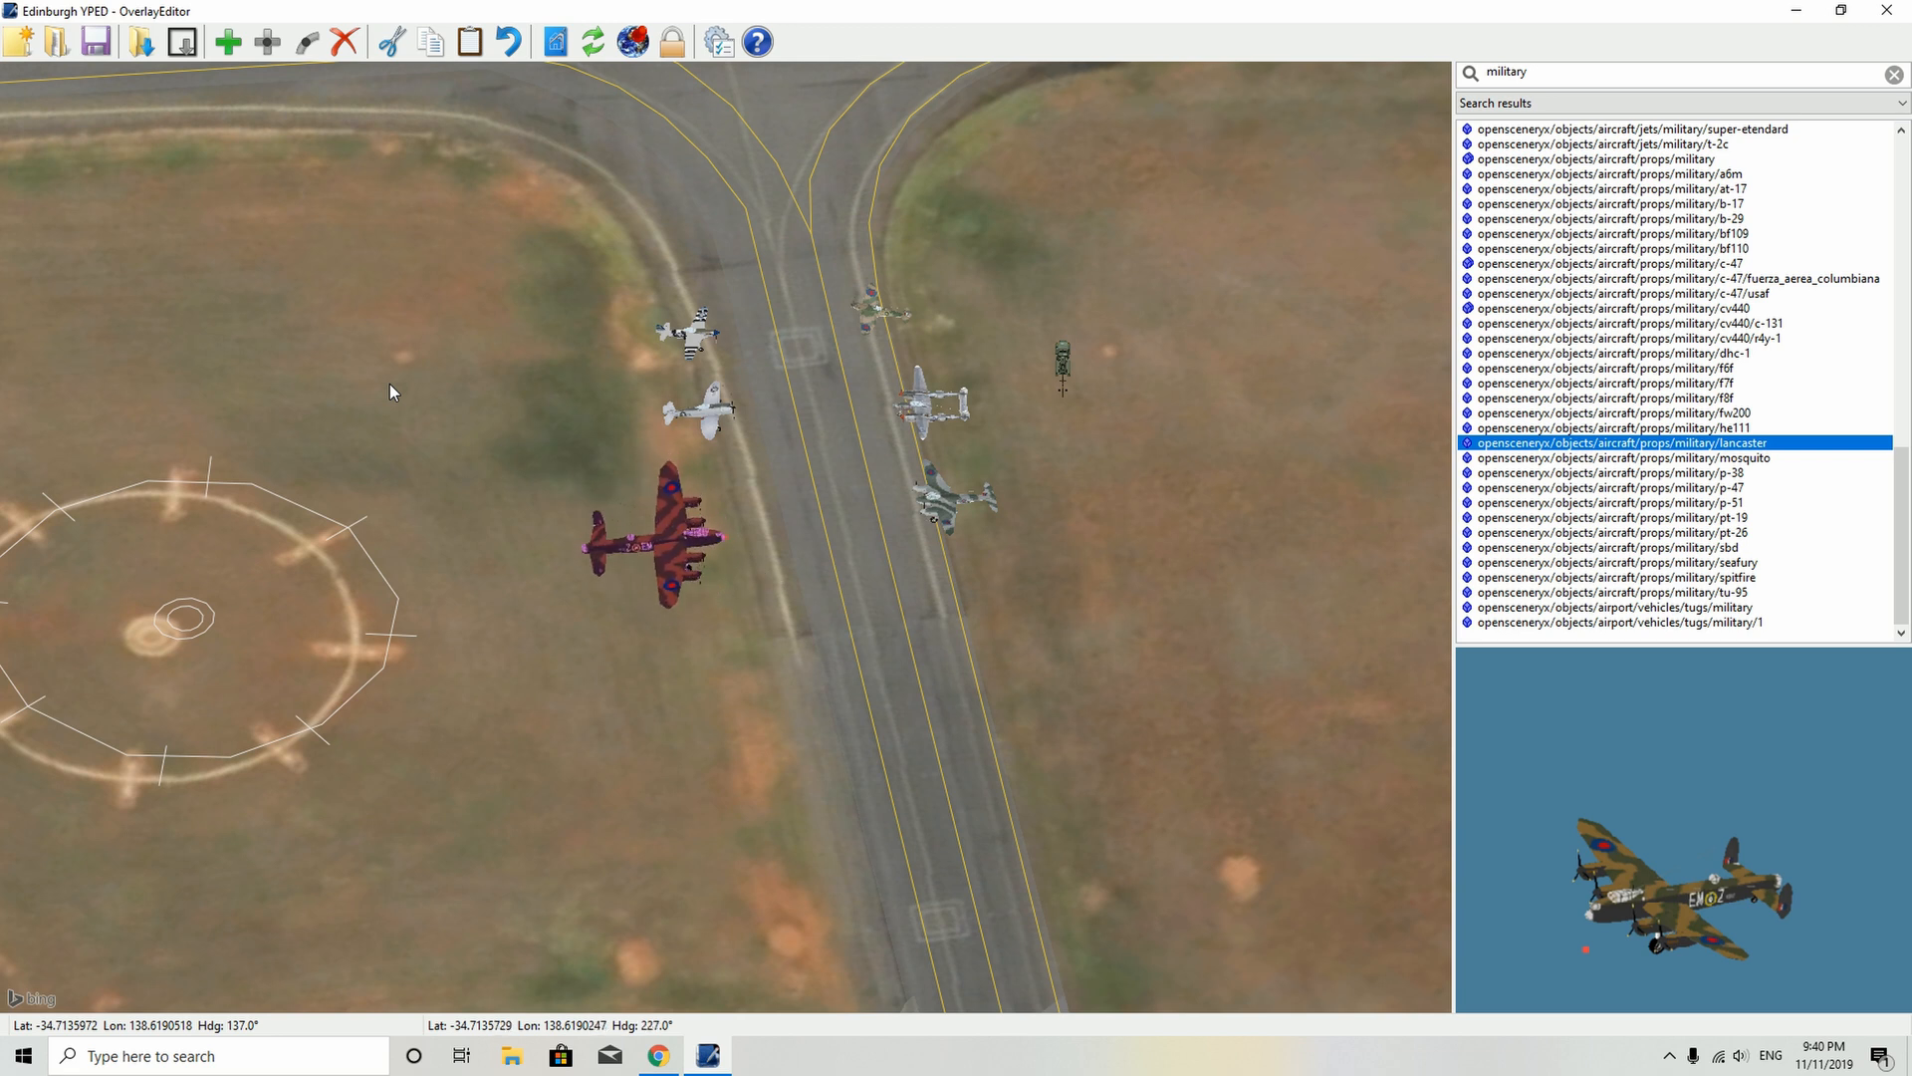
- Shift the Lancaster towards the taxiway until its nose sits on the left-hand taxiway edge, below the P-47
key(Right)
key(Right)
key(Right)
key(Right)
key(Right)
key(Right)
key(Right)
key(Right)
key(Right)
key(Right)
key(Right)
key(Right)
key(Right)
key(Right)
key(Right)
key(Right)
key(Right)
key(Right)
key(Right)
key(Right)
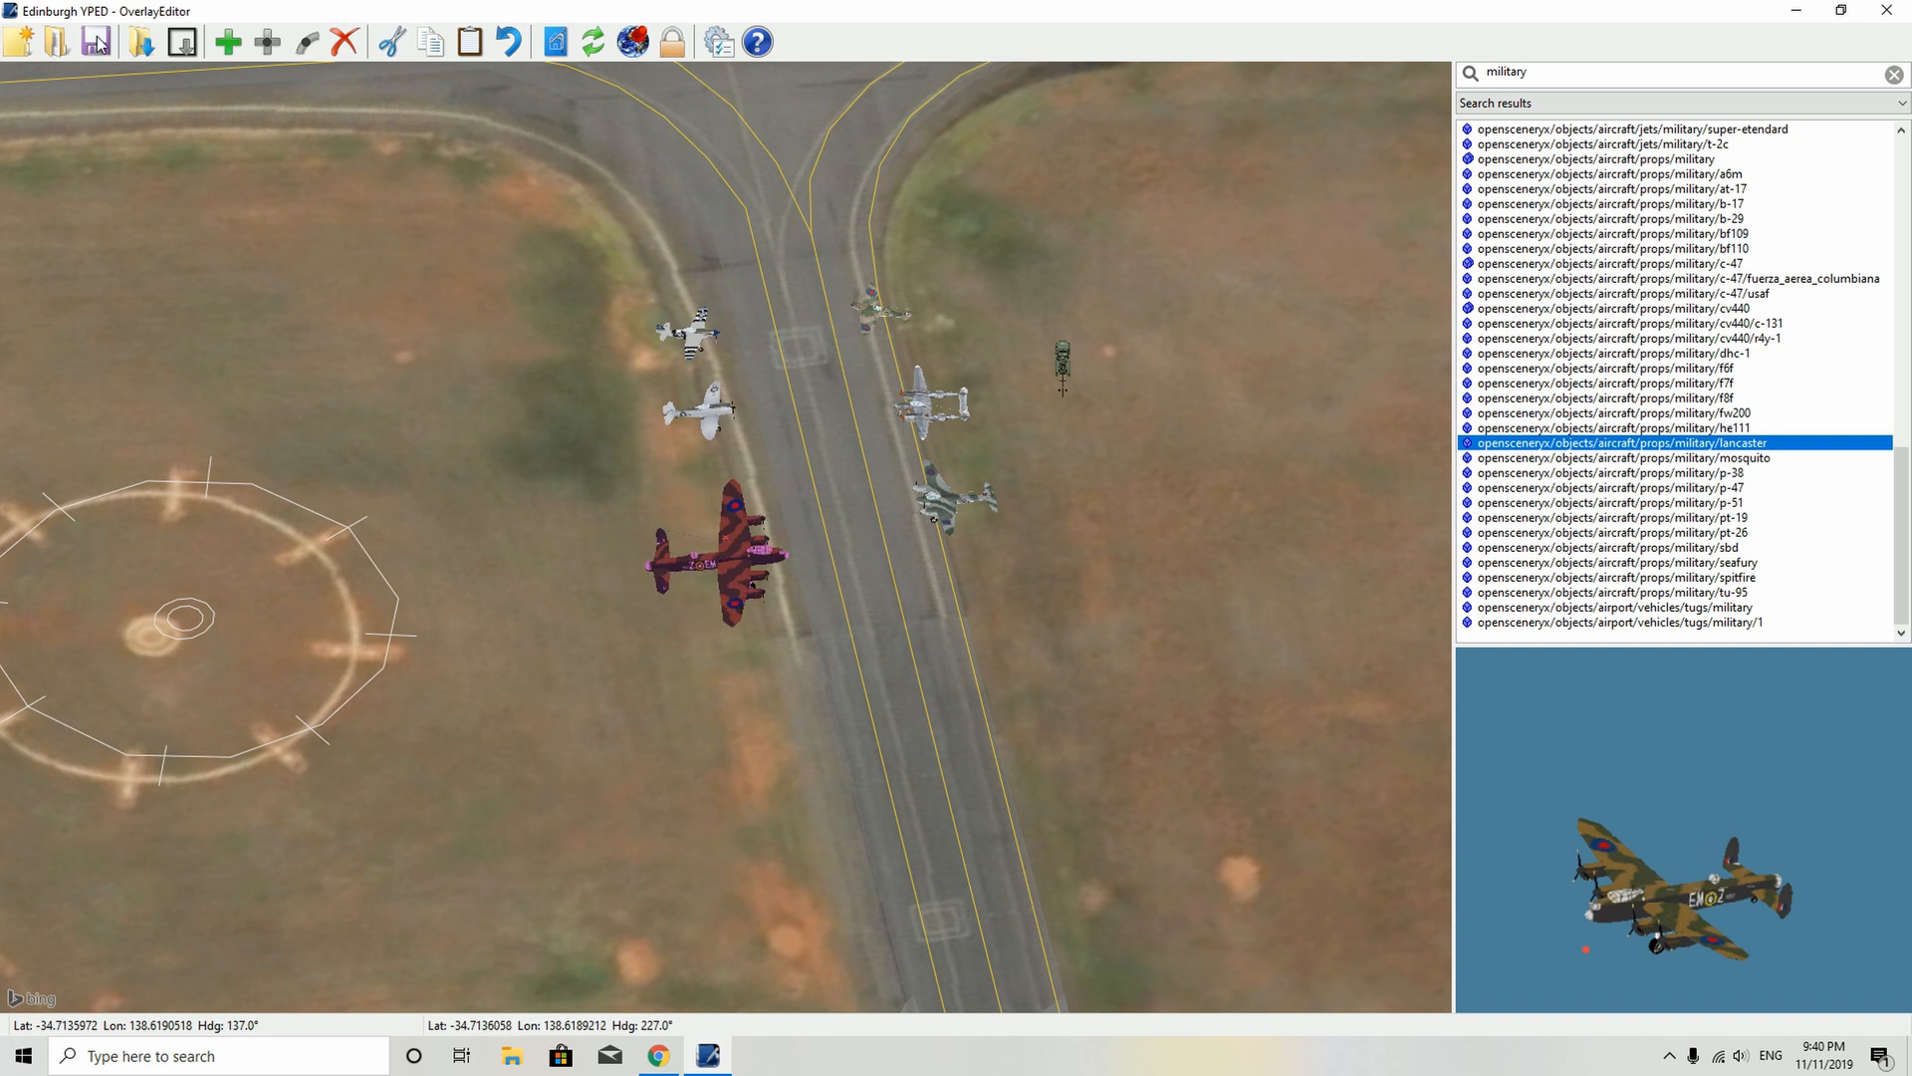
- Search the object library for "crow" and for "group"
scroll(1086, 480, down, 3)
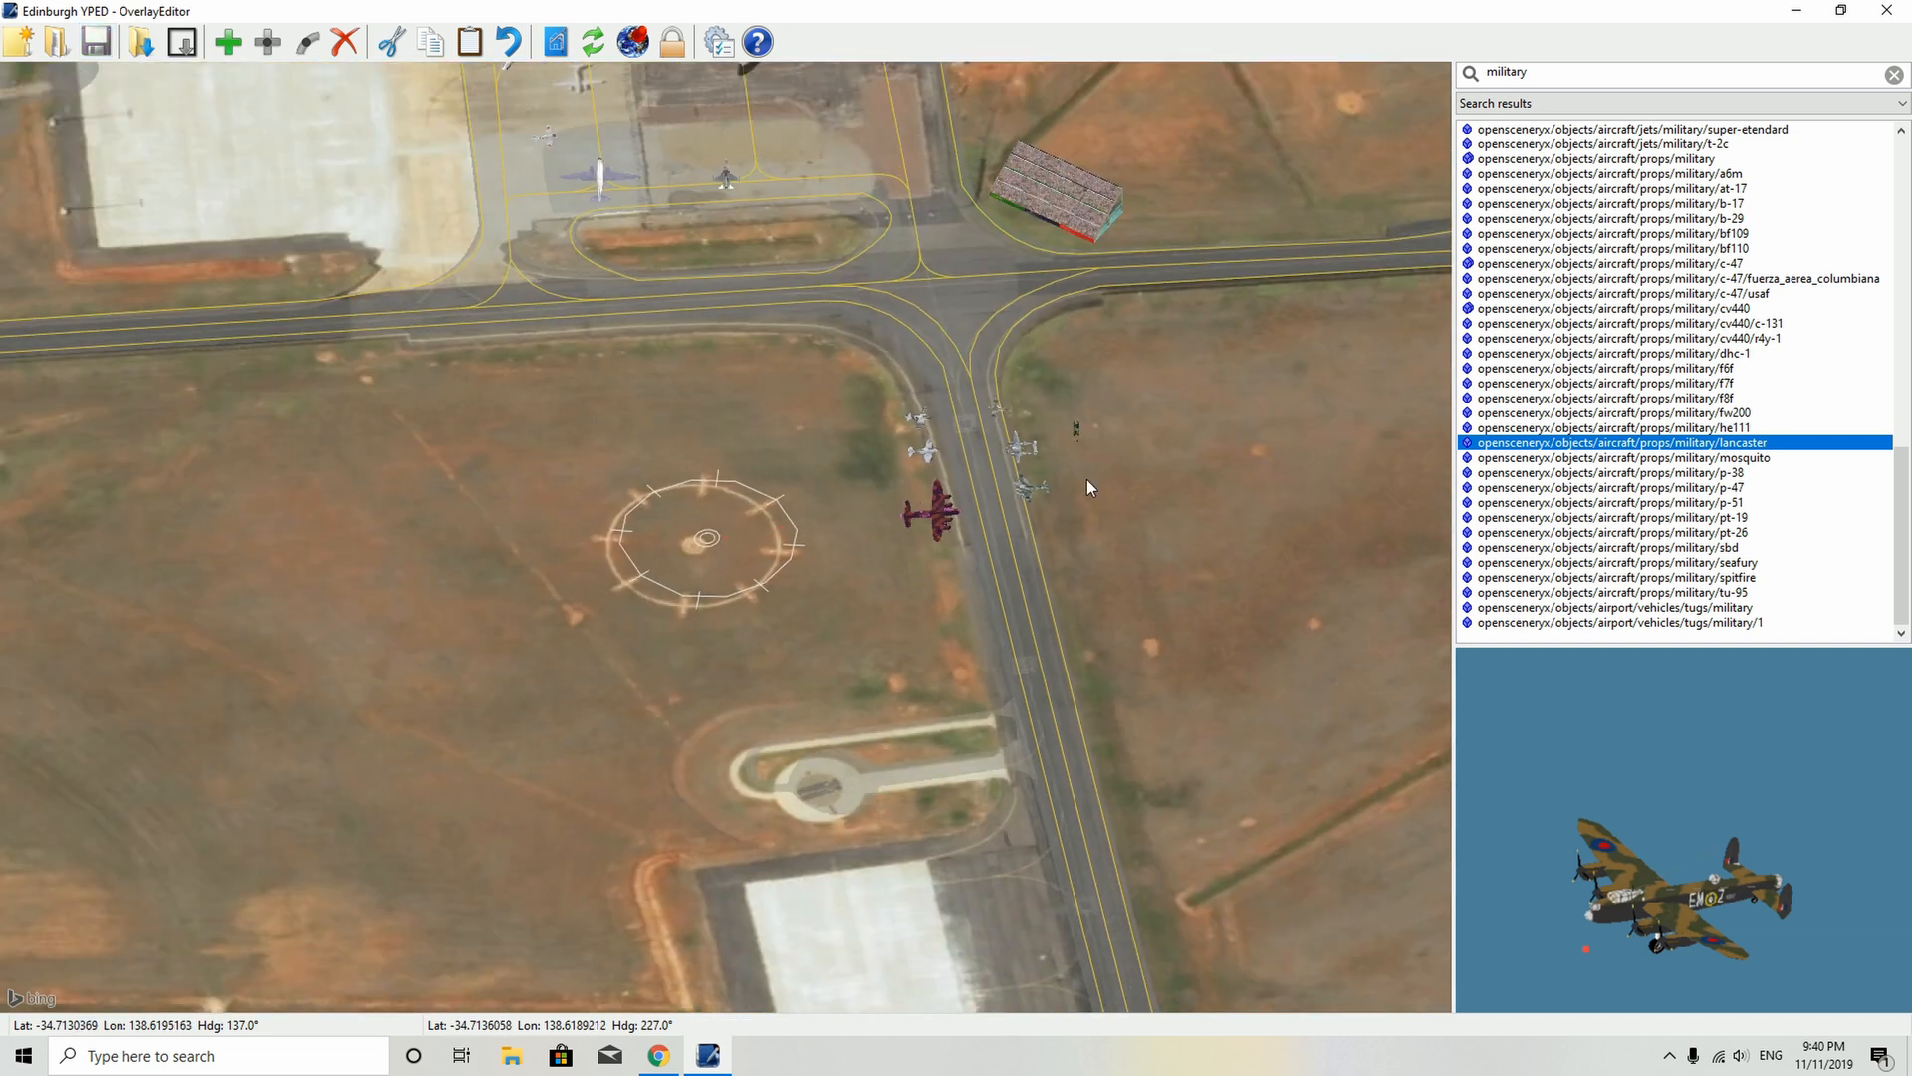
drag(1532, 73, 1468, 82)
key(BackSpace)
text(crow)
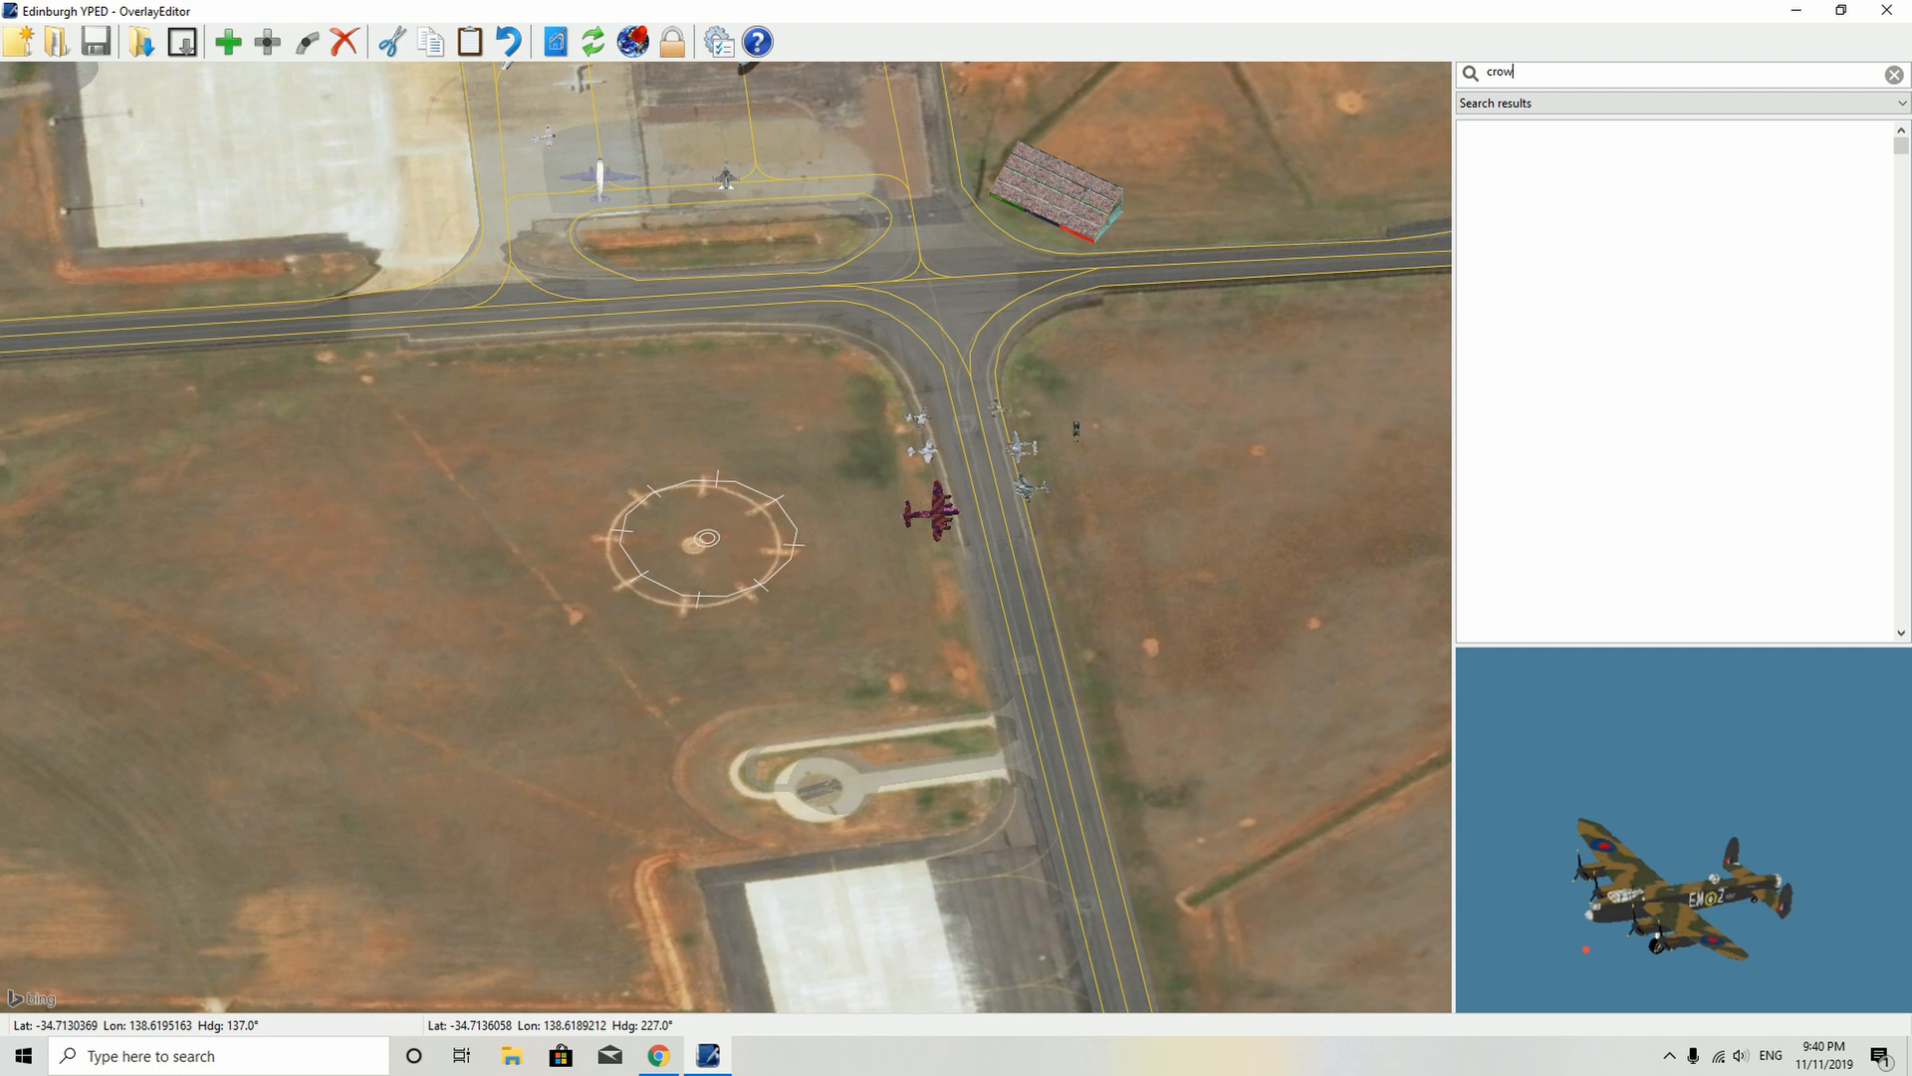
drag(1517, 73, 1464, 80)
key(BackSpace)
text(group)
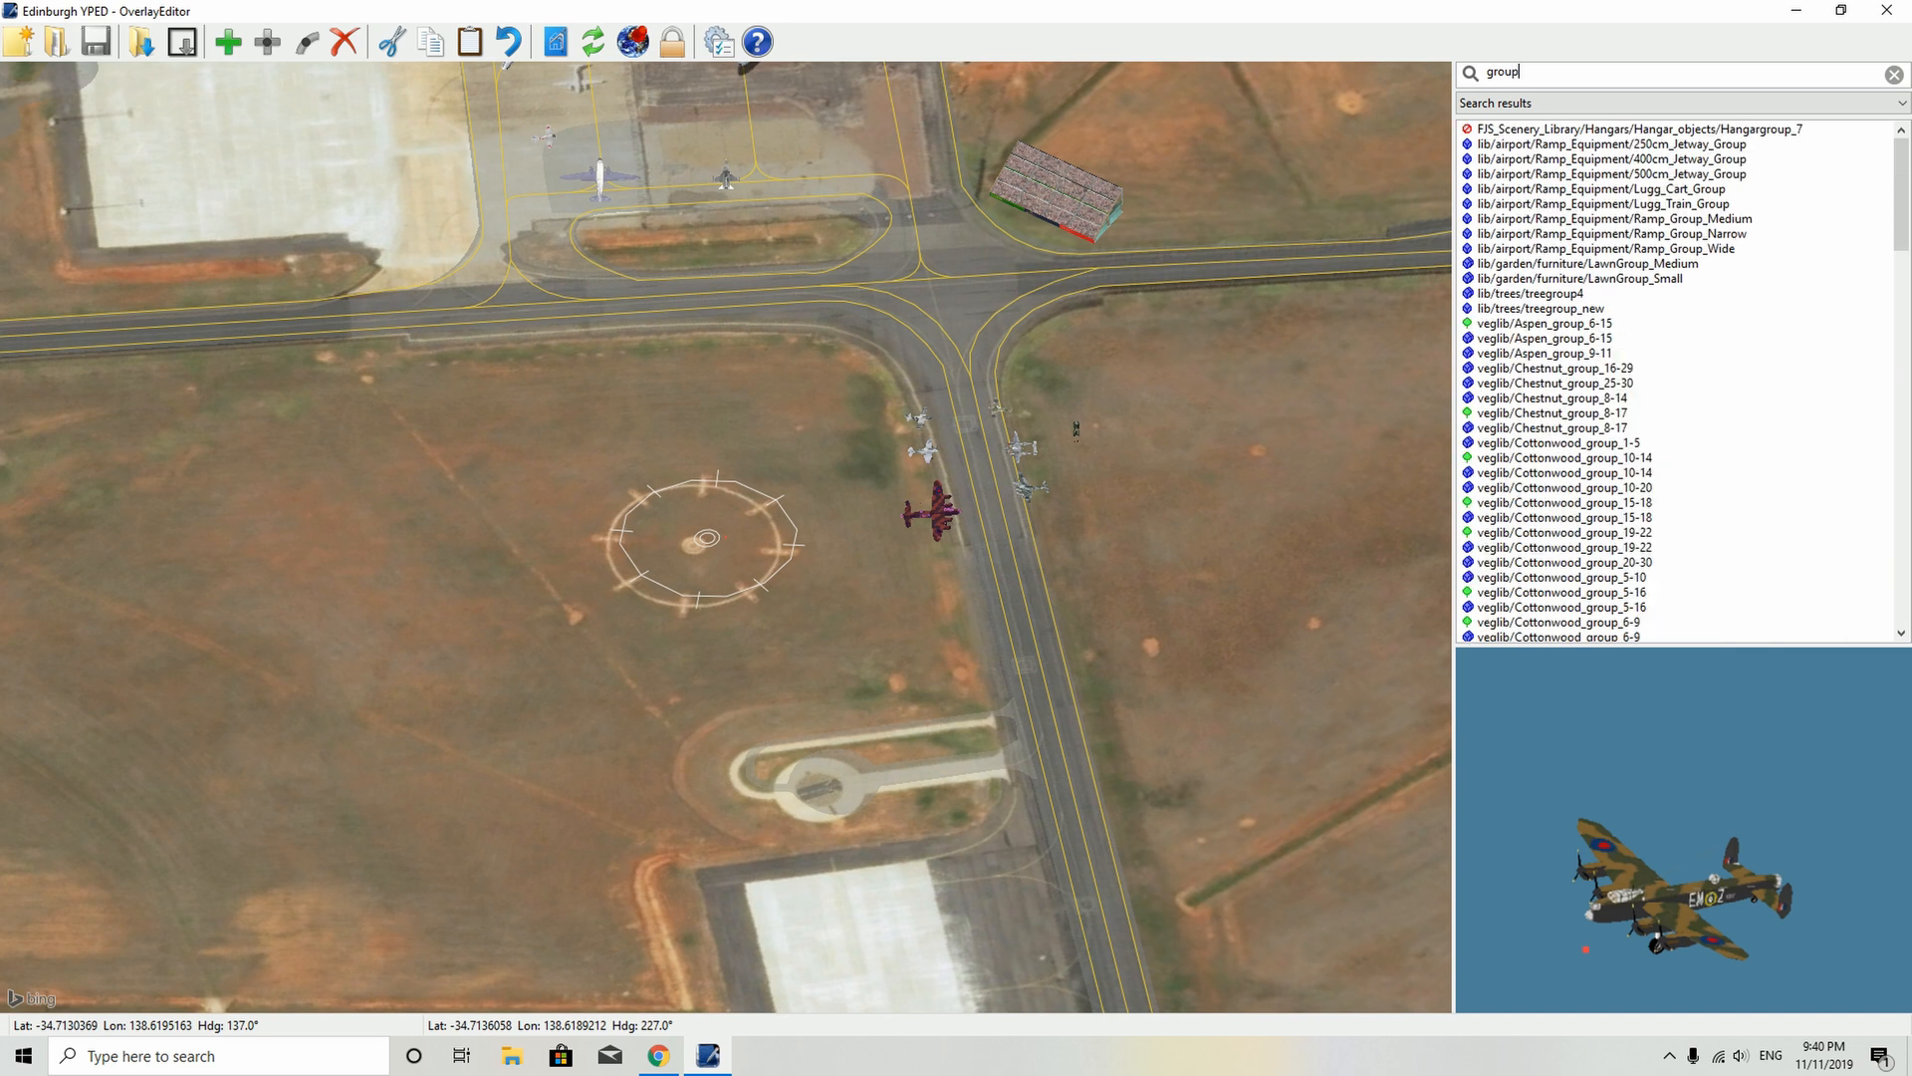
text(s)
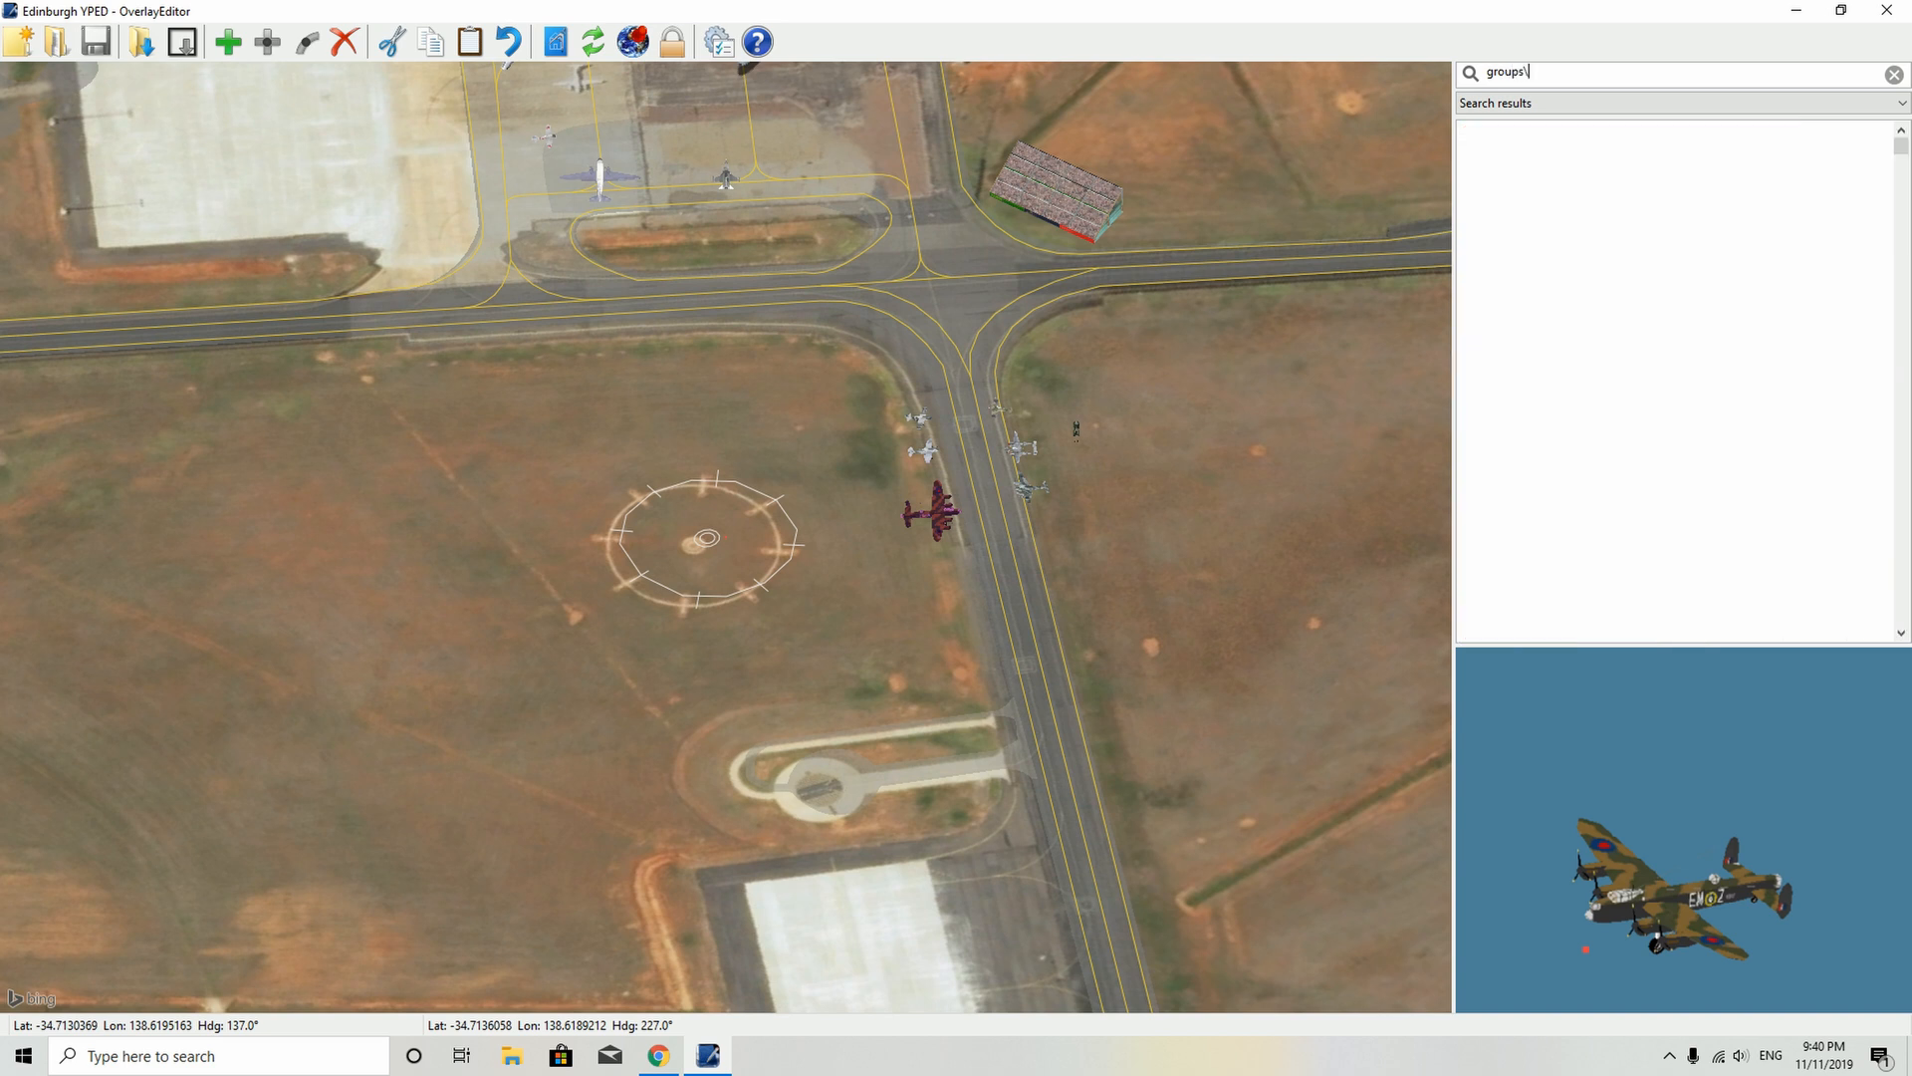
key(BackSpace)
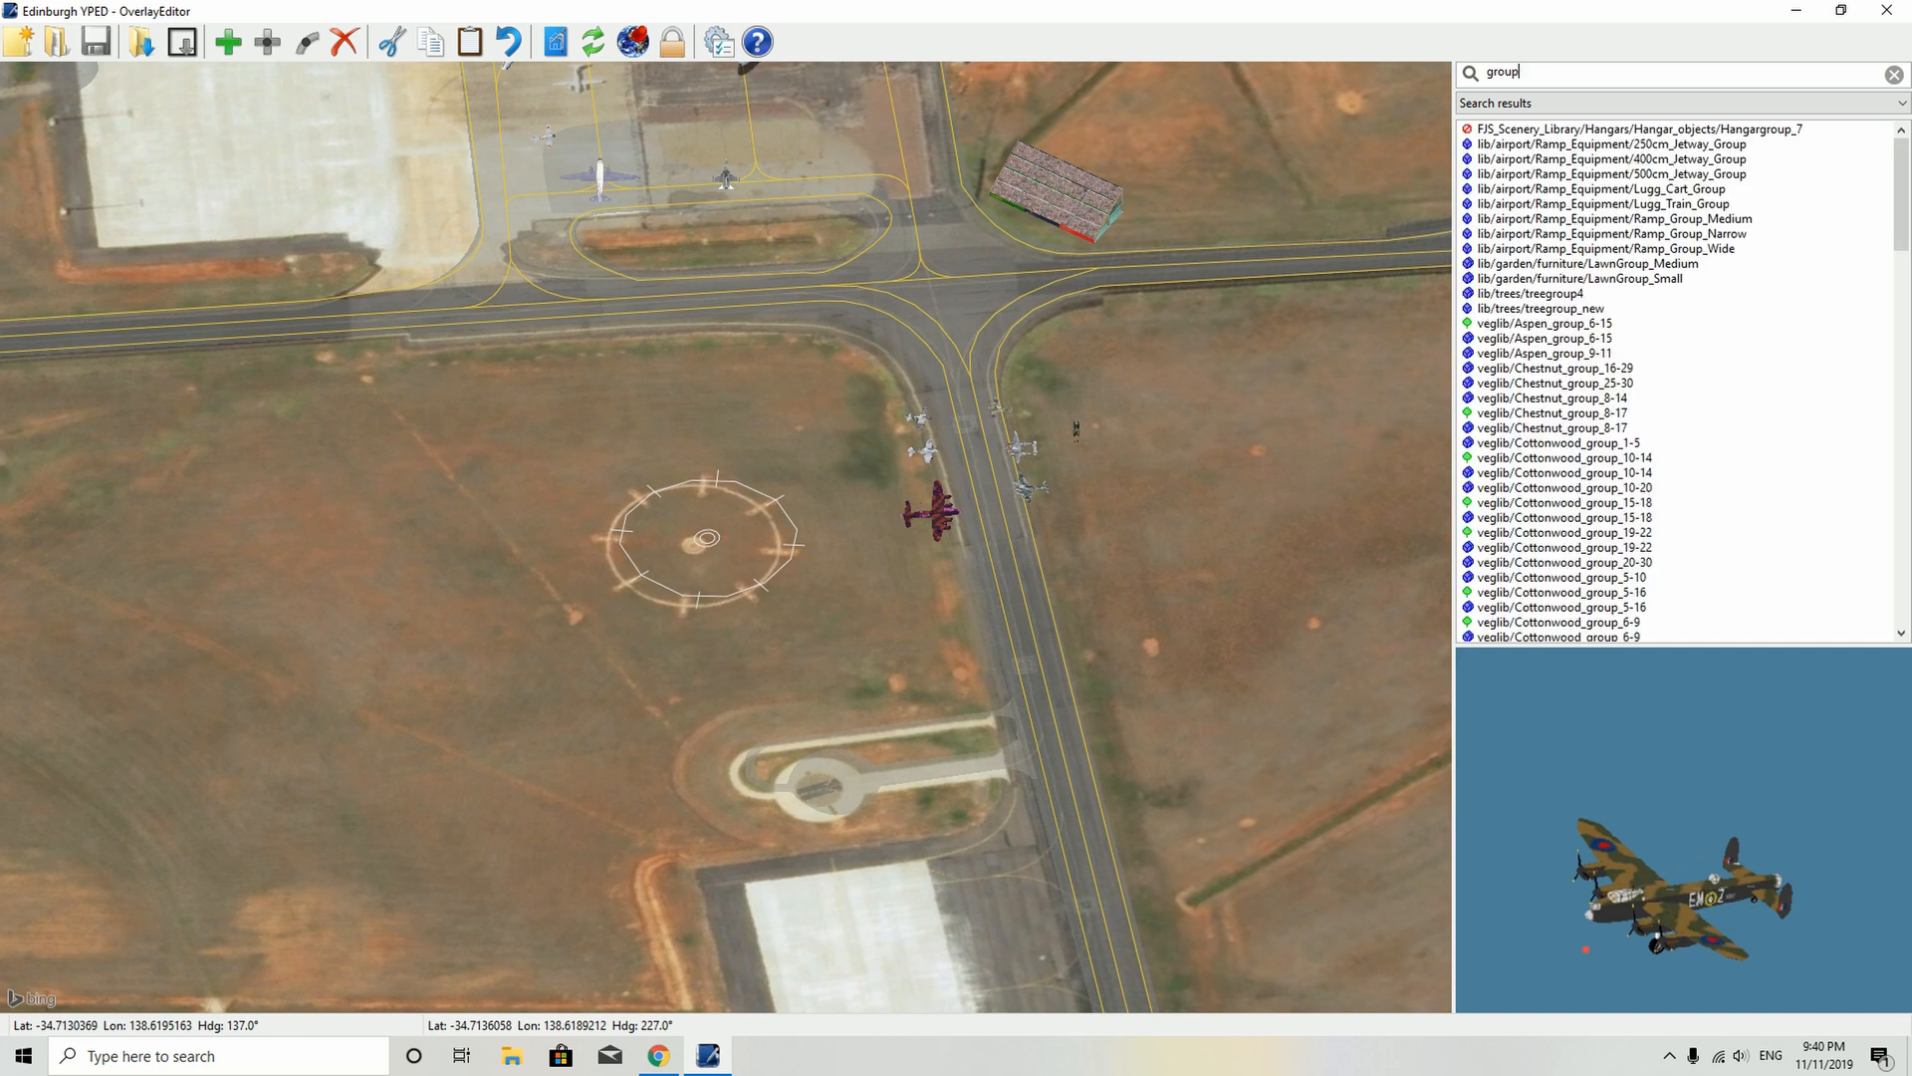
- Preview several of the group objects, including the chestnut, ramp equipment, hangar and cottonwood entries, and check the rest of the results
click(1558, 370)
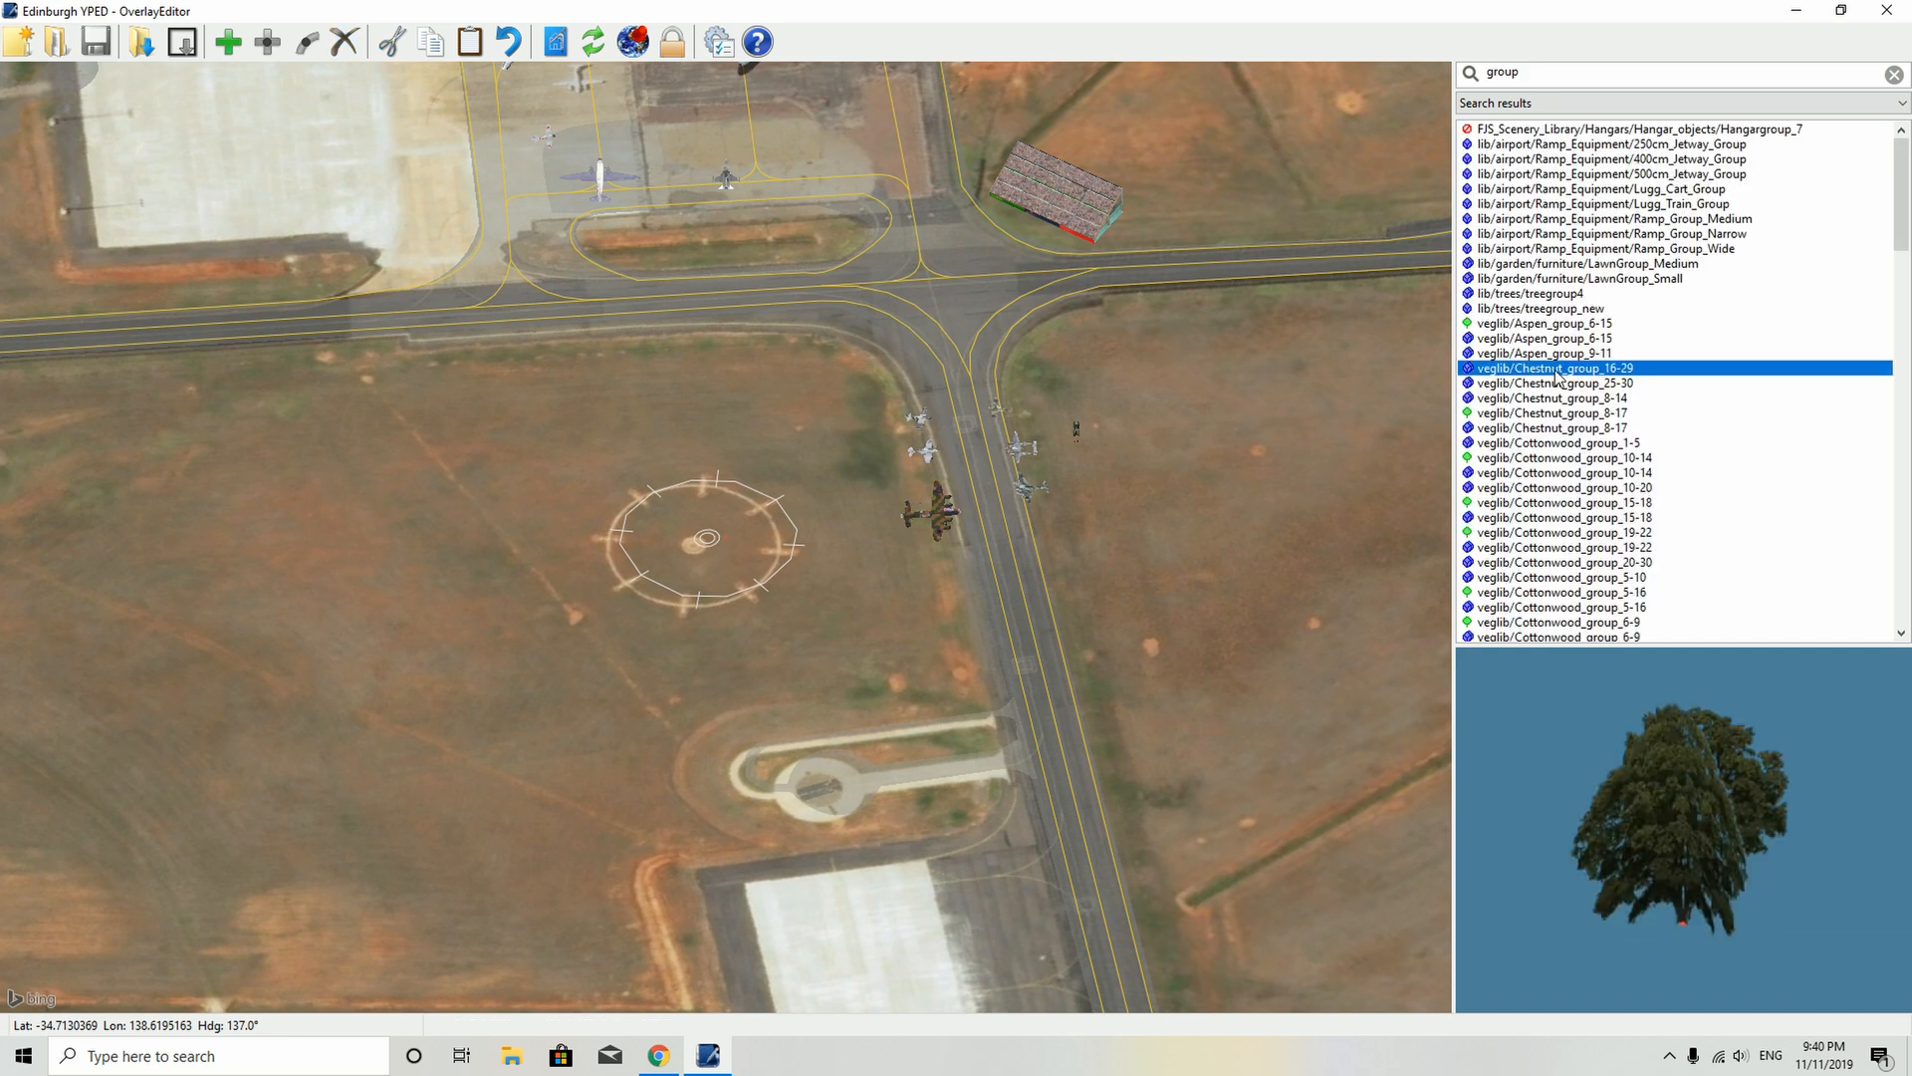
click(1554, 353)
click(1547, 264)
click(1543, 220)
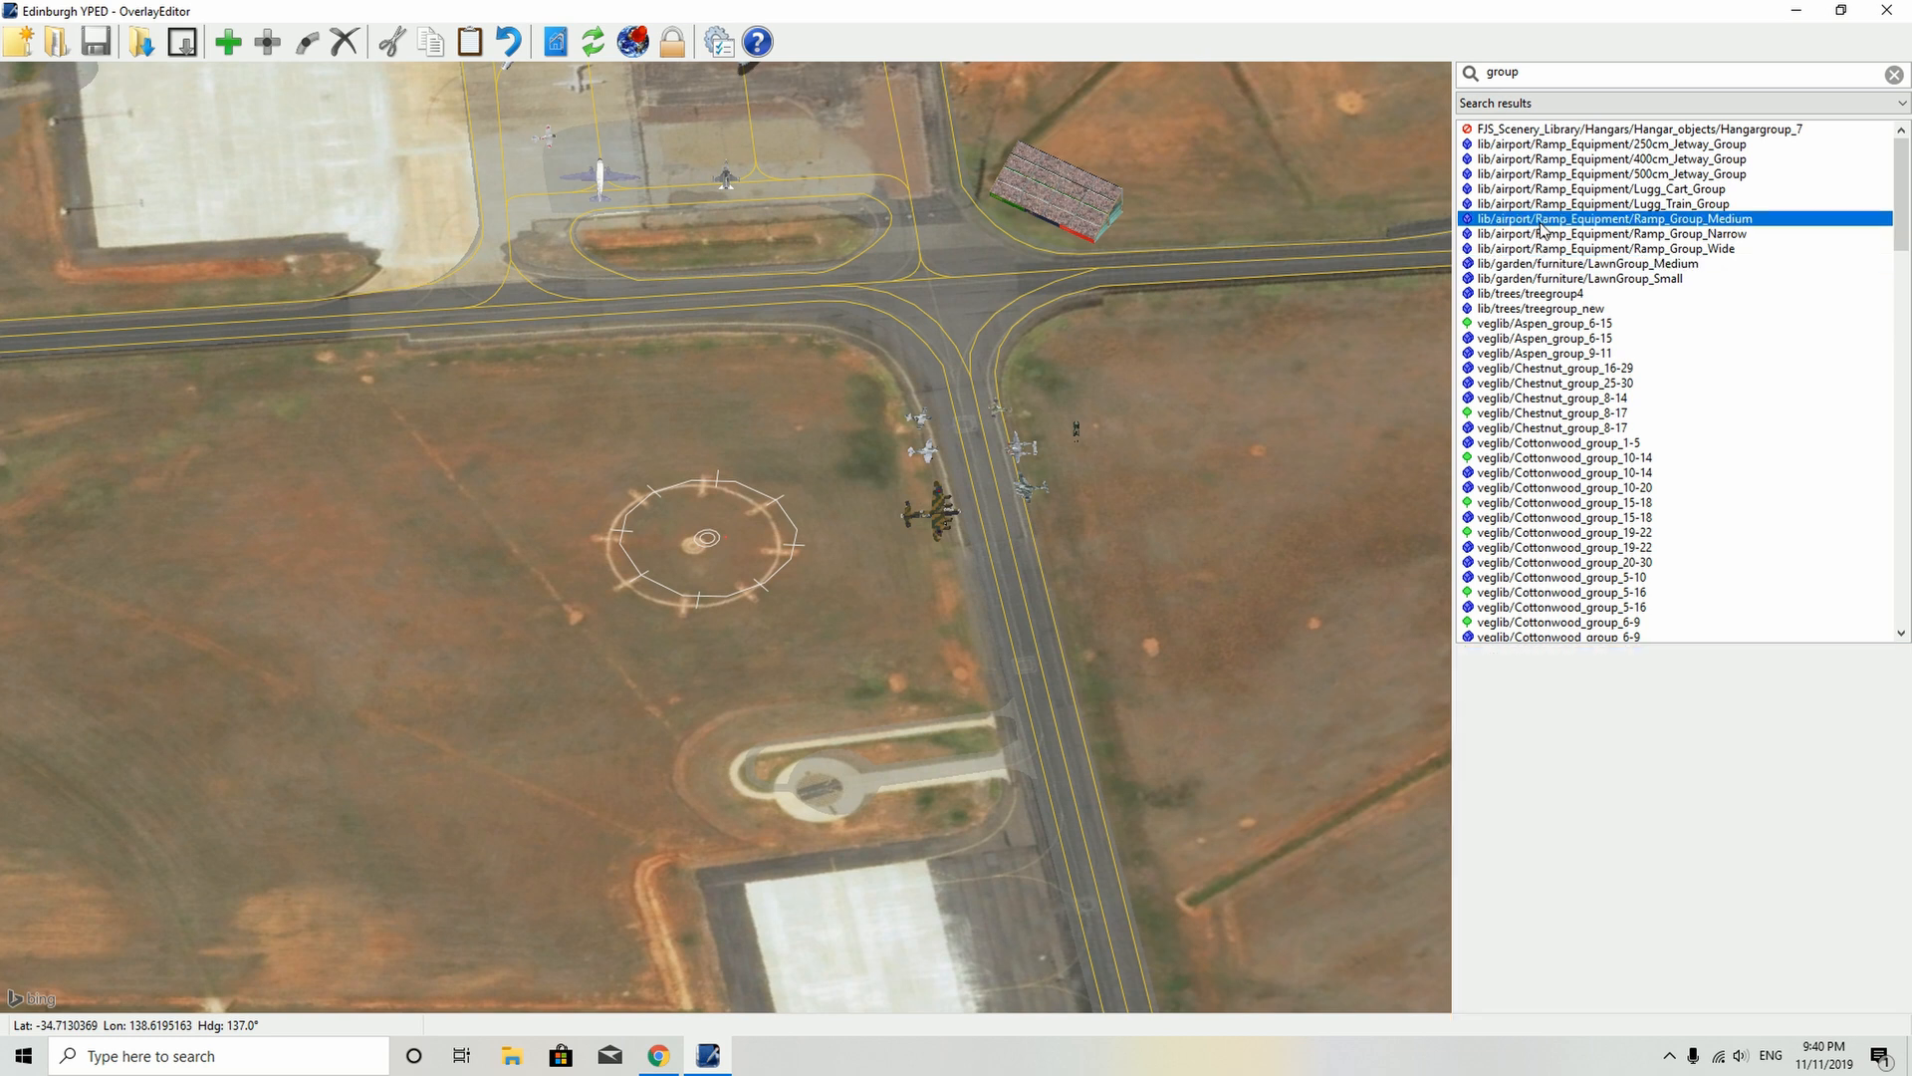
click(1545, 130)
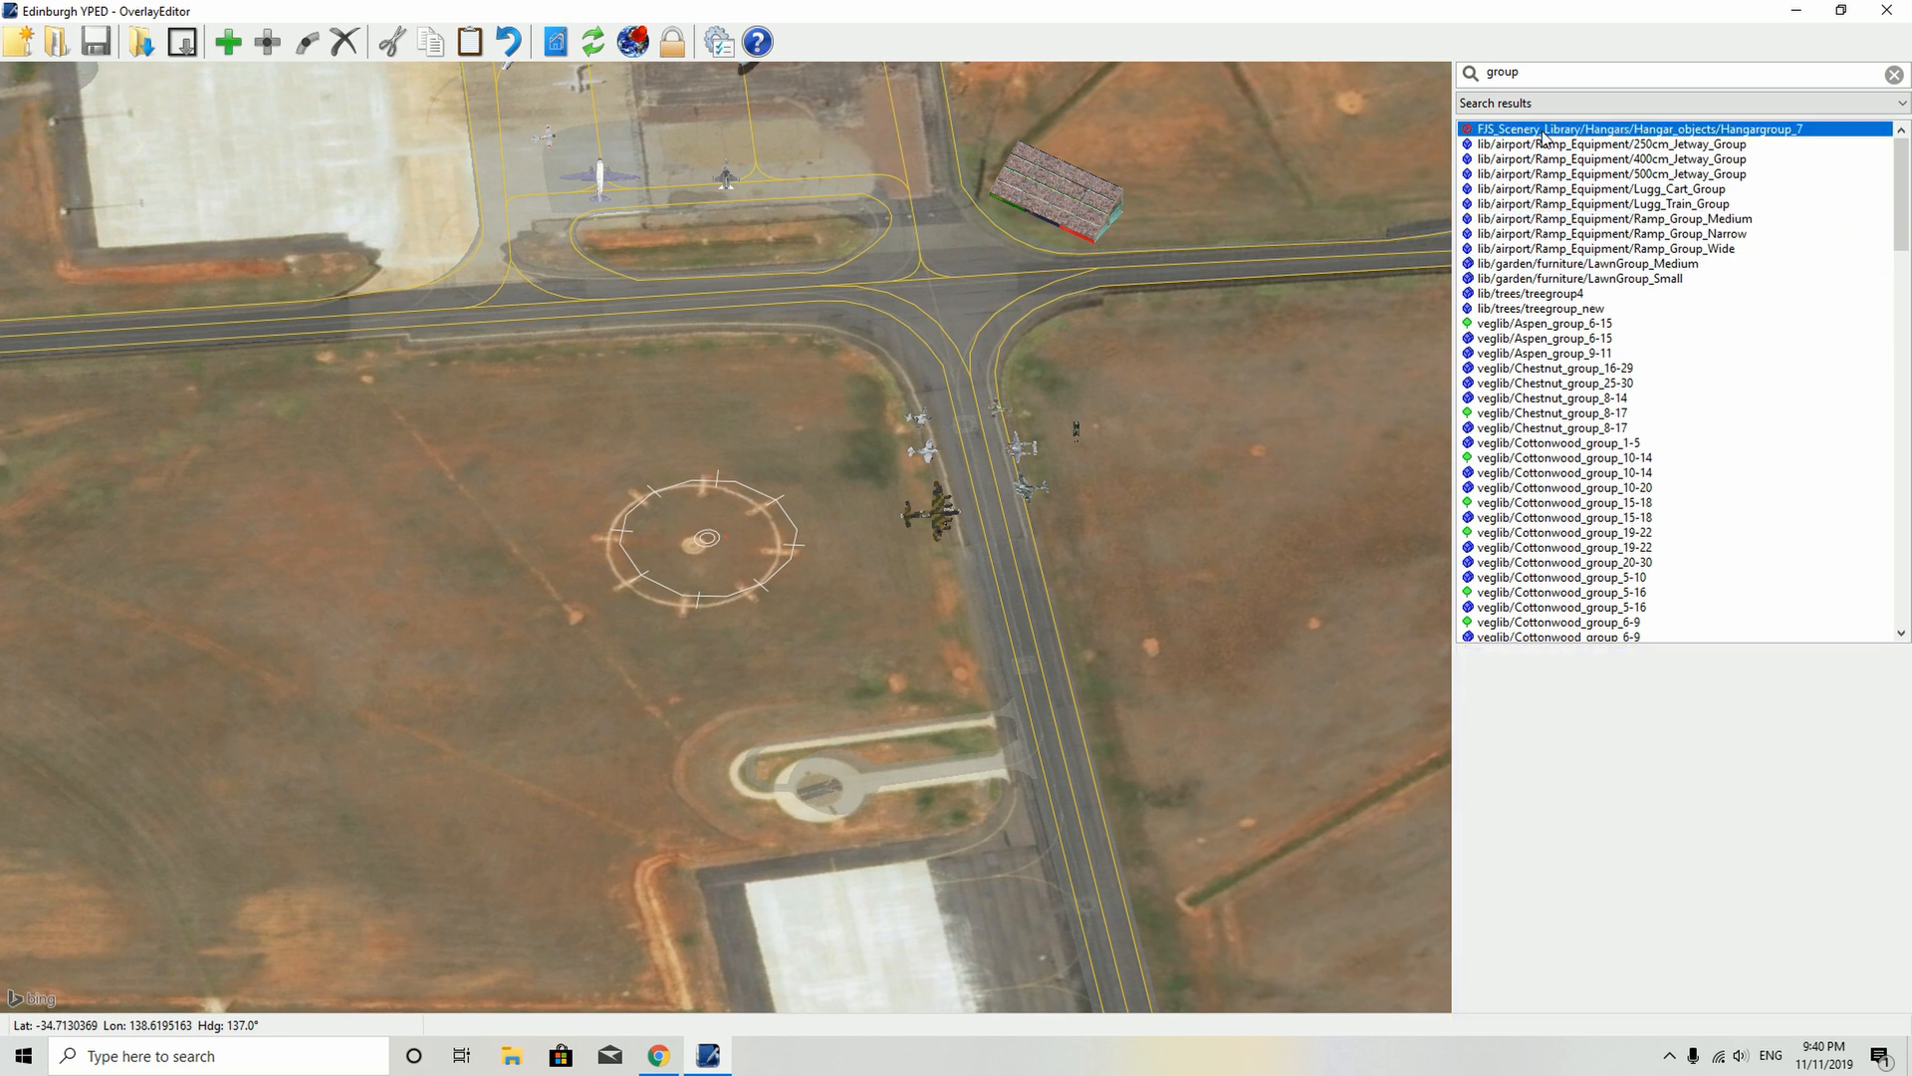
click(1559, 520)
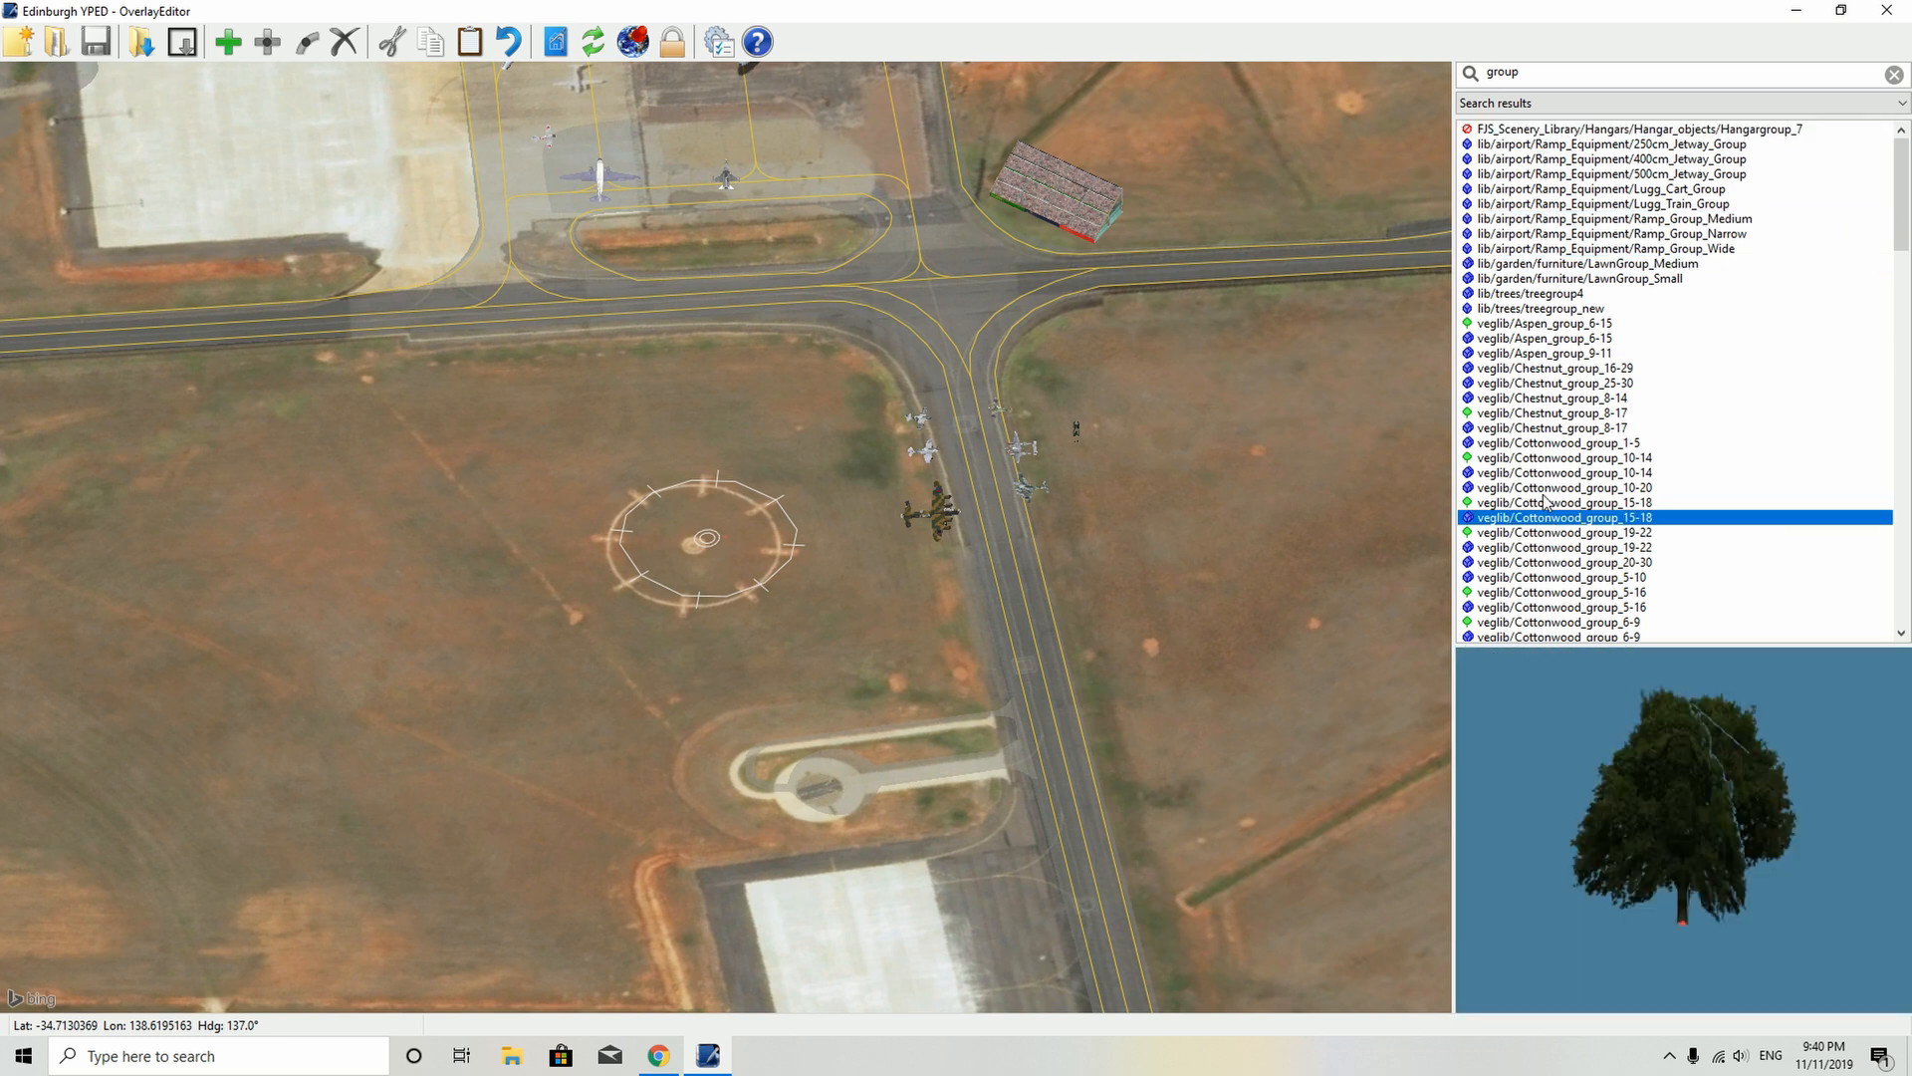
scroll(1543, 498, down, 15)
scroll(1542, 498, down, 20)
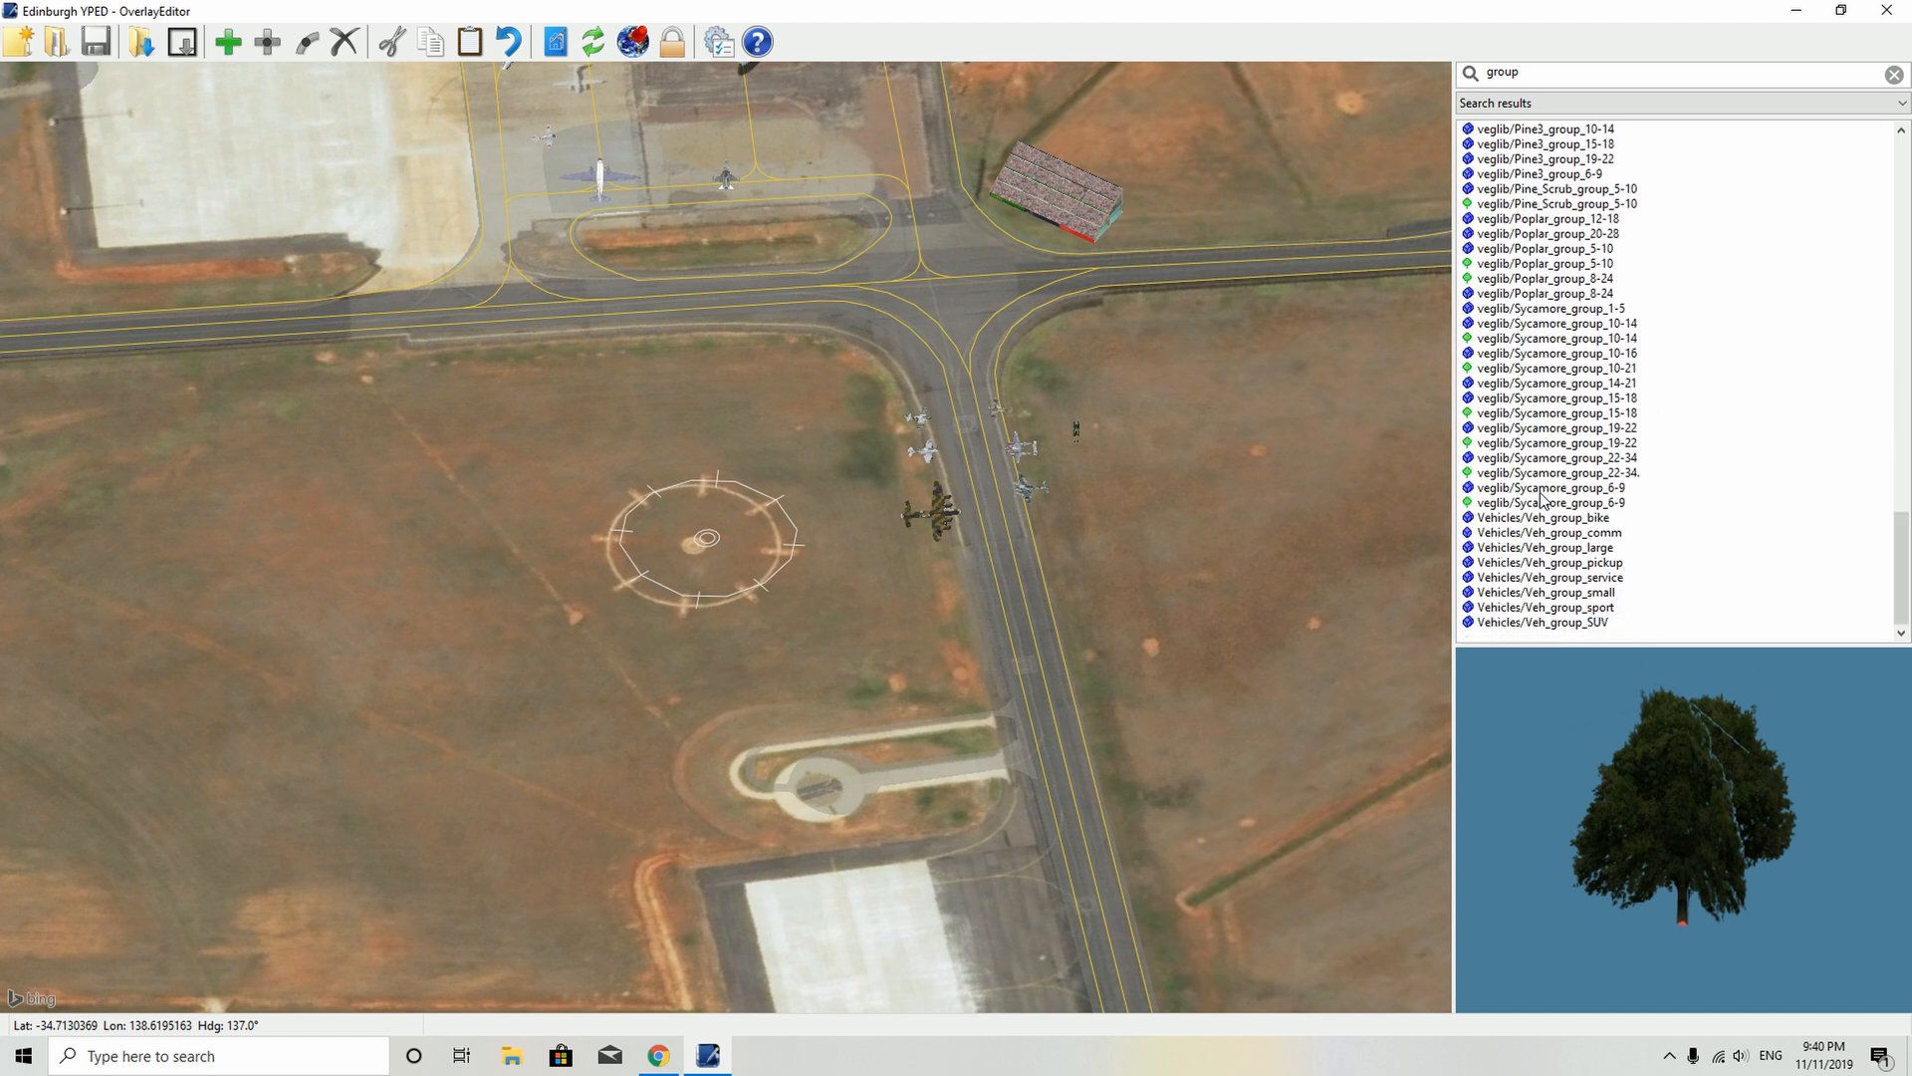
scroll(1541, 498, up, 20)
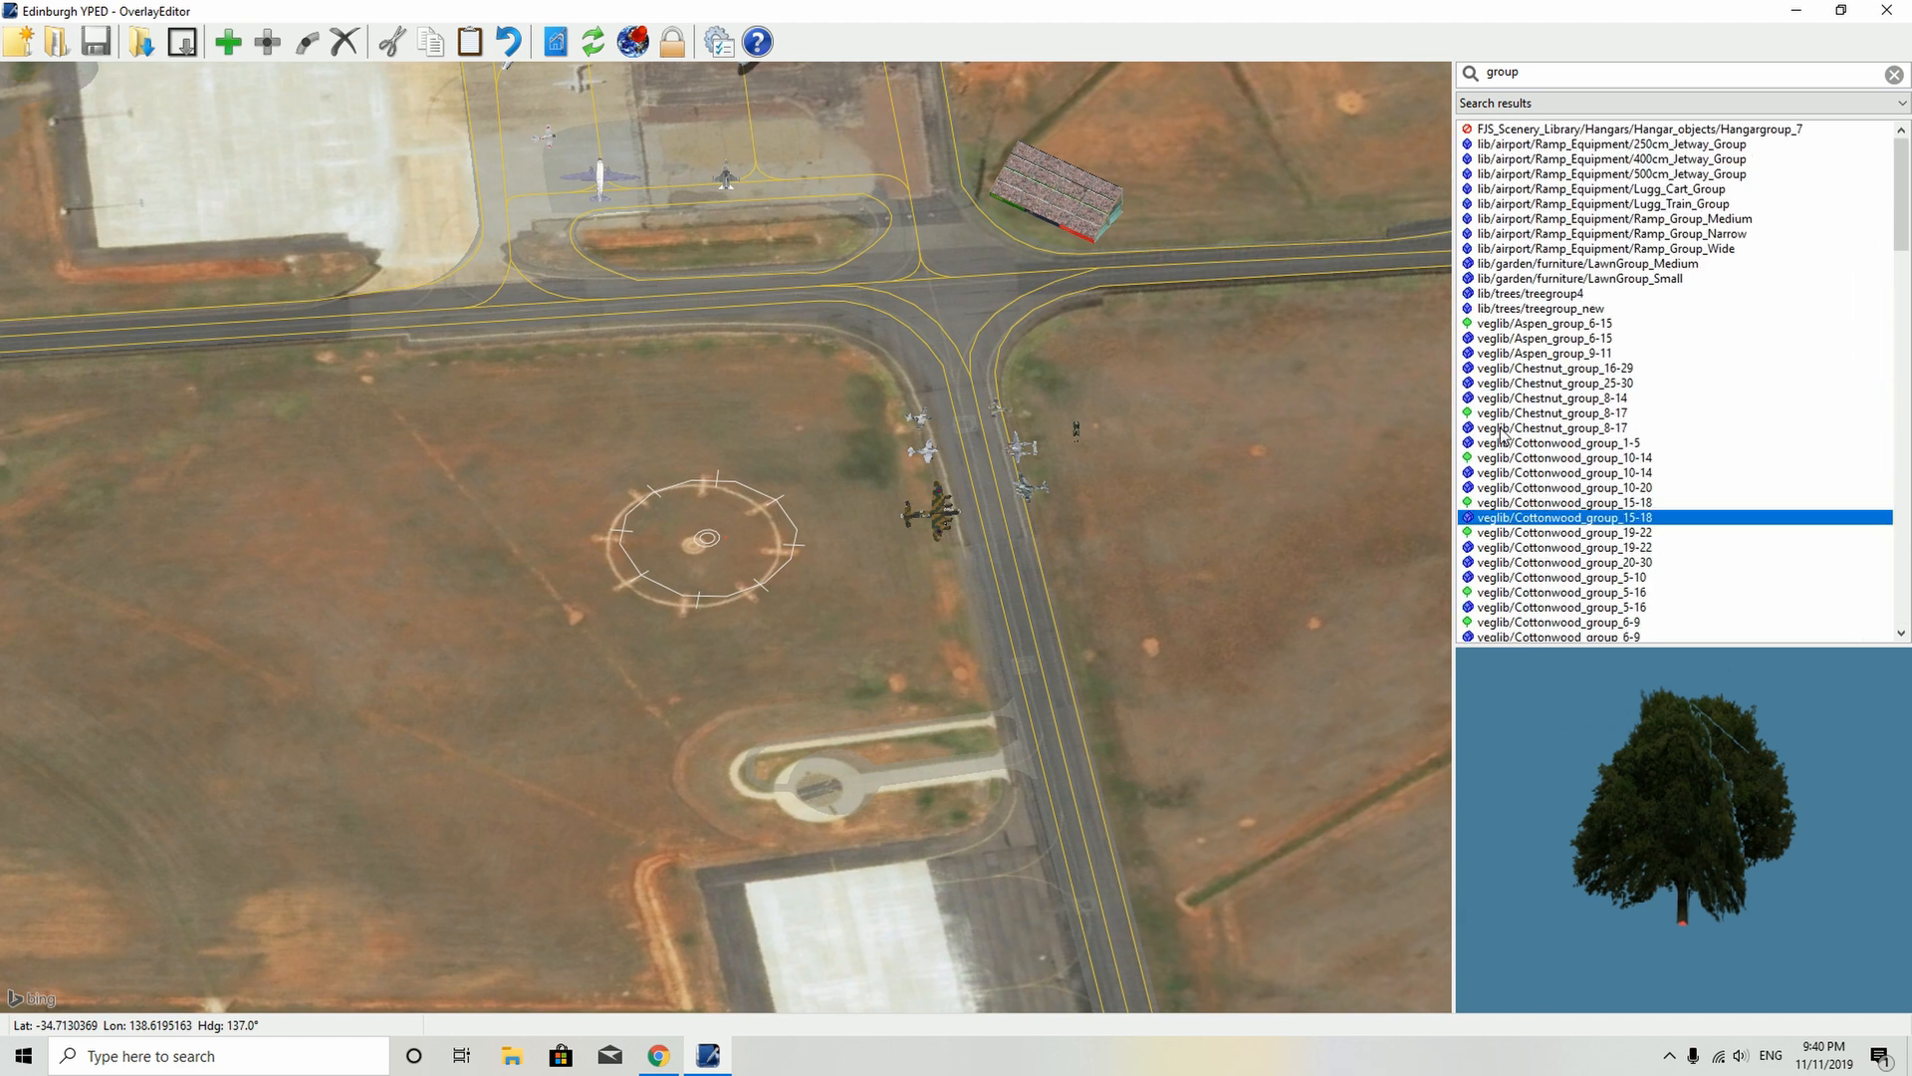
- Search the library for "people" and choose the Crew_male_a1 figure from the 3D people library
drag(1540, 86, 1486, 77)
key(BackSpace)
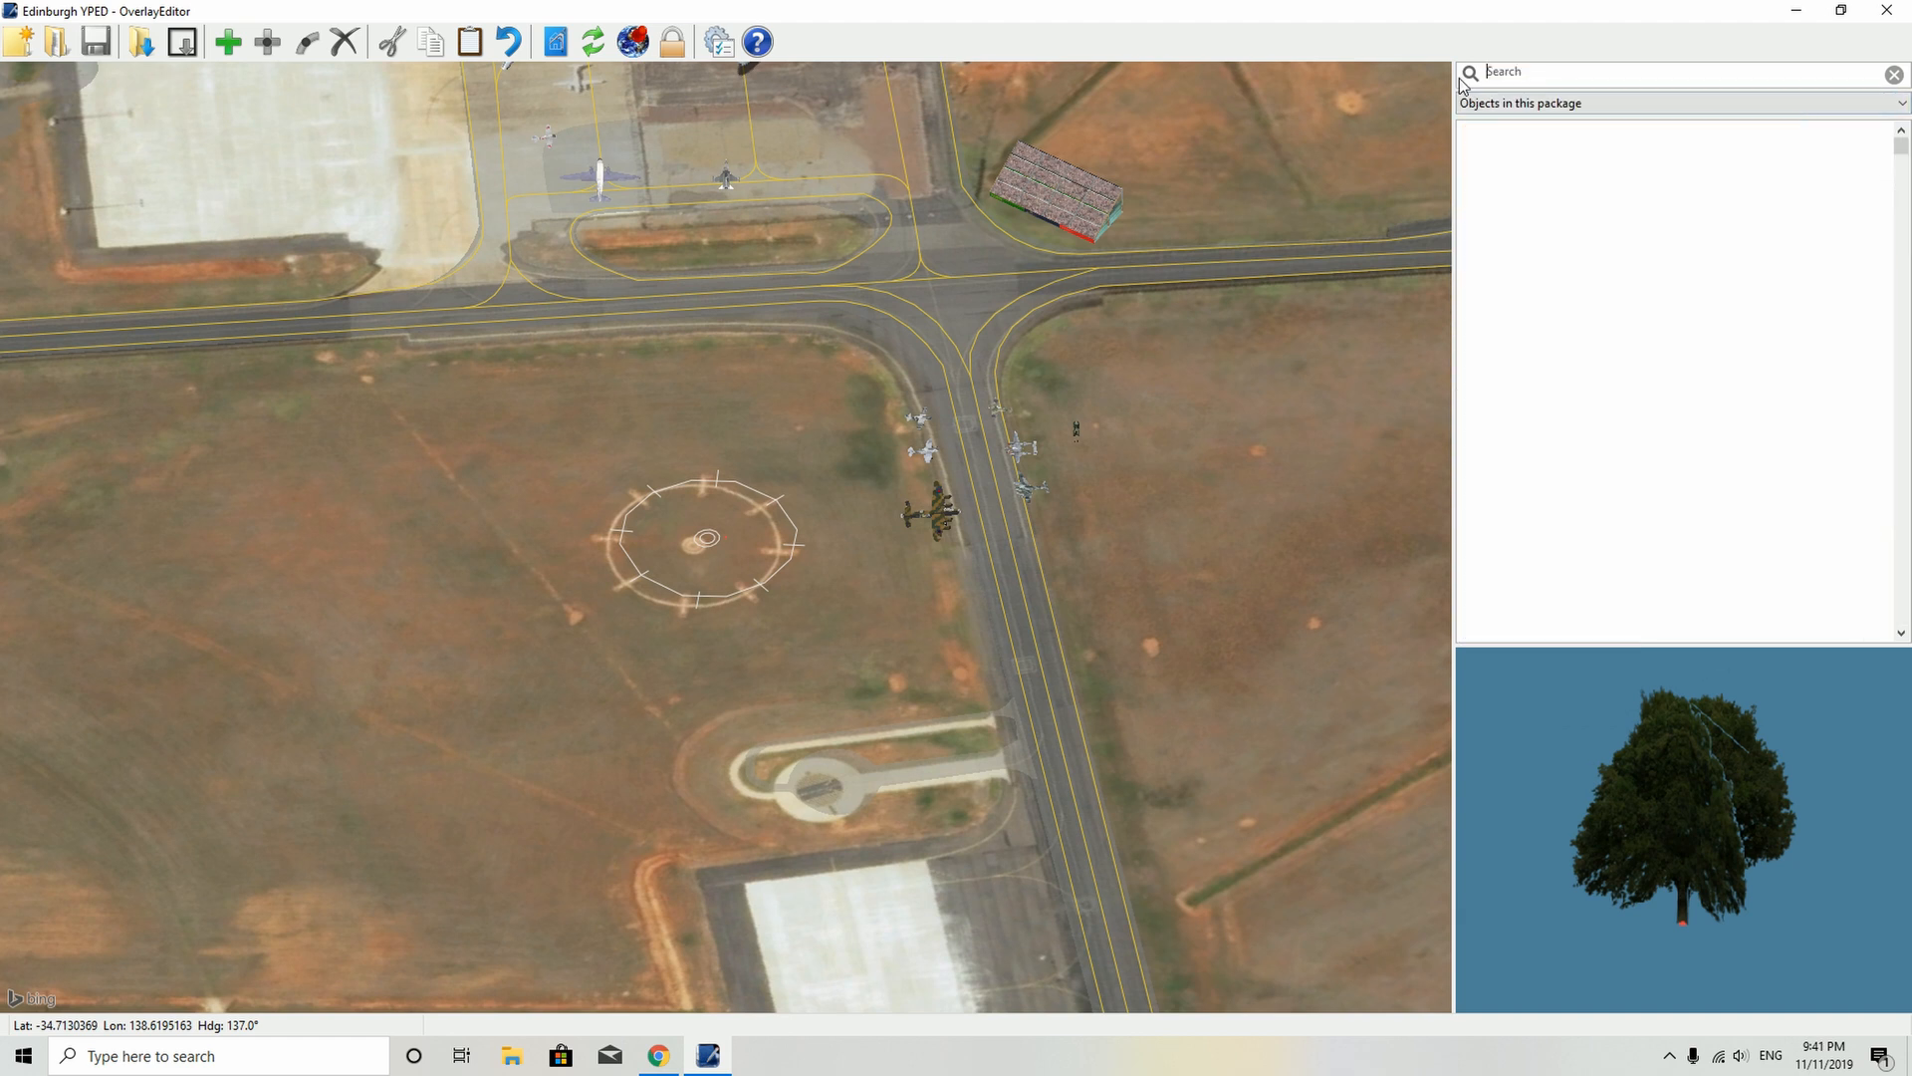
text(people)
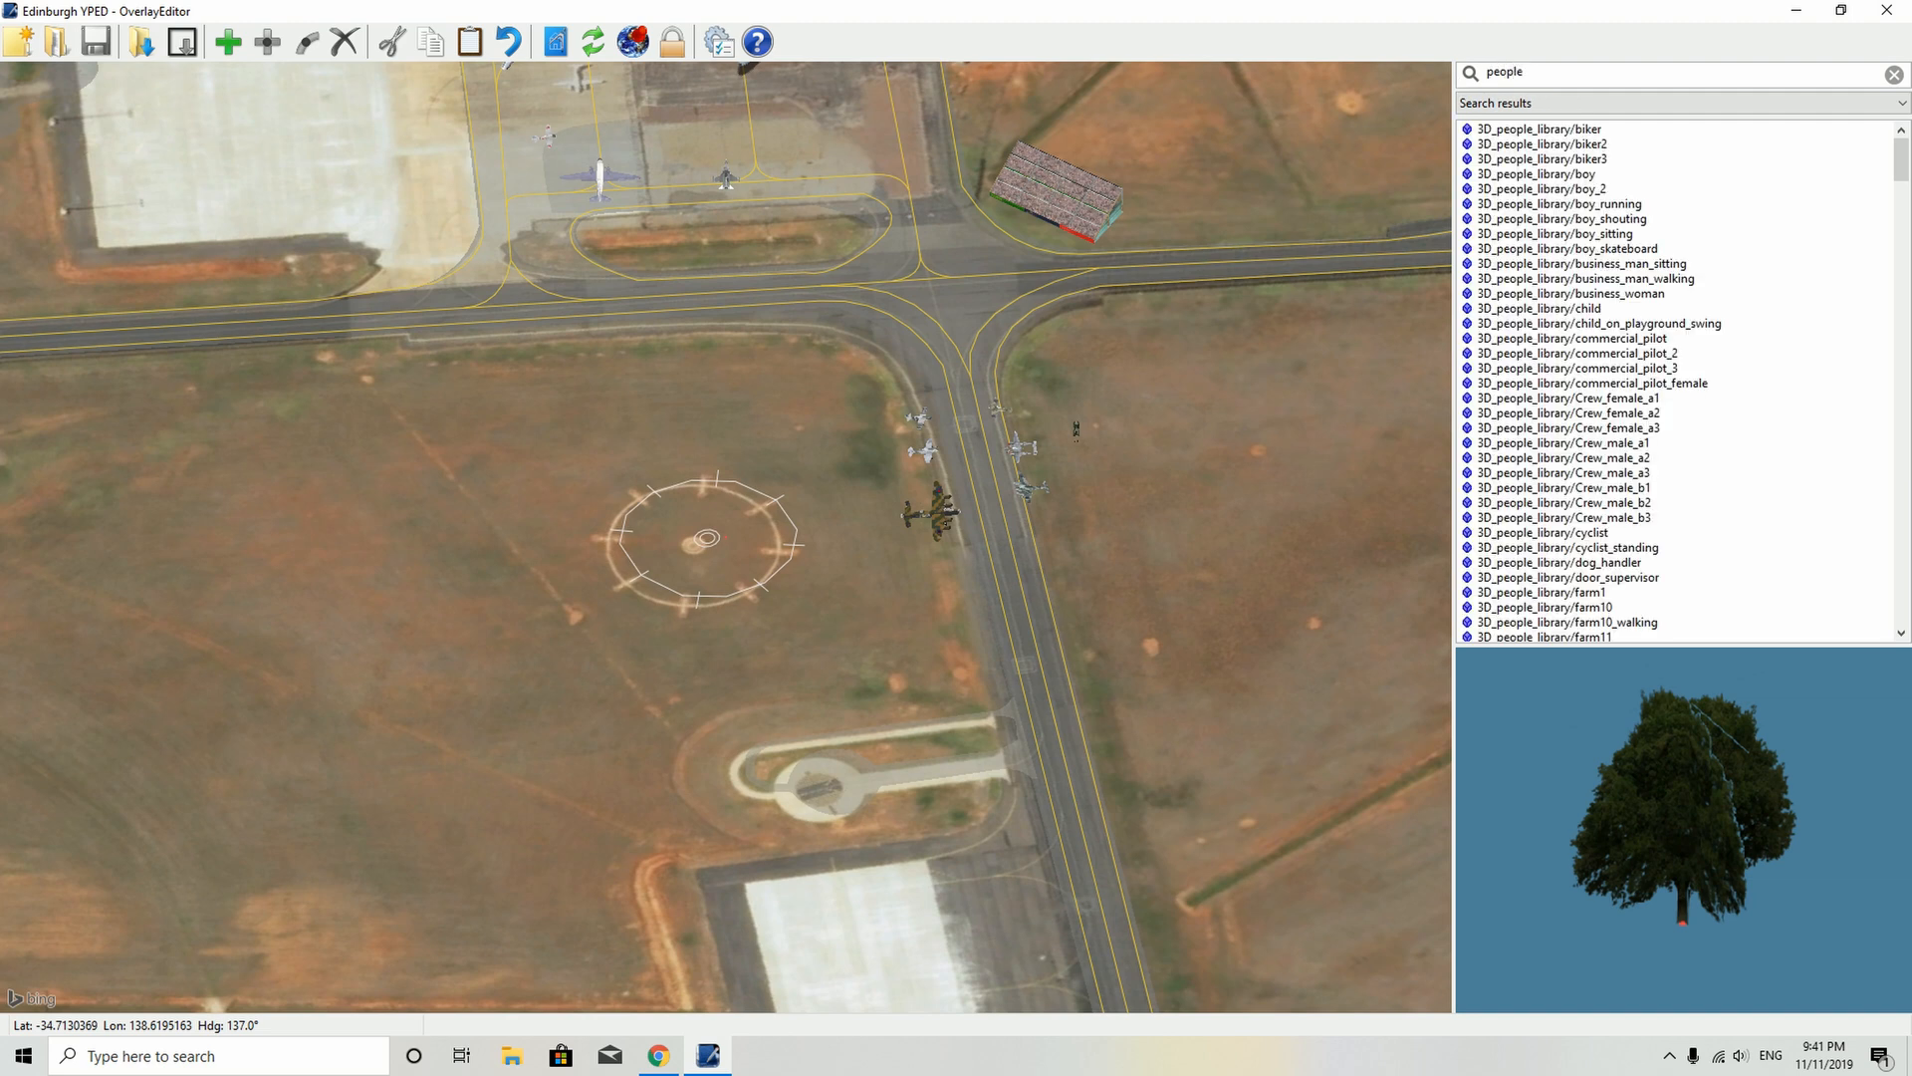
click(1571, 340)
click(1568, 368)
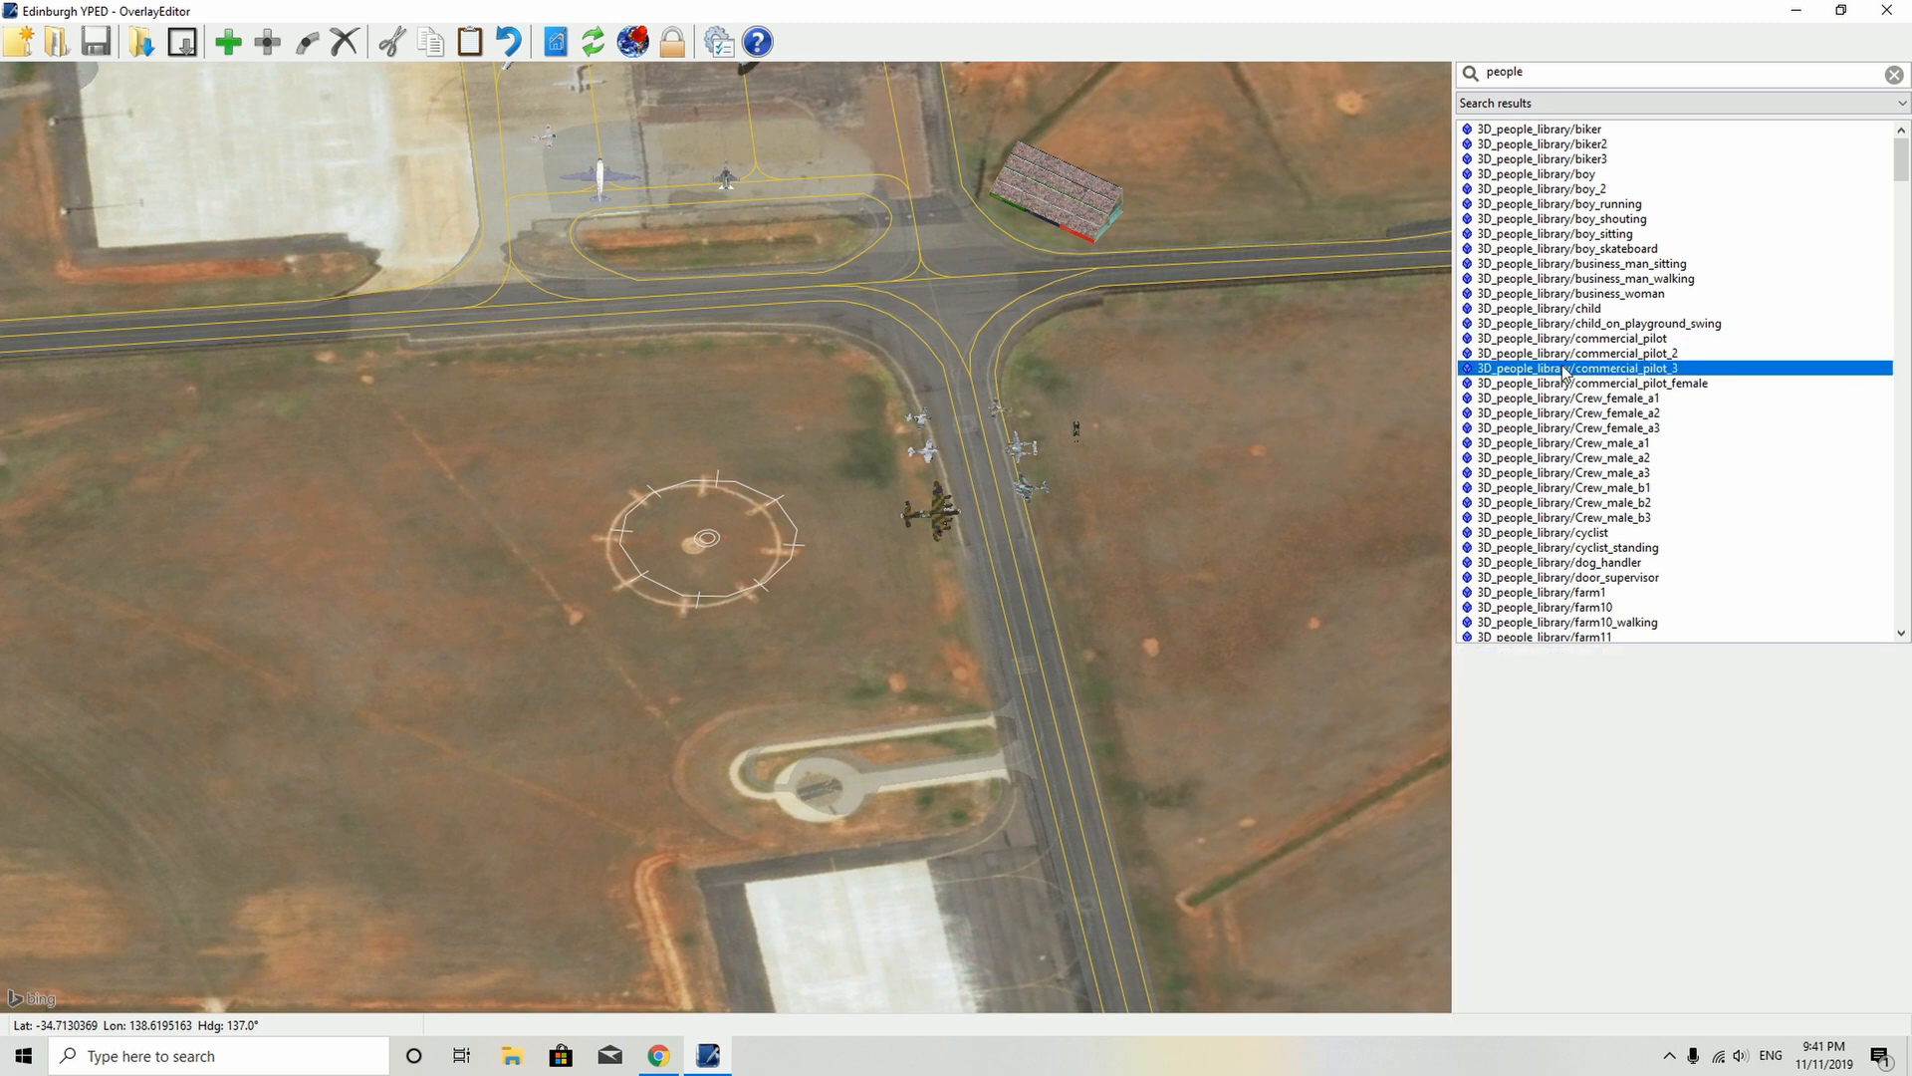
click(1590, 444)
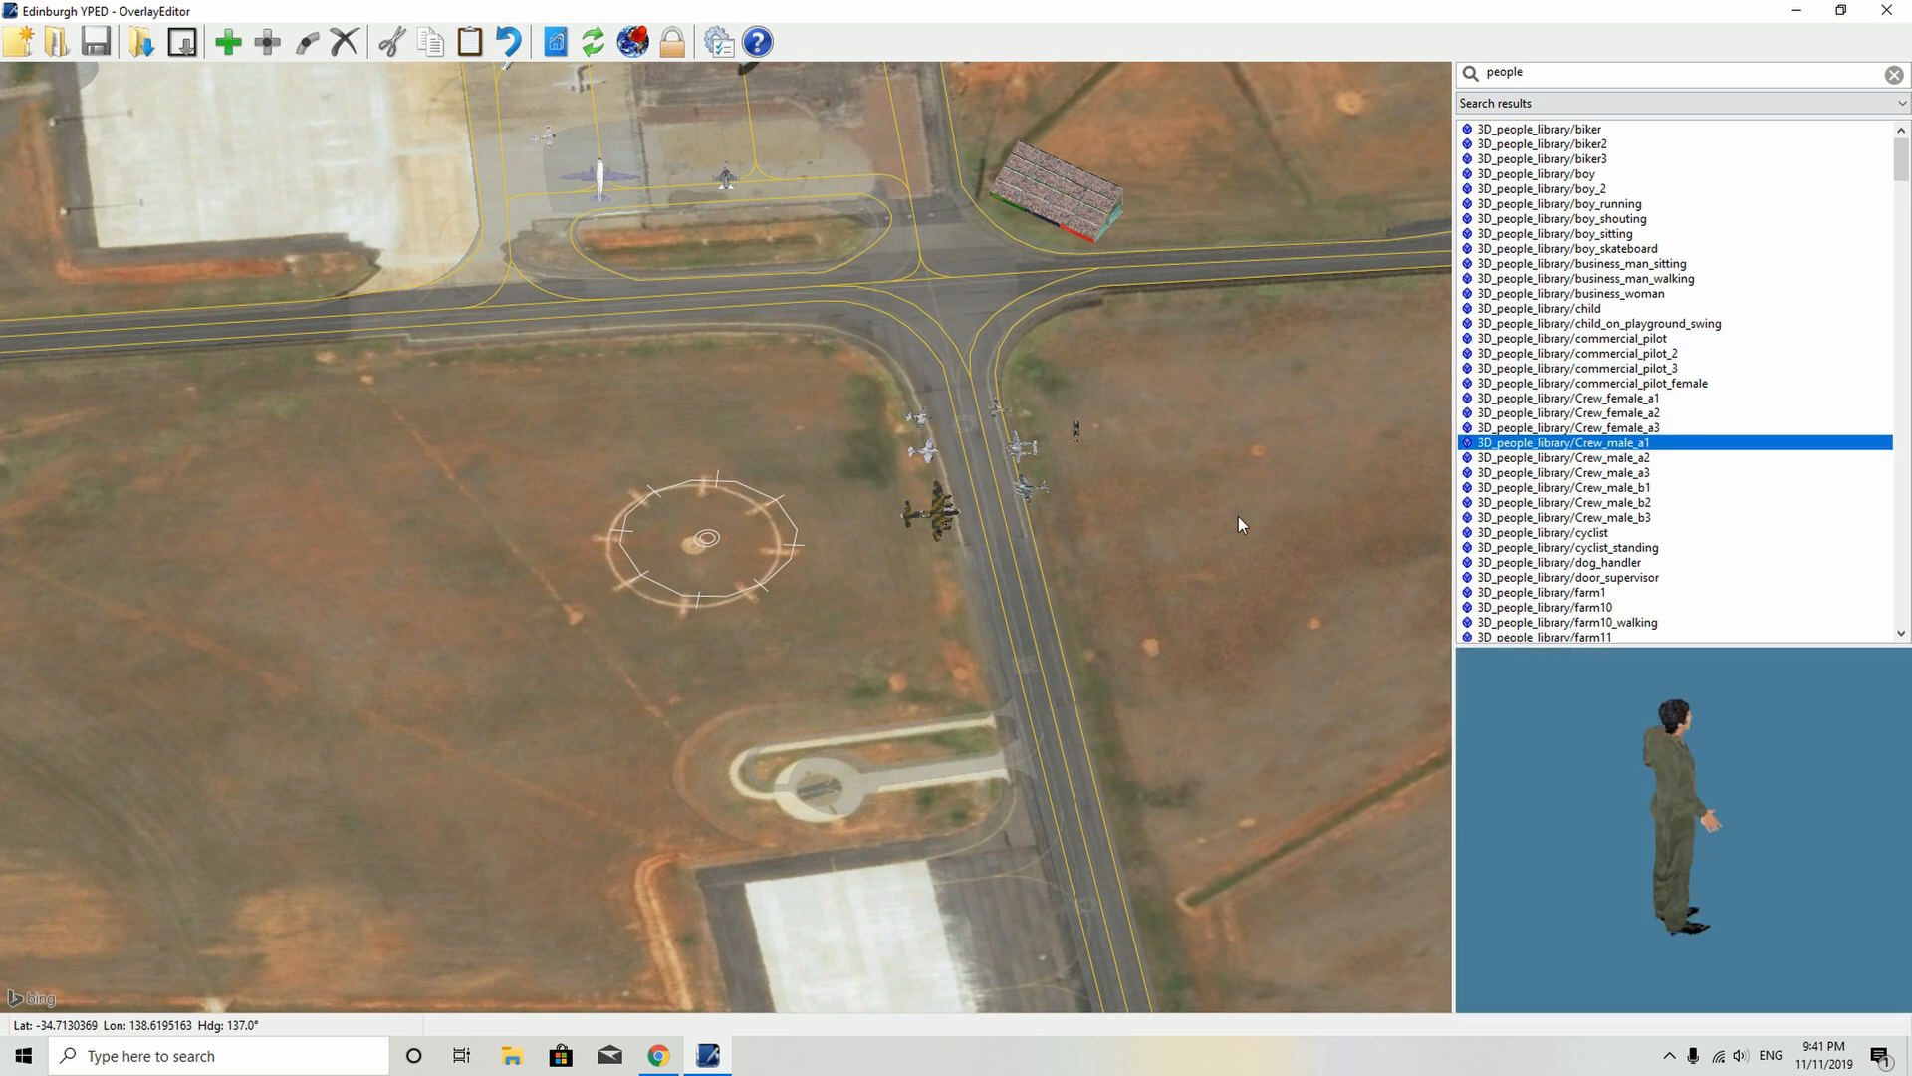
- Add the Crew_male_a1 figure on the taxiway edge just beside the Lancaster's nose
scroll(942, 526, up, 5)
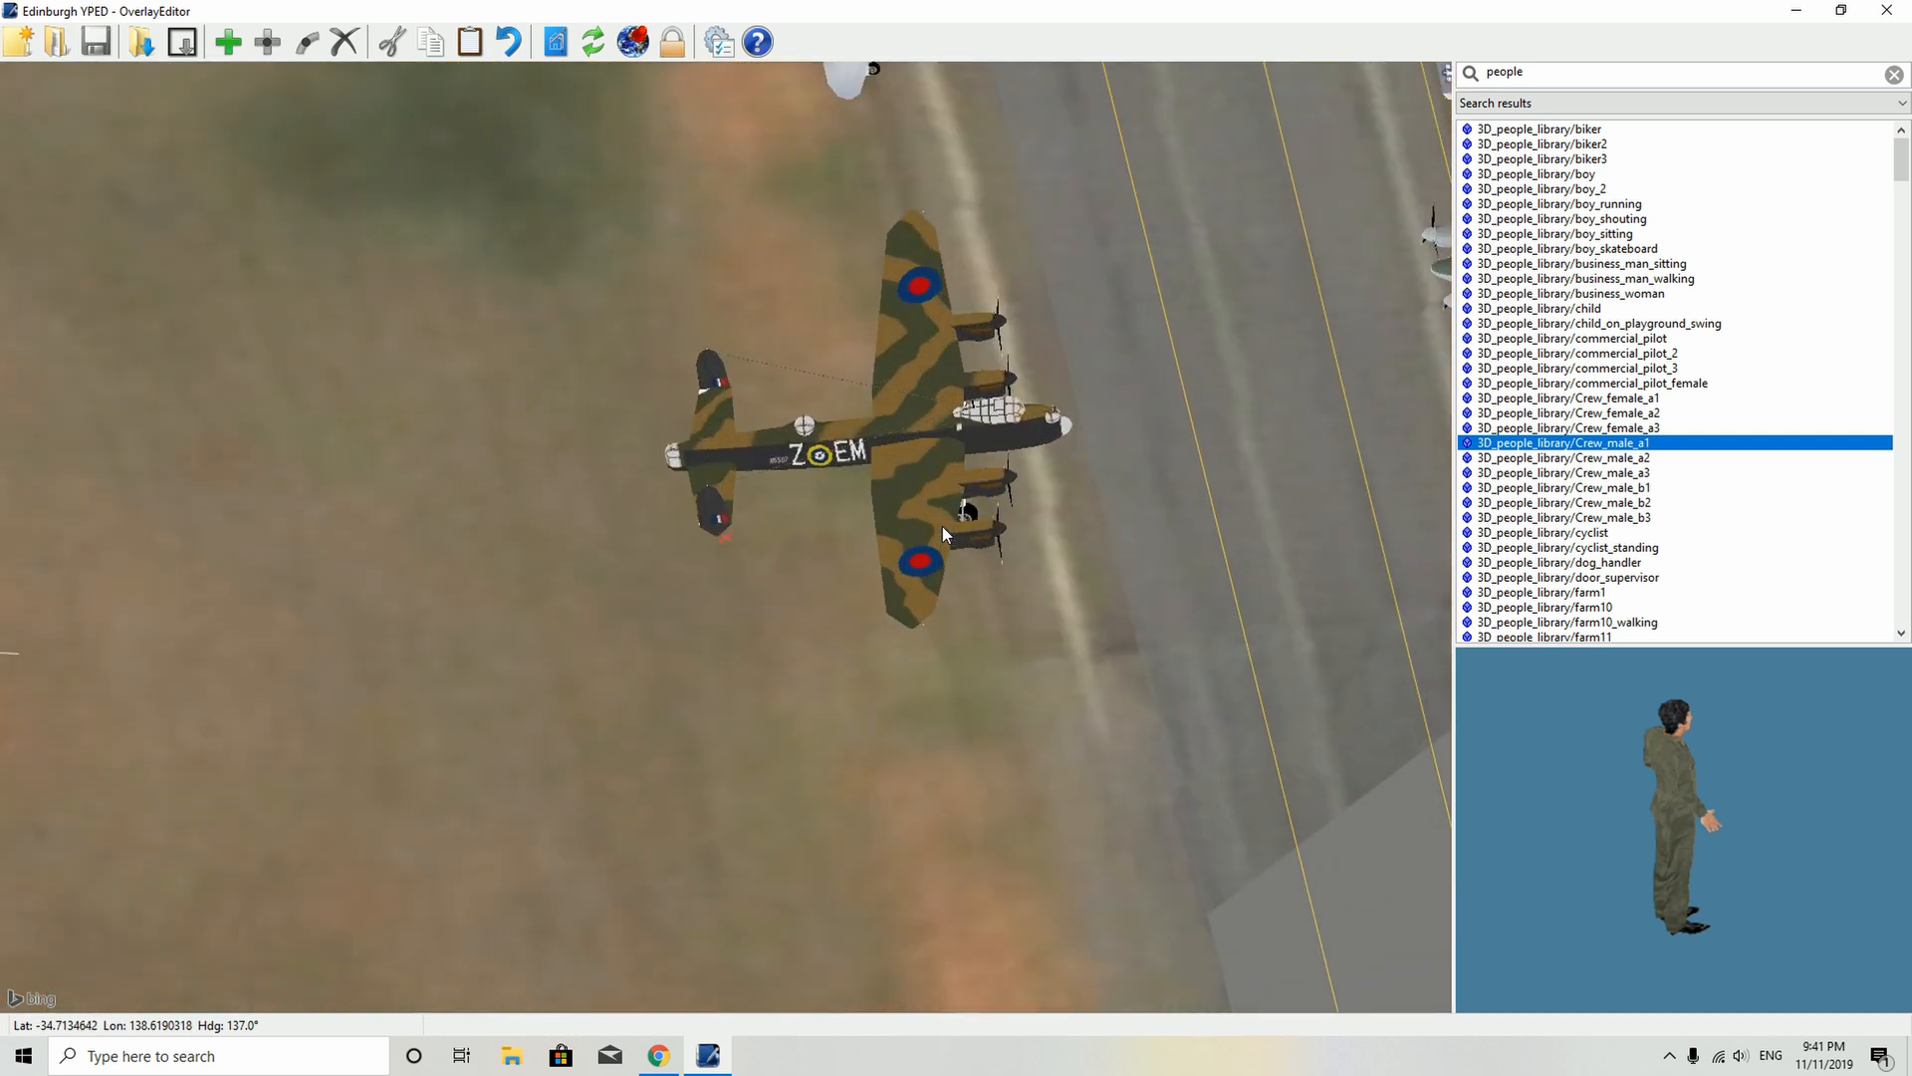
key(Right)
key(Right)
key(Right)
key(Right)
key(Right)
key(Right)
key(Right)
key(Right)
key(Right)
key(Right)
key(Right)
key(Right)
key(Right)
key(Right)
key(Right)
key(Right)
key(Right)
key(Right)
key(Right)
key(Right)
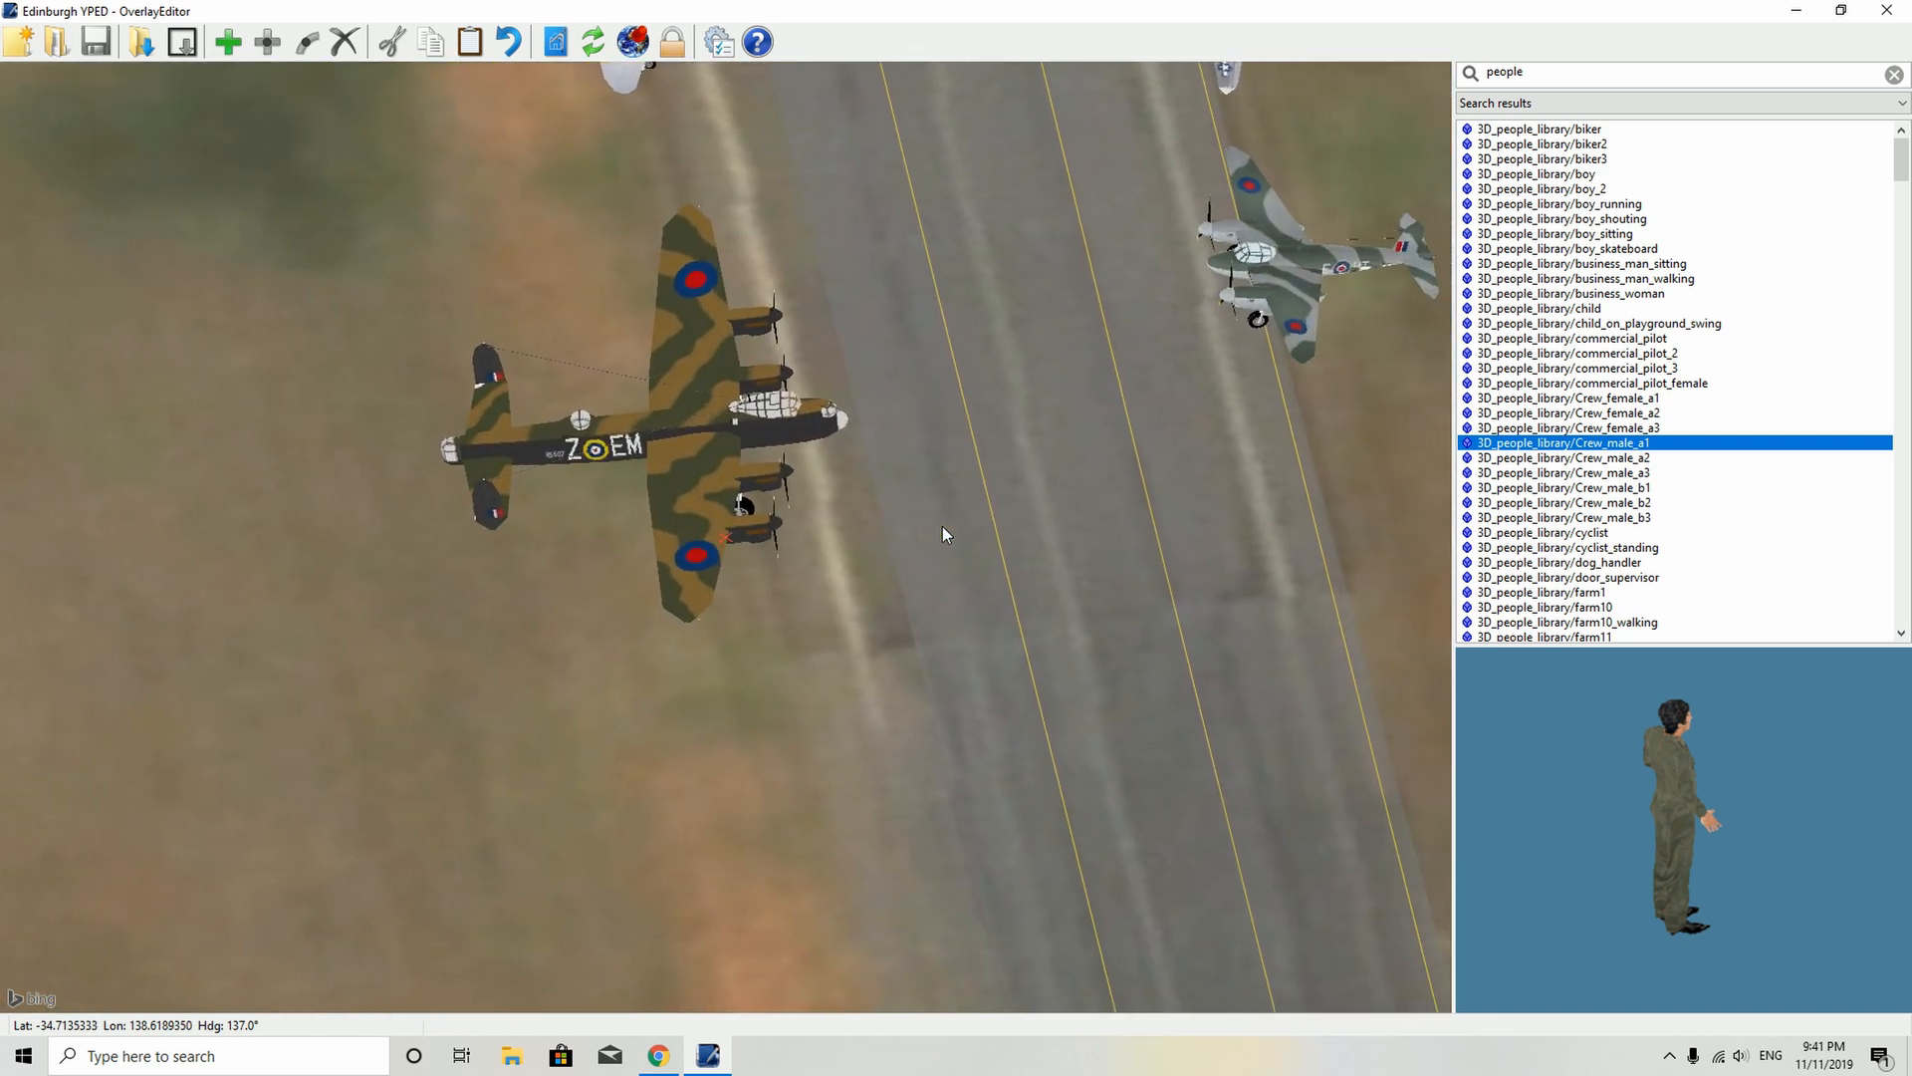
key(Right)
key(Right)
key(Right)
key(Right)
key(Right)
key(Right)
key(Right)
key(Right)
key(Right)
key(Right)
key(Right)
key(Right)
key(Right)
key(Up)
key(Up)
key(Up)
key(Up)
key(Up)
key(Up)
key(Up)
key(Up)
key(Up)
key(Up)
key(Up)
key(Up)
key(Up)
key(Up)
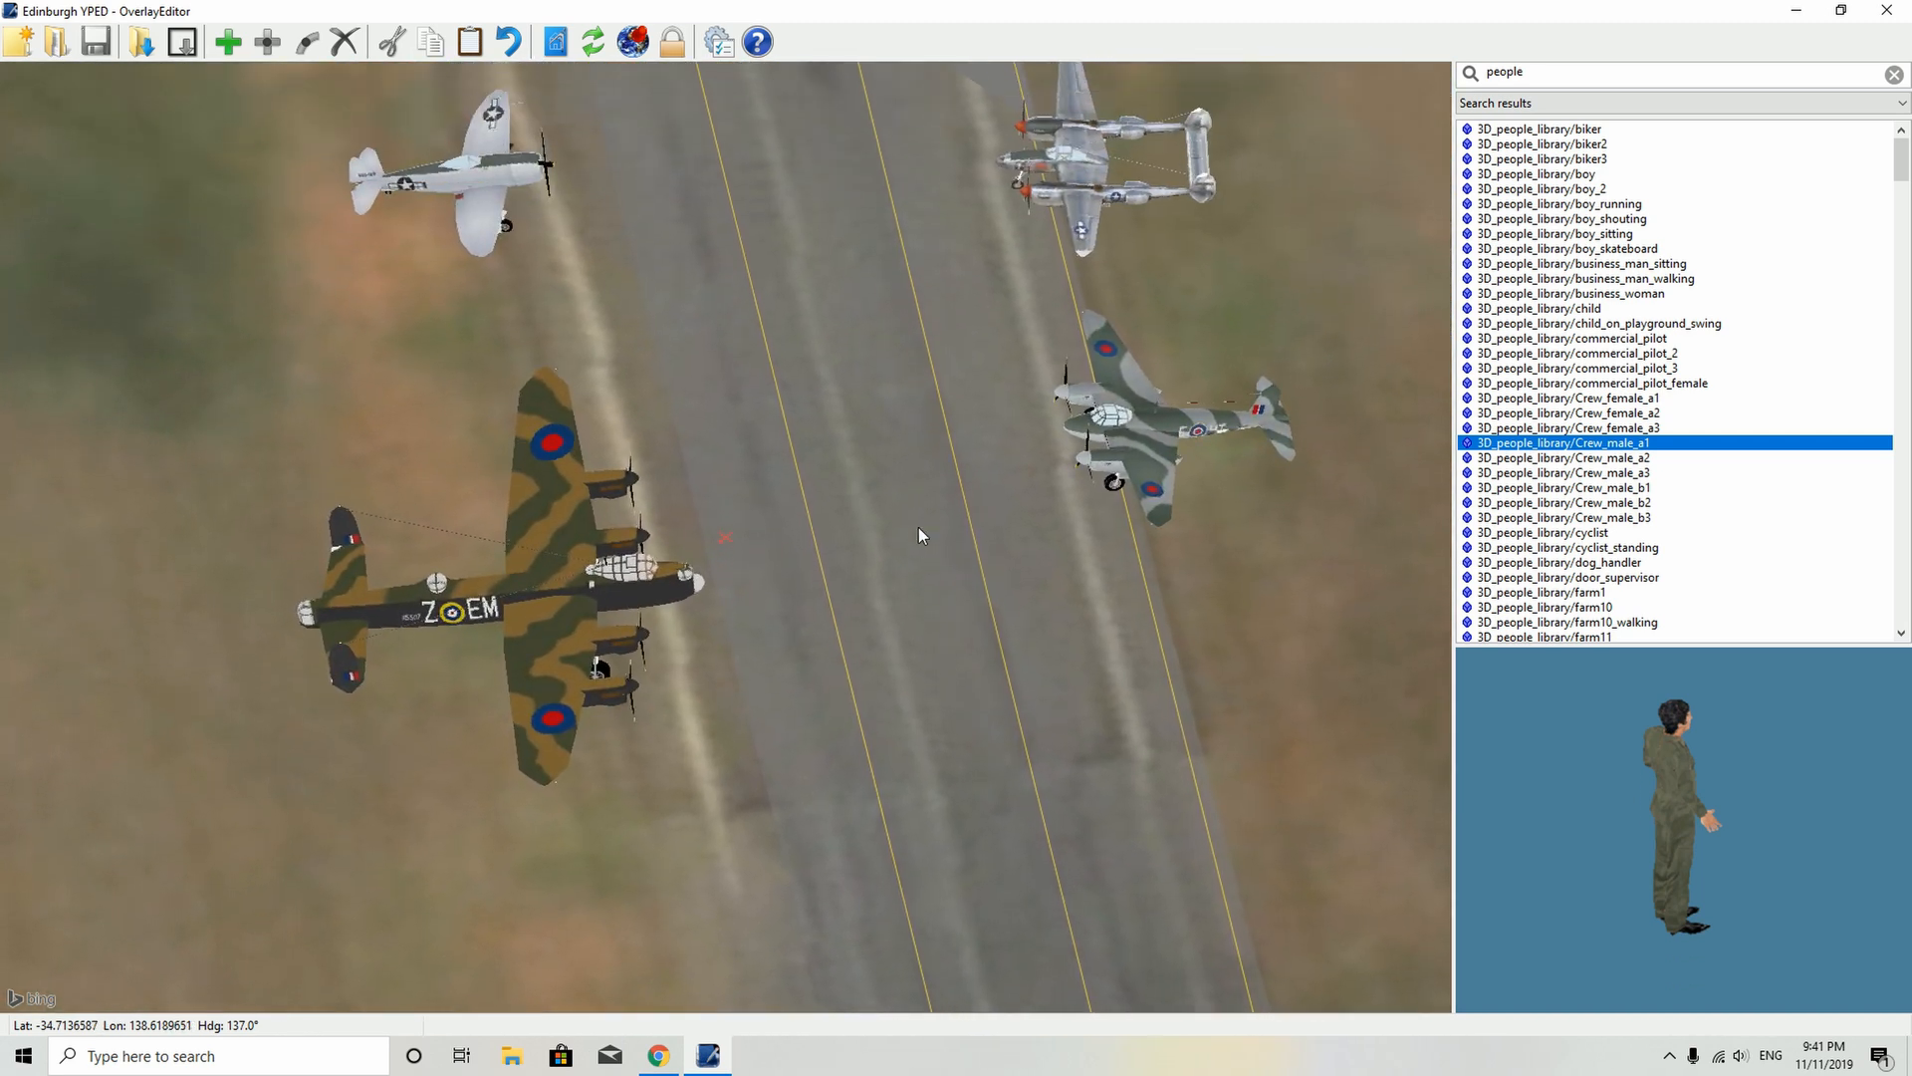
key(Up)
key(Up)
key(Up)
key(Left)
key(Left)
key(Left)
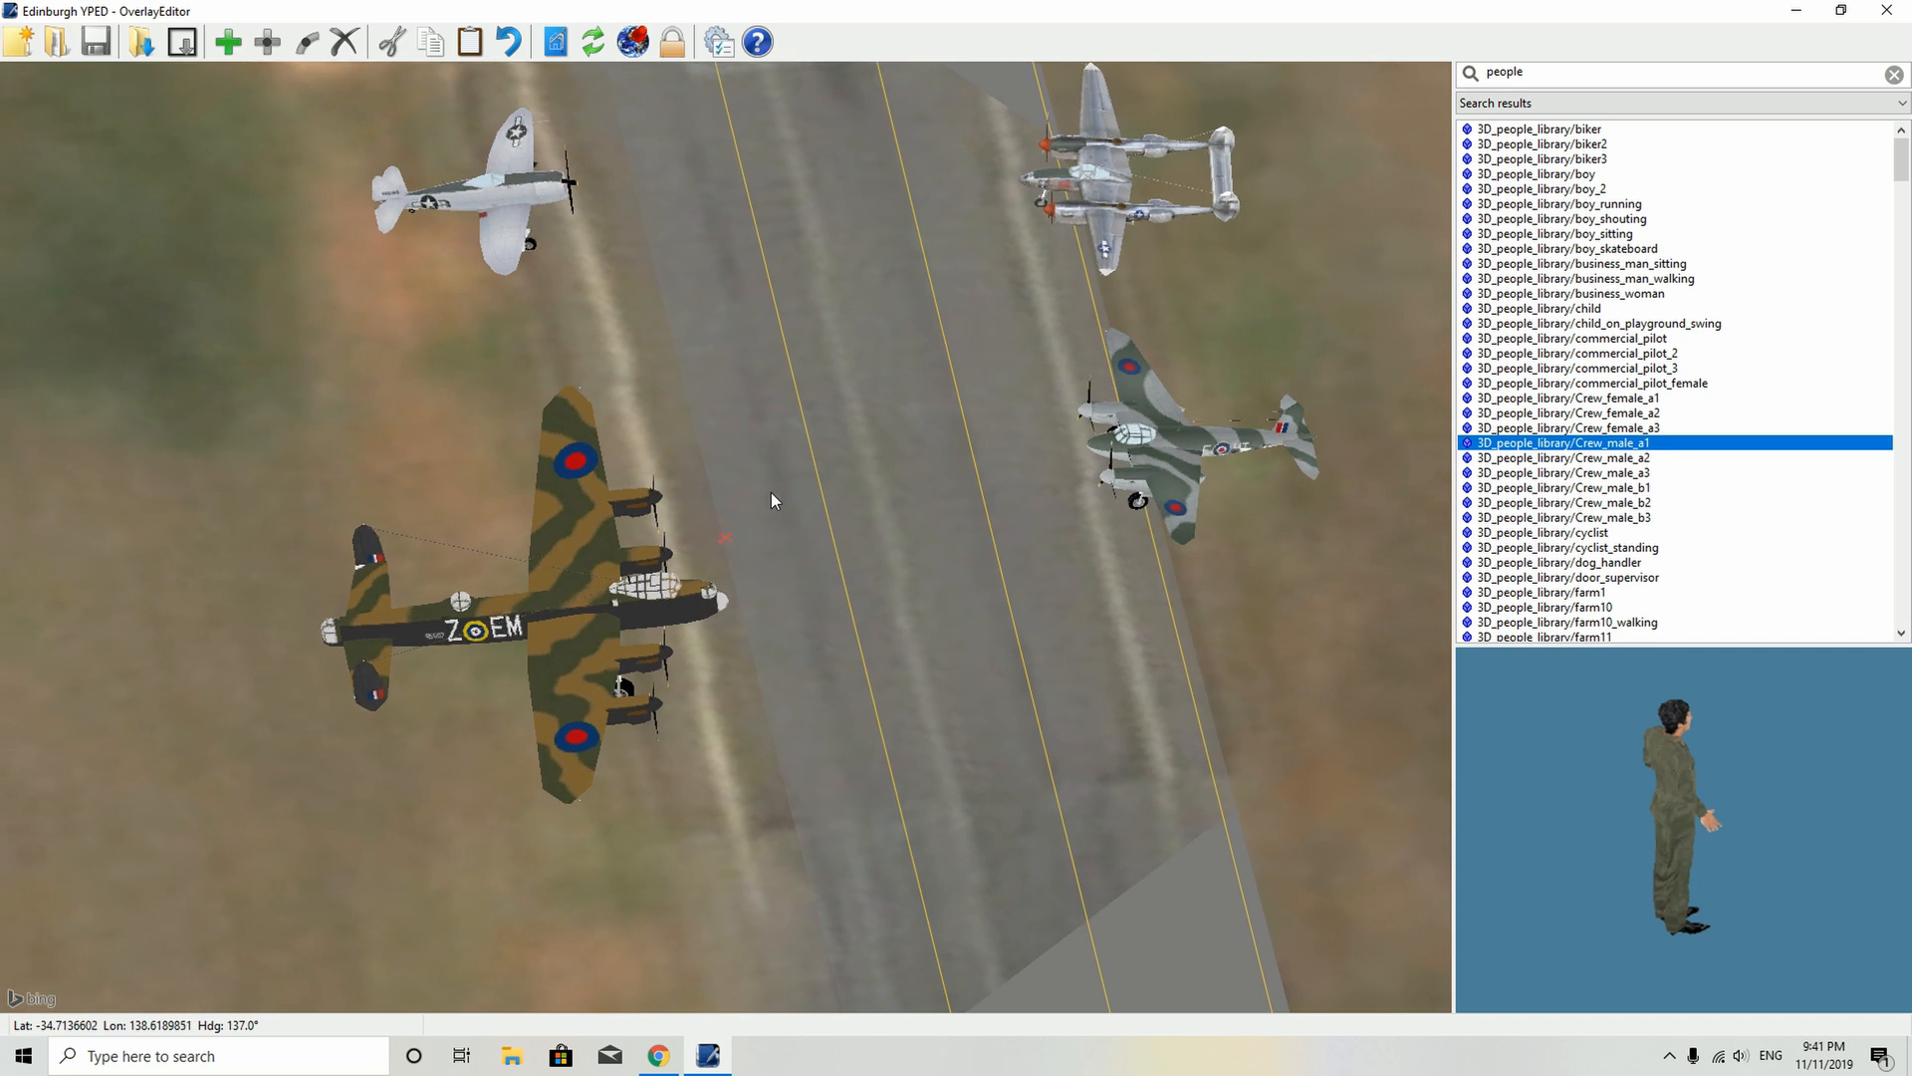
click(228, 42)
- Add a second Crew_male_a1 figure beside the Lancaster's rear fuselage, between its upper wing and the tail
key(Down)
key(Down)
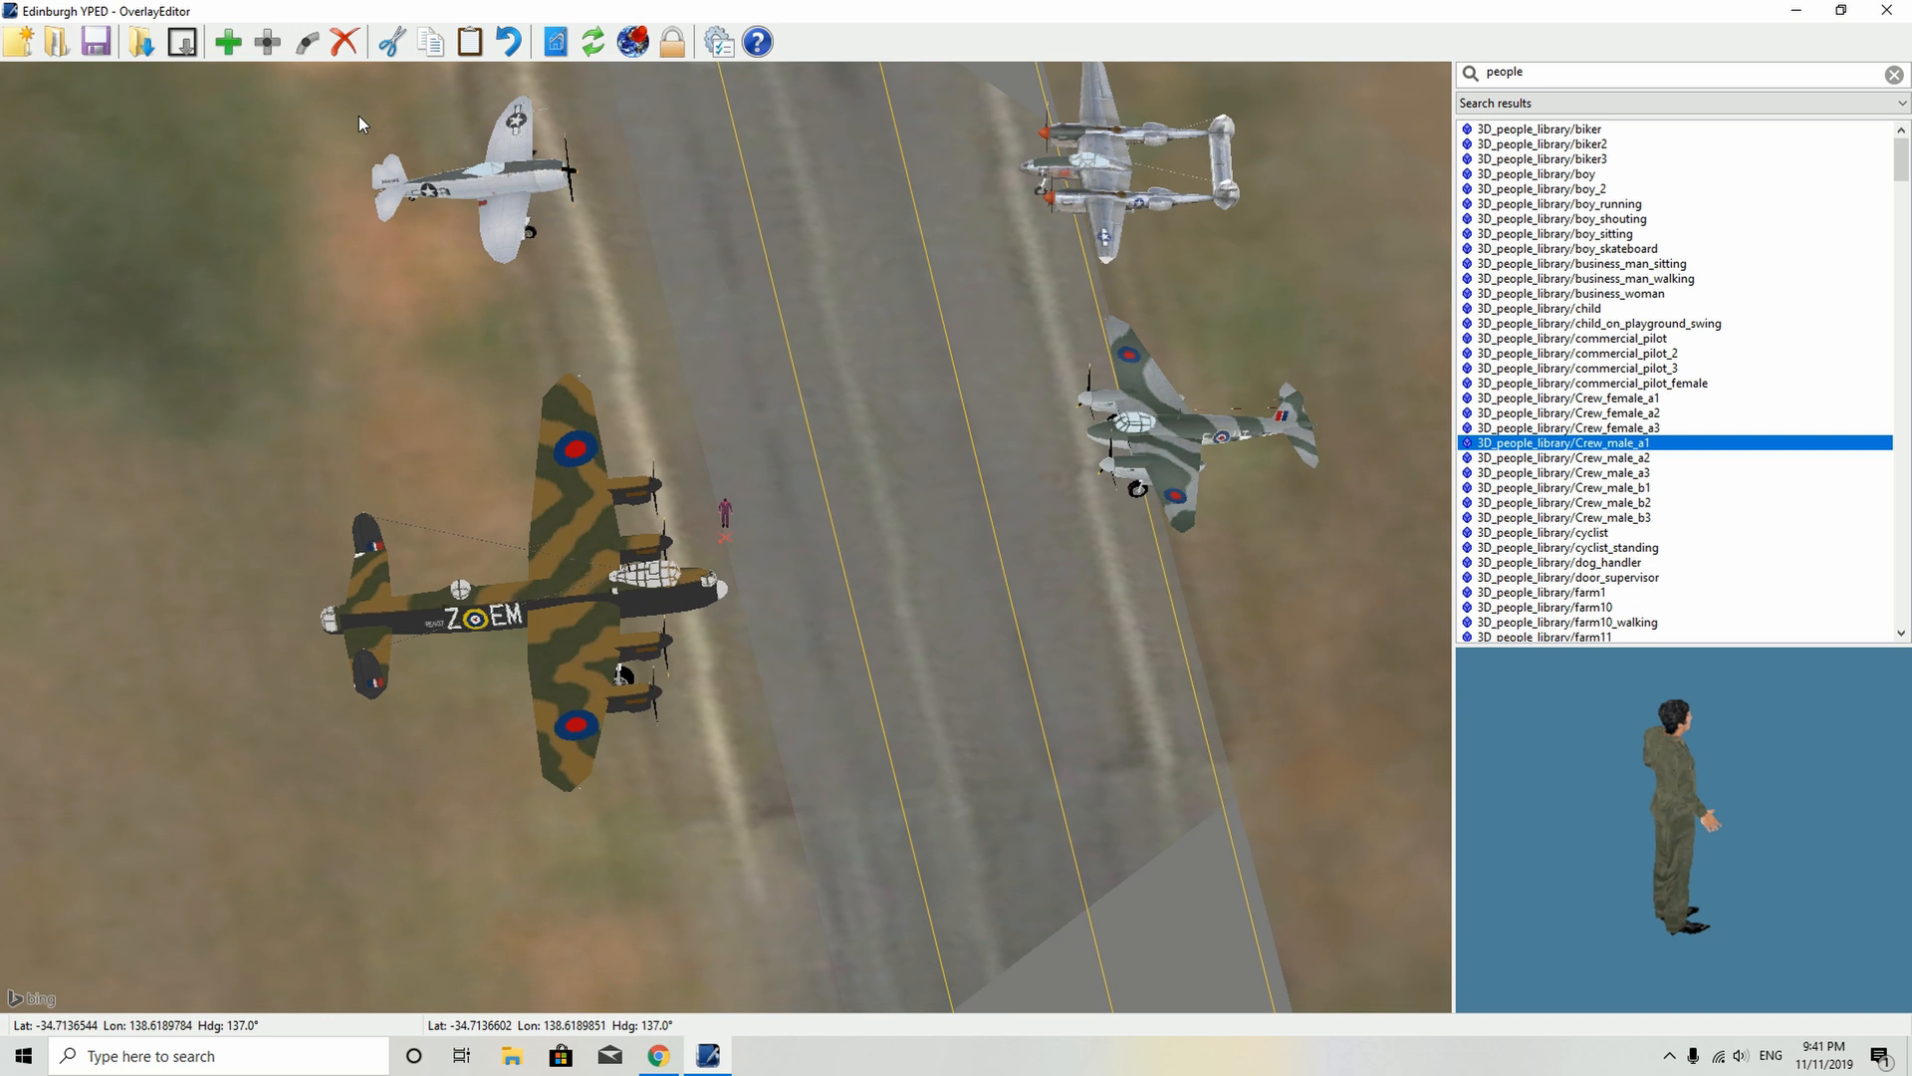
key(Left)
key(Left)
key(Left)
key(Left)
key(Left)
key(Left)
key(Left)
key(Left)
key(Left)
key(Left)
key(Left)
key(Left)
key(Left)
key(Left)
key(Left)
key(Left)
key(Left)
key(Left)
key(Left)
key(Left)
key(Left)
key(Left)
key(Left)
key(Left)
key(Left)
key(Left)
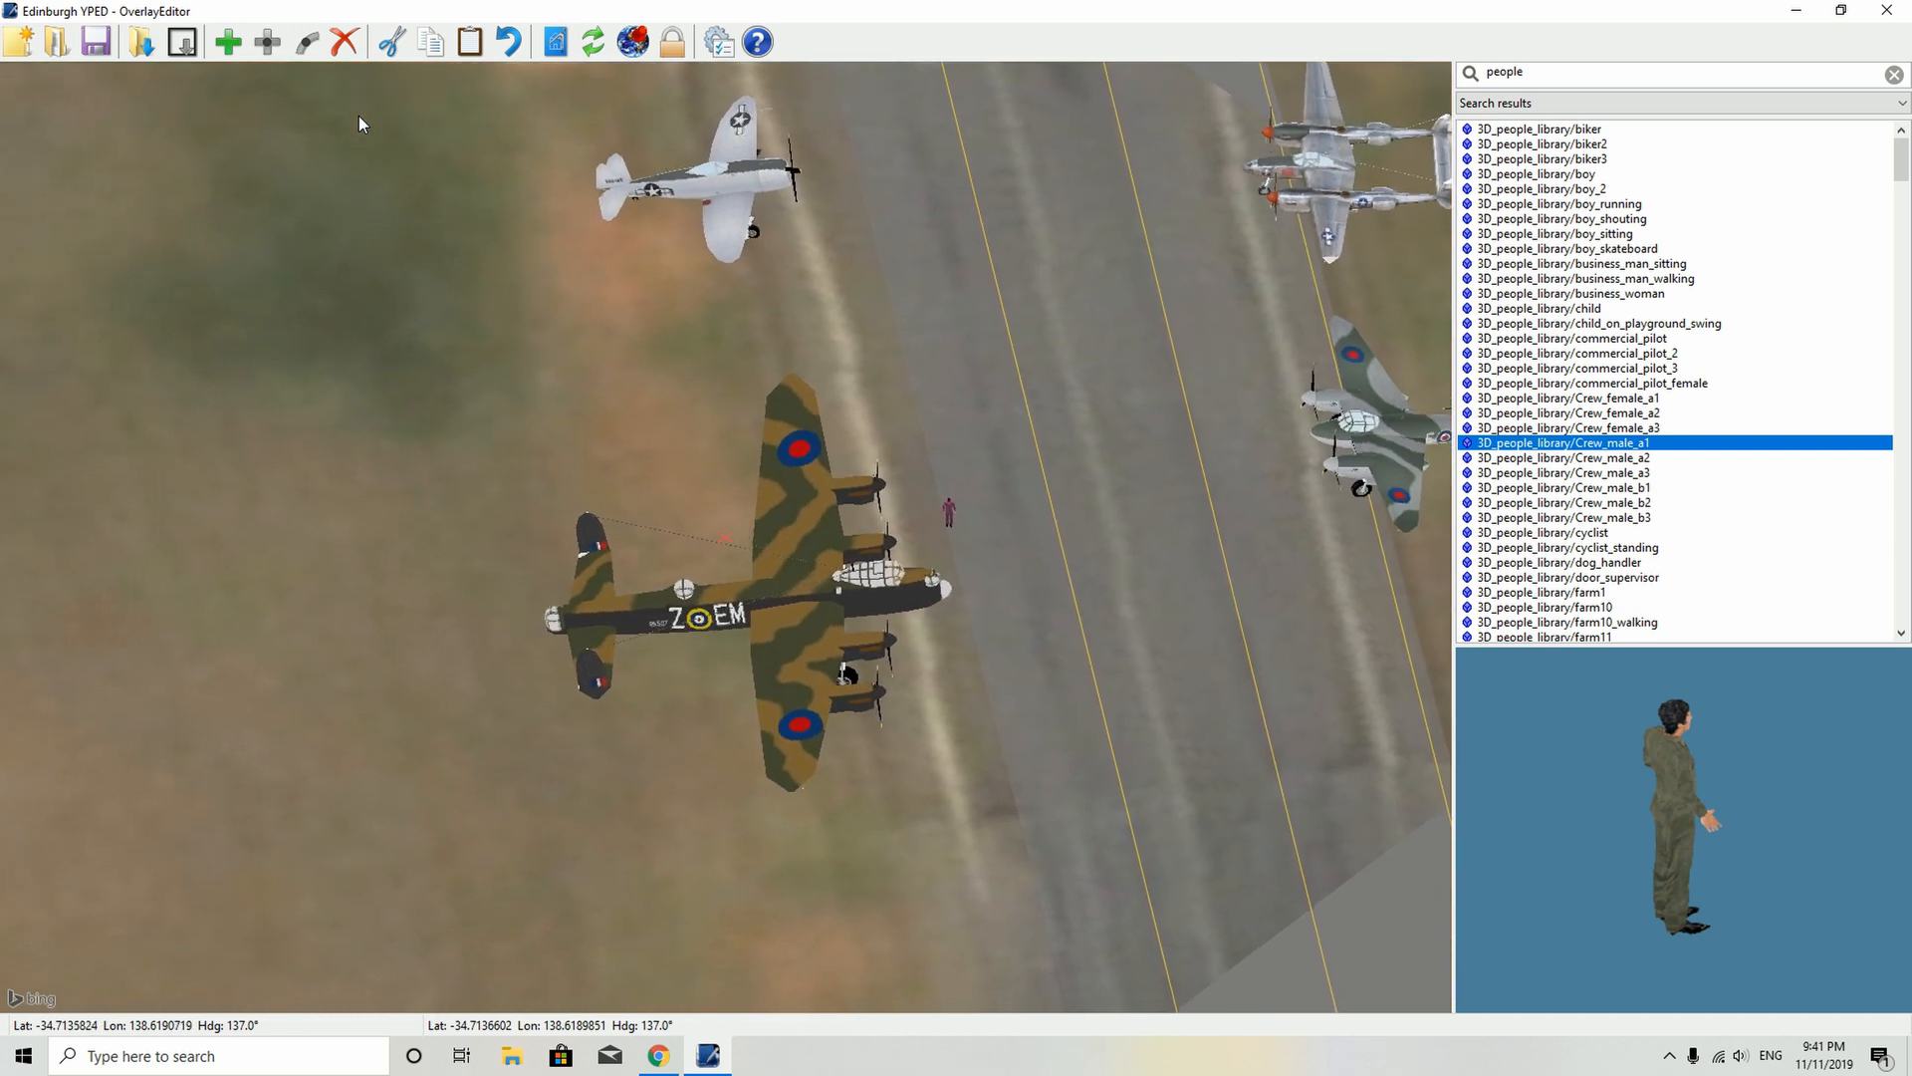
click(228, 42)
- Add the Crew_male_a2 figure on the taxiway edge between the black-and-white striped fighter and the plain silver single-engine fighter
key(Up)
key(Up)
key(Up)
key(Up)
key(Up)
key(Up)
key(Up)
key(Up)
key(Up)
key(Up)
key(Up)
key(Up)
key(Up)
key(Up)
key(Up)
key(Up)
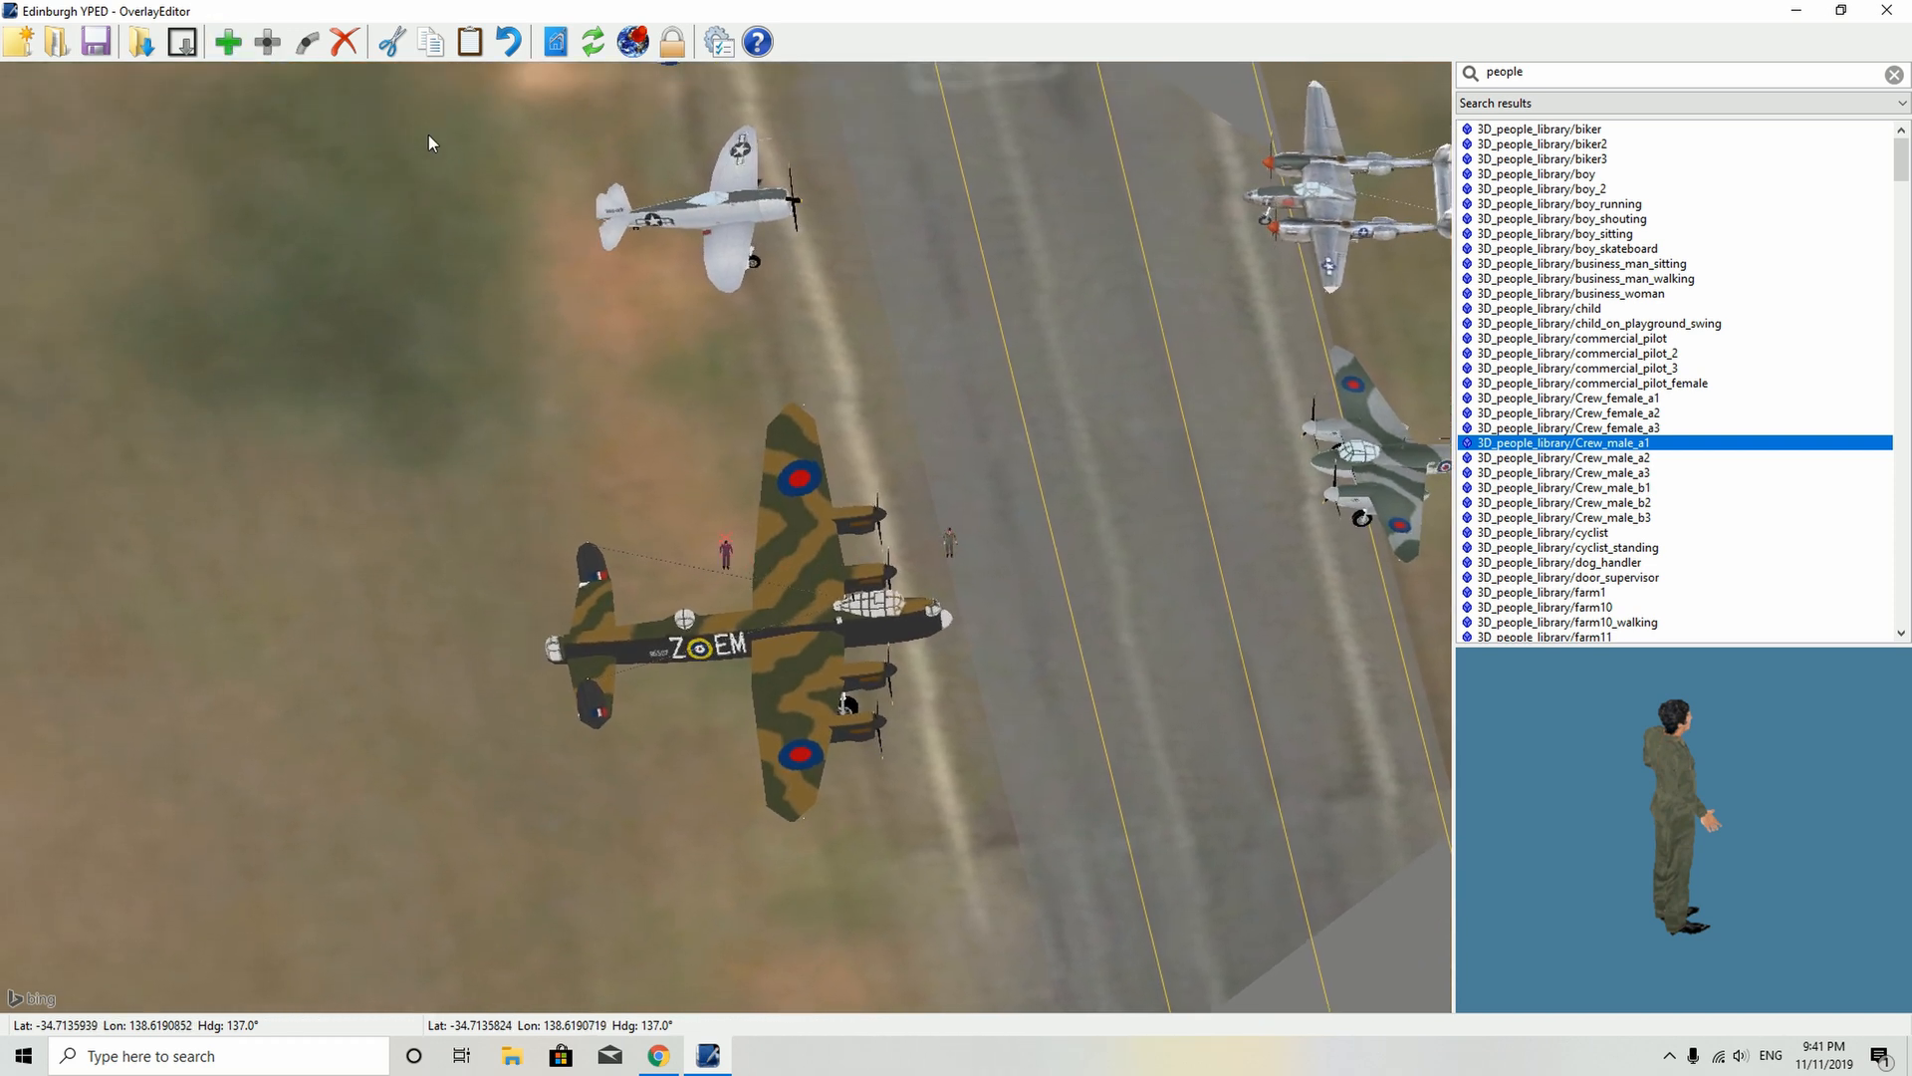
click(1602, 458)
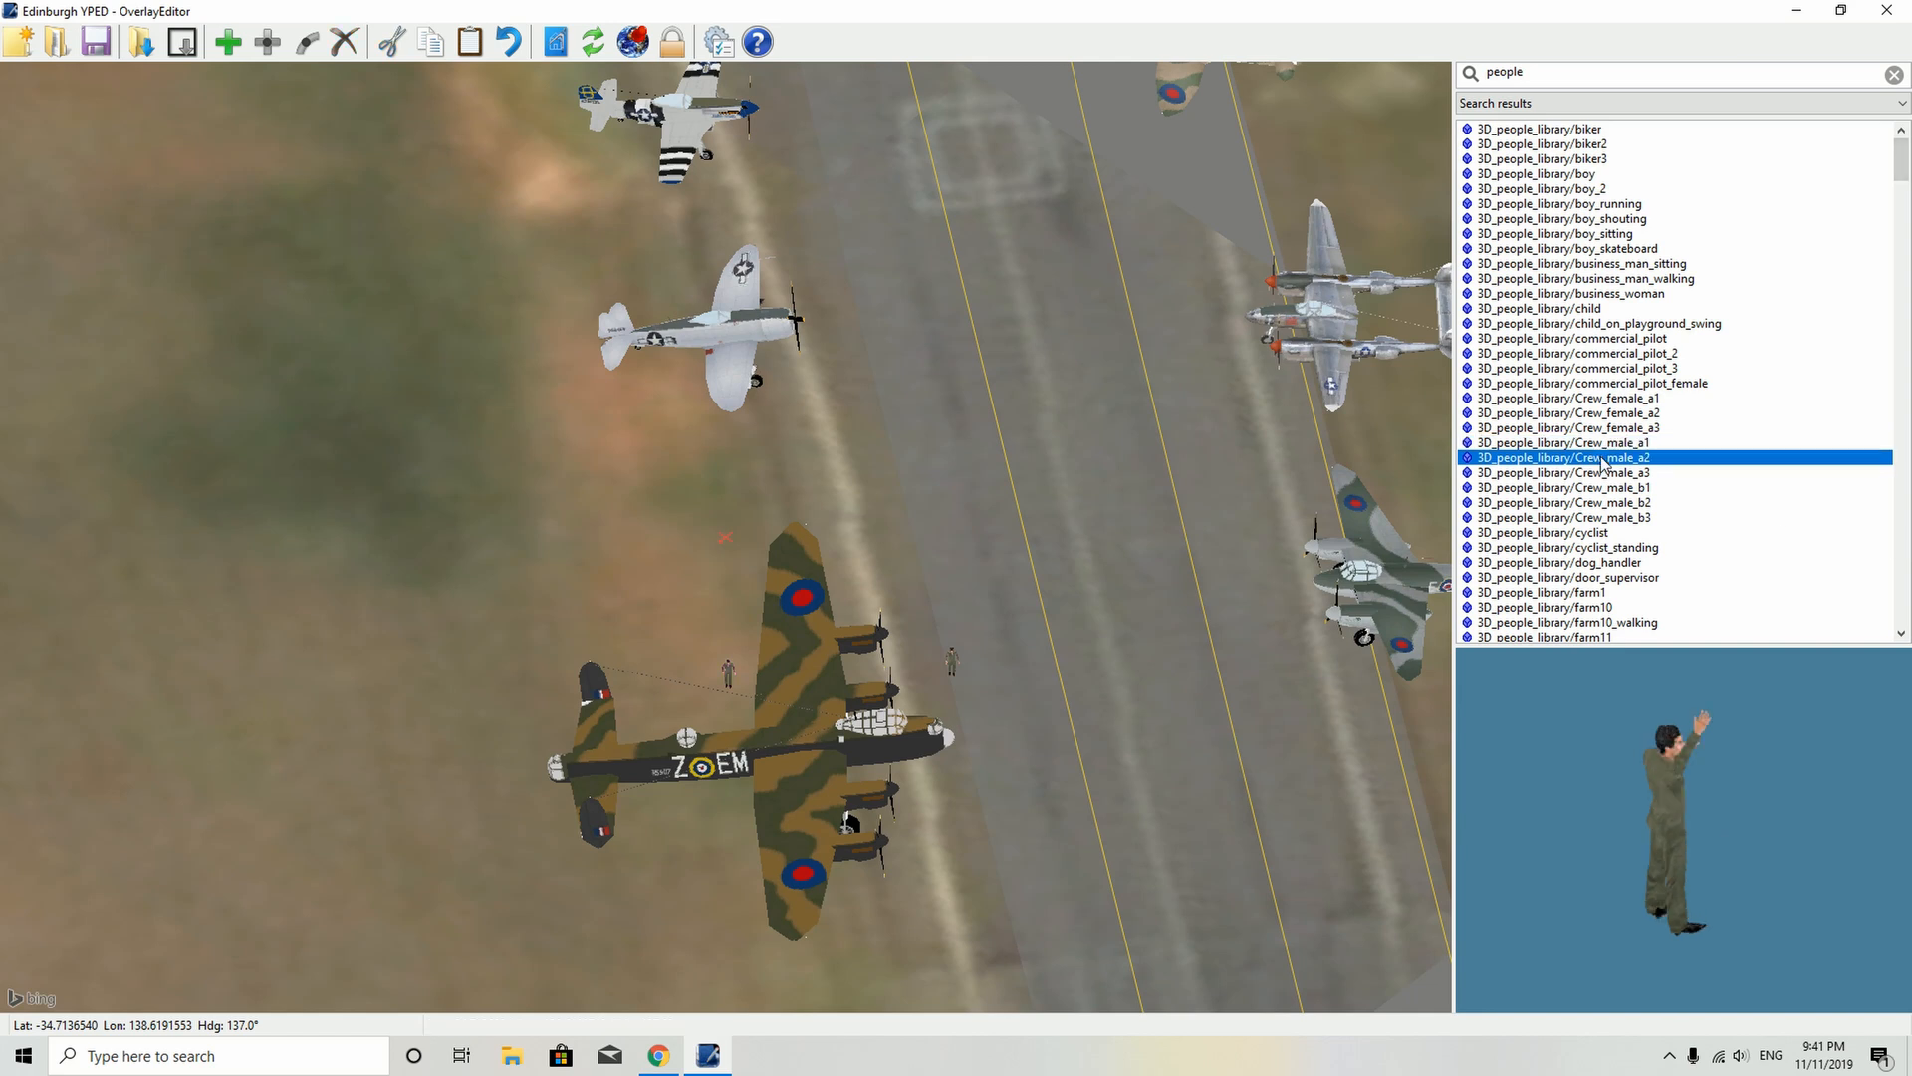
key(Up)
key(Up)
key(Up)
key(Up)
key(Up)
key(Up)
key(Up)
key(Up)
key(Up)
key(Up)
key(Up)
key(Up)
key(Up)
key(Up)
key(Up)
key(Up)
key(Up)
key(Up)
key(Up)
key(Up)
key(Up)
key(Up)
key(Up)
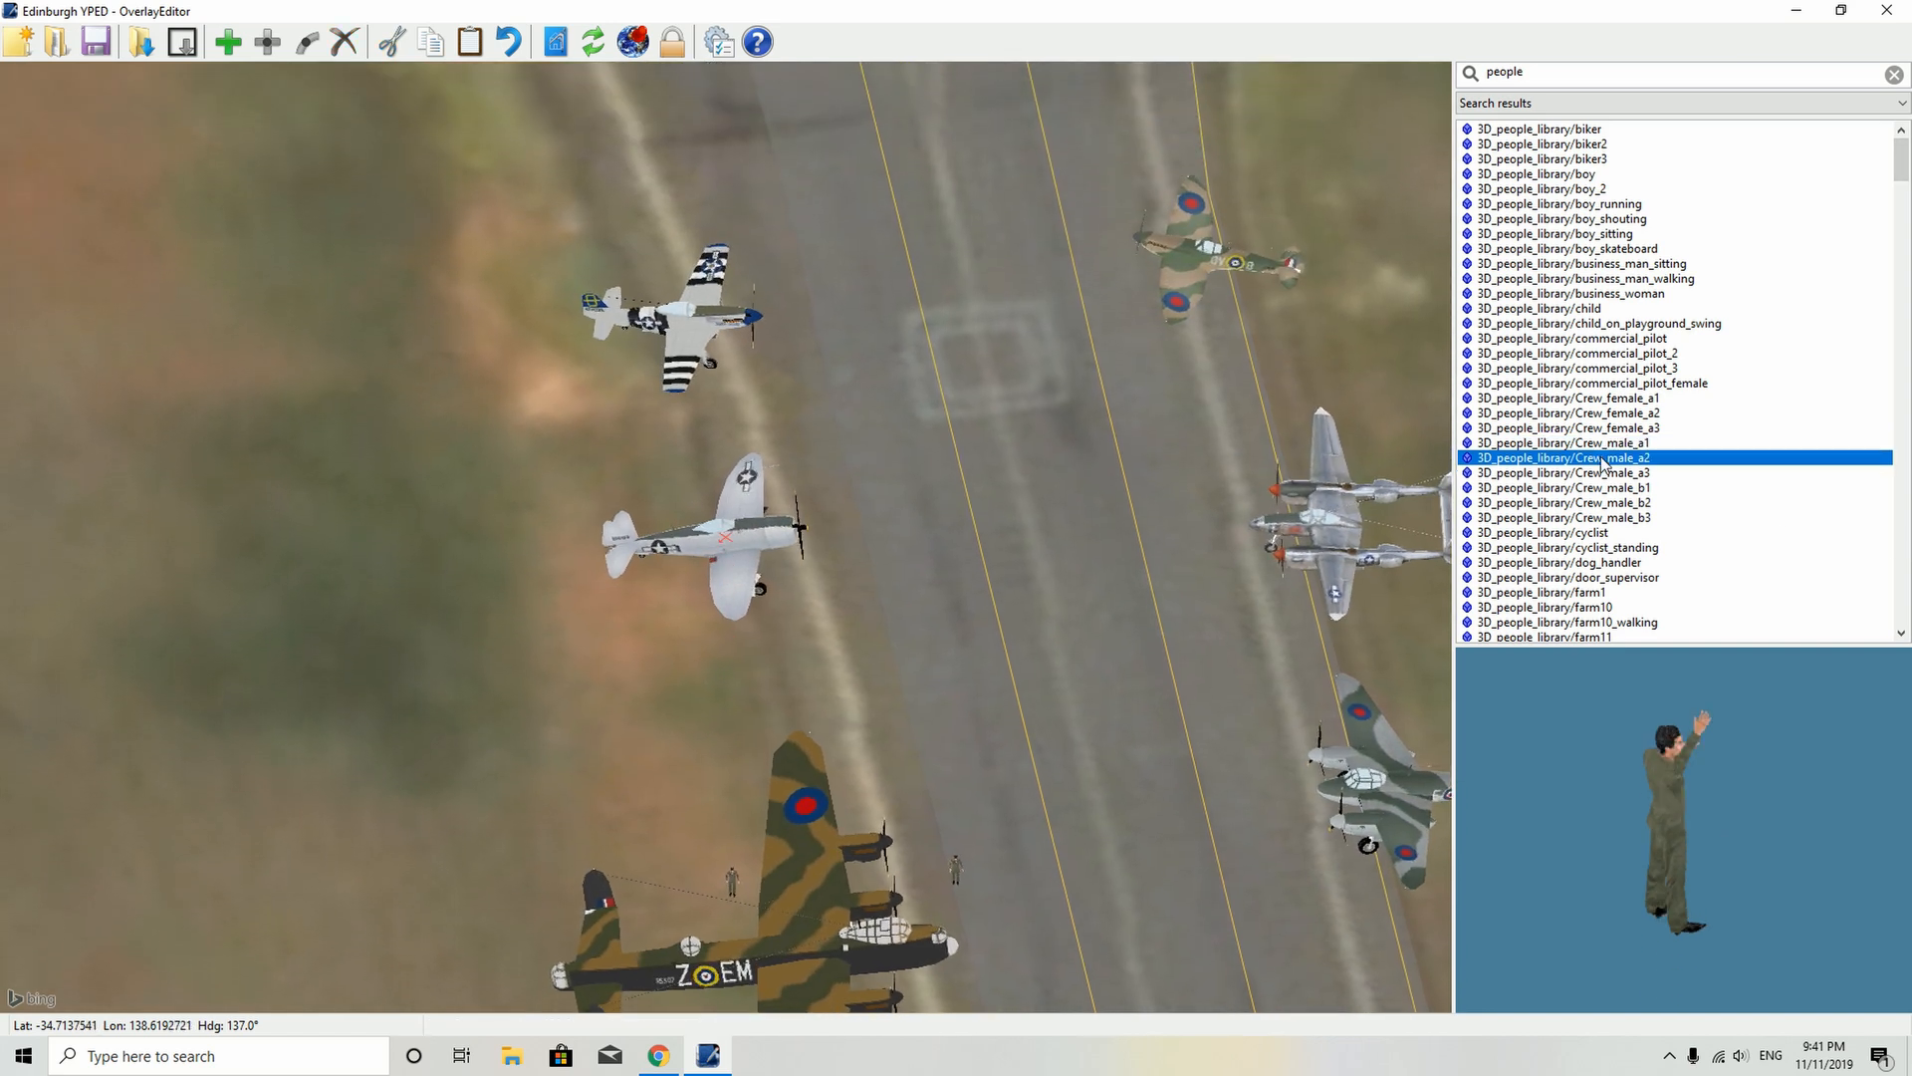
key(Right)
key(Right)
key(Right)
key(Right)
key(Right)
key(Right)
key(Right)
key(Right)
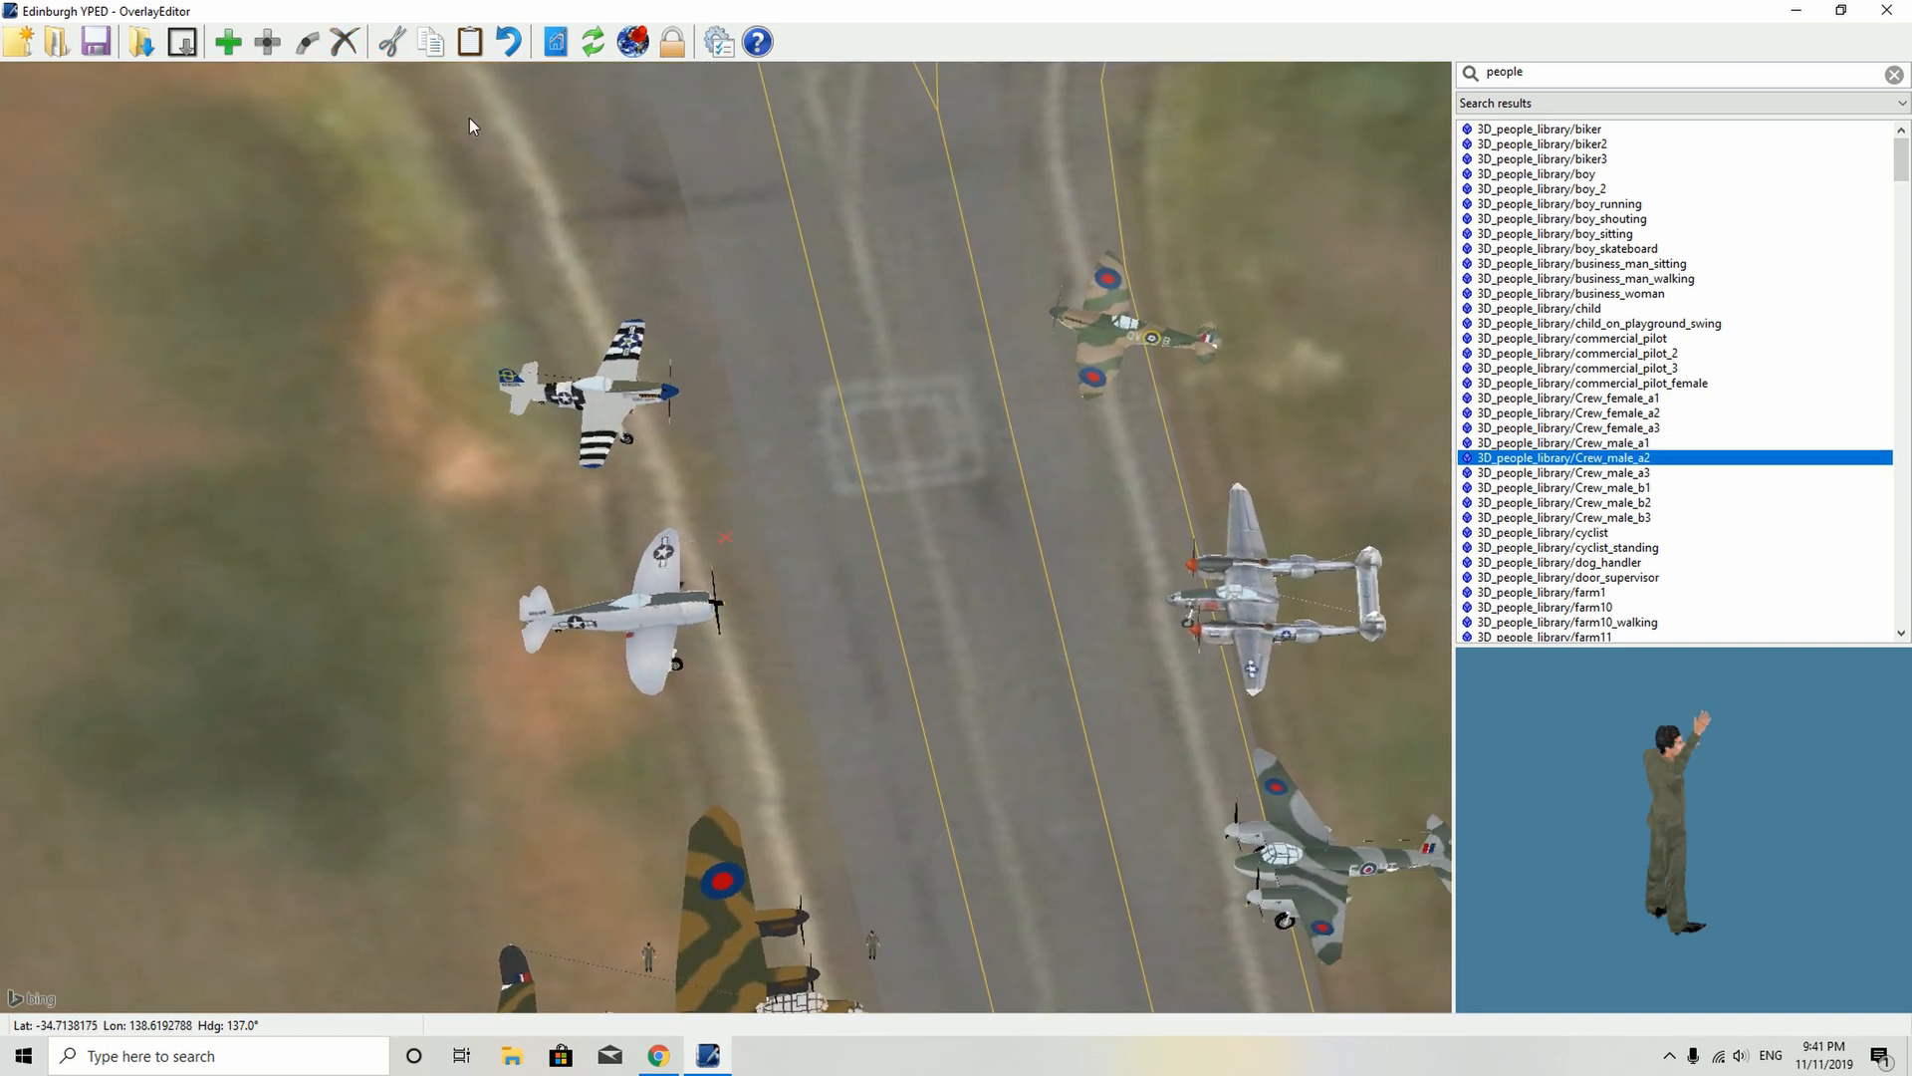
click(228, 42)
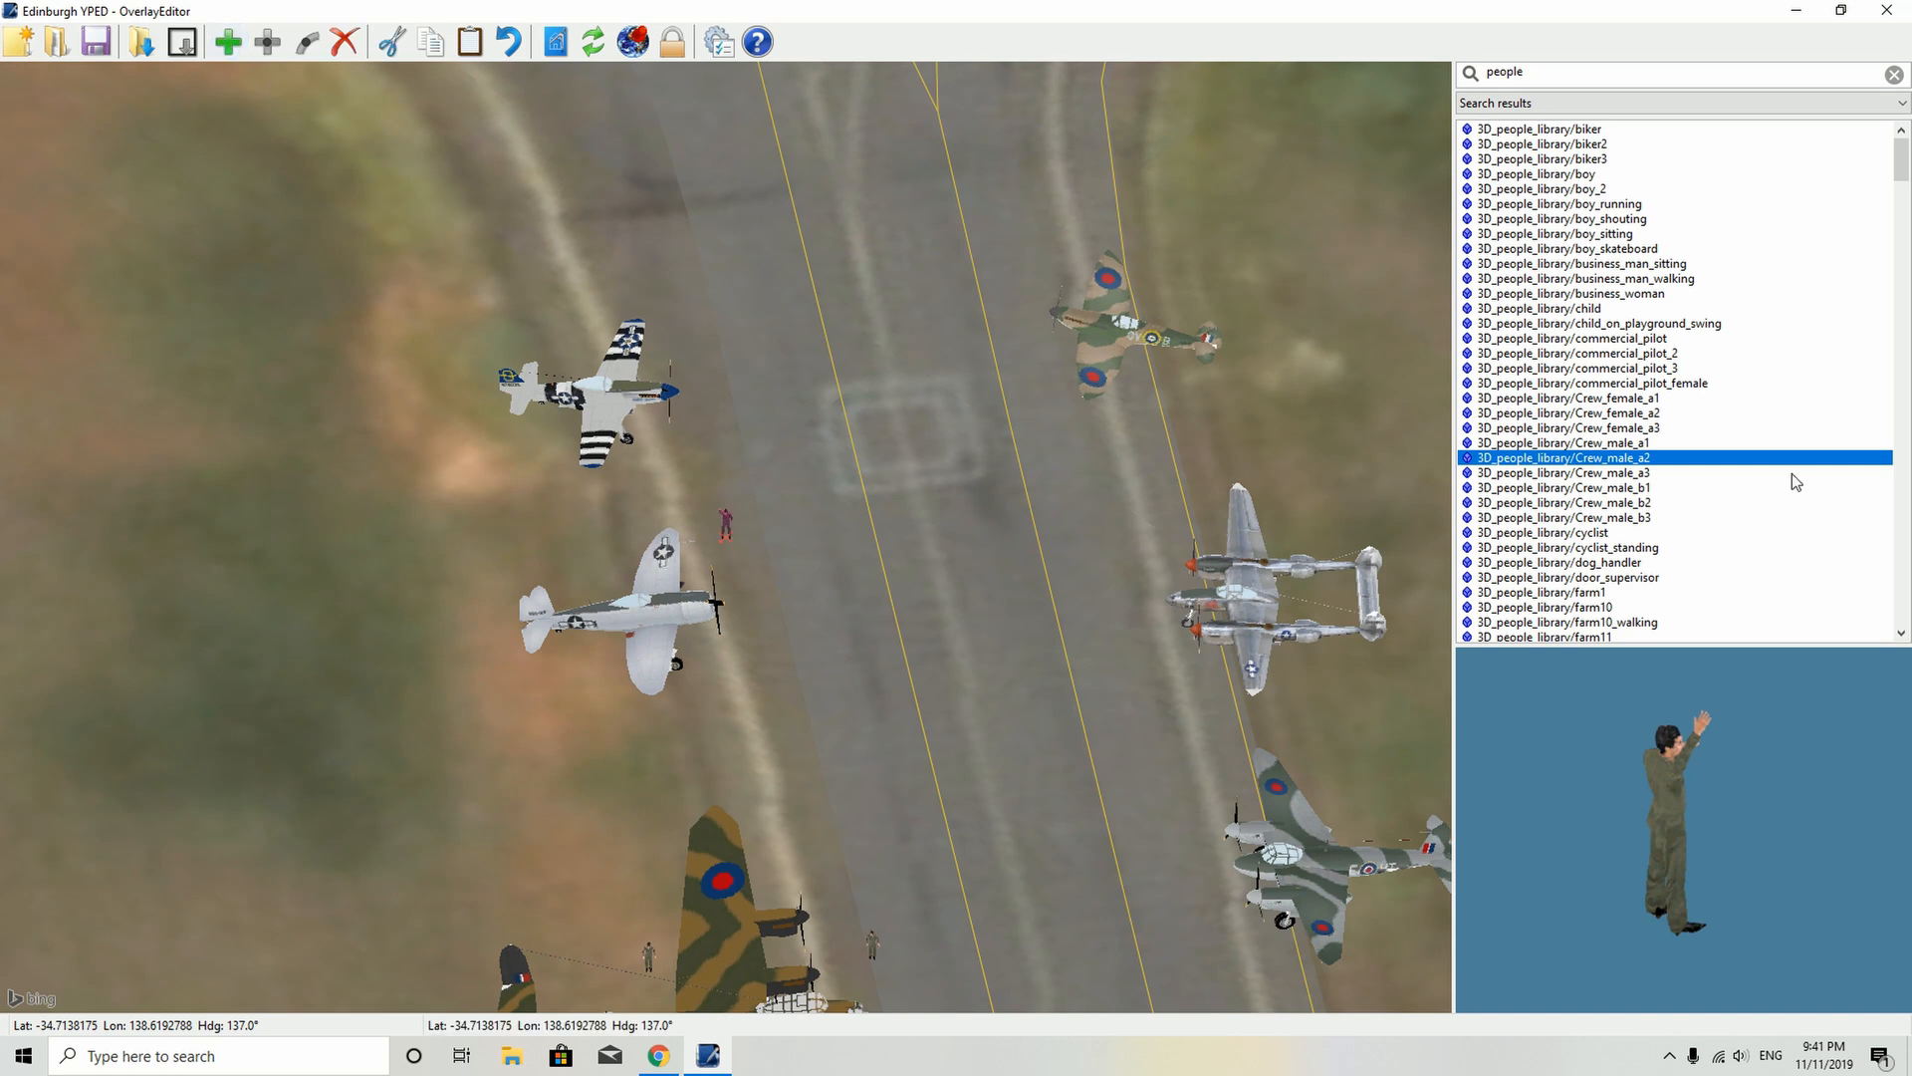
- Choose the Crew_male_b2 figure and add it beside the nose-side engine of the silver twin-boom aircraft across the taxiway
click(1594, 490)
click(1594, 502)
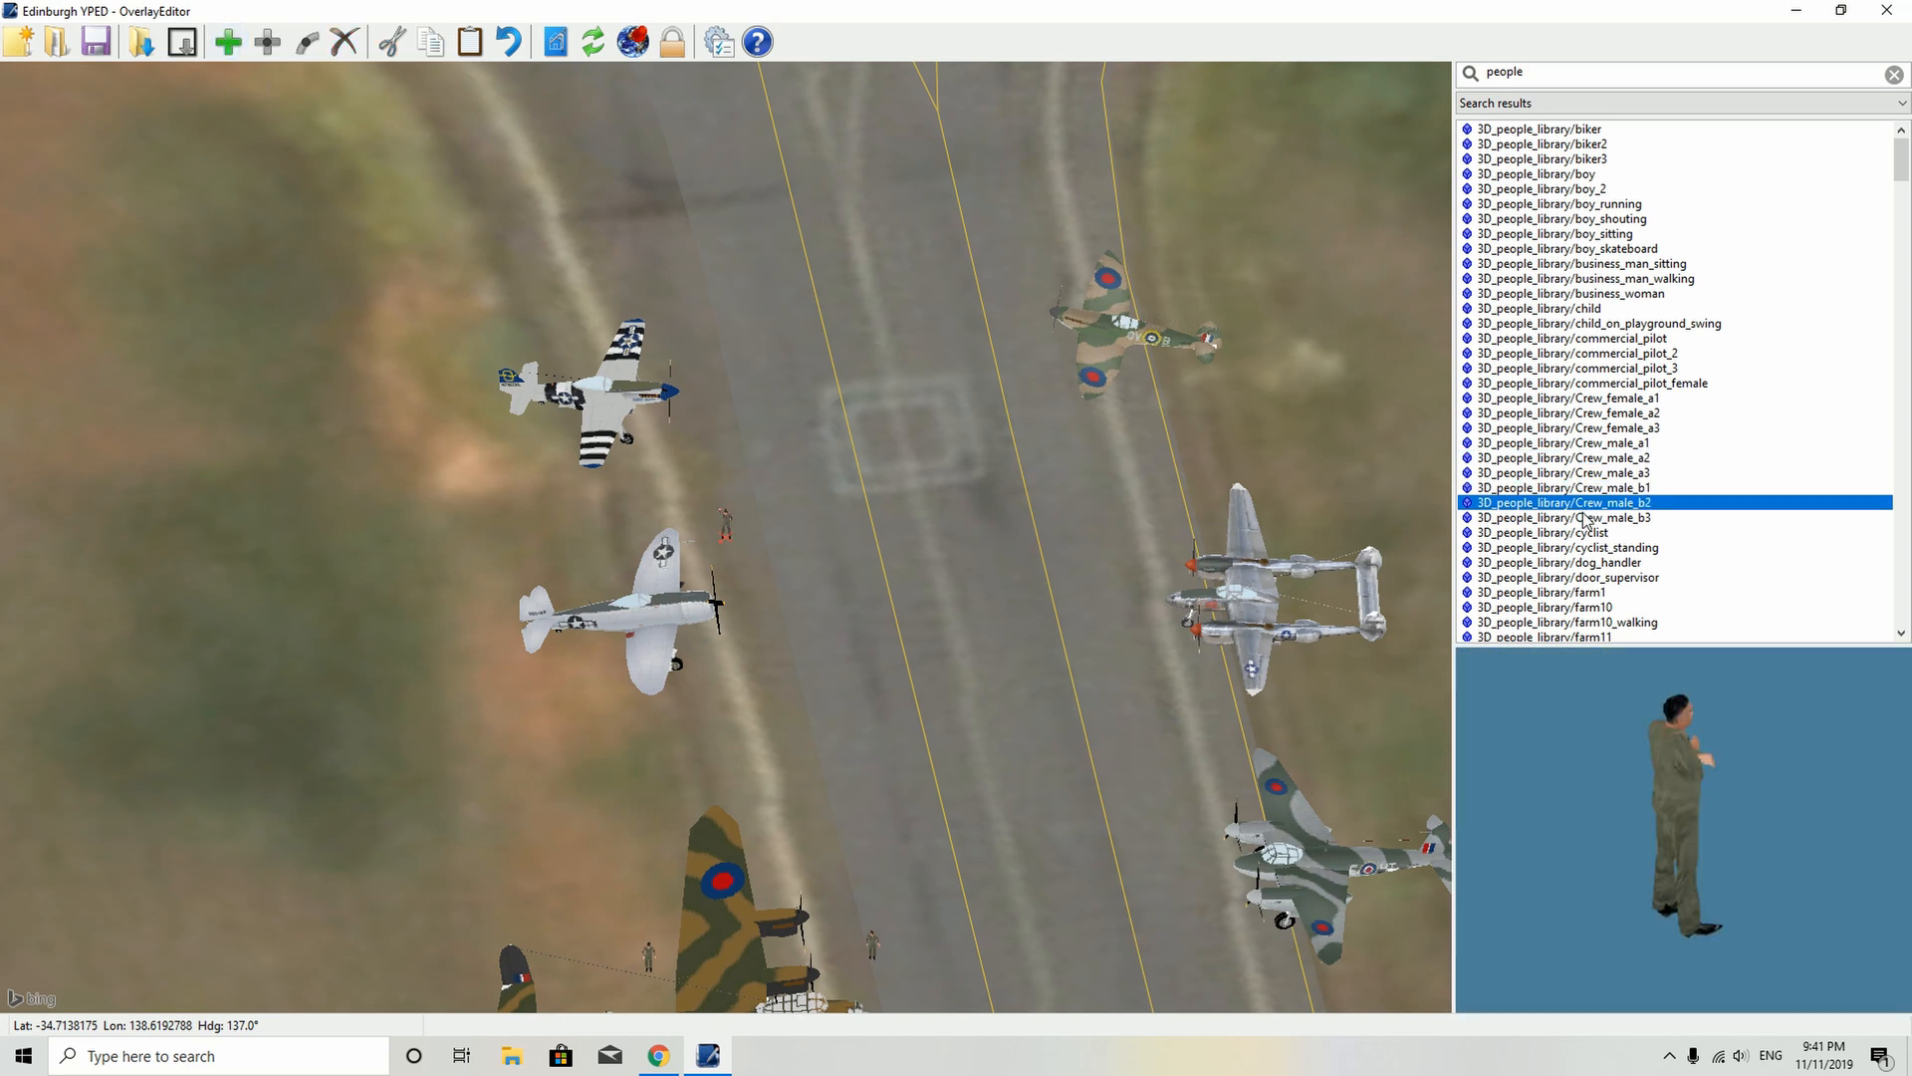
key(Left)
key(Left)
key(Left)
key(Left)
key(Left)
key(Left)
key(Left)
key(Left)
key(Left)
key(Left)
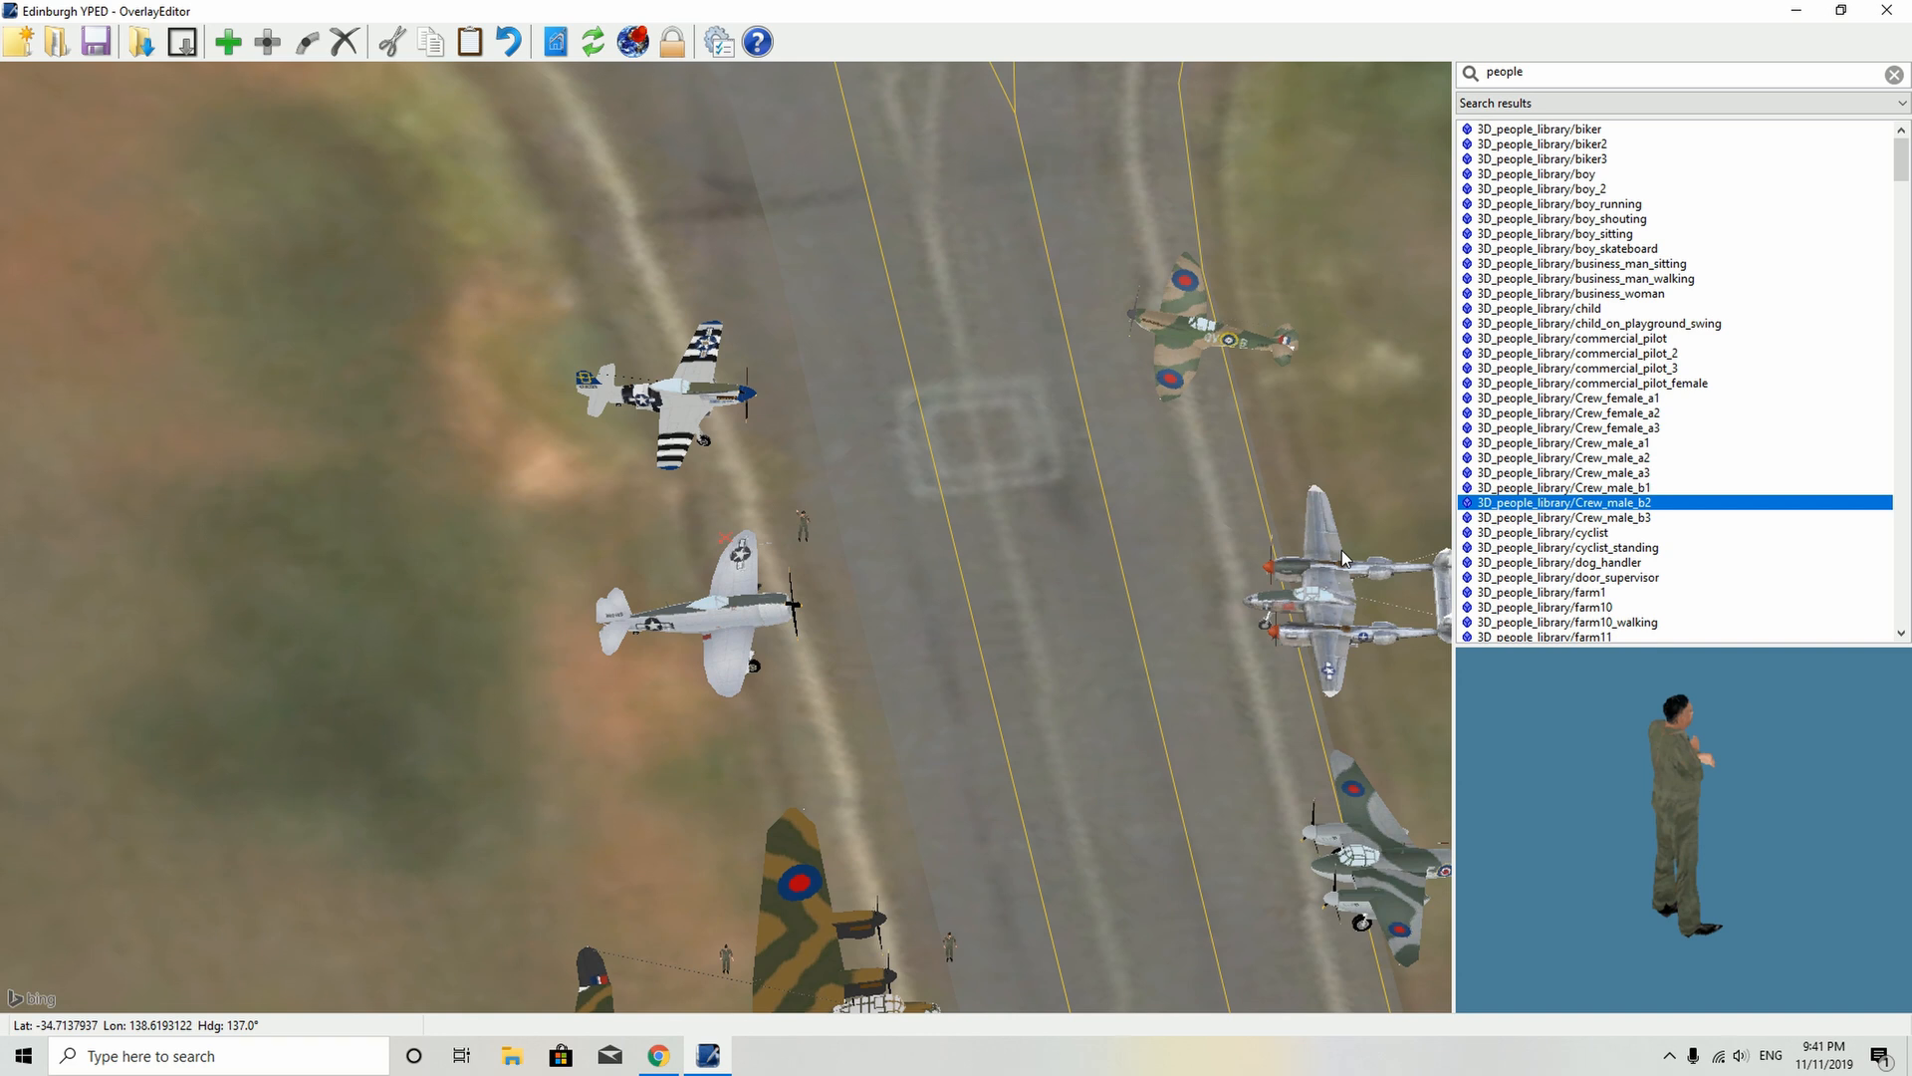
key(Down)
key(Down)
key(Down)
key(Down)
key(Down)
key(Down)
key(Down)
key(Down)
key(Down)
key(Down)
key(Down)
key(Down)
key(Down)
key(Down)
key(Down)
key(Right)
key(Right)
key(Right)
key(Right)
key(Right)
key(Right)
key(Right)
key(Right)
key(Right)
key(Right)
key(Right)
key(Right)
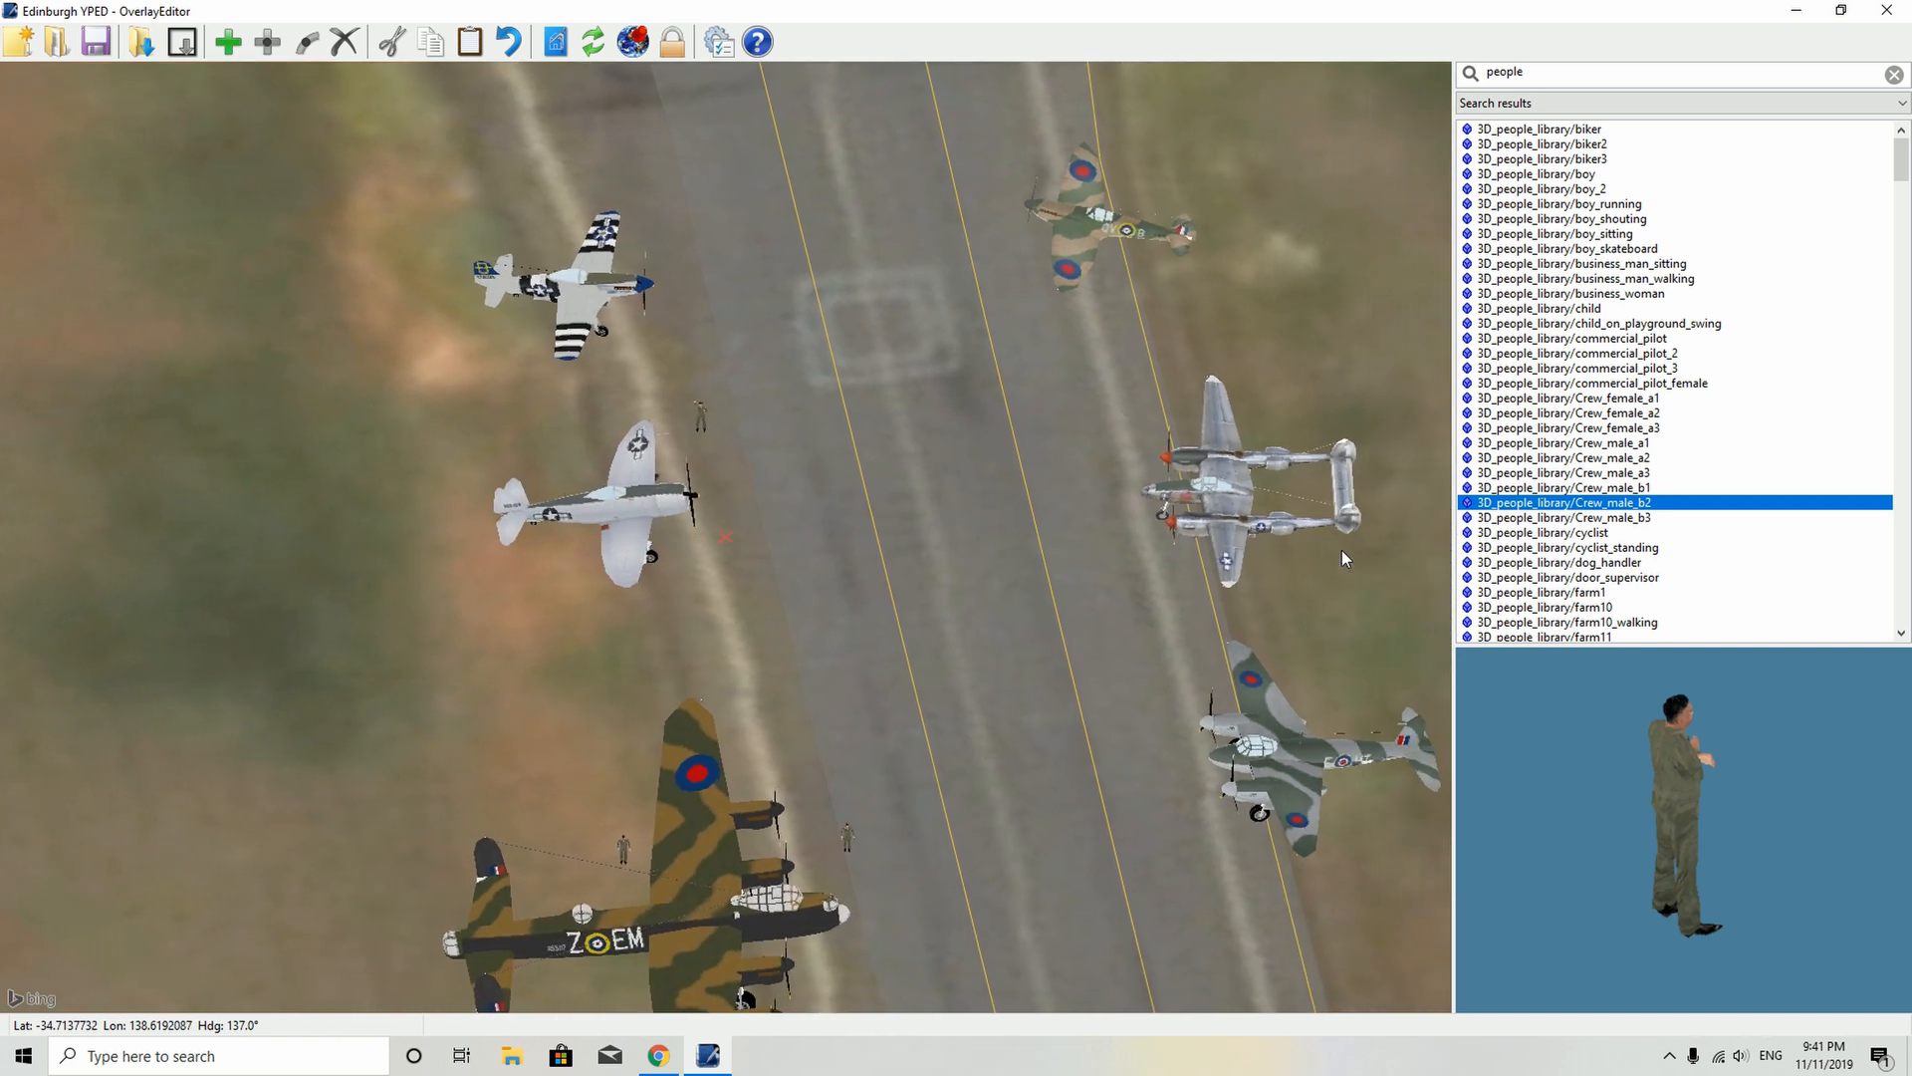
key(Right)
key(Right)
key(Right)
key(Right)
key(Right)
key(Right)
key(Right)
key(Right)
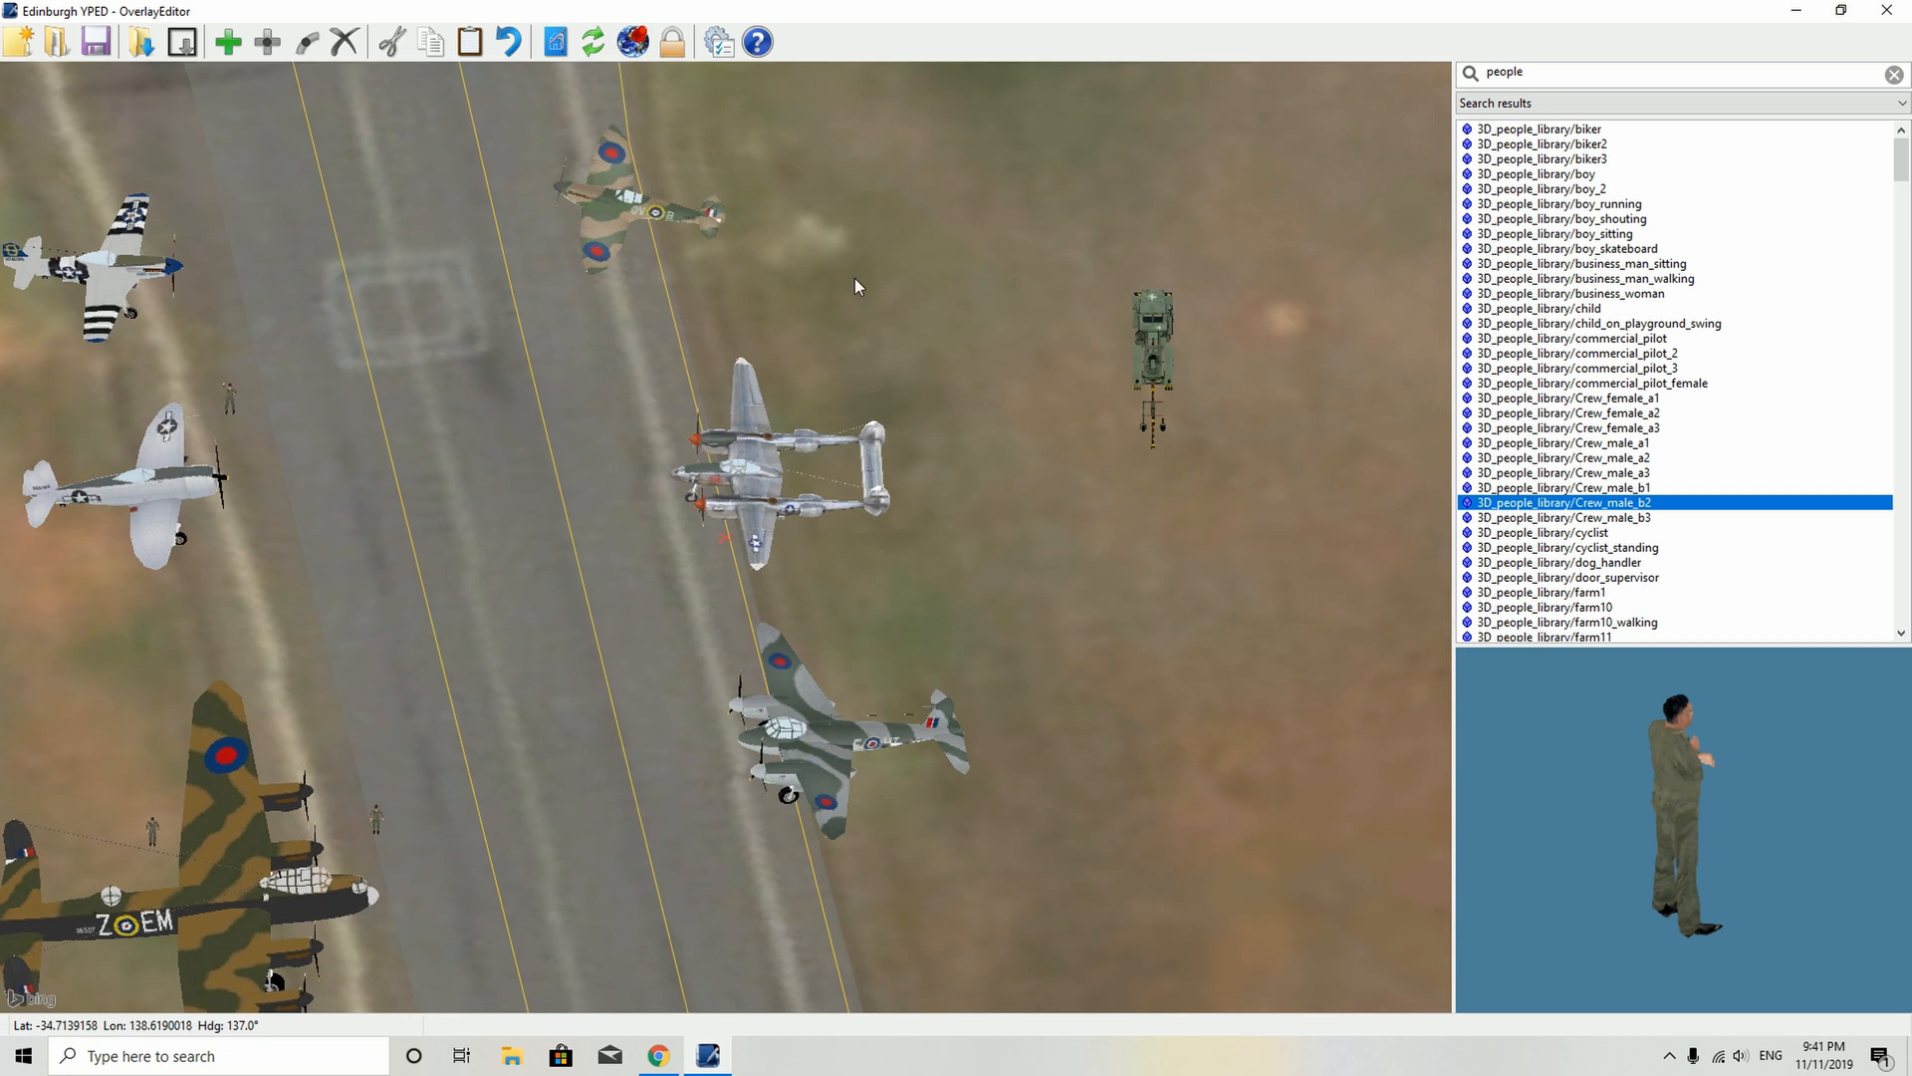
click(228, 42)
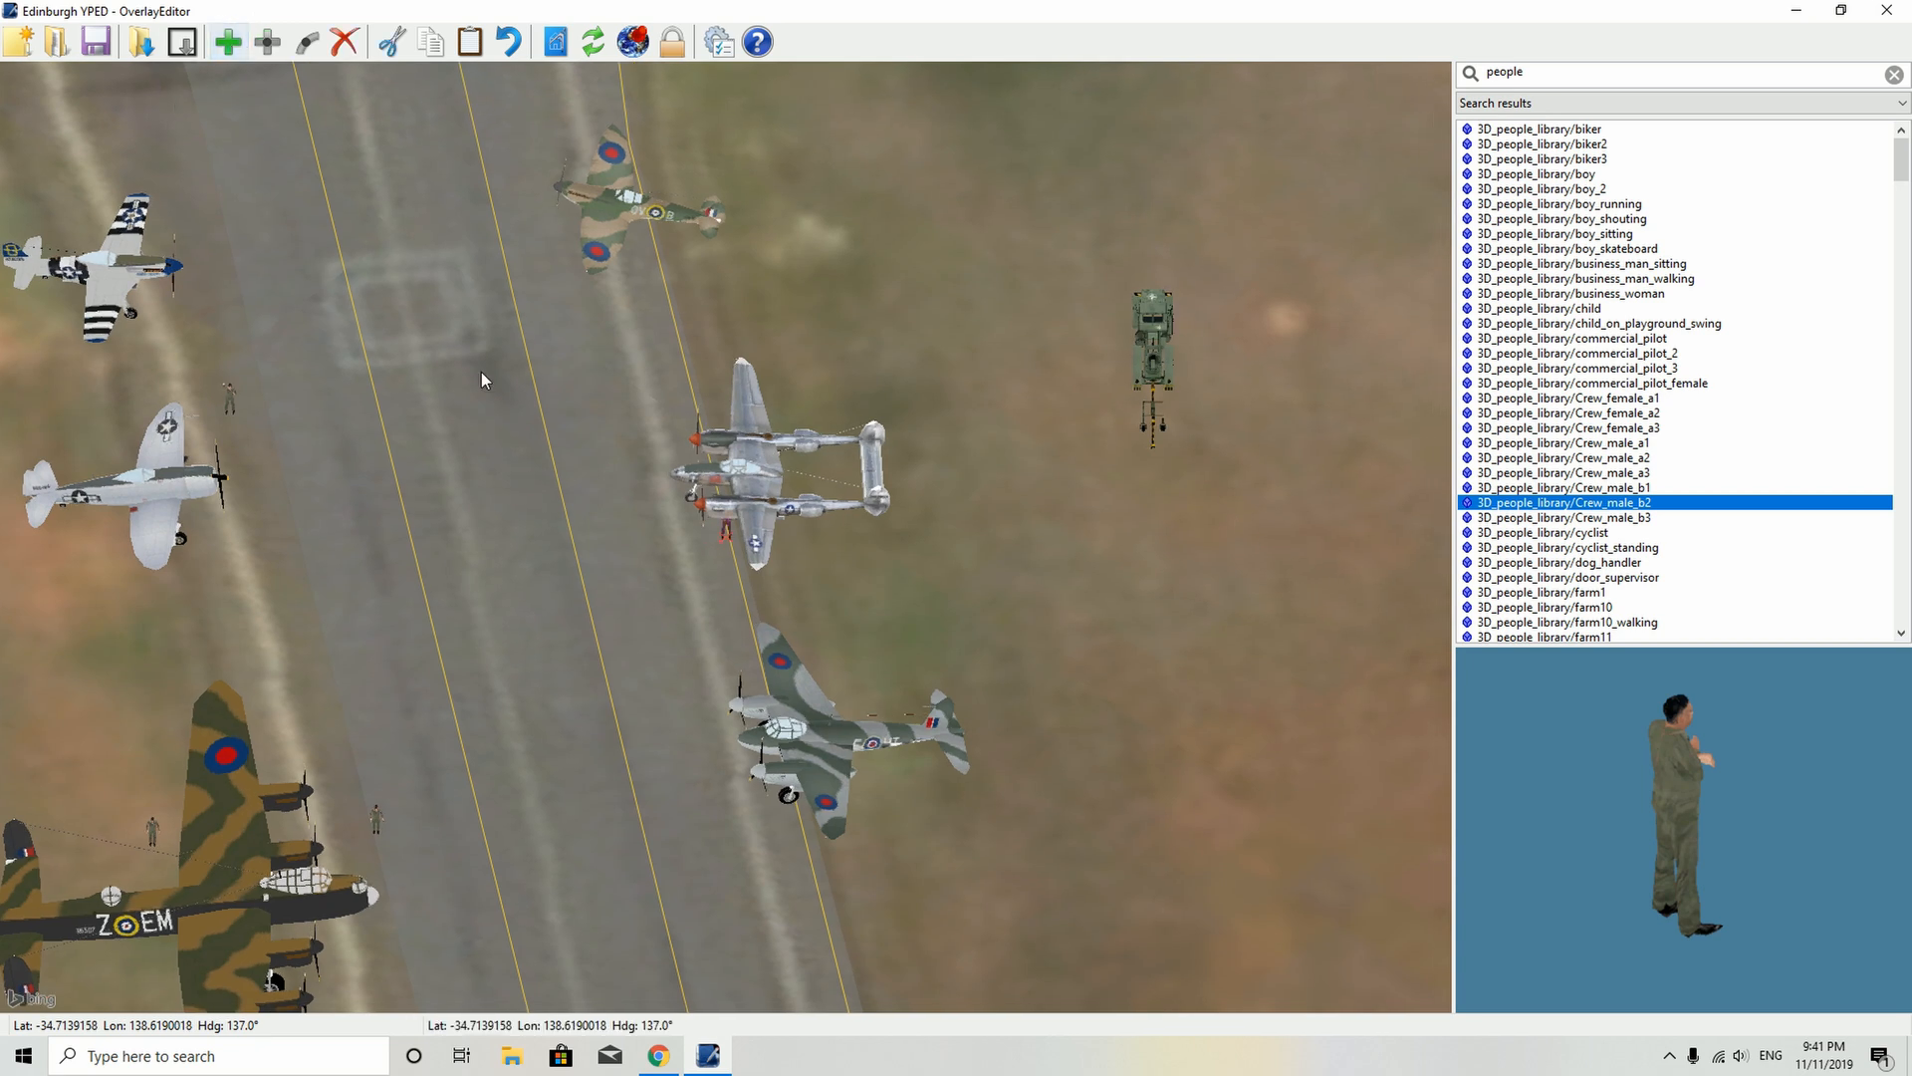
- Choose the Crew_male_b3 figure and add it just beyond the upper wingtip of the camouflaged single-engine fighter near the junction
click(1605, 524)
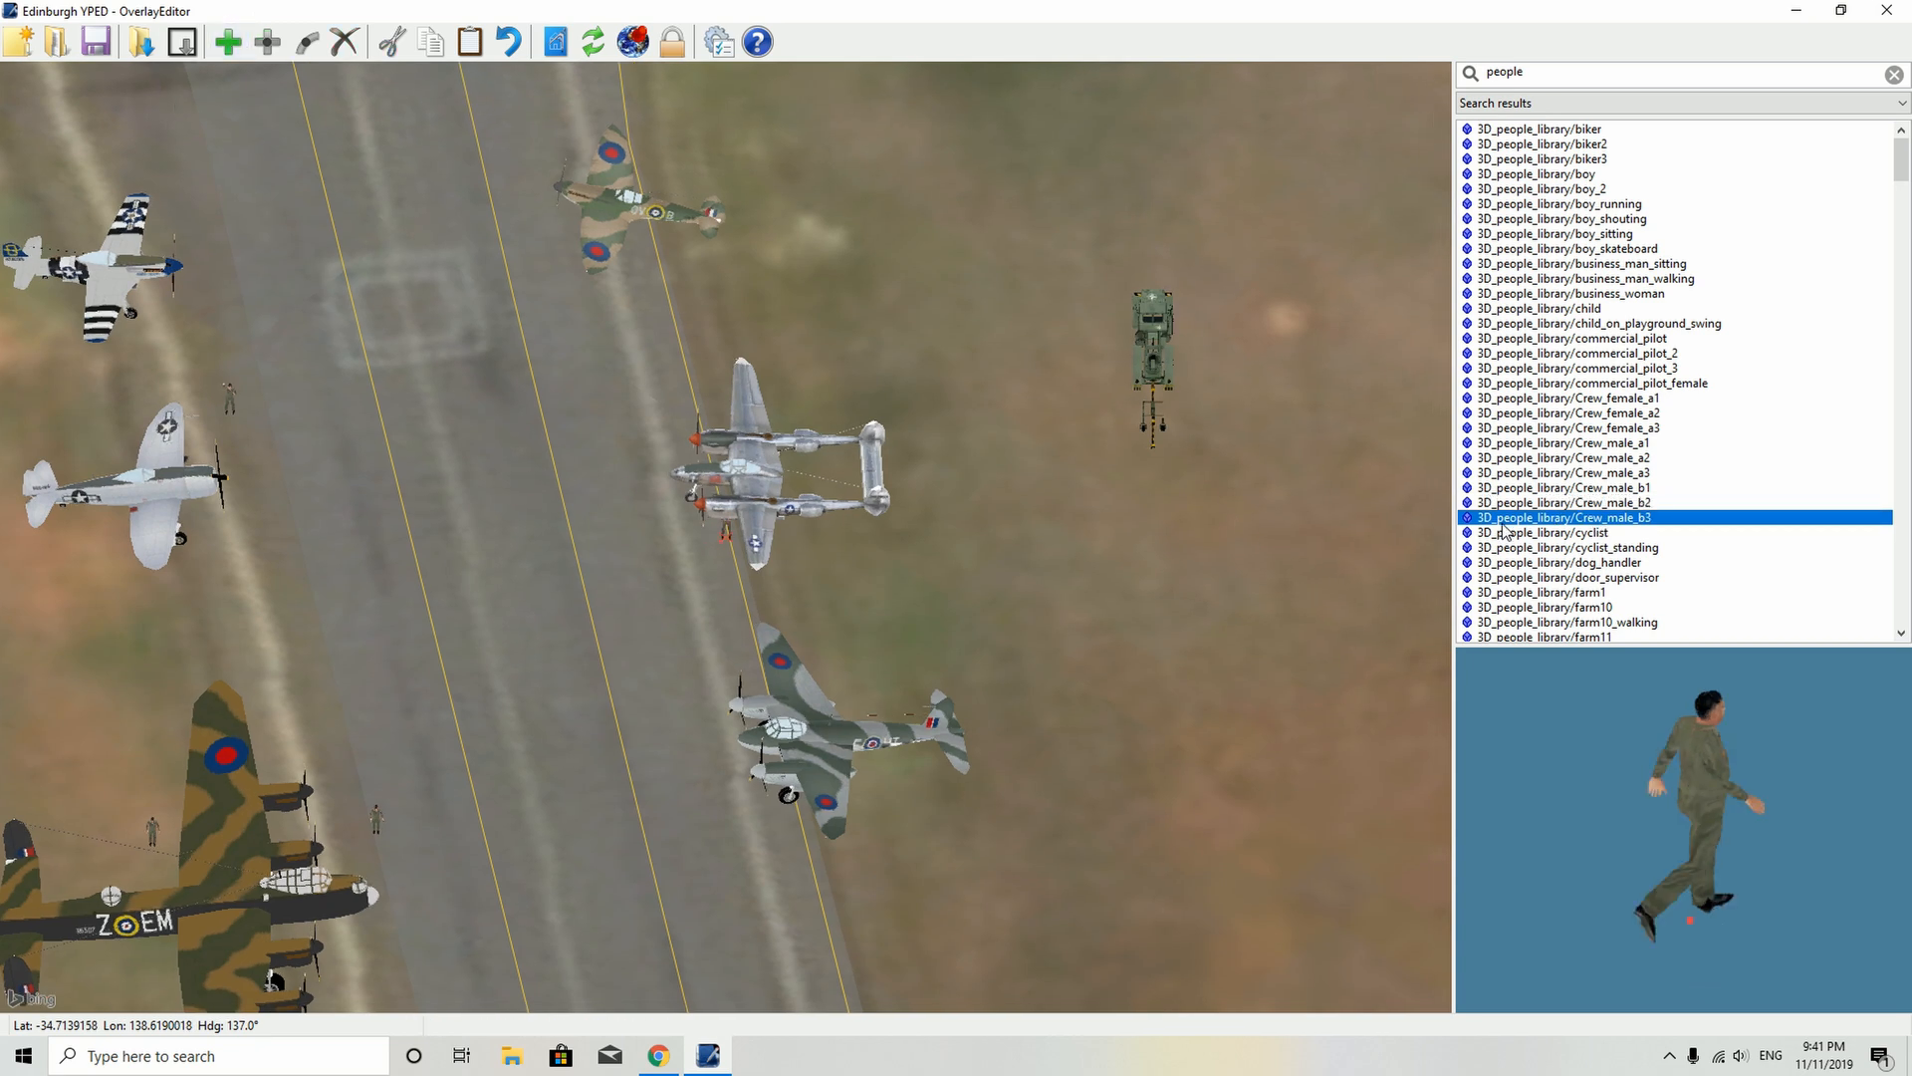
key(Up)
key(Up)
key(Up)
key(Up)
key(Up)
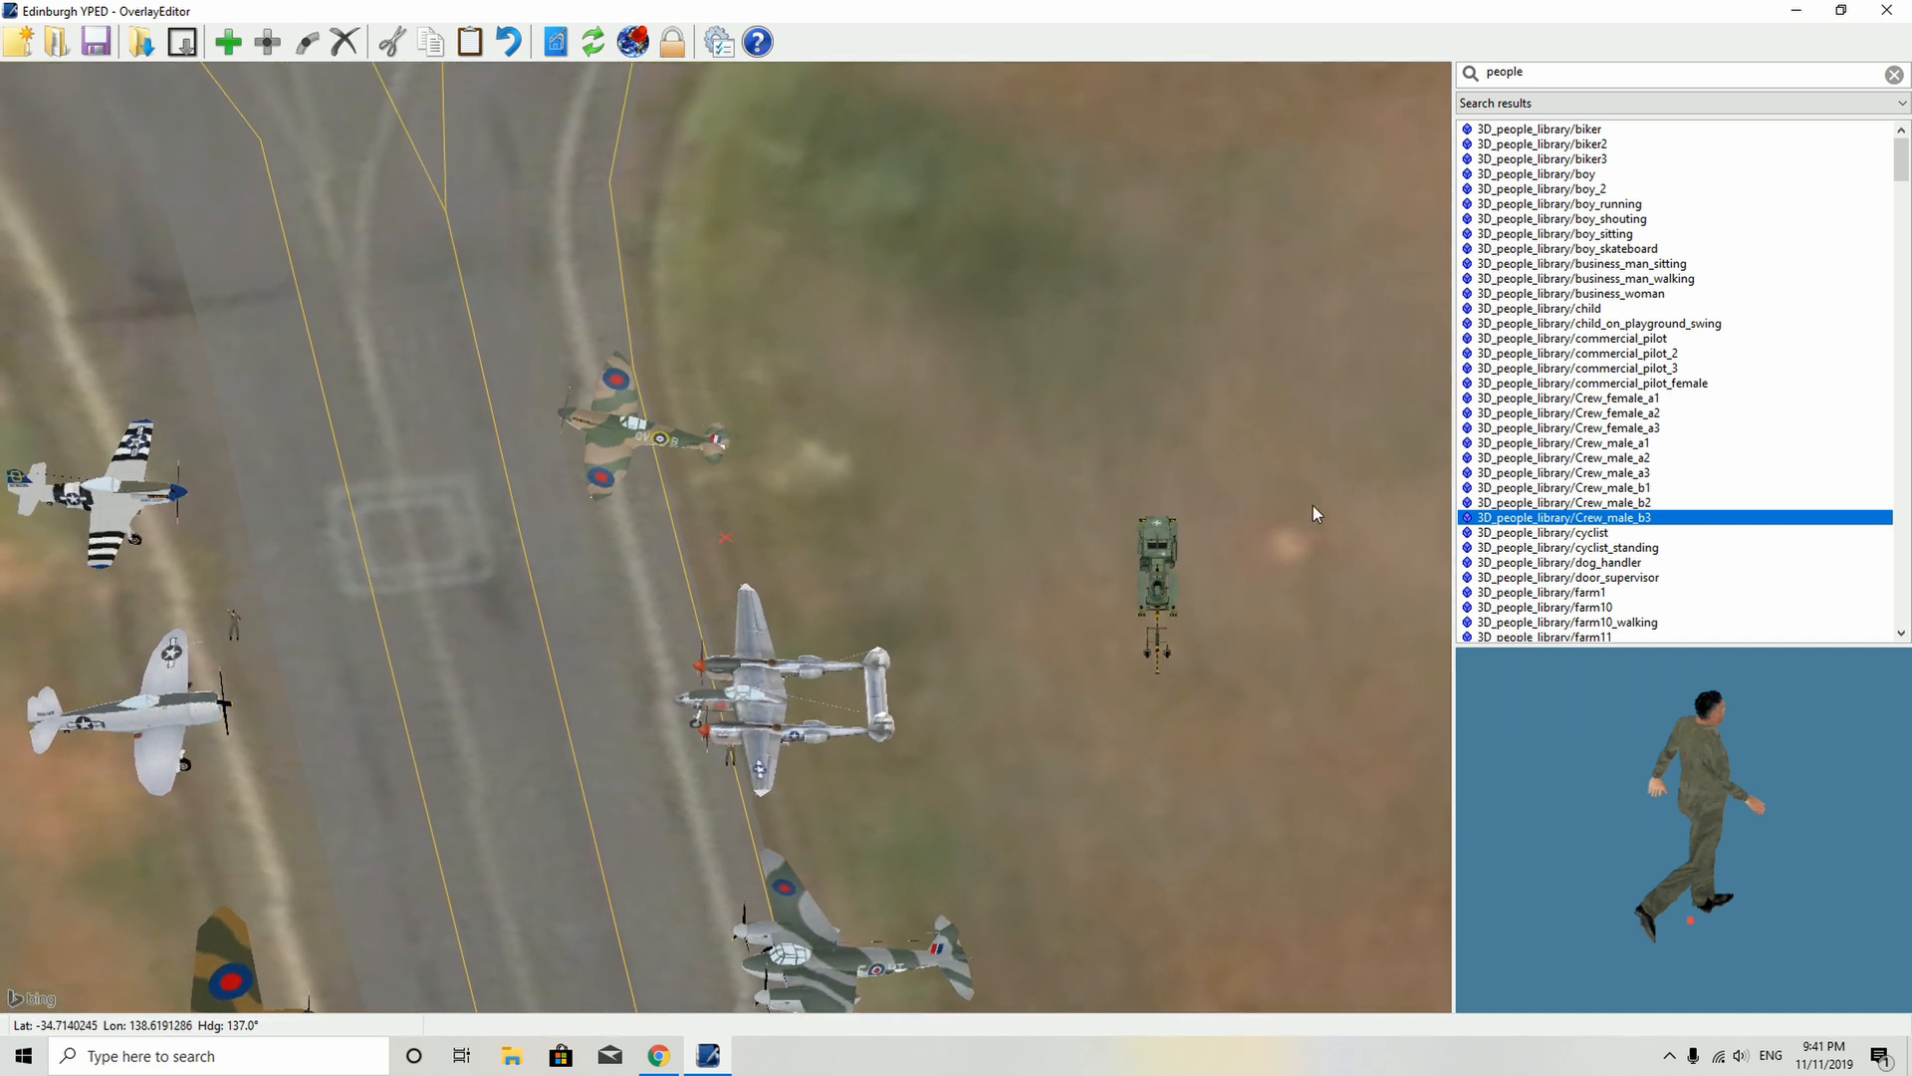
key(Up)
key(Up)
key(Up)
key(Up)
key(Left)
key(Left)
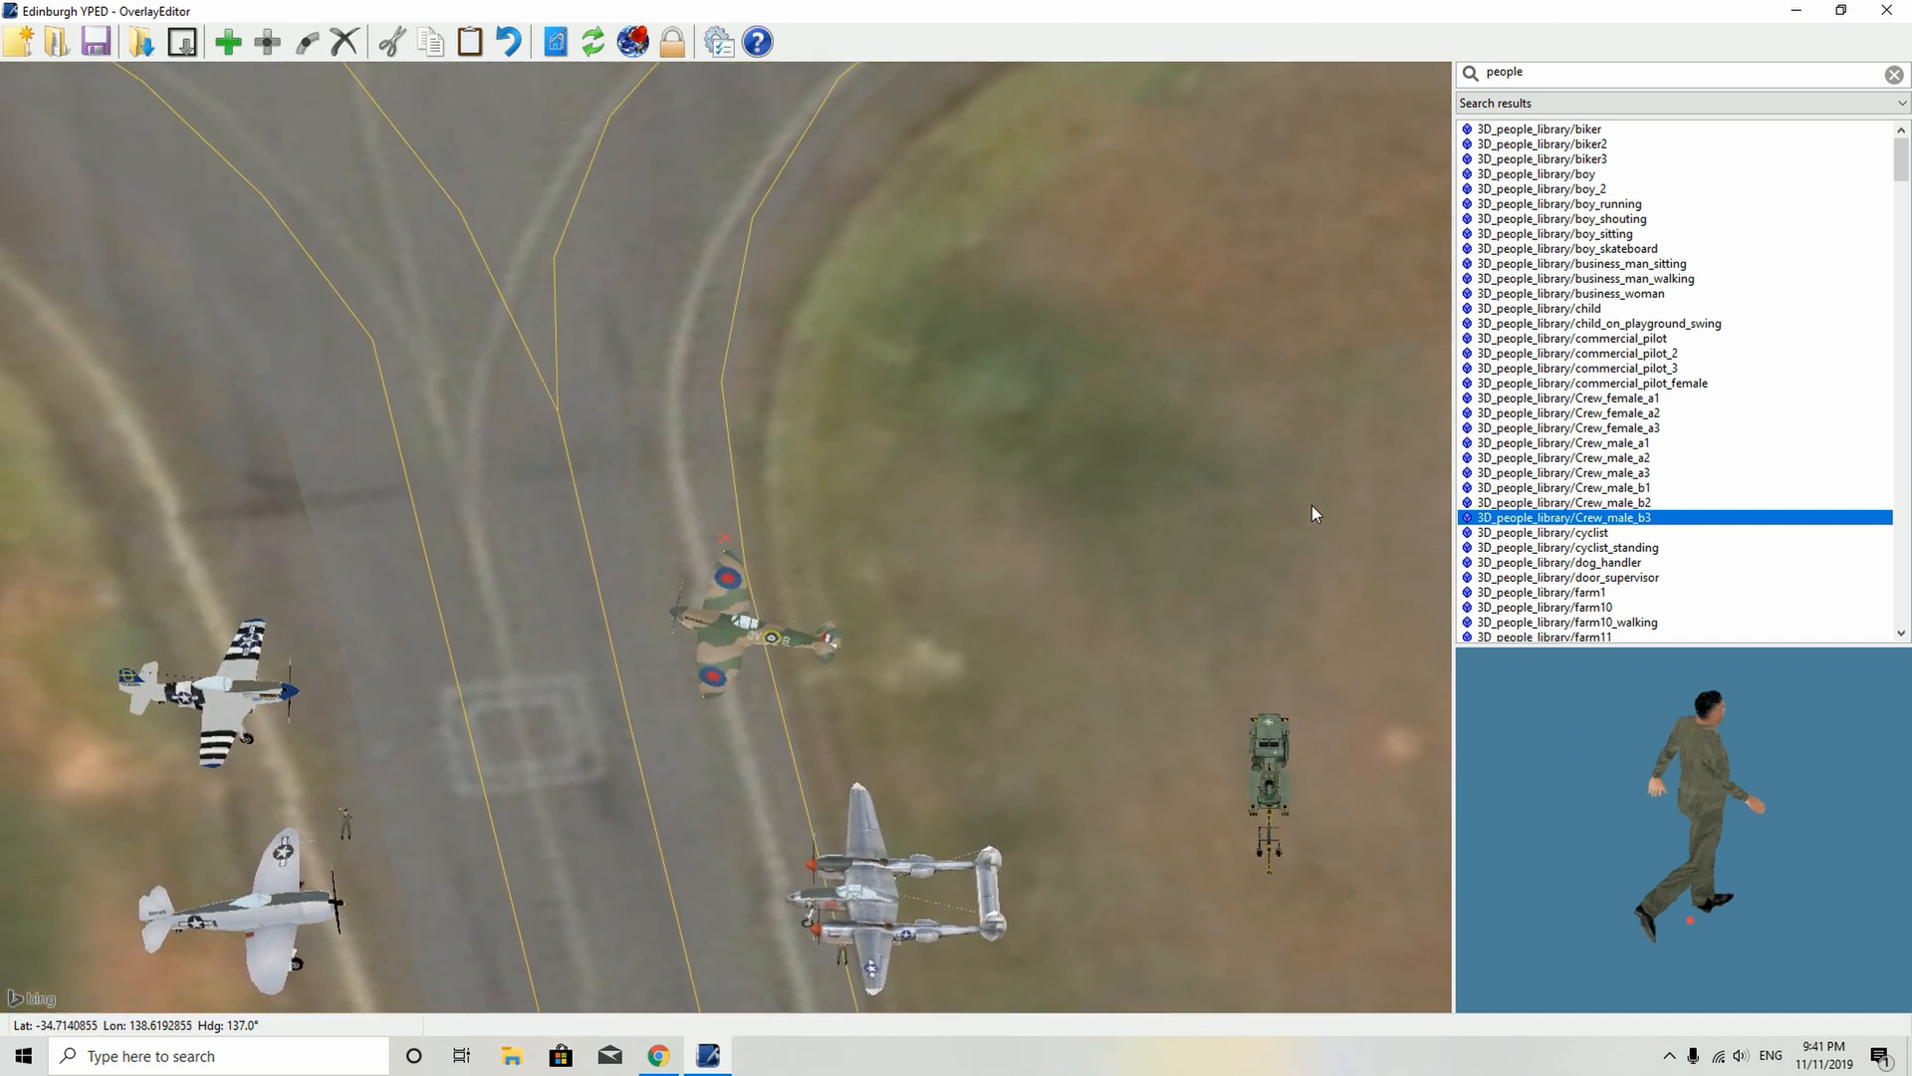
key(Up)
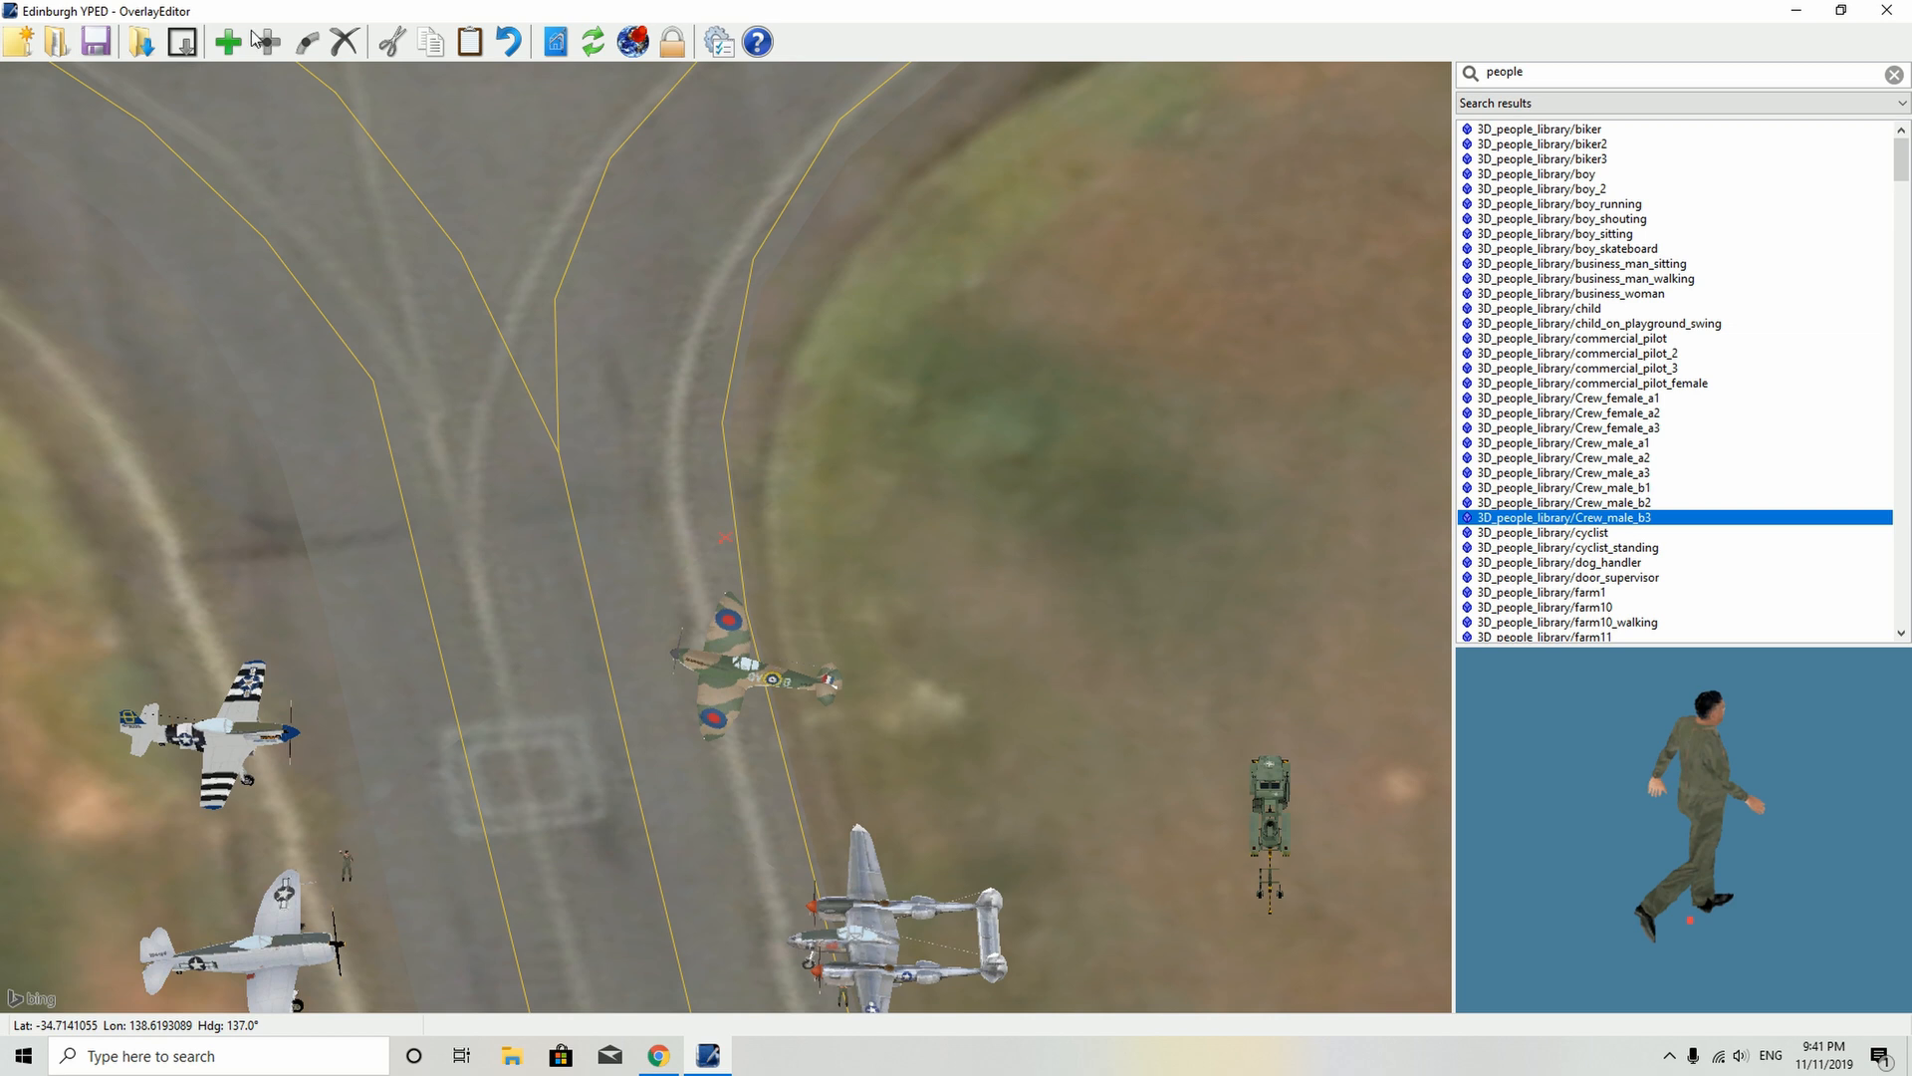
click(228, 42)
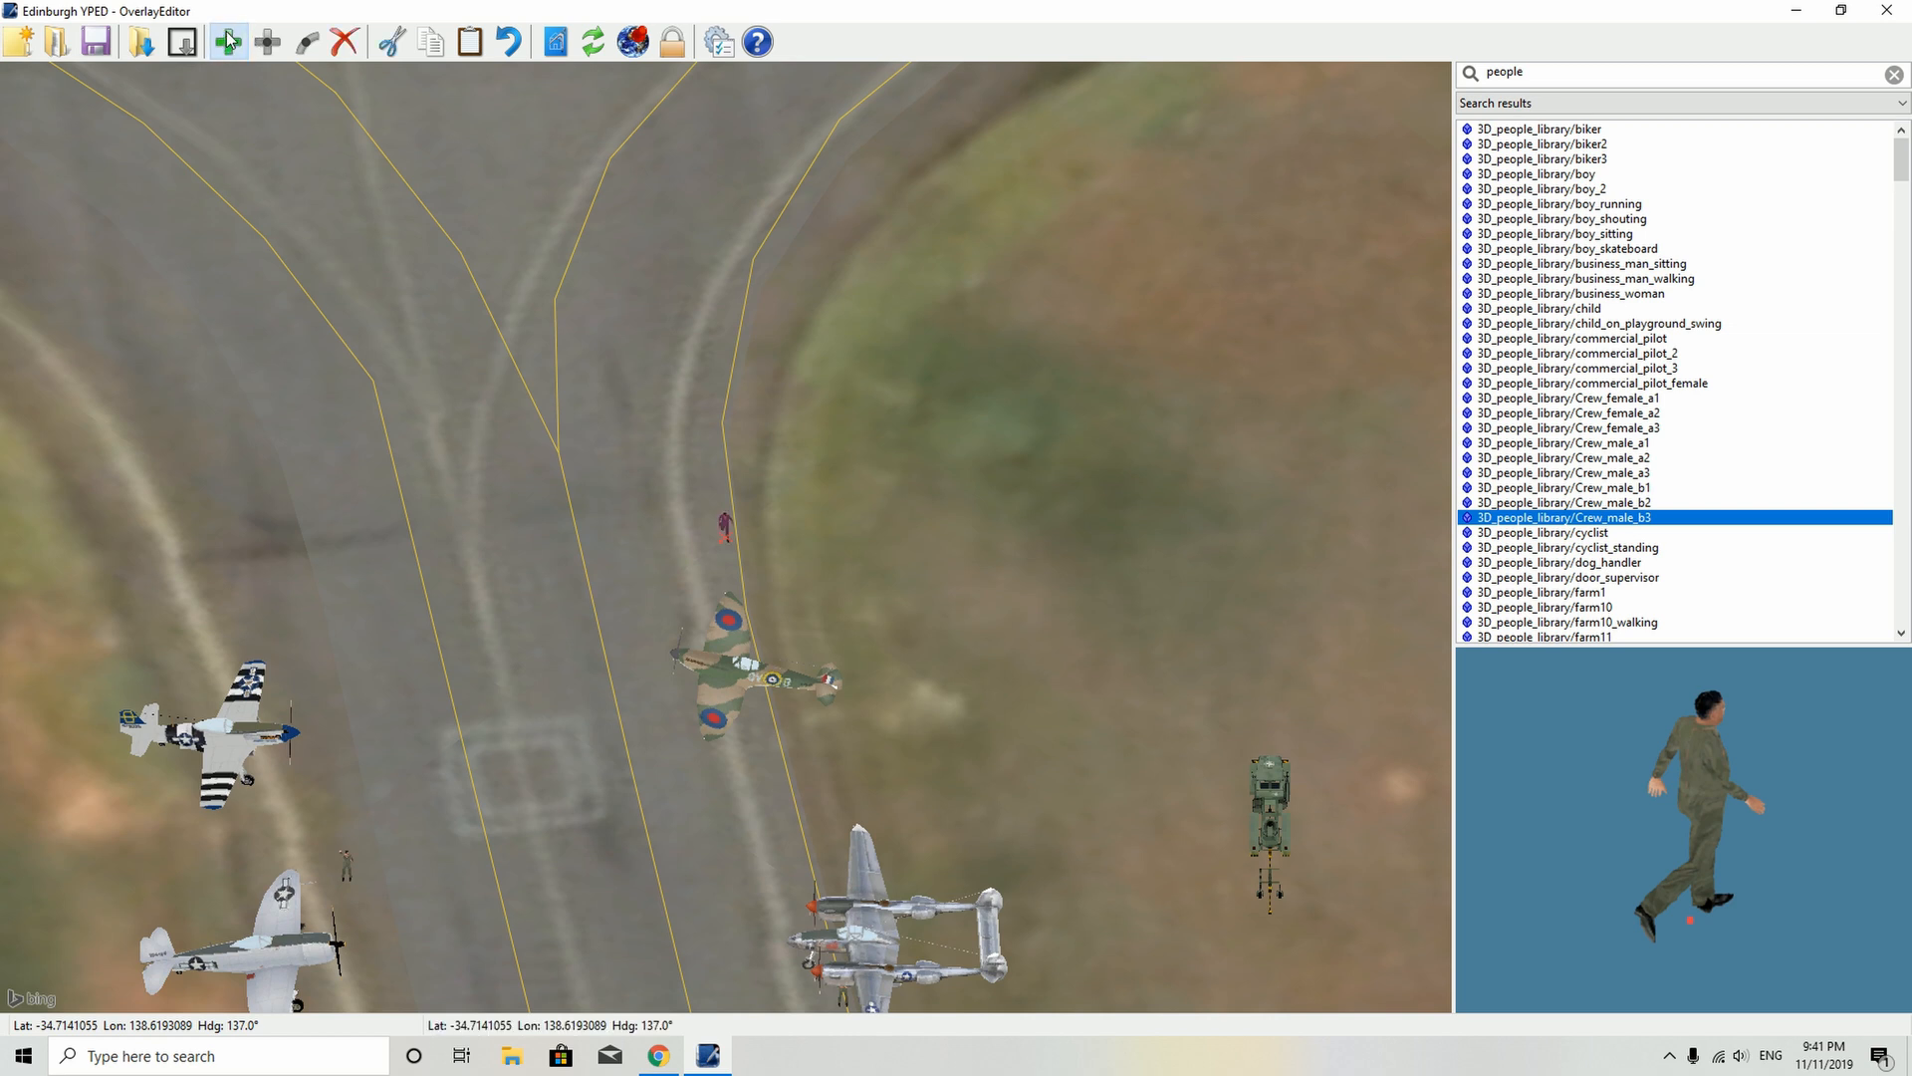
- Preview the cyclist_standing and dog_handler figures, and look over the open field beyond the grandstand
click(1578, 553)
click(1584, 563)
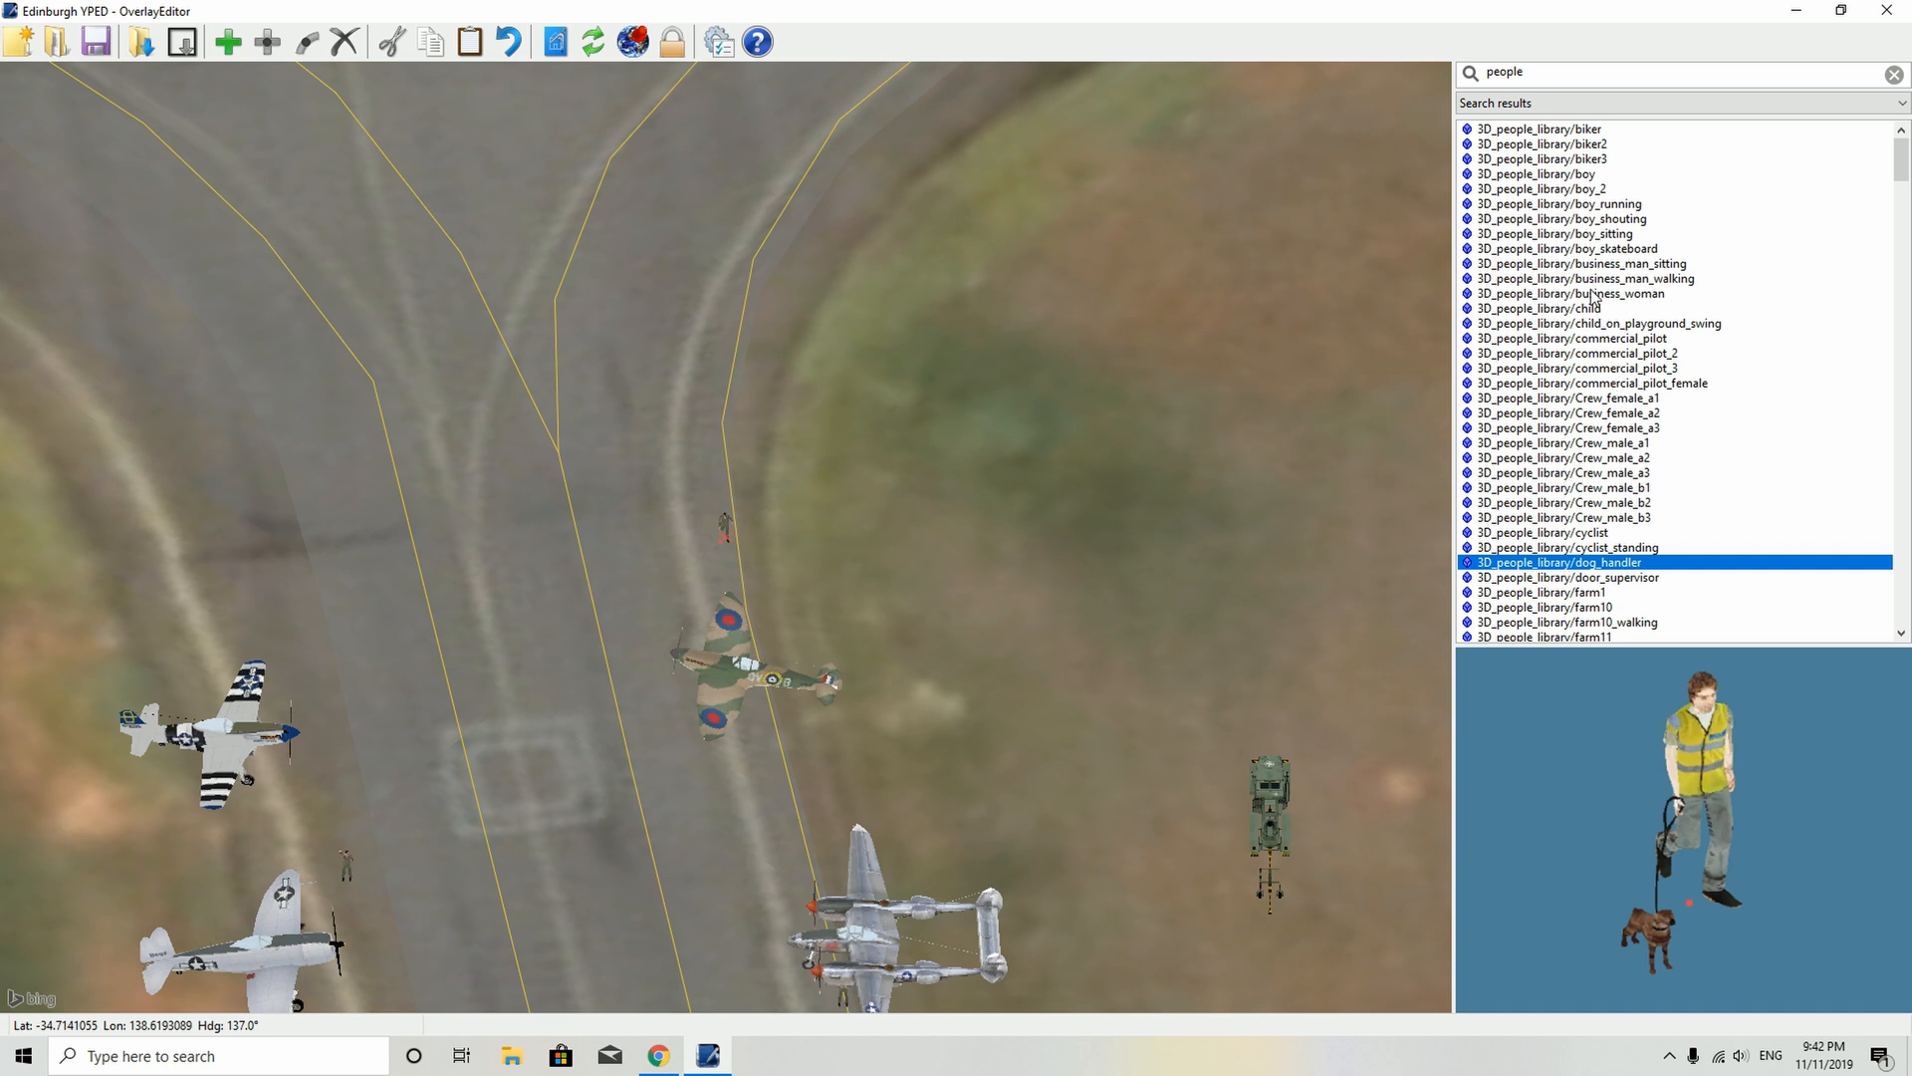
drag(1224, 230, 1234, 368)
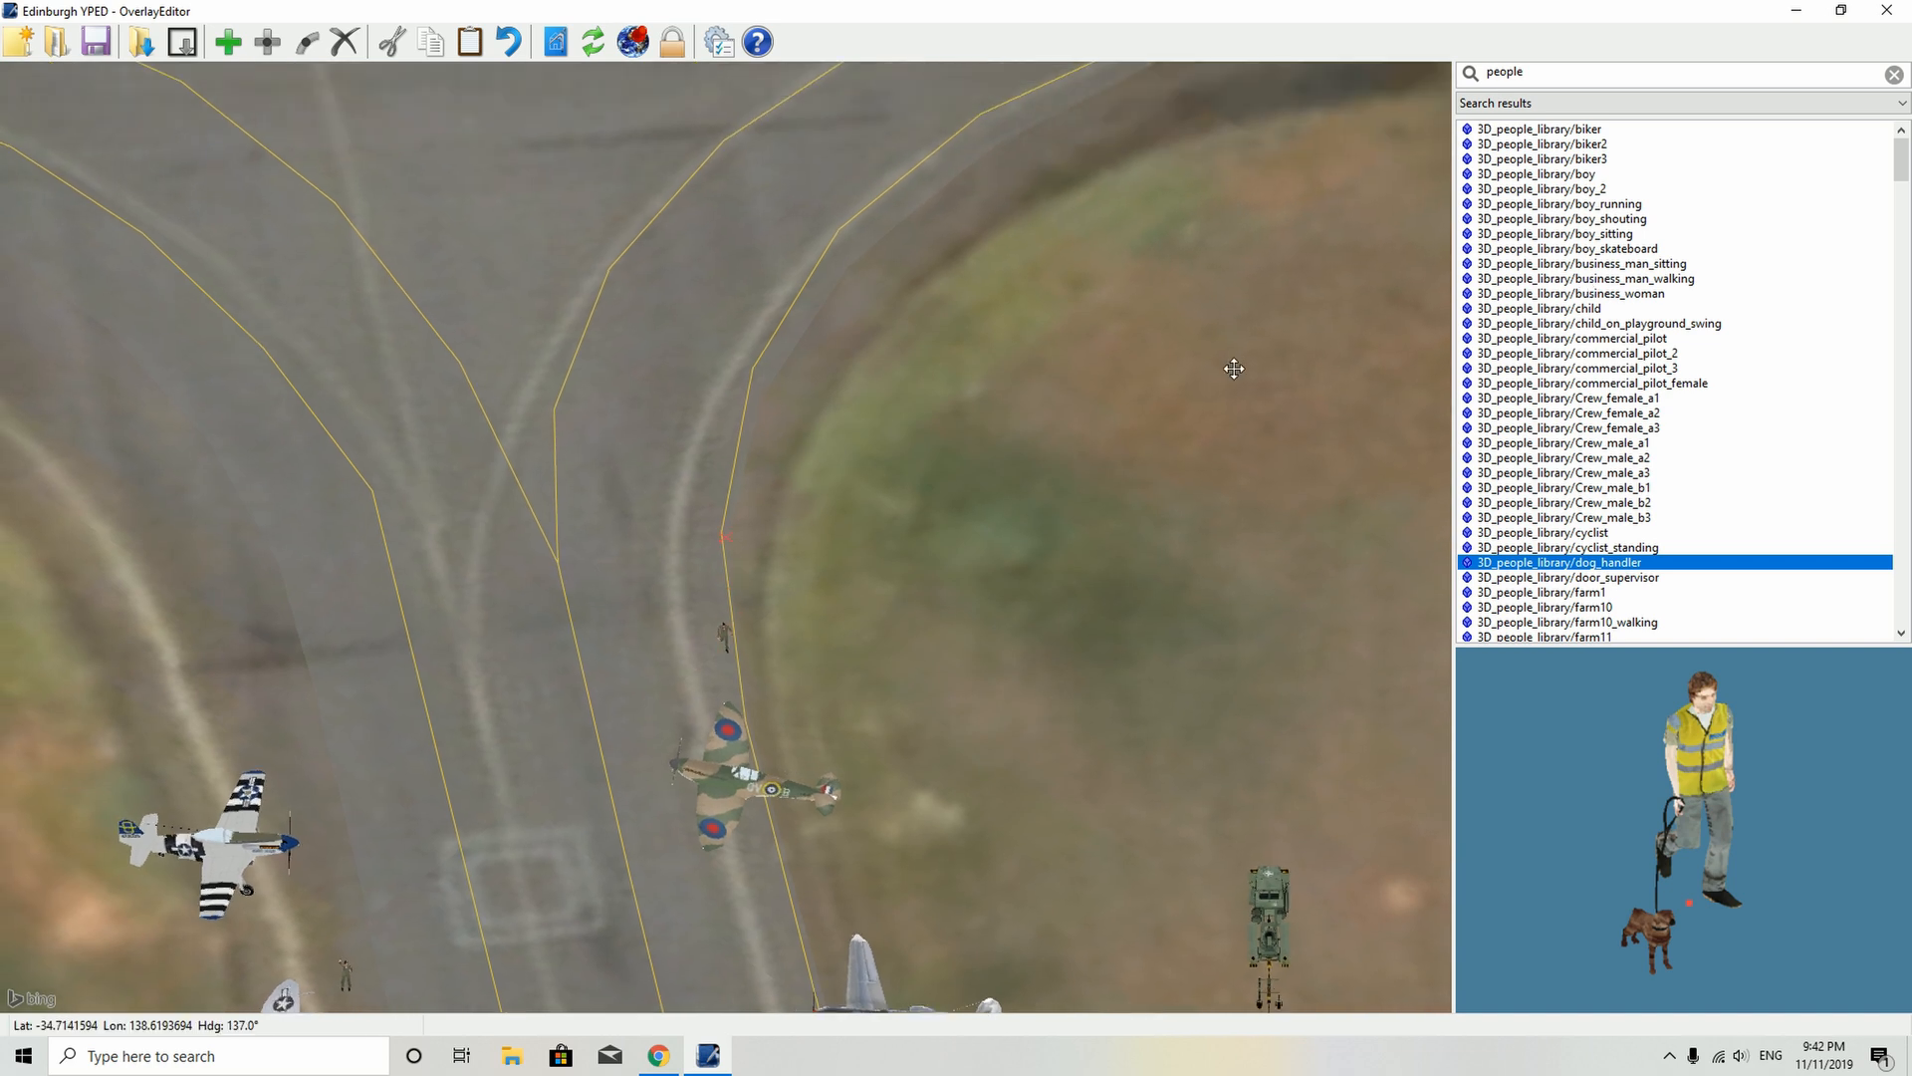
scroll(1233, 668, down, 3)
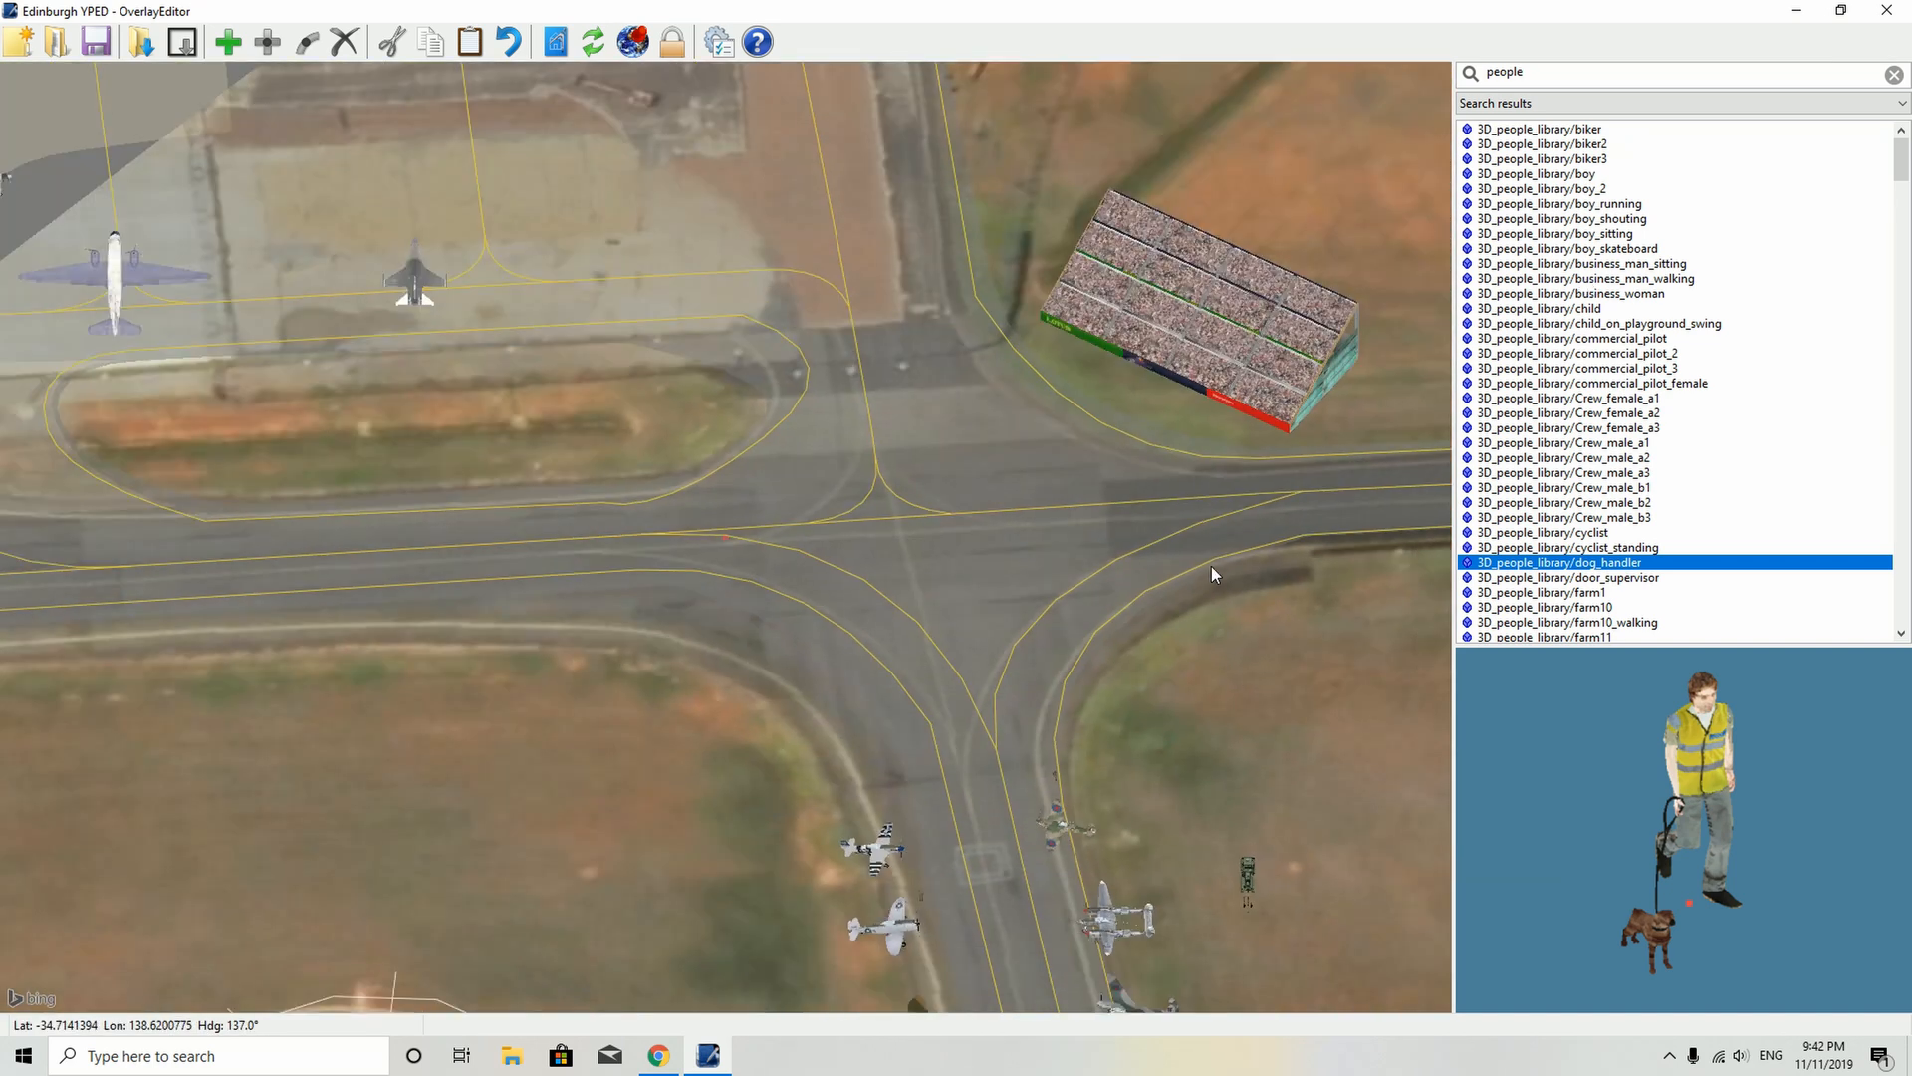
drag(1228, 545, 954, 619)
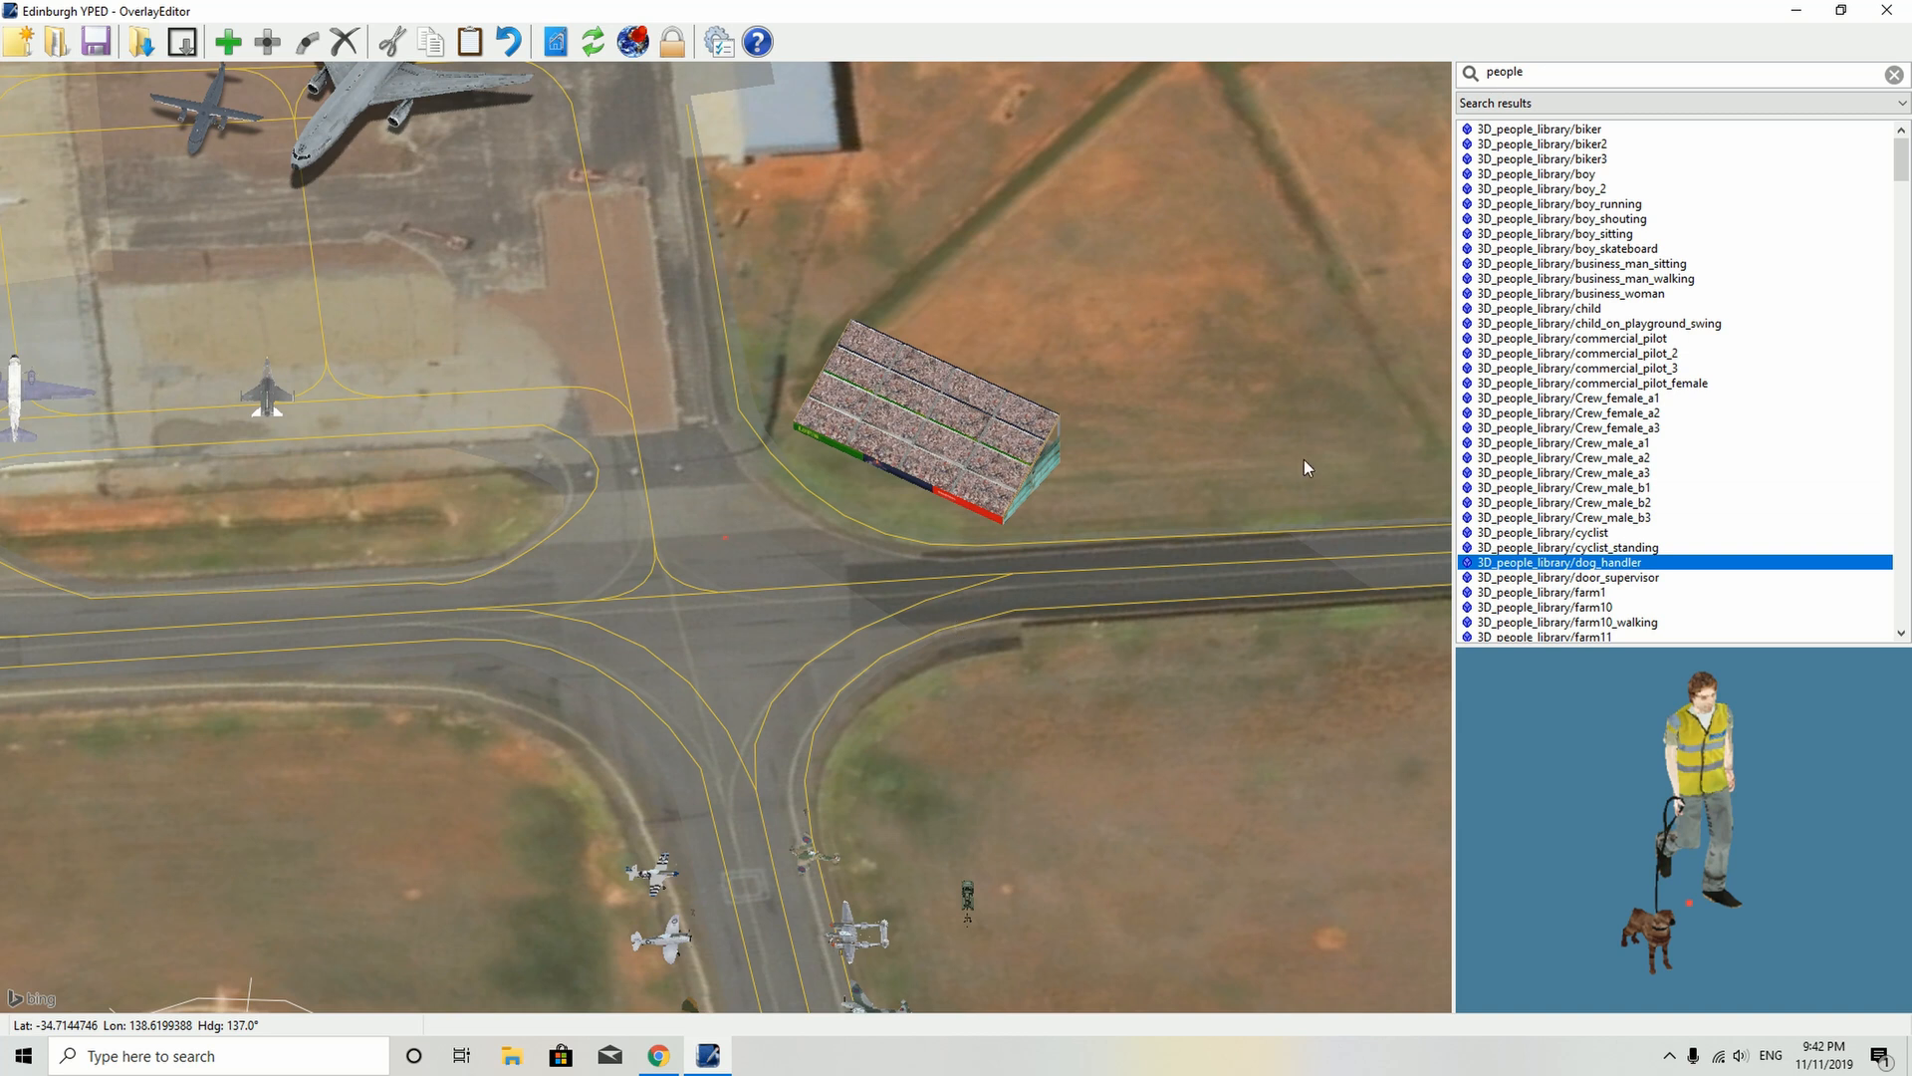
drag(1324, 425, 768, 725)
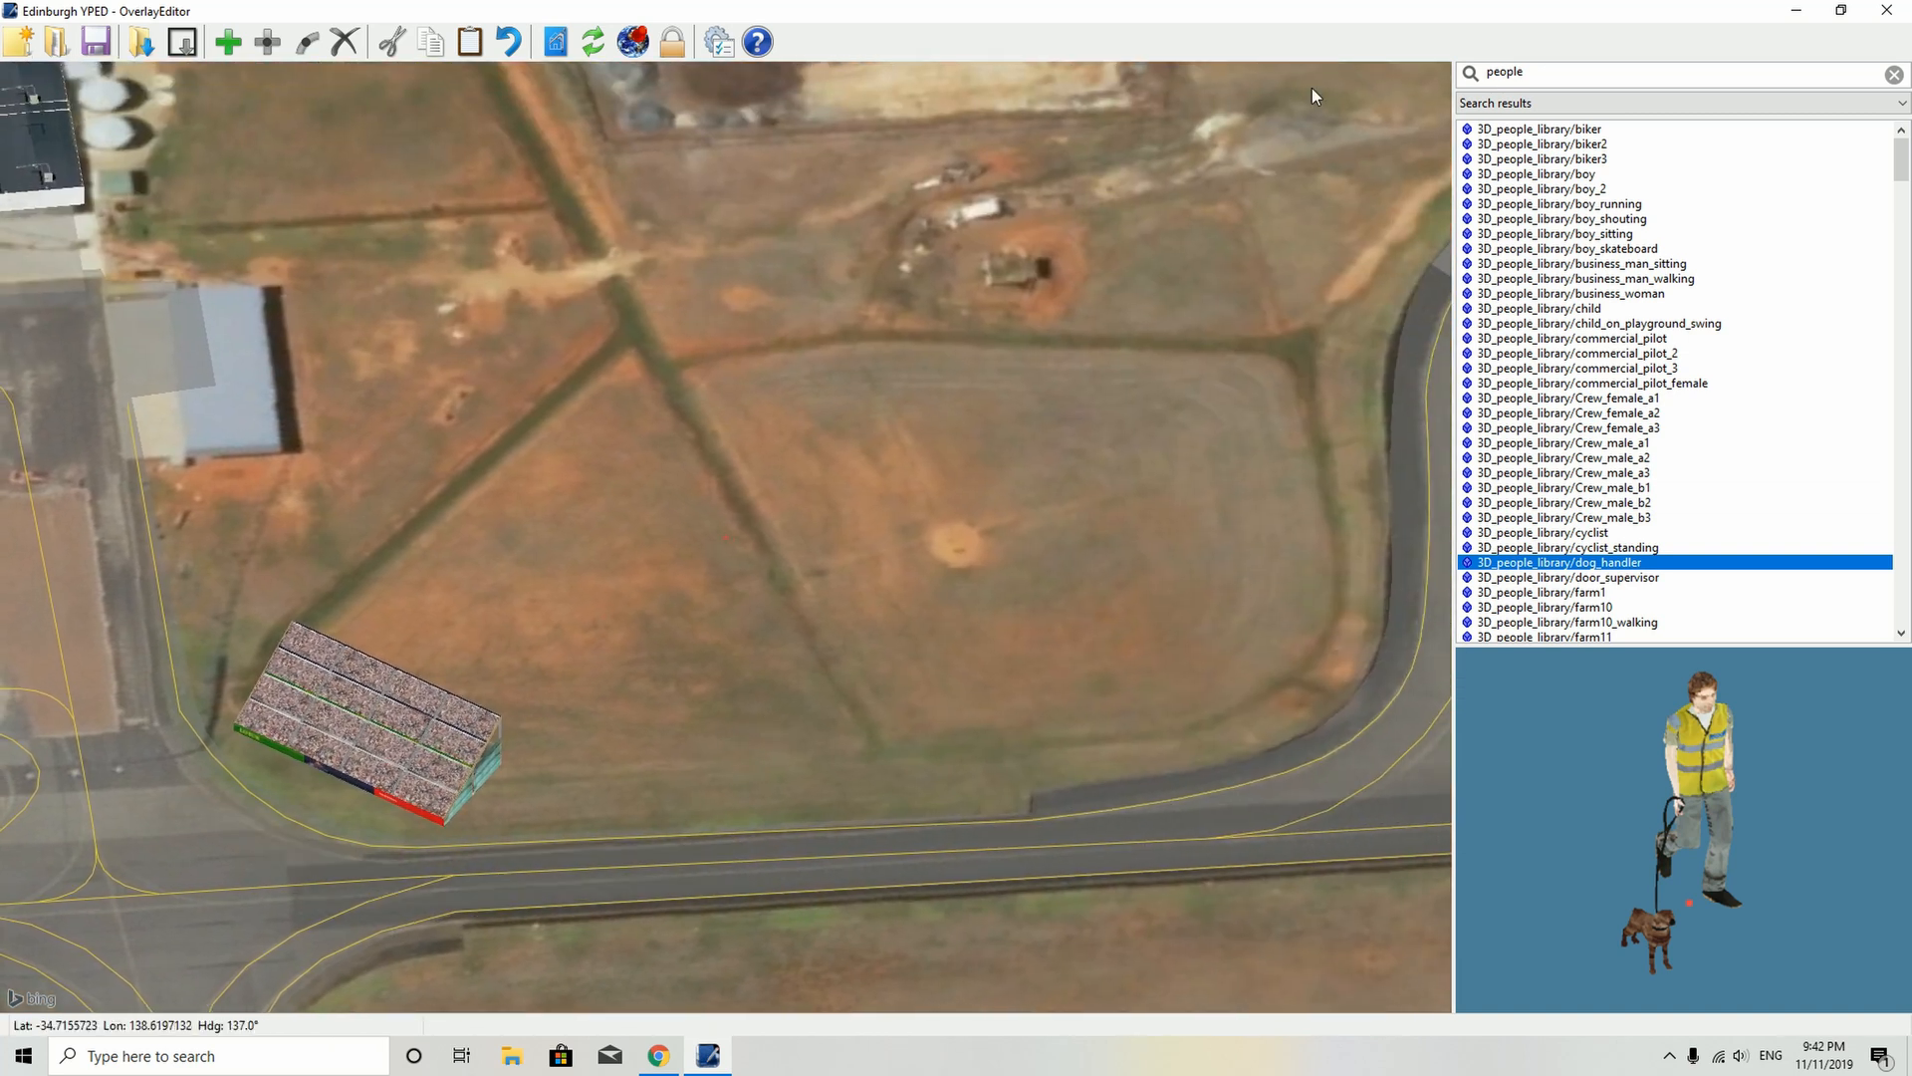
- Search the object library for "trucks" and preview the medium LSG and Gategourmet_4.5m catering trucks
double_click(1504, 71)
key(BackSpace)
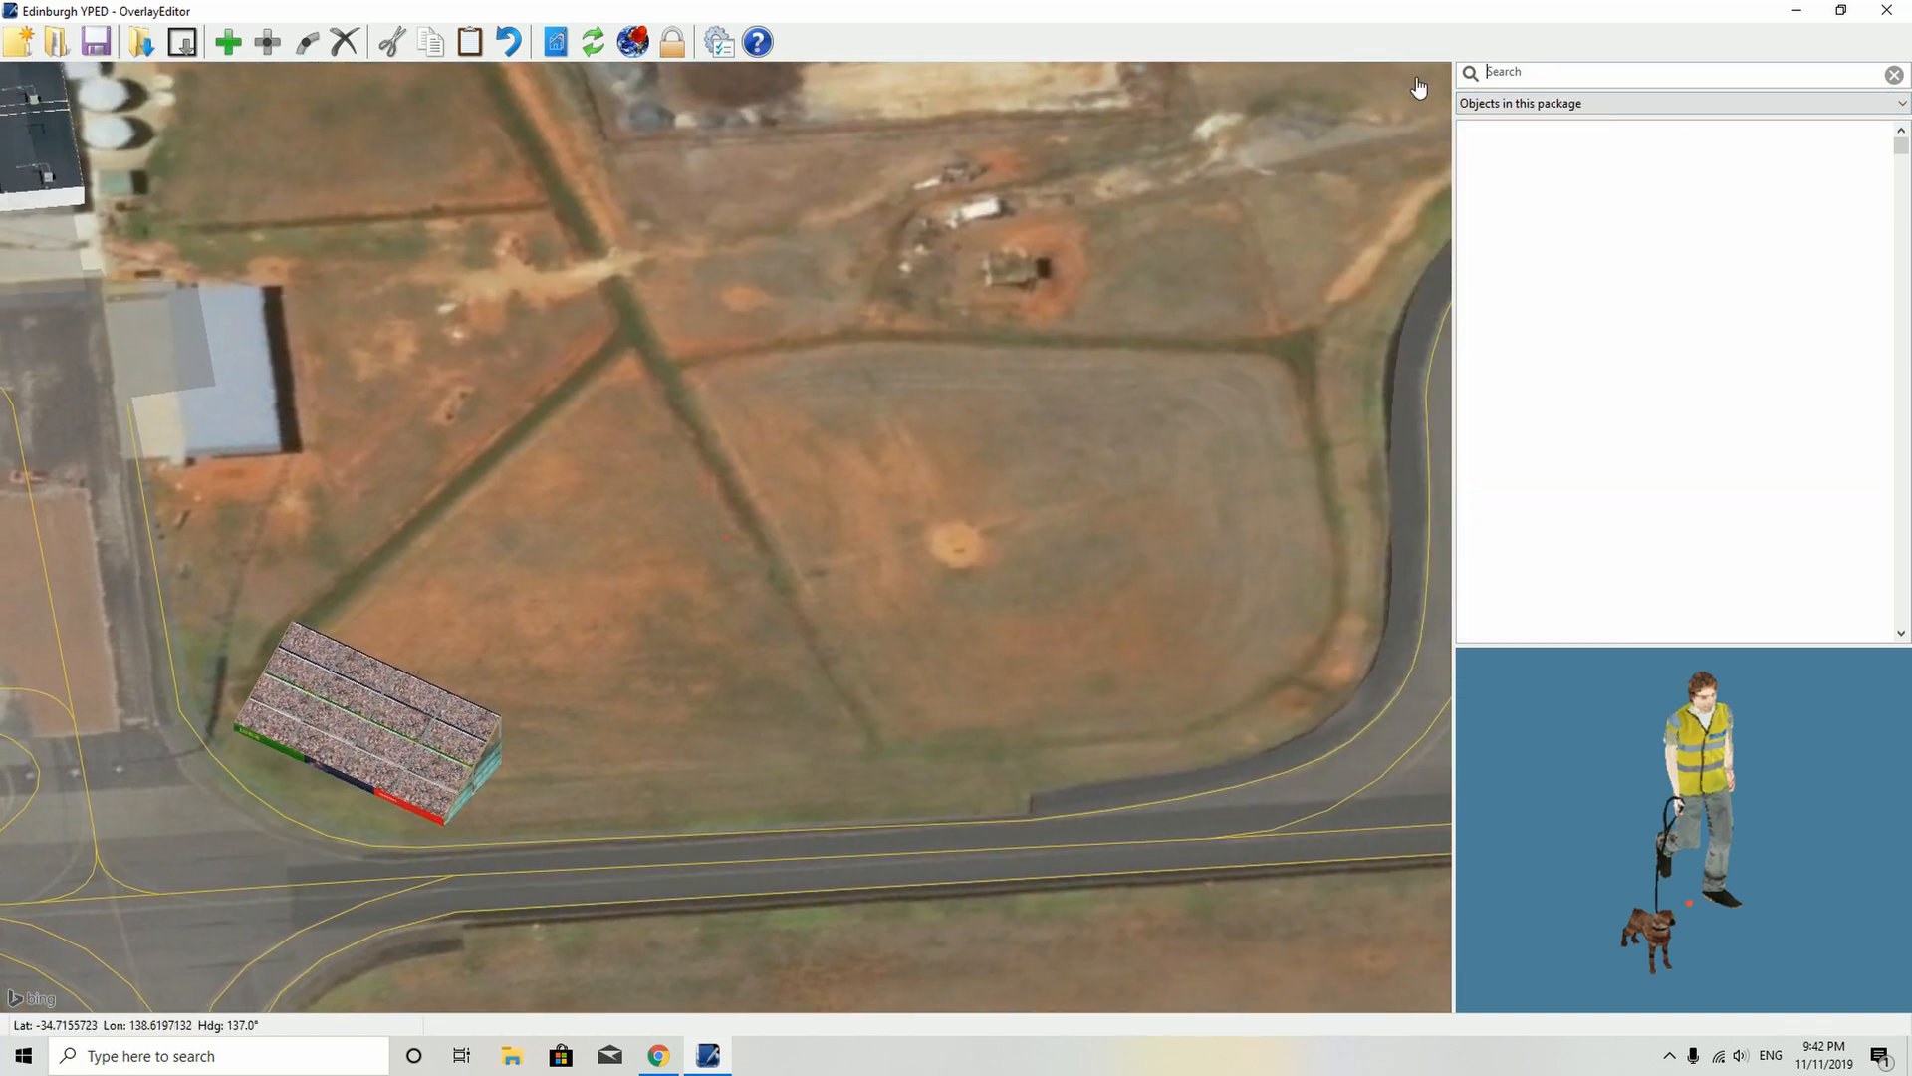
text(truc)
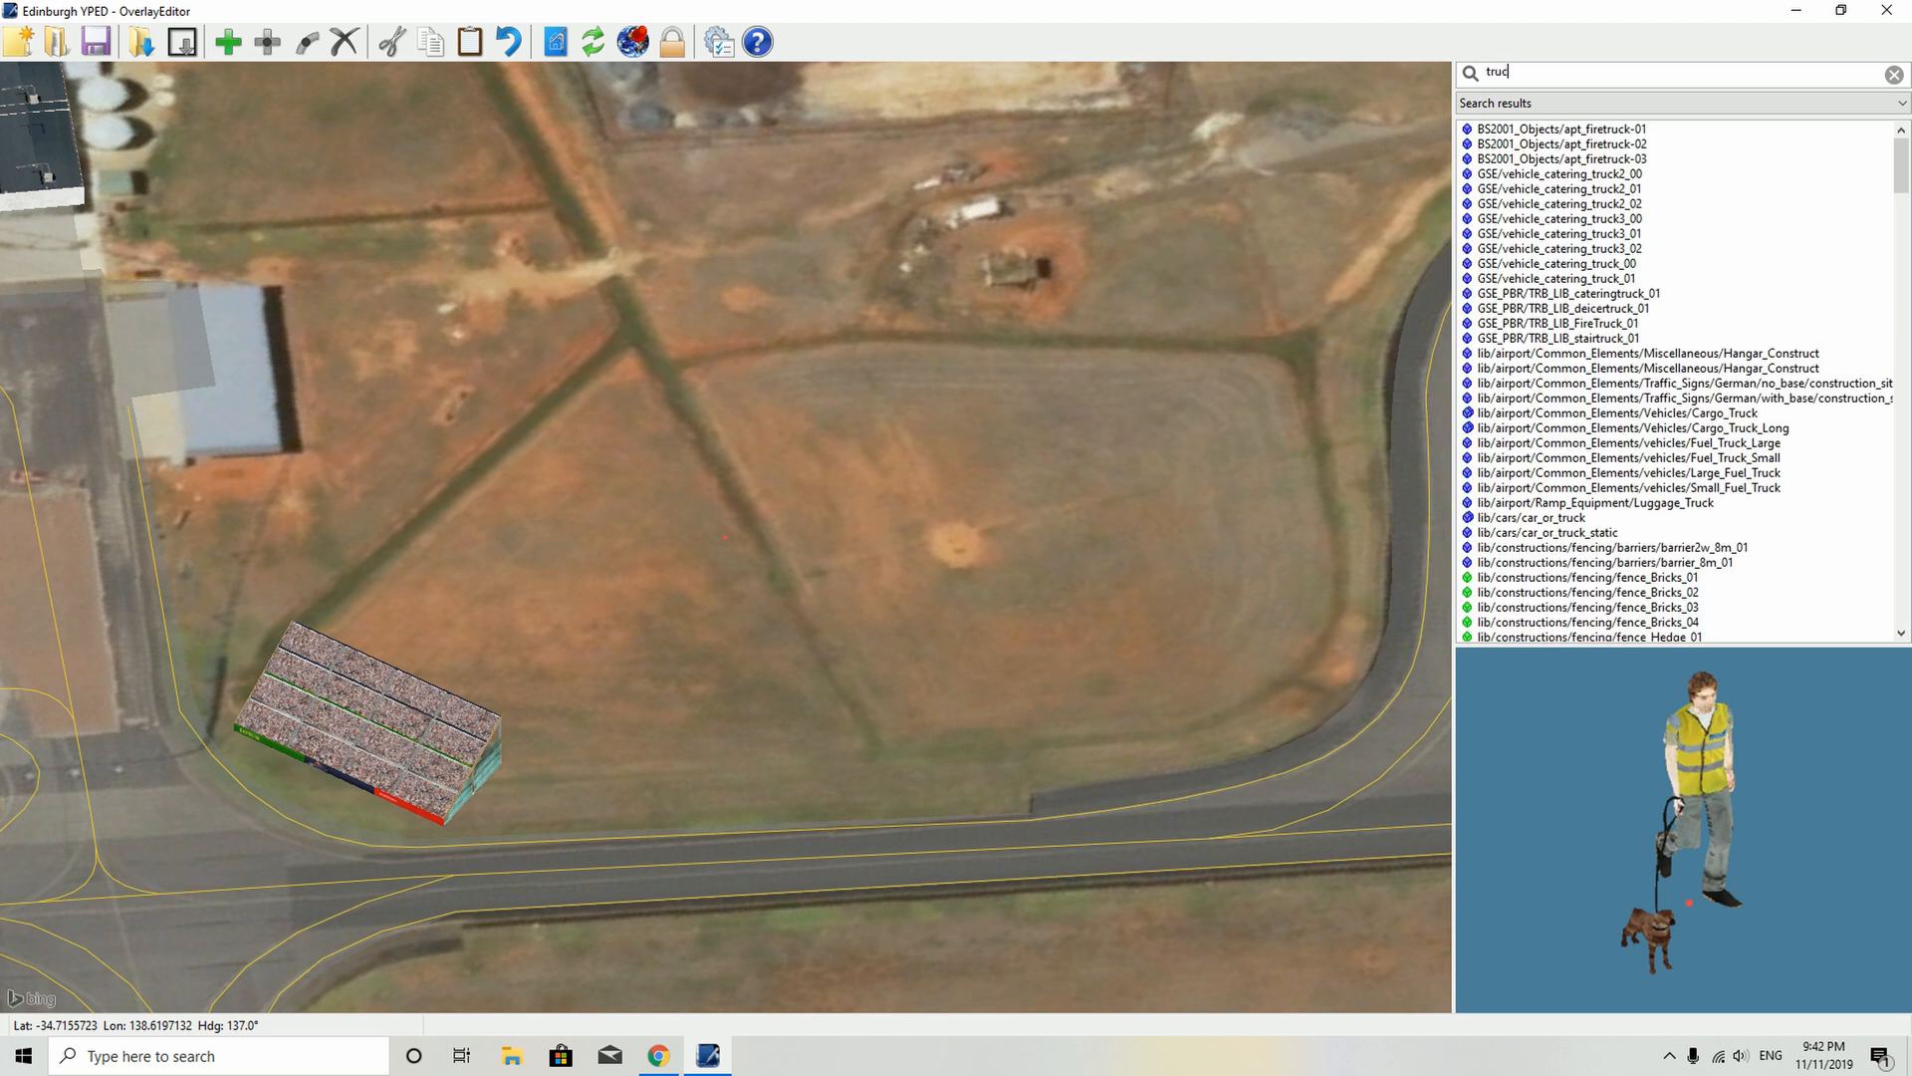
text(ks)
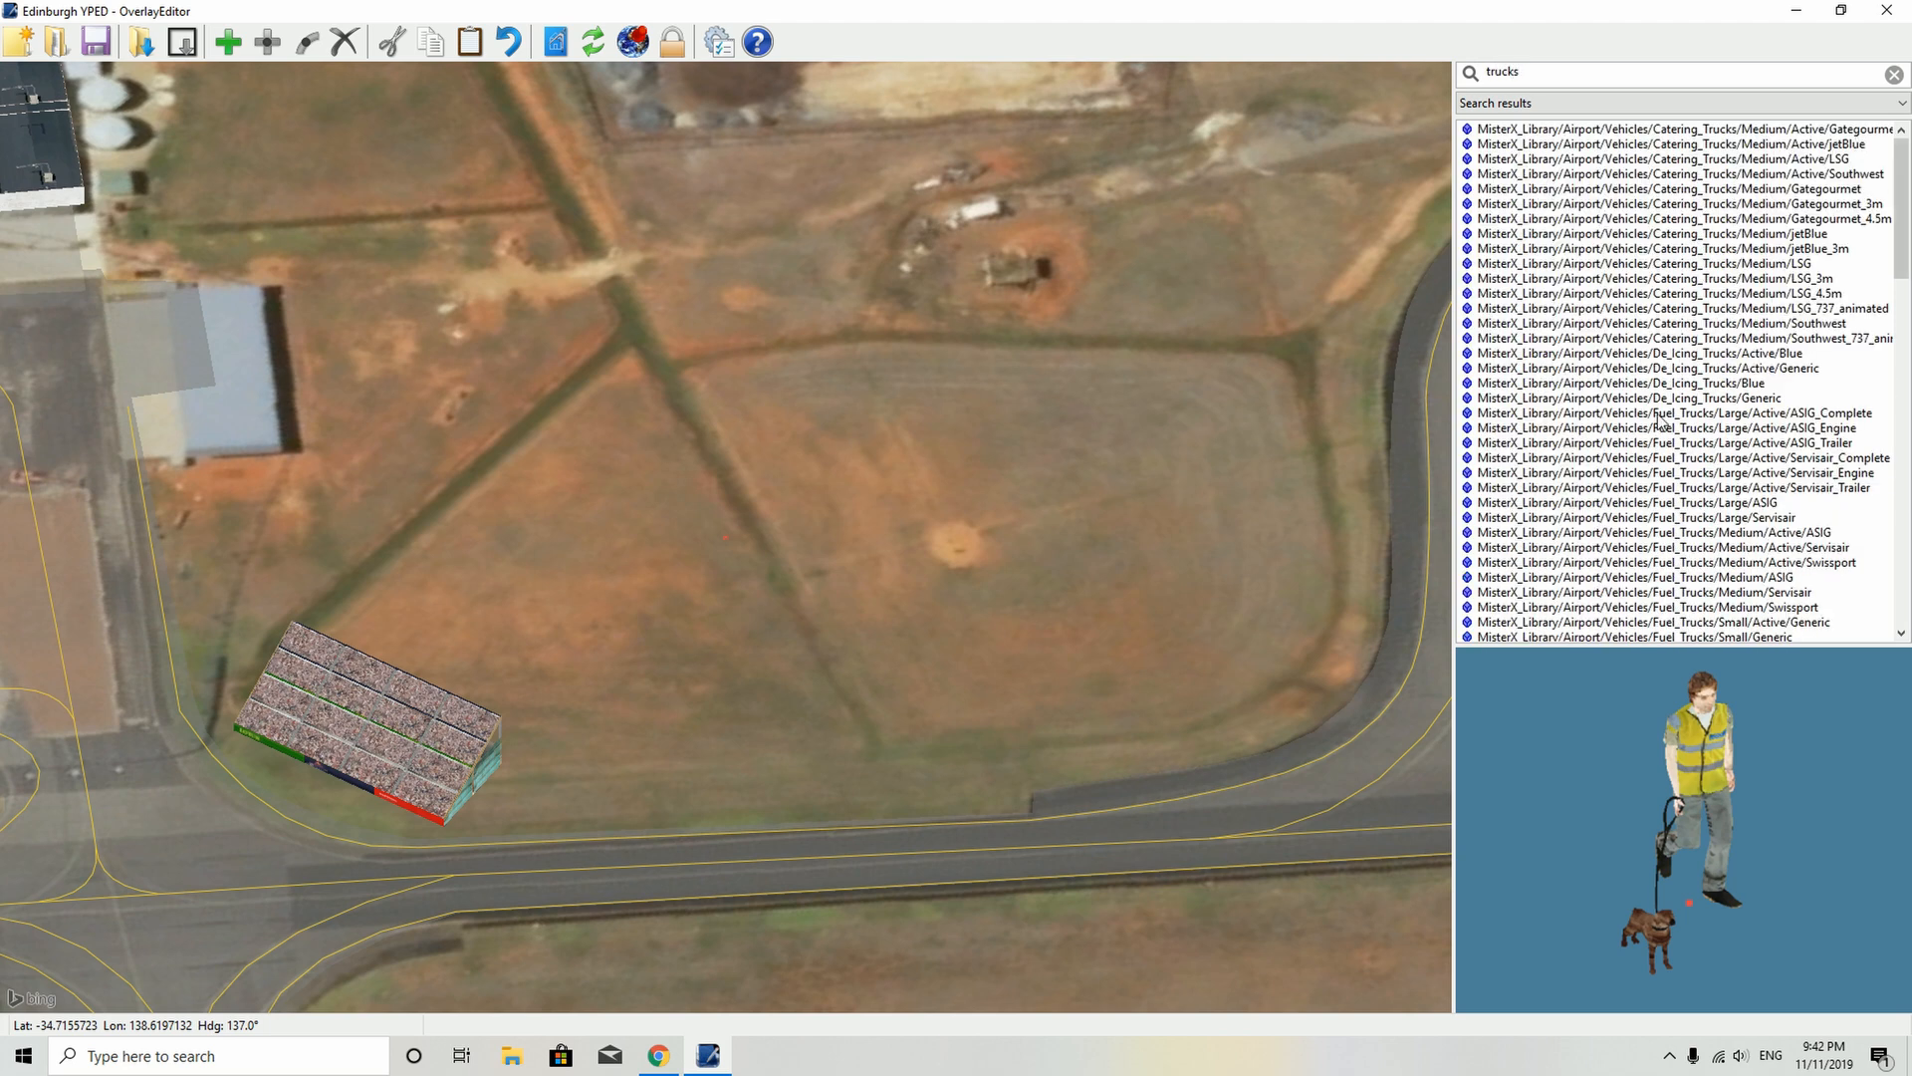
click(1583, 263)
click(1561, 218)
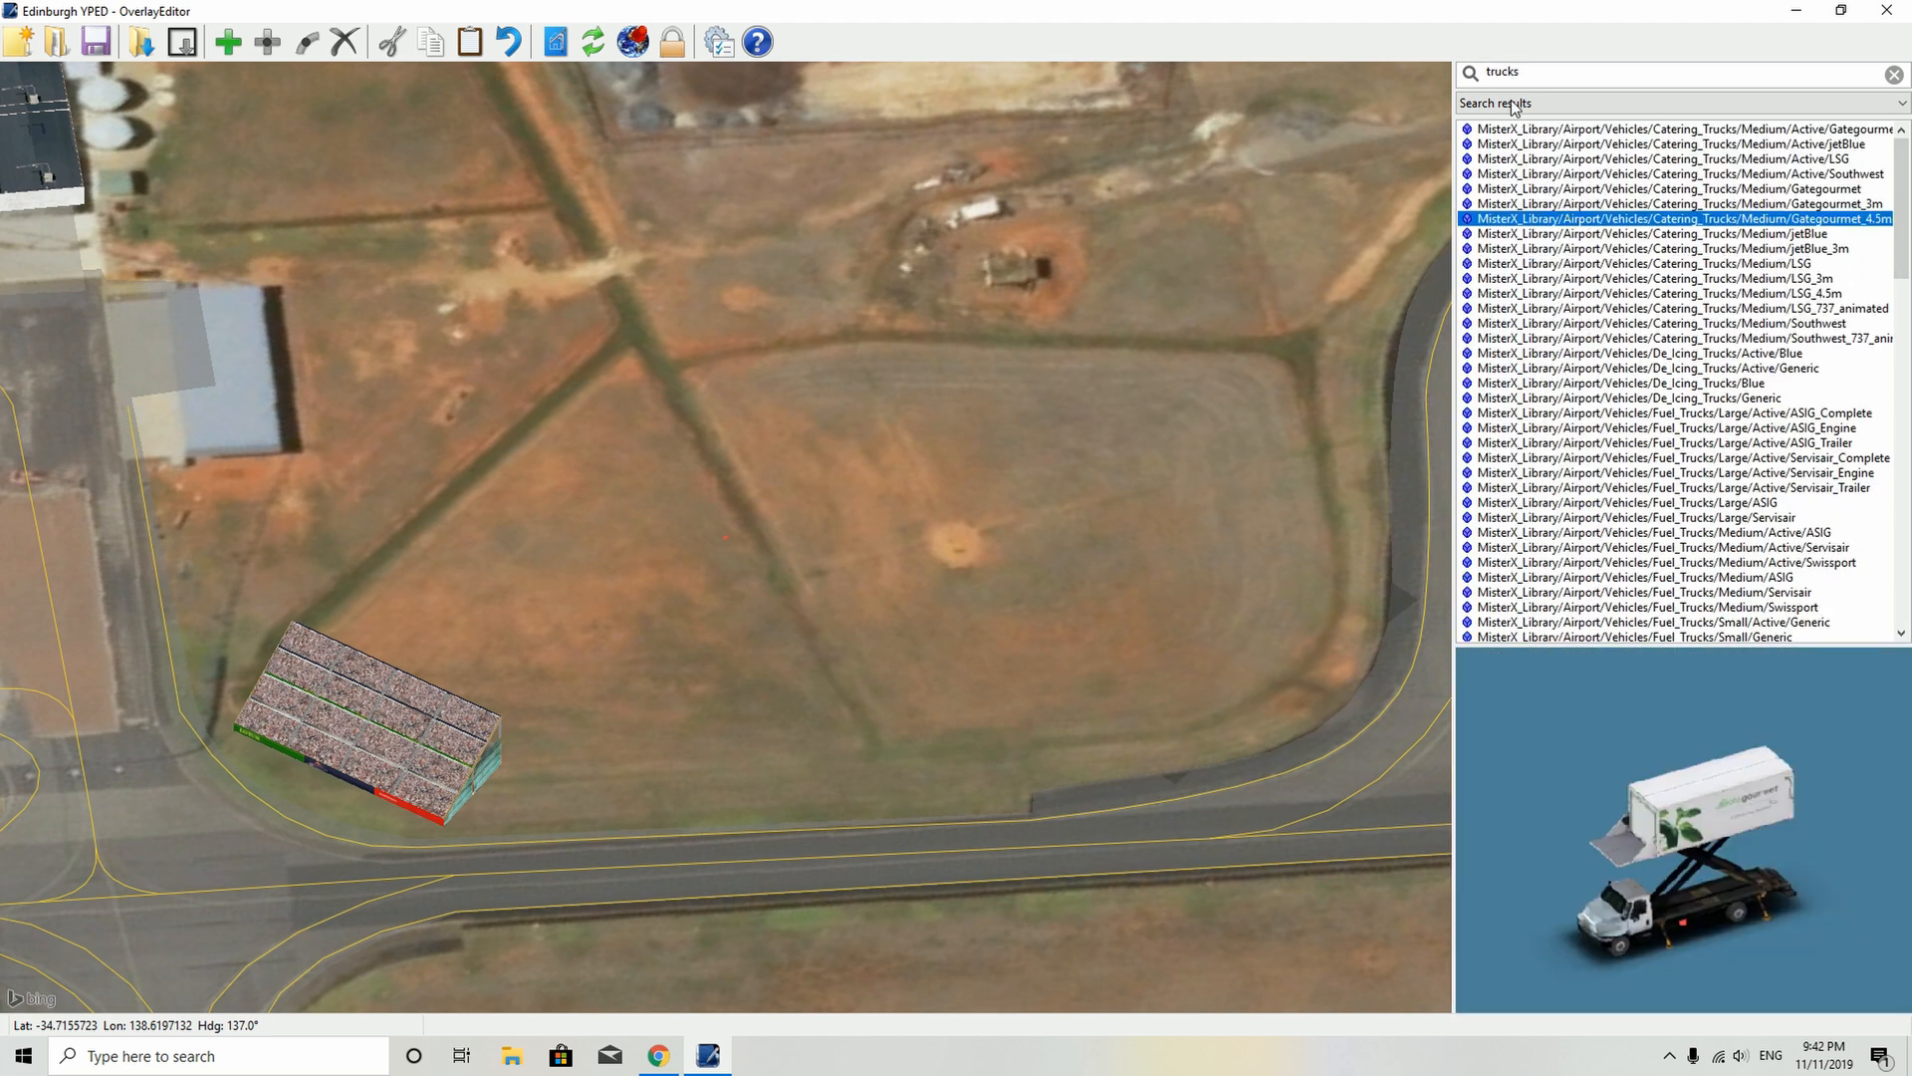
- Search the object library for "army" and preview the green canopy, army aviation support and ARMY_KPIE hangar objects
double_click(1504, 72)
key(BackSpace)
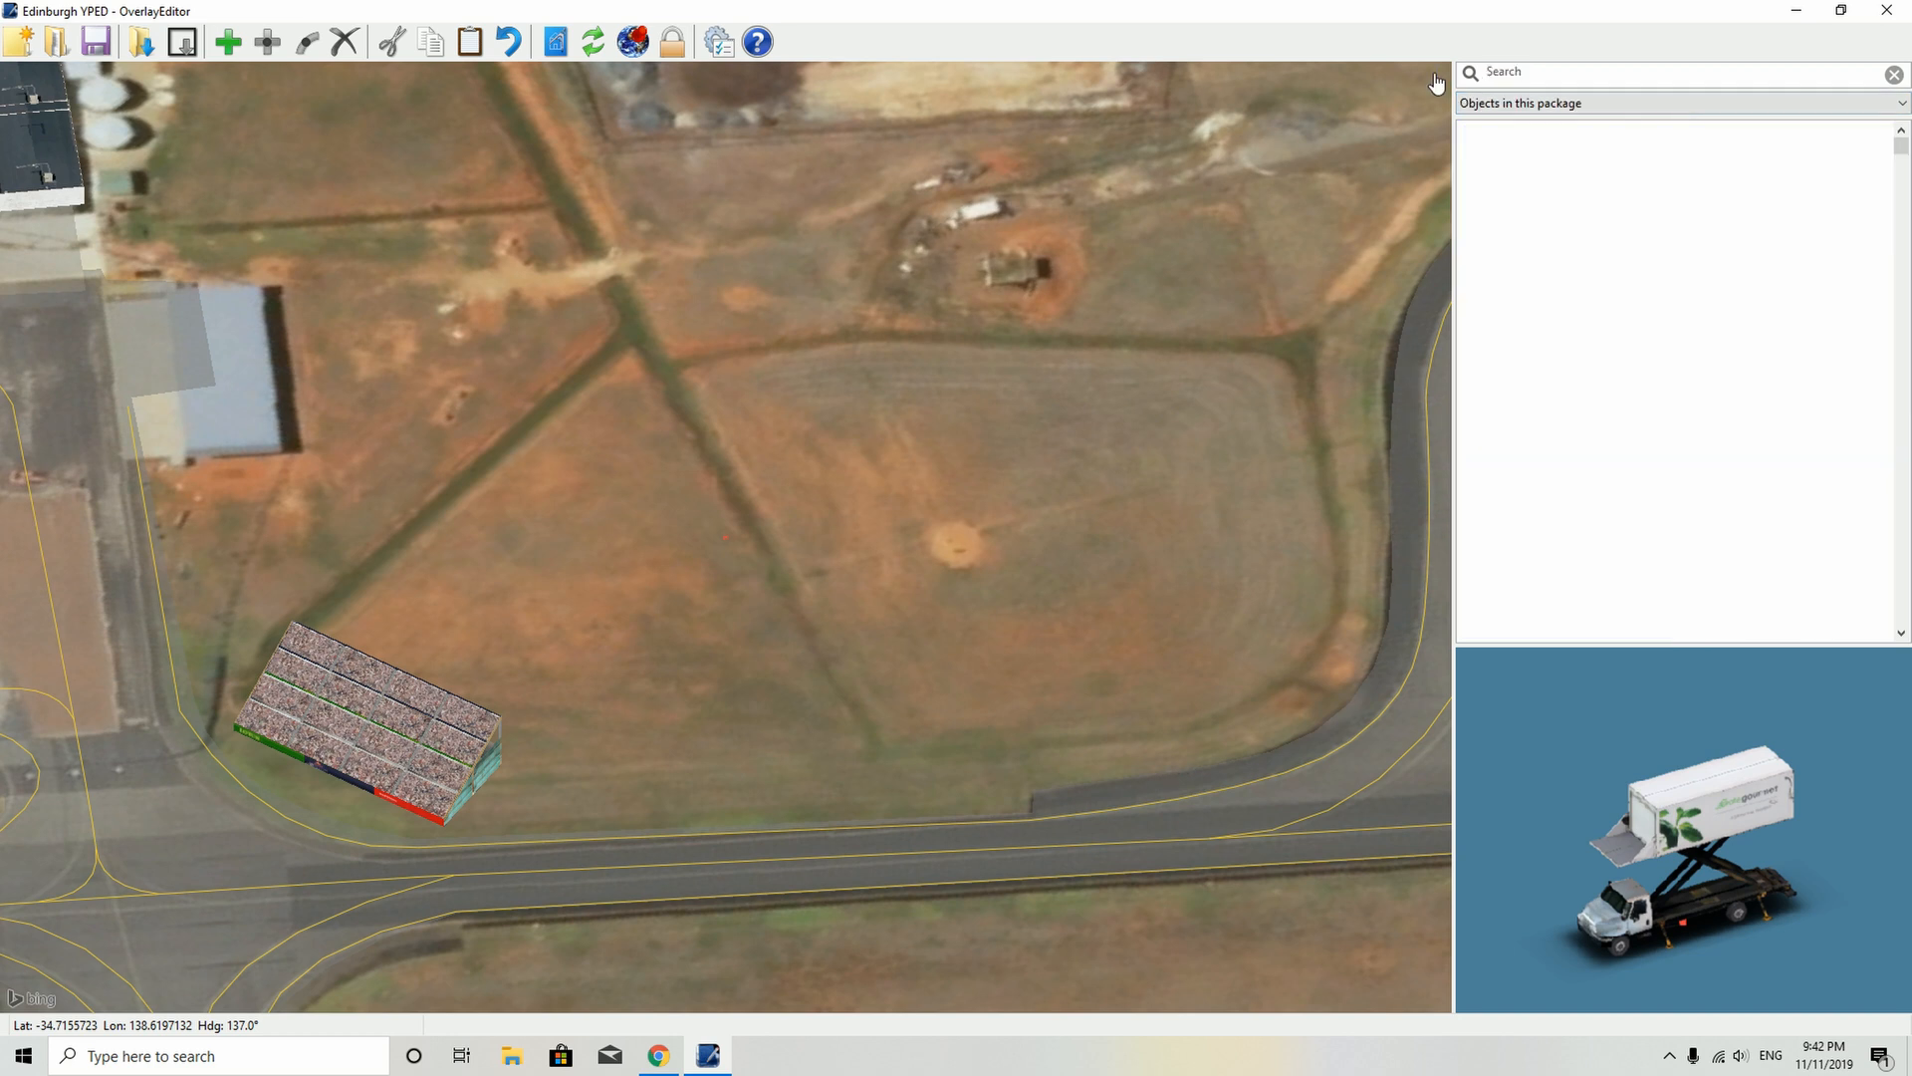
text(army)
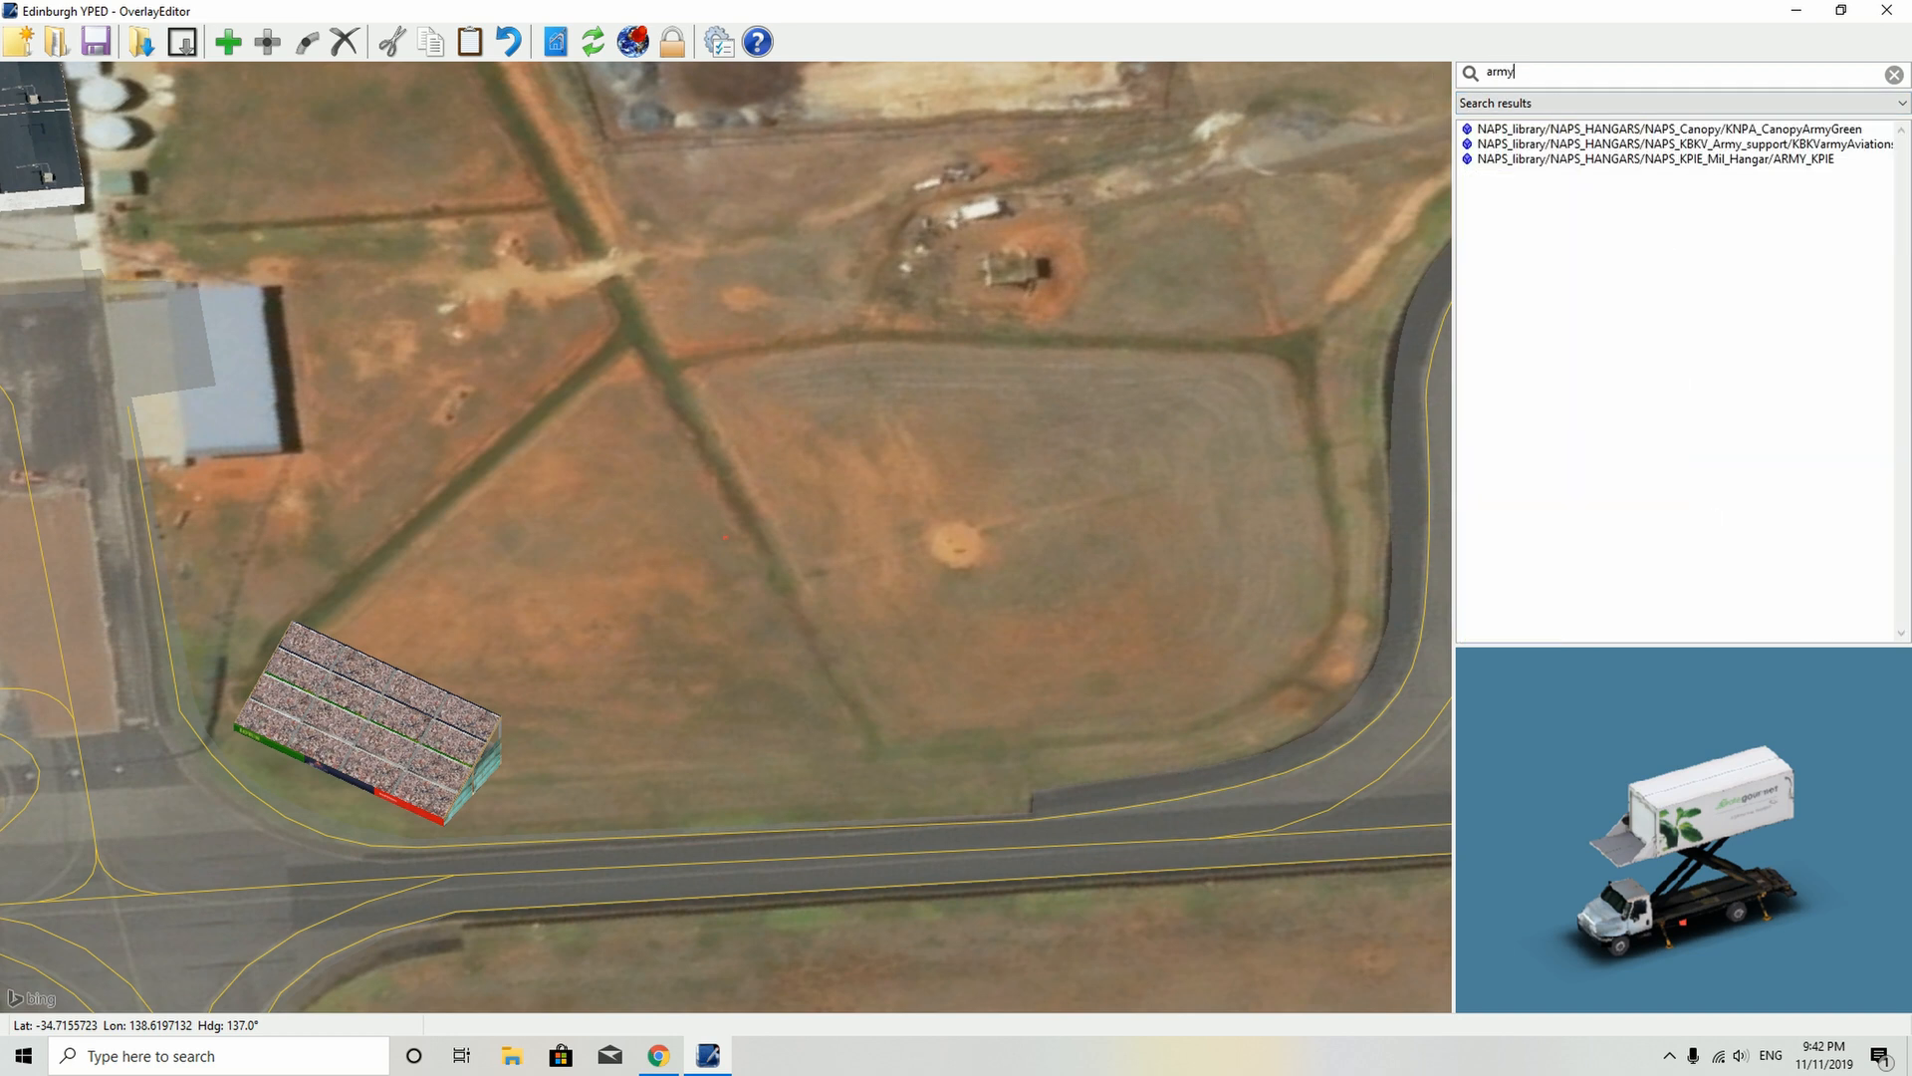
click(1666, 129)
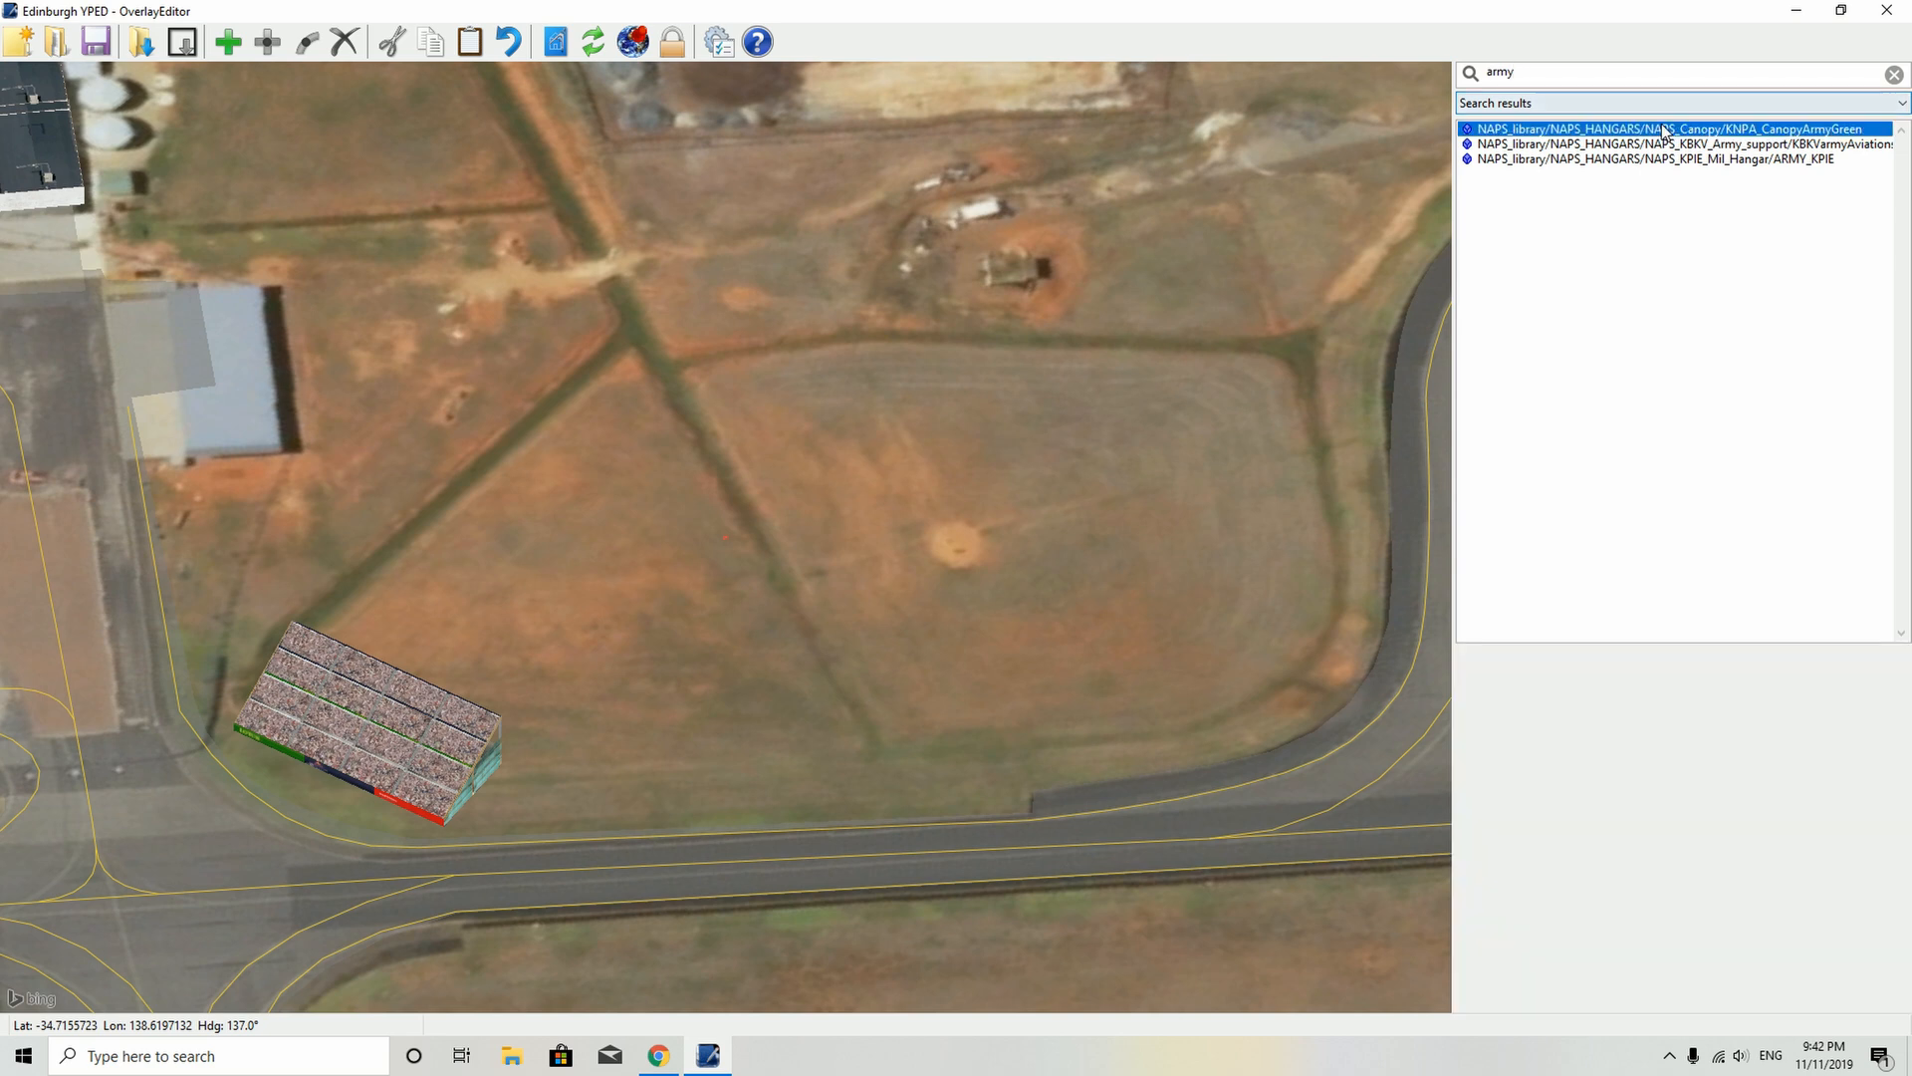
click(1667, 146)
click(1665, 159)
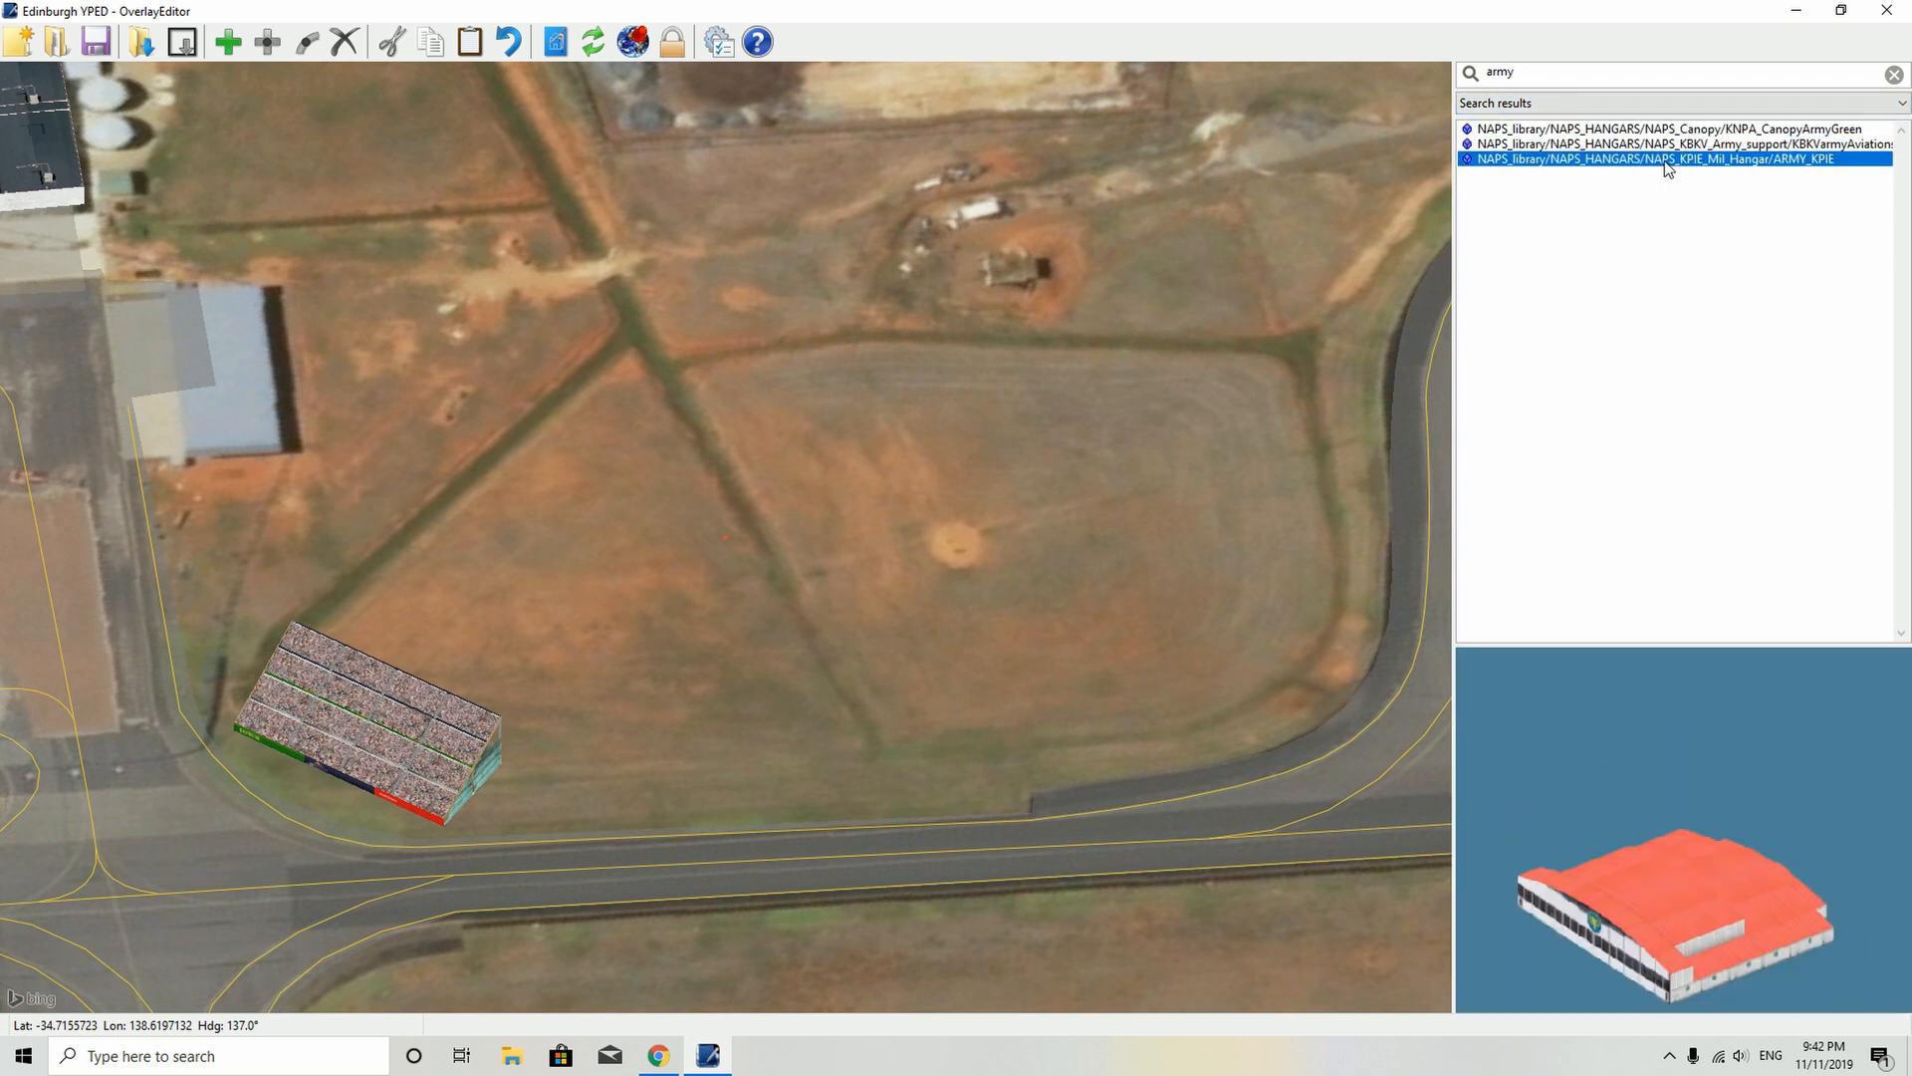
- Search the object library for "tank" and preview the silo_260, roundtank_10m and tankstelle_aral objects
drag(1554, 72, 1484, 71)
key(BackSpace)
text(tank)
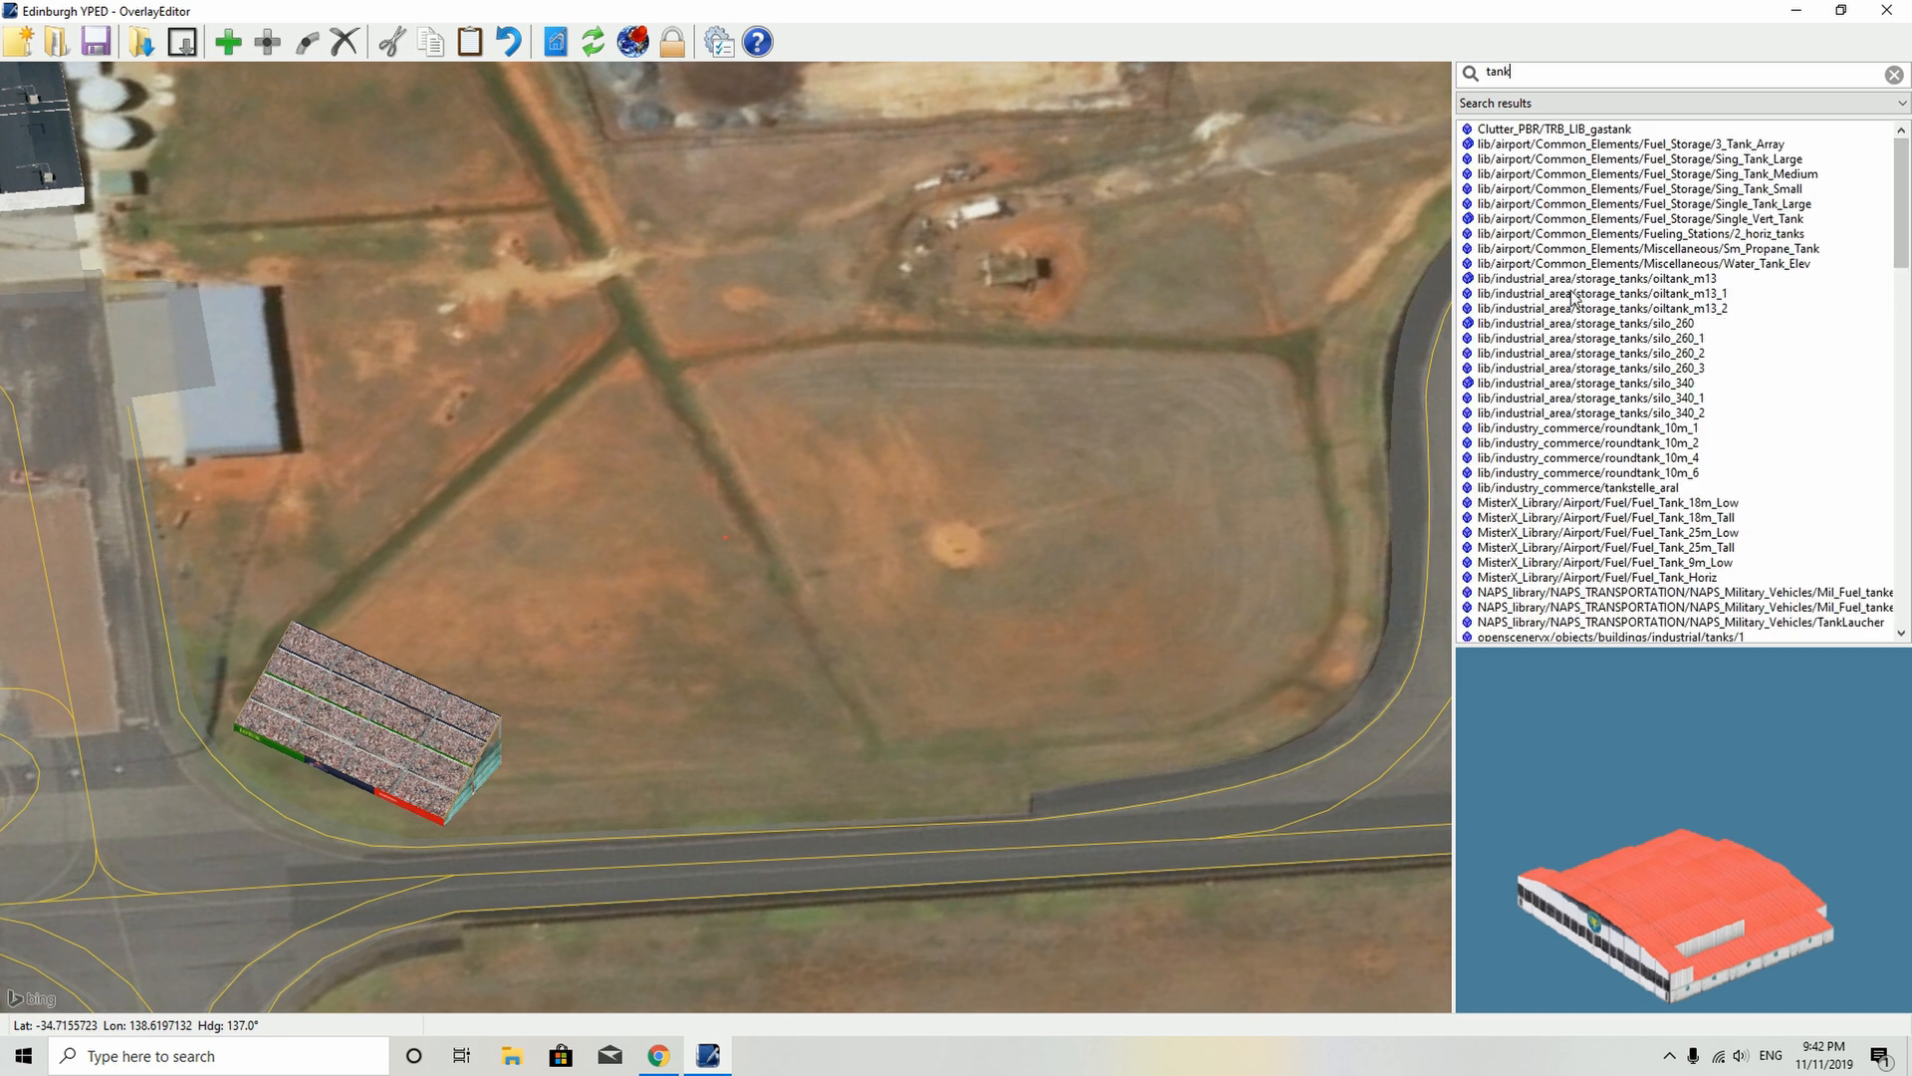
click(1606, 353)
click(1609, 368)
click(1597, 442)
click(1628, 487)
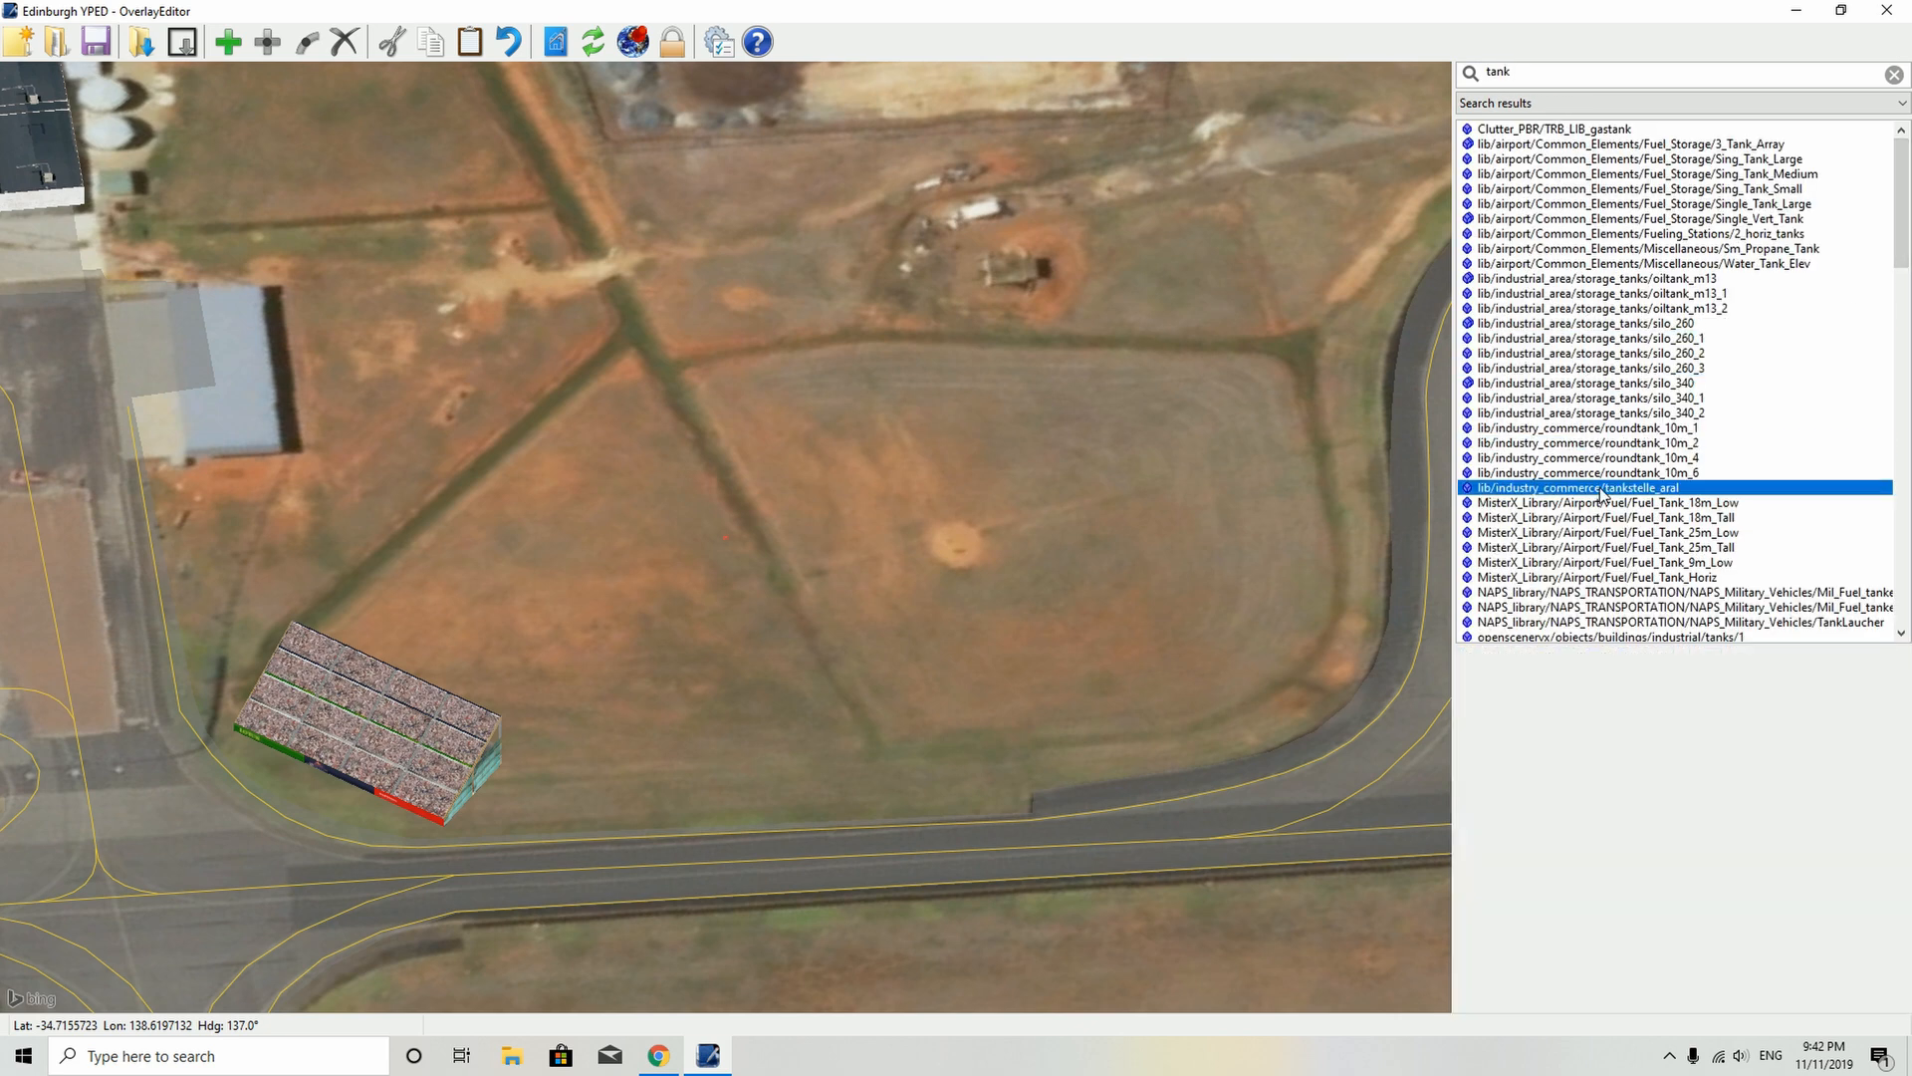
- Choose the first NAPS military fuel tanker and add three of them side by side in the open field beyond the grandstand
scroll(1629, 501, down, 3)
click(1602, 457)
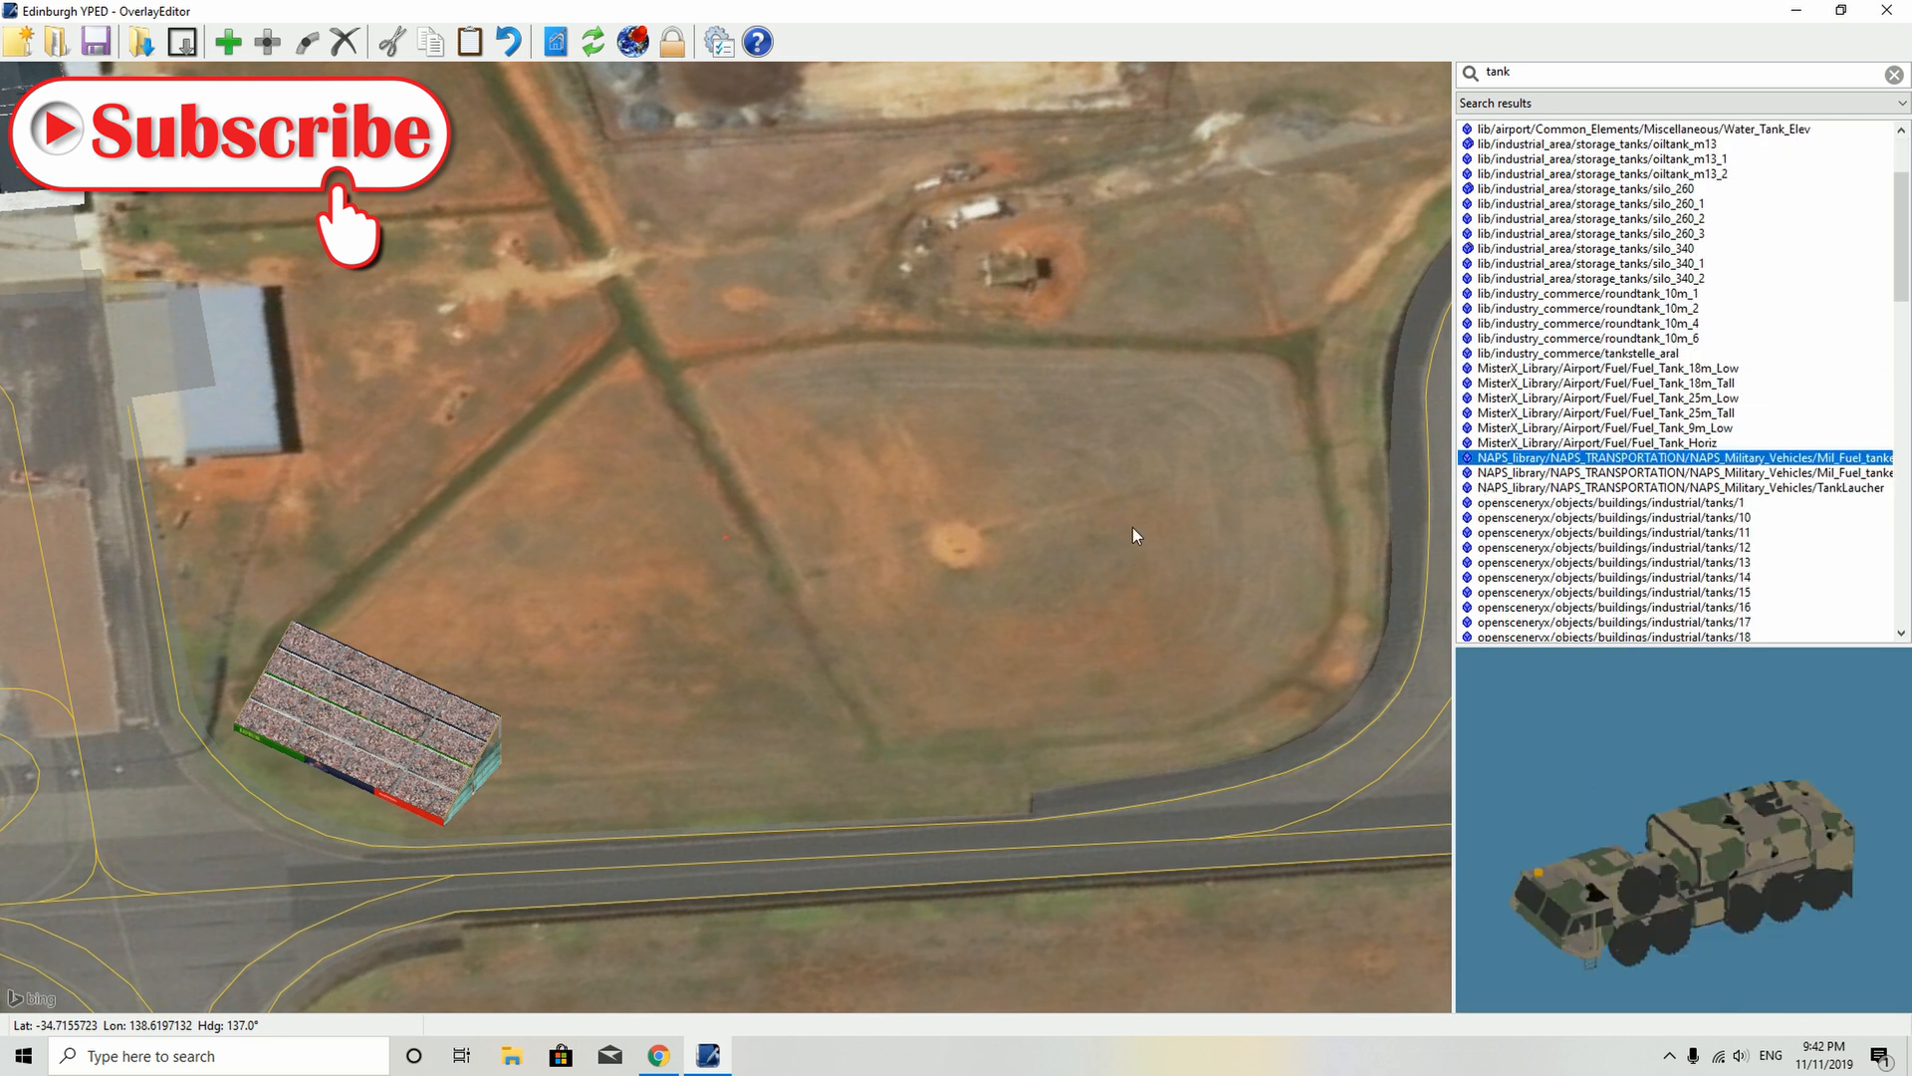
click(228, 42)
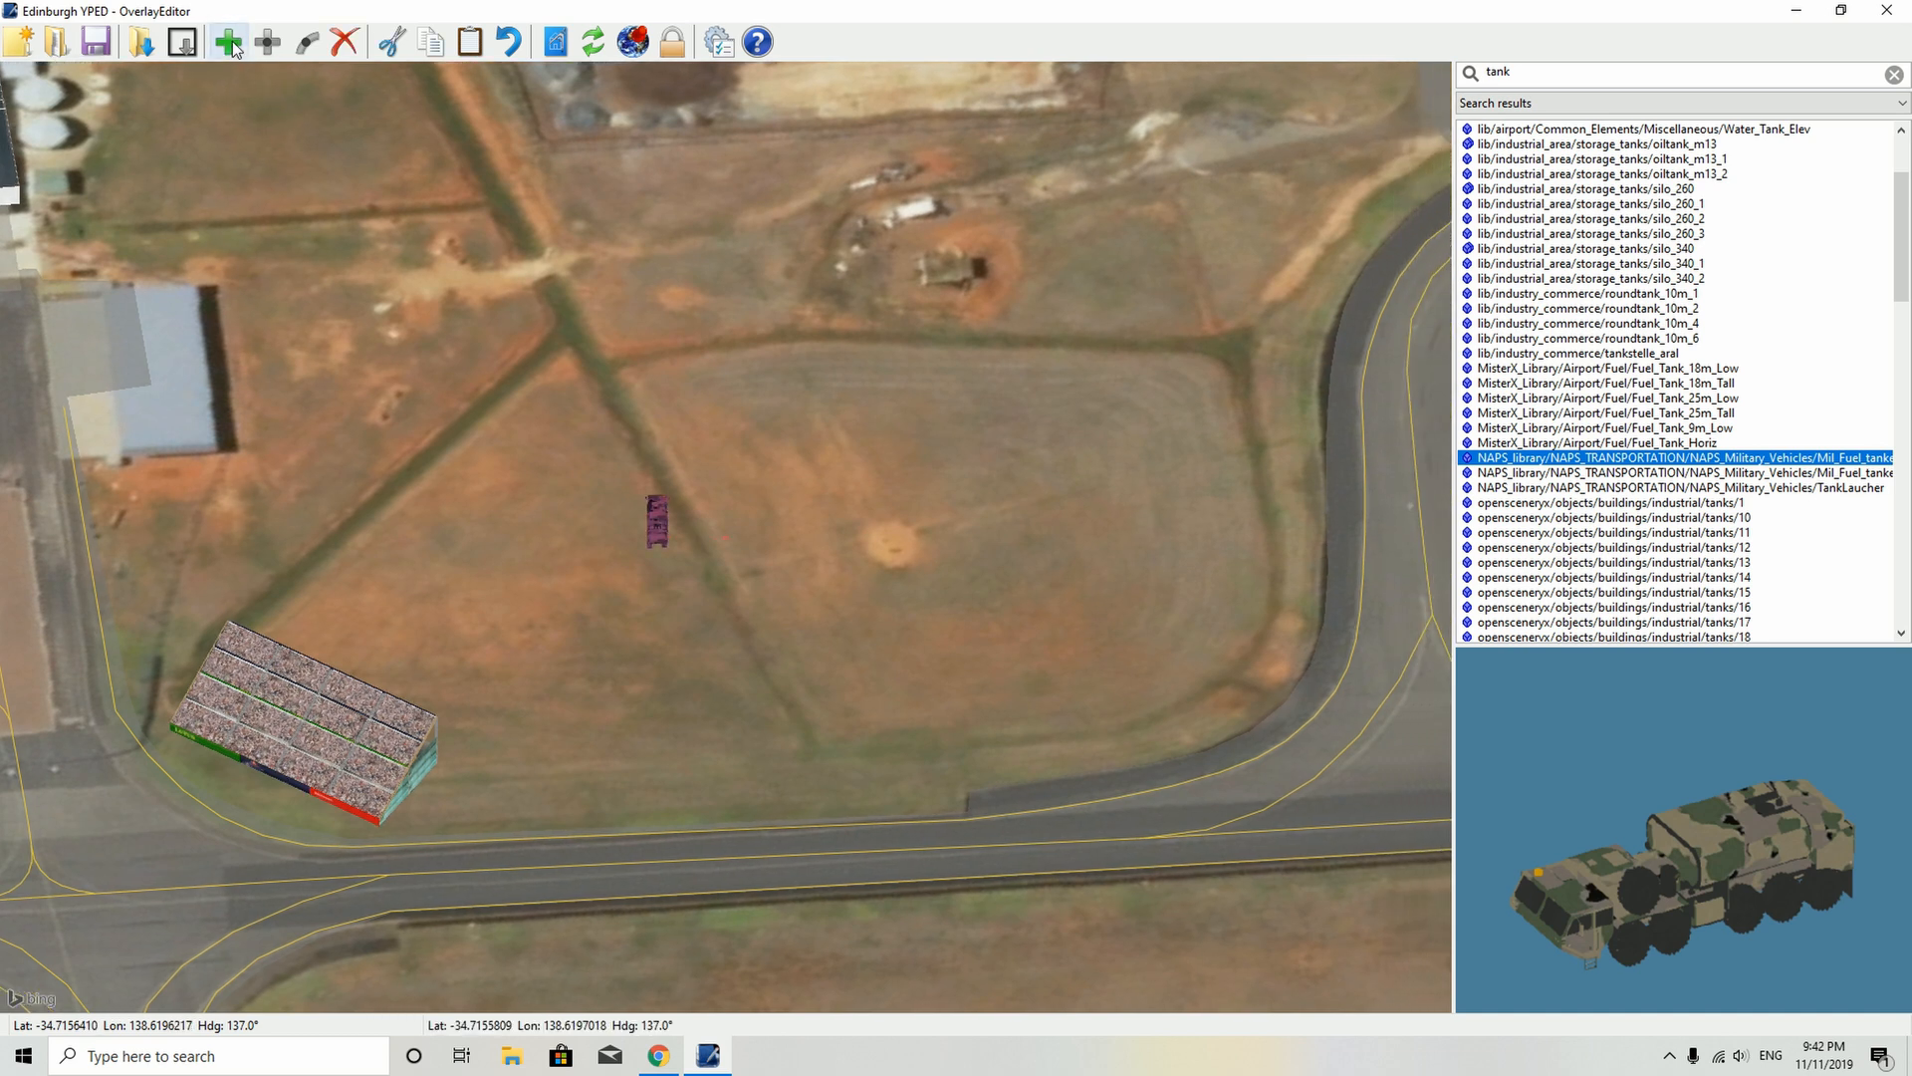
click(230, 44)
click(235, 45)
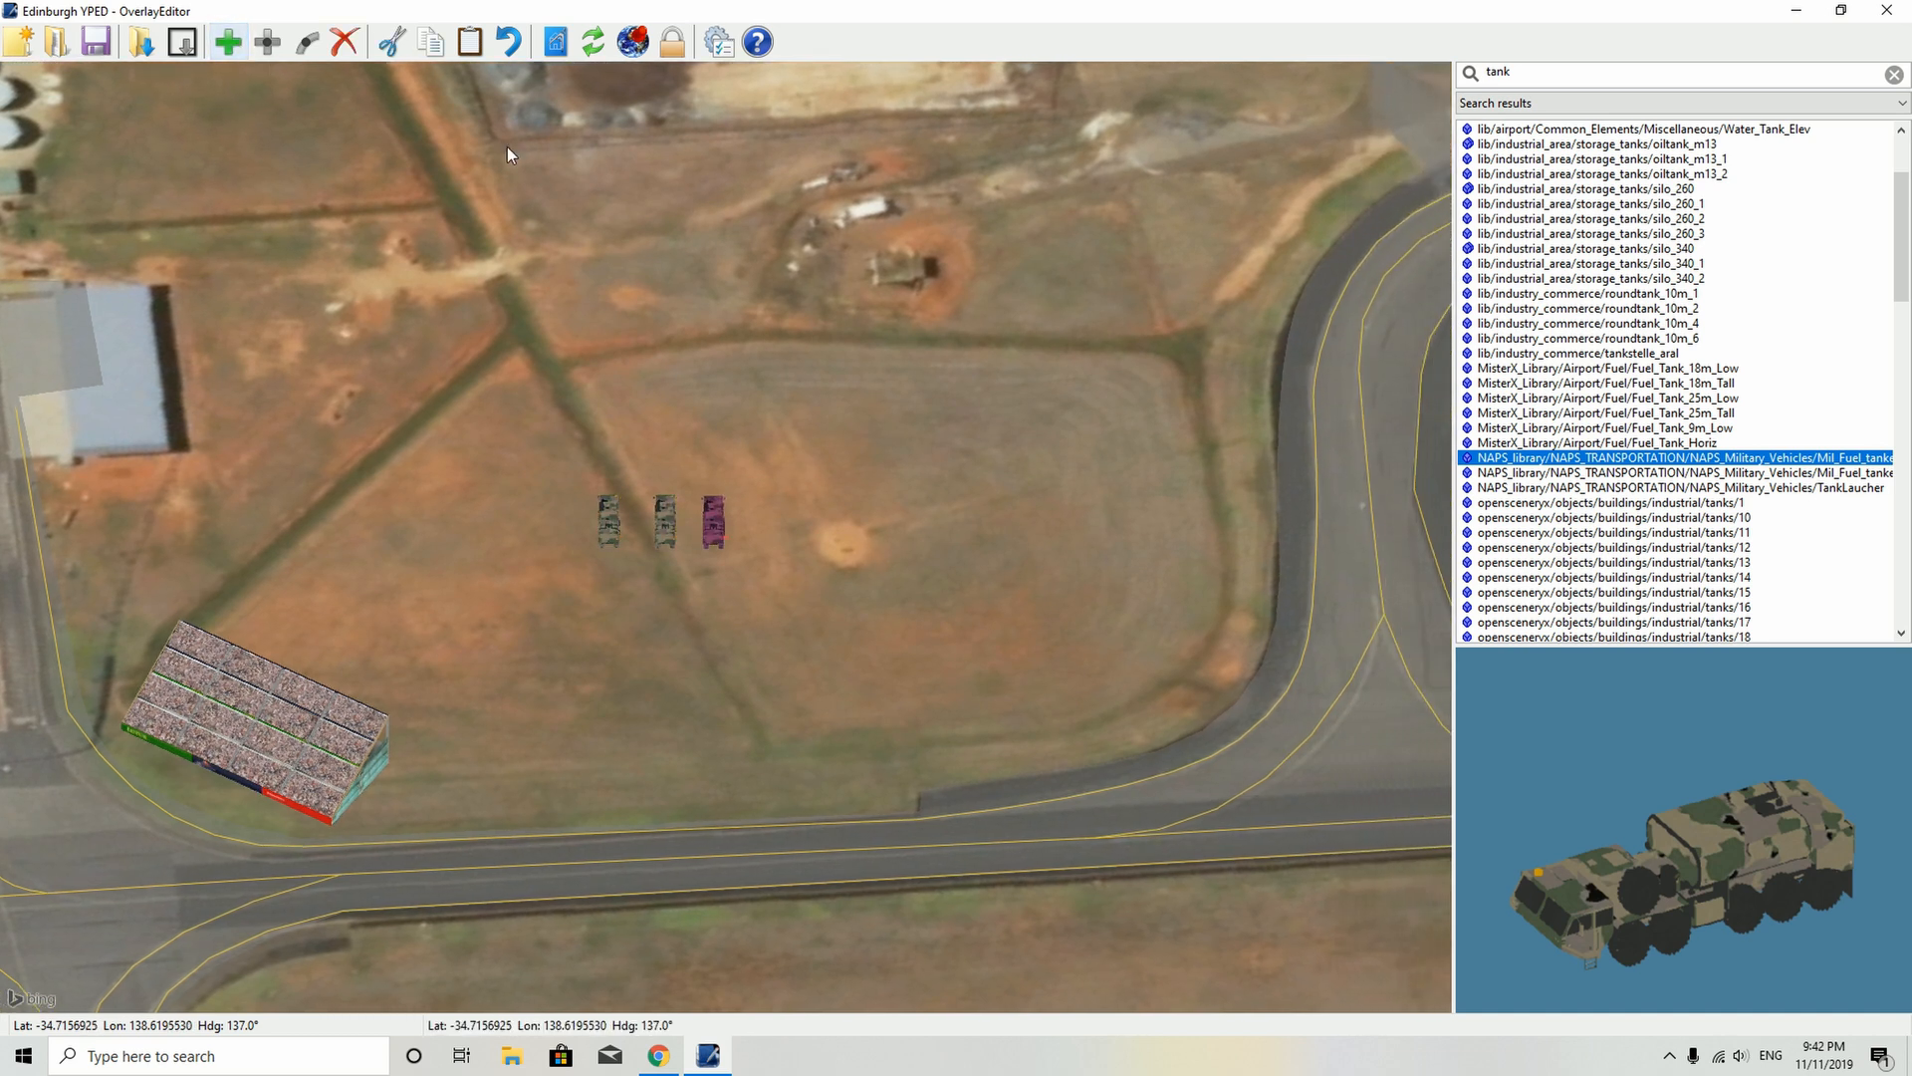
- Preview the NAPS TankLaucher and the second military fuel tanker variant
click(1647, 490)
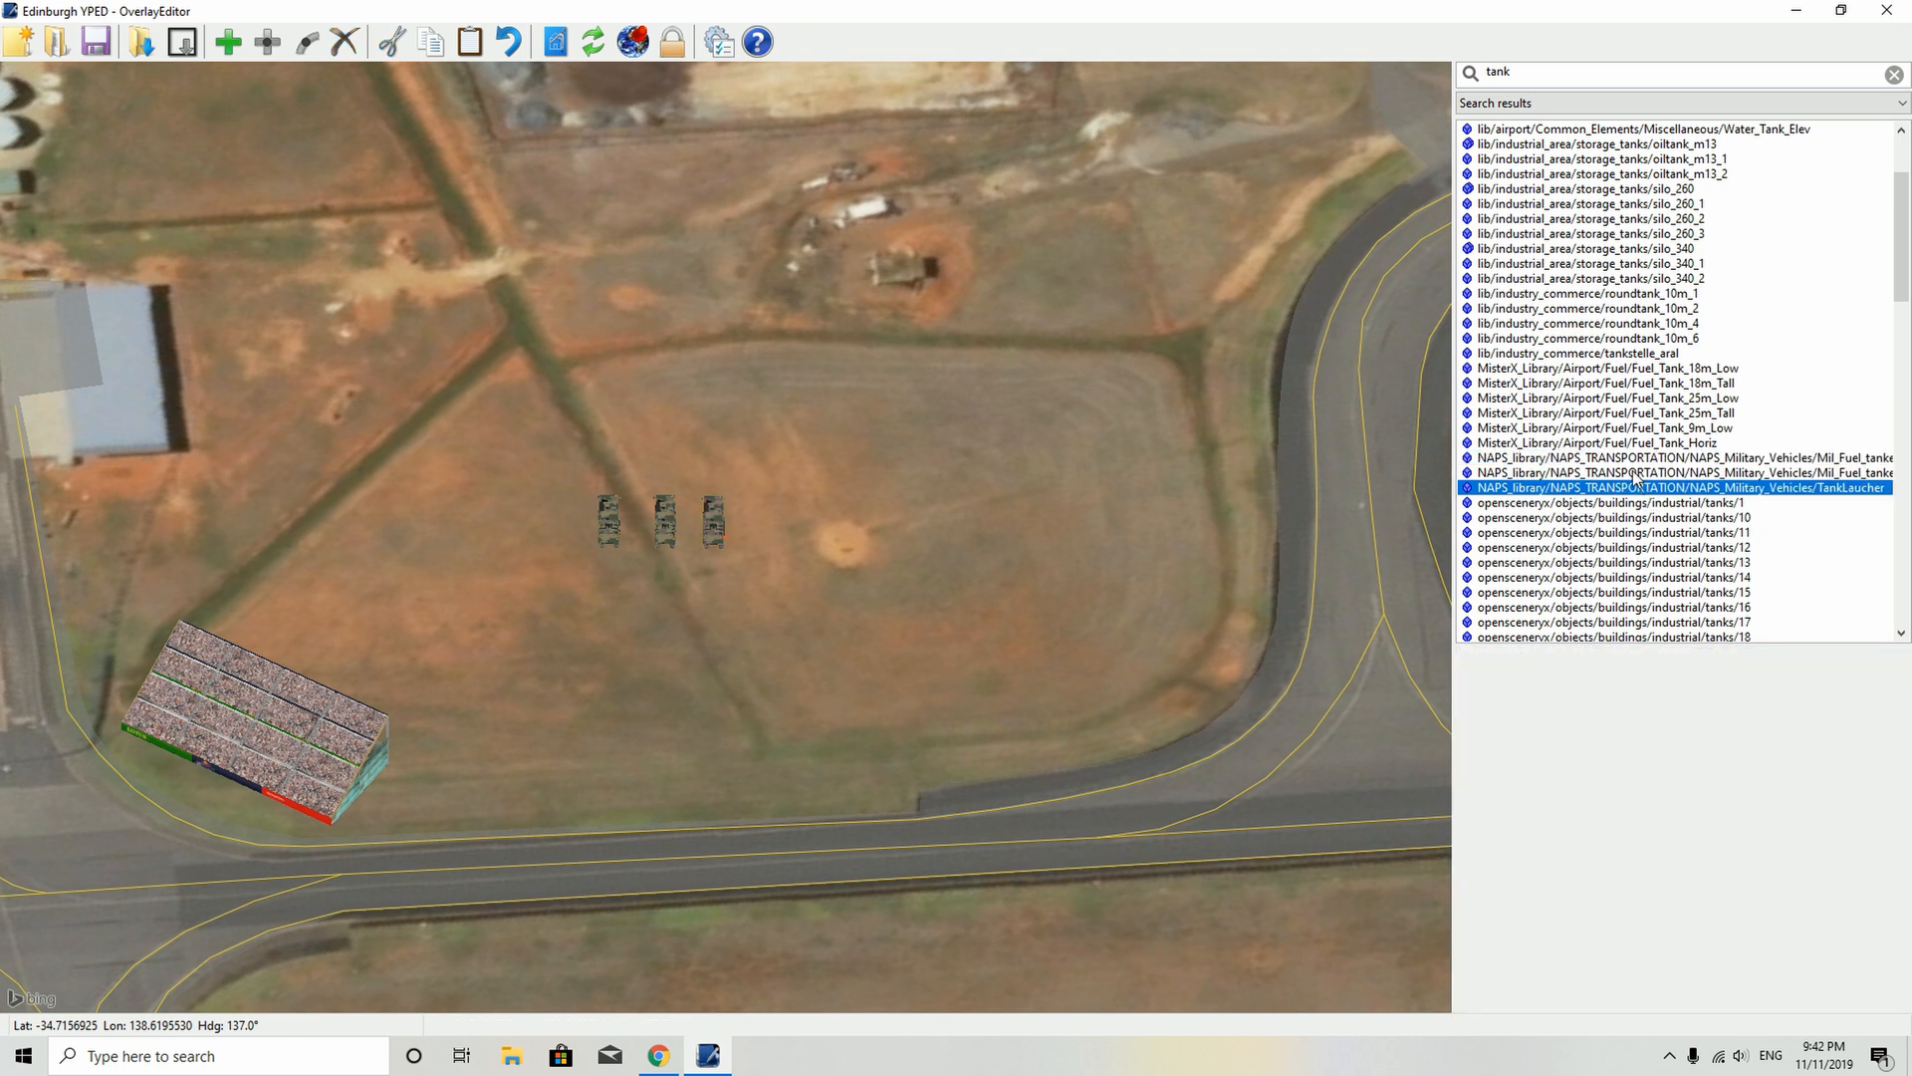
click(1634, 475)
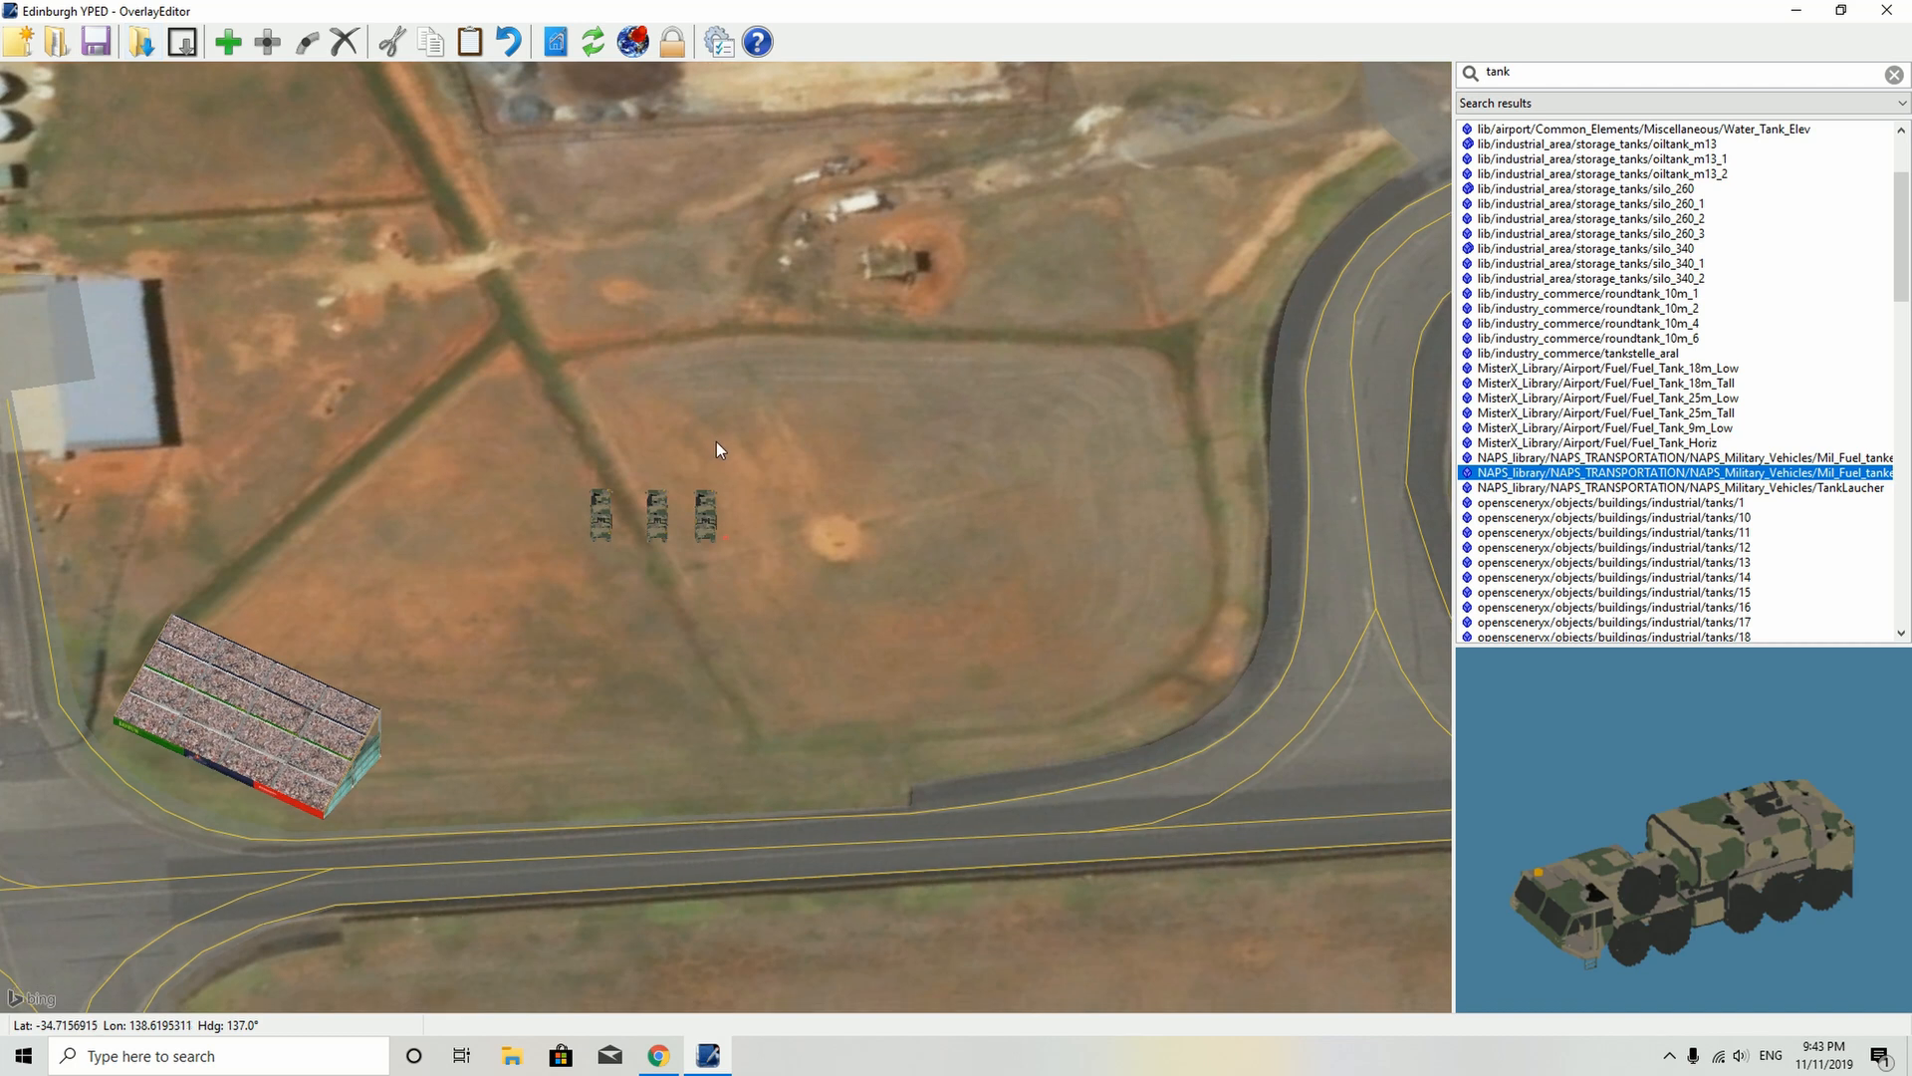
- Add the second NAPS military fuel tanker variant to the field, east of the three tankers, and rotate it to heading 224°
key(Right)
key(Right)
key(Right)
key(Right)
key(Right)
key(Right)
key(Right)
key(Right)
key(Right)
key(Right)
key(Right)
key(Right)
key(Right)
key(Right)
key(Right)
key(Right)
key(Right)
key(Right)
key(Right)
key(Right)
key(Up)
key(Up)
key(Up)
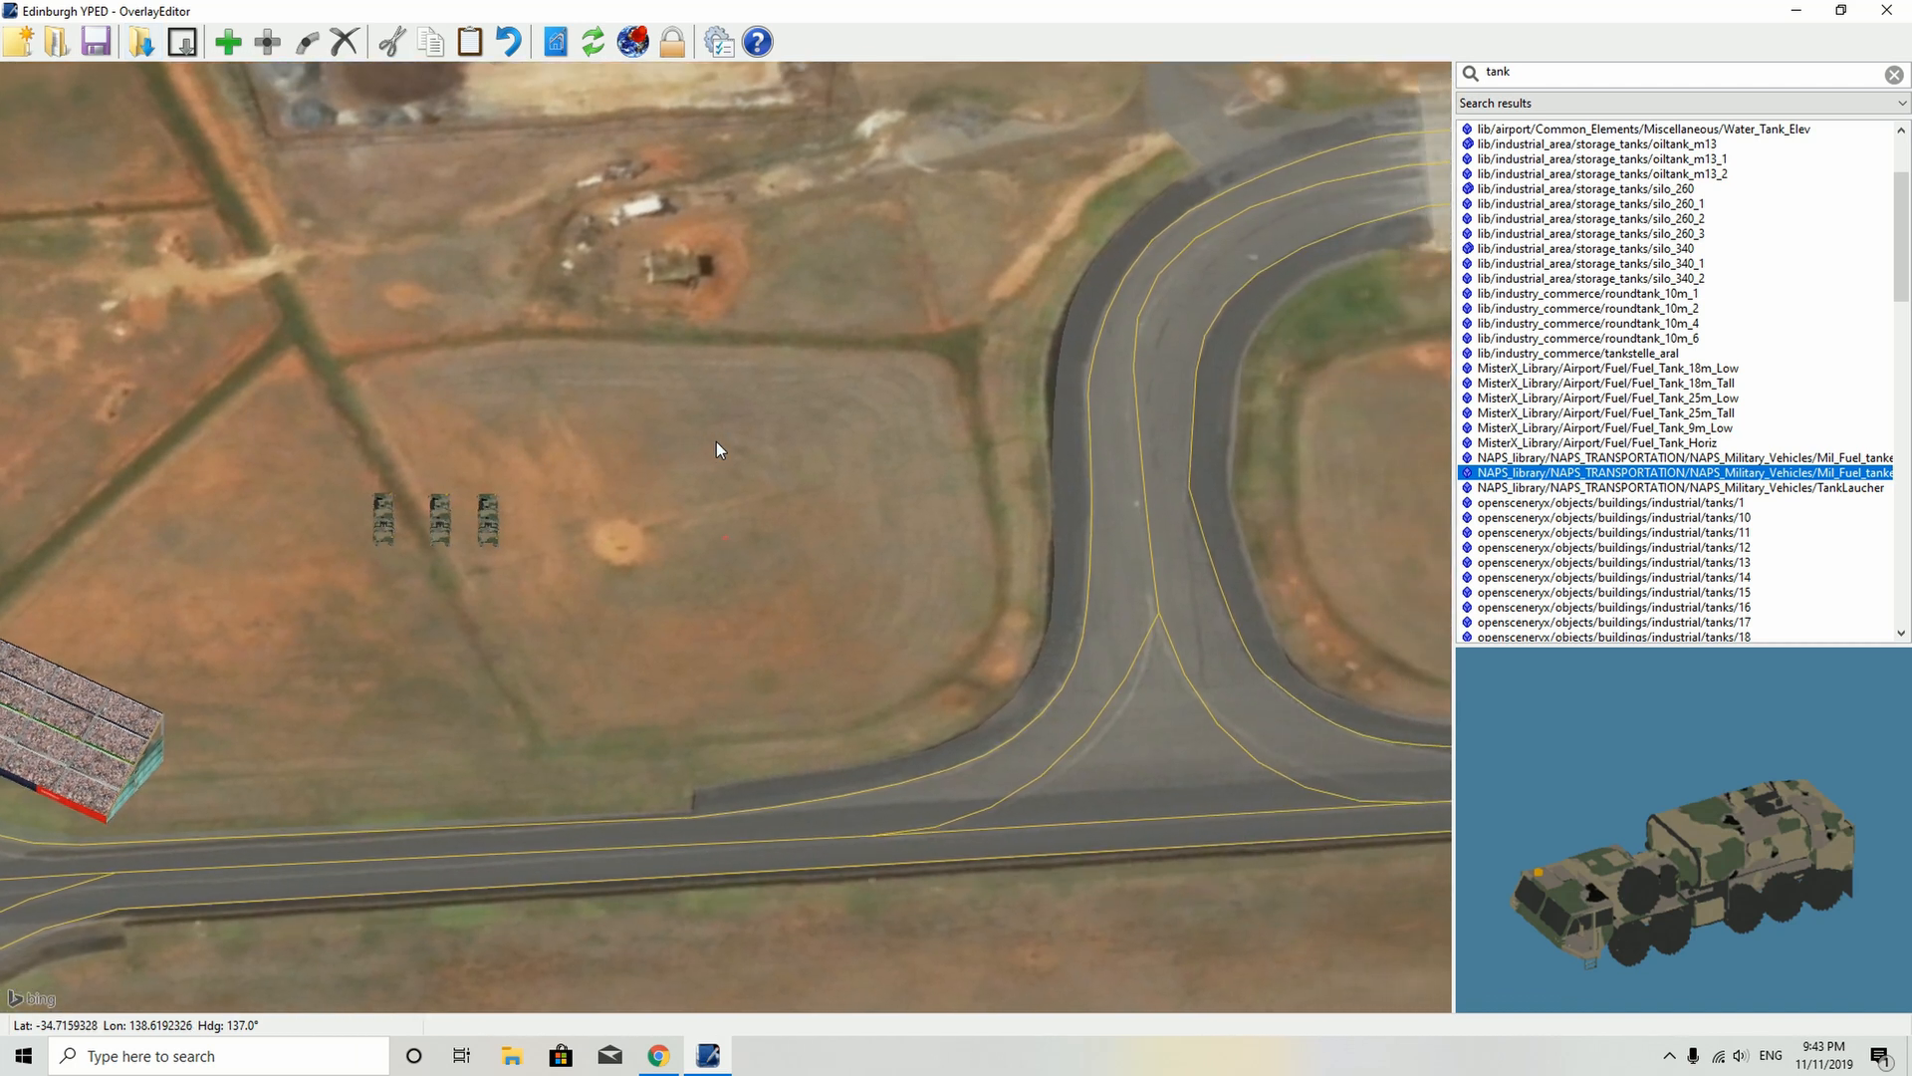
click(228, 42)
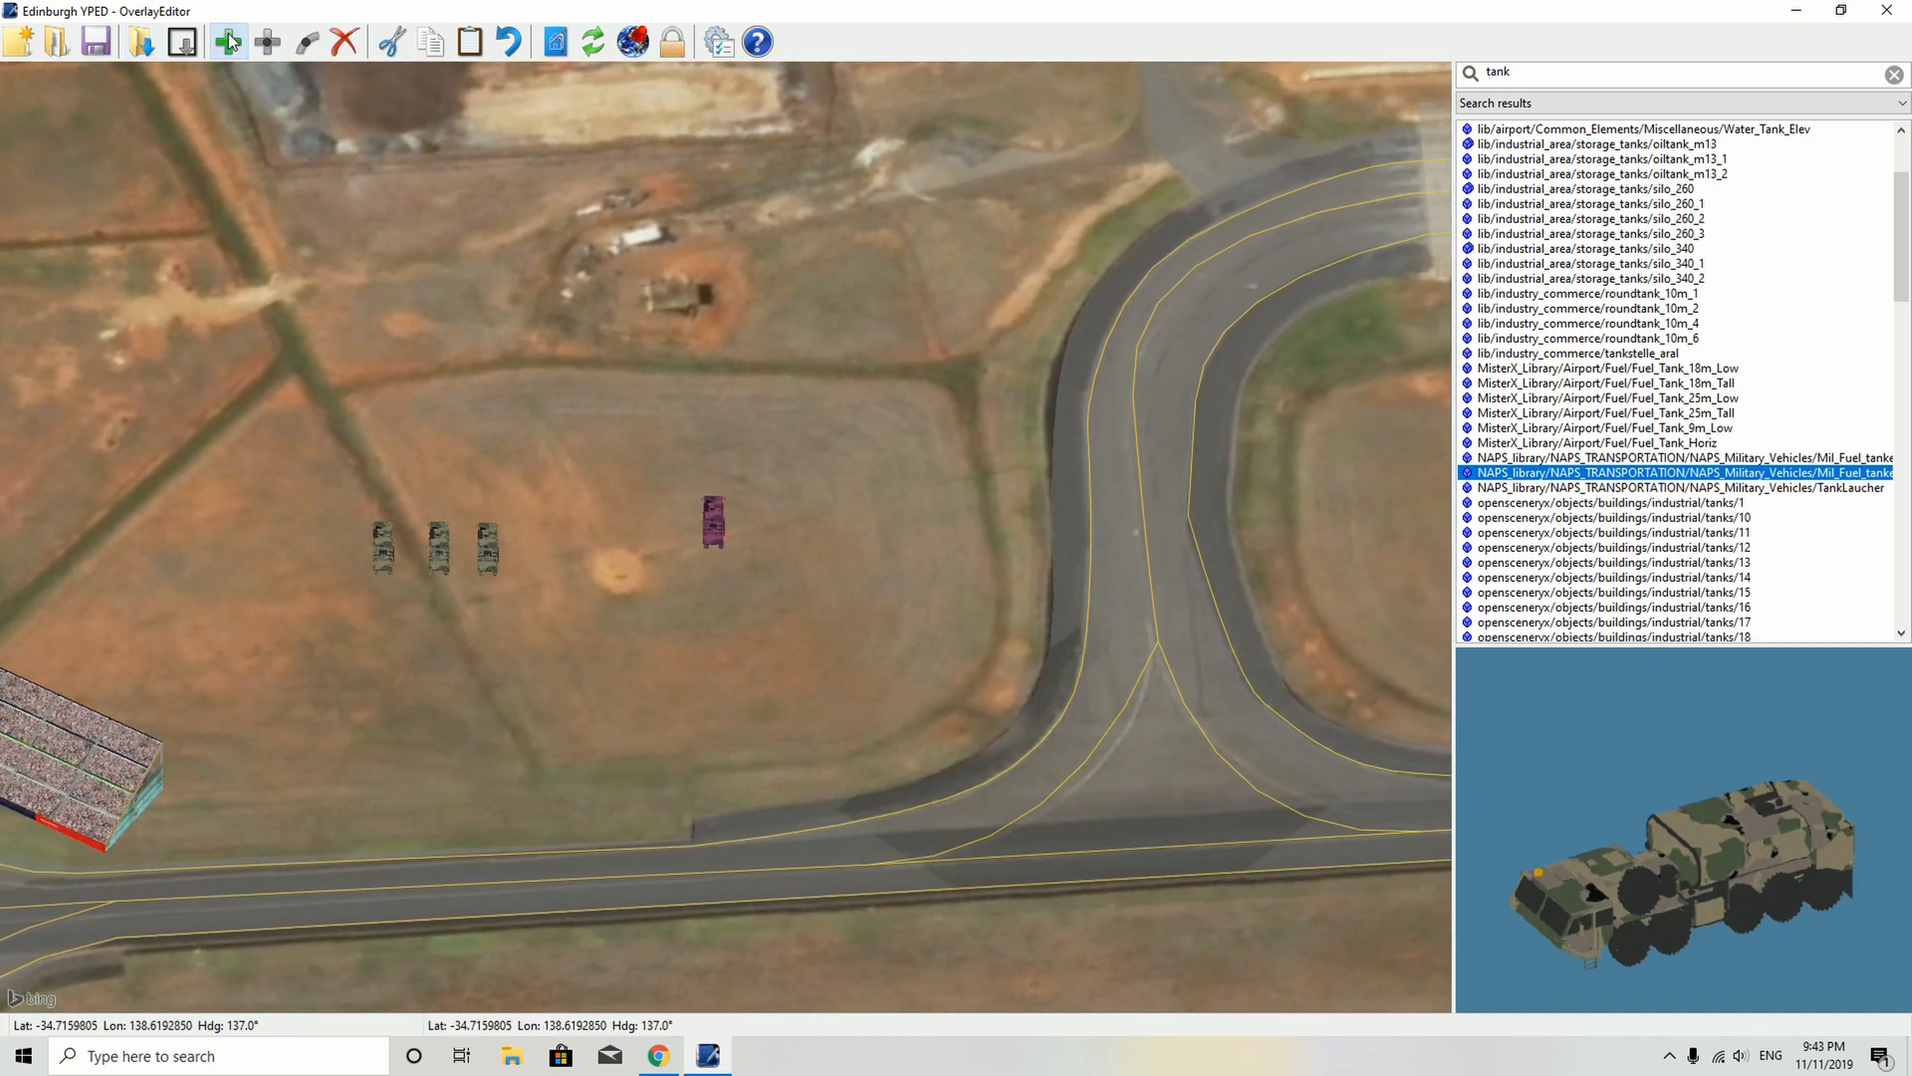
key(e)
key(e)
key(e)
key(e)
key(e)
key(e)
key(e)
key(e)
key(e)
key(e)
key(e)
key(e)
key(e)
key(e)
key(e)
key(e)
key(e)
key(e)
key(e)
key(e)
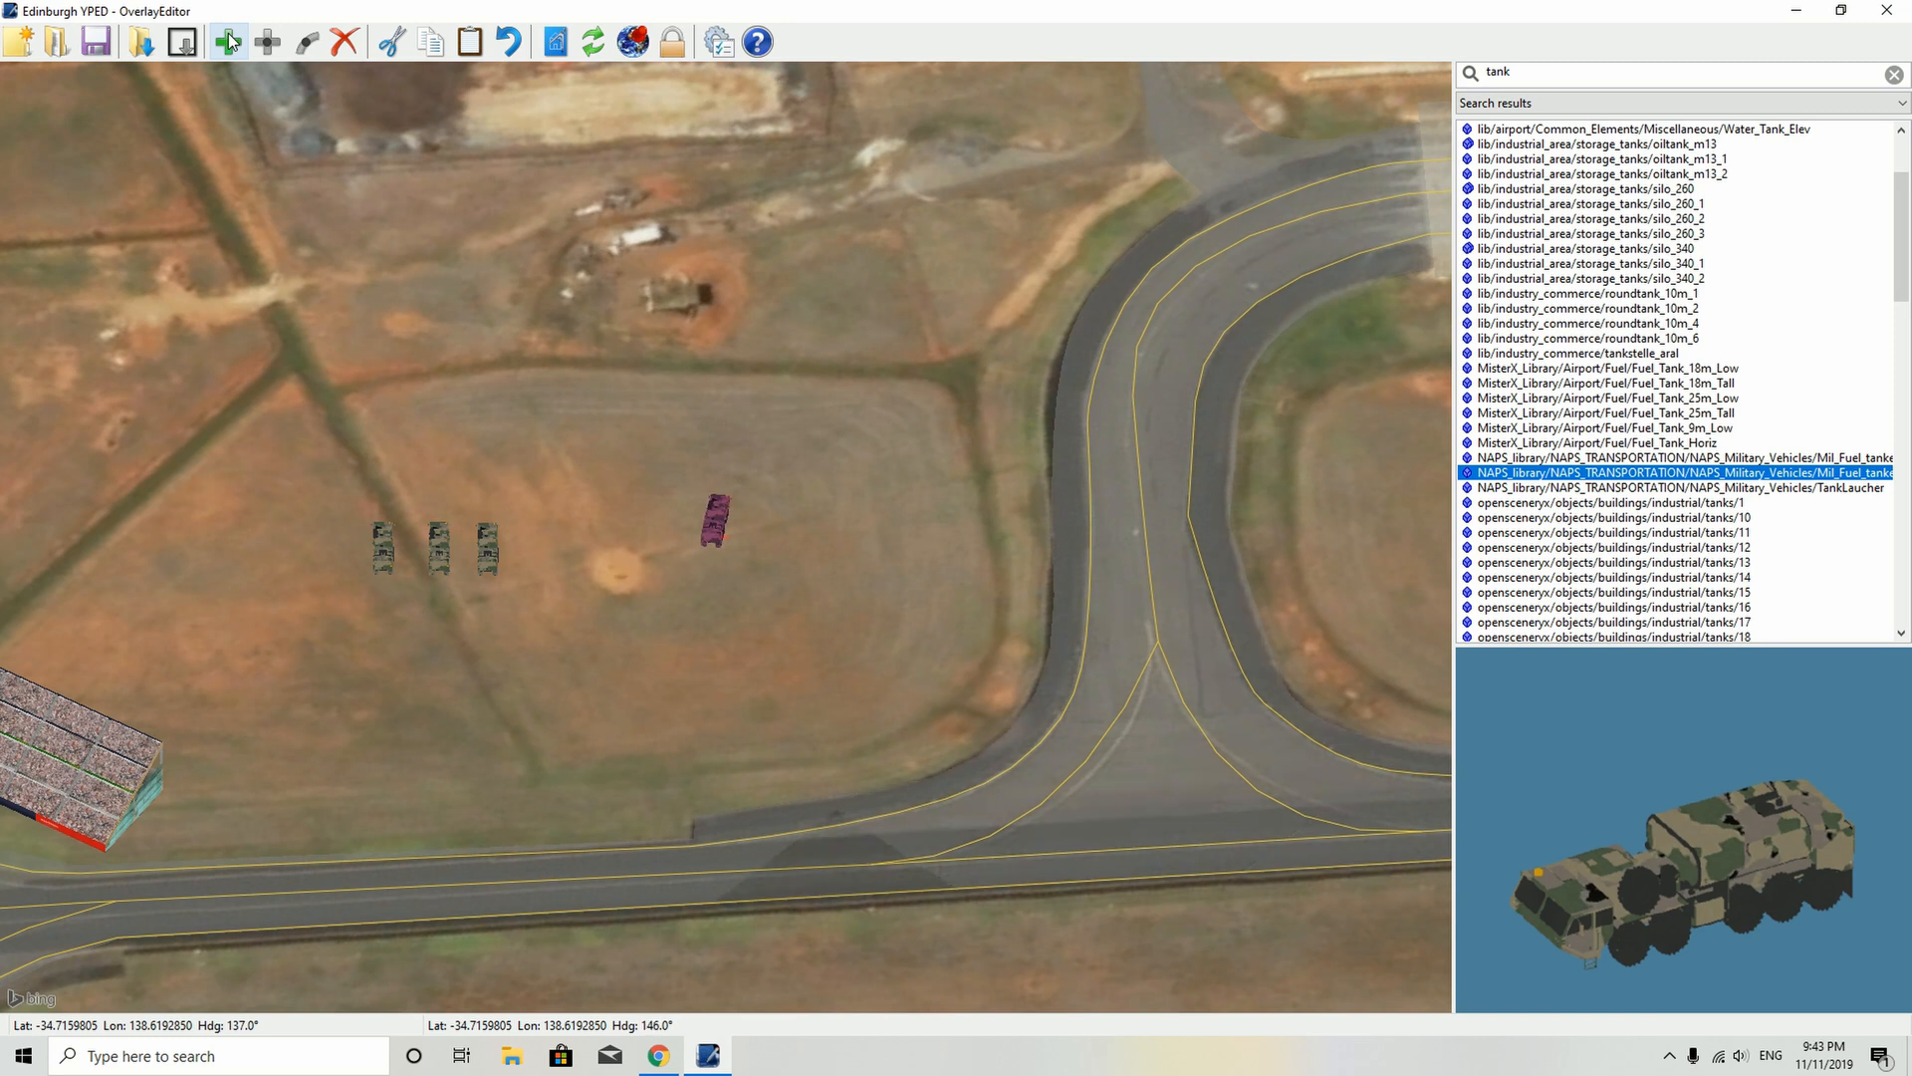
key(e)
key(e)
key(e)
key(e)
key(e)
key(e)
key(e)
key(e)
key(e)
key(e)
key(e)
key(e)
key(e)
key(e)
key(e)
key(e)
key(e)
key(e)
key(e)
key(e)
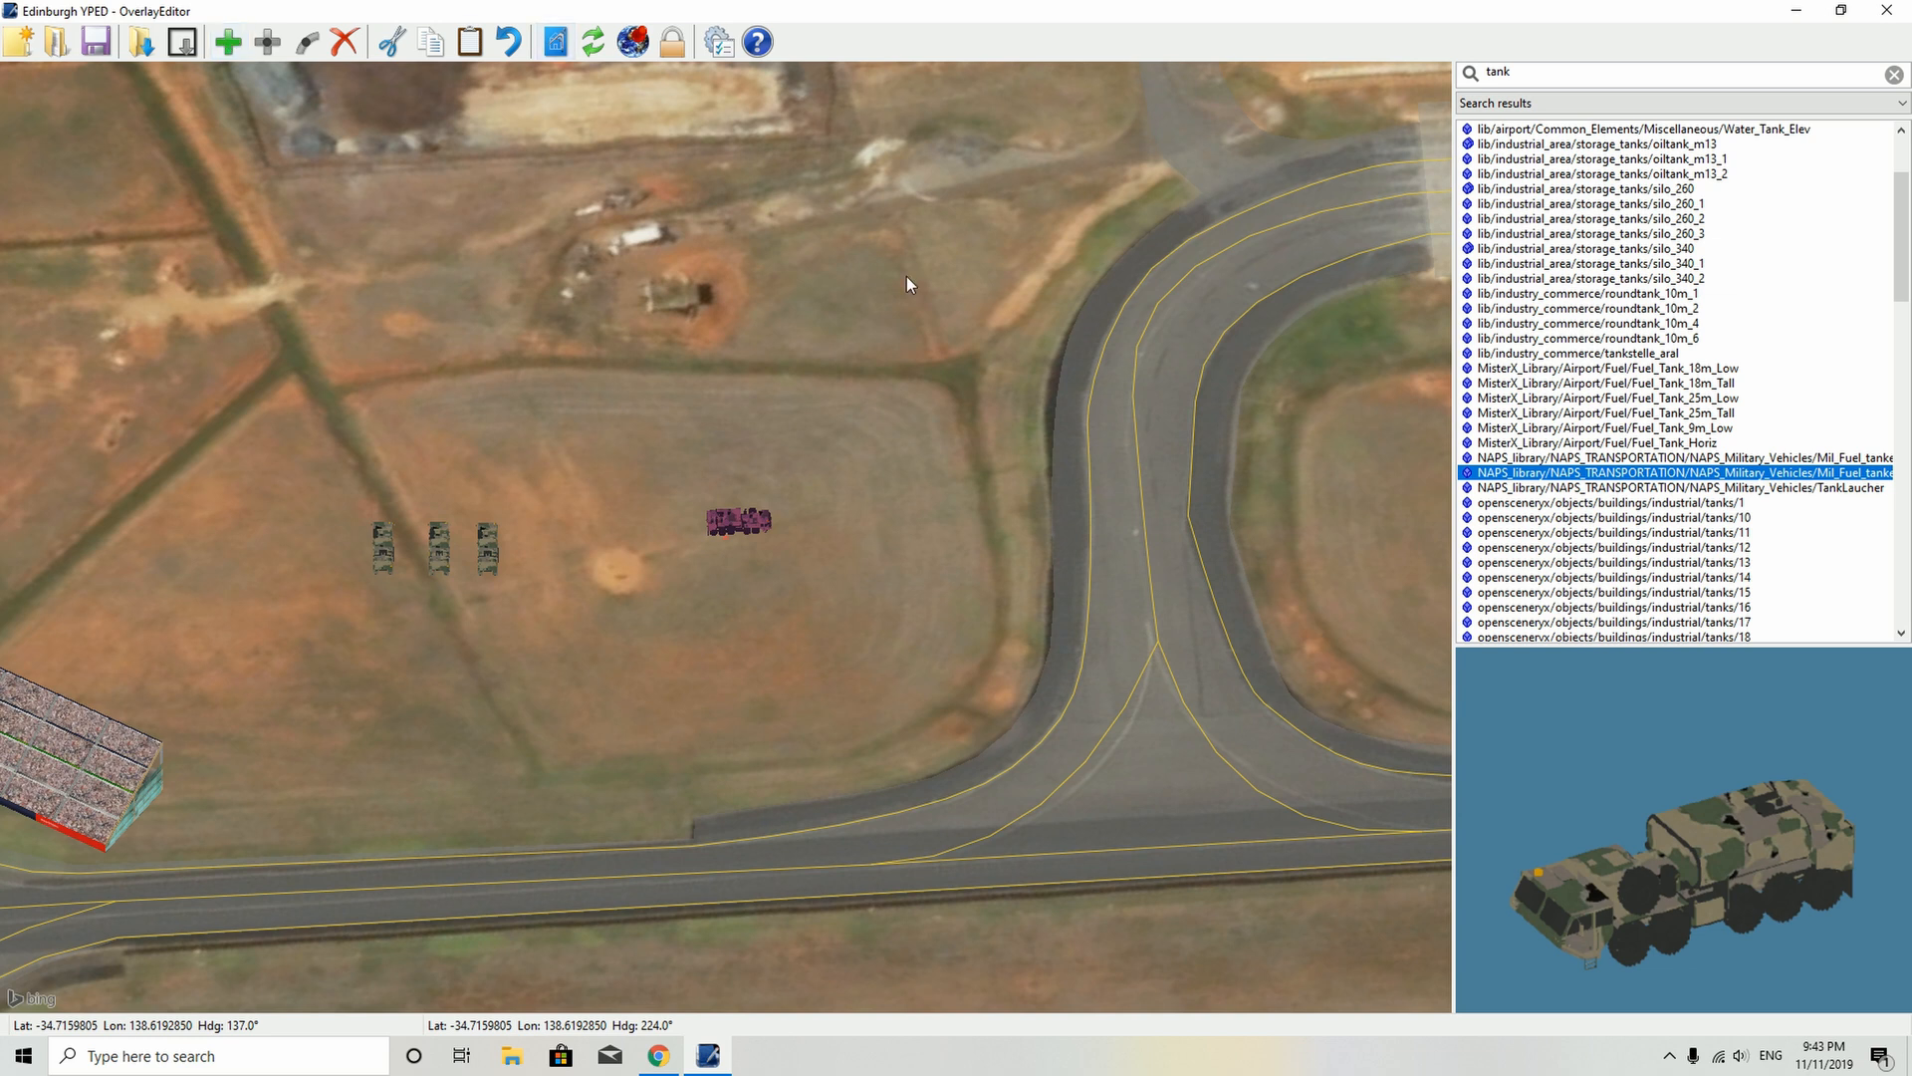
- Search the object library for "tent" and preview the AVFUEL, blue, military, USAF, Tente2 and TentLSG tents
key(ctrl+a)
key(BackSpace)
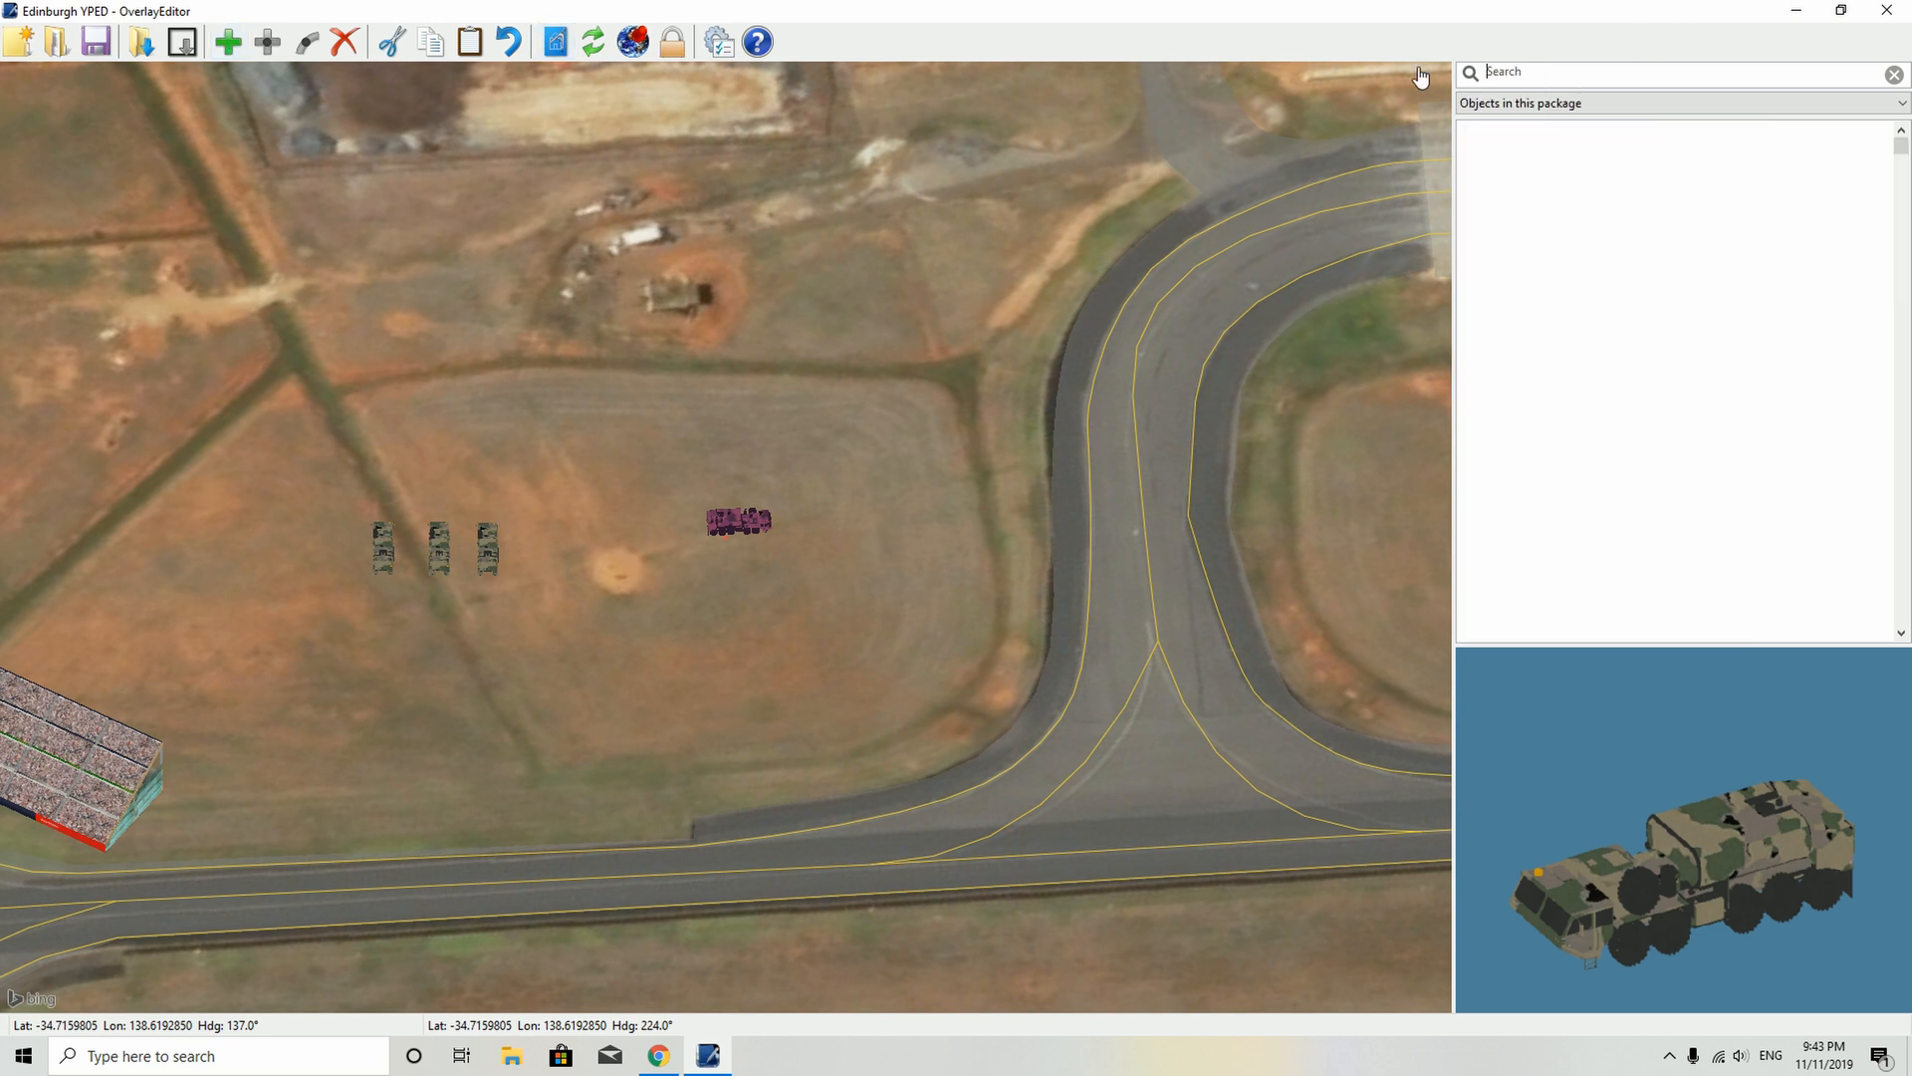
text(tent)
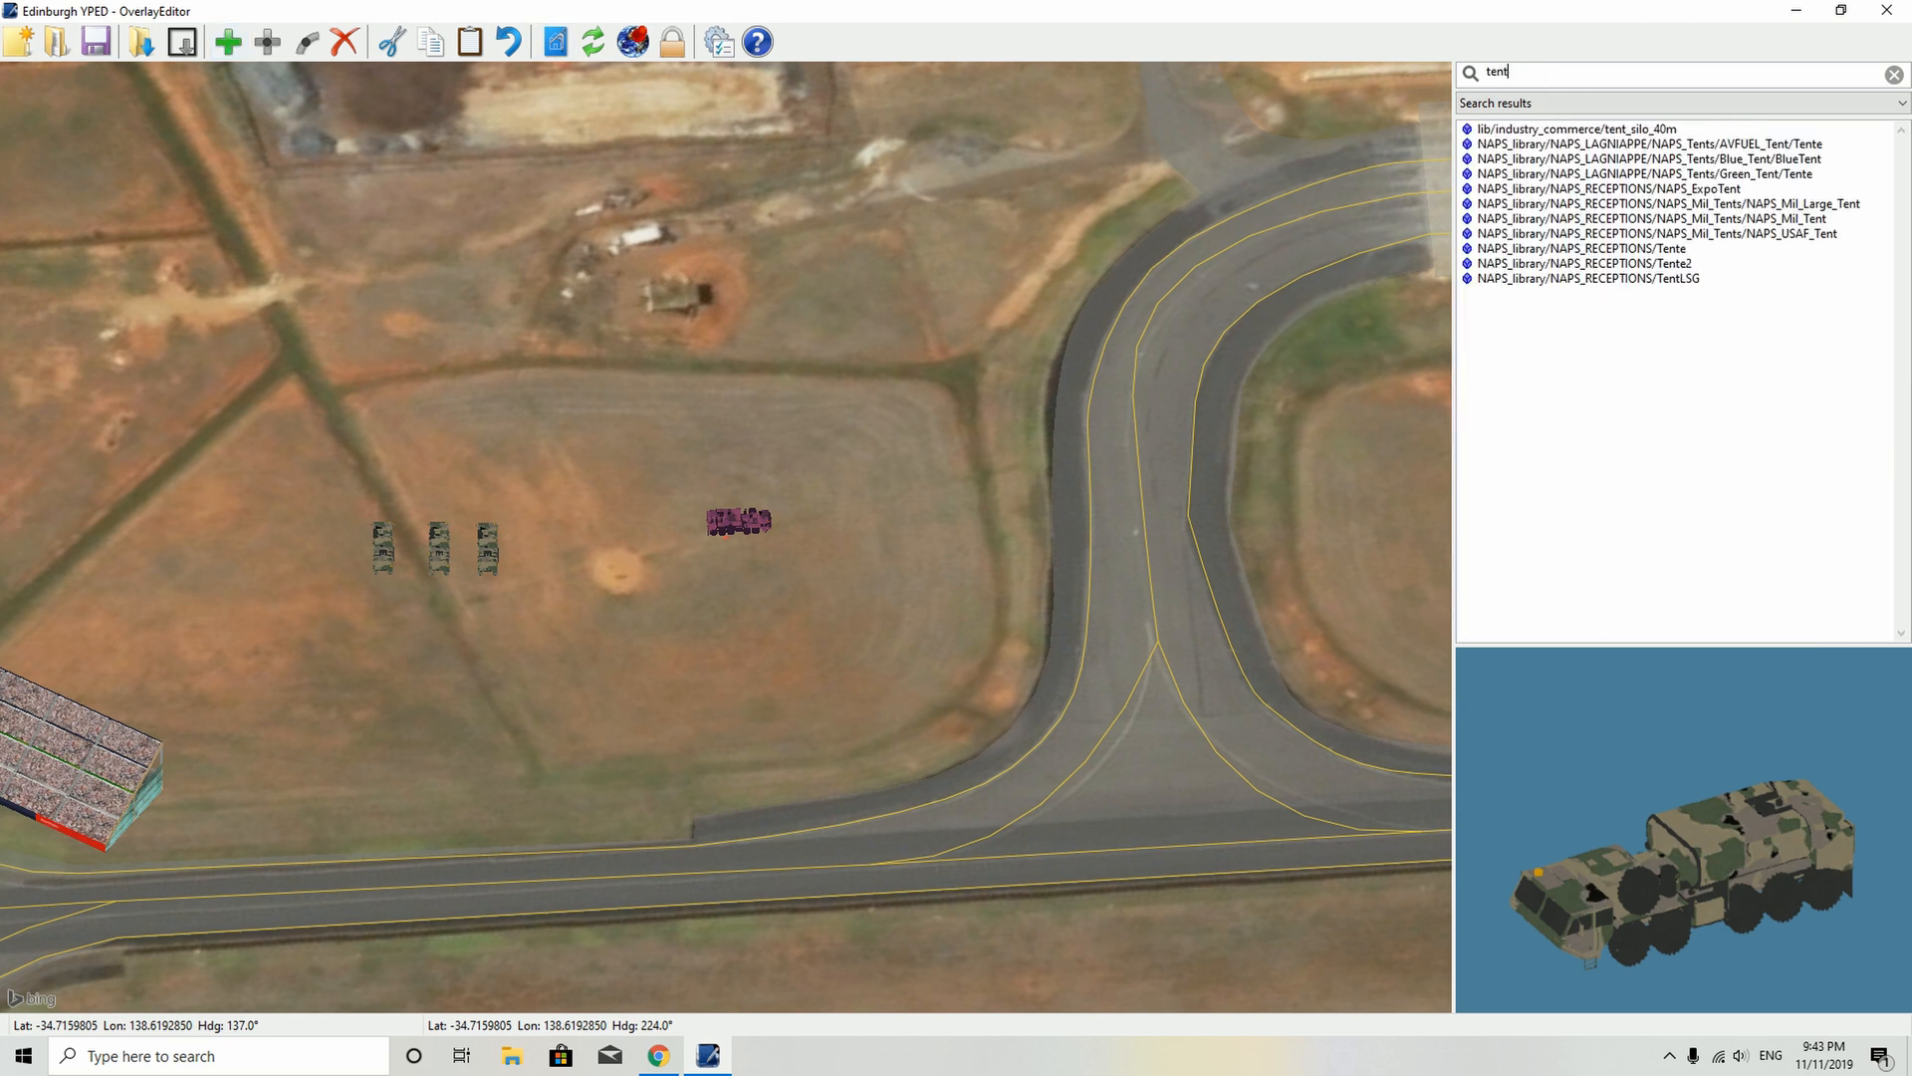
click(1534, 146)
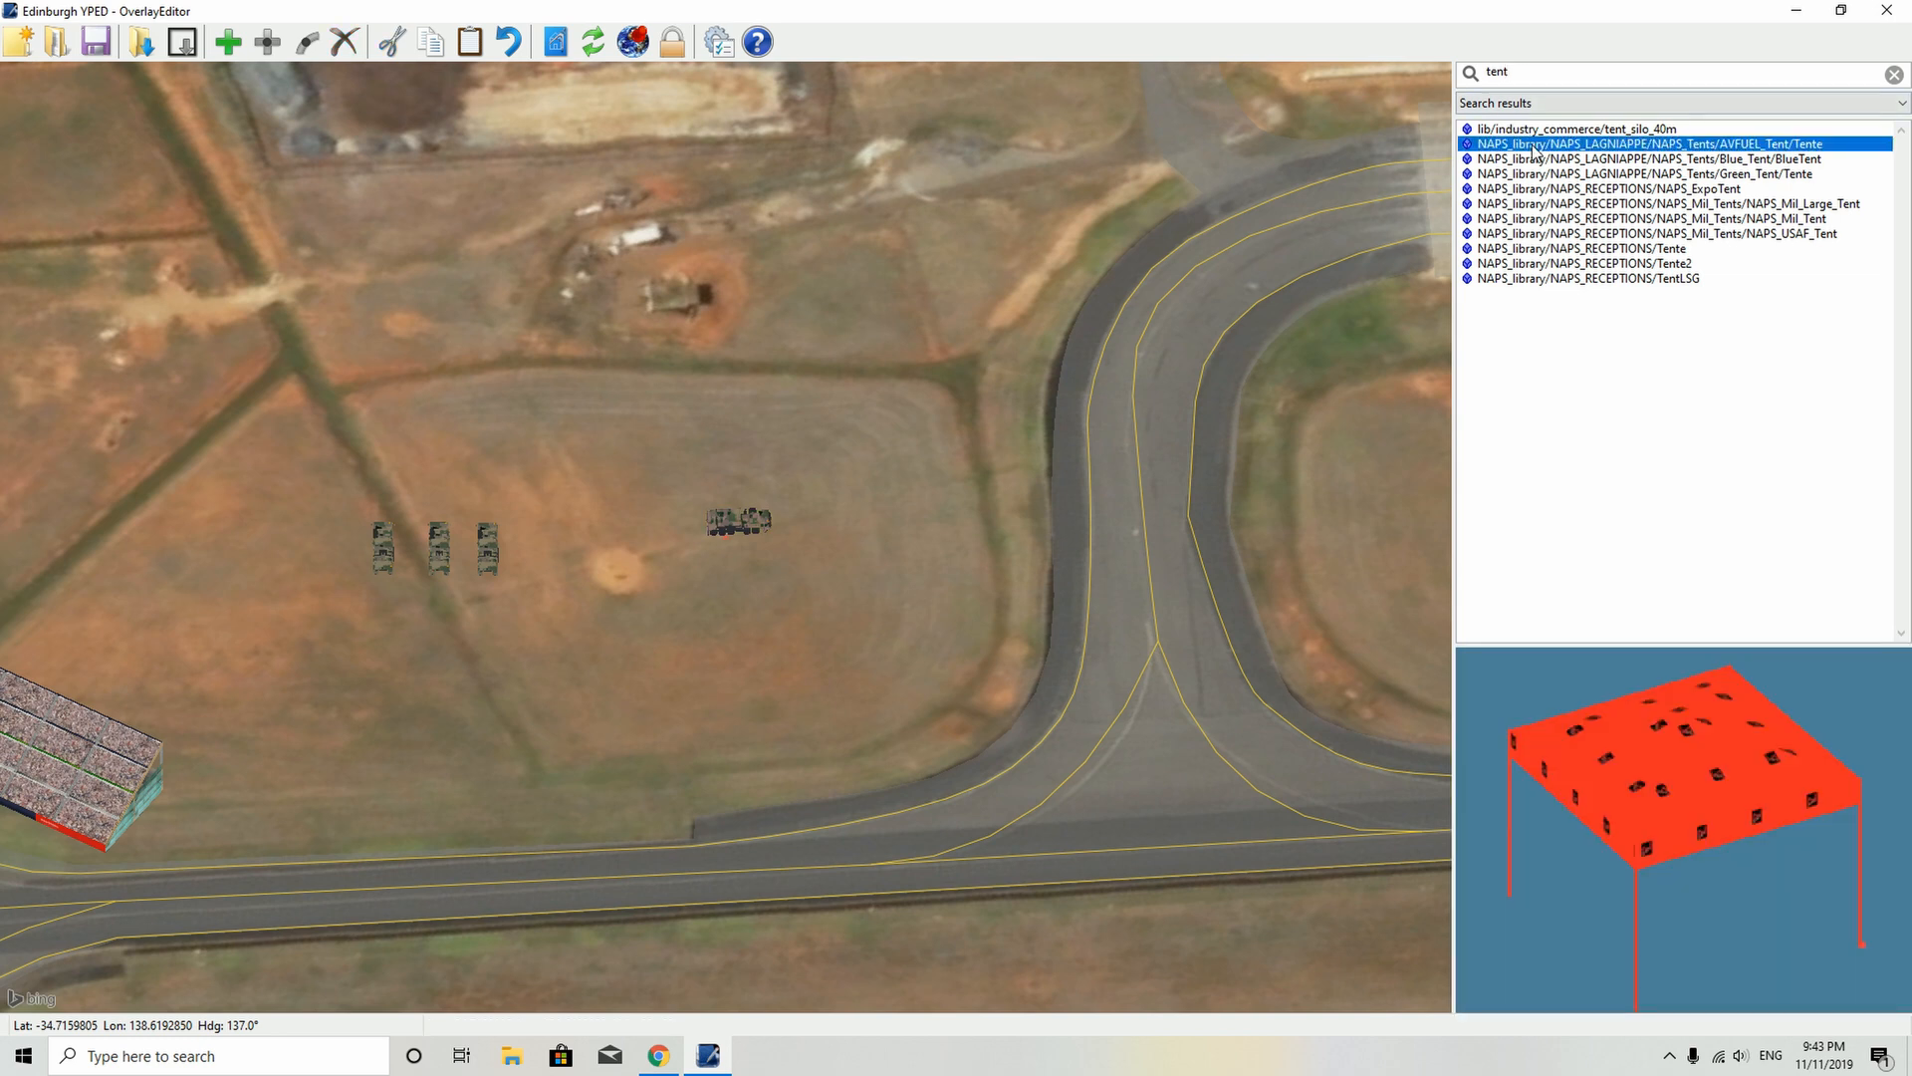
click(1540, 161)
click(1567, 205)
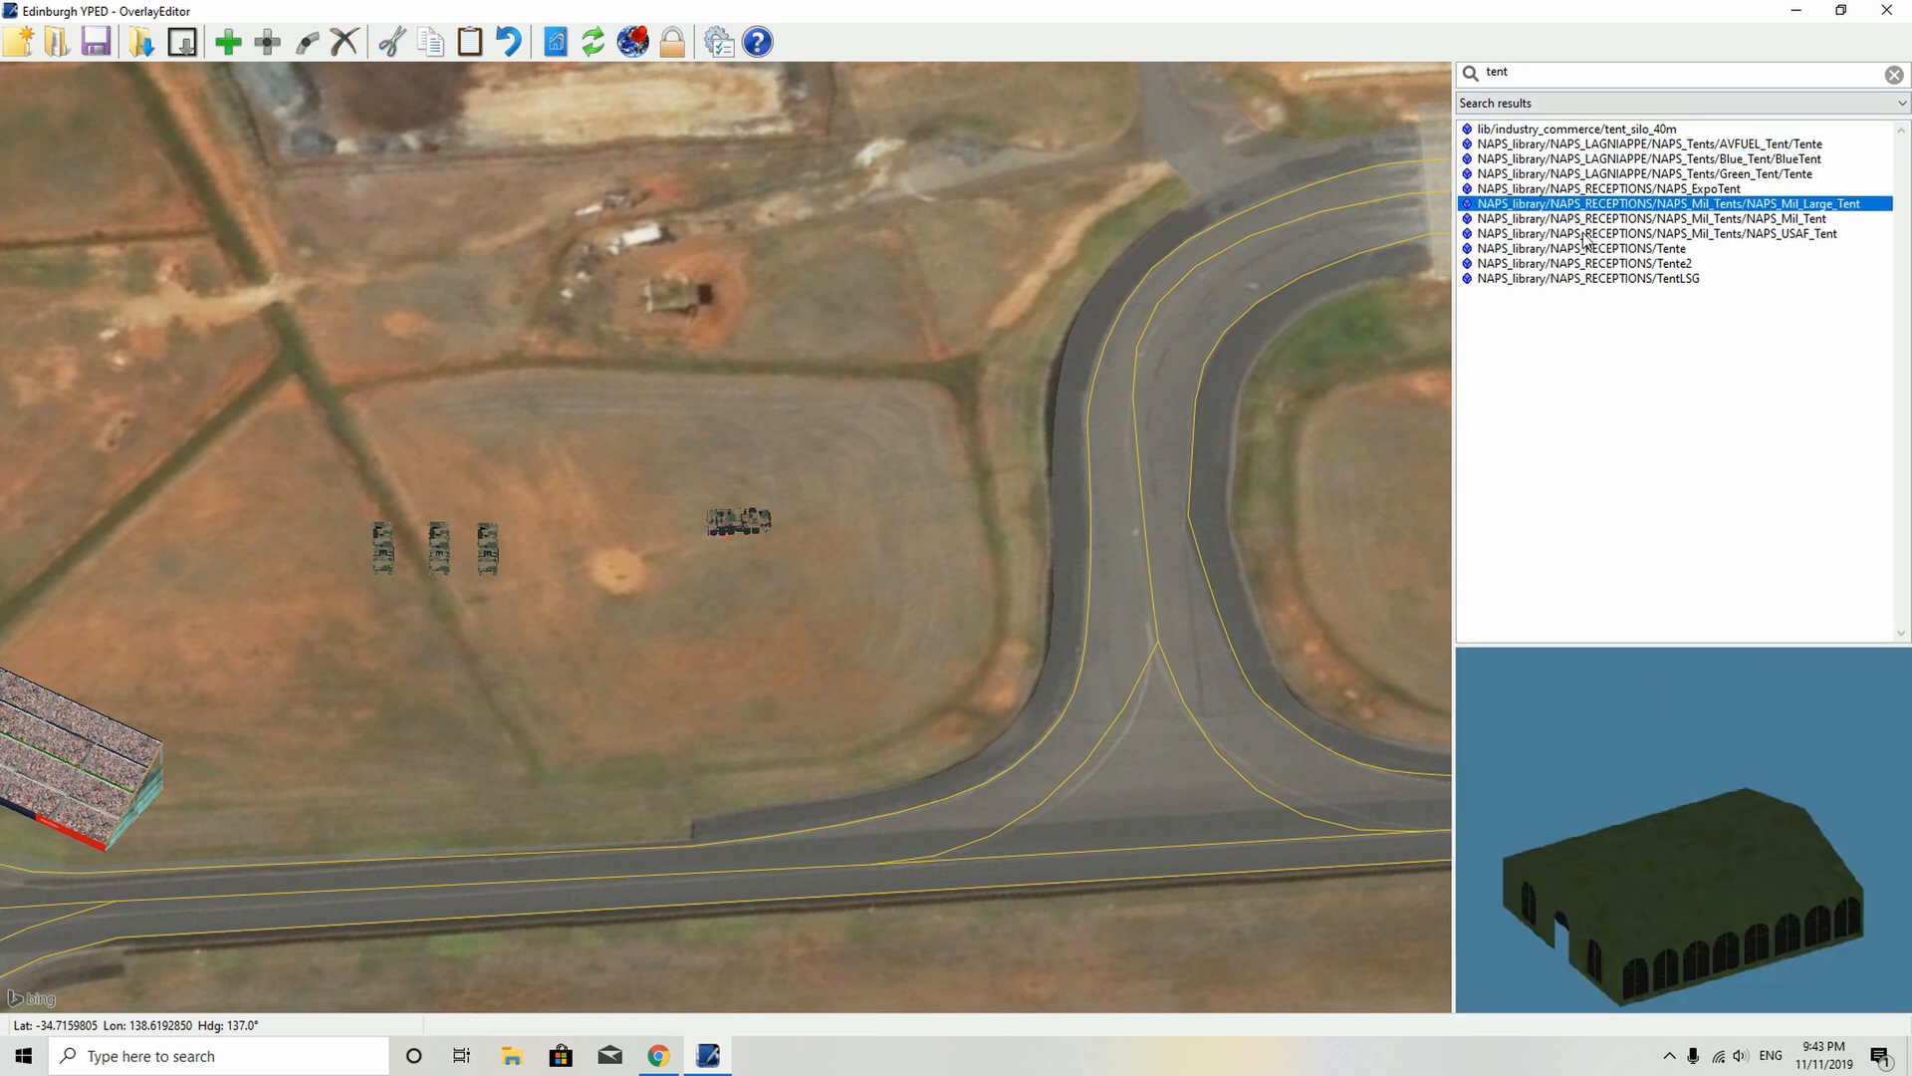
click(1583, 220)
click(1589, 234)
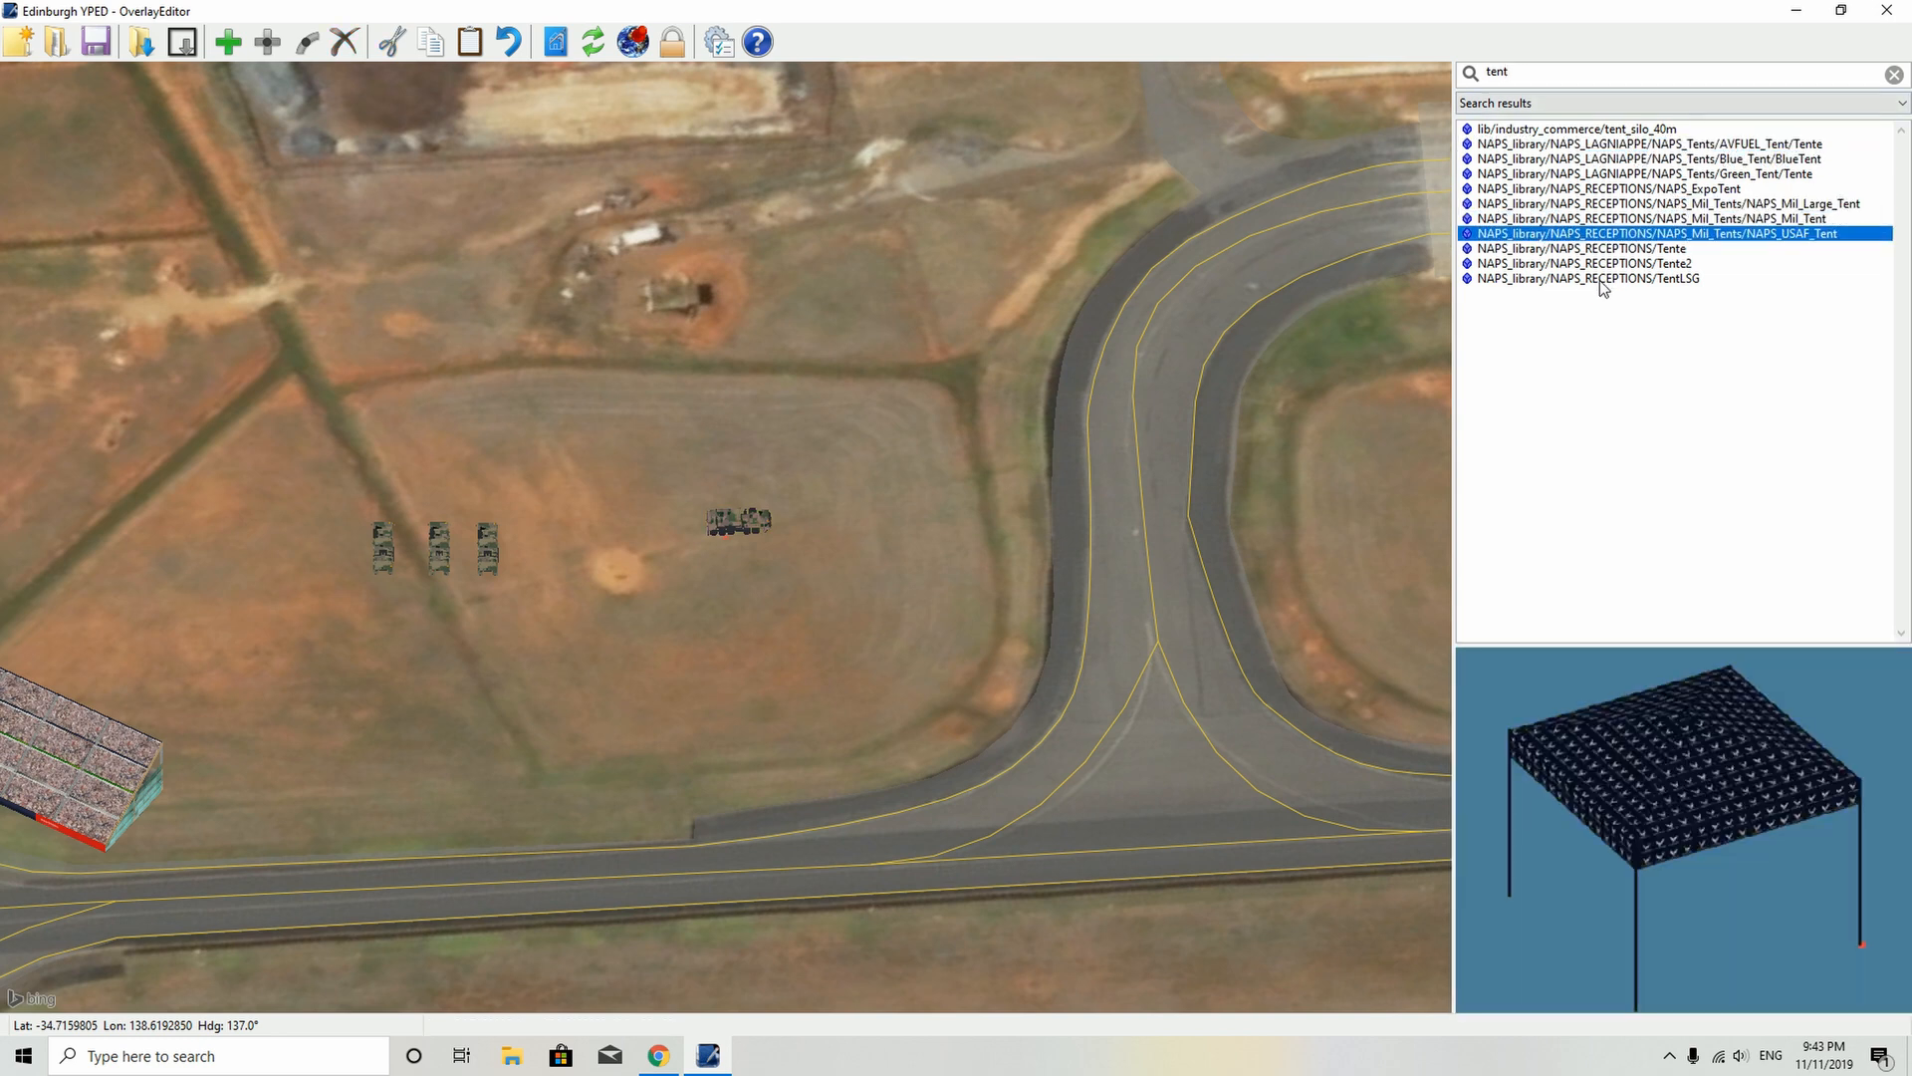
click(1612, 280)
click(1603, 264)
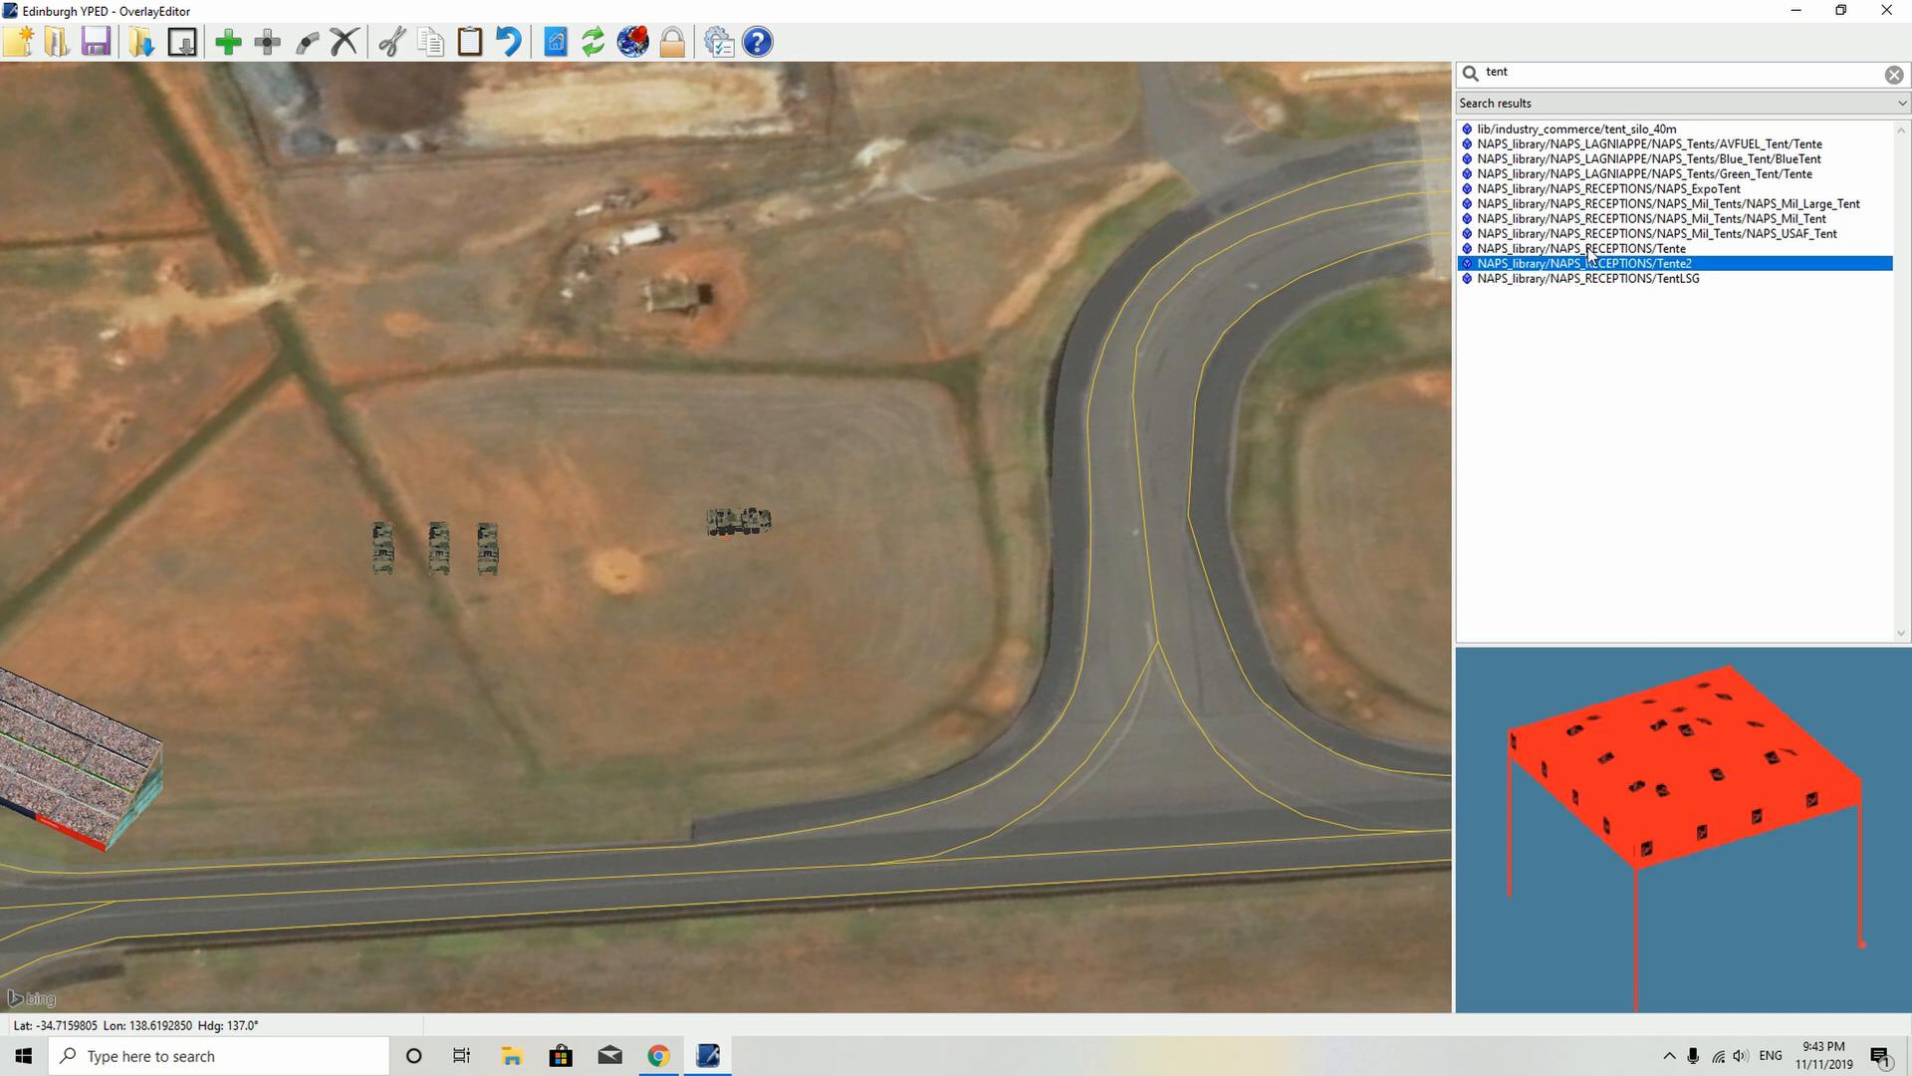
click(1585, 238)
click(1578, 218)
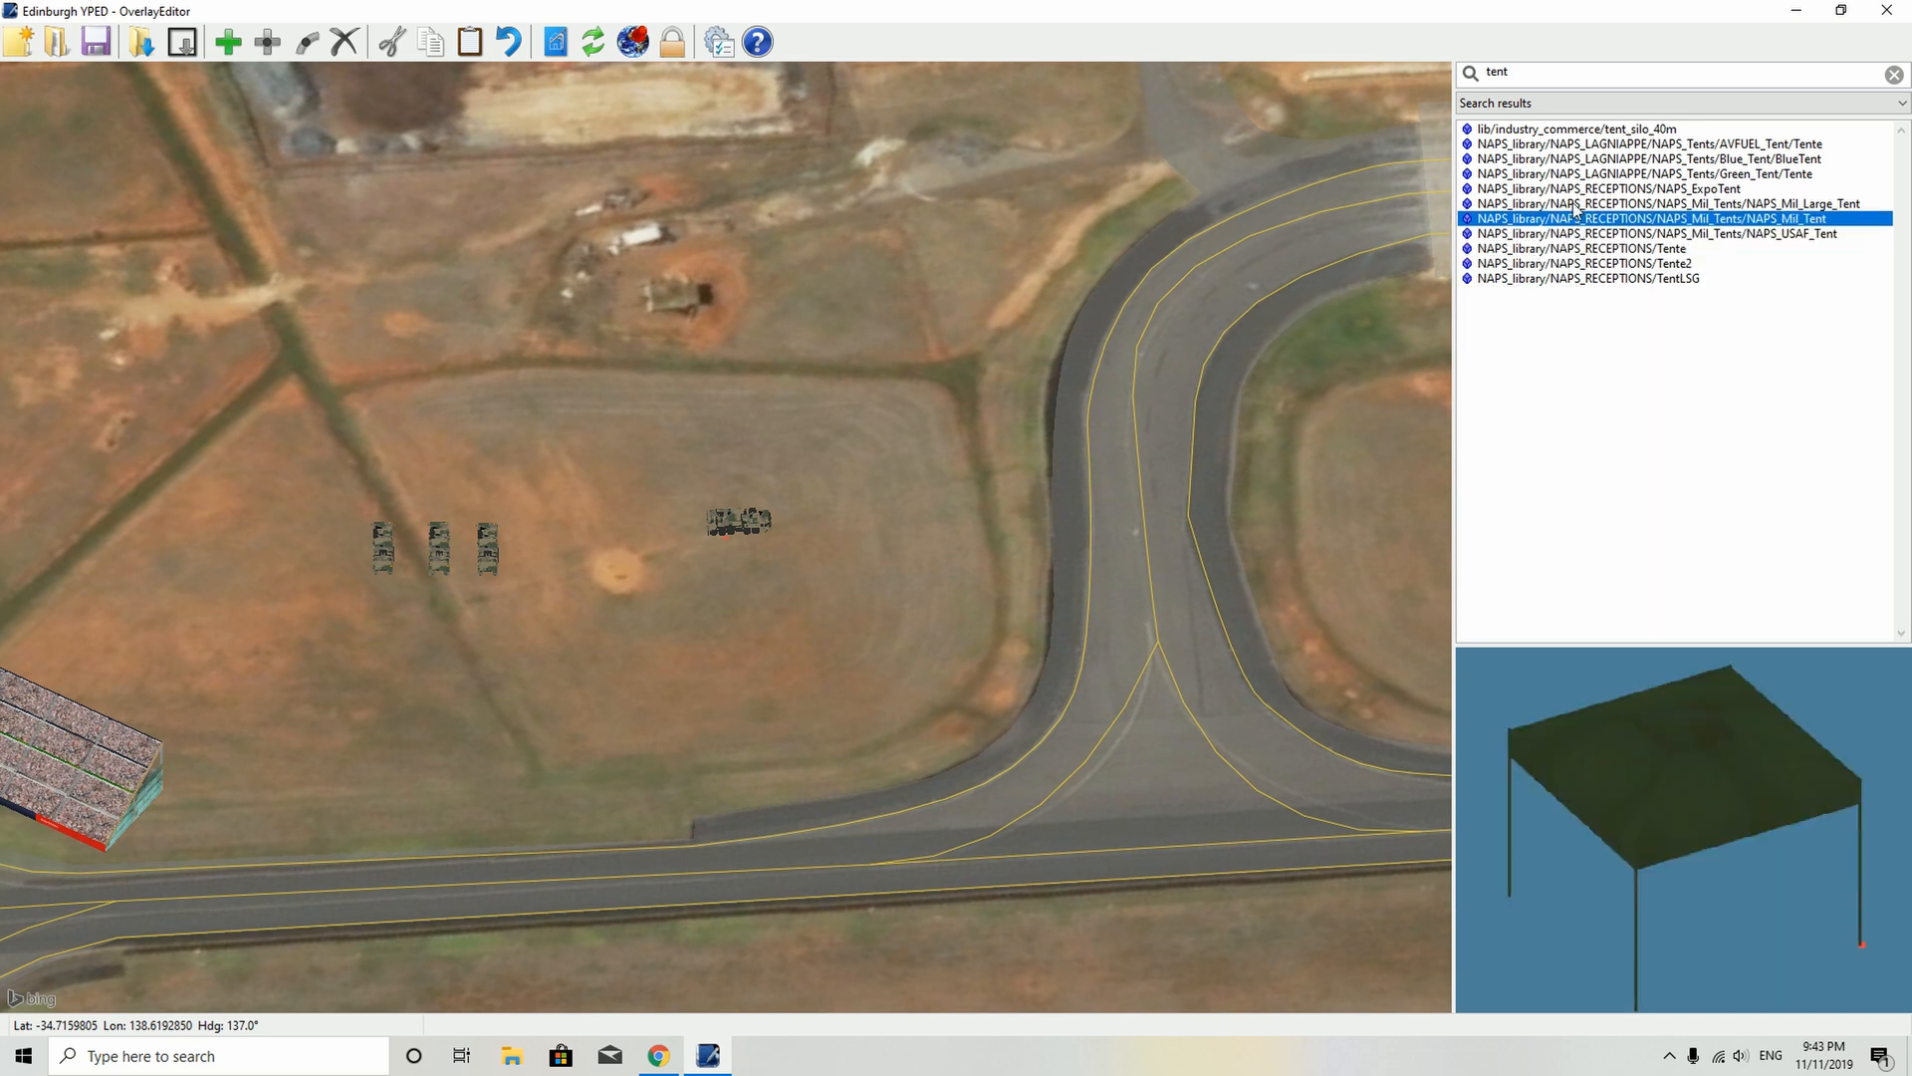
click(1574, 204)
- Choose the NAPS_ExpoTent object, add it to the field and move it south of the single fuel tanker
click(1567, 189)
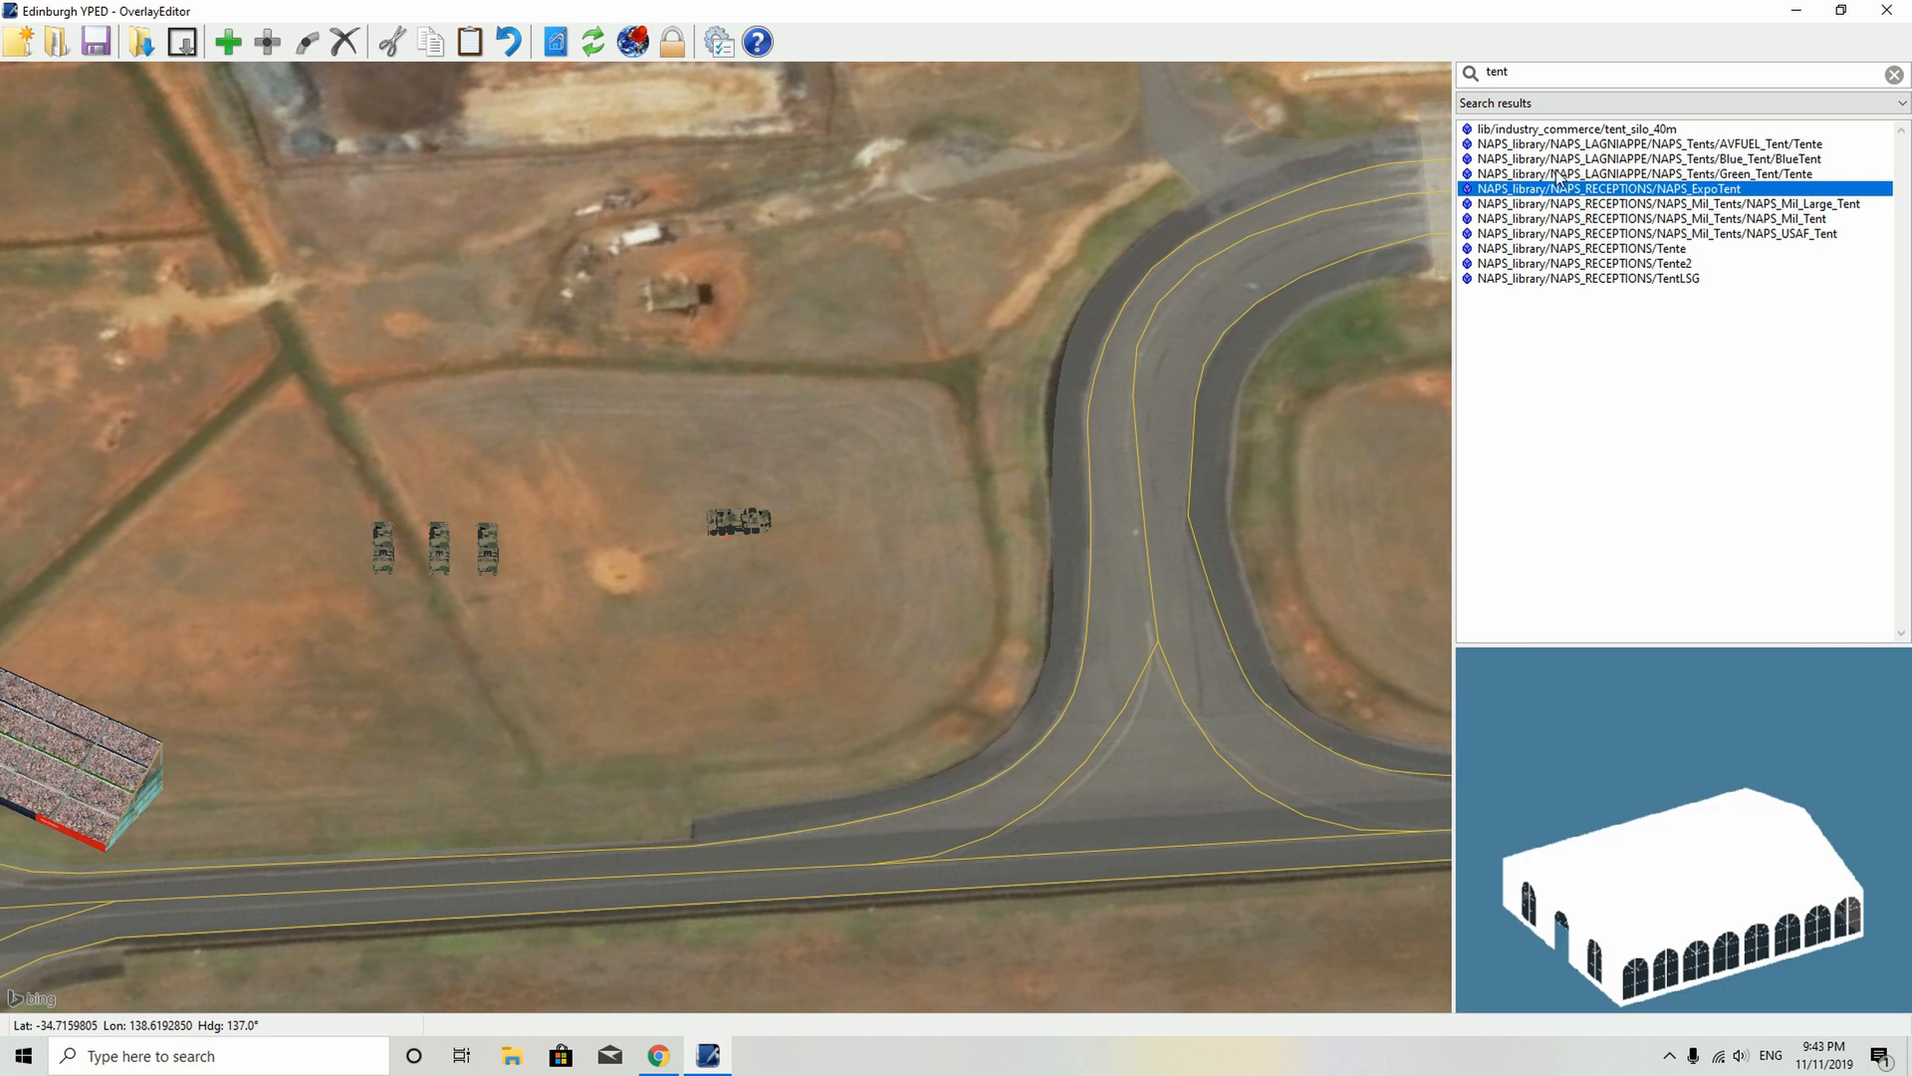
click(225, 42)
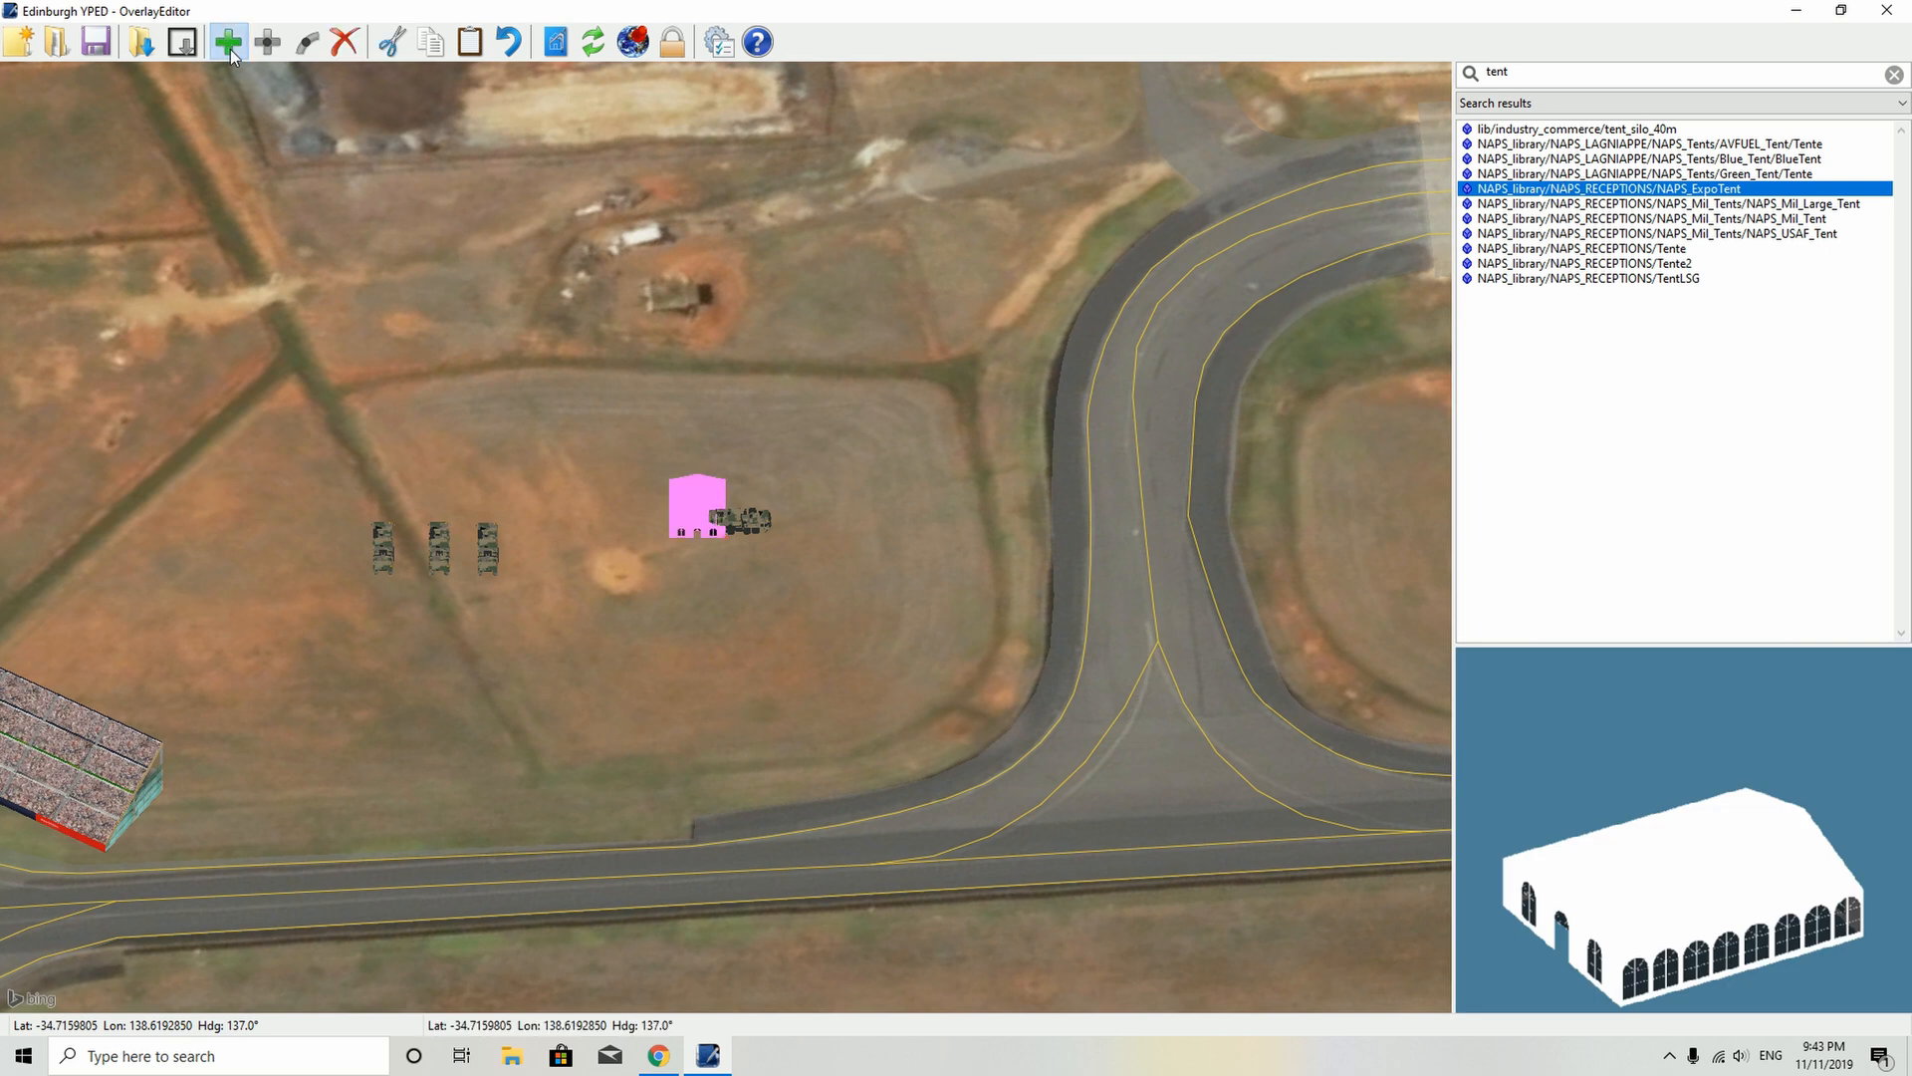
drag(677, 500, 792, 643)
- Rotate the white expo tent to heading 46° and position it southeast of the single fuel tanker
key(d)
key(d)
key(d)
key(d)
key(d)
key(d)
key(d)
key(d)
key(d)
key(d)
key(d)
key(d)
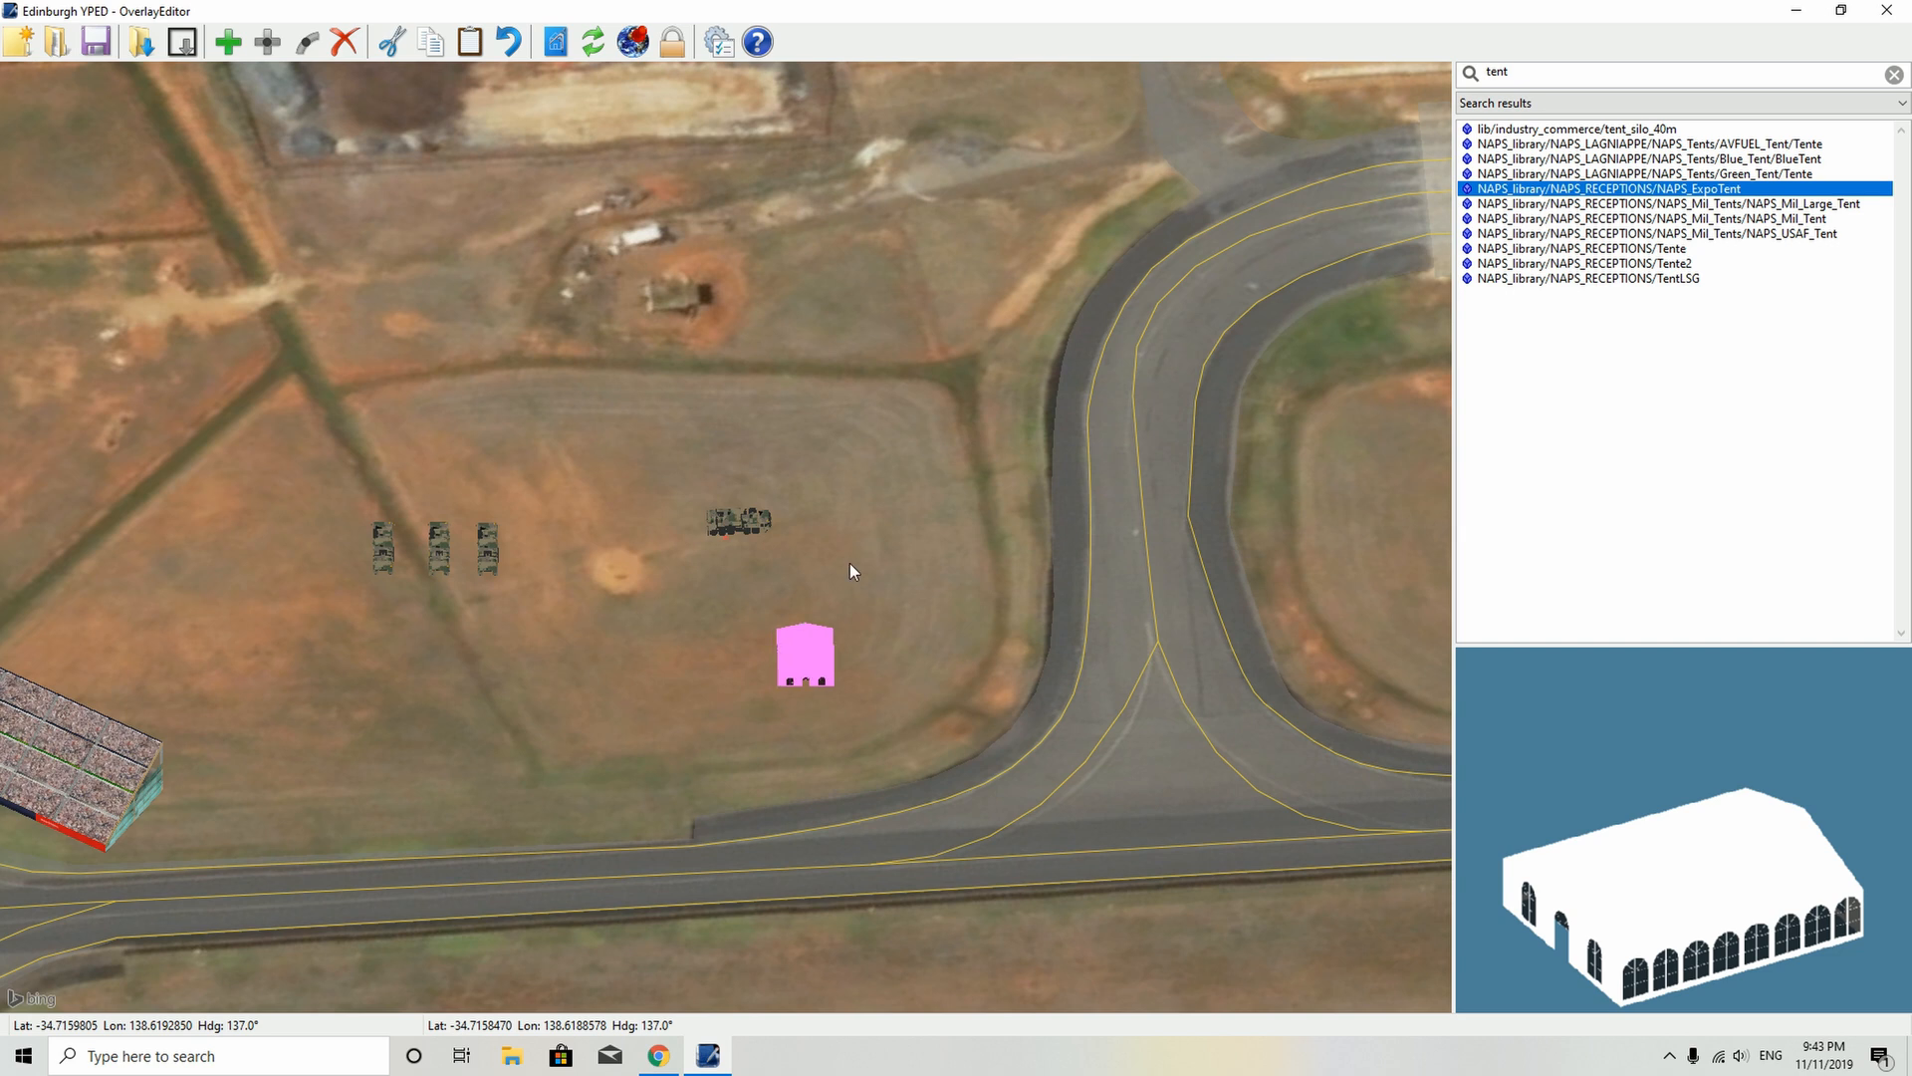
key(q)
key(q)
key(q)
key(q)
key(q)
key(q)
key(q)
key(q)
key(q)
key(q)
key(w)
key(w)
key(w)
key(w)
key(w)
key(w)
key(w)
key(w)
key(q)
key(q)
key(q)
key(q)
key(q)
key(q)
key(q)
key(q)
key(q)
key(q)
key(q)
key(q)
key(q)
key(q)
key(q)
key(q)
key(q)
key(q)
key(w)
key(w)
key(w)
key(w)
key(w)
key(w)
key(w)
key(w)
key(w)
key(w)
key(w)
key(w)
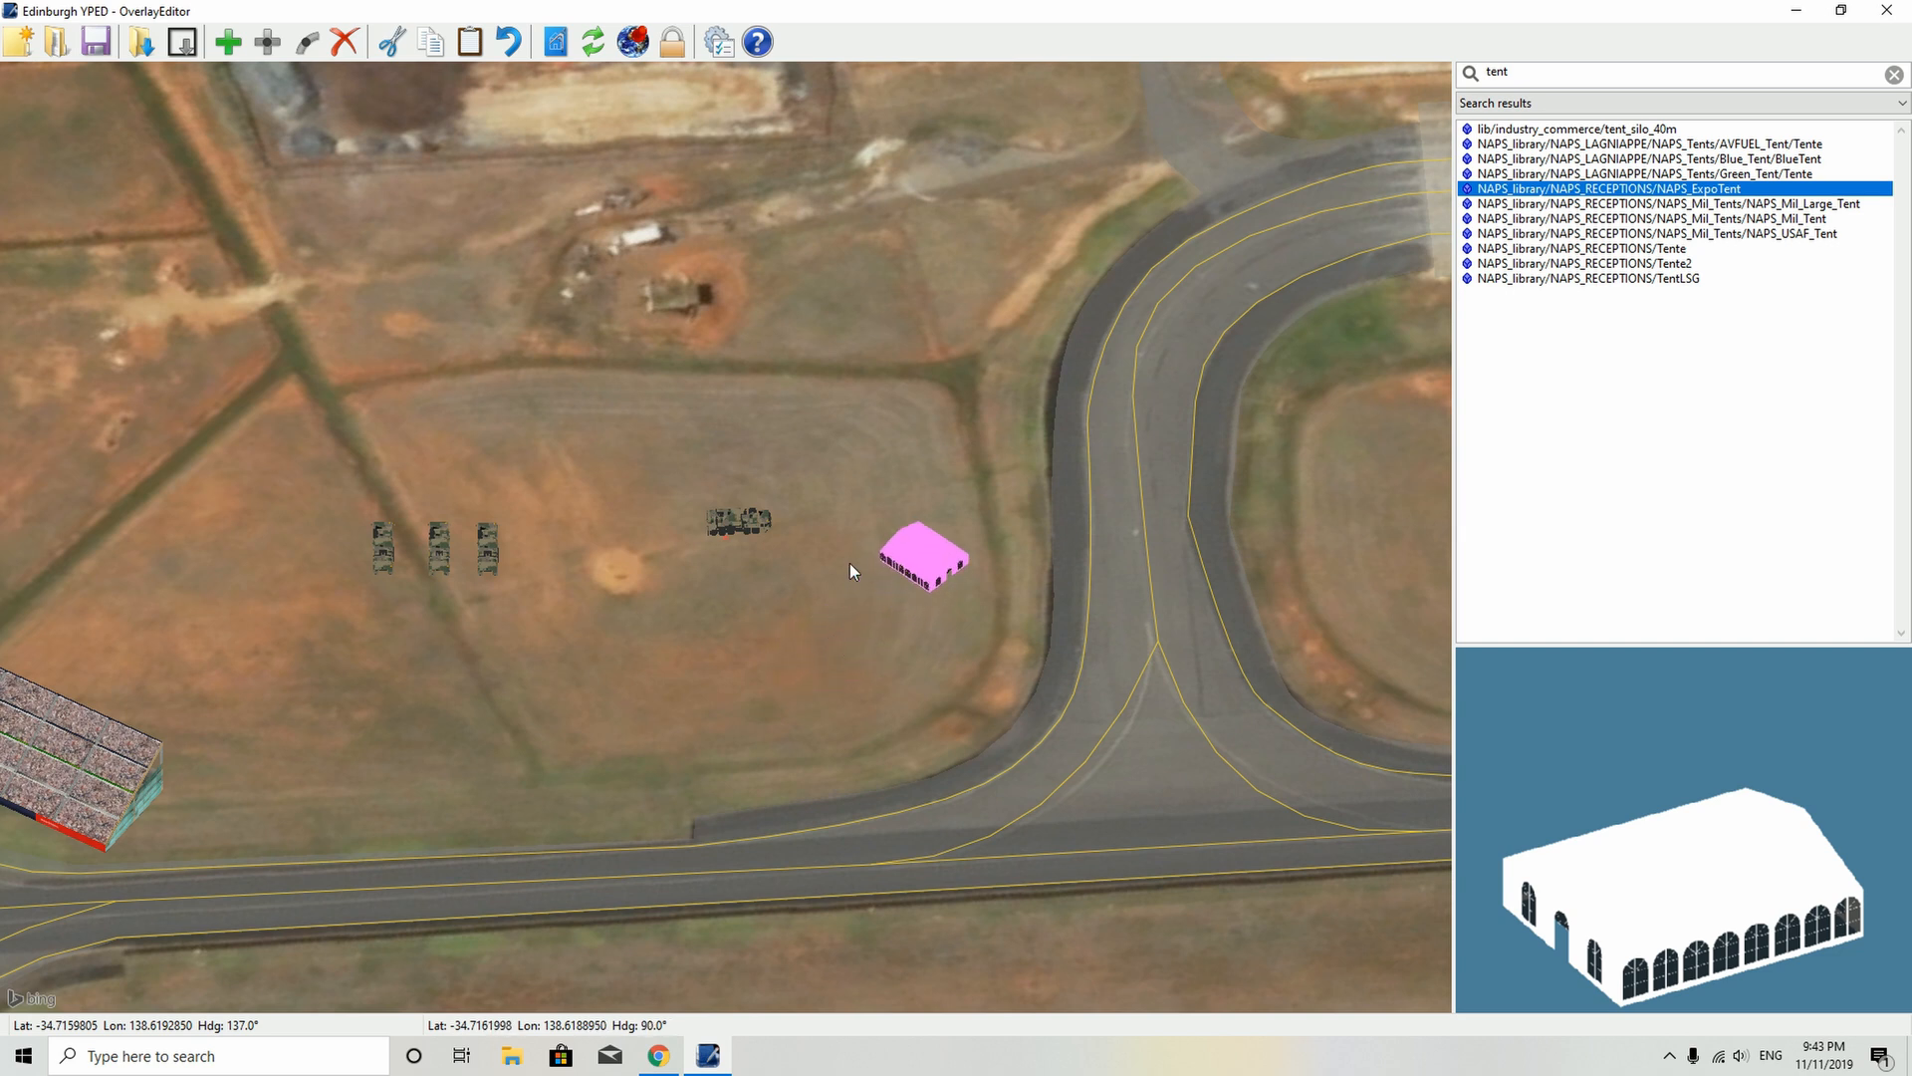
key(d)
key(d)
key(d)
key(d)
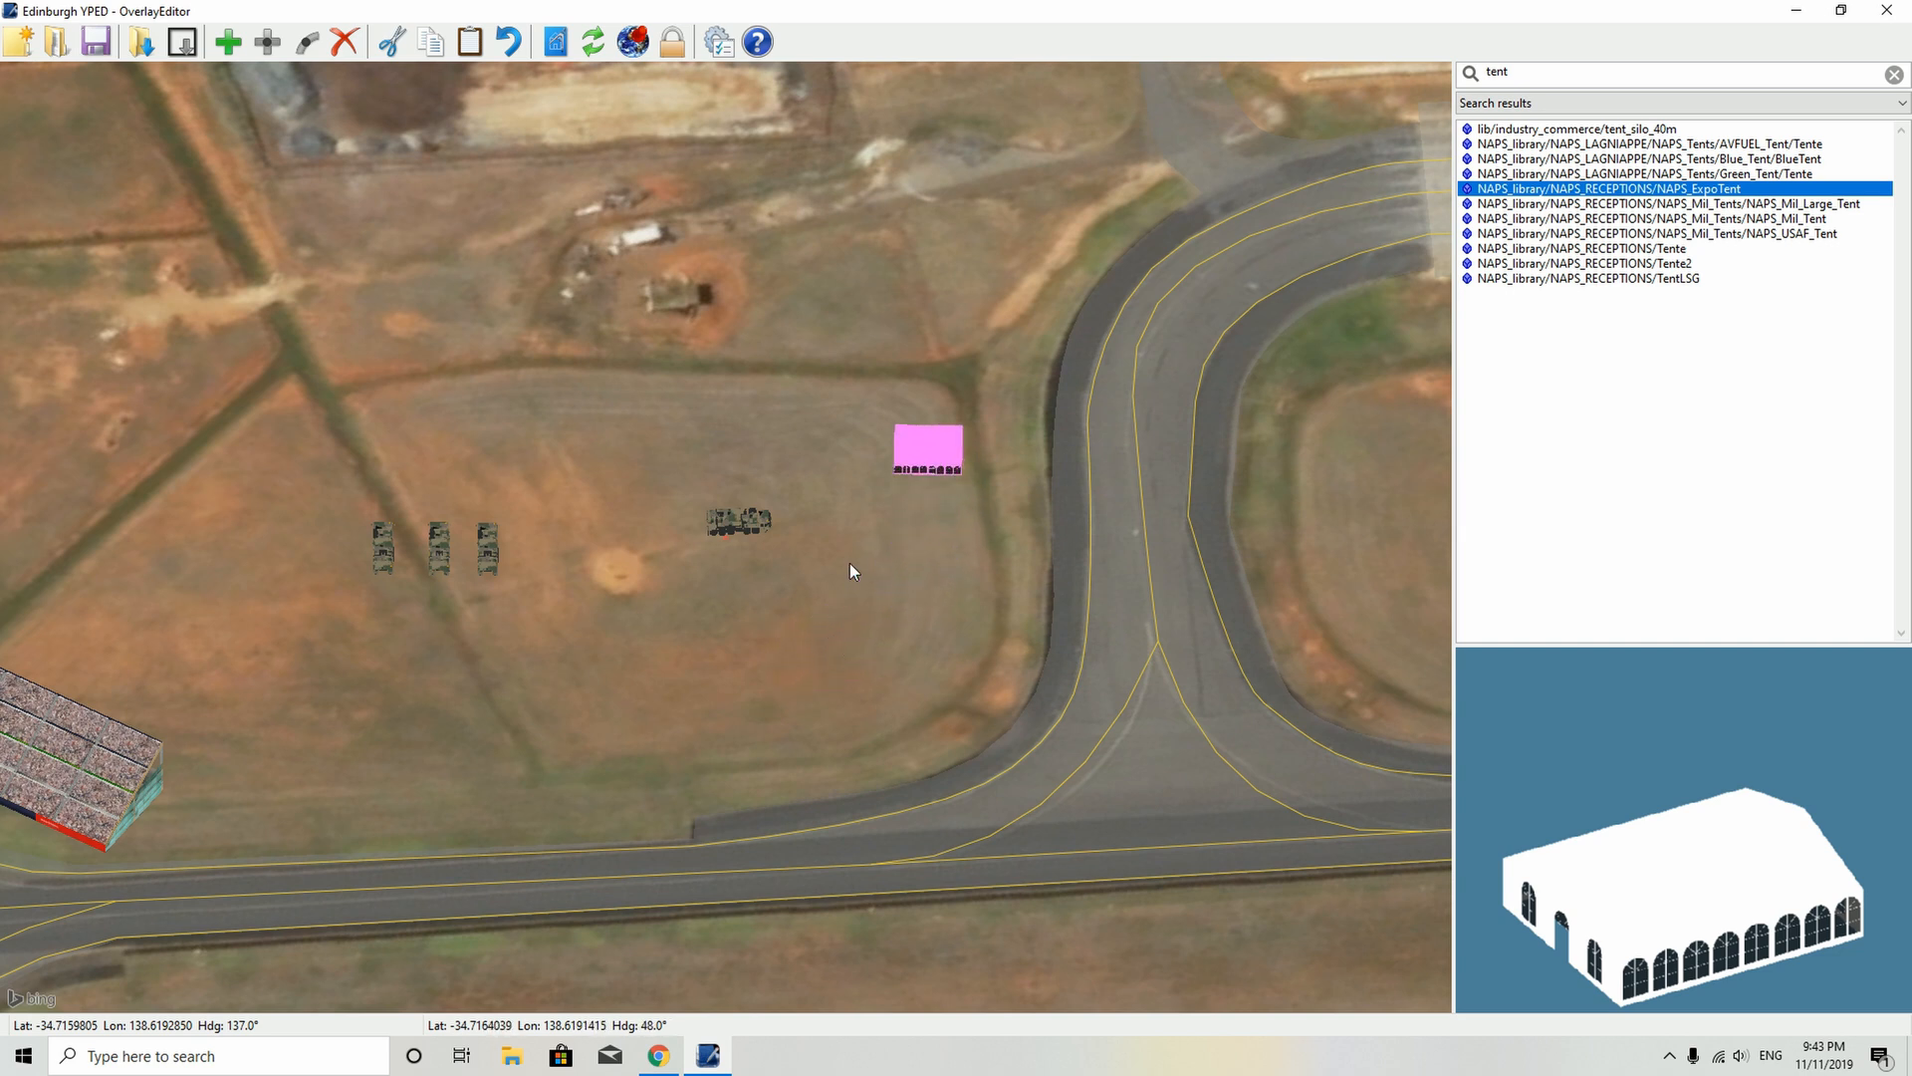
drag(922, 459, 850, 644)
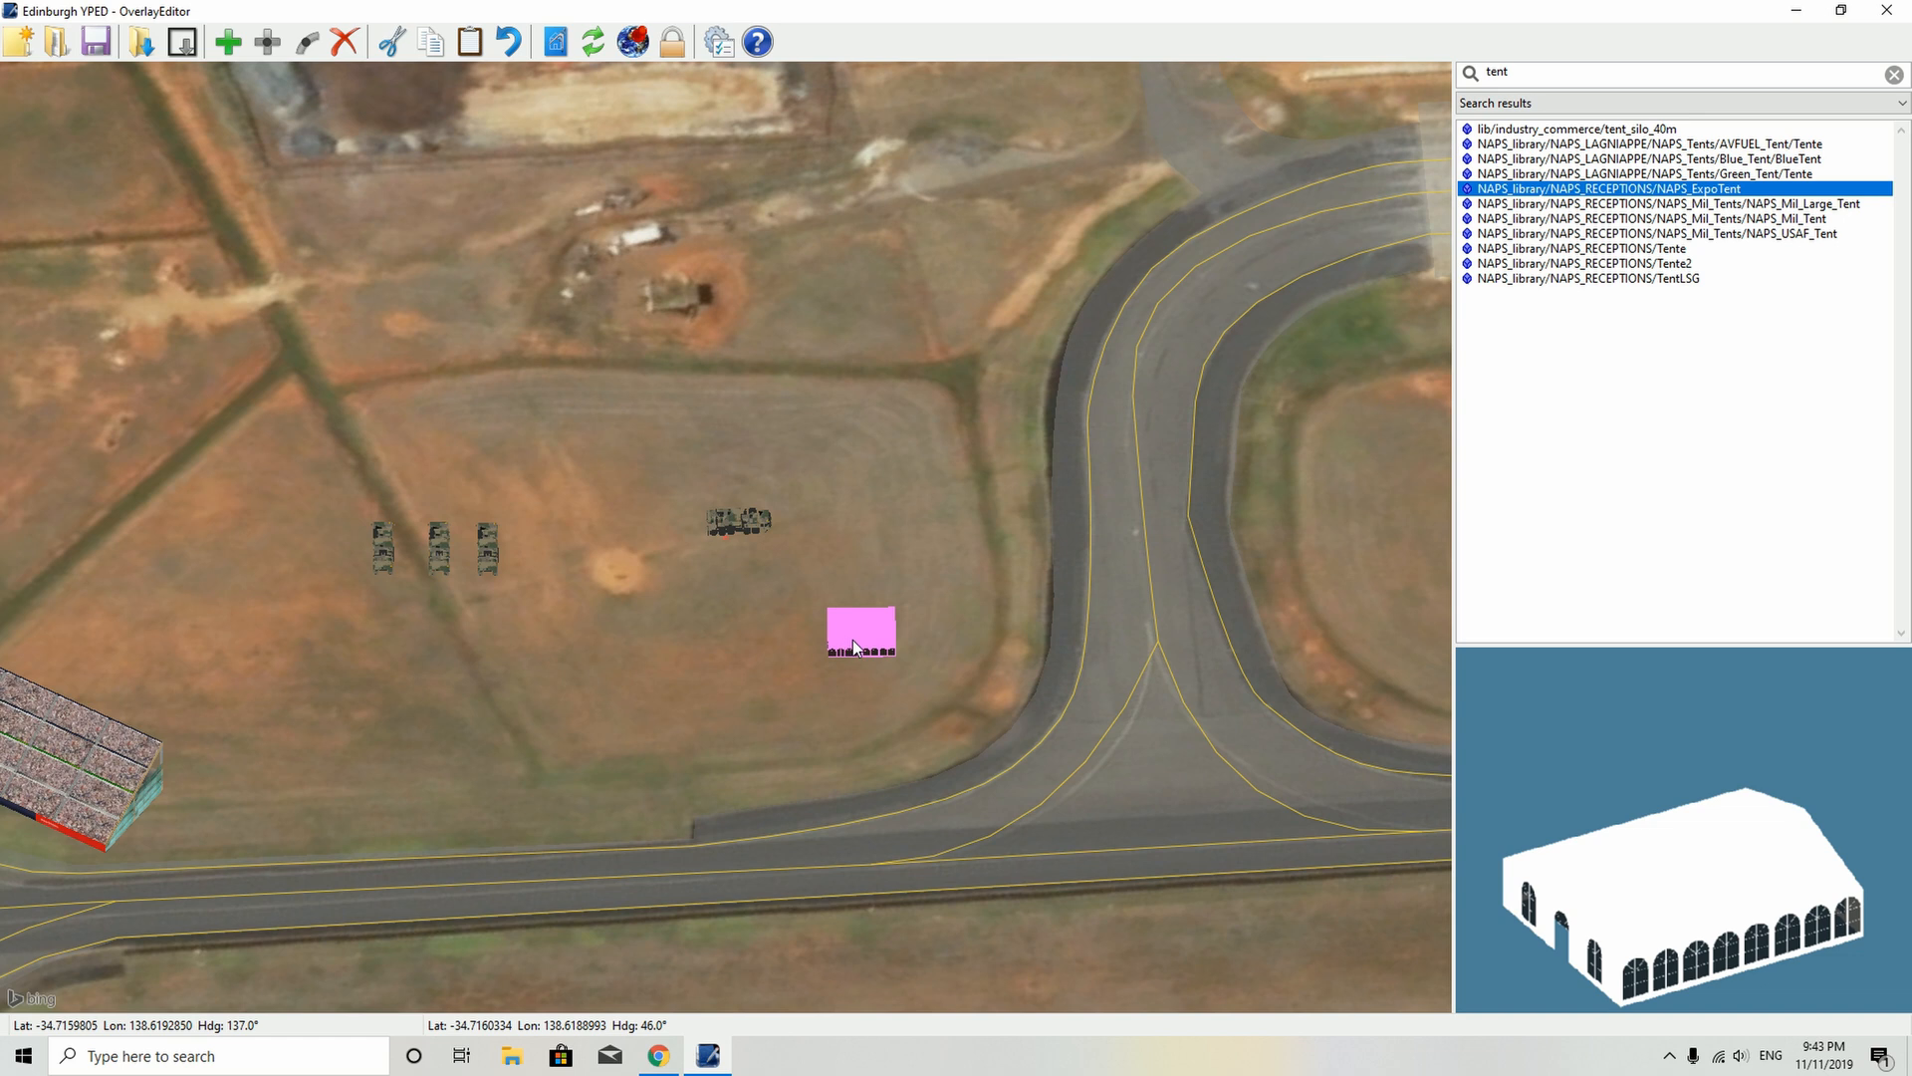
- Paste two copies of the expo tent and place them in a row across the field toward the grandstand
key(ctrl+v)
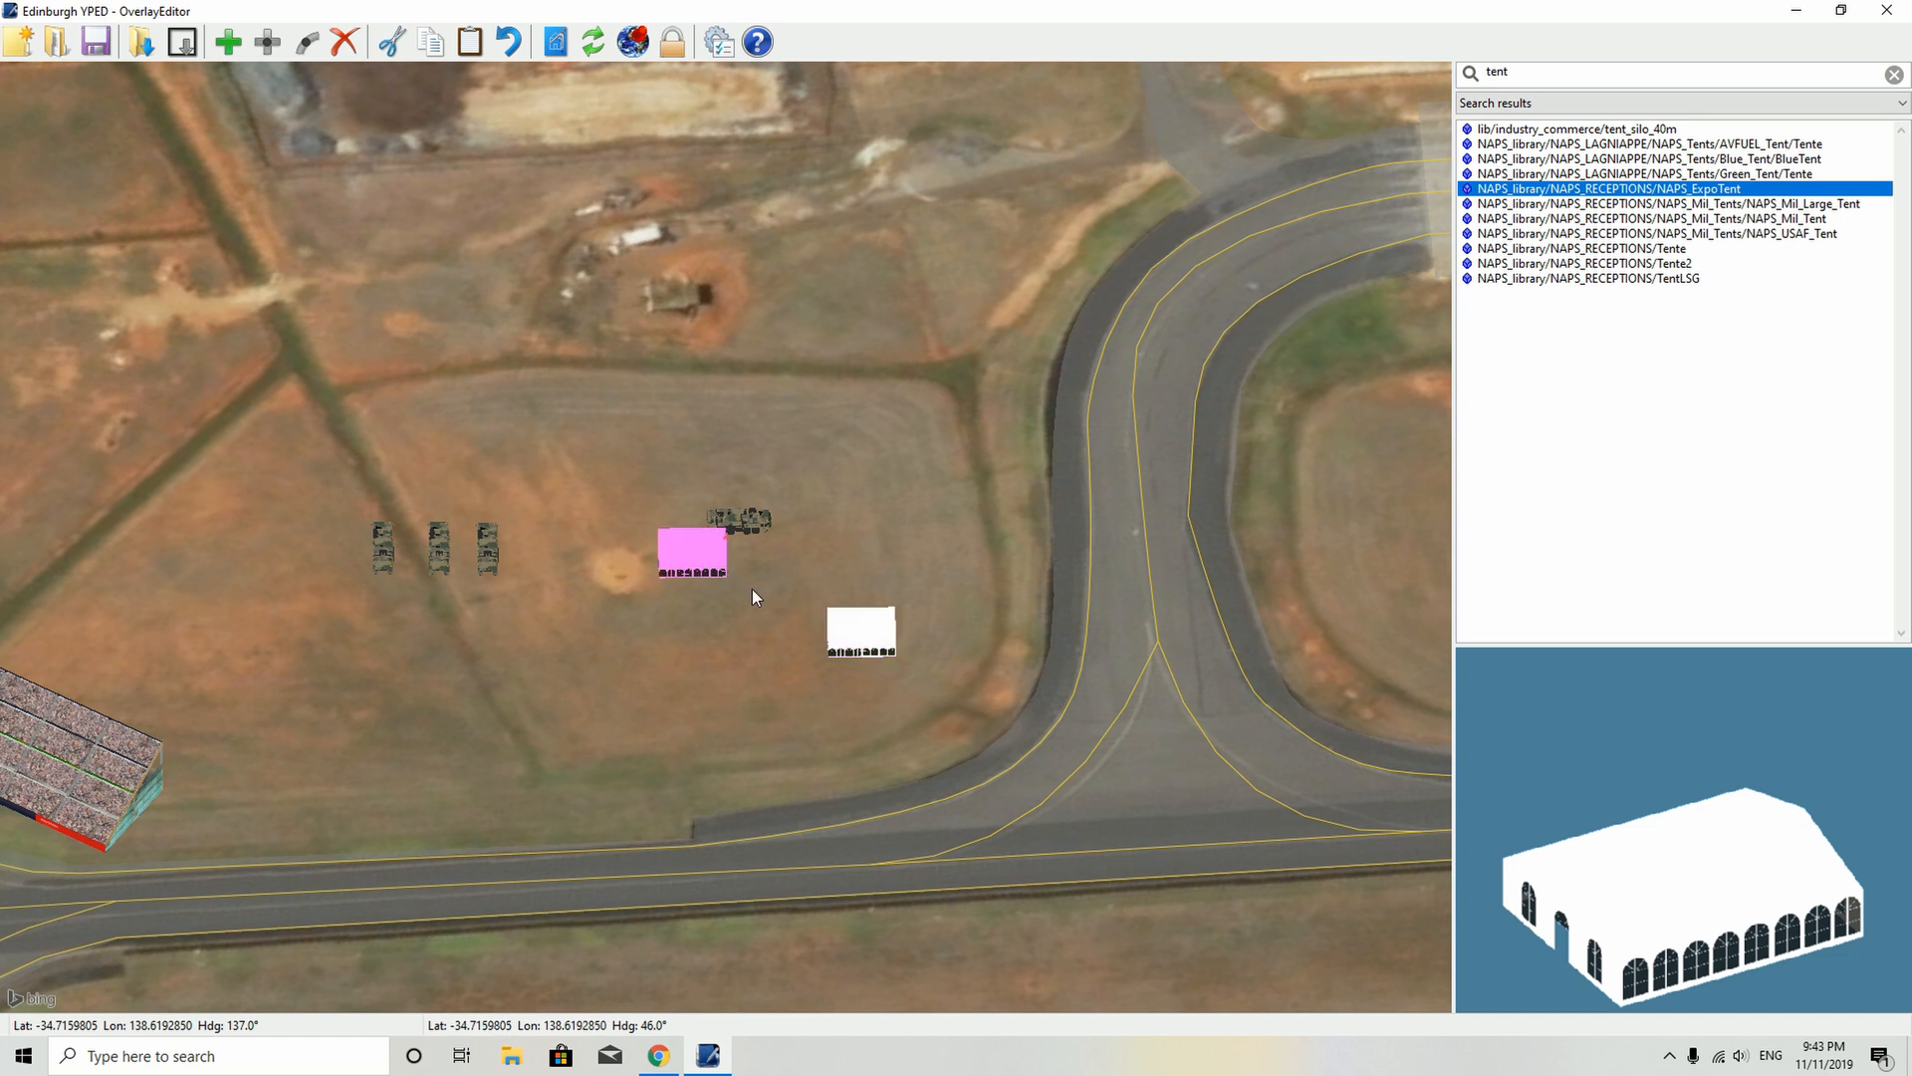
drag(695, 568, 555, 665)
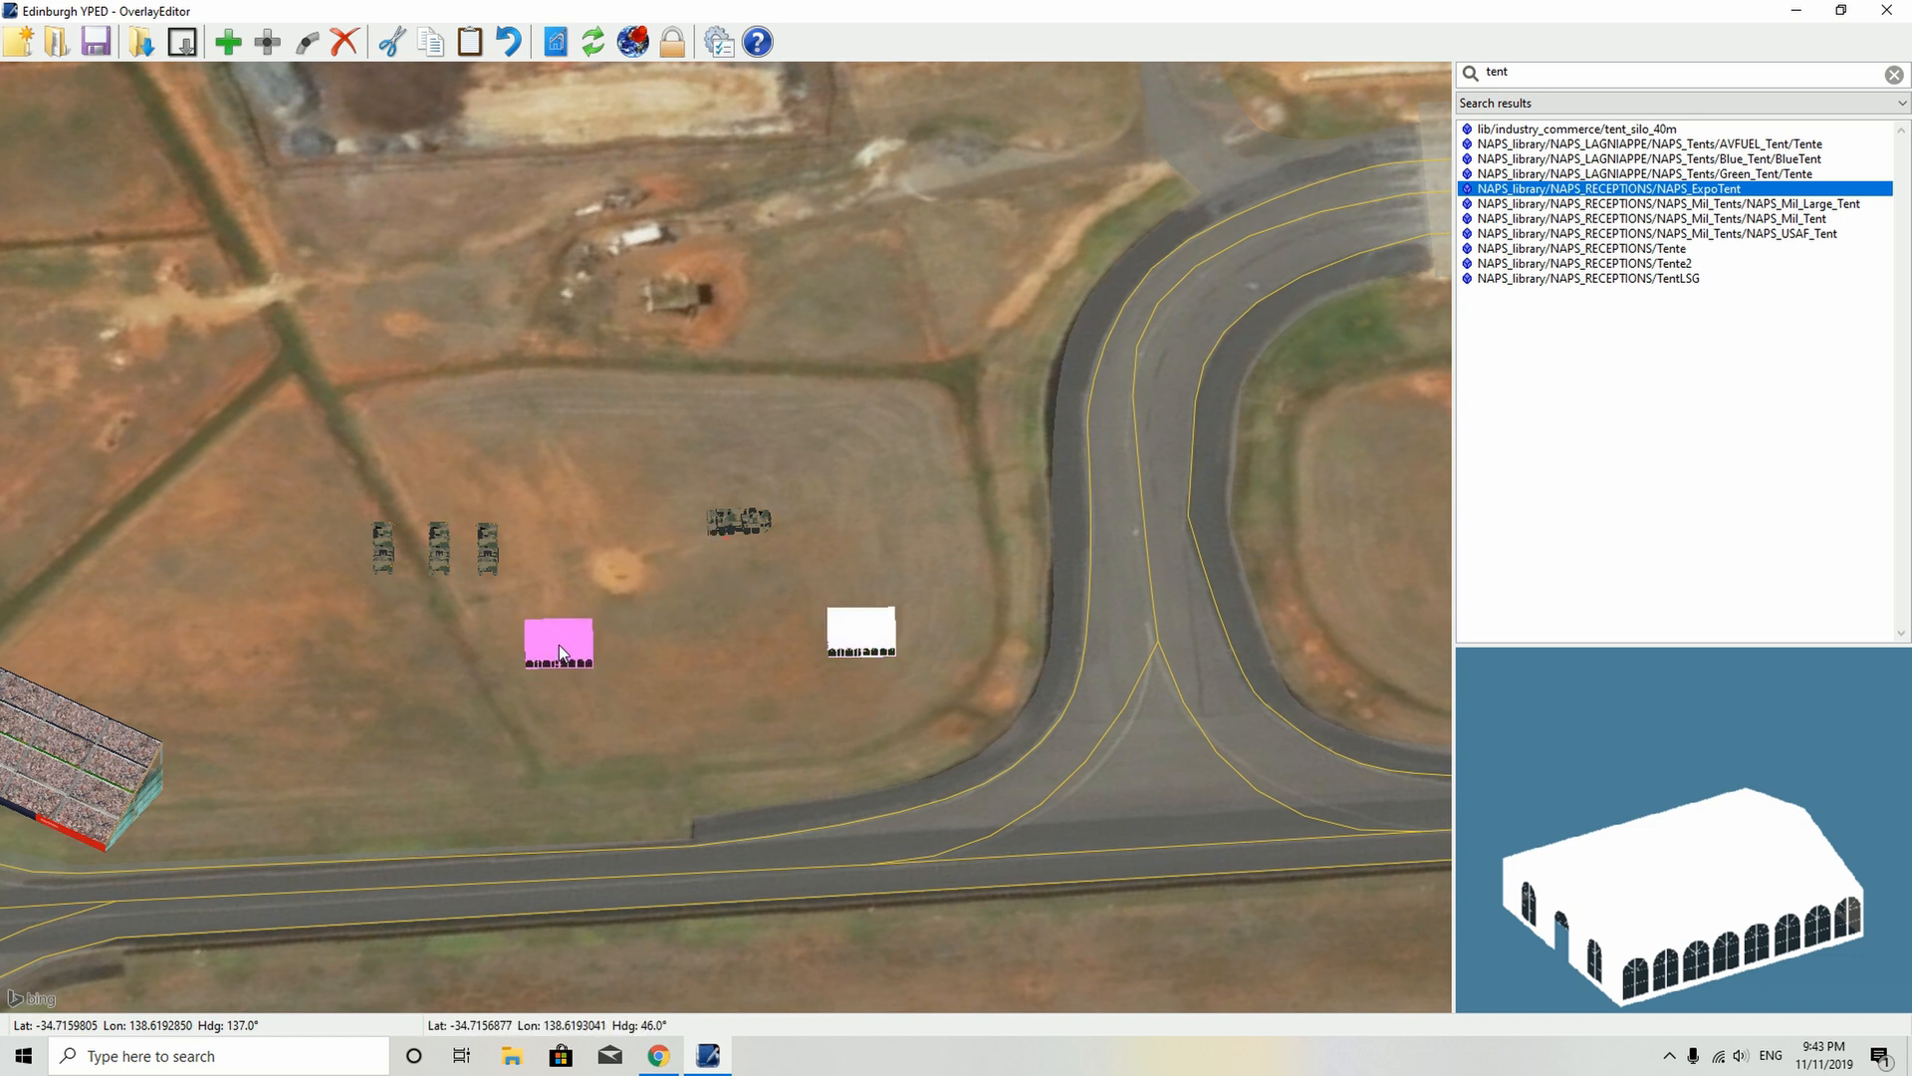
key(ctrl+v)
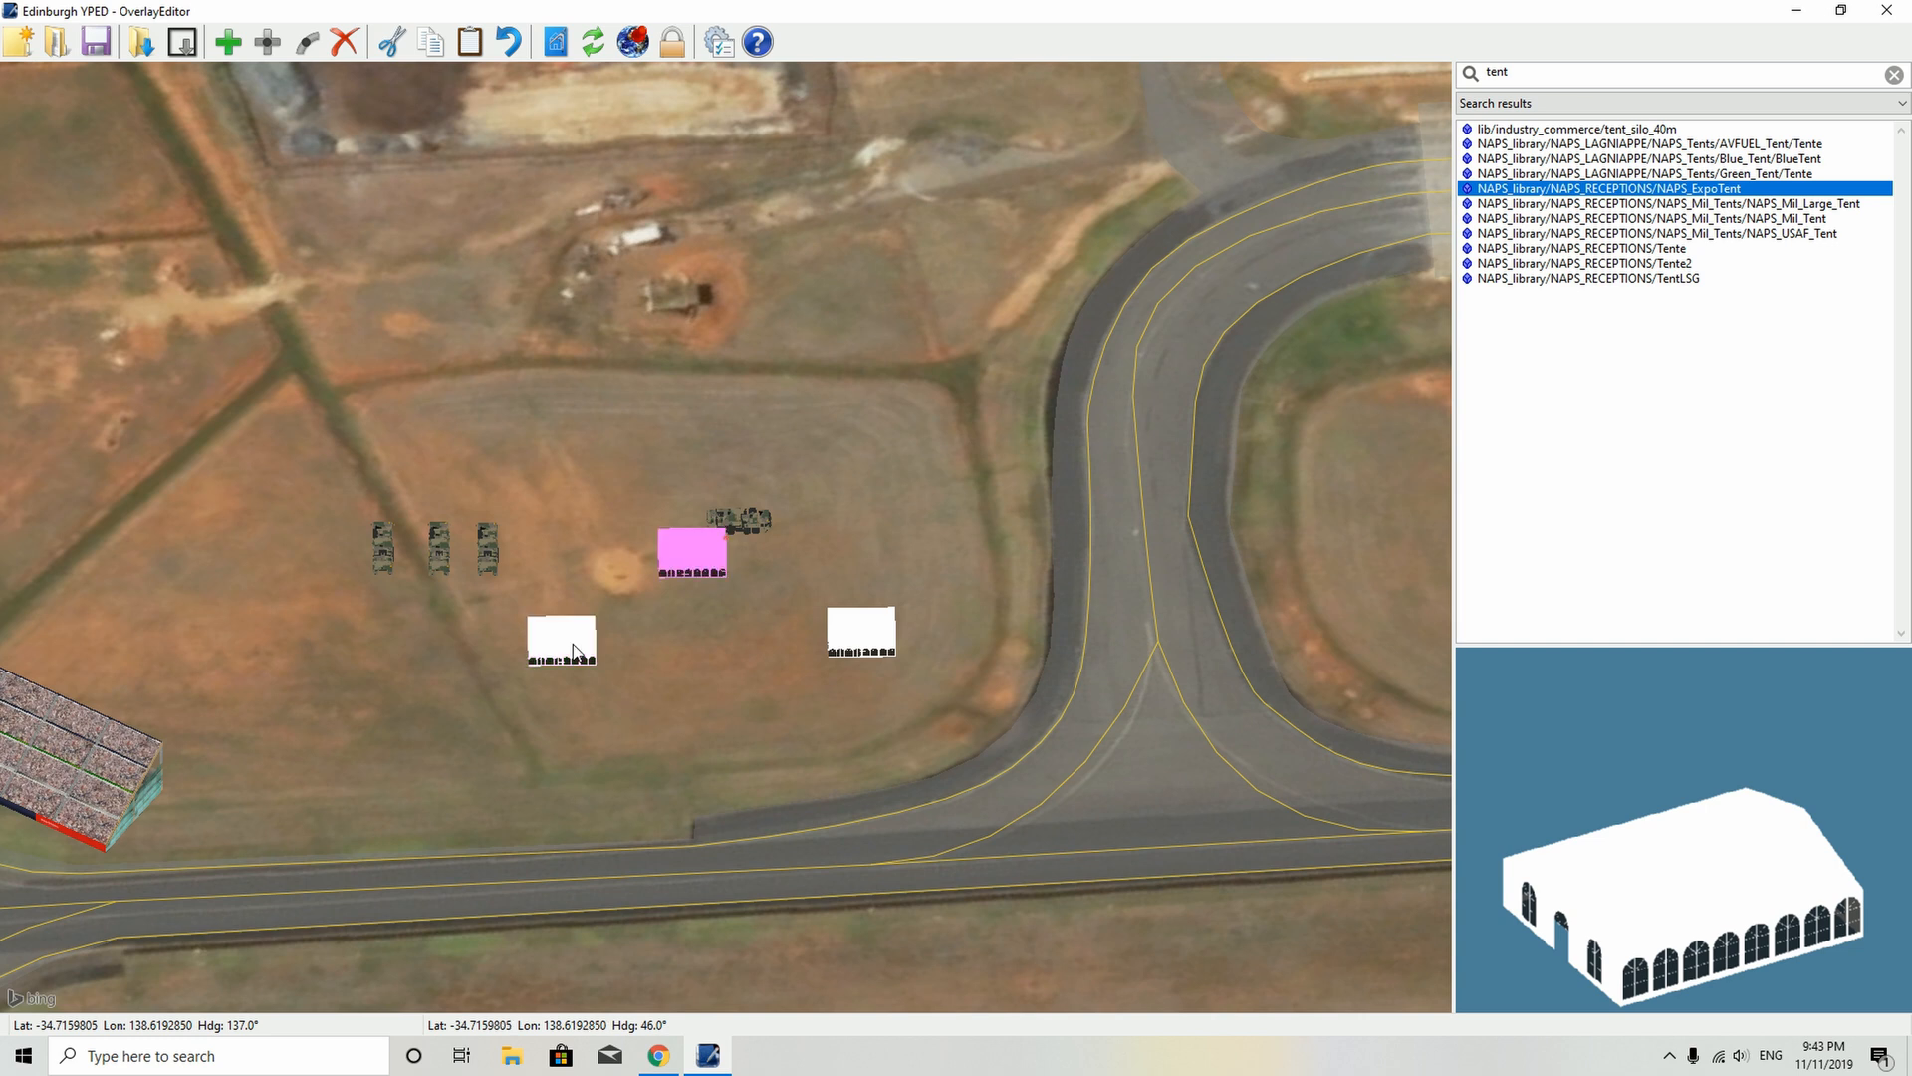
drag(710, 554, 269, 655)
click(393, 769)
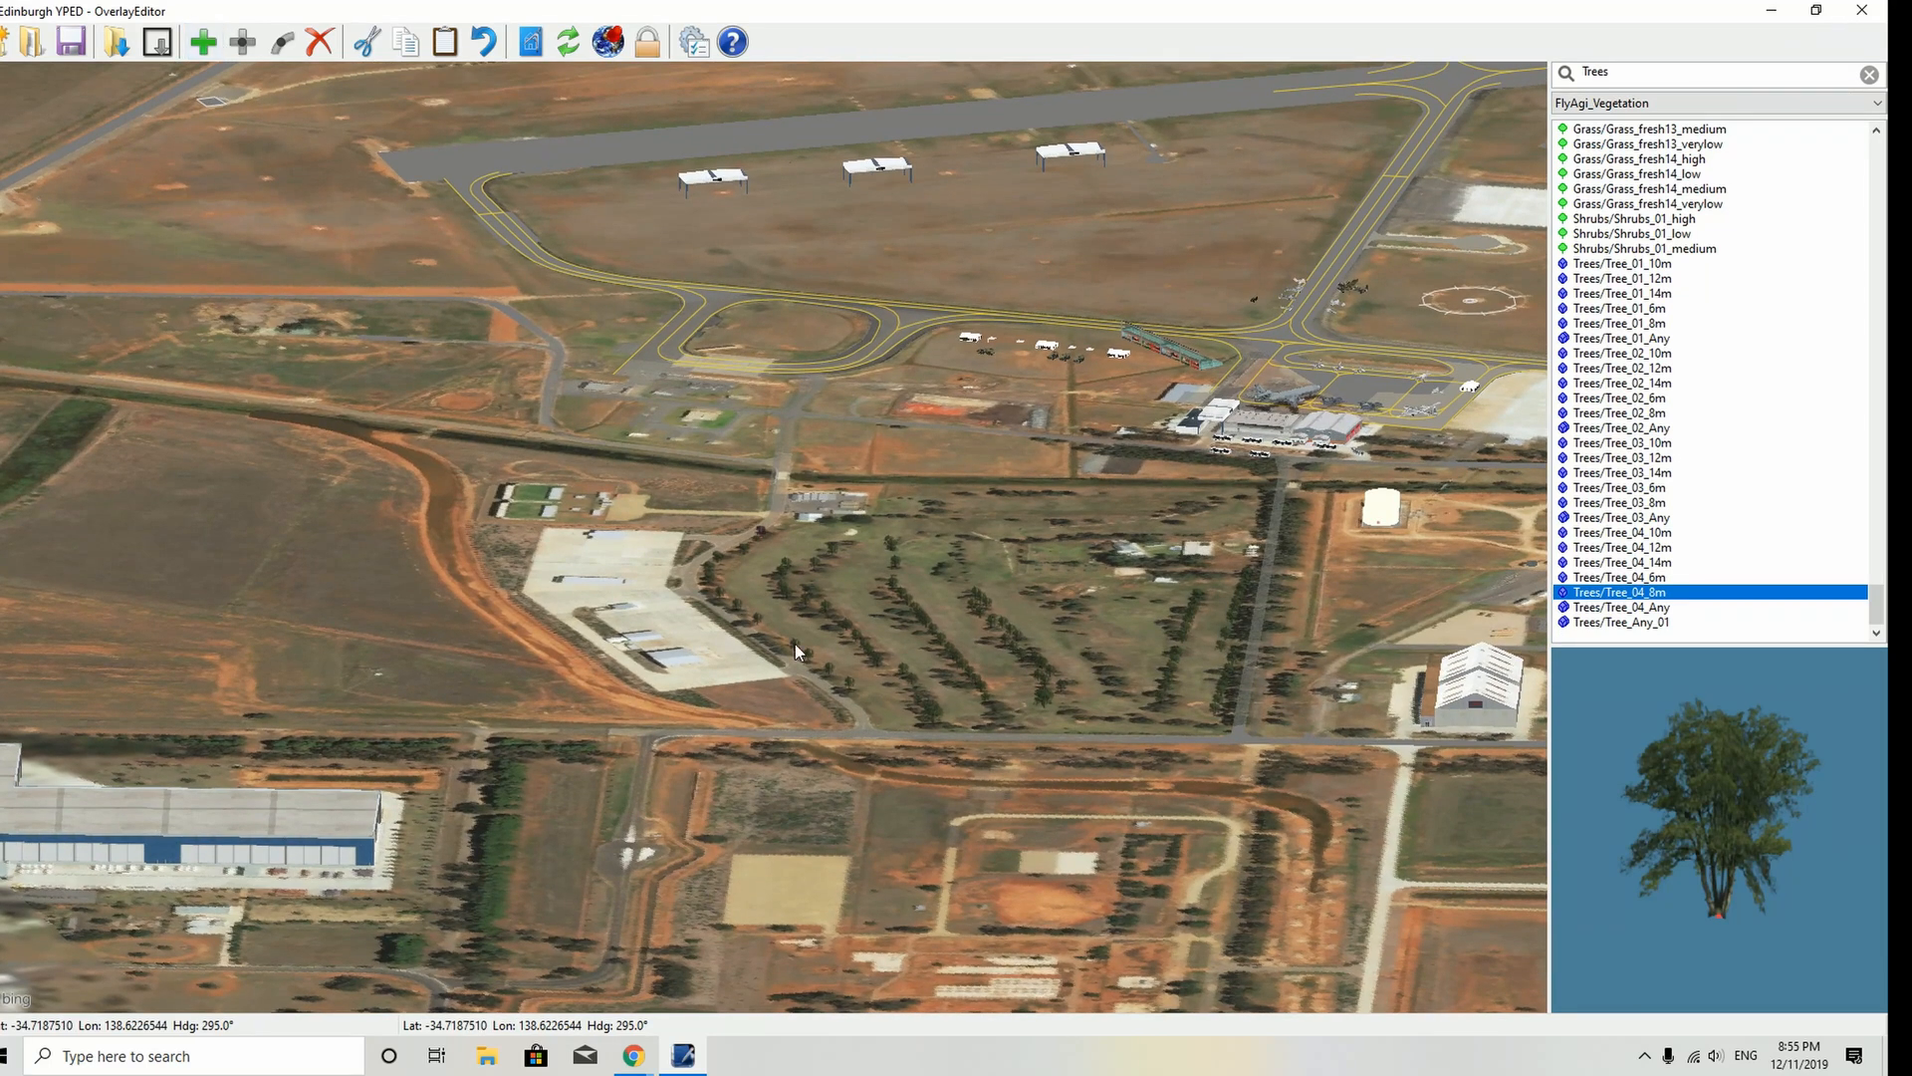
- Examine the rows of trees placed over the grassy area beside the paved apron and access road
scroll(824, 631, up, 5)
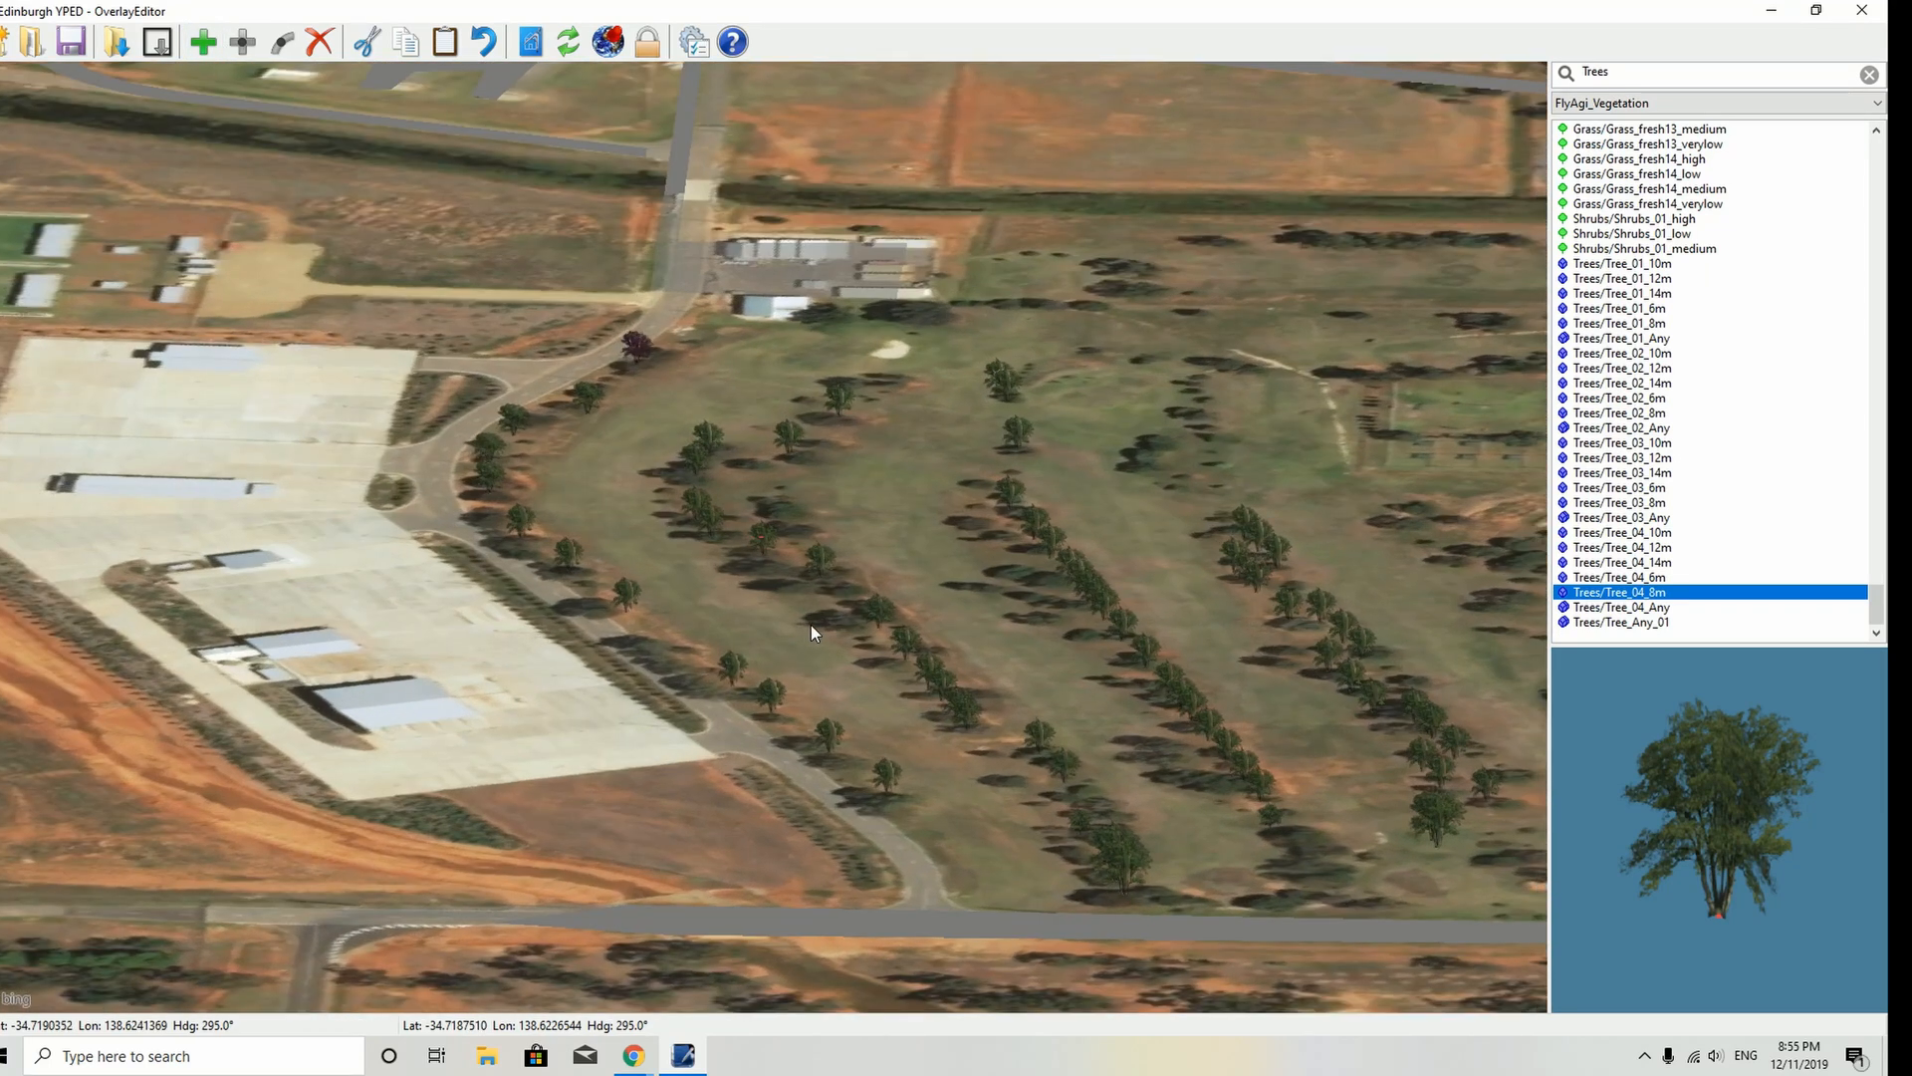
key(Right)
key(Right)
key(Right)
key(Right)
key(Right)
key(Right)
key(Right)
key(Right)
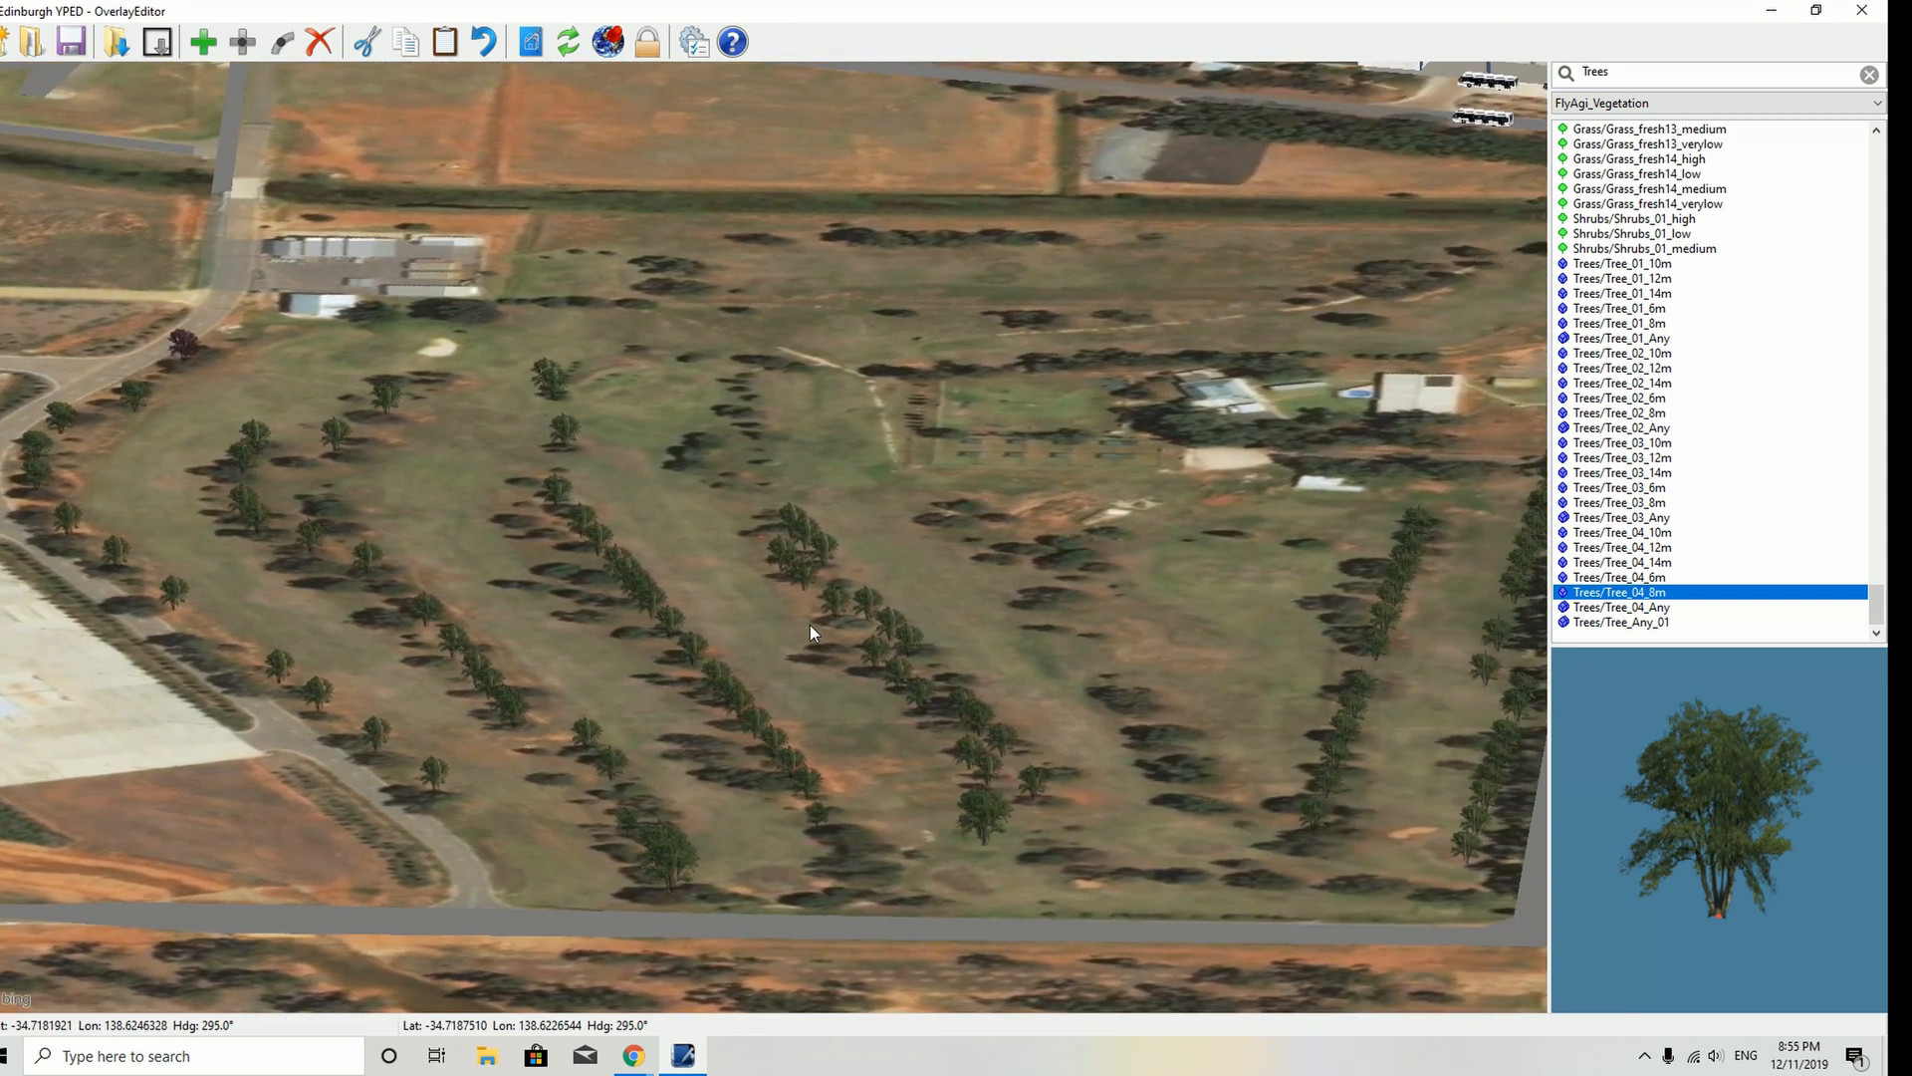
- Move the misplaced Tree_04_8m tree and the neighbouring upper tree onto the tree row along the near edge of the access road
key(Right)
key(Right)
key(Up)
key(Up)
key(Up)
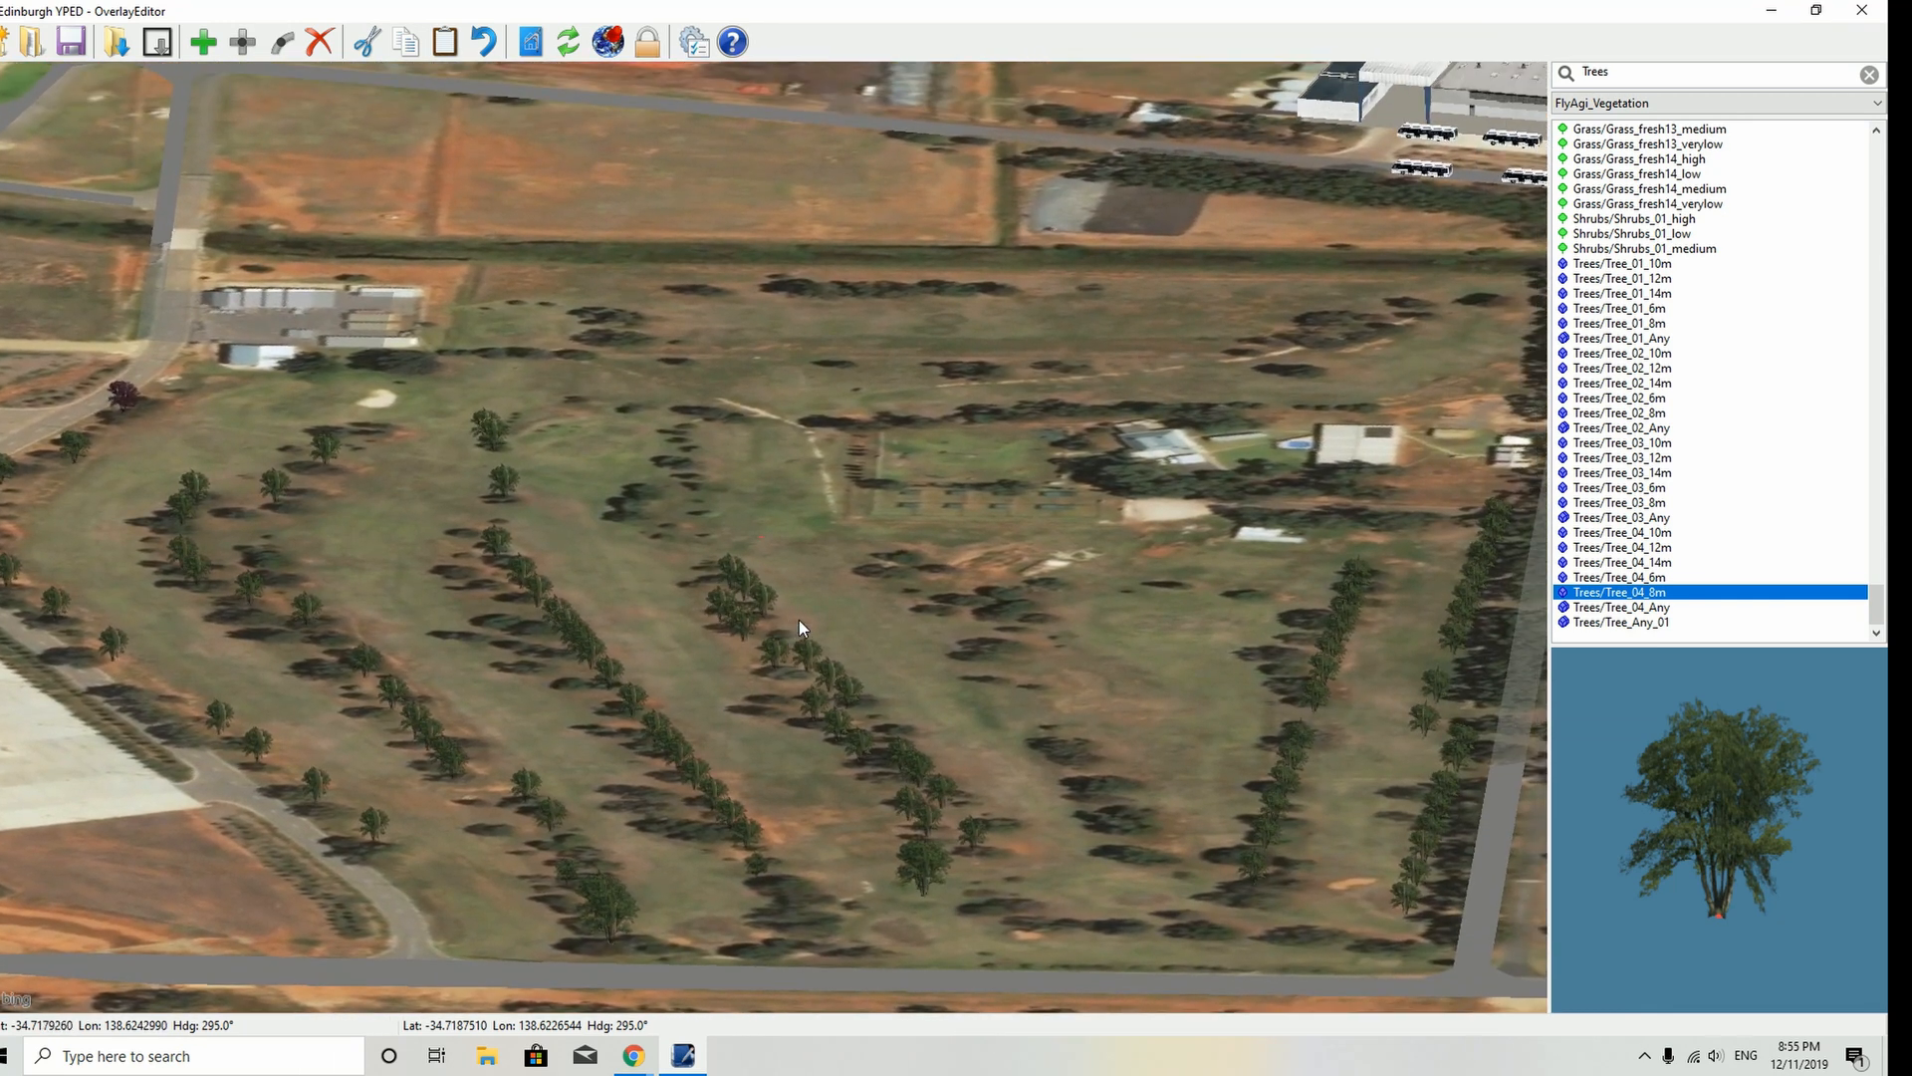
key(Right)
key(Right)
key(Right)
key(Right)
key(Right)
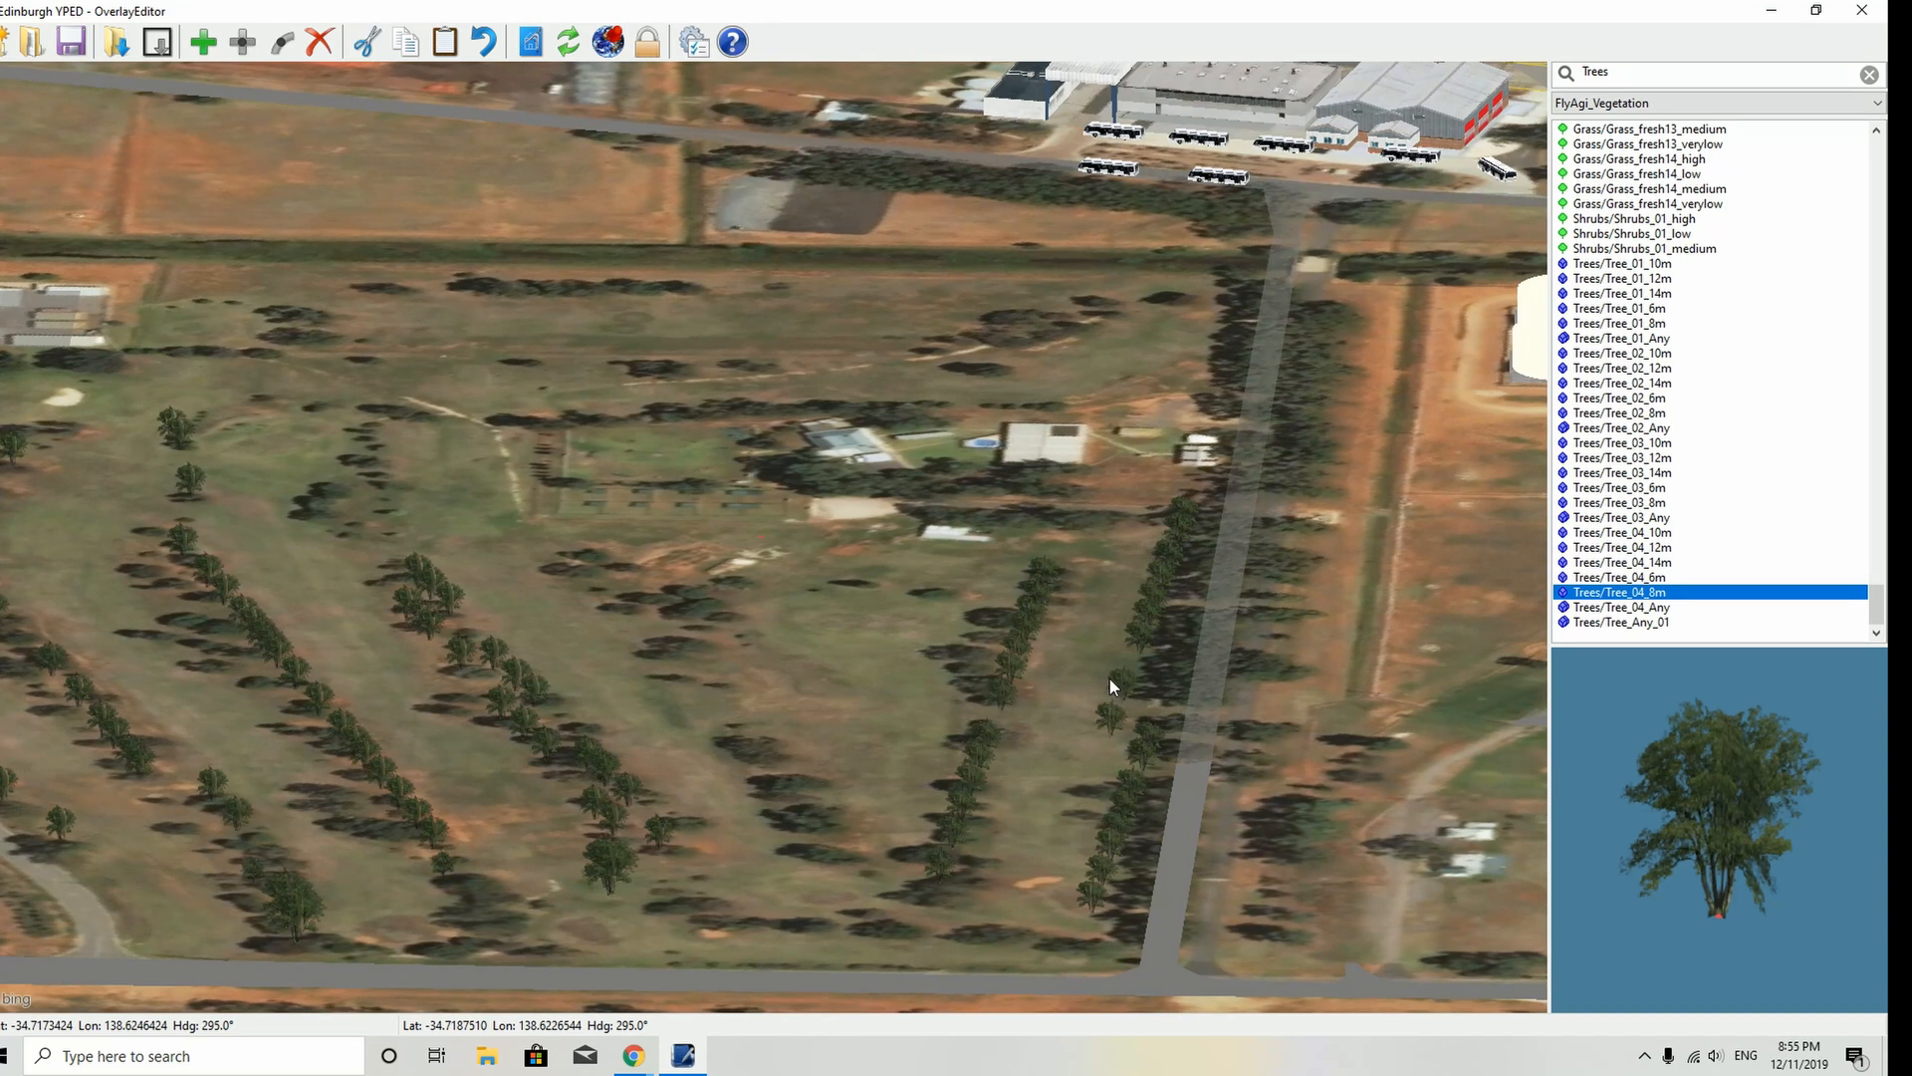
drag(1111, 727, 1165, 619)
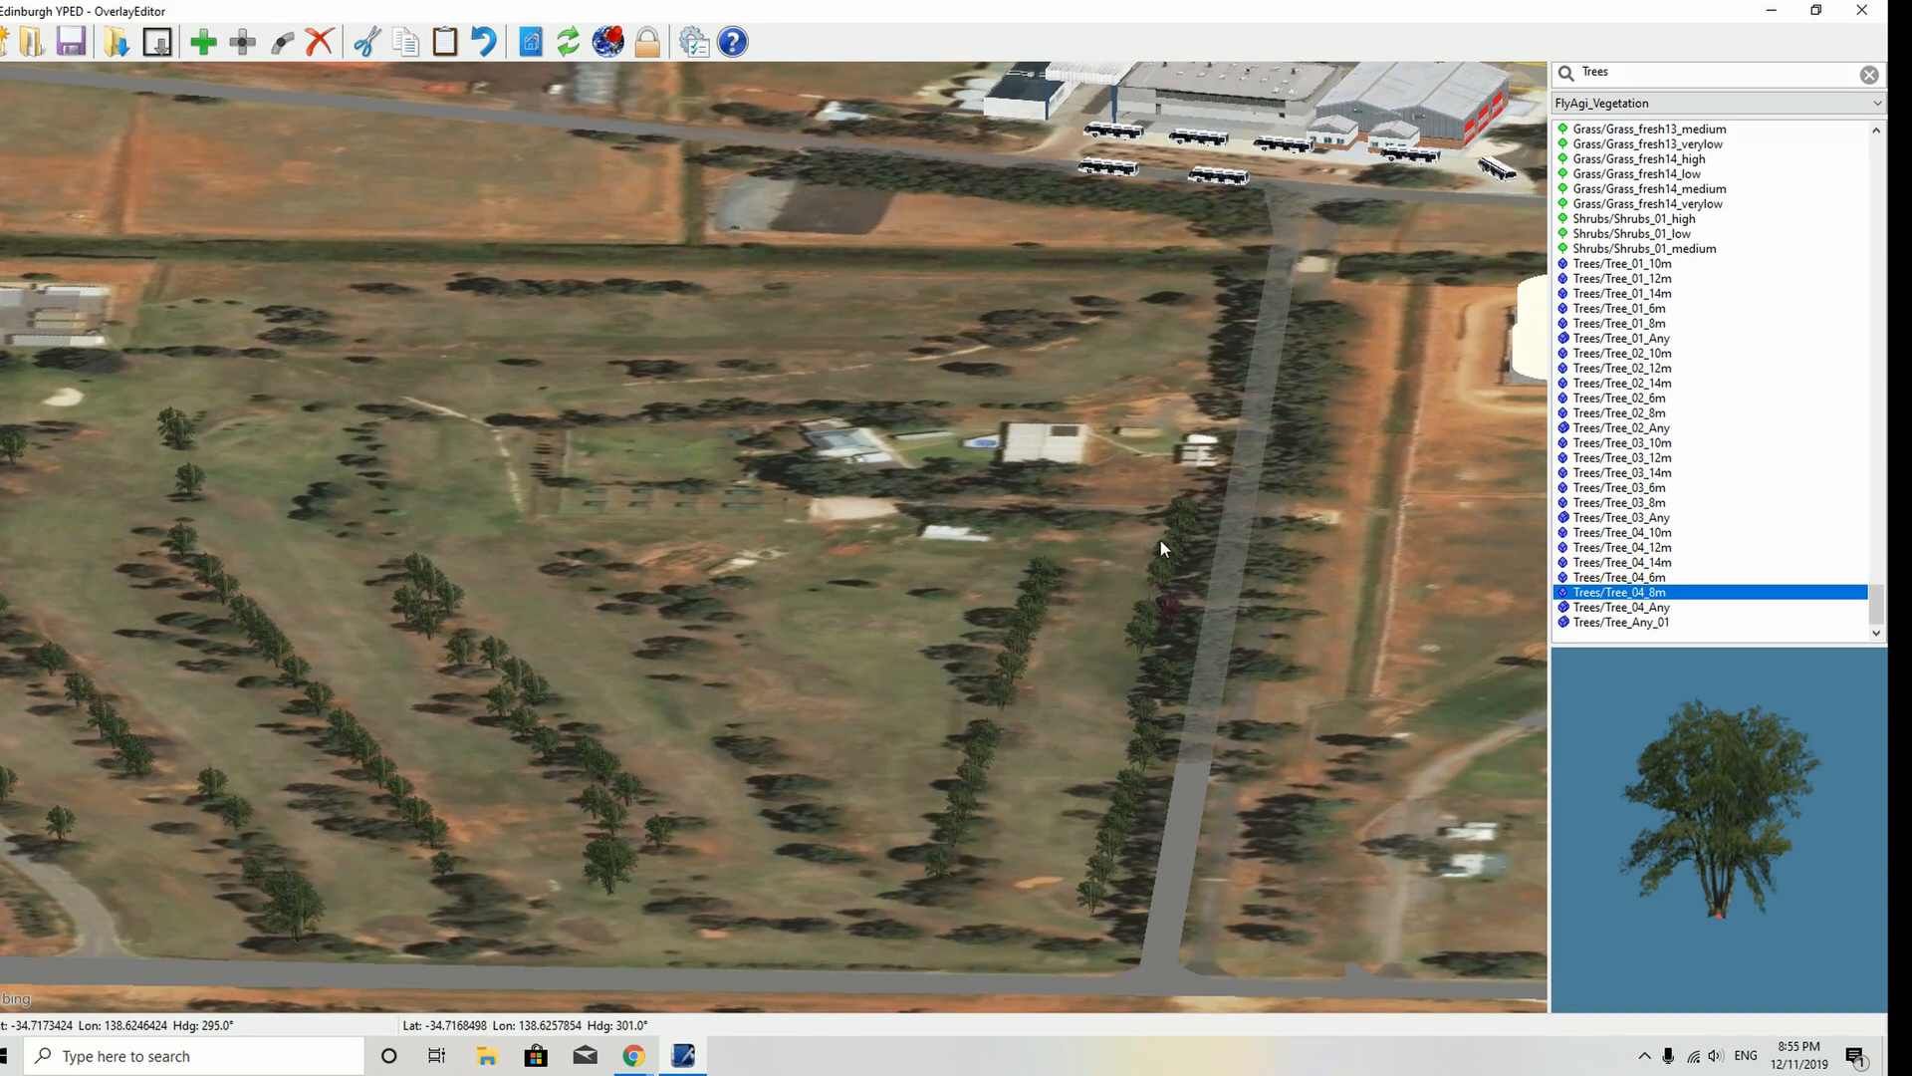
drag(1161, 540, 1182, 558)
click(1169, 494)
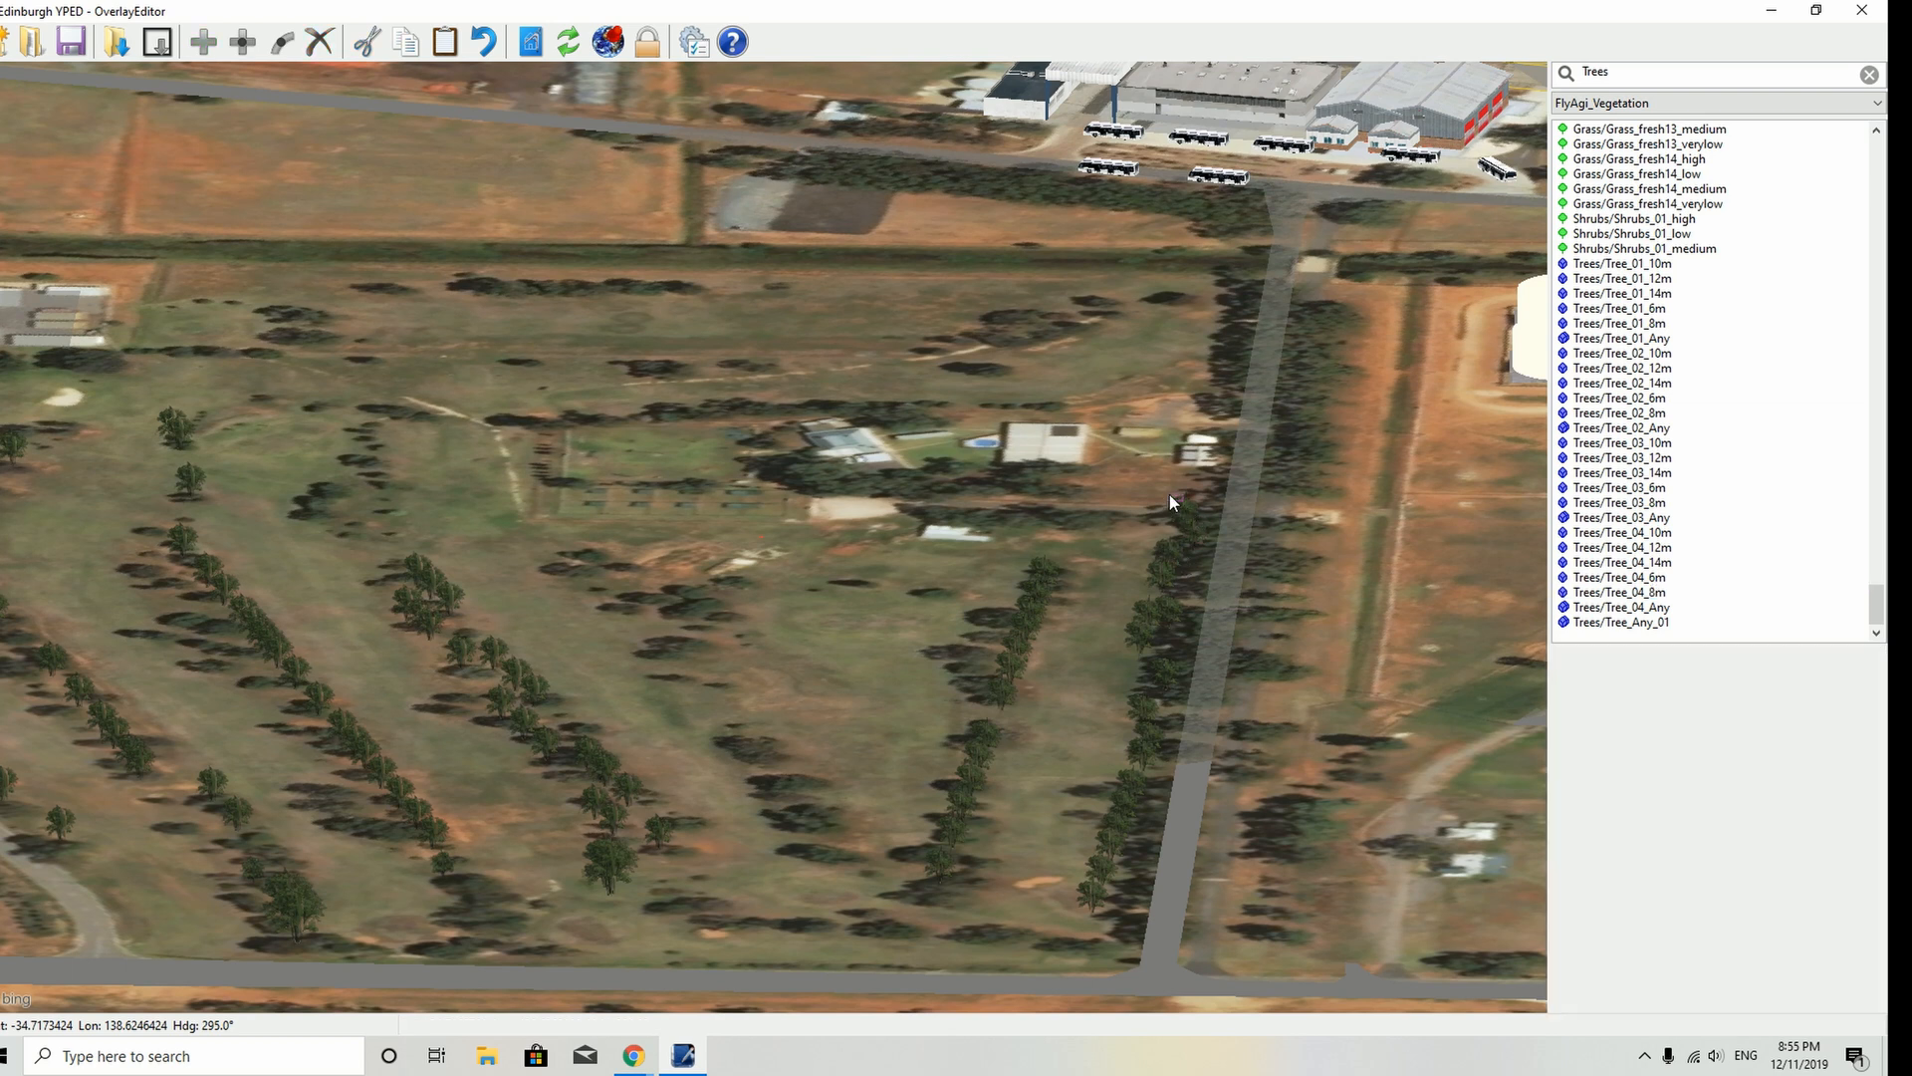
- Shift the trees at the lower end of the roadside row closer to the access road, over the trees on the imagery
click(1138, 774)
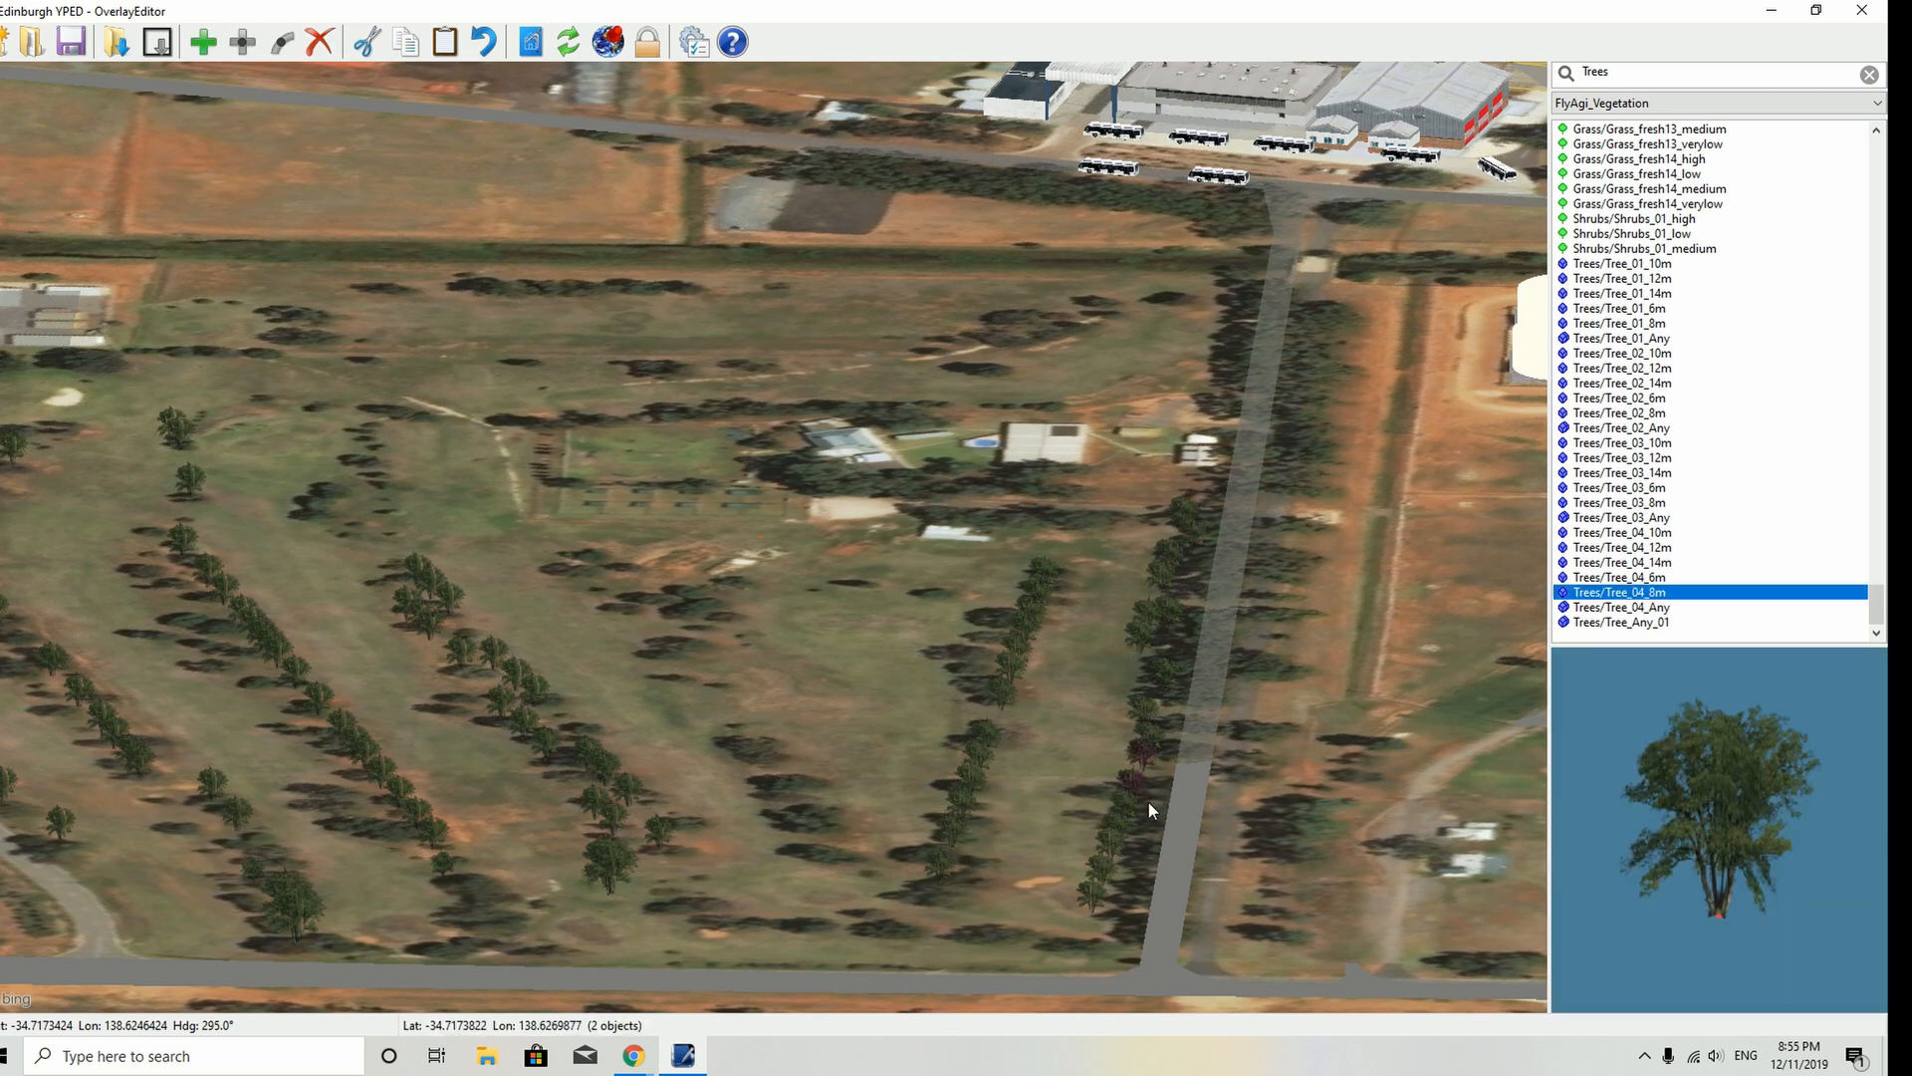
click(1142, 853)
click(1130, 801)
click(1124, 825)
click(1125, 858)
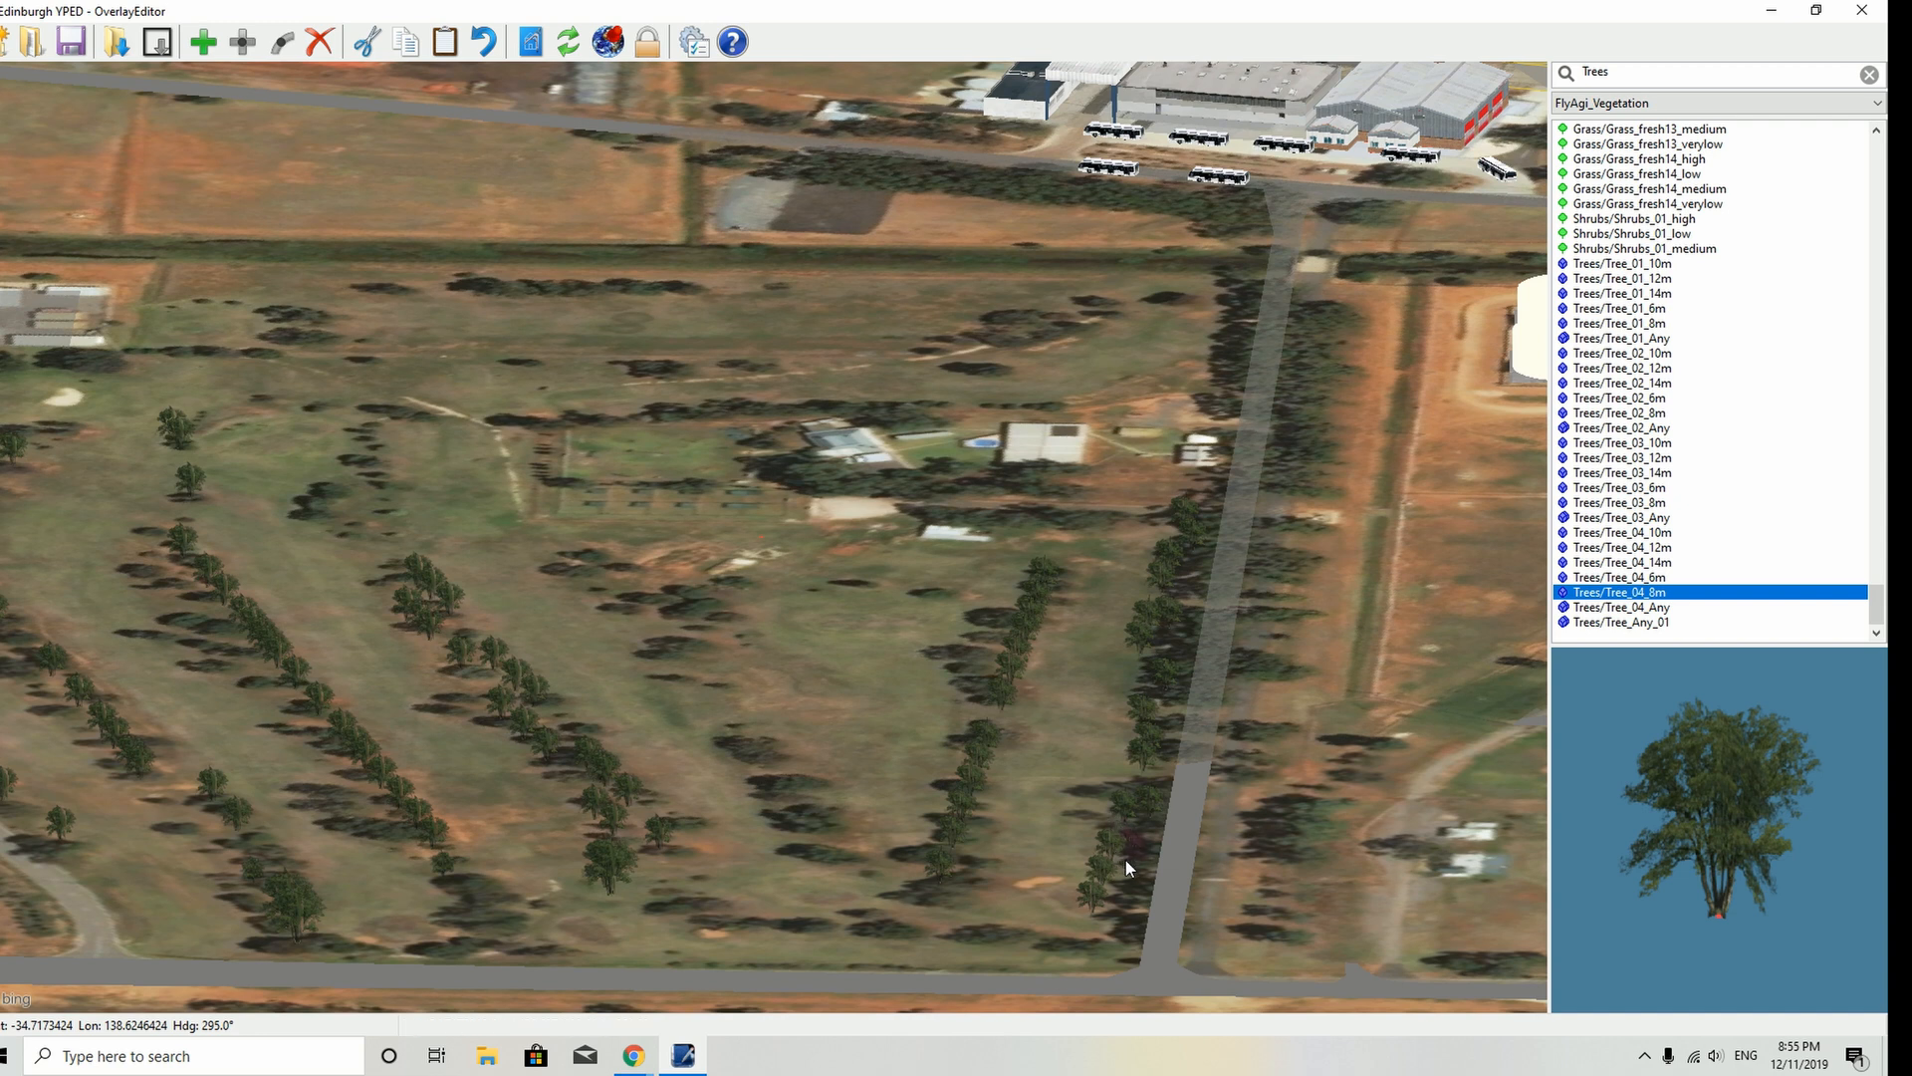
click(1098, 891)
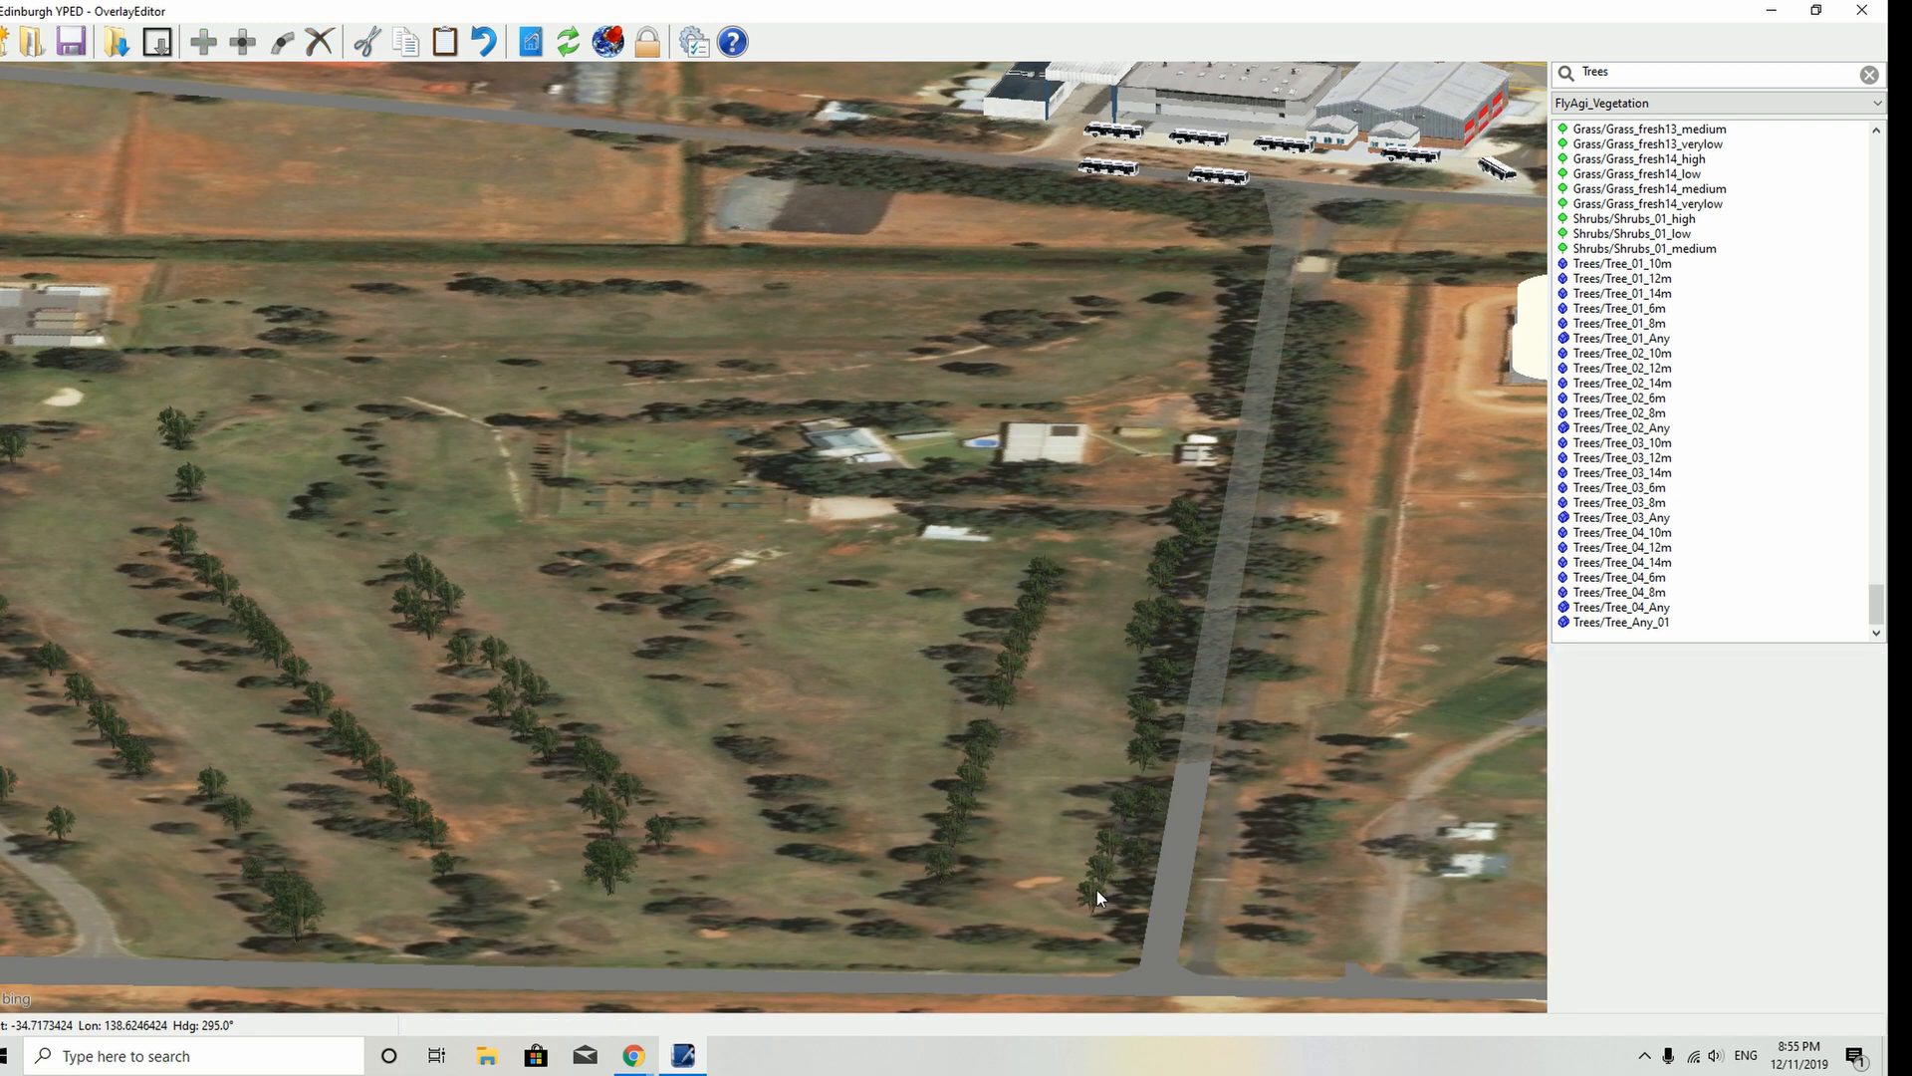
click(1096, 892)
drag(1095, 892, 1121, 899)
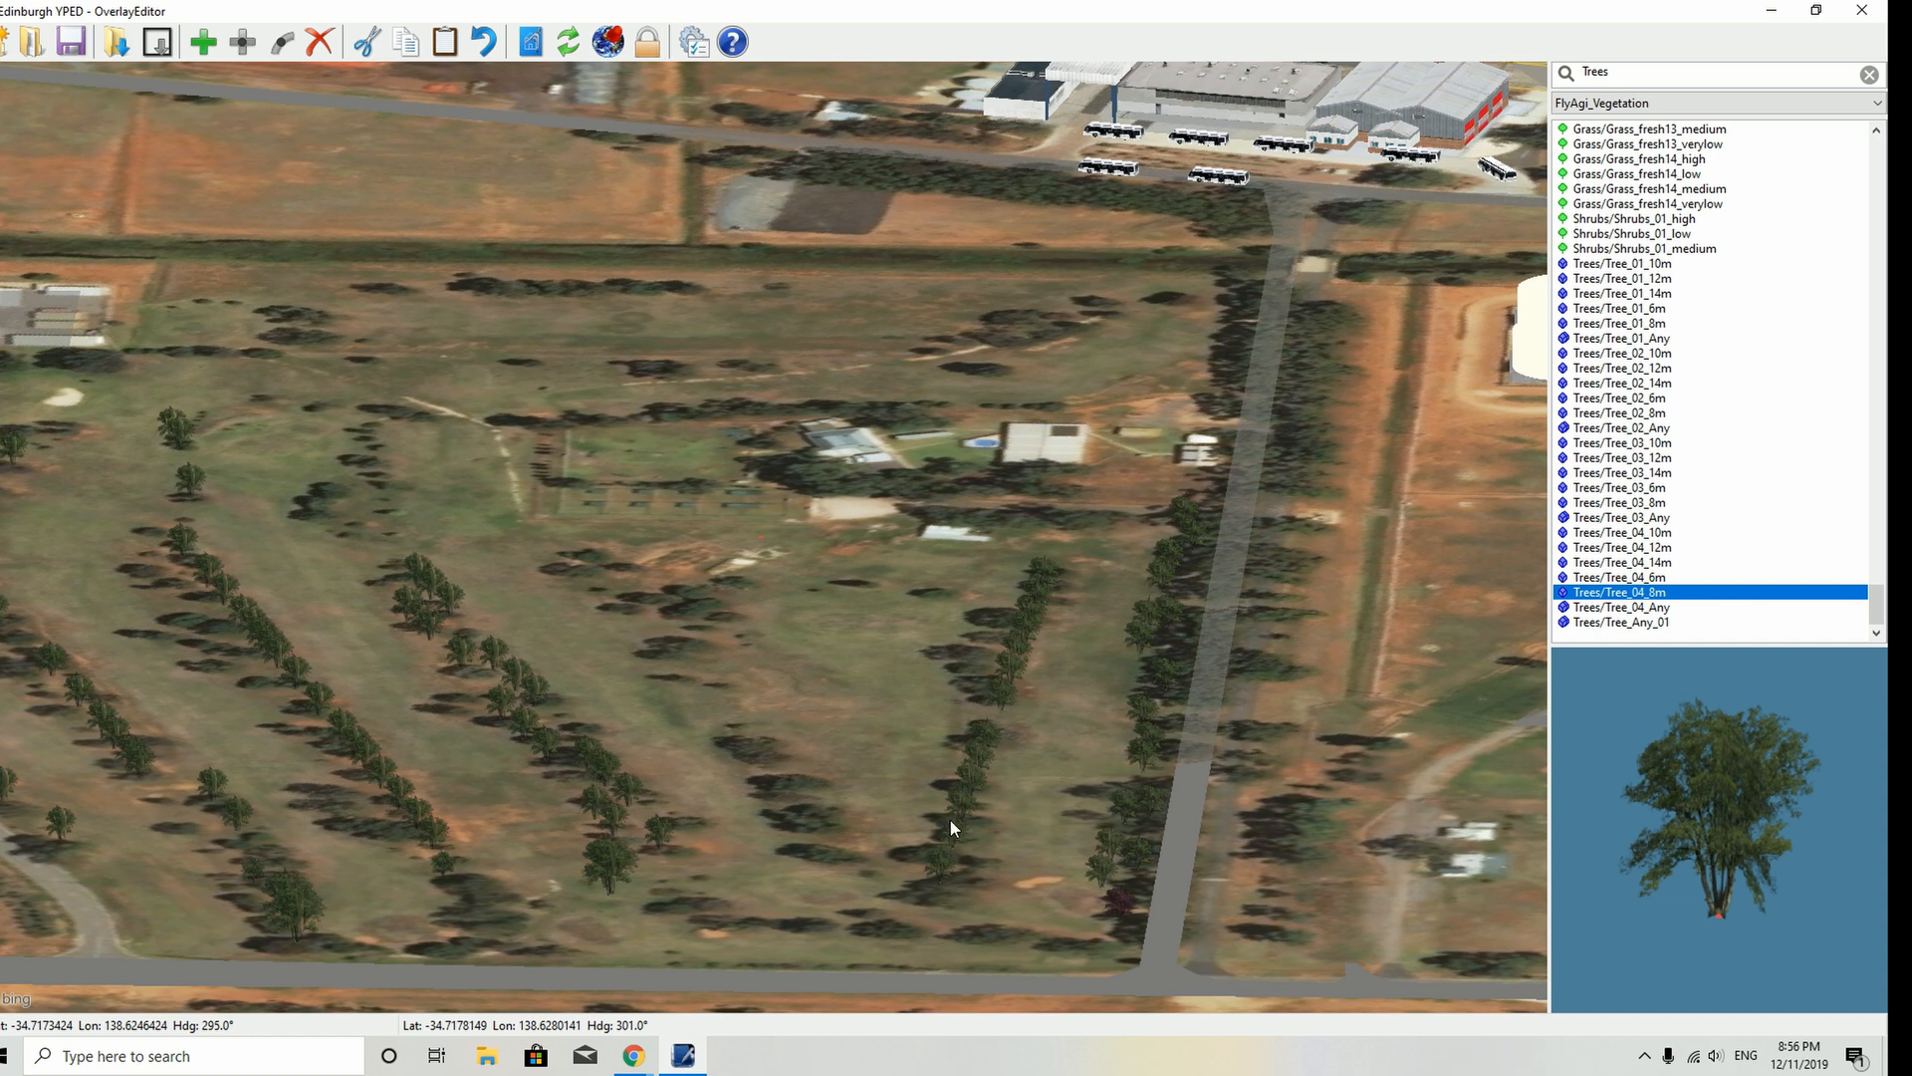
- Reposition three trees in the row beside the roadside row to spread them along the imagery's tree line
drag(951, 820, 932, 817)
drag(974, 750, 955, 742)
drag(1019, 680, 1029, 567)
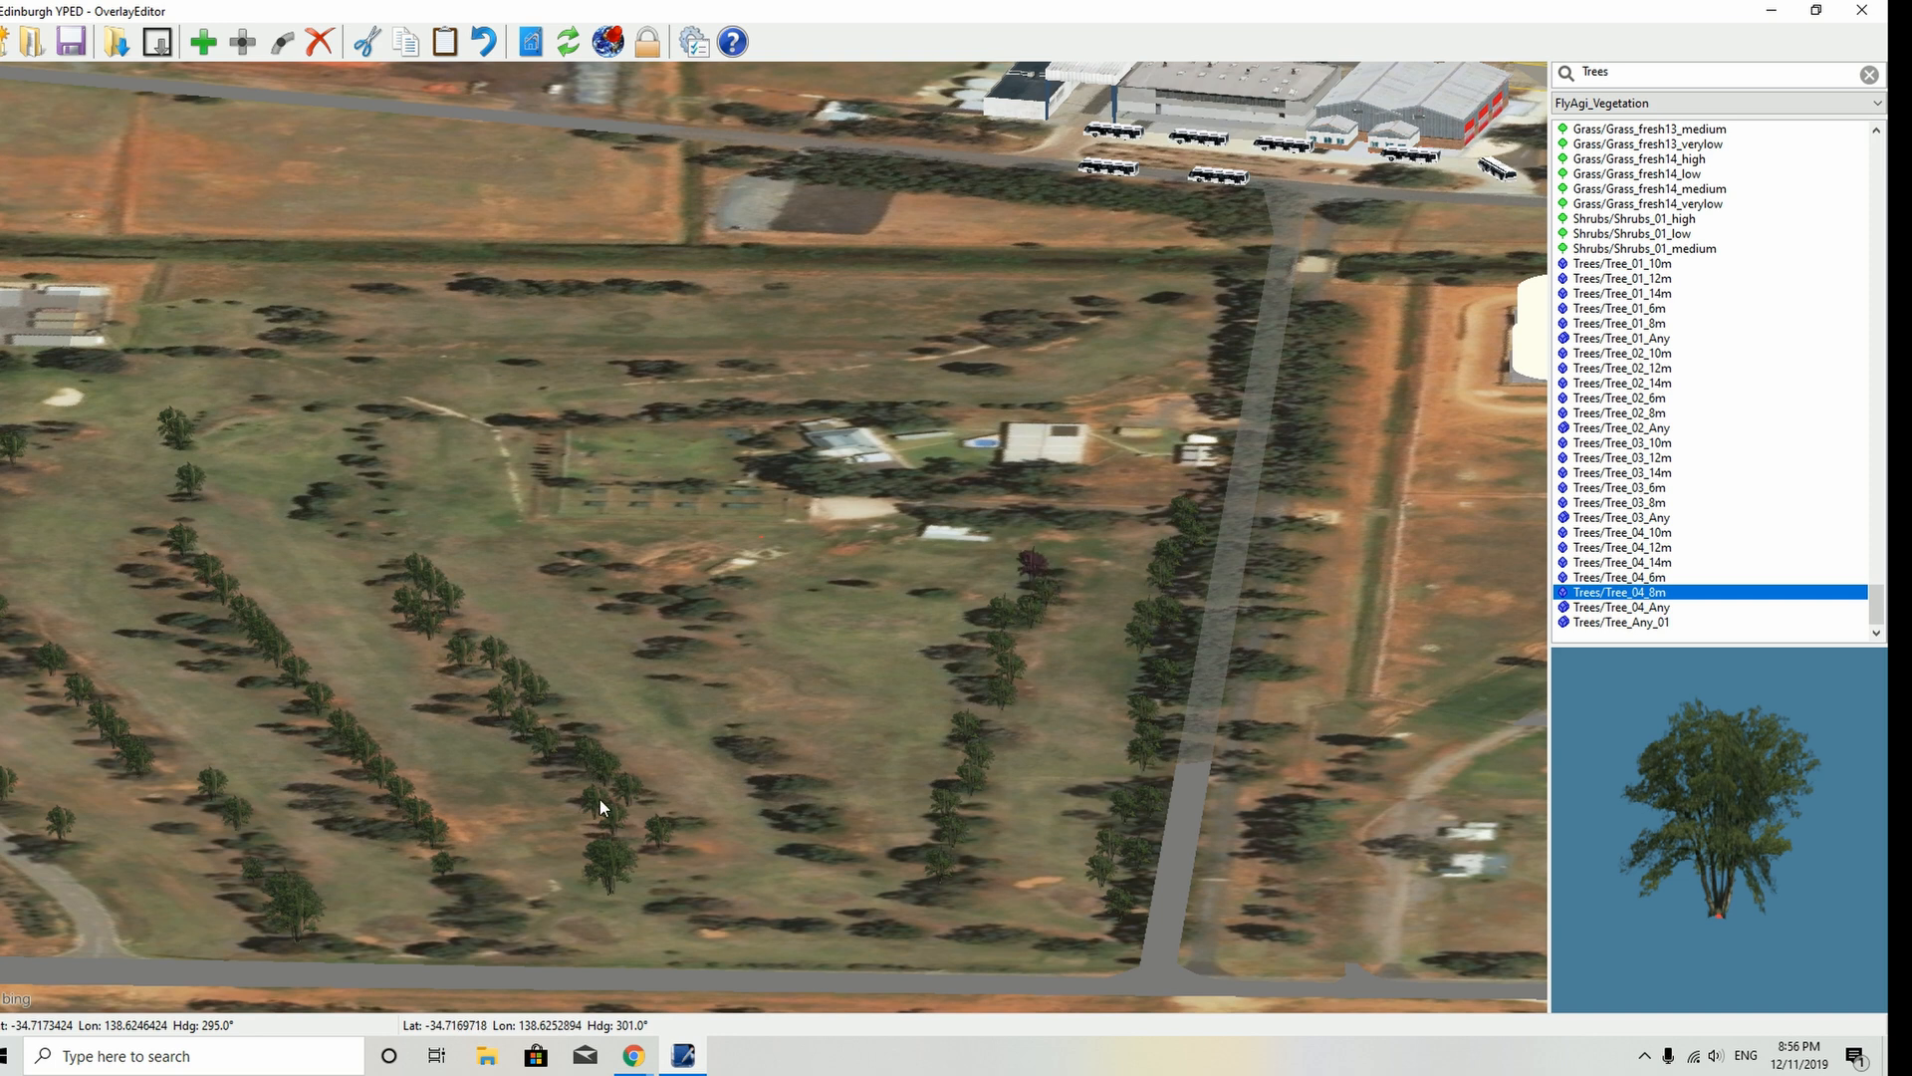
- Examine the tree rows and the surrounding hangars, storage tanks and apron from several headings
scroll(599, 801, down, 2)
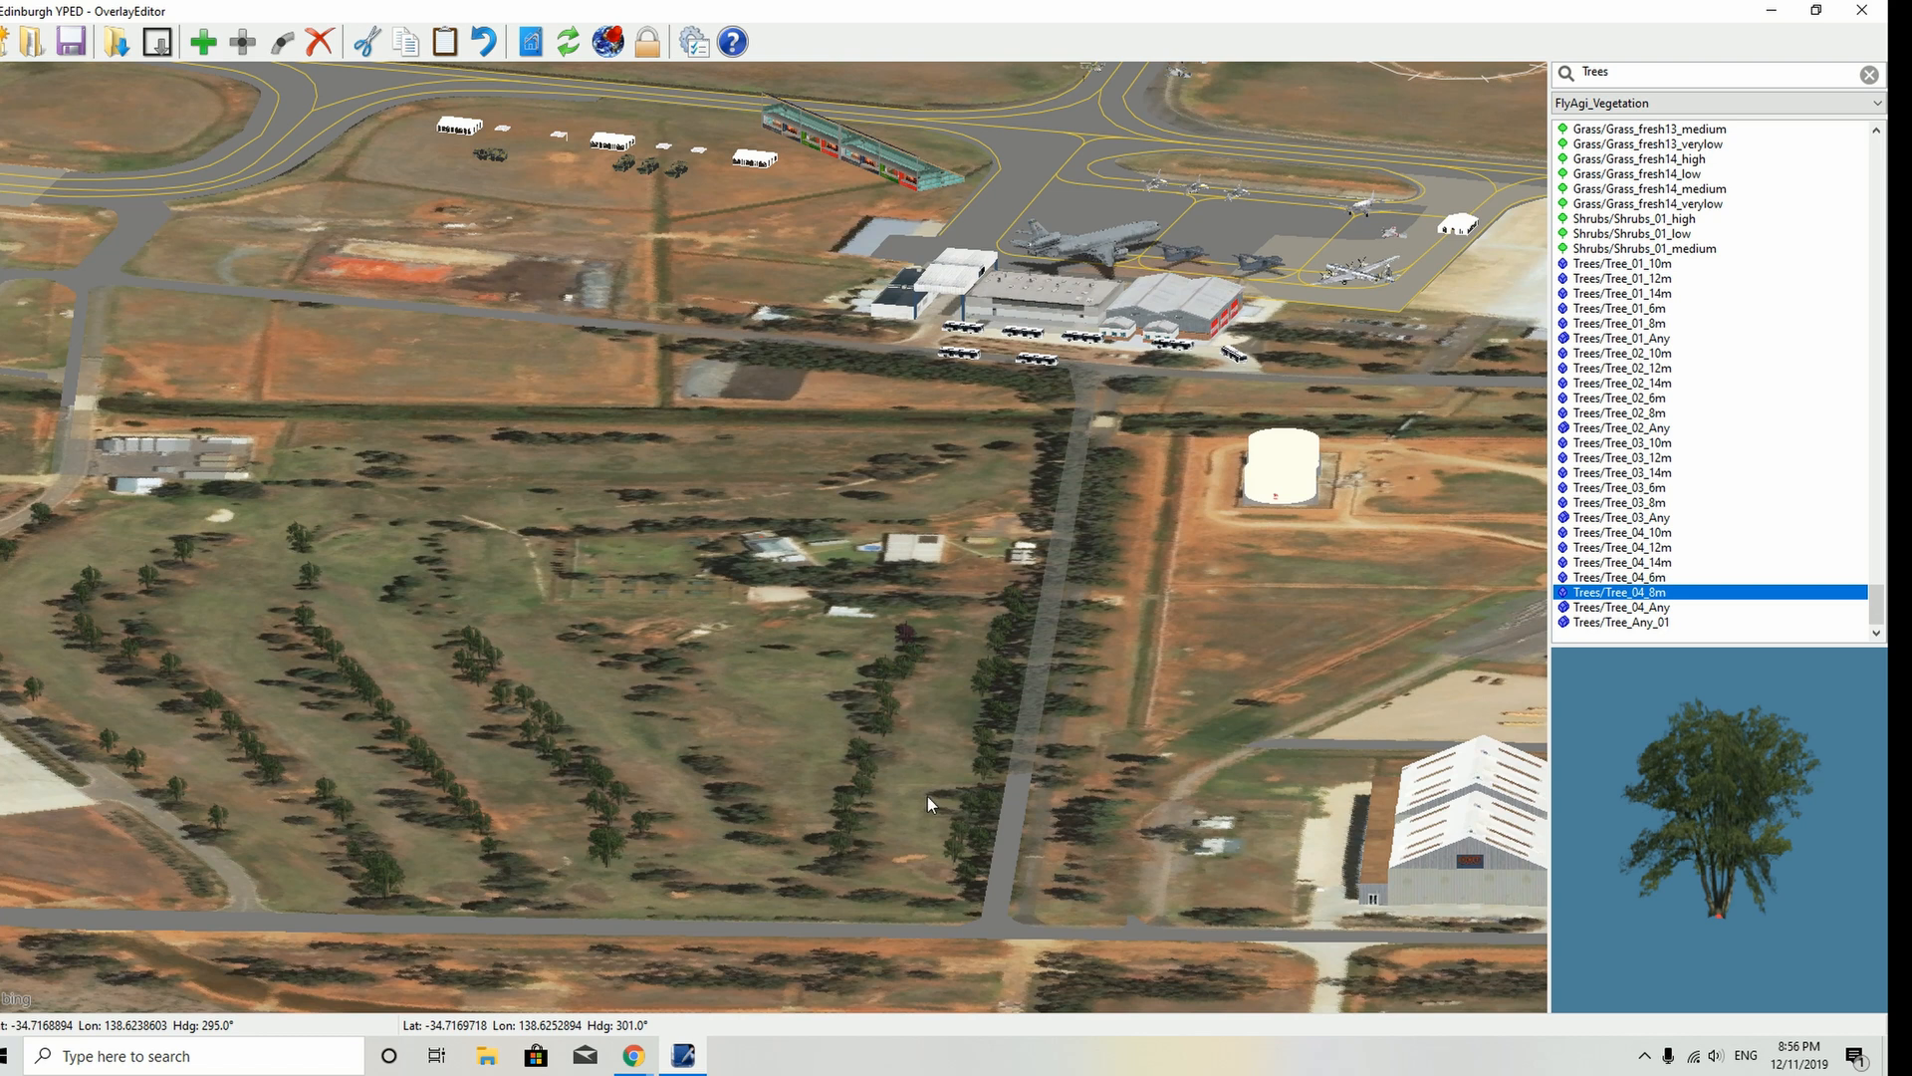
key(Home)
key(Home)
key(Home)
key(Home)
key(Home)
key(Home)
key(Home)
key(Home)
key(Home)
key(Home)
key(Home)
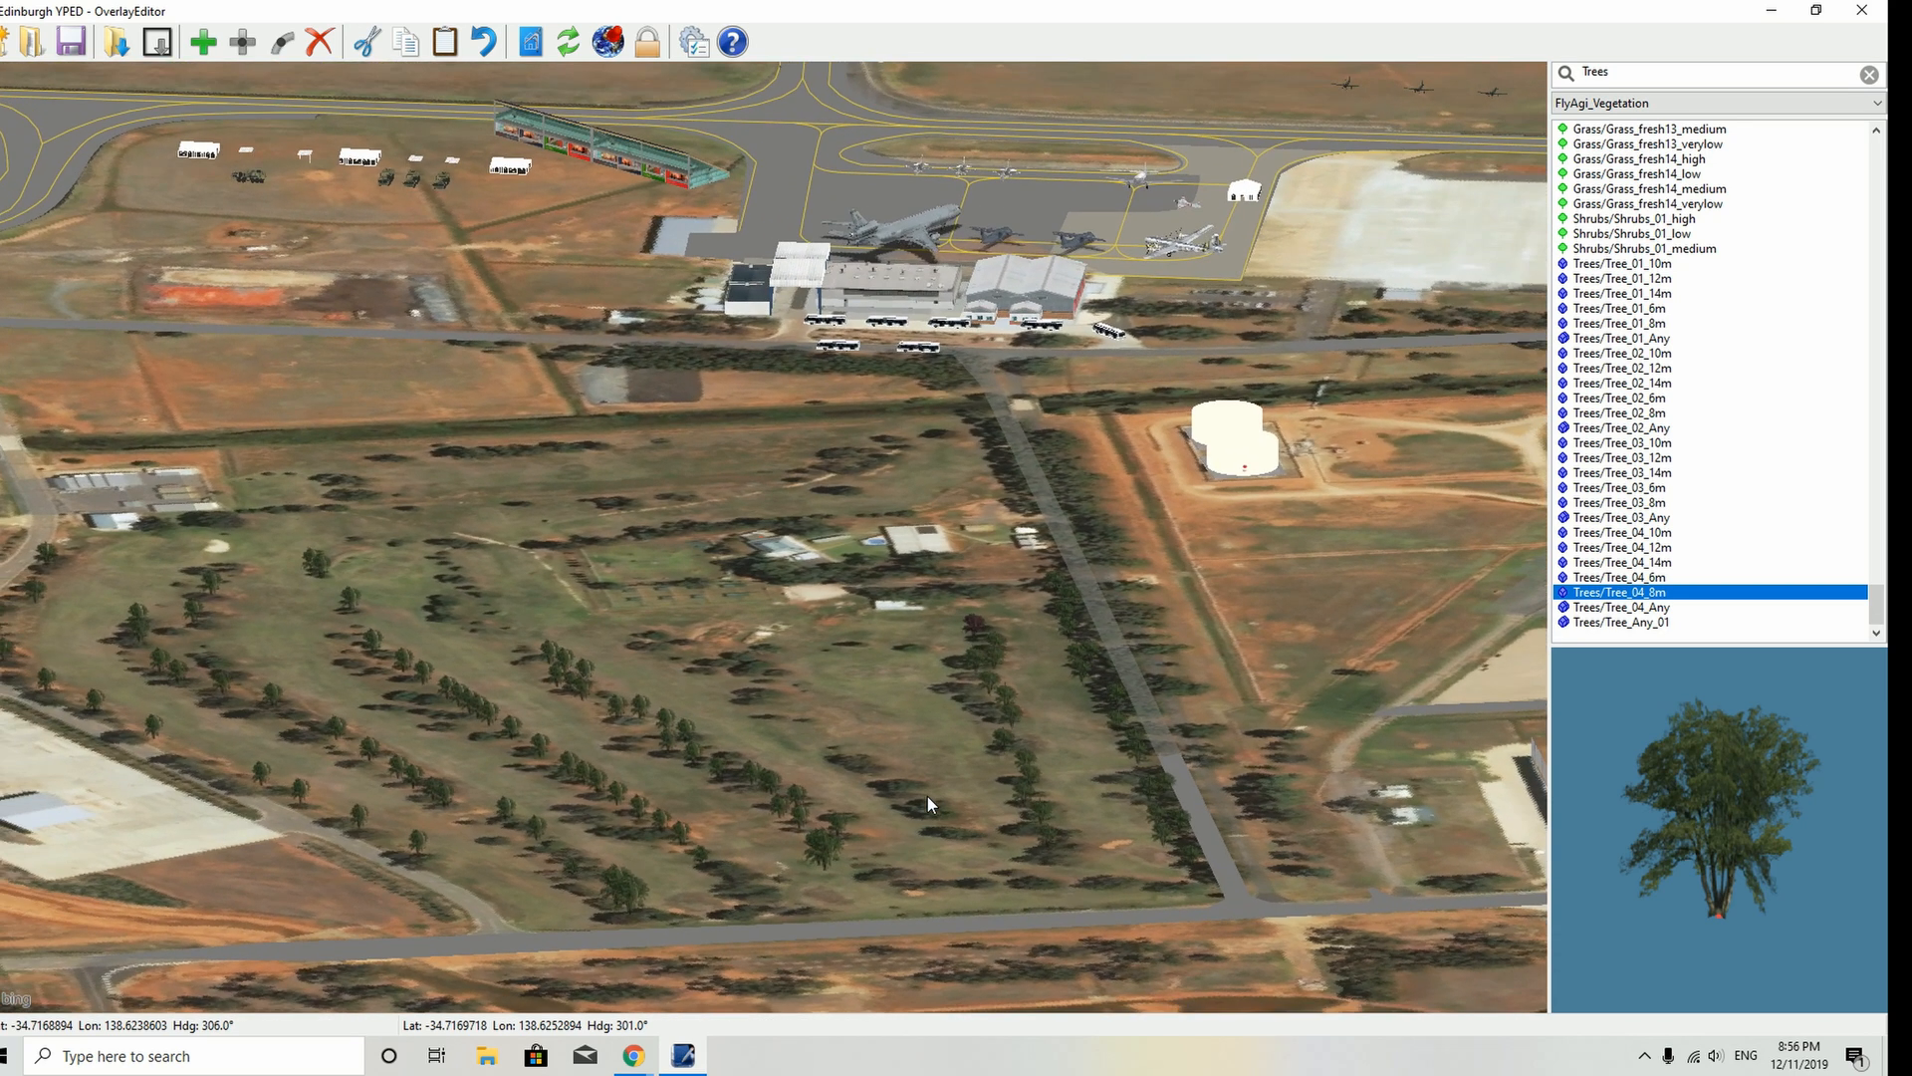
key(Right)
key(Right)
key(Right)
key(Right)
key(Right)
key(Right)
key(Right)
key(Right)
key(Right)
key(Right)
key(Right)
key(Right)
key(Right)
key(Right)
key(Right)
key(Right)
key(Right)
key(Right)
key(Right)
key(Right)
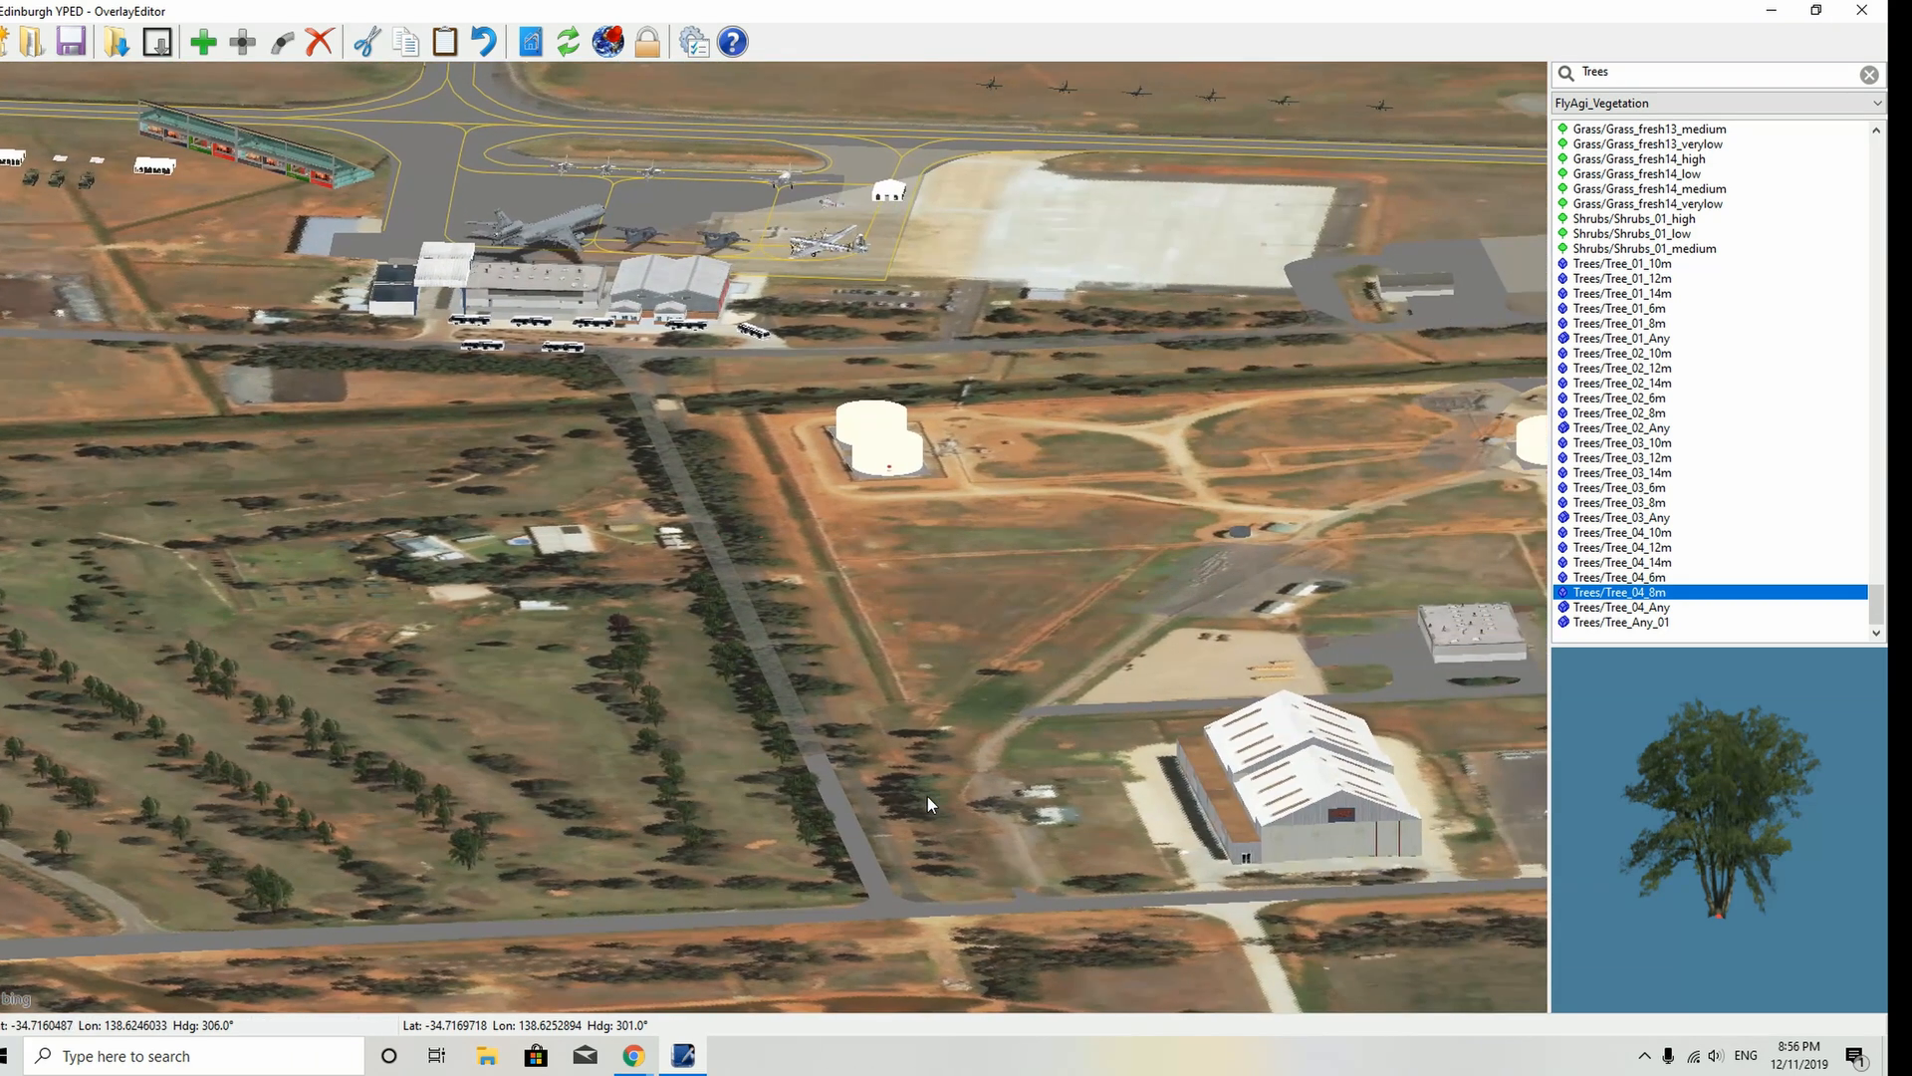
key(End)
key(End)
key(End)
key(End)
key(End)
key(End)
key(End)
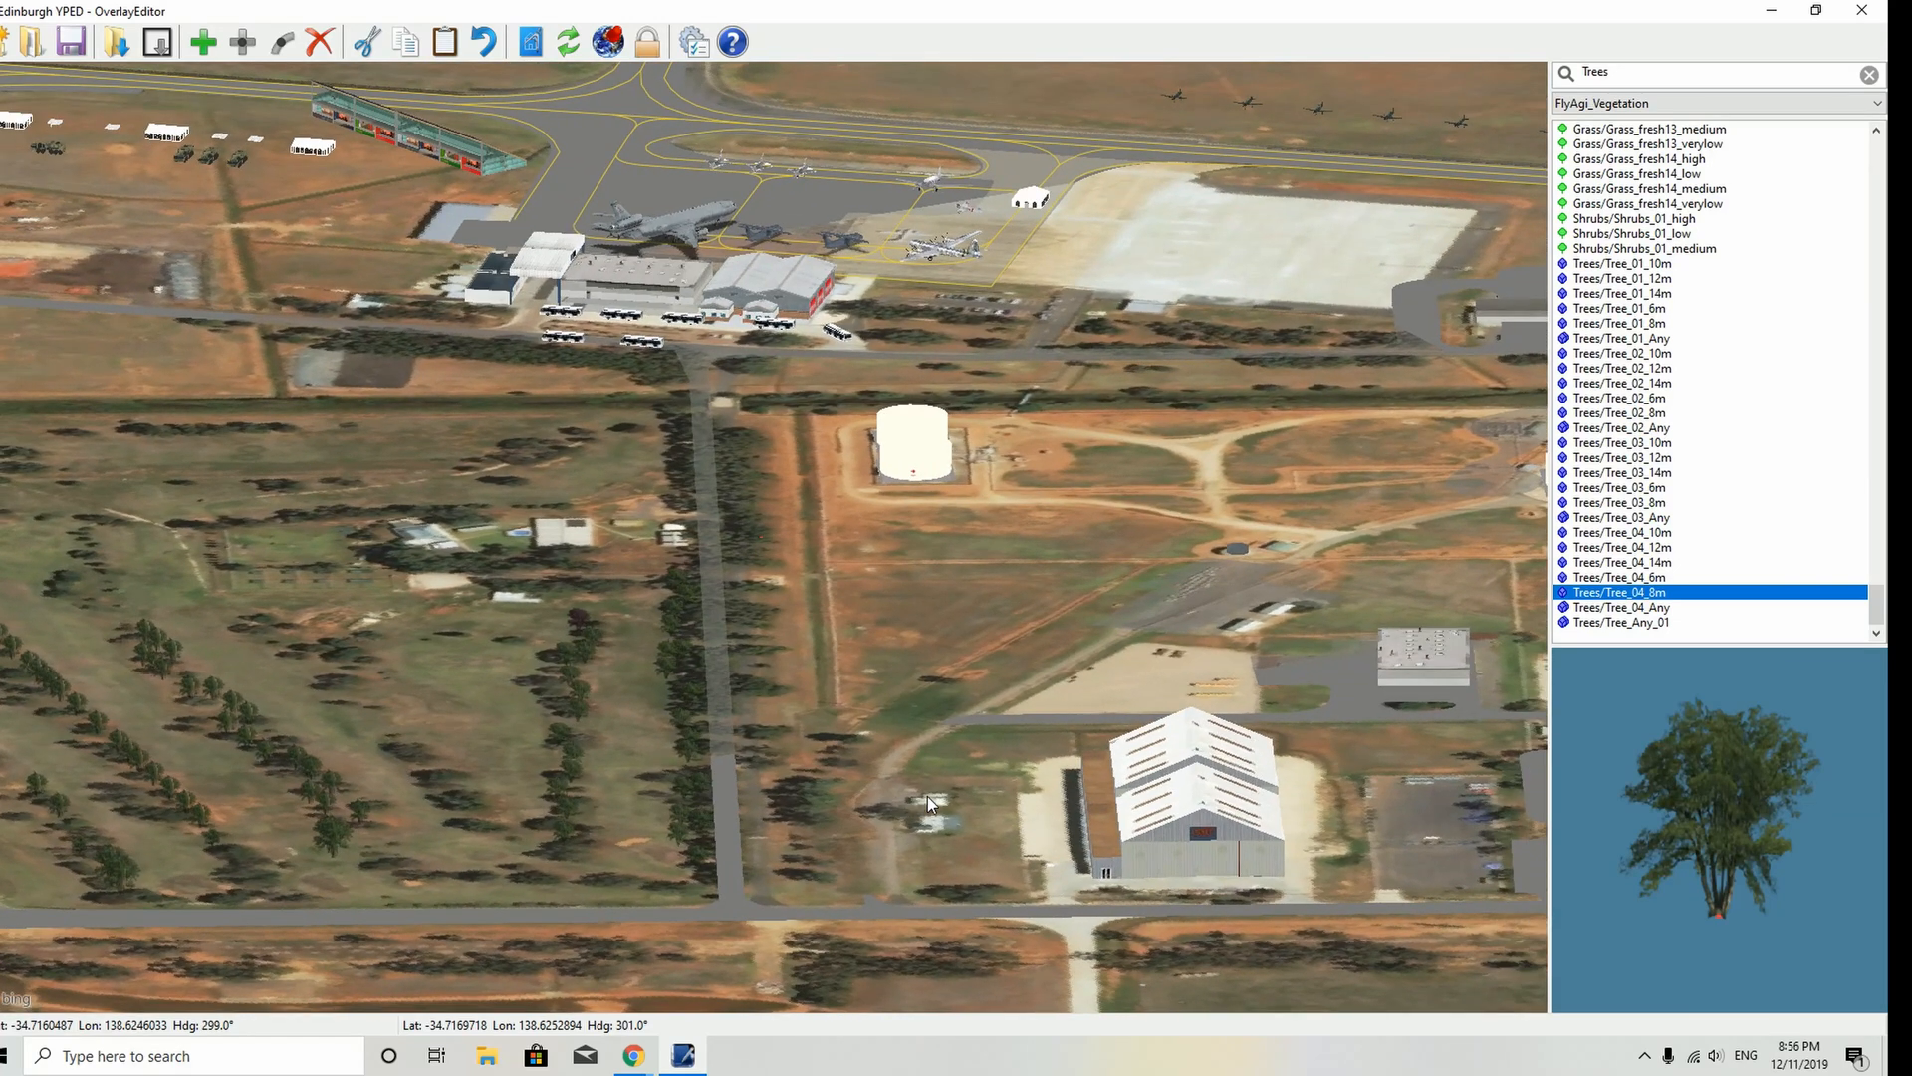
key(Left)
key(Left)
key(Left)
key(Left)
key(Left)
key(Left)
key(Left)
key(Left)
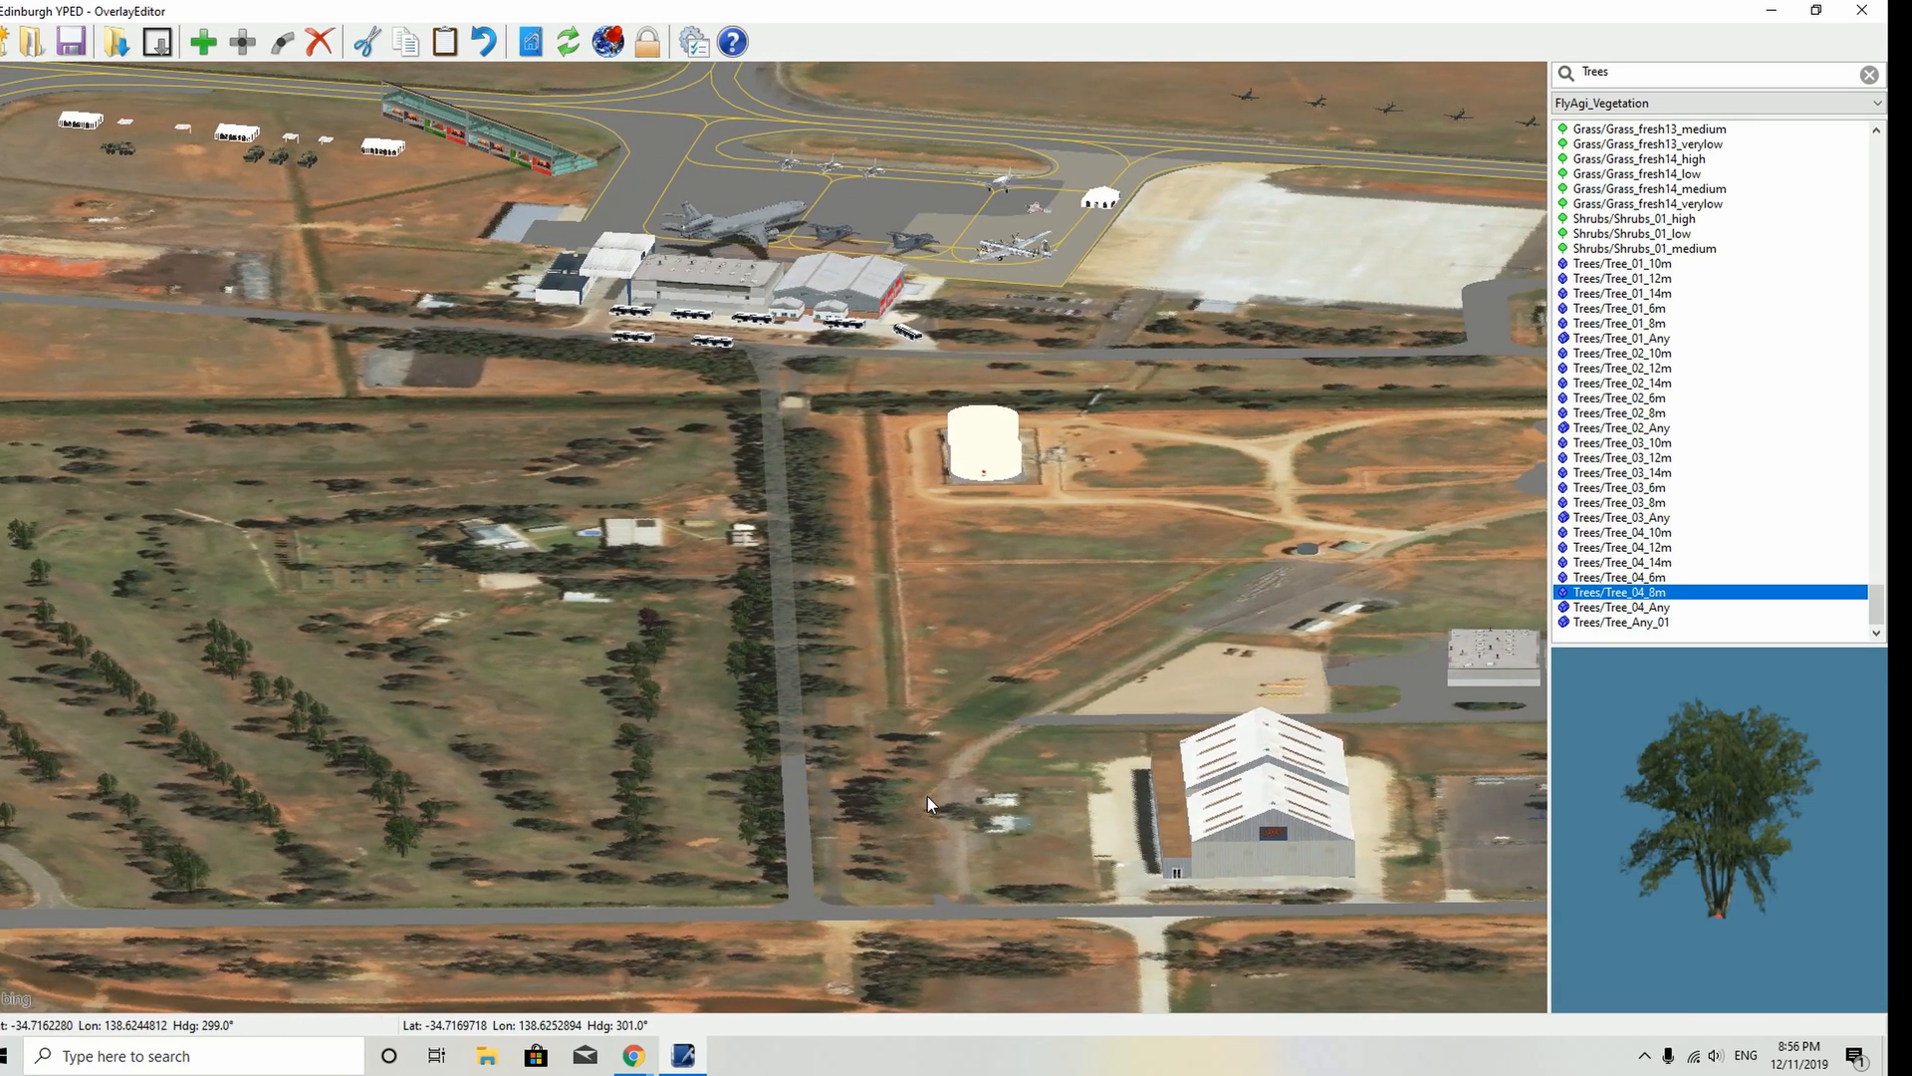
key(Up)
key(Up)
key(Up)
key(Up)
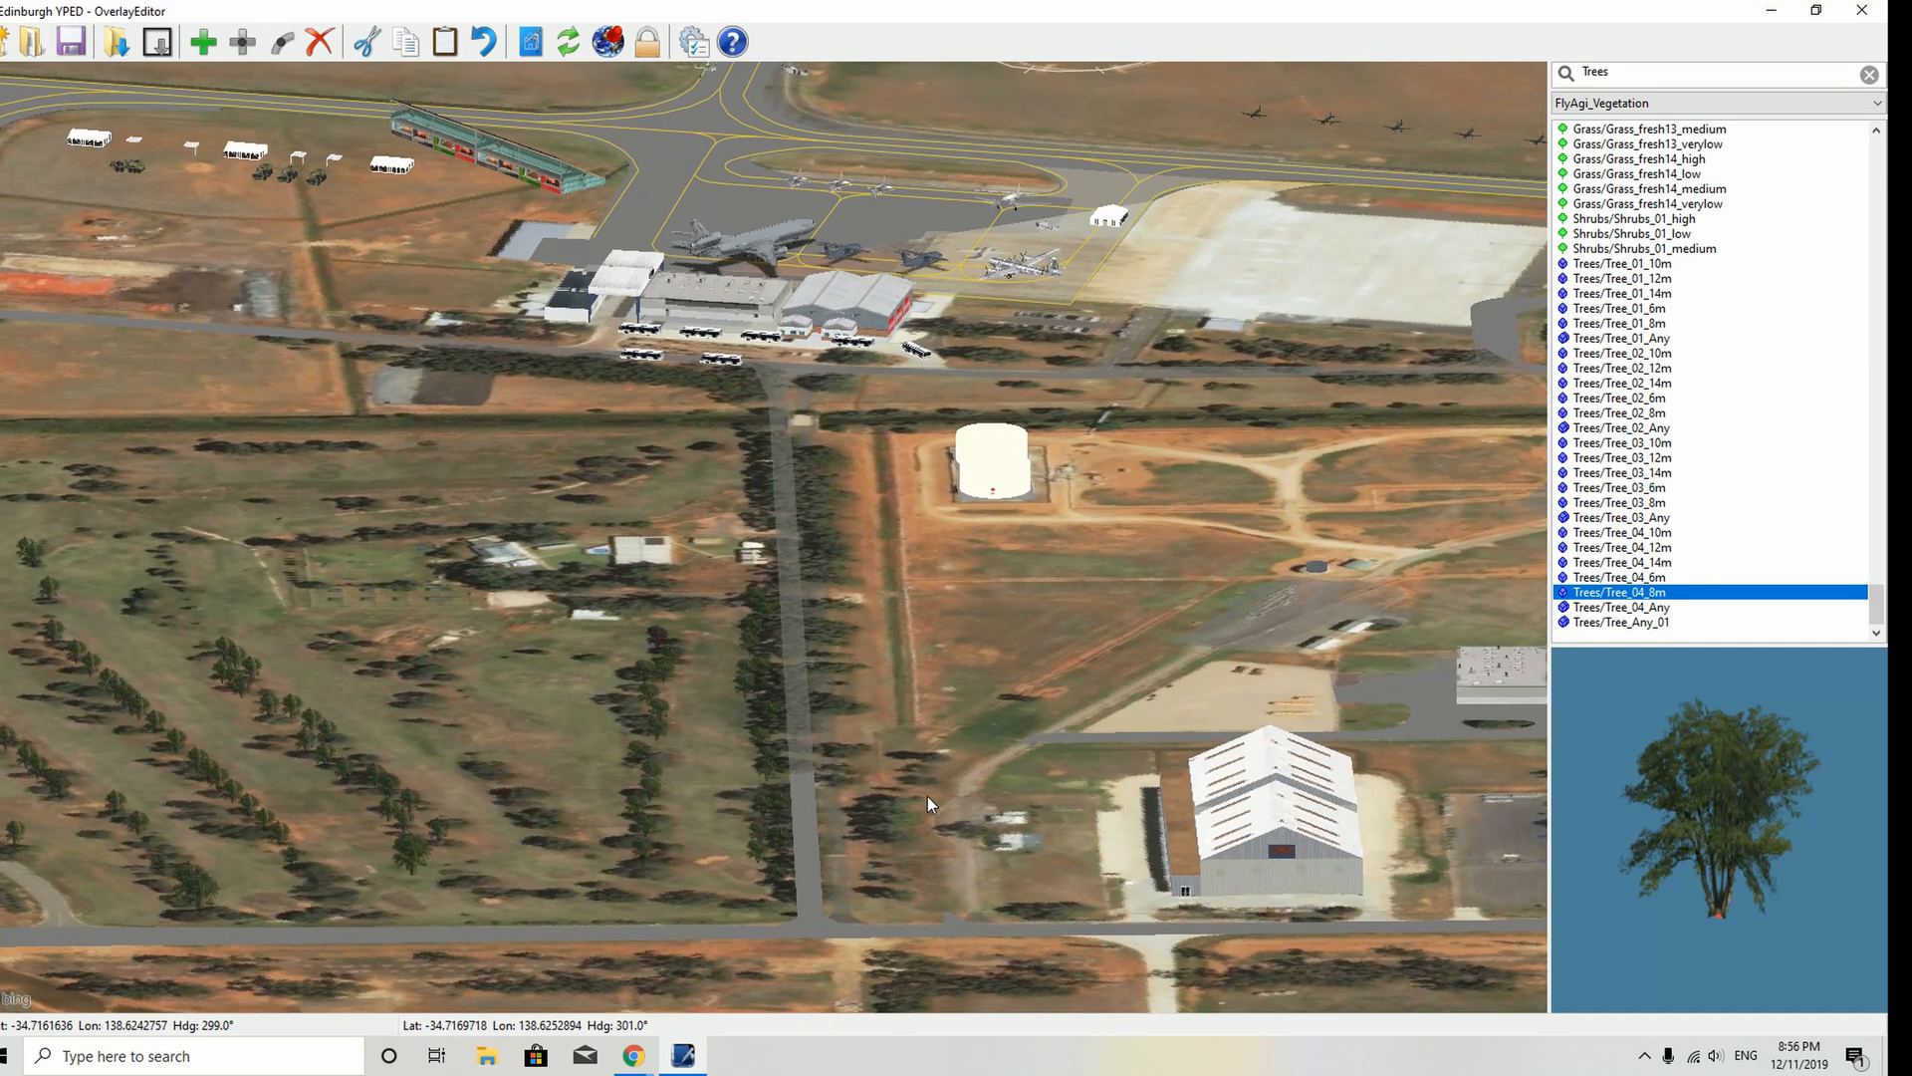
key(Up)
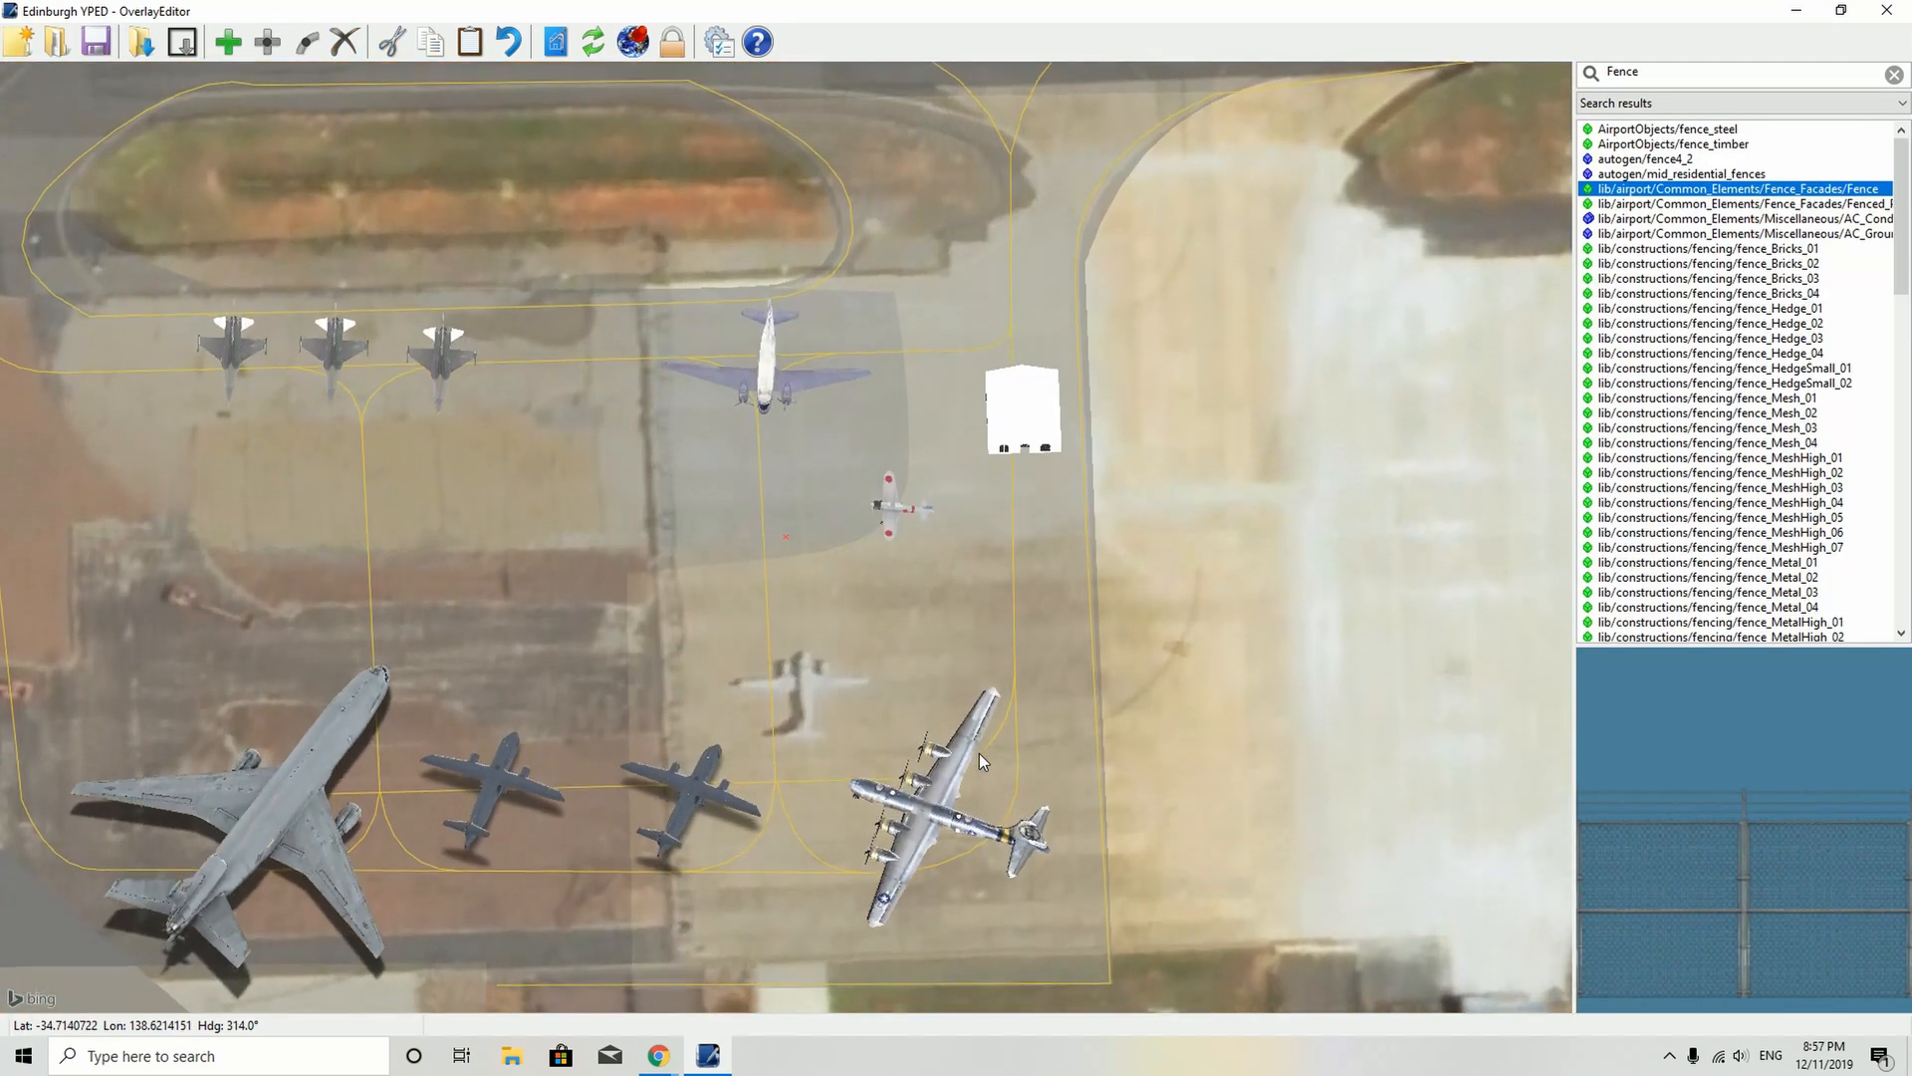
- Add a lib/airport/Common_Elements/Fence_Facades/Fence beside the road behind the concrete apron, with segments of about 24, 47 and 53 m
scroll(978, 753, down, 10)
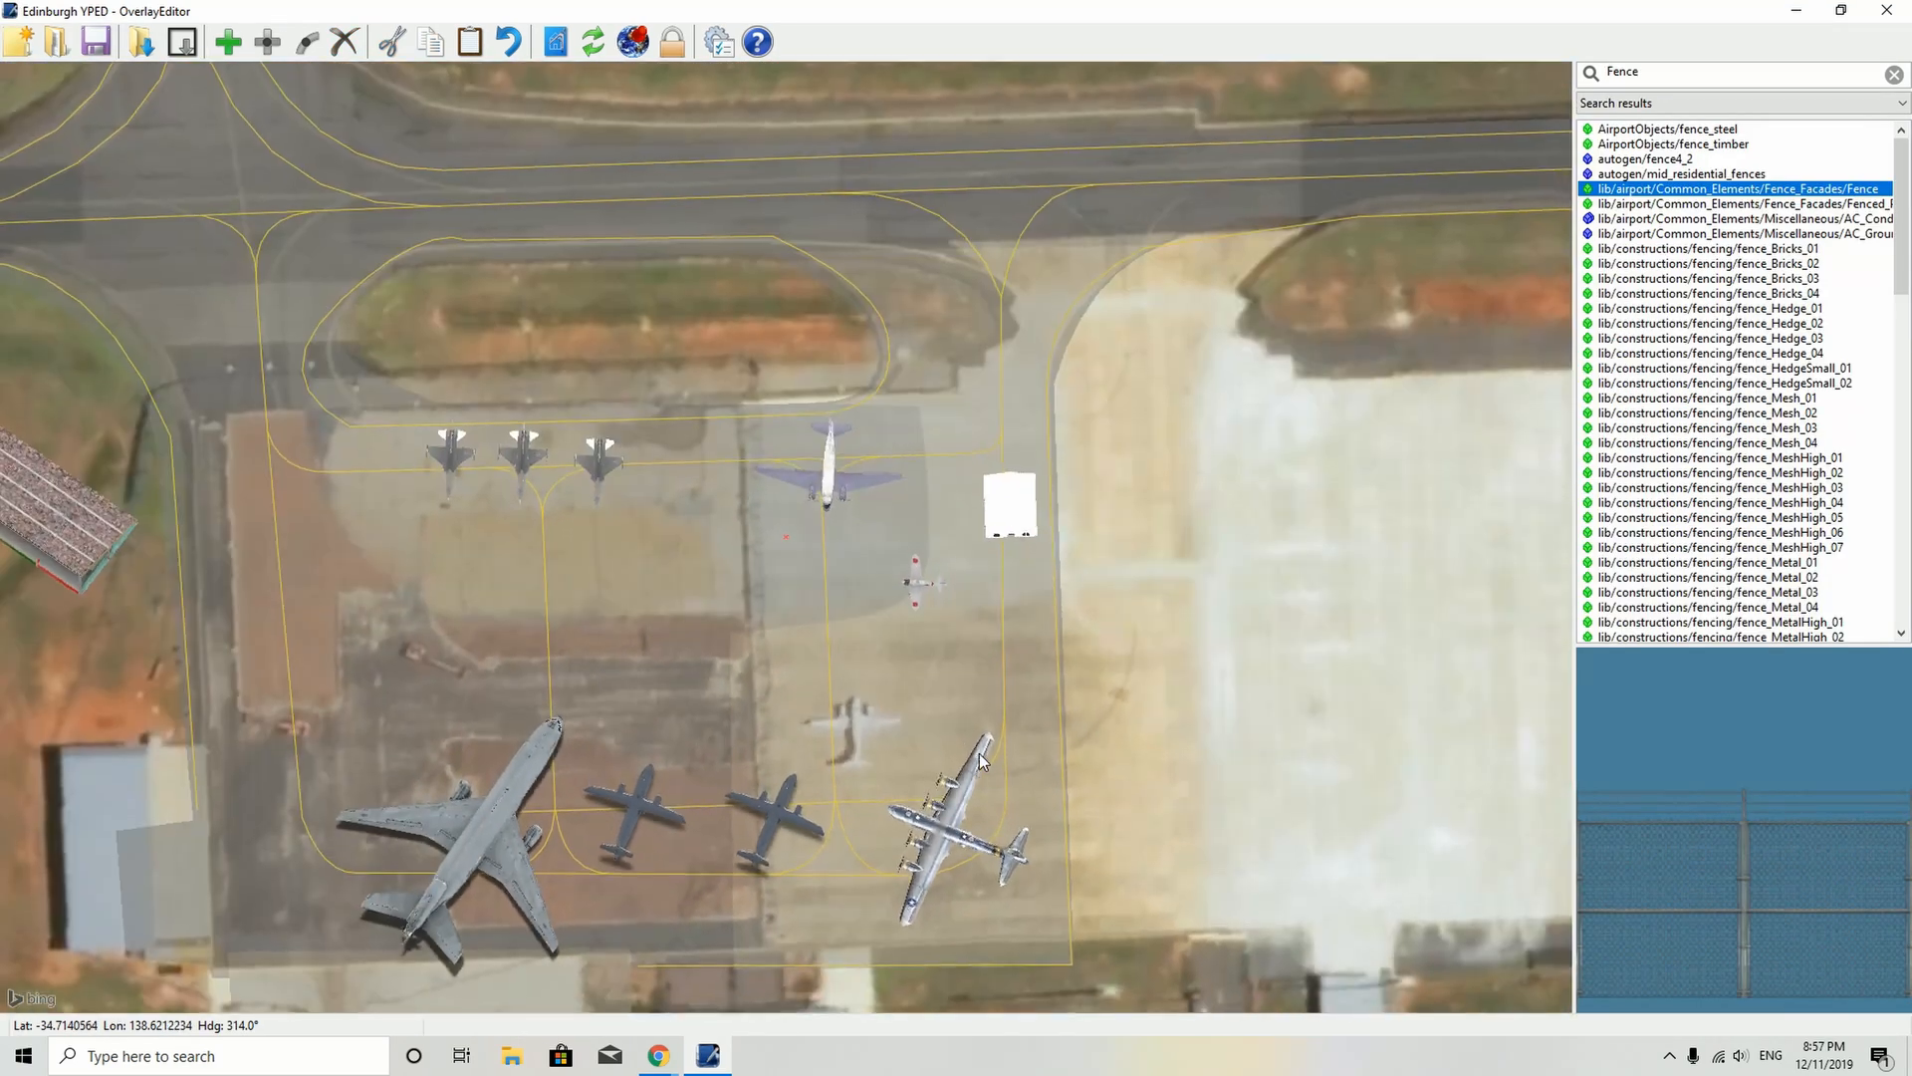
scroll(978, 753, down, 2)
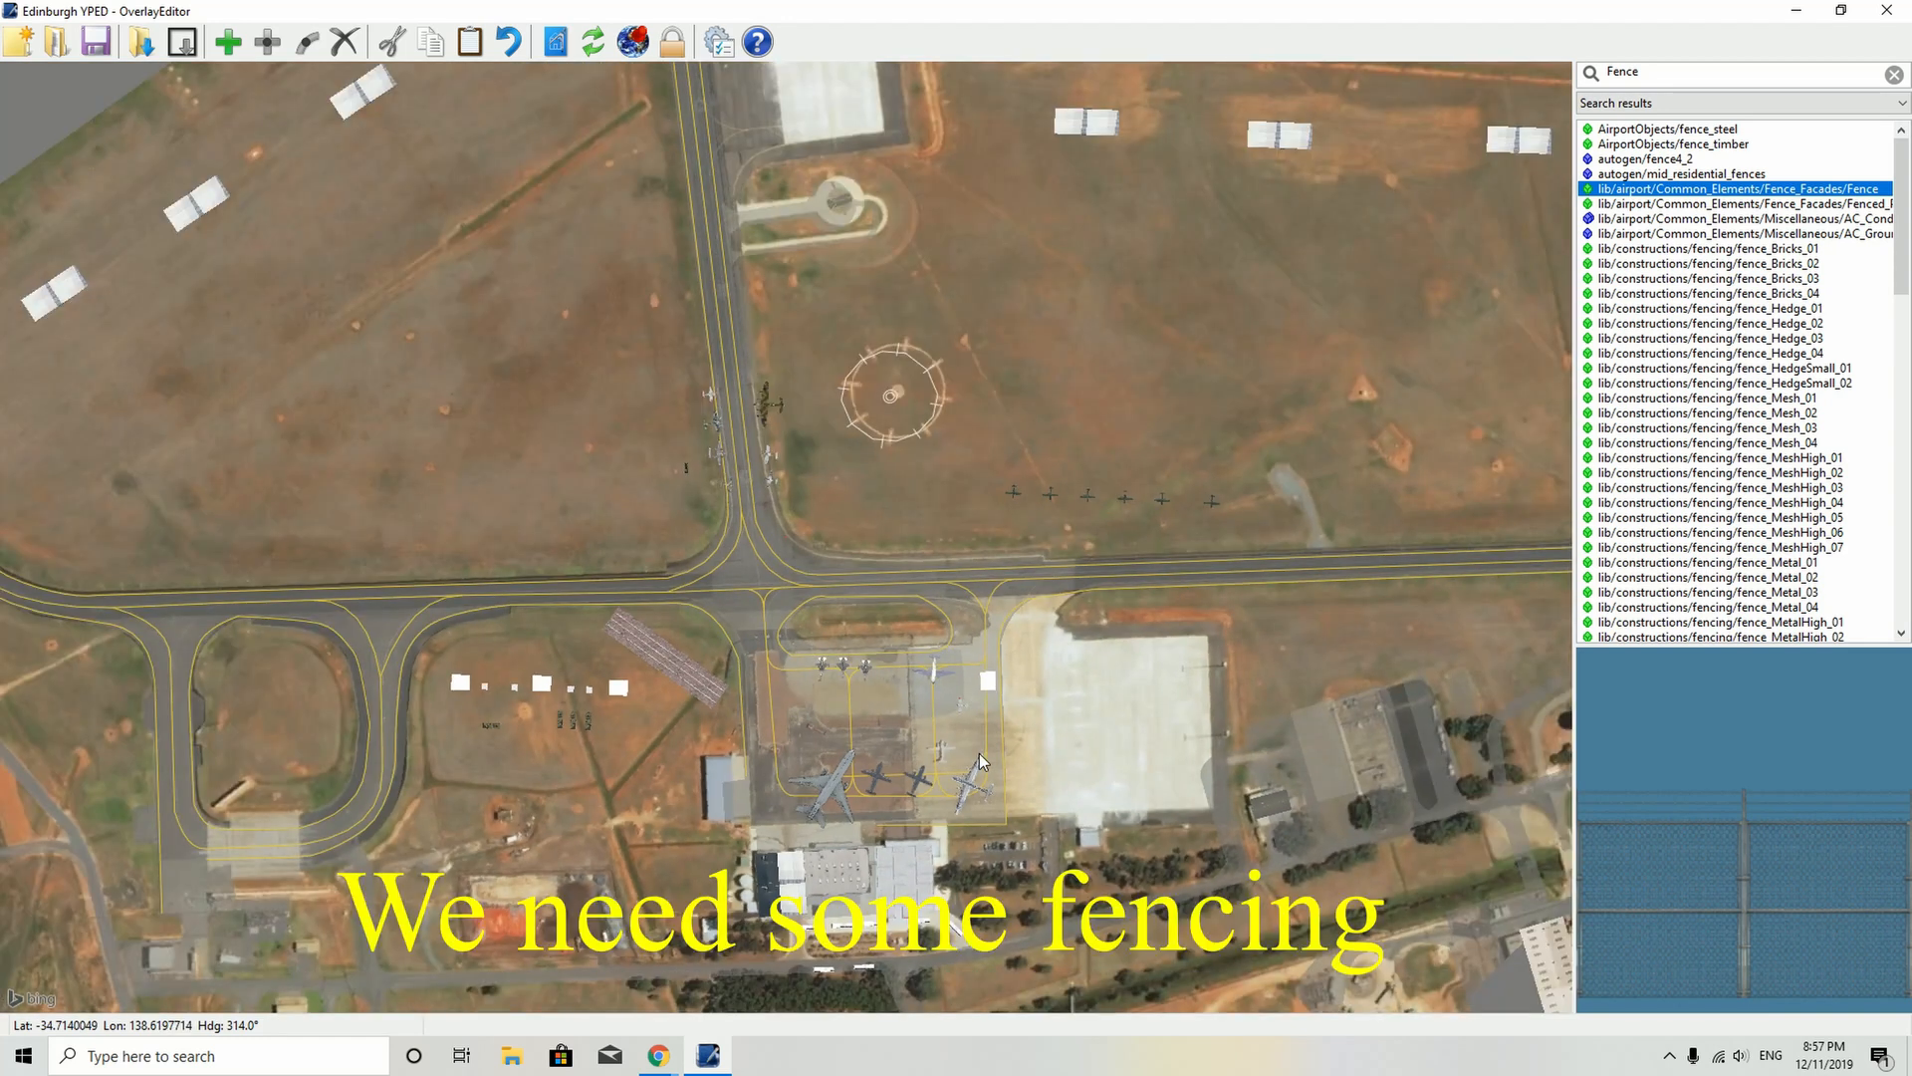
click(227, 47)
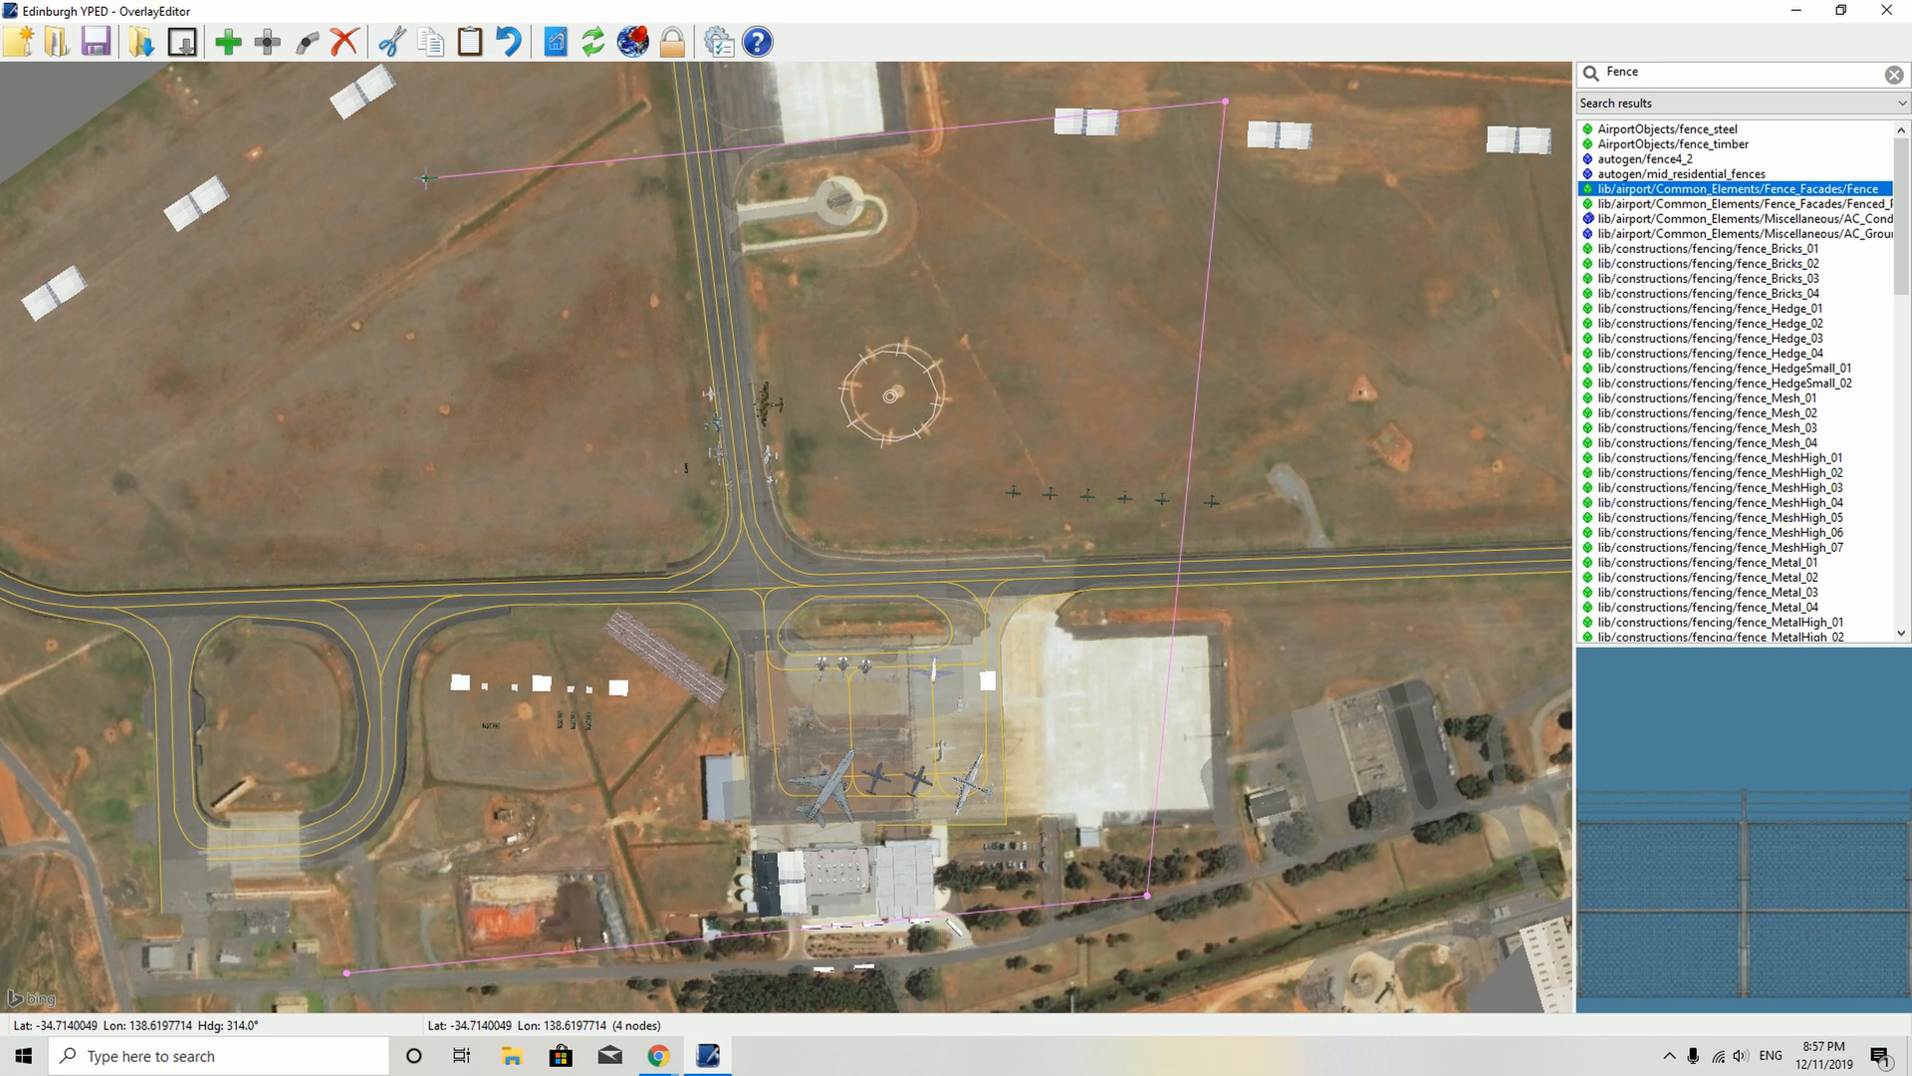
drag(427, 178, 1208, 834)
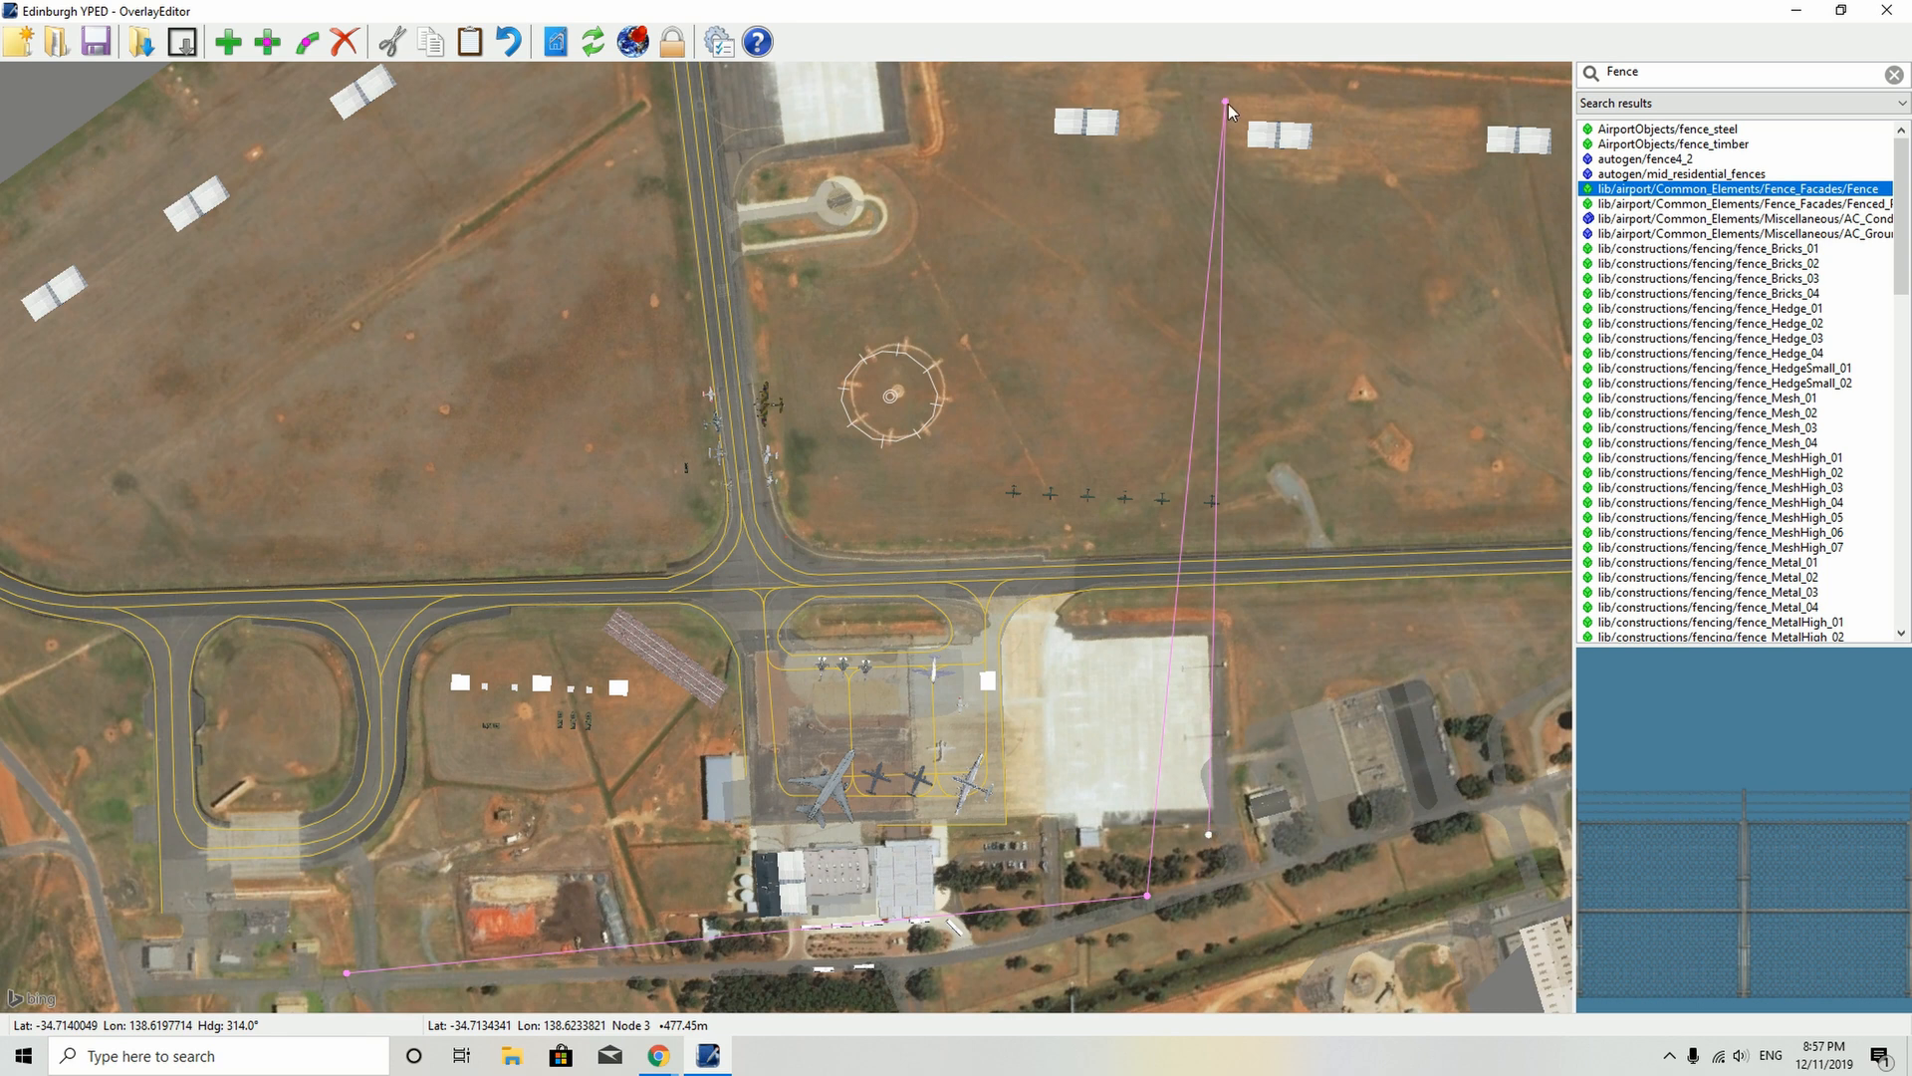
key(Delete)
click(1209, 871)
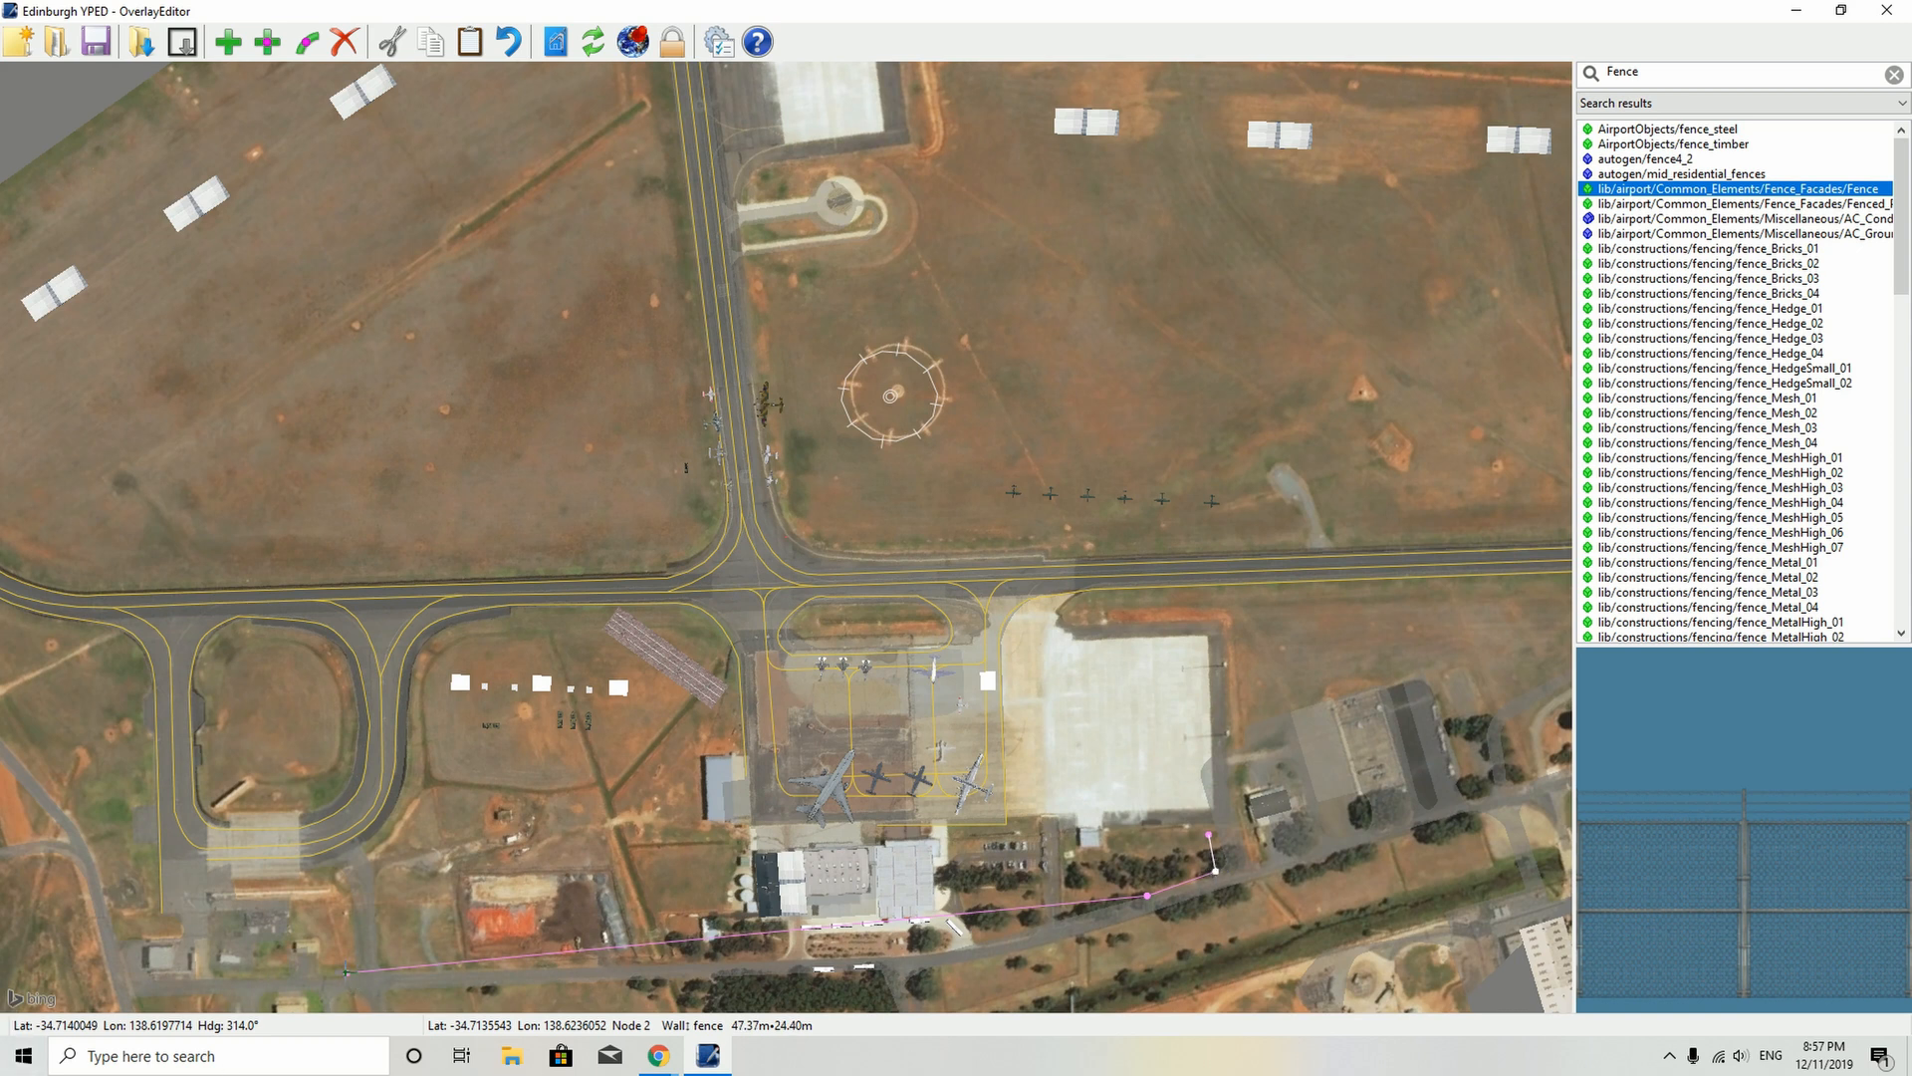
drag(349, 973, 1067, 910)
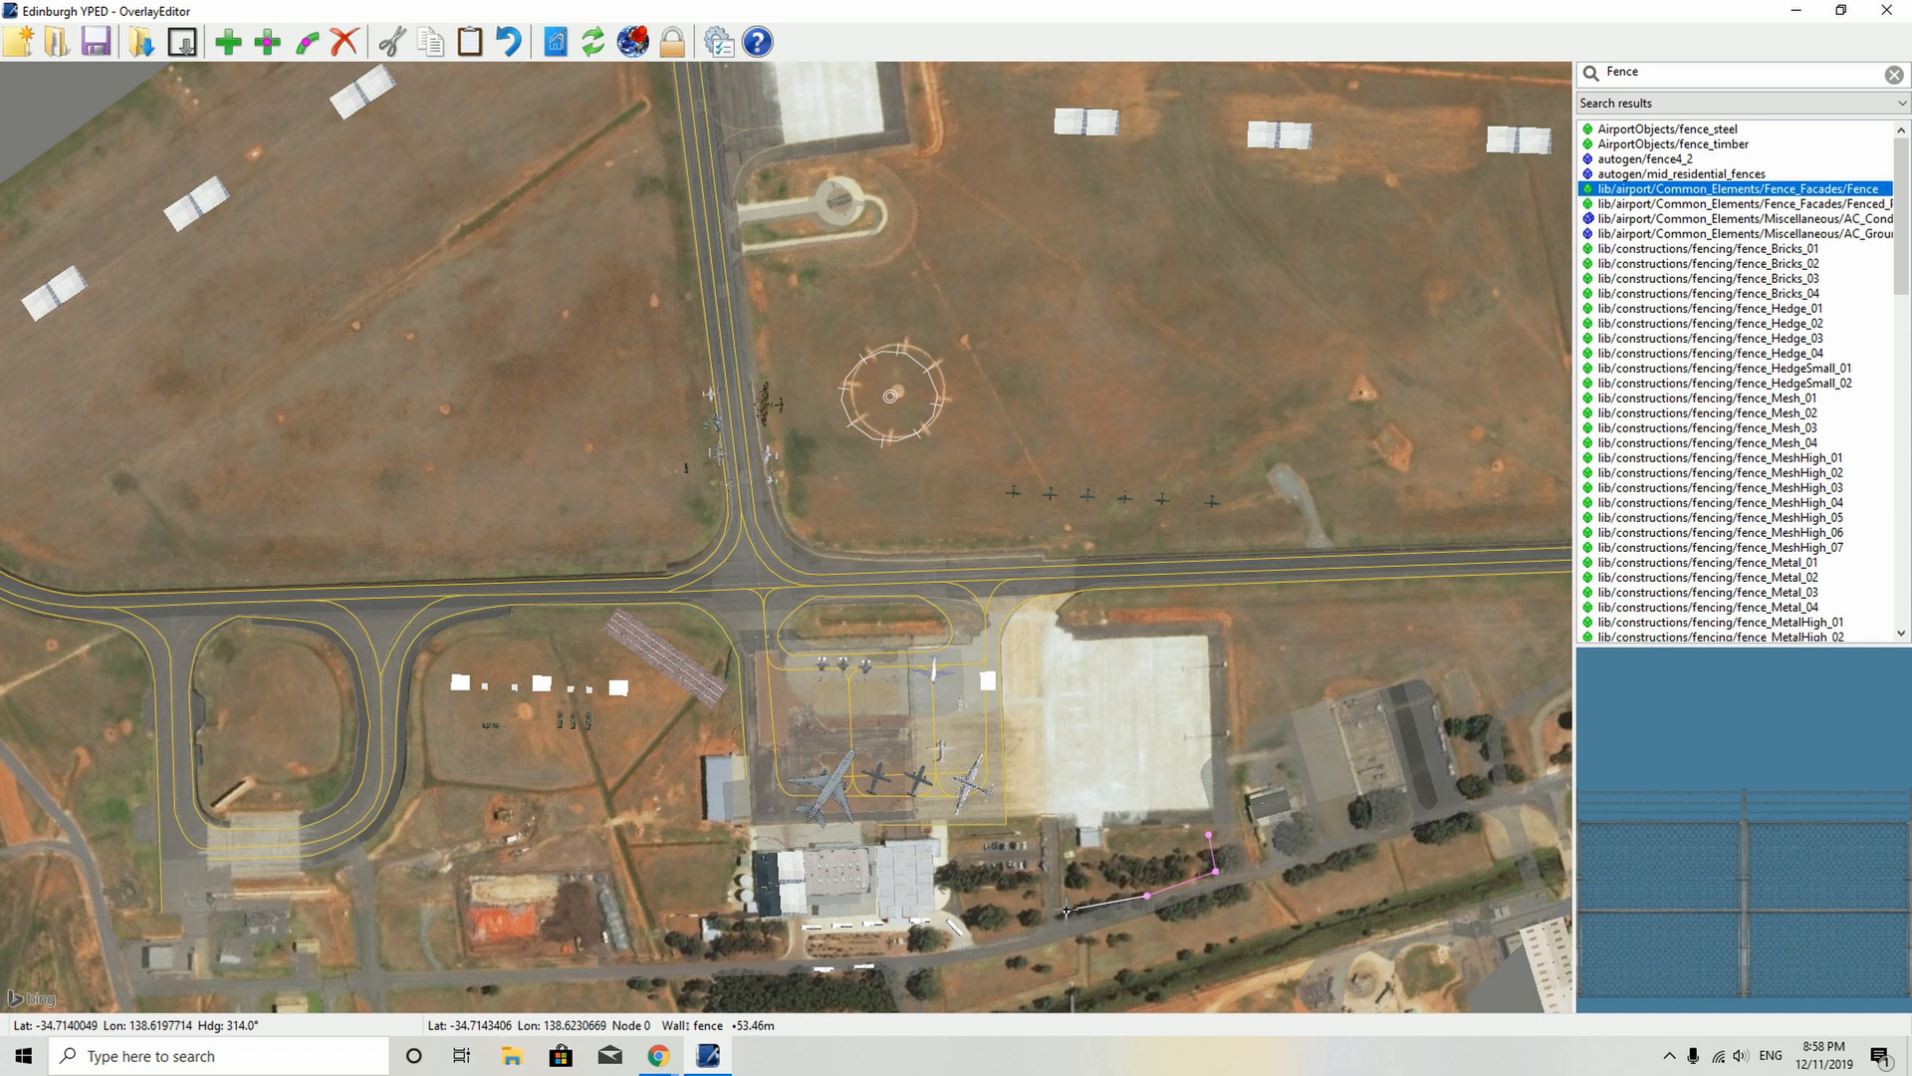
- Add a node running the fence's open end back toward the apron, and adjust the middle roadside node to about 50.5 m and 50 m segments
click(267, 42)
click(1144, 895)
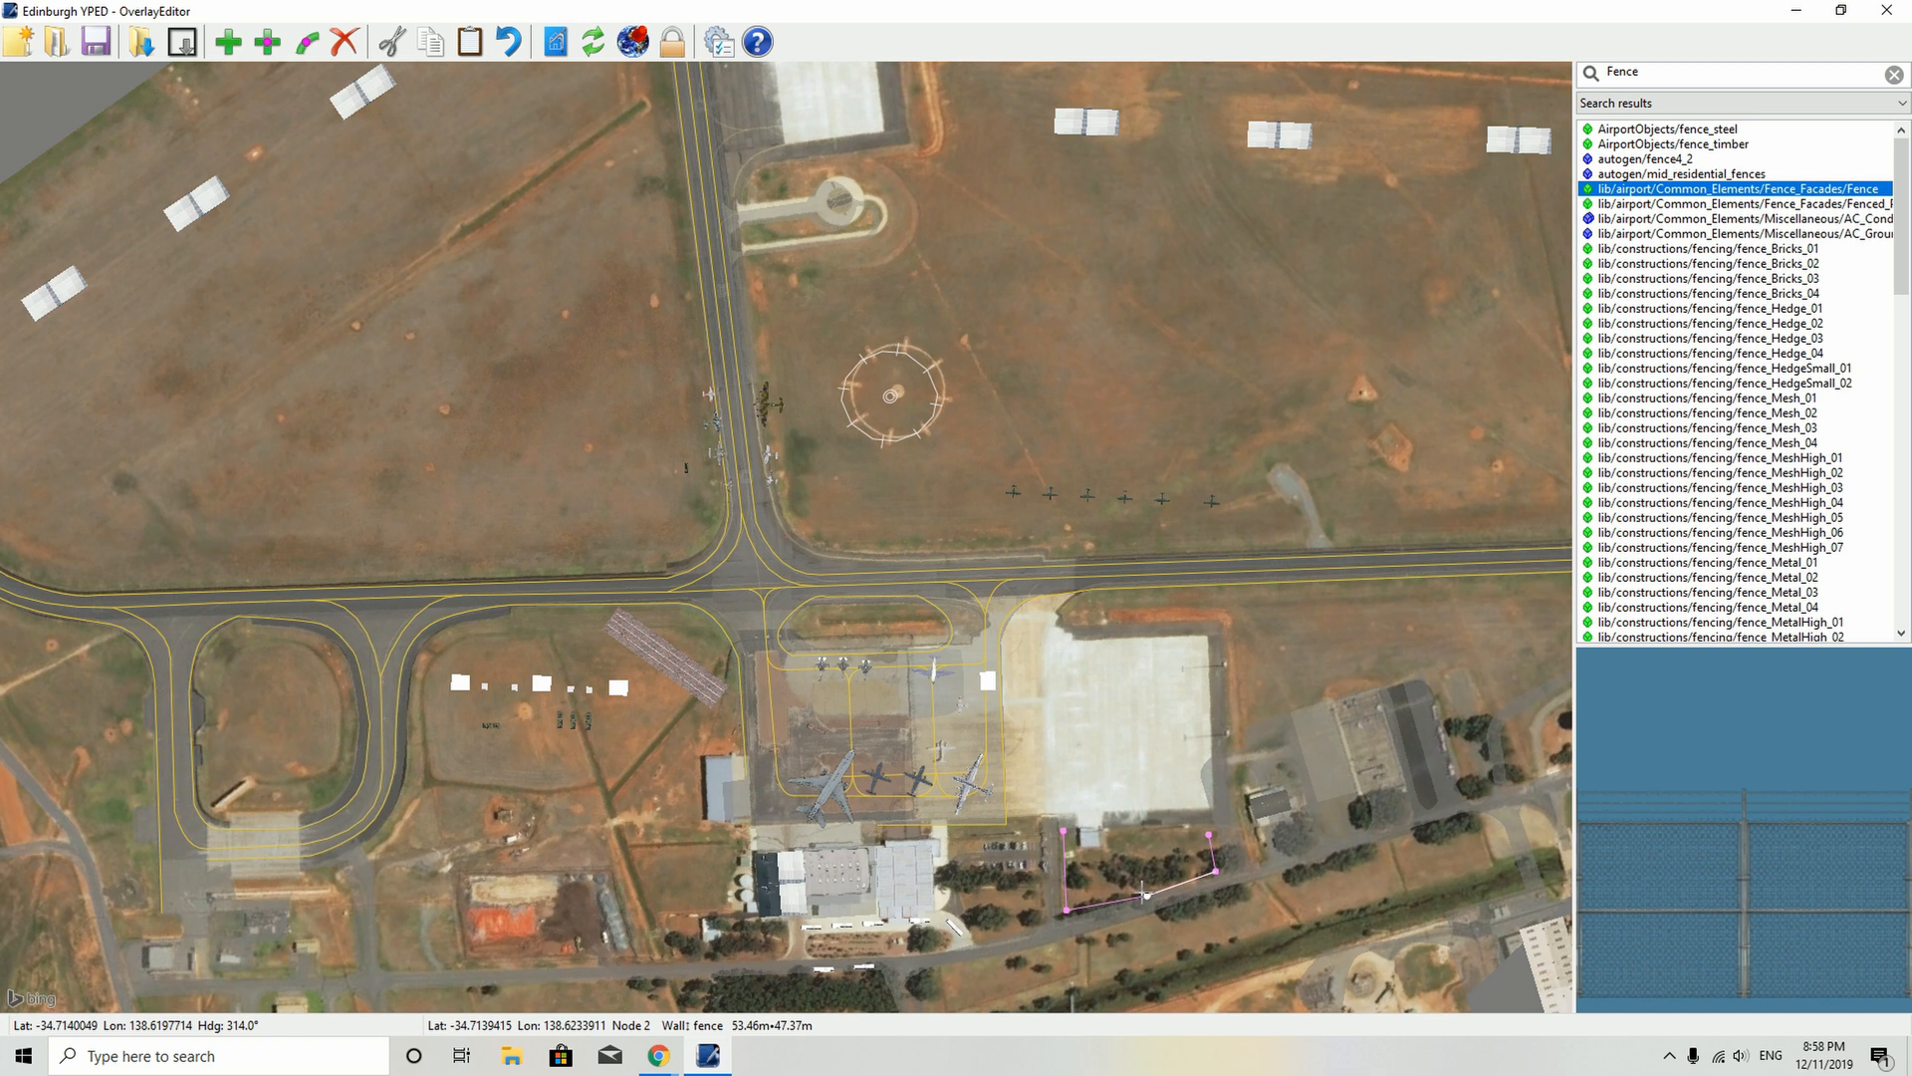
drag(1147, 895, 1142, 892)
- Add a second fence between the roadside and the car park next to the hangar, with segments of about 37, 29 and 38 m
key(Left)
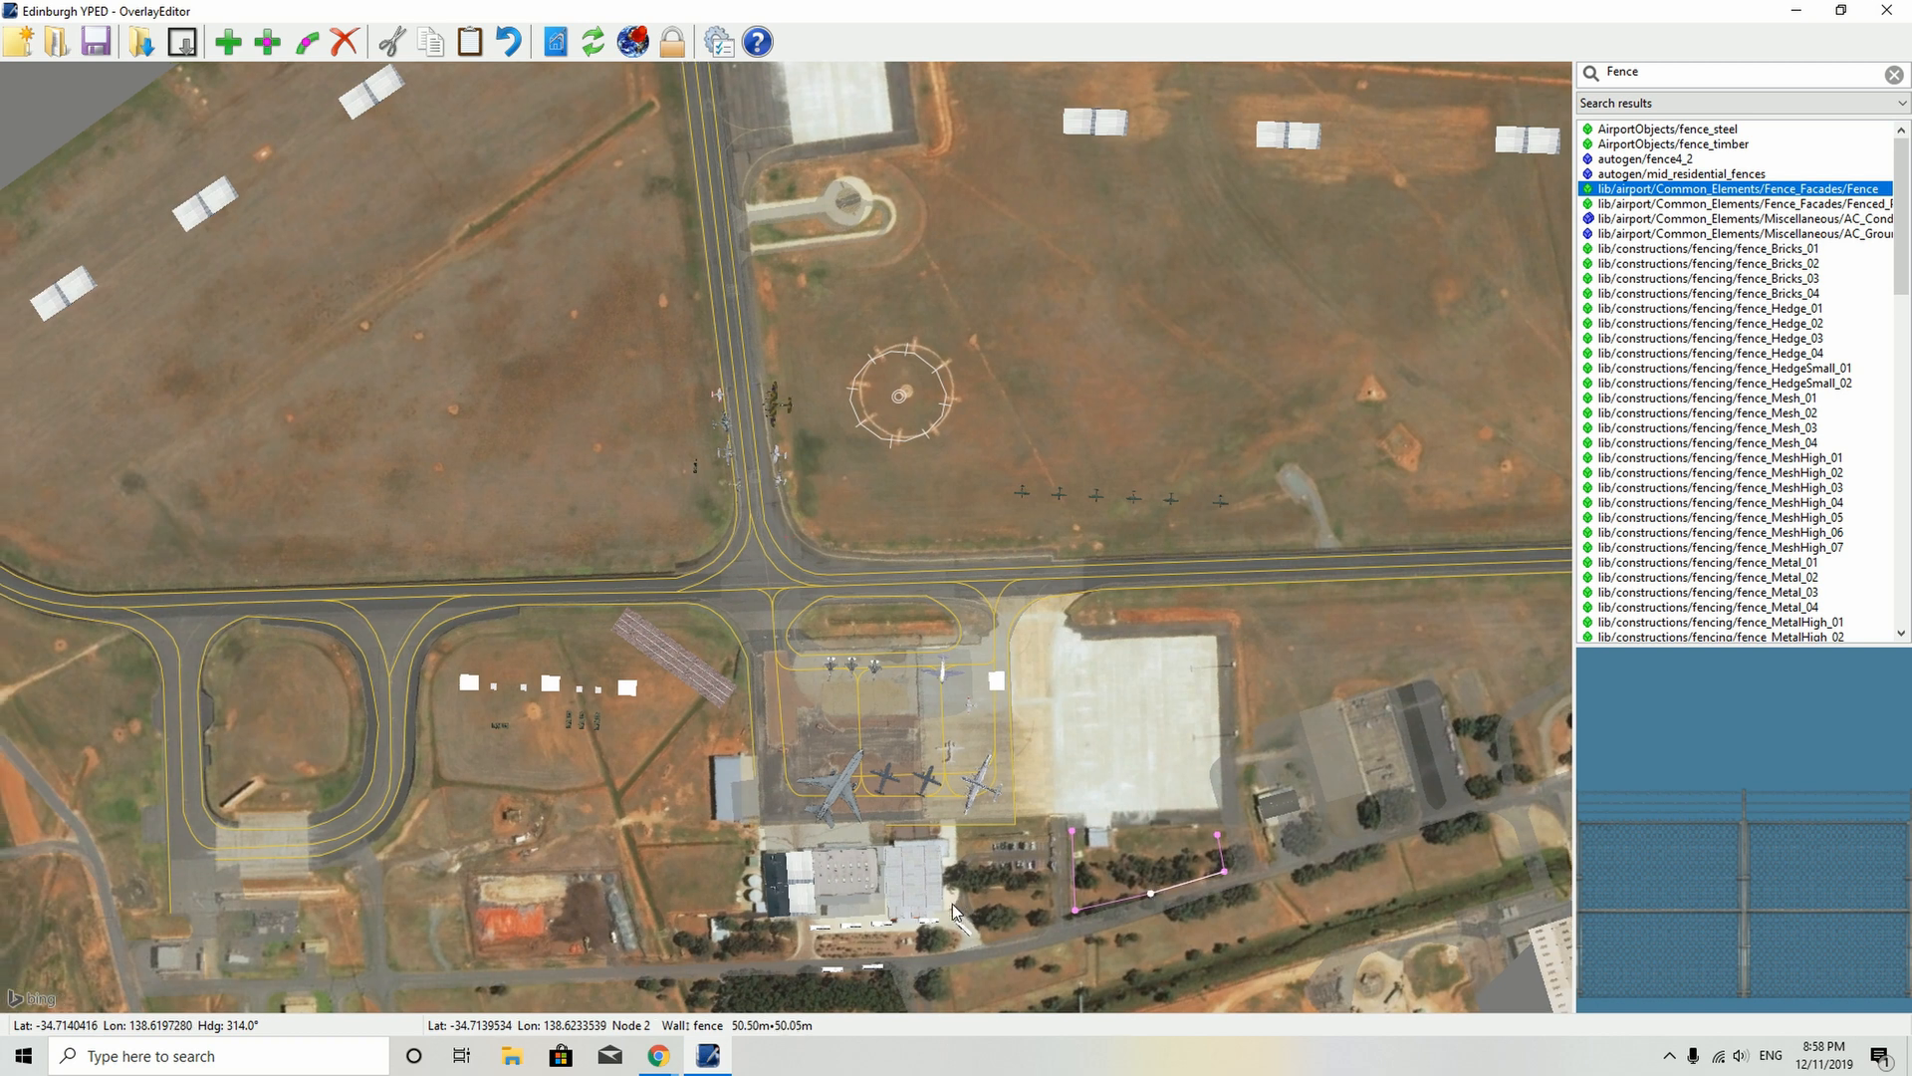
key(Down)
key(Down)
key(Down)
key(Down)
key(Down)
key(Down)
key(Down)
key(Down)
key(Down)
key(Down)
key(Down)
key(Down)
key(Down)
key(Down)
key(Down)
key(Down)
key(Down)
key(Down)
key(Down)
key(Down)
key(Down)
key(Down)
key(Down)
key(Down)
key(Down)
key(Down)
key(Down)
key(Down)
key(Down)
key(Down)
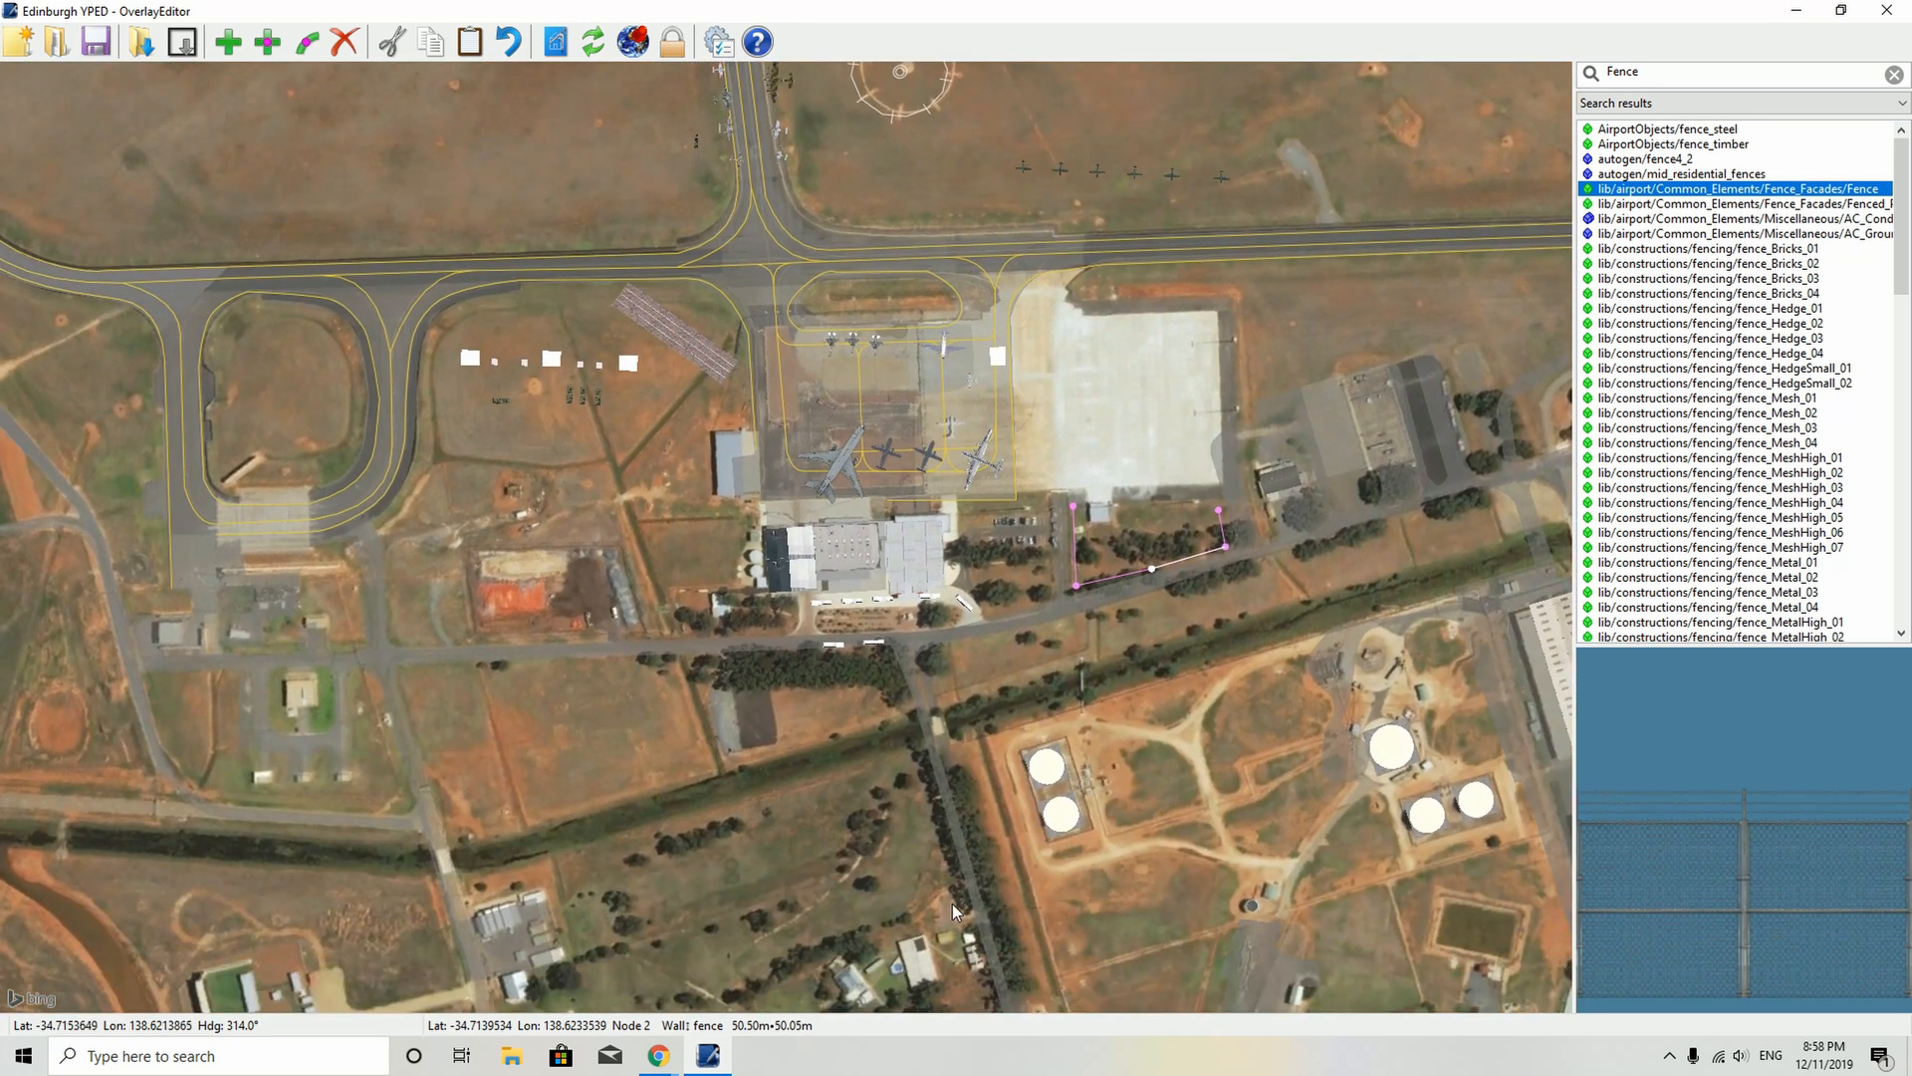
scroll(952, 904, up, 2)
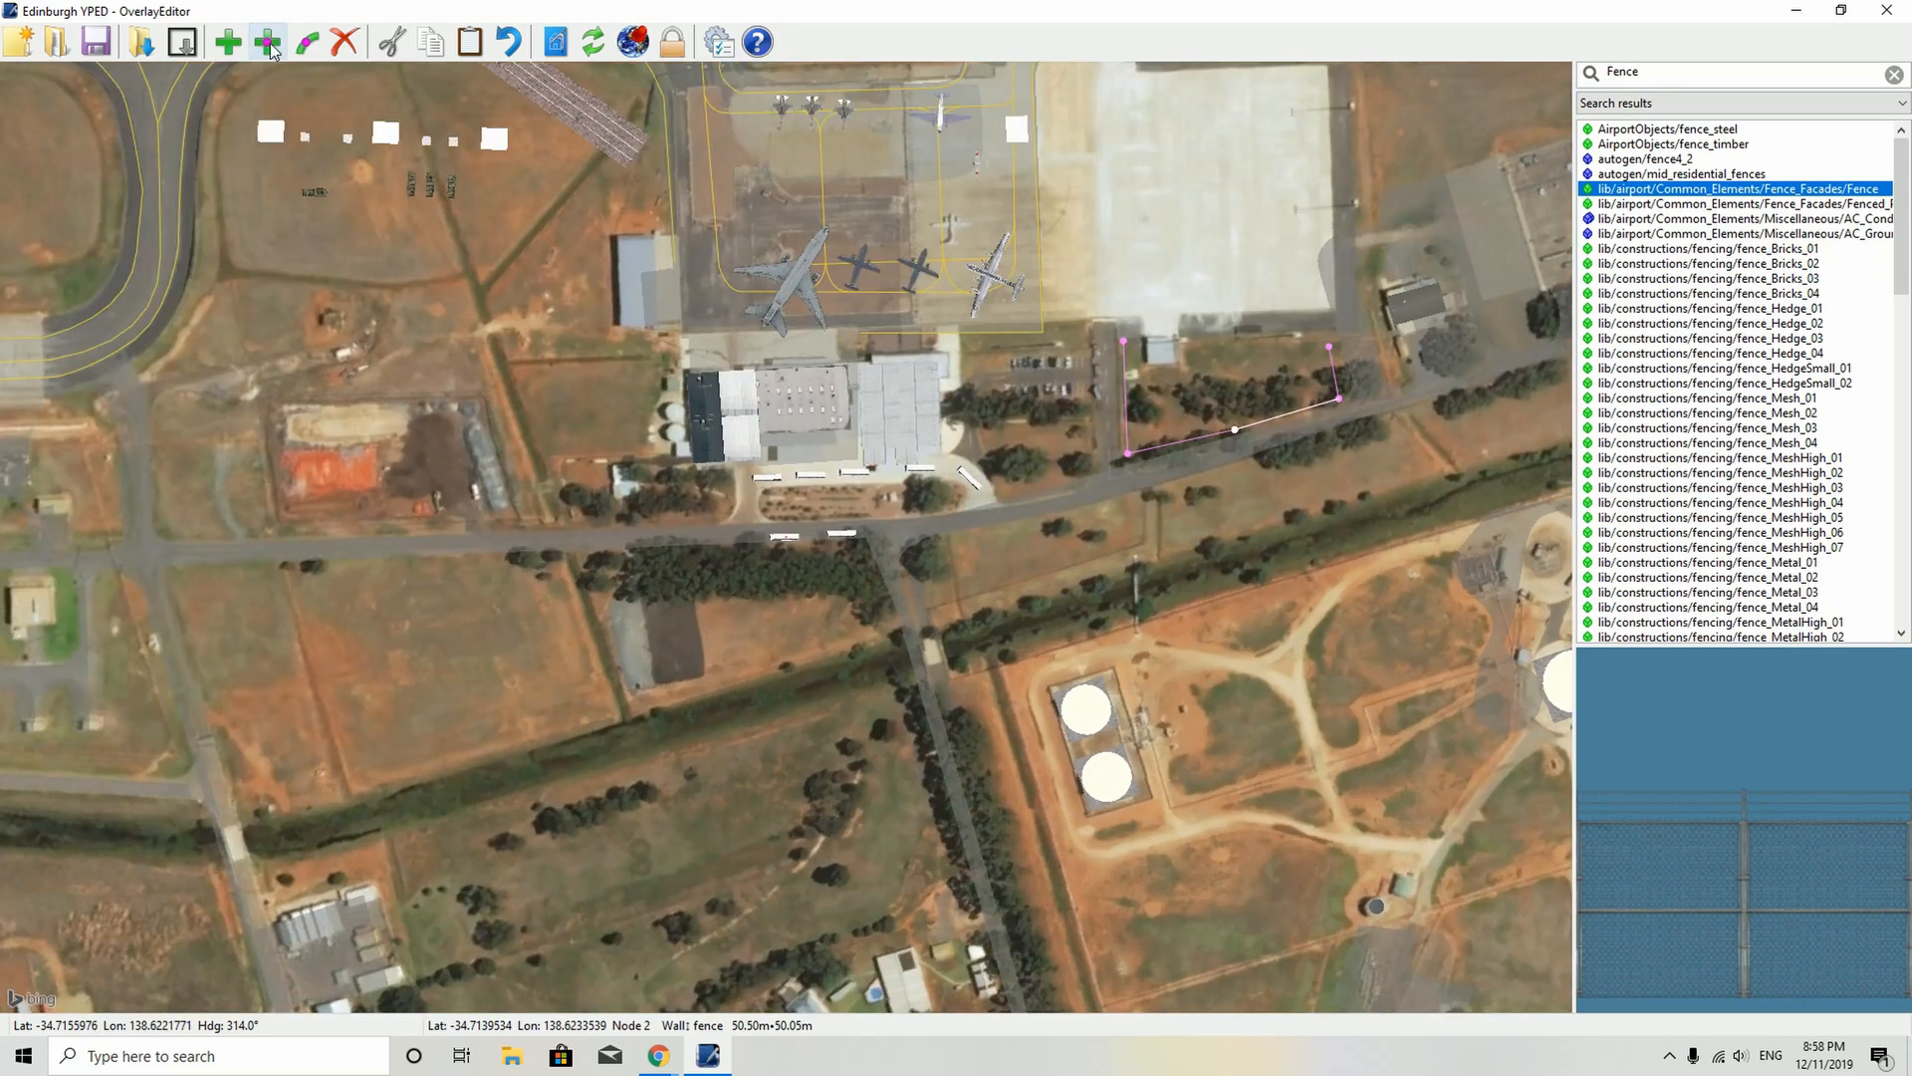
click(233, 45)
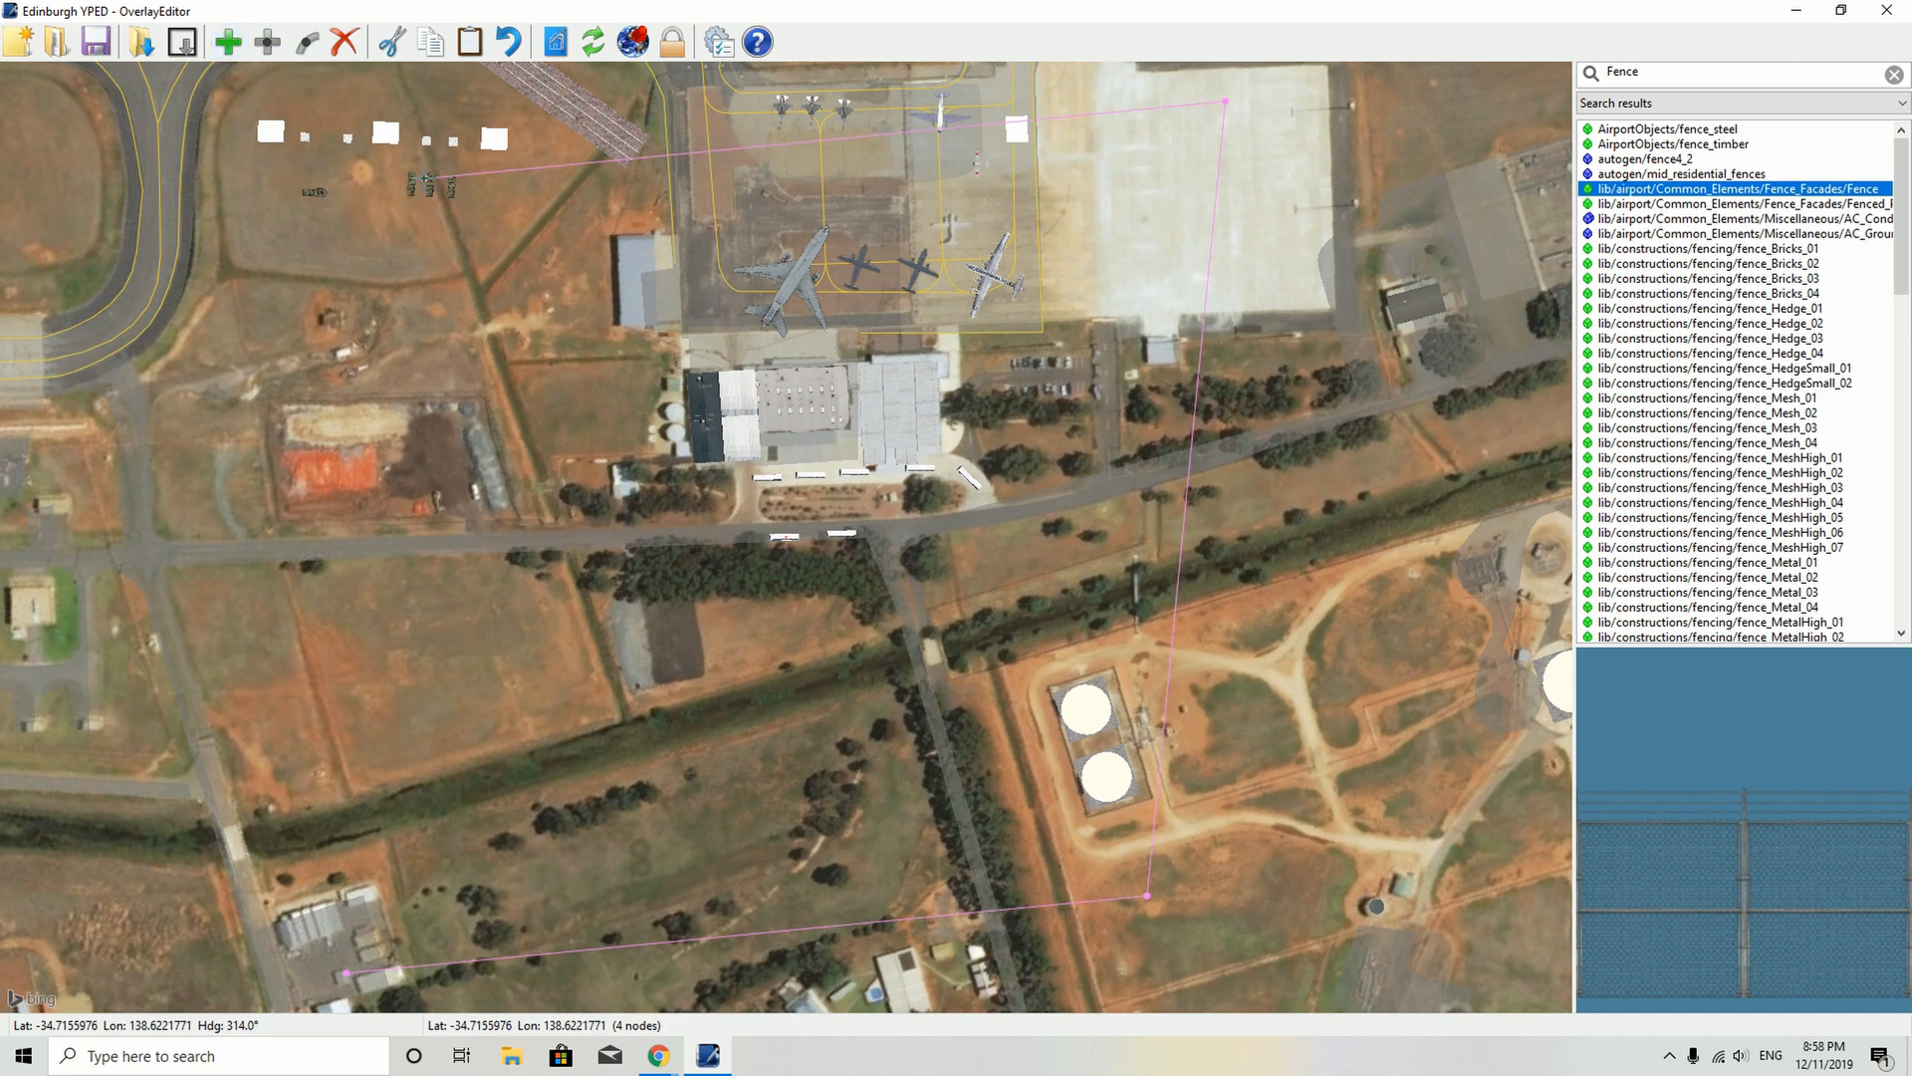
drag(429, 178, 1078, 468)
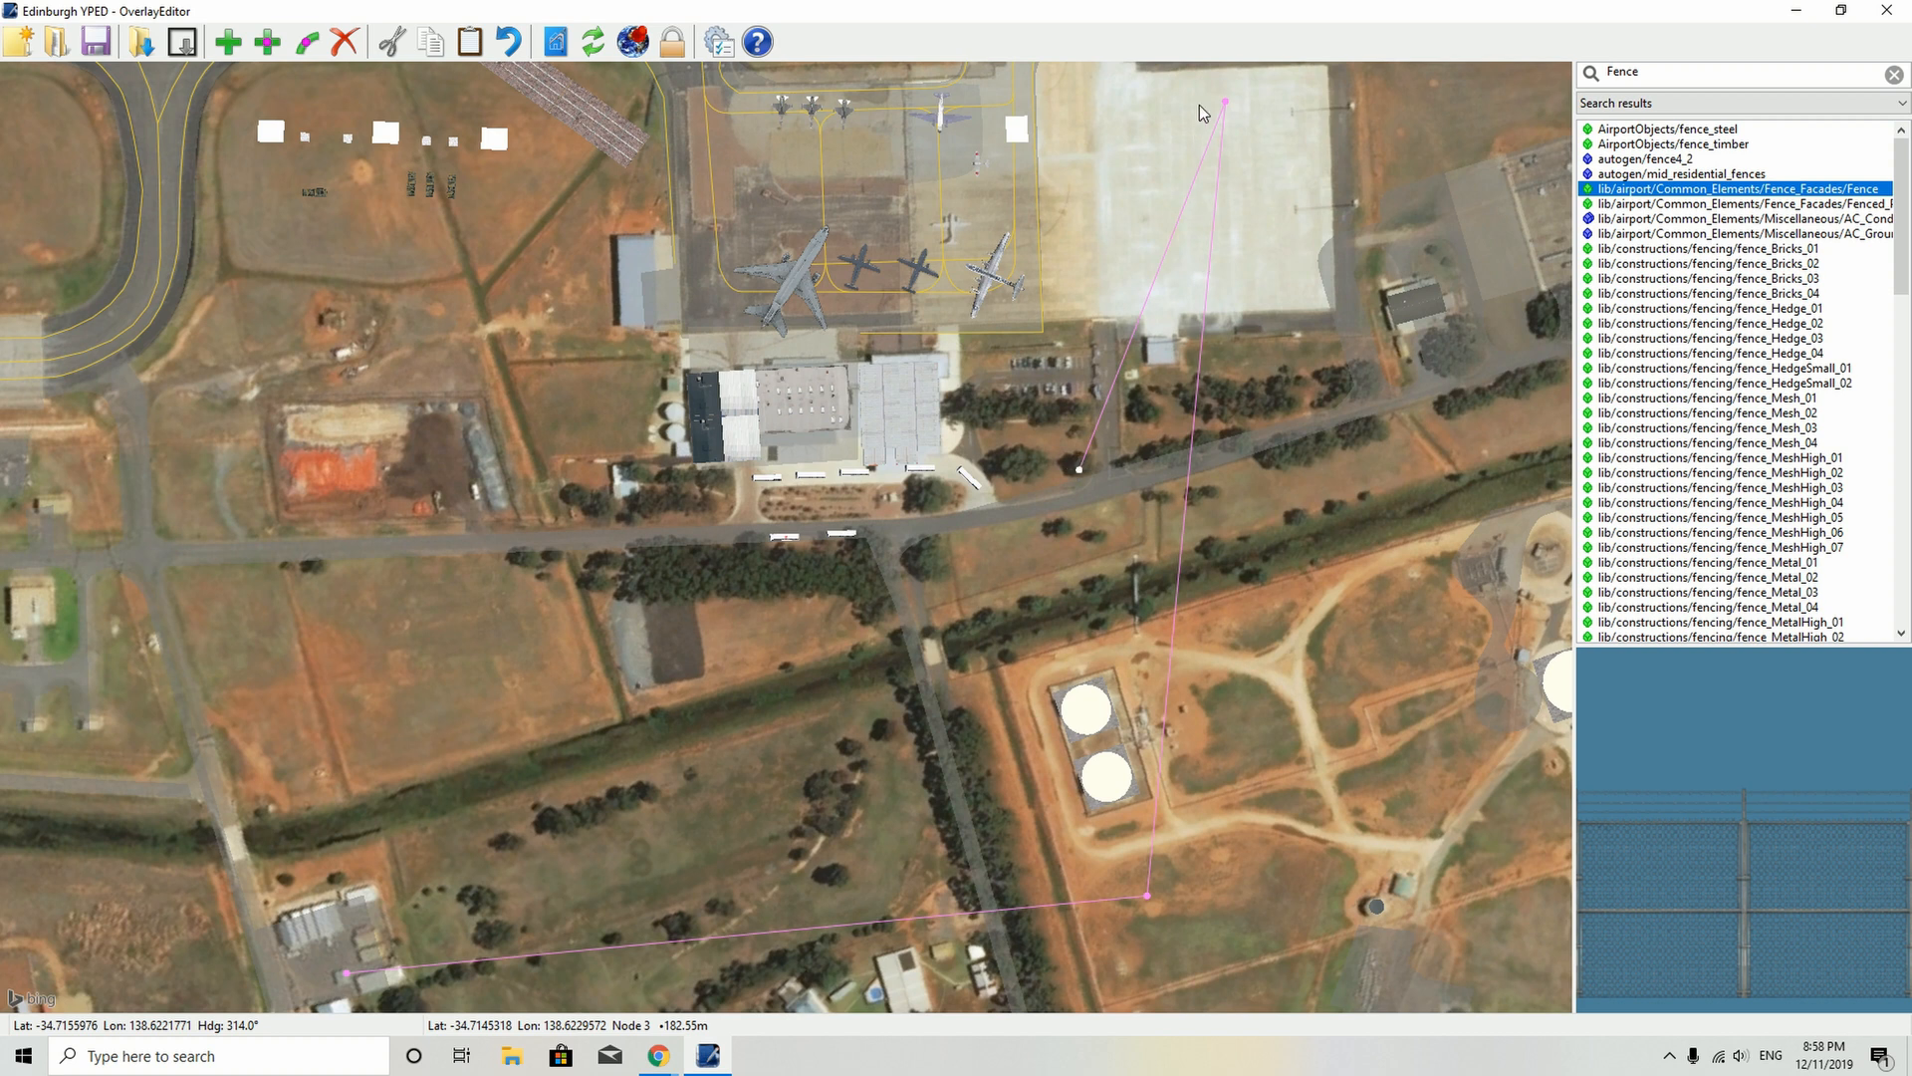
drag(1227, 104, 1003, 492)
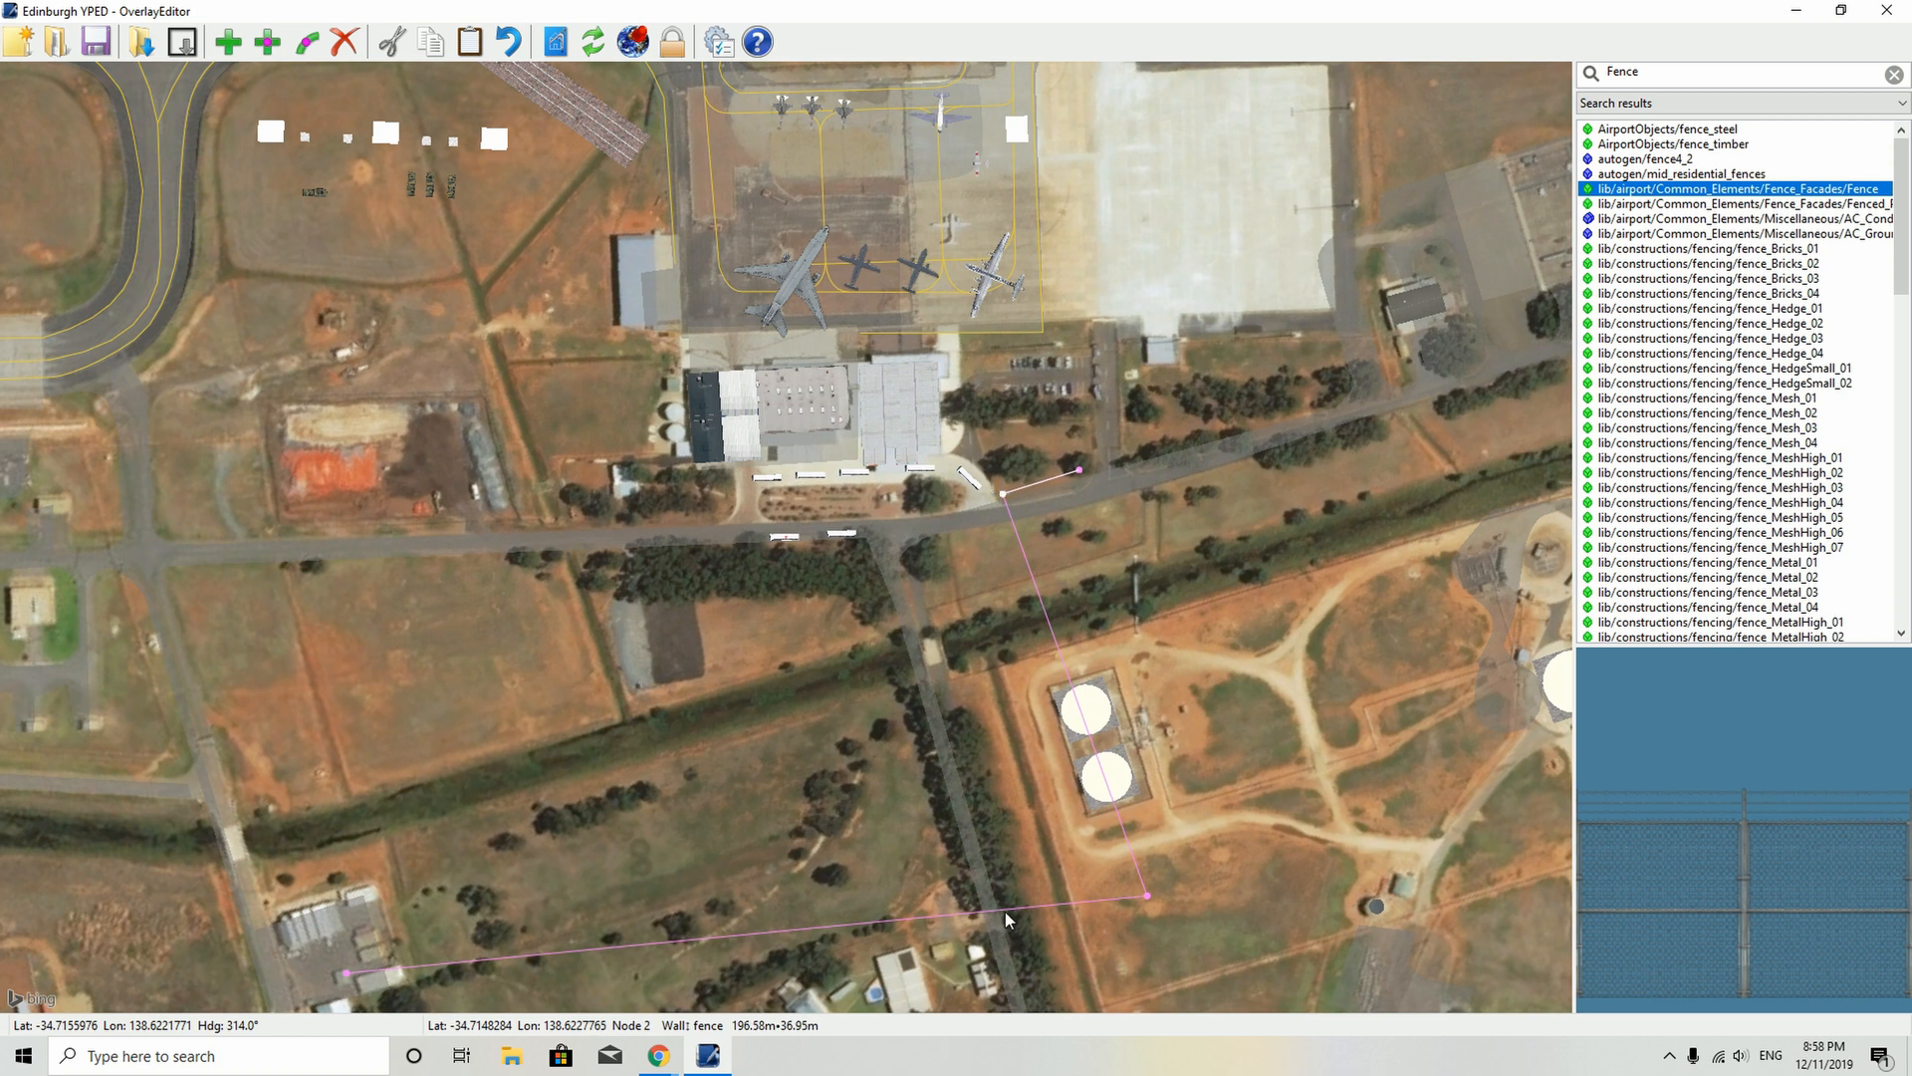
drag(1151, 894, 975, 435)
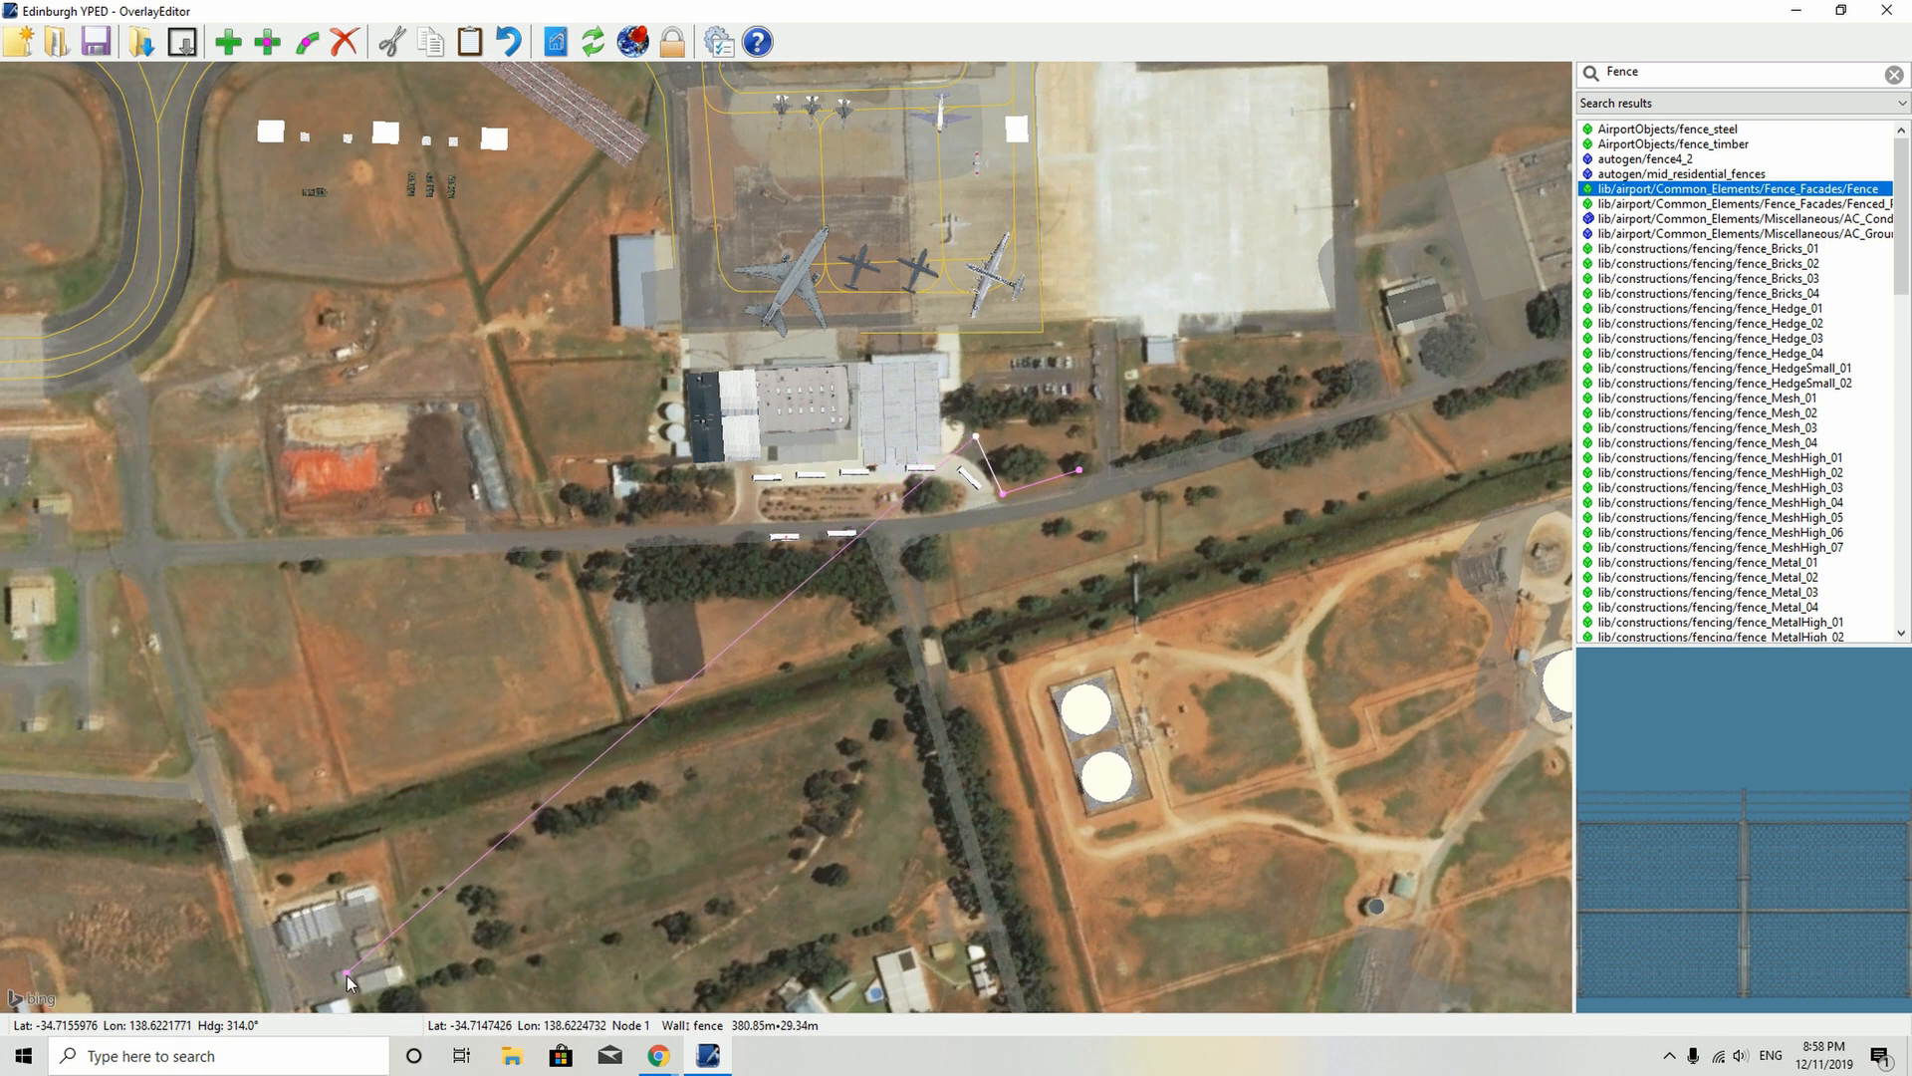
key(Delete)
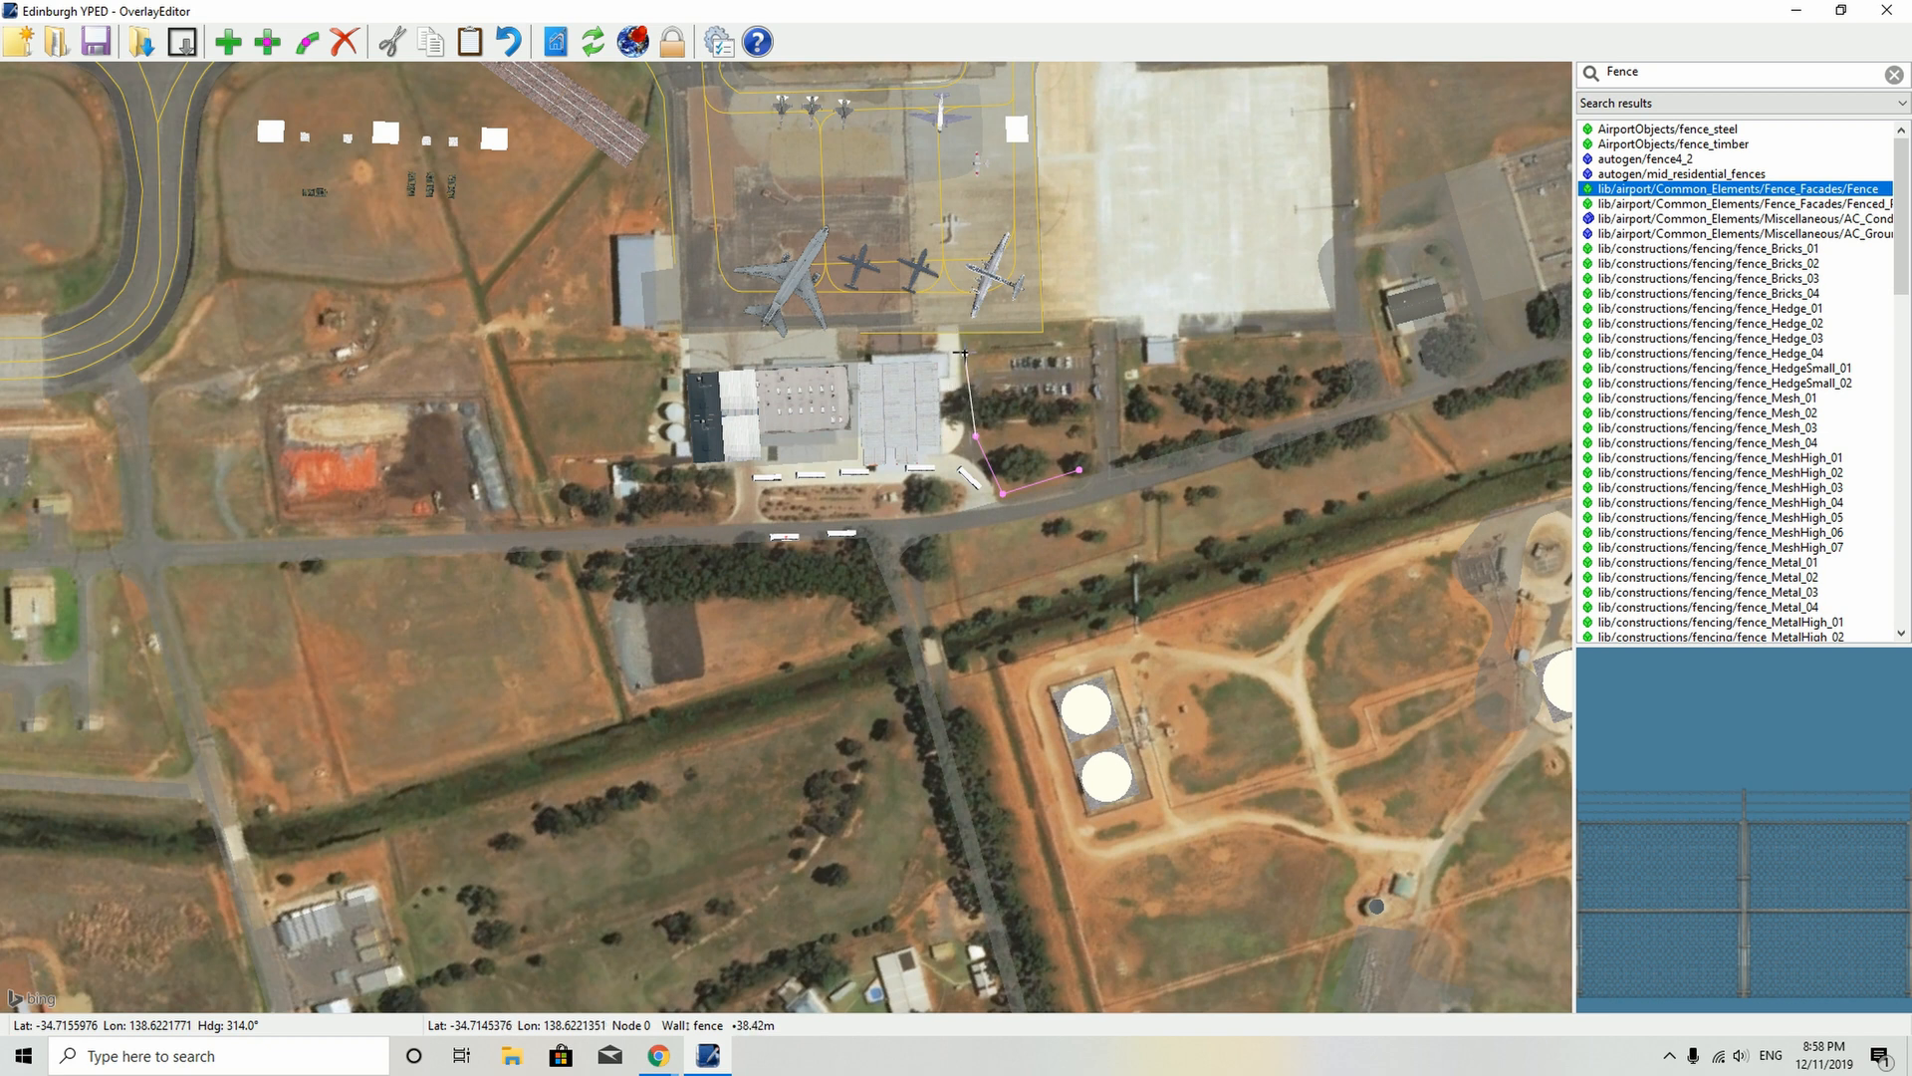
key(Escape)
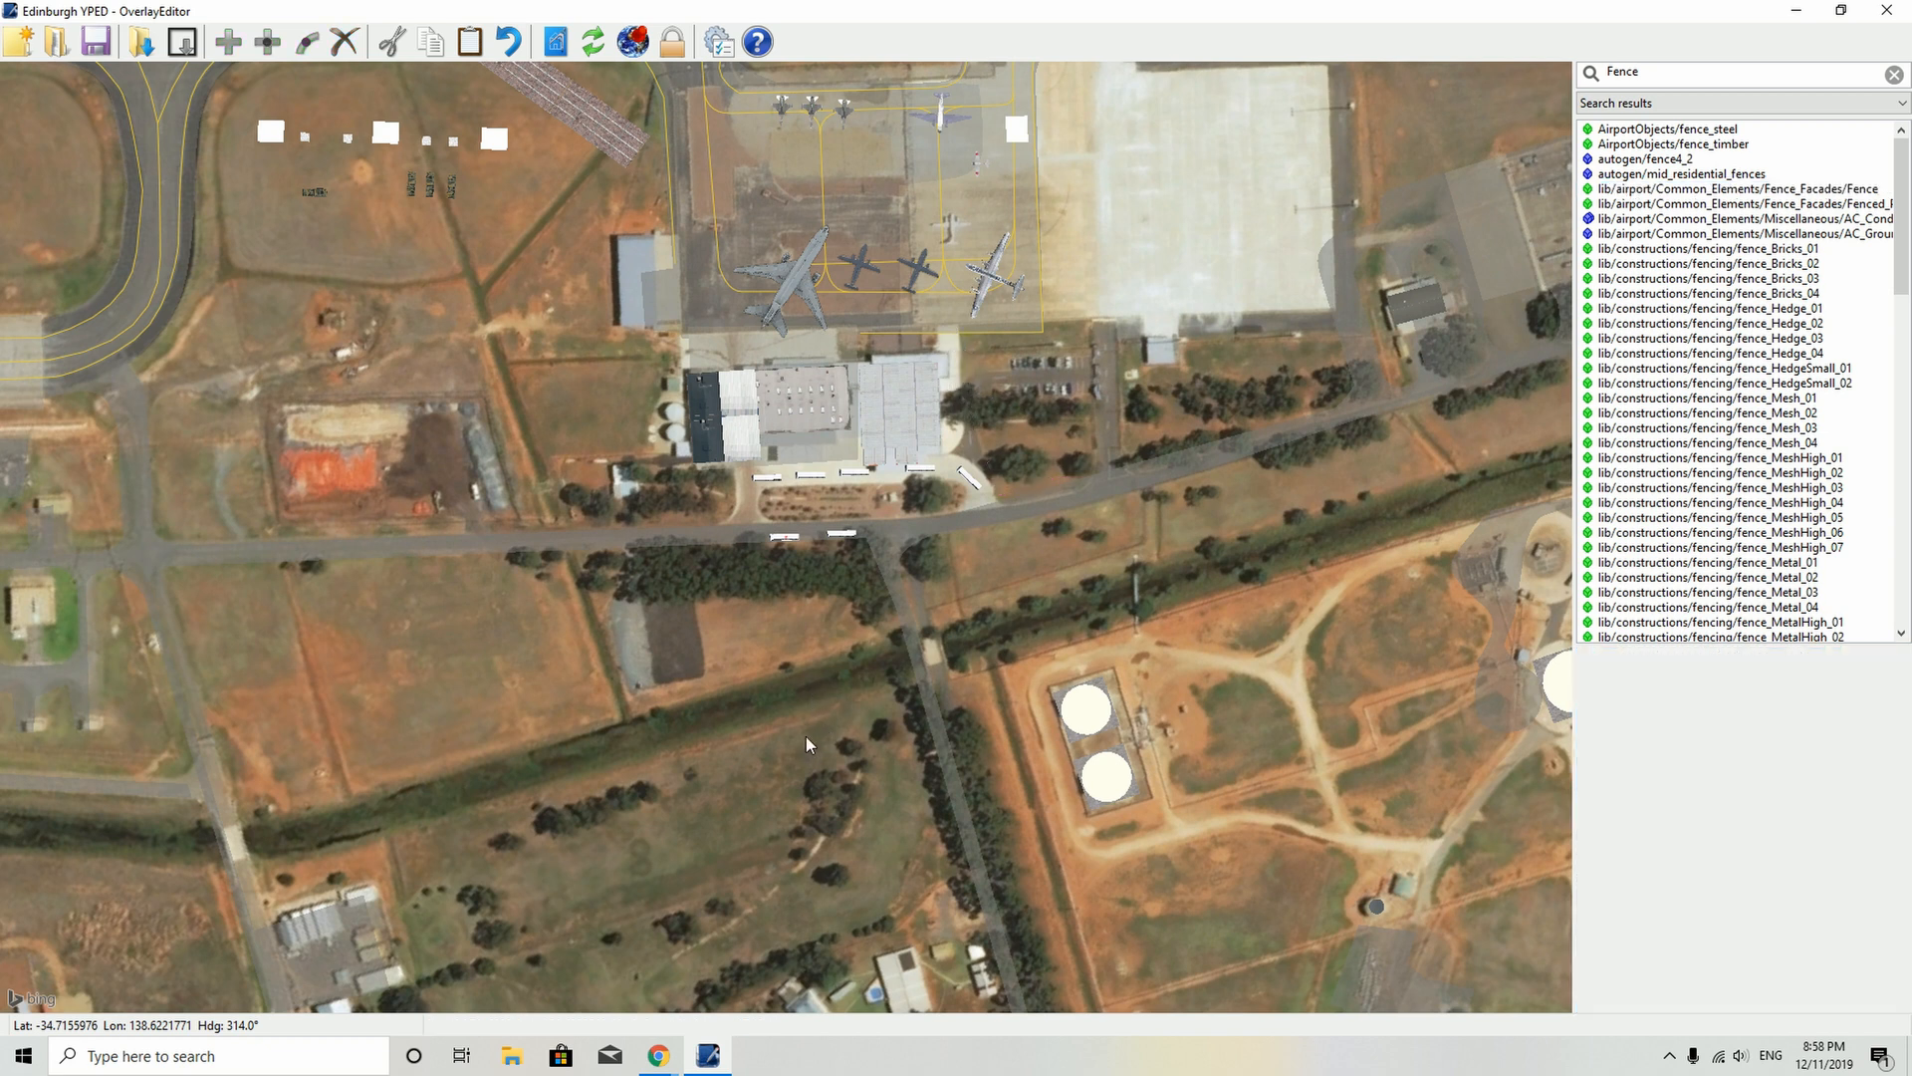
- Examine the second fence's corner beside the parked bus and road up close in an oblique view
scroll(977, 569, up, 3)
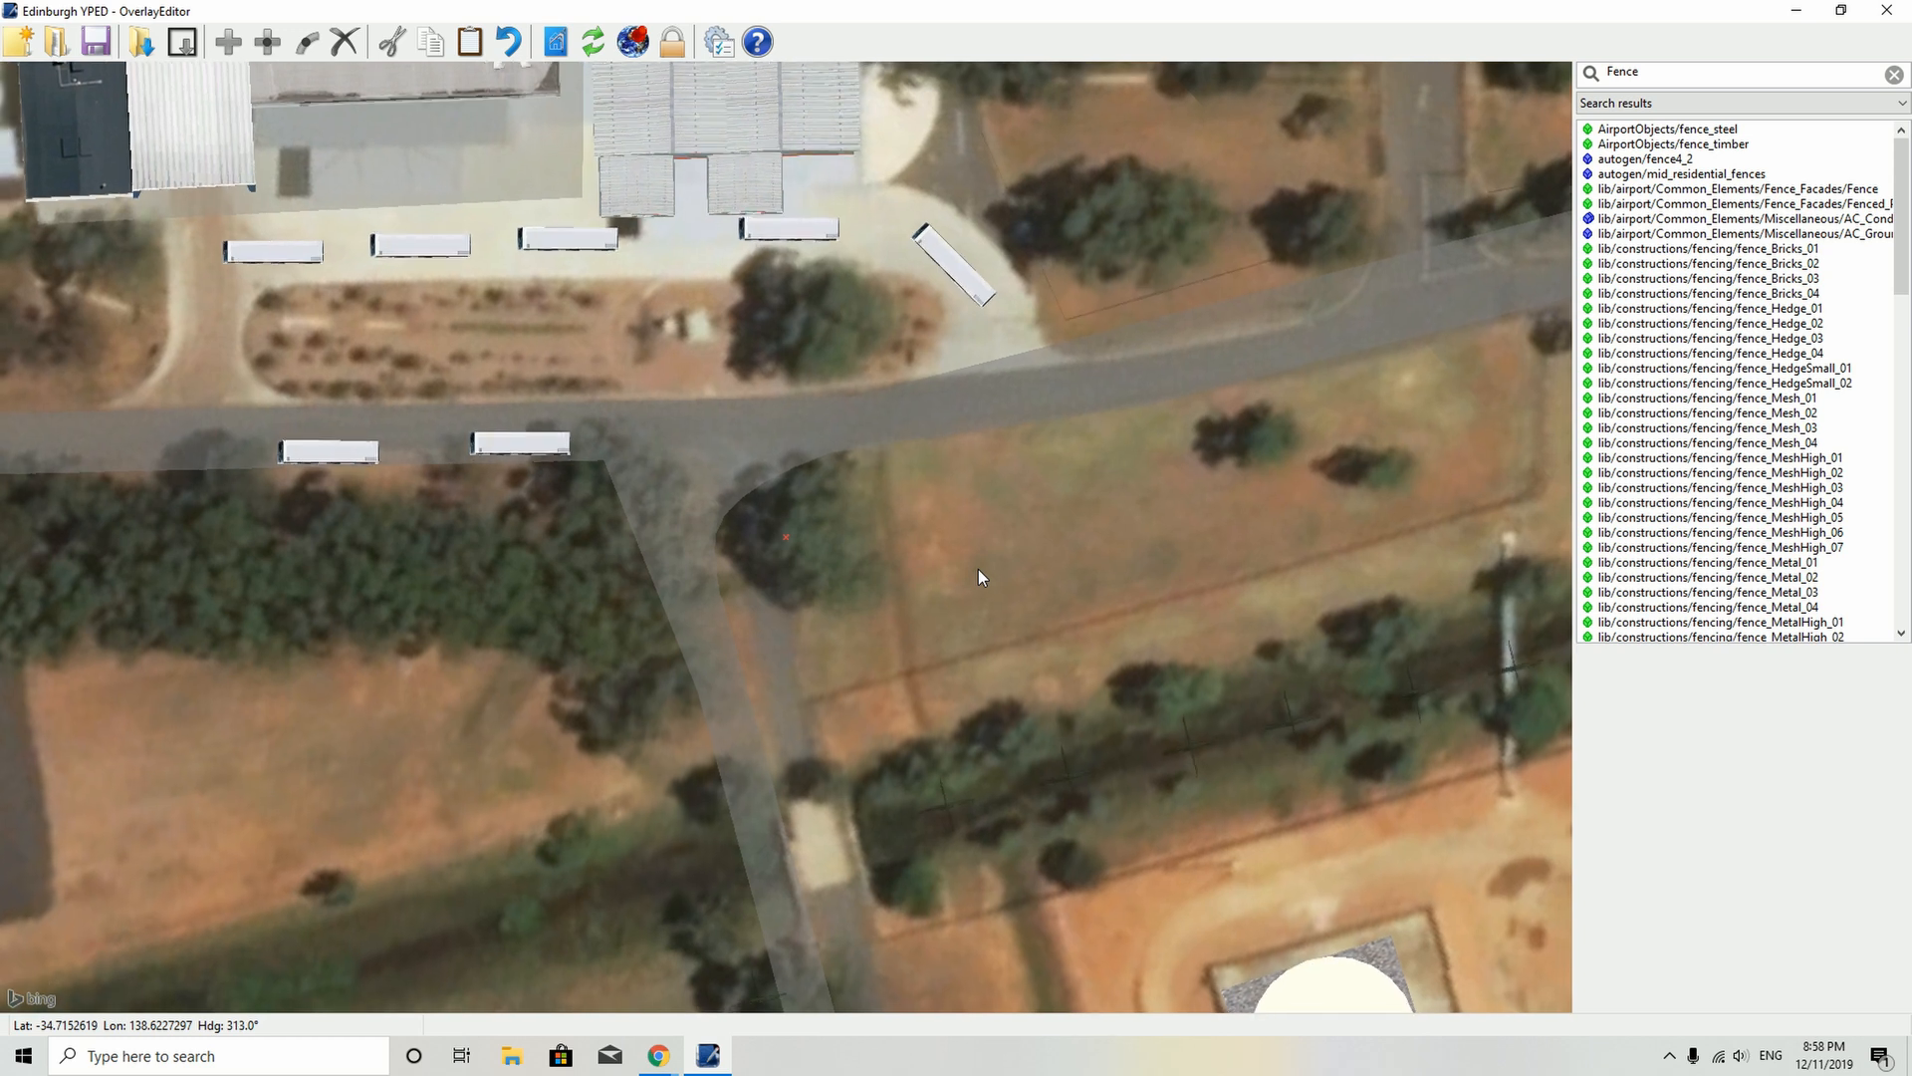
key(Page_Down)
key(Page_Down)
key(Page_Down)
key(Page_Down)
key(Page_Down)
key(Page_Down)
key(Page_Down)
key(Page_Down)
key(Page_Down)
key(Page_Down)
scroll(1121, 435, up, 4)
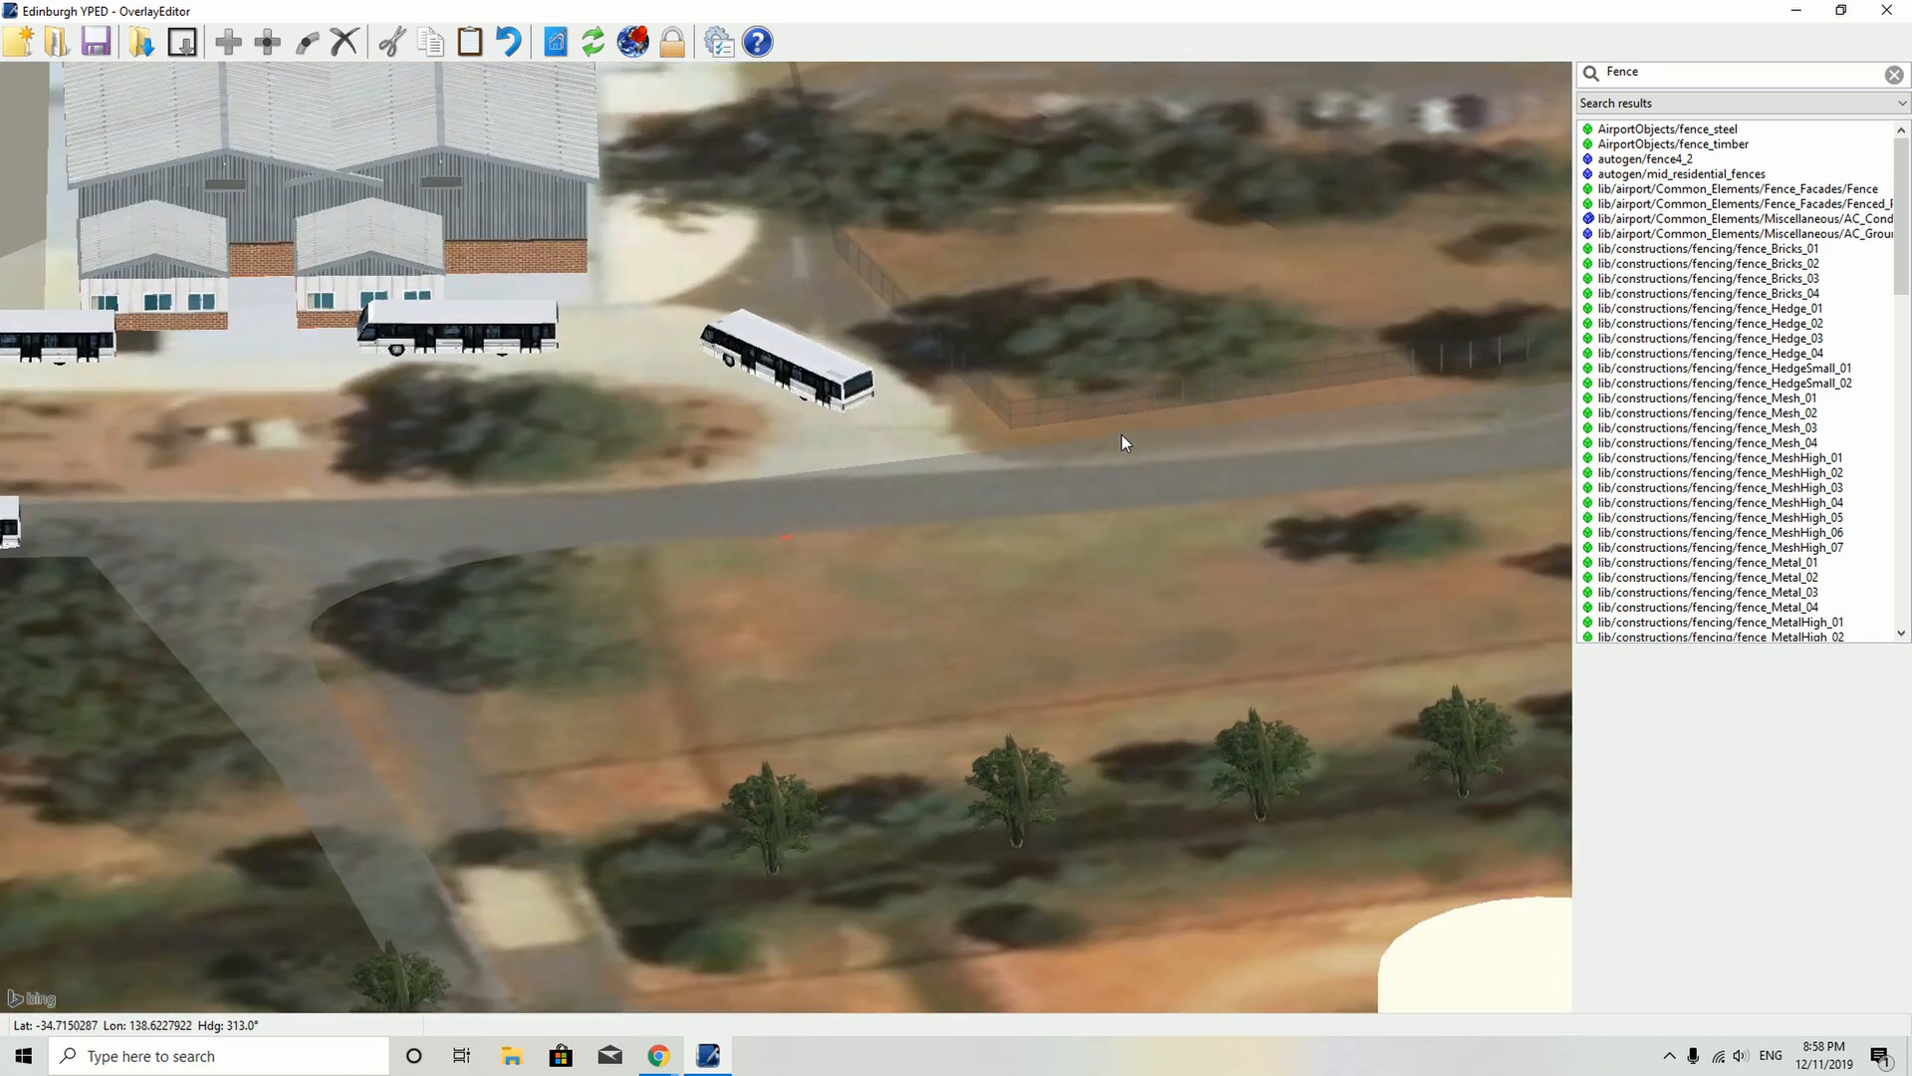
scroll(1122, 434, up, 3)
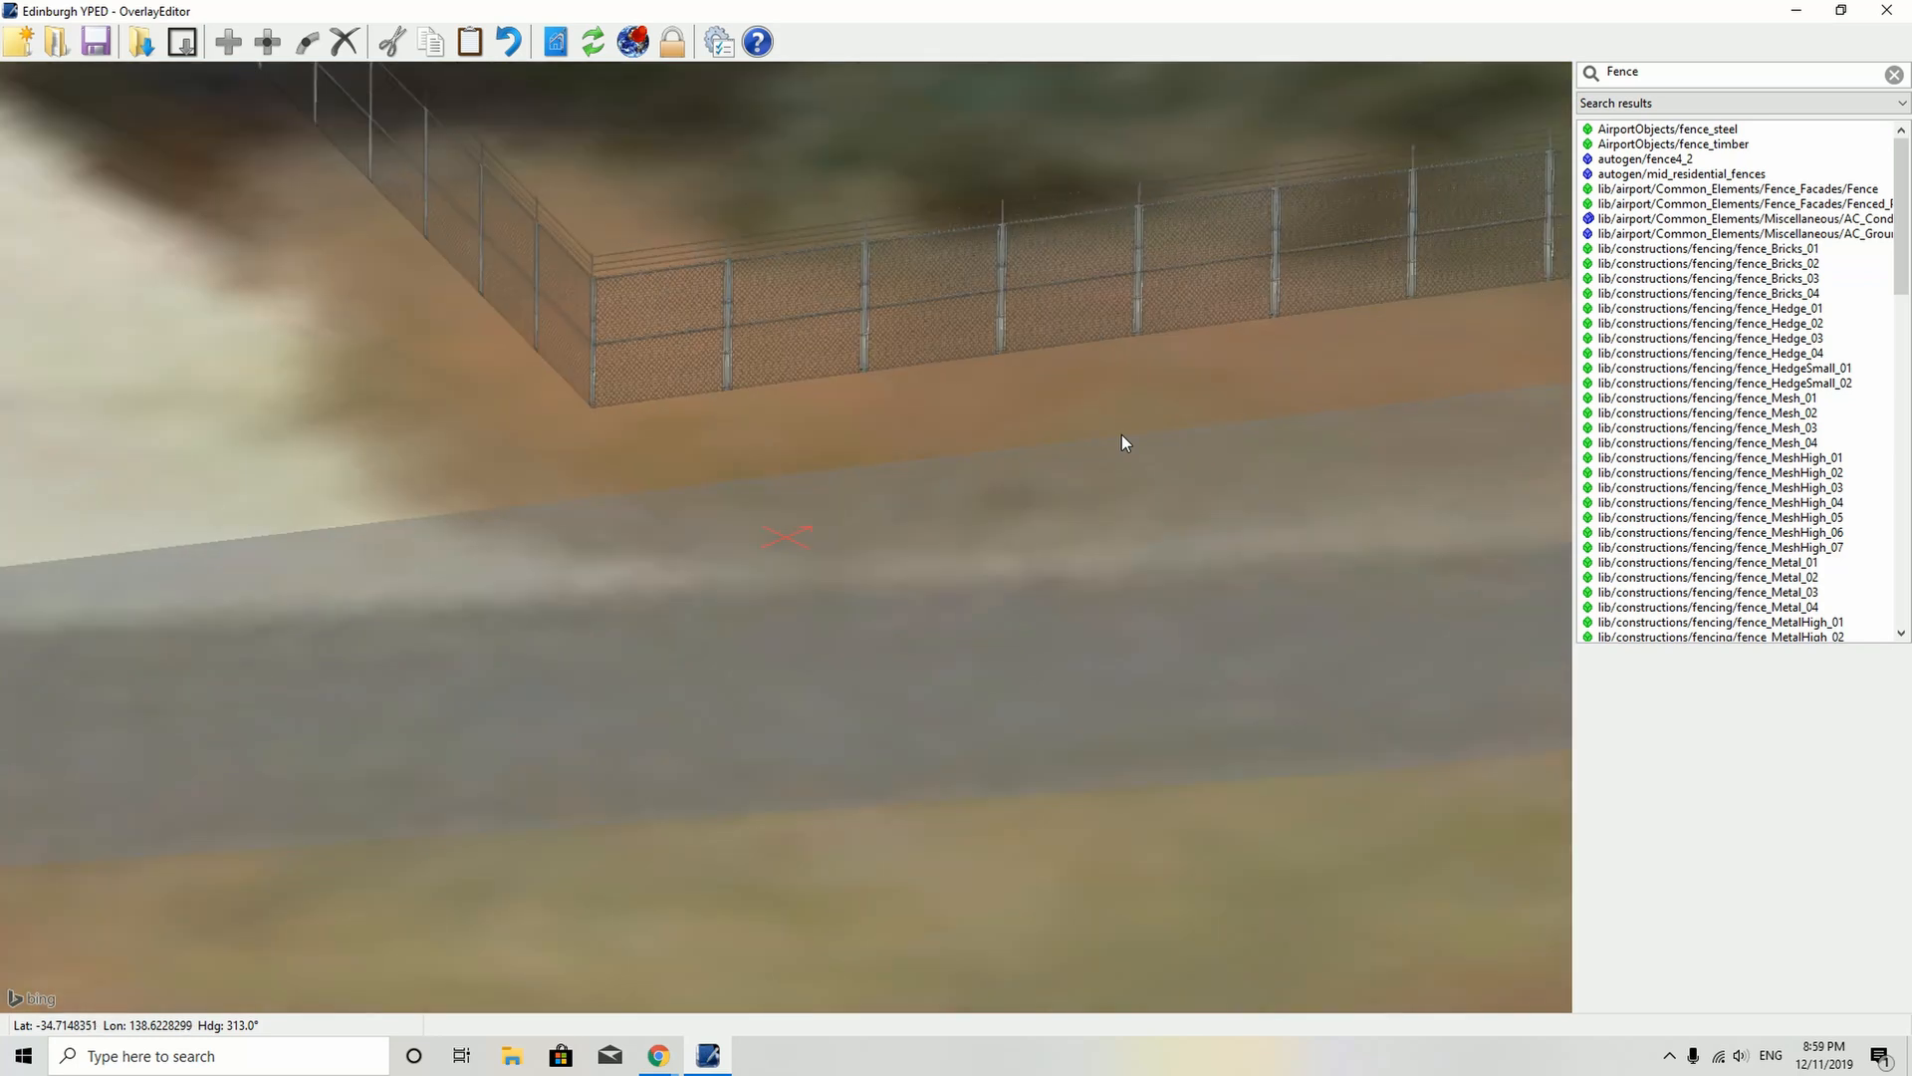
- Inspect the mesh fence corner and its run along the road, up close and in relation to the parked bus
key(Up)
key(Up)
key(Up)
key(Up)
key(Up)
key(Up)
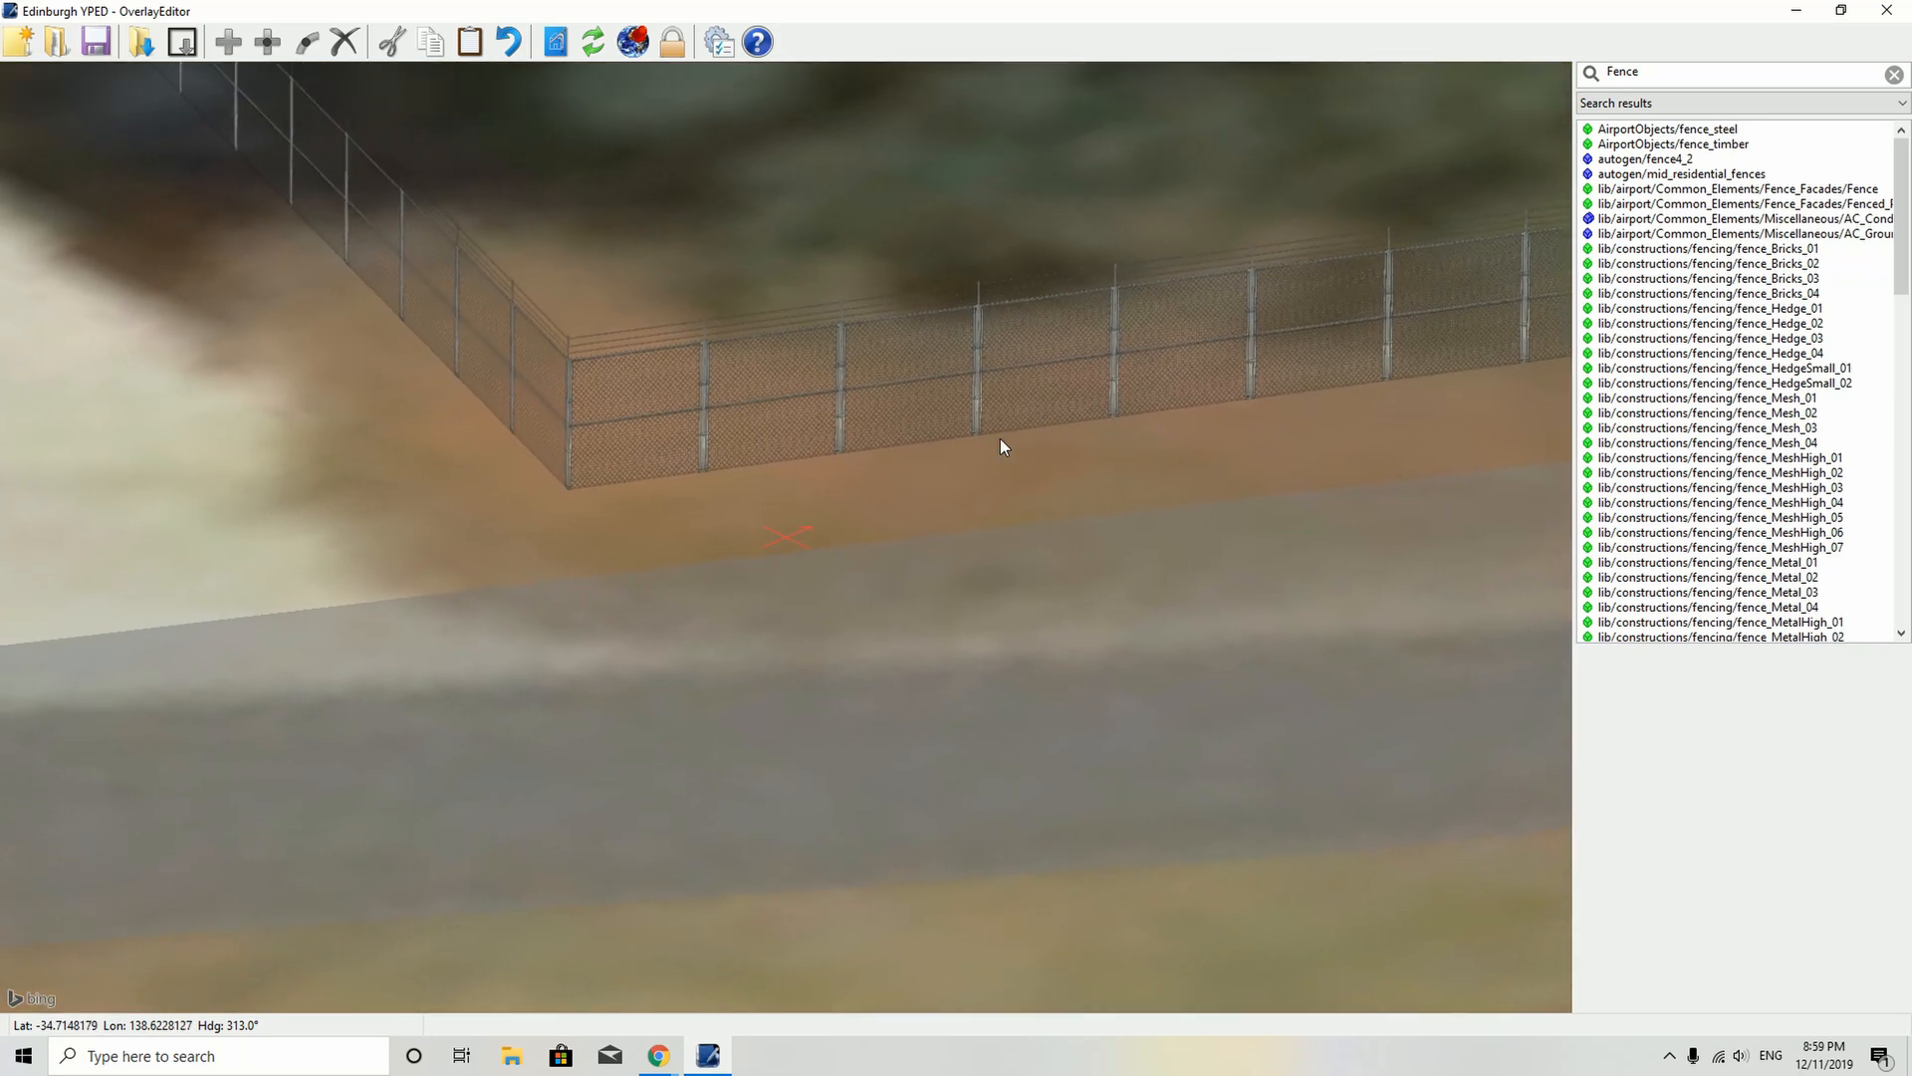
scroll(982, 438, down, 5)
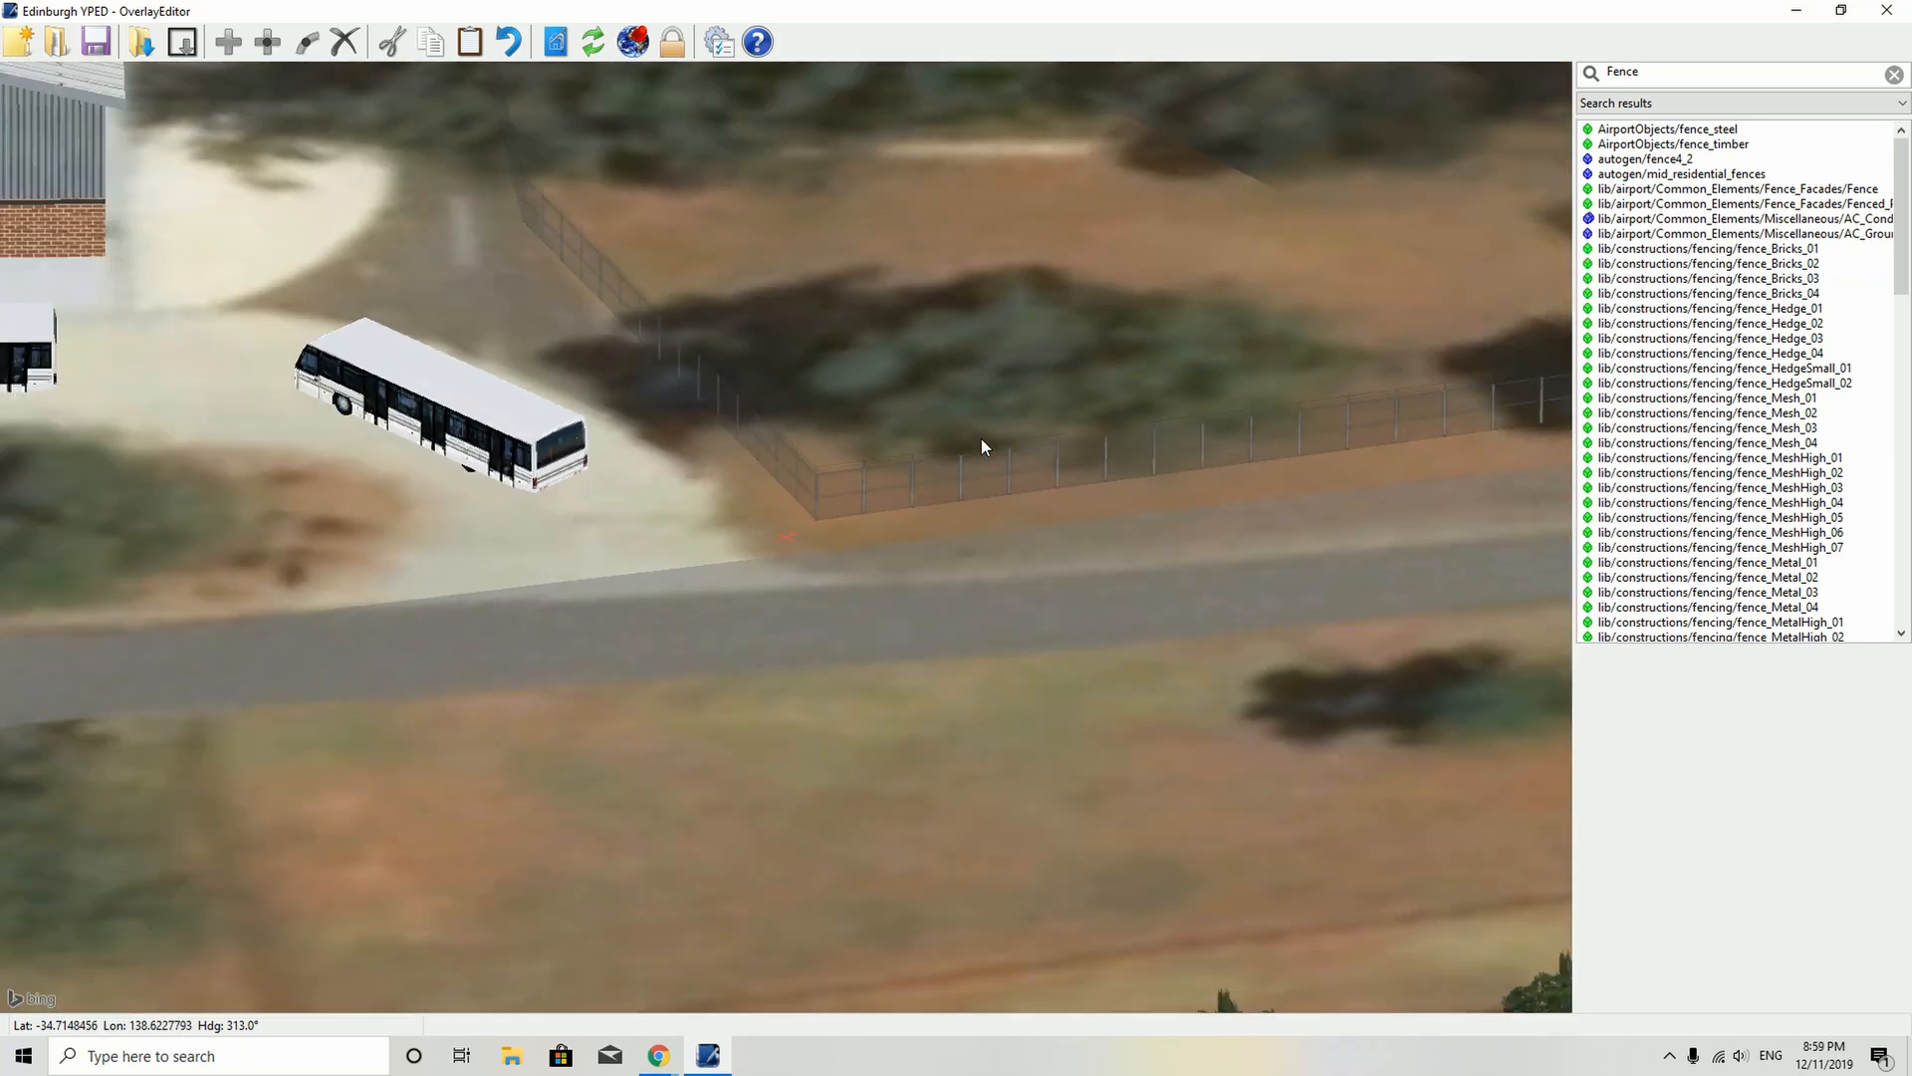
scroll(982, 439, down, 5)
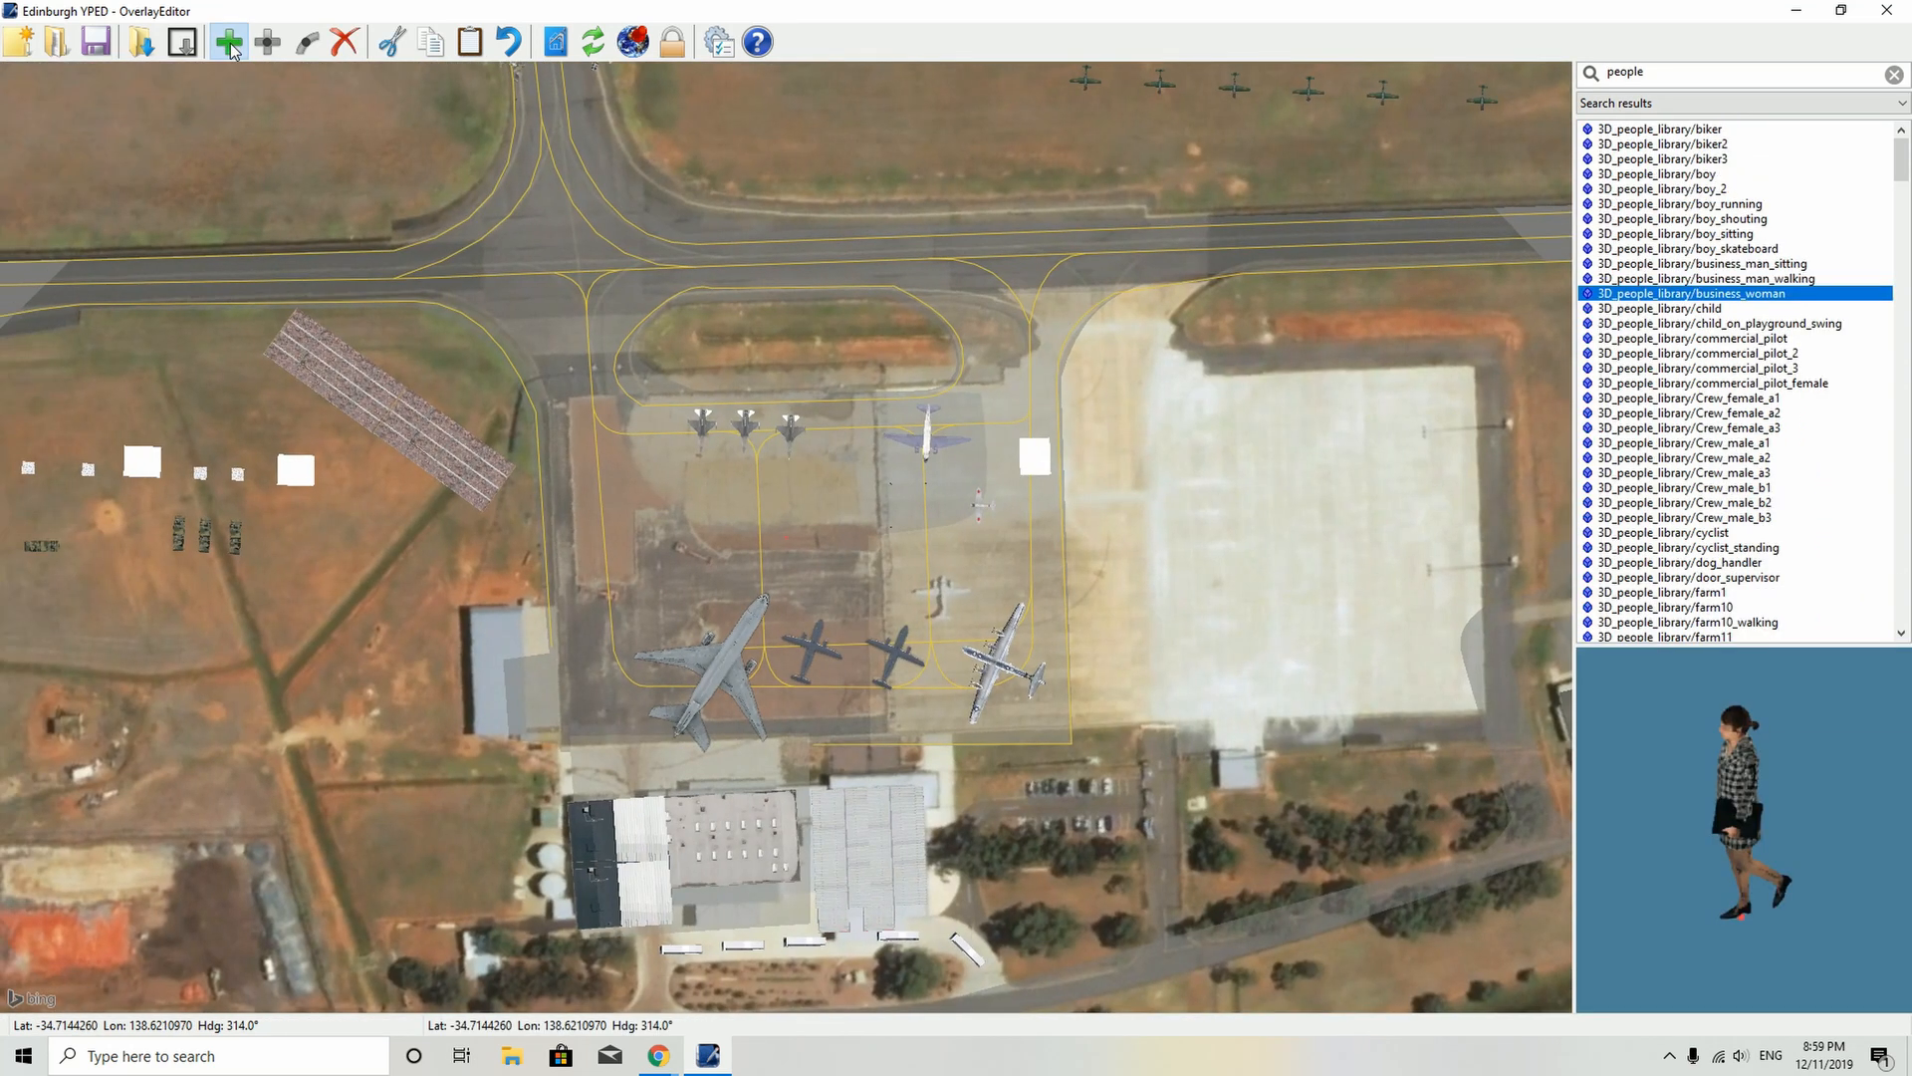
- Place several 3D_people_library/business_woman objects at heading 314° across the darker part of the apron around the yellow taxi lines
key(Left)
click(230, 44)
key(Left)
click(230, 43)
key(Left)
key(Left)
key(Left)
key(Left)
click(230, 44)
key(Left)
key(Left)
key(Left)
key(Left)
key(Left)
key(Left)
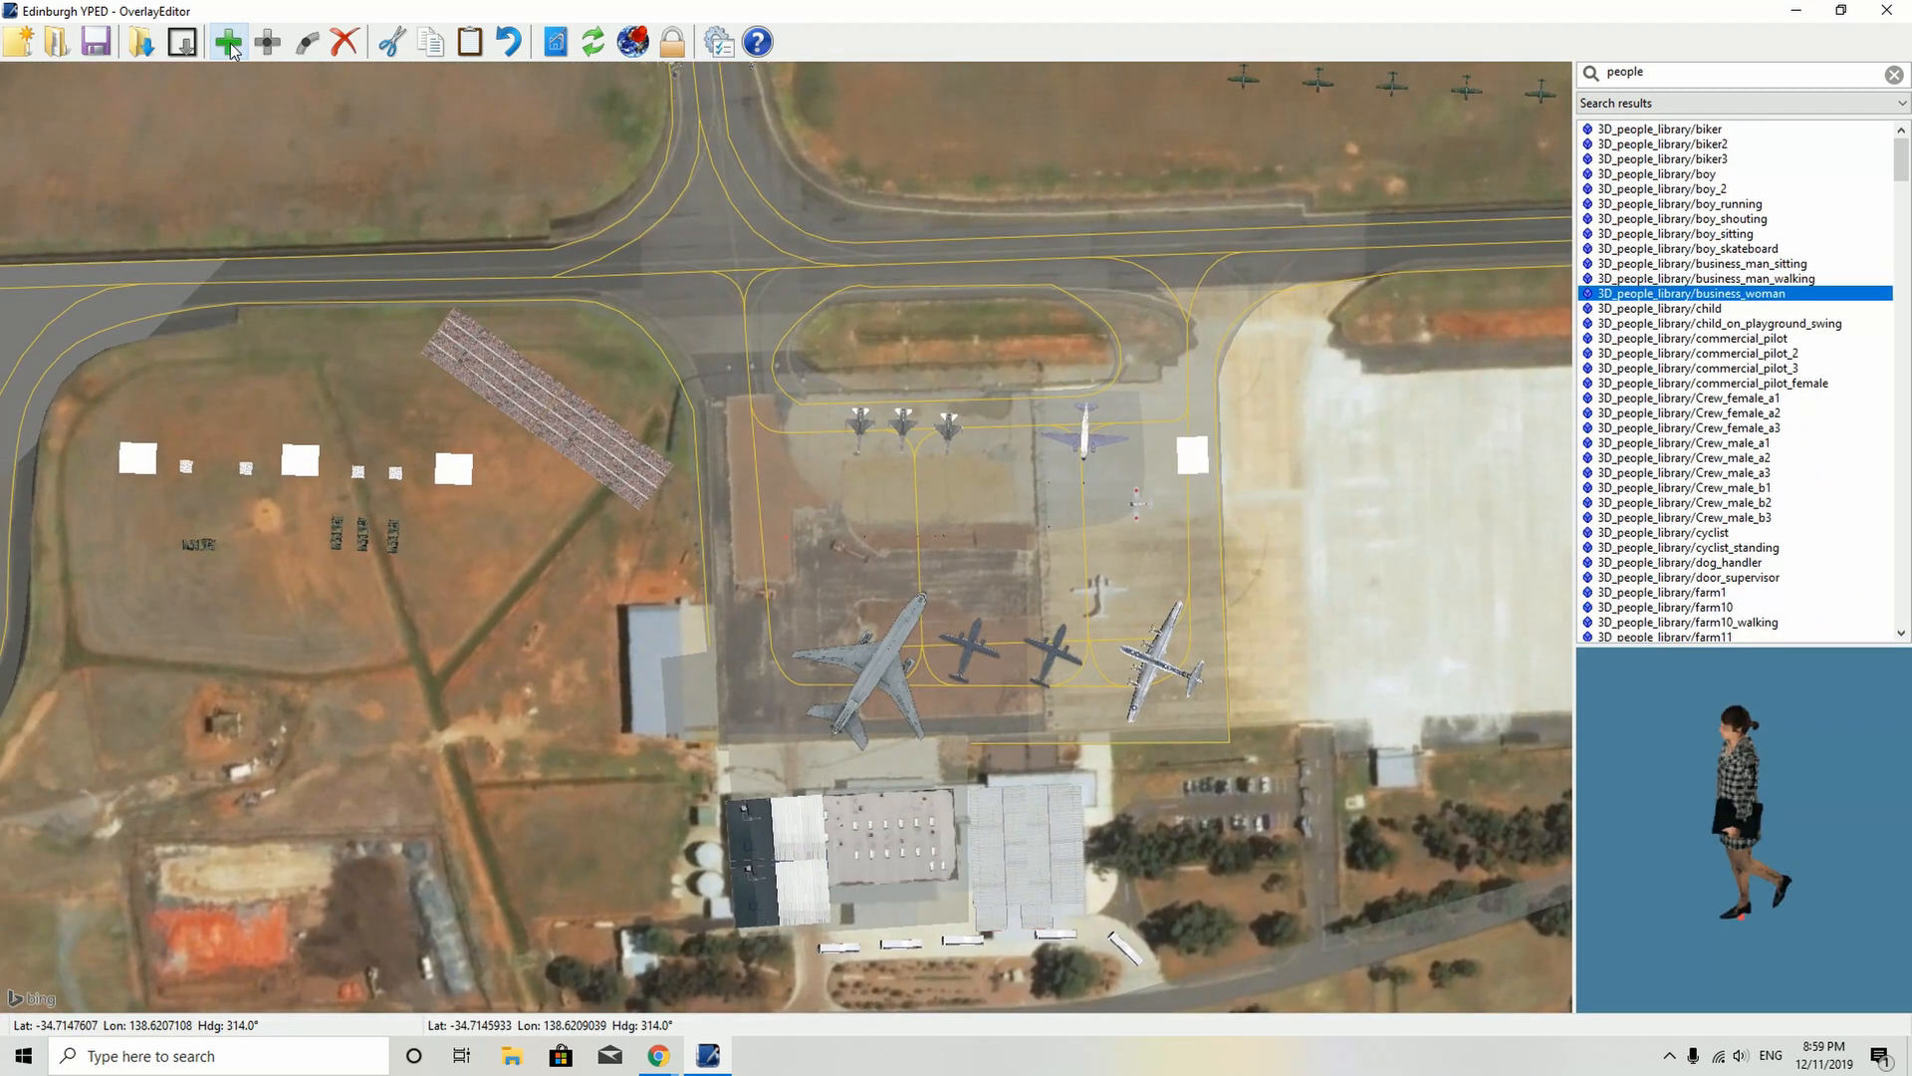
- Add more 3D_people_library/business_woman objects across the apron toward the white jet on the lighter concrete
key(Up)
key(Up)
key(Up)
key(Right)
click(230, 44)
key(Right)
key(Right)
key(Right)
key(Right)
key(Right)
key(Right)
key(Right)
key(Right)
click(230, 44)
key(Right)
key(Right)
key(Right)
key(Right)
key(Right)
key(Right)
click(230, 44)
key(Right)
key(Right)
key(Right)
key(Right)
key(Right)
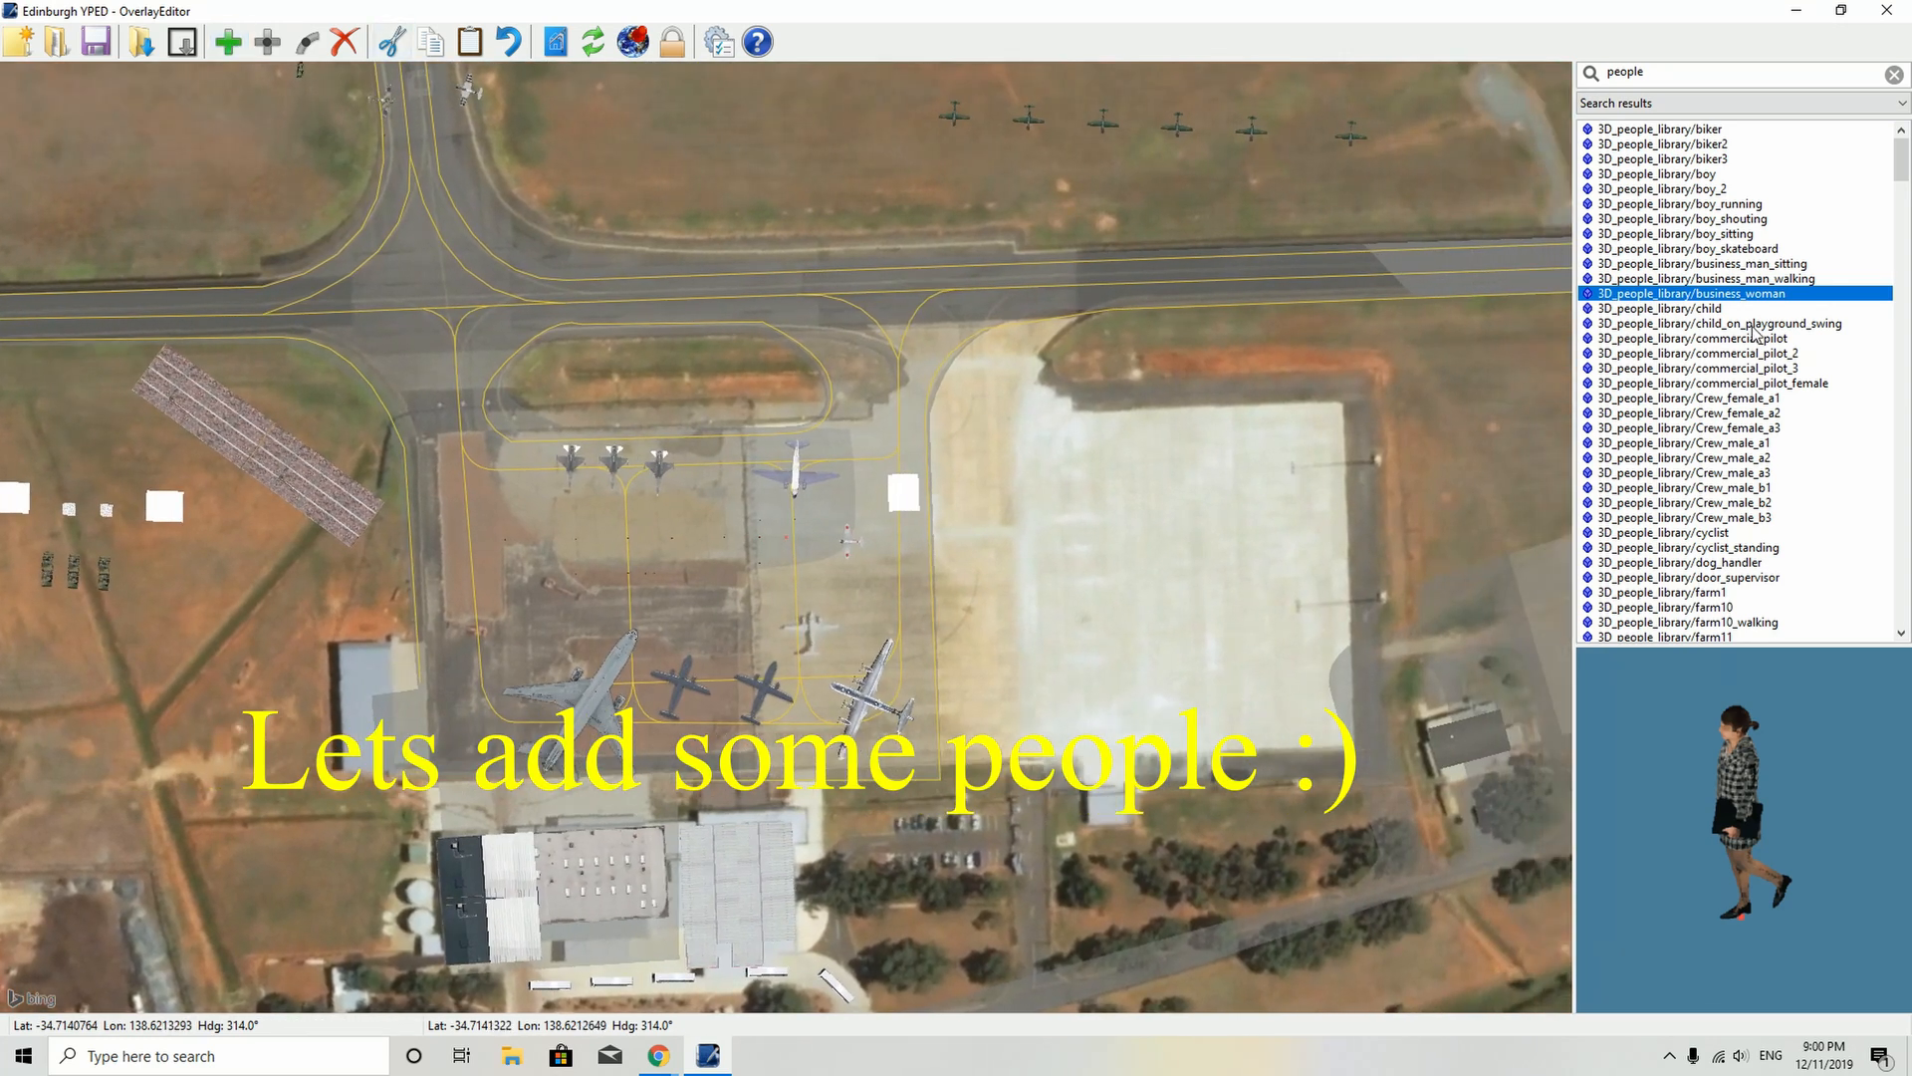
- Place 3D_people_library/child objects at heading 245° on the apron, working toward the three parked fighter jets
click(1685, 310)
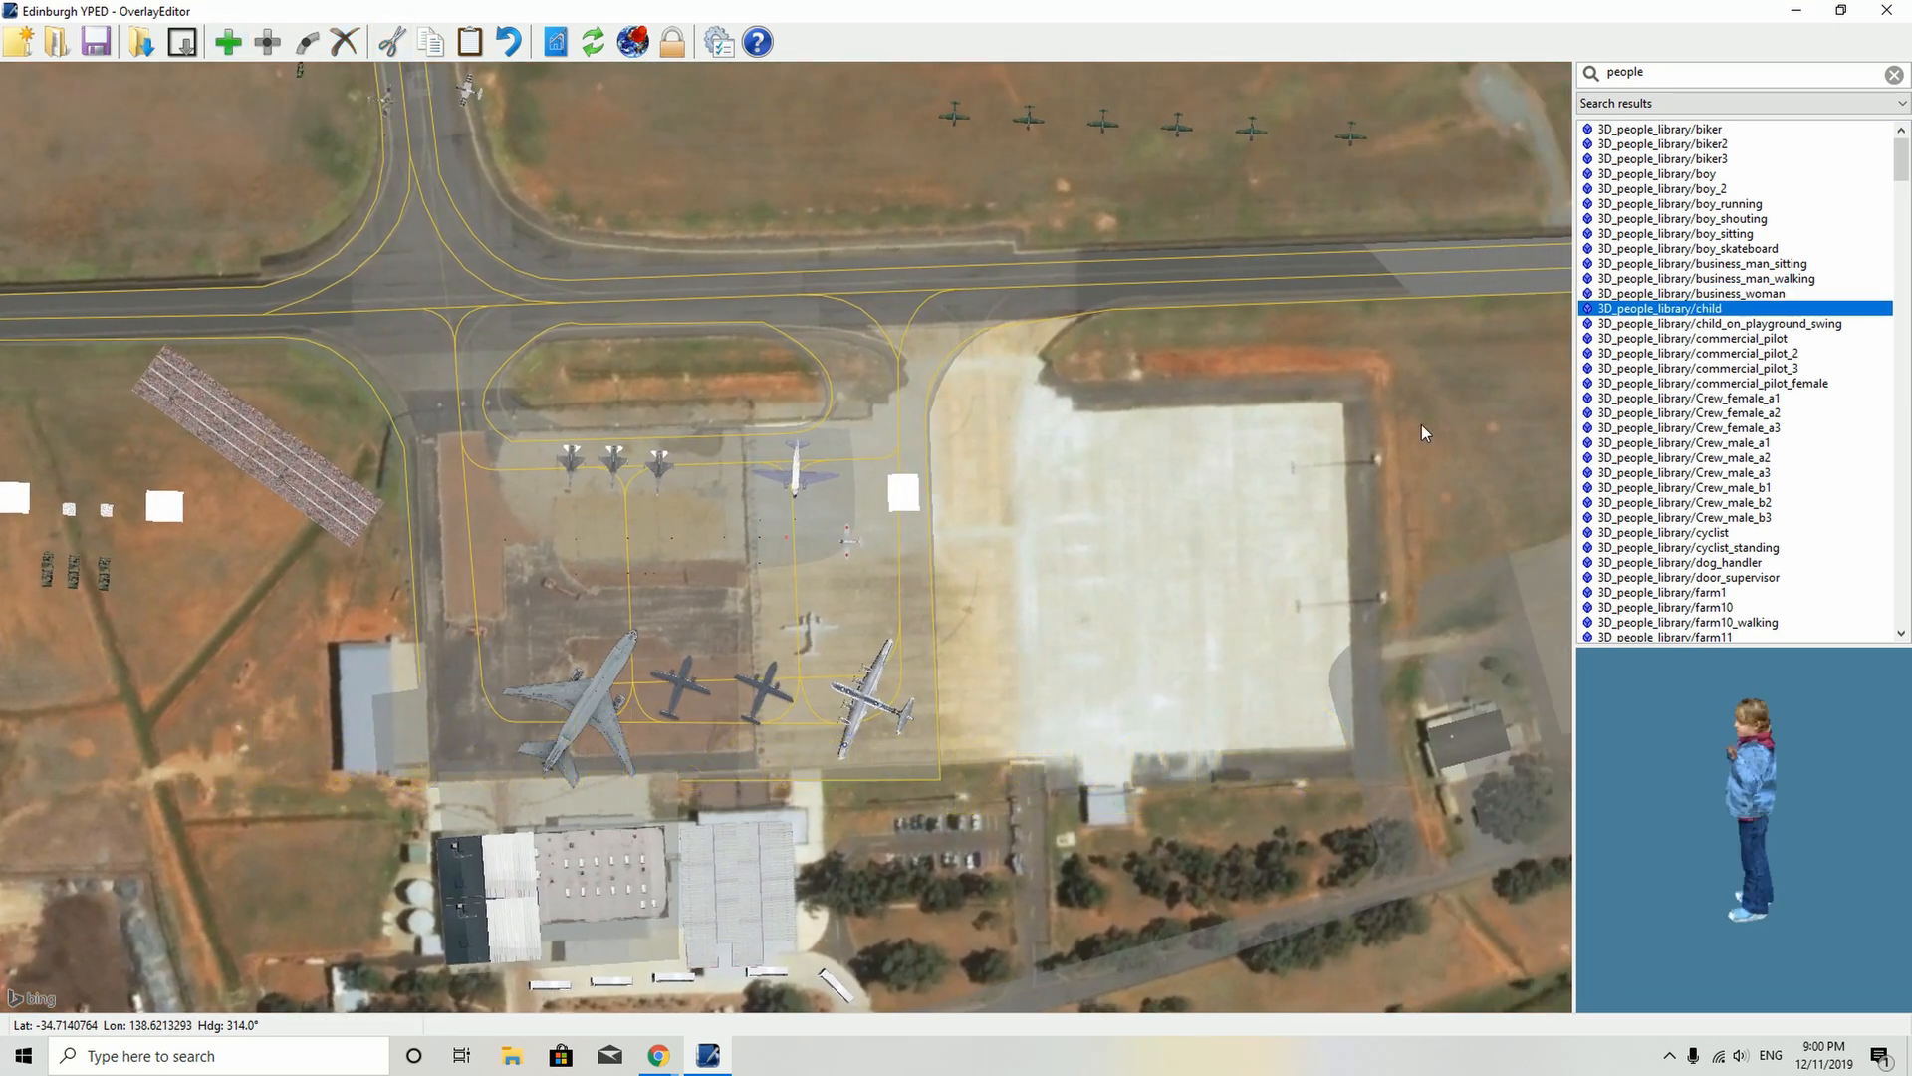
key(Down)
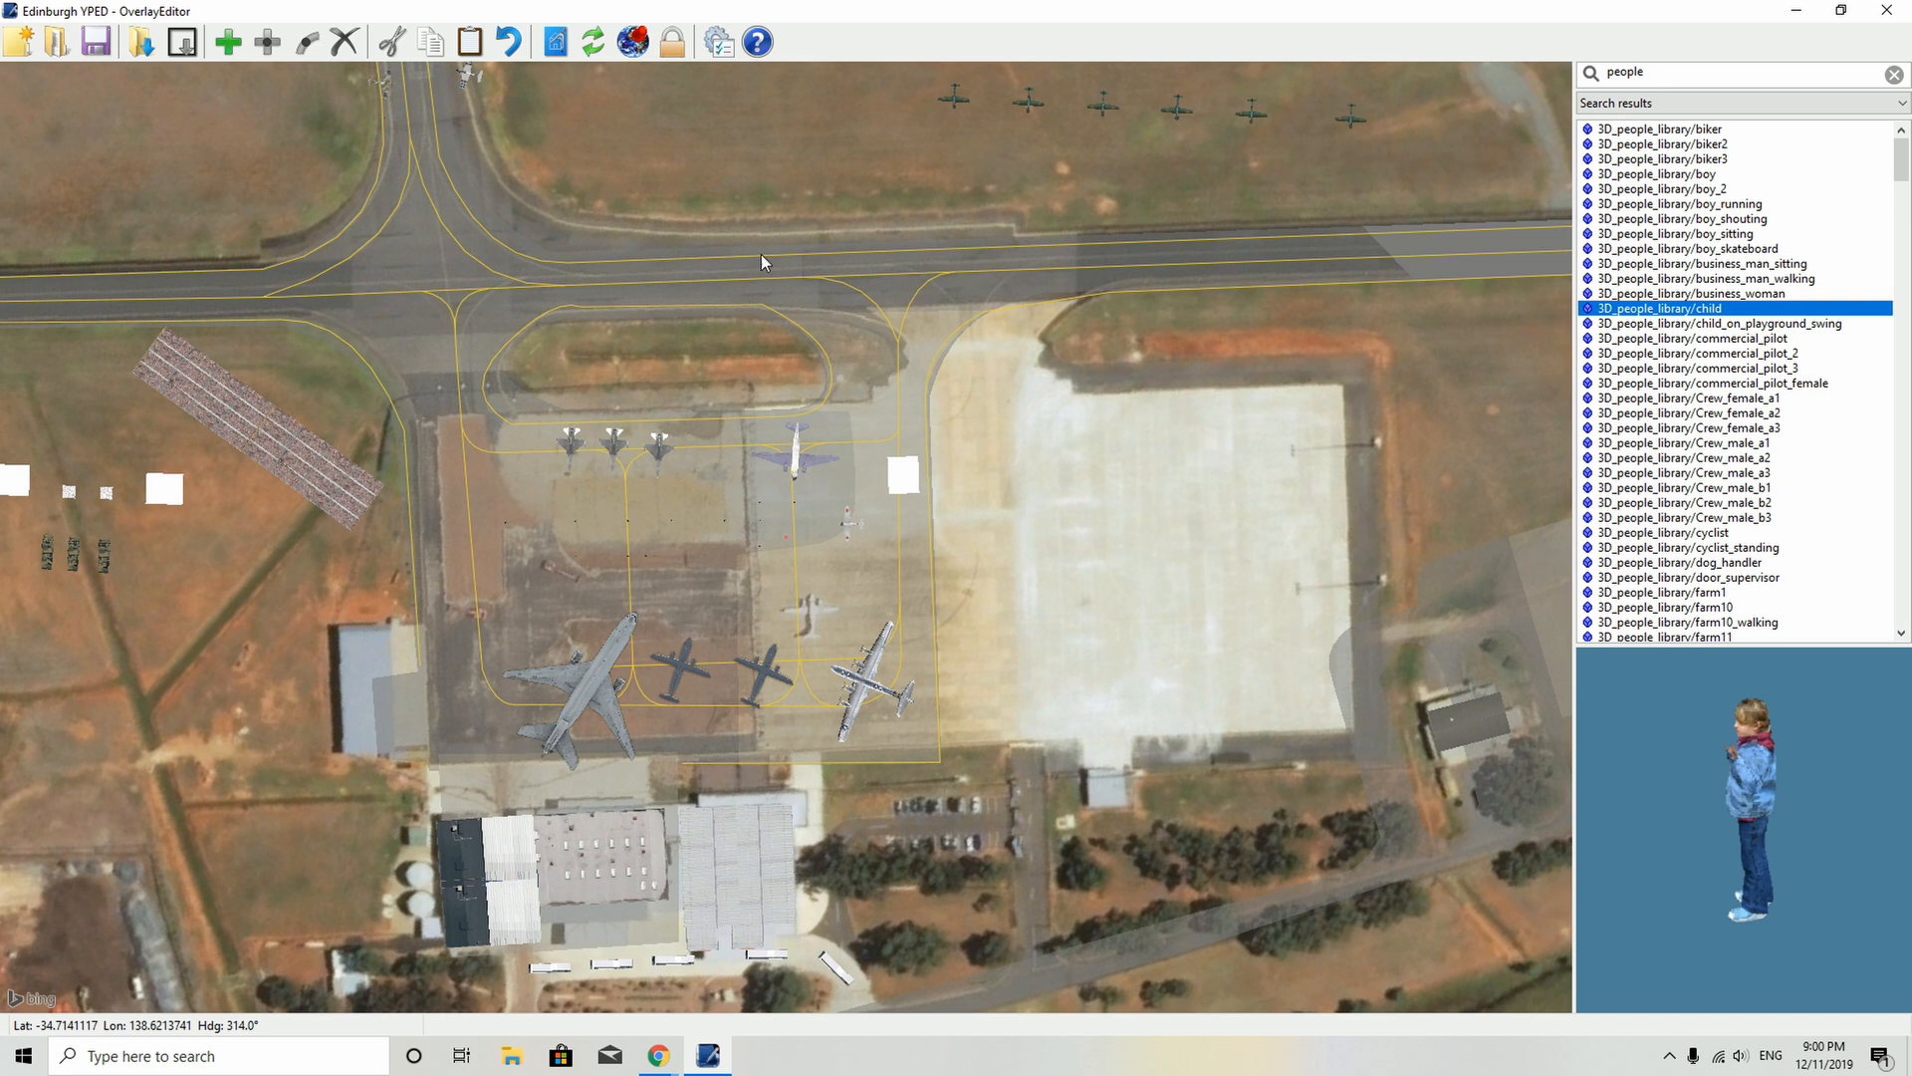
key(End)
key(End)
key(End)
key(End)
key(End)
key(End)
key(End)
key(End)
key(End)
key(End)
key(End)
key(End)
key(End)
key(End)
key(End)
key(End)
key(End)
key(End)
key(End)
key(End)
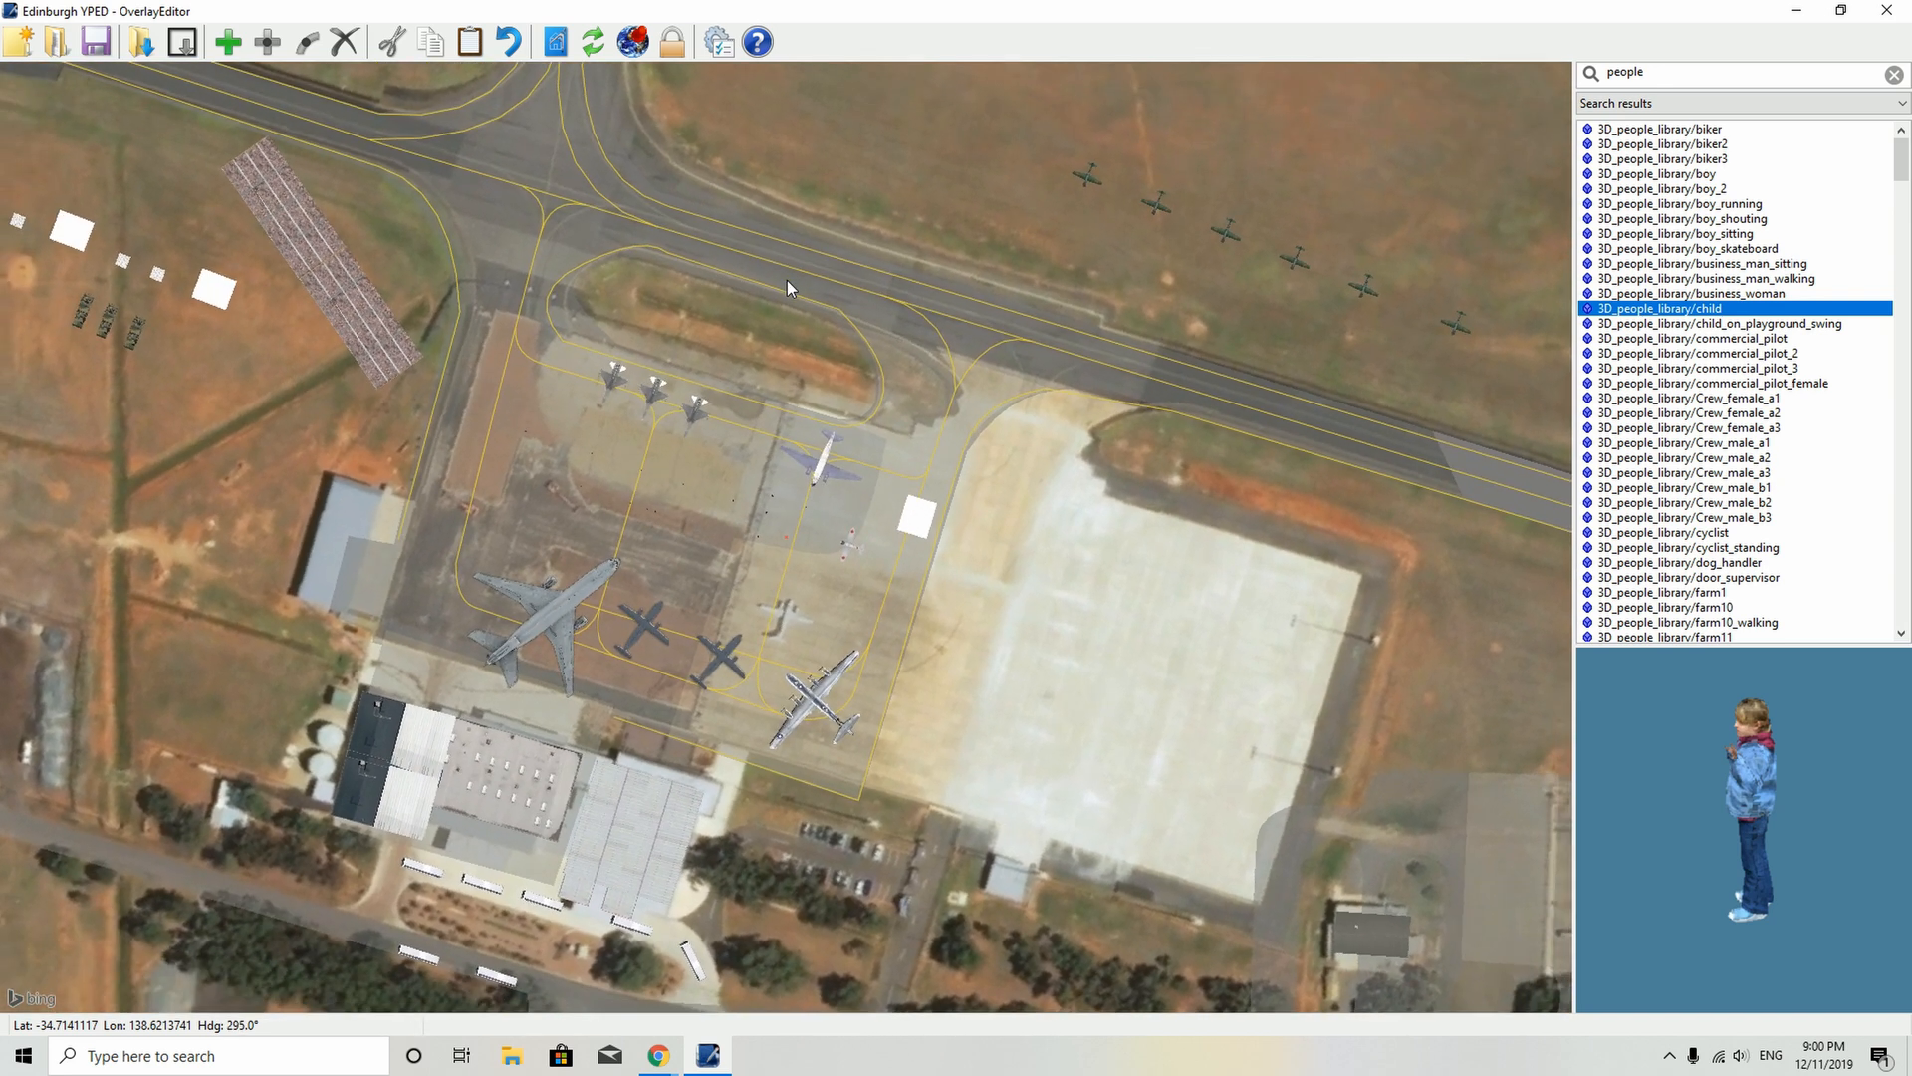
key(End)
key(End)
key(End)
key(End)
key(End)
key(End)
key(End)
key(End)
key(End)
key(End)
key(End)
key(End)
key(End)
key(End)
key(End)
key(End)
key(End)
key(End)
key(End)
key(End)
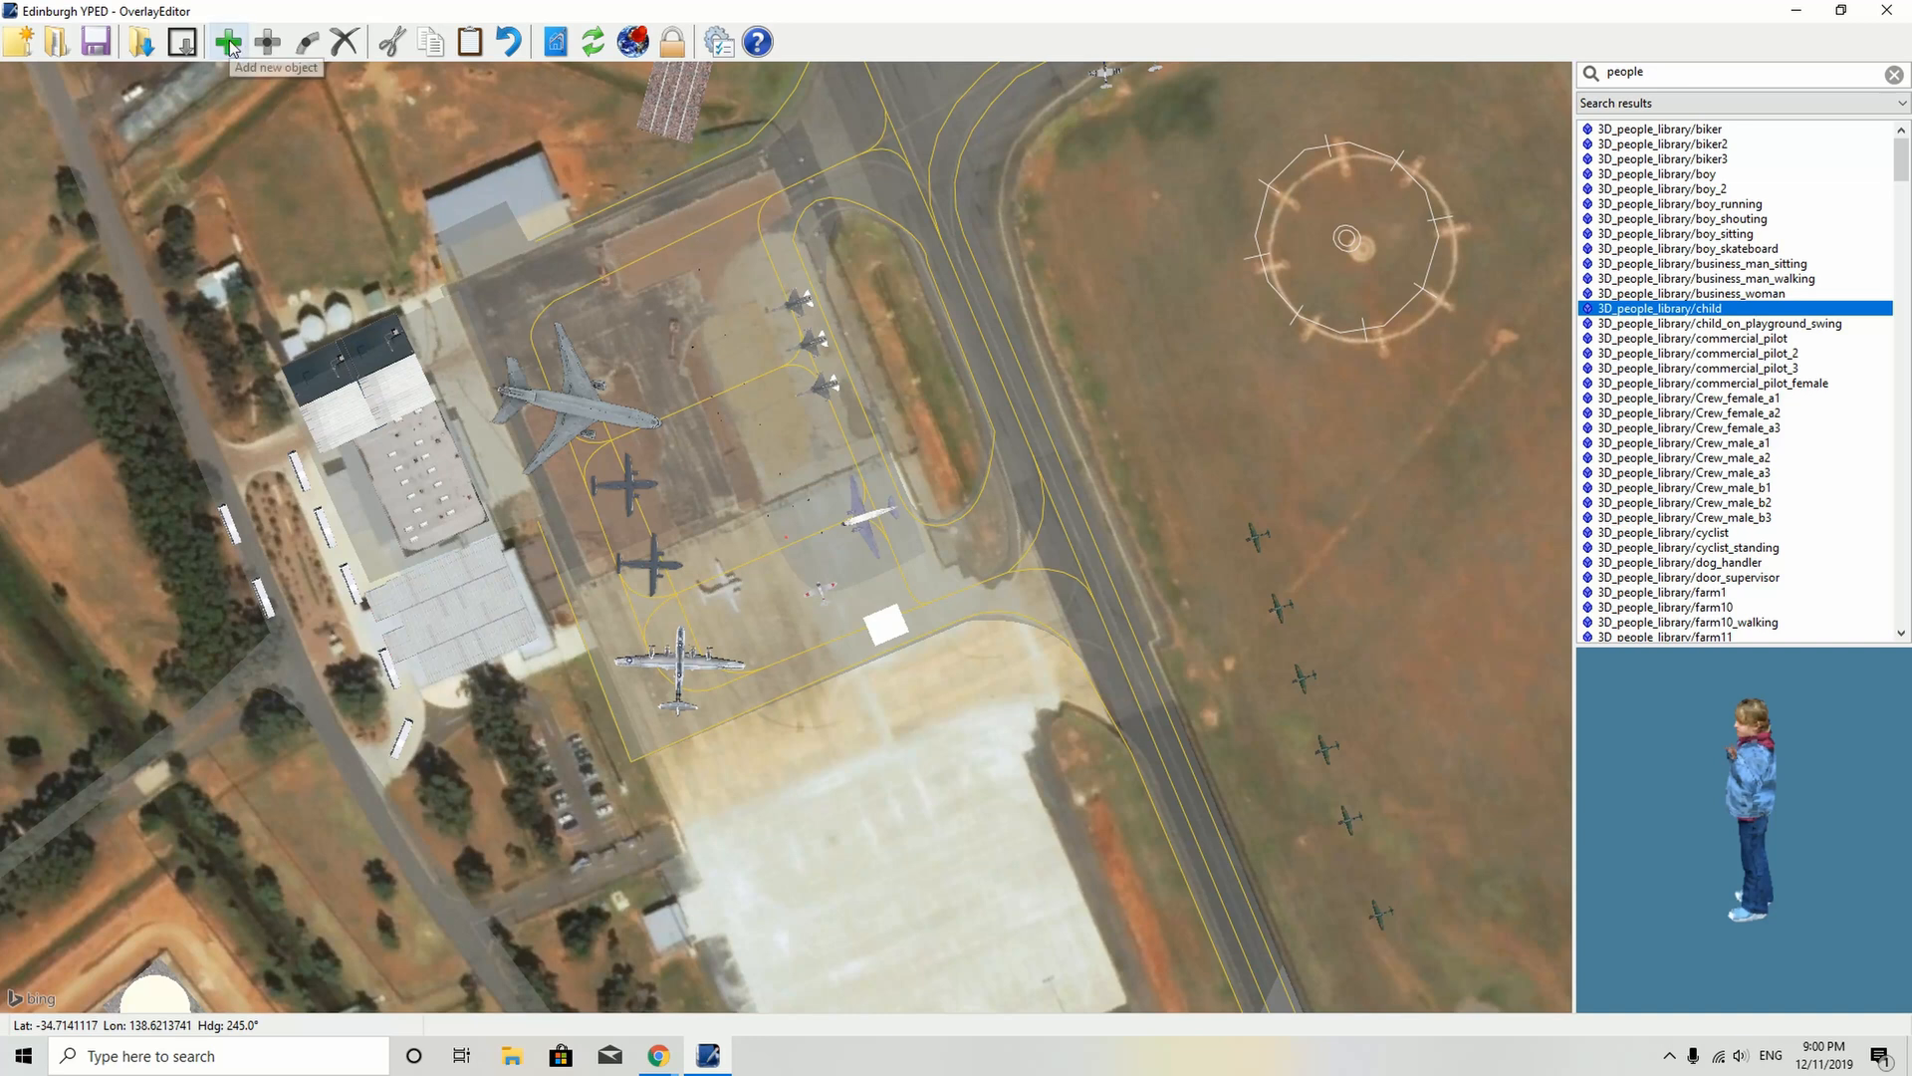
key(Up)
key(Up)
key(Up)
key(Up)
key(Up)
key(Up)
key(Up)
key(Up)
key(Up)
key(Up)
key(Up)
key(Up)
key(Up)
key(Up)
key(Up)
key(Up)
key(Up)
key(Up)
key(Up)
key(Up)
key(Up)
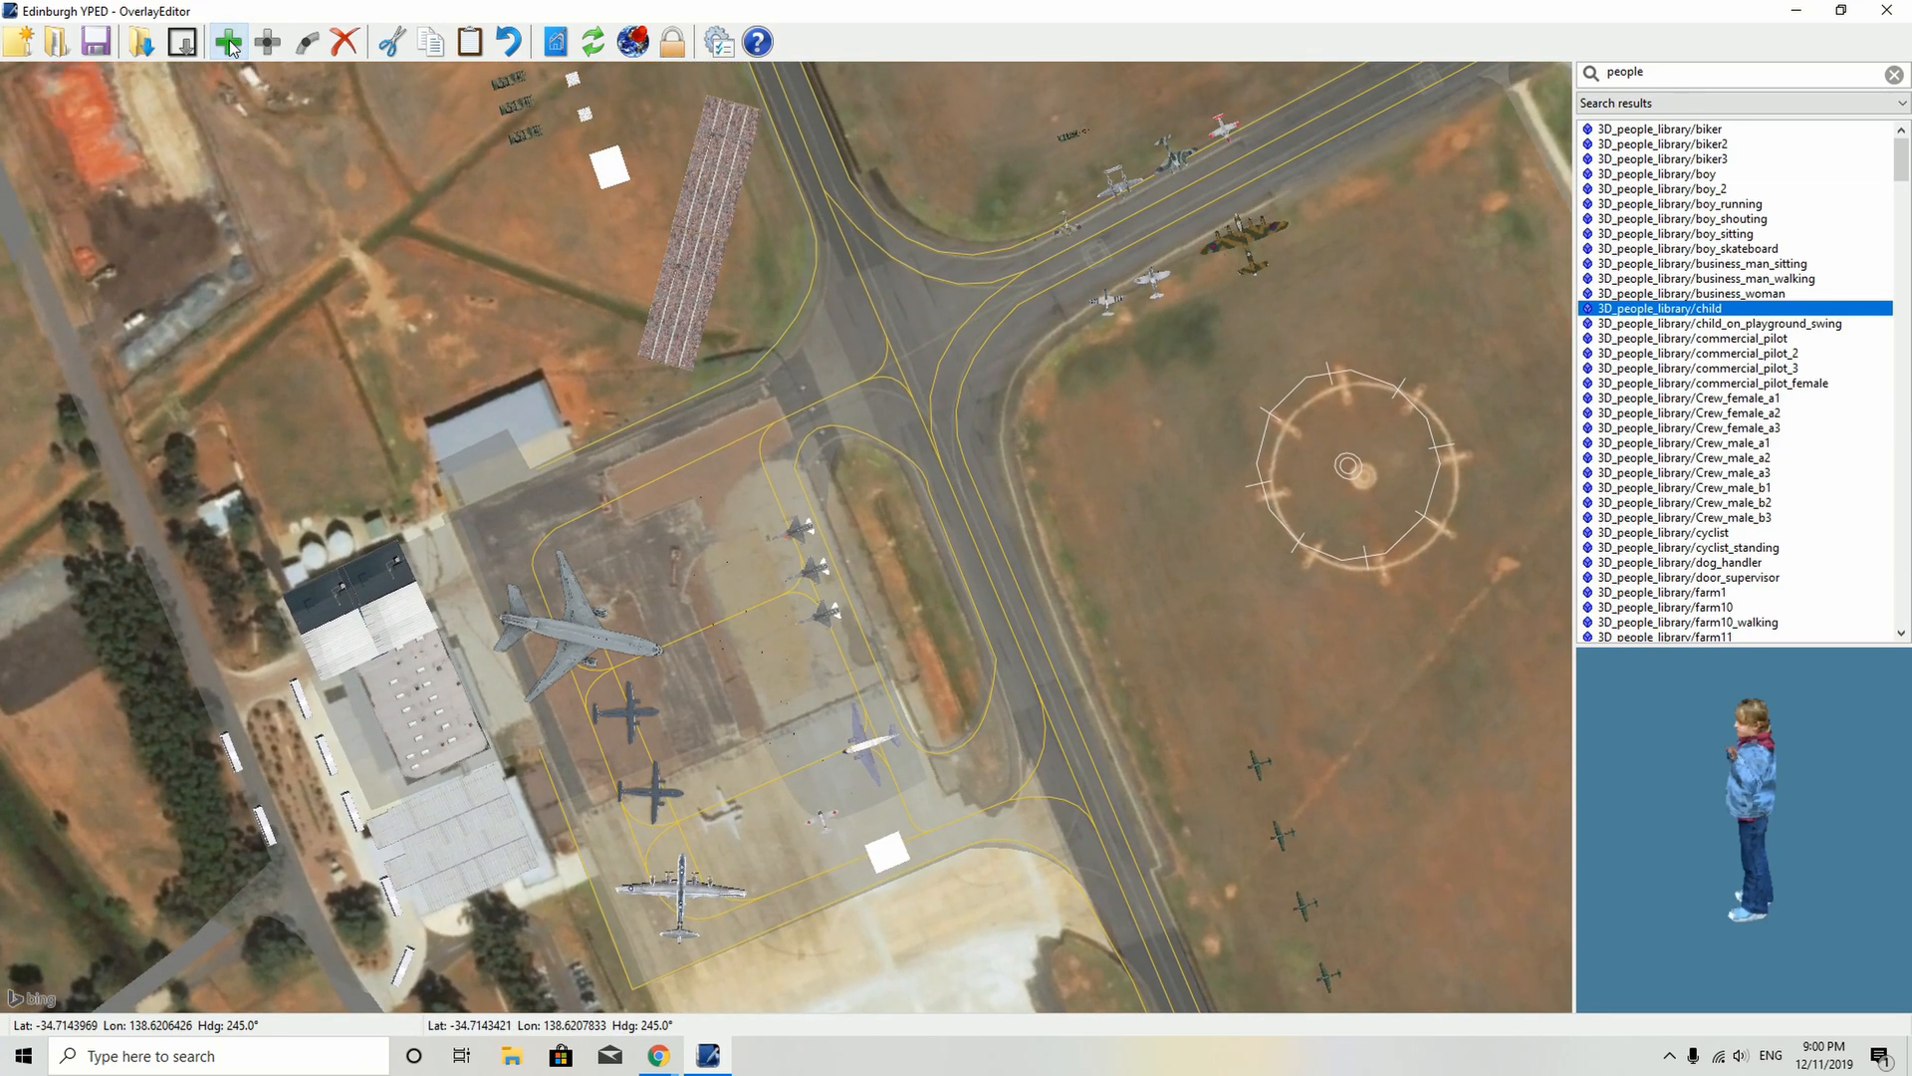
- Add more 3D_people_library/child objects at heading 245° on the apron between the large grey jet, the propeller aircraft and the fighters
key(Left)
key(Left)
key(Left)
key(Left)
key(Left)
key(Left)
key(Up)
key(Up)
key(Up)
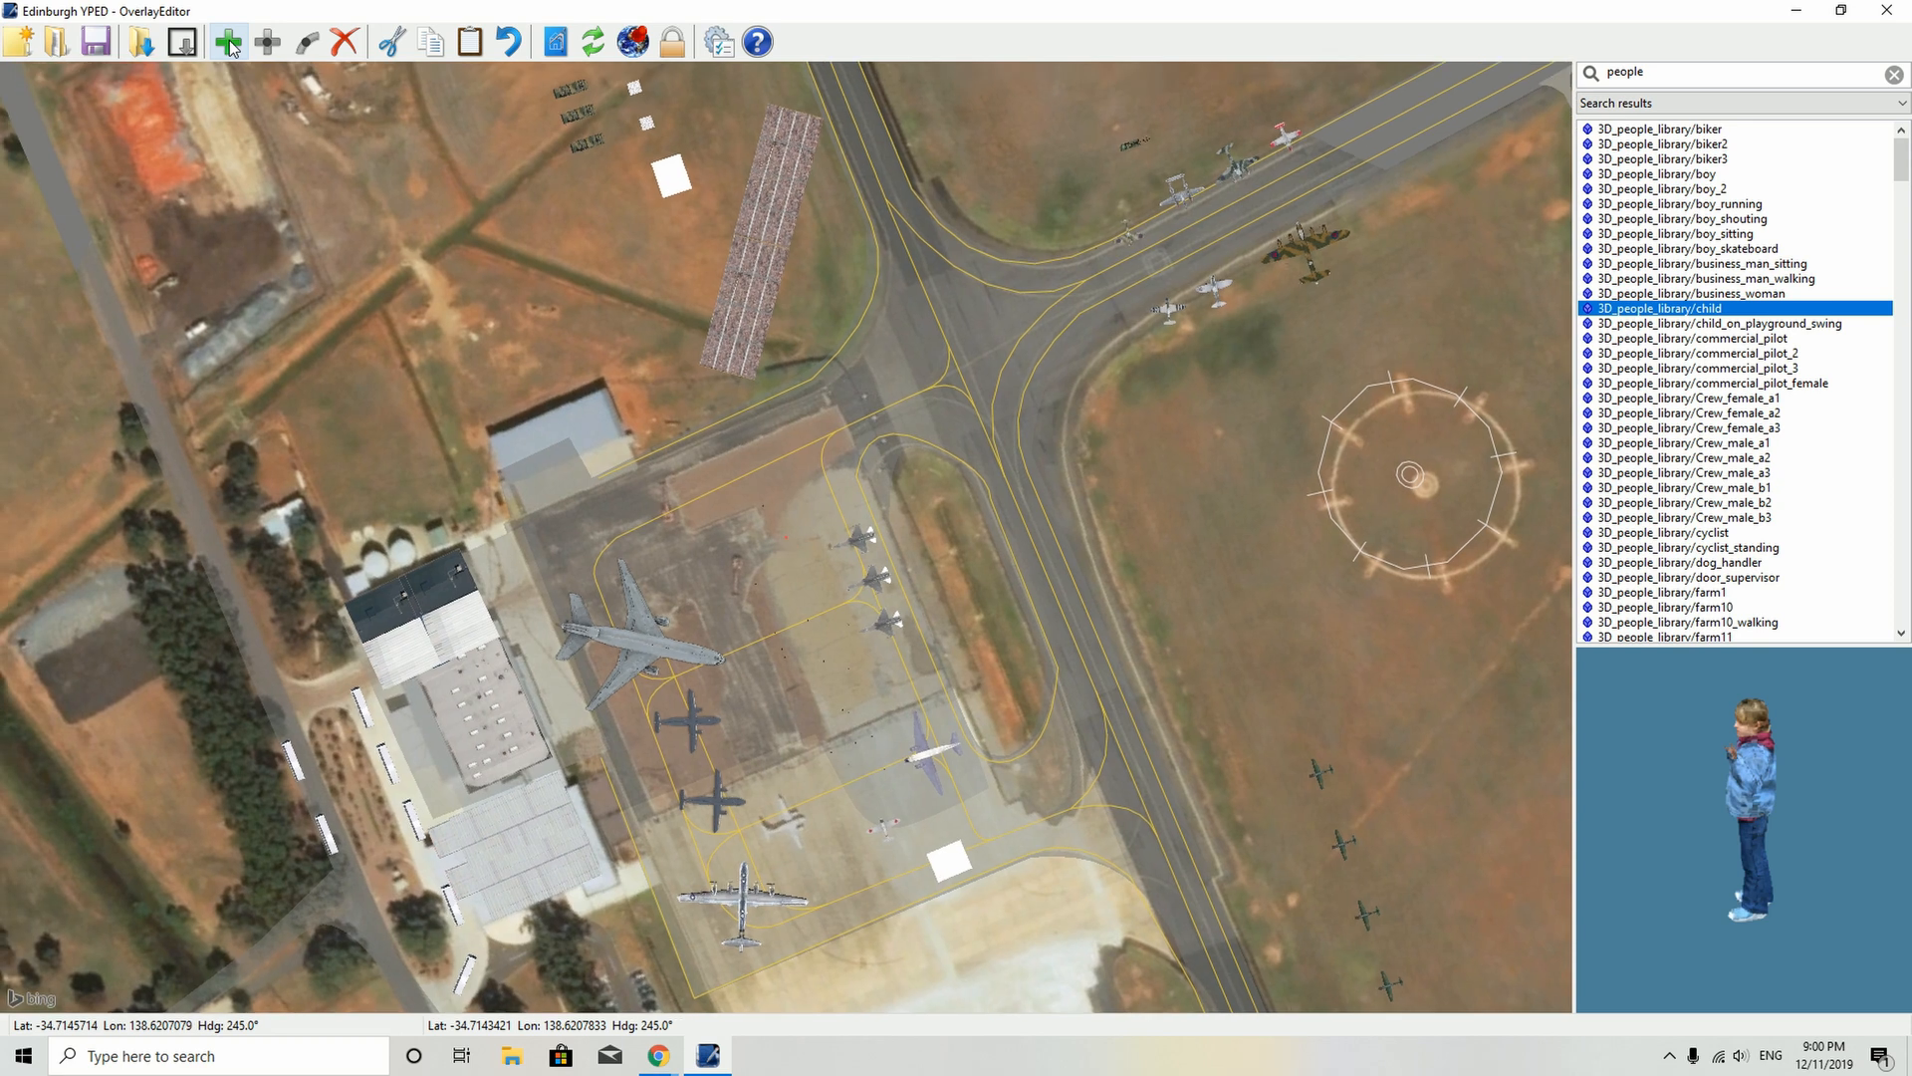
key(Down)
key(Down)
key(Down)
key(Down)
key(Down)
key(Down)
key(Down)
key(Down)
key(Down)
key(Down)
key(Down)
key(Down)
key(Down)
key(Down)
key(Down)
key(Down)
key(Down)
key(Down)
key(Down)
key(Down)
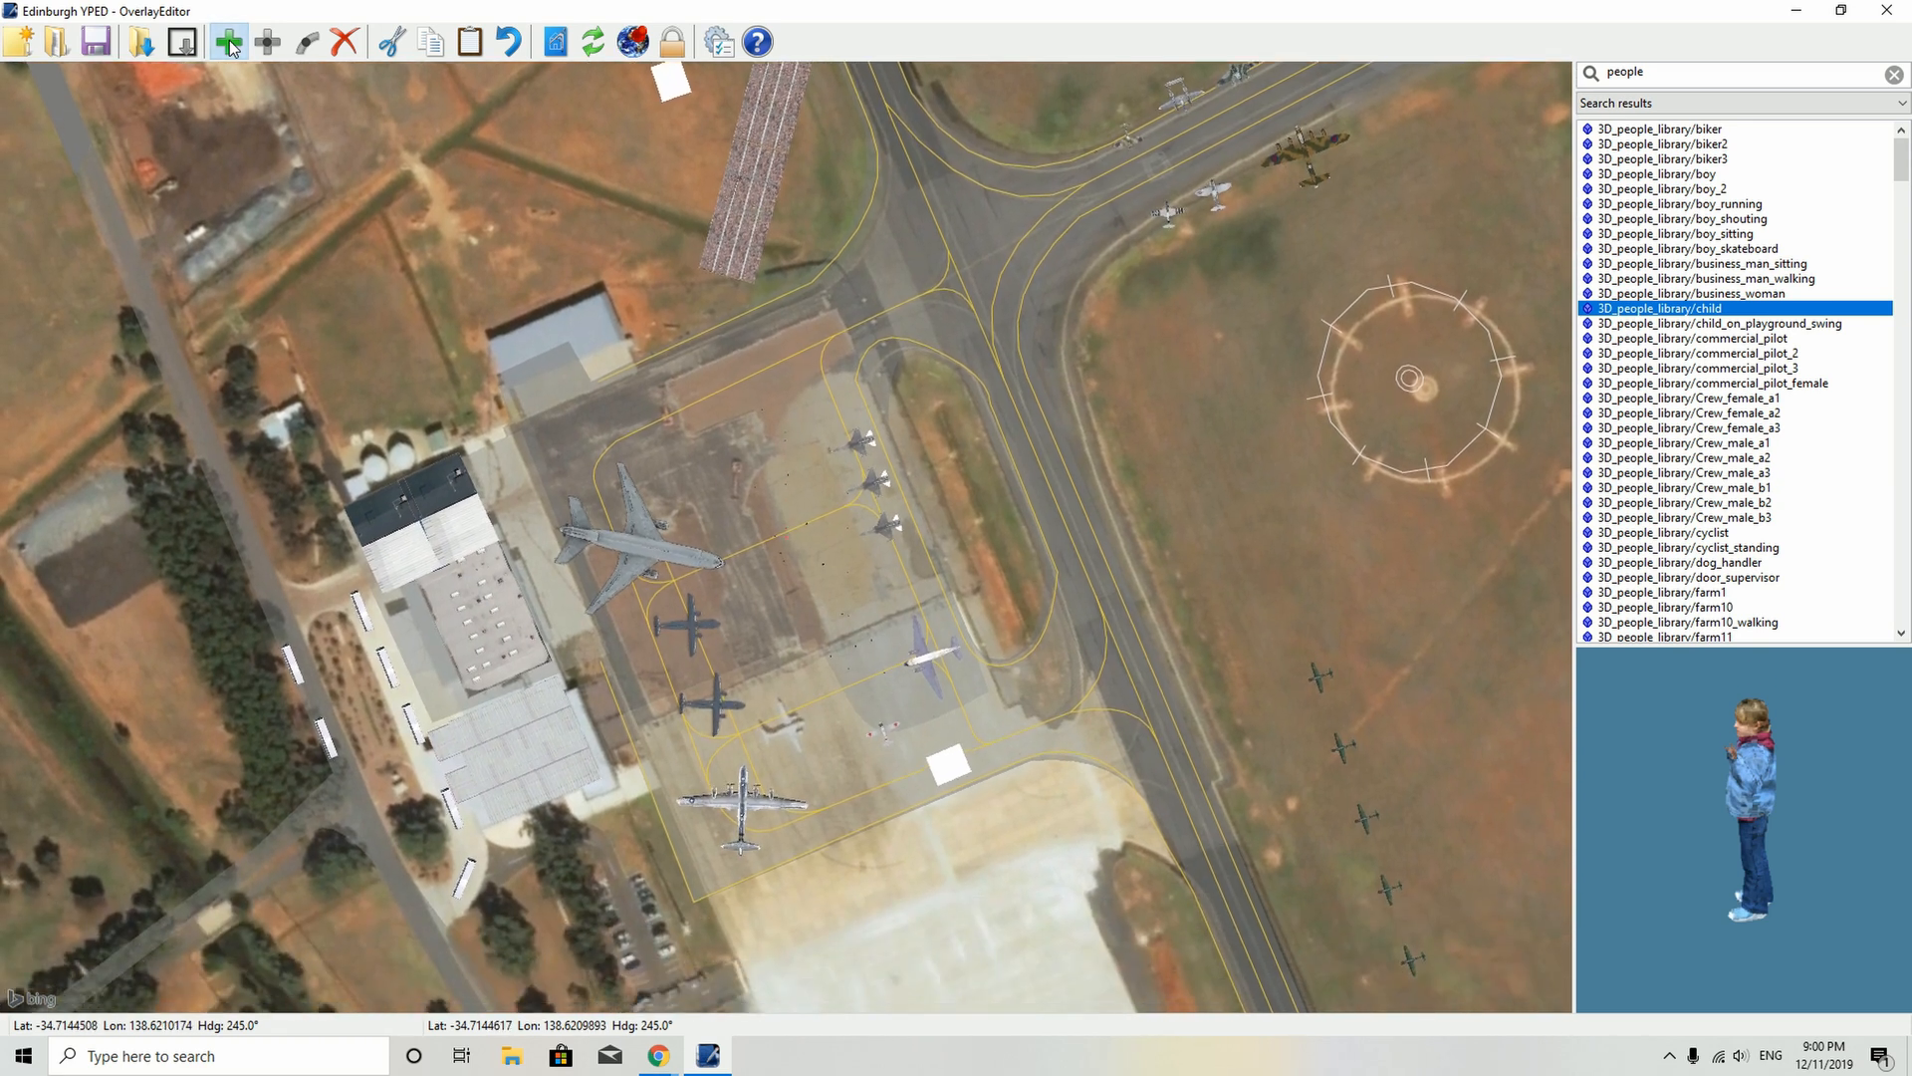
key(Left)
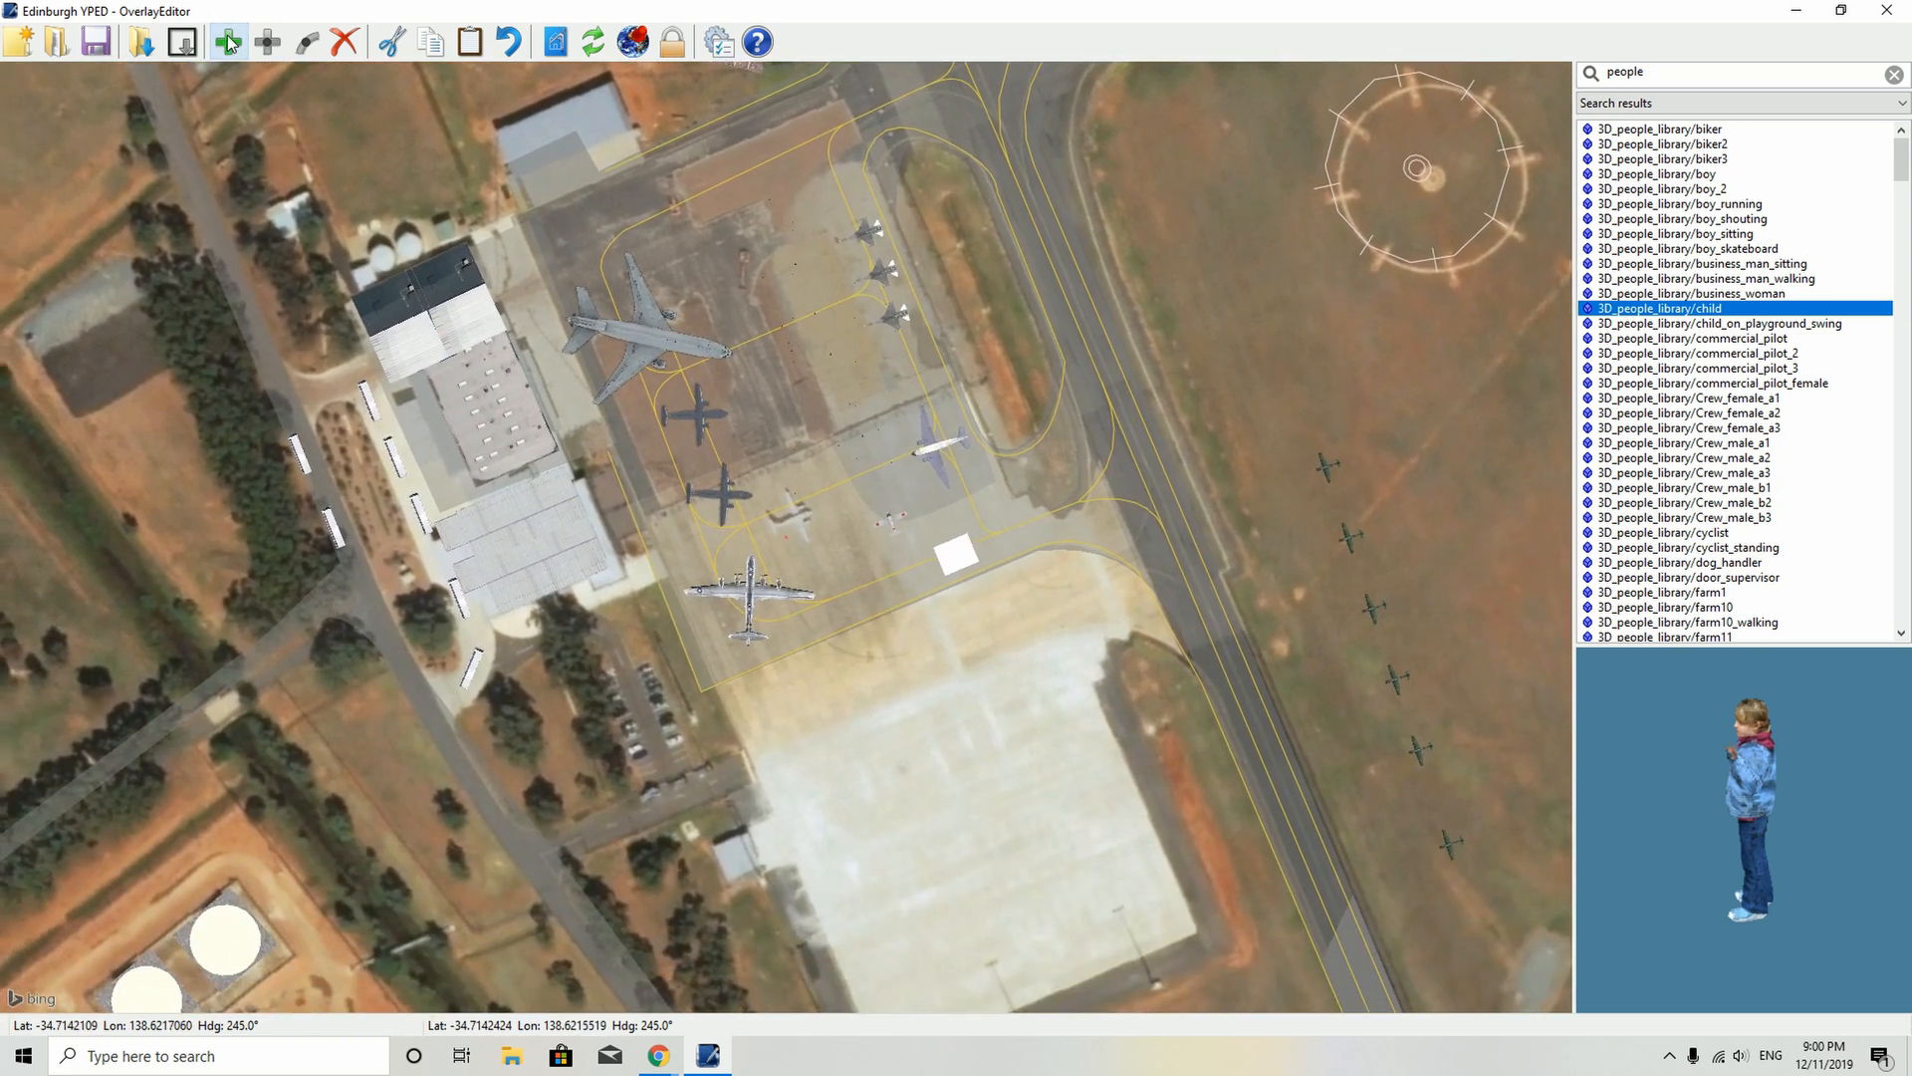
key(Left)
key(Left)
key(Left)
key(Up)
key(Up)
key(Up)
key(Up)
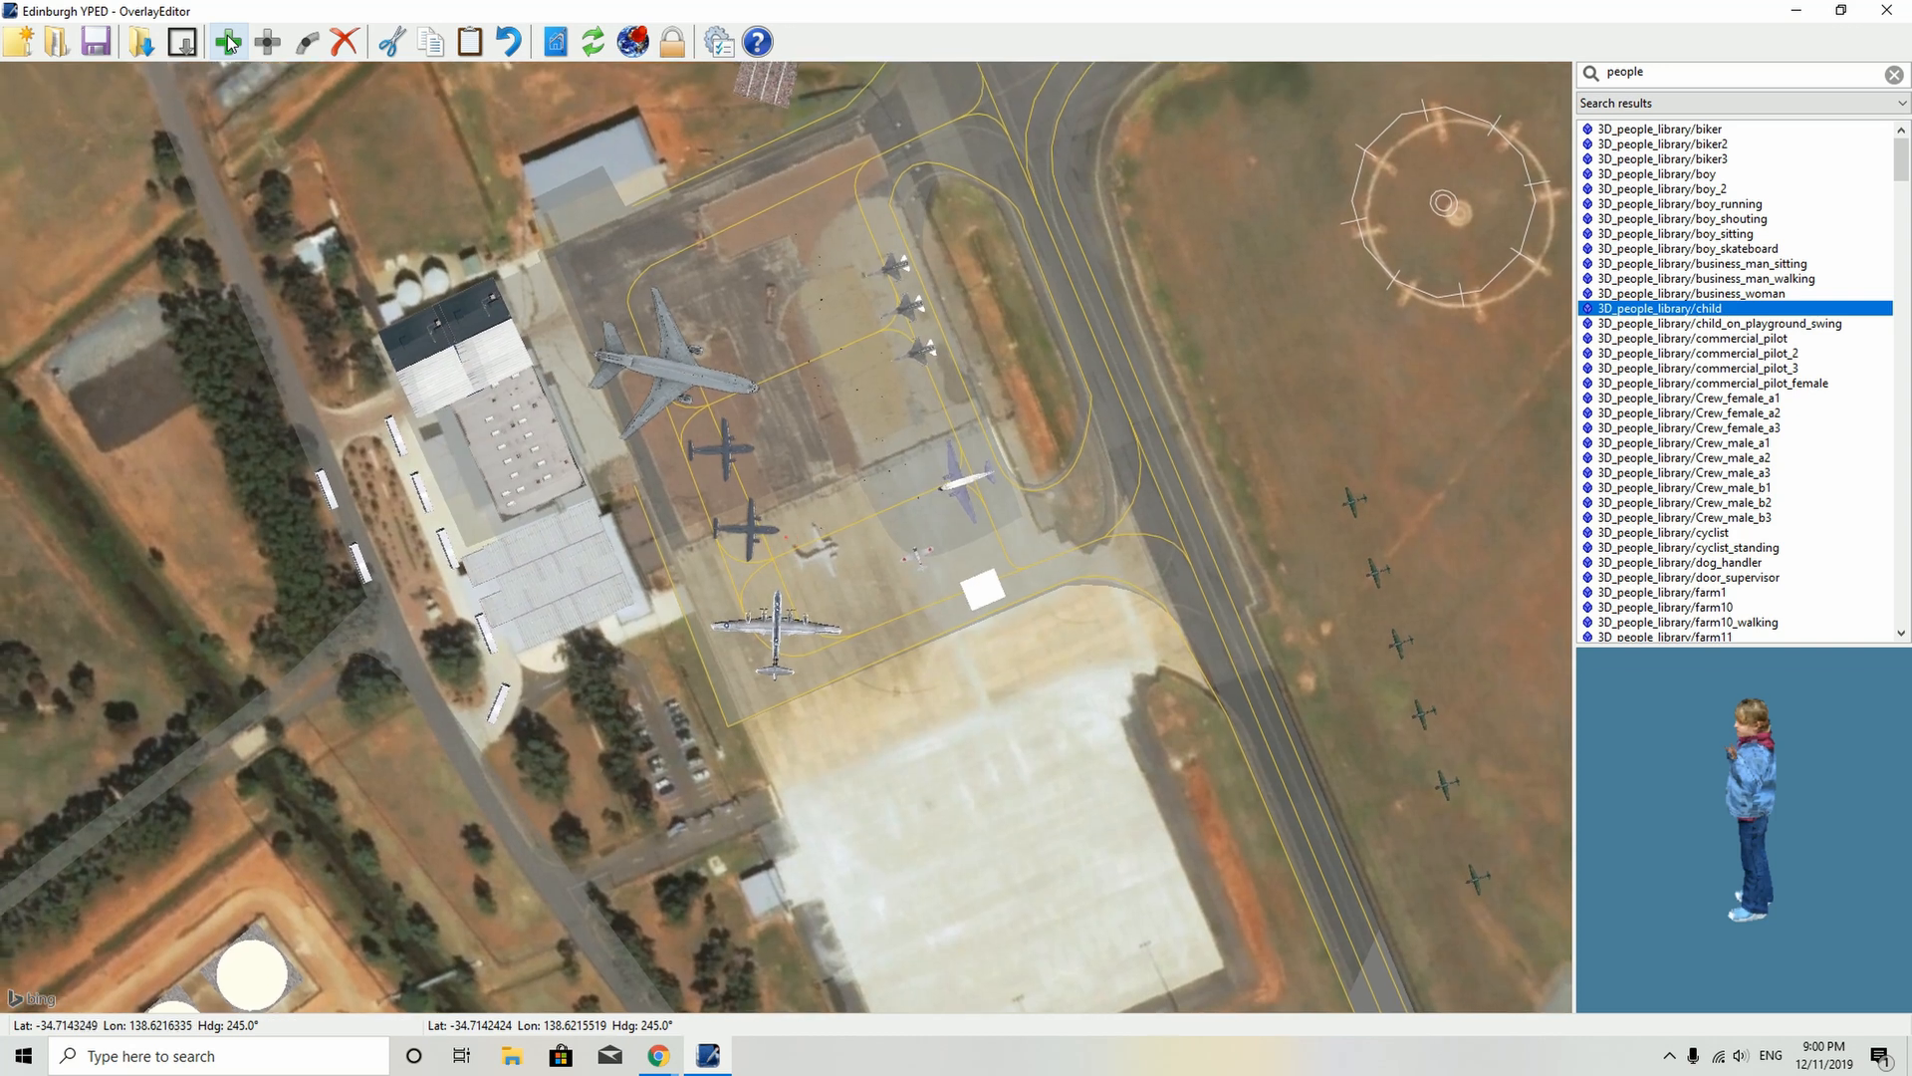
- Place 3D_people_library/boy_shouting objects at heading 216° on the apron, working north from beside the large grey jet
click(1679, 369)
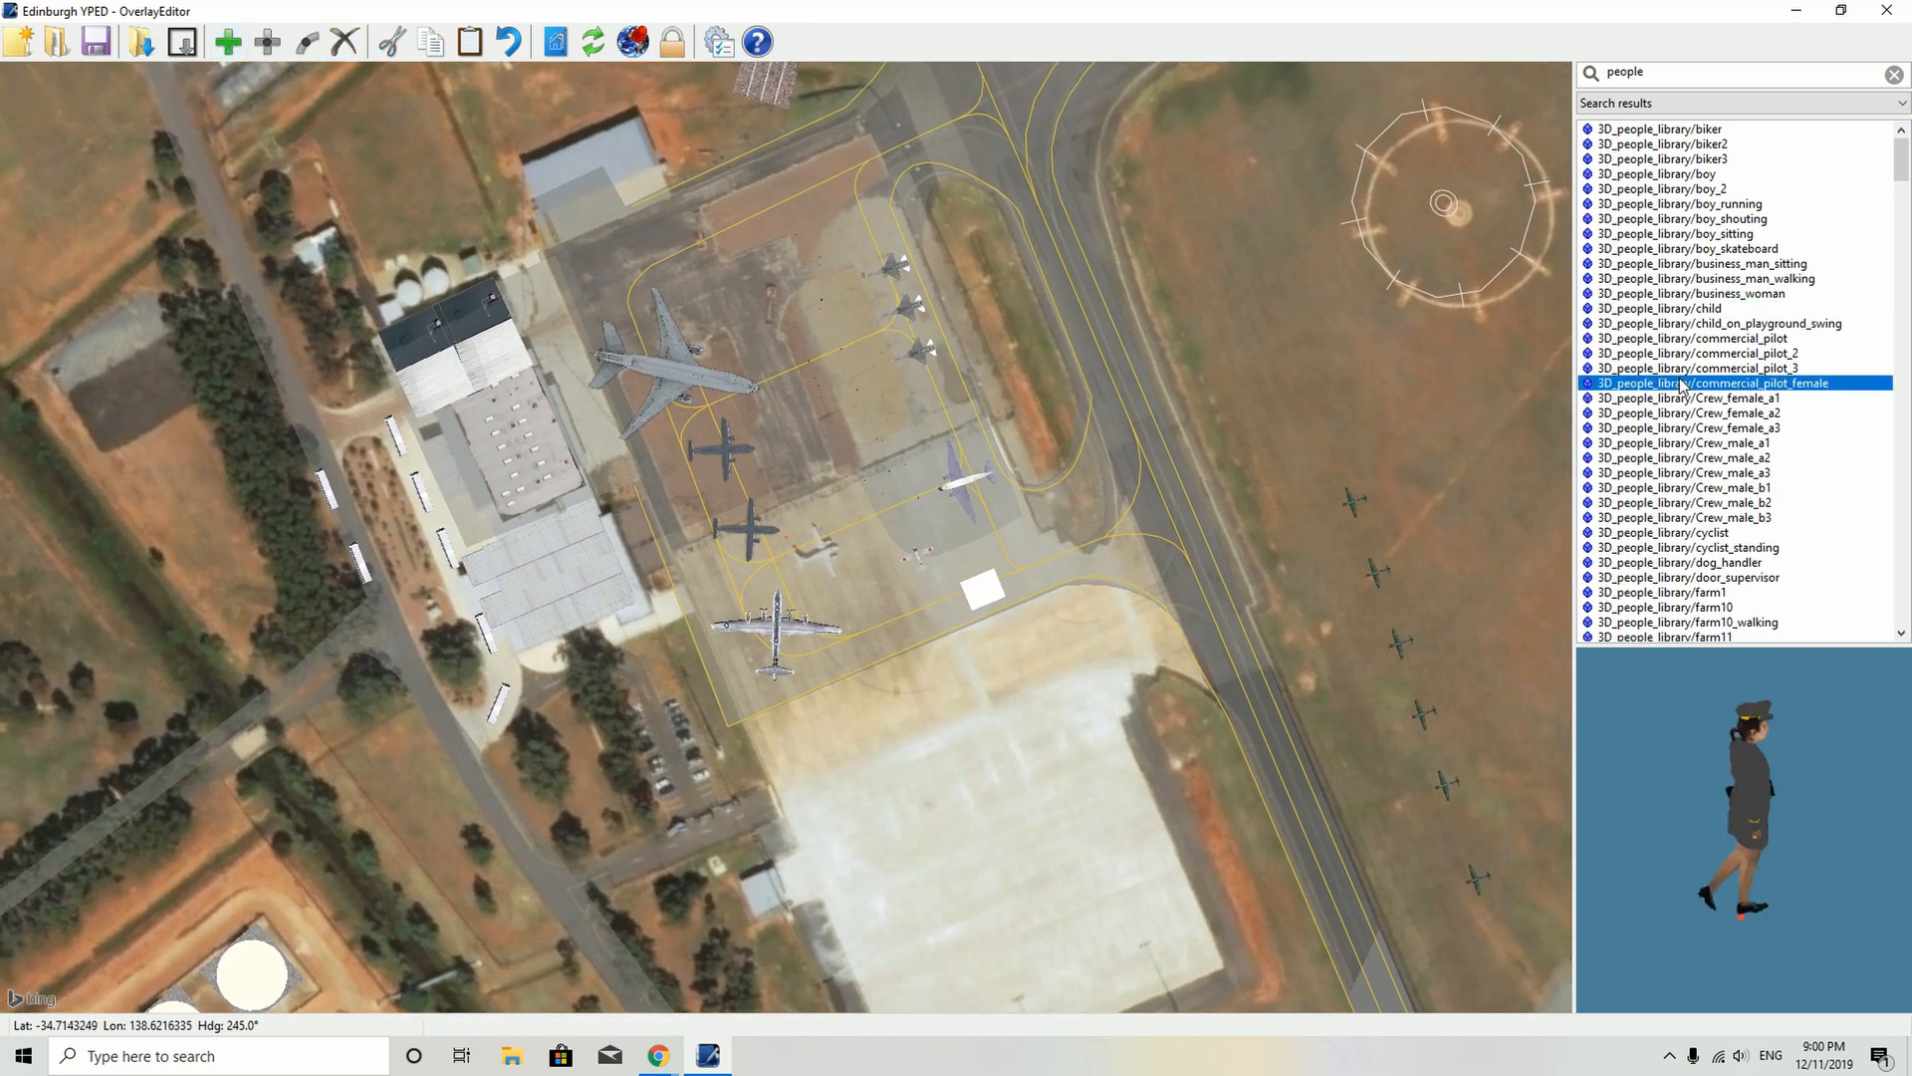
click(1687, 204)
click(1682, 220)
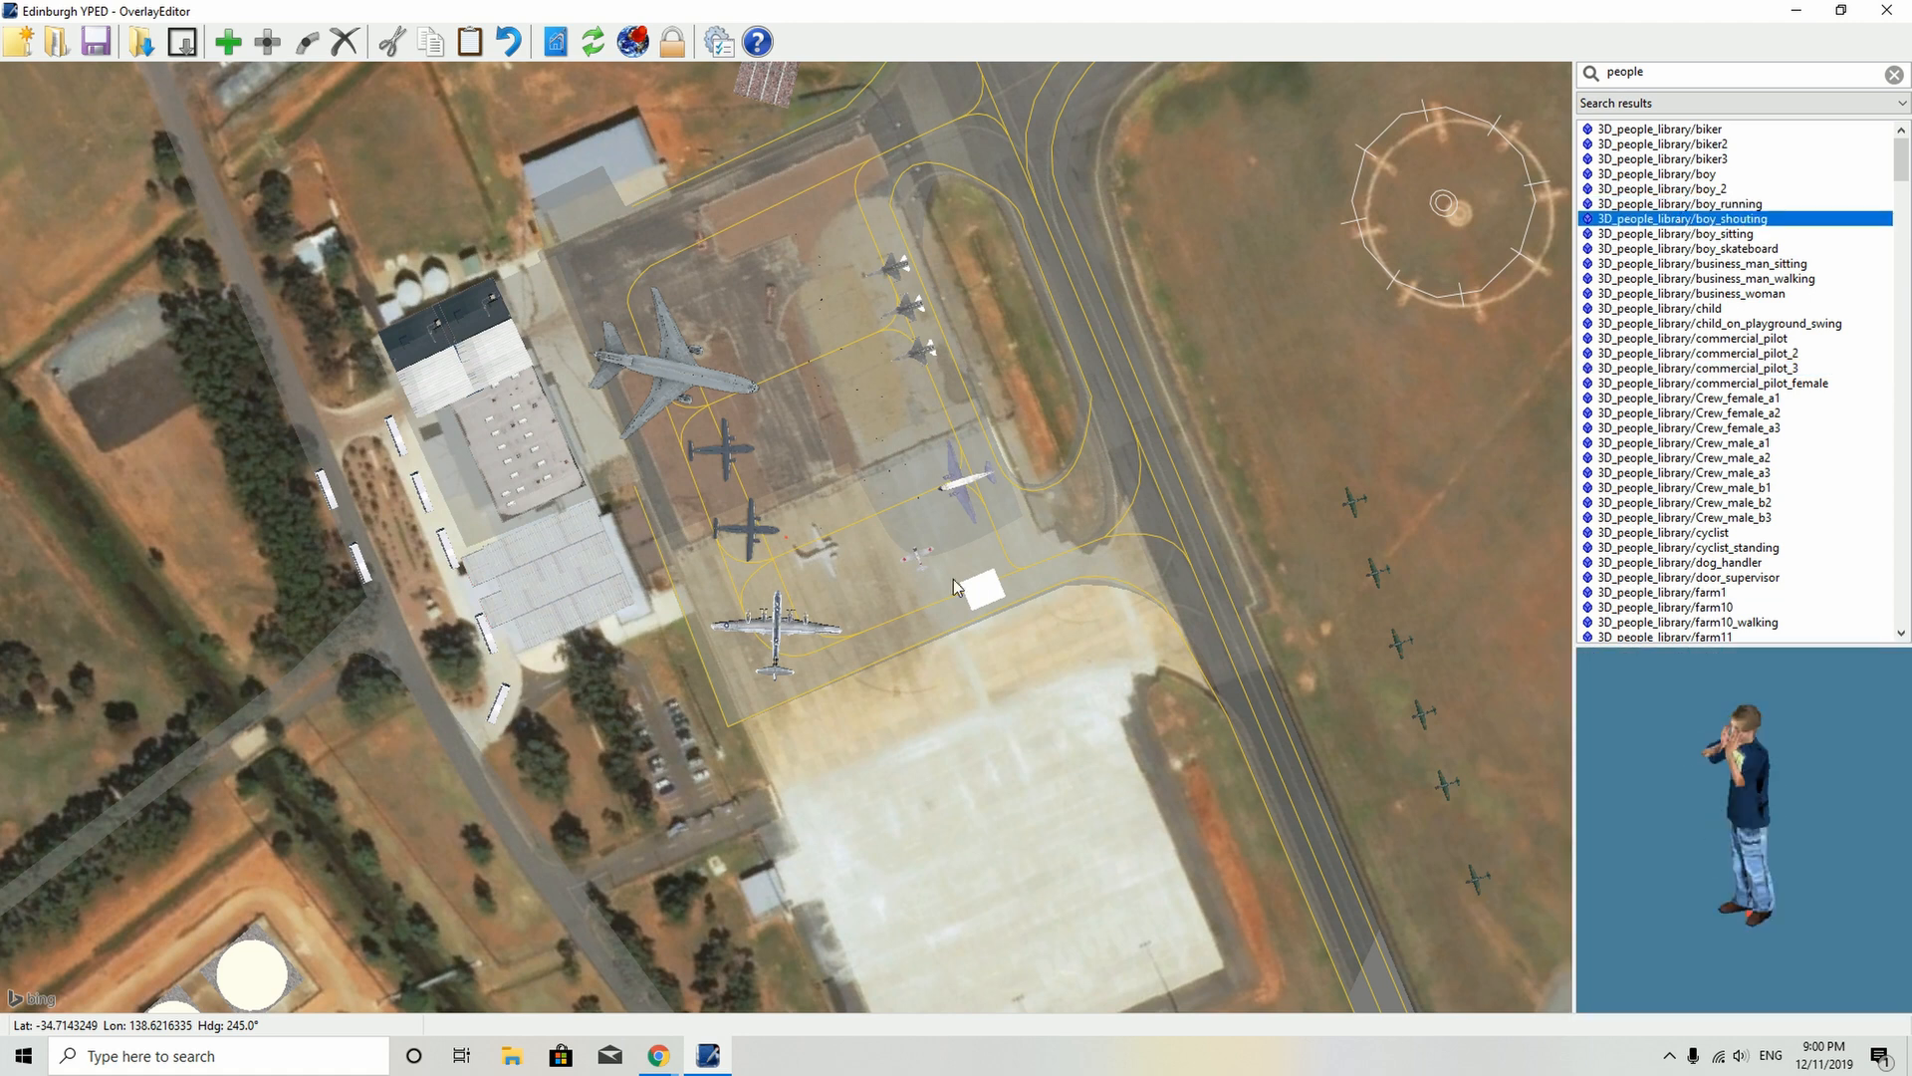
key(End)
key(End)
key(End)
key(End)
key(End)
key(End)
key(End)
key(End)
key(End)
key(End)
key(End)
key(End)
key(End)
key(End)
key(End)
key(End)
key(End)
key(End)
key(End)
key(End)
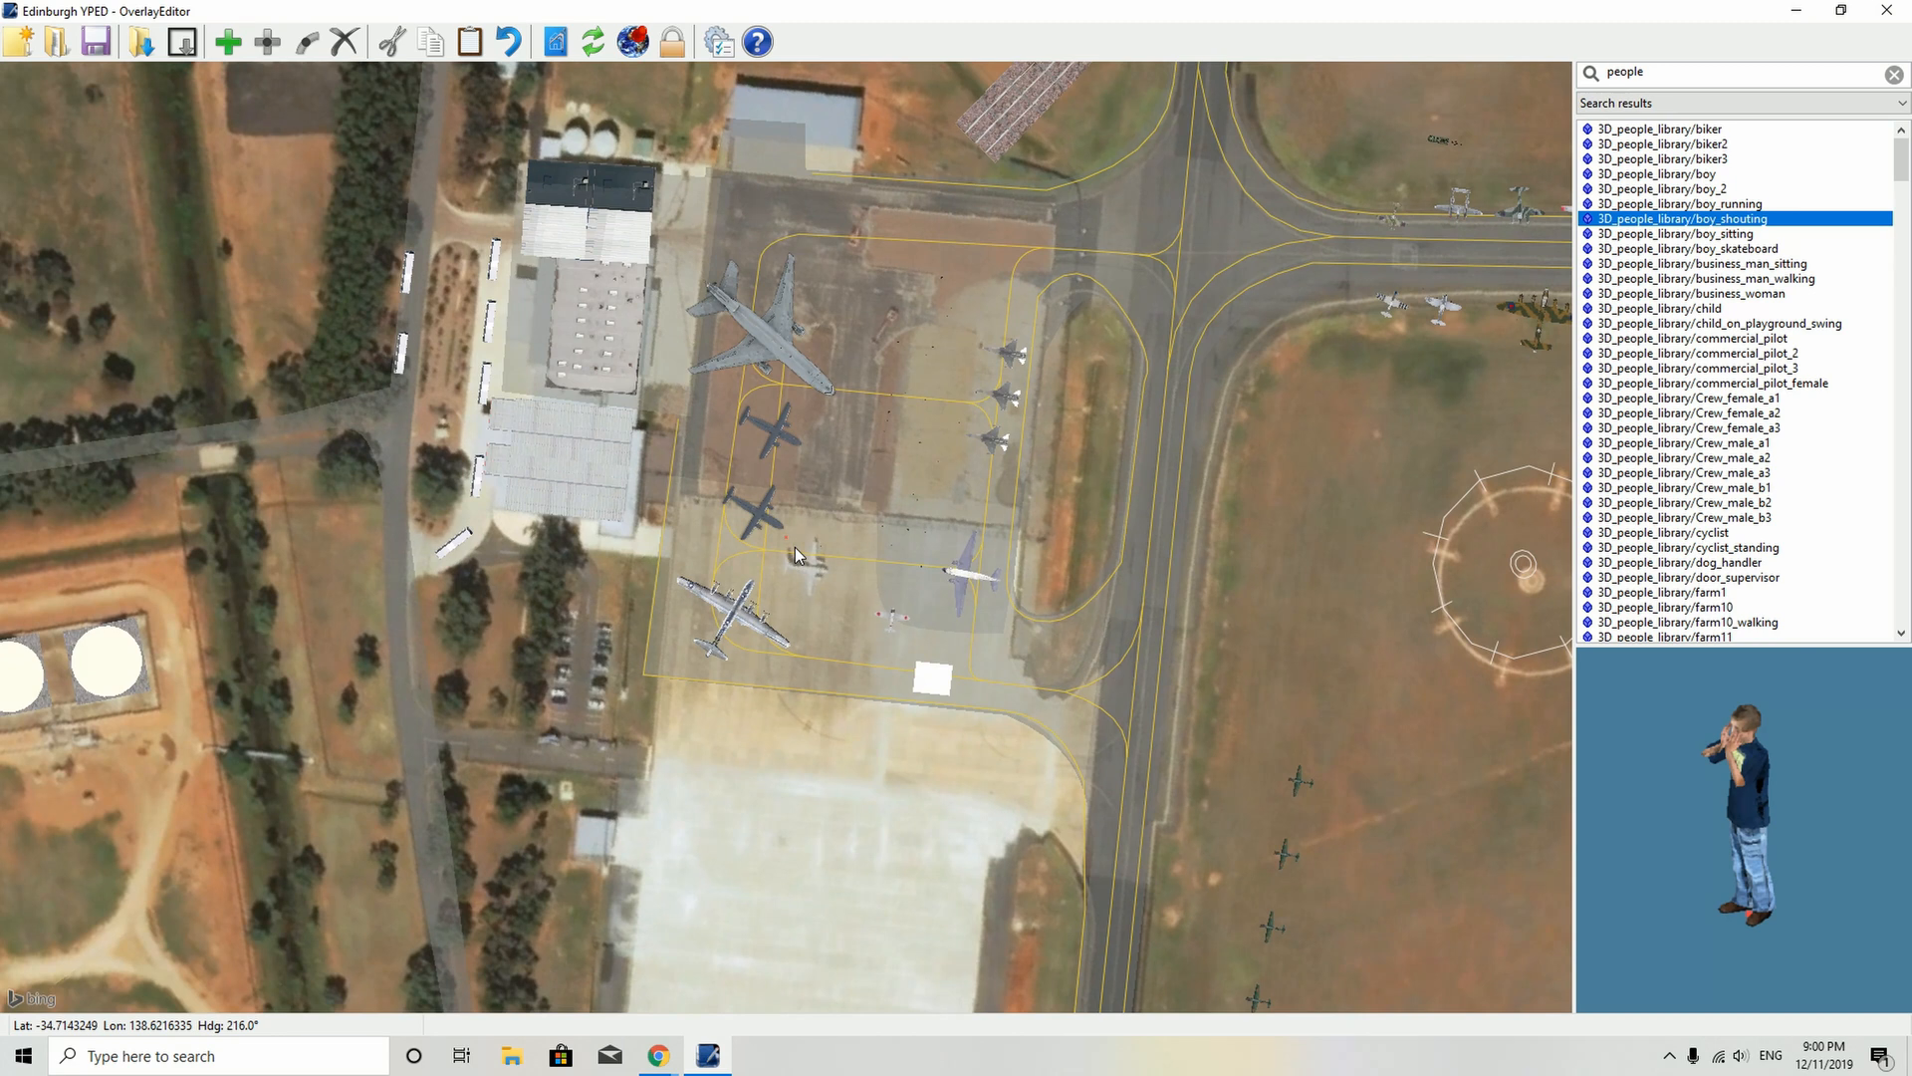
key(Right)
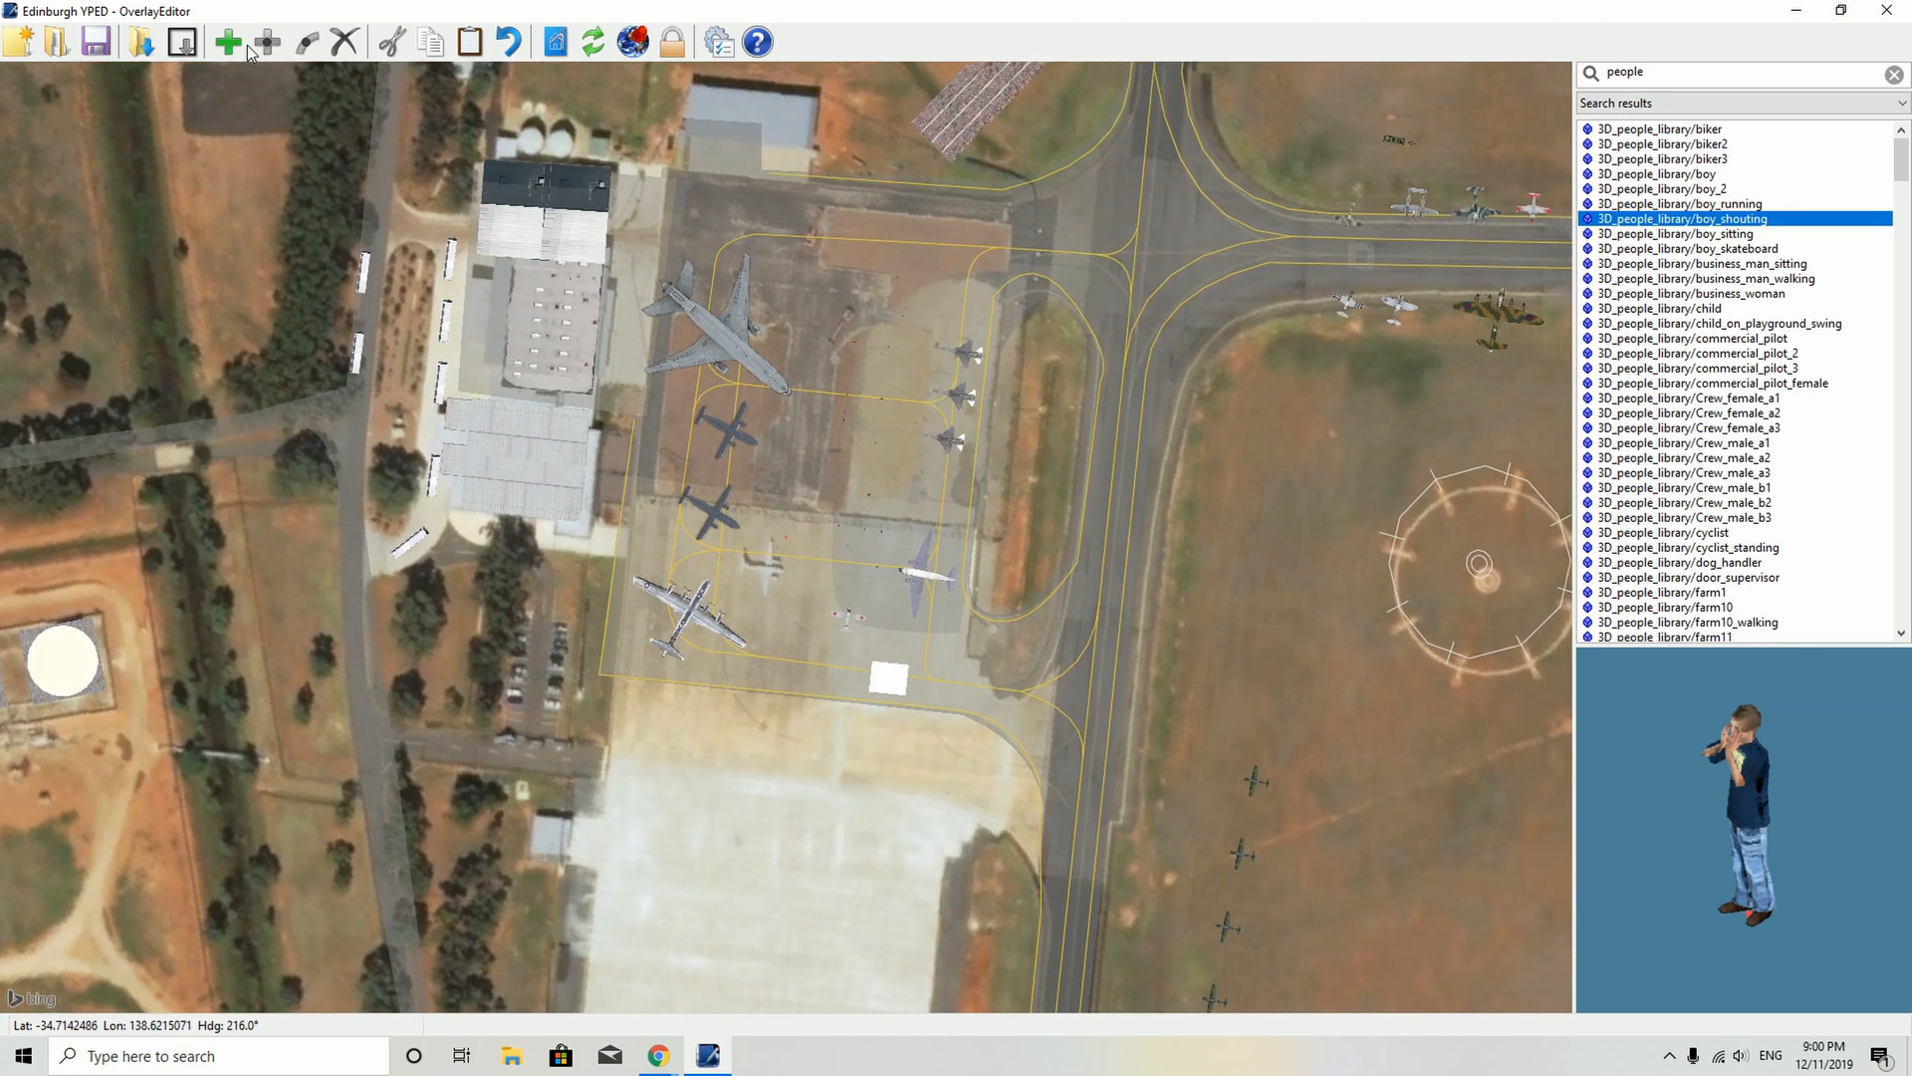
key(Up)
key(Up)
key(Up)
key(Up)
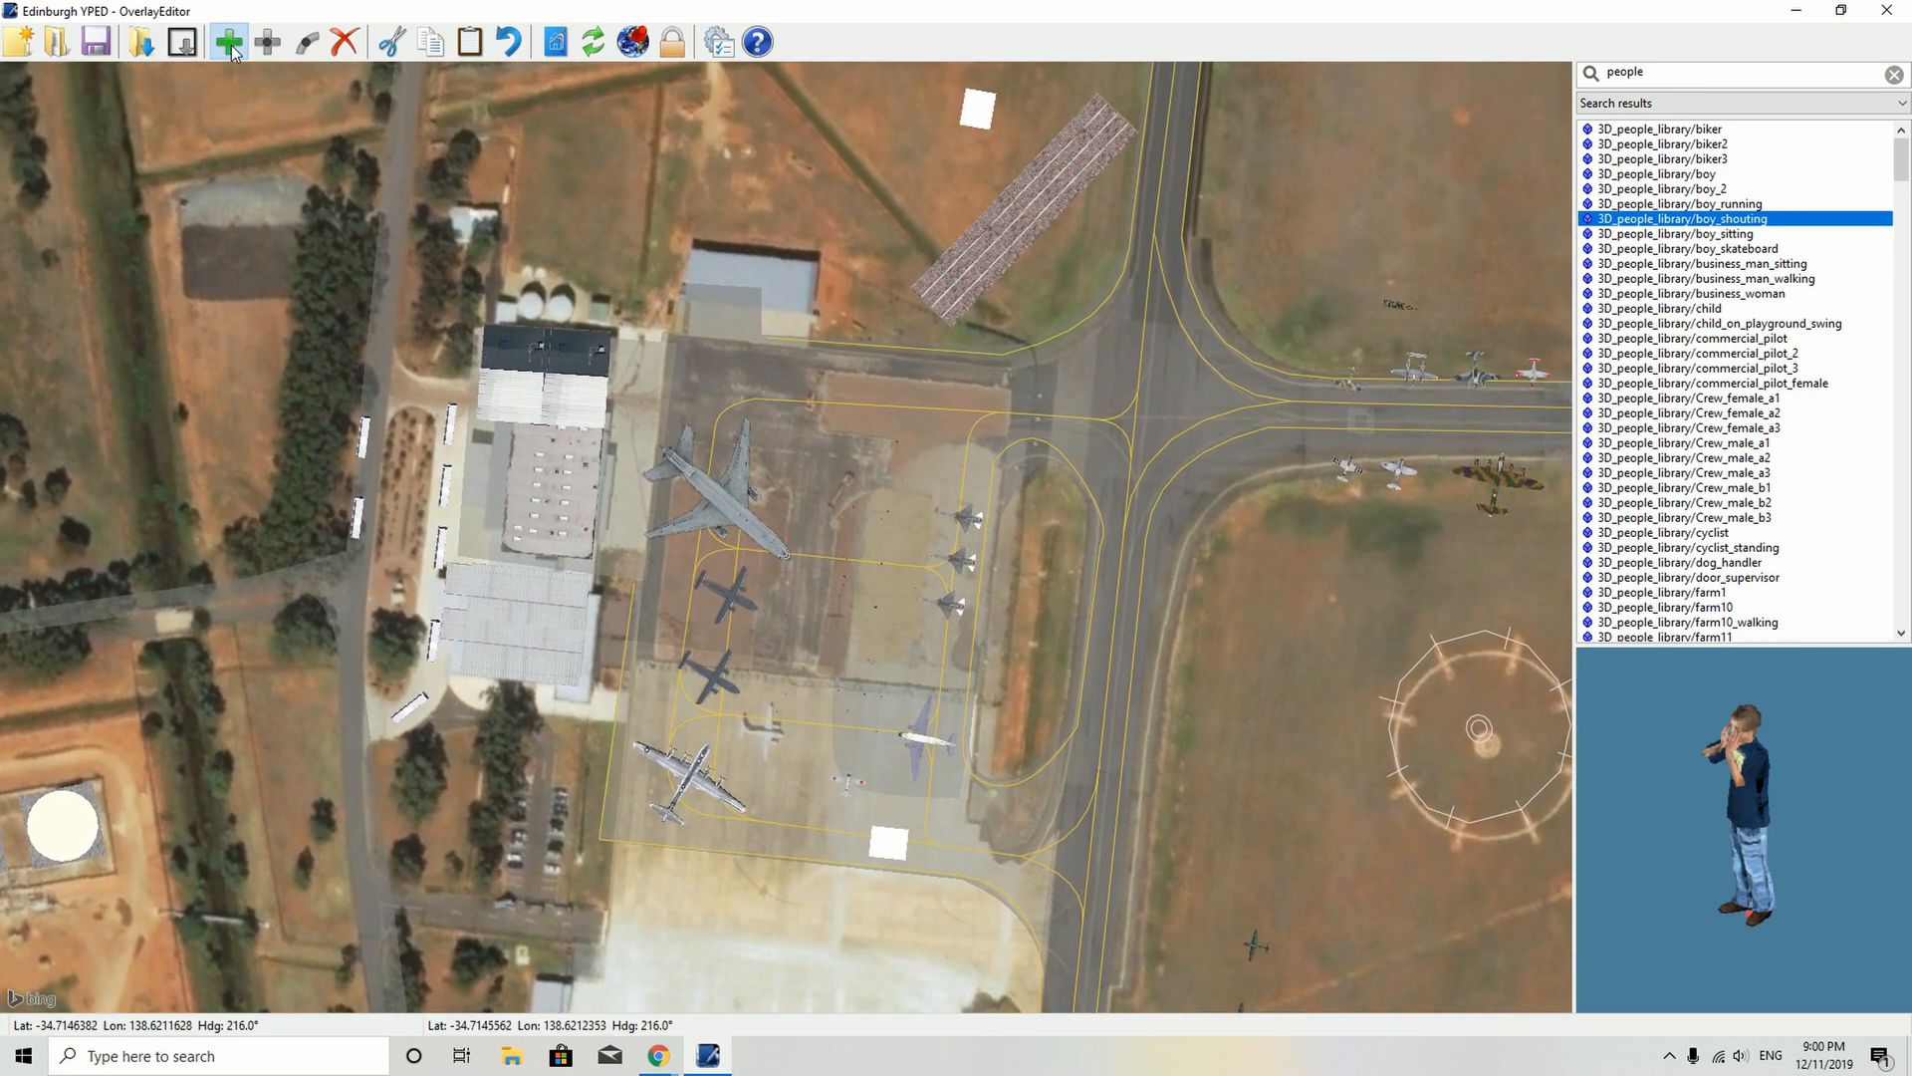
key(Up)
key(Up)
key(Up)
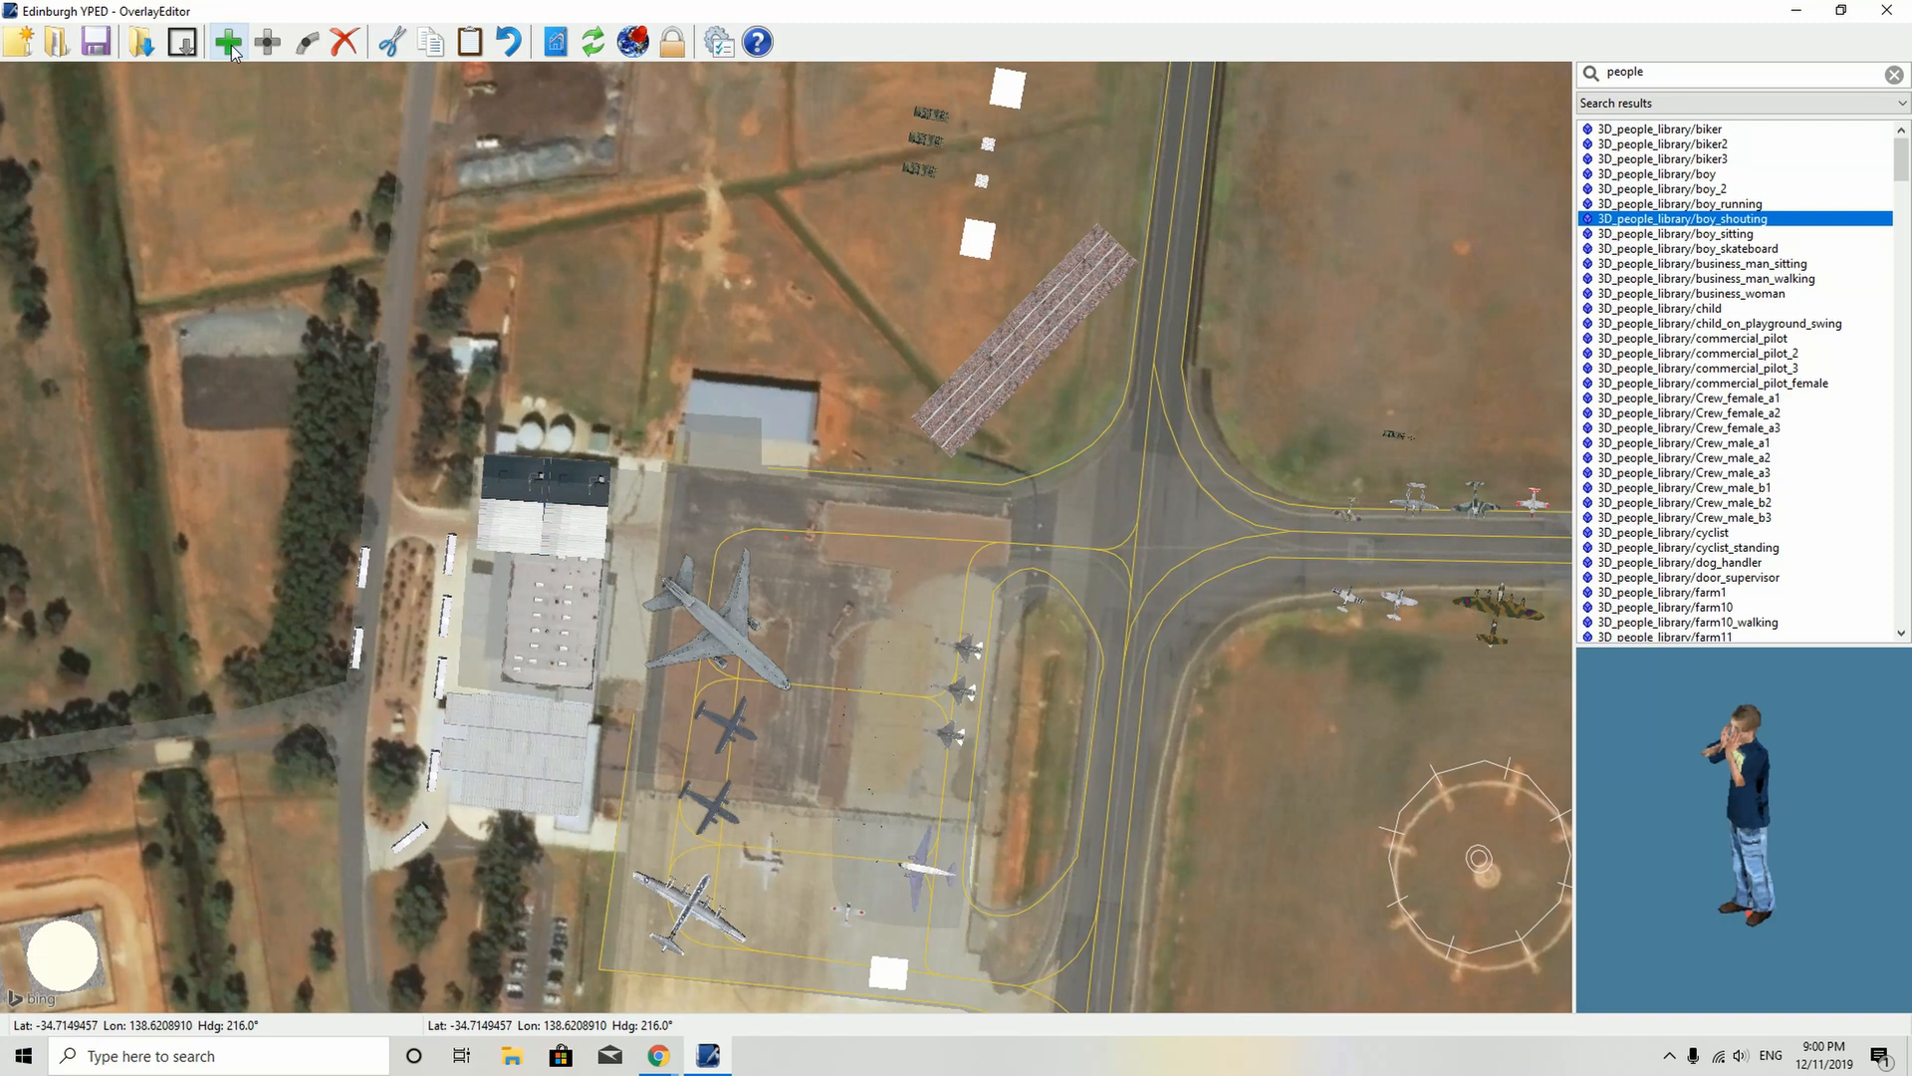
- Add more 3D_people_library/boy_shouting objects at heading 216° between the terminal building and the reddish patch on the northern apron
key(Left)
key(Left)
key(Left)
key(Left)
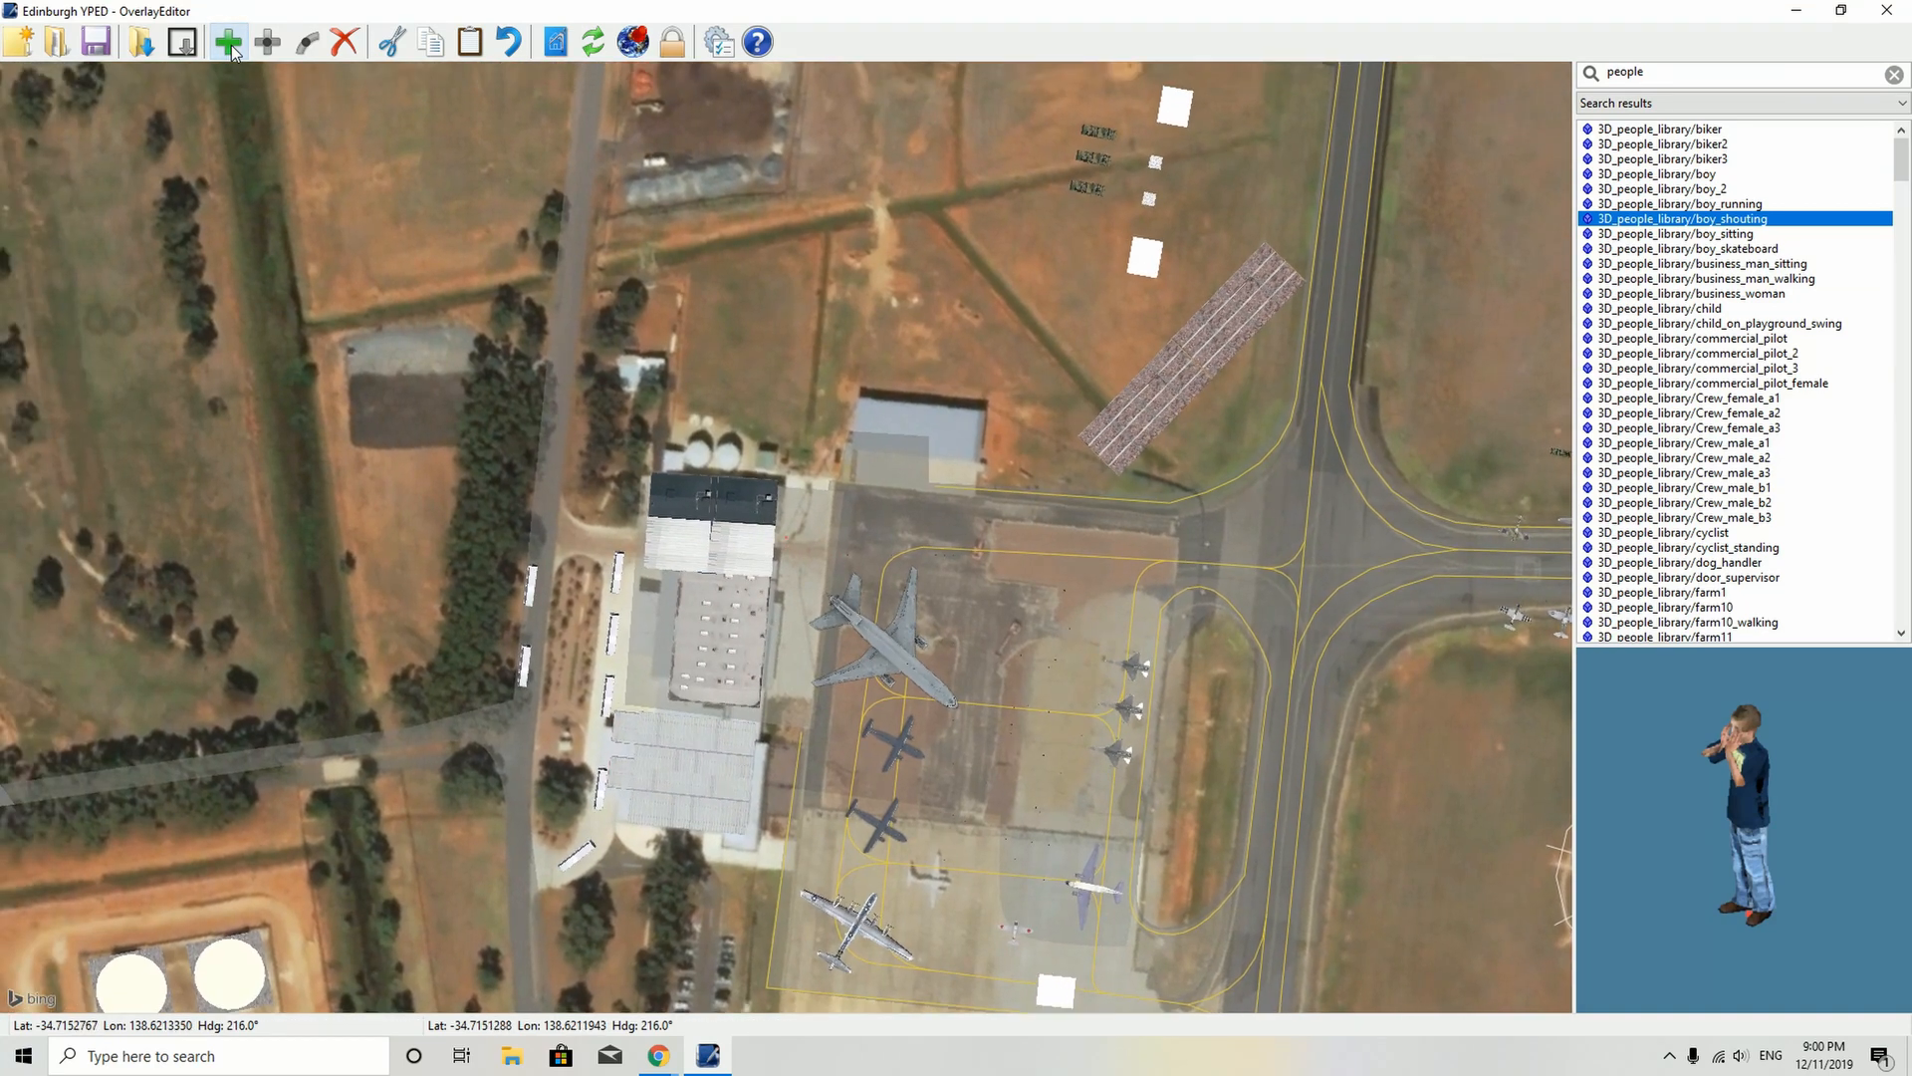
key(Right)
key(Right)
key(Right)
key(Right)
key(Right)
key(Right)
key(Right)
key(Right)
key(Right)
key(Right)
key(Right)
key(Right)
key(Right)
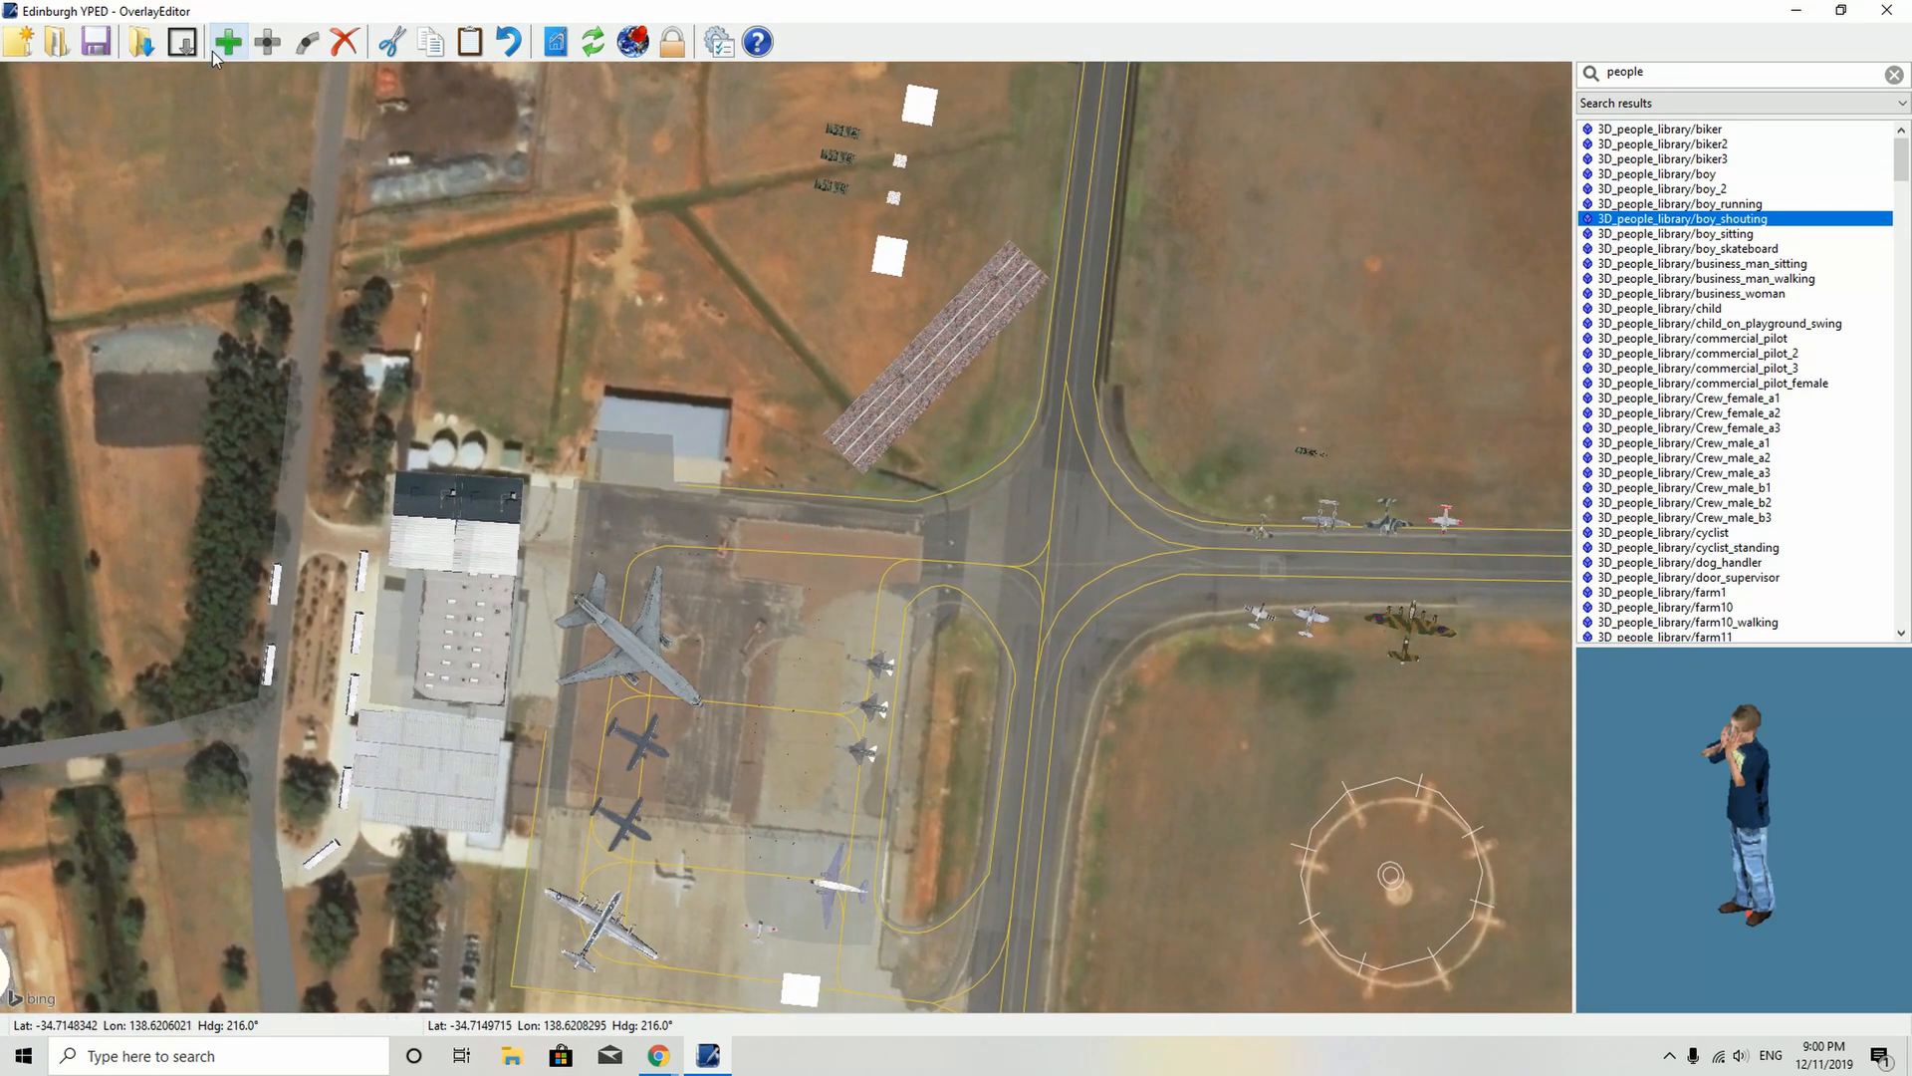
key(Up)
key(Up)
key(Left)
key(Left)
key(Left)
key(Left)
key(Left)
key(Left)
key(Left)
key(Left)
key(Left)
key(Left)
key(Left)
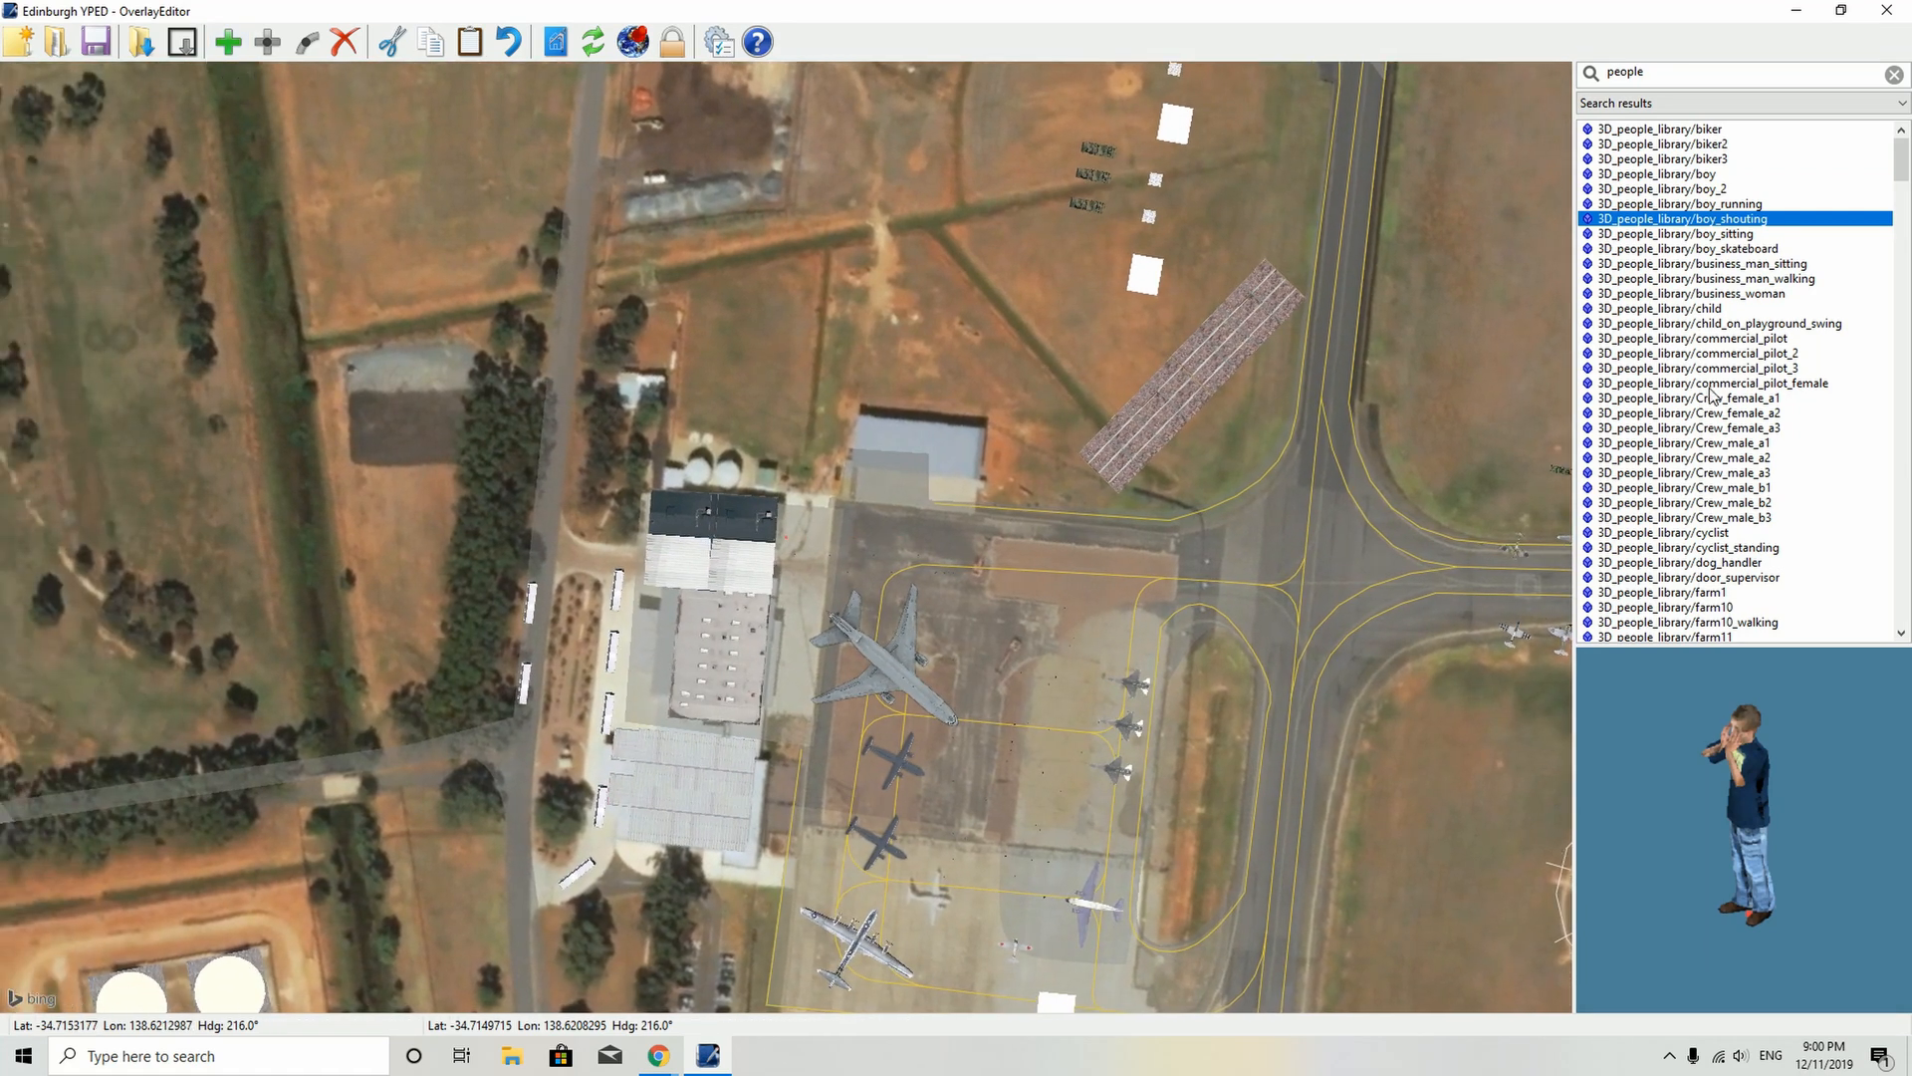
- Place 3D_people_library/boy_2 objects at heading 216° on the apron, working south toward the lighter concrete near the white jet
click(1638, 190)
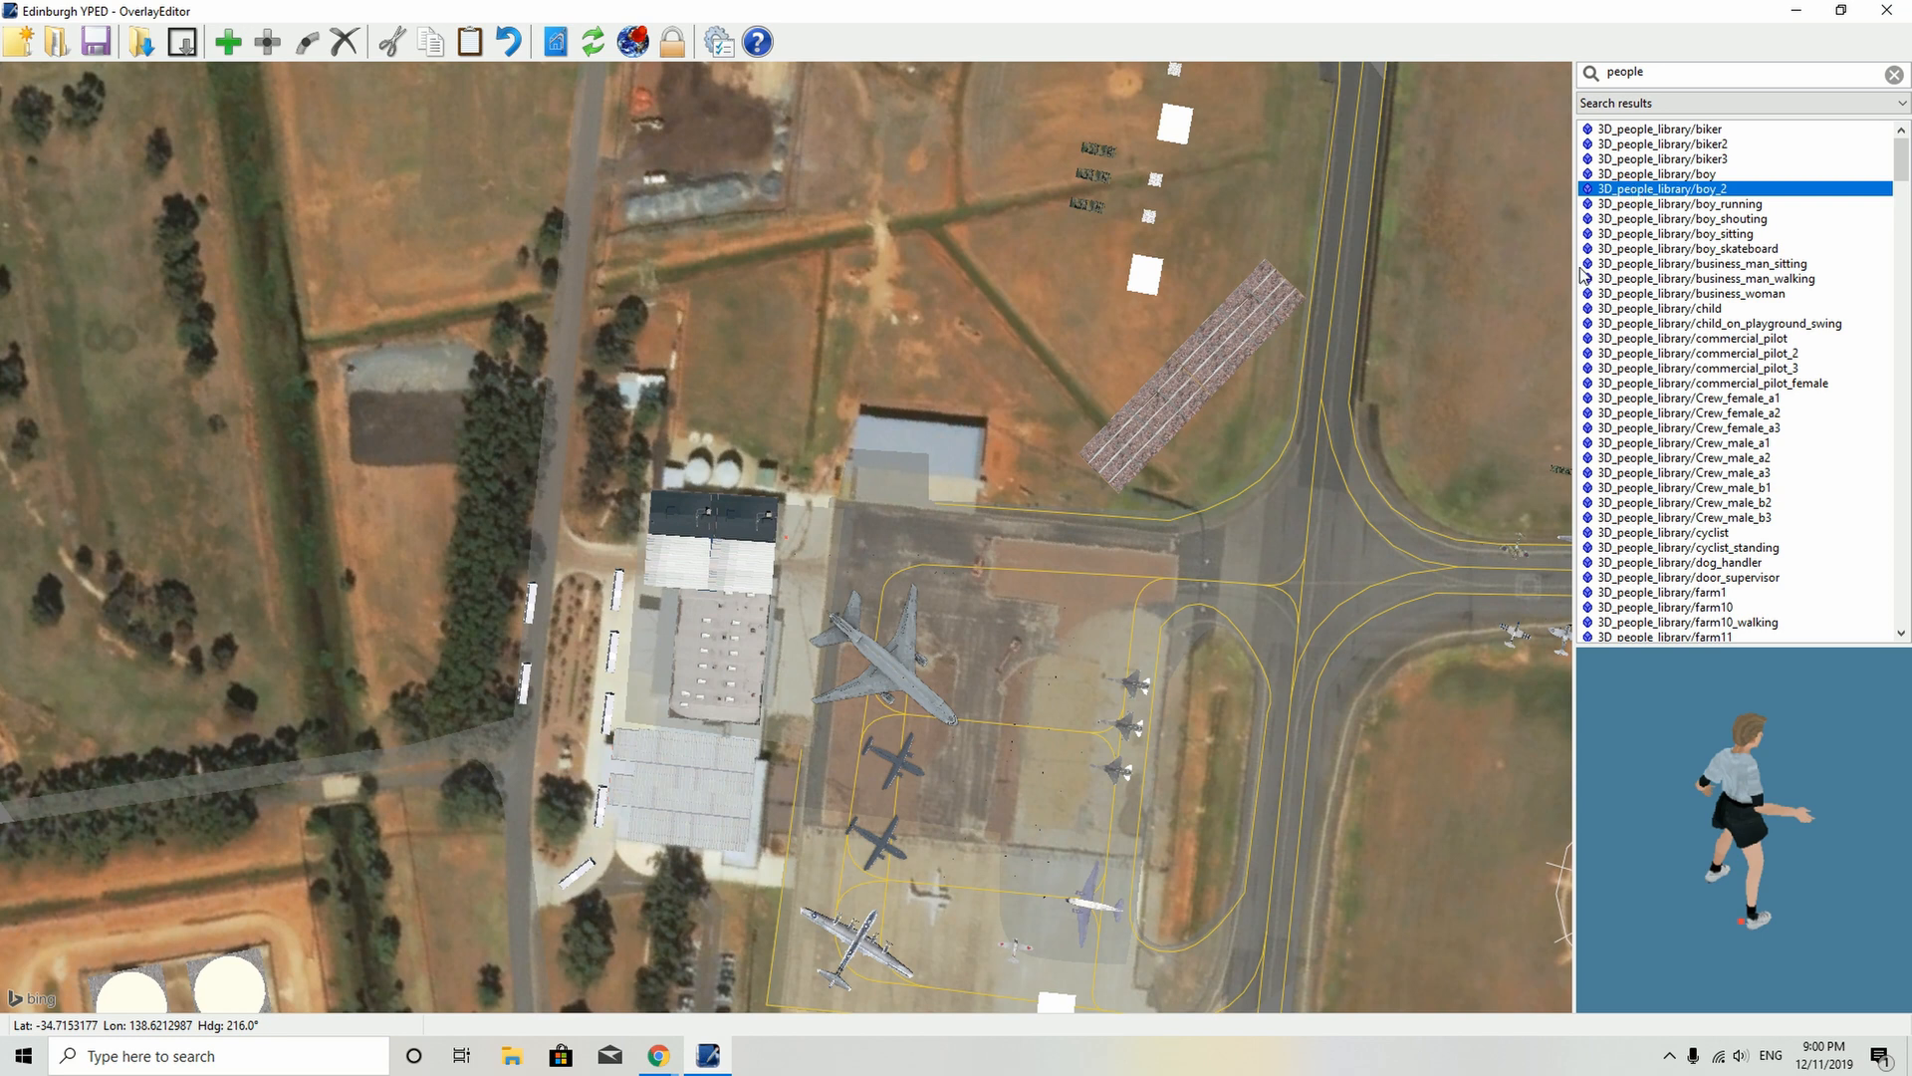
key(Right)
key(Right)
key(Right)
key(Right)
key(Right)
key(Right)
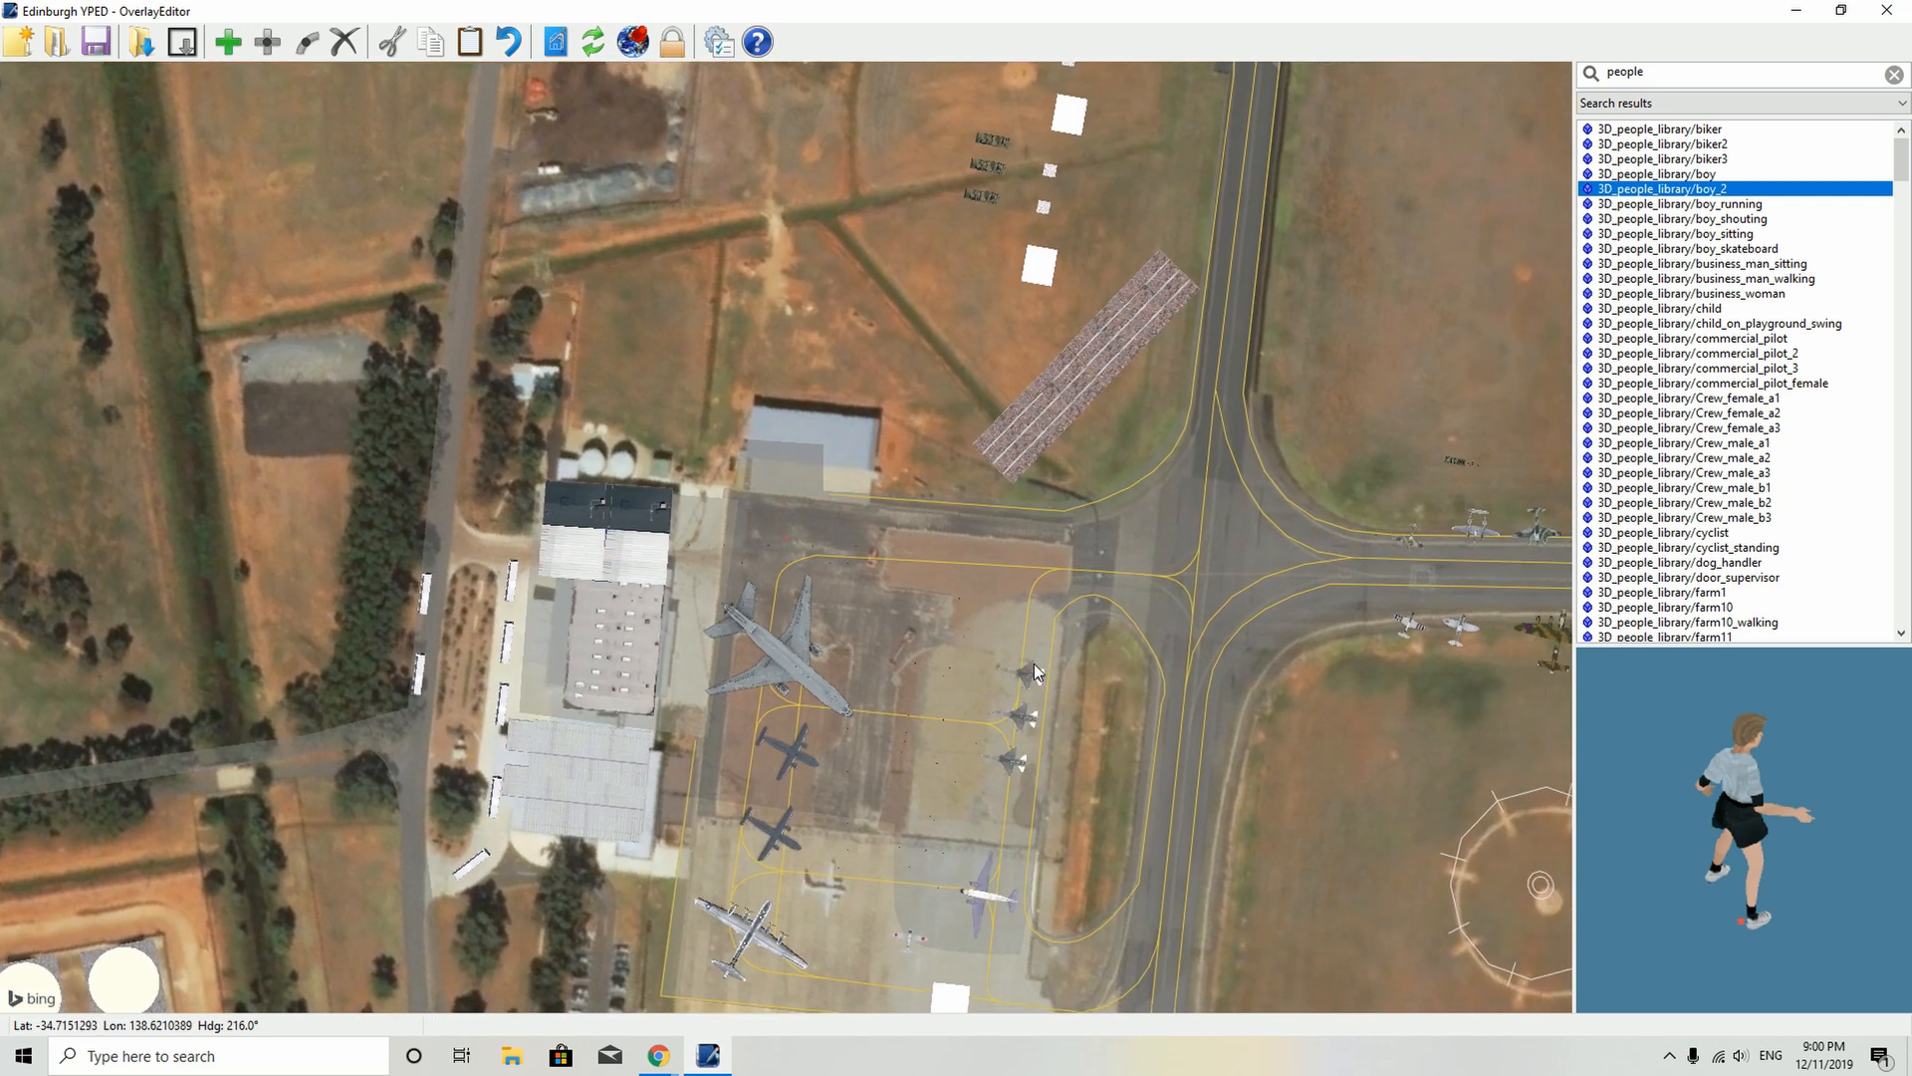
key(Right)
key(Right)
key(Down)
key(Down)
key(Down)
key(Down)
key(Down)
key(Down)
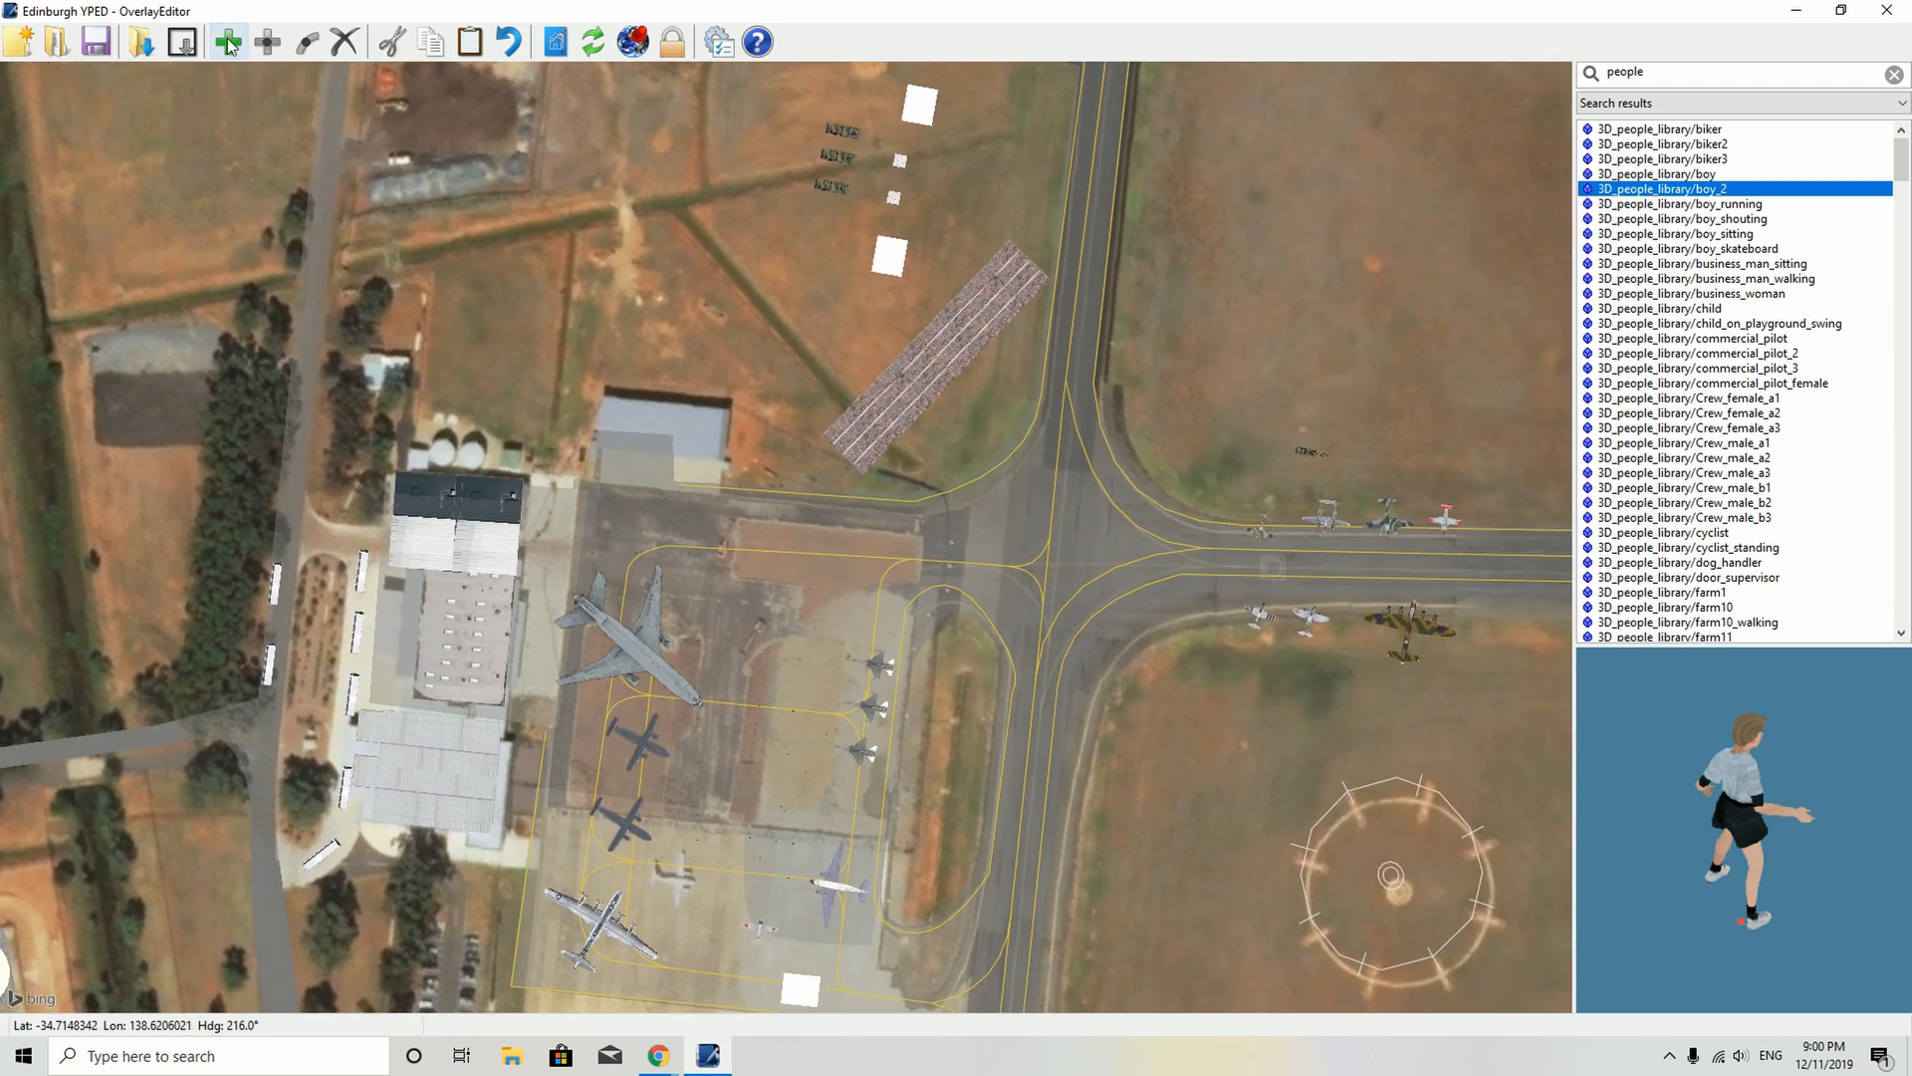
click(229, 42)
key(Down)
key(Down)
key(Down)
key(Down)
key(Down)
key(Down)
key(Down)
key(Down)
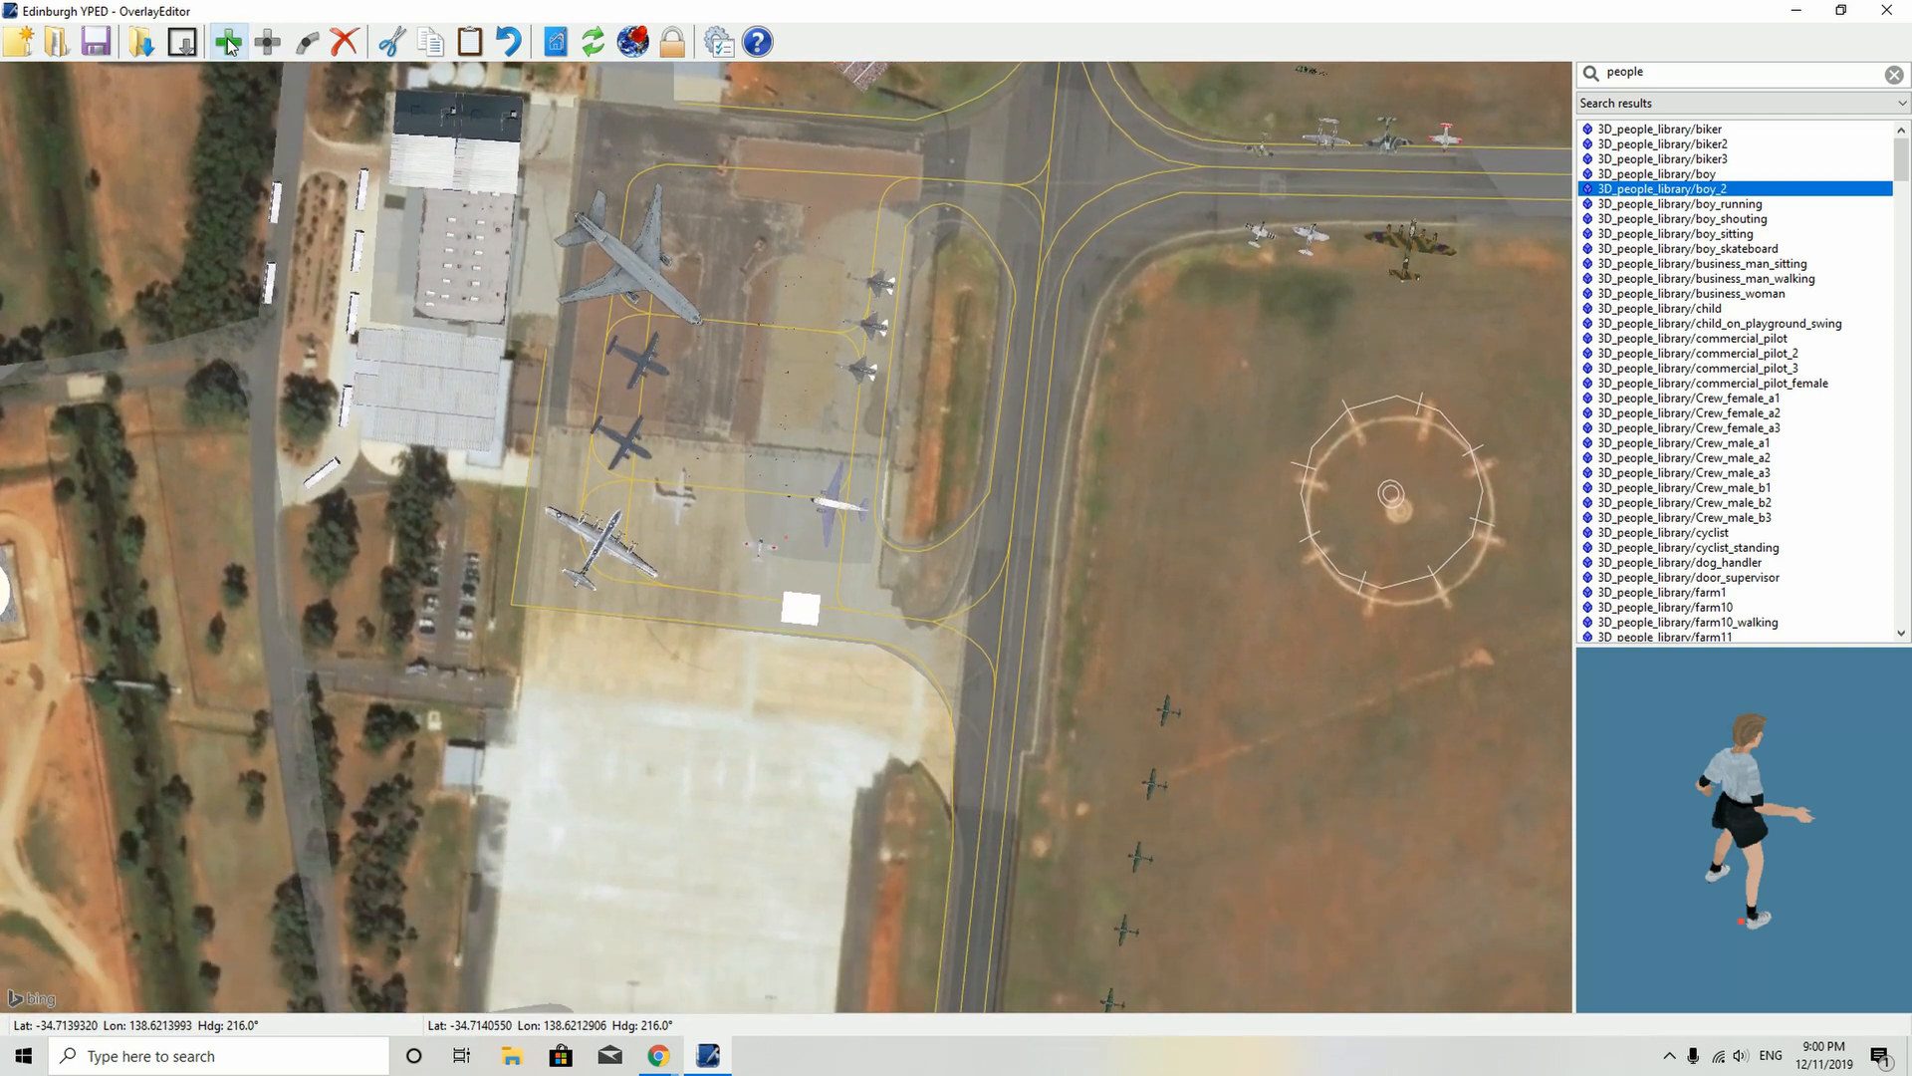
key(Left)
key(Left)
key(Left)
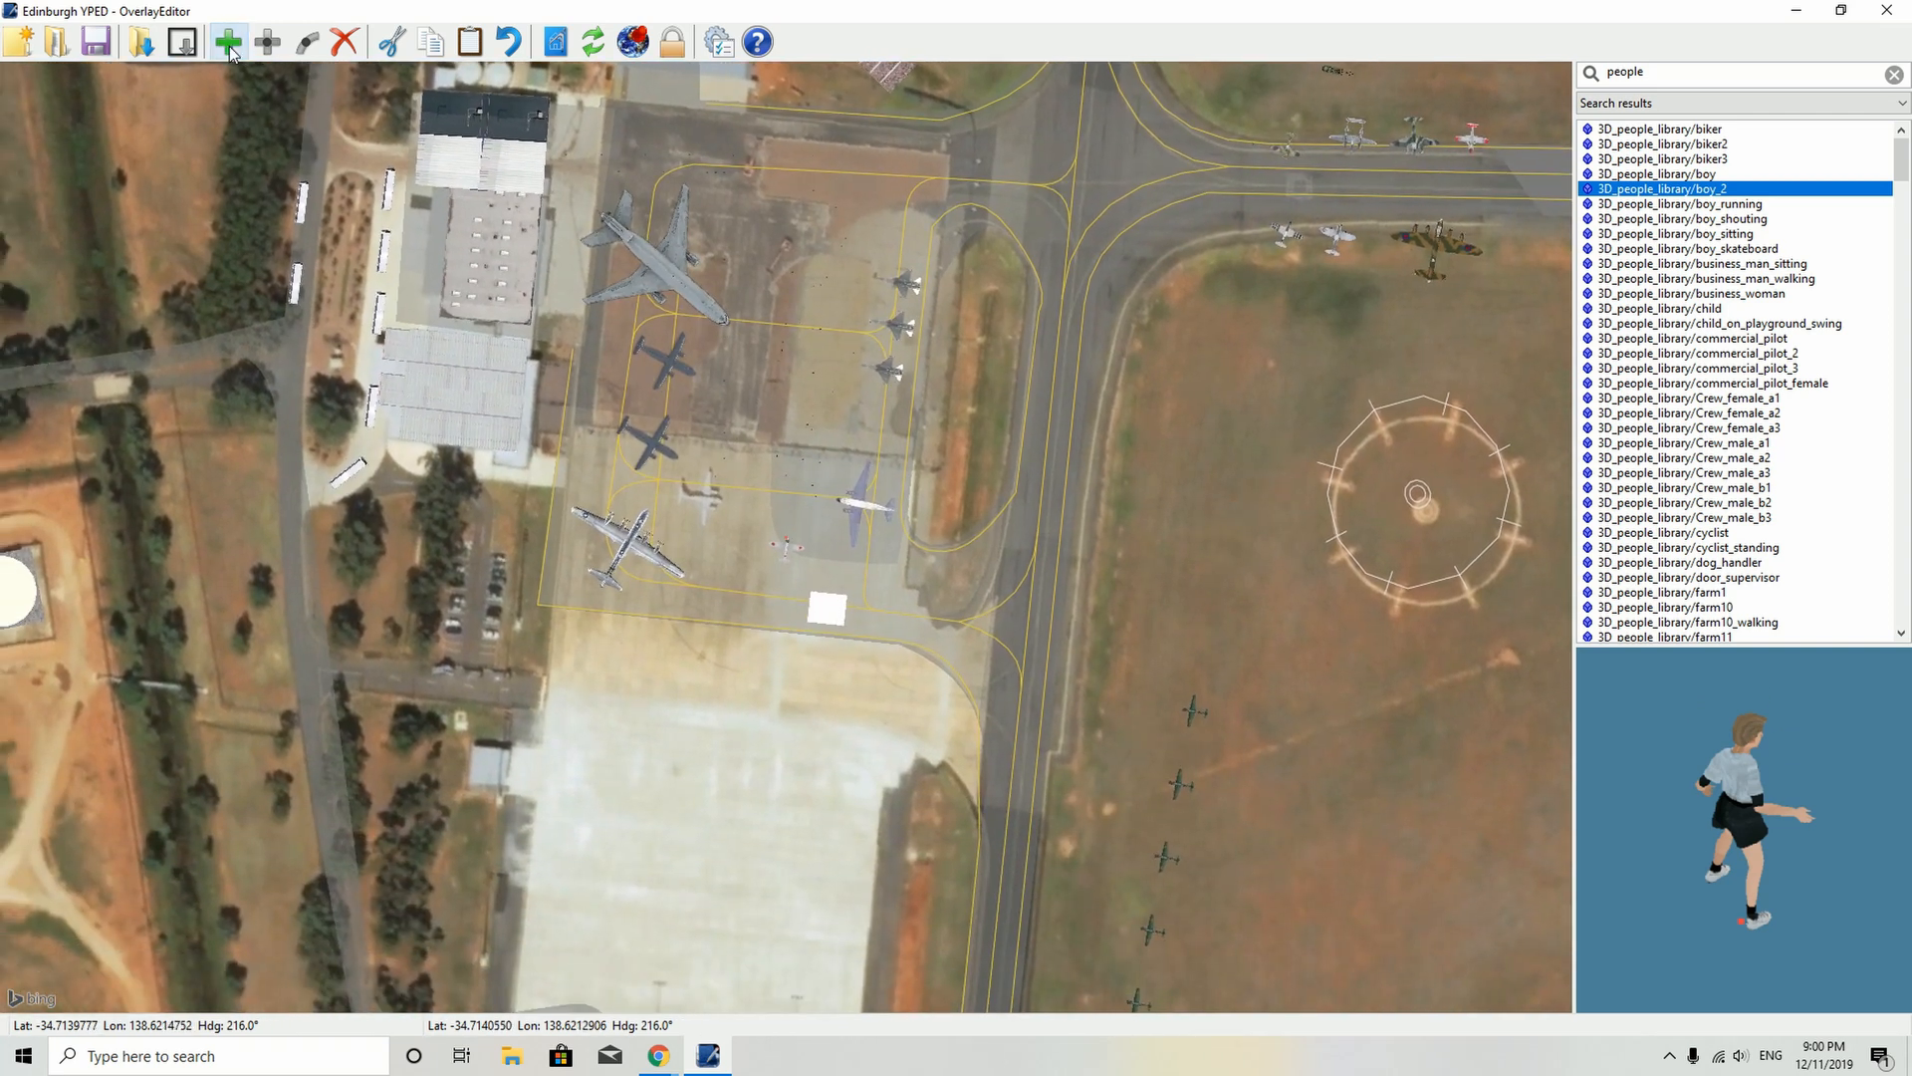
- Add more 3D_people_library/boy_2 objects at heading 216° northward across the apron, past the grey propeller aircraft toward the large grey jet
key(Up)
key(Up)
key(Up)
key(Up)
key(Up)
key(Up)
key(Up)
key(Up)
key(Up)
key(Up)
key(Up)
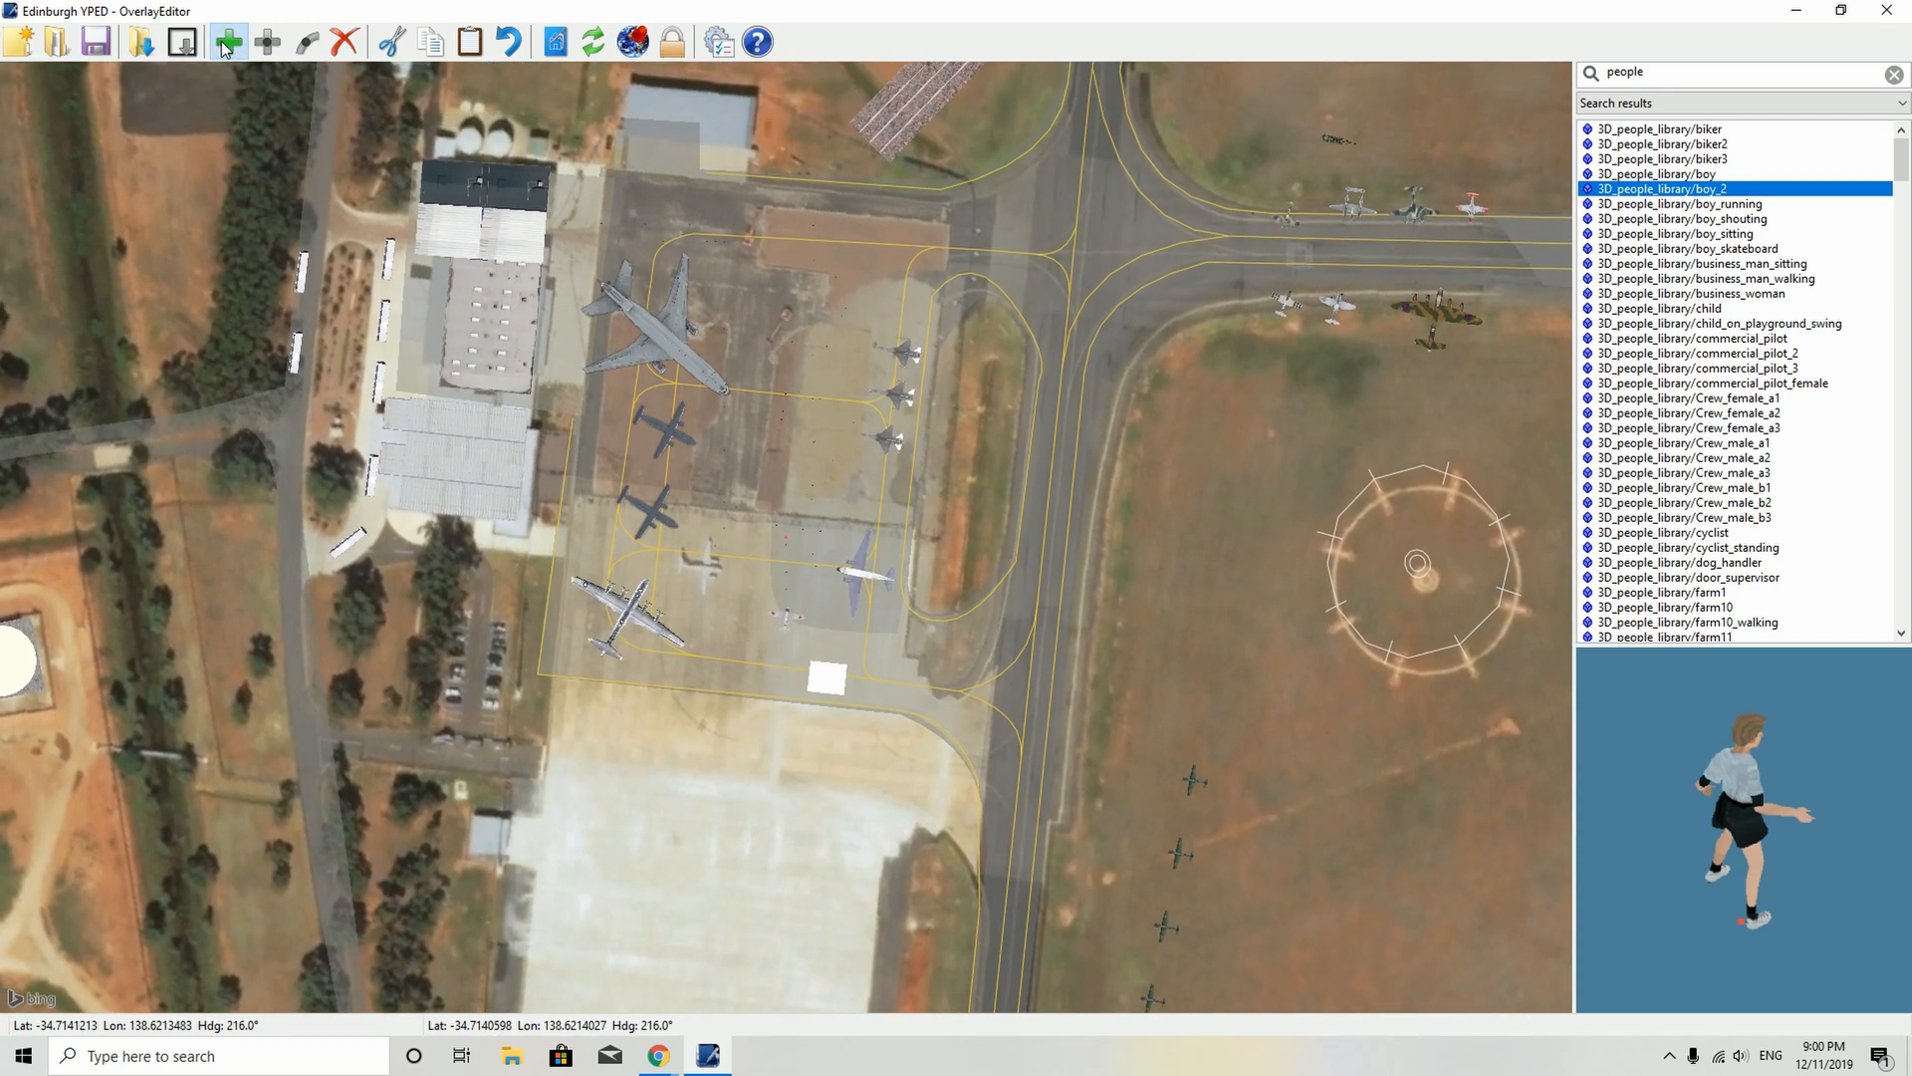
key(Left)
key(Left)
key(Left)
key(Left)
key(Left)
key(Left)
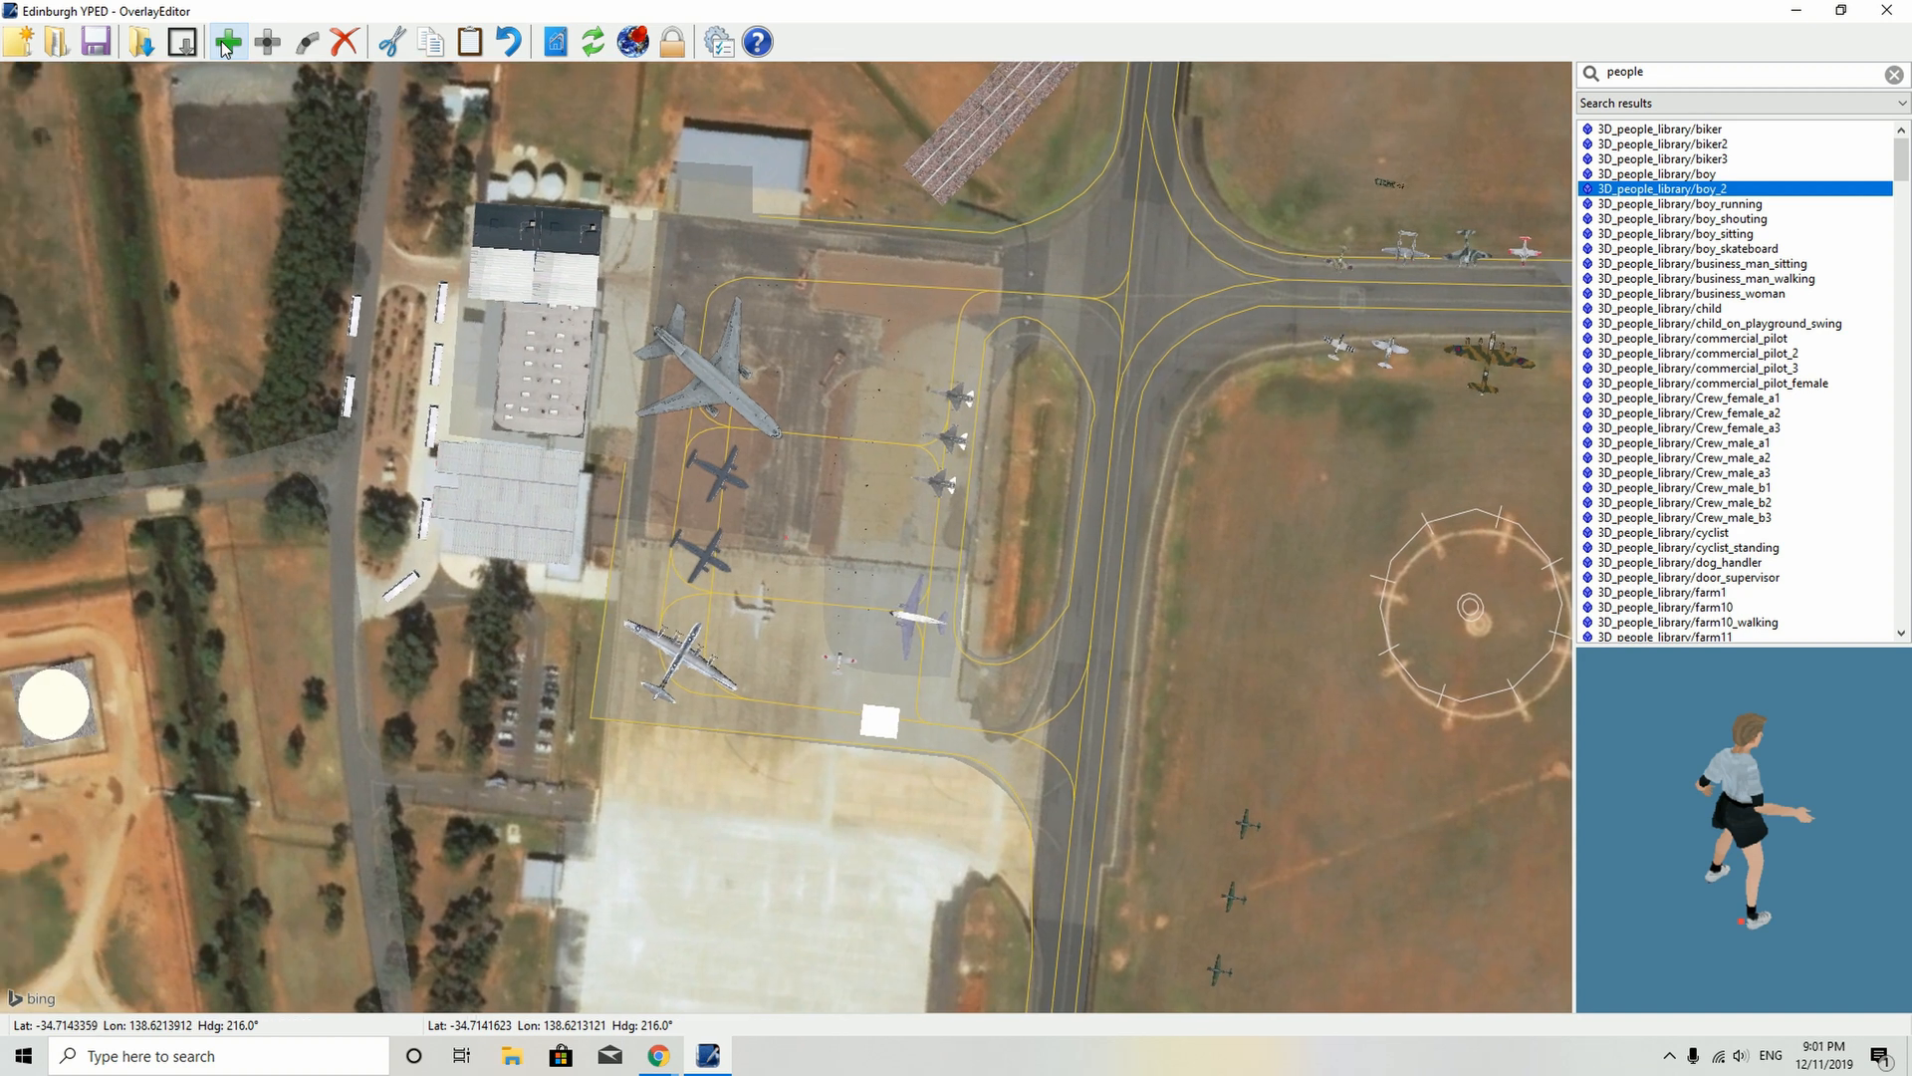
key(Up)
key(Up)
key(Up)
key(Up)
key(Up)
key(Up)
key(Up)
key(Up)
key(Up)
key(Up)
key(Up)
key(Up)
key(Up)
key(Up)
key(Up)
key(Up)
key(Up)
key(Up)
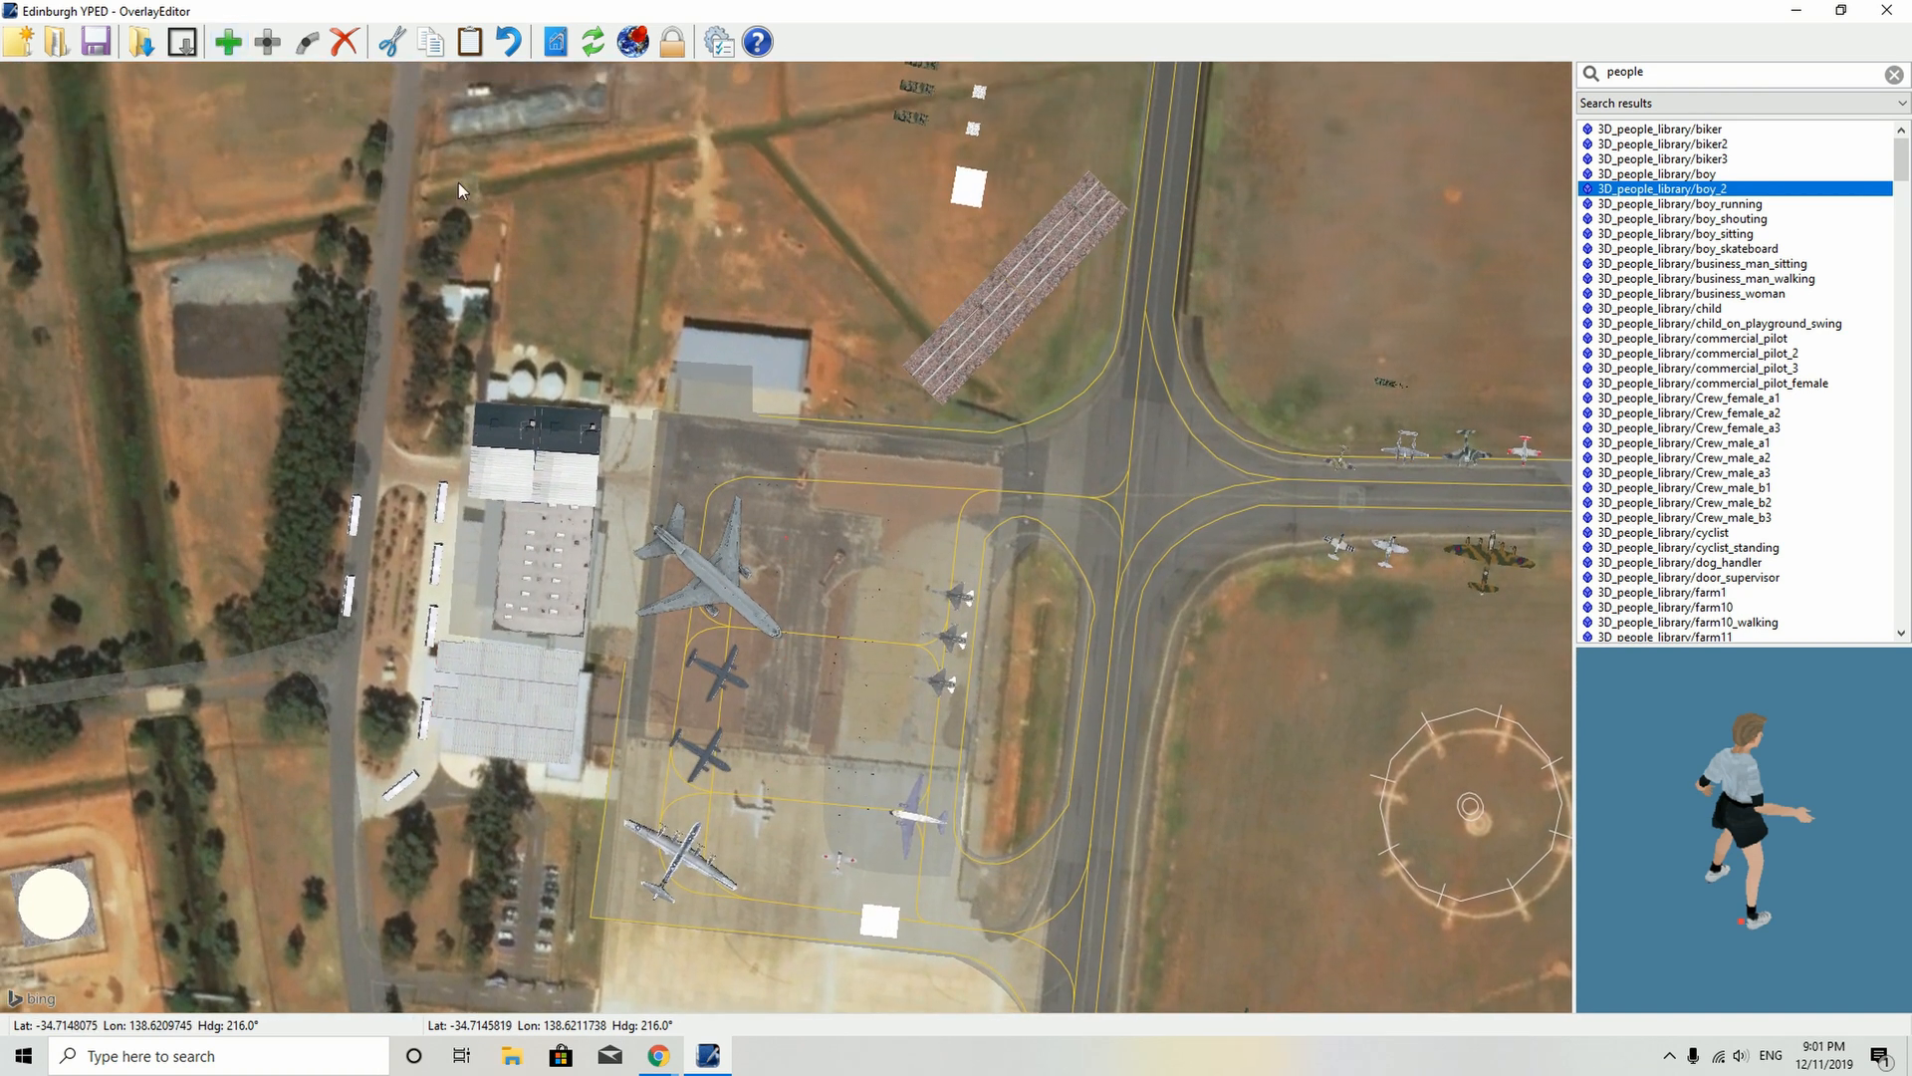
- Examine the area east of the apron around the crossing taxiway and its parked aircraft
key(Right)
key(Right)
key(Right)
key(Right)
key(Right)
key(Right)
key(Right)
key(Right)
key(Right)
key(Right)
key(Right)
key(Right)
key(Right)
key(Right)
key(Right)
key(Right)
key(Right)
key(Right)
key(Right)
key(Right)
key(Right)
key(Right)
key(Right)
key(Right)
key(Right)
key(Right)
key(Right)
key(Right)
key(Right)
key(Right)
key(Right)
key(Right)
key(Right)
key(Right)
key(Right)
key(Right)
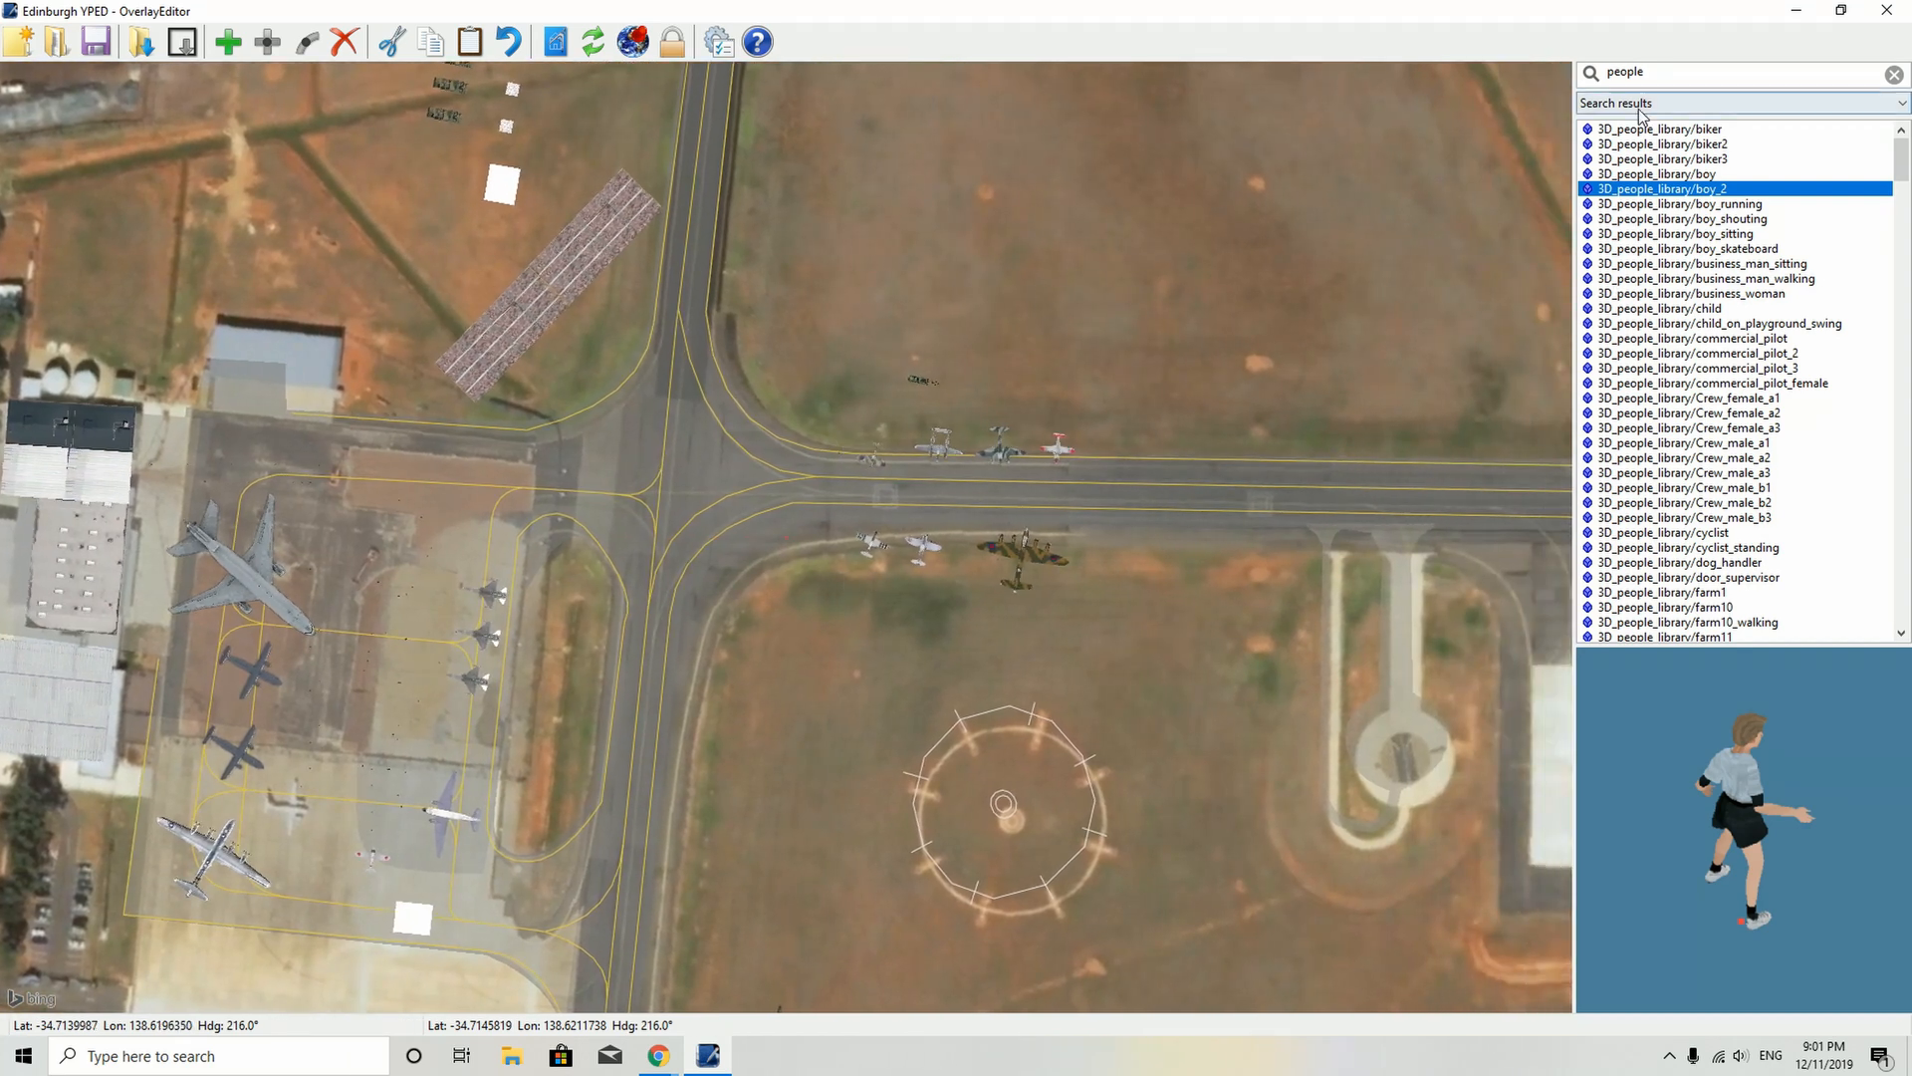
- Search the object library for "fence" and select the Fenced facade under lib/airport/Common_Elements/Fence_Facades
drag(1660, 71, 1589, 80)
key(BackSpace)
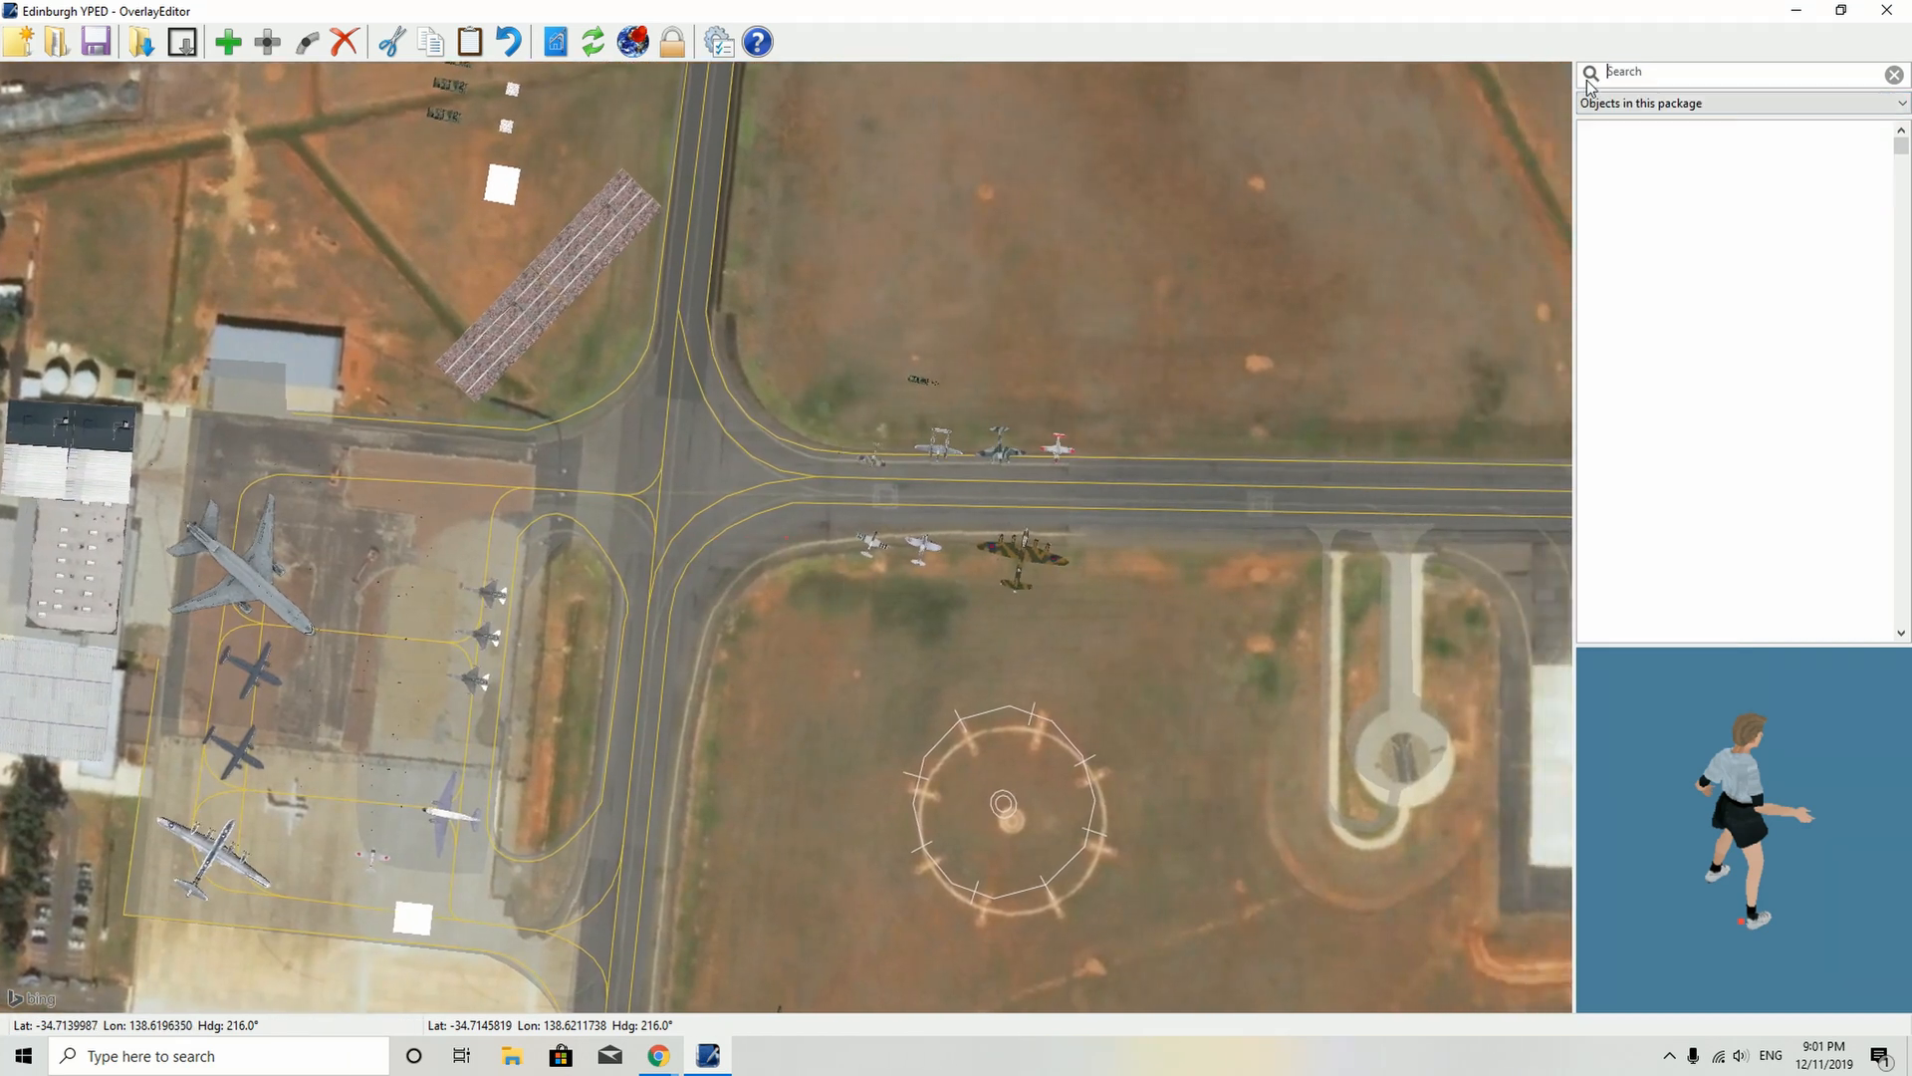
text(fence)
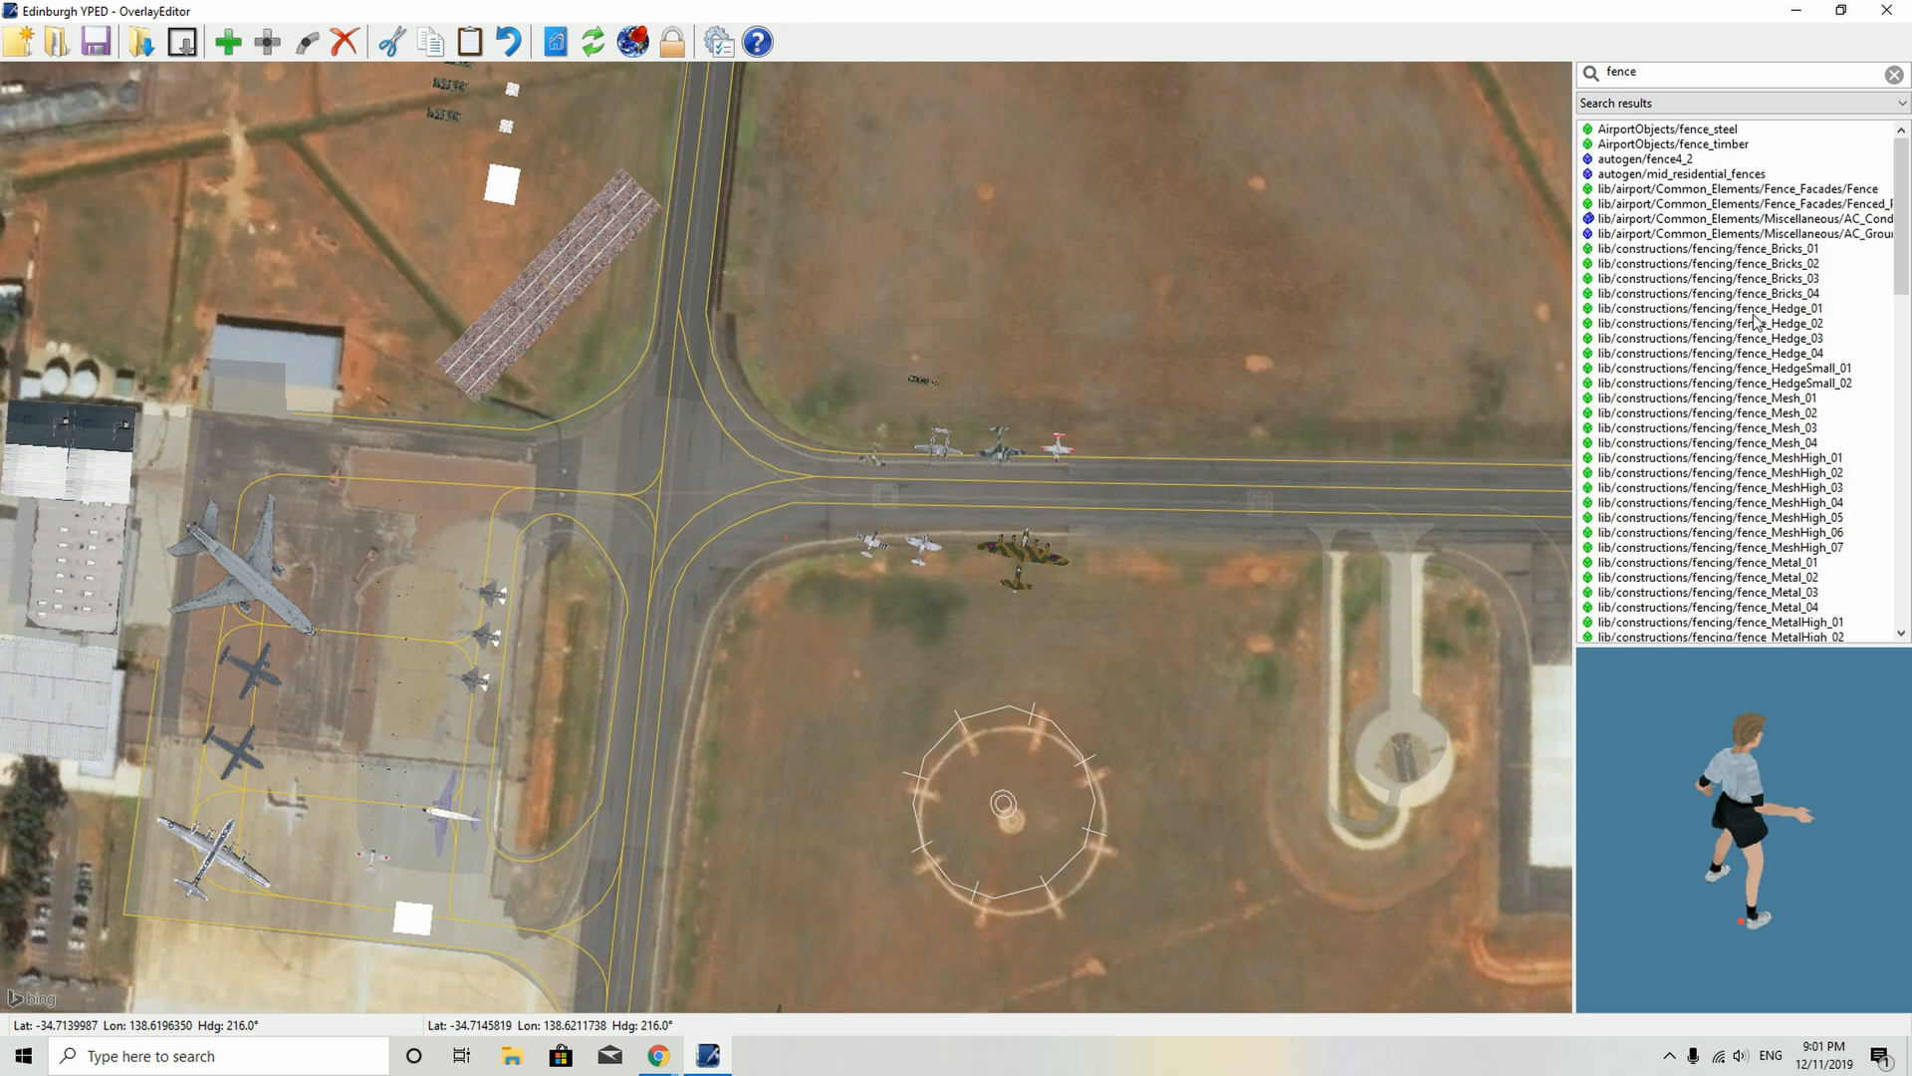
click(1699, 235)
click(1683, 219)
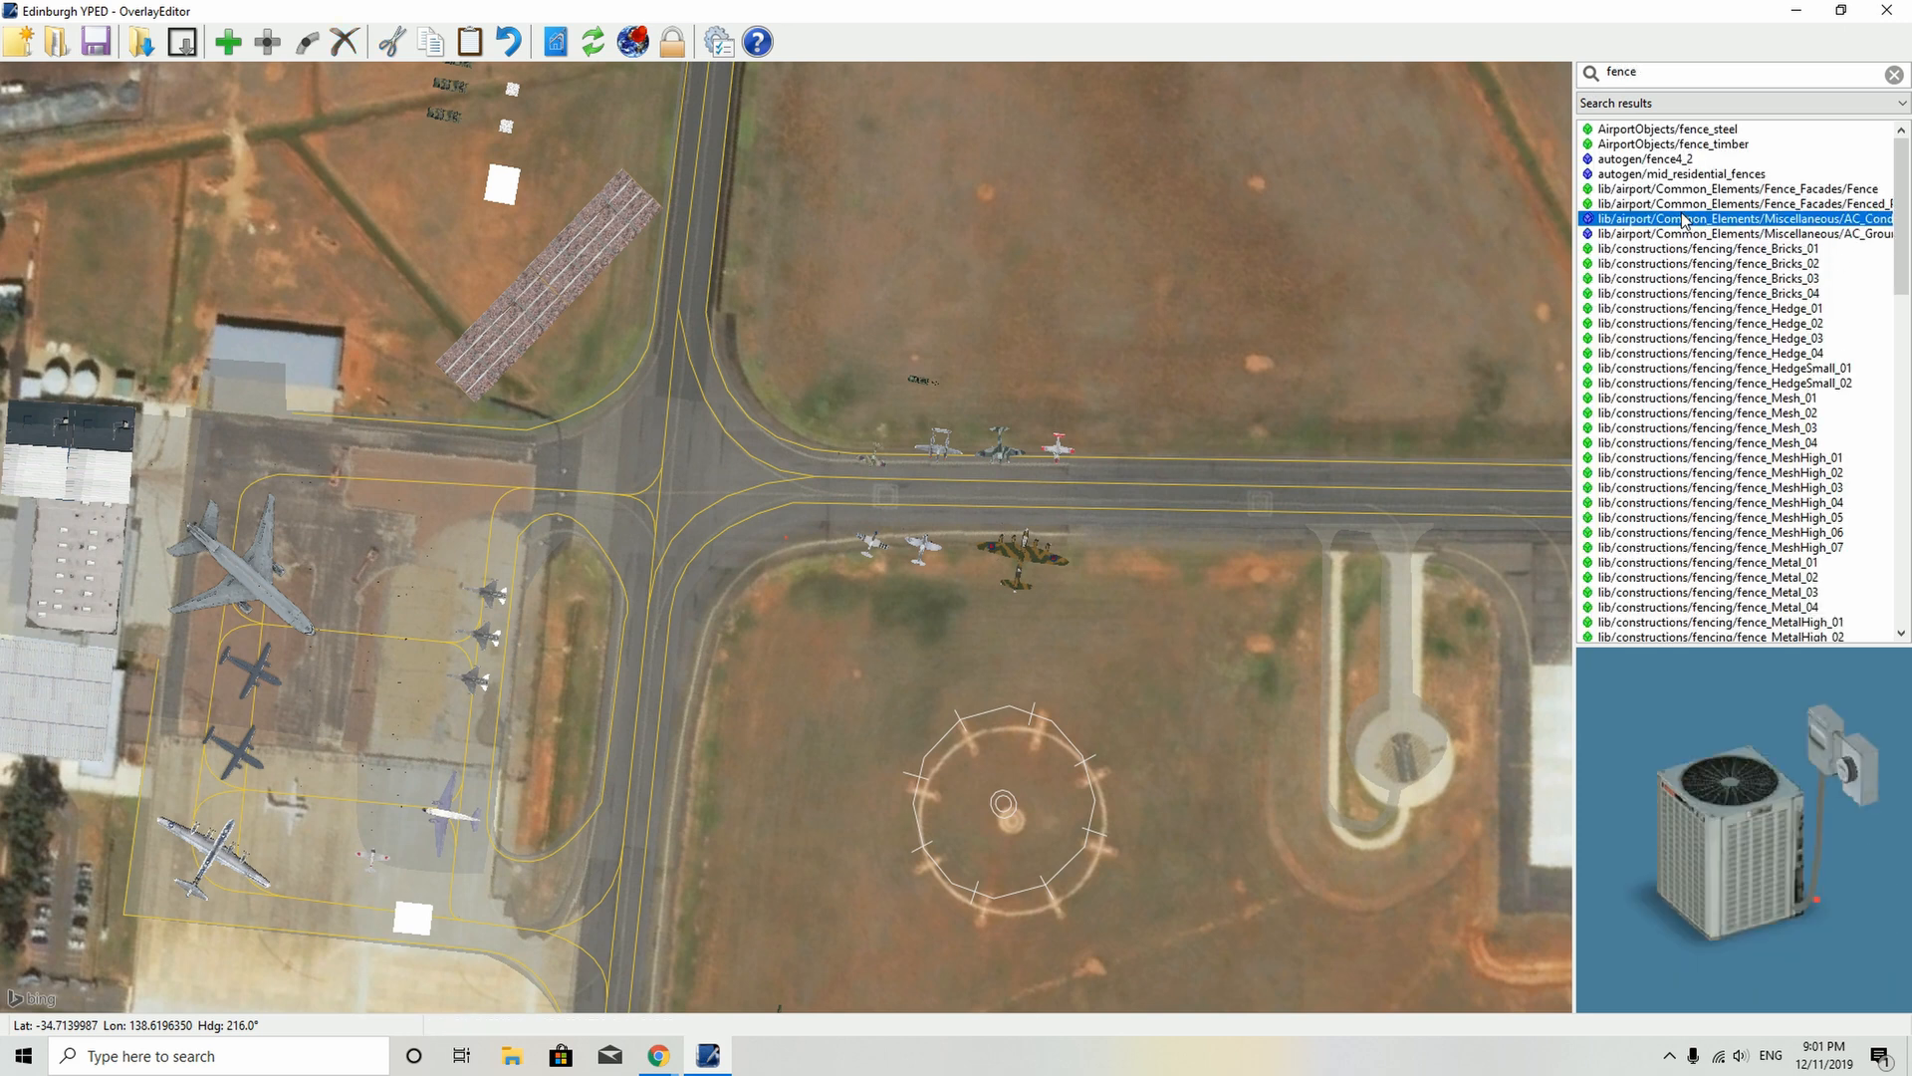
click(1680, 205)
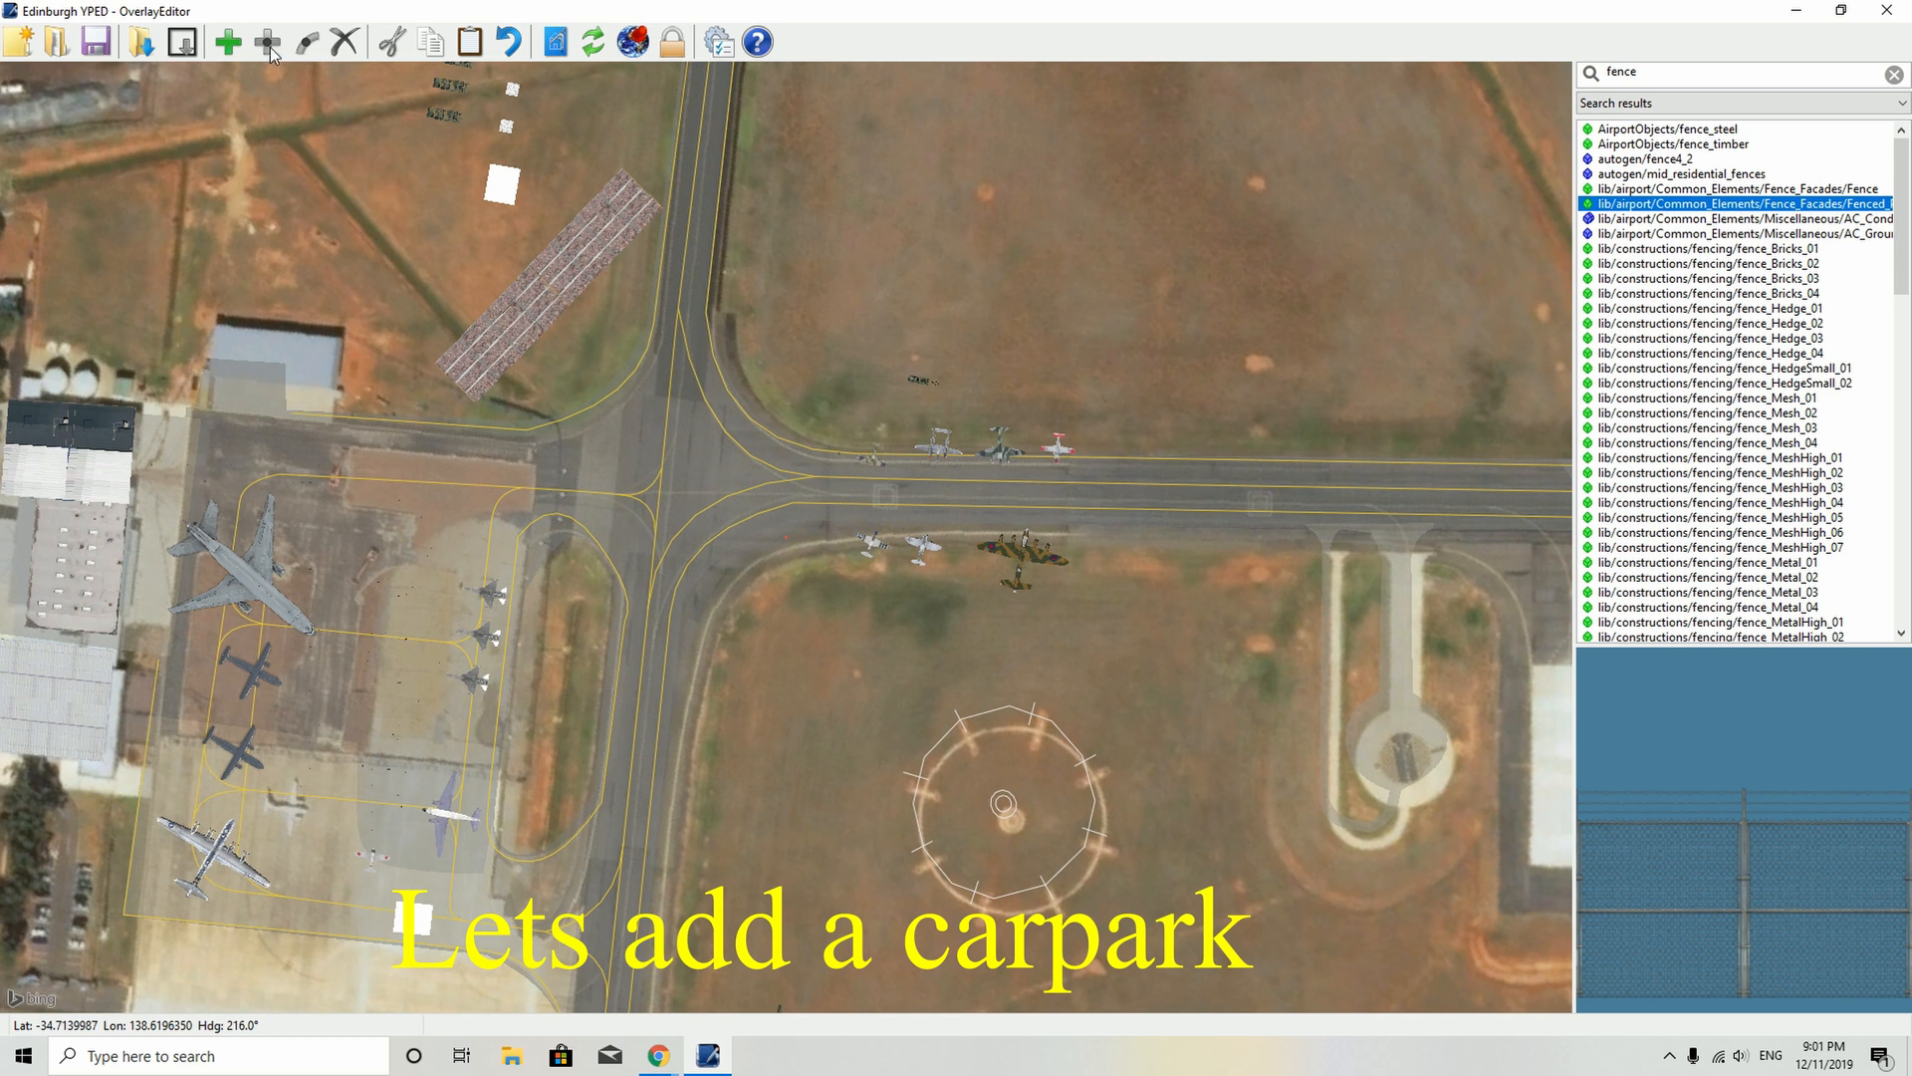
- Try placing a fenced car park about 210 m by 119 m on the grass over the compass circle, beside the crossing taxiway
click(228, 42)
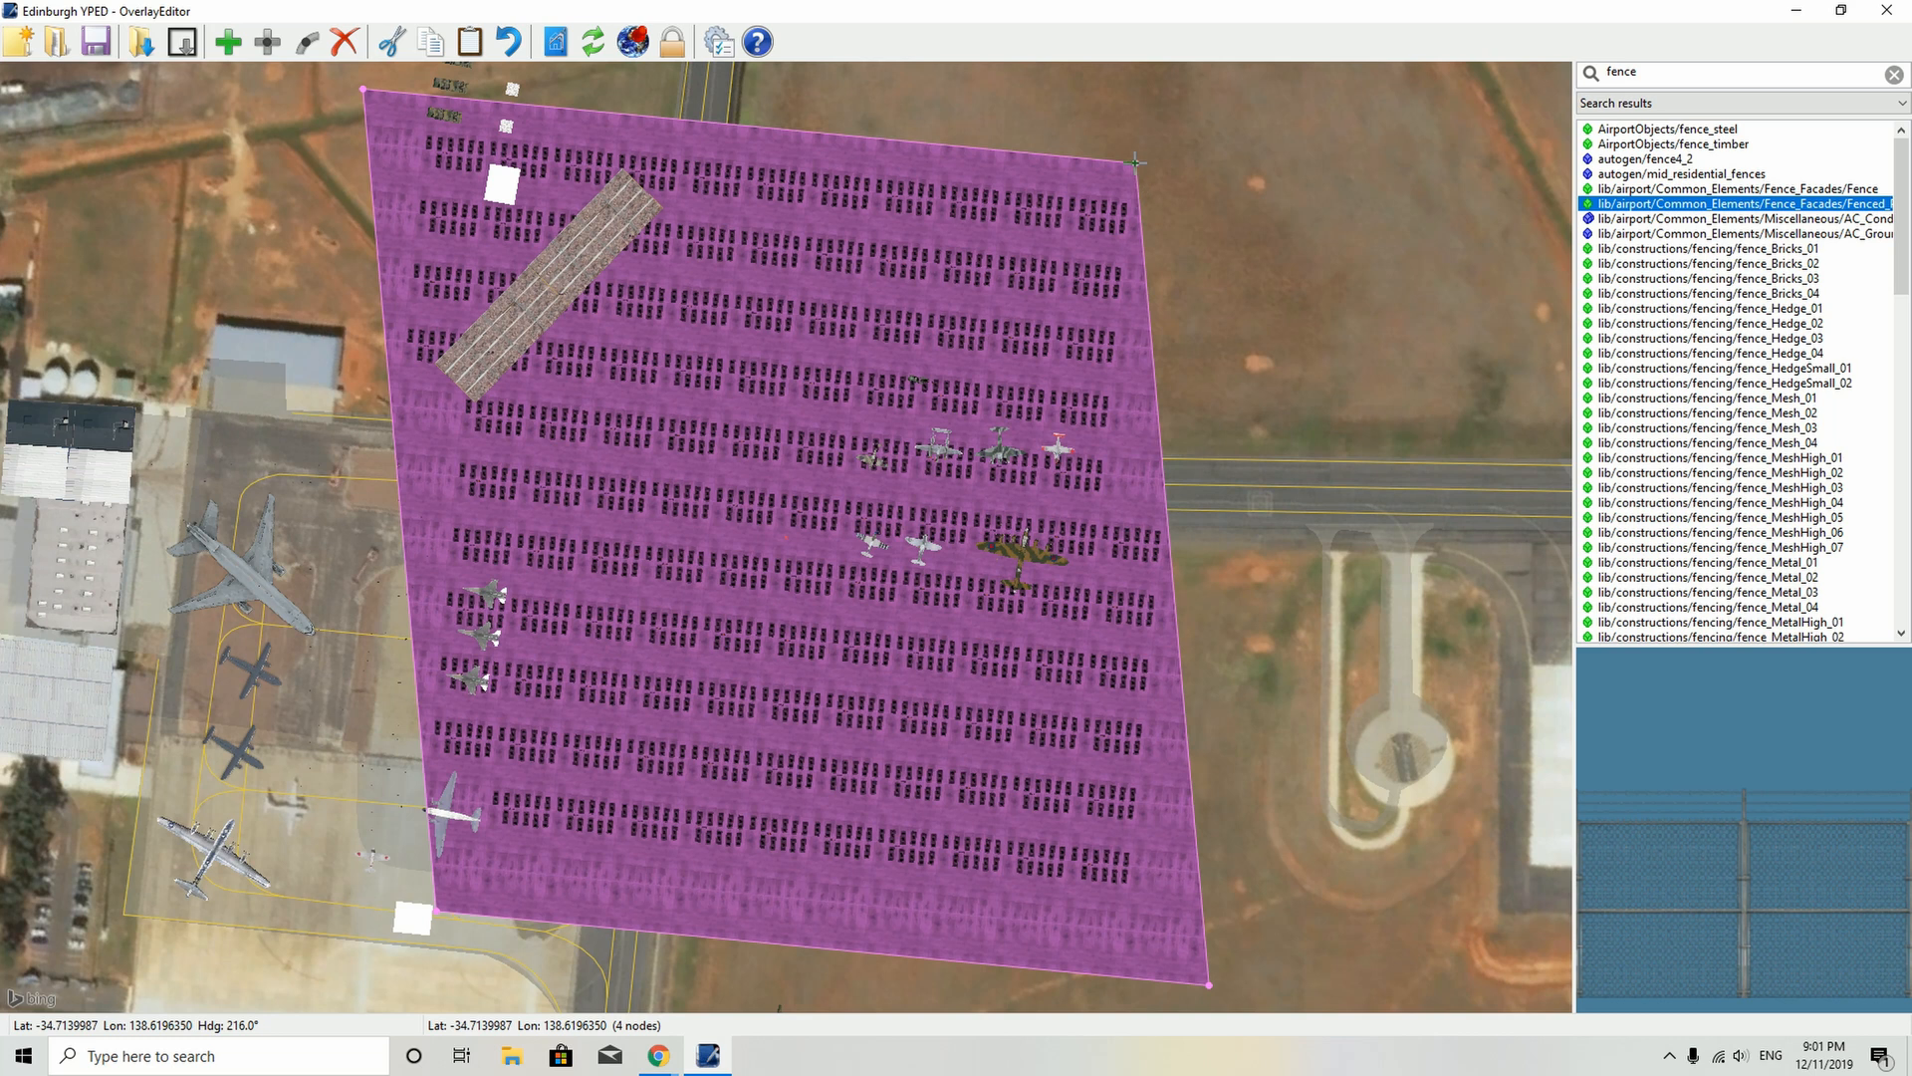
drag(1135, 161, 1400, 627)
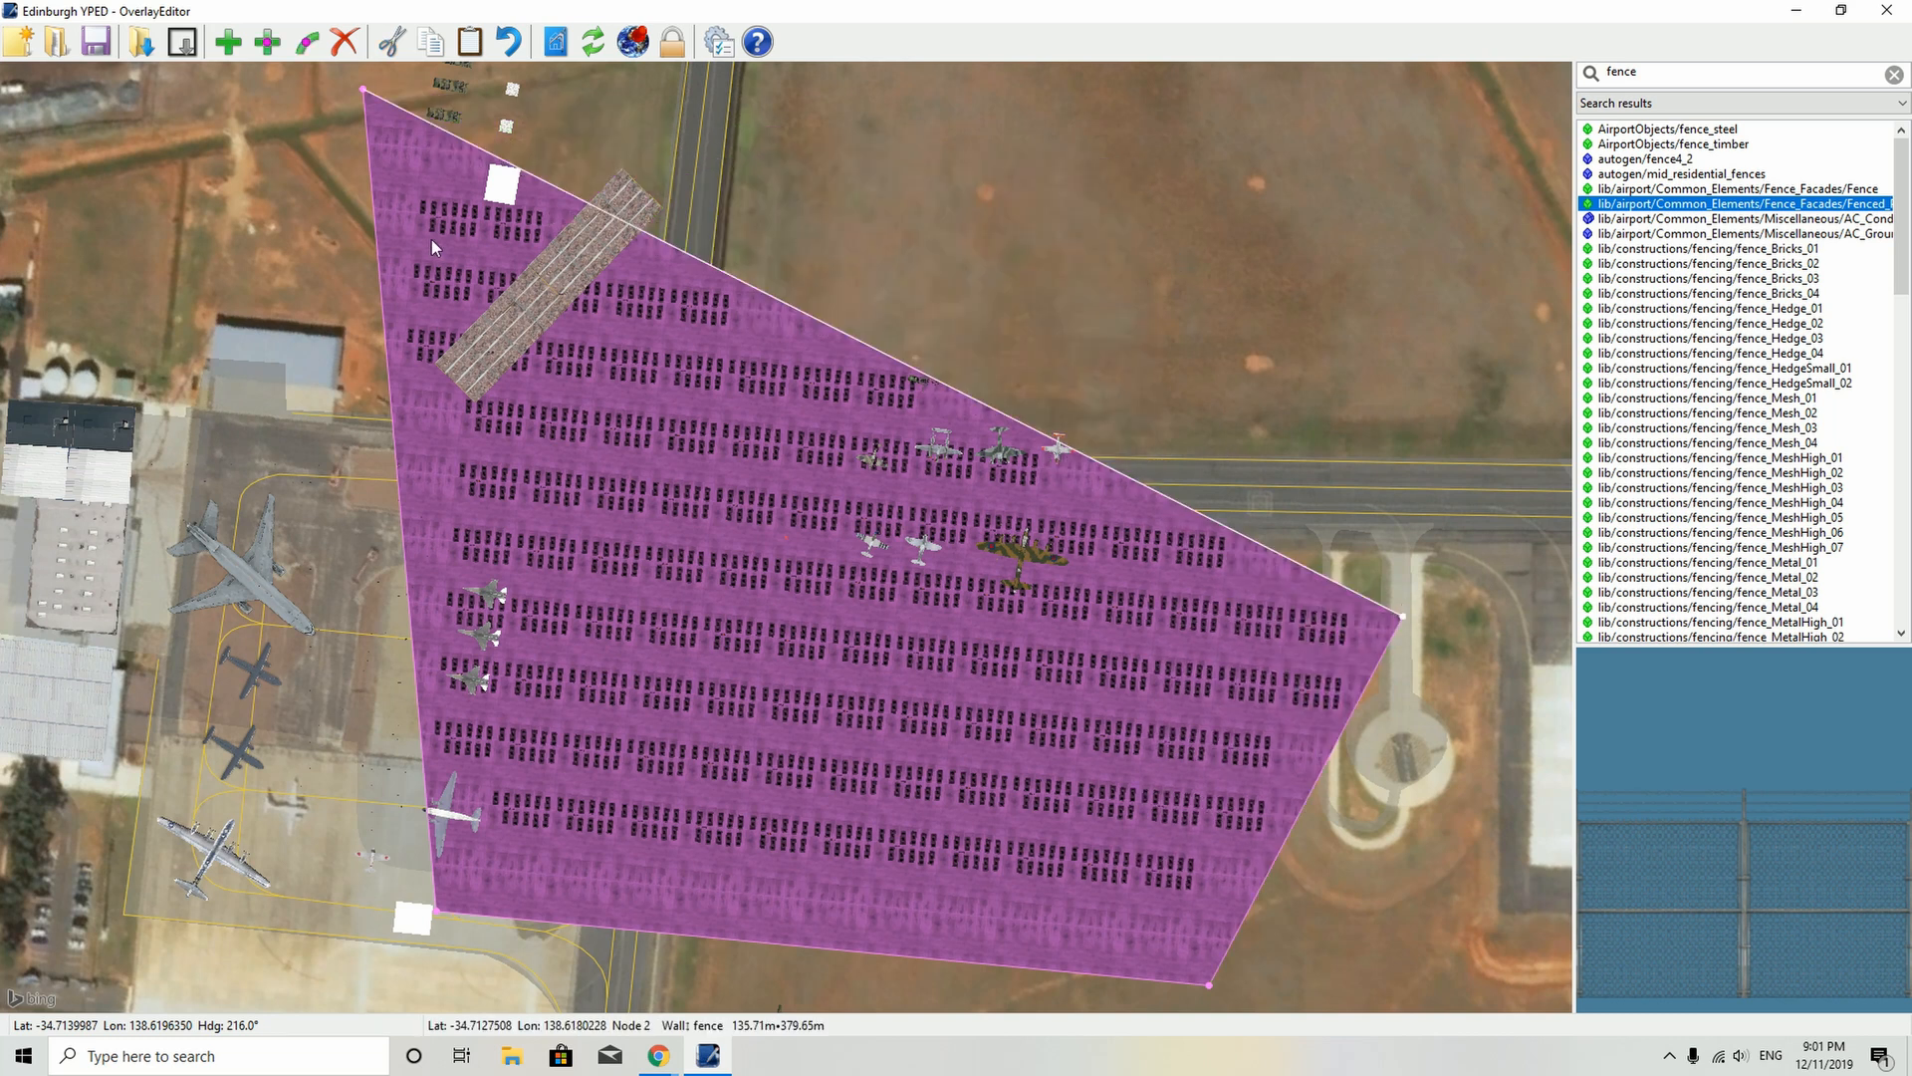
drag(364, 91, 790, 600)
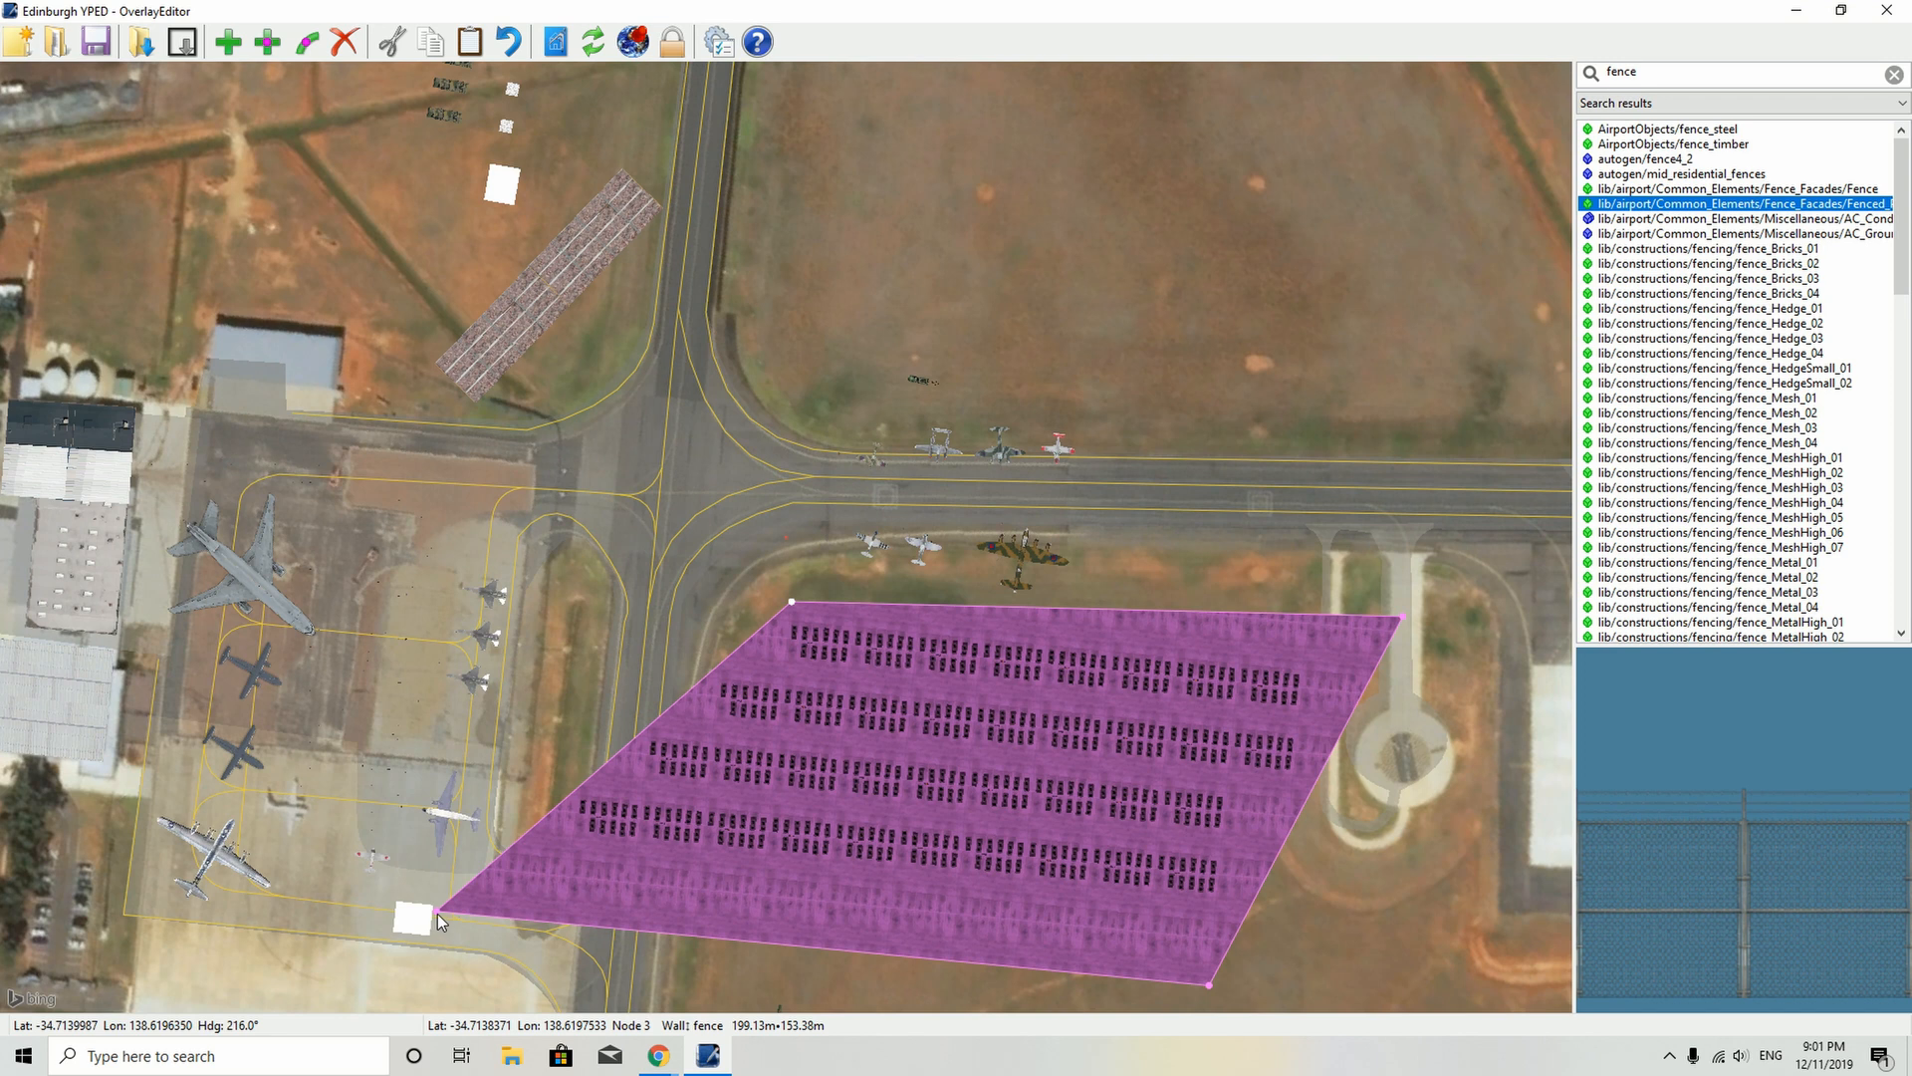
drag(438, 912, 688, 991)
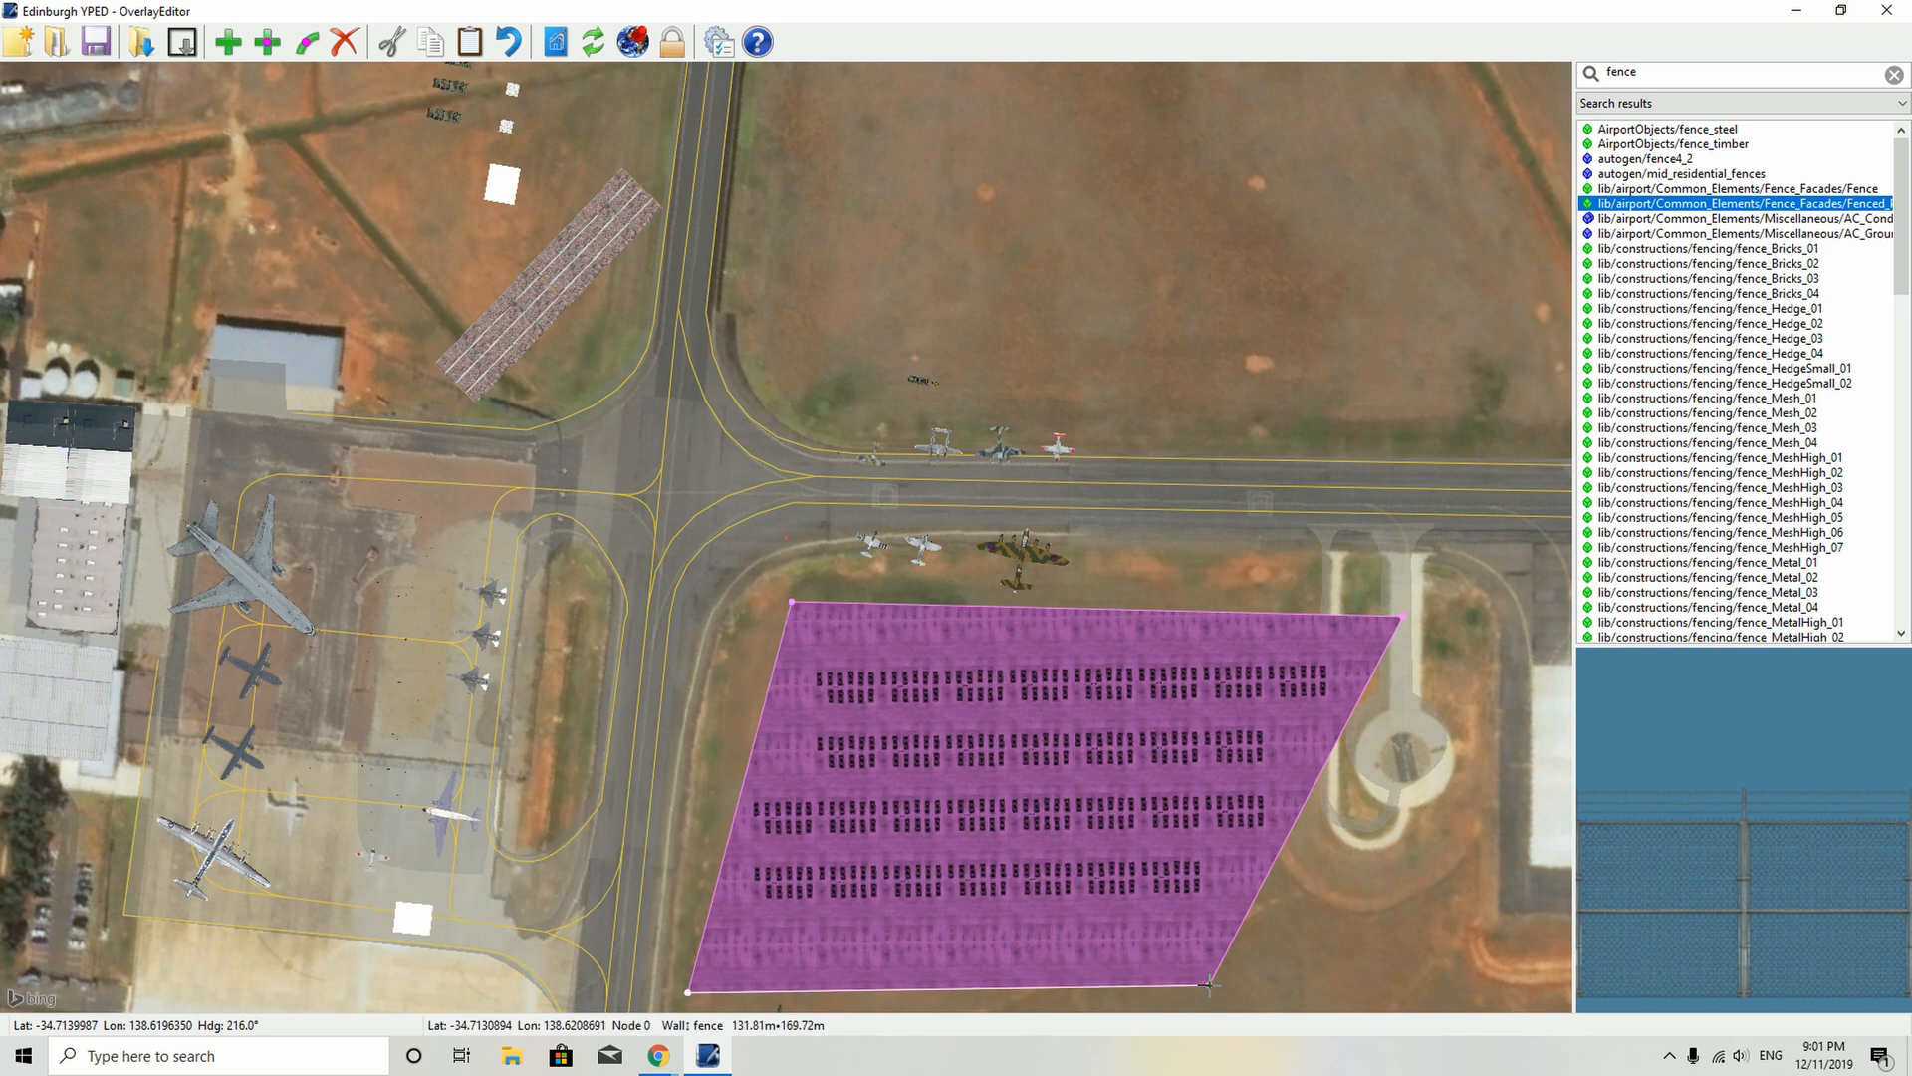
drag(1213, 983, 1334, 973)
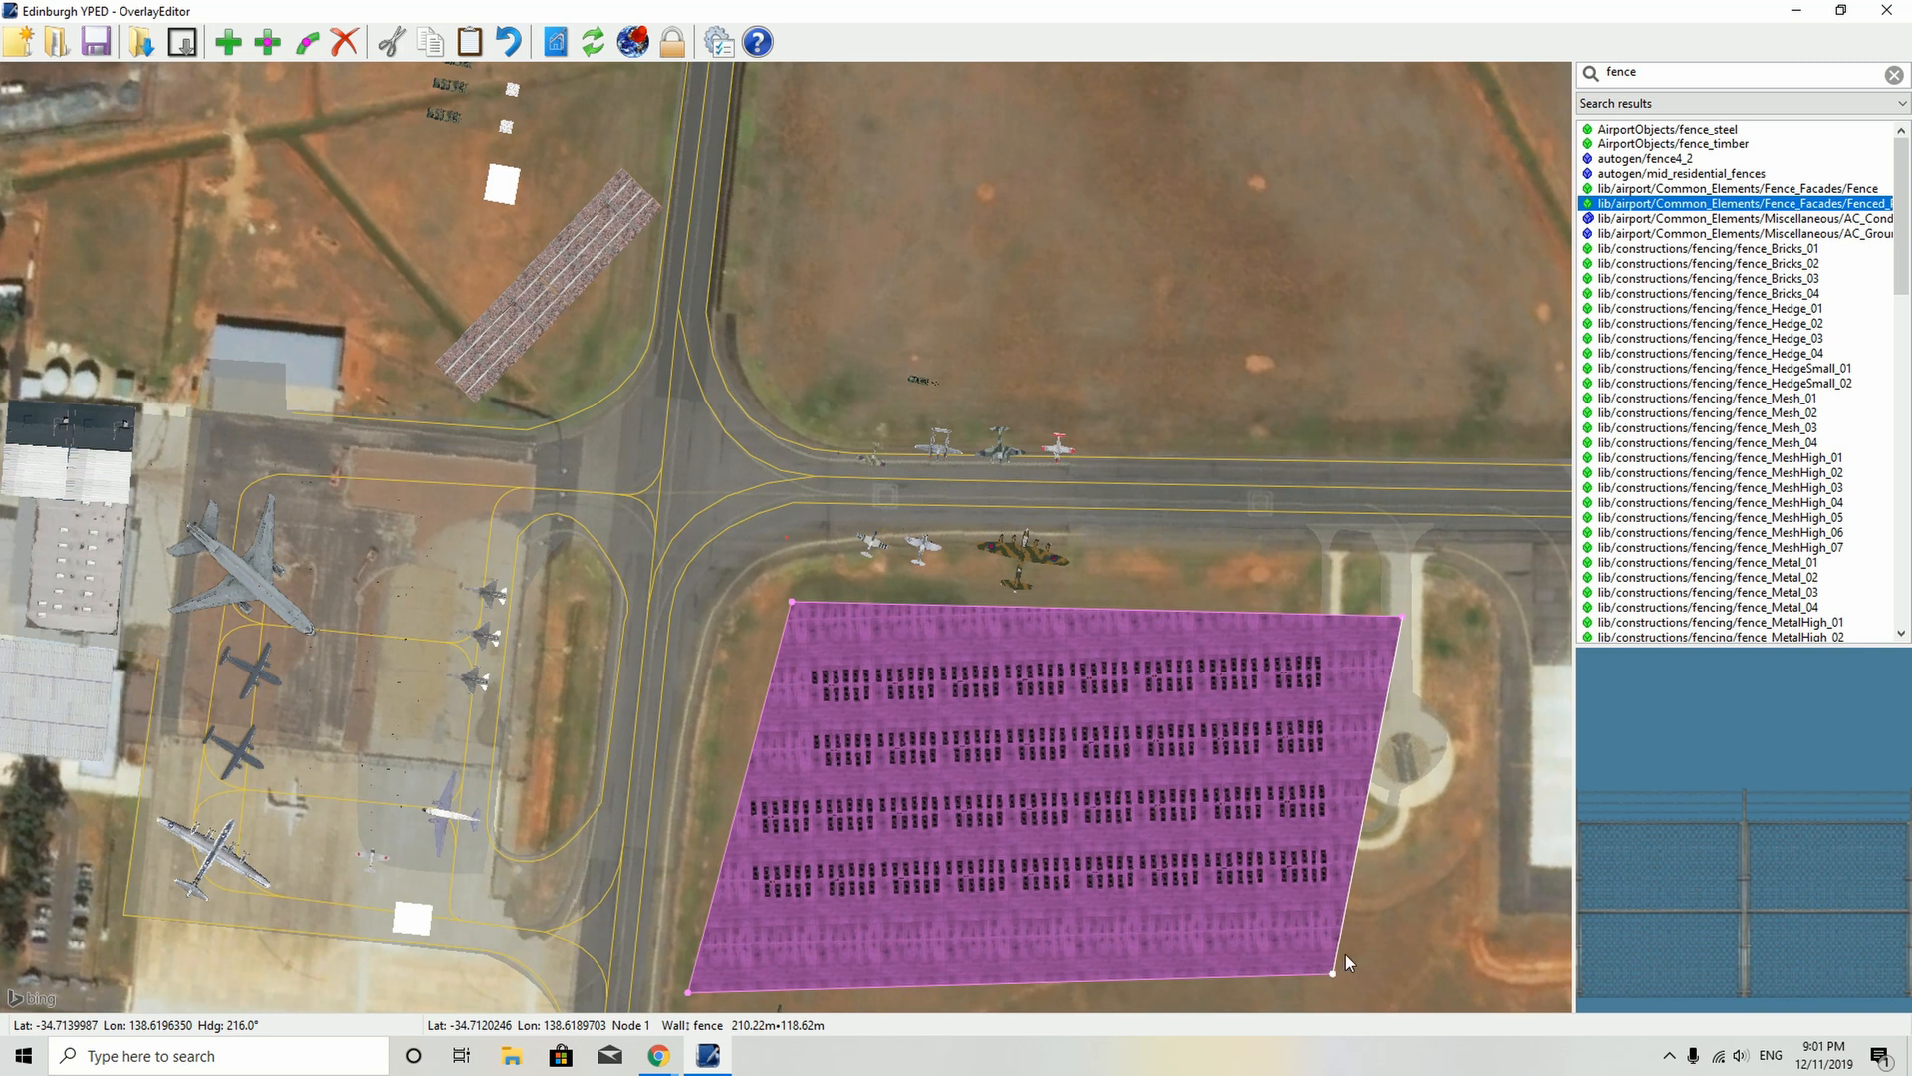
- Inspect the fenced car park beside the taxiway at an angle and delete it
key(q)
key(r)
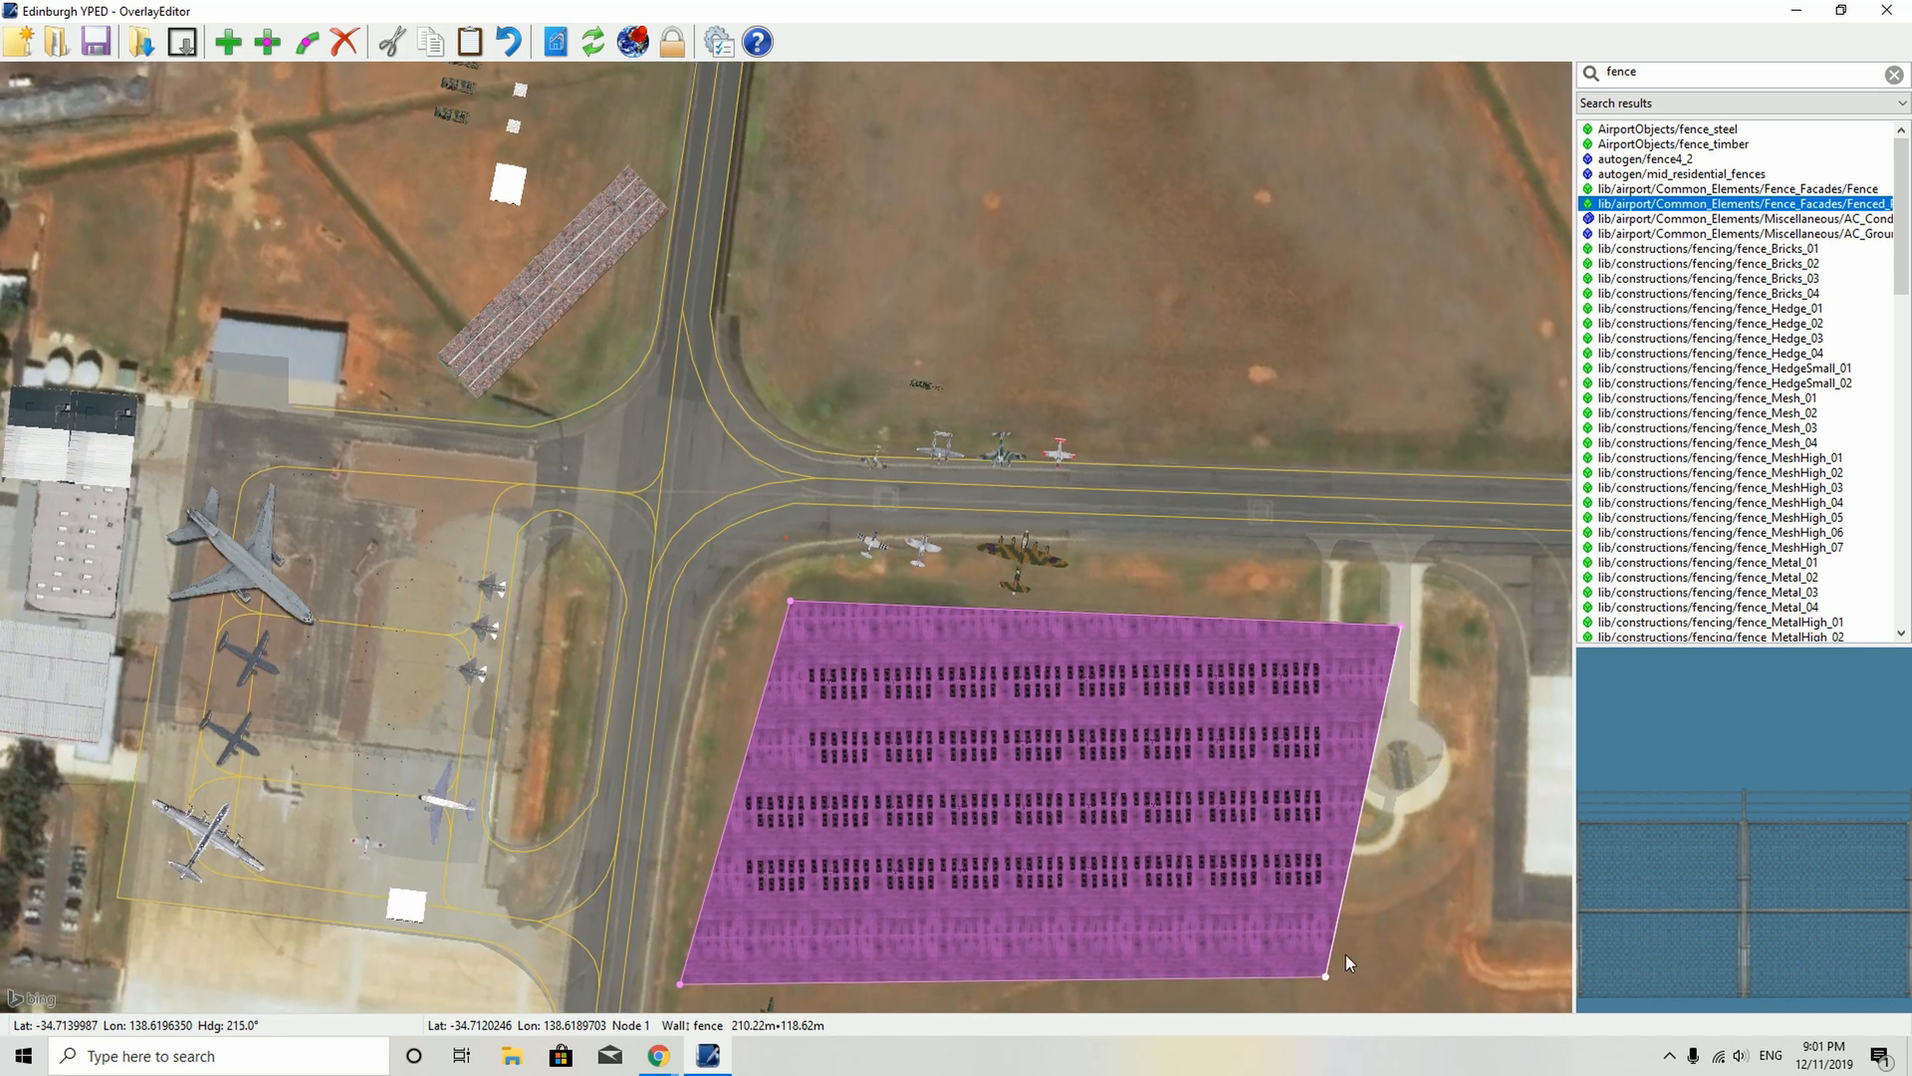
key(r)
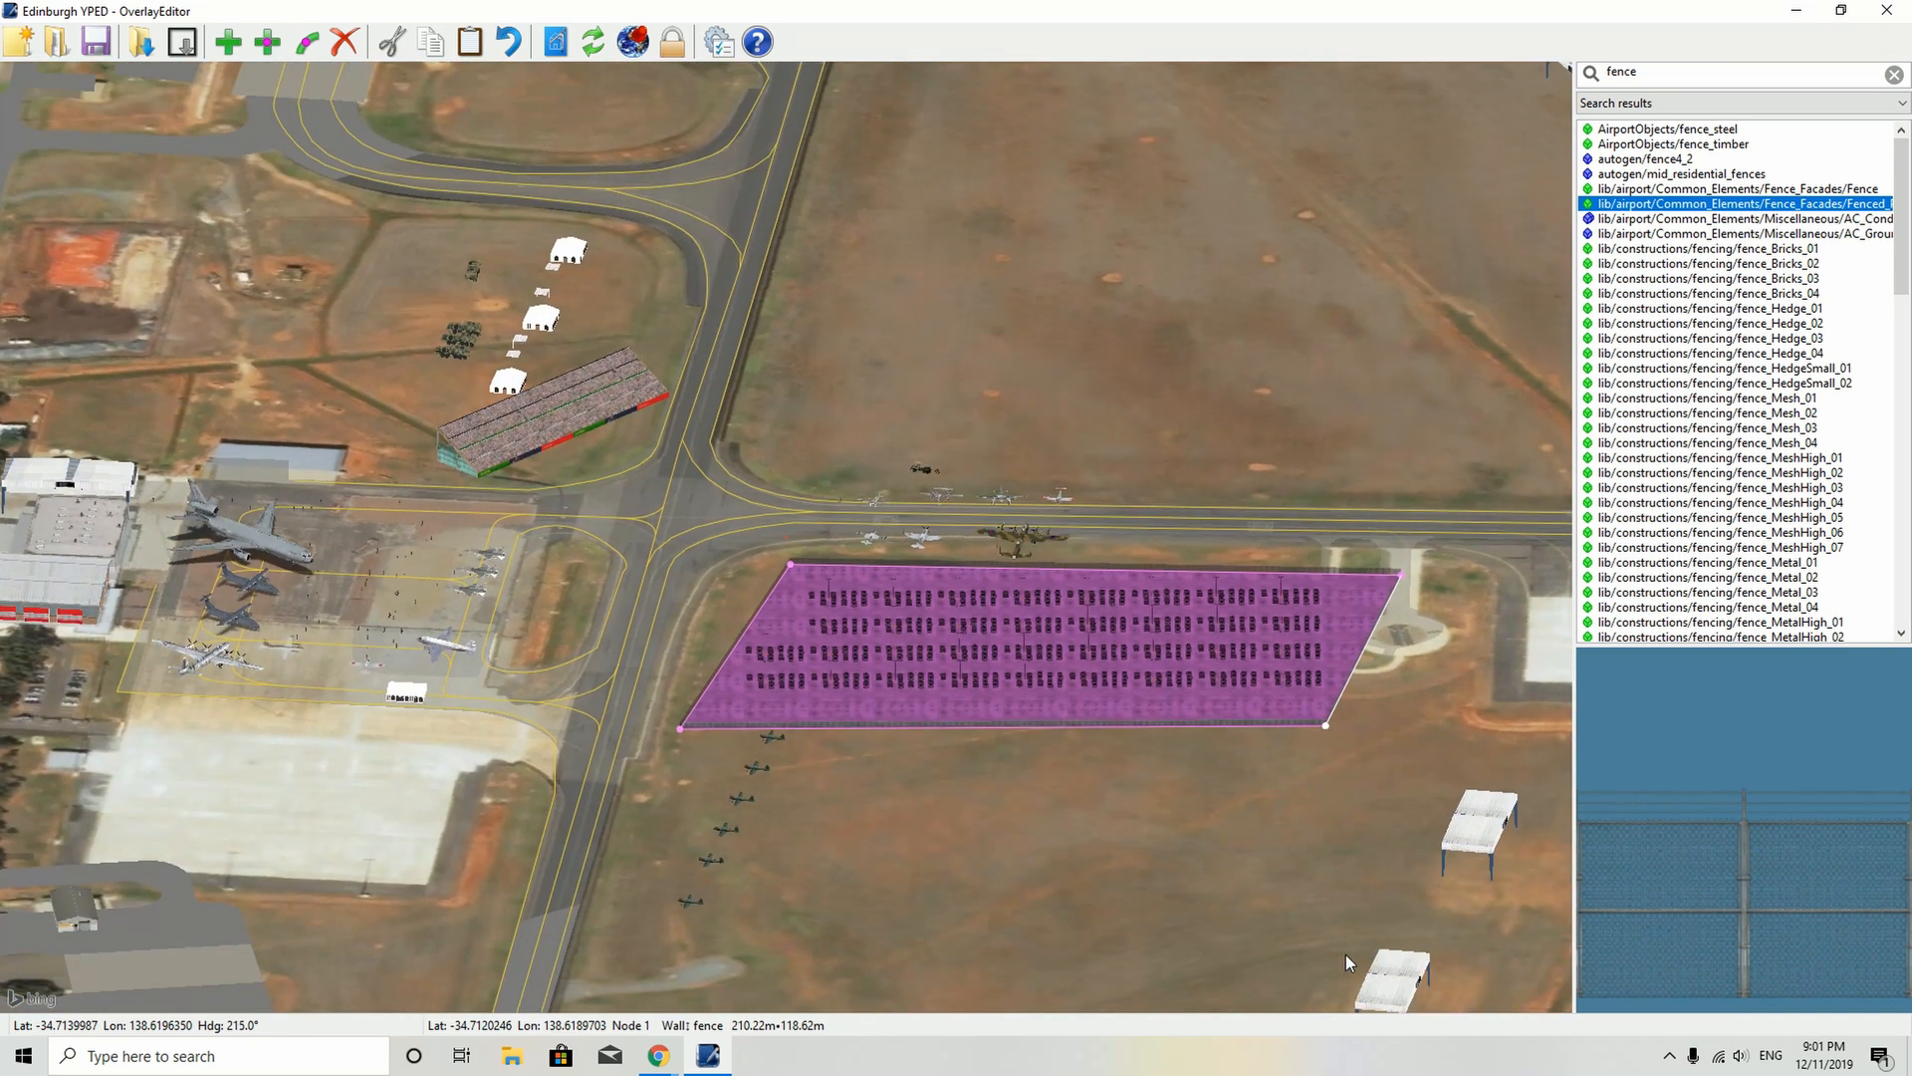
key(r)
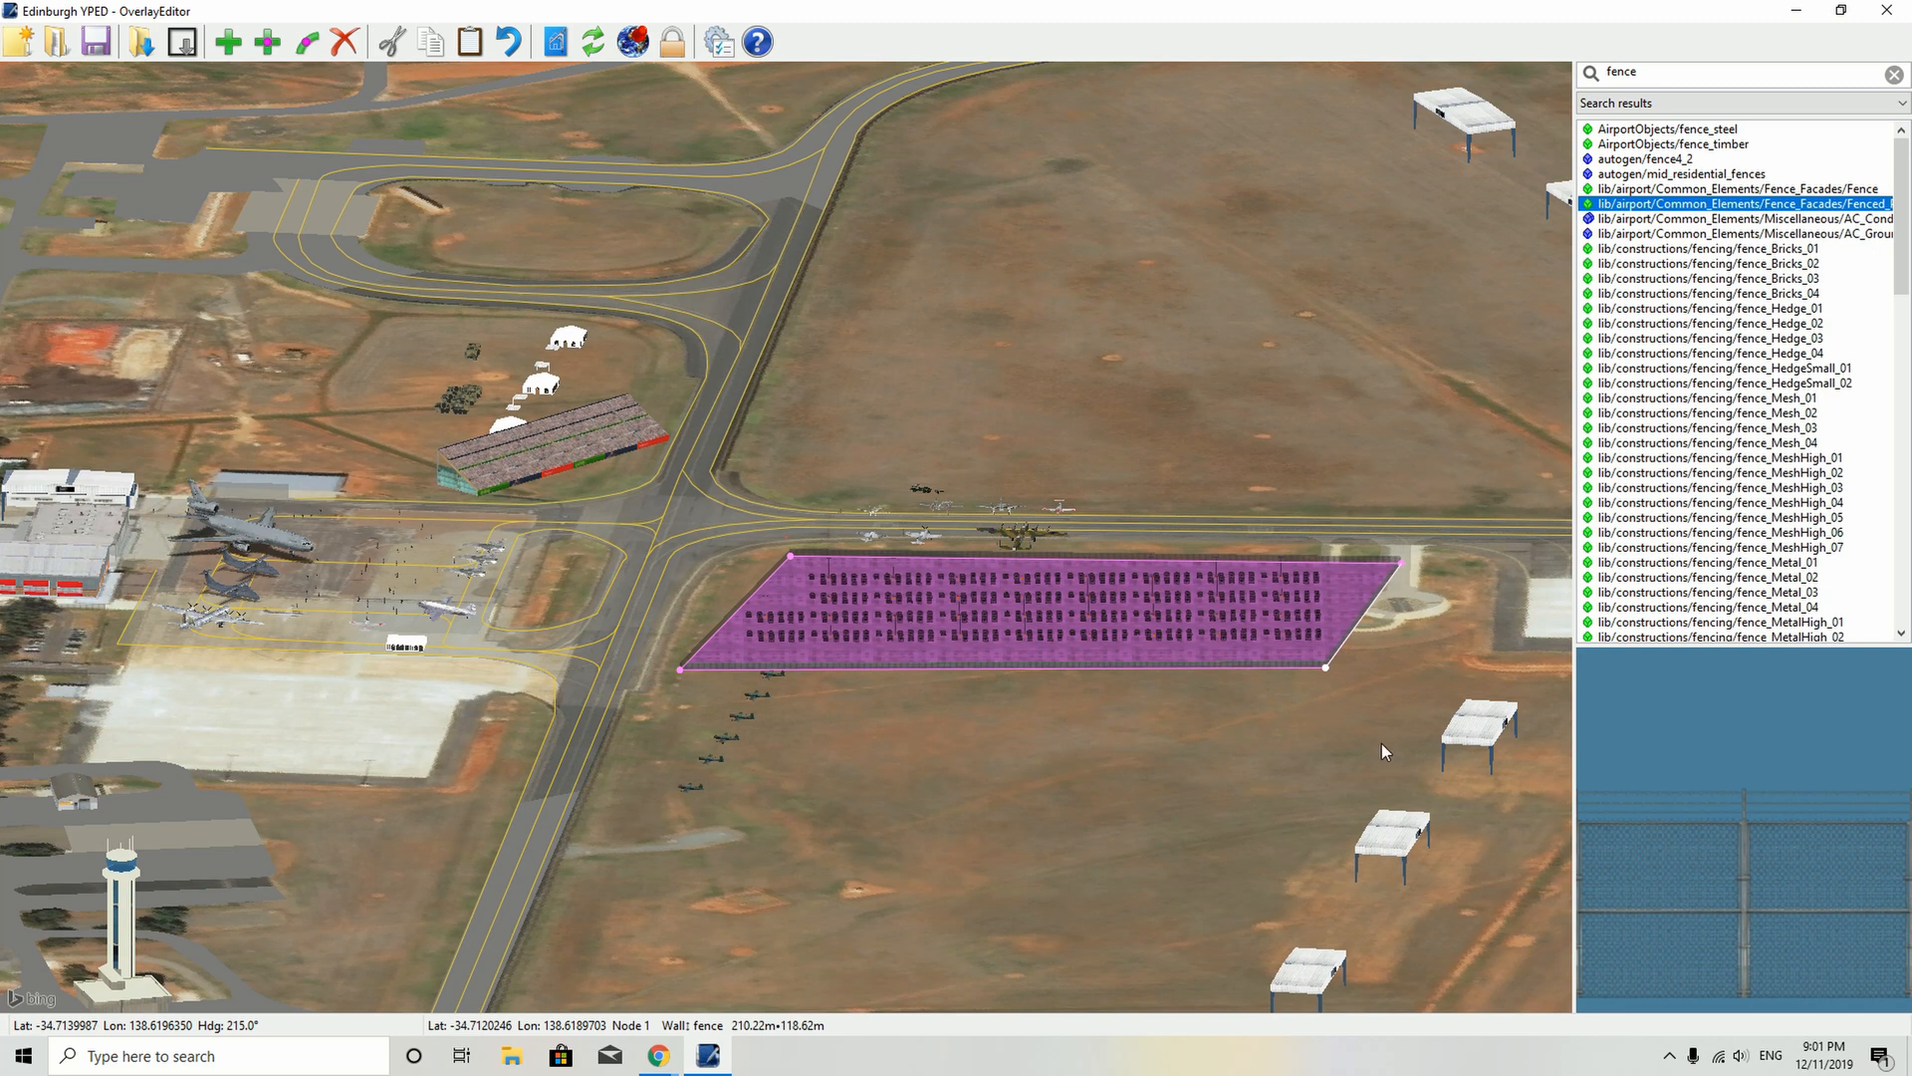
key(Delete)
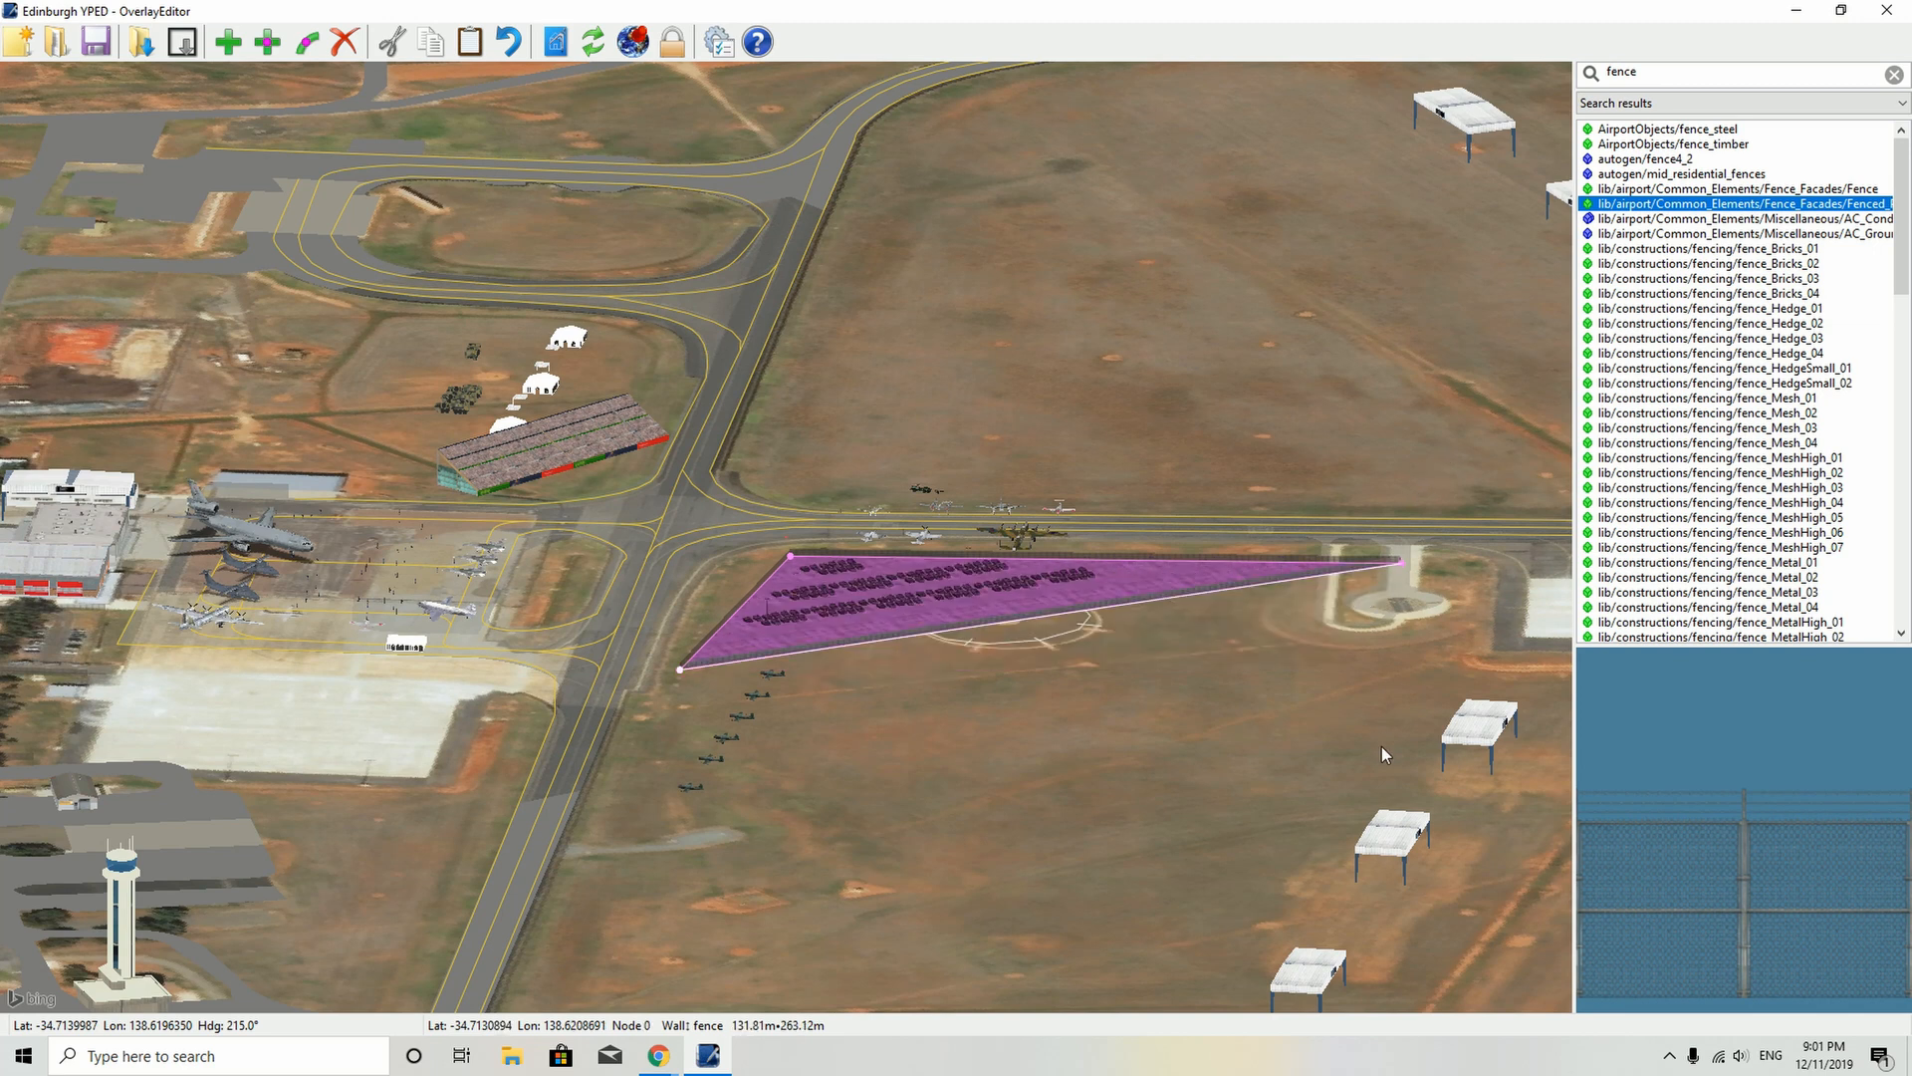
key(Delete)
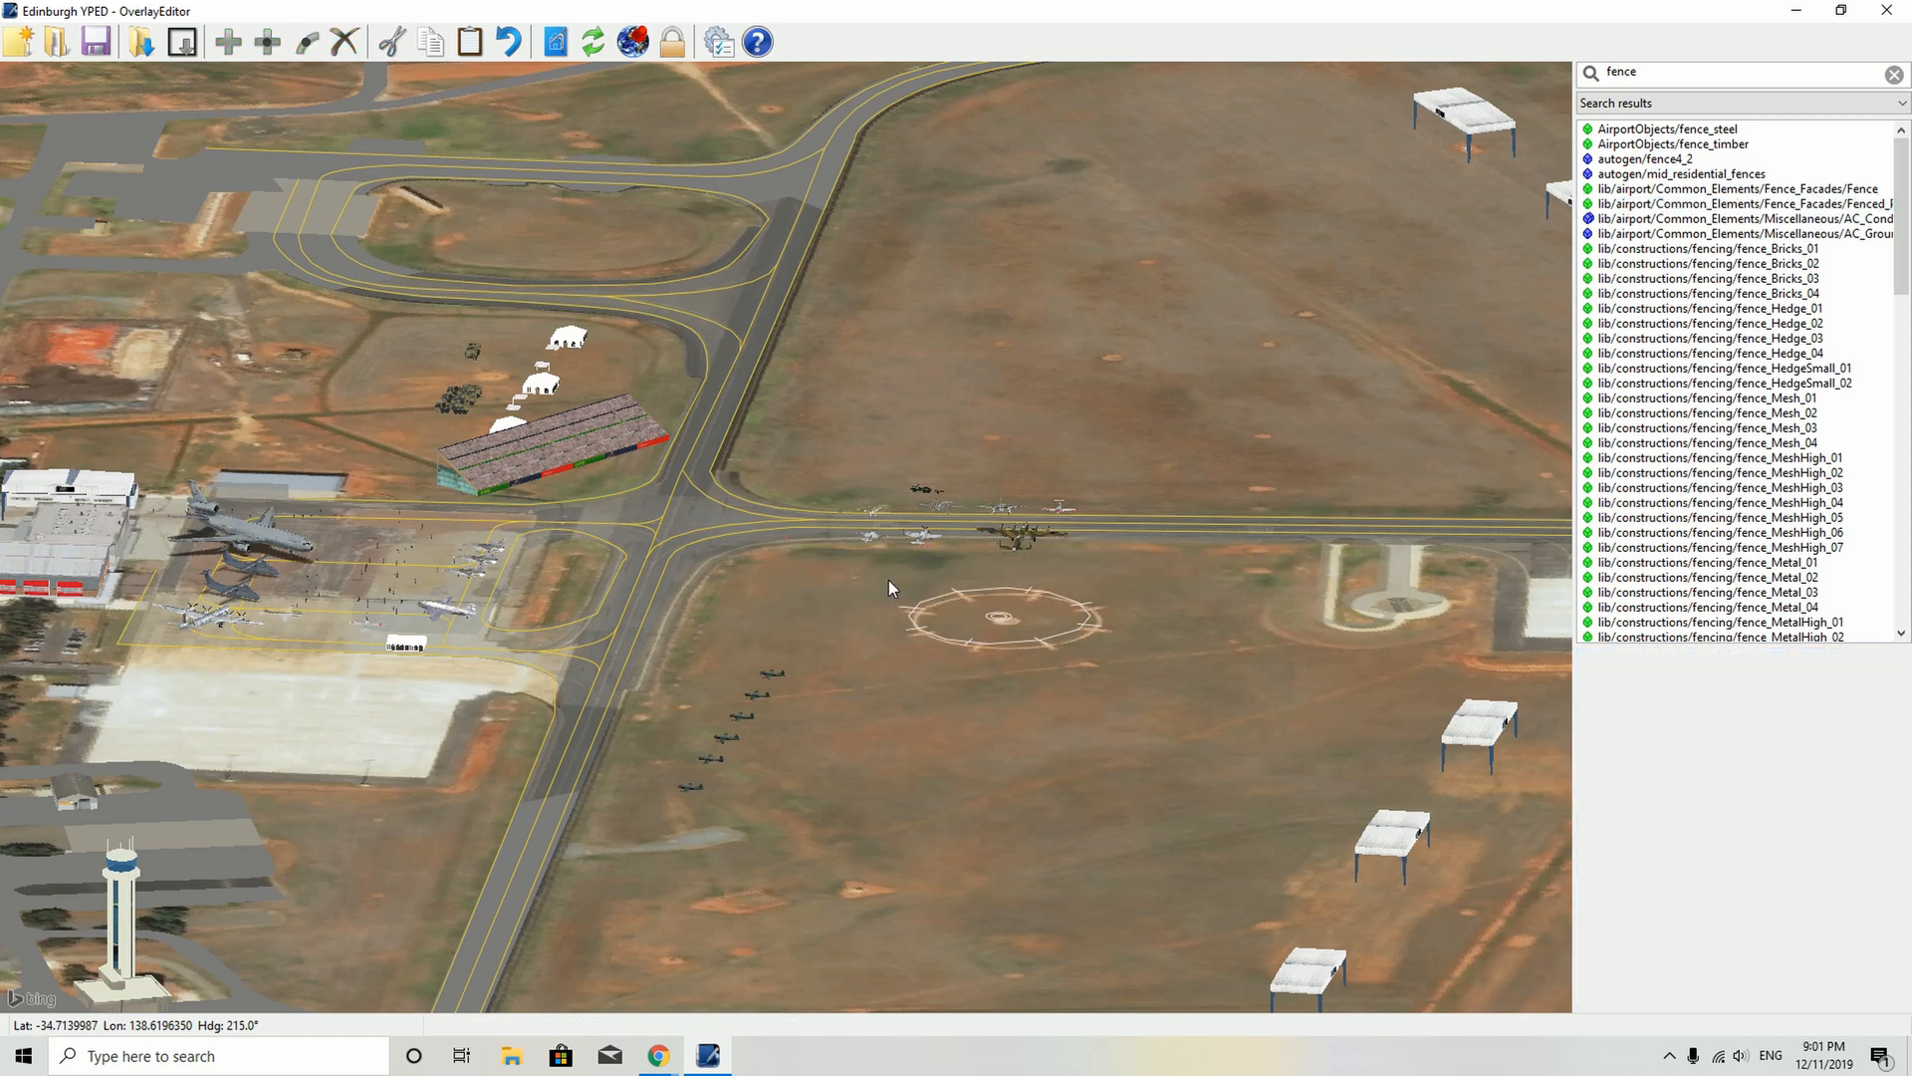
- Examine the land surrounding the whole airport for an open field along the tree-lined boundary road
scroll(843, 773, down, 5)
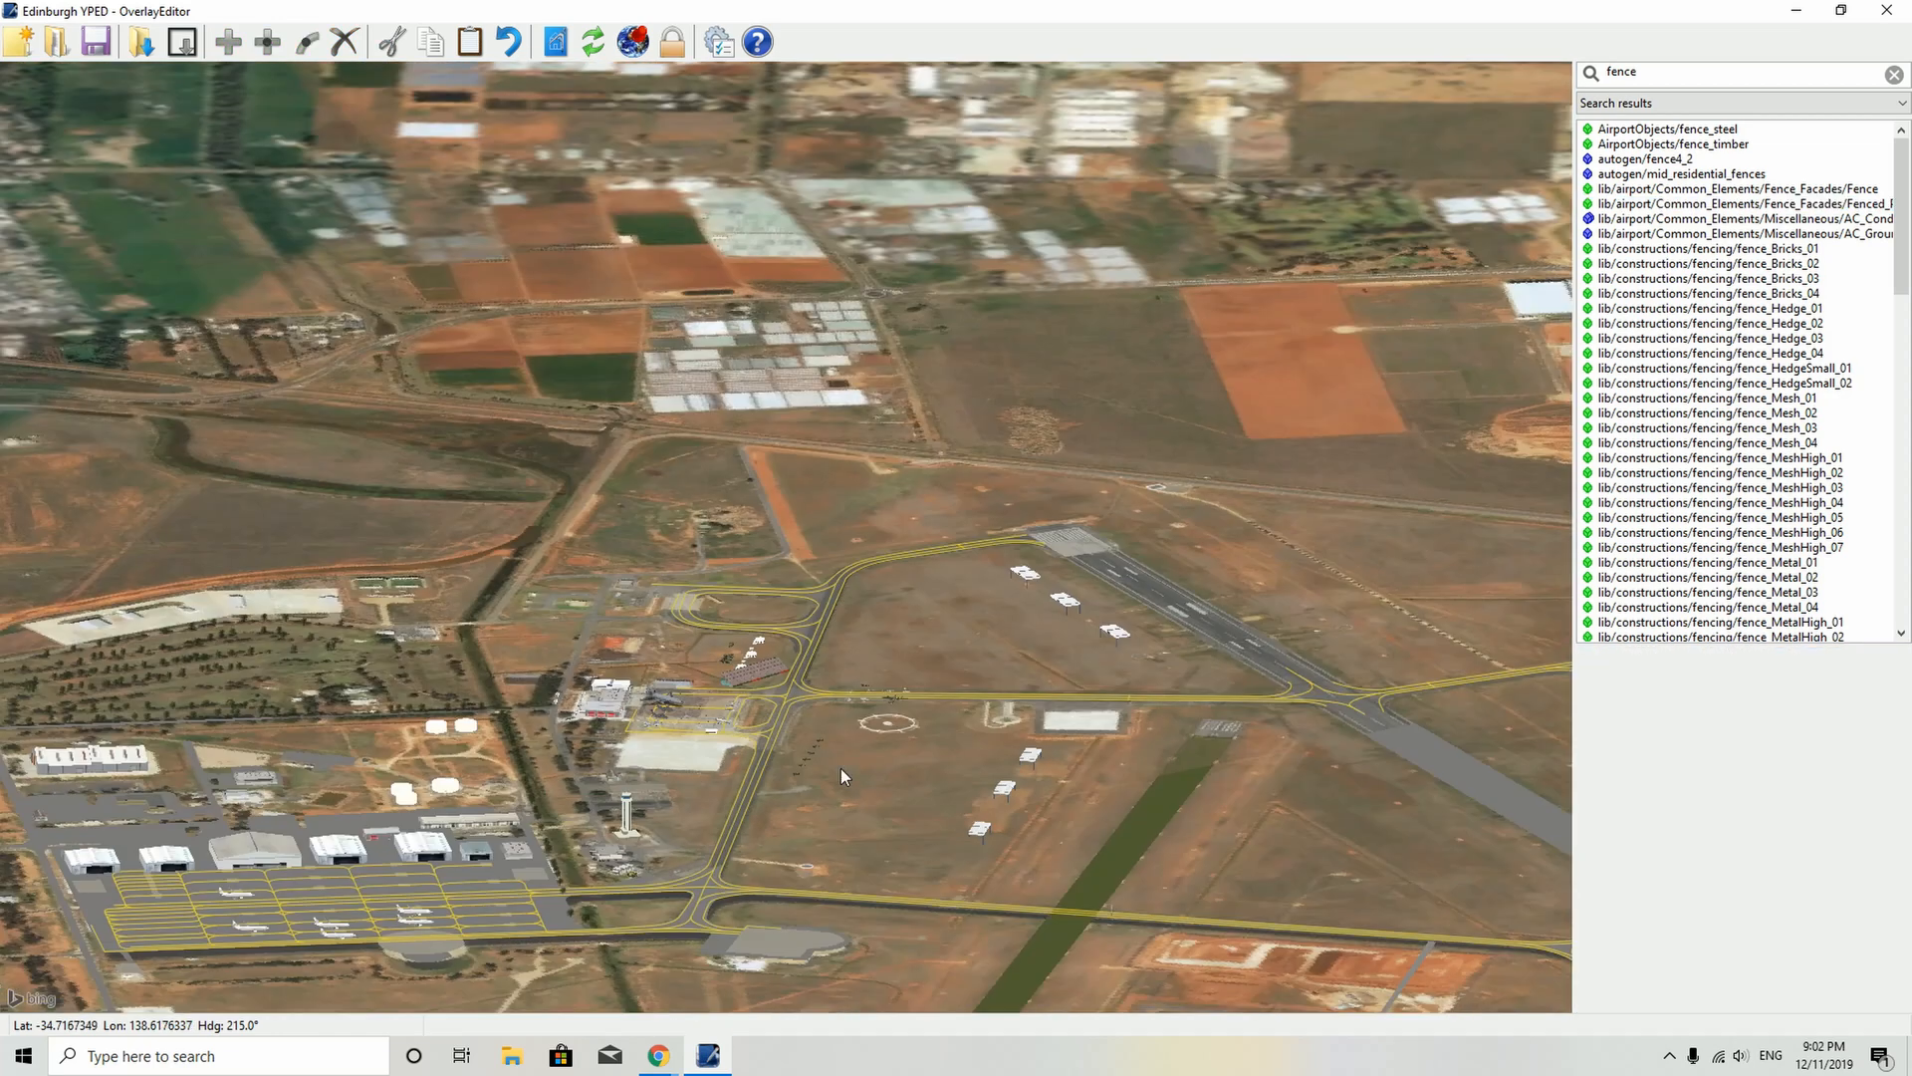
key(Down)
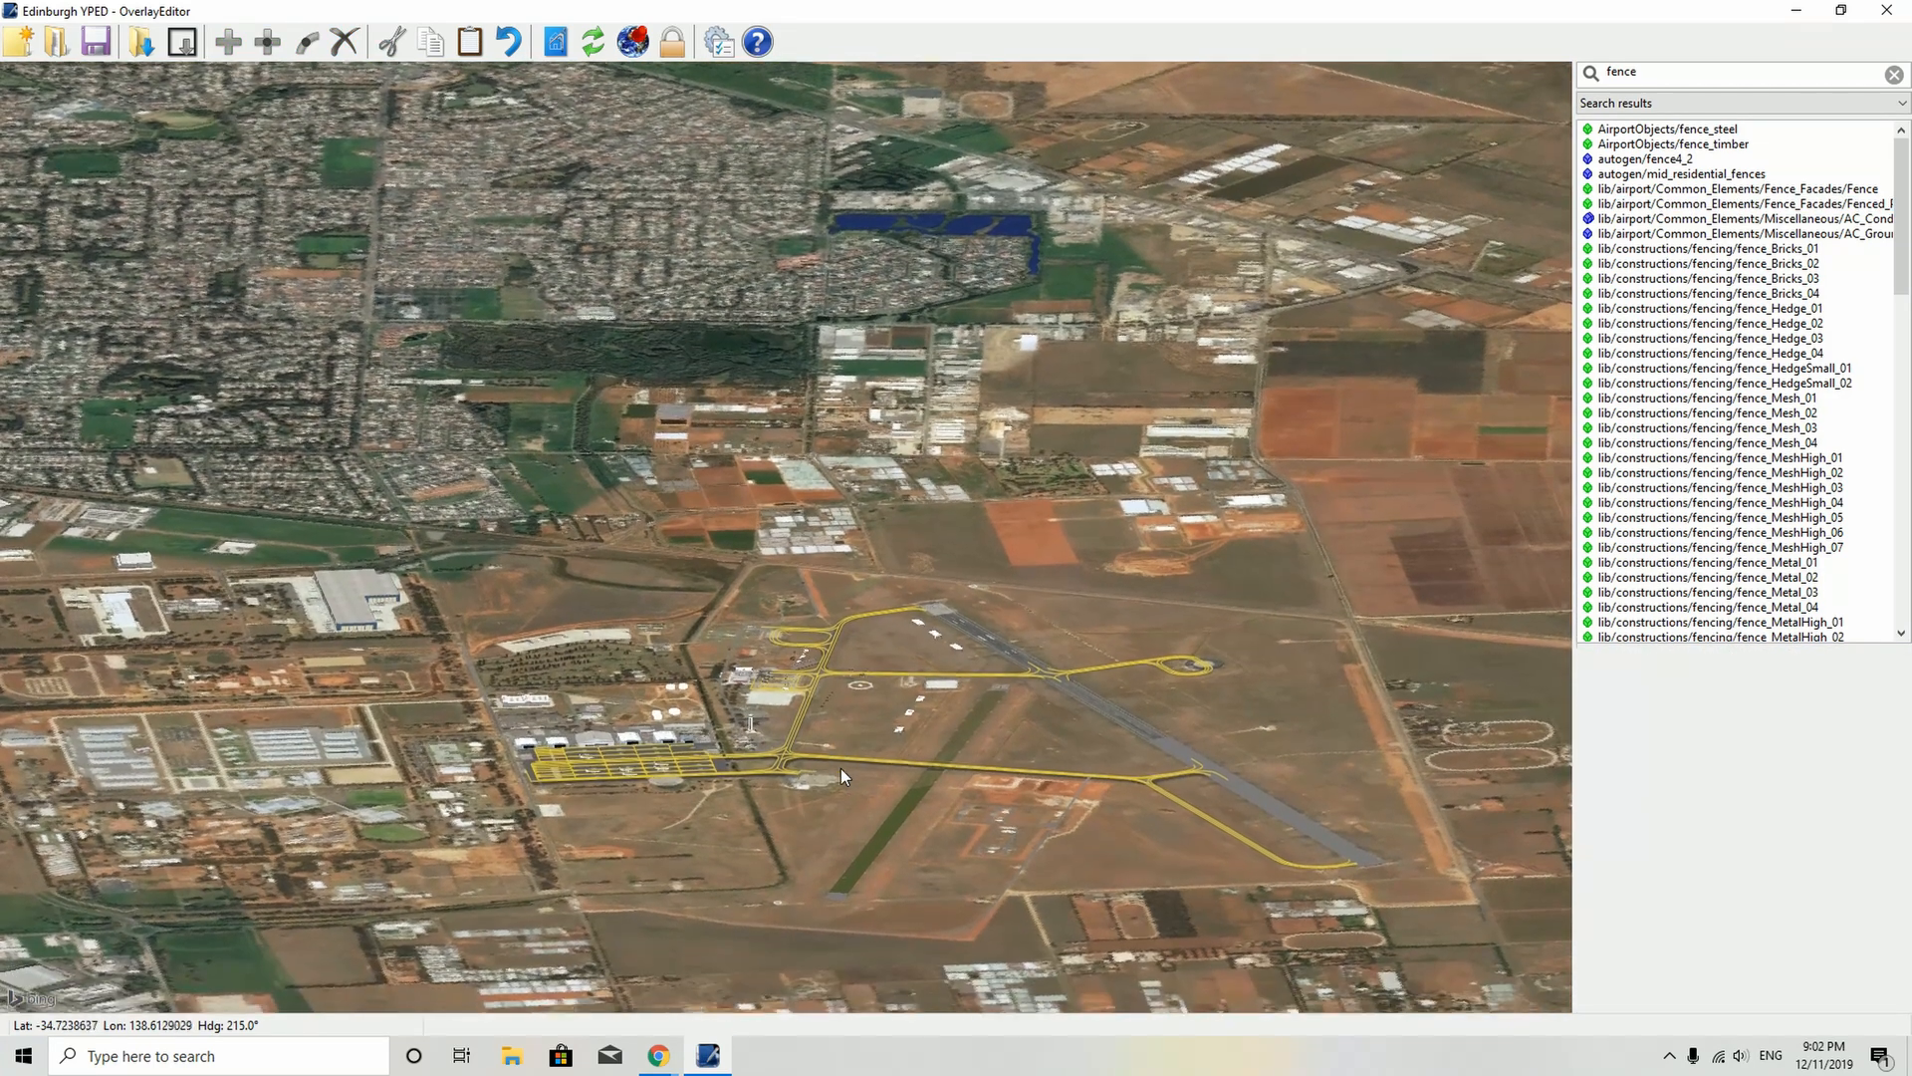
key(Down)
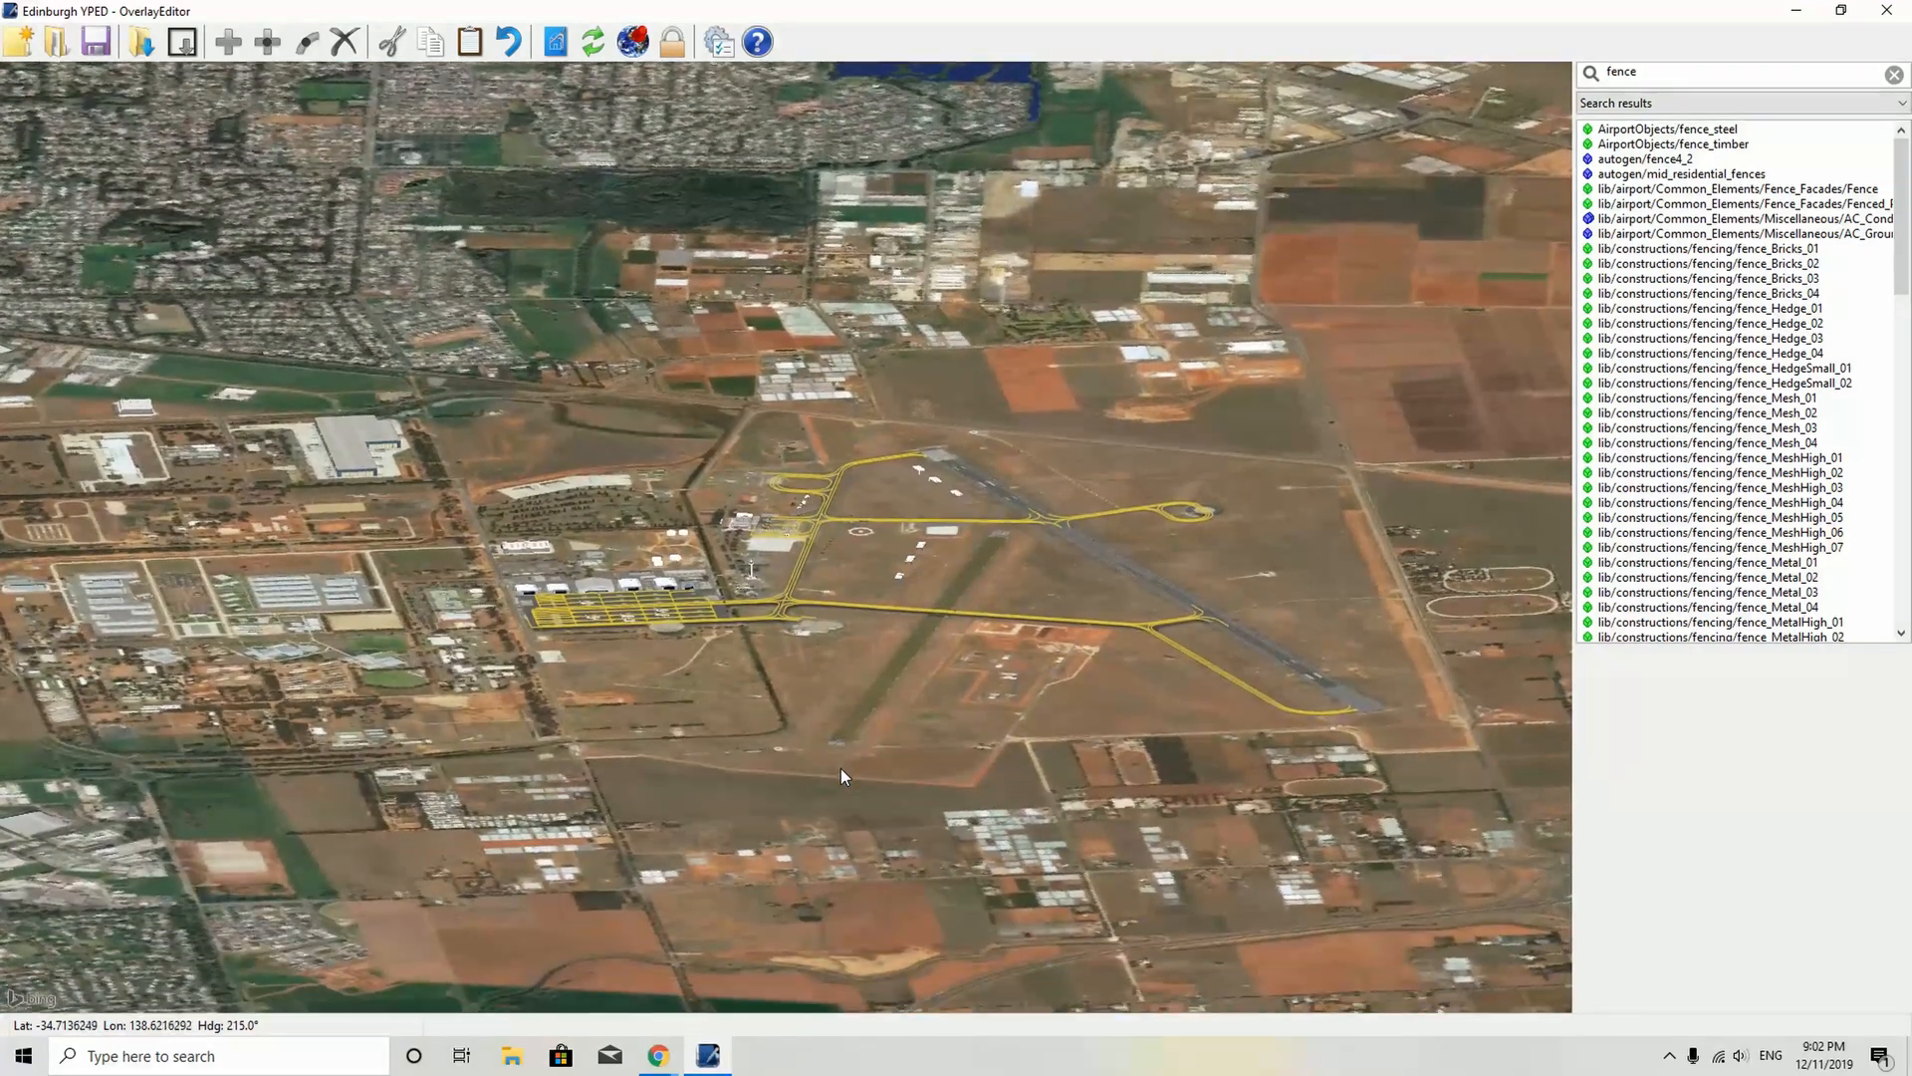
key(Left)
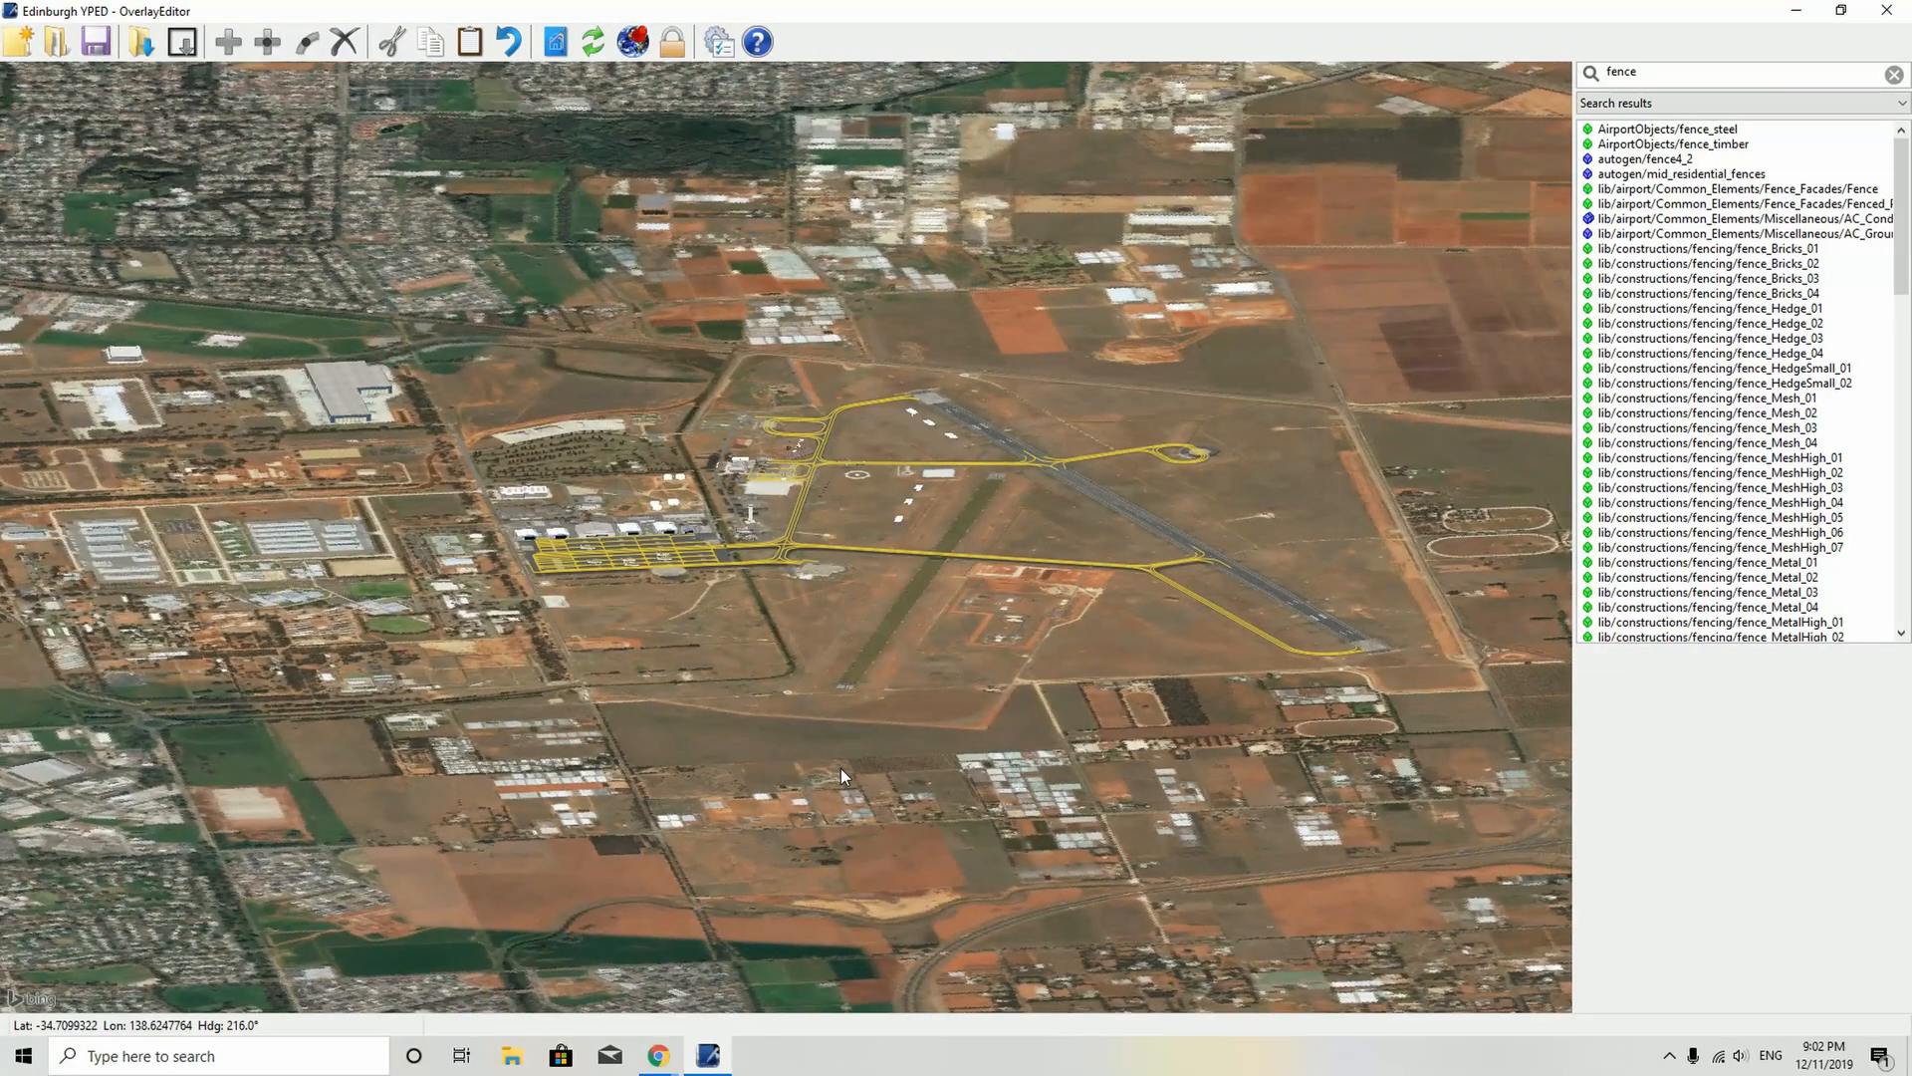
key(End)
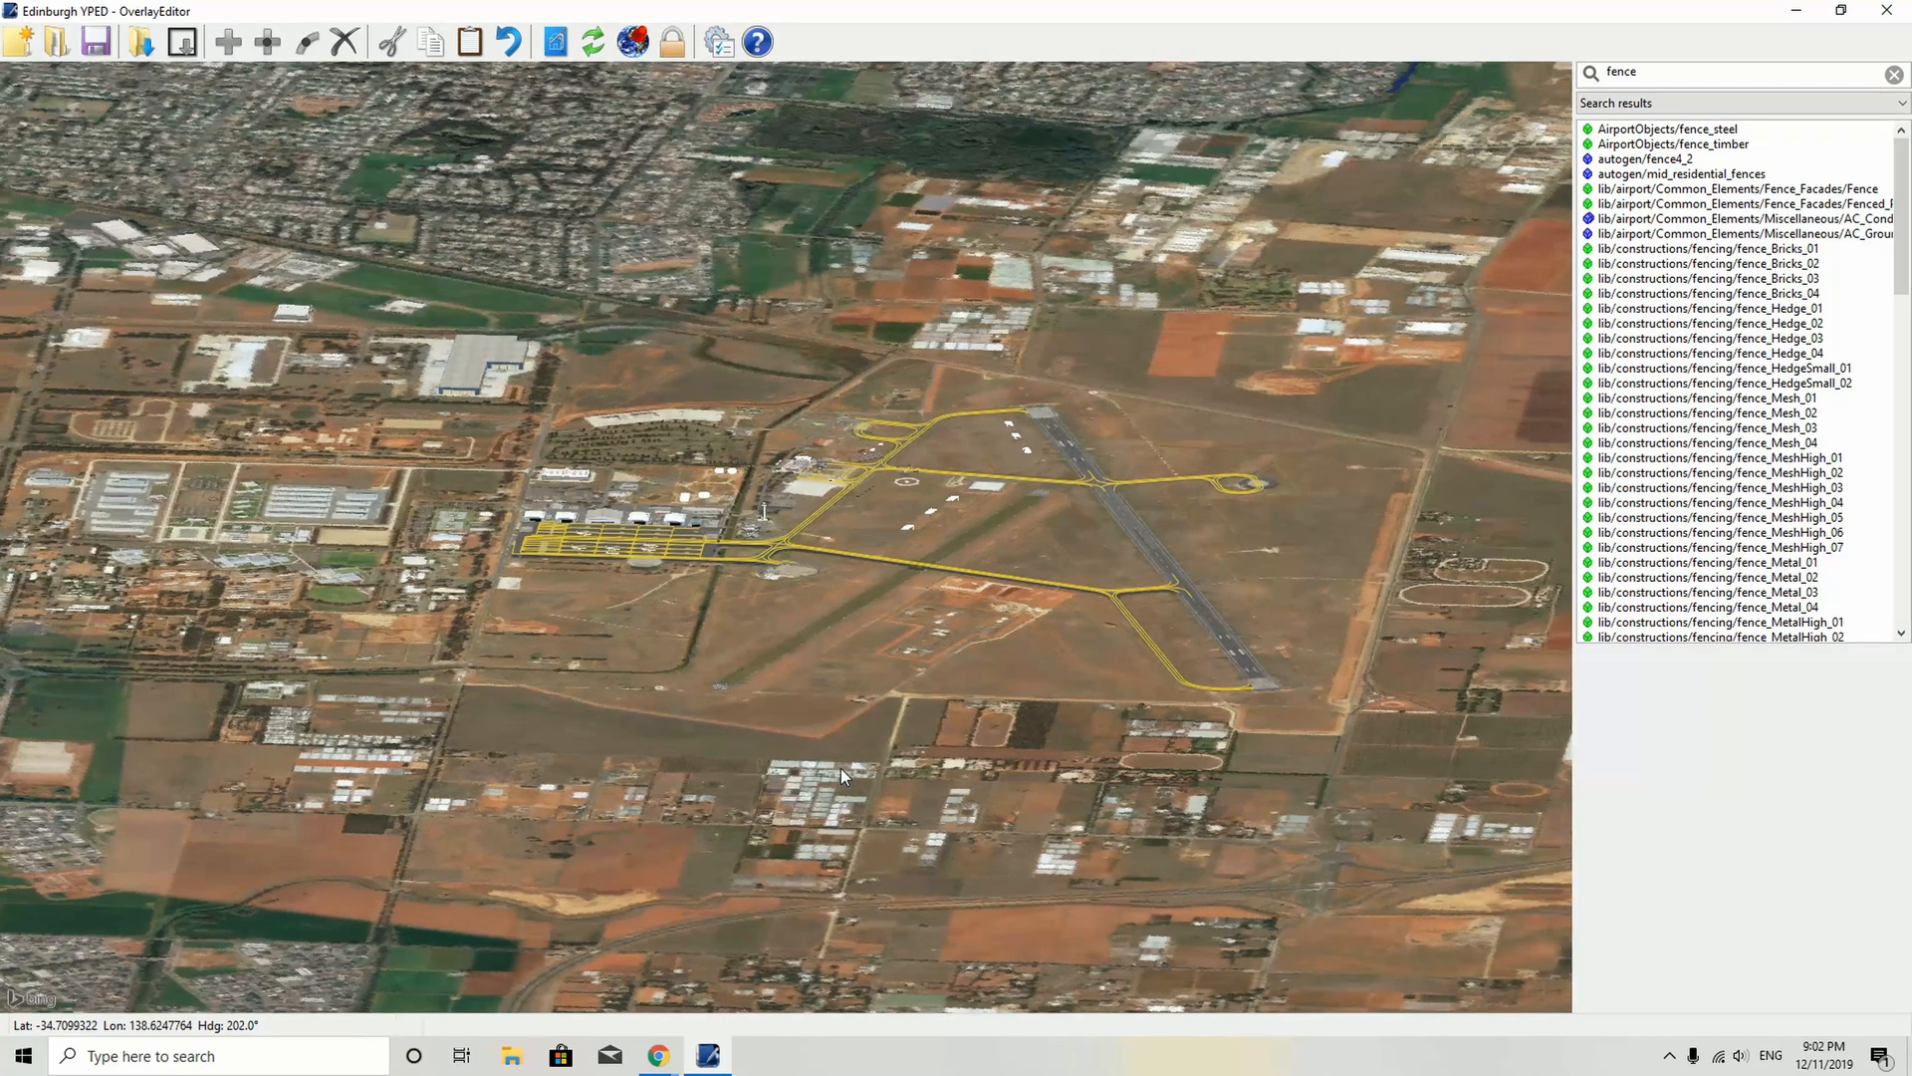
key(Home)
key(Home)
key(Home)
key(Home)
key(Home)
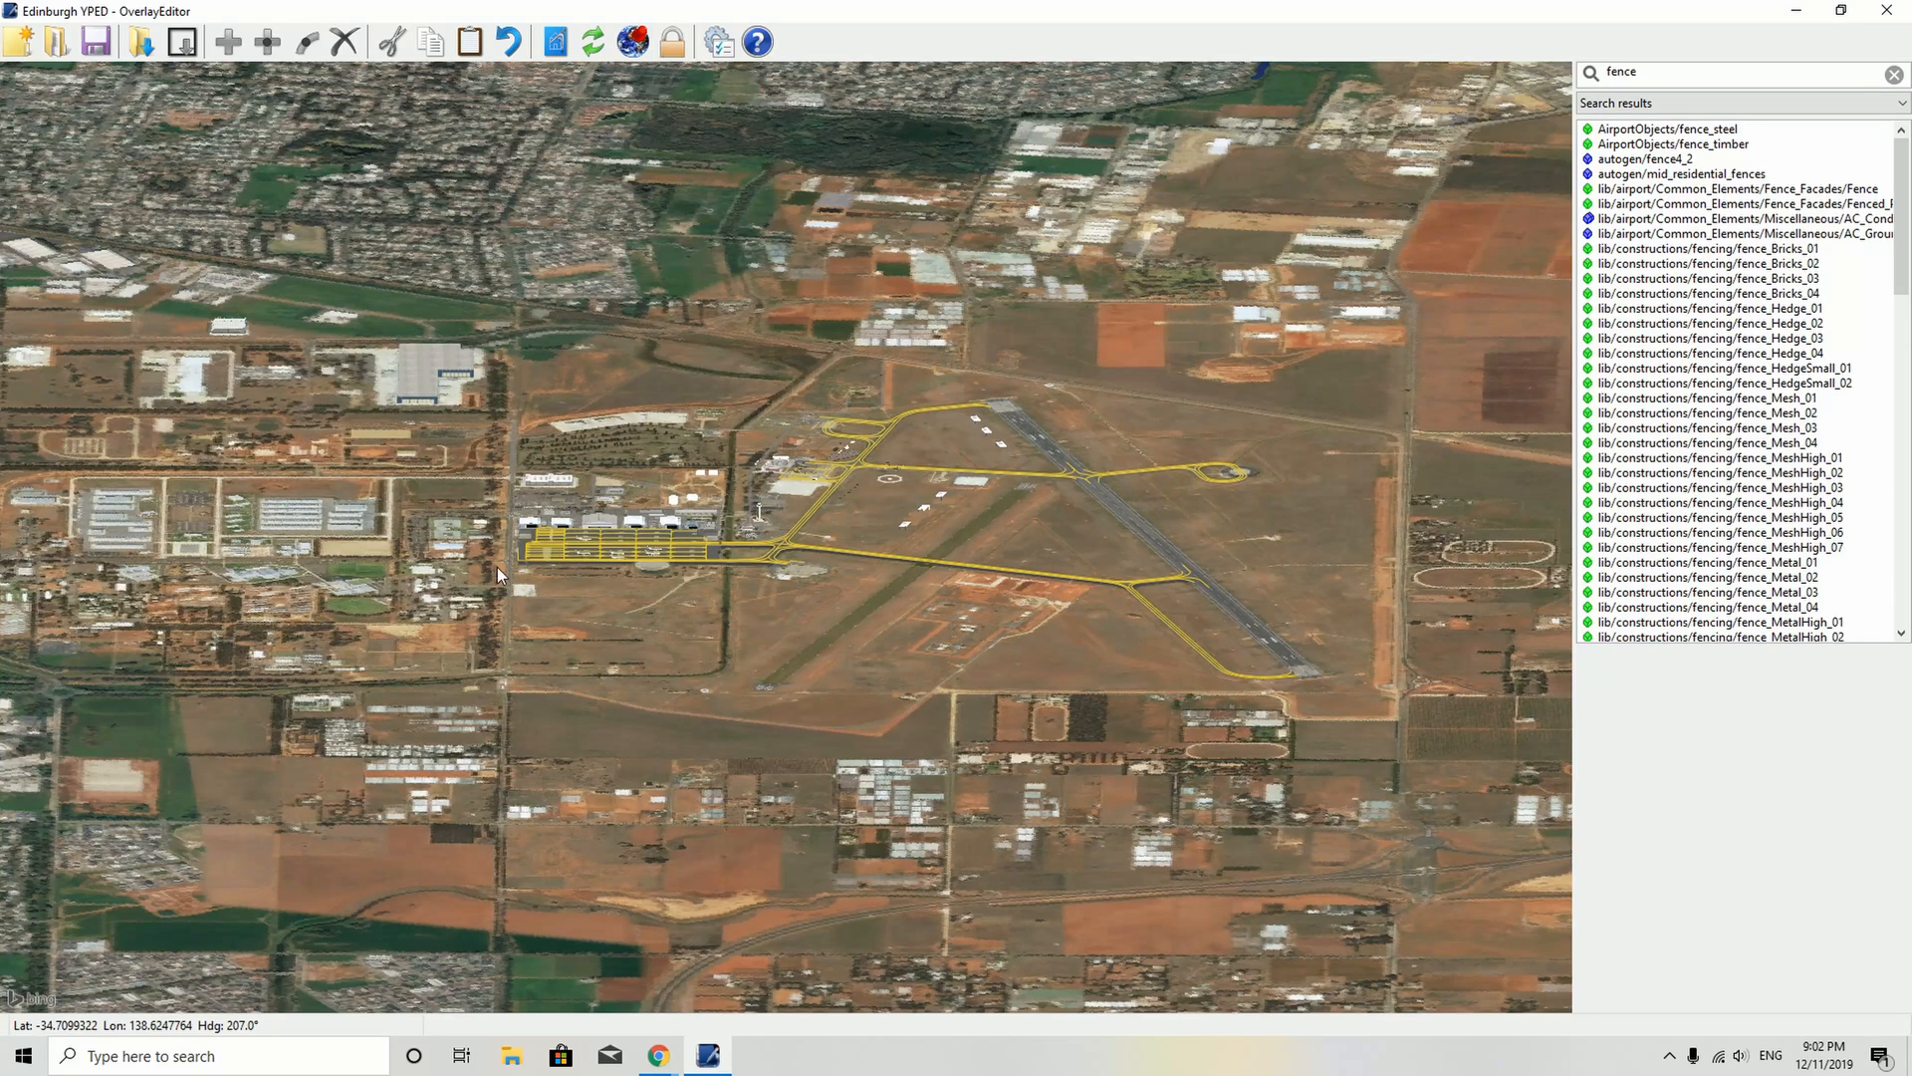
scroll(499, 719, up, 5)
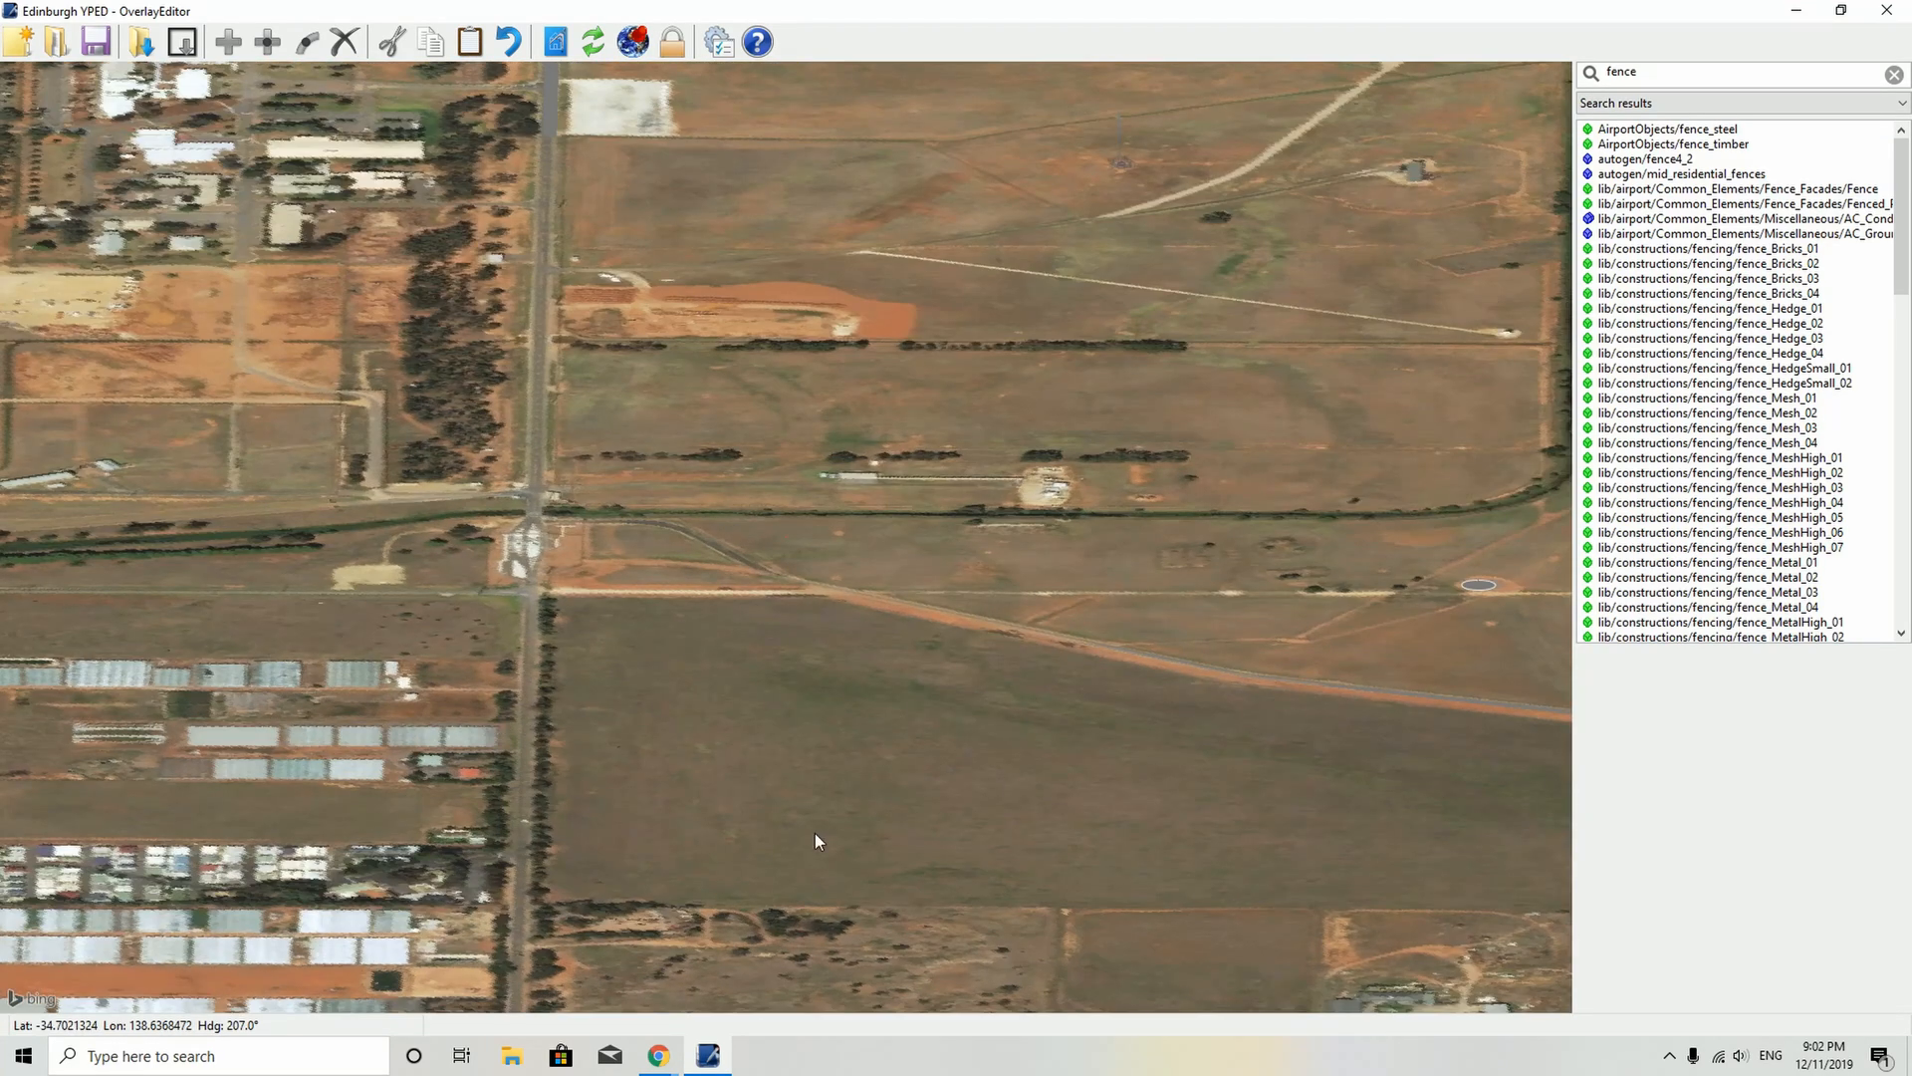
click(1709, 189)
click(1705, 204)
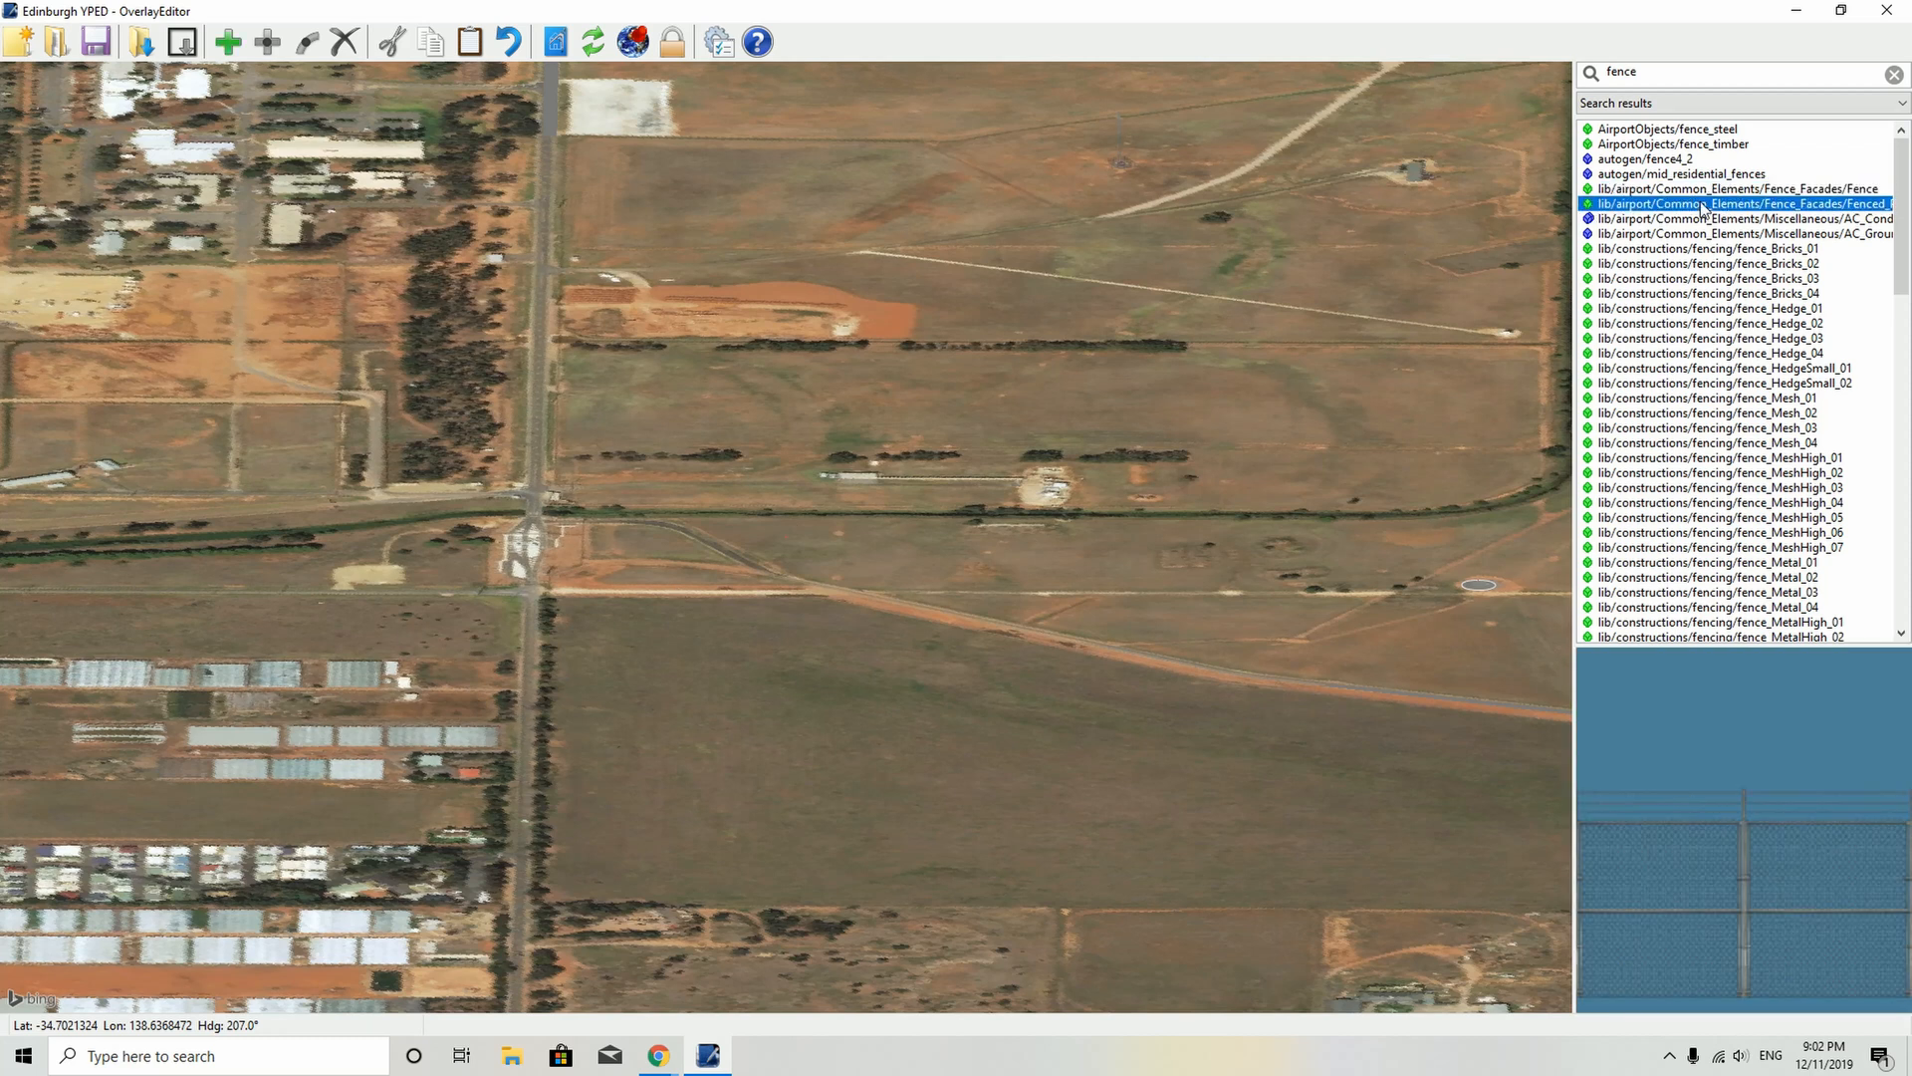
click(1696, 219)
click(1687, 210)
click(1674, 189)
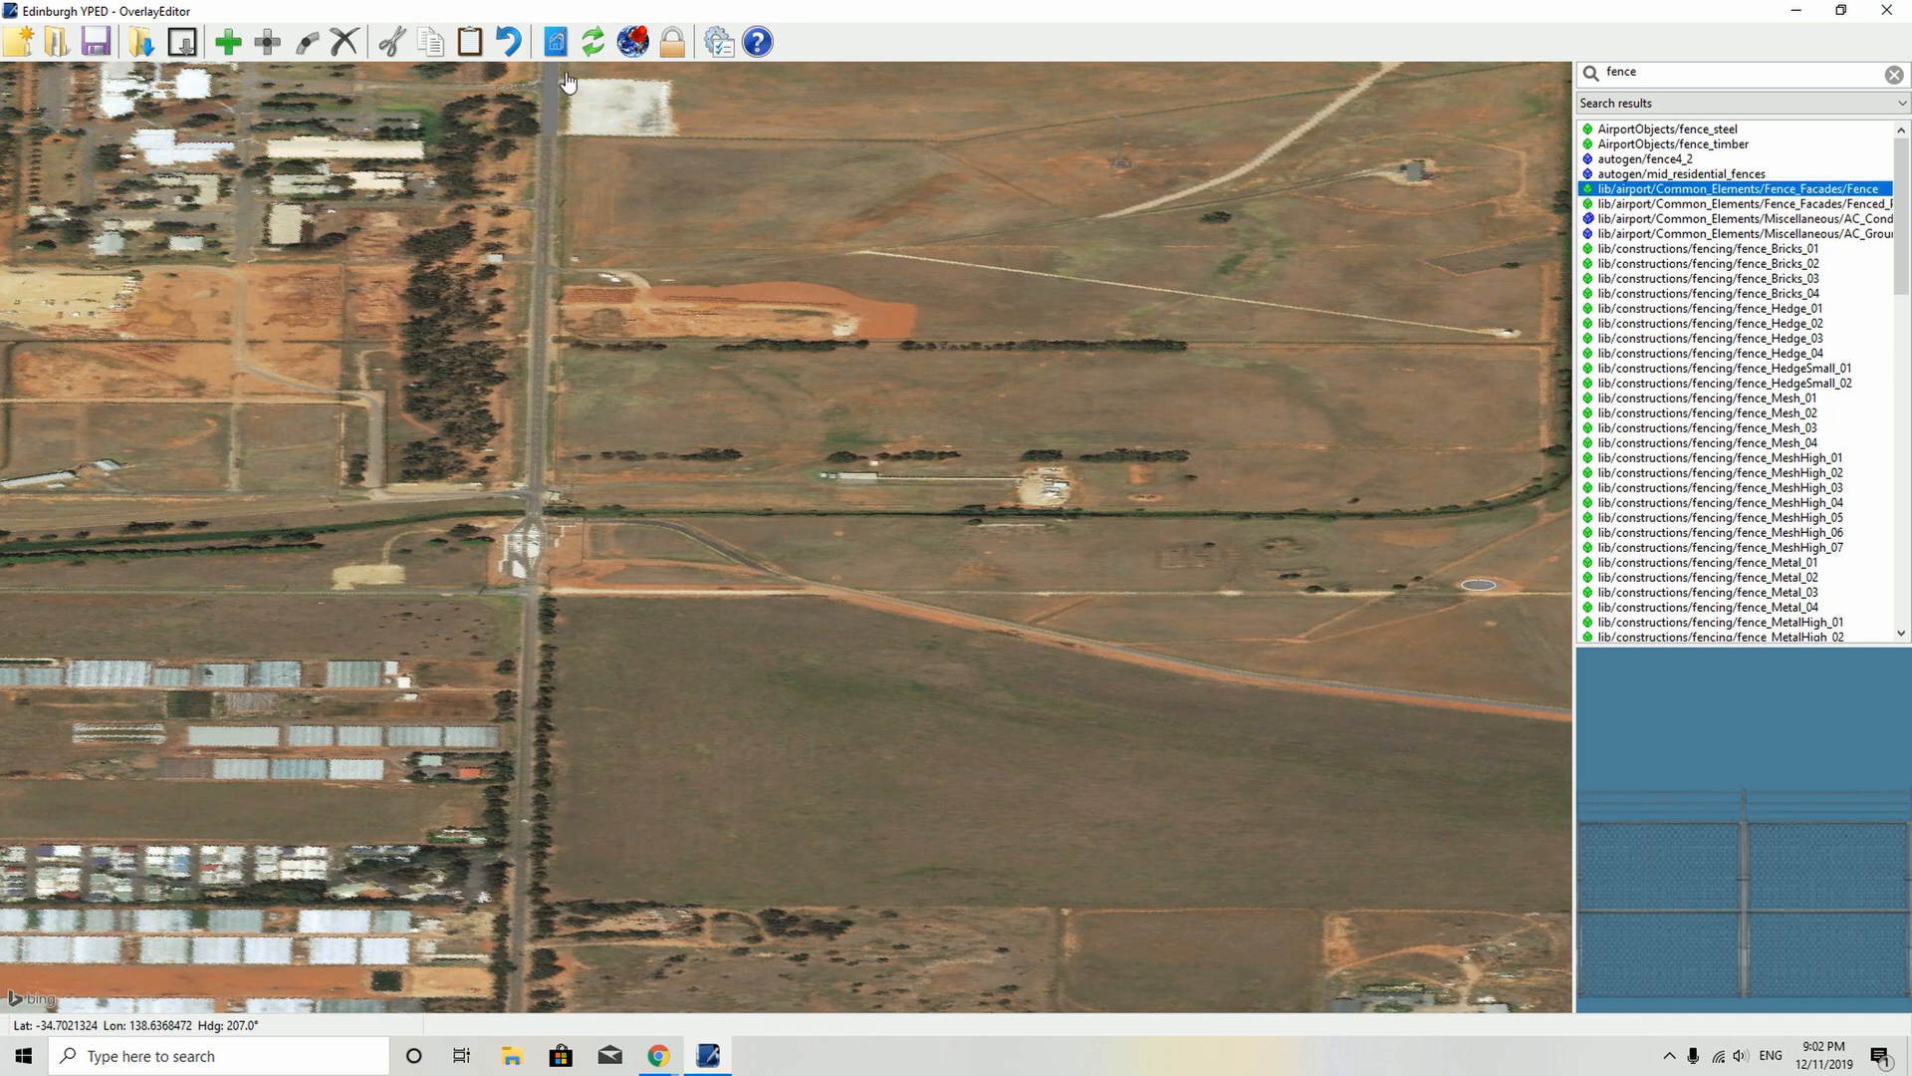
click(222, 37)
key(Delete)
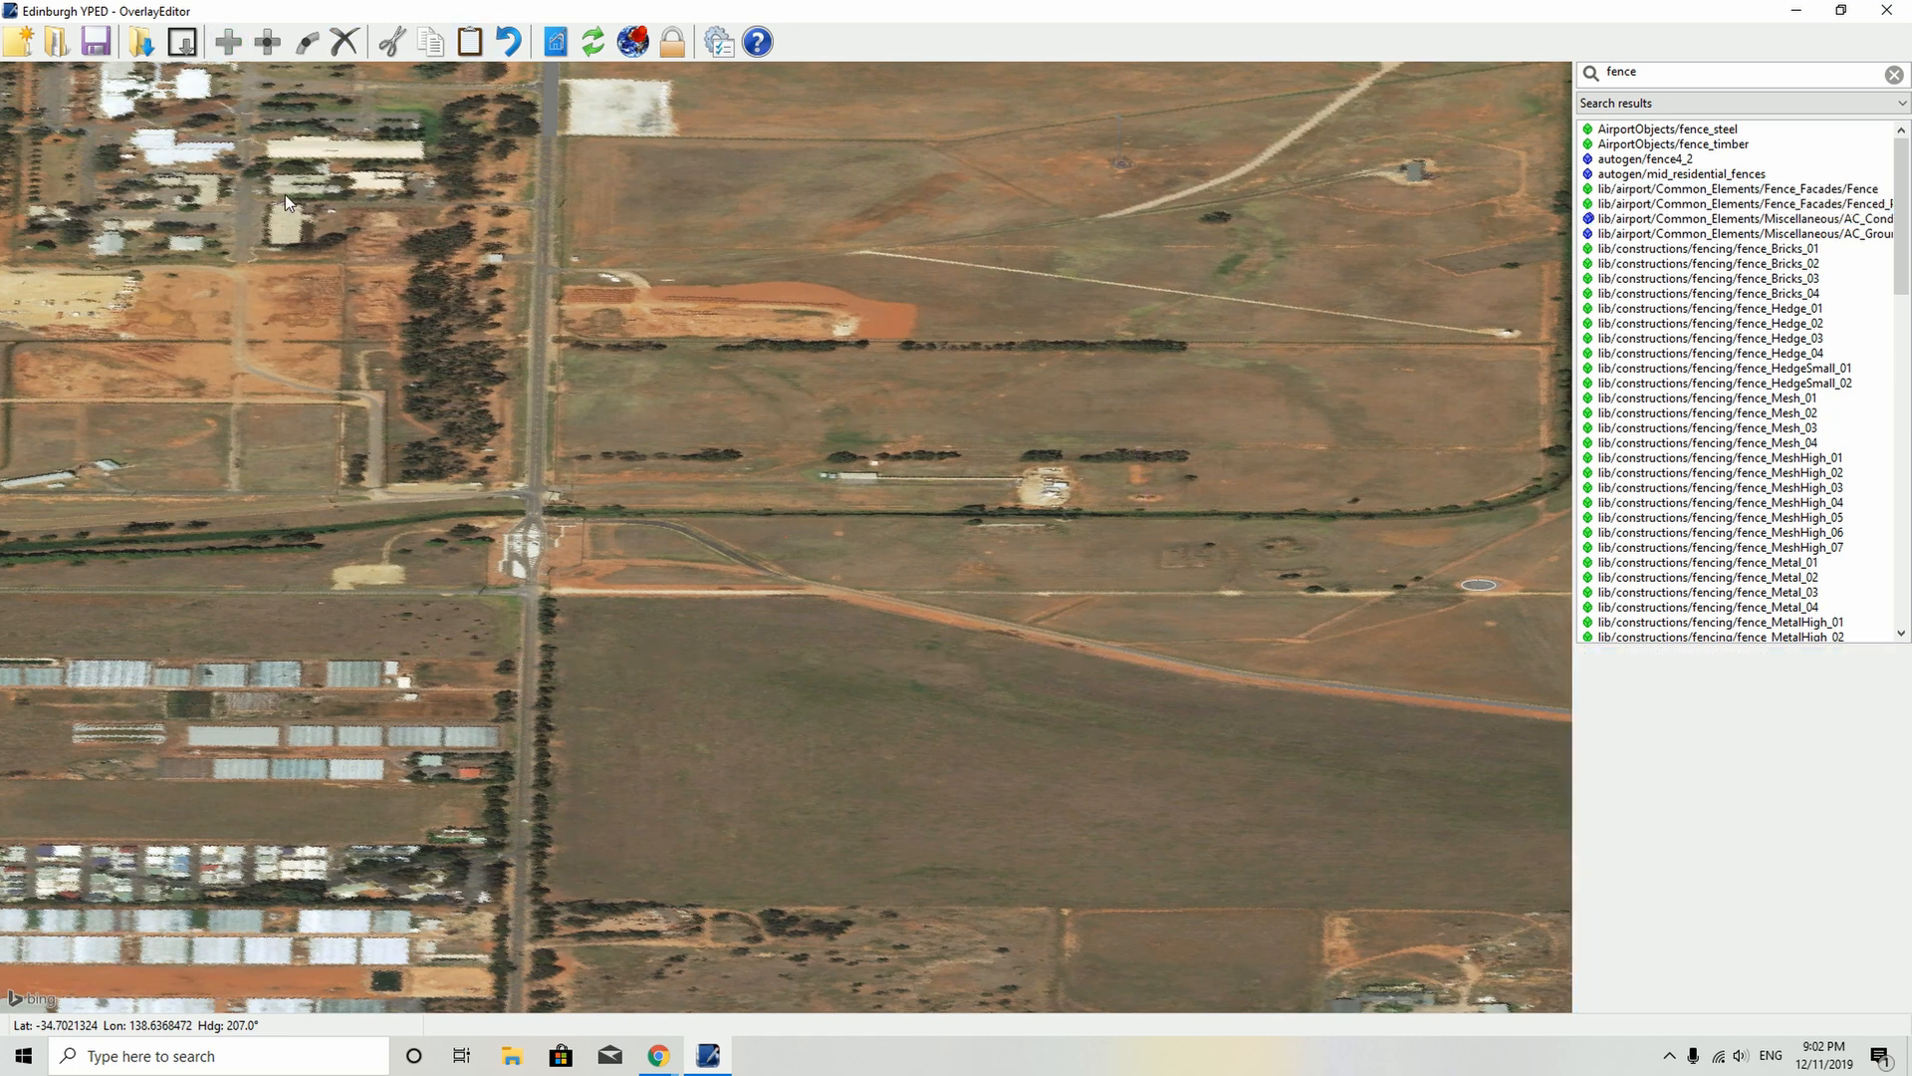
- Place the Fenced facade as a car park in the open field and move its two far corners to the dirt track and opposite field boundary
click(1750, 206)
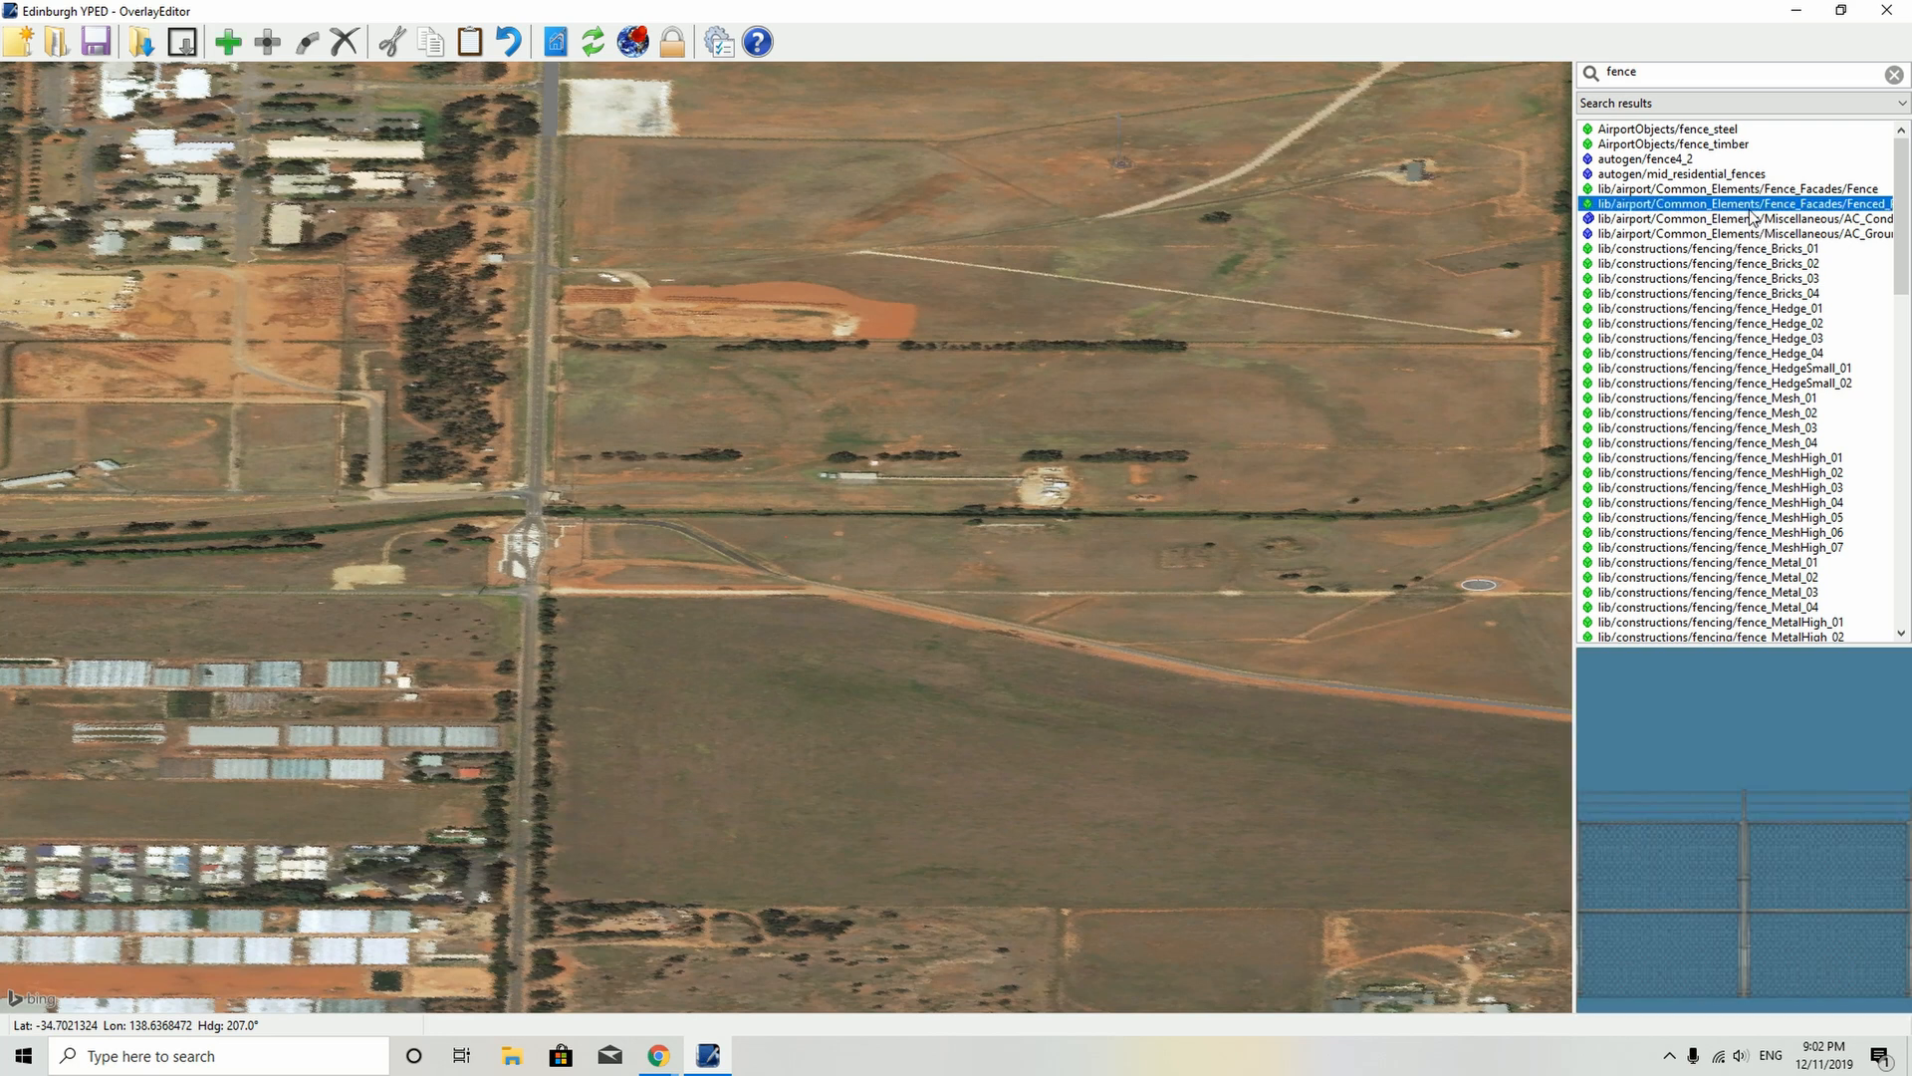
click(225, 44)
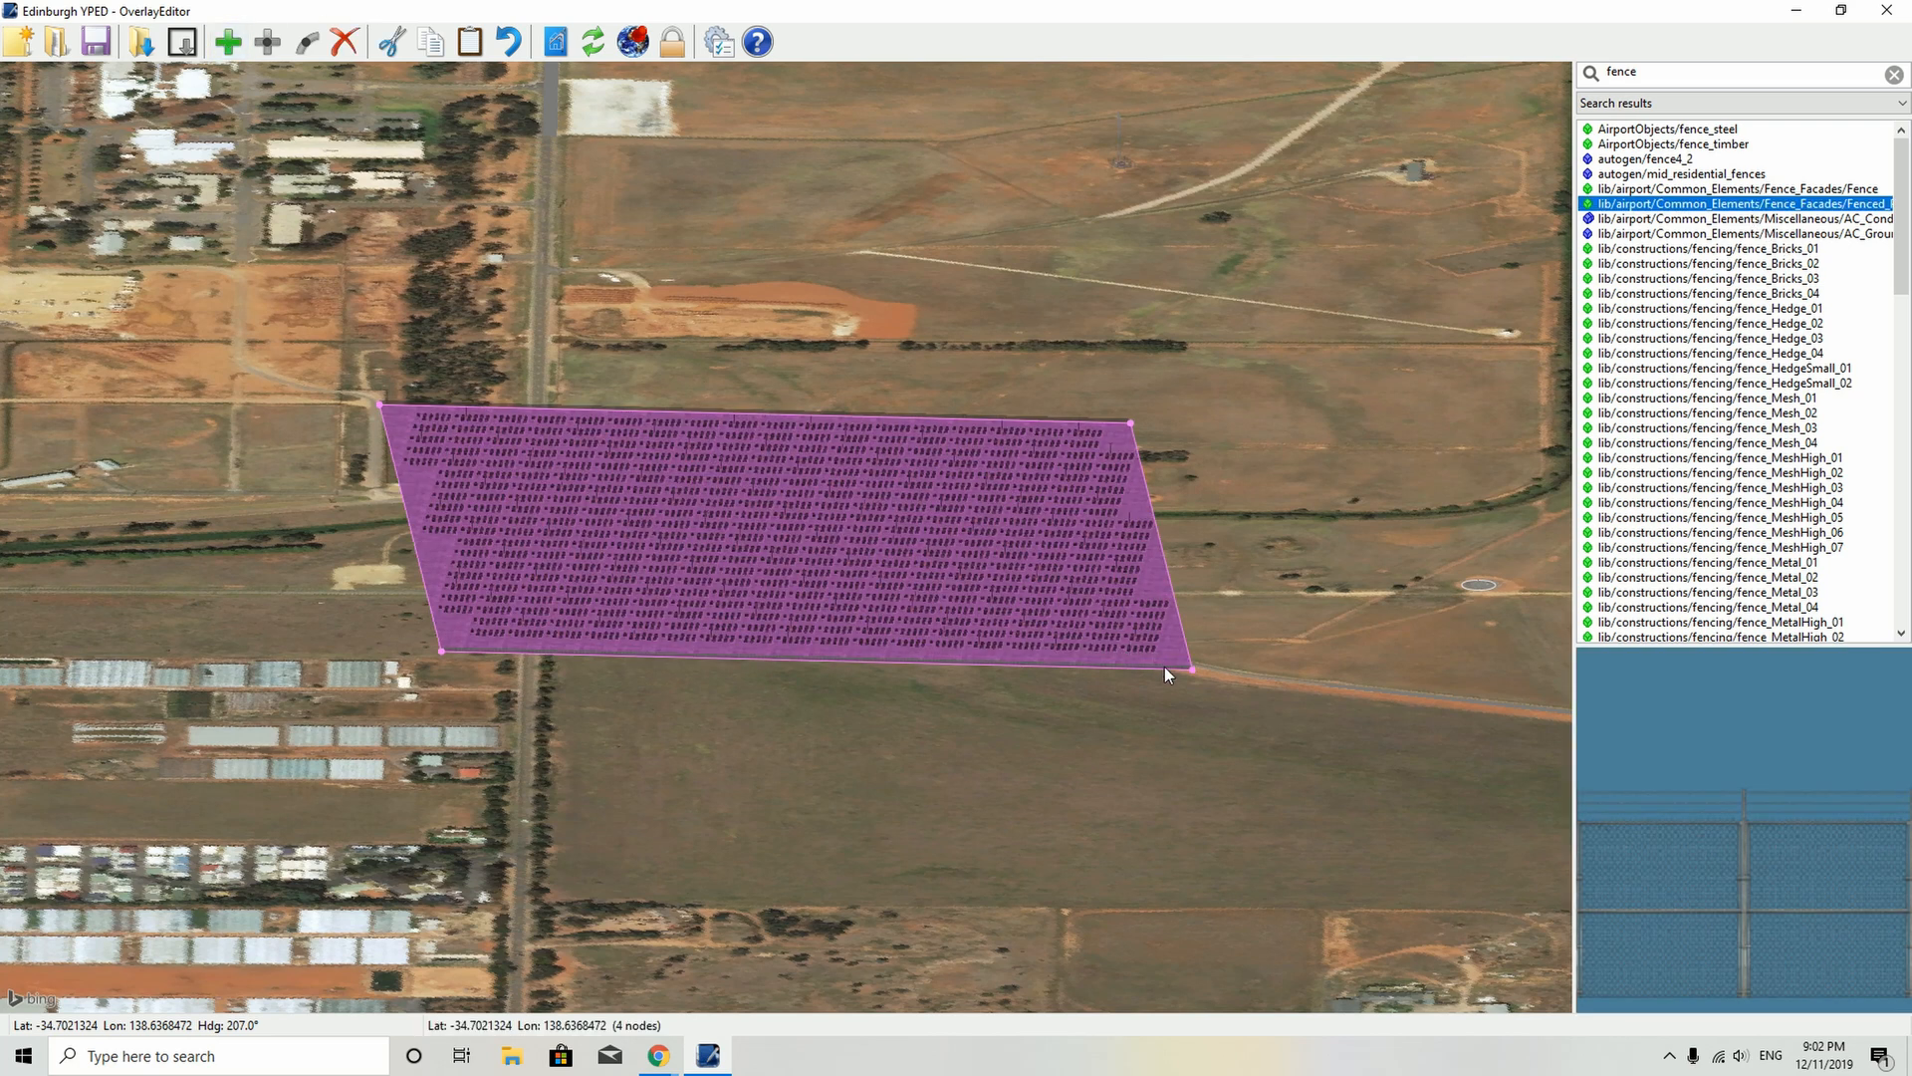
click(1191, 671)
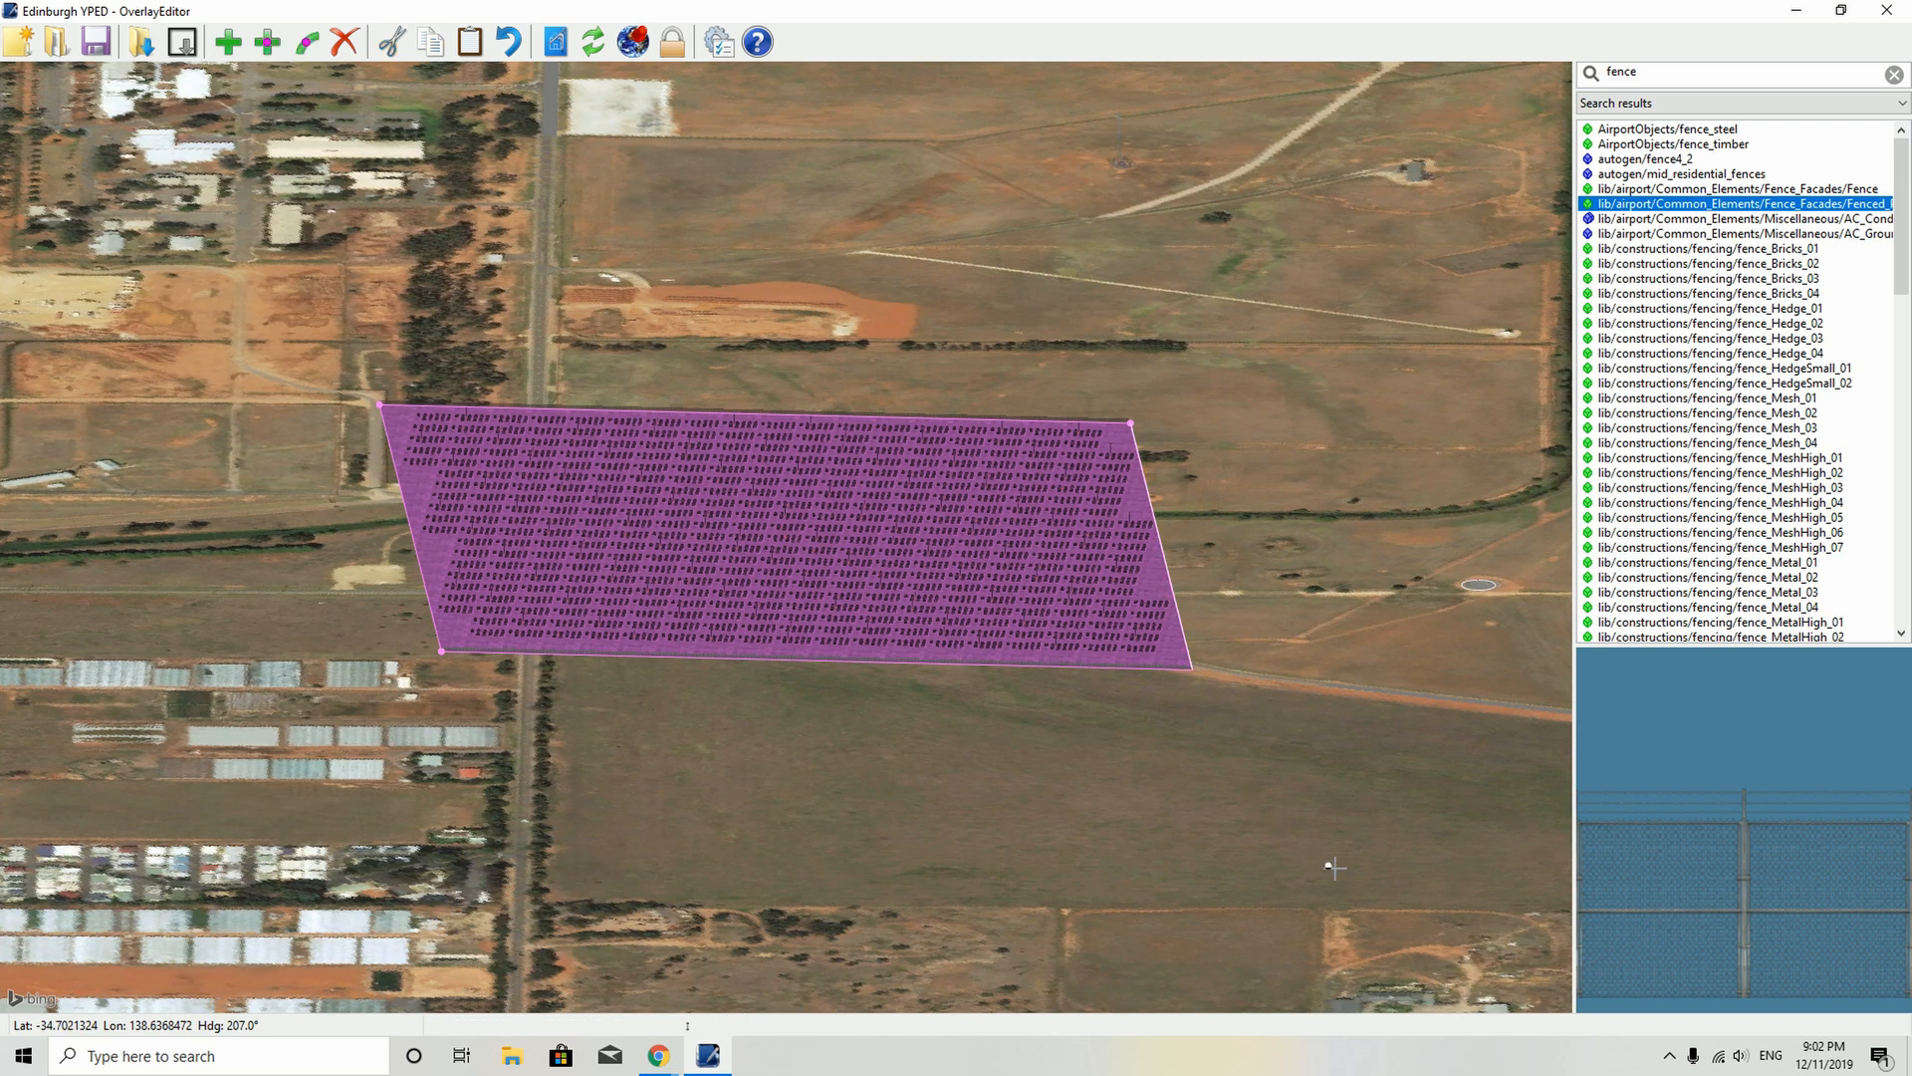
drag(1399, 907, 1401, 906)
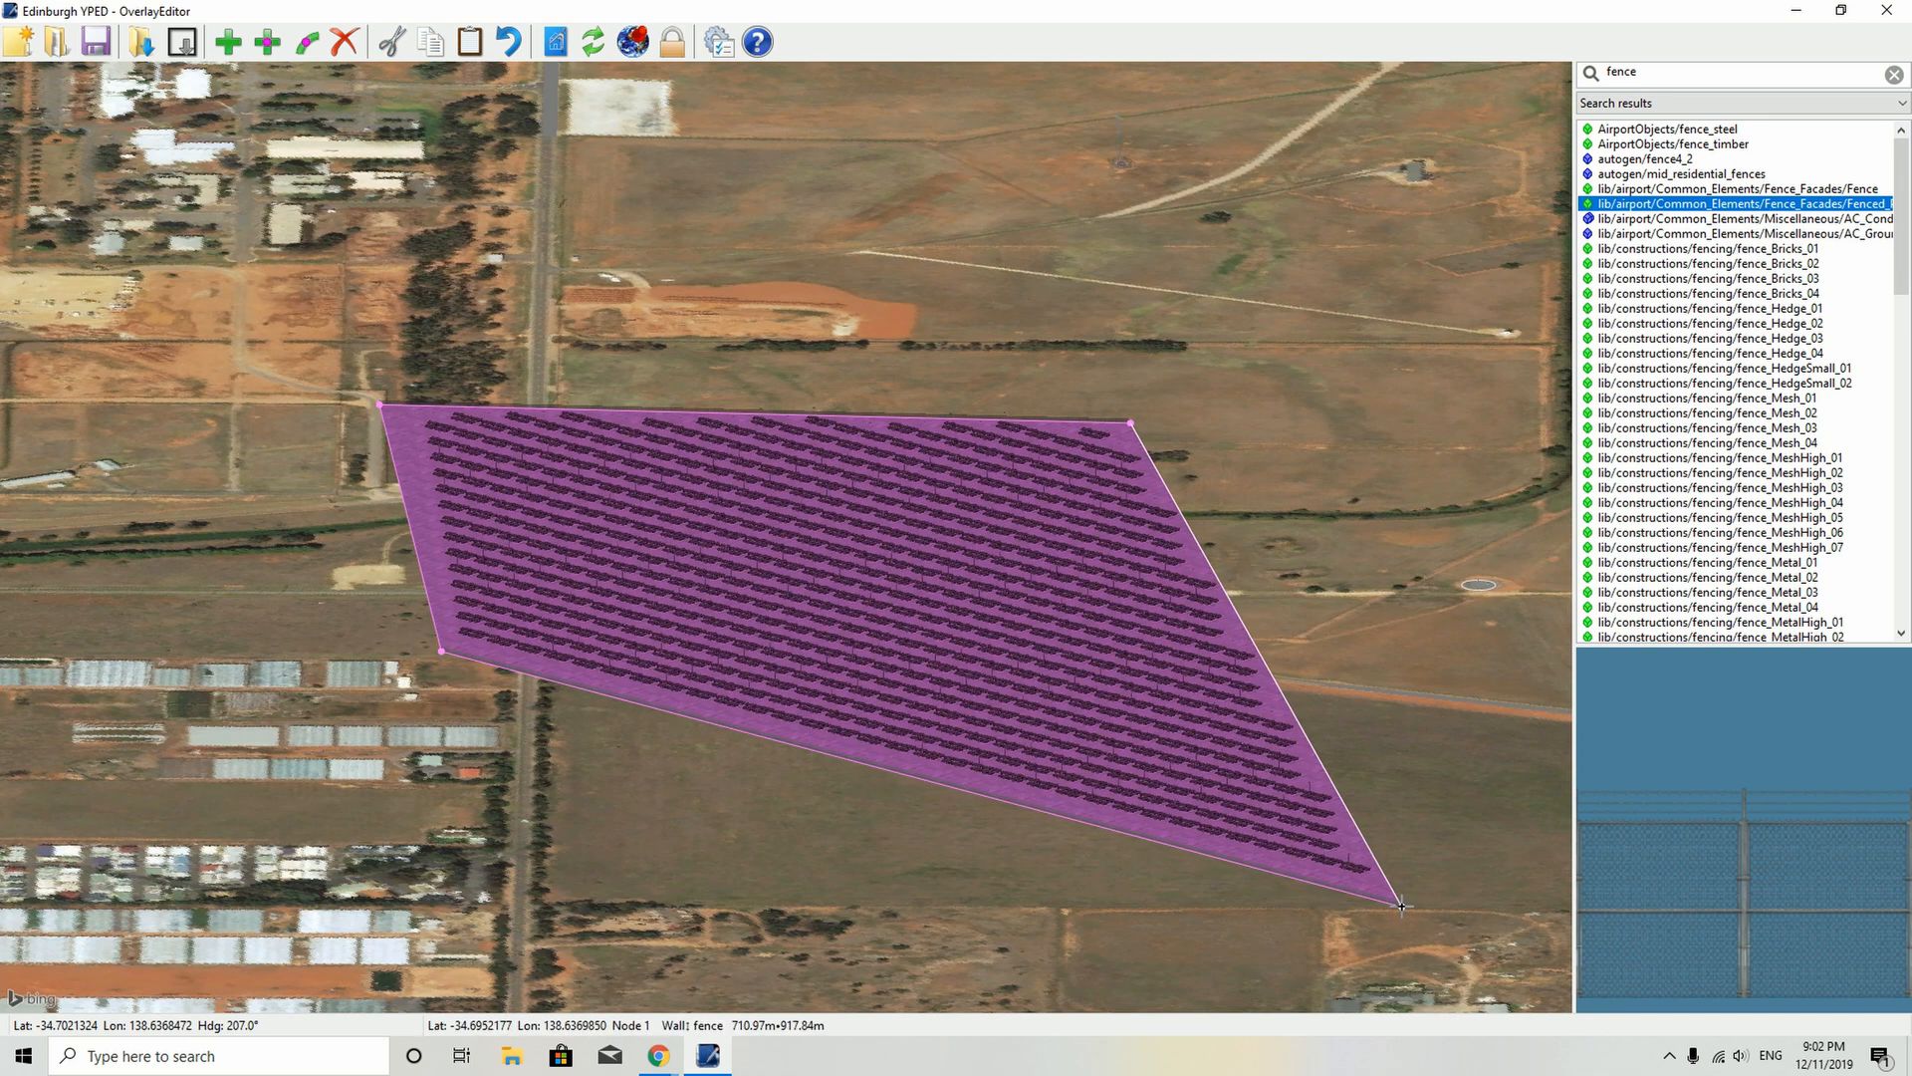
click(1132, 423)
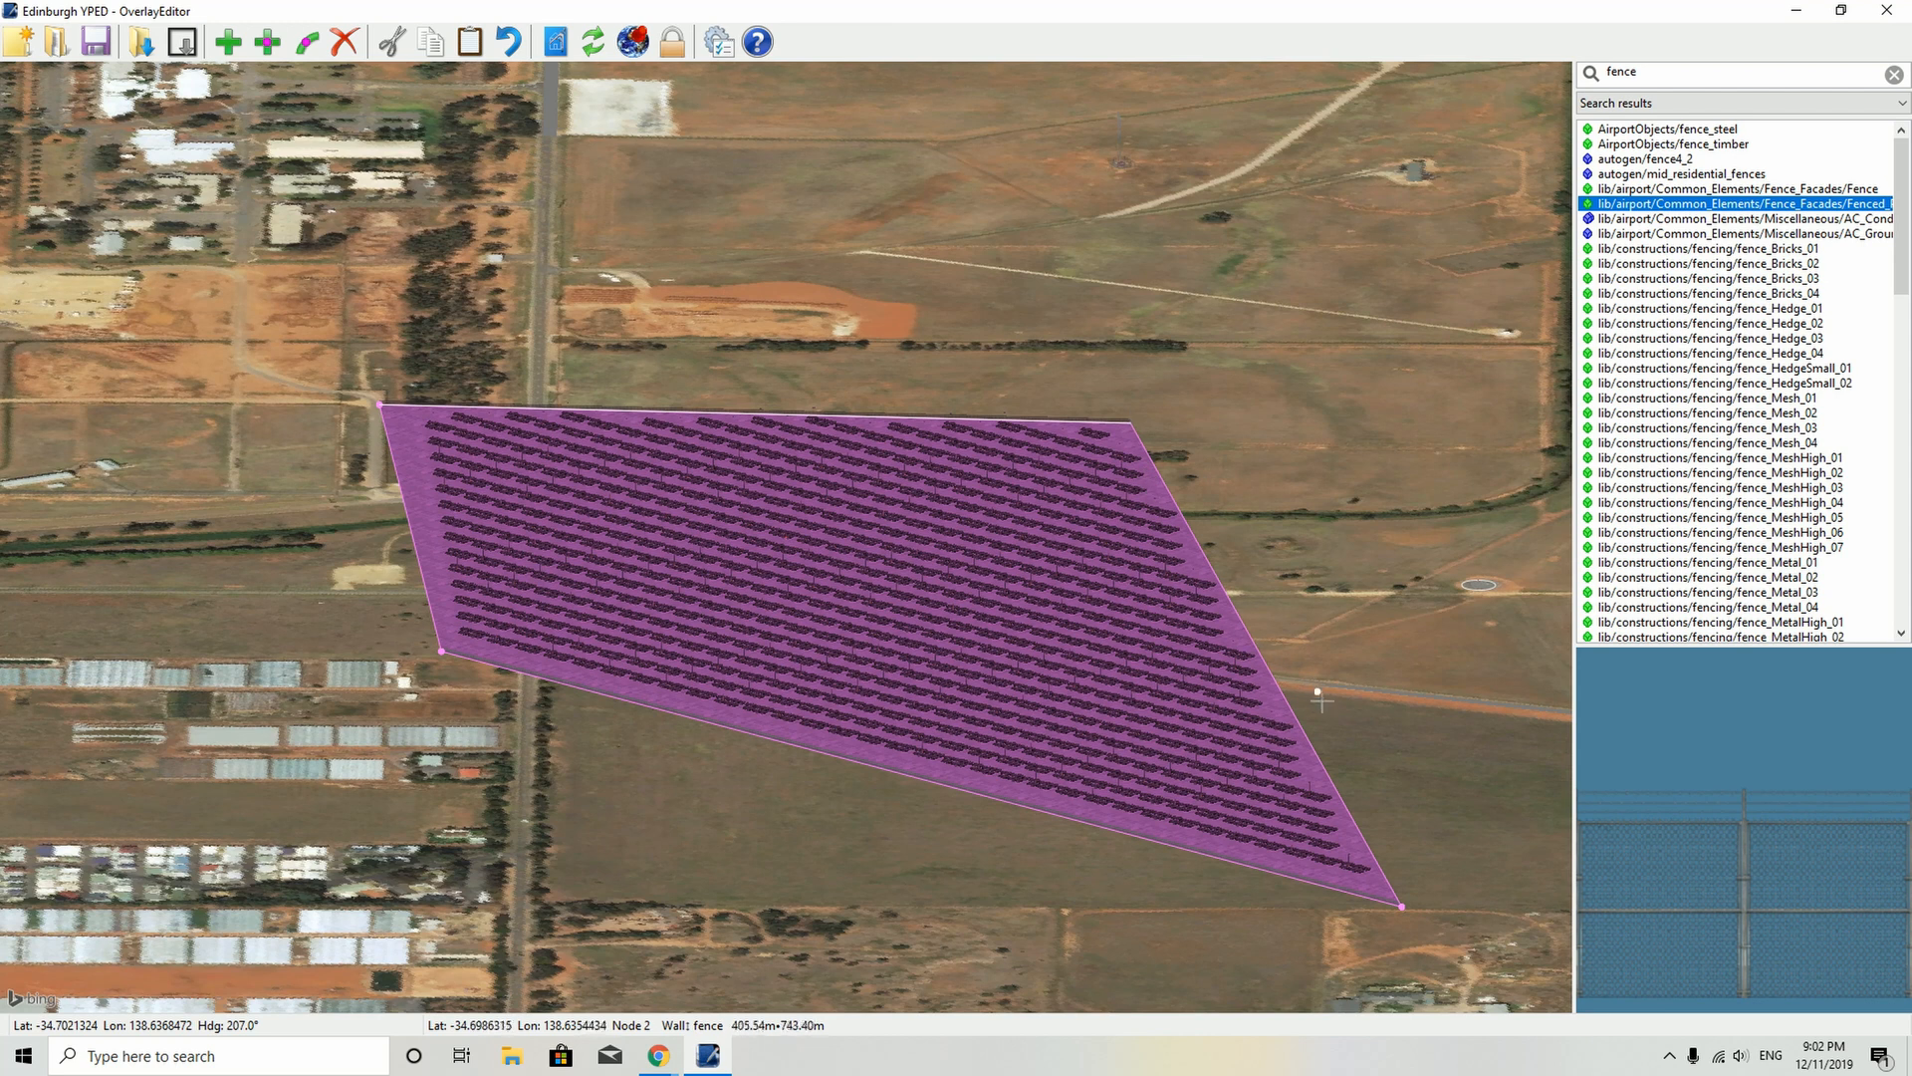
drag(1322, 701, 1340, 701)
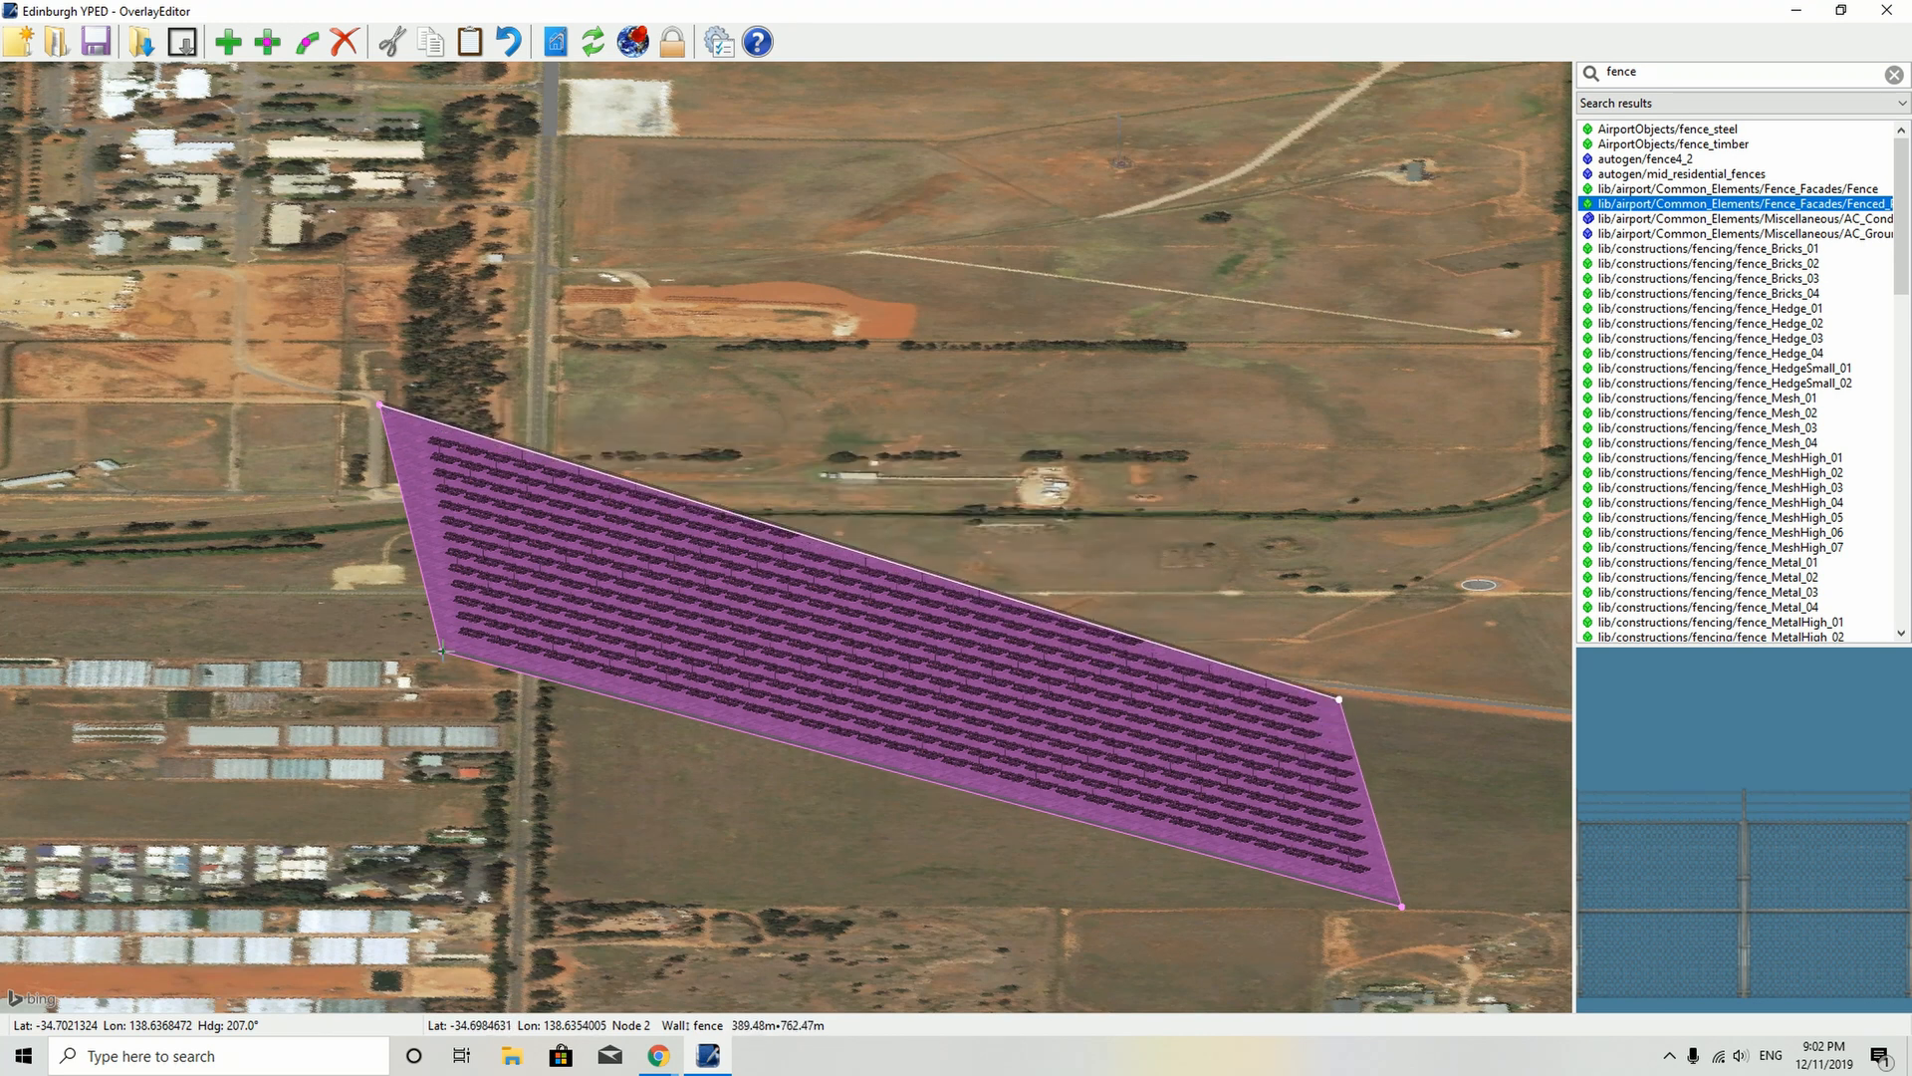
- Move the car park's two remaining corners to the tree-lined road, with an extra node on the edge between them
drag(444, 651, 613, 887)
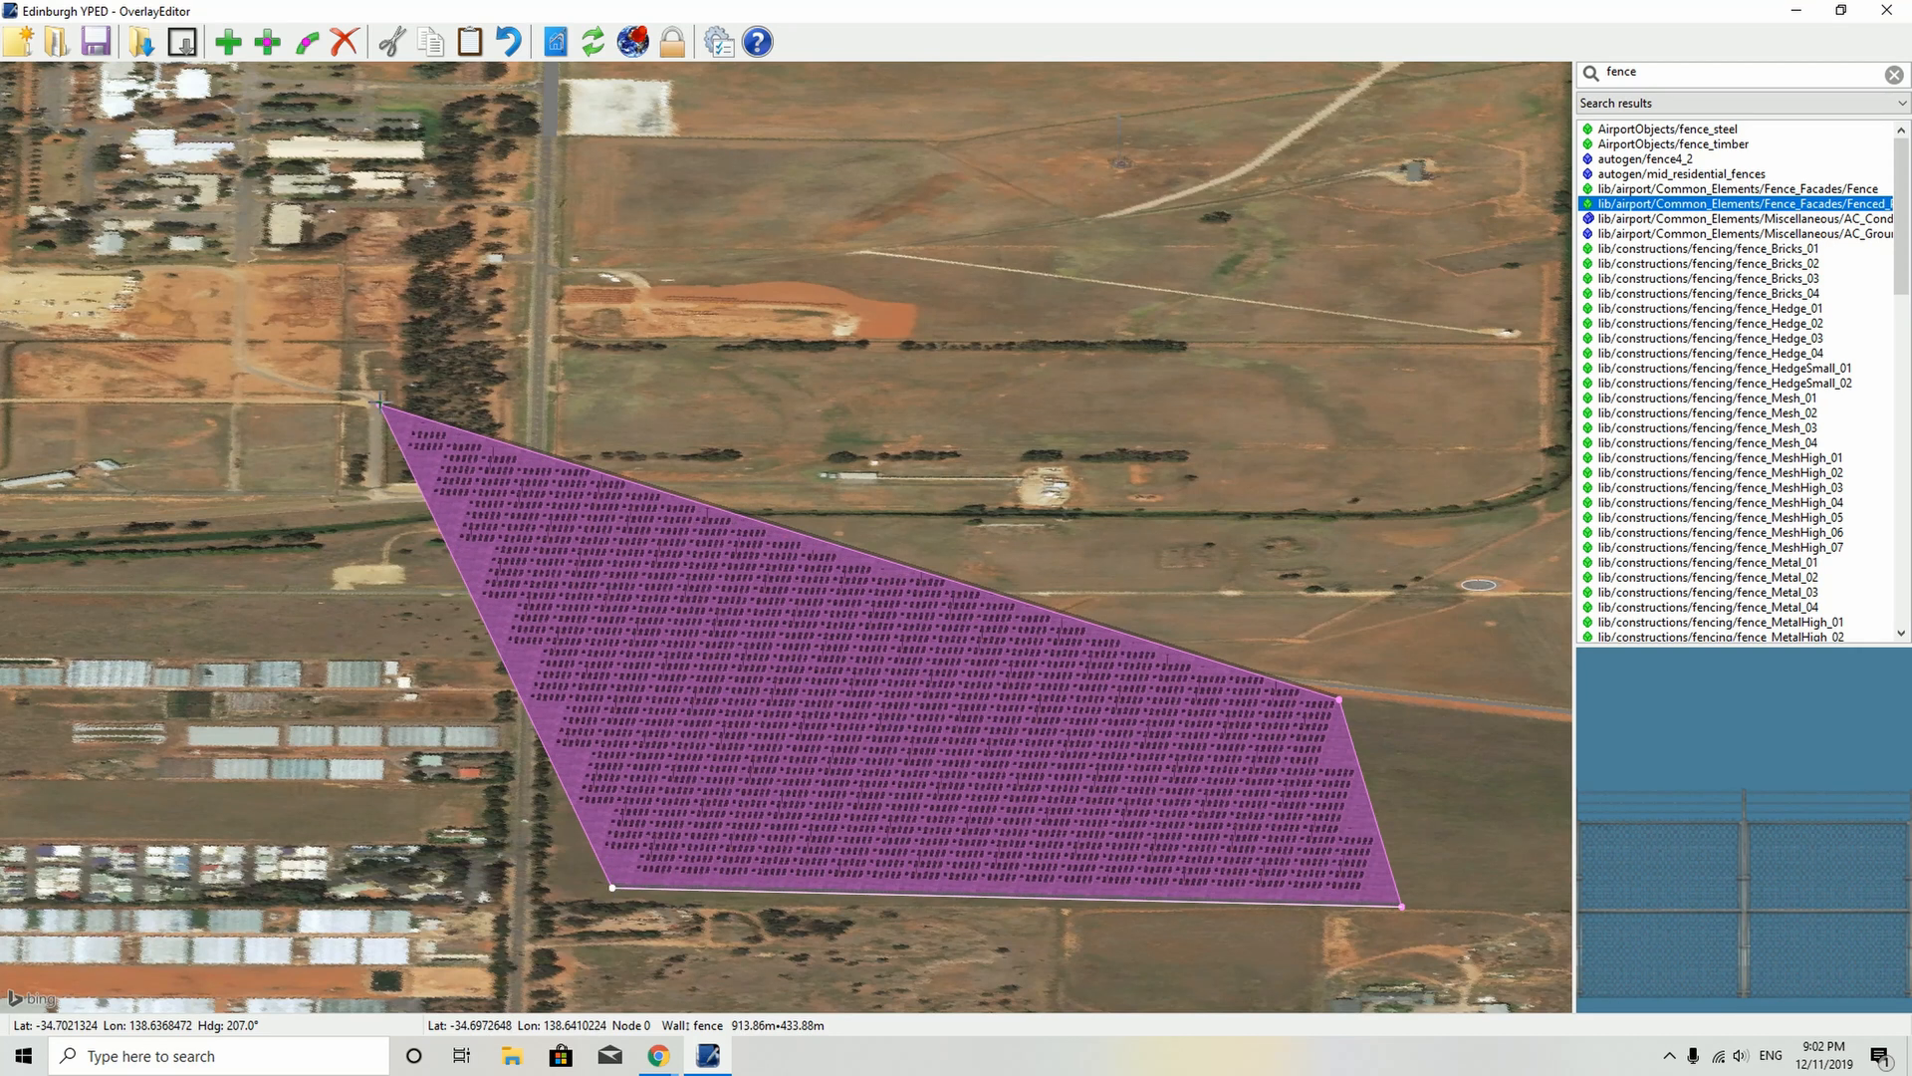
drag(379, 404, 571, 551)
drag(638, 647, 563, 603)
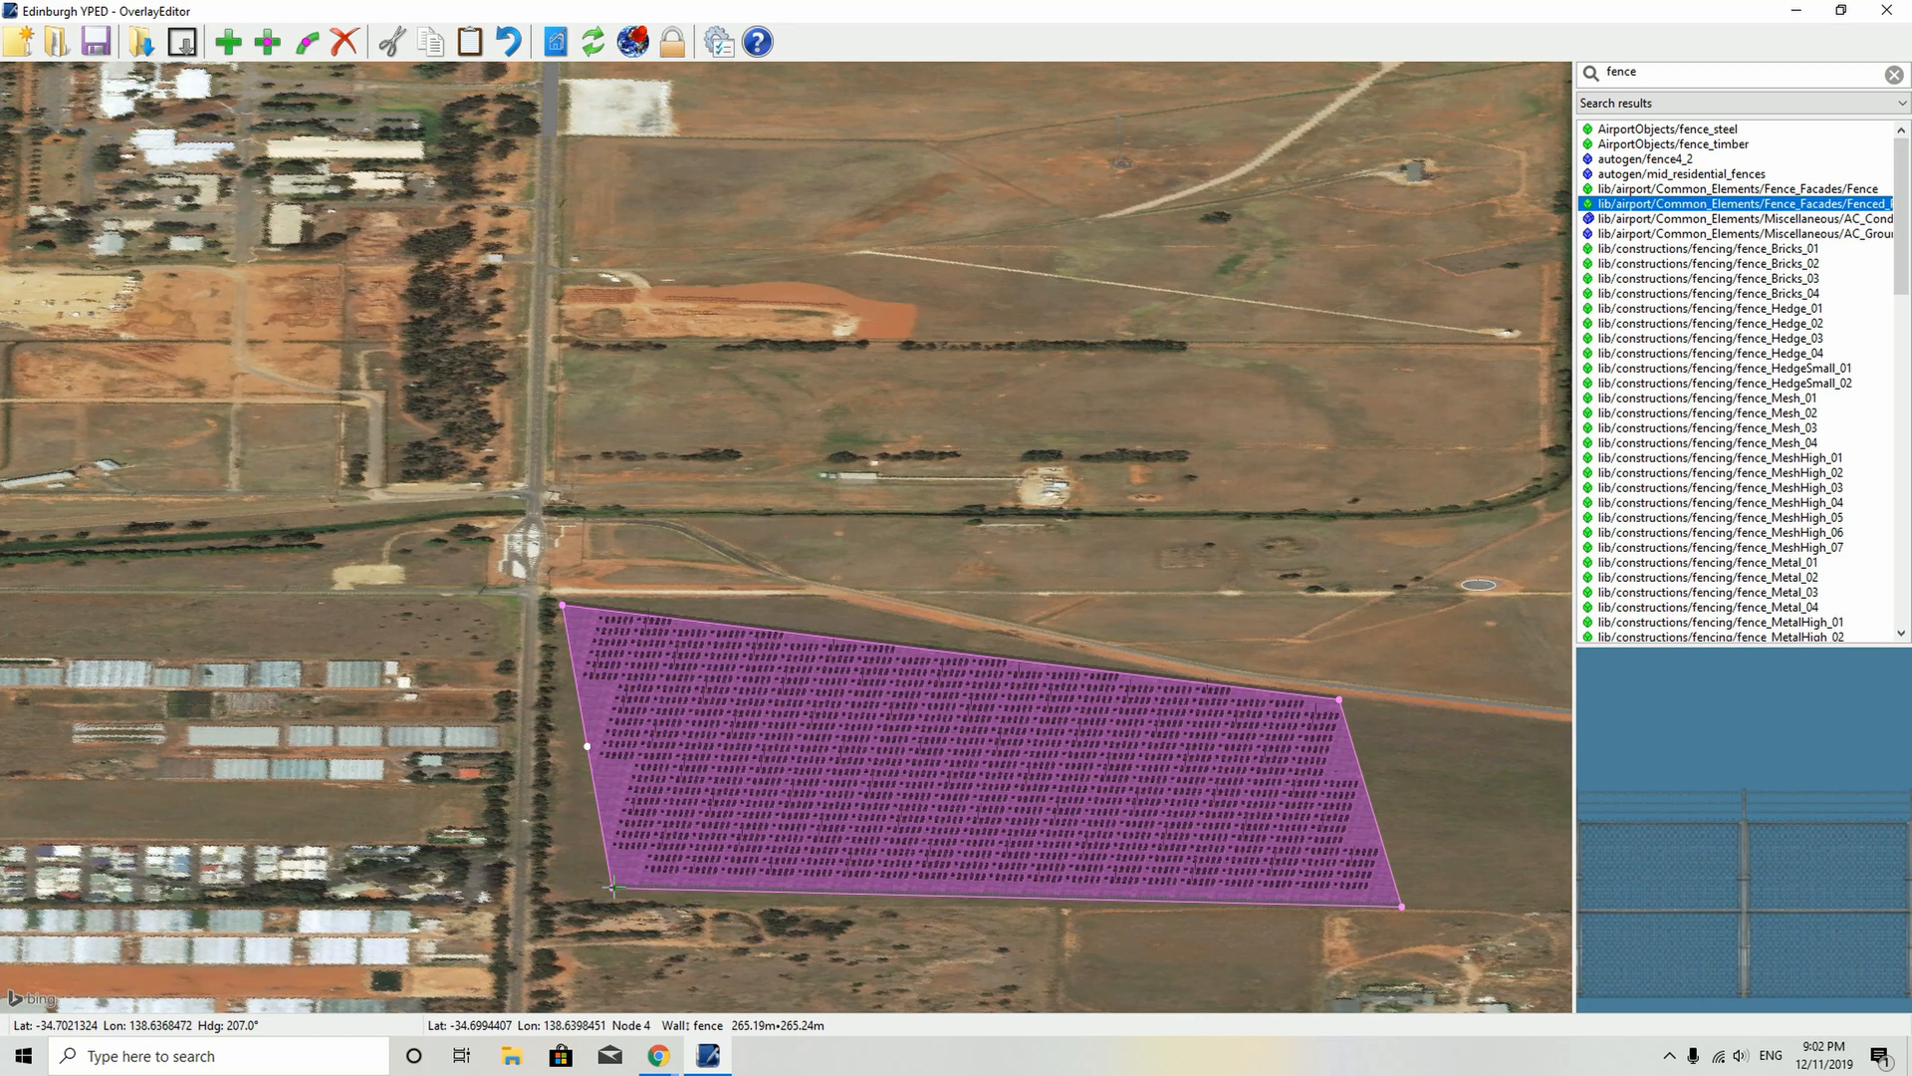
drag(613, 884, 564, 892)
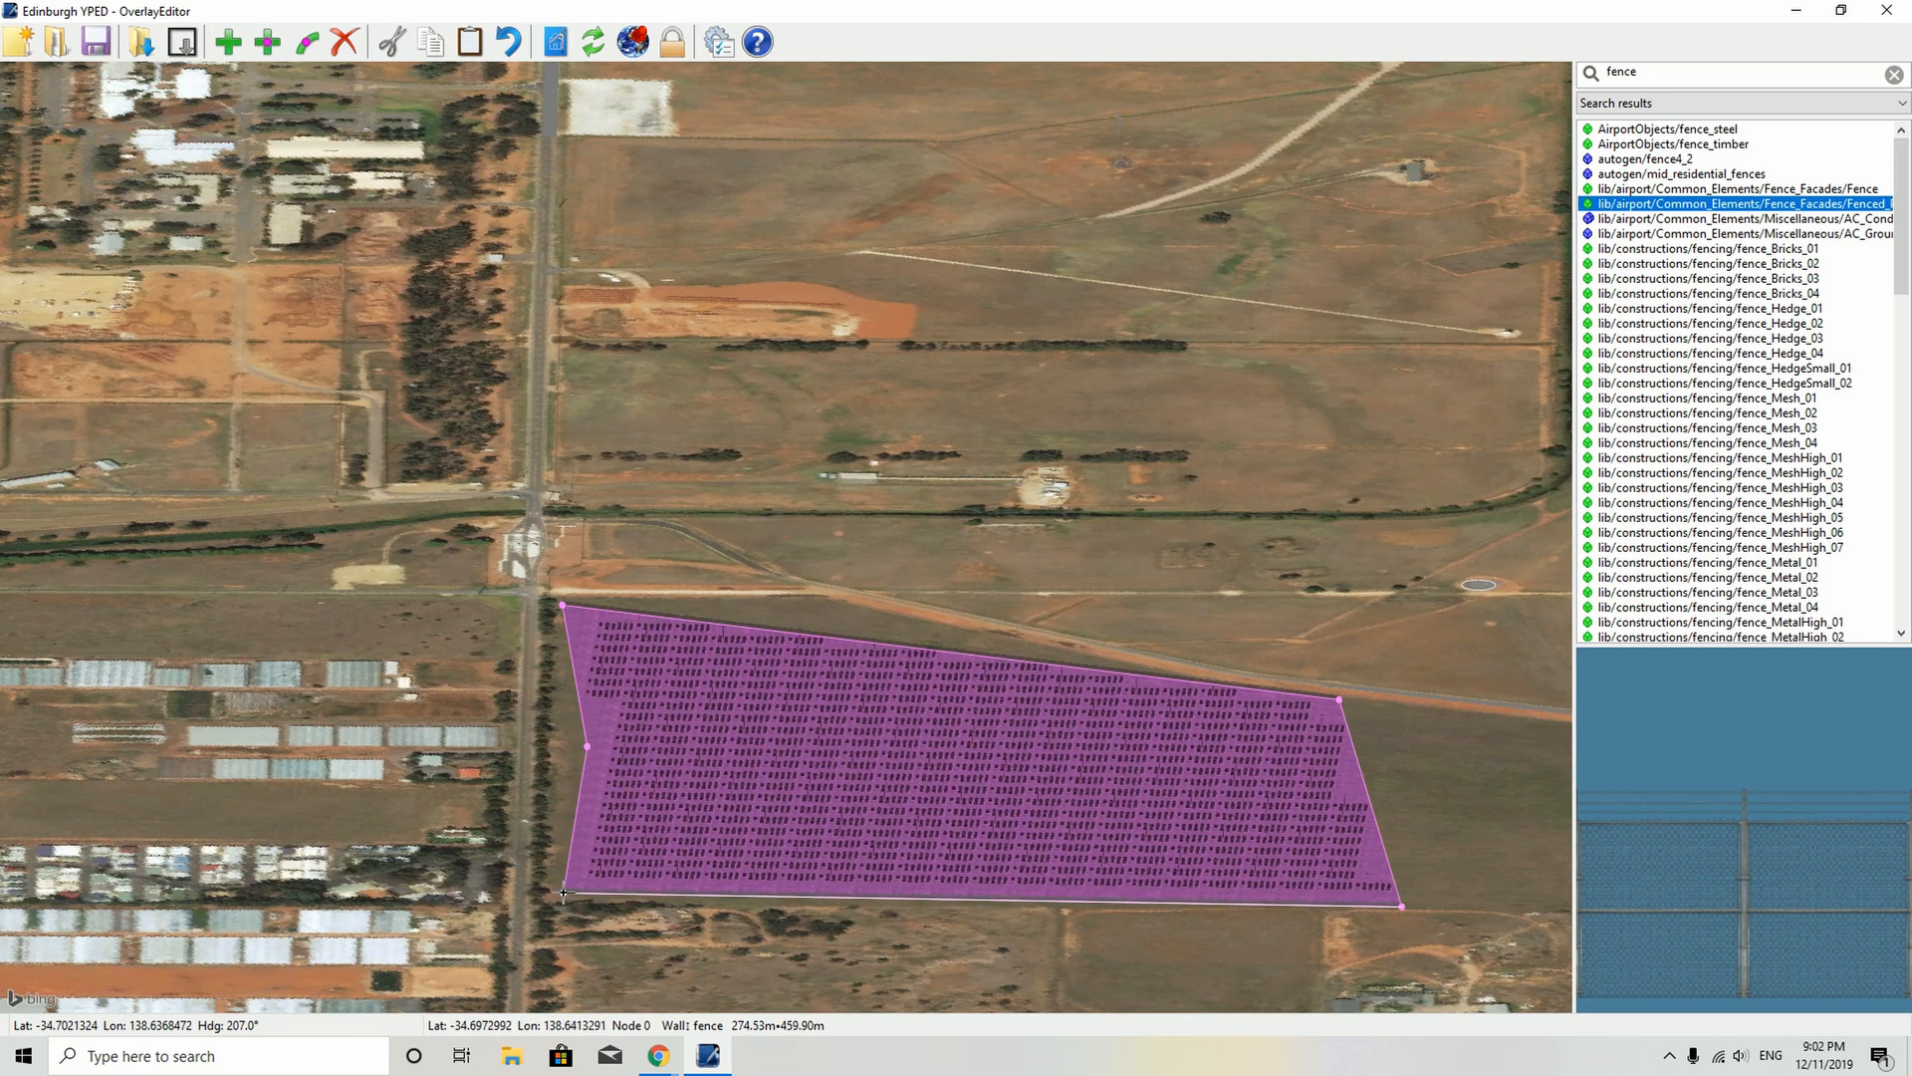
- Add two nodes on the car park's edge along the dirt track and position them so the edge follows the track's bend
click(1340, 700)
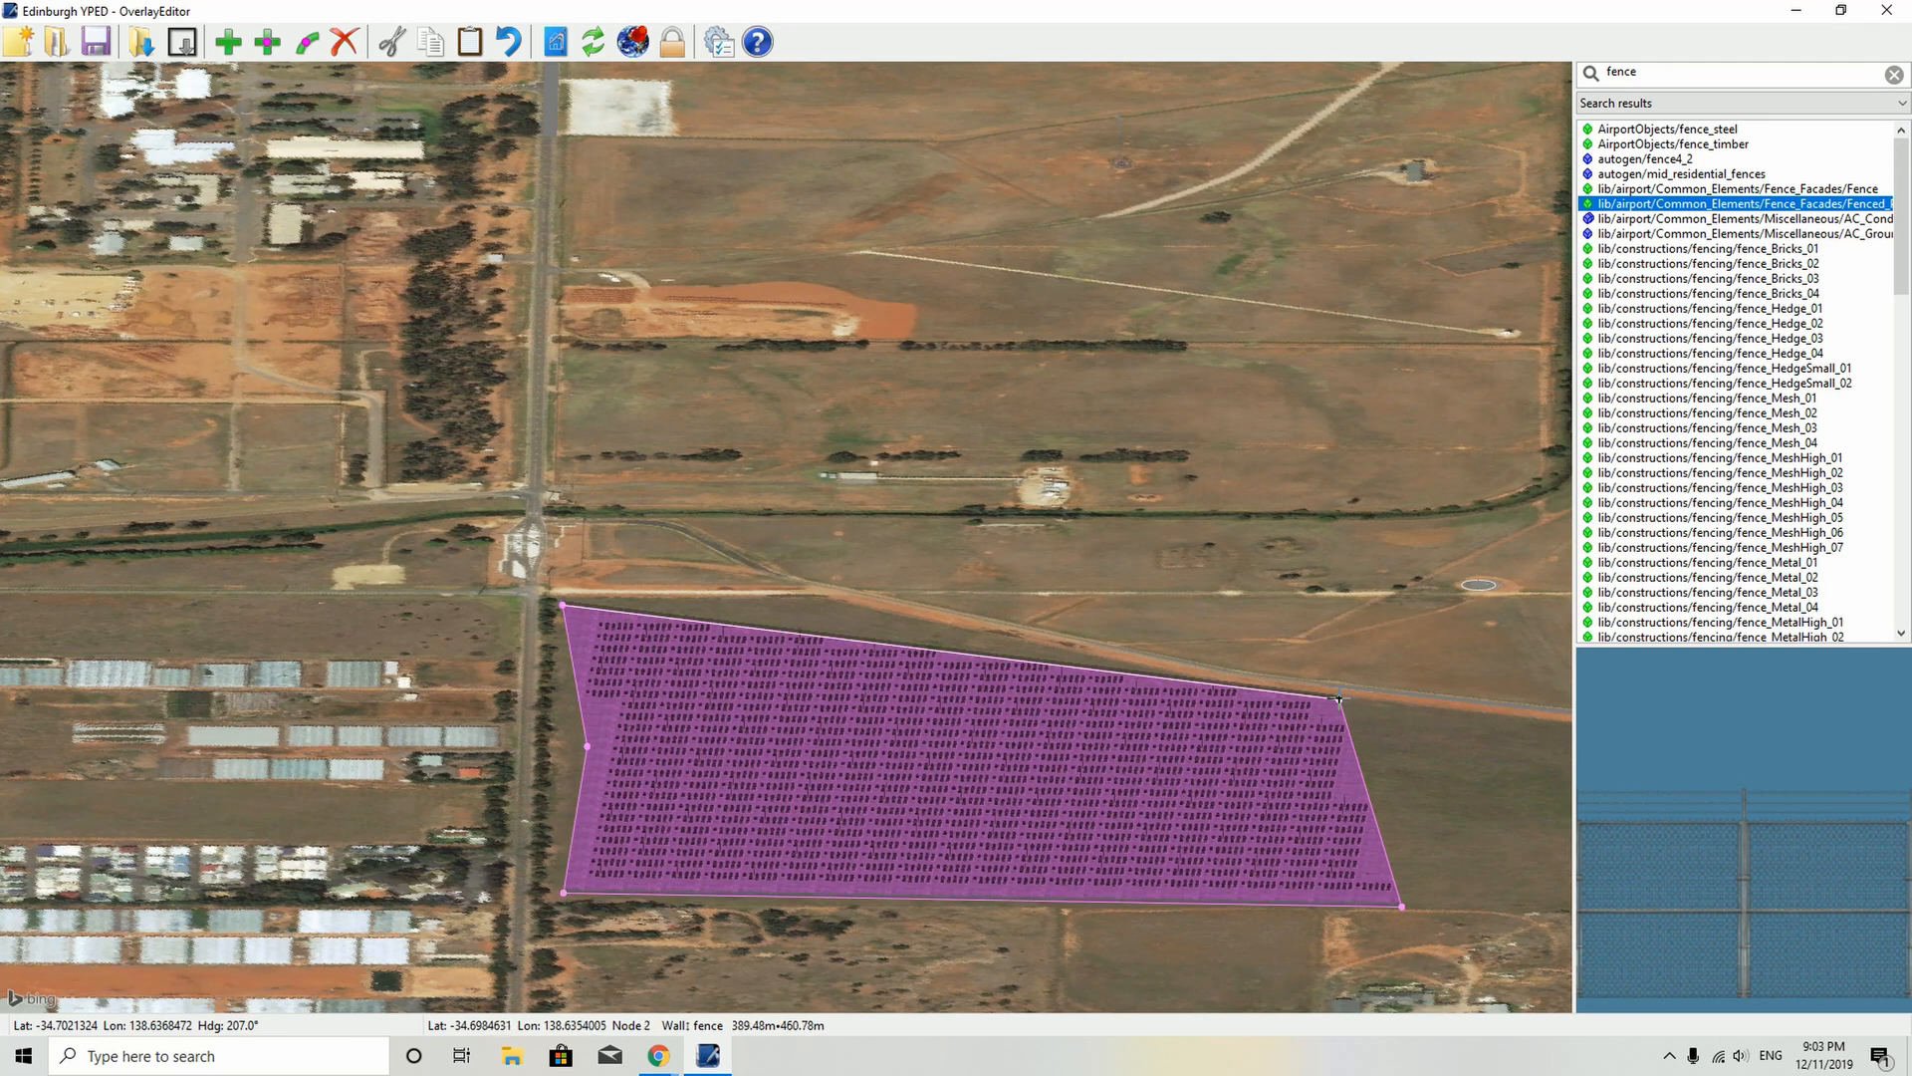
click(267, 42)
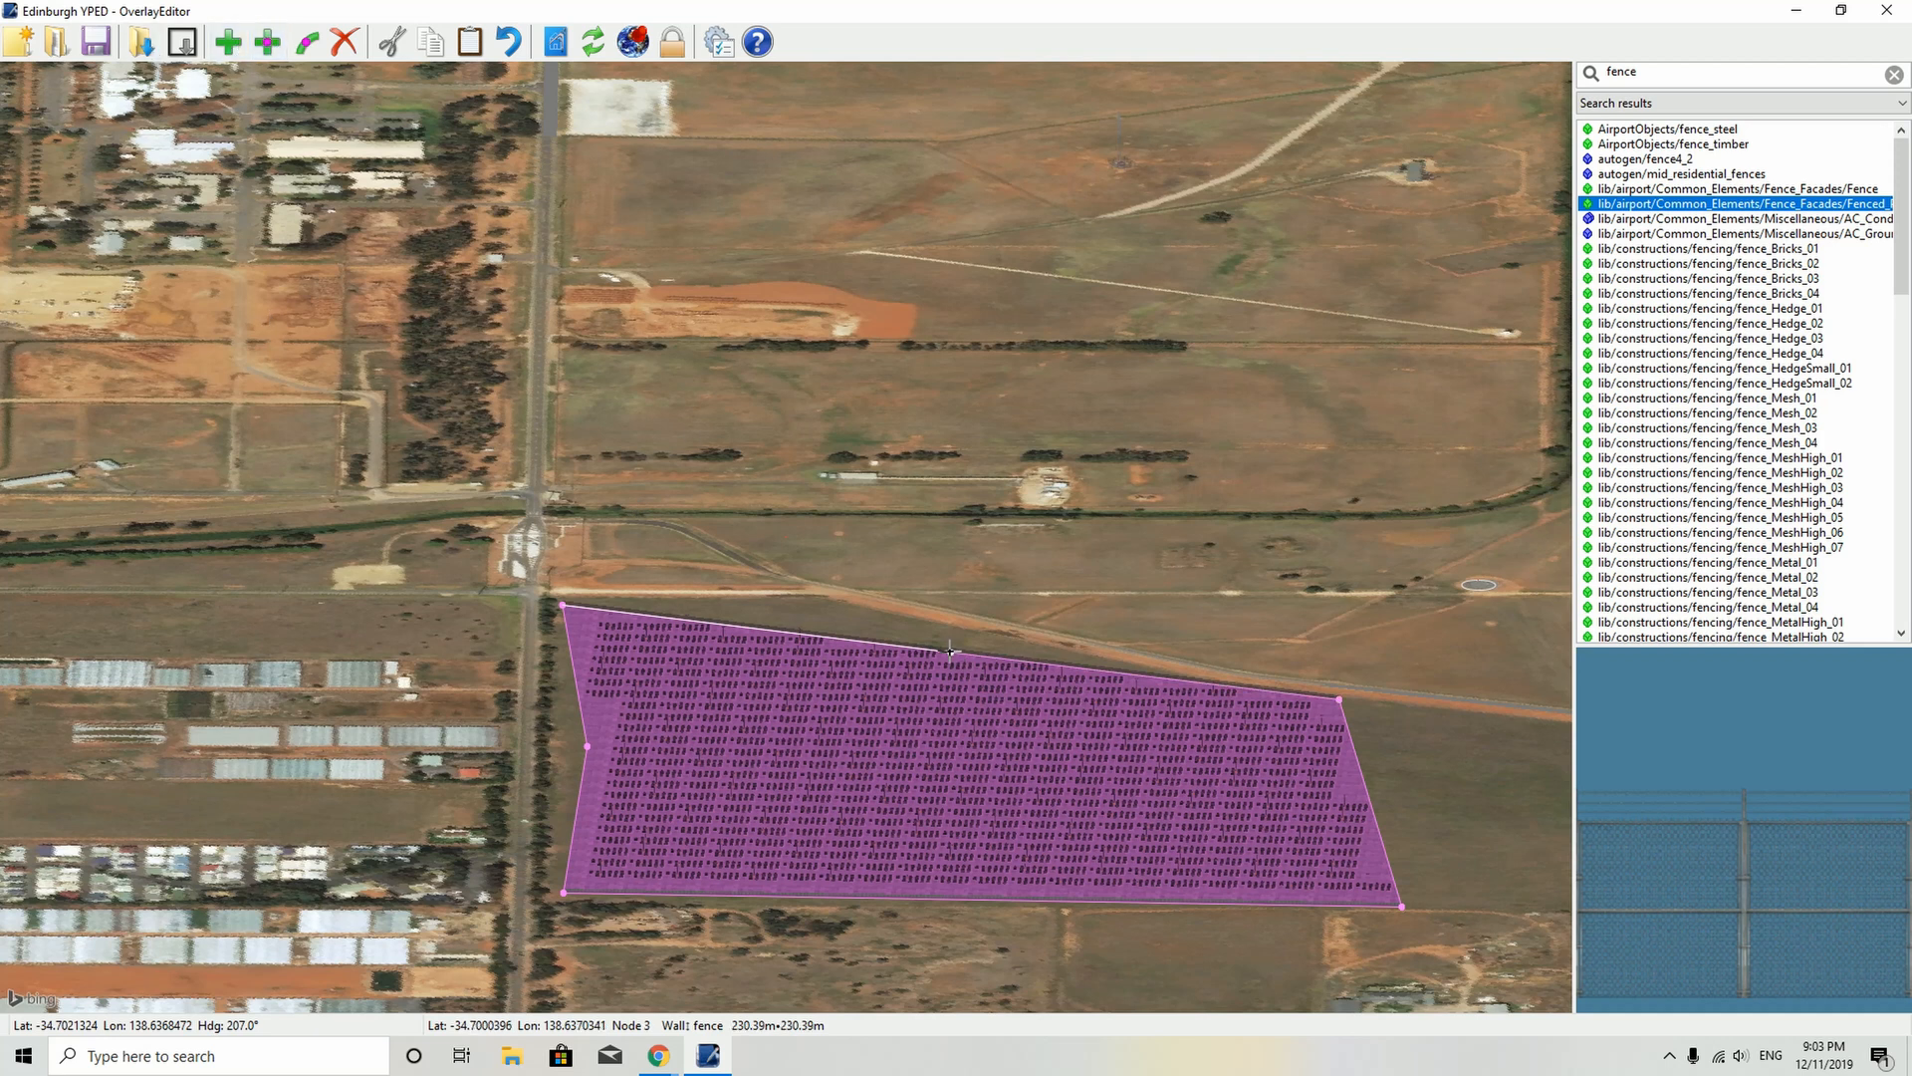
drag(950, 651, 1045, 656)
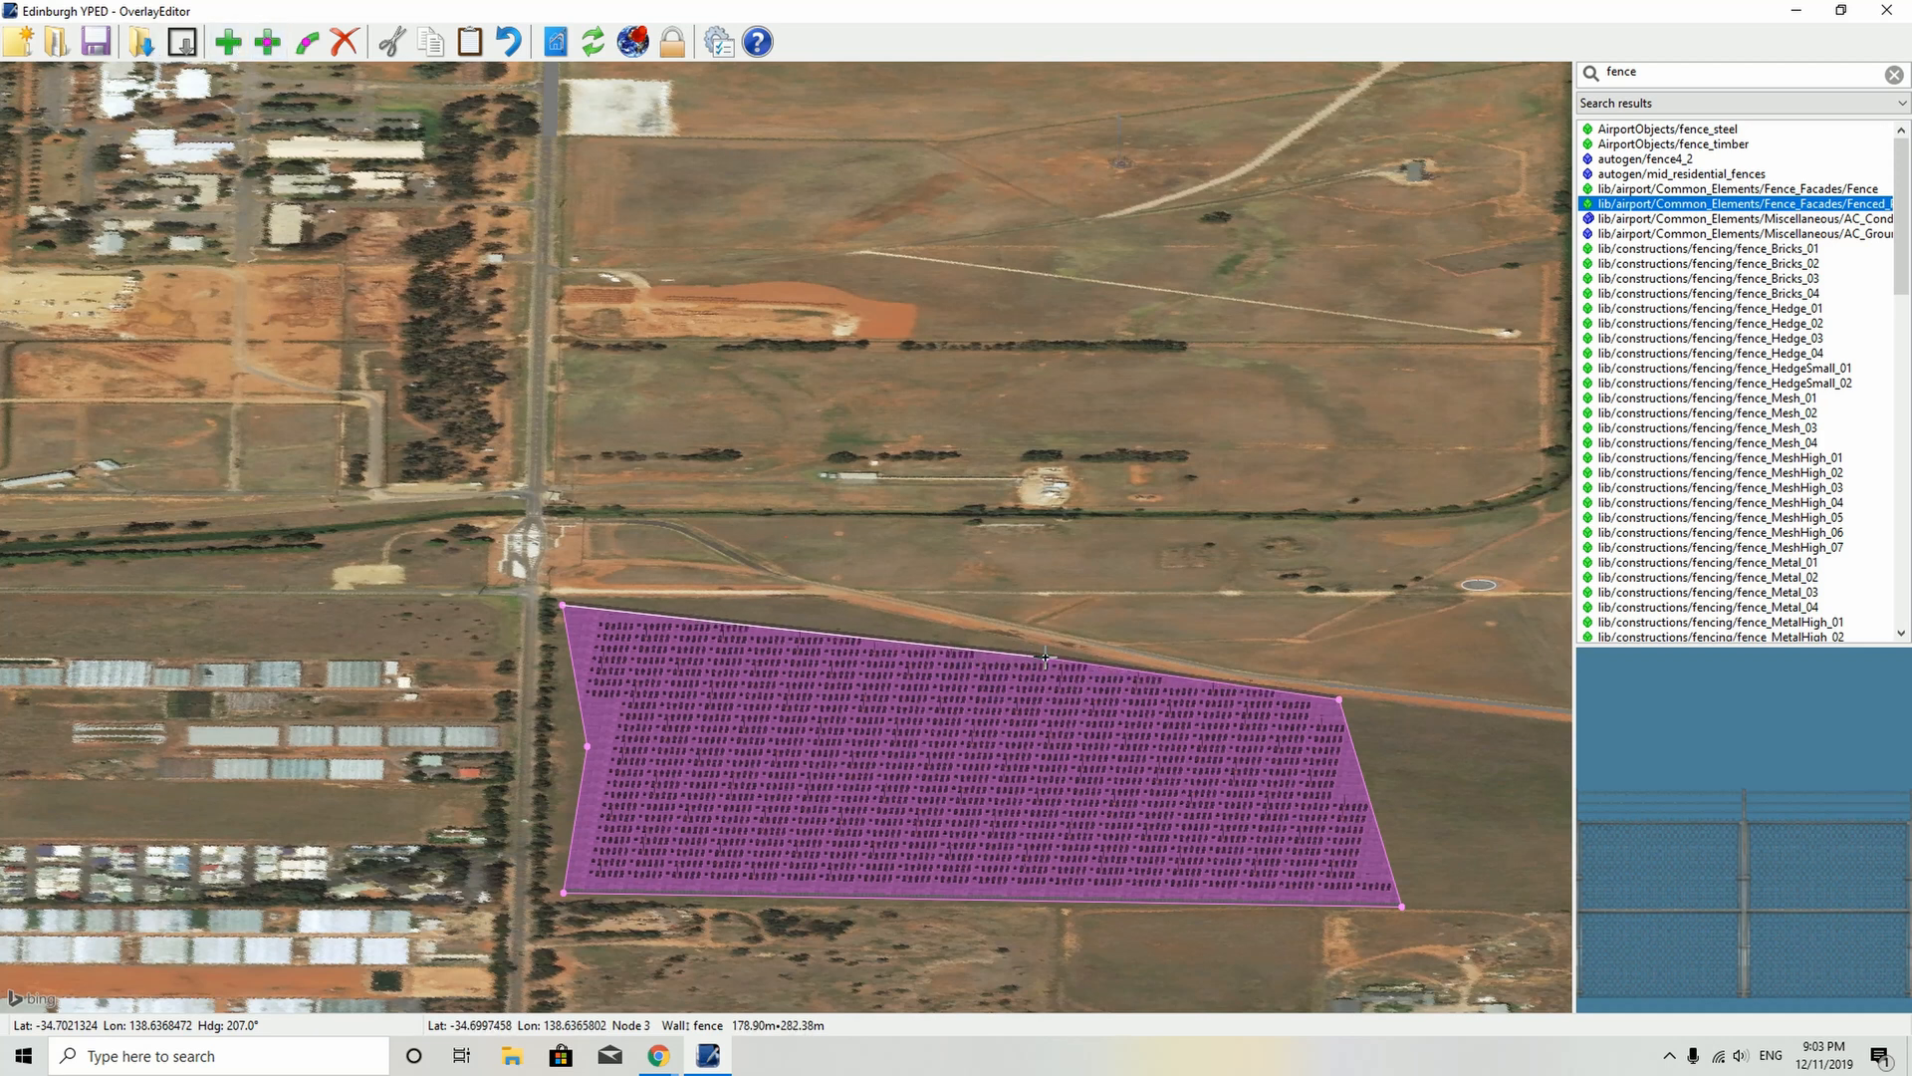
click(273, 47)
drag(802, 630, 829, 600)
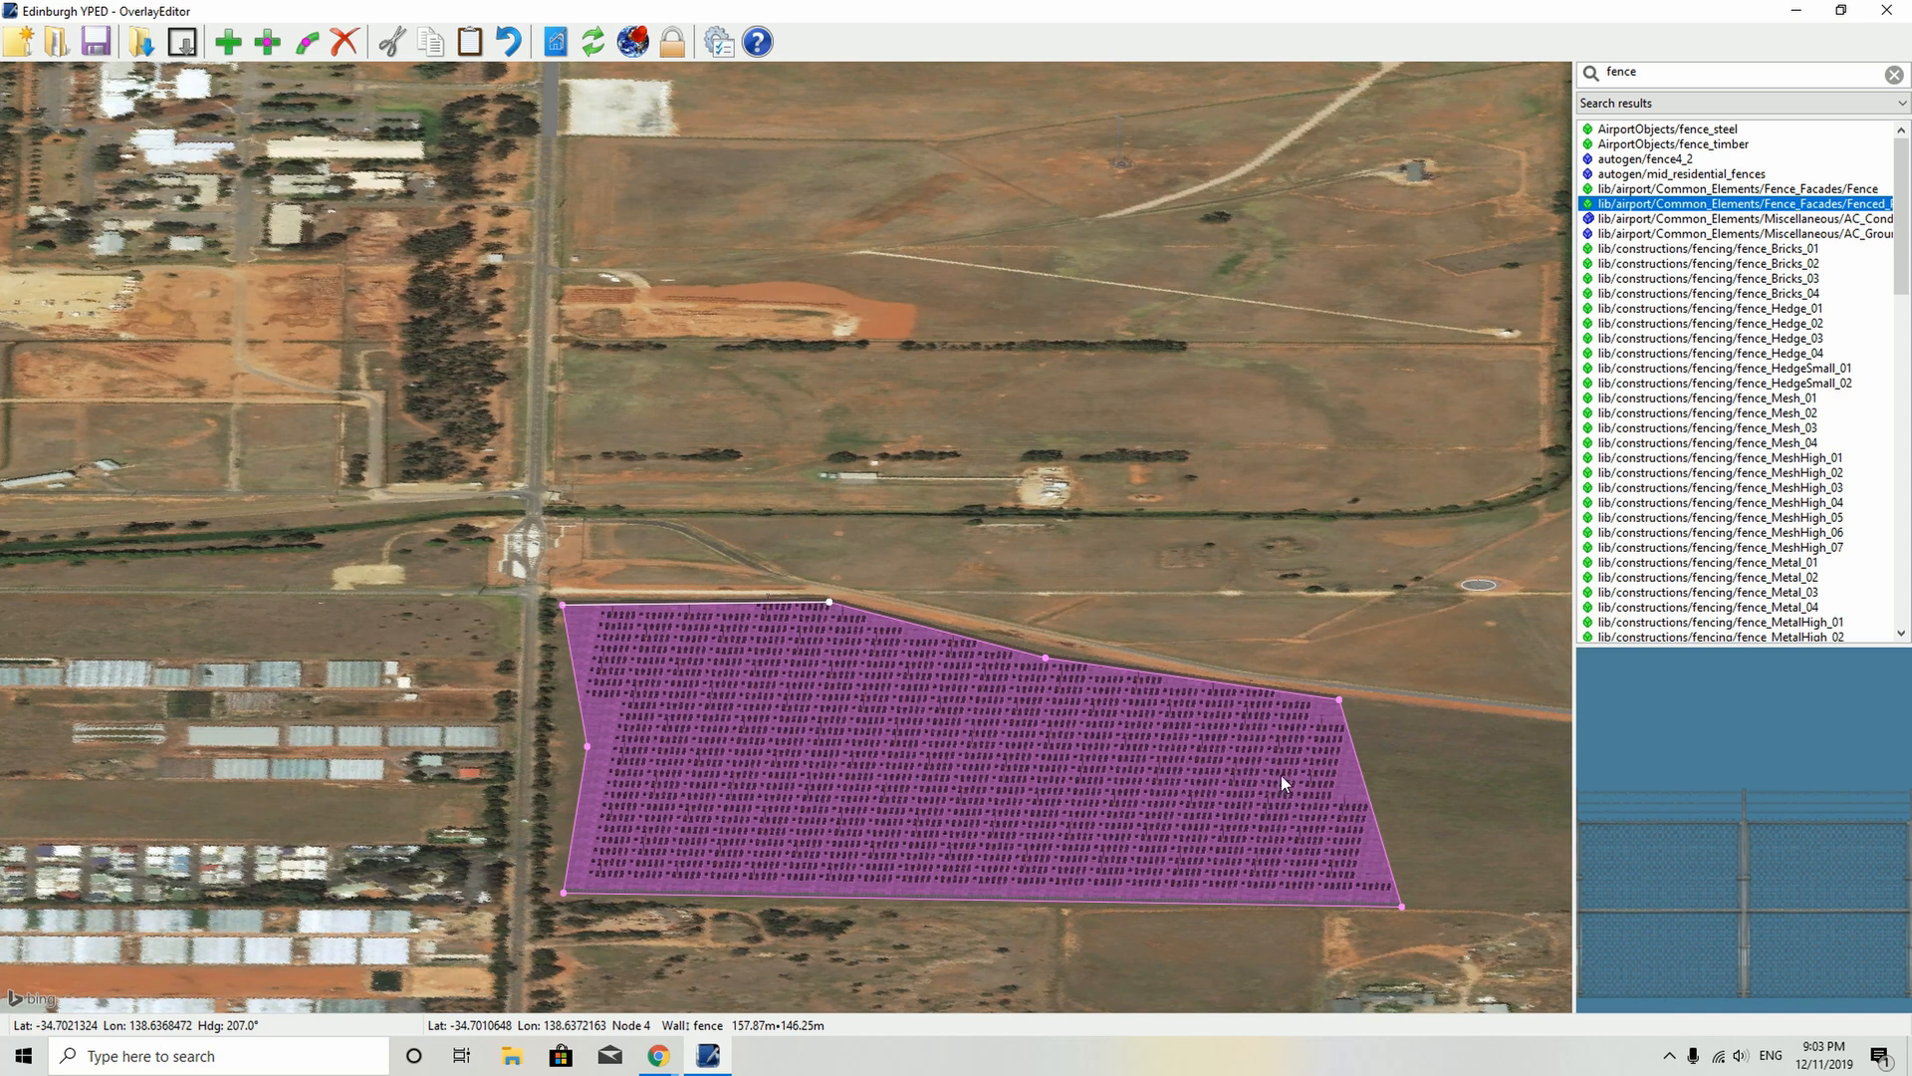
click(1413, 793)
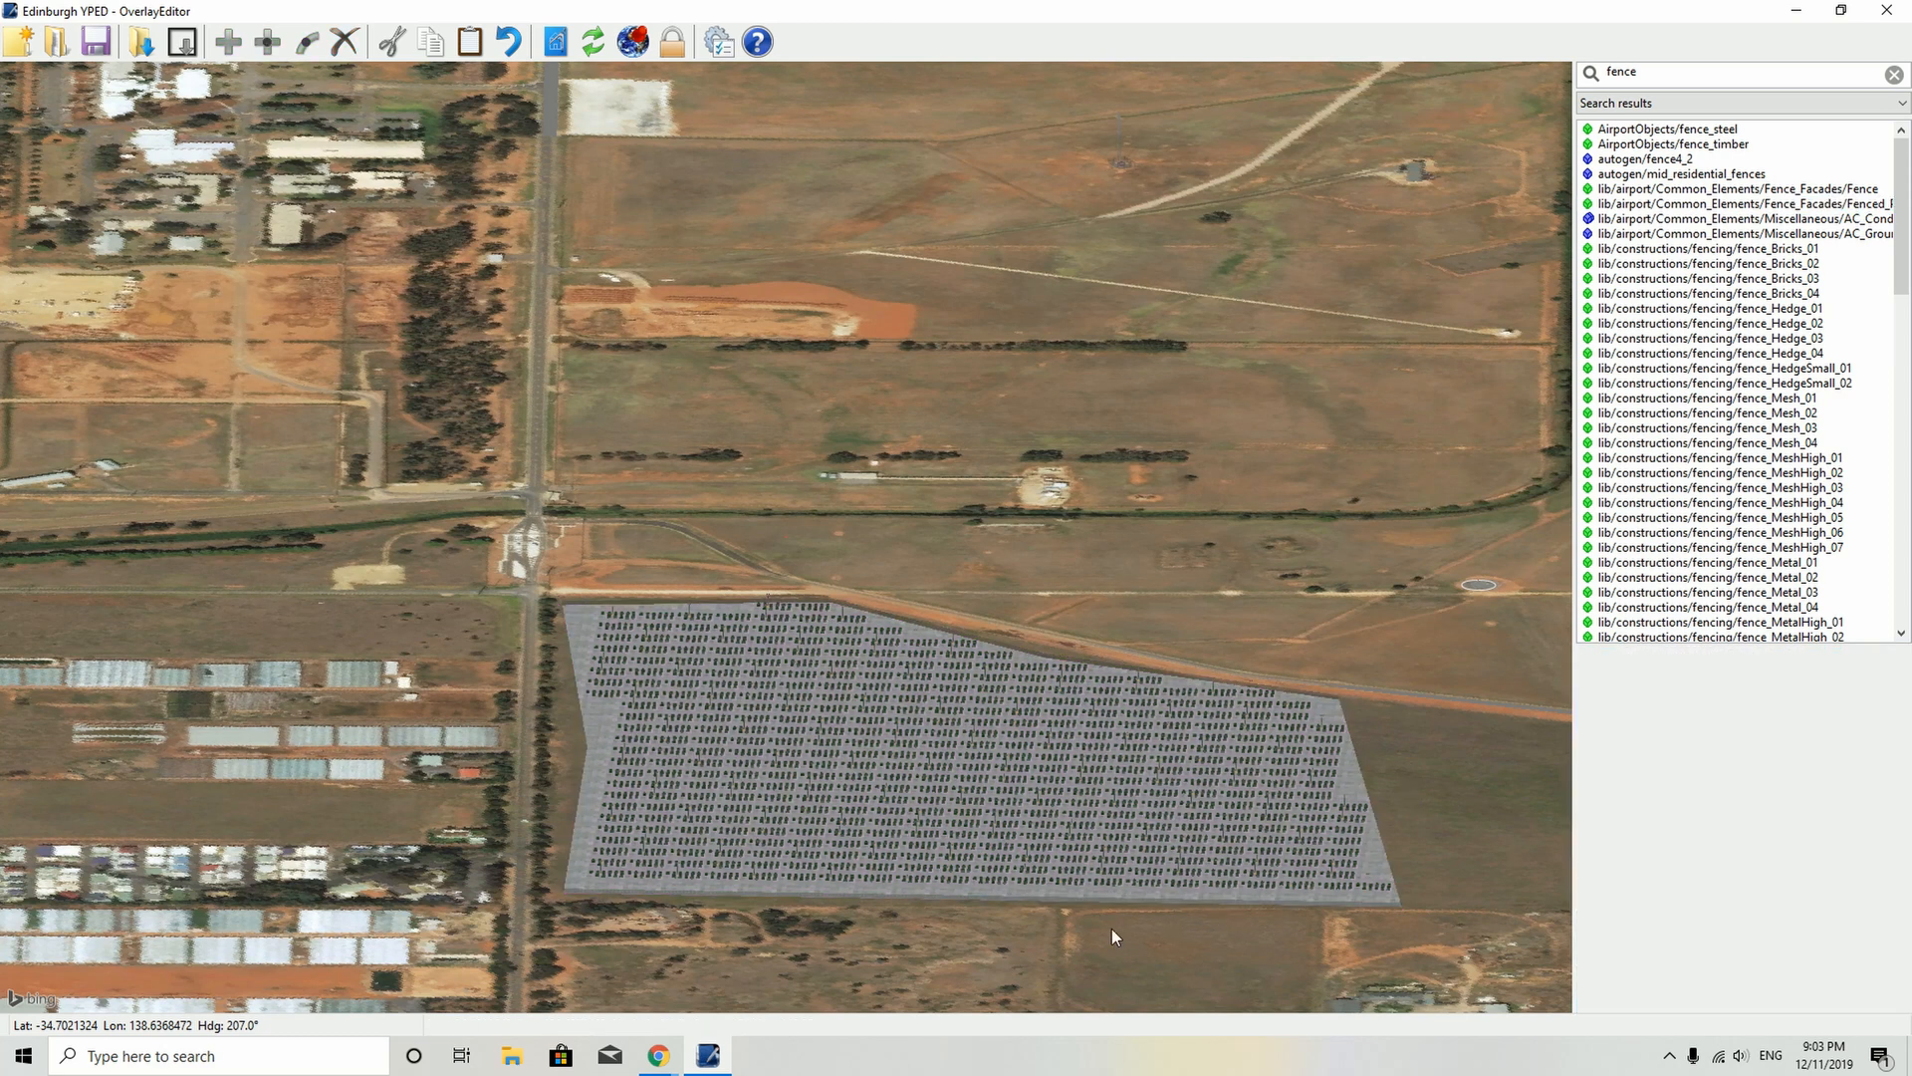
- Move the car park's middle node on the road side outward to straighten the edge along the tree-lined road
click(606, 790)
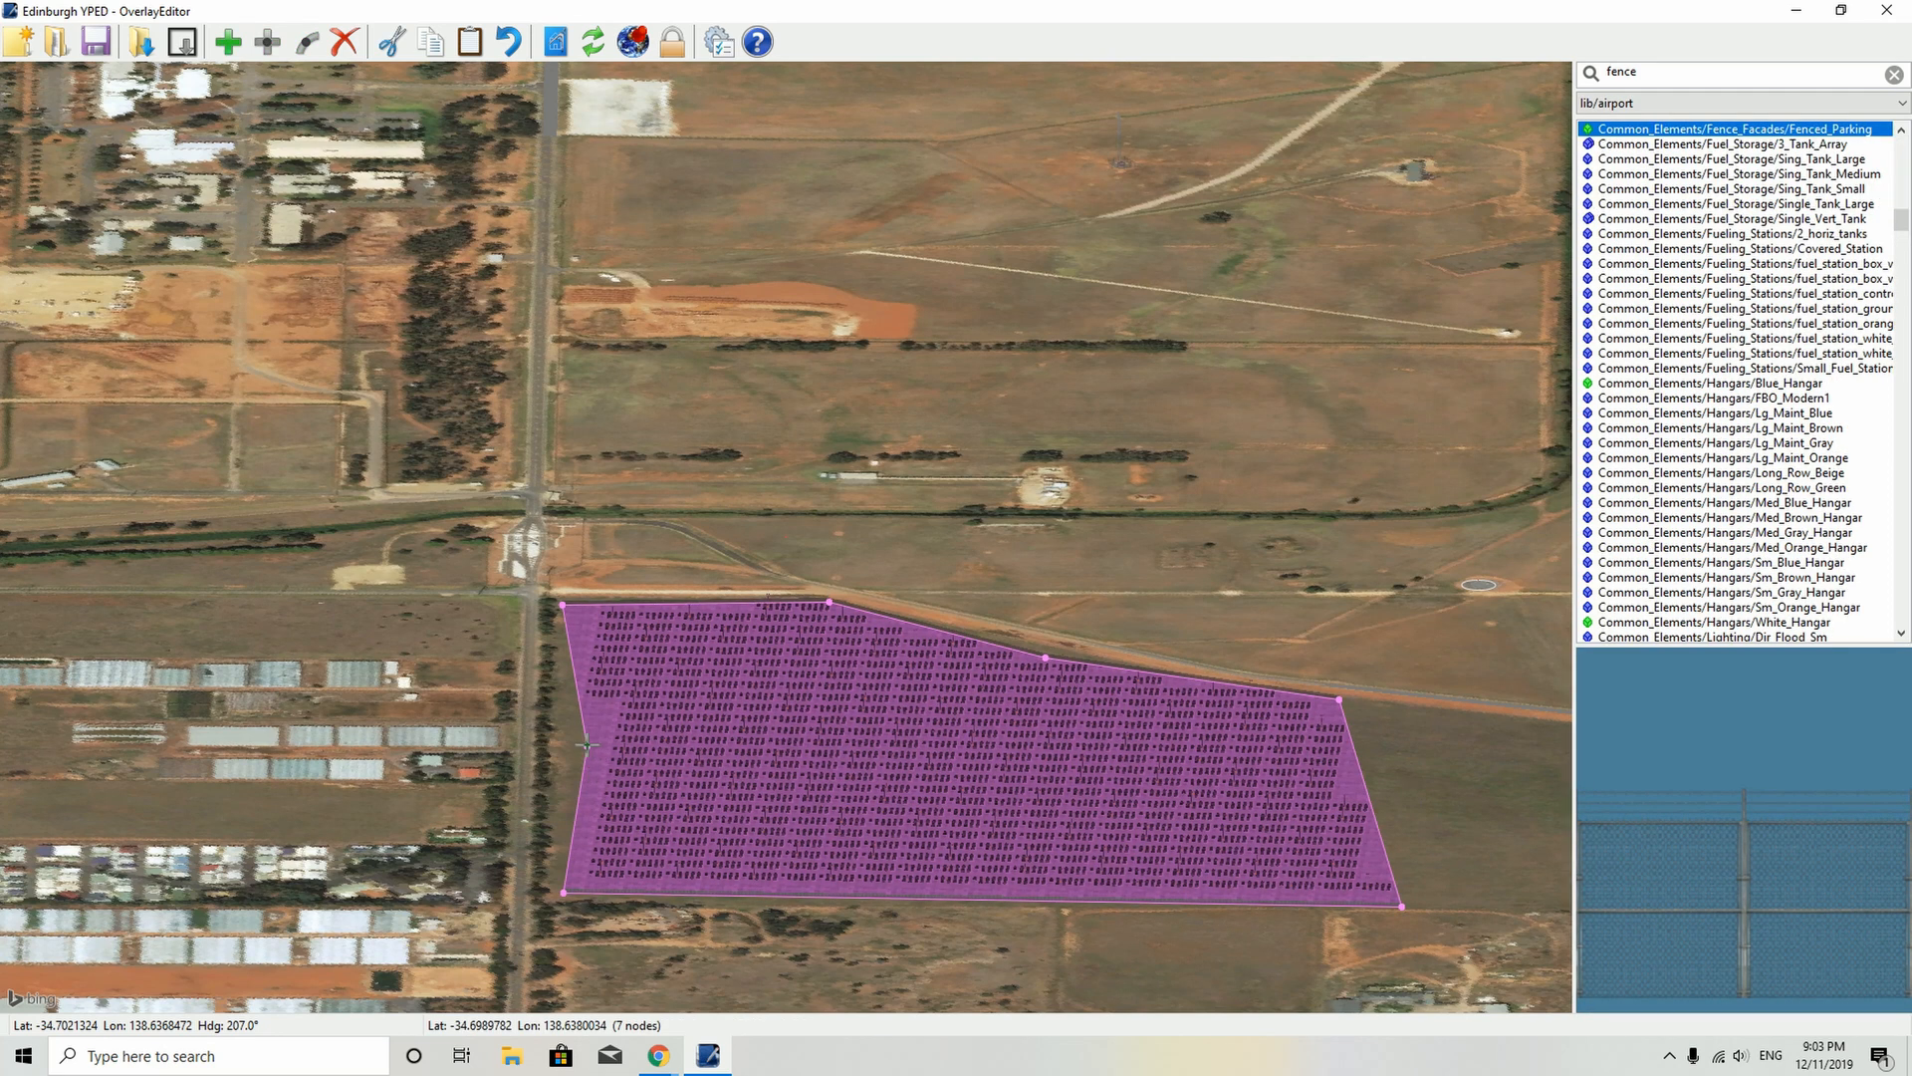
drag(588, 744, 564, 754)
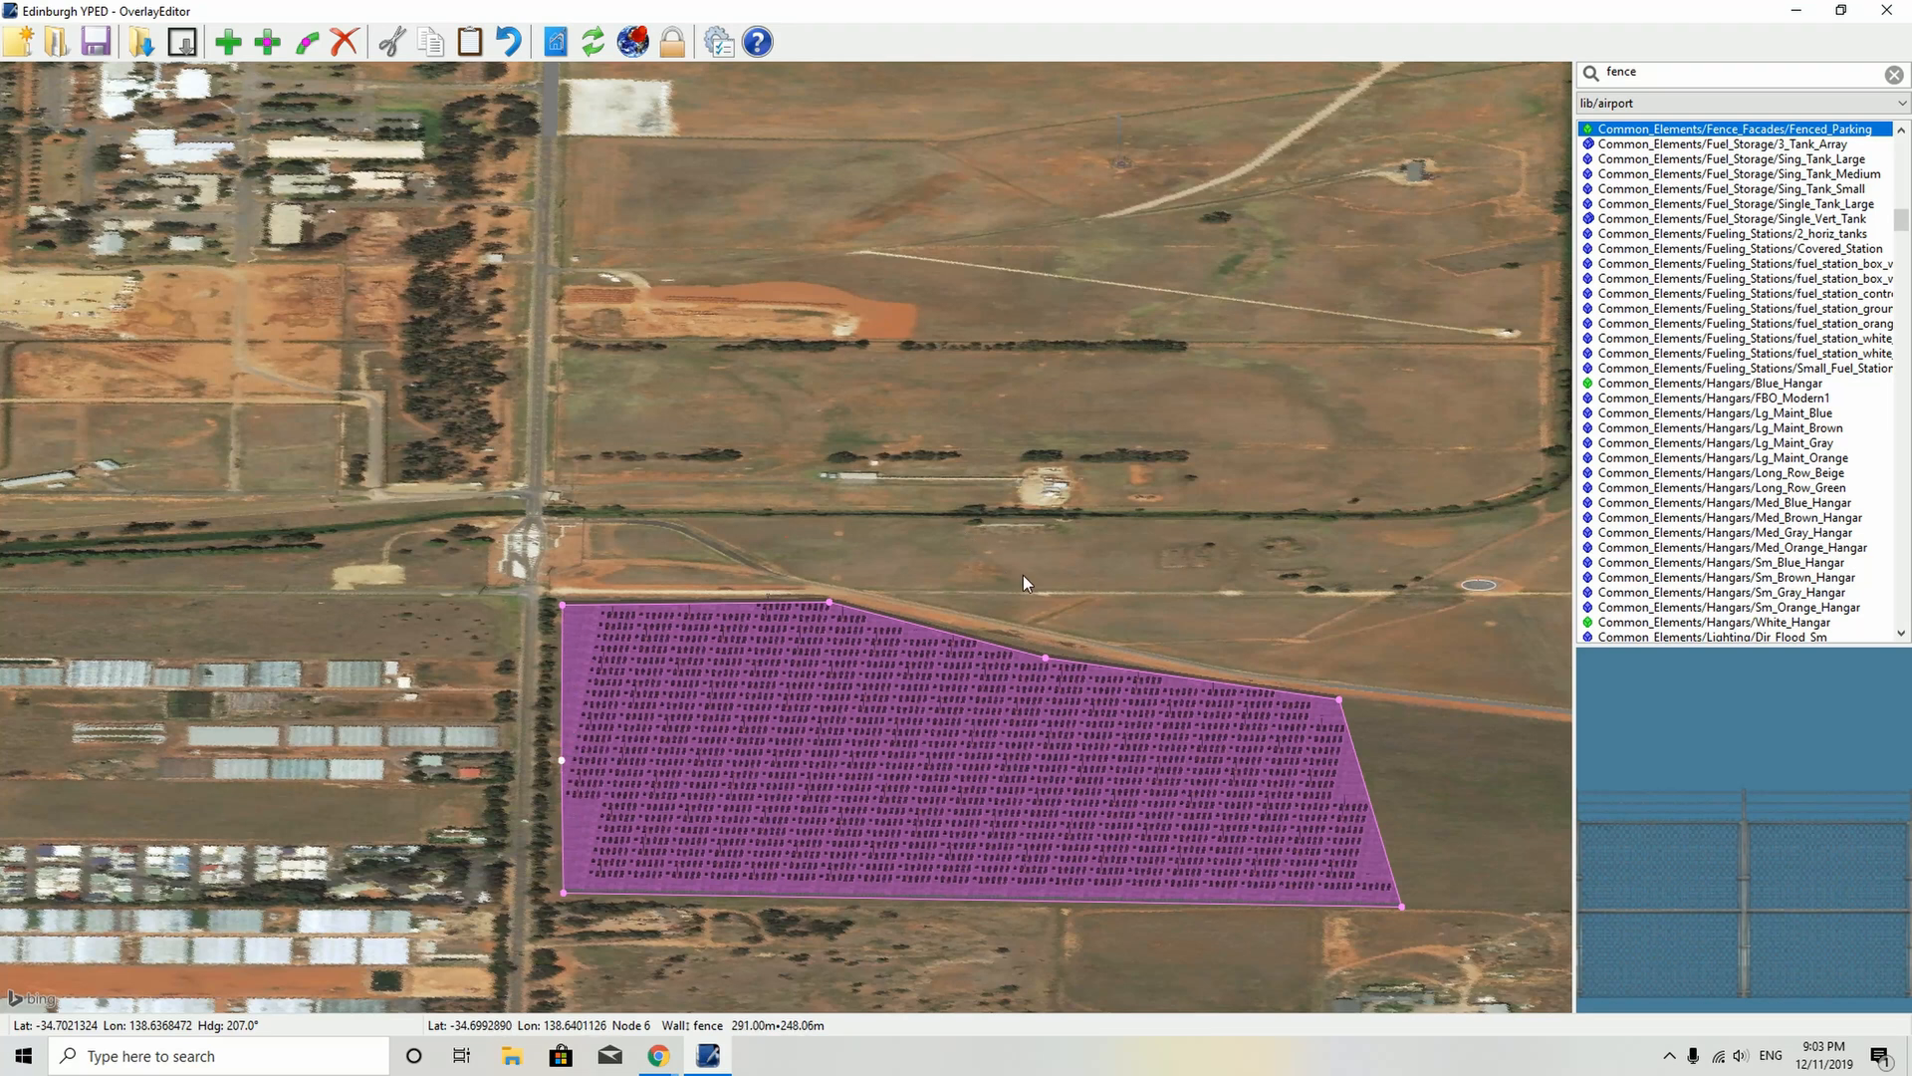
click(1062, 565)
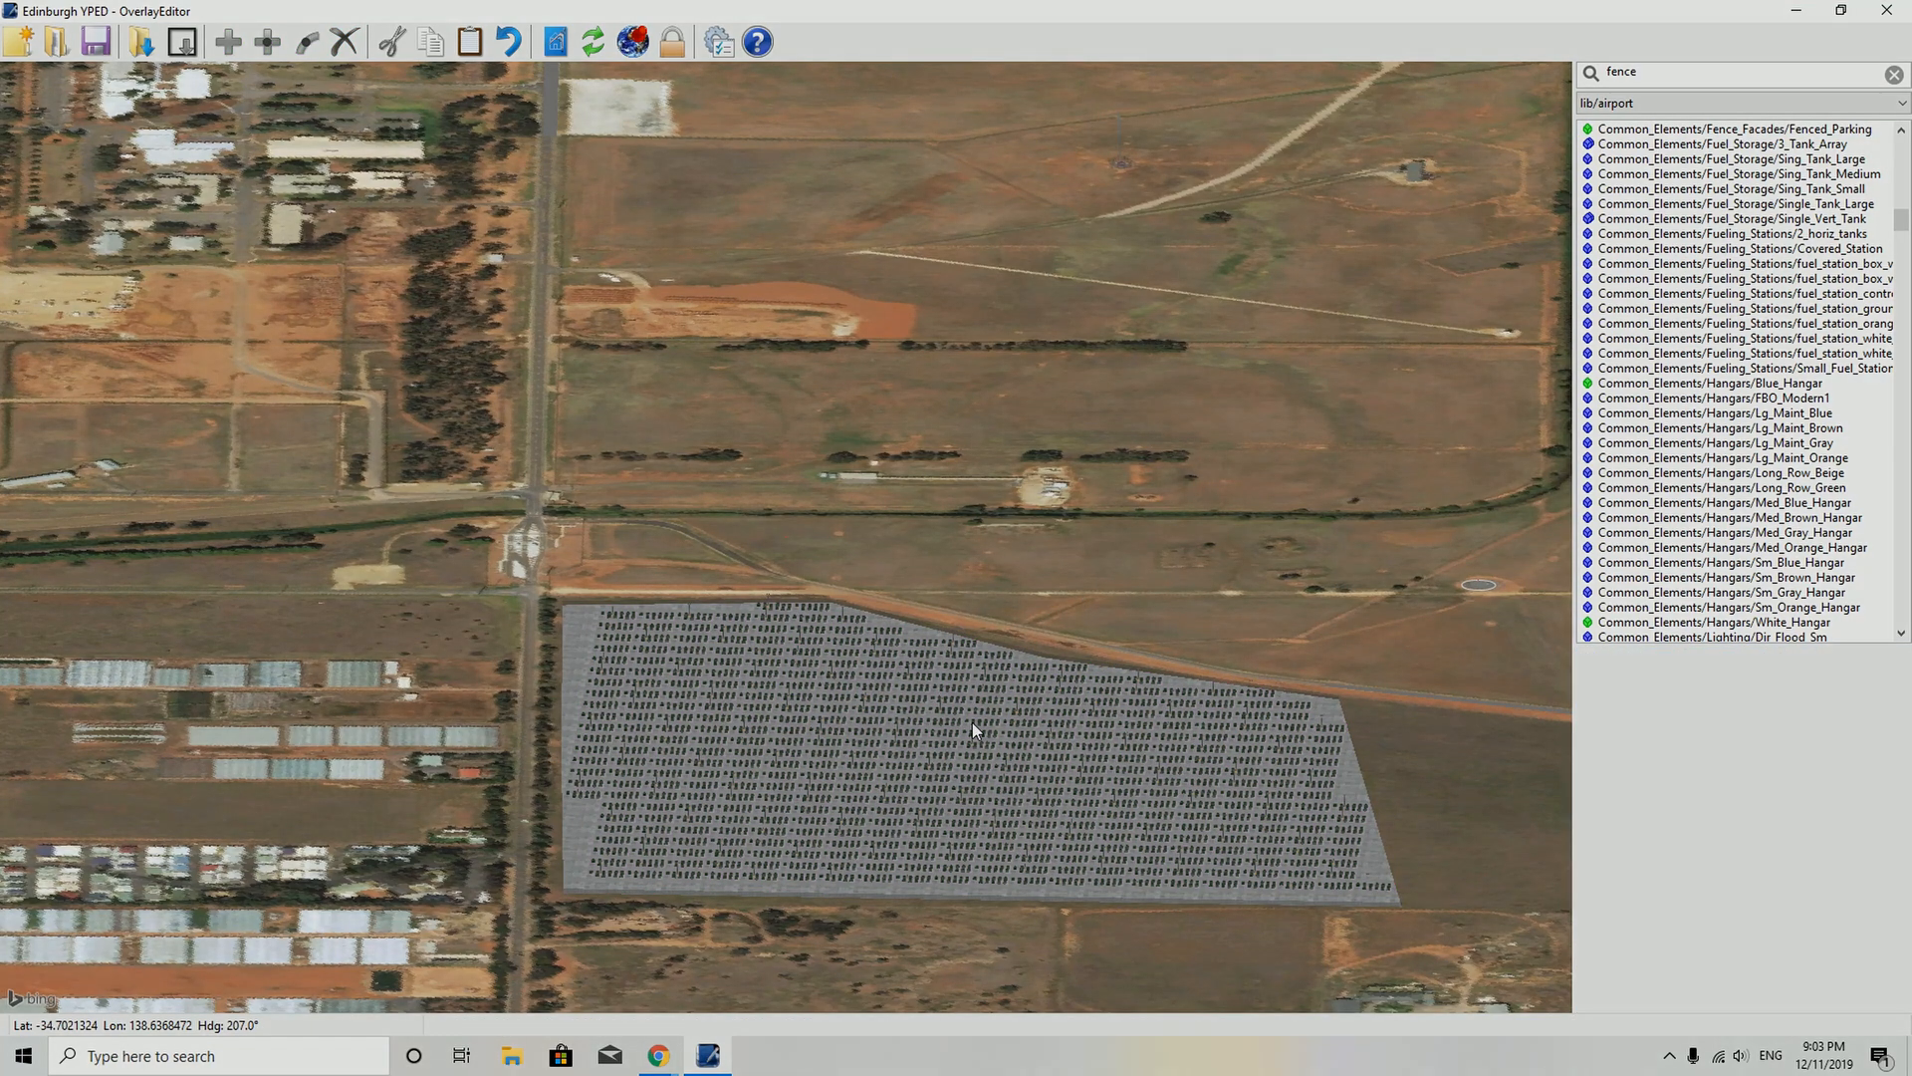
- Inspect the reshaped car park's parked cars and its boundary along the dirt track from a rotated close-up view
key(q)
key(q)
key(q)
key(q)
key(q)
key(q)
key(q)
key(q)
scroll(973, 724, up, 4)
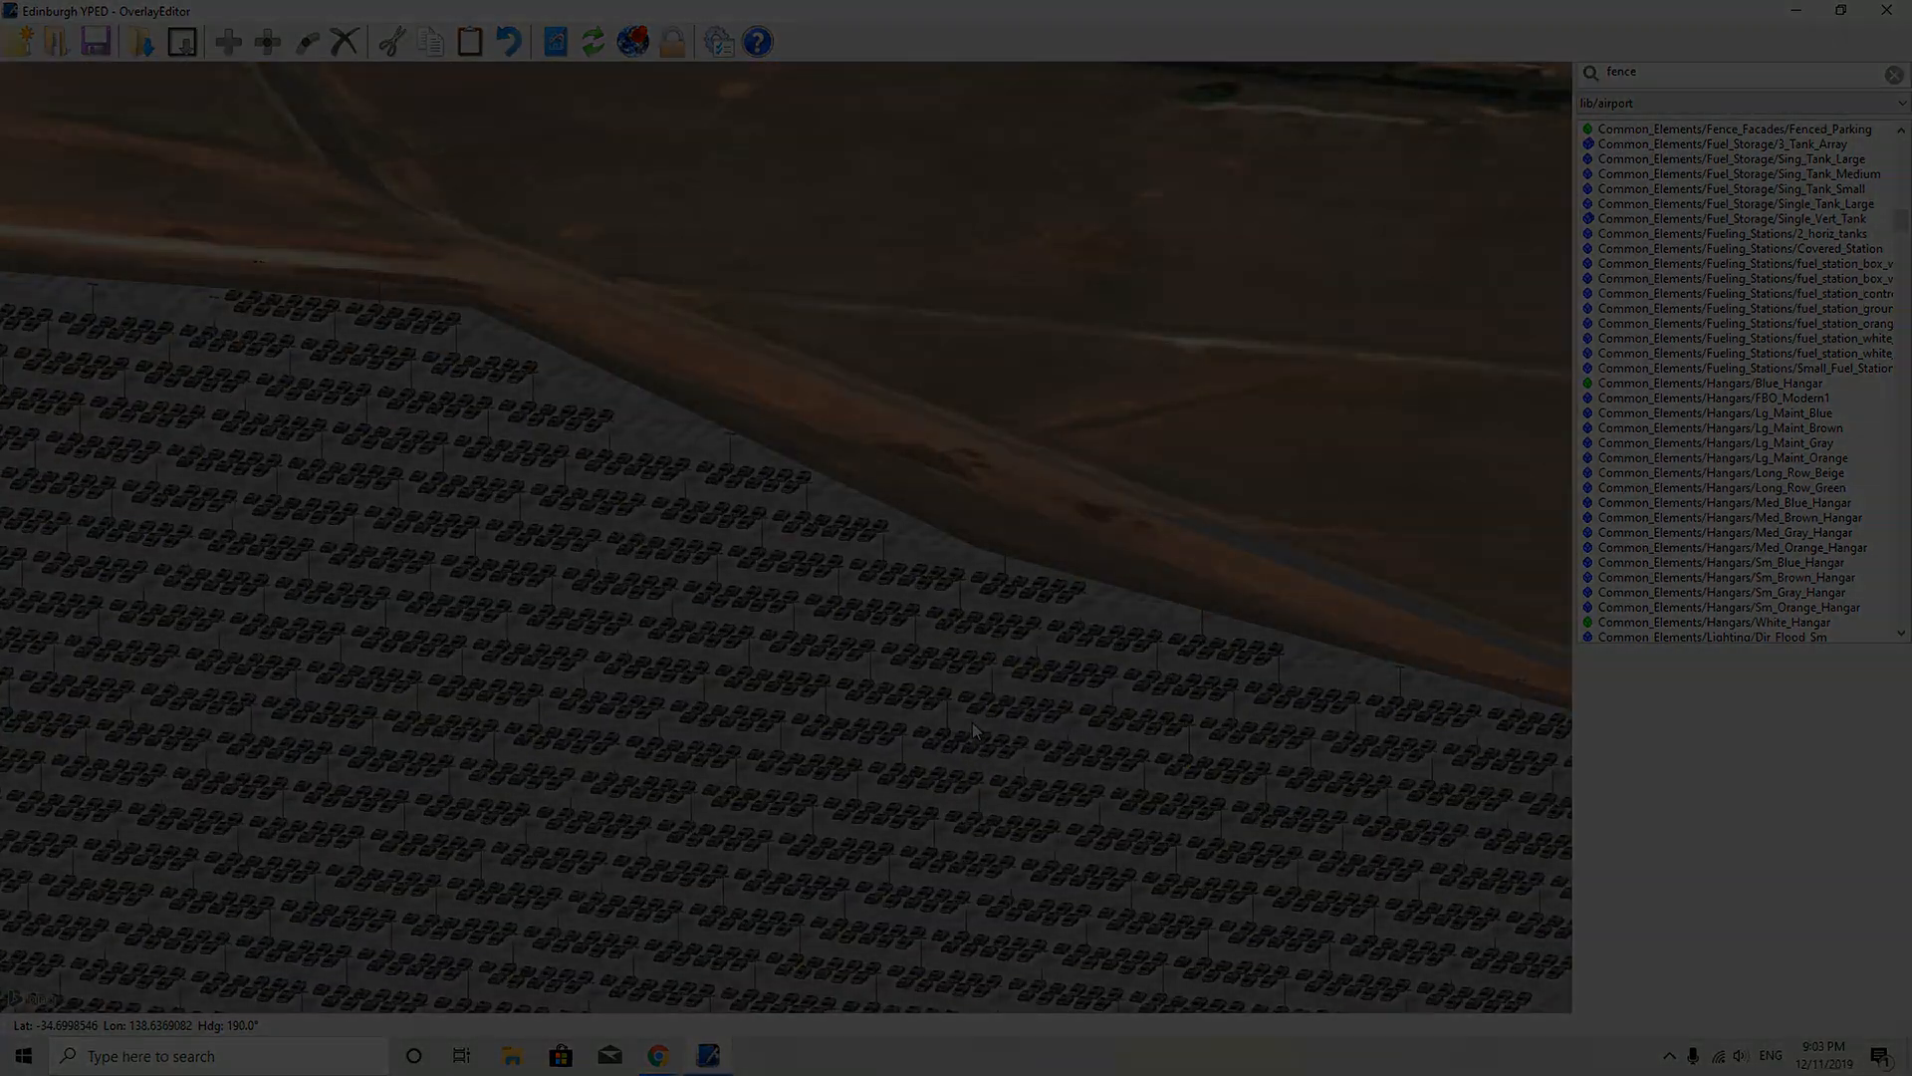
scroll(973, 726, down, 2)
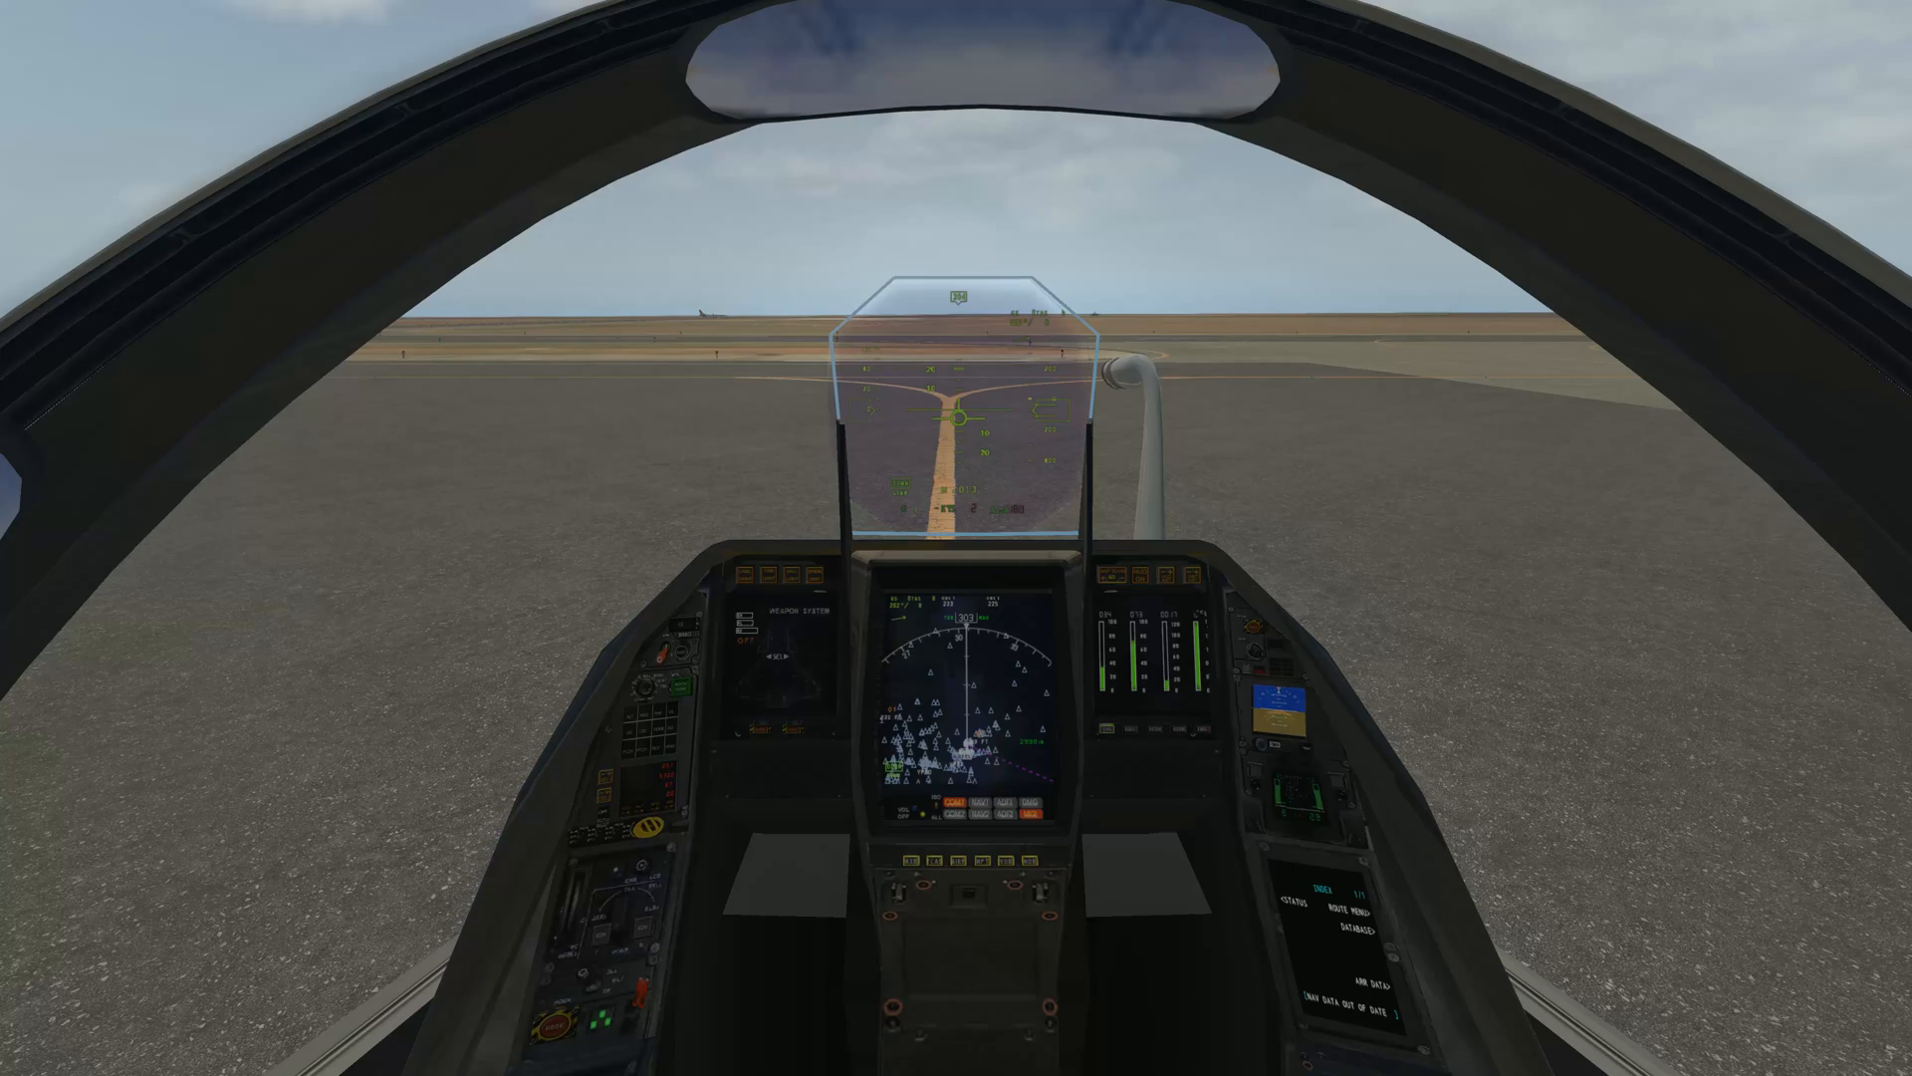